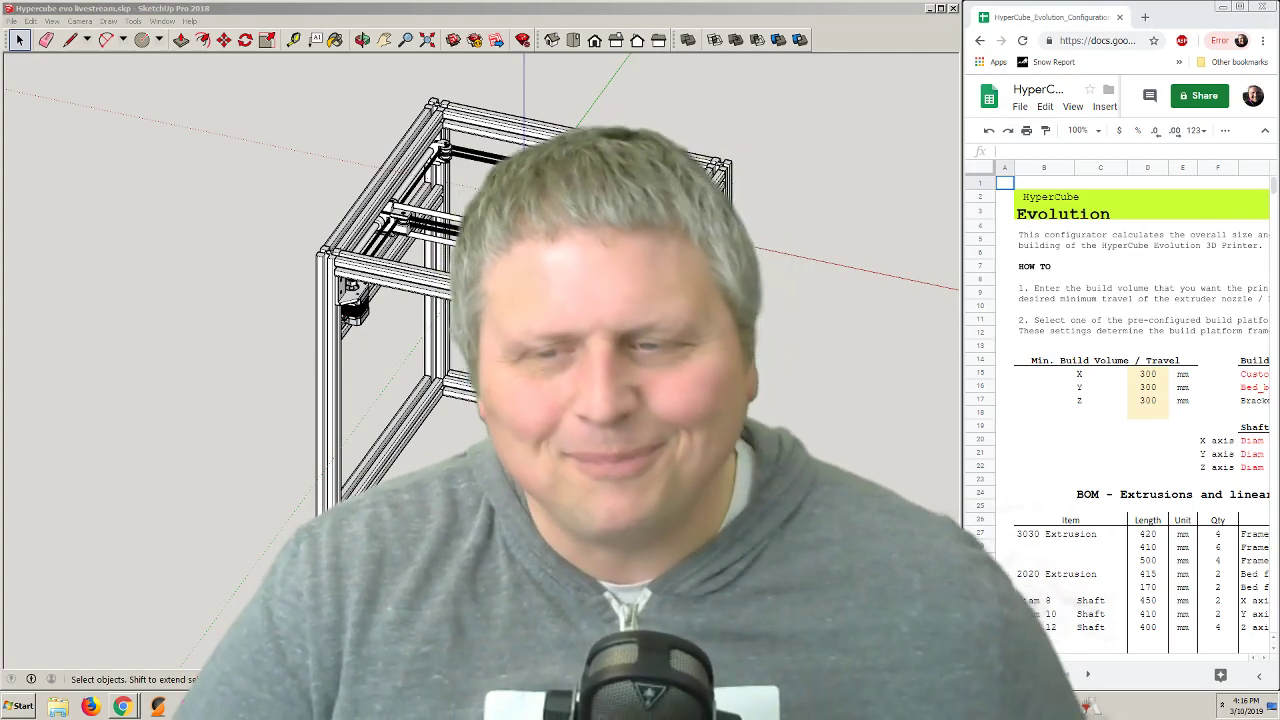
# Examine the 3D printer frame and its XY gantry from several angles.
pyautogui.moveTo(778, 340)
pyautogui.mouseDown(button='middle')
pyautogui.moveTo(820, 414)
pyautogui.moveTo(817, 440)
pyautogui.moveTo(808, 420)
pyautogui.moveTo(665, 350)
pyautogui.moveTo(680, 345)
pyautogui.moveTo(877, 466)
pyautogui.moveTo(914, 234)
pyautogui.moveTo(791, 223)
pyautogui.moveTo(797, 334)
pyautogui.mouseUp(button='middle')
pyautogui.scroll(-1, 790, 340)
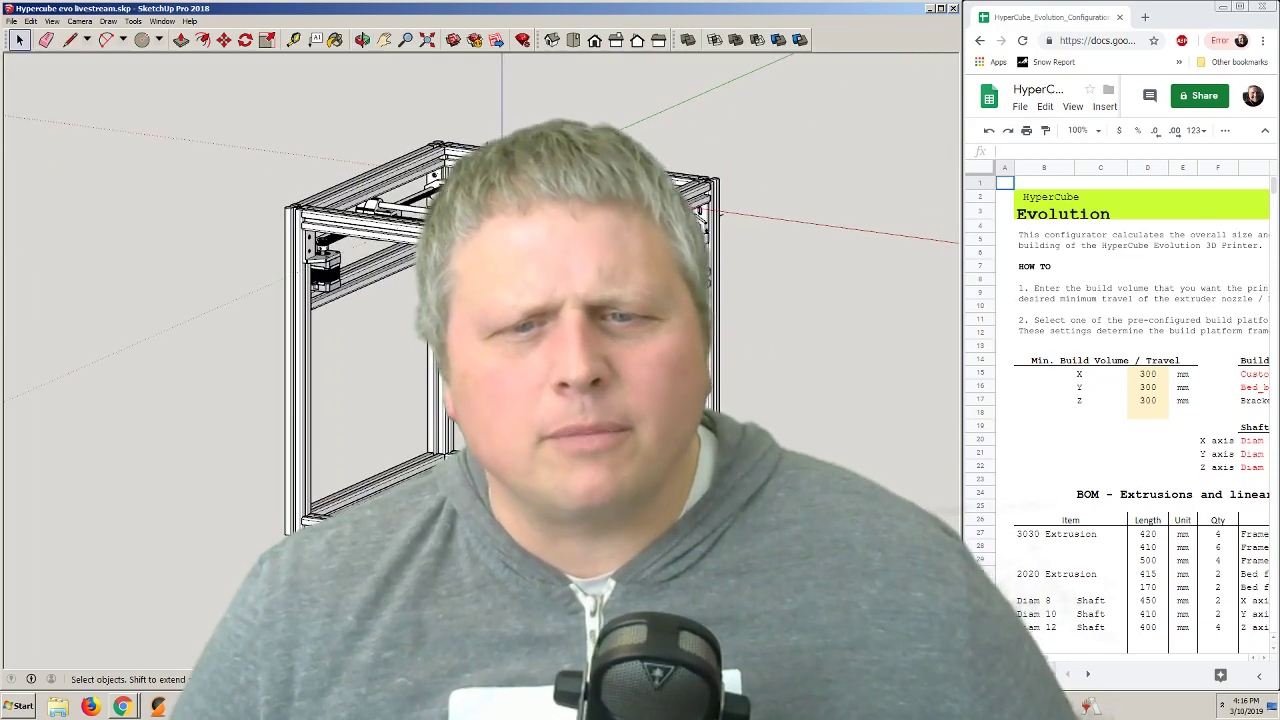
pyautogui.scroll(3, 690, 470)
pyautogui.click(690, 470)
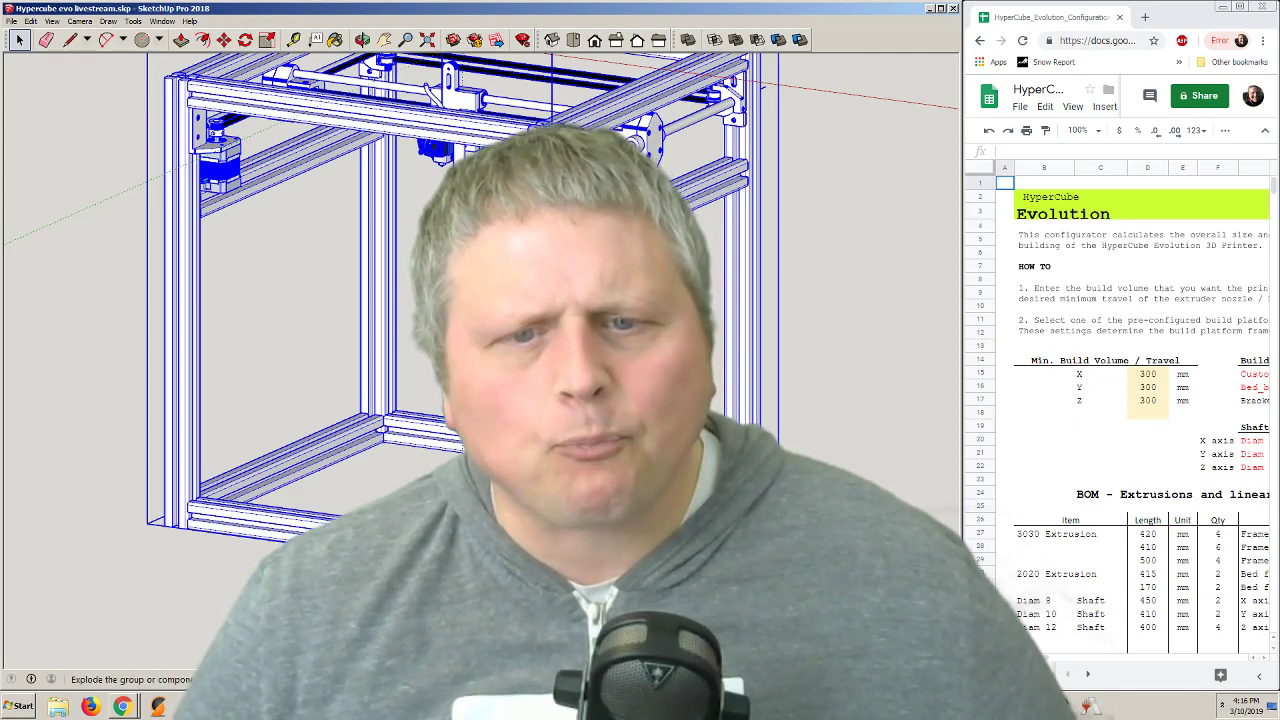
pyautogui.click(660, 500)
pyautogui.click(640, 470)
pyautogui.moveTo(640, 470)
pyautogui.mouseDown(button='middle')
pyautogui.moveTo(675, 490)
pyautogui.moveTo(750, 475)
pyautogui.moveTo(722, 460)
pyautogui.mouseUp(button='middle')
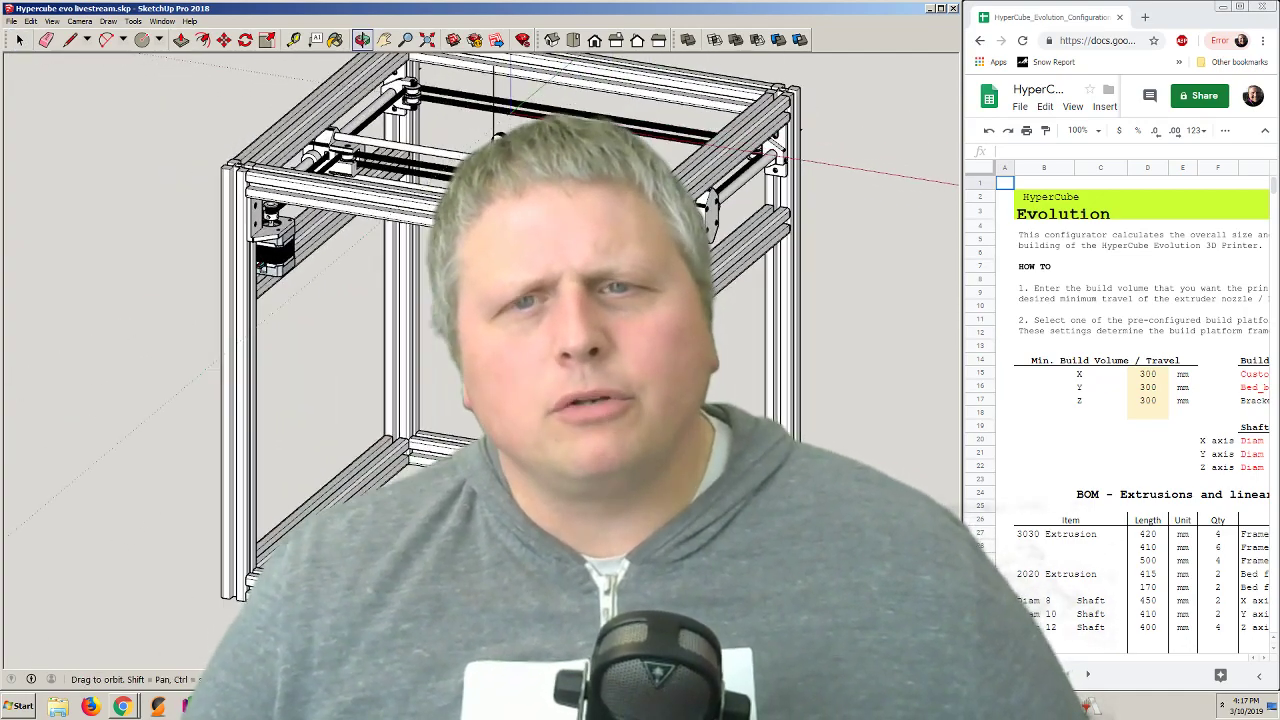
# View the HyperCube Evolution reference photo in the browser and return to the frame model.
pyautogui.moveTo(2, 100); pyautogui.dragTo(455, 0)
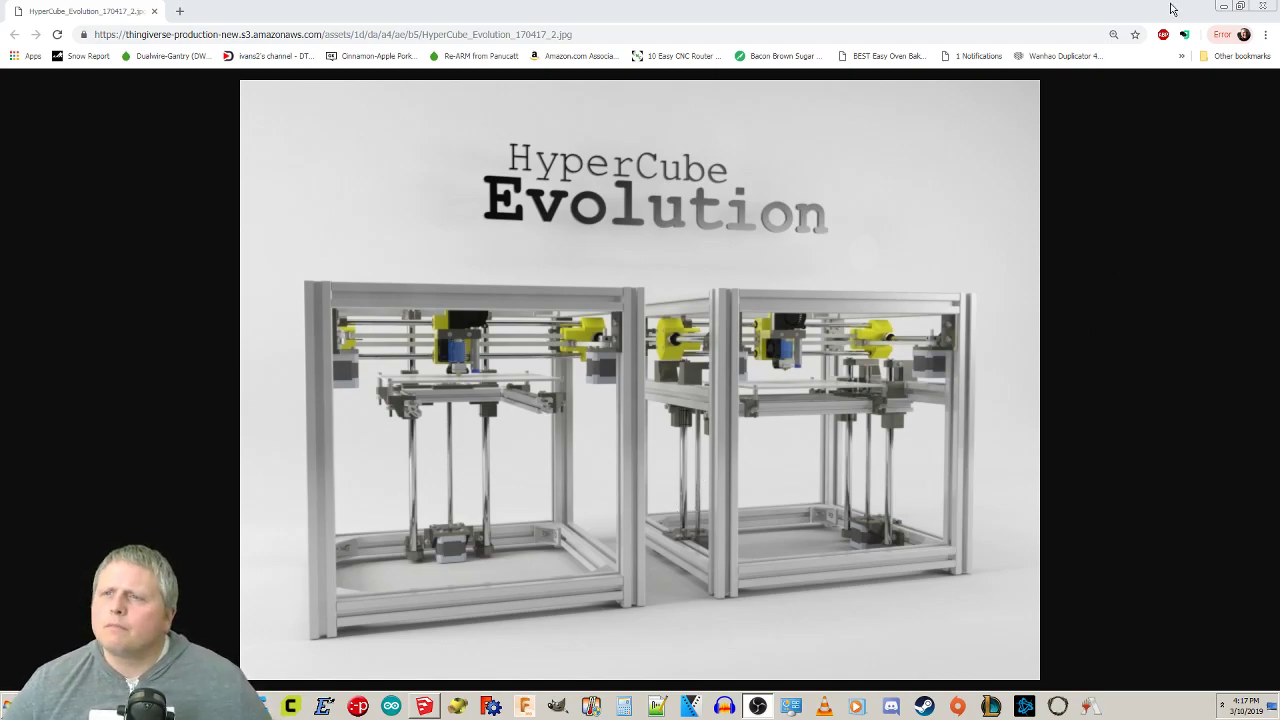
pyautogui.click(1221, 8)
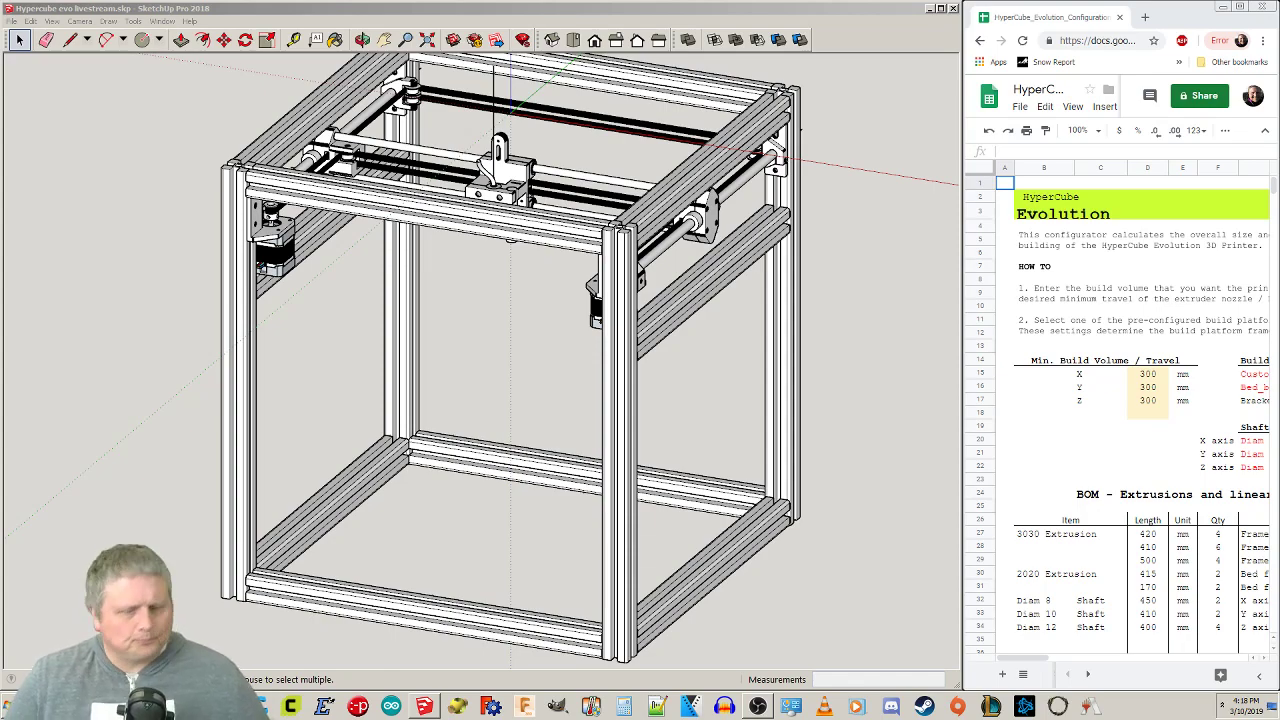
pyautogui.moveTo(135, 434)
pyautogui.mouseDown(button='middle')
pyautogui.moveTo(160, 470)
pyautogui.moveTo(151, 503)
pyautogui.moveTo(203, 509)
pyautogui.moveTo(214, 449)
pyautogui.moveTo(188, 484)
pyautogui.moveTo(163, 437)
pyautogui.moveTo(137, 443)
pyautogui.mouseUp(button='middle')
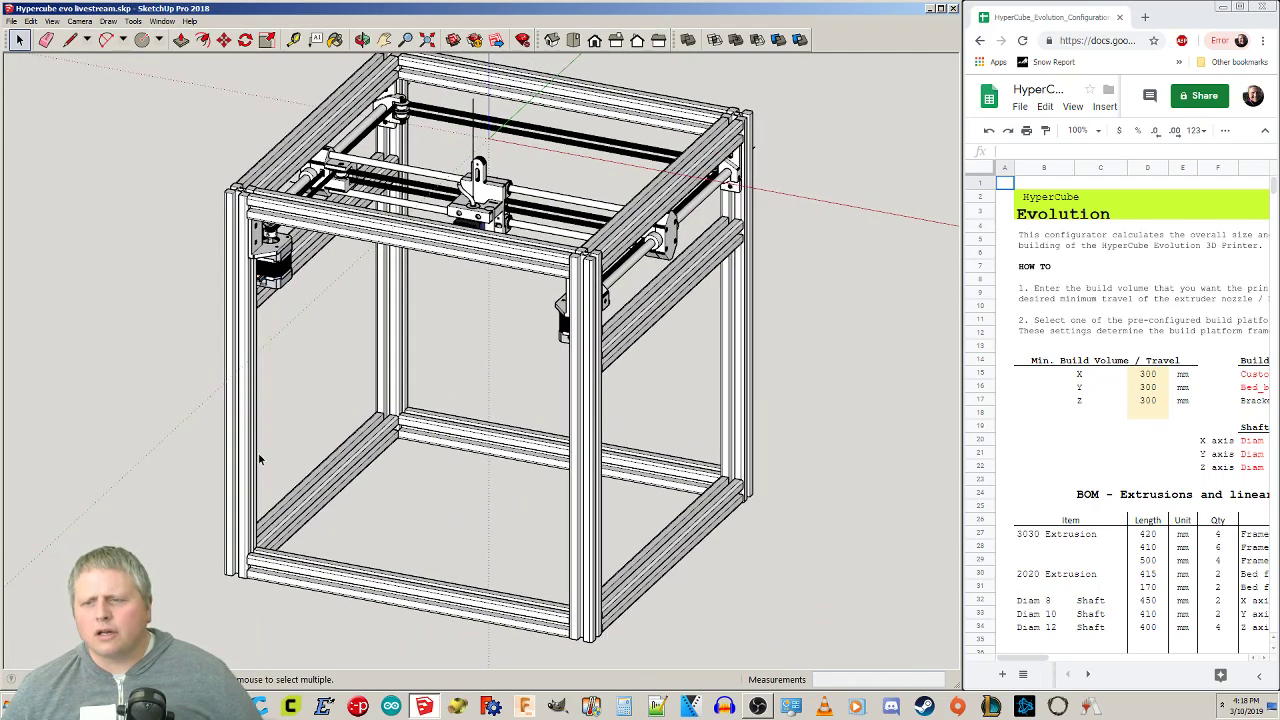
# Move the configurator spreadsheet out of the way and maximize the window holding the printer frame model.
pyautogui.click(1240, 8)
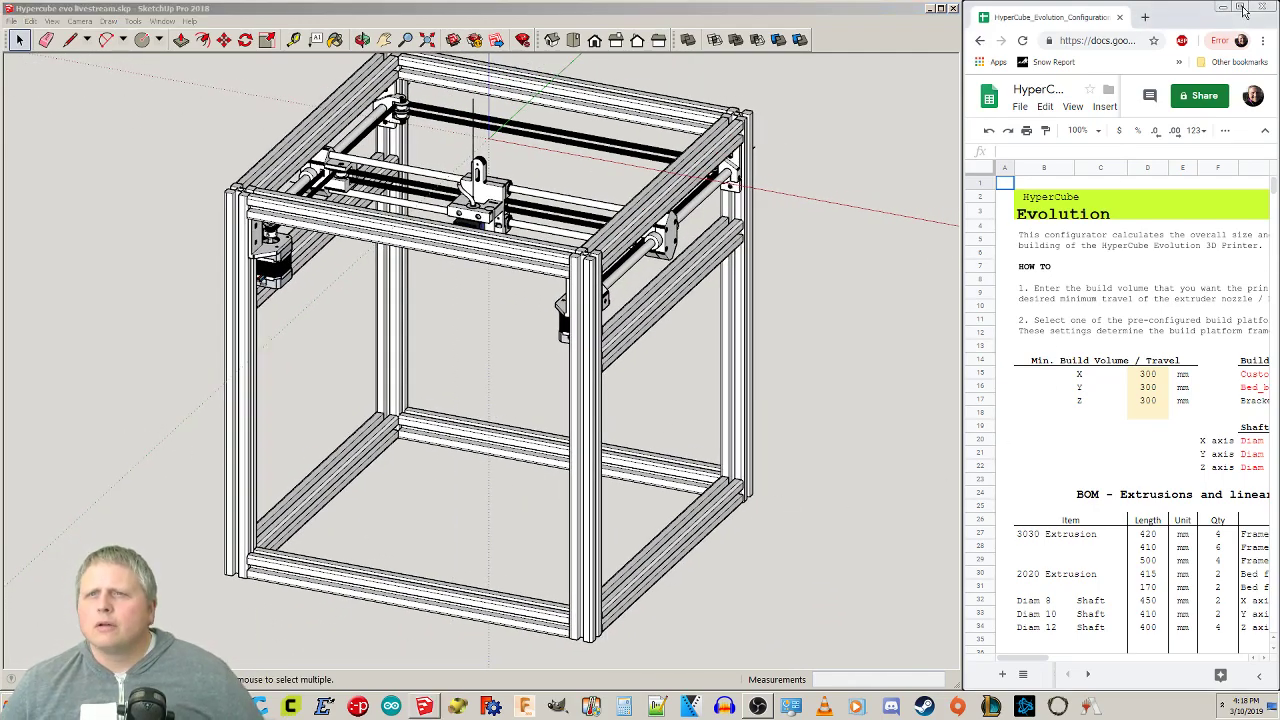
pyautogui.moveTo(885, 8)
pyautogui.mouseDown()
pyautogui.moveTo(889, 32)
pyautogui.moveTo(922, 4)
pyautogui.moveTo(1073, 6)
pyautogui.mouseUp()
pyautogui.click(1226, 7)
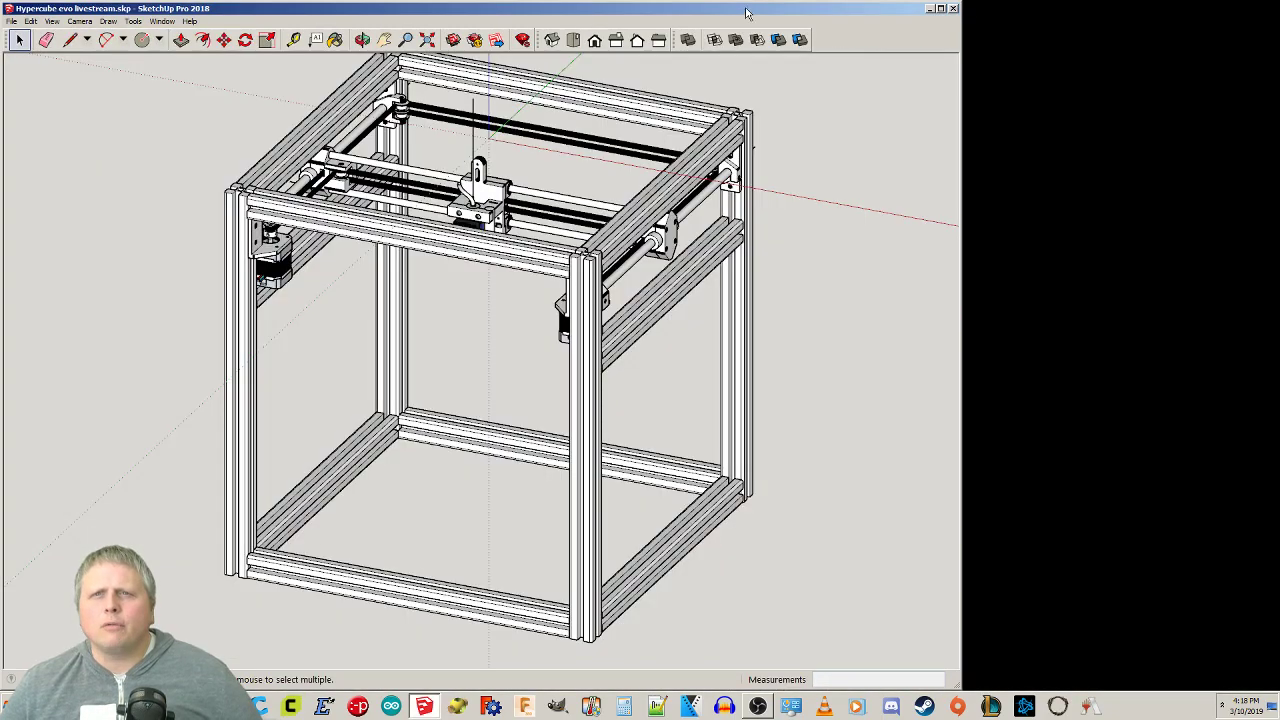
pyautogui.click(940, 10)
pyautogui.moveTo(923, 372); pyautogui.dragTo(1062, 410, button='middle')
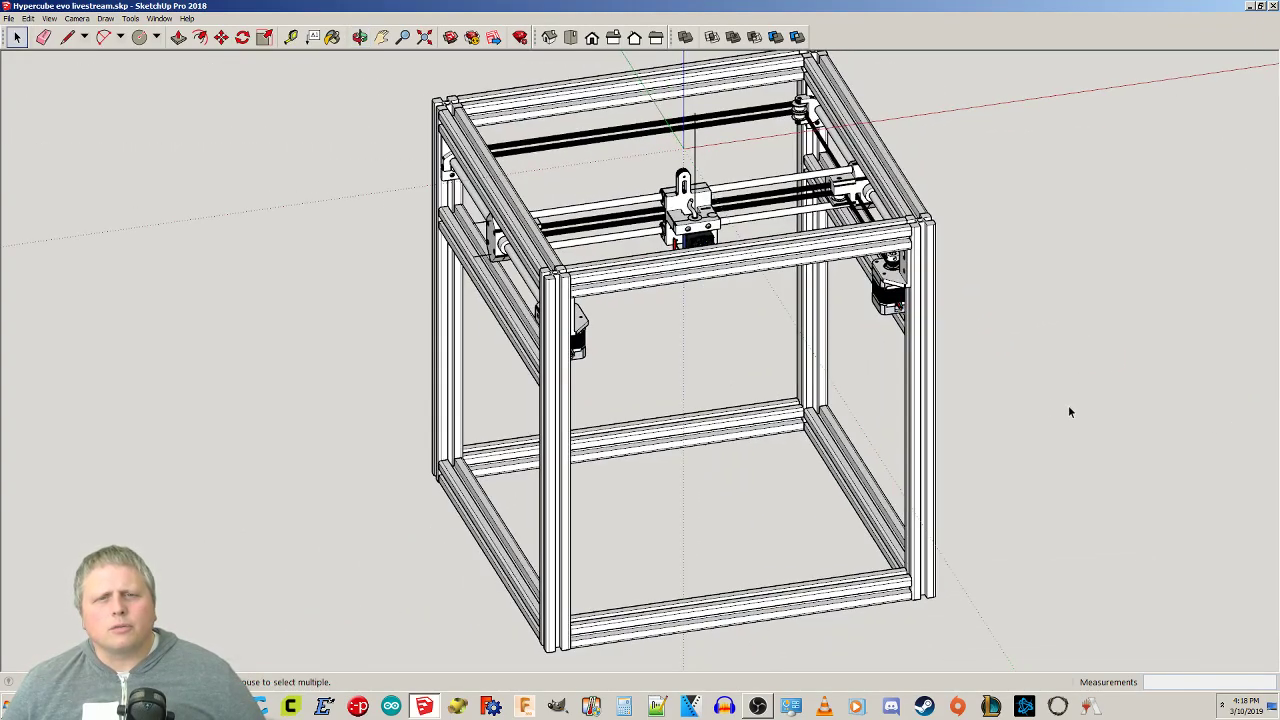
# Start an STL import and set its STL units to millimeters in the import options.
pyautogui.click(8, 18)
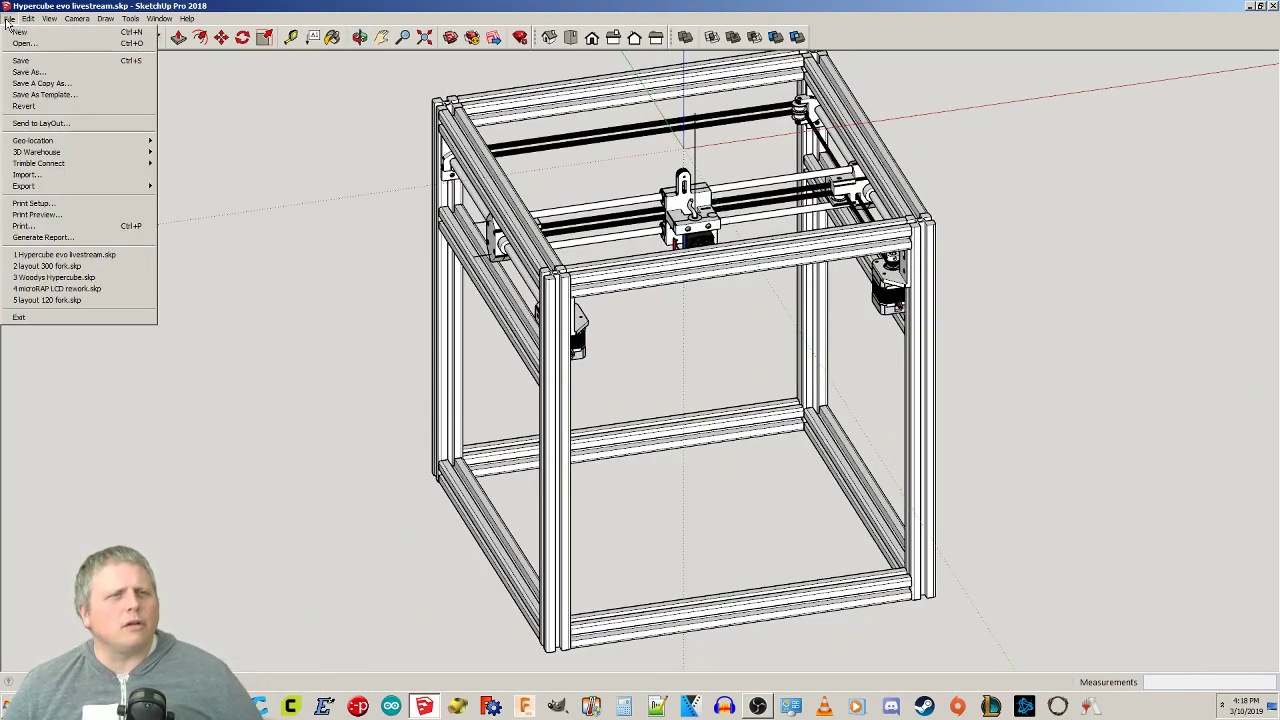
pyautogui.click(41, 178)
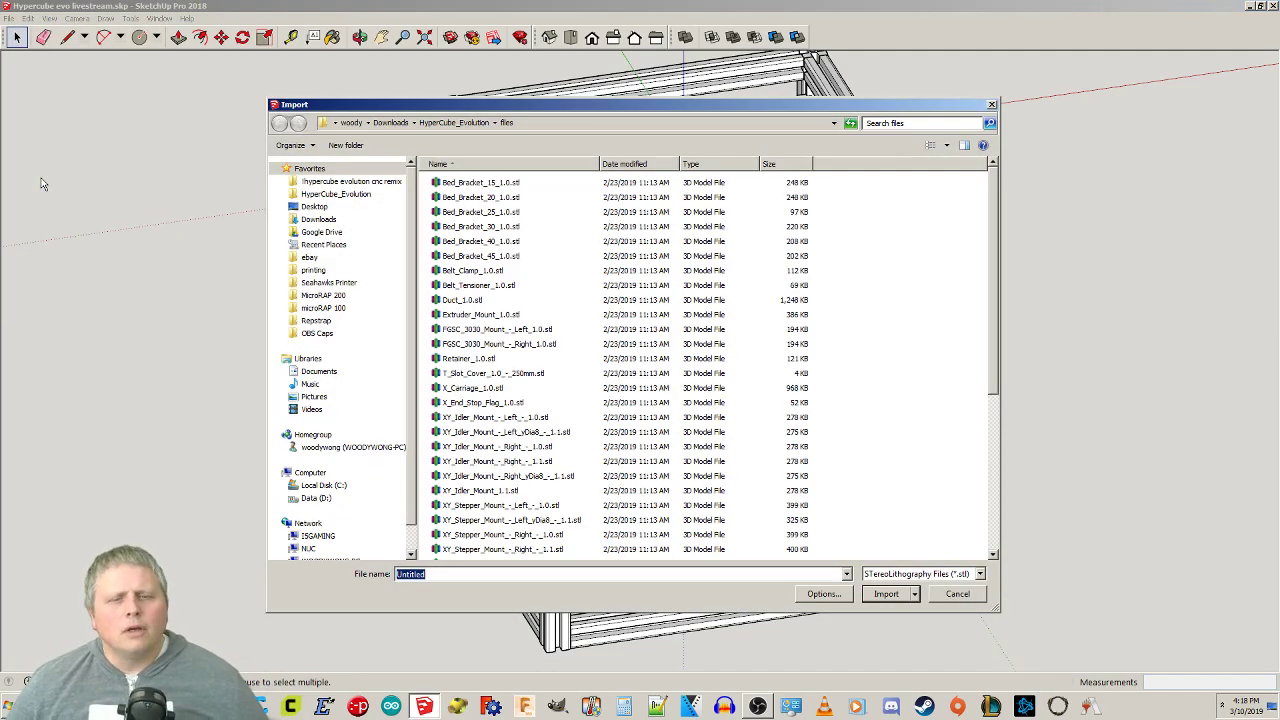
pyautogui.click(826, 597)
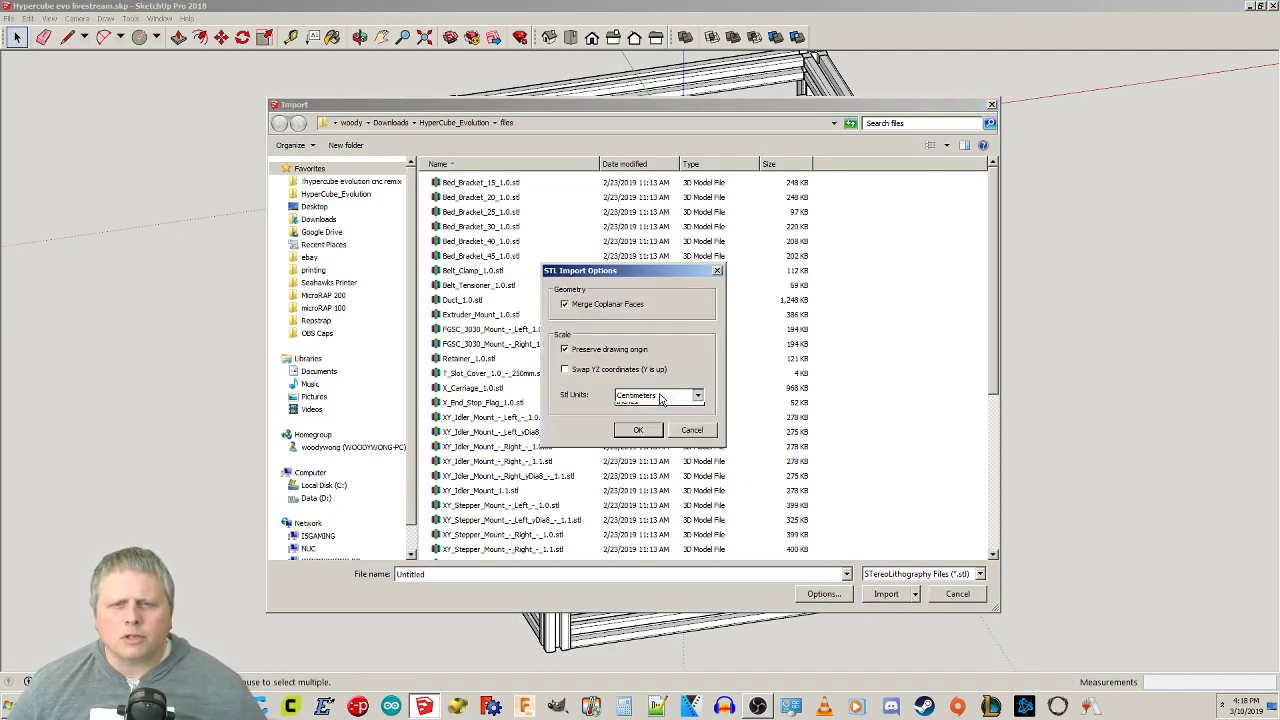
pyautogui.click(659, 396)
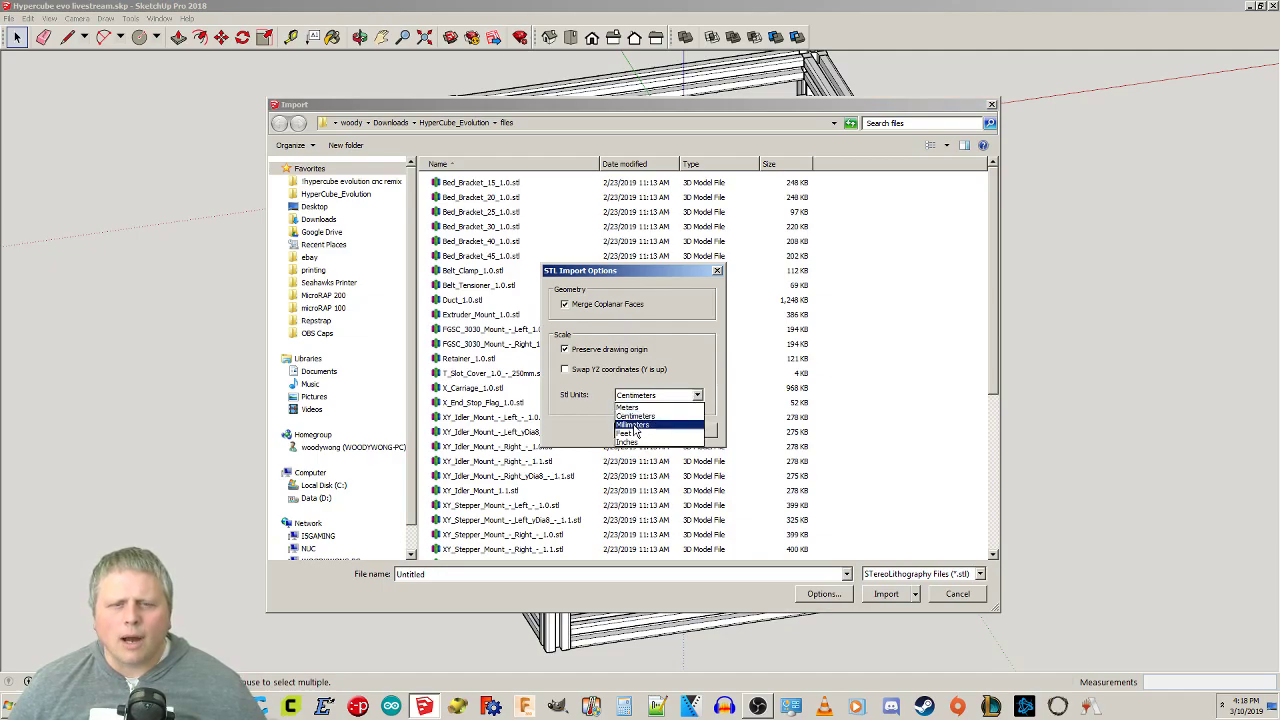
pyautogui.click(633, 425)
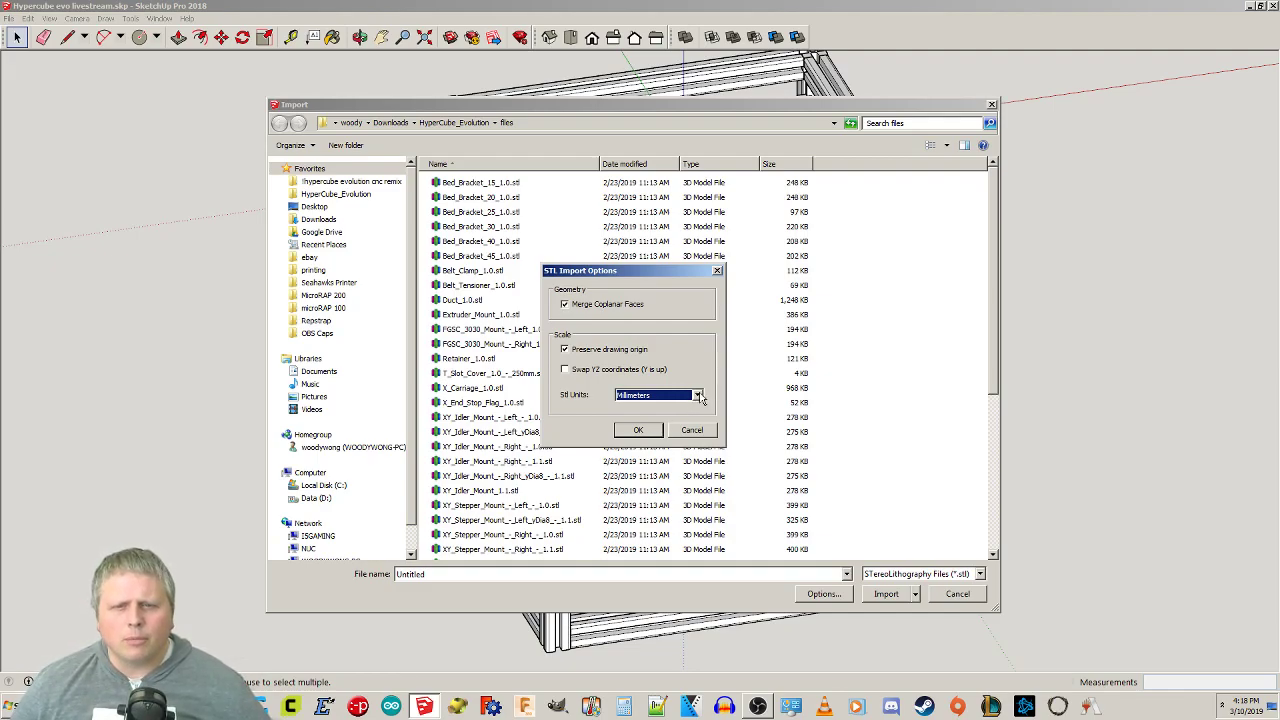
pyautogui.click(638, 431)
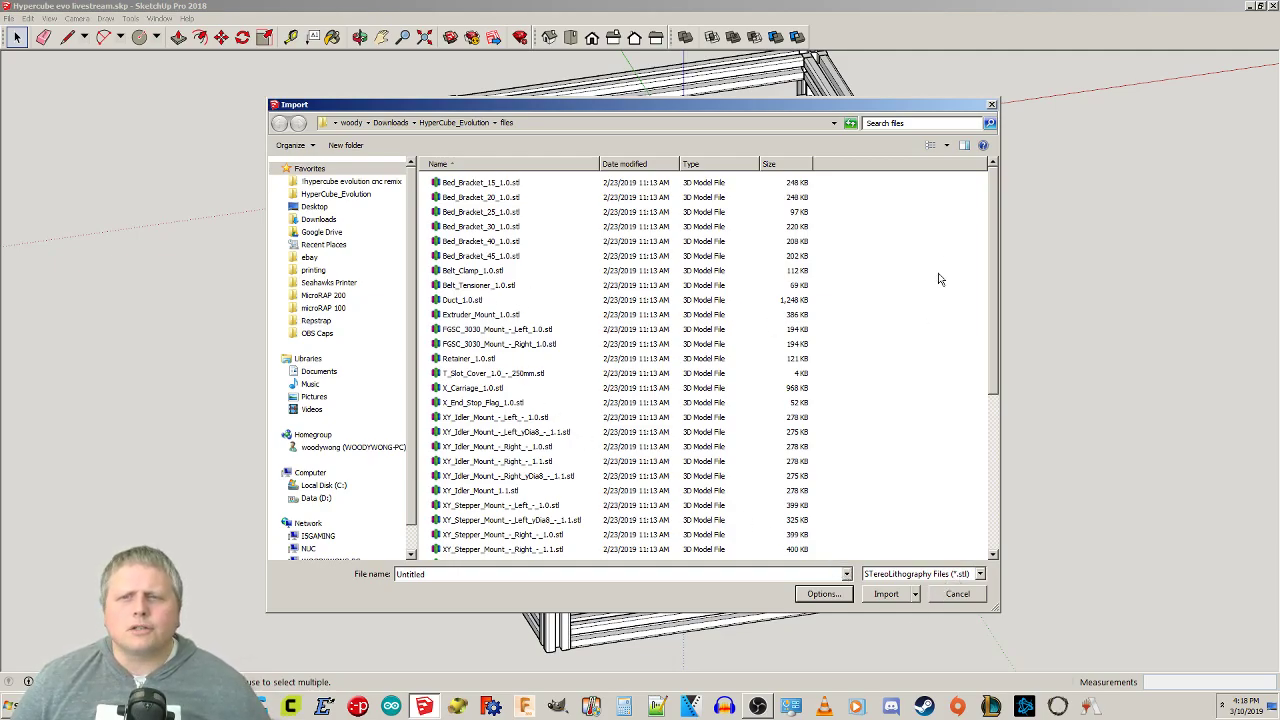
# Import Z_Axis_Linear_Rail_Bracket_-_Double_Z_-_Left_1.1.stl from the HyperCube_Evolution files folder into the frame model.
pyautogui.moveTo(996, 233); pyautogui.dragTo(989, 395)
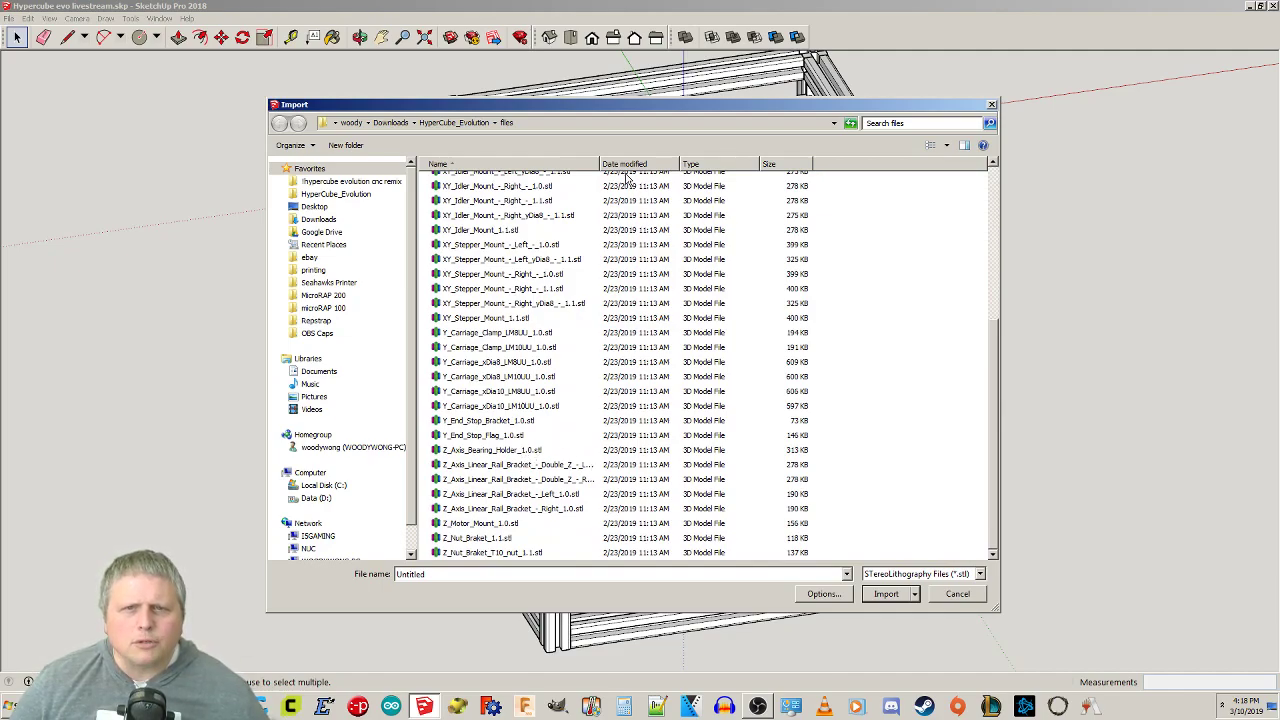
pyautogui.moveTo(601, 163); pyautogui.dragTo(660, 163)
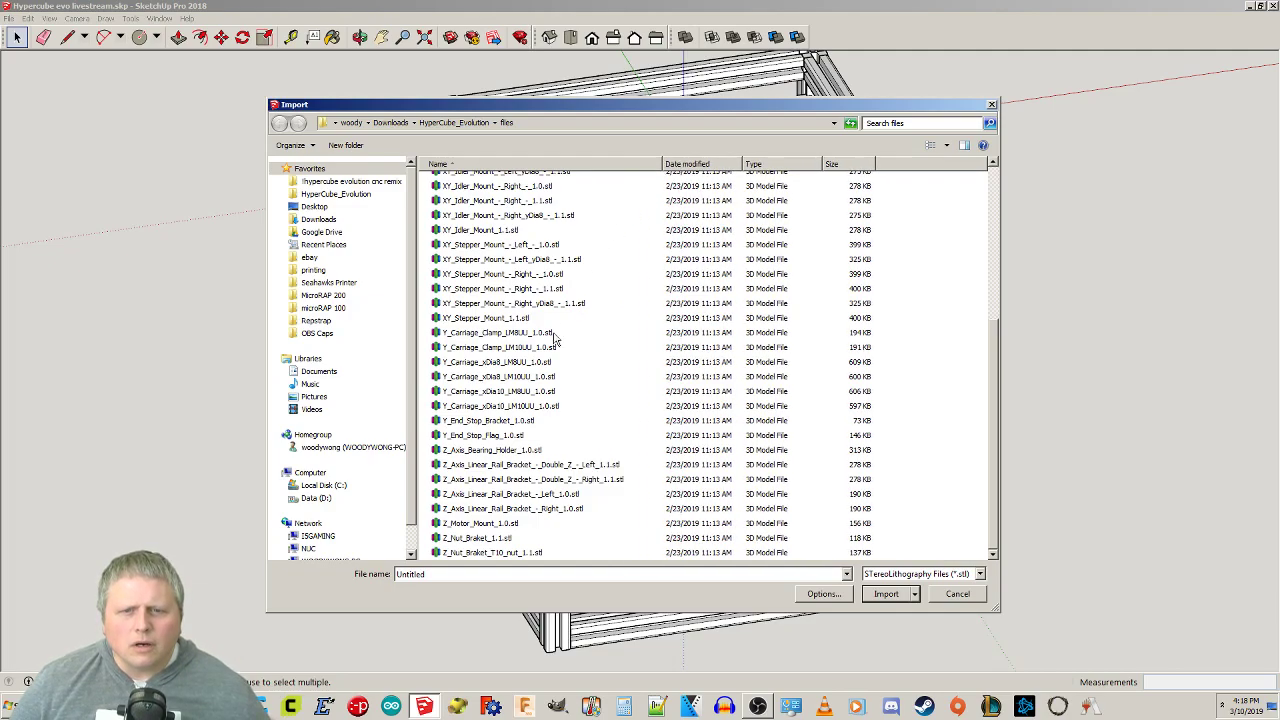
pyautogui.click(588, 466)
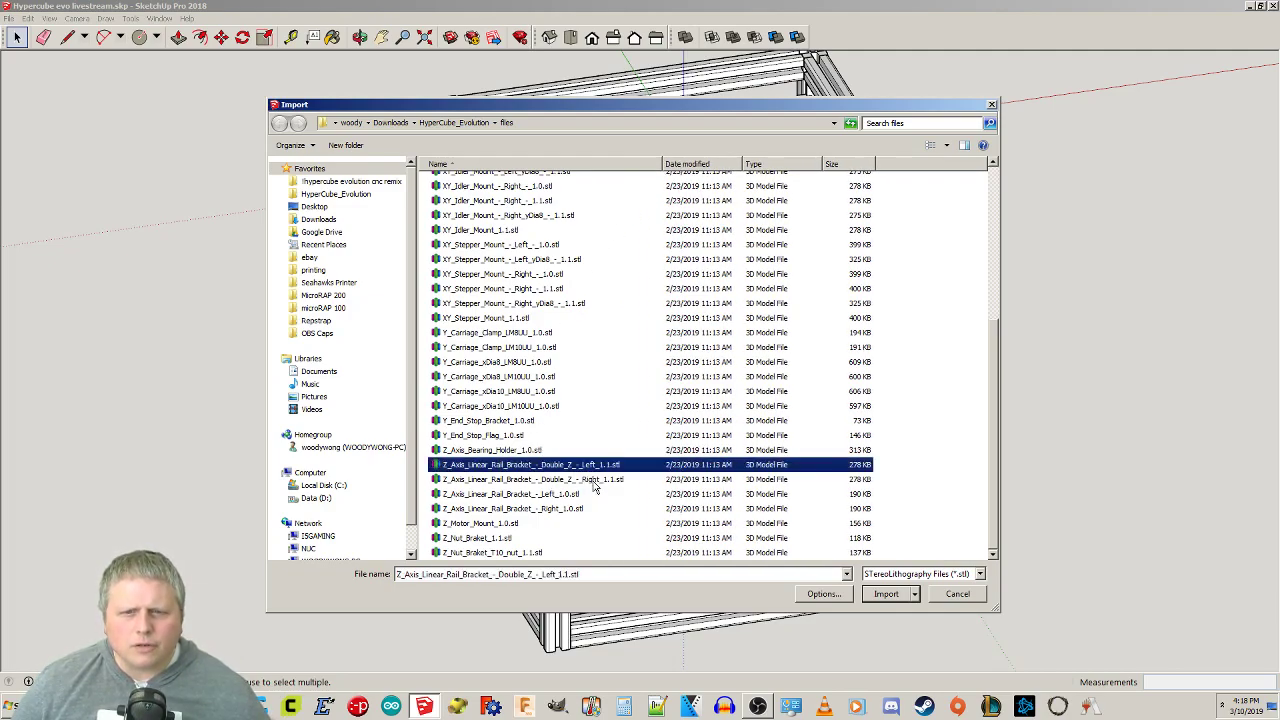
pyautogui.click(599, 480)
pyautogui.click(602, 468)
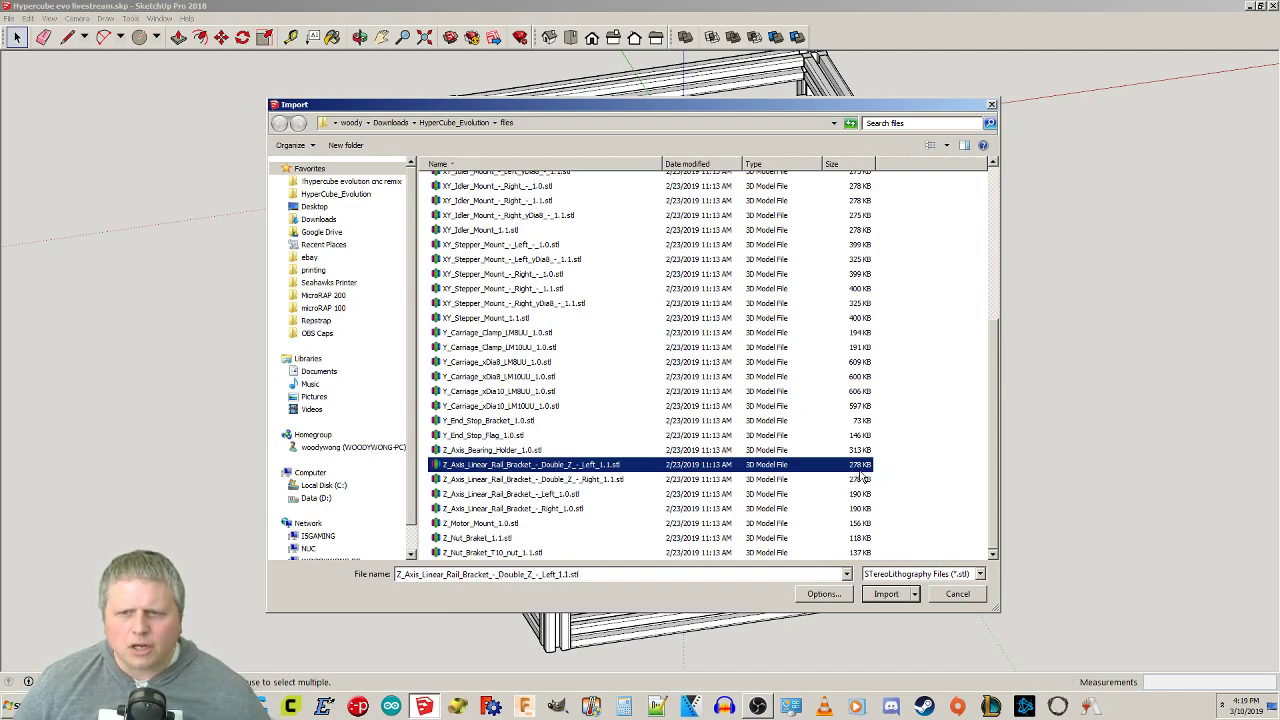
pyautogui.click(587, 476)
pyautogui.click(598, 464)
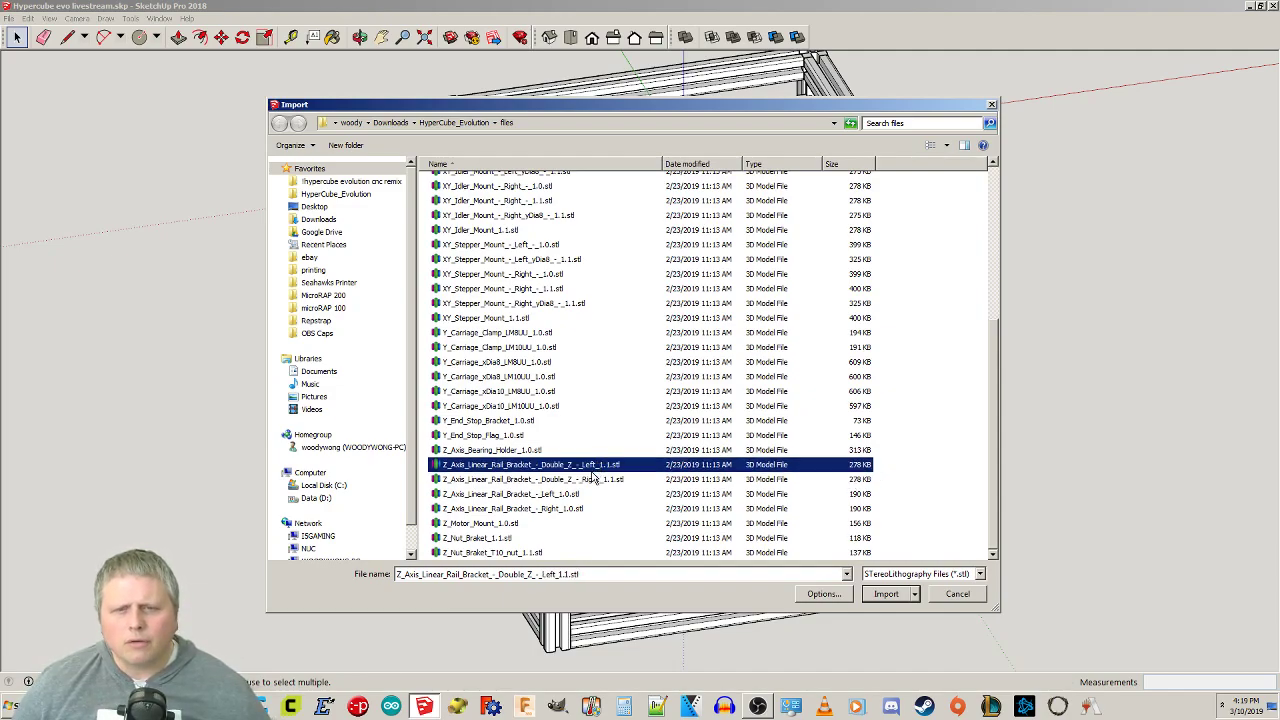
pyautogui.doubleClick(594, 465)
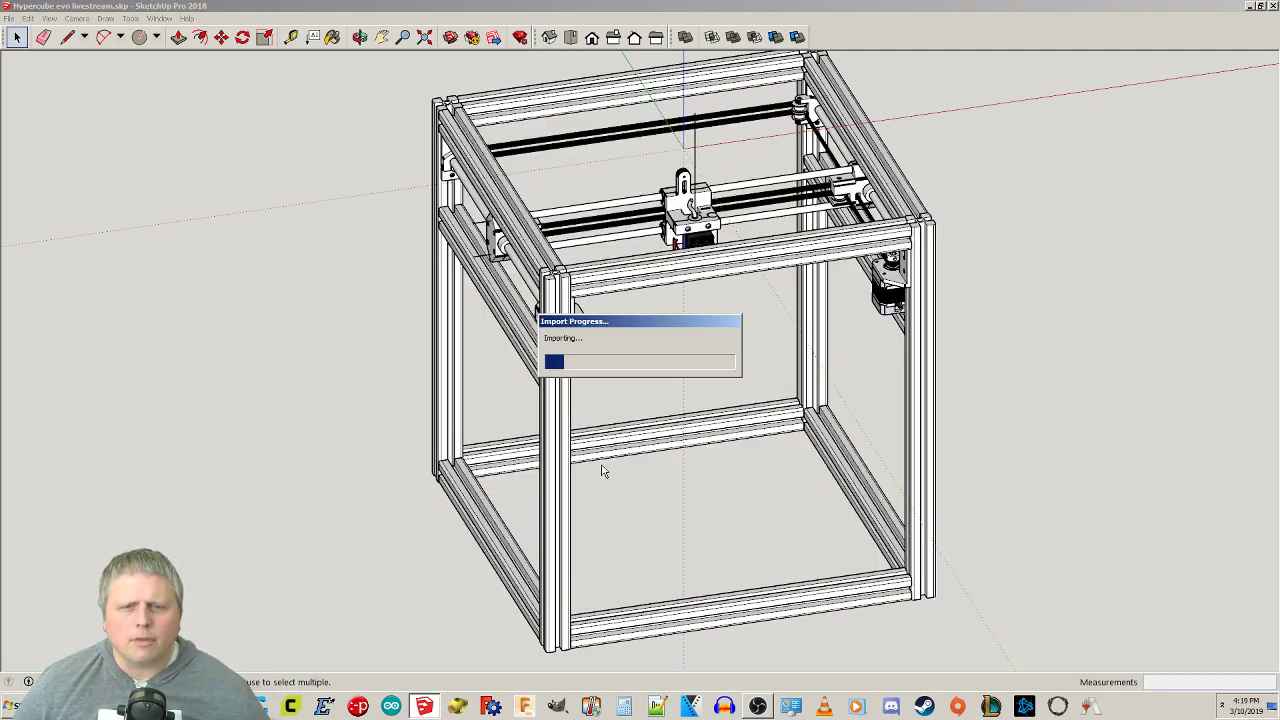
pyautogui.moveTo(718, 531); pyautogui.dragTo(380, 471, button='middle')
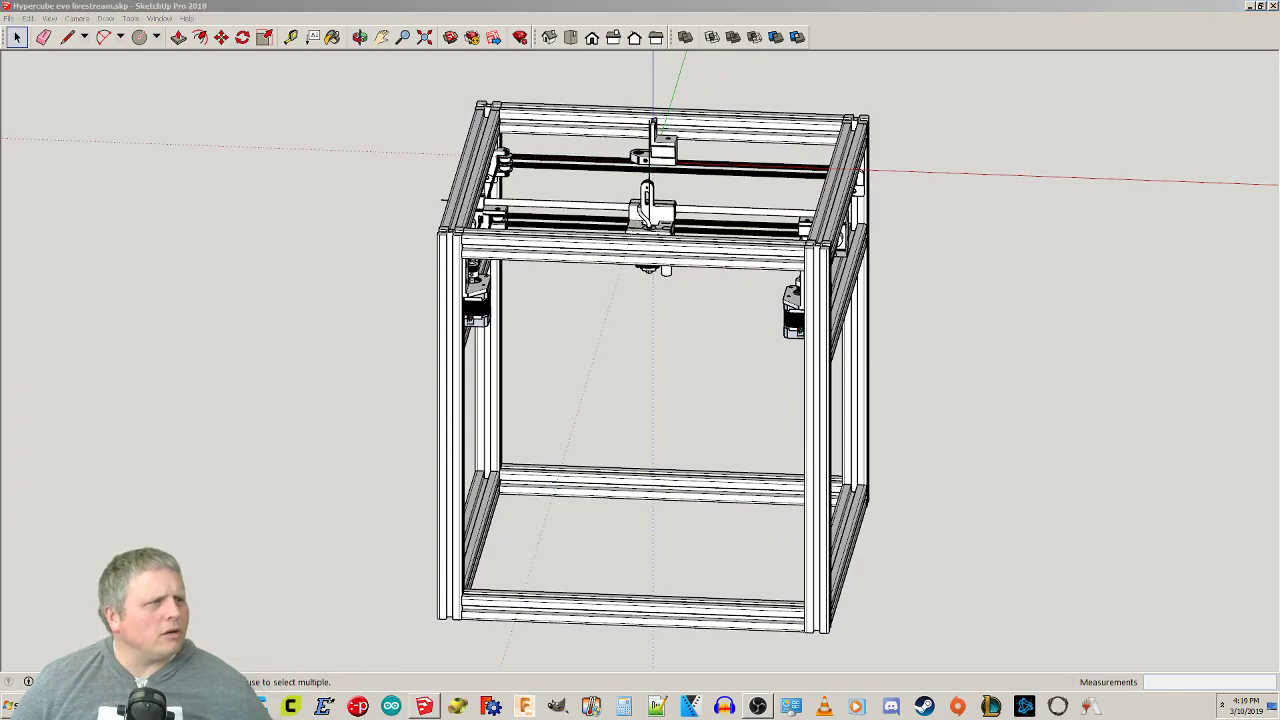
# Check the Z-axis bracket placement in the enlarged HyperCube Evolution reference photo and put the photo away.
pyautogui.moveTo(0, 320); pyautogui.dragTo(499, 5)
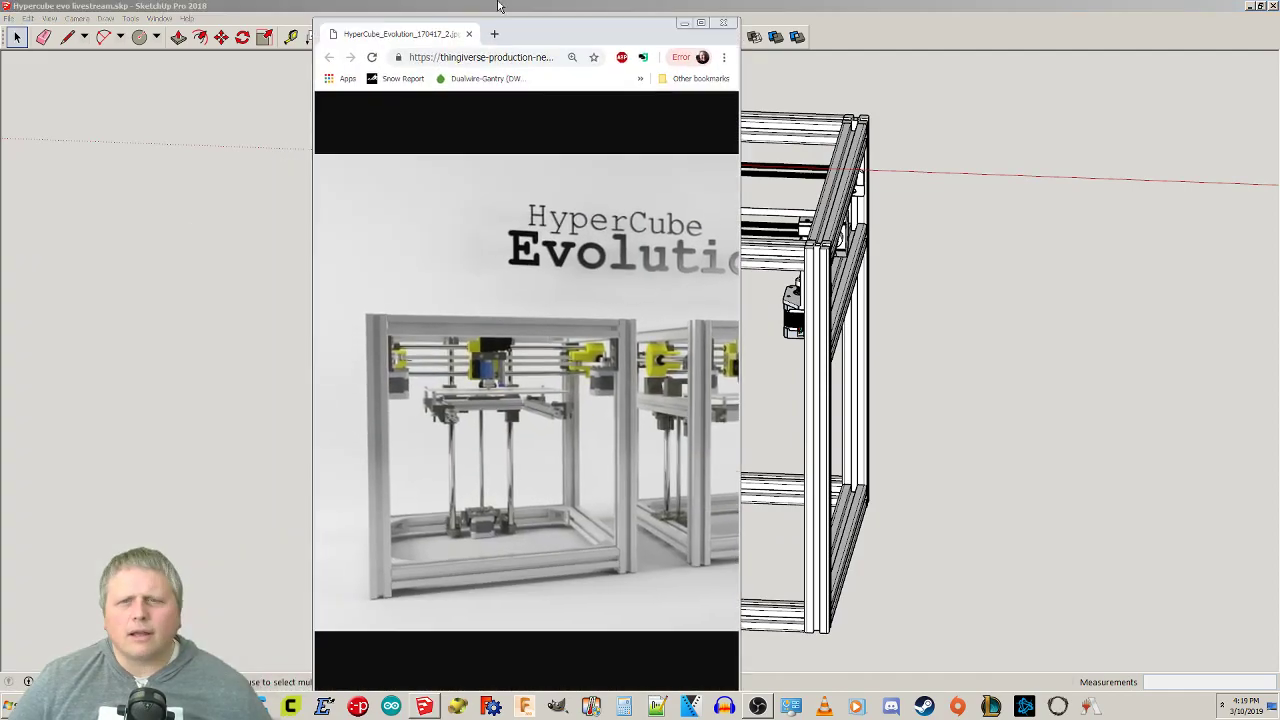
pyautogui.click(701, 22)
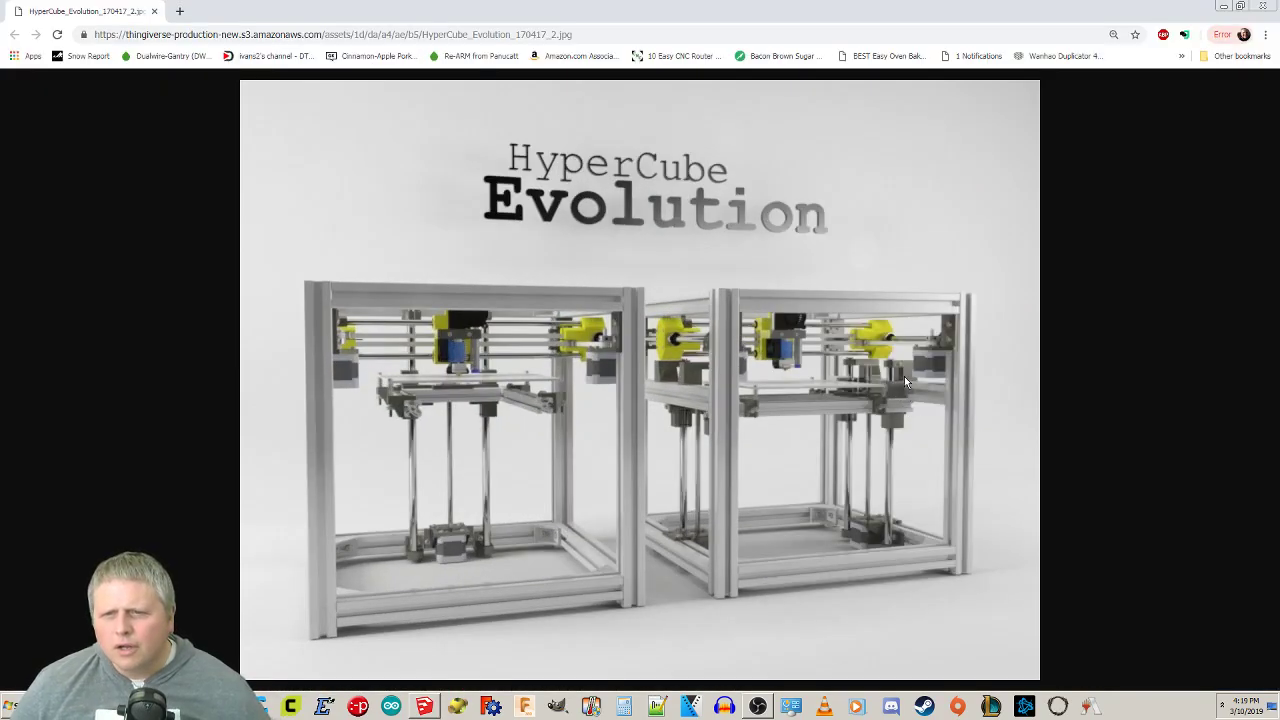
pyautogui.moveTo(779, 8)
pyautogui.mouseDown()
pyautogui.moveTo(470, 355)
pyautogui.moveTo(0, 360)
pyautogui.mouseUp()
# Rotate the imported Z-axis bracket 180 degrees about the green axis so it is upside down.
pyautogui.moveTo(598, 280)
pyautogui.mouseDown(button='middle')
pyautogui.moveTo(667, 229)
pyautogui.moveTo(814, 189)
pyautogui.moveTo(891, 207)
pyautogui.moveTo(774, 256)
pyautogui.moveTo(640, 252)
pyautogui.moveTo(654, 264)
pyautogui.mouseUp(button='middle')
pyautogui.click(661, 146)
pyautogui.press('q')
pyautogui.moveTo(664, 148)
pyautogui.mouseDown(button='middle')
pyautogui.moveTo(660, 160)
pyautogui.moveTo(656, 150)
pyautogui.mouseUp(button='middle')
pyautogui.scroll(2, 654, 152)
pyautogui.scroll(4, 655, 152)
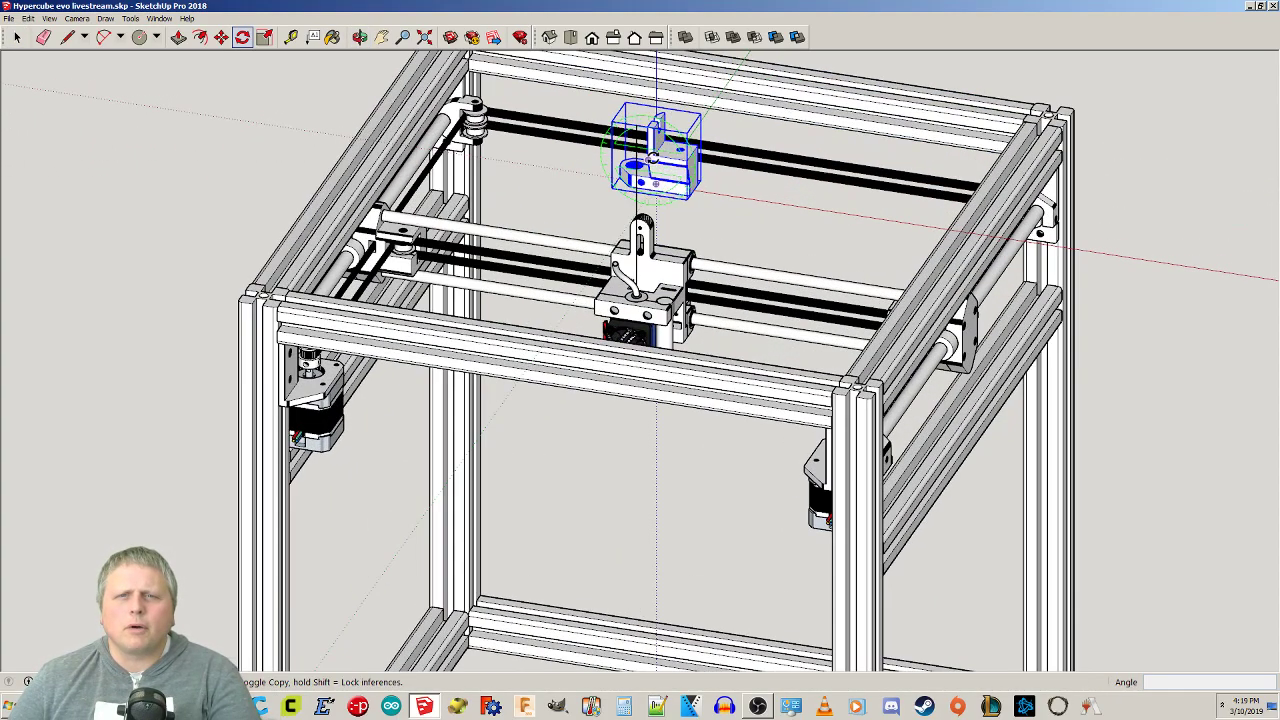
pyautogui.click(656, 152)
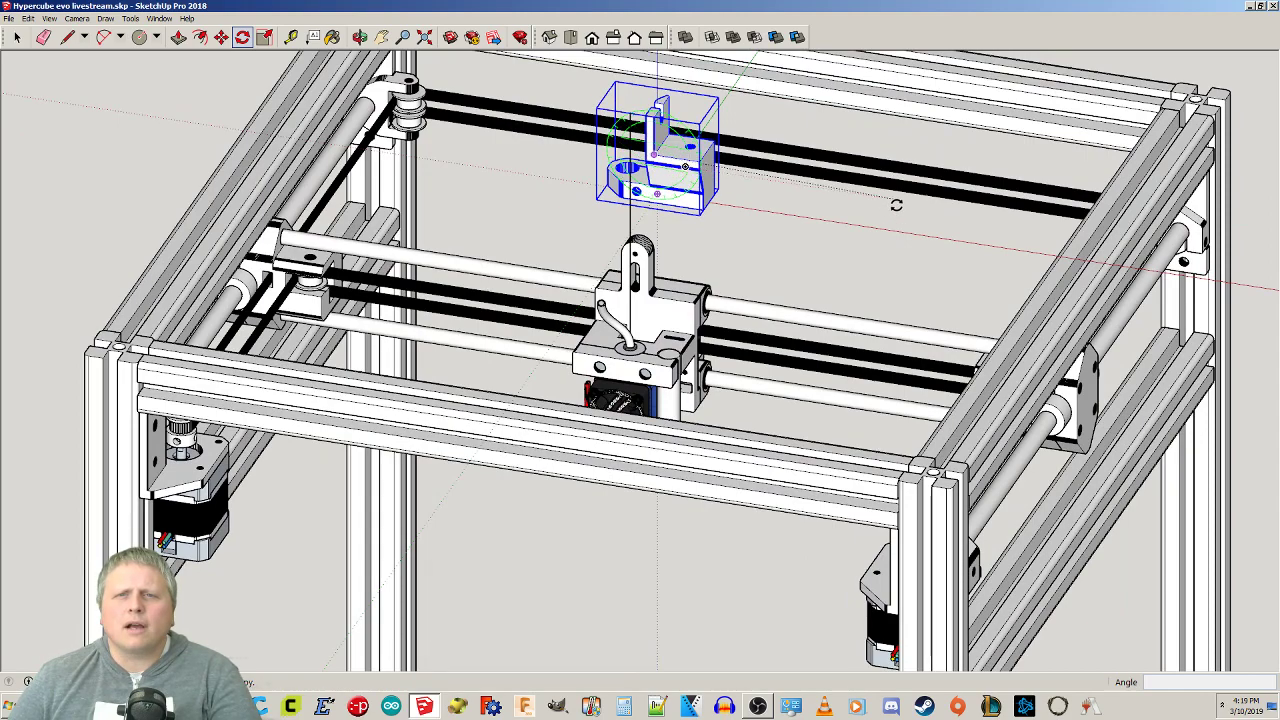
pyautogui.click(893, 193)
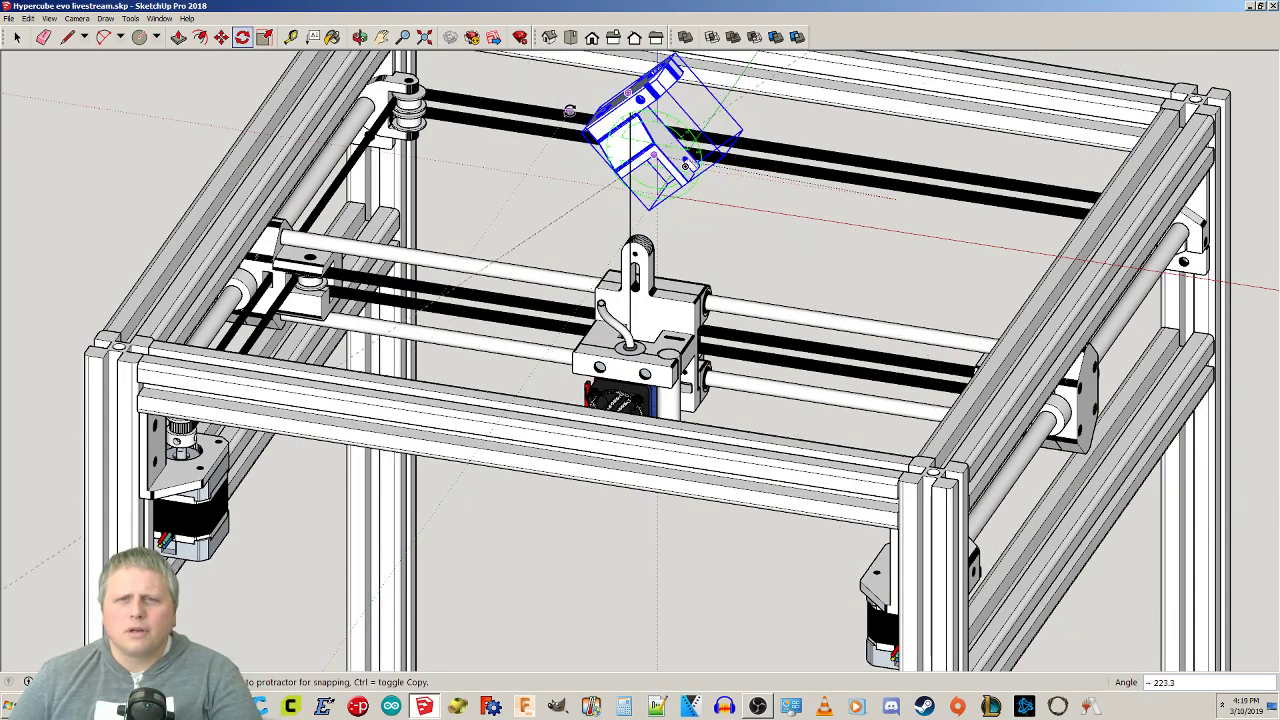
pyautogui.write('180')
pyautogui.press('Return')
pyautogui.press('space')
# Move the flipped bracket away from the print-head carriage to above the side of the frame.
pyautogui.moveTo(840, 223); pyautogui.dragTo(714, 125, button='middle')
pyautogui.press('l')
pyautogui.press('space')
pyautogui.scroll(2, 672, 126)
pyautogui.press('m')
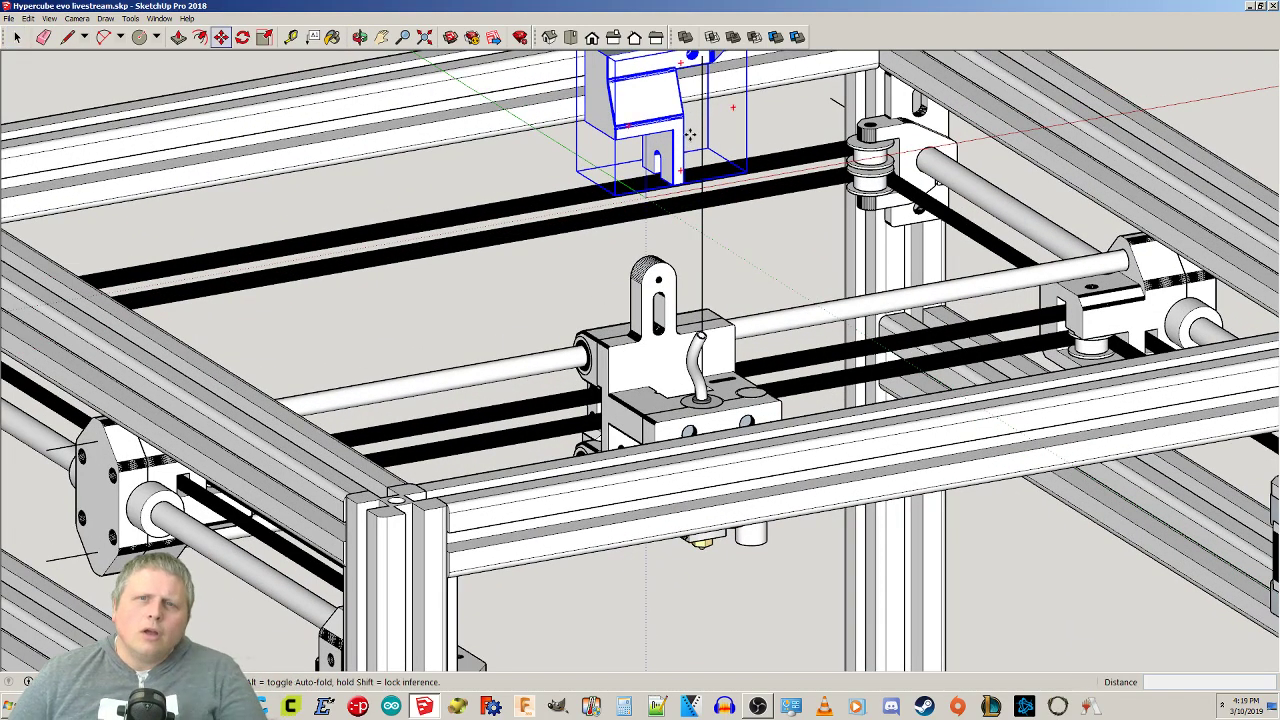
pyautogui.moveTo(672, 128); pyautogui.dragTo(653, 87, button='middle')
pyautogui.scroll(2, 653, 87)
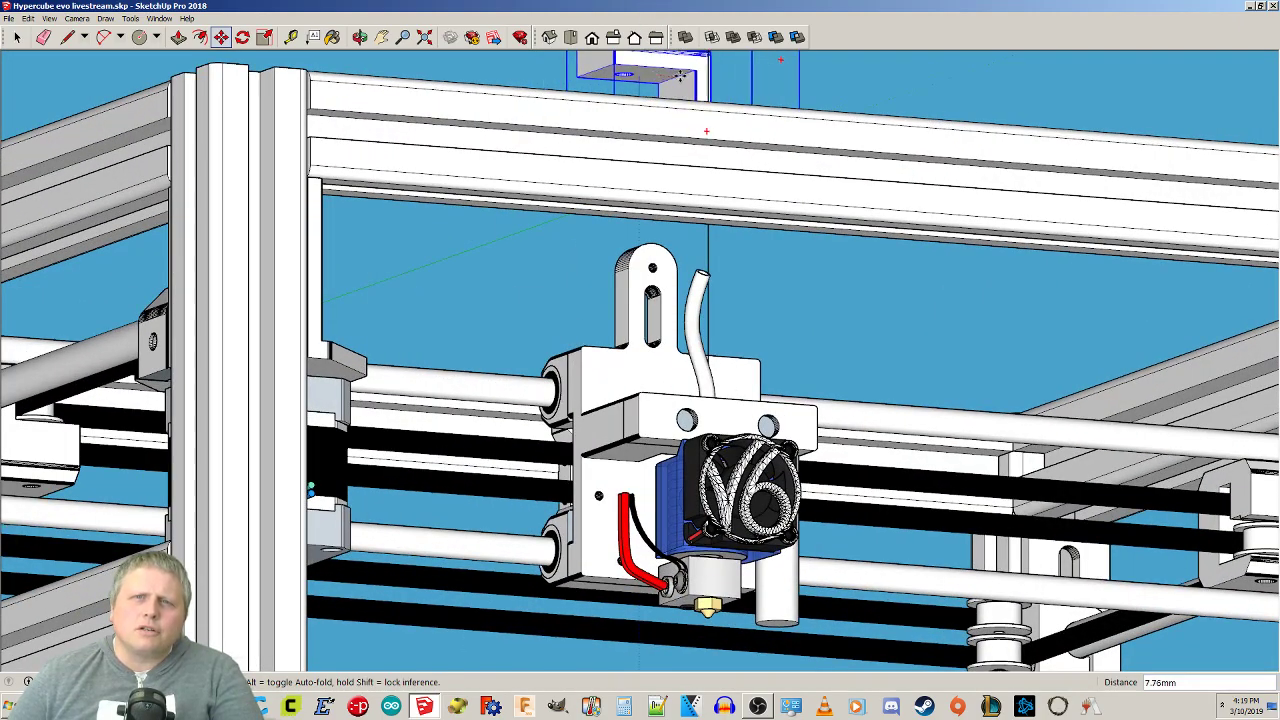
pyautogui.moveTo(526, 137); pyautogui.dragTo(435, 395, button='middle')
pyautogui.moveTo(277, 336); pyautogui.dragTo(537, 178, button='middle')
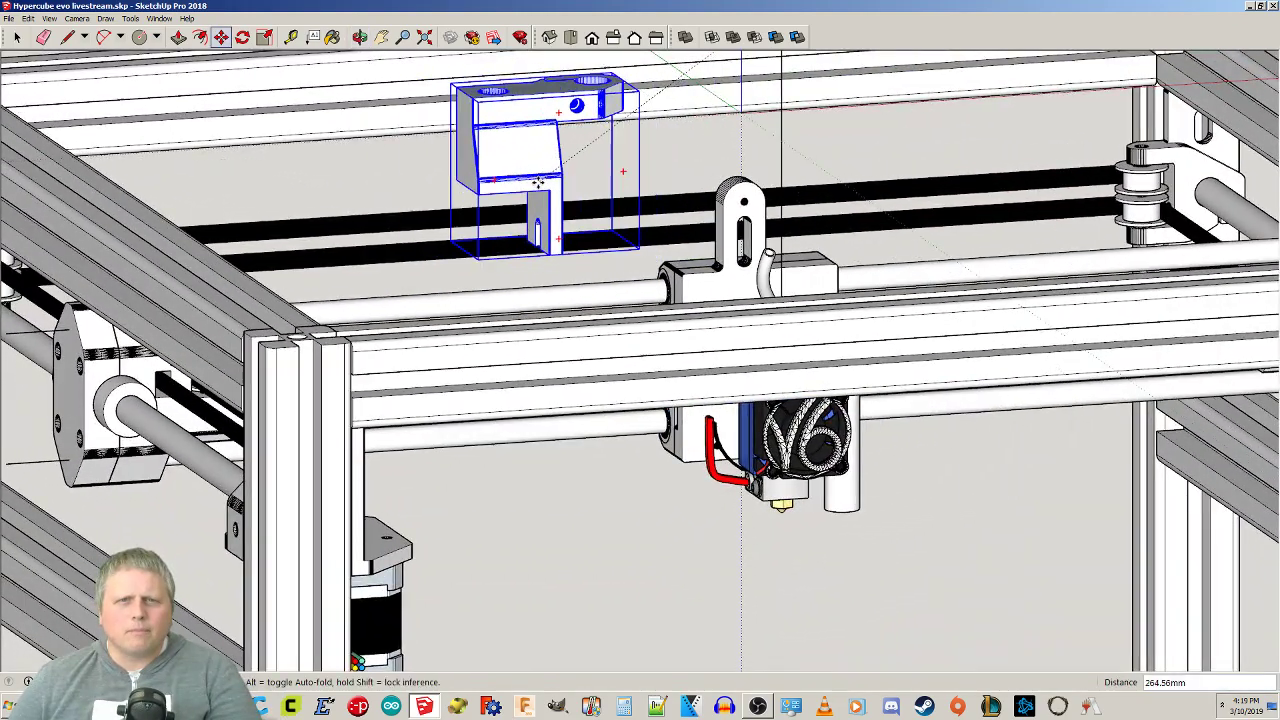
pyautogui.scroll(-4, 431, 252)
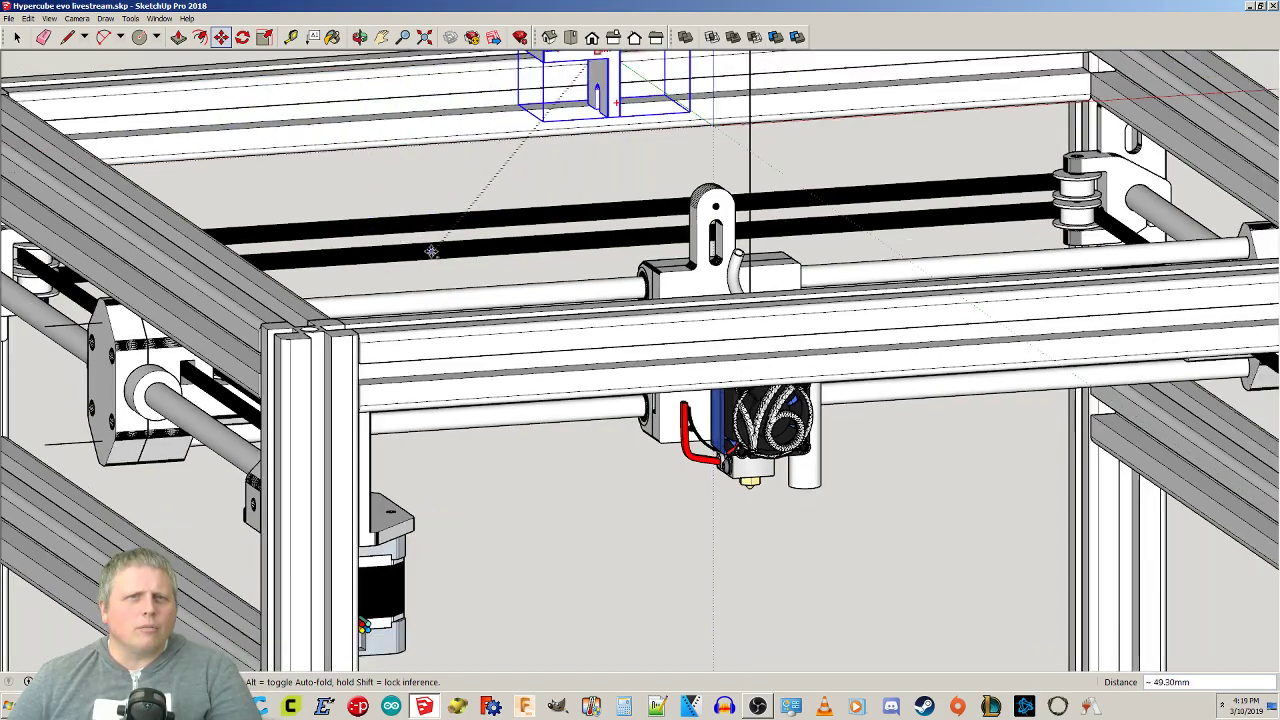
pyautogui.moveTo(494, 514); pyautogui.dragTo(228, 452, button='middle')
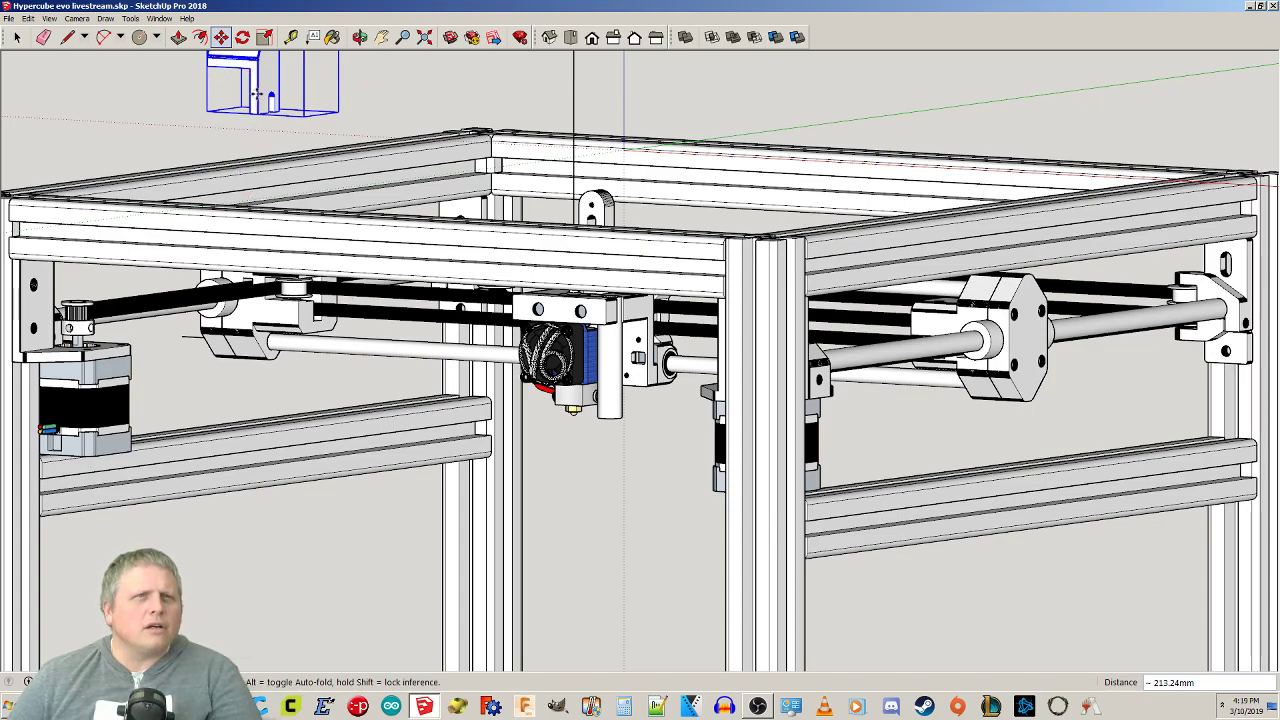
# Lower the bracket vertically by about 179 mm to the level of the lower side extrusion.
pyautogui.moveTo(241, 115); pyautogui.dragTo(240, 79, button='middle')
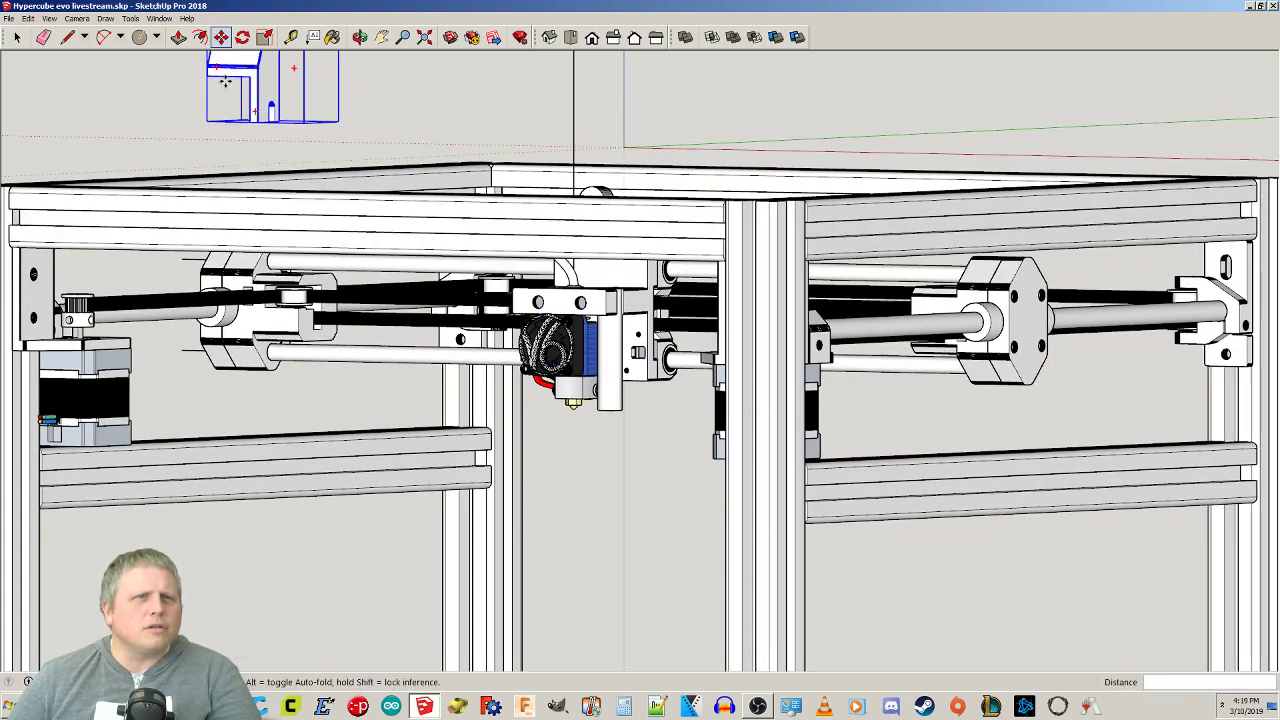
pyautogui.moveTo(228, 188); pyautogui.dragTo(163, 460, button='middle')
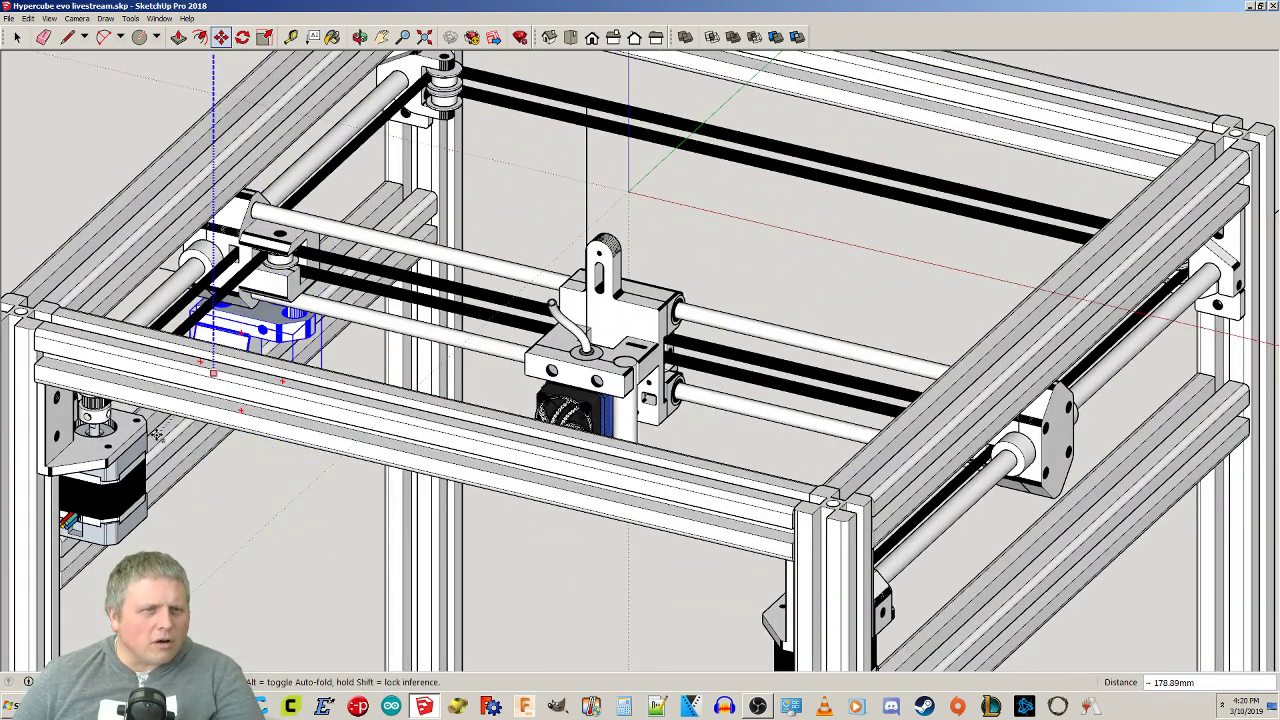
pyautogui.click(161, 435)
# Inspect from several angles how the lowered bracket sits against the lower side extrusion and beneath the belts and rod carriage.
pyautogui.moveTo(161, 435); pyautogui.dragTo(534, 371, button='middle')
pyautogui.scroll(3, 534, 371)
pyautogui.scroll(3, 255, 455)
pyautogui.keyDown('shift'); pyautogui.moveTo(251, 440); pyautogui.dragTo(876, 400, button='middle'); pyautogui.keyUp('shift')
pyautogui.scroll(3, 880, 415)
pyautogui.keyDown('shift'); pyautogui.moveTo(954, 554); pyautogui.dragTo(808, 316, button='middle'); pyautogui.keyUp('shift')
pyautogui.scroll(2, 945, 425)
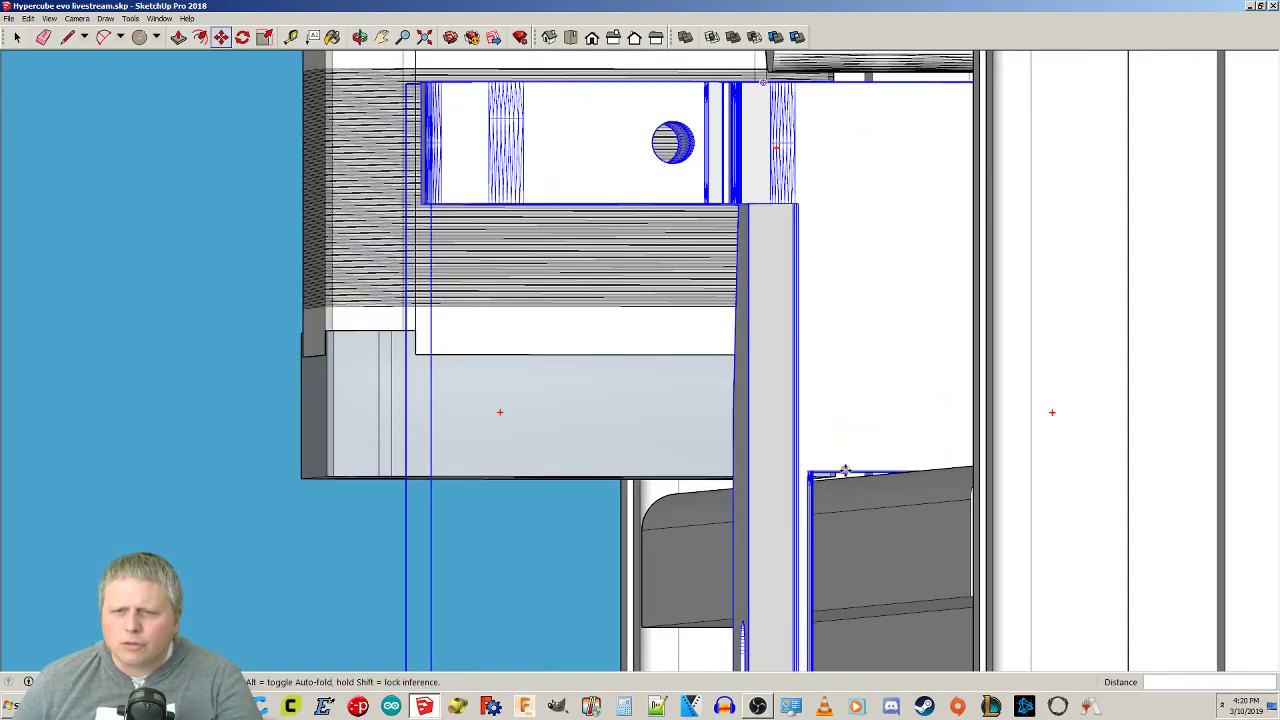
pyautogui.moveTo(937, 437); pyautogui.dragTo(1101, 640, button='middle')
pyautogui.scroll(-2, 1101, 640)
pyautogui.scroll(3, 1123, 537)
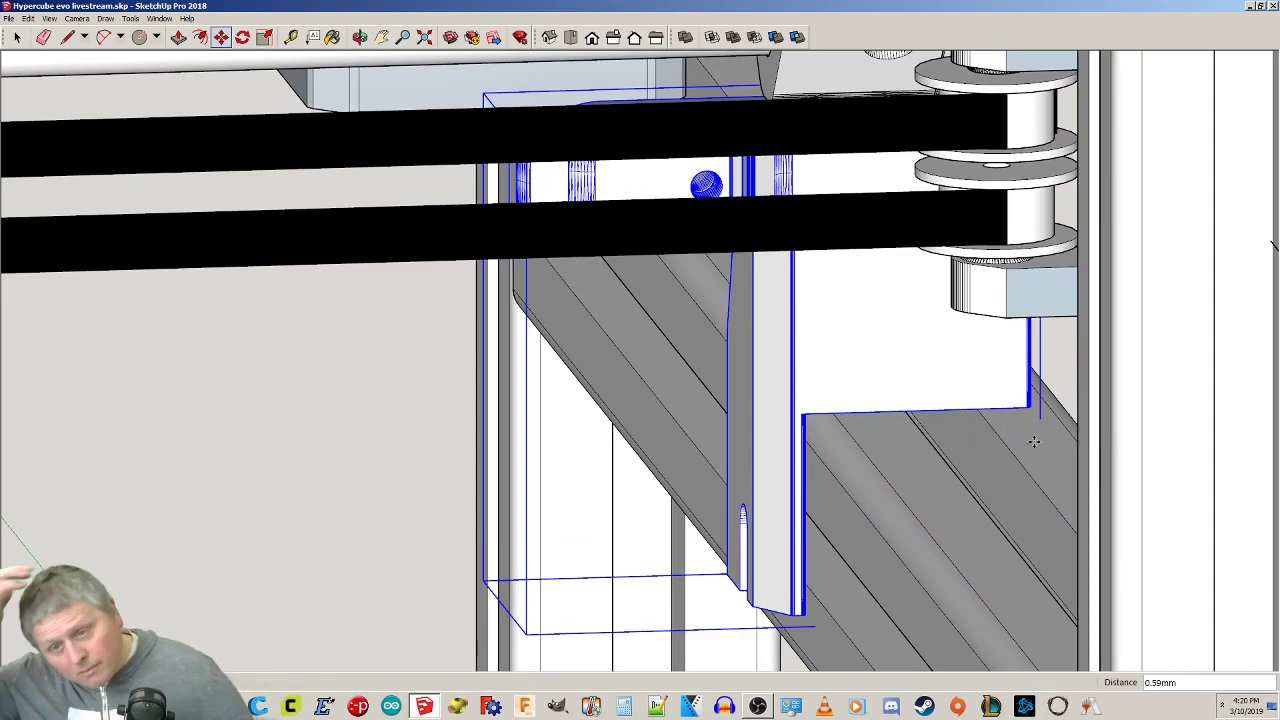
pyautogui.scroll(-1, 590, 485)
pyautogui.press('space')
pyautogui.moveTo(363, 476); pyautogui.dragTo(753, 563, button='middle')
pyautogui.click(680, 378)
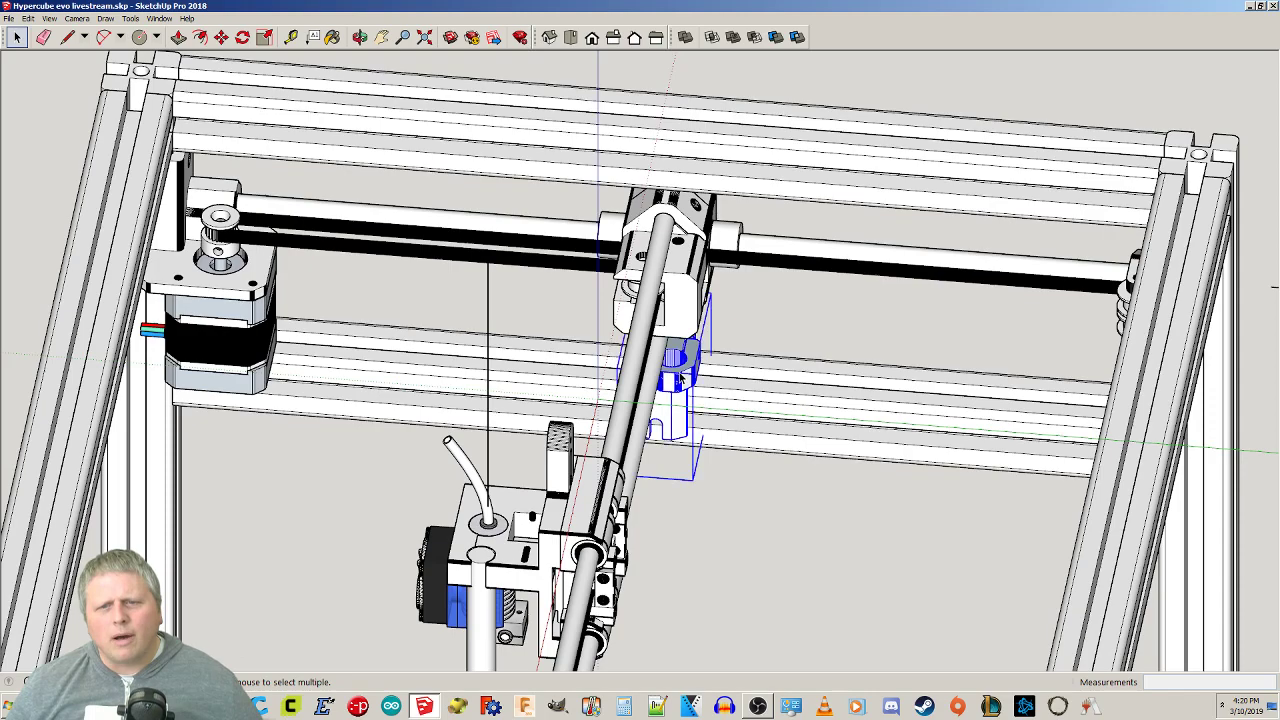
pyautogui.keyDown('shift'); pyautogui.moveTo(726, 481); pyautogui.dragTo(695, 457, button='middle'); pyautogui.keyUp('shift')
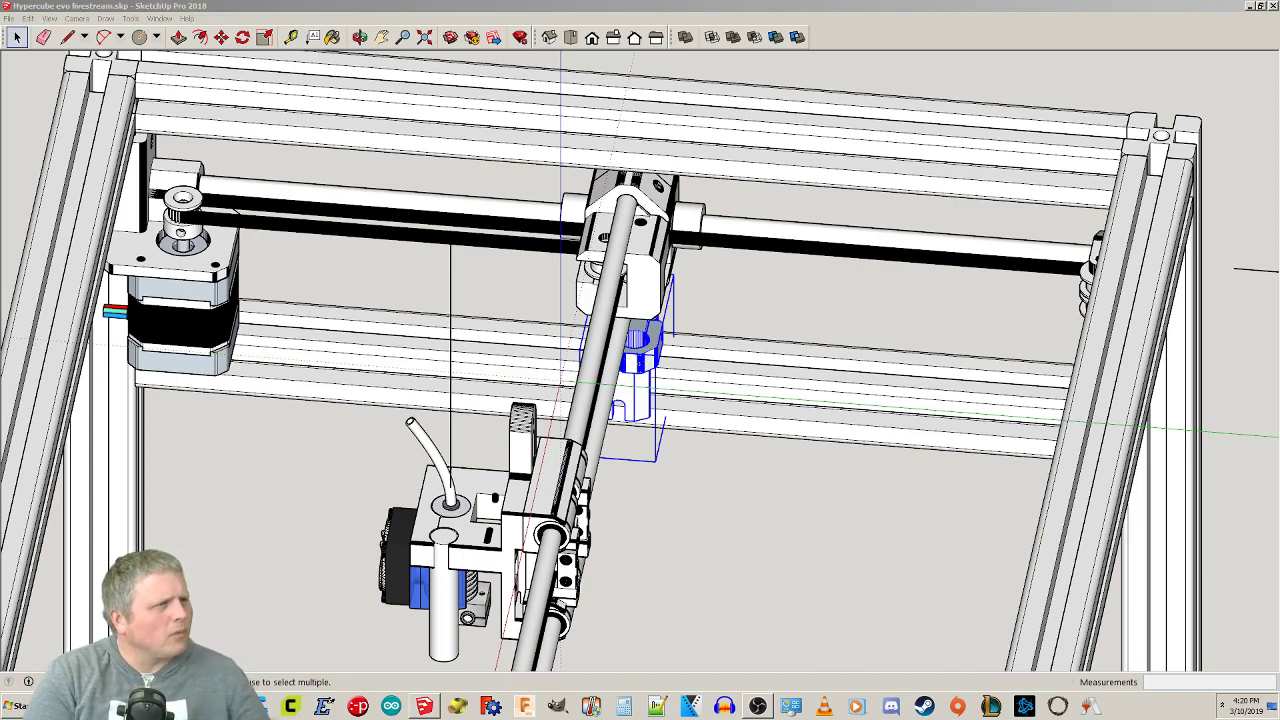
# Switch to the HyperCube Evolution page on Thingiverse and check the enlarged front-view and carriage close-up photos for the bracket placement.
pyautogui.moveTo(0, 268)
pyautogui.mouseDown()
pyautogui.moveTo(74, 262)
pyautogui.moveTo(471, 0)
pyautogui.mouseUp()
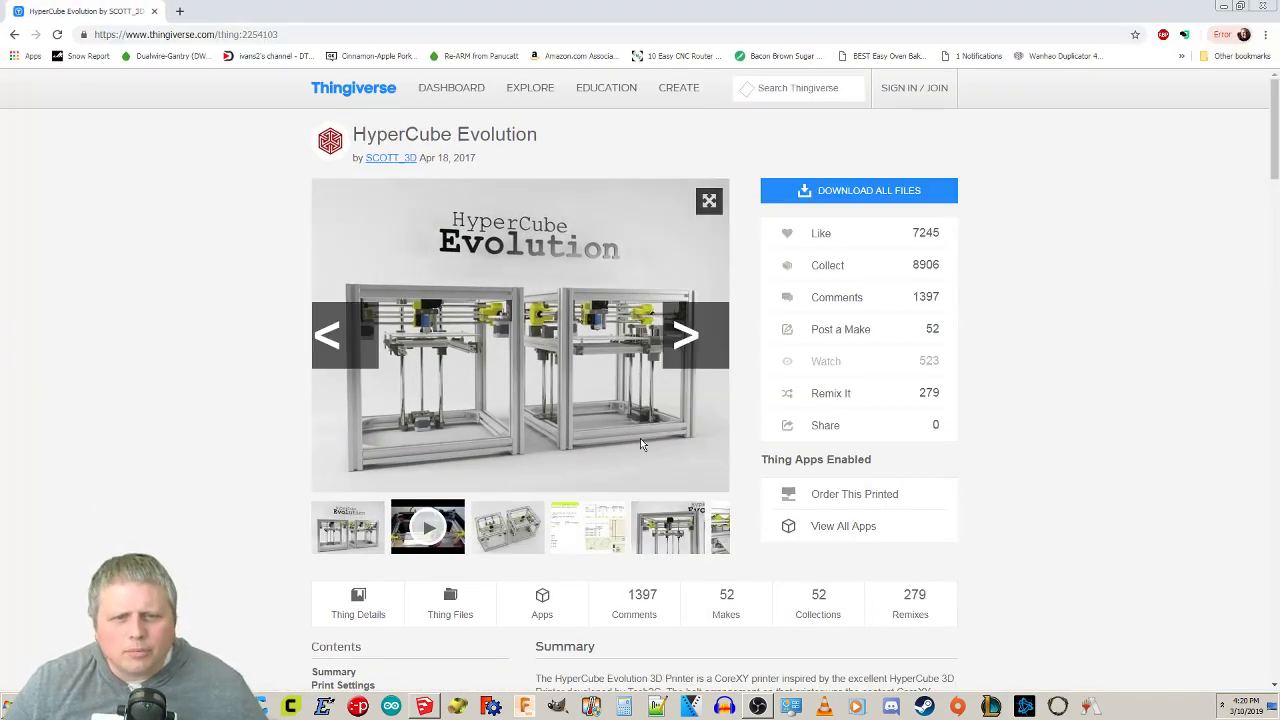
pyautogui.click(708, 199)
pyautogui.click(908, 104)
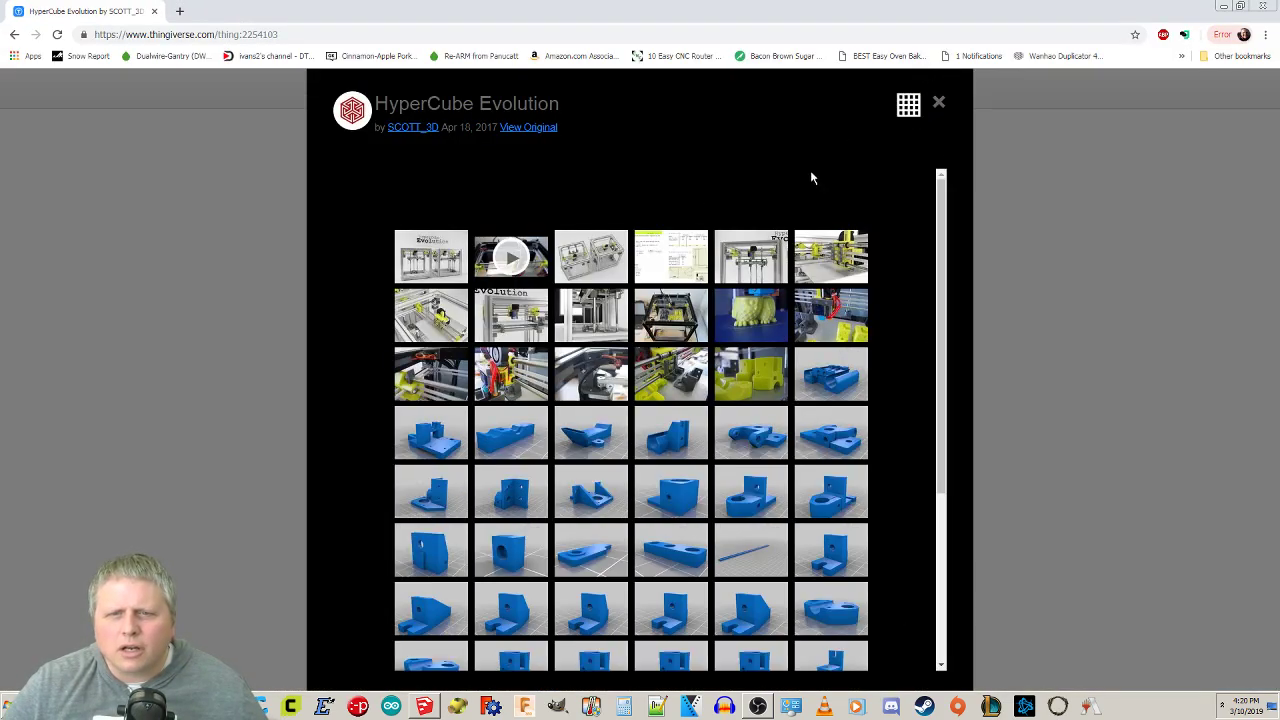
pyautogui.click(745, 265)
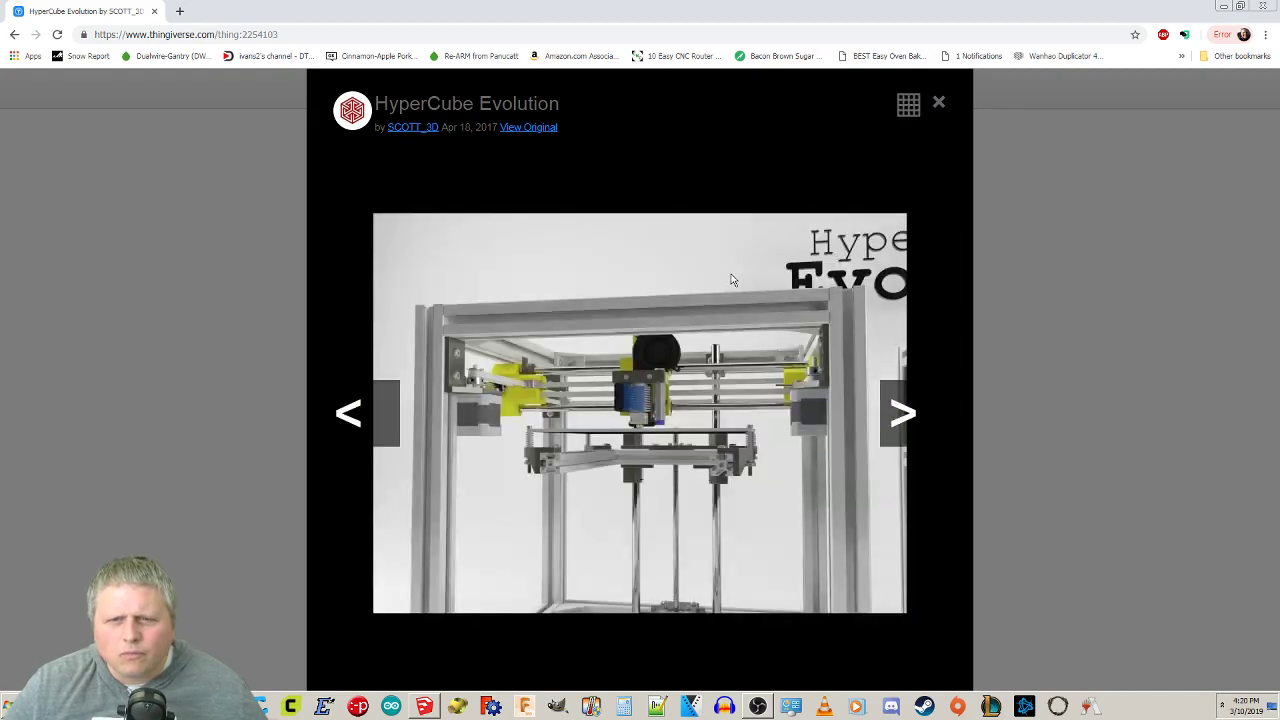
pyautogui.click(900, 433)
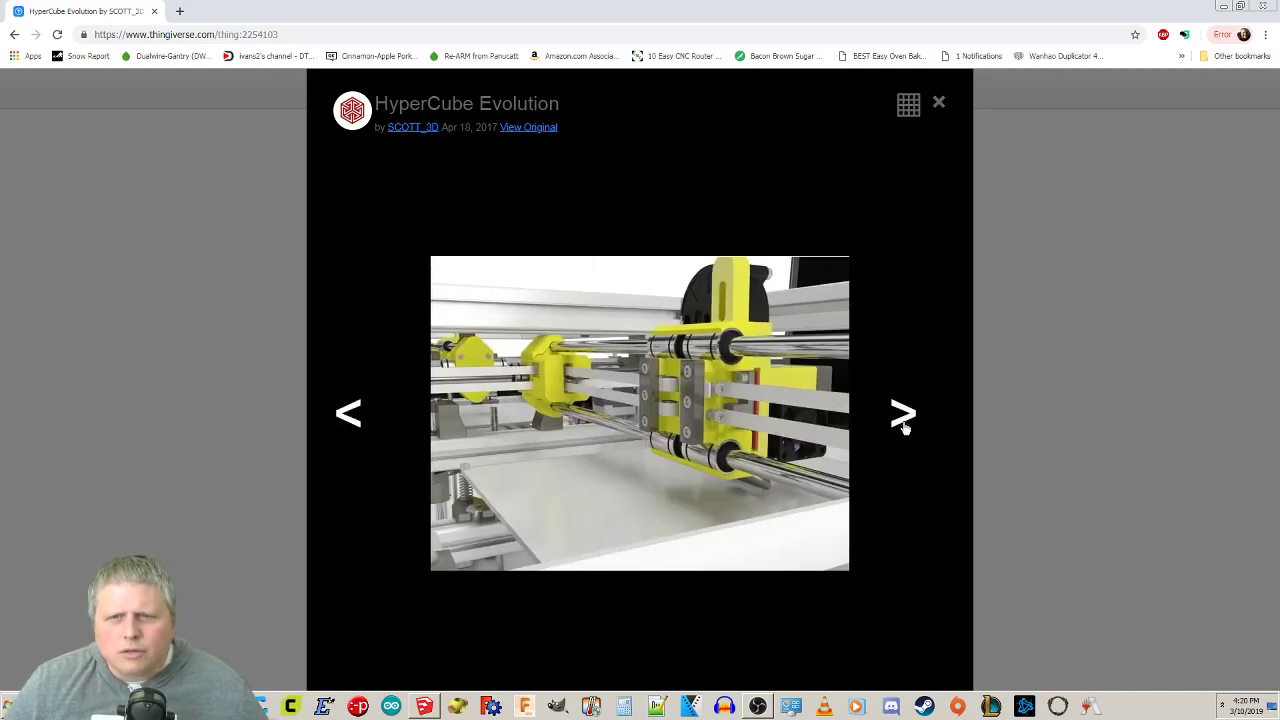
# Examine the overhead frame and Z-rod gallery photos for the bracket position, and switch back to SketchUp.
pyautogui.click(908, 106)
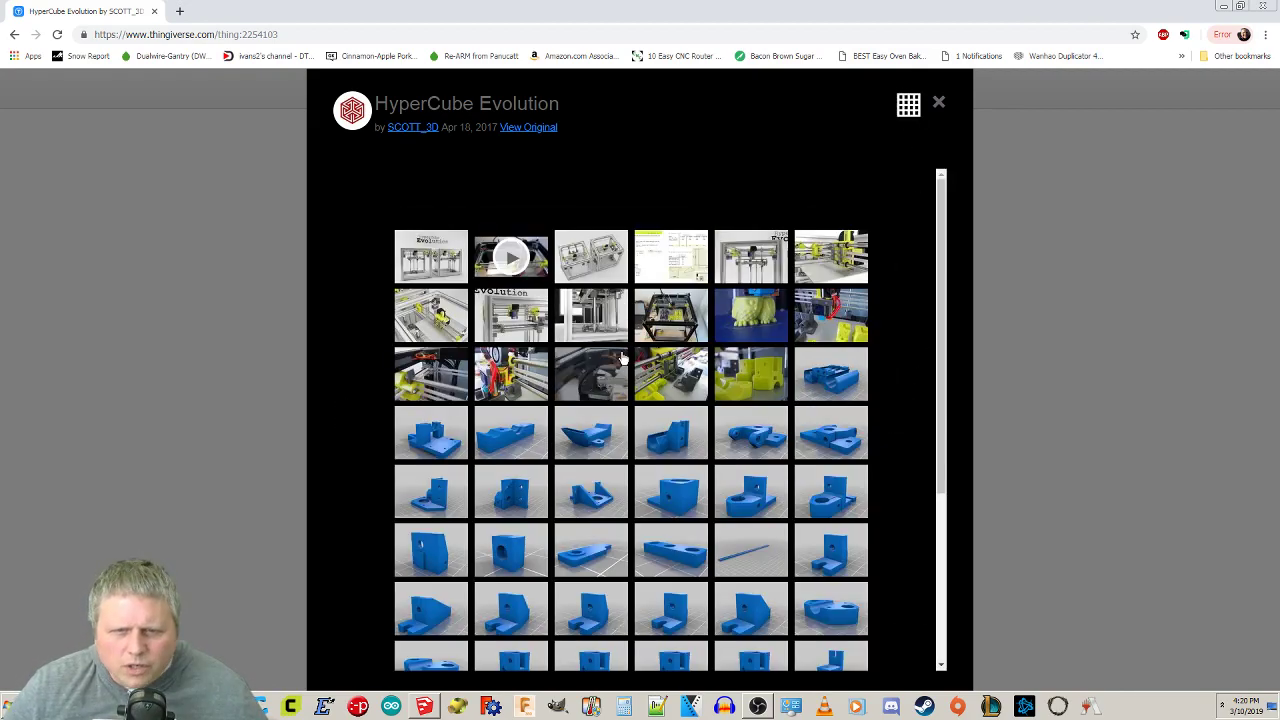
pyautogui.click(428, 326)
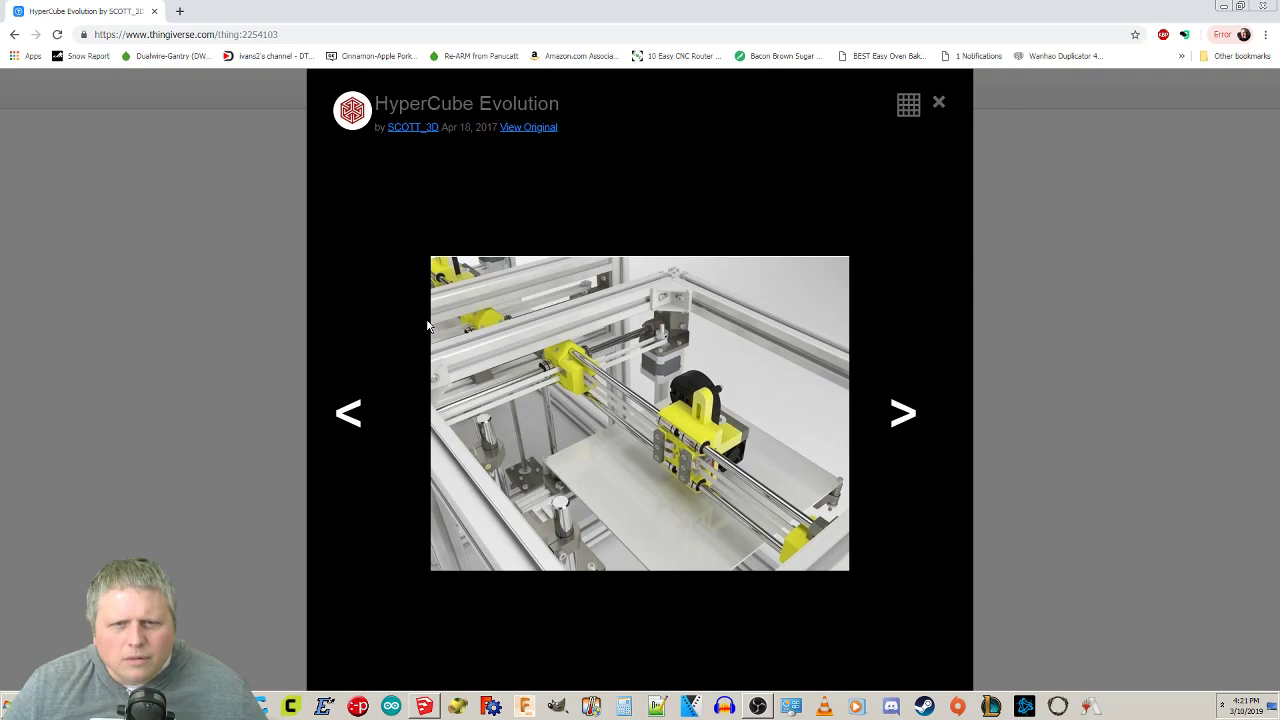
pyautogui.click(908, 104)
pyautogui.scroll(-5, 690, 530)
pyautogui.scroll(5, 680, 530)
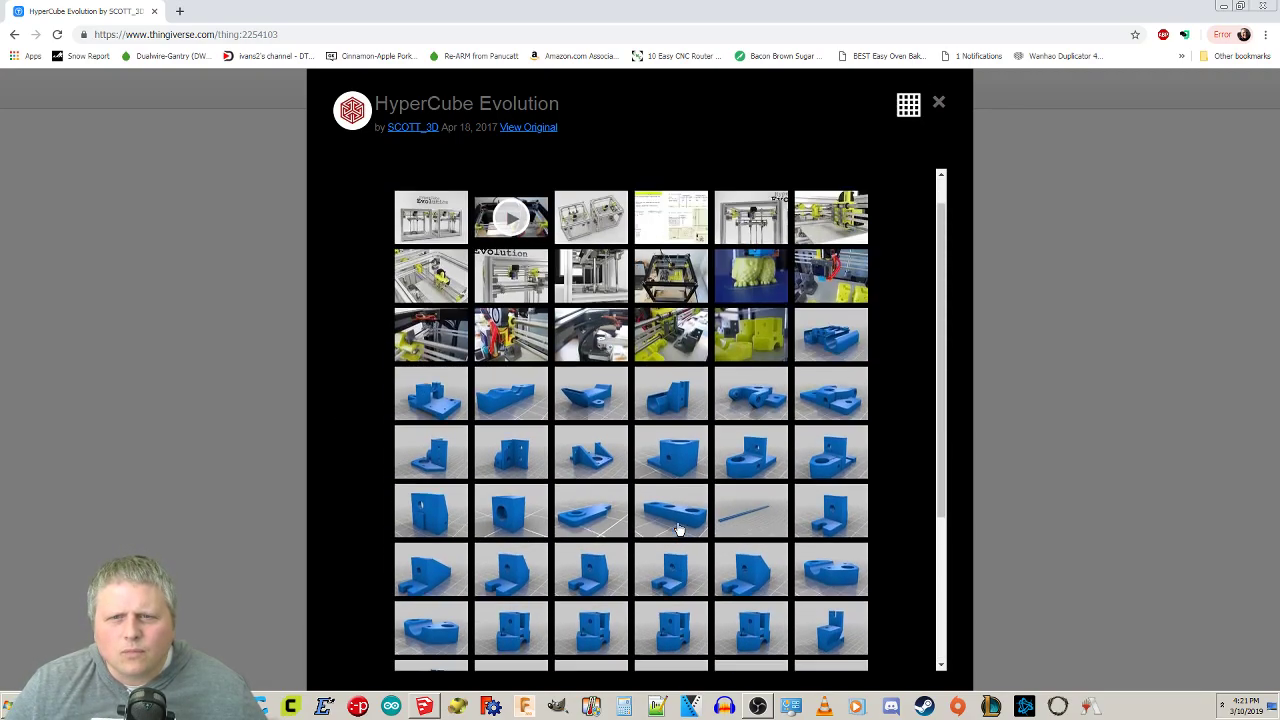
pyautogui.click(661, 316)
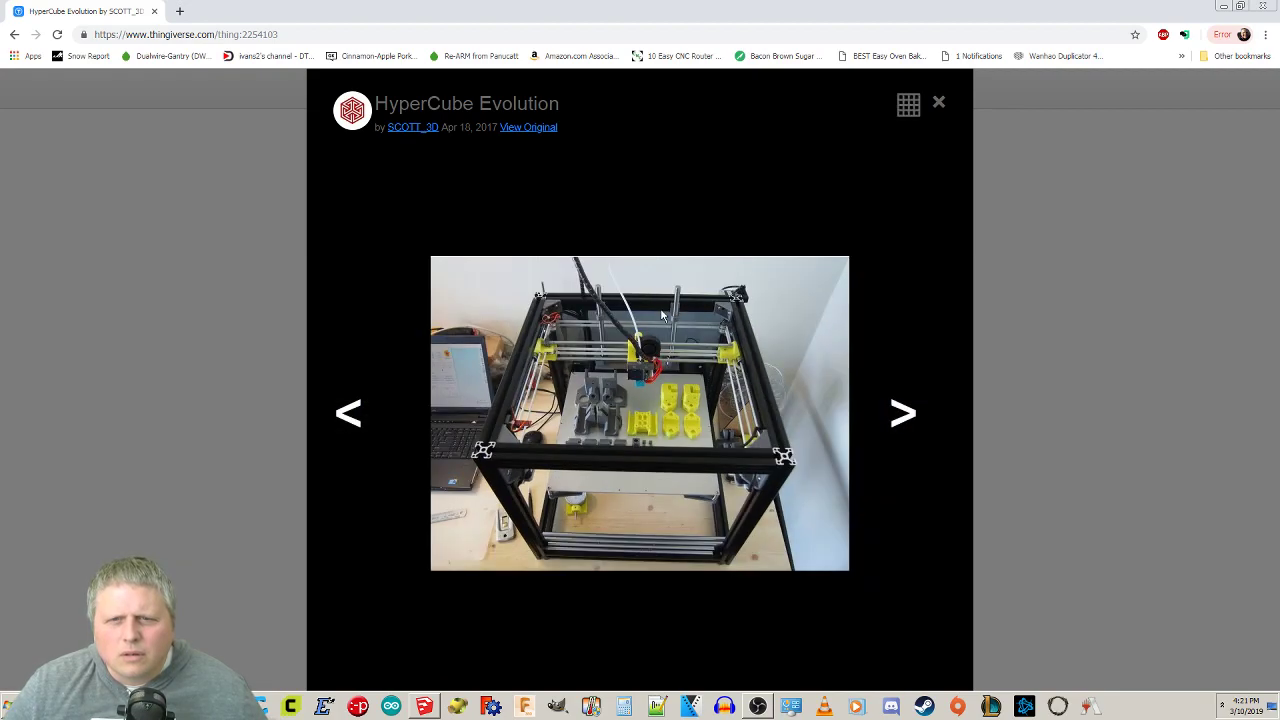
pyautogui.click(343, 414)
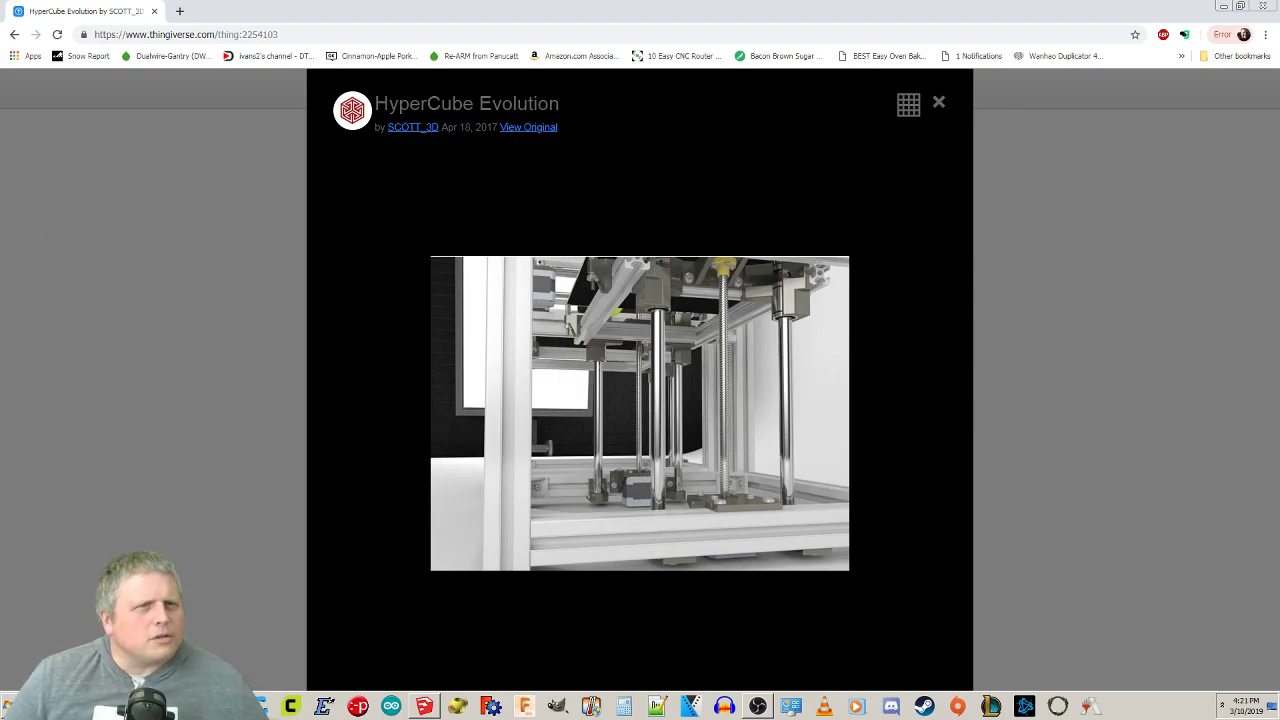
pyautogui.moveTo(343, 443)
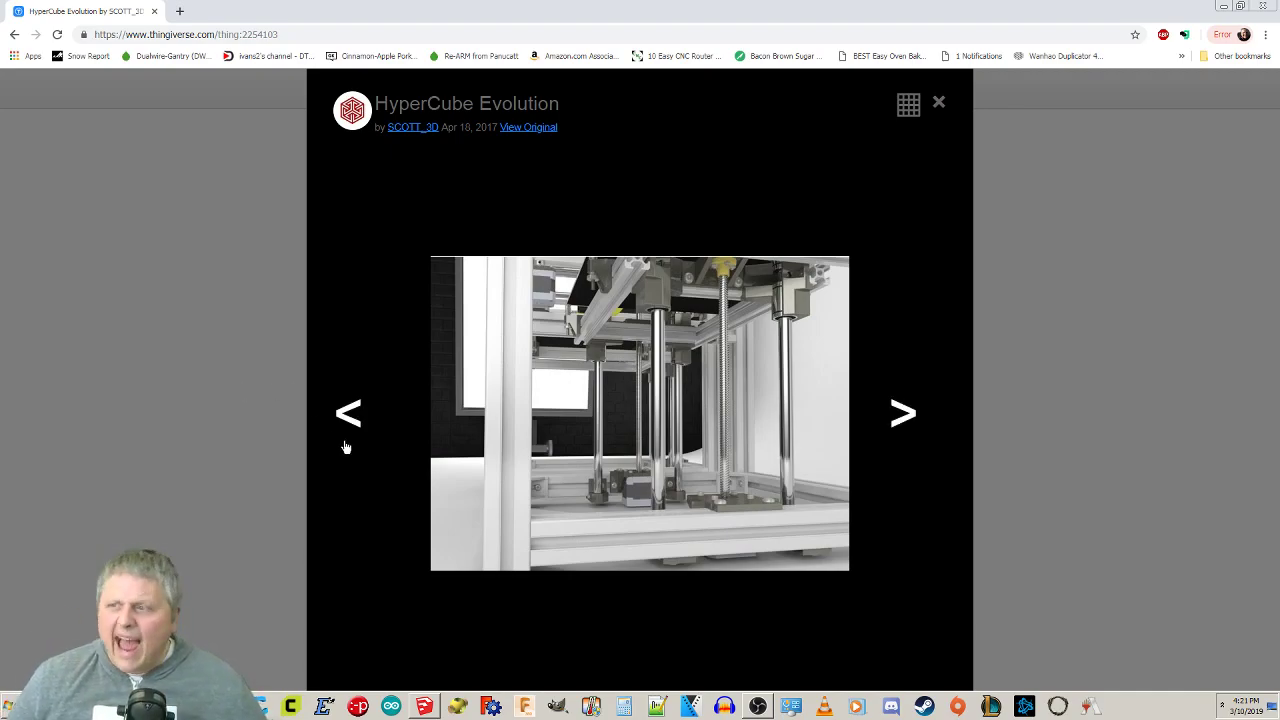
pyautogui.moveTo(202, 11)
pyautogui.mouseDown()
pyautogui.moveTo(225, 46)
pyautogui.moveTo(0, 60)
pyautogui.mouseUp()
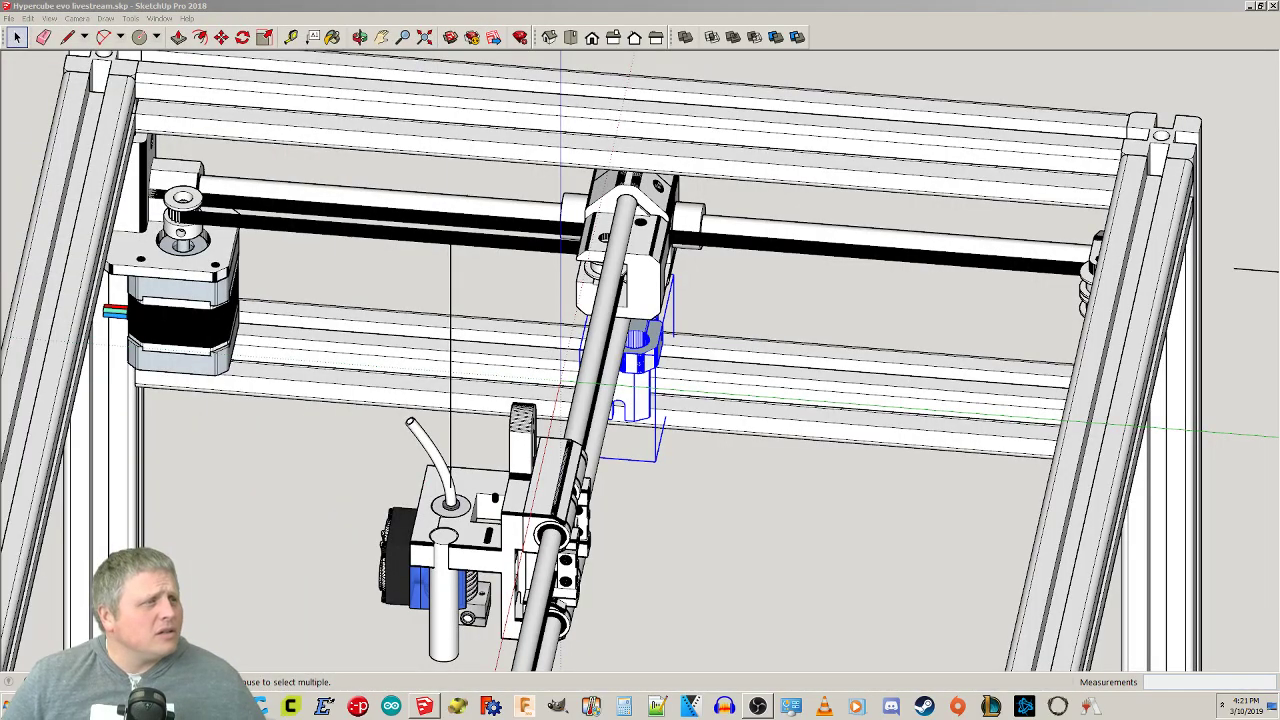
# Move the Z-axis bracket horizontally along the lower side extrusion, clear of the rod carriage, and deselect it.
pyautogui.moveTo(766, 558); pyautogui.dragTo(627, 465, button='middle')
pyautogui.click(578, 372)
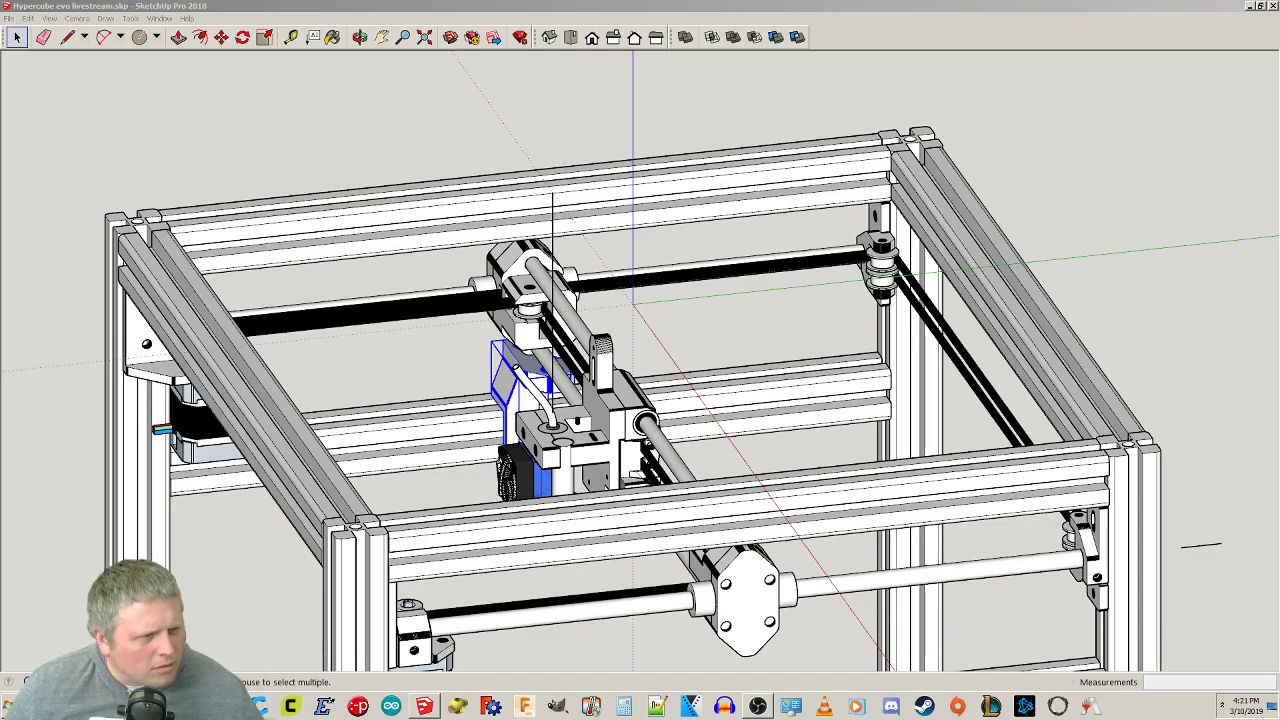
pyautogui.moveTo(707, 405); pyautogui.dragTo(430, 391, button='middle')
pyautogui.scroll(3, 722, 441)
pyautogui.press('m')
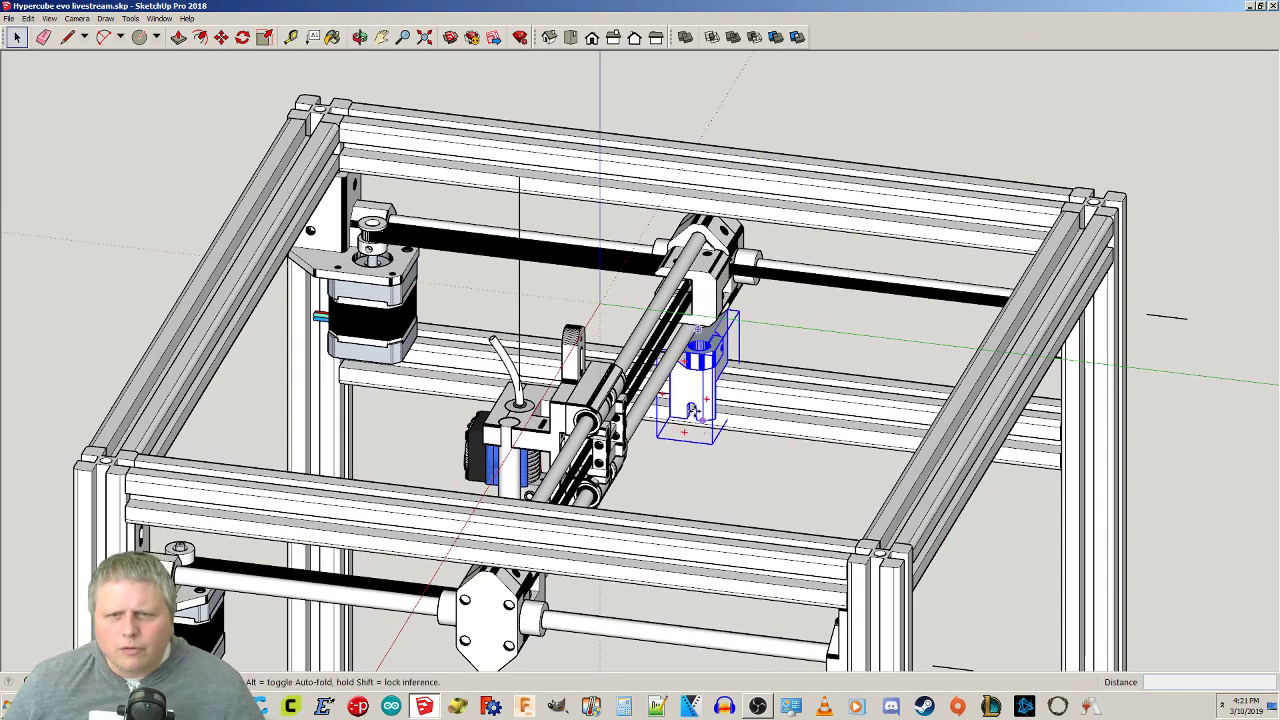
pyautogui.click(690, 392)
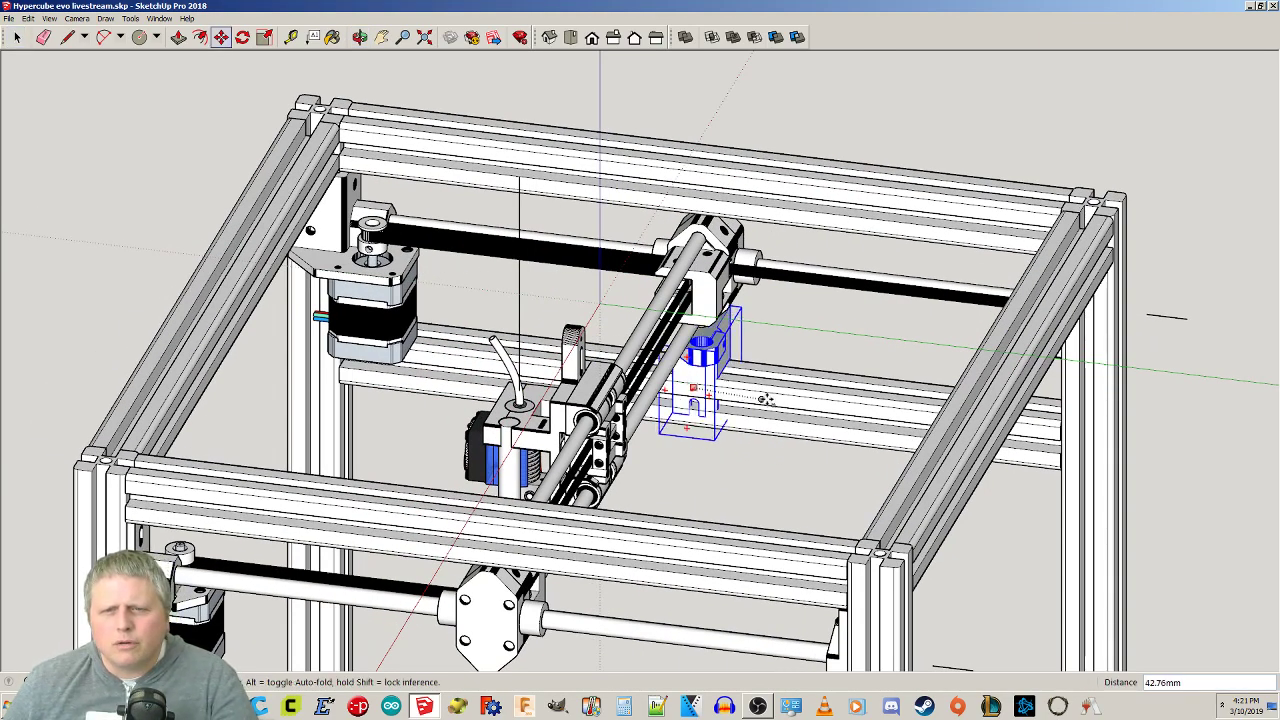
pyautogui.click(802, 402)
pyautogui.press('space')
pyautogui.click(865, 470)
pyautogui.keyDown('shift'); pyautogui.moveTo(932, 490); pyautogui.dragTo(904, 548, button='middle'); pyautogui.keyUp('shift')
pyautogui.scroll(-3, 792, 458)
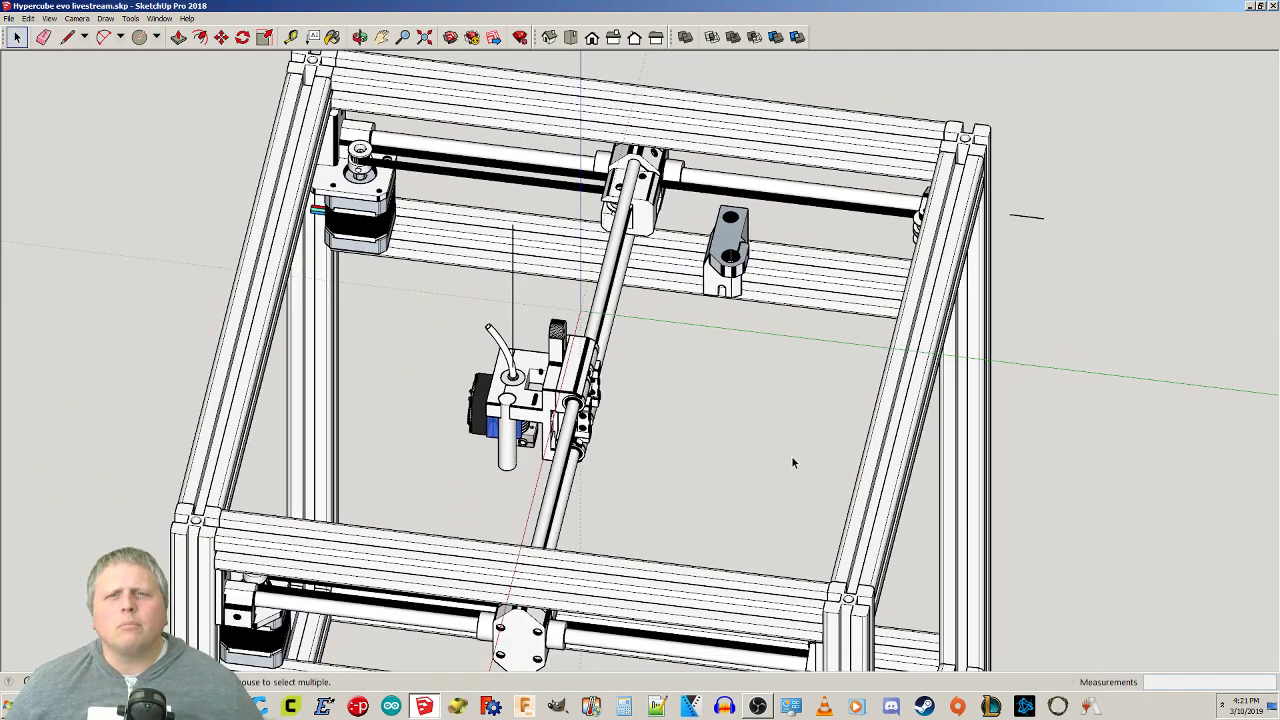
pyautogui.press('c')
pyautogui.scroll(5, 757, 268)
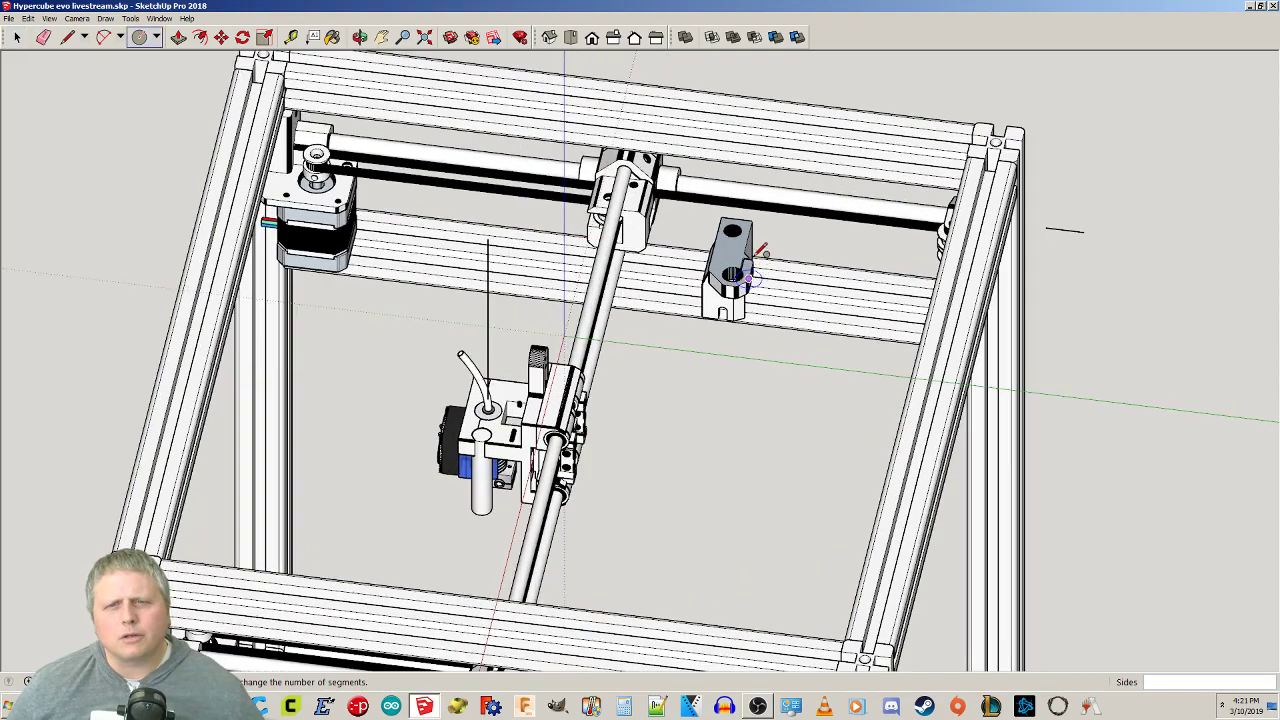
pyautogui.scroll(2, 707, 372)
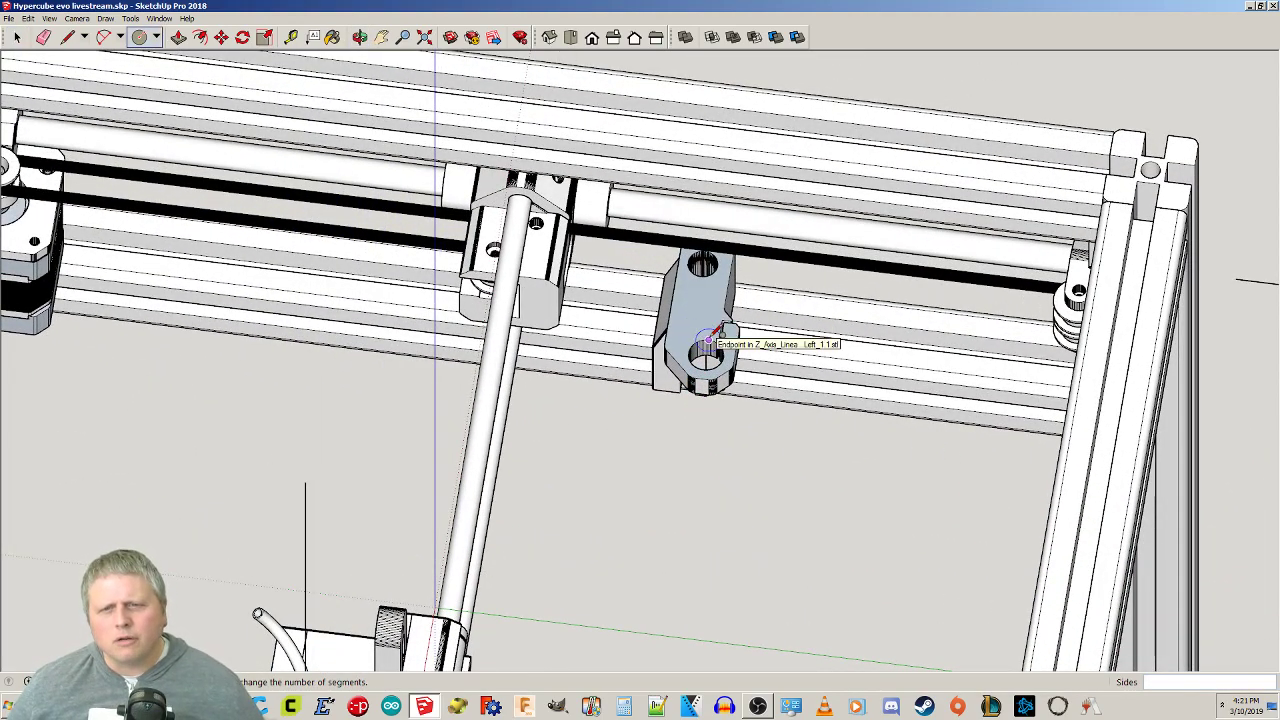
pyautogui.moveTo(757, 337); pyautogui.dragTo(752, 538, button='middle')
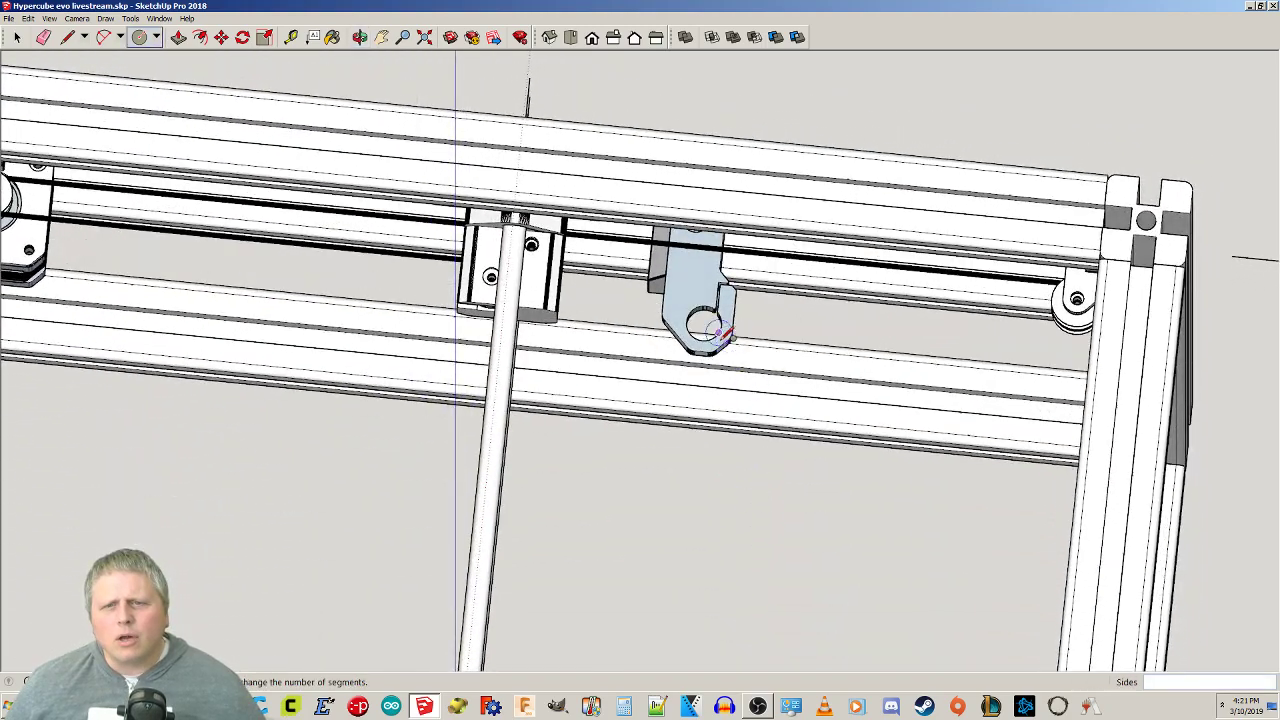
pyautogui.scroll(3, 715, 335)
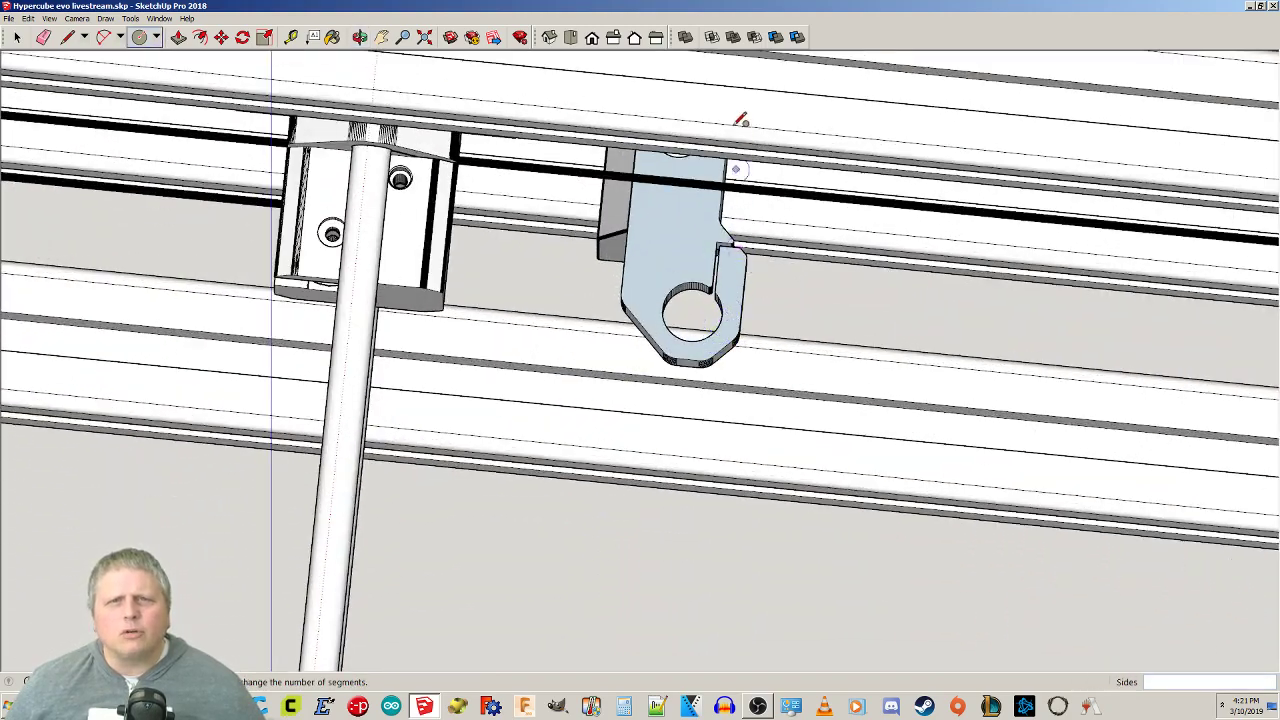
# Try to draw a line along the green axis across the bracket's clamp hole in the top view, between opposite points on its rim.
pyautogui.click(570, 37)
pyautogui.scroll(5, 760, 418)
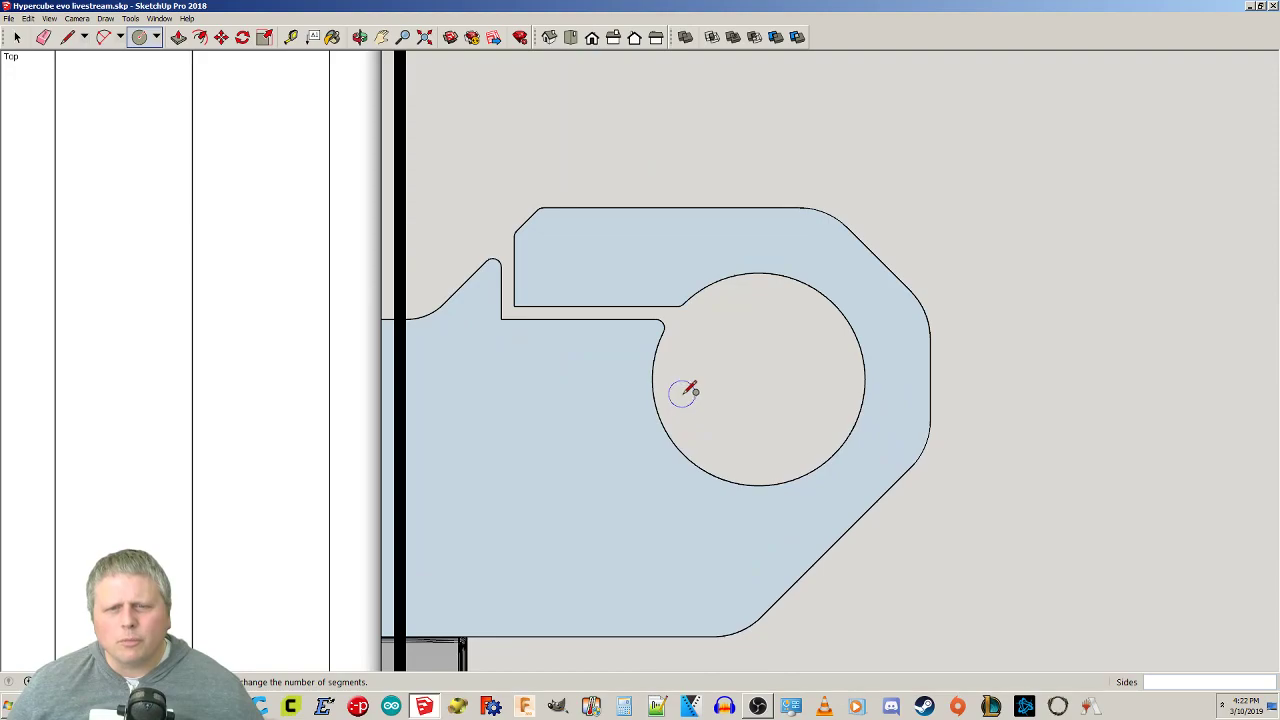
pyautogui.press('space')
pyautogui.press('l')
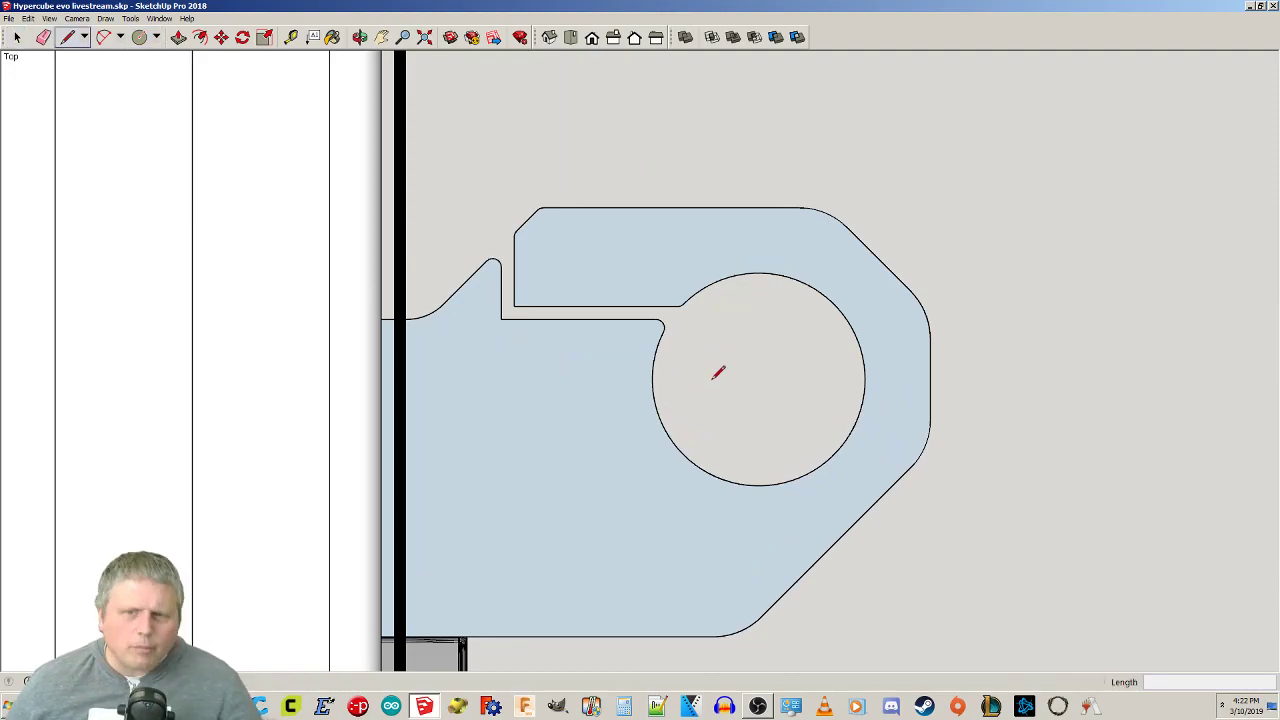
pyautogui.click(762, 271)
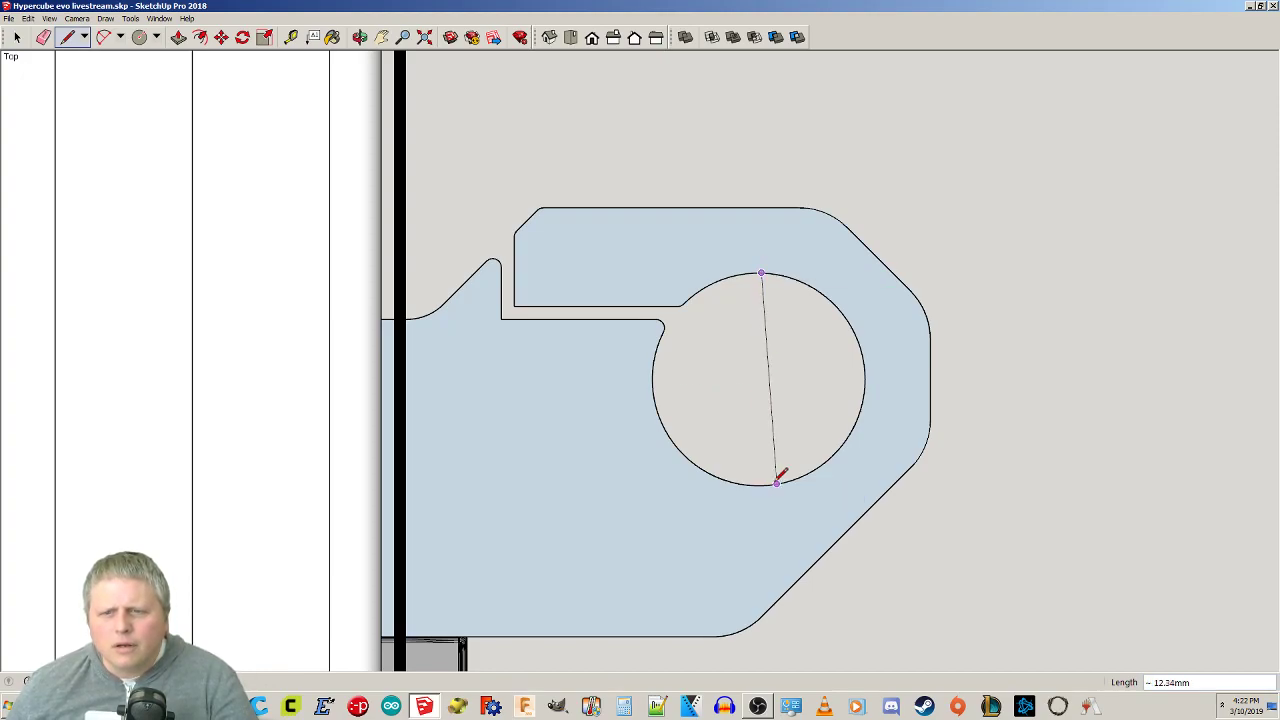
pyautogui.scroll(5, 760, 482)
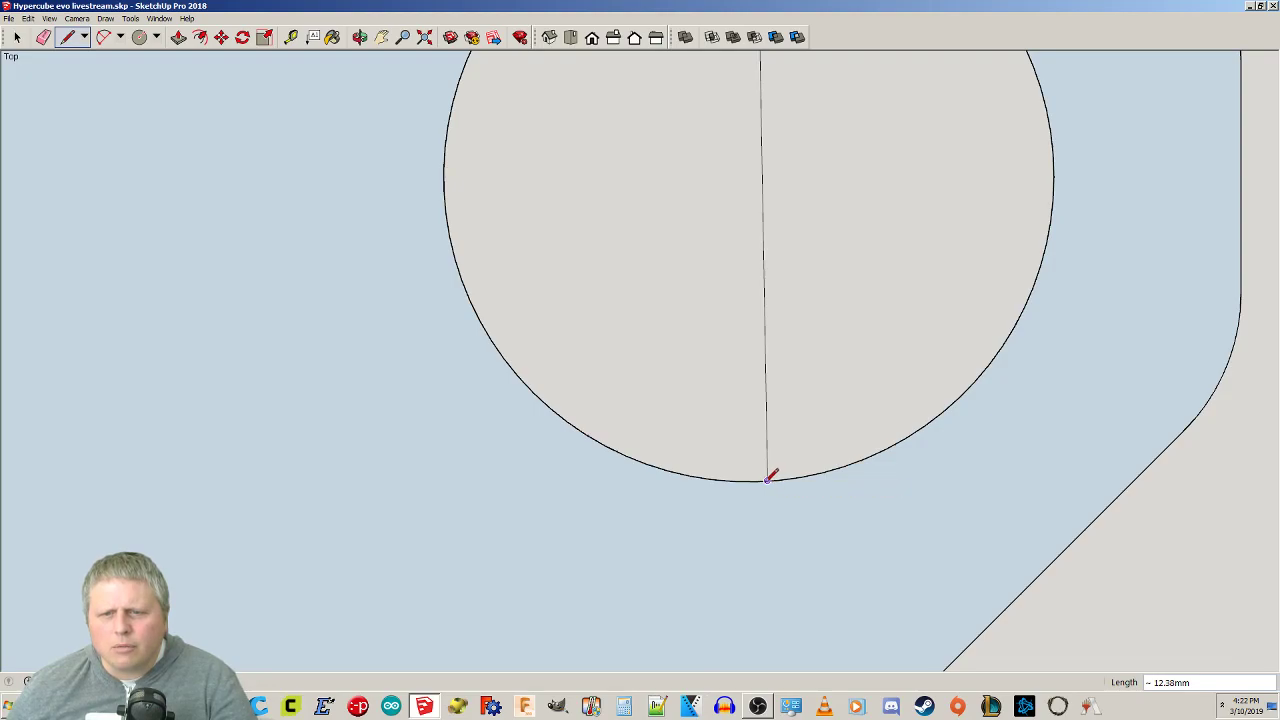
pyautogui.scroll(3, 758, 476)
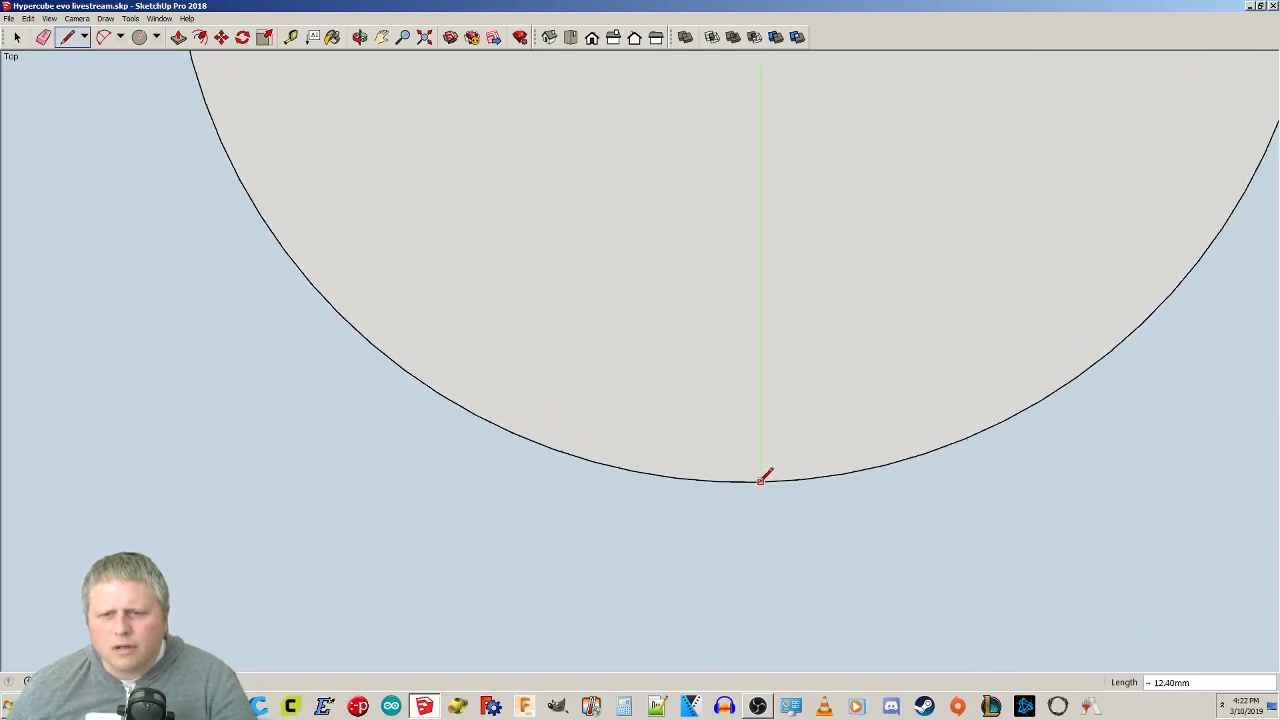
pyautogui.scroll(-6, 761, 481)
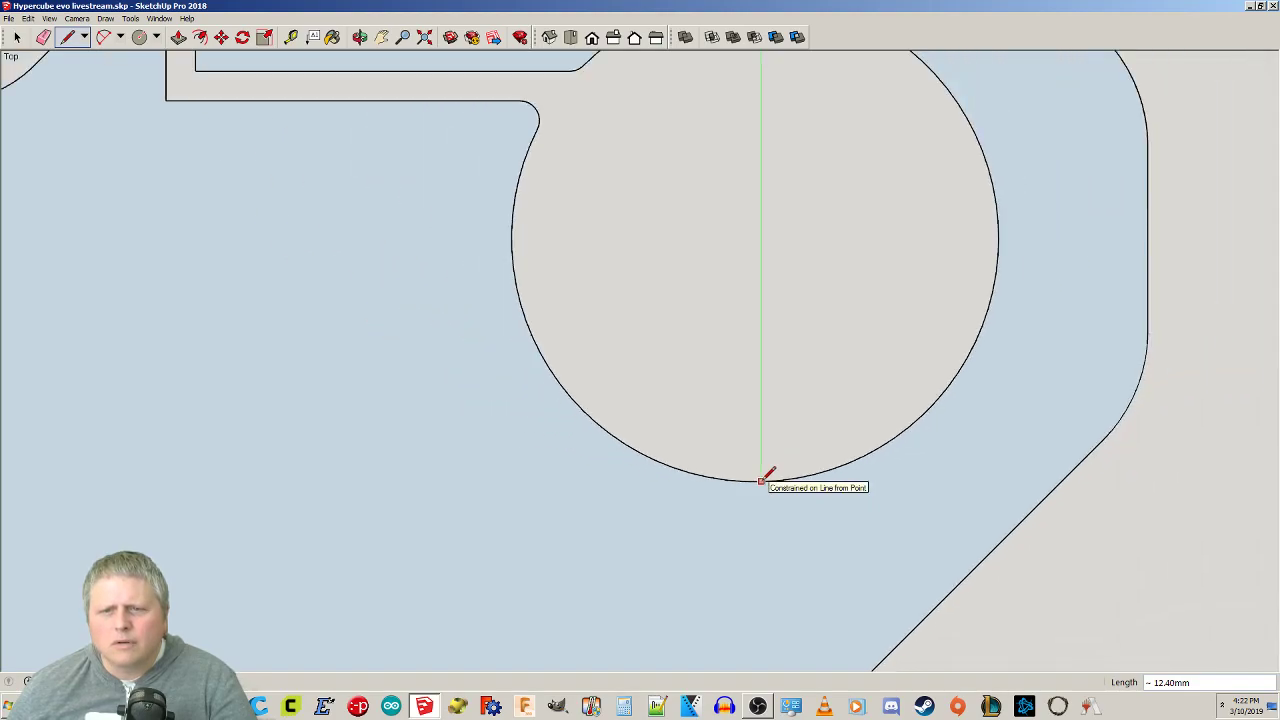
pyautogui.press('Escape')
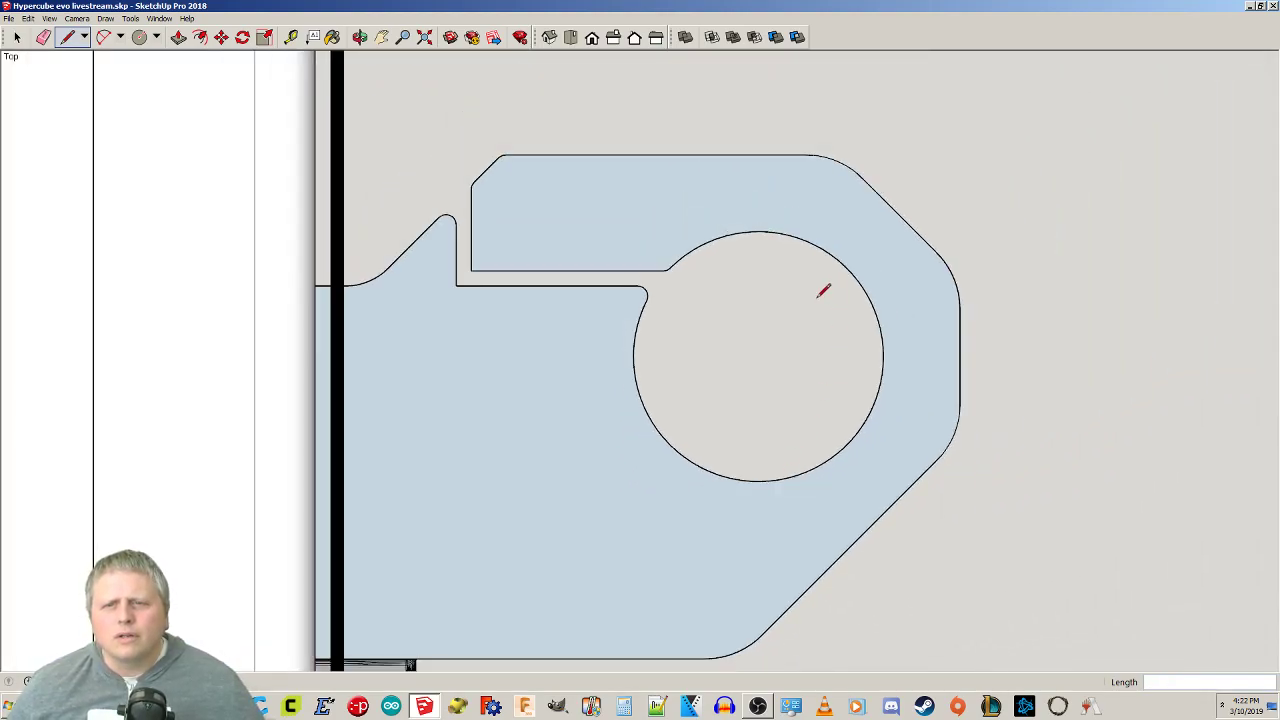
pyautogui.scroll(3, 640, 356)
pyautogui.moveTo(640, 354)
pyautogui.mouseDown(button='middle')
pyautogui.moveTo(694, 369)
pyautogui.moveTo(573, 311)
pyautogui.moveTo(57, 237)
pyautogui.moveTo(443, 346)
pyautogui.mouseUp(button='middle')
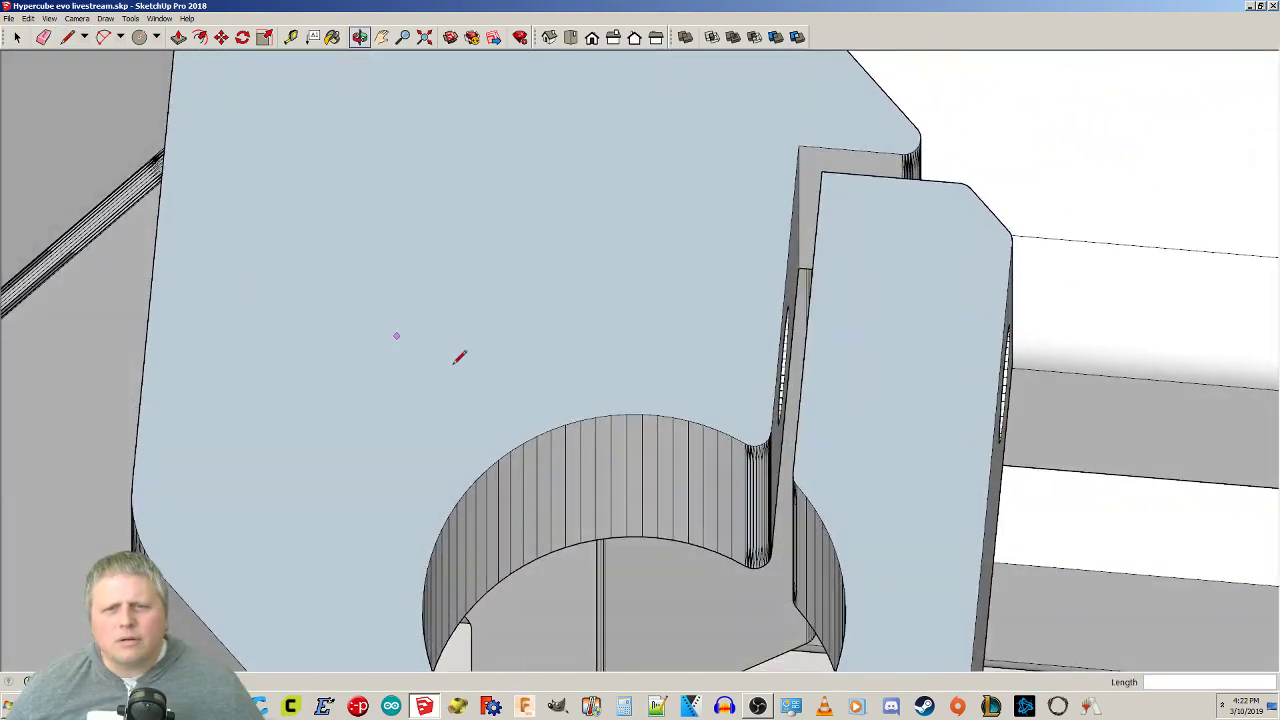
pyautogui.click(642, 413)
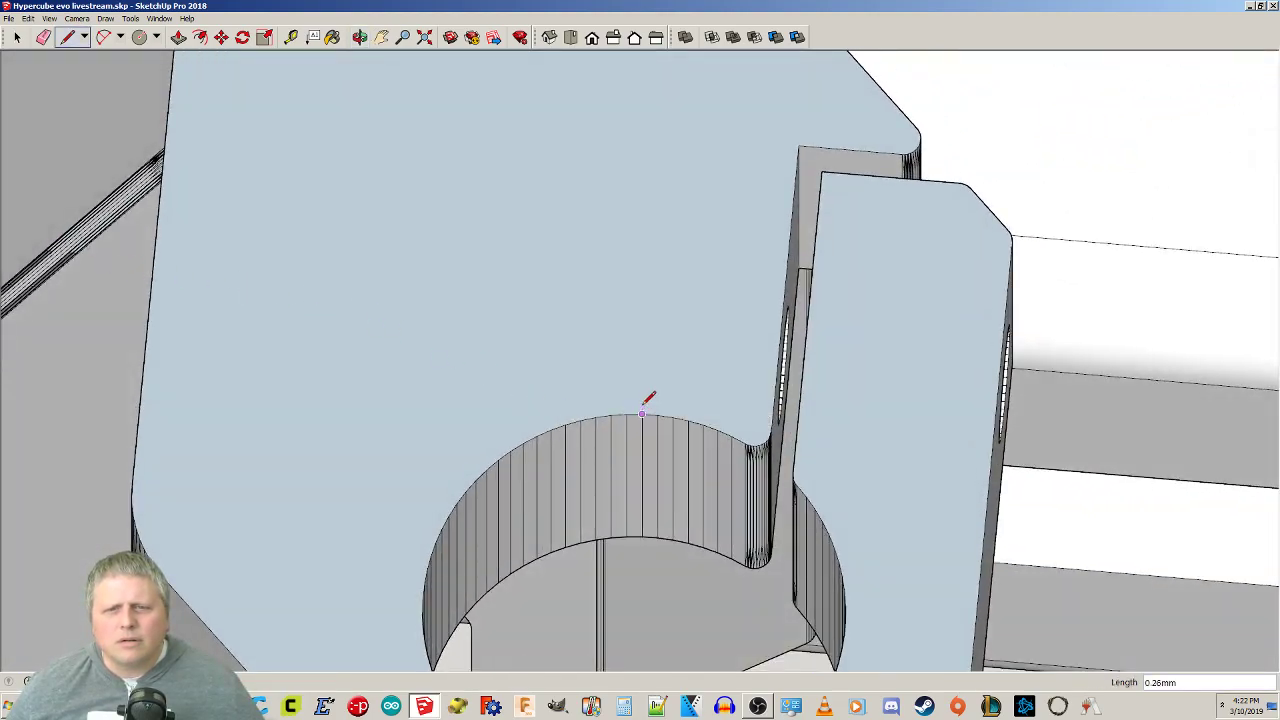
pyautogui.click(571, 38)
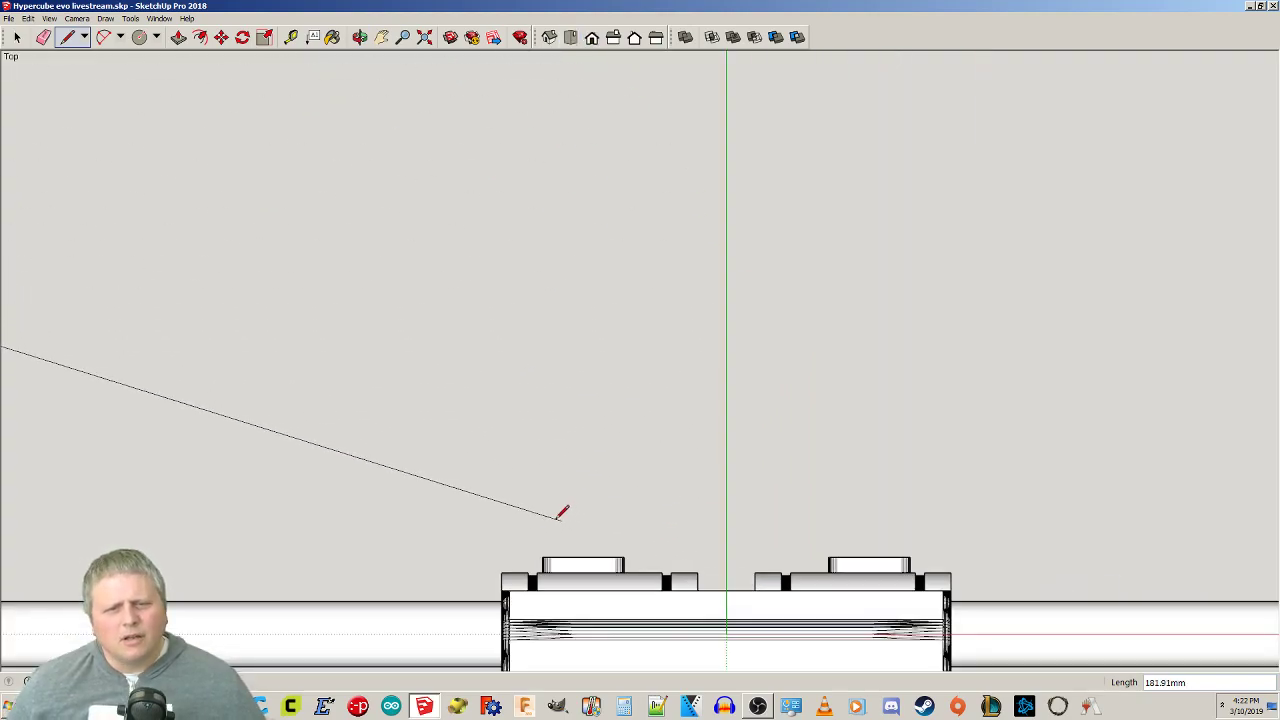
pyautogui.scroll(10, 305, 380)
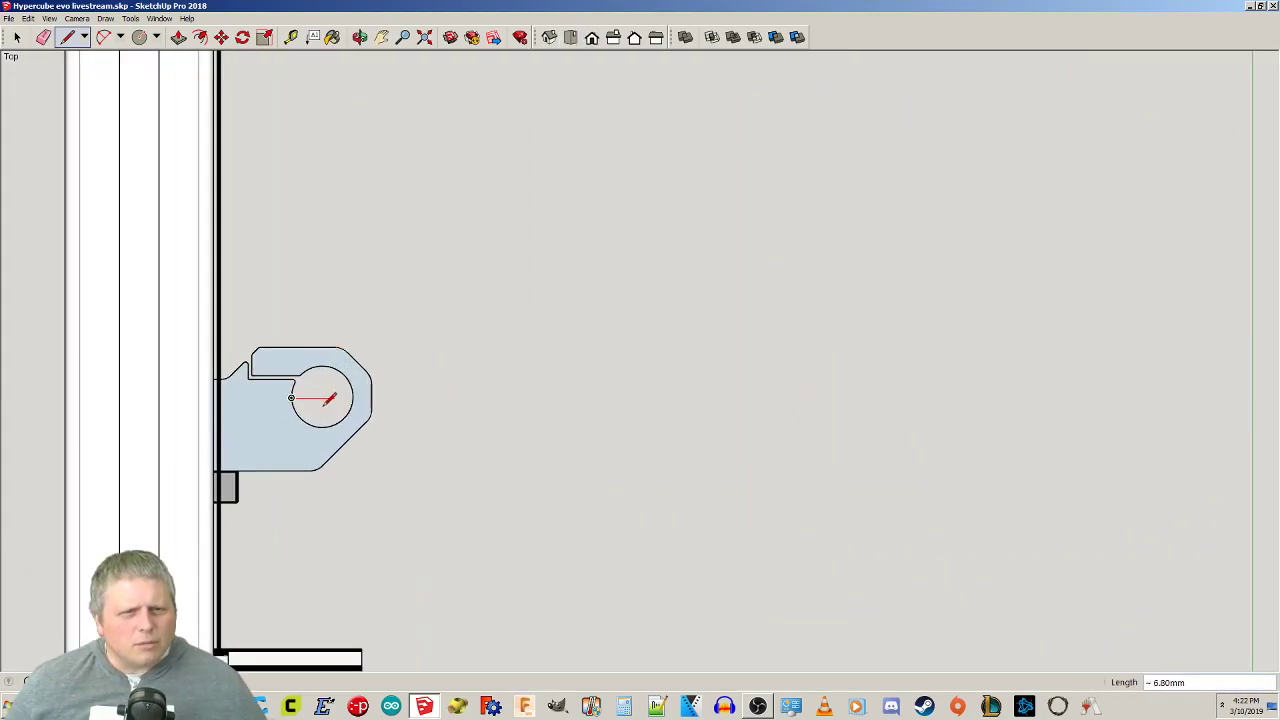
pyautogui.scroll(6, 303, 392)
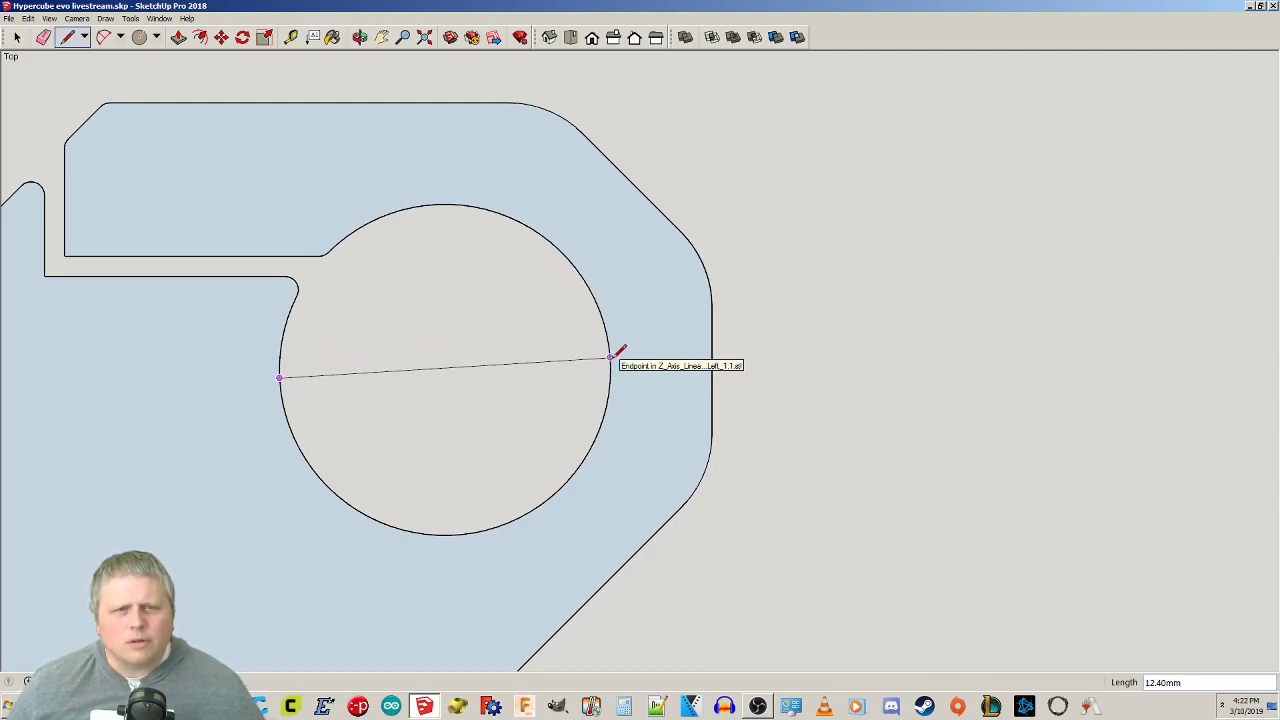
pyautogui.press('Escape')
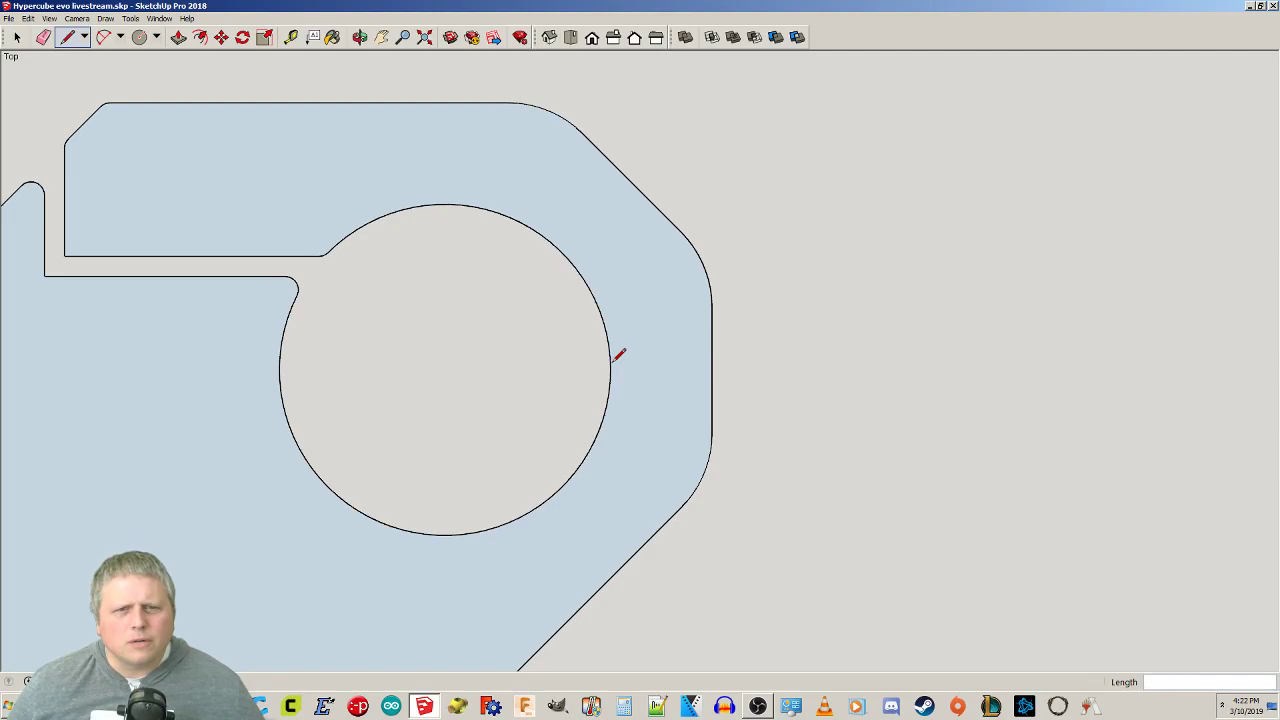
# Draw a straight line from the midpoint of the bracket's outer edge across the clamp hole, and delete the segment outside the hole.
pyautogui.click(712, 369)
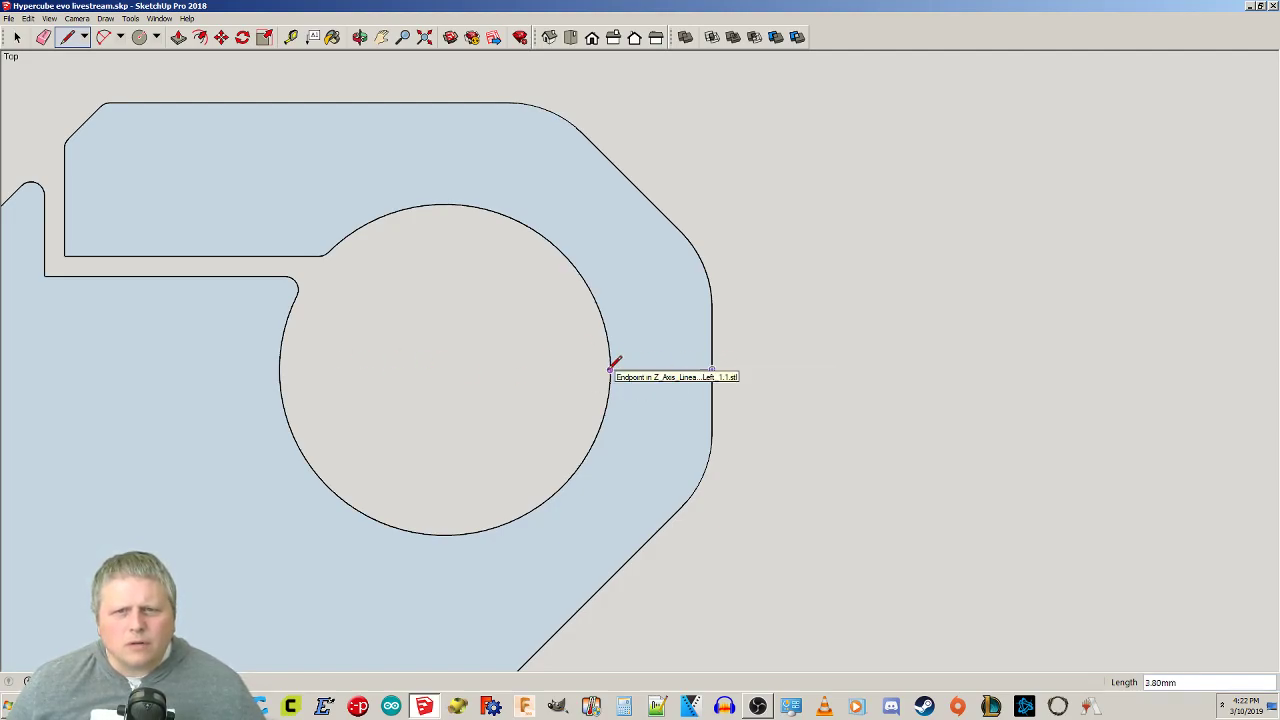
pyautogui.click(280, 369)
pyautogui.press('space')
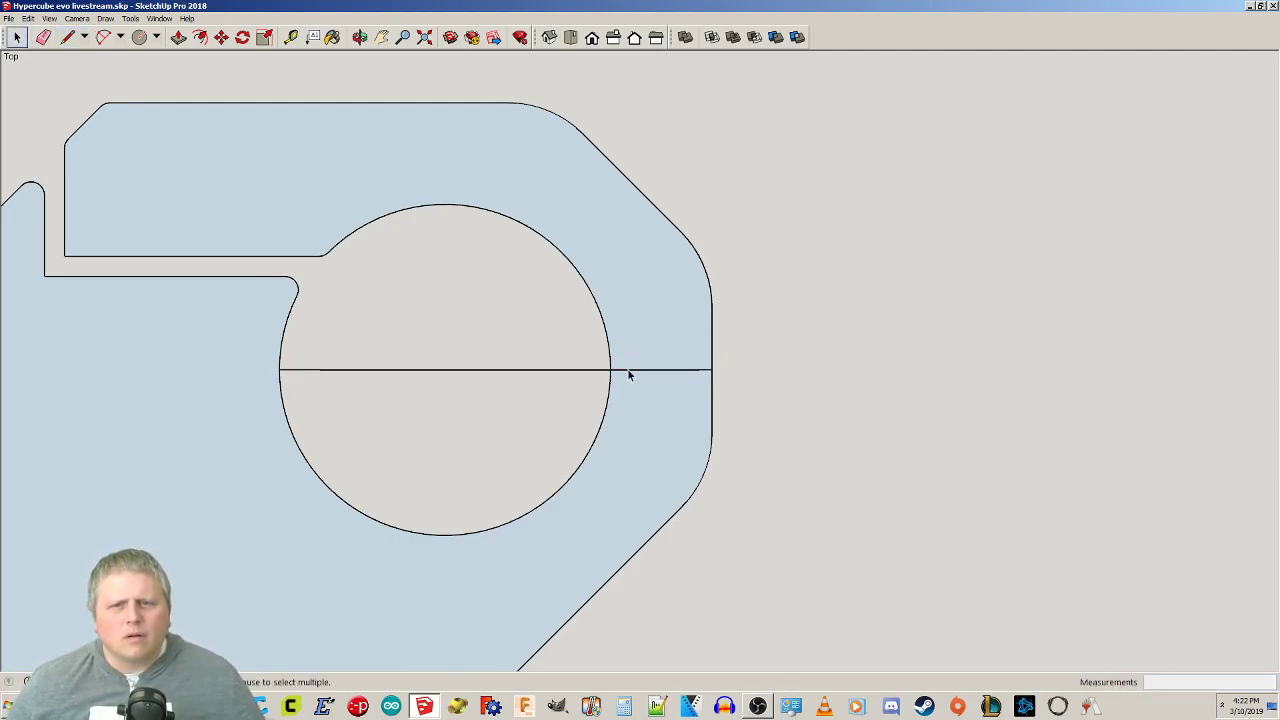
pyautogui.press('Delete')
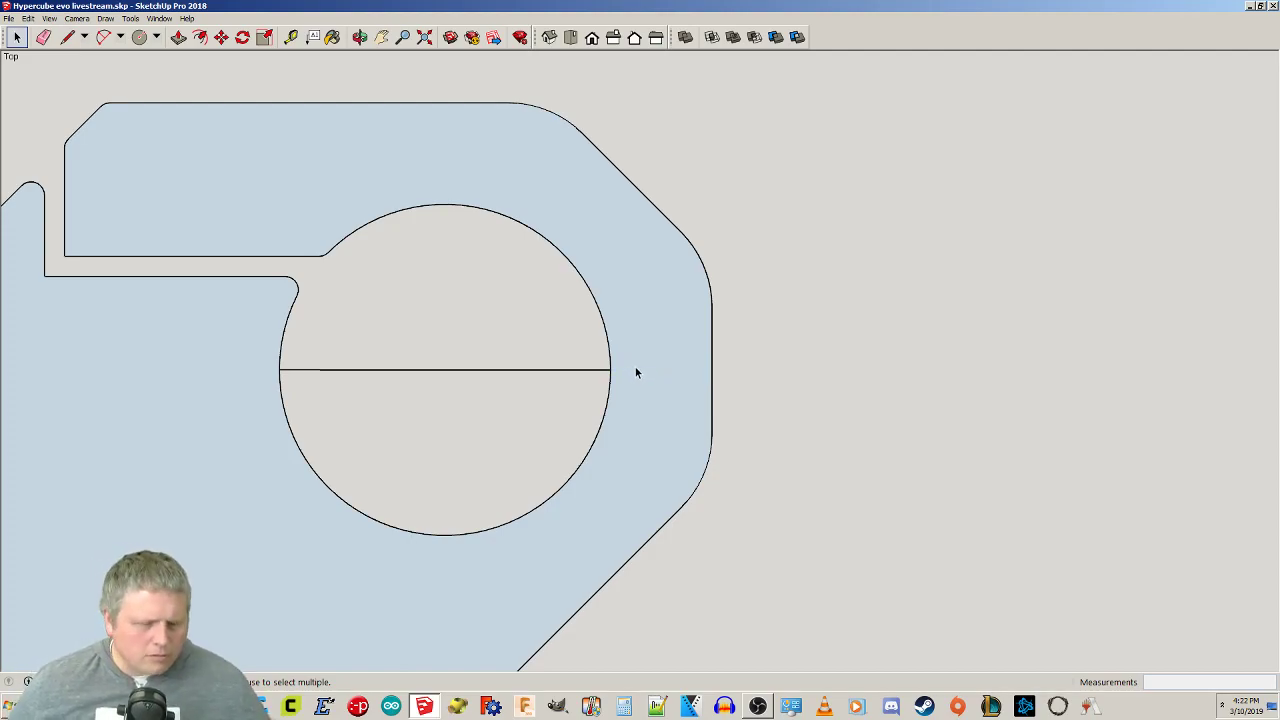
# Draw a 10 mm vertical line along the blue axis from the midpoint of the line across the clamp hole.
pyautogui.press('l')
pyautogui.click(446, 366)
pyautogui.moveTo(591, 380); pyautogui.dragTo(480, 200, button='middle')
pyautogui.scroll(-3, 471, 129)
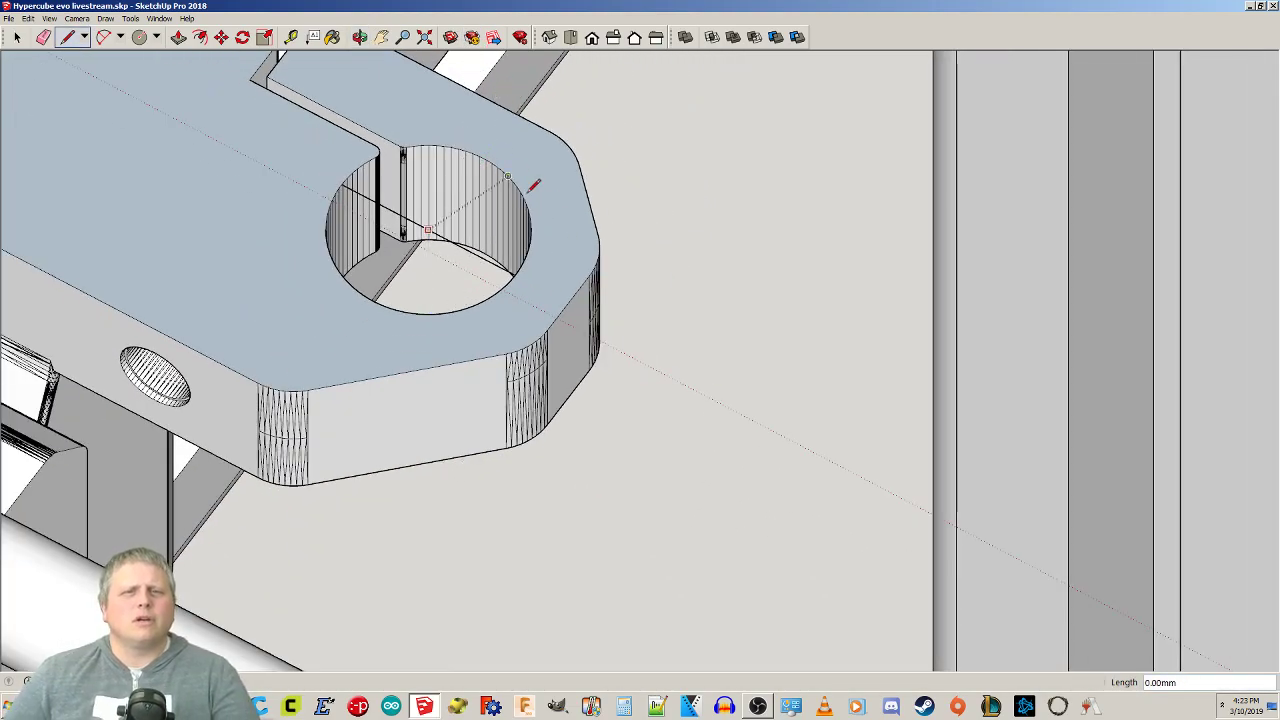
pyautogui.scroll(-1, 521, 187)
pyautogui.click(549, 38)
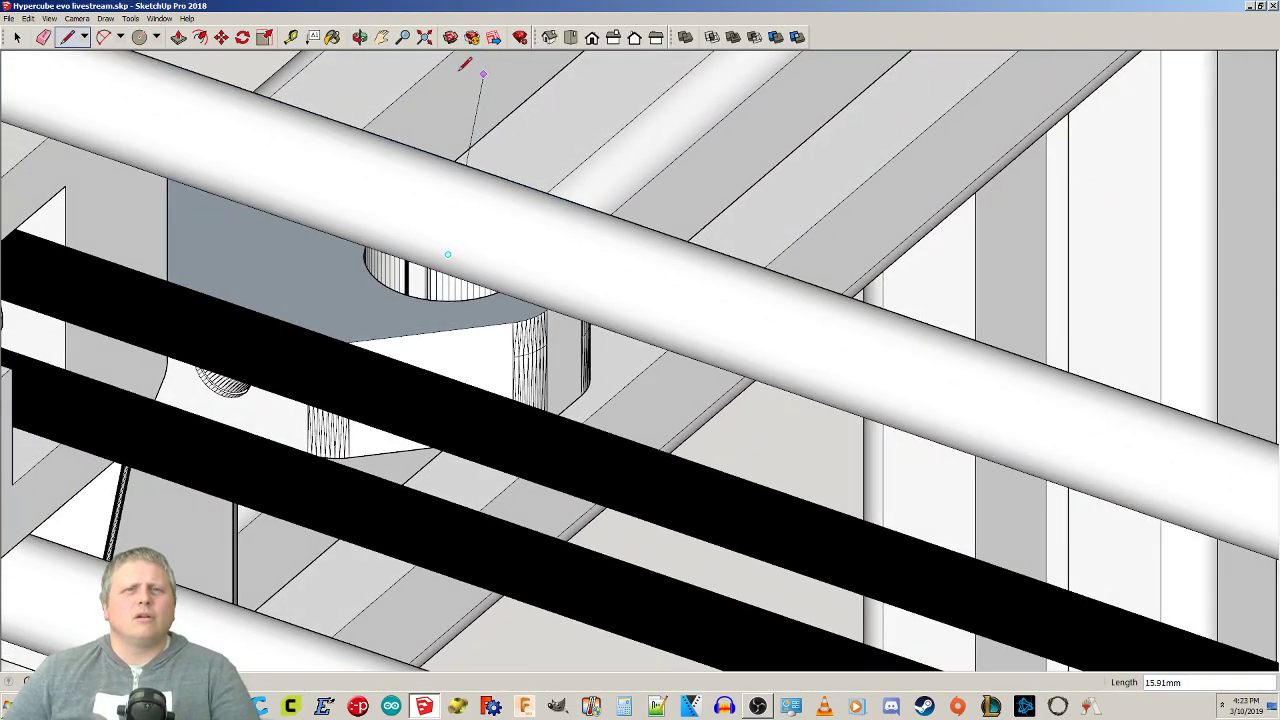
pyautogui.moveTo(509, 131); pyautogui.dragTo(500, 205, button='middle')
pyautogui.click(452, 218)
pyautogui.moveTo(553, 177); pyautogui.dragTo(545, 73, button='middle')
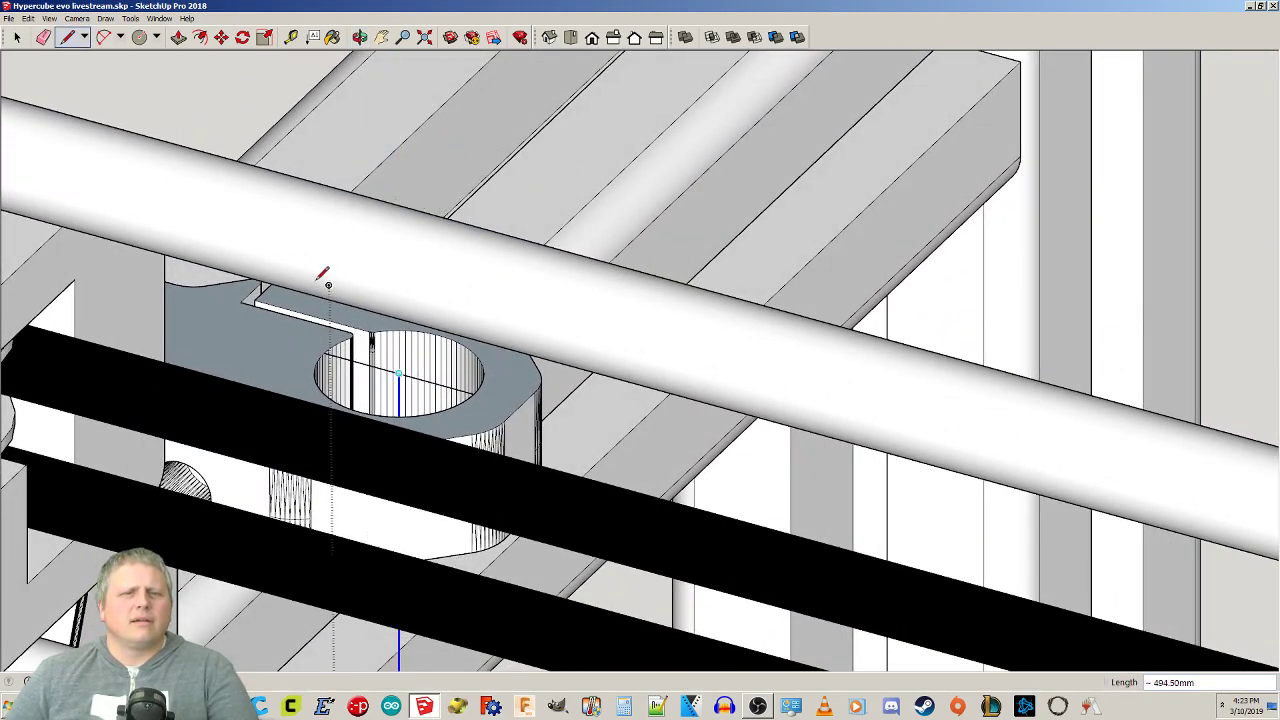
pyautogui.scroll(-5, 310, 245)
pyautogui.scroll(-2, 302, 232)
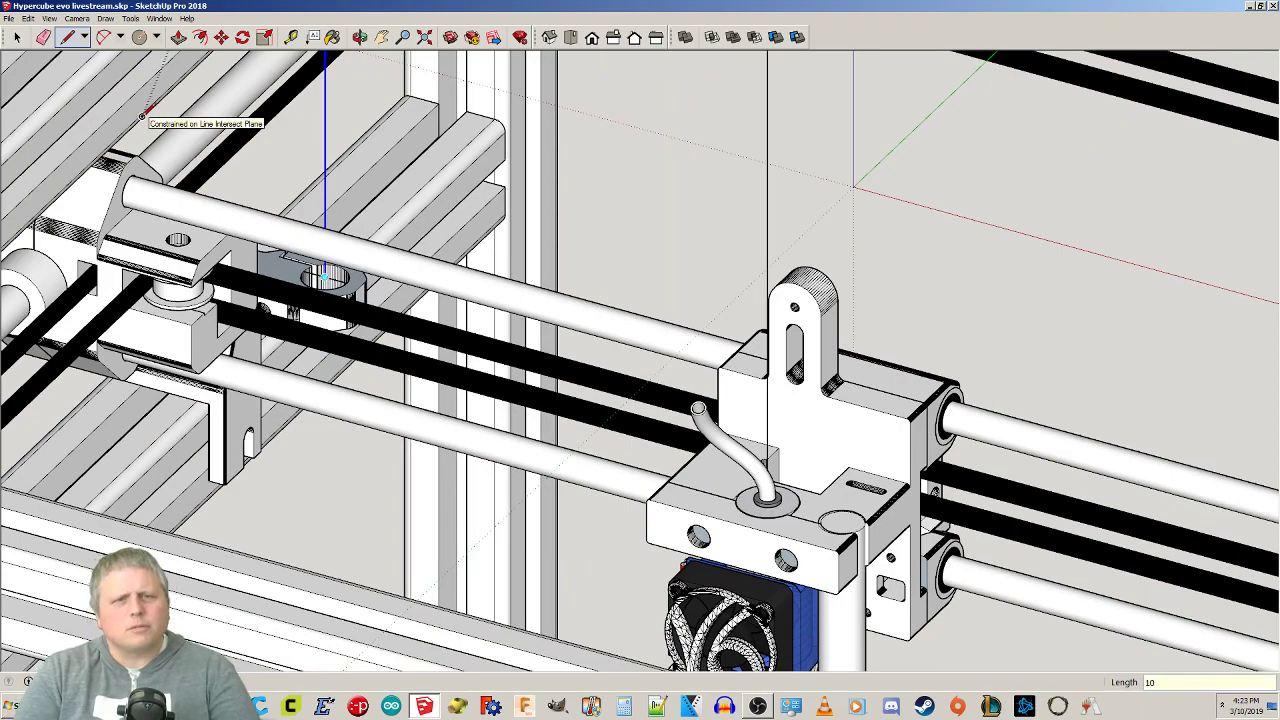
pyautogui.press('space')
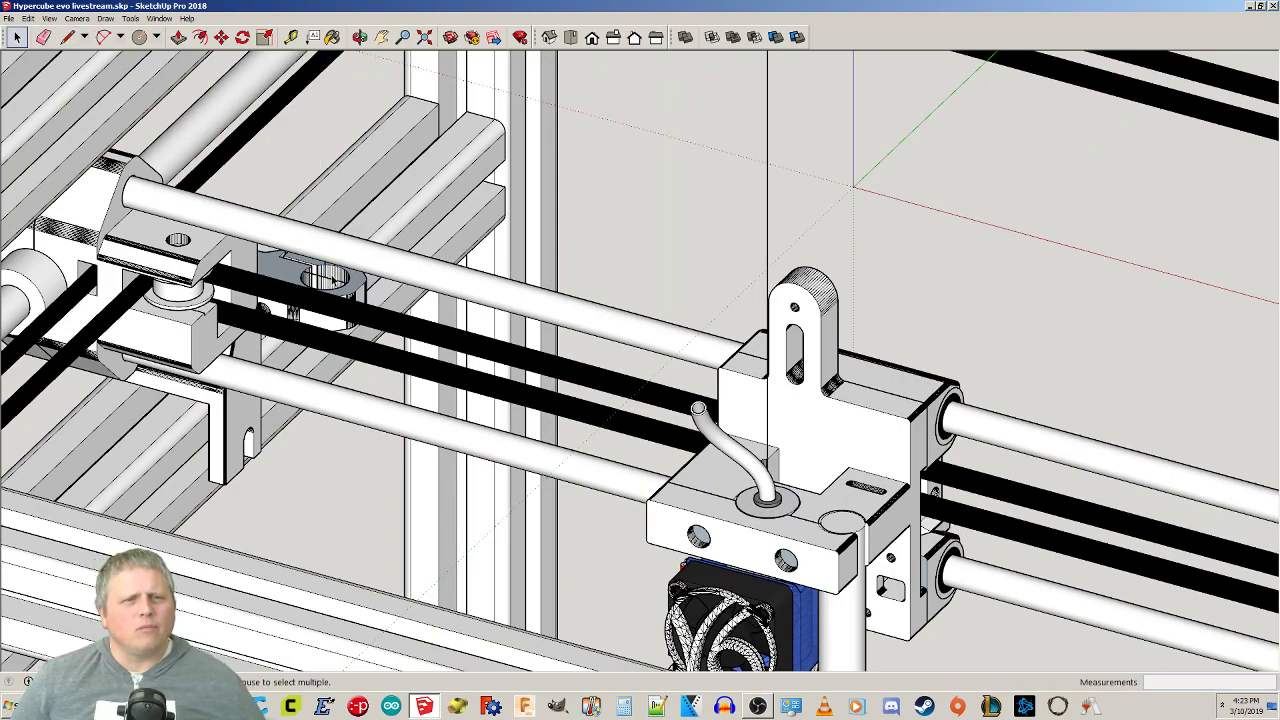
# Remove the line across the clamp hole and draw a circle that fills the hole, centred on the vertical line's lower end.
pyautogui.scroll(3, 331, 283)
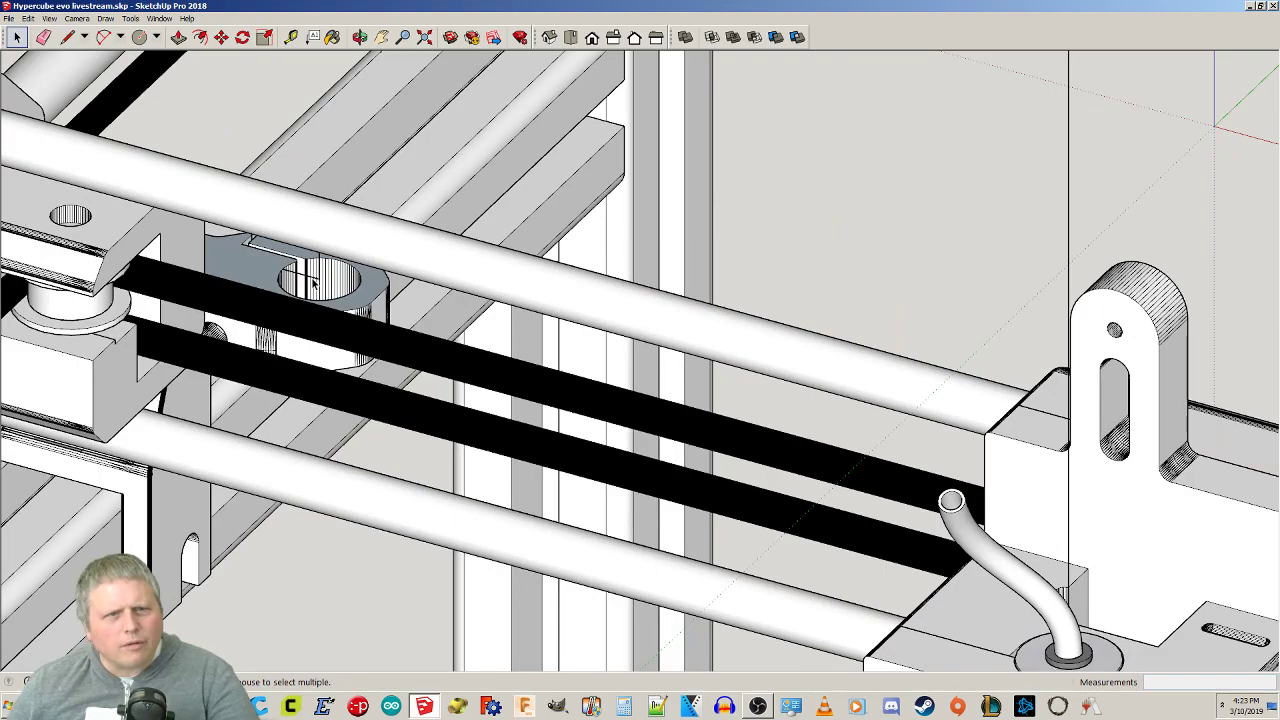
pyautogui.moveTo(298, 278); pyautogui.dragTo(423, 431, button='middle')
pyautogui.press('c')
pyautogui.moveTo(423, 549); pyautogui.dragTo(362, 424, button='middle')
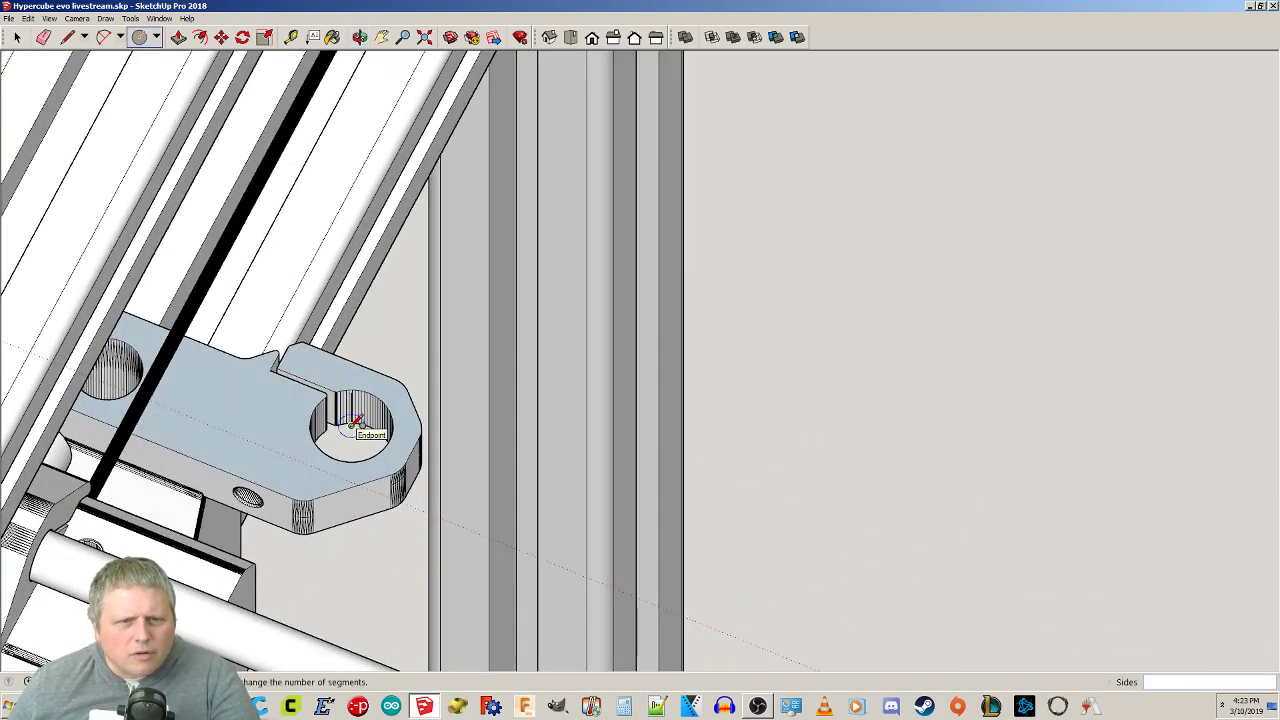
pyautogui.click(351, 426)
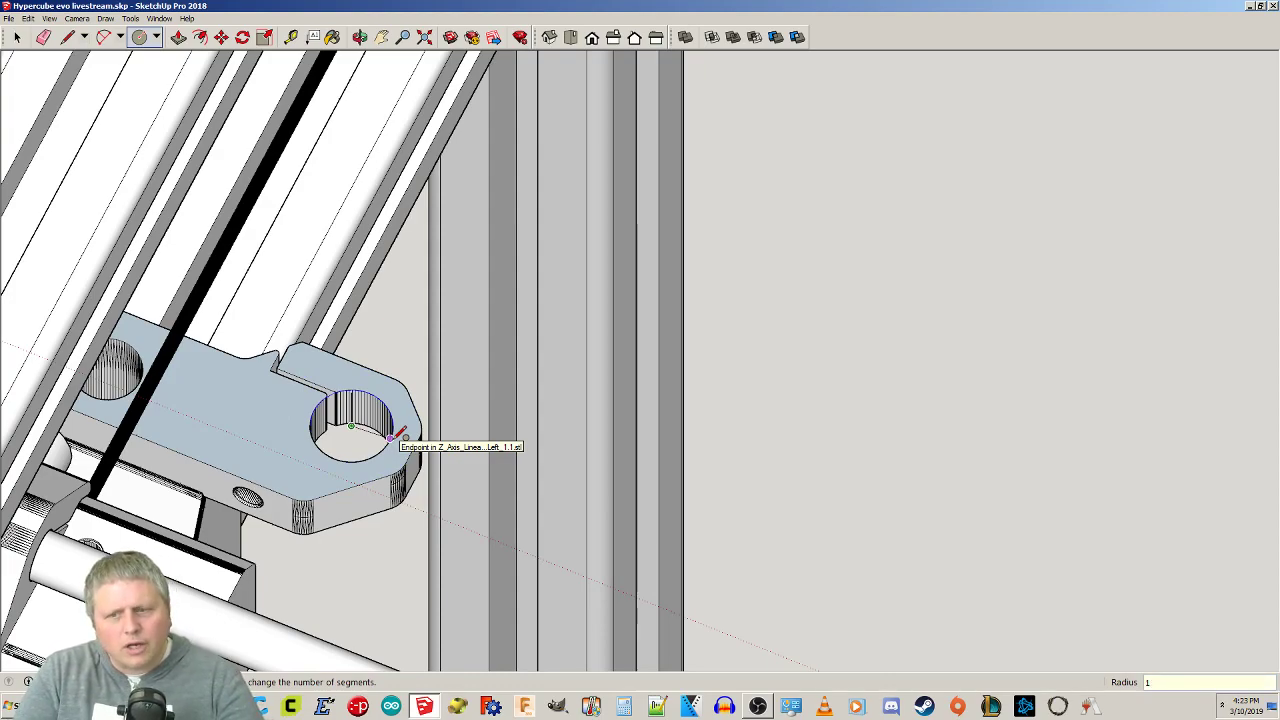
pyautogui.click(399, 434)
pyautogui.press('space')
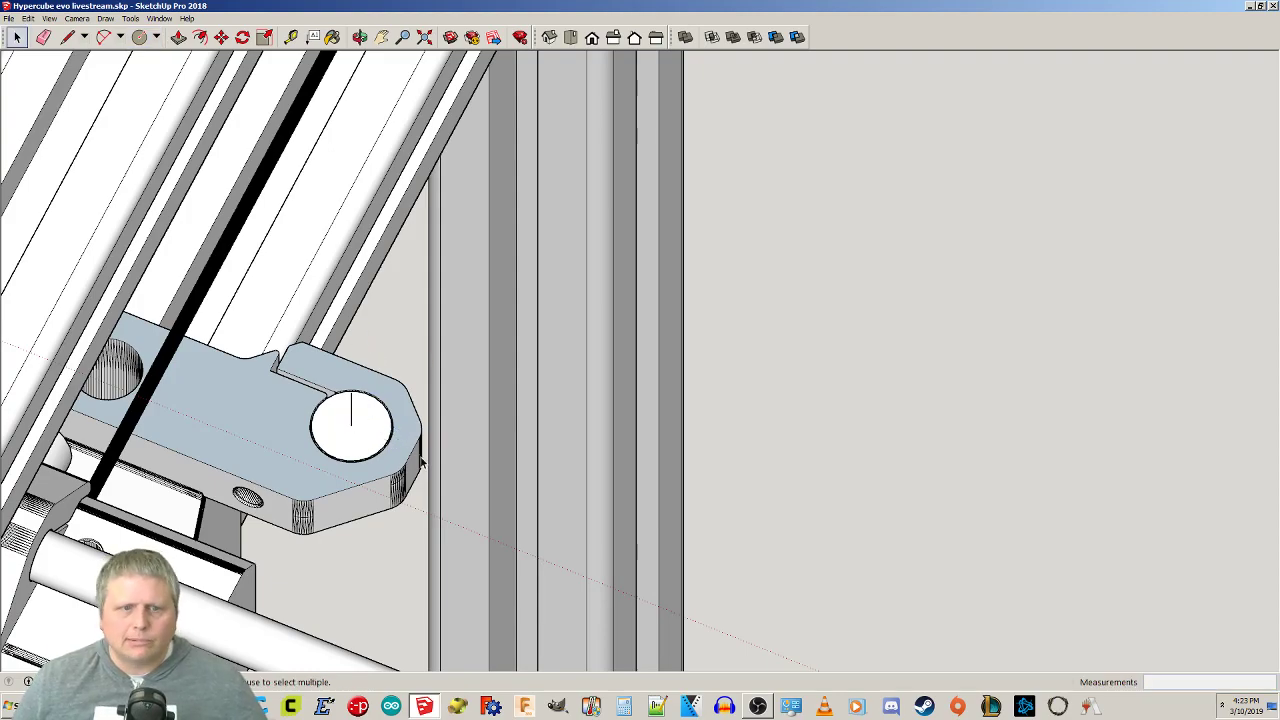
pyautogui.press('p')
pyautogui.click(370, 444)
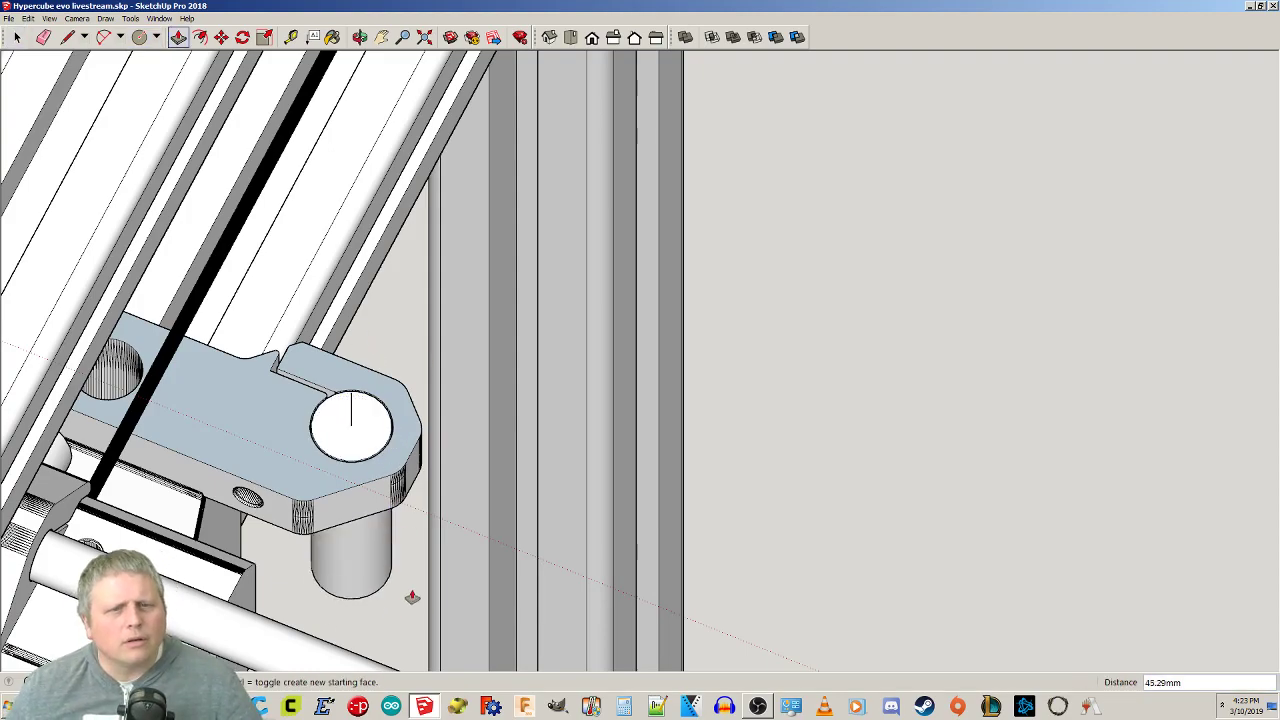
pyautogui.scroll(-2, 410, 606)
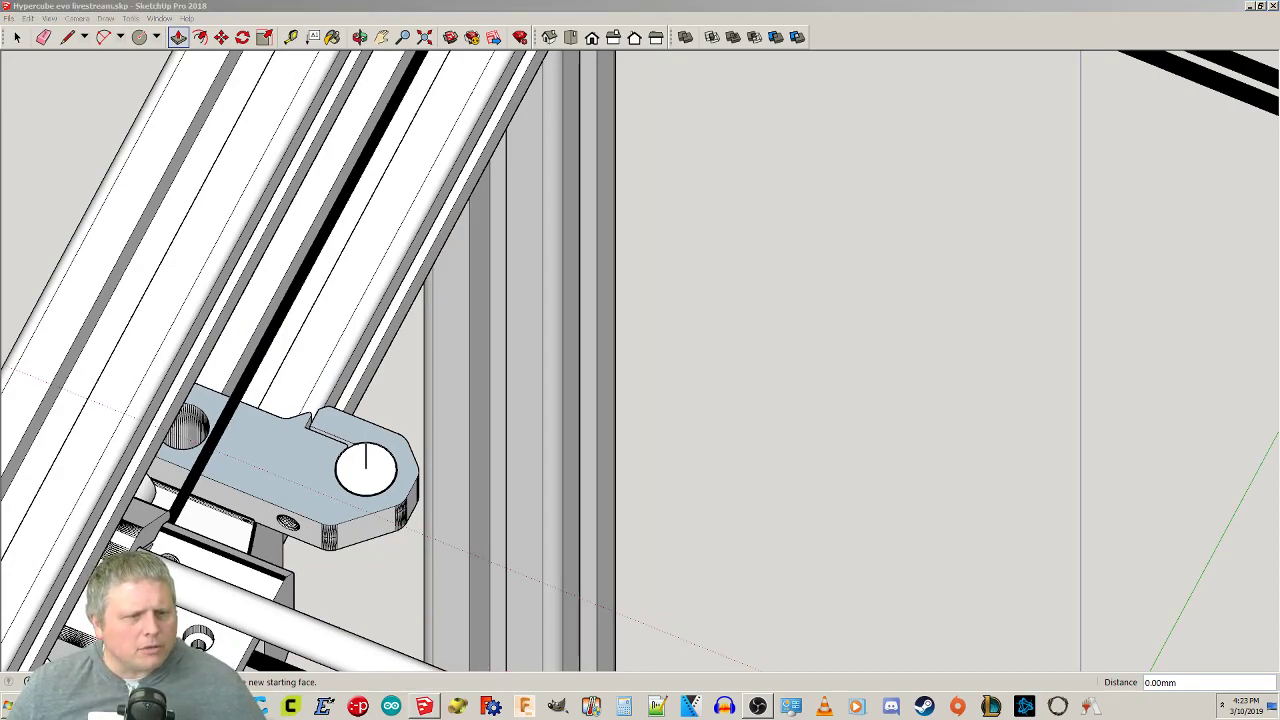
# Switch to the HyperCube Evolution configuration spreadsheet, check the length of the Z axis linear guide, and return to SketchUp.
pyautogui.hotkey('alt', 'Tab')
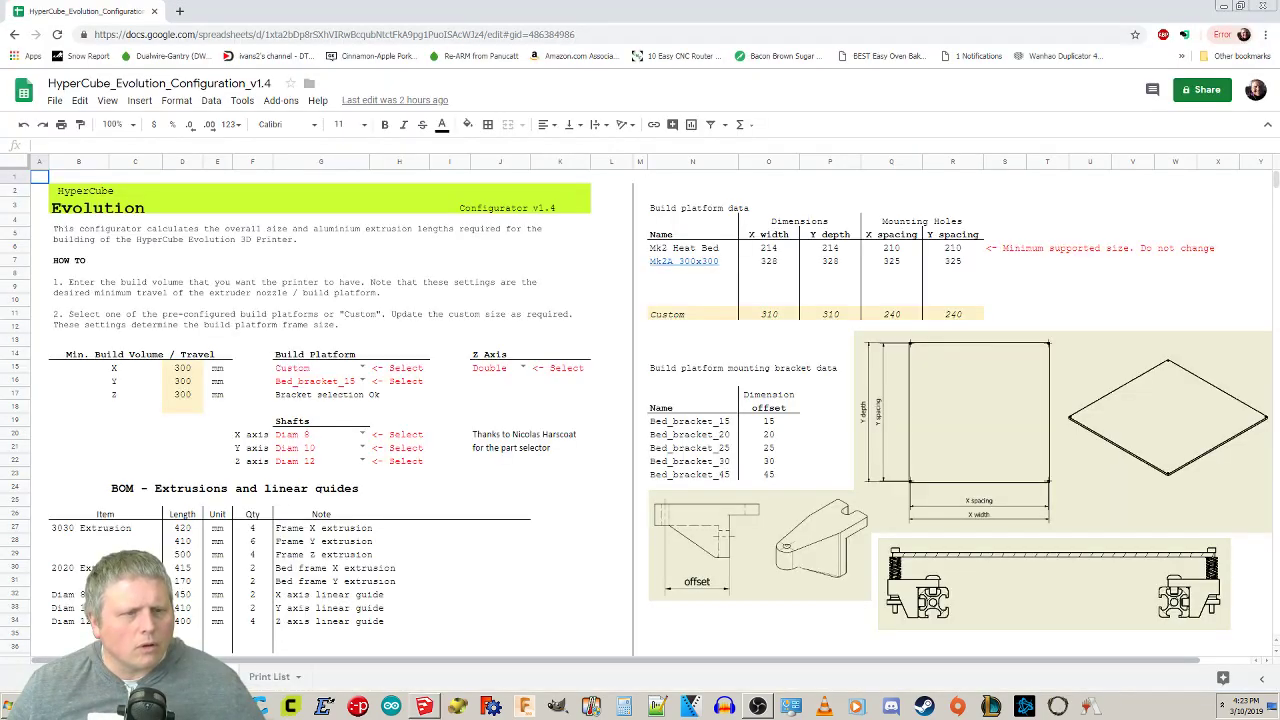
pyautogui.click(183, 622)
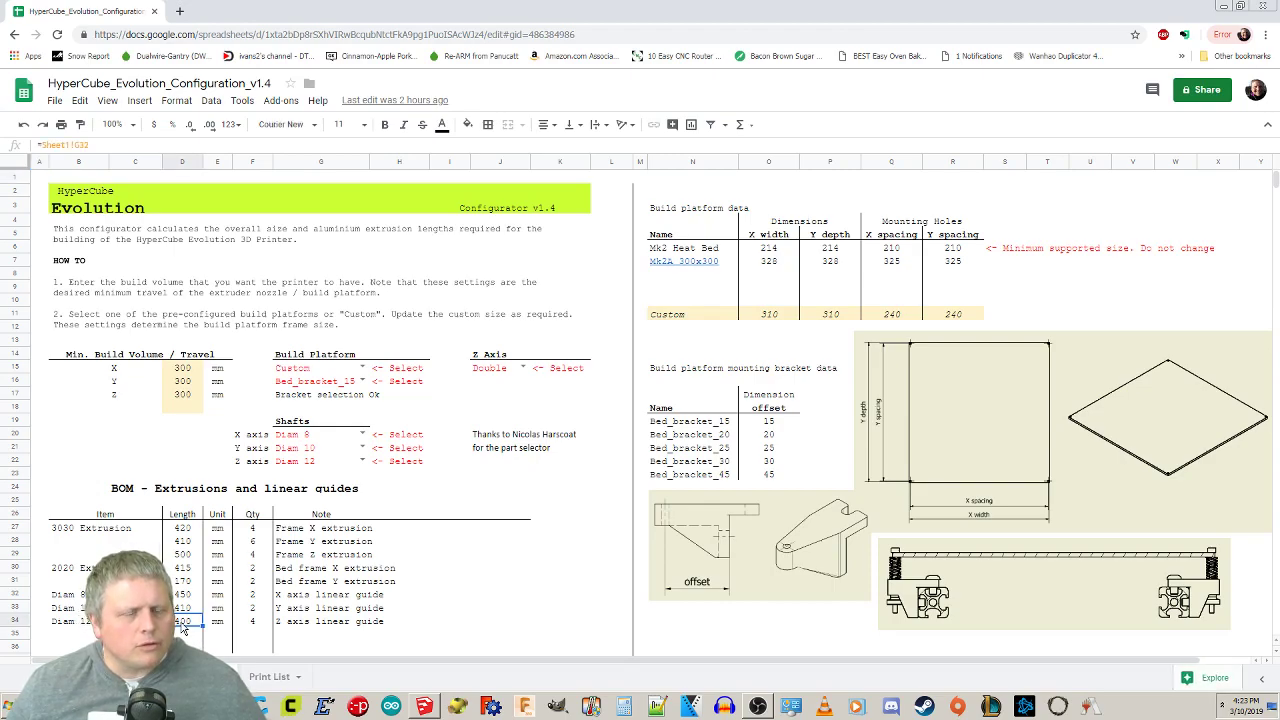
pyautogui.click(1225, 8)
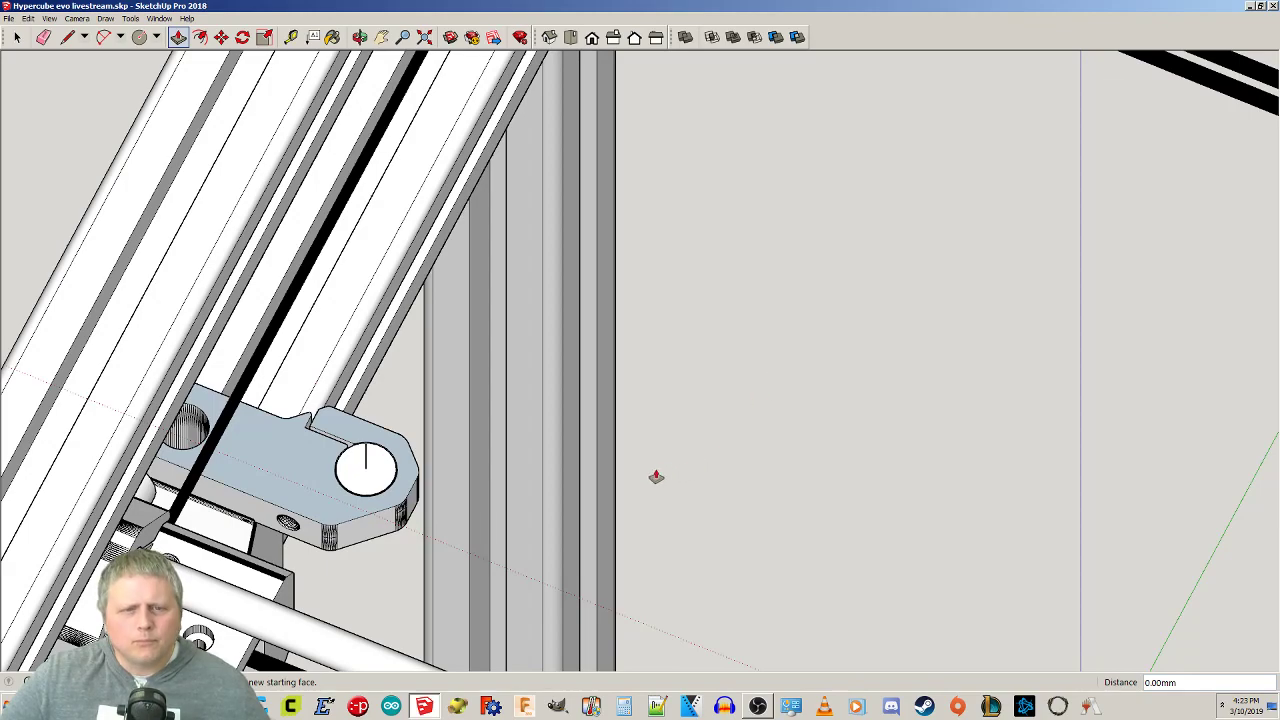
# Extrude the circle in the clamp hole 400 mm downward to form the Z rod.
pyautogui.doubleClick(381, 479)
pyautogui.hotkey('ctrl', 'z')
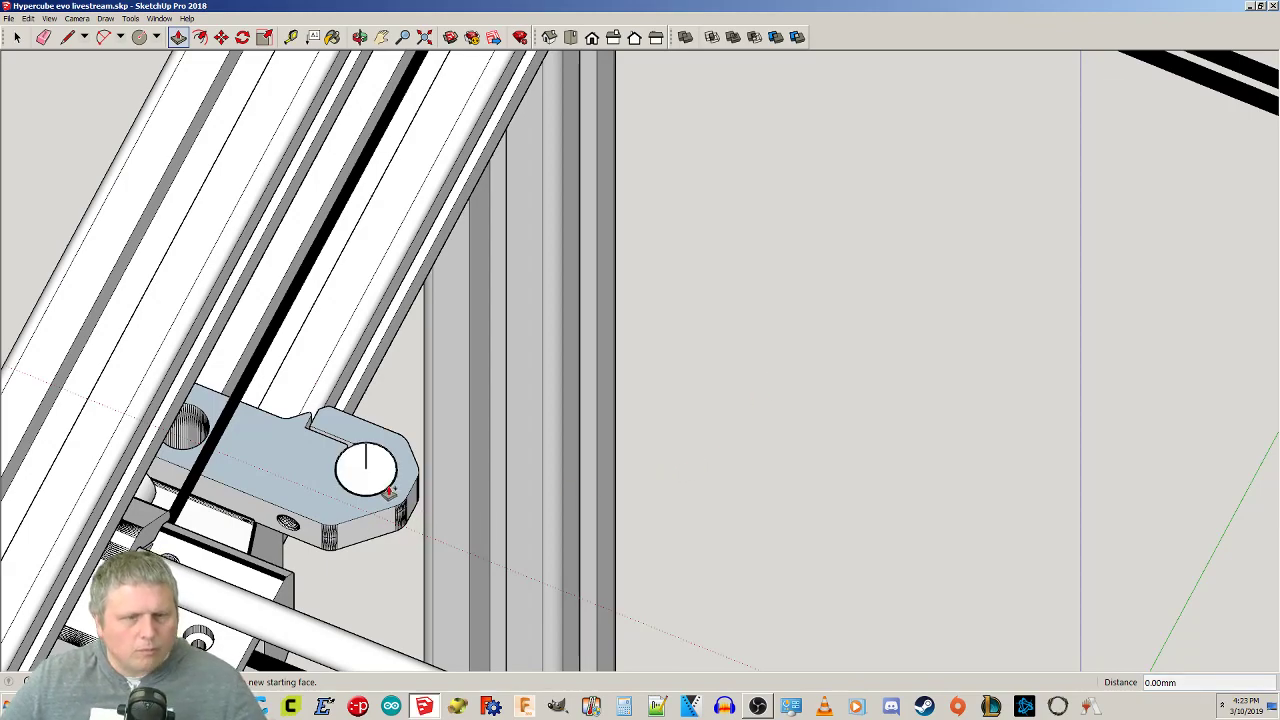
pyautogui.click(381, 479)
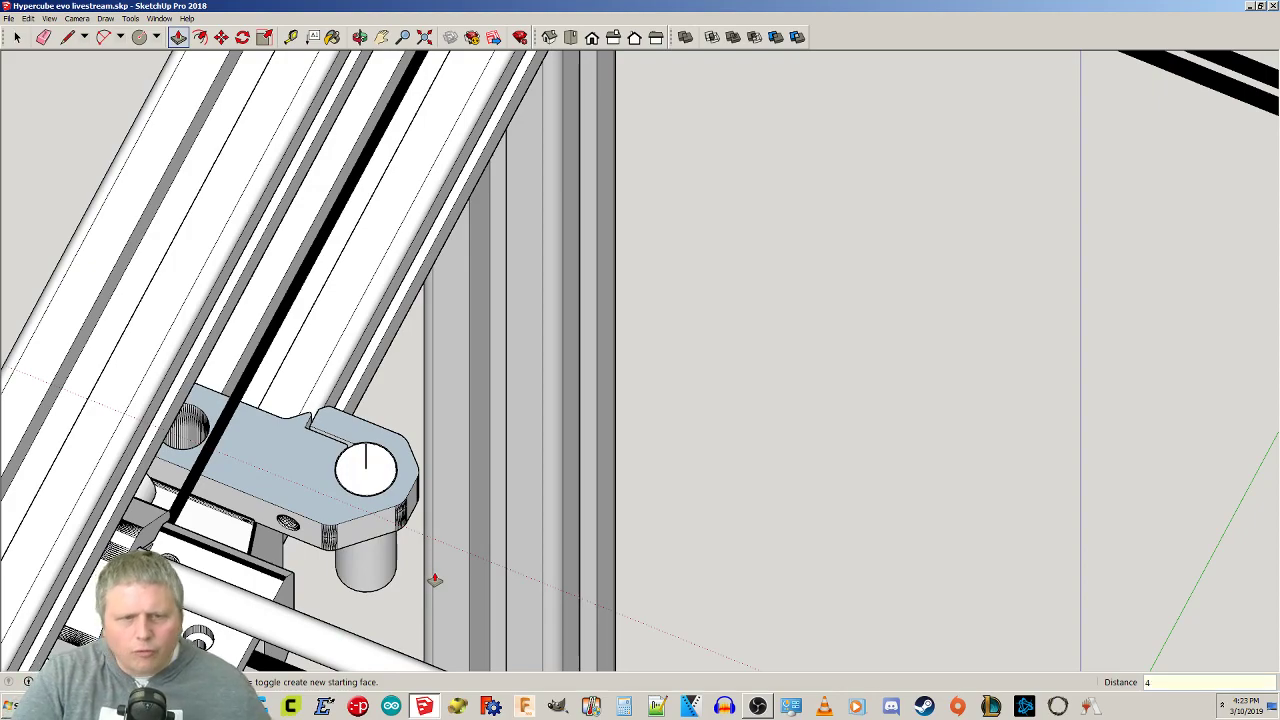
pyautogui.press('Return')
pyautogui.press('space')
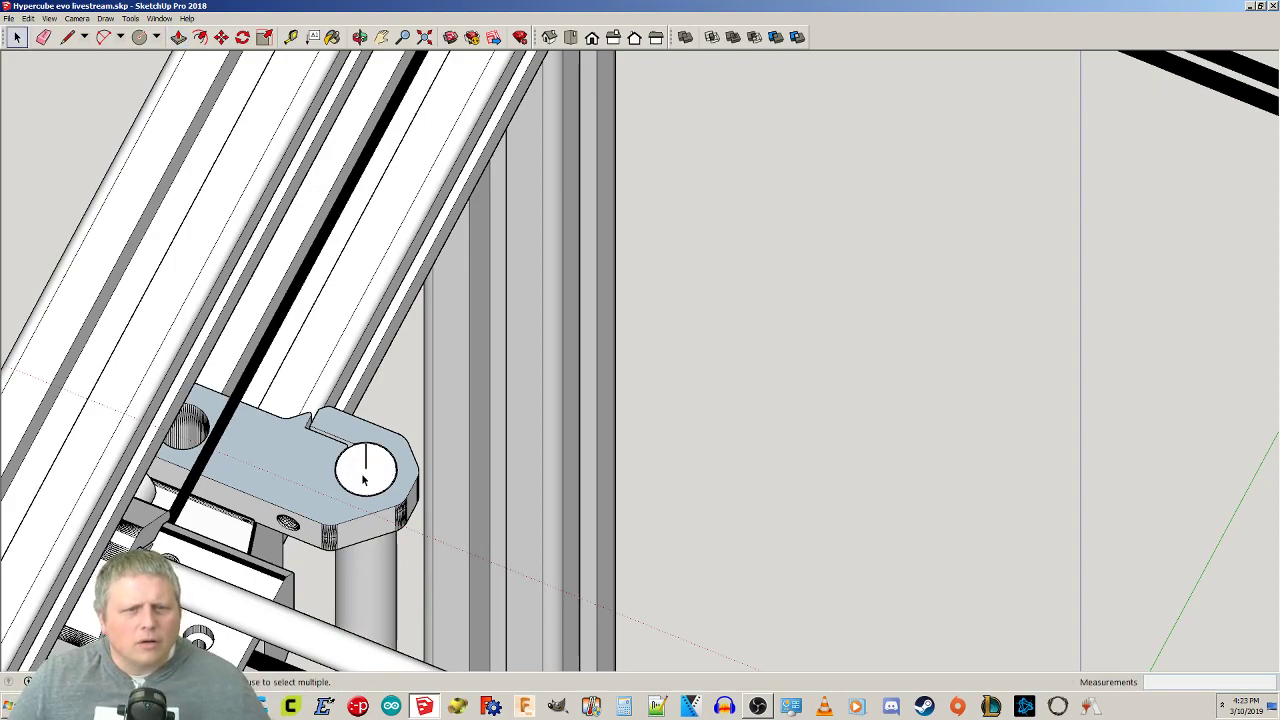
# Select all connected geometry of the Z rod, make it a component, and deselect it.
pyautogui.click(381, 479)
pyautogui.tripleClick(381, 479)
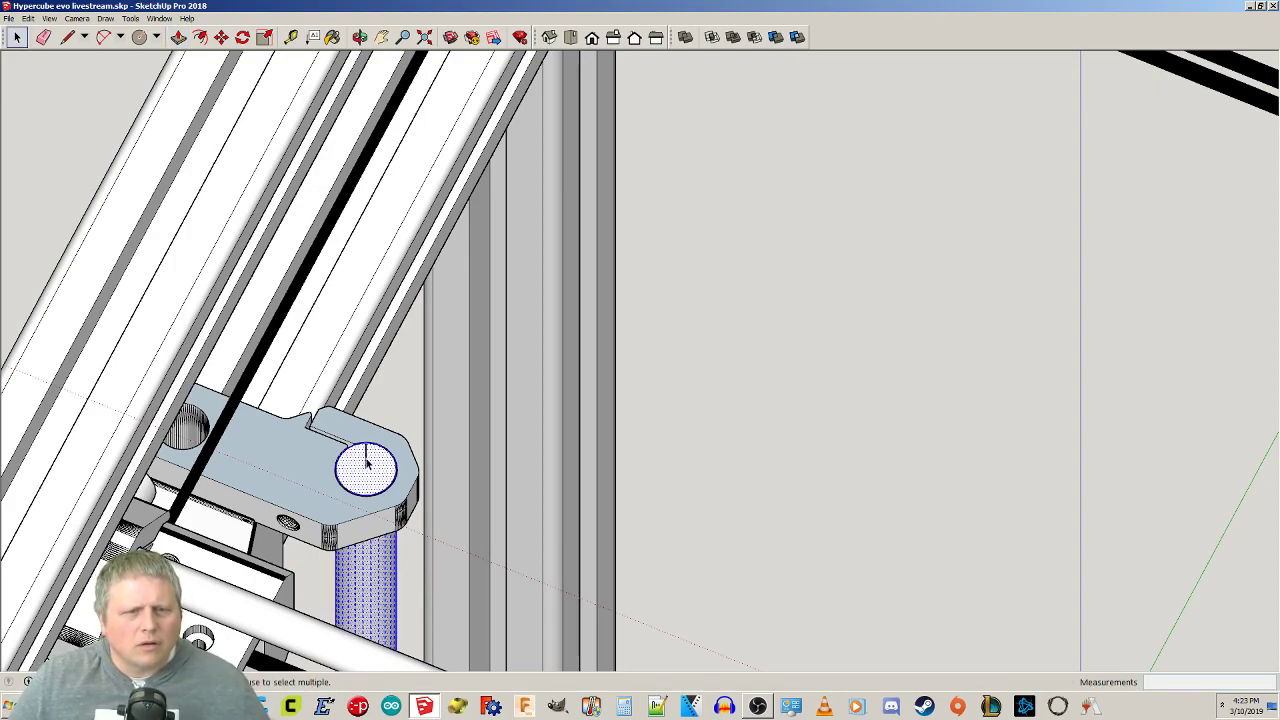
pyautogui.rightClick(367, 460)
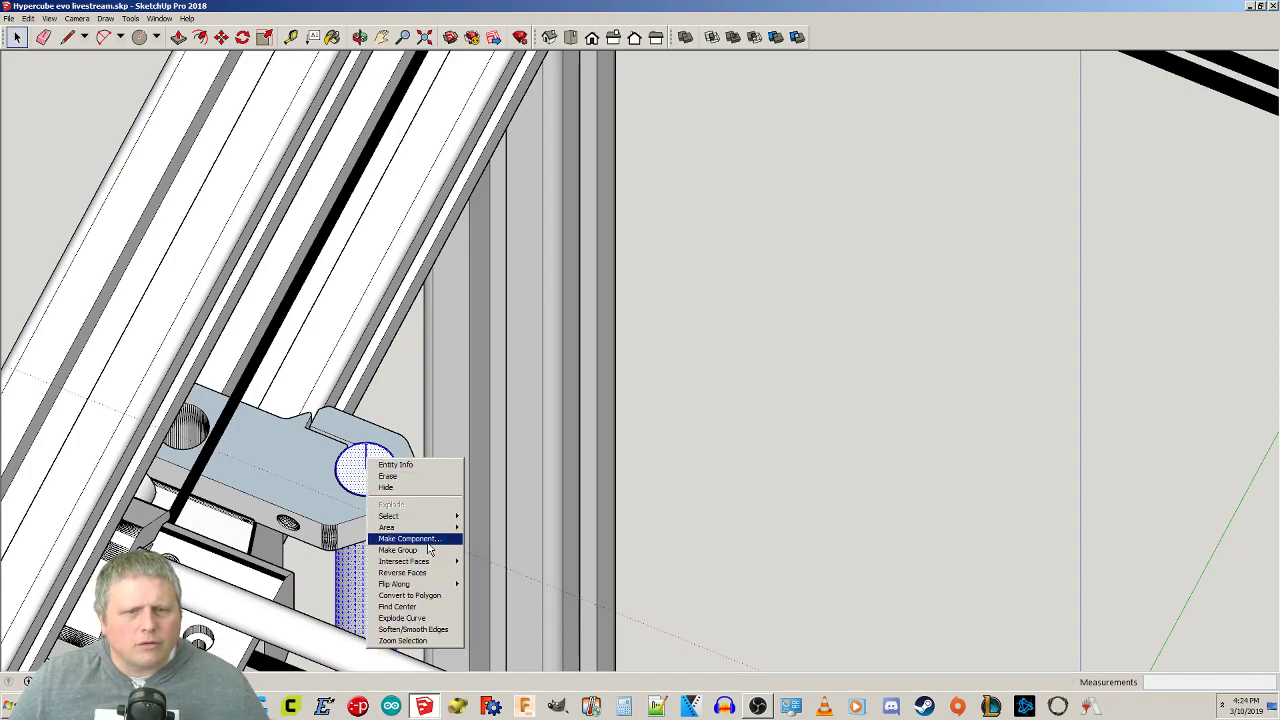
pyautogui.click(428, 535)
pyautogui.click(656, 488)
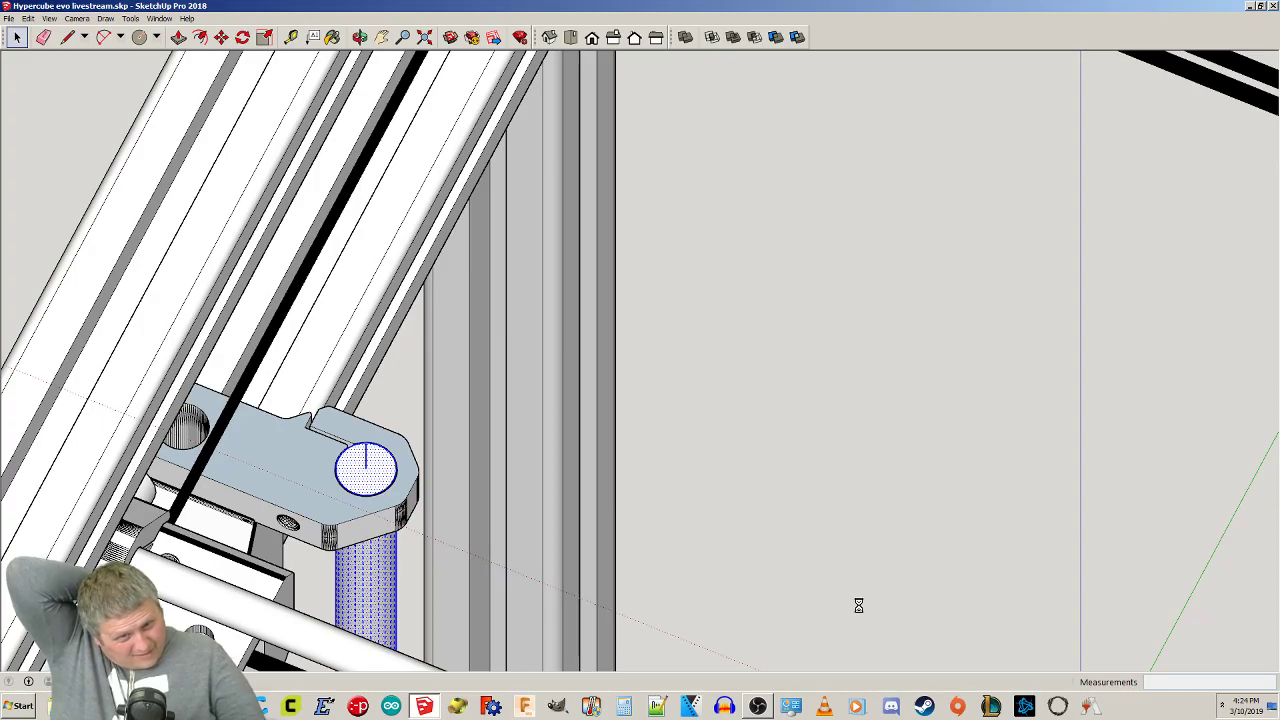
pyautogui.click(858, 605)
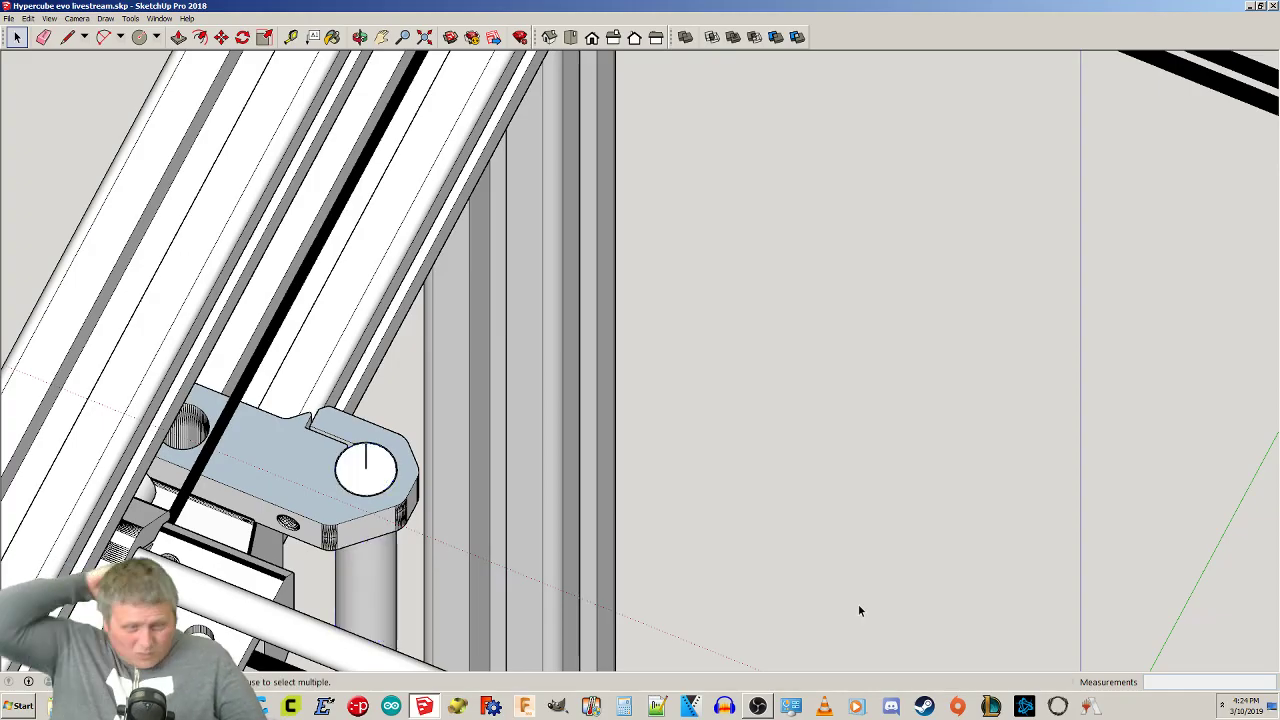
# Examine the Z rod and bracket within the frame, compare with the HyperCube Evolution front-view photo in the browser, and return to SketchUp.
pyautogui.scroll(-3, 795, 493)
pyautogui.moveTo(791, 509); pyautogui.dragTo(491, 551, button='middle')
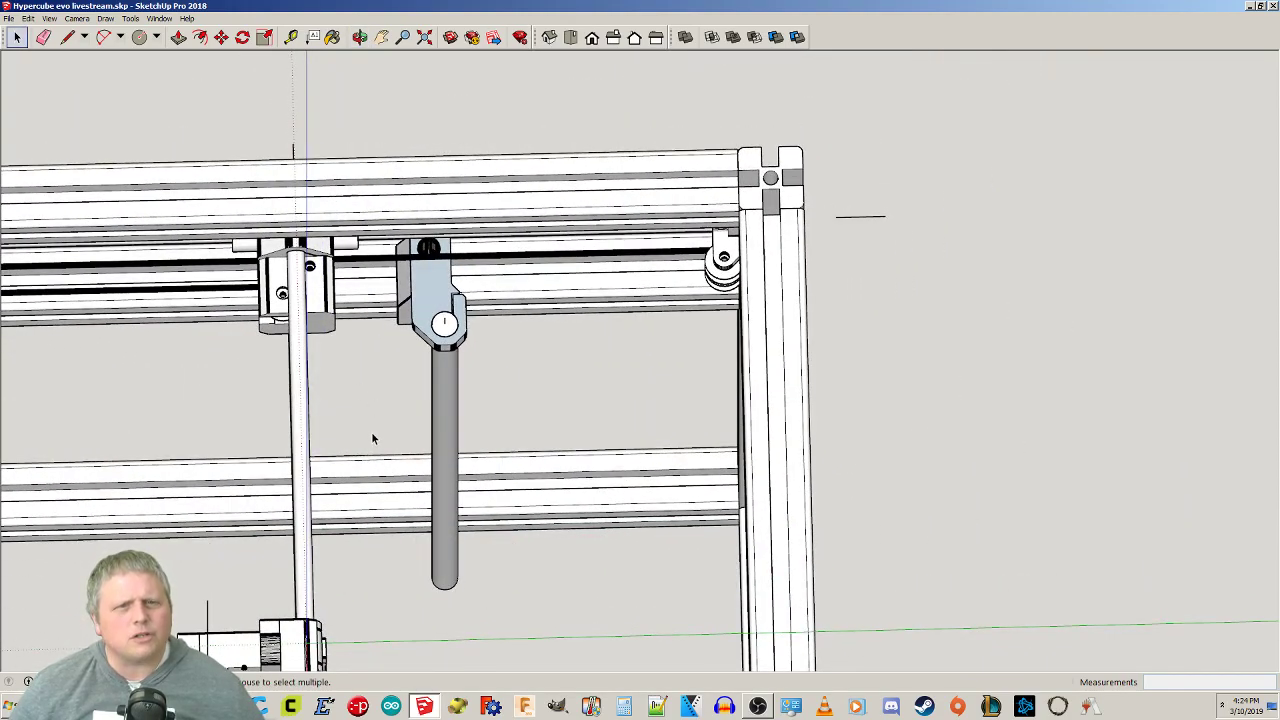
pyautogui.moveTo(432, 428); pyautogui.dragTo(652, 521, button='middle')
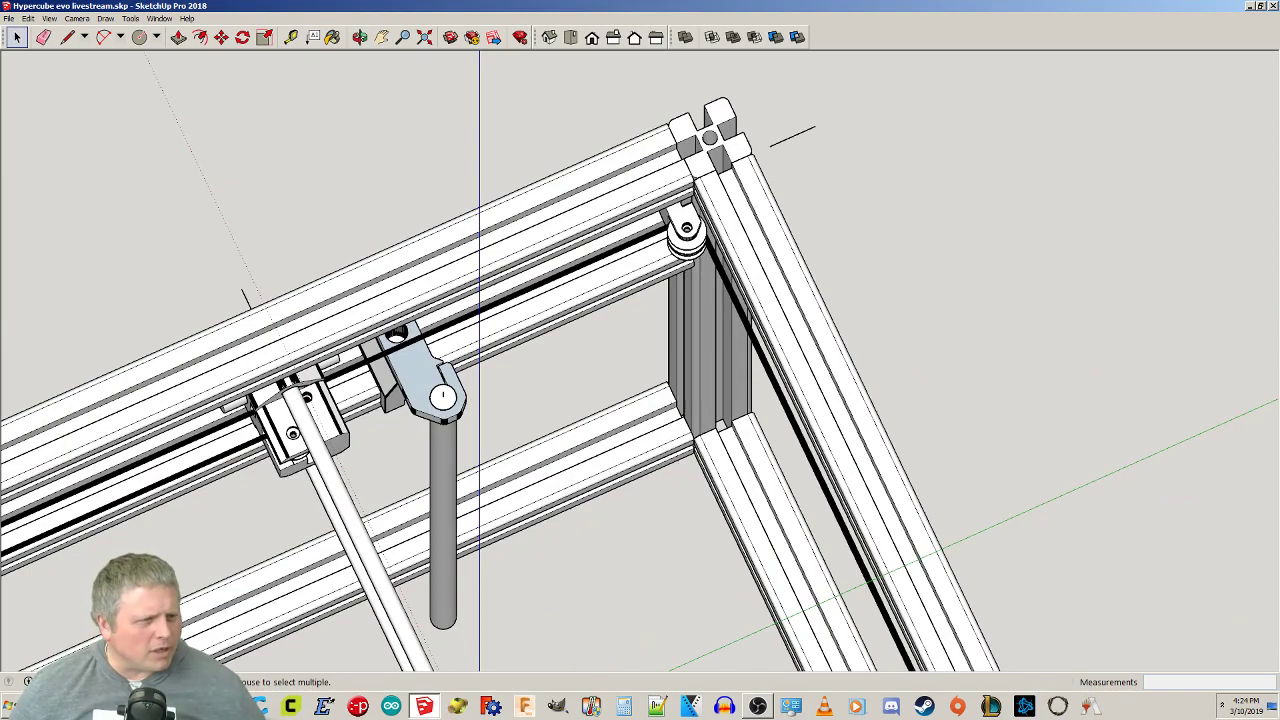
pyautogui.moveTo(1279, 9); pyautogui.dragTo(594, 0)
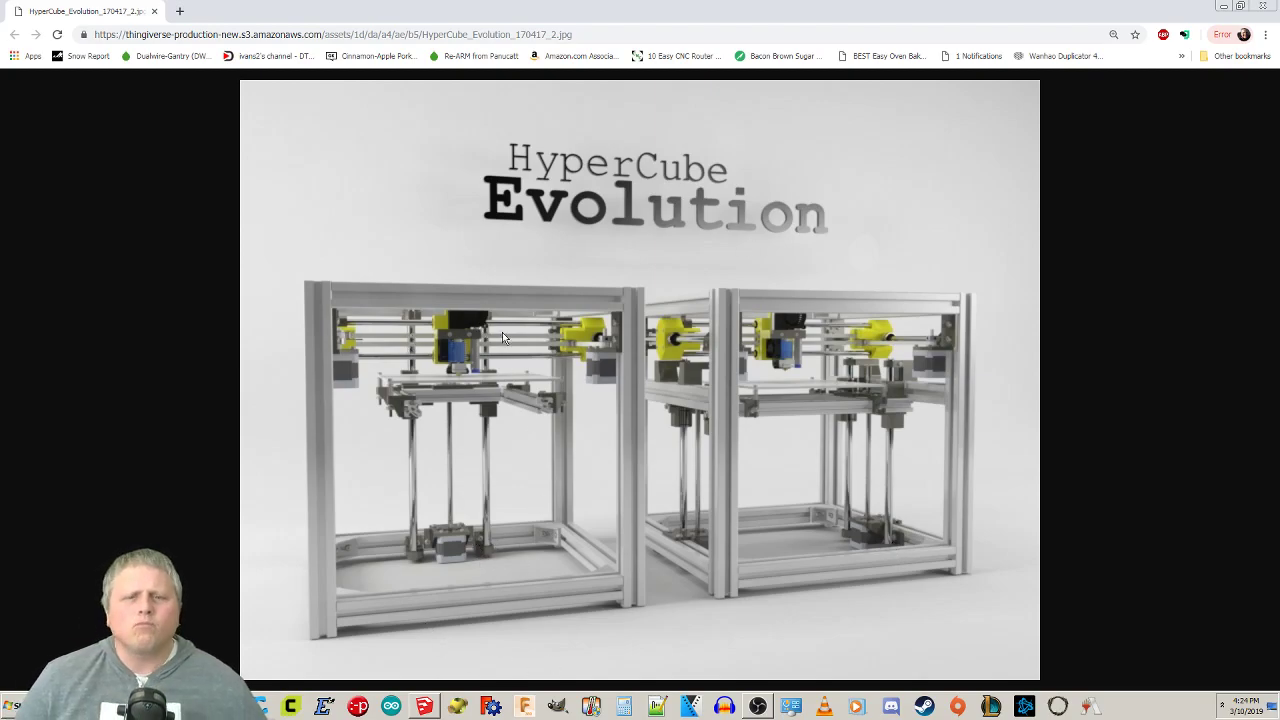
pyautogui.hotkey('alt', 'Tab')
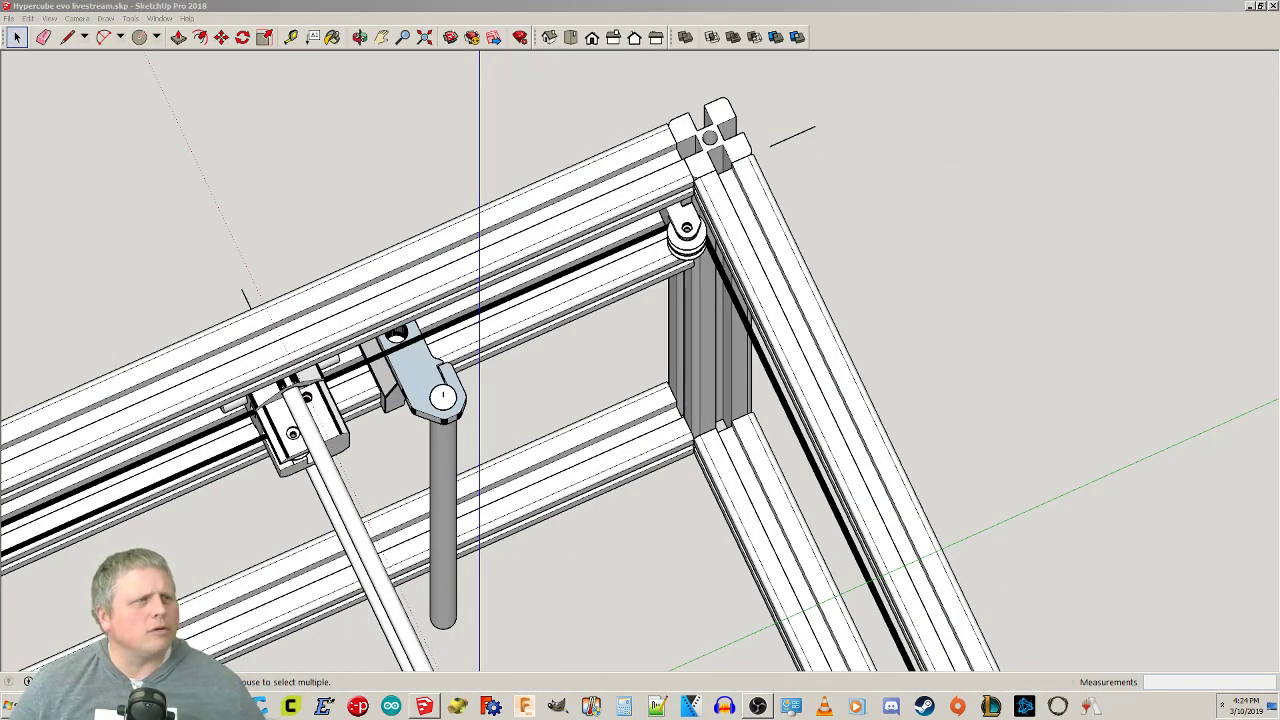
# Import the STL part Z_Axis_Linear_Rail_Bracket_-_Right_1.0 into the model and inspect its orientation beside the X carriage.
pyautogui.click(8, 18)
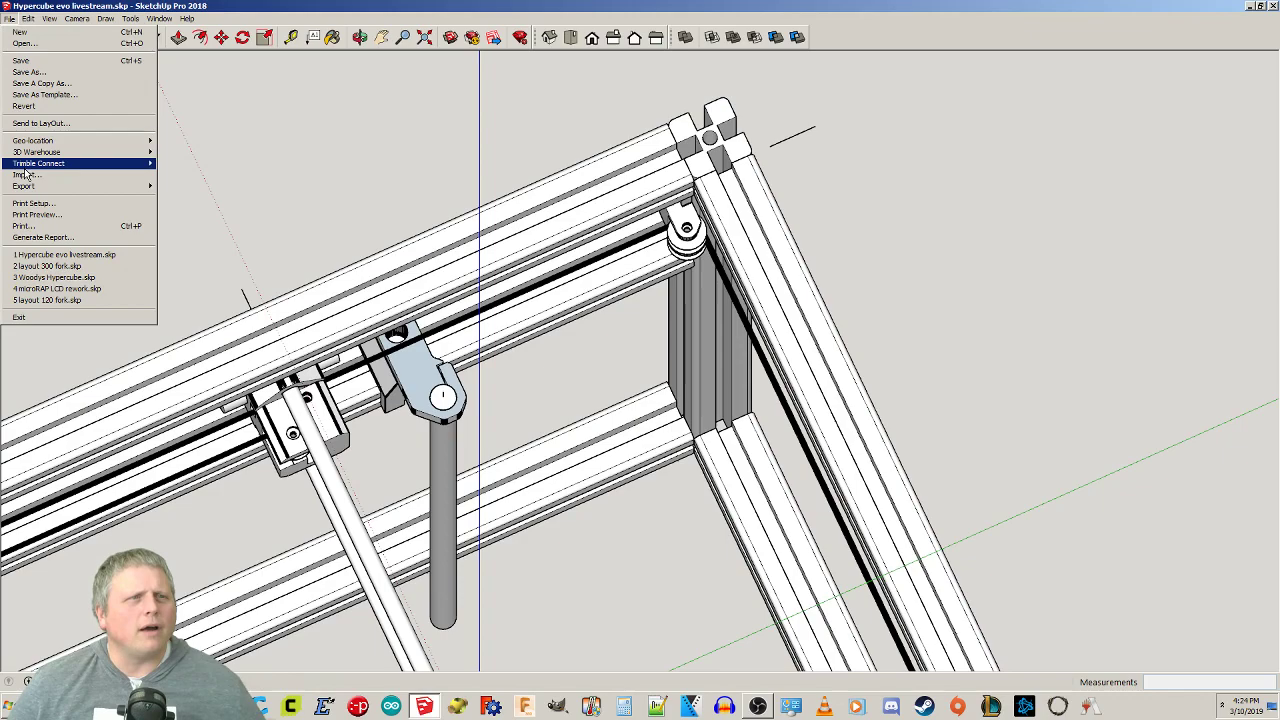
pyautogui.click(40, 164)
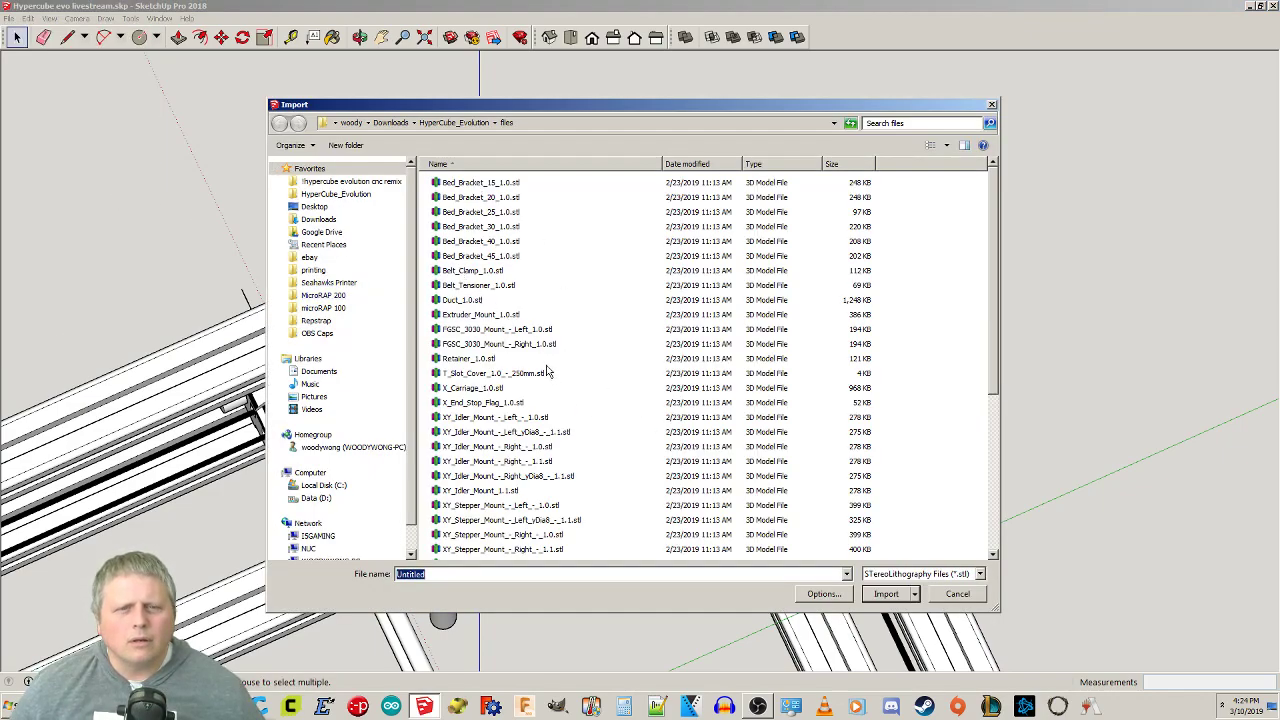
pyautogui.scroll(-6, 703, 500)
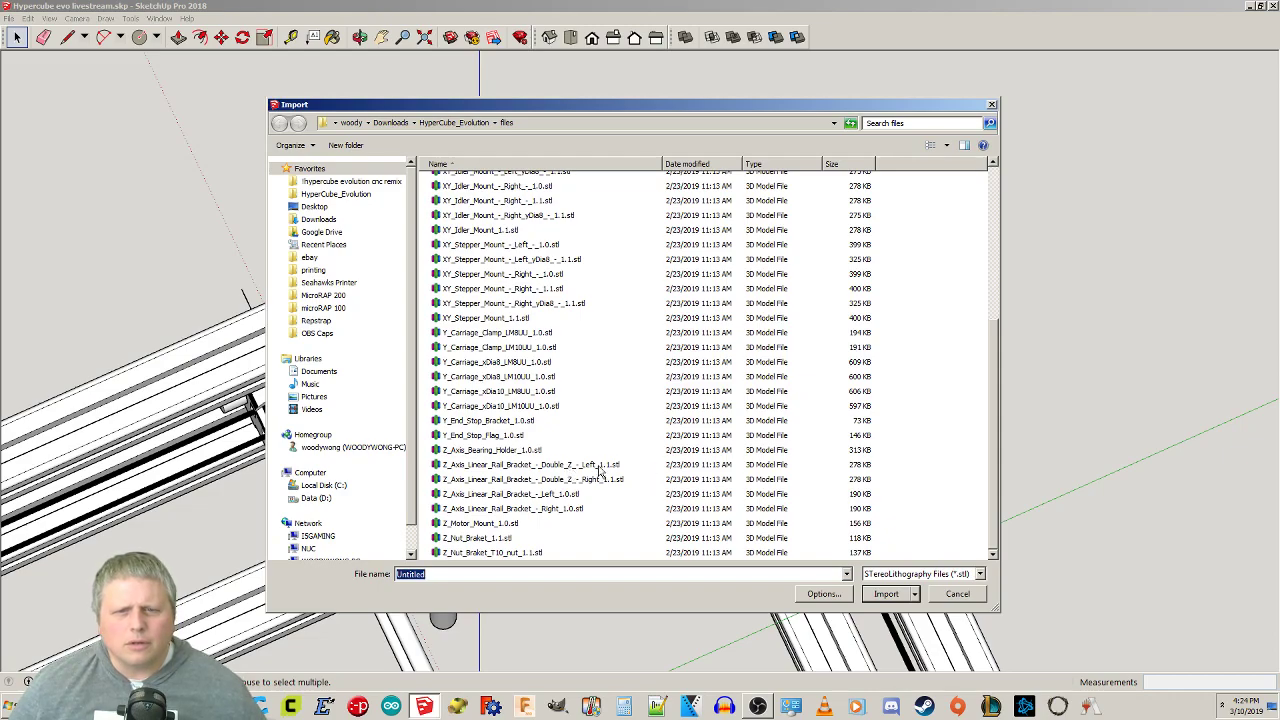
pyautogui.doubleClick(556, 510)
pyautogui.moveTo(538, 528); pyautogui.dragTo(765, 530, button='middle')
pyautogui.scroll(-5, 770, 530)
pyautogui.moveTo(711, 417); pyautogui.dragTo(778, 342, button='middle')
pyautogui.scroll(10, 704, 337)
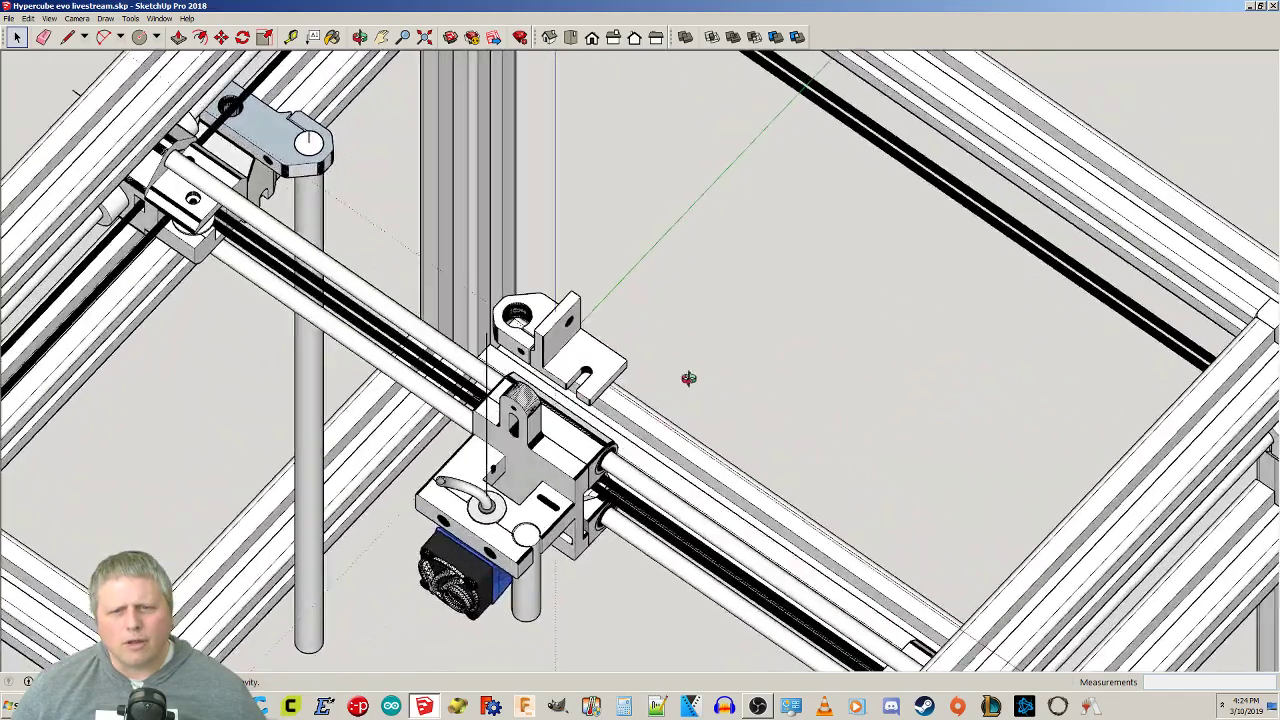
pyautogui.moveTo(688, 378)
pyautogui.mouseDown(button='middle')
pyautogui.moveTo(683, 437)
pyautogui.moveTo(534, 429)
pyautogui.moveTo(514, 328)
pyautogui.moveTo(591, 363)
pyautogui.moveTo(631, 466)
pyautogui.moveTo(557, 414)
pyautogui.moveTo(537, 331)
pyautogui.moveTo(593, 227)
pyautogui.moveTo(1077, 251)
pyautogui.mouseUp(button='middle')
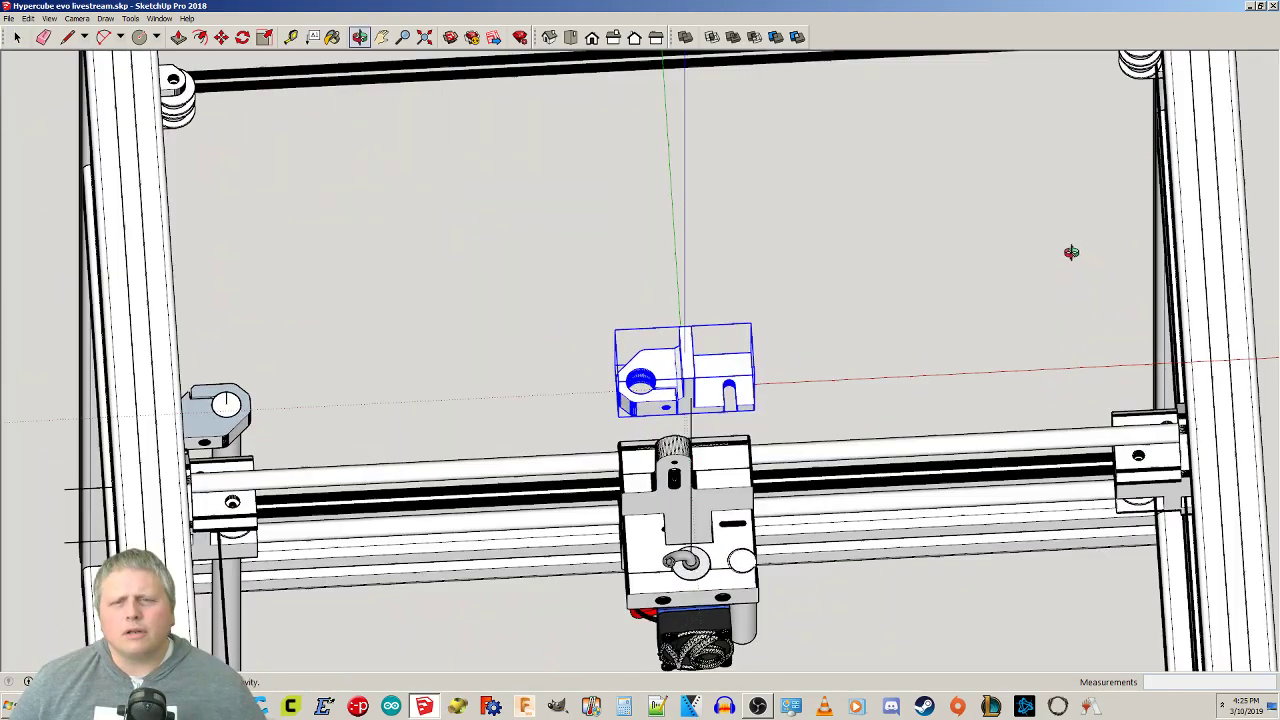
pyautogui.press('q')
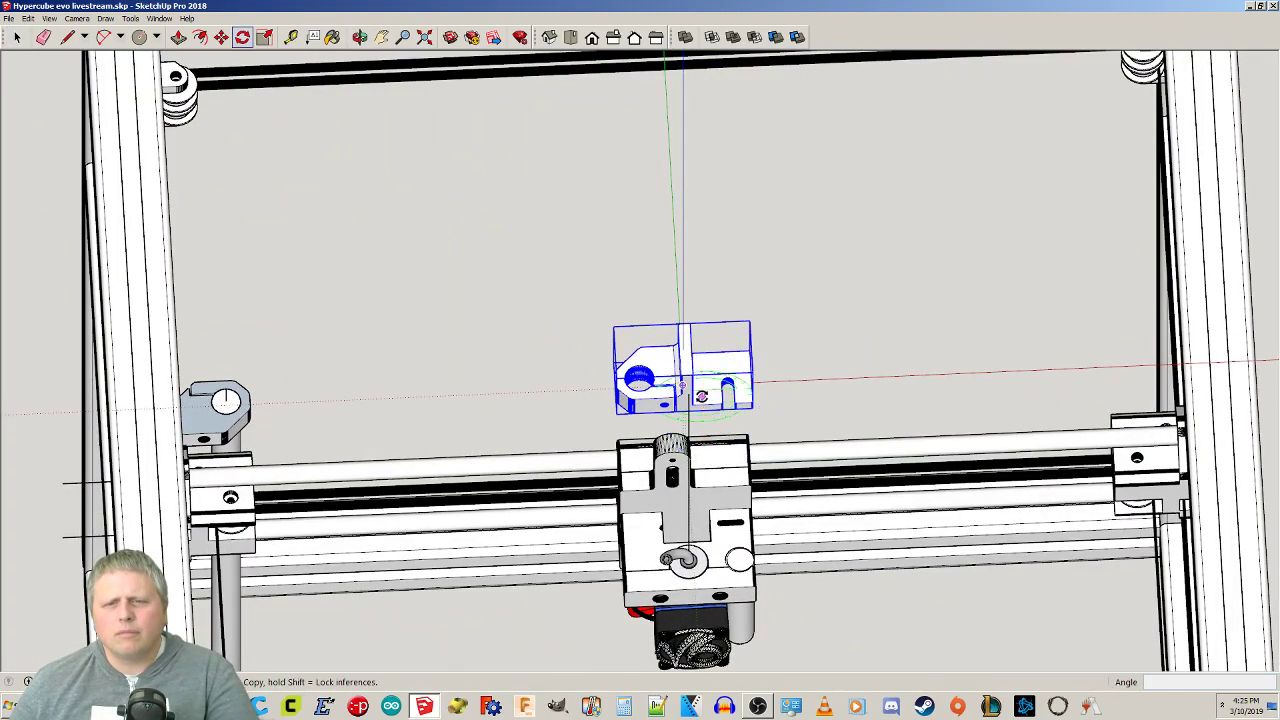
pyautogui.click(709, 404)
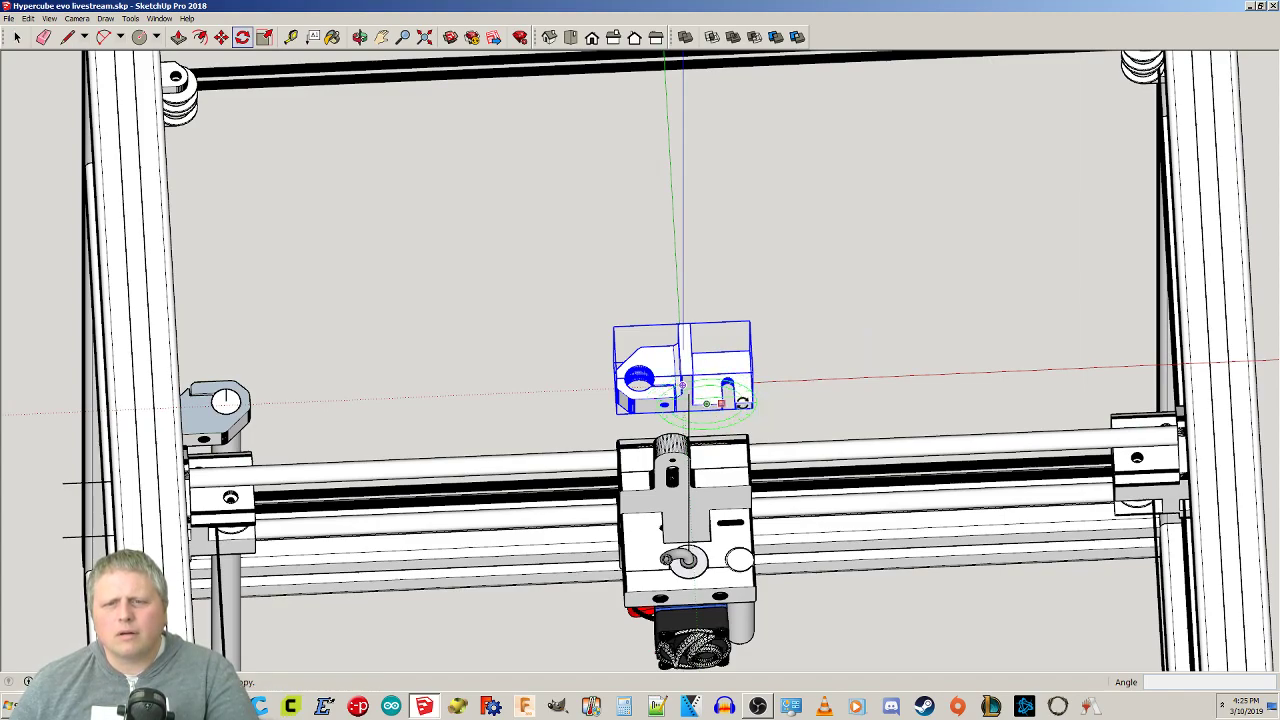
pyautogui.click(898, 390)
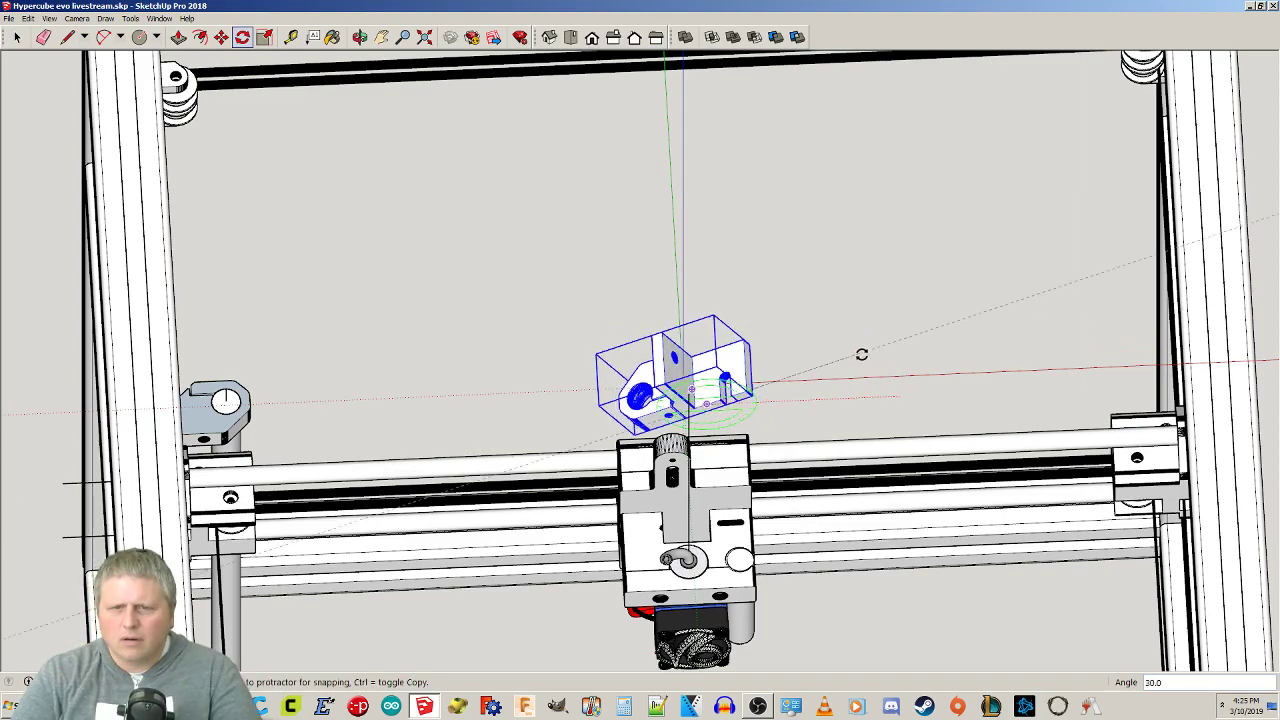
pyautogui.click(861, 354)
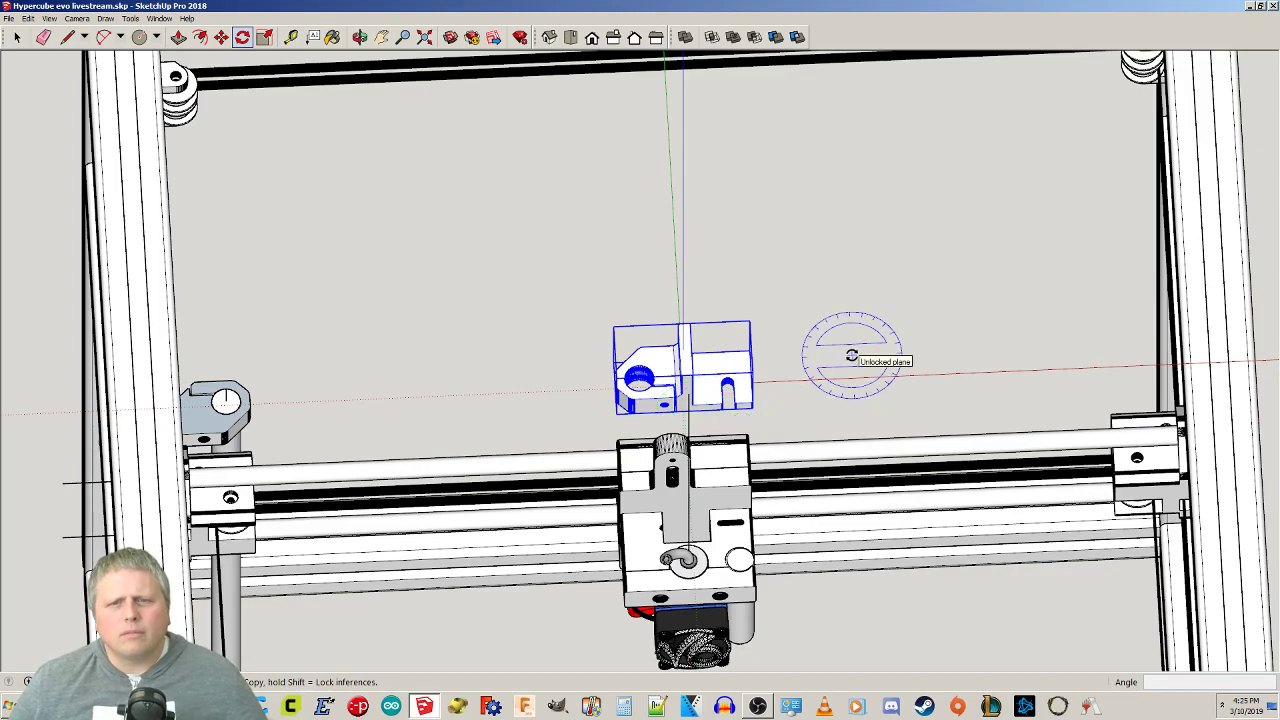
# Rotate the imported Z axis rail bracket half a turn about the vertical axis.
pyautogui.moveTo(809, 277); pyautogui.dragTo(686, 414, button='middle')
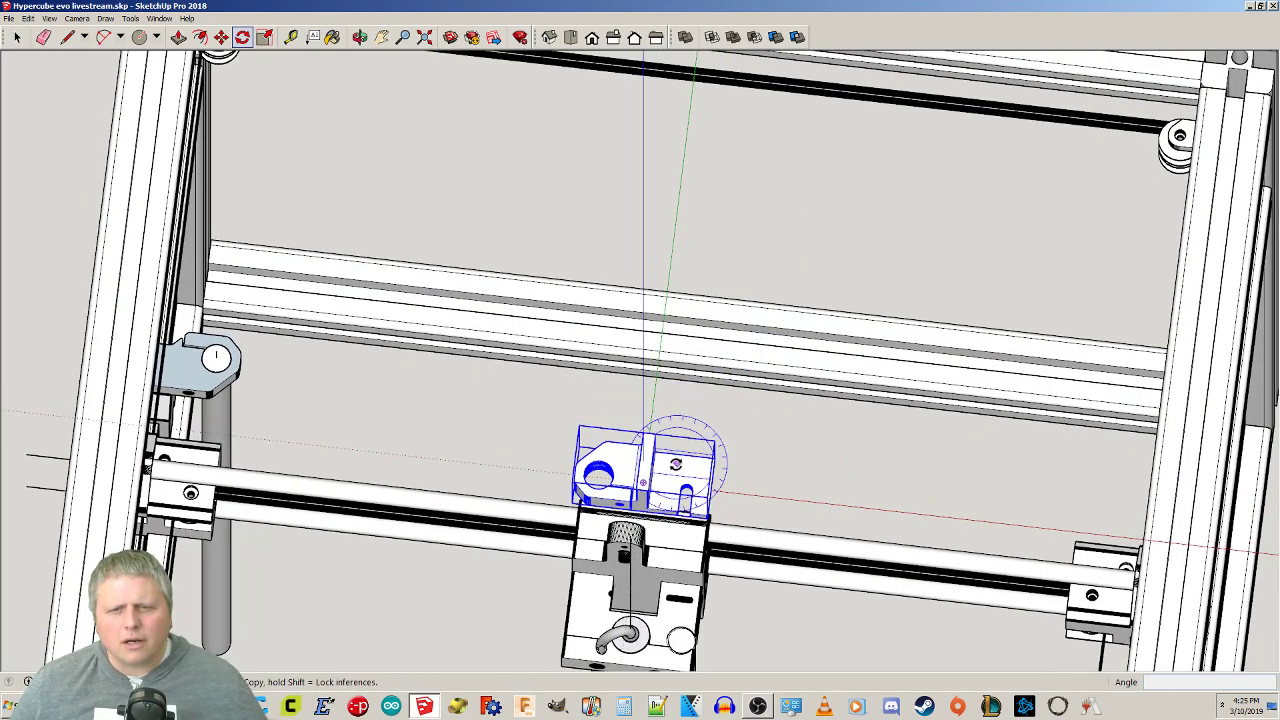
pyautogui.click(673, 467)
pyautogui.click(824, 489)
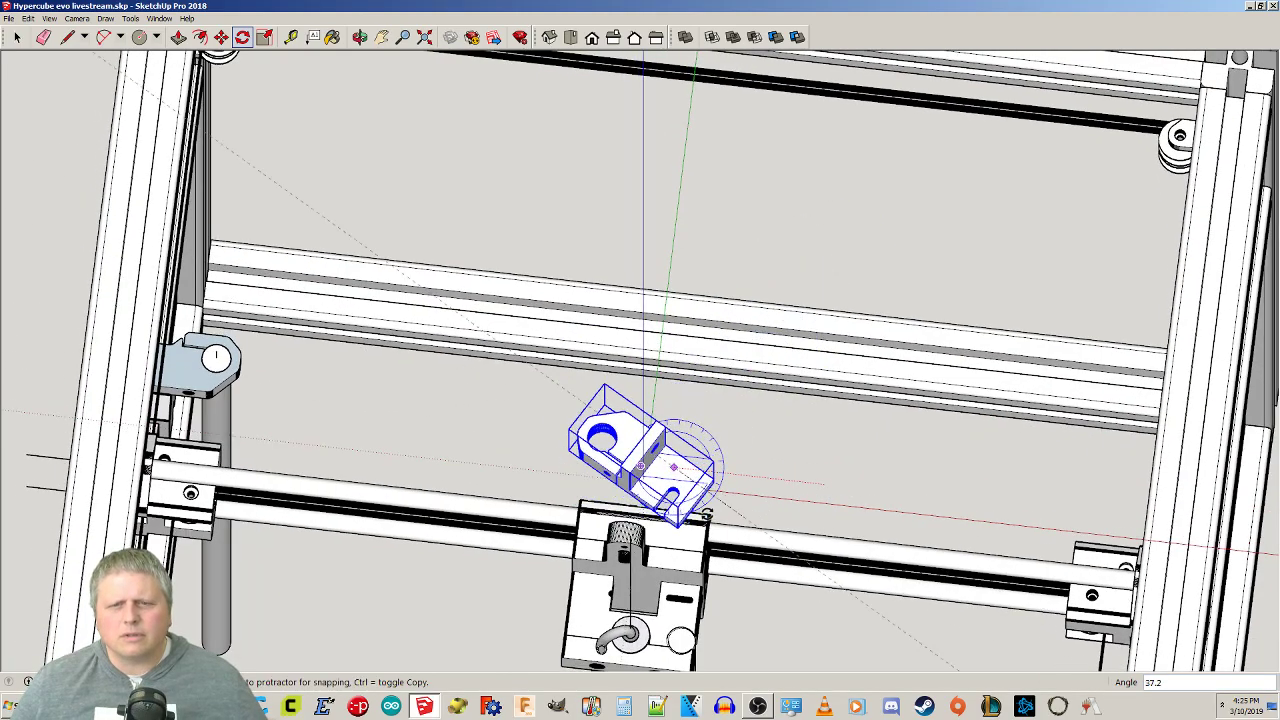
pyautogui.click(537, 457)
pyautogui.press('space')
pyautogui.moveTo(534, 451); pyautogui.dragTo(547, 362, button='middle')
pyautogui.click(414, 203)
pyautogui.moveTo(414, 203); pyautogui.dragTo(654, 201, button='middle')
pyautogui.click(642, 189)
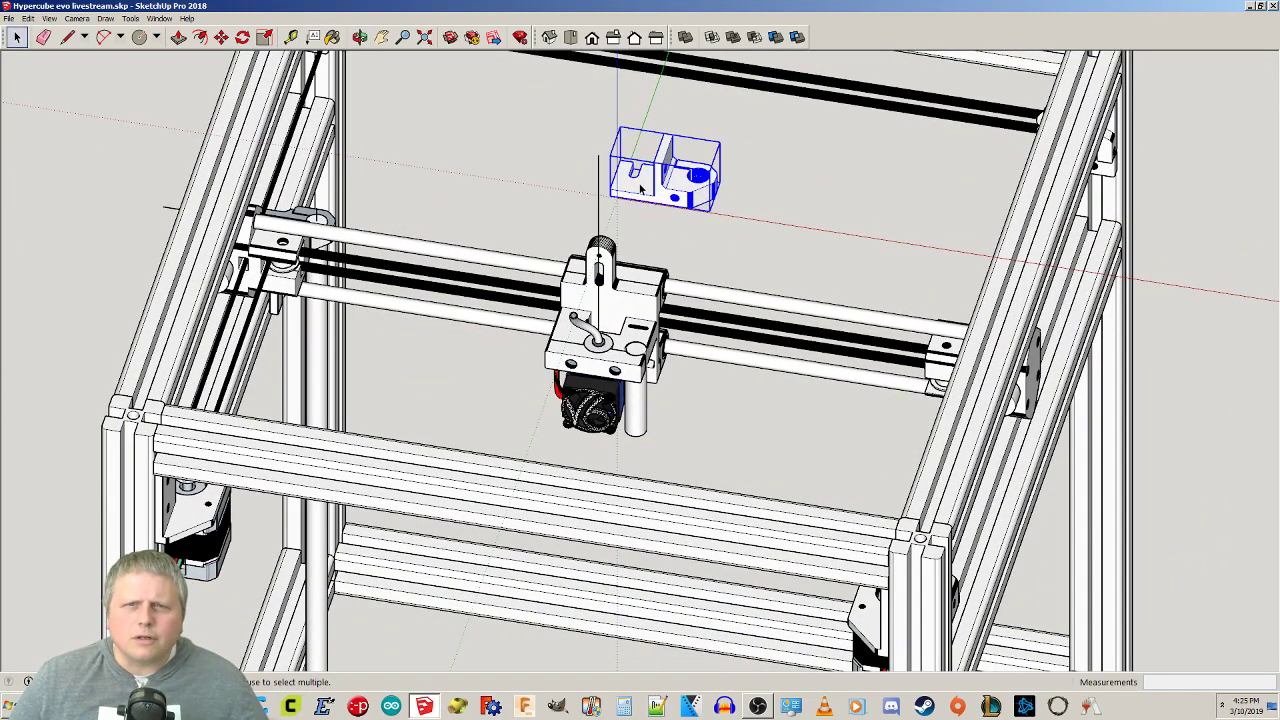
pyautogui.press('m')
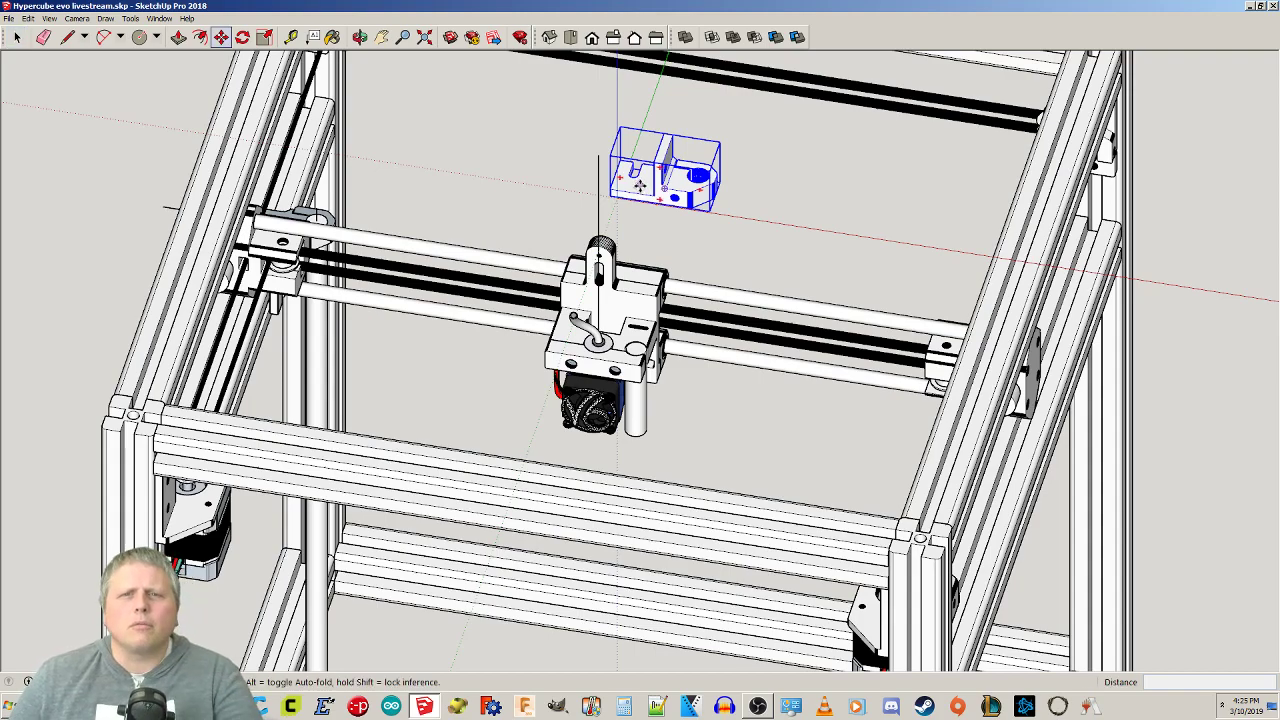
pyautogui.click(641, 187)
pyautogui.keyDown('shift'); pyautogui.moveTo(395, 612); pyautogui.dragTo(434, 390, button='middle'); pyautogui.keyUp('shift')
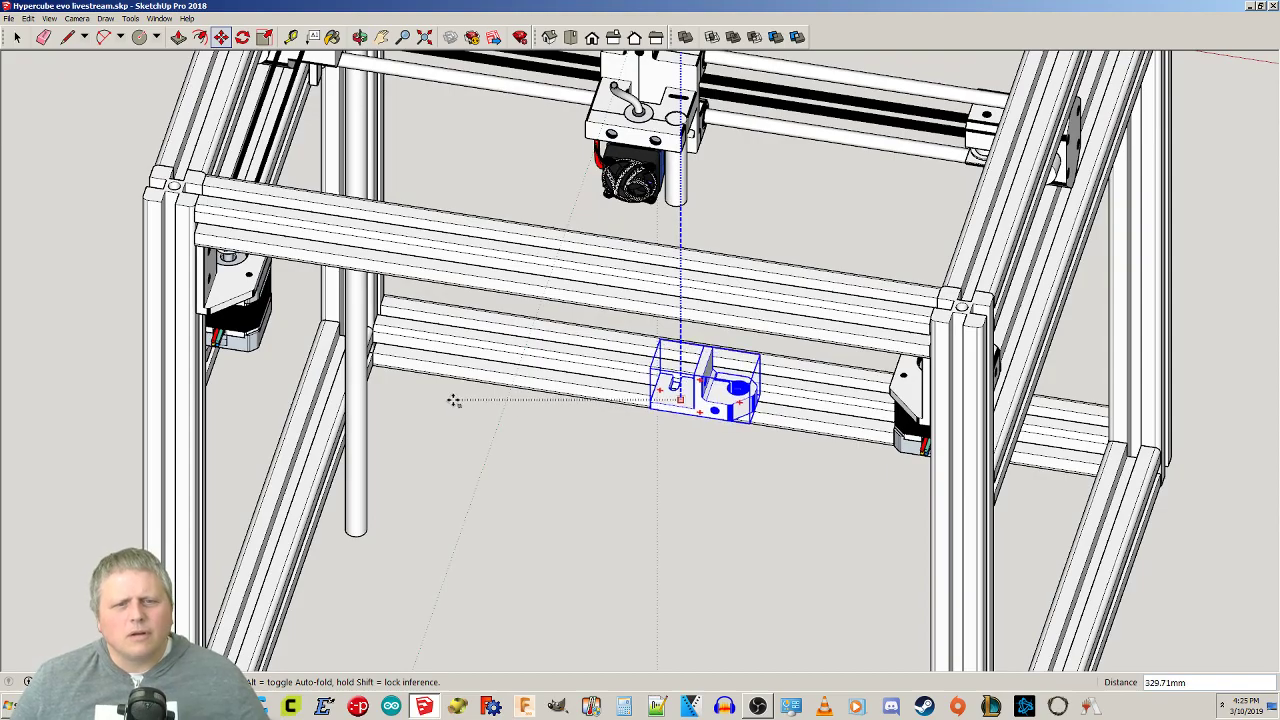
pyautogui.press('Escape')
# Move the imported bracket straight down about 515 mm by its underside, level with the lower end of the Z rod.
pyautogui.keyDown('shift'); pyautogui.moveTo(705, 187); pyautogui.dragTo(764, 436, button='middle'); pyautogui.keyUp('shift')
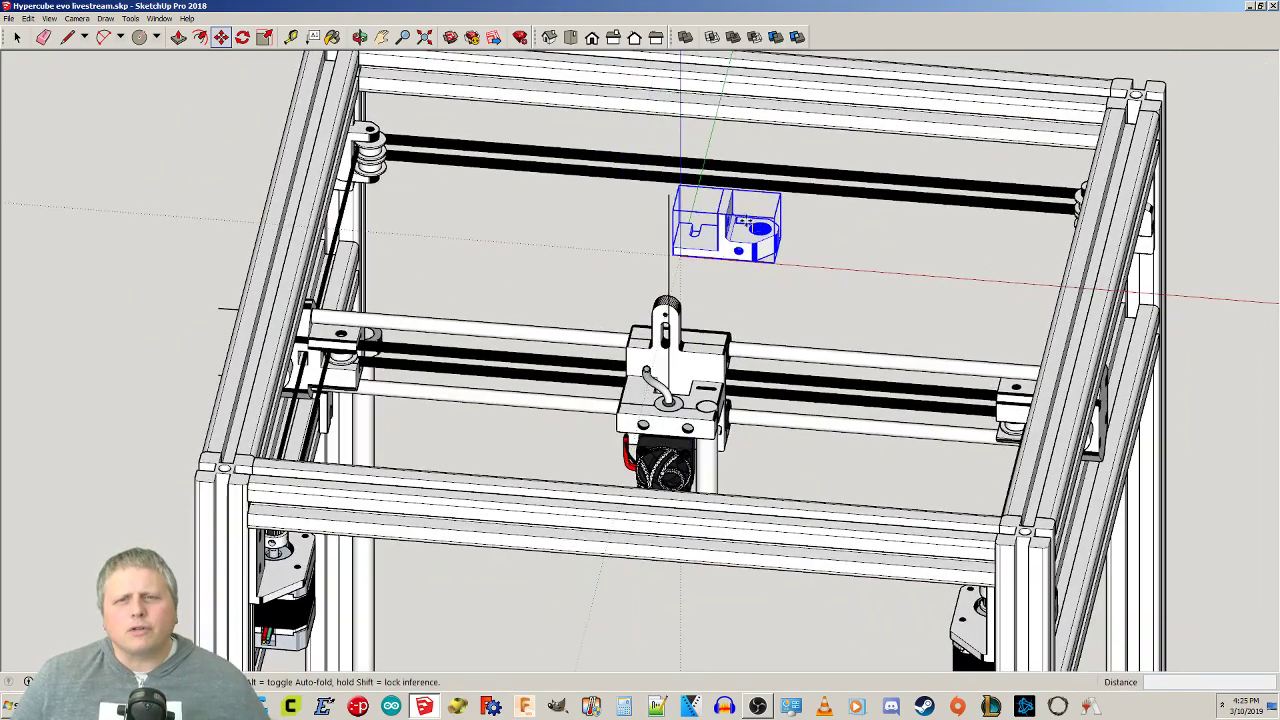
pyautogui.scroll(3, 766, 286)
pyautogui.moveTo(766, 286); pyautogui.dragTo(672, 112, button='middle')
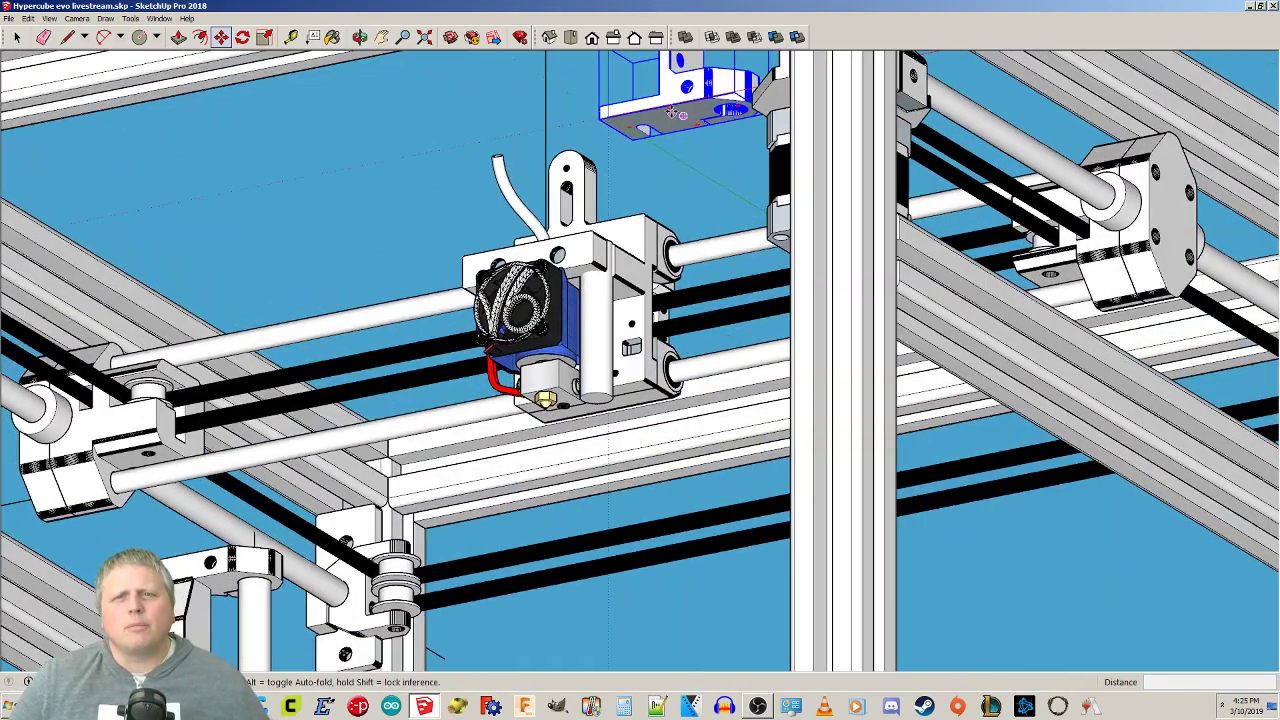
pyautogui.click(668, 114)
pyautogui.scroll(-5, 668, 114)
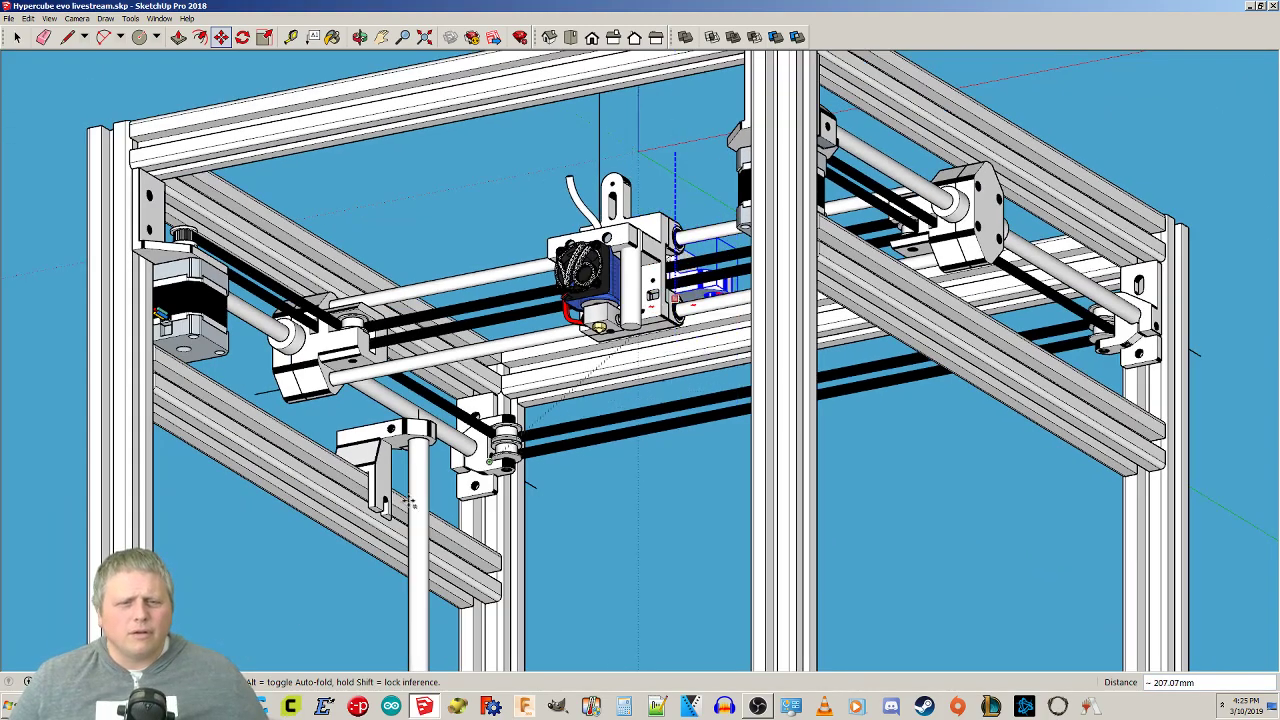
pyautogui.keyDown('shift'); pyautogui.moveTo(467, 570); pyautogui.dragTo(560, 101, button='middle'); pyautogui.keyUp('shift')
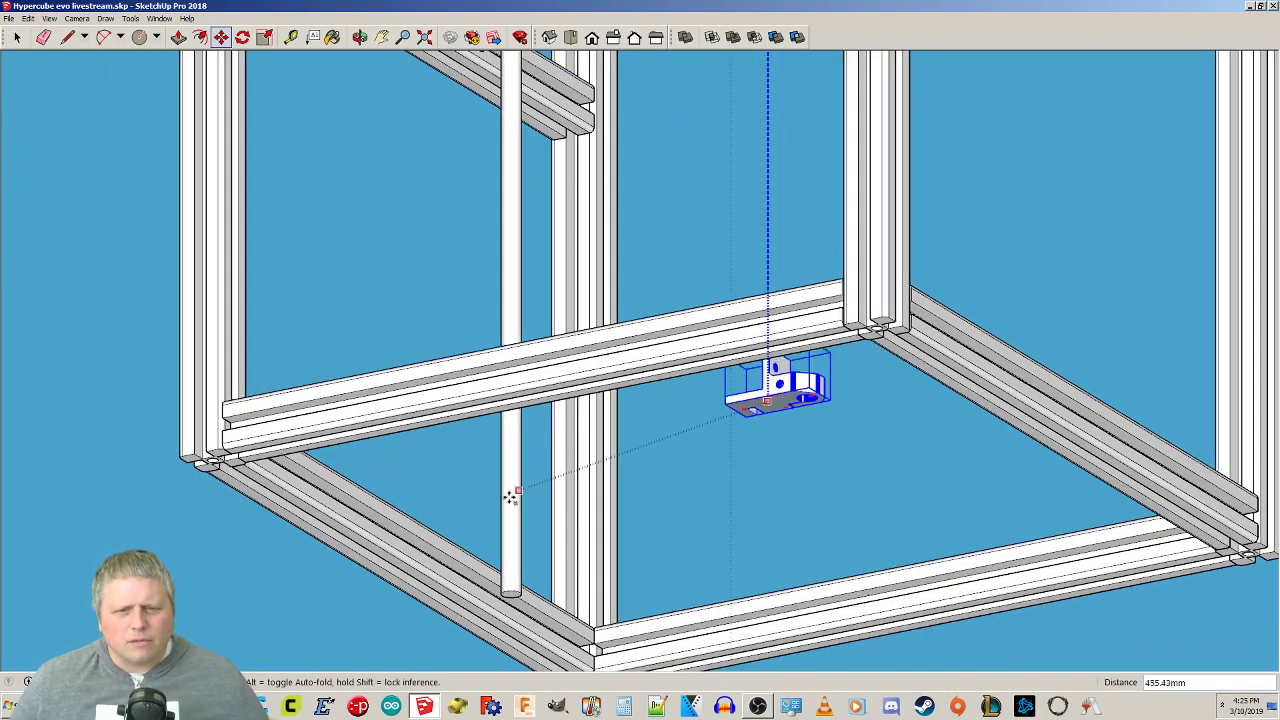
pyautogui.click(511, 597)
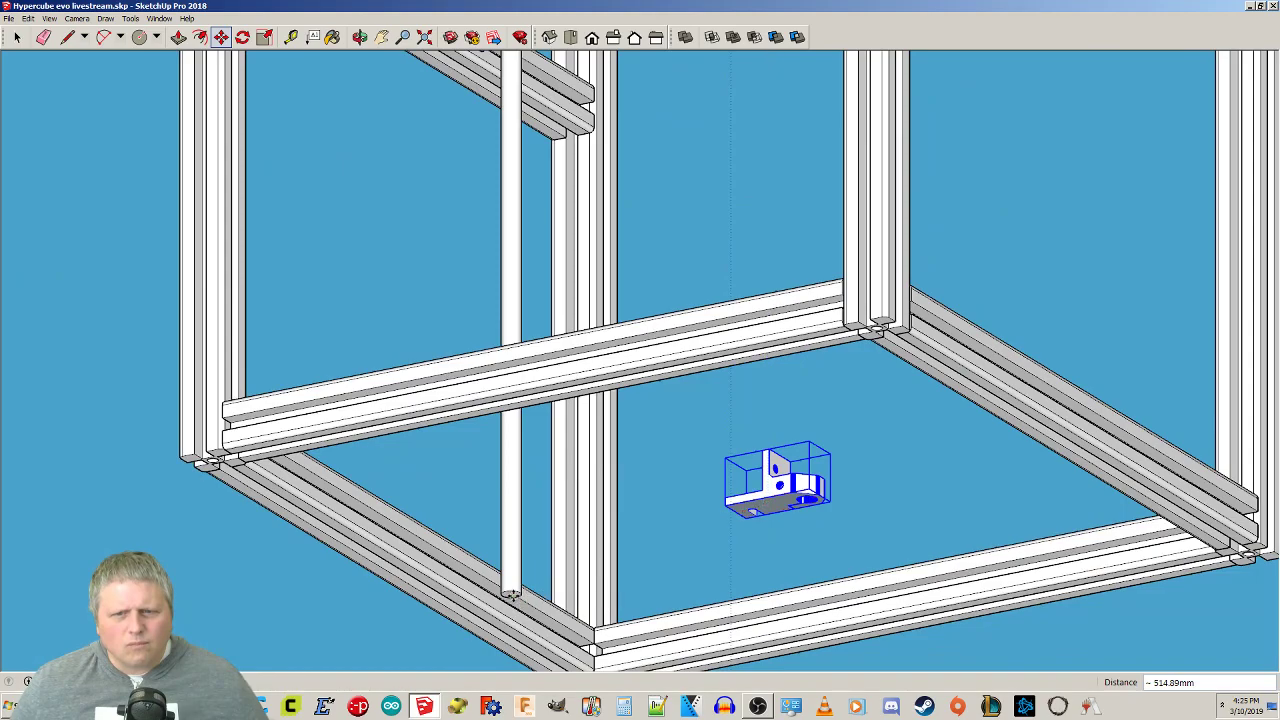
# Move the lowered bracket about 231 mm along the red axis toward the frame side where the Z rod stands.
pyautogui.moveTo(449, 548); pyautogui.dragTo(530, 450, button='middle')
pyautogui.moveTo(529, 397); pyautogui.dragTo(498, 345, button='middle')
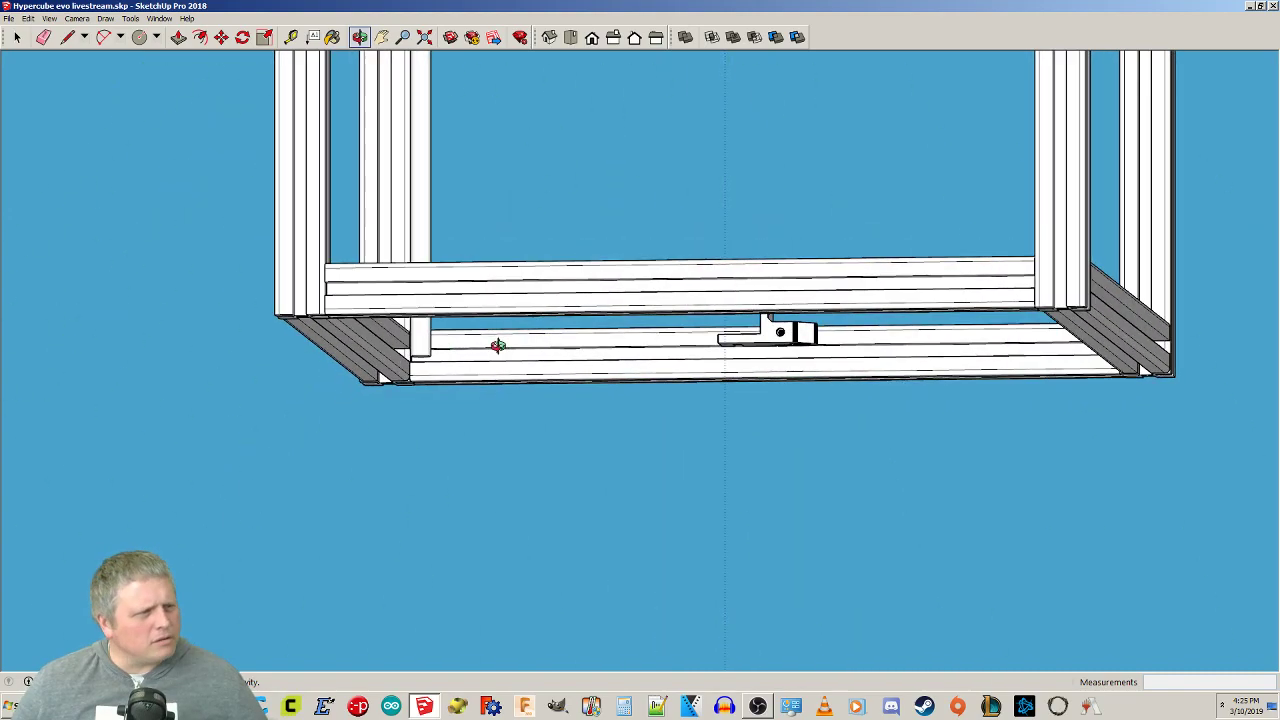
pyautogui.moveTo(549, 380); pyautogui.dragTo(530, 310, button='middle')
pyautogui.scroll(-3, 569, 540)
pyautogui.click(620, 428)
pyautogui.scroll(5, 620, 428)
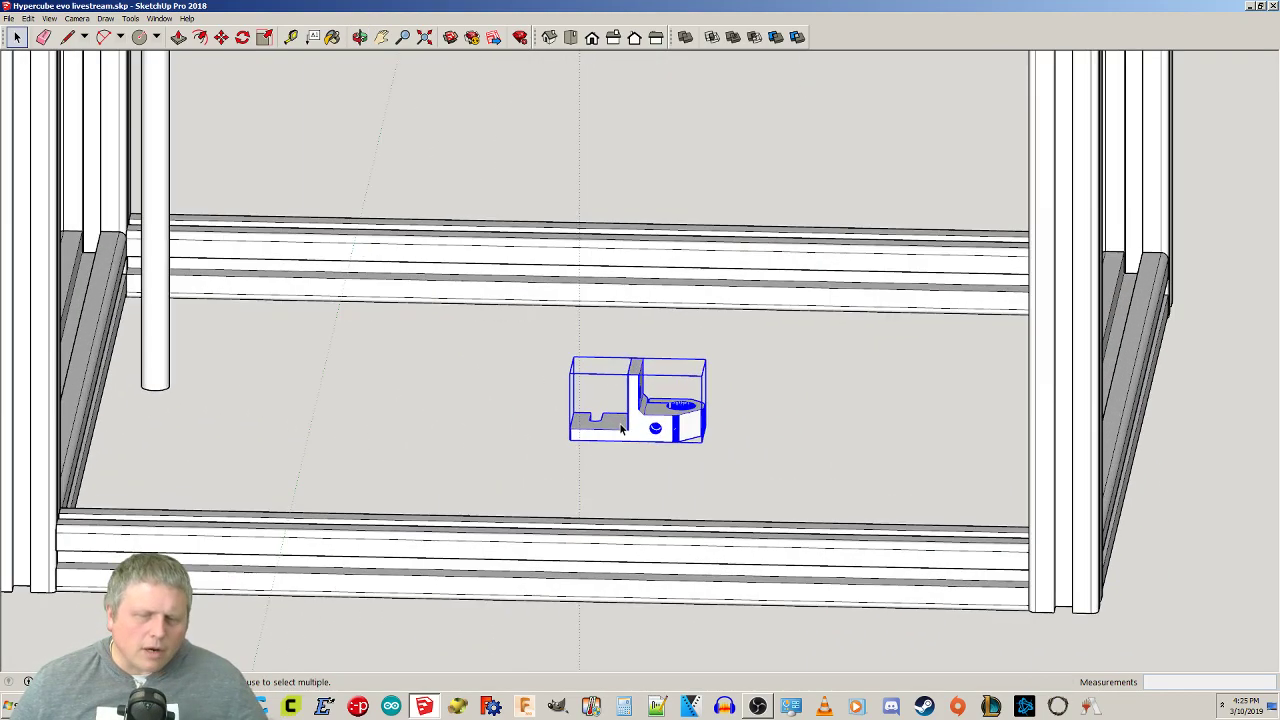
pyautogui.press('m')
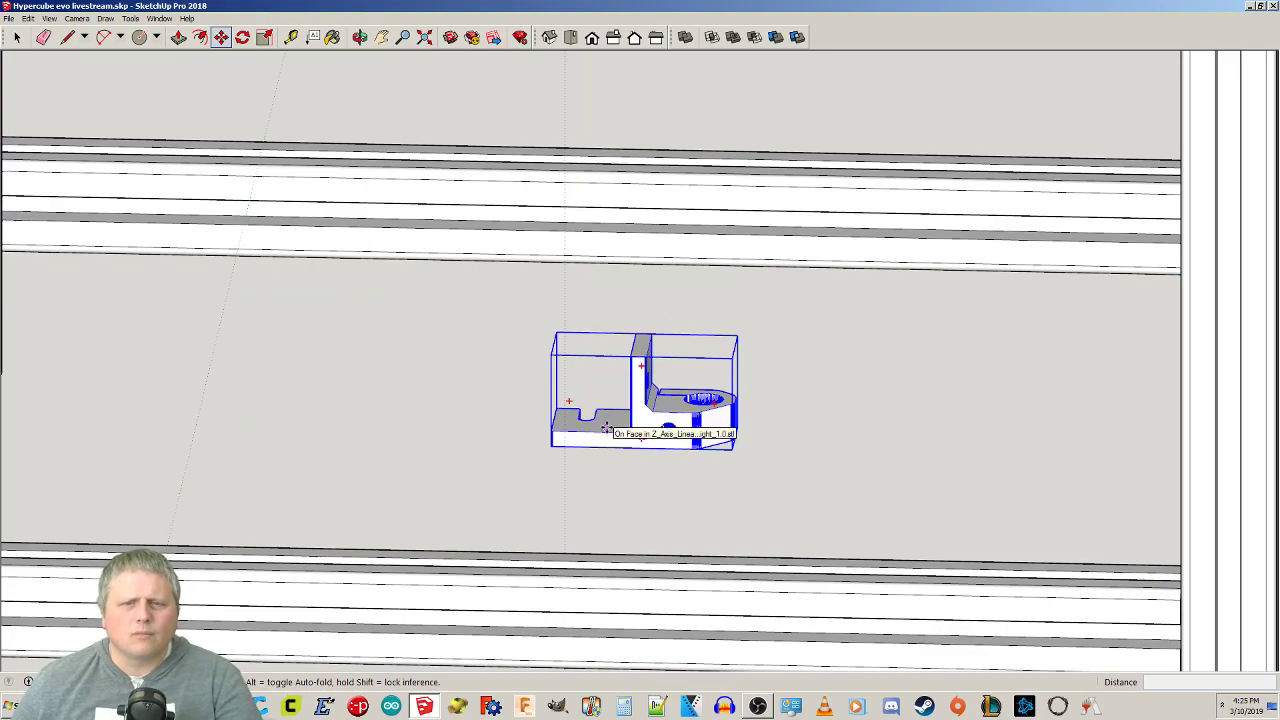
pyautogui.moveTo(607, 426); pyautogui.dragTo(768, 402, button='middle')
pyautogui.click(609, 410)
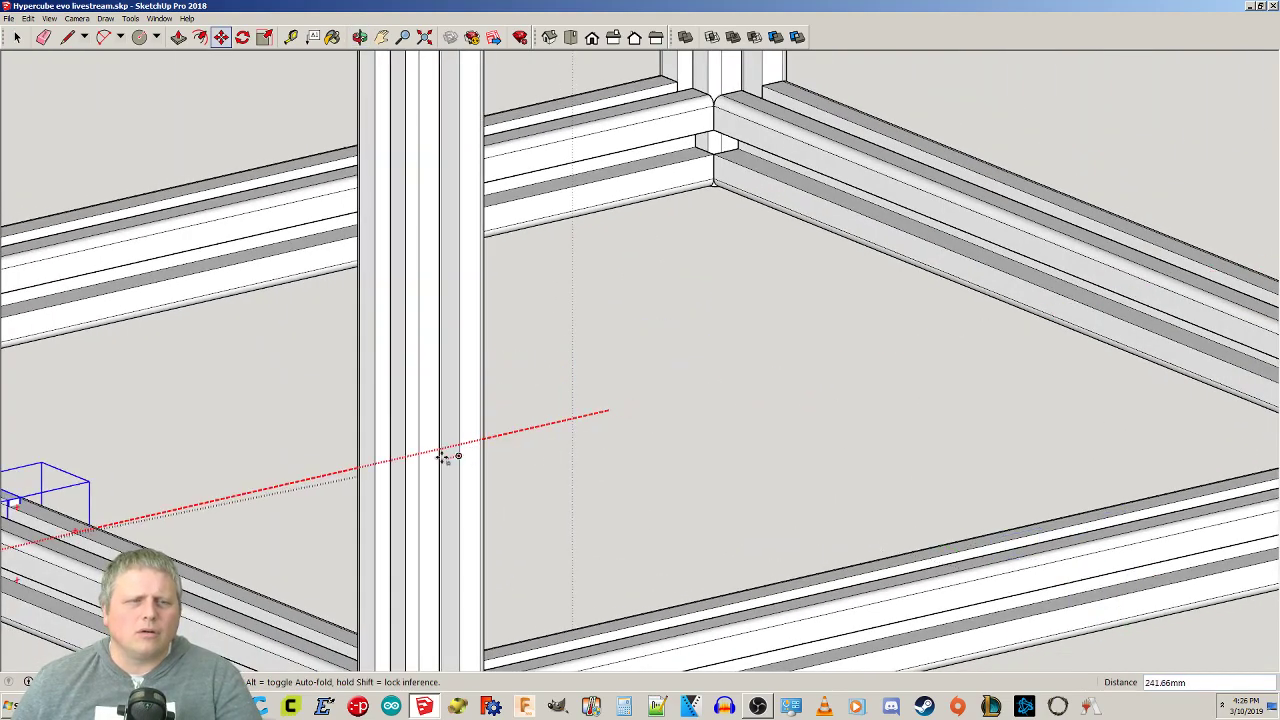
pyautogui.moveTo(257, 555); pyautogui.dragTo(180, 320, button='middle')
pyautogui.keyDown('shift'); pyautogui.moveTo(150, 300); pyautogui.dragTo(420, 460, button='middle'); pyautogui.keyUp('shift')
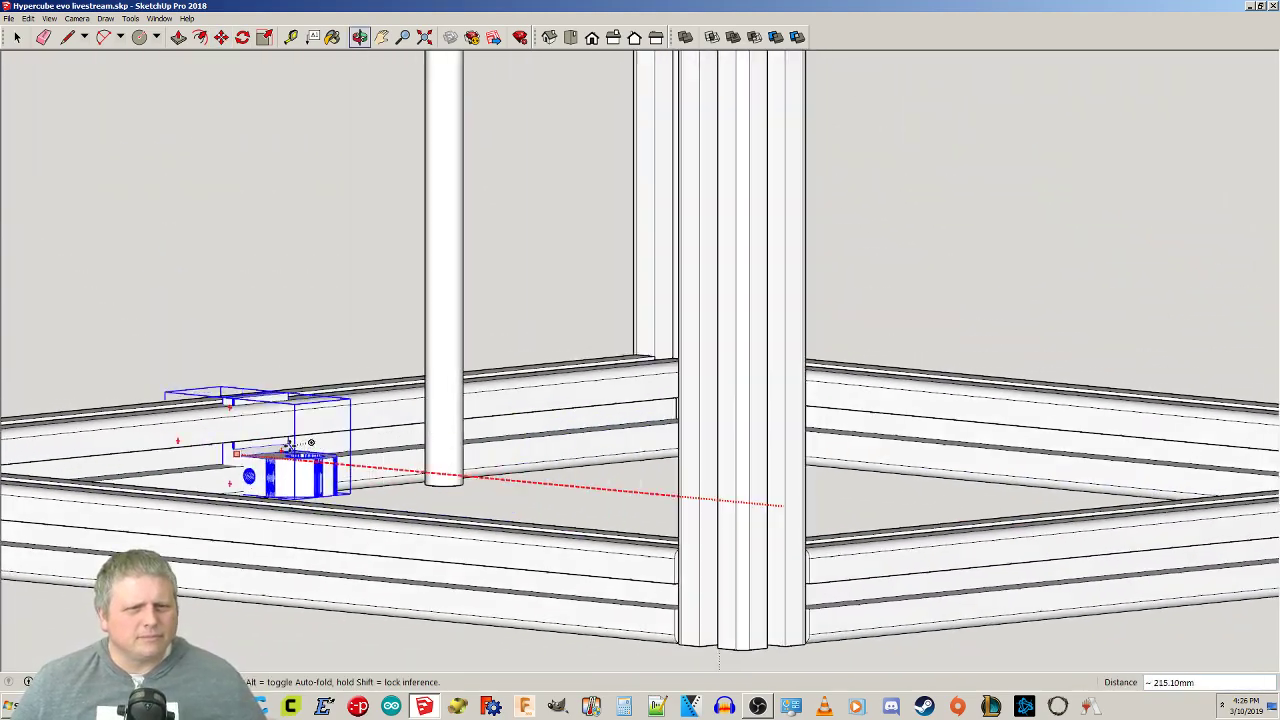
pyautogui.click(230, 435)
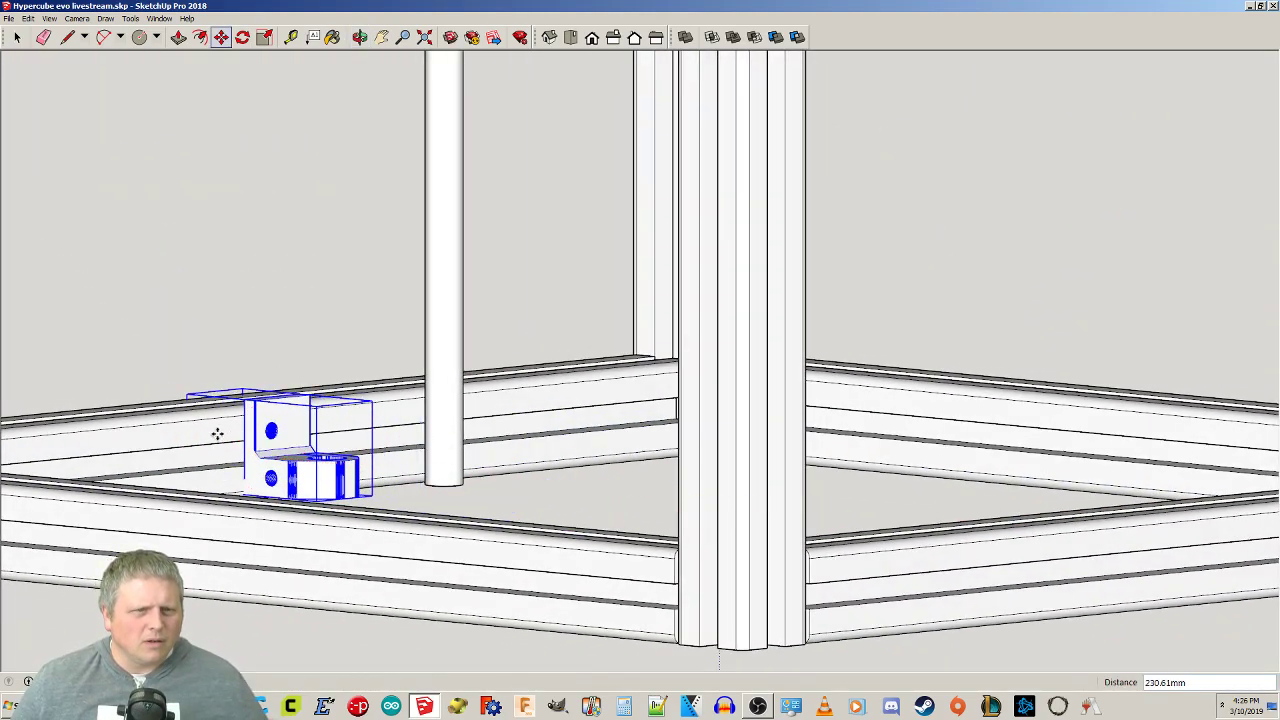
pyautogui.press('space')
# Select all the horizontal extrusions that form the bottom of the frame.
pyautogui.click(208, 628)
pyautogui.moveTo(208, 628); pyautogui.dragTo(260, 627, button='middle')
pyautogui.click(197, 546)
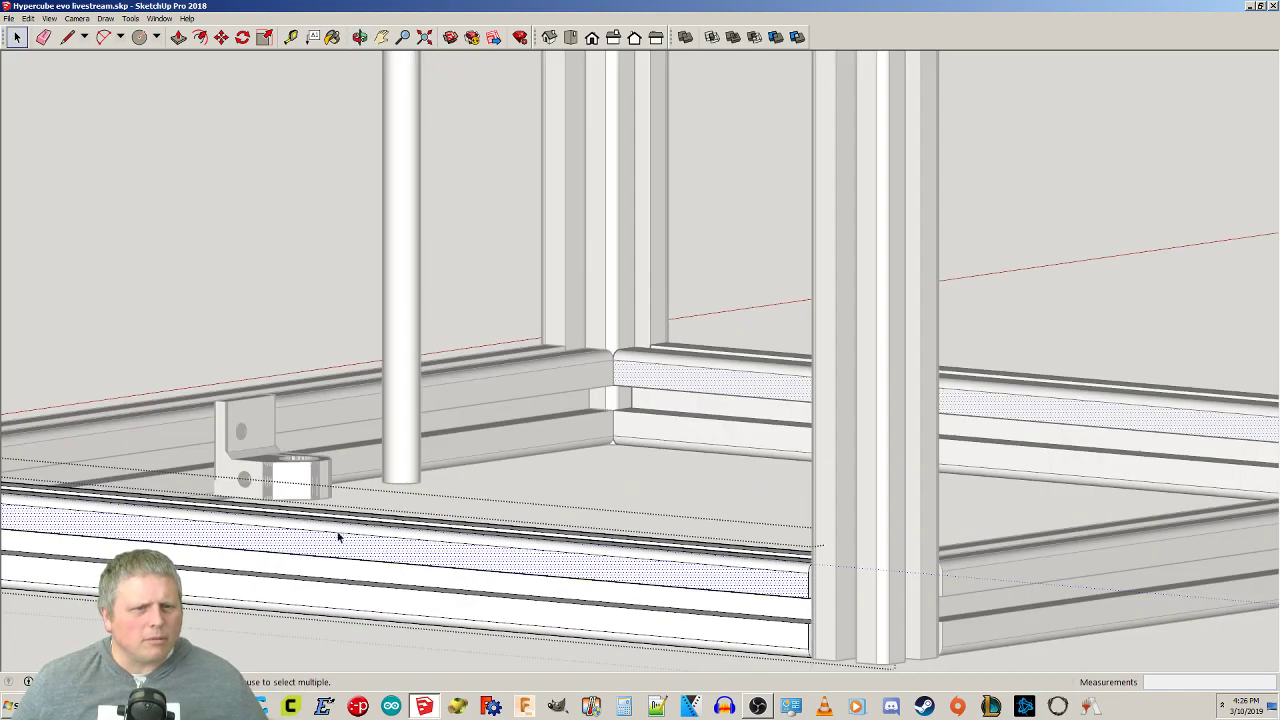
pyautogui.click(577, 490)
pyautogui.click(394, 551)
pyautogui.keyDown('shift'); pyautogui.click(354, 420); pyautogui.keyUp('shift')
pyautogui.keyDown('shift'); pyautogui.click(722, 393); pyautogui.keyUp('shift')
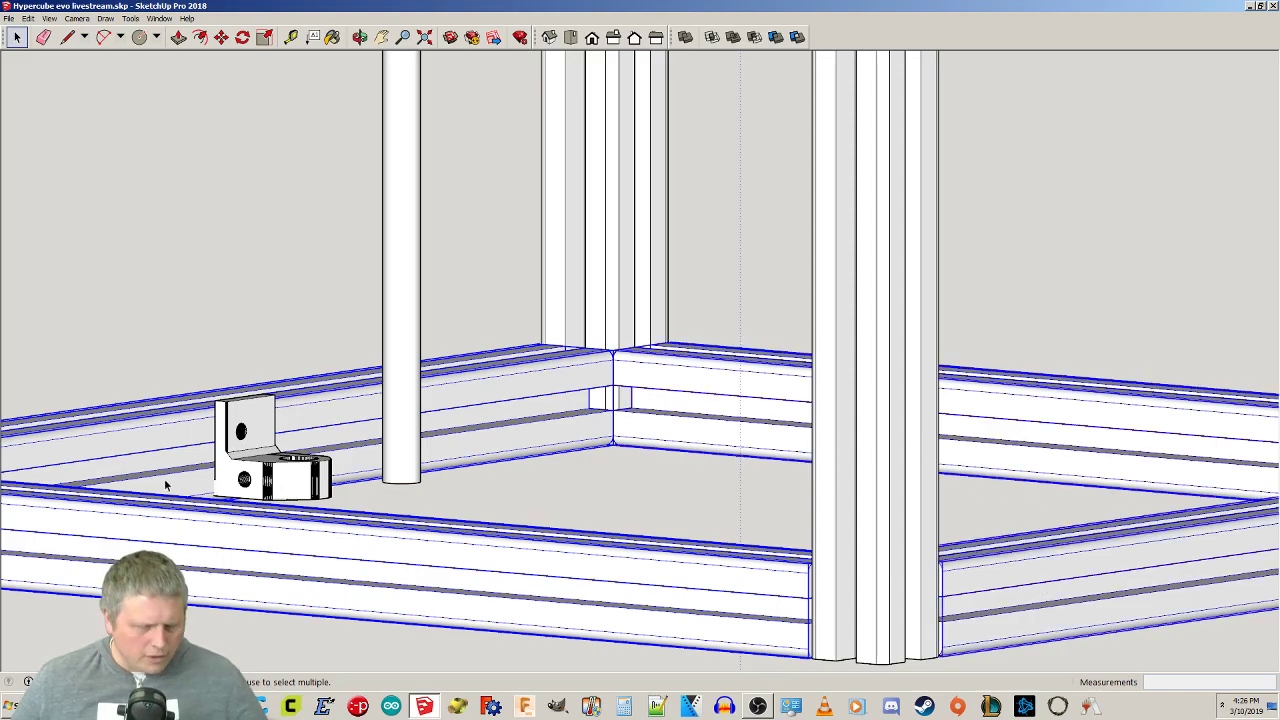
# Move the selected bottom frame extrusions straight up, clear of the lower Z rod bracket.
pyautogui.press('m')
pyautogui.moveTo(159, 494); pyautogui.dragTo(323, 417, button='middle')
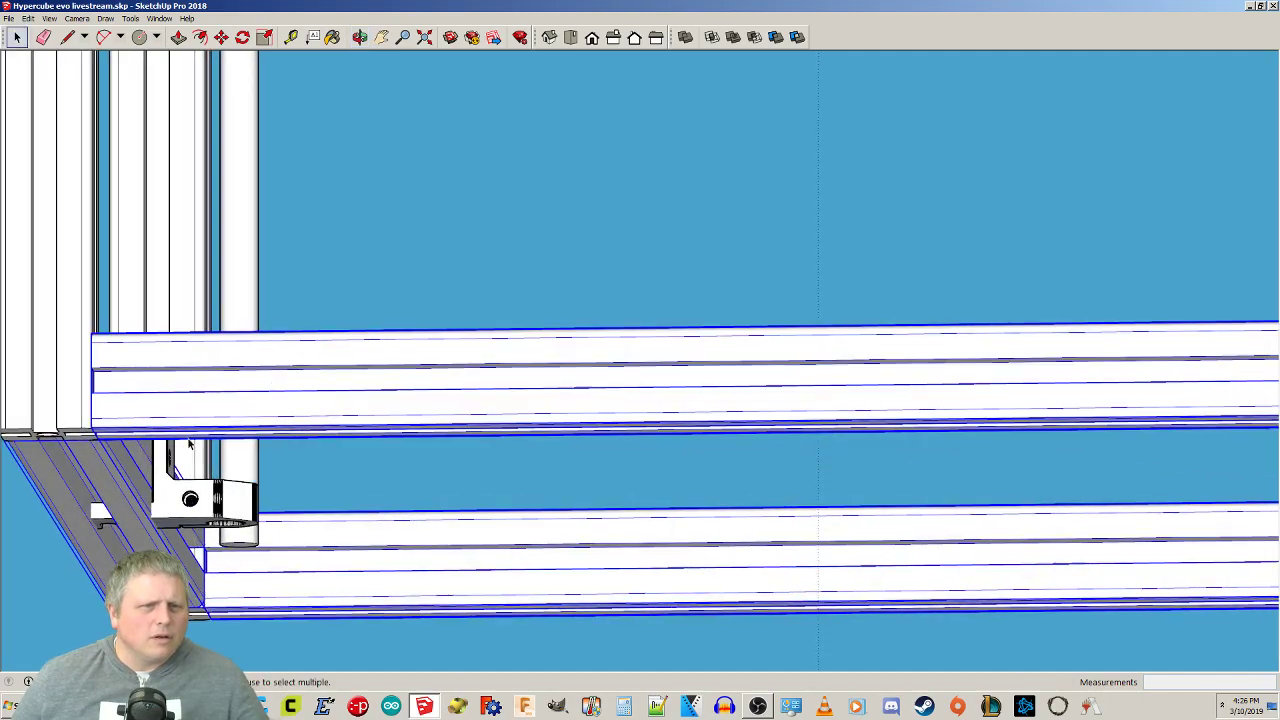
pyautogui.scroll(3, 191, 437)
pyautogui.press('m')
pyautogui.scroll(4, 191, 422)
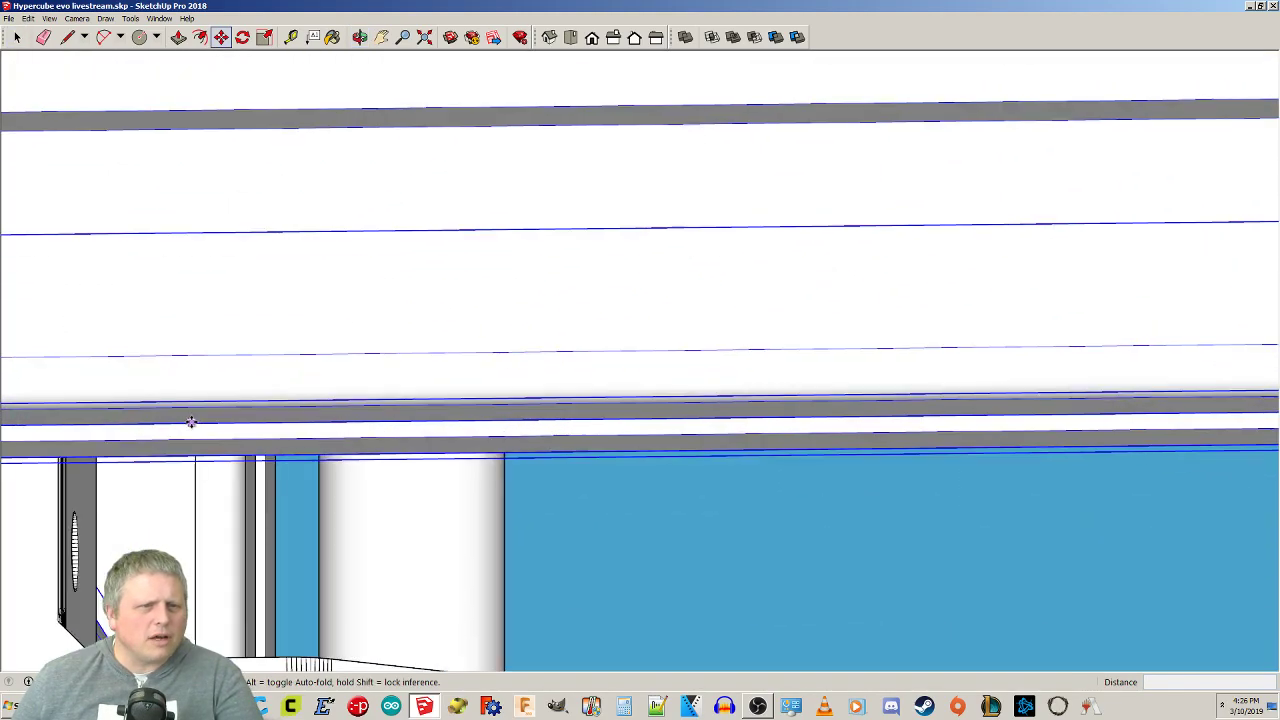
pyautogui.click(191, 422)
pyautogui.scroll(-3, 290, 545)
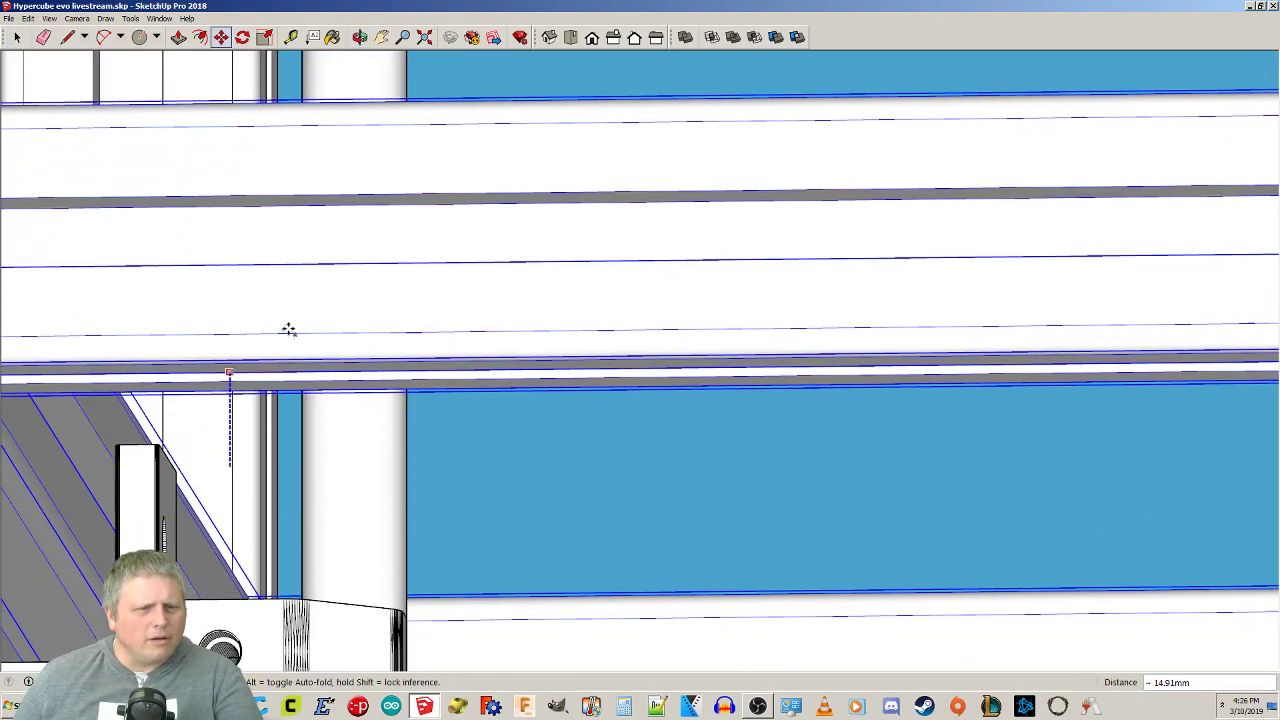
pyautogui.click(306, 196)
# Lower the bottom frame extrusions about 23.2 mm so their underside meets the upper face of the bracket's base plate.
pyautogui.moveTo(116, 515); pyautogui.dragTo(346, 291, button='middle')
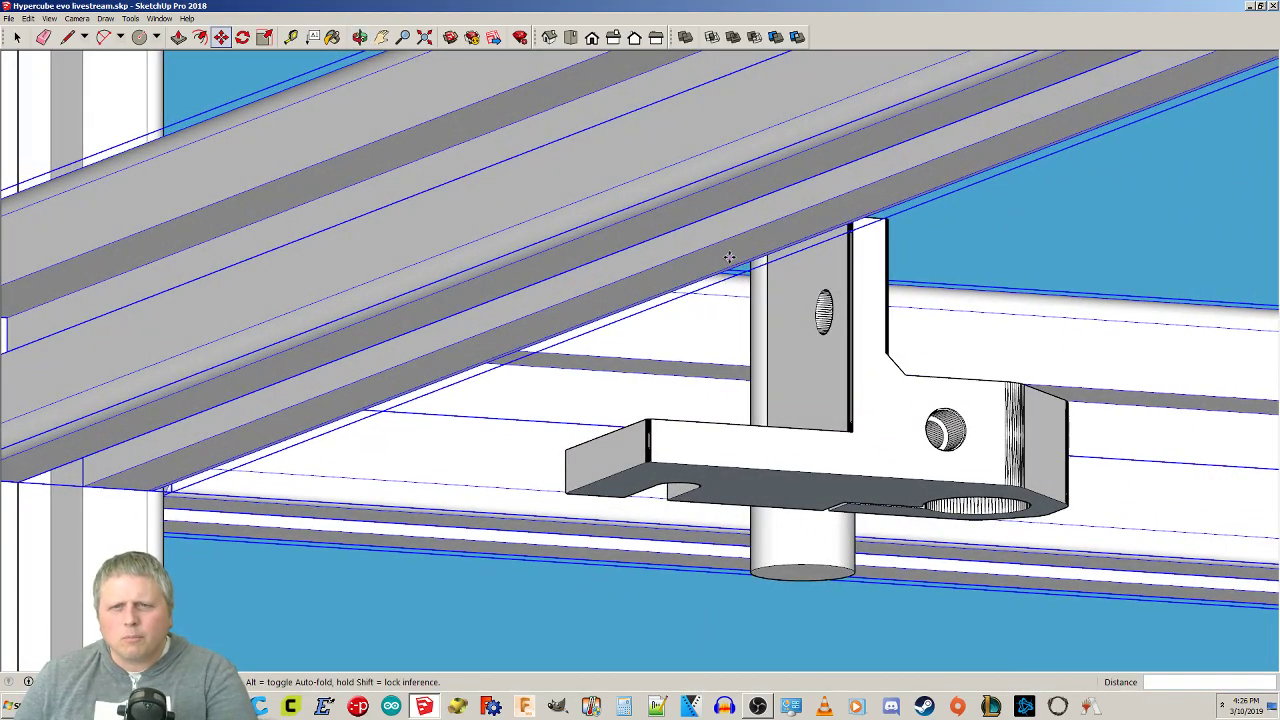
pyautogui.click(729, 258)
pyautogui.scroll(5, 708, 334)
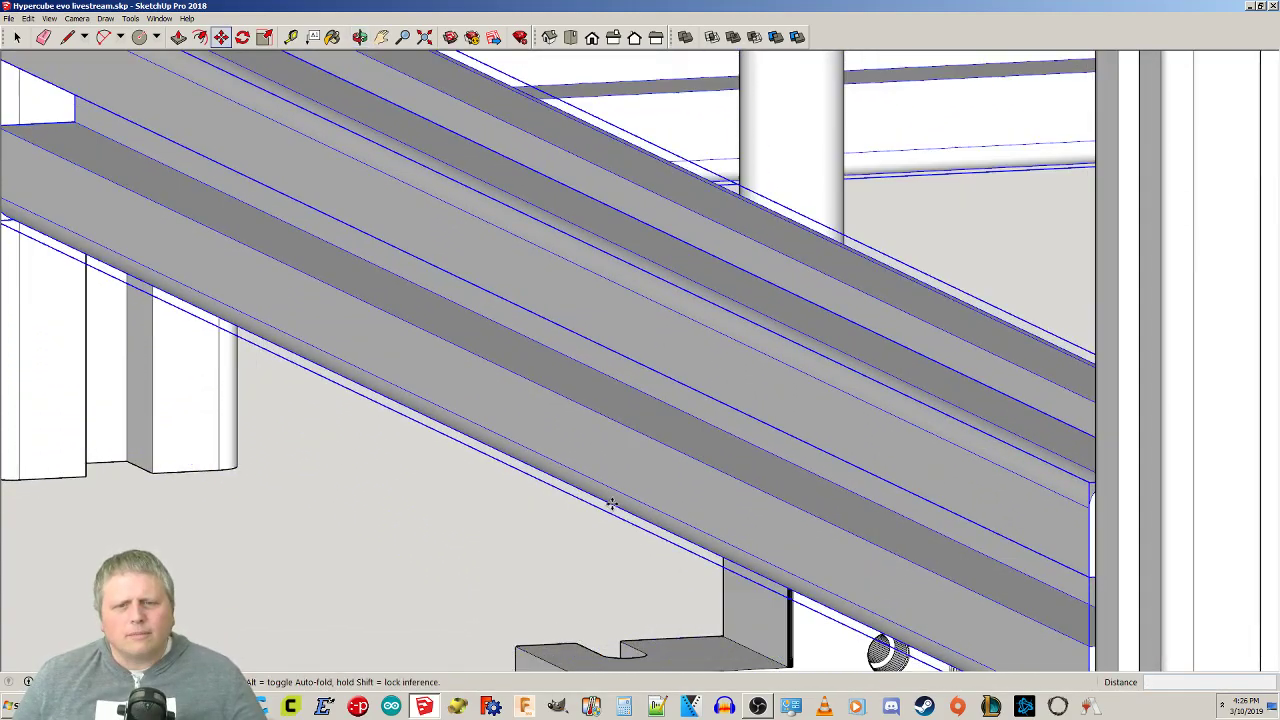
pyautogui.moveTo(612, 504); pyautogui.dragTo(732, 303, button='middle')
pyautogui.moveTo(714, 229); pyautogui.dragTo(606, 377, button='middle')
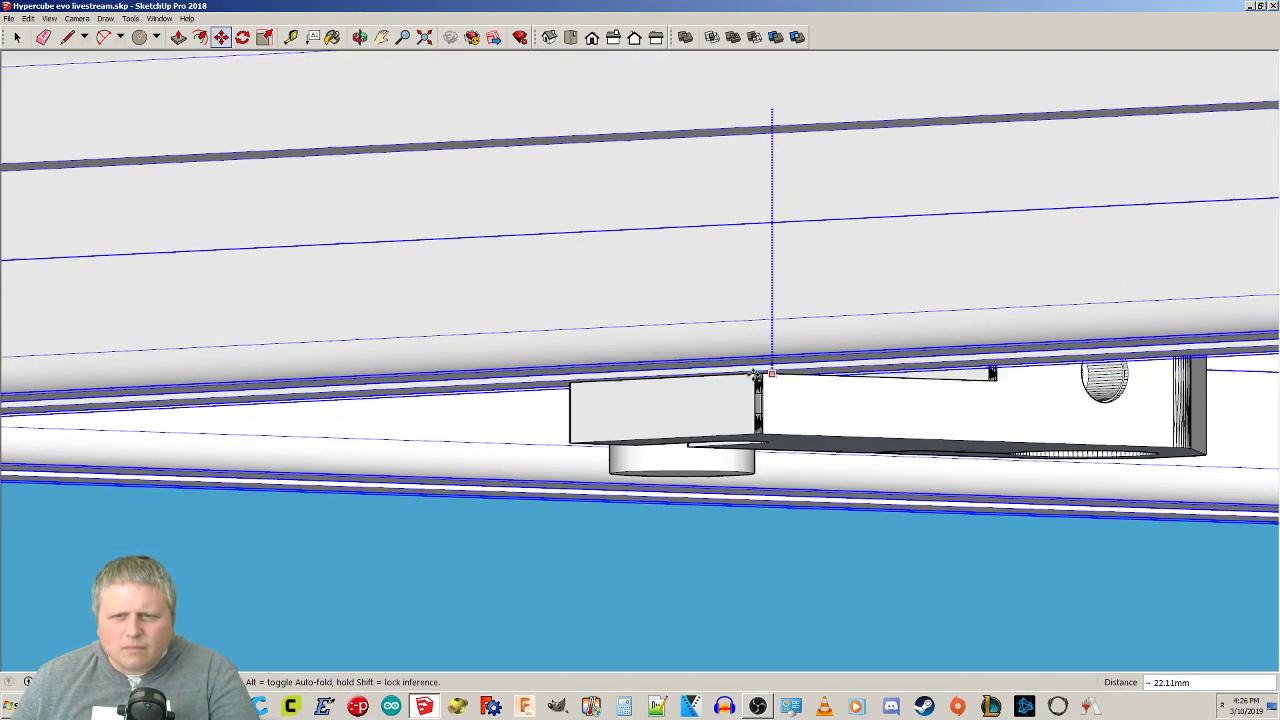
pyautogui.scroll(5, 754, 375)
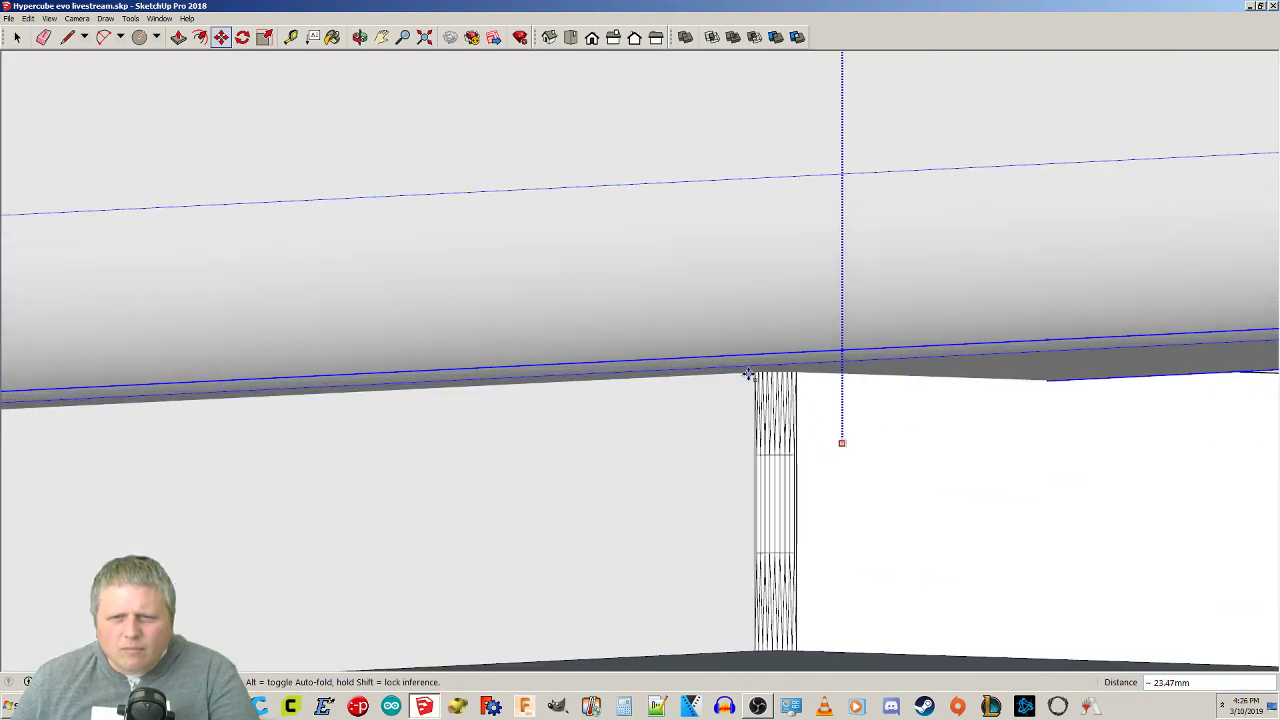
pyautogui.click(754, 362)
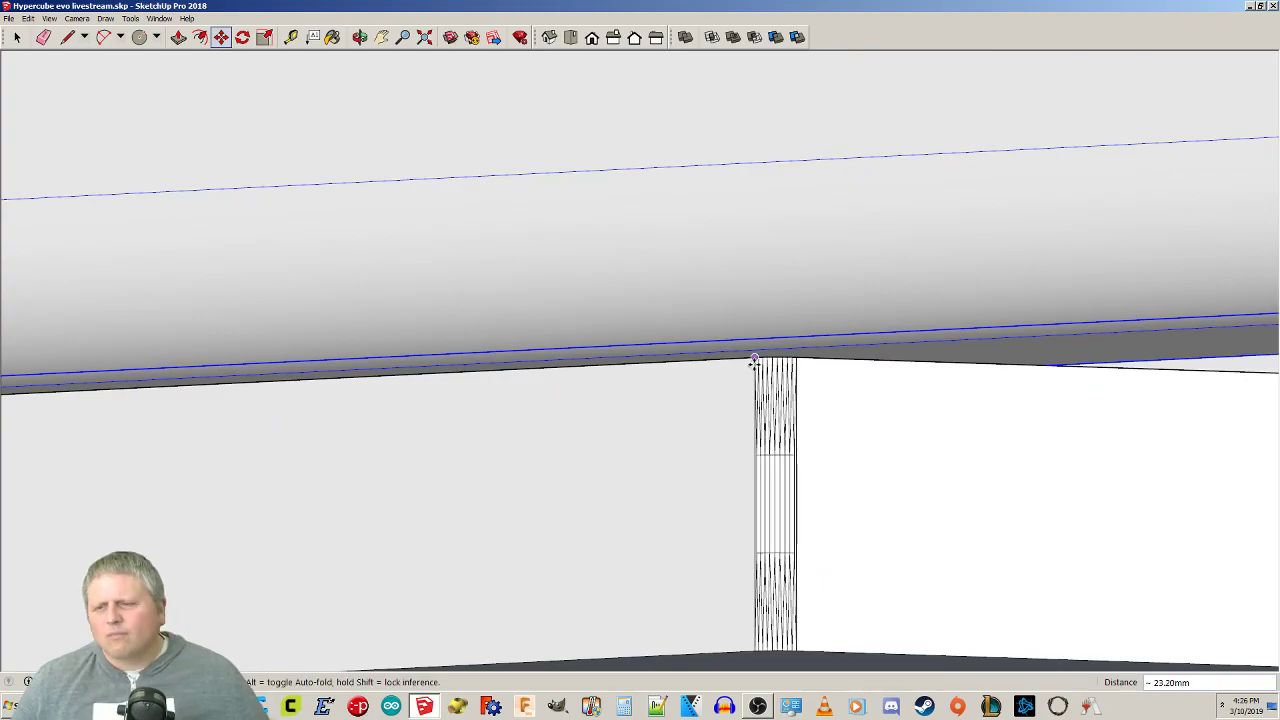
# Move the lower Z rod bracket about 55 mm along the green axis so its hole lines up with the Z rod.
pyautogui.scroll(-5, 700, 434)
pyautogui.scroll(-6, 684, 492)
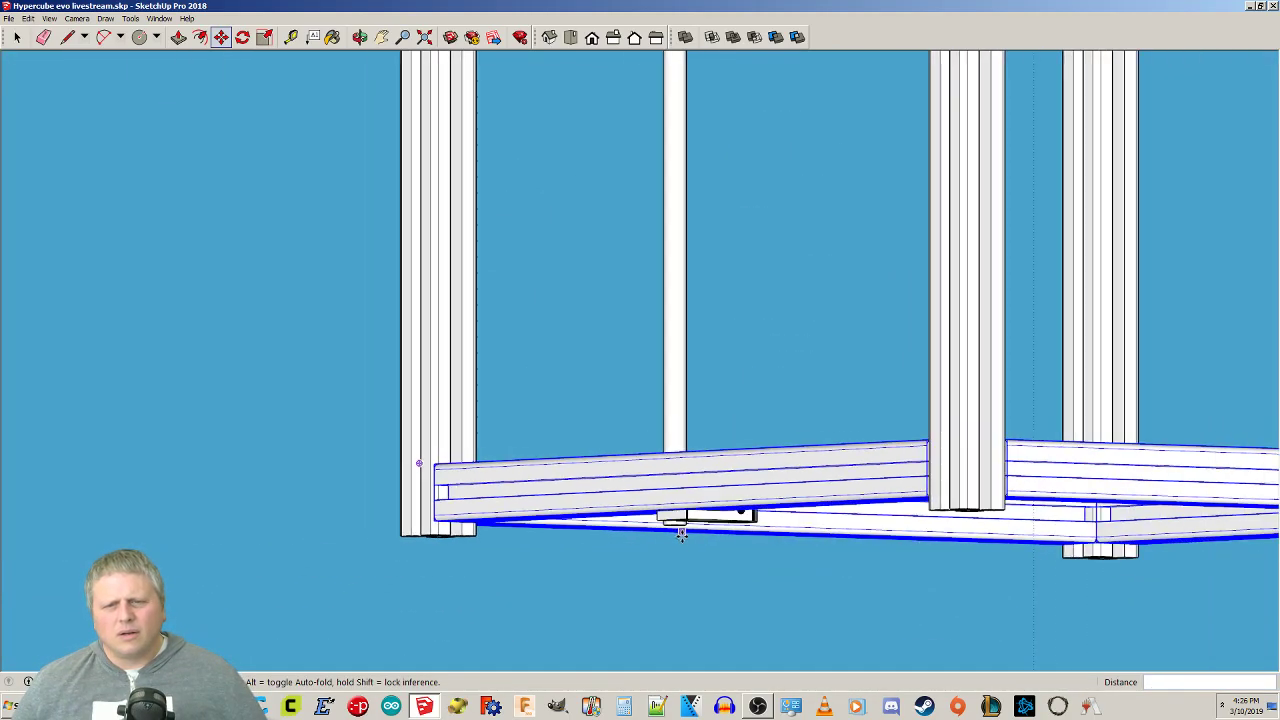
pyautogui.moveTo(706, 580); pyautogui.dragTo(706, 422, button='middle')
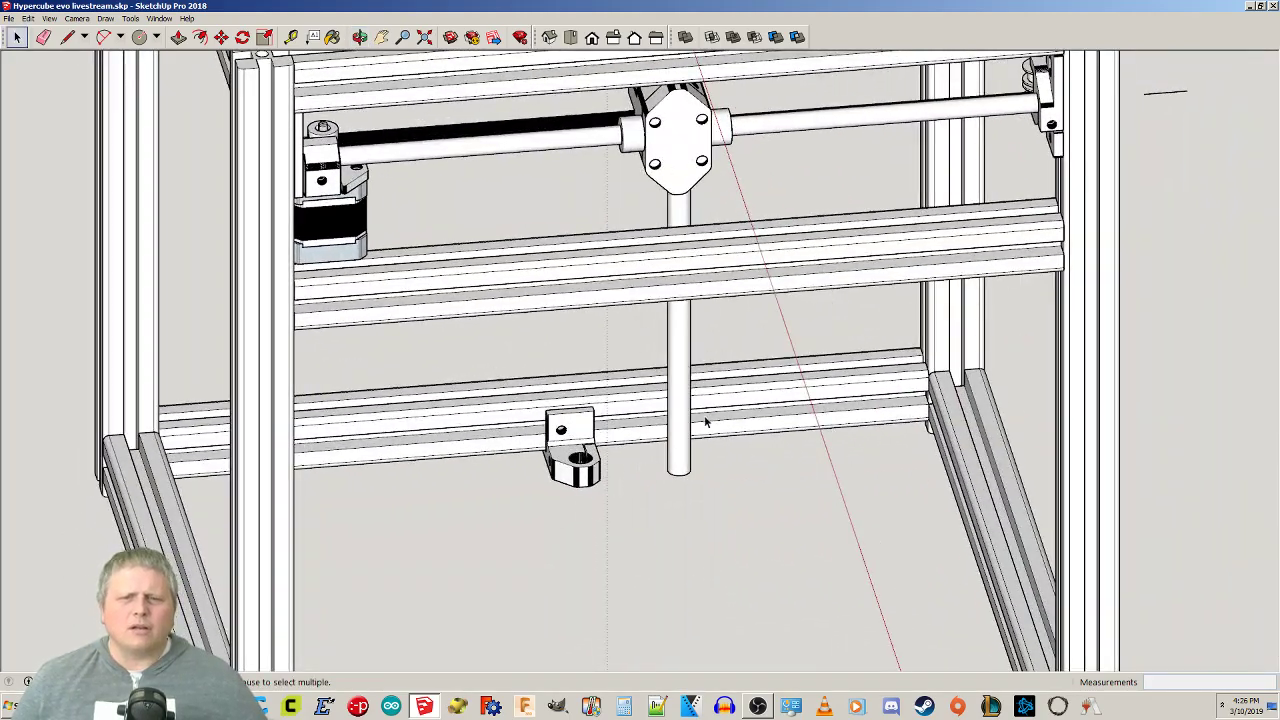
pyautogui.click(570, 36)
pyautogui.scroll(-6, 550, 474)
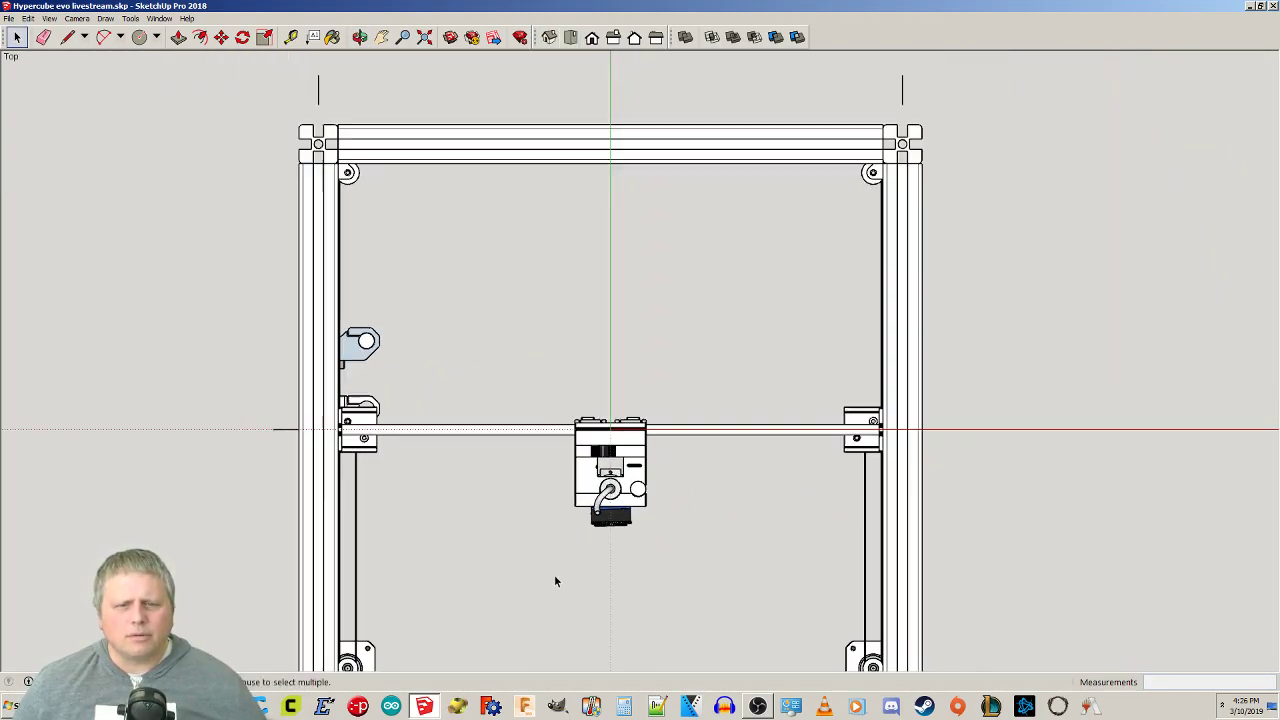
pyautogui.scroll(3, 425, 271)
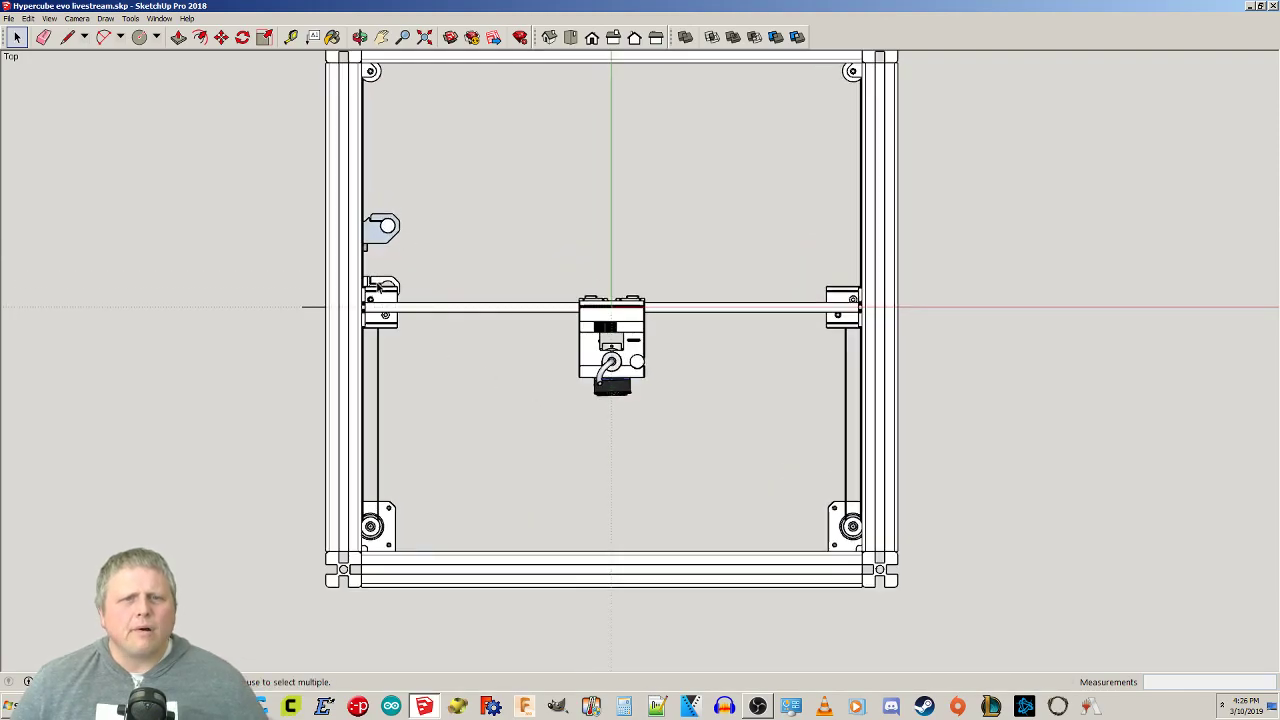
pyautogui.click(390, 283)
pyautogui.scroll(3, 390, 283)
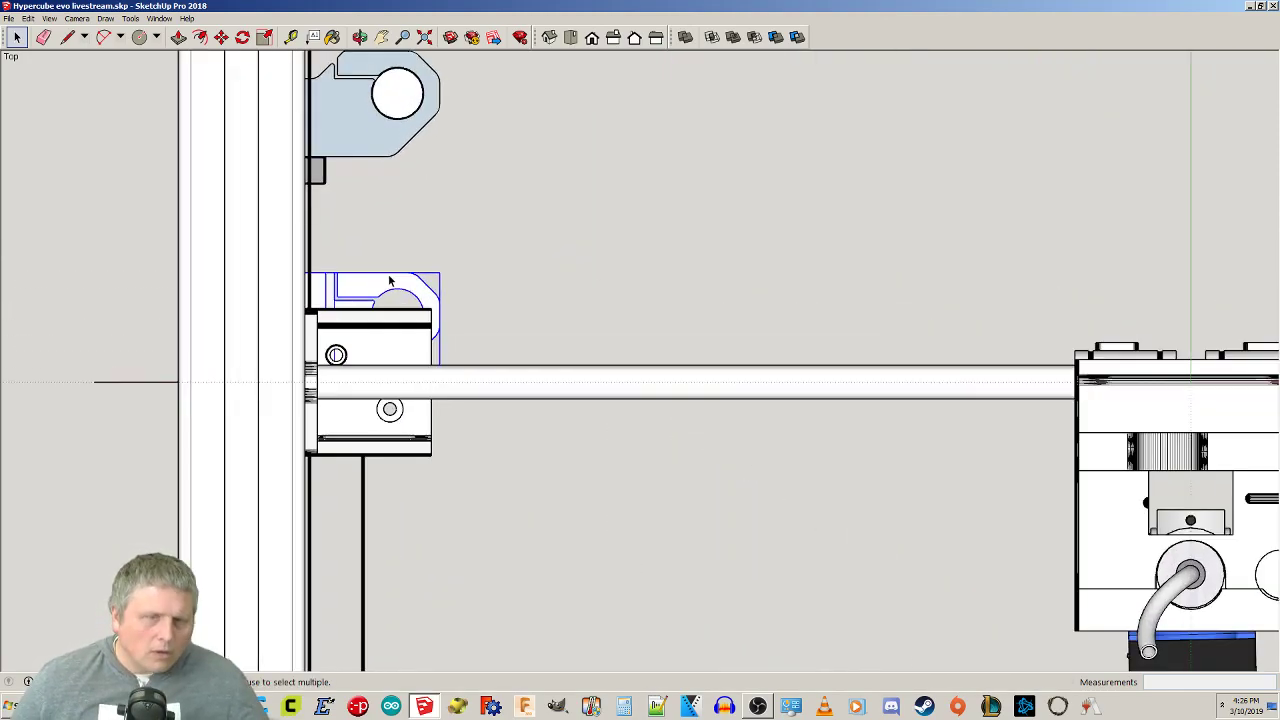
pyautogui.press('m')
pyautogui.click(388, 271)
pyautogui.moveTo(449, 80); pyautogui.dragTo(521, 72, button='middle')
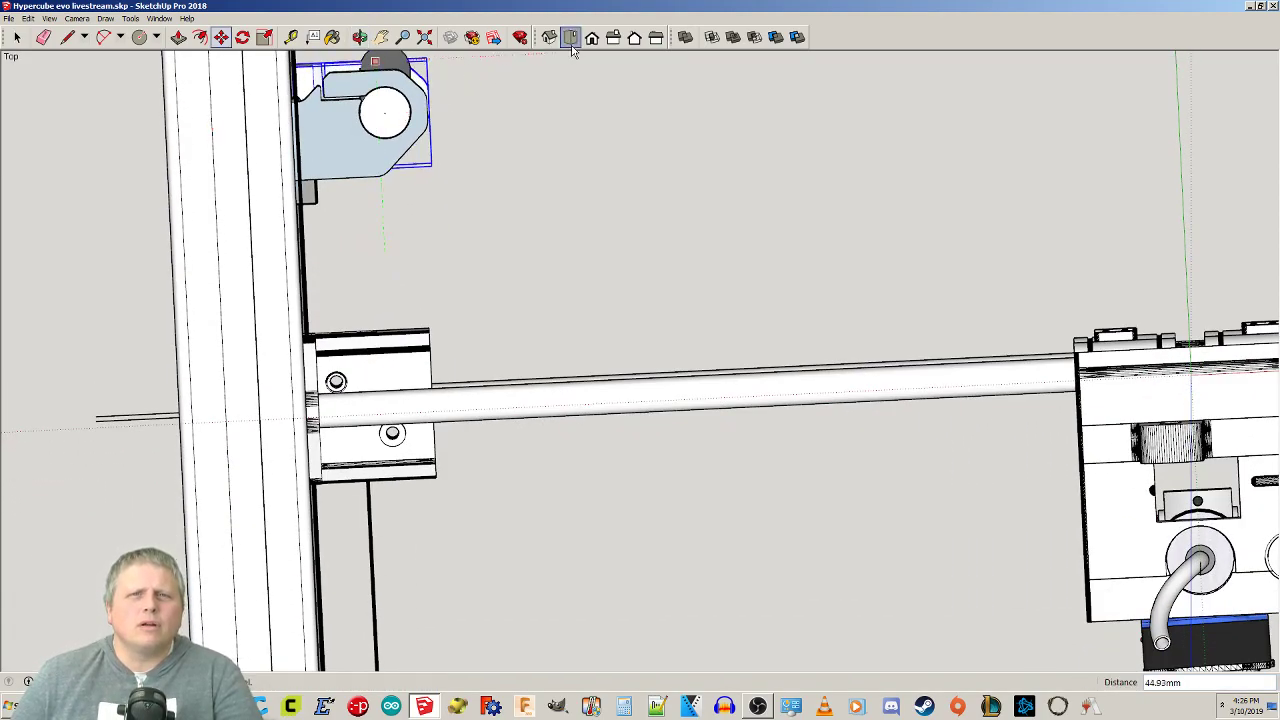
pyautogui.click(570, 37)
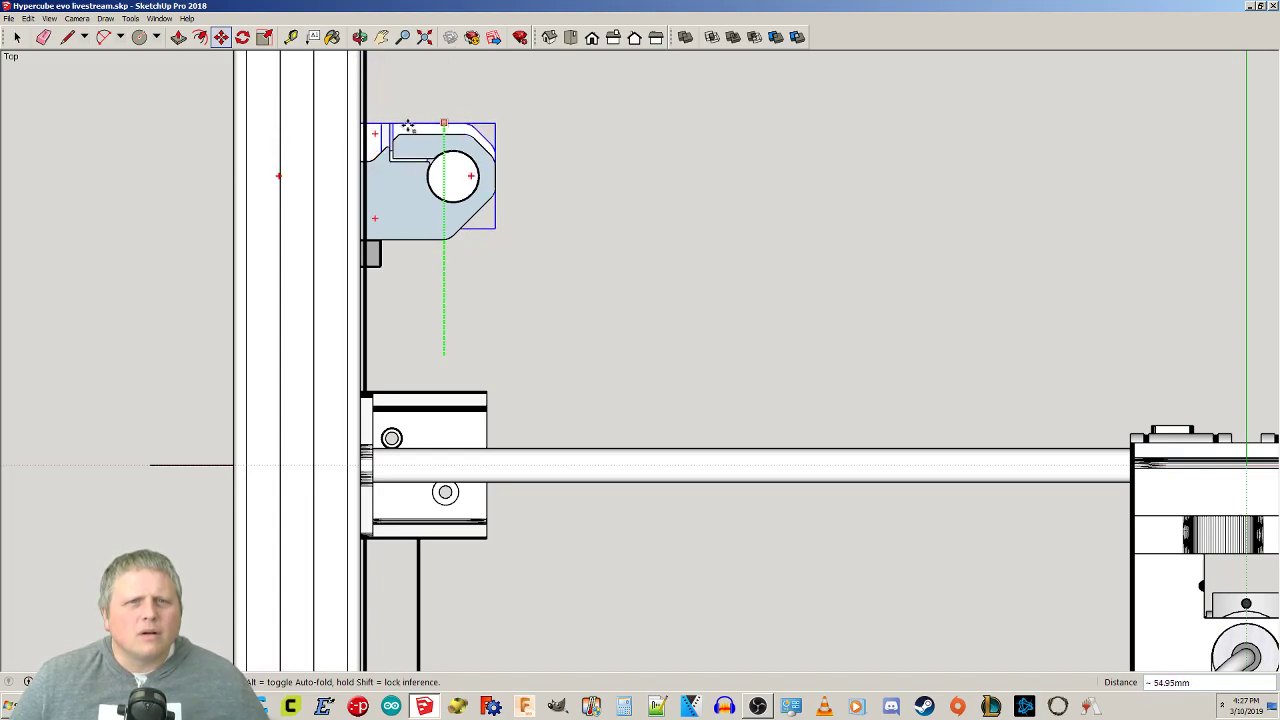
pyautogui.click(460, 134)
pyautogui.press('o')
pyautogui.moveTo(581, 322)
pyautogui.mouseDown(button='middle')
pyautogui.moveTo(592, 314)
pyautogui.moveTo(590, 330)
pyautogui.mouseUp(button='middle')
pyautogui.click(581, 337)
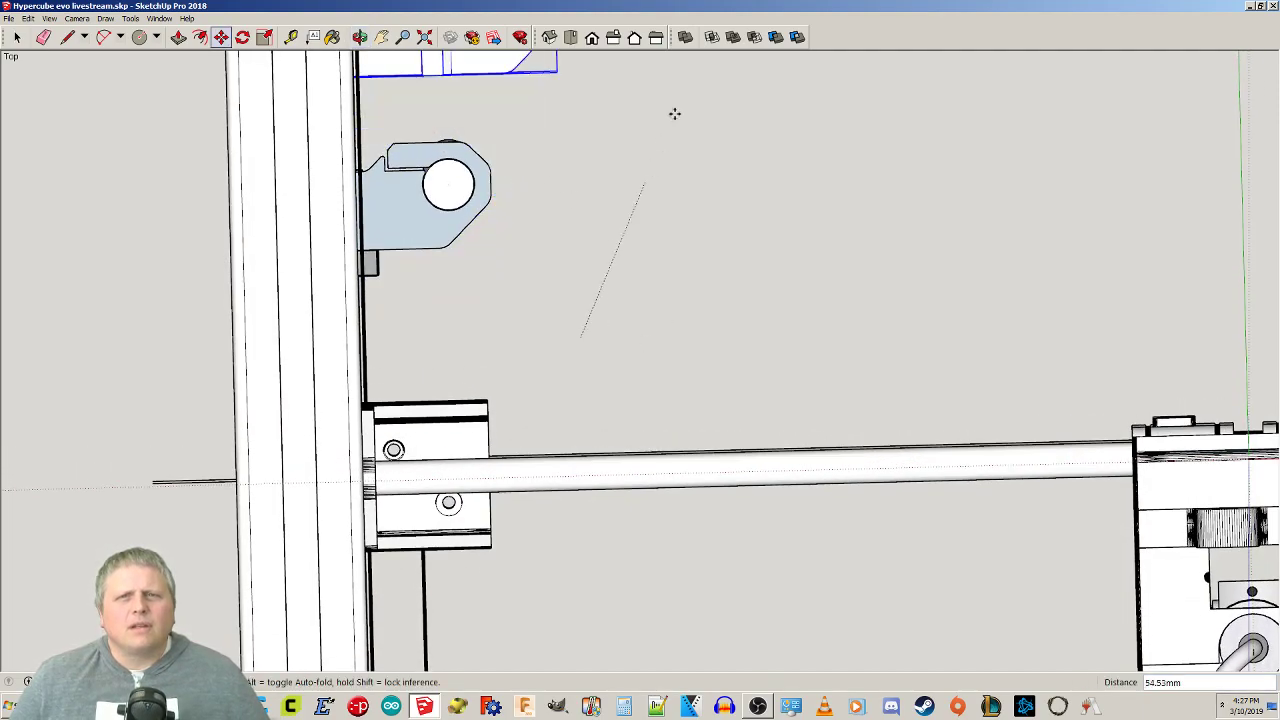
pyautogui.press('Escape')
pyautogui.hotkey('ctrl', 'z')
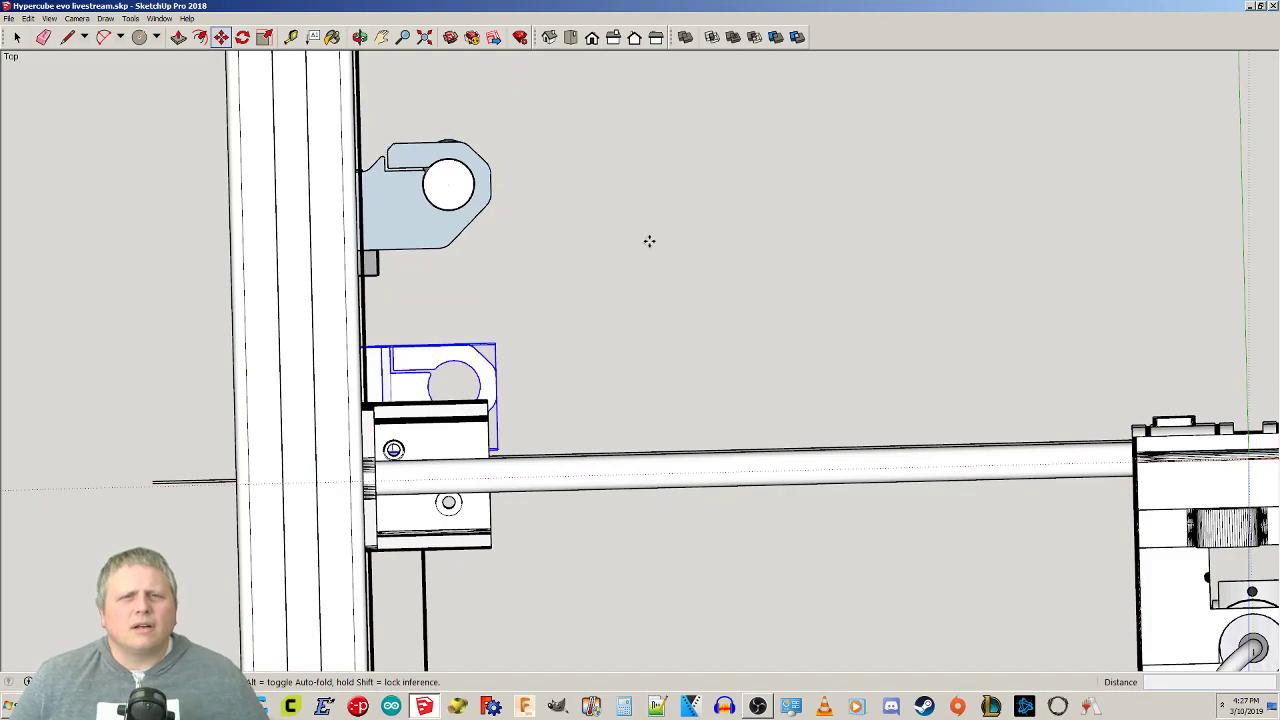
pyautogui.hotkey('ctrl', 'y')
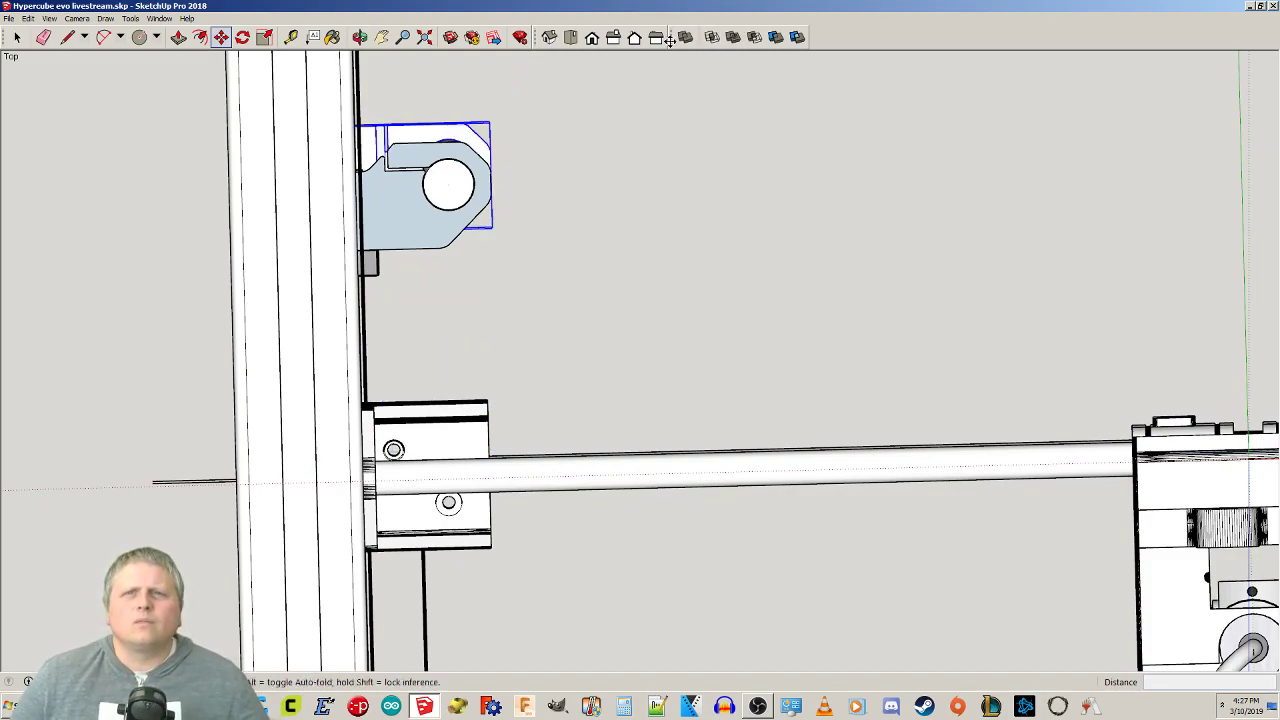
# Inspect the fit of the lower bracket against the Z rod and the bottom extrusions from several sides.
pyautogui.press('space')
pyautogui.click(638, 229)
pyautogui.moveTo(808, 263); pyautogui.dragTo(690, 75, button='middle')
pyautogui.keyDown('shift'); pyautogui.moveTo(743, 494); pyautogui.dragTo(695, 120, button='middle'); pyautogui.keyUp('shift')
pyautogui.moveTo(731, 374); pyautogui.dragTo(748, 235, button='middle')
pyautogui.keyDown('shift'); pyautogui.moveTo(756, 445); pyautogui.dragTo(737, 60, button='middle'); pyautogui.keyUp('shift')
pyautogui.scroll(-3, 731, 494)
pyautogui.keyDown('shift'); pyautogui.moveTo(728, 522); pyautogui.dragTo(606, 329, button='middle'); pyautogui.keyUp('shift')
pyautogui.moveTo(607, 460); pyautogui.dragTo(597, 269, button='middle')
pyautogui.keyDown('shift'); pyautogui.moveTo(592, 405); pyautogui.dragTo(578, 490, button='middle'); pyautogui.keyUp('shift')
pyautogui.scroll(5, 471, 131)
pyautogui.scroll(-4, 480, 156)
pyautogui.keyDown('shift'); pyautogui.moveTo(578, 490); pyautogui.dragTo(614, 115, button='middle'); pyautogui.keyUp('shift')
pyautogui.moveTo(627, 326); pyautogui.dragTo(462, 546, button='middle')
pyautogui.scroll(-3, 791, 460)
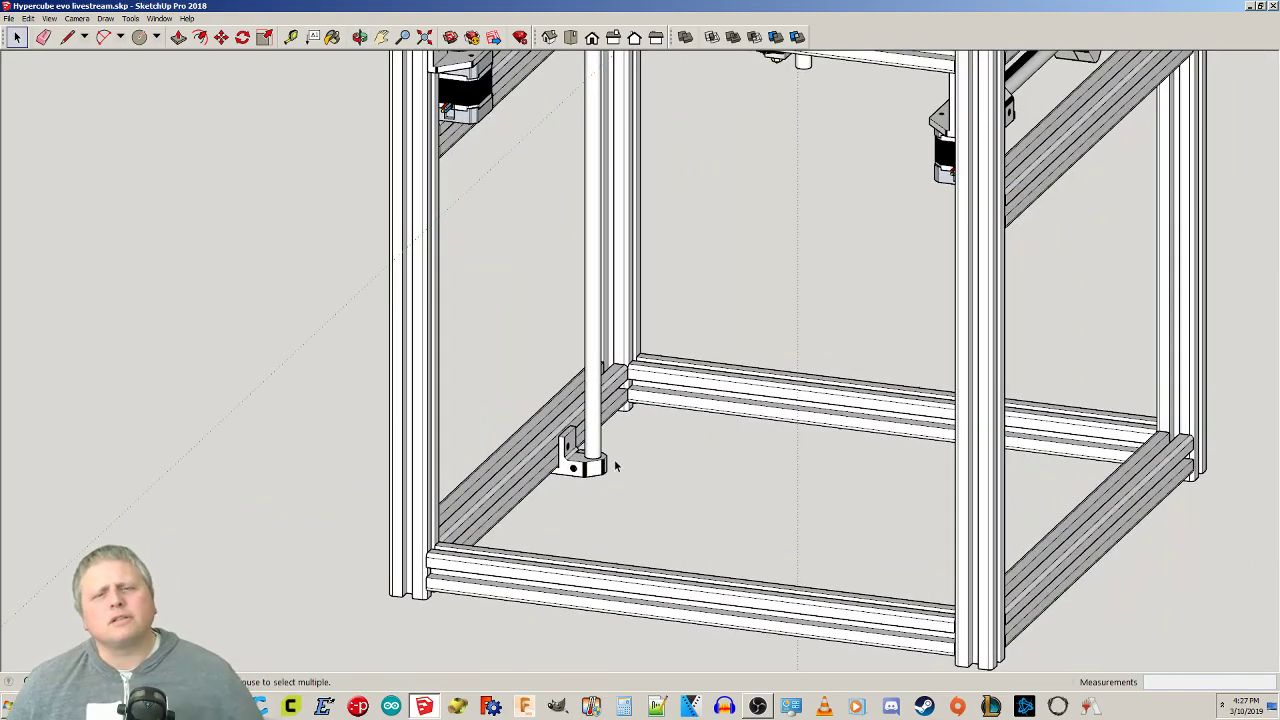
pyautogui.scroll(-2, 630, 466)
pyautogui.keyDown('shift'); pyautogui.moveTo(694, 429); pyautogui.dragTo(615, 546, button='middle'); pyautogui.keyUp('shift')
pyautogui.scroll(-1, 631, 533)
pyautogui.scroll(-1, 630, 537)
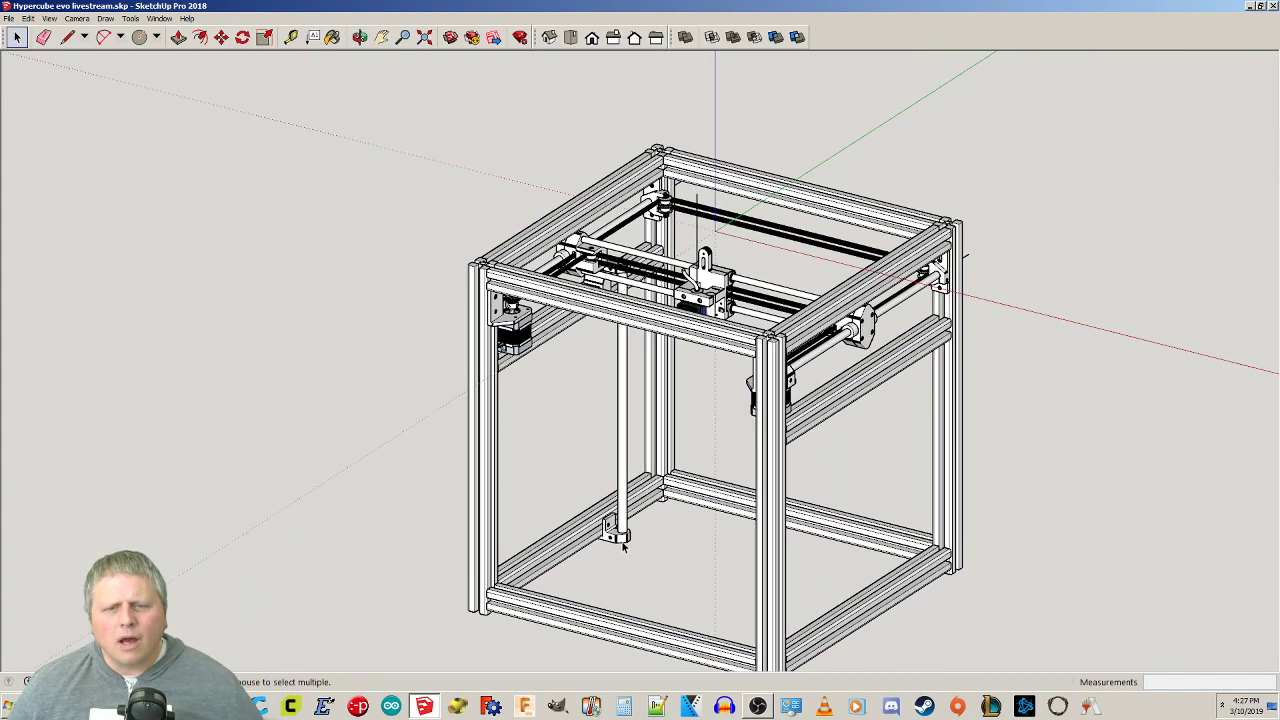
# Combine the lower bracket, the Z rod and the upper bracket into one object.
pyautogui.click(627, 542)
pyautogui.keyDown('shift'); pyautogui.click(624, 498); pyautogui.keyUp('shift')
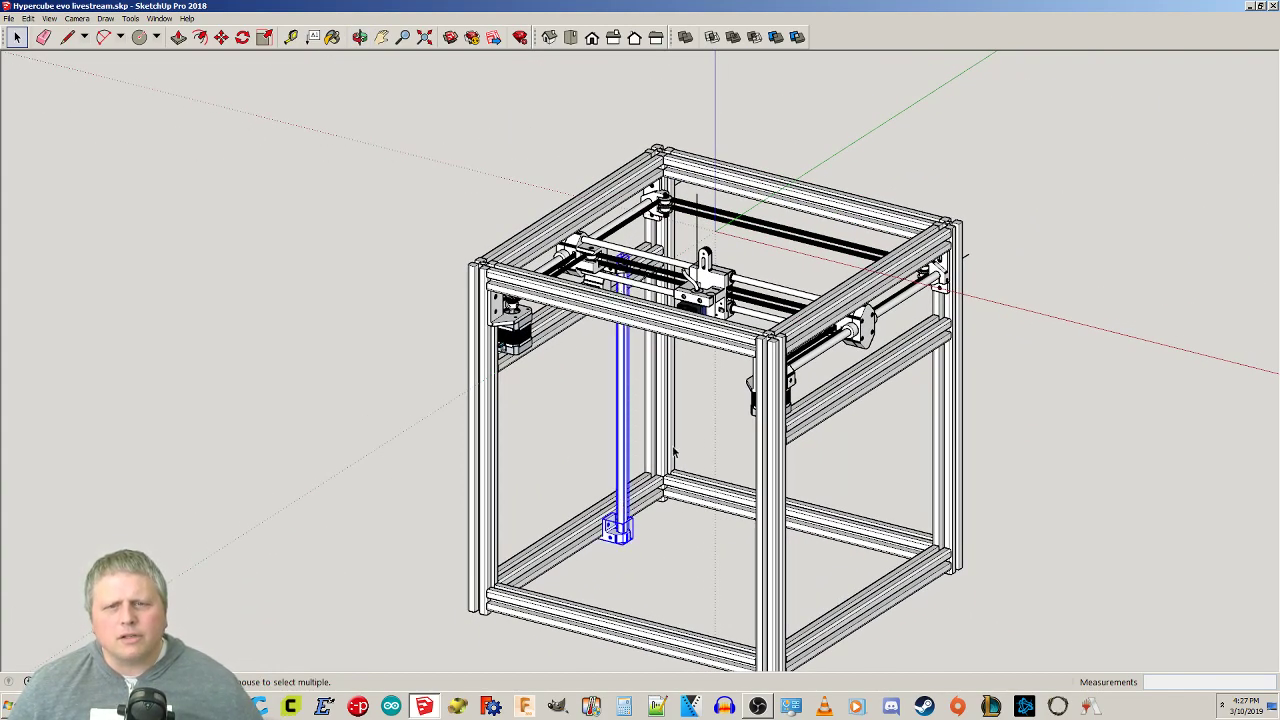
pyautogui.moveTo(620, 373); pyautogui.dragTo(643, 212, button='middle')
pyautogui.keyDown('shift'); pyautogui.click(598, 328); pyautogui.keyUp('shift')
pyautogui.rightClick(600, 330)
pyautogui.click(638, 425)
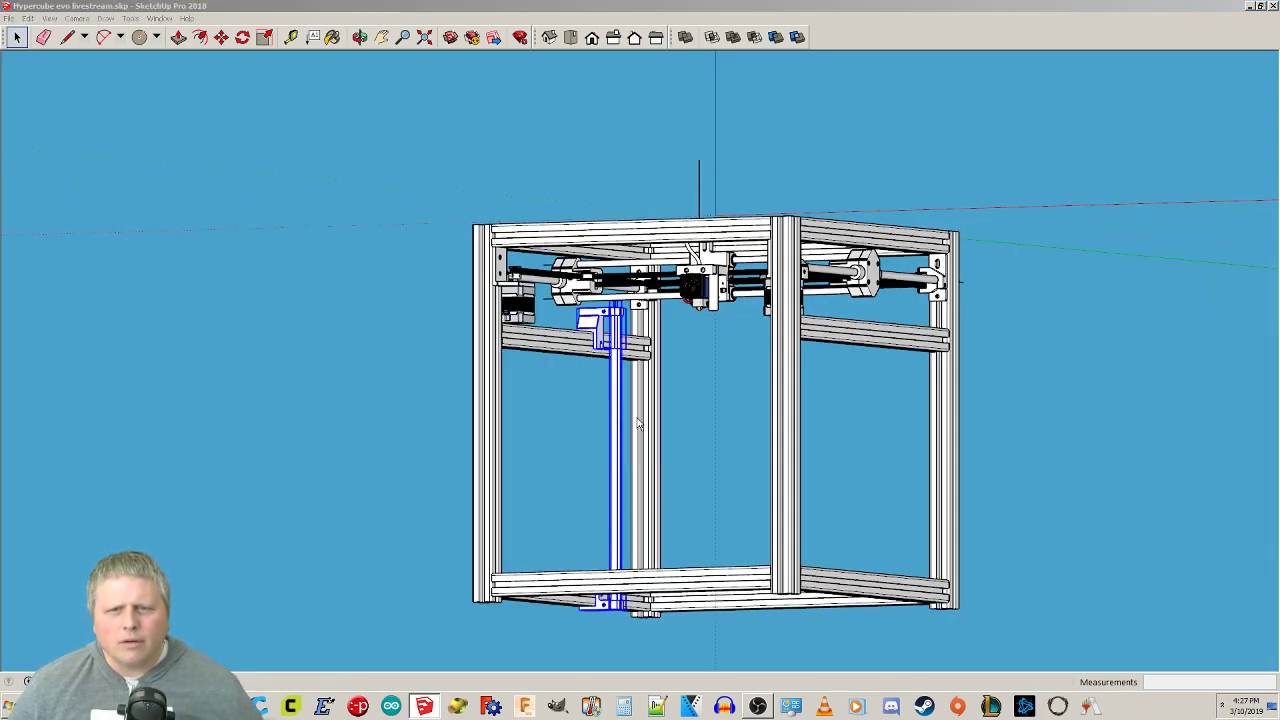
pyautogui.click(654, 487)
pyautogui.moveTo(756, 445); pyautogui.dragTo(796, 610, button='middle')
pyautogui.moveTo(726, 436); pyautogui.dragTo(760, 450, button='middle')
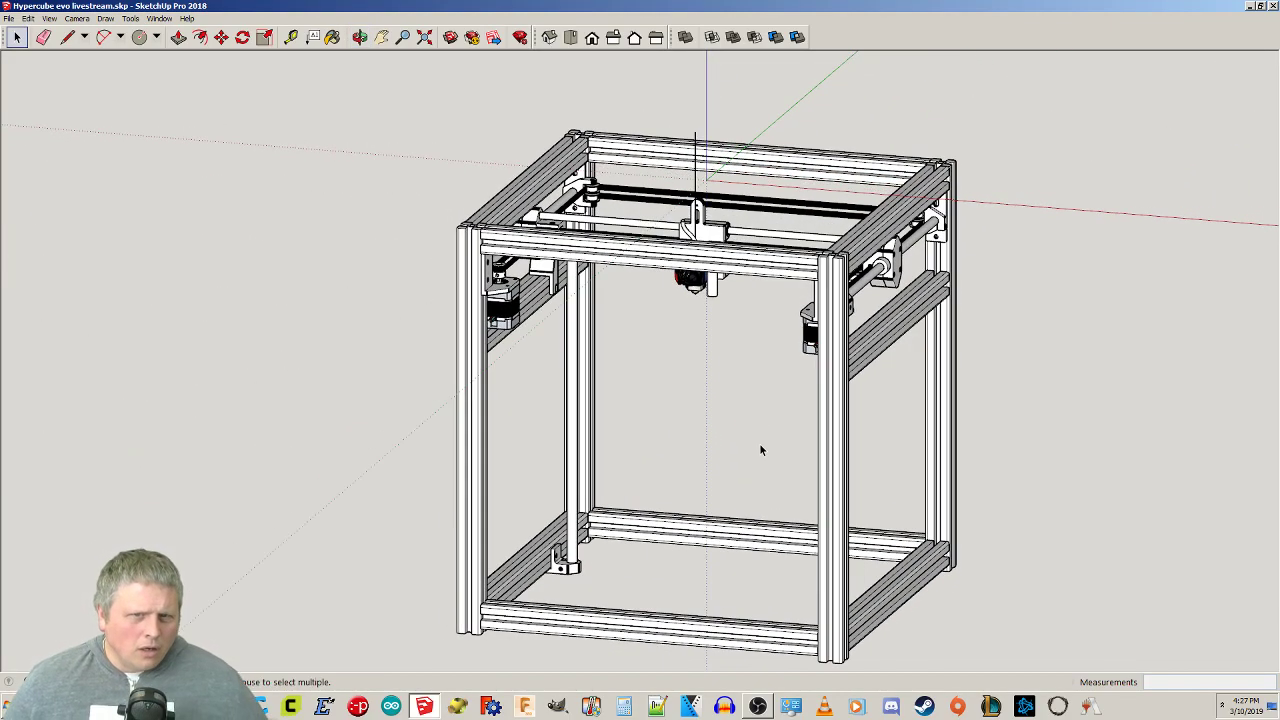
pyautogui.moveTo(757, 401); pyautogui.dragTo(609, 378, button='middle')
pyautogui.moveTo(718, 418); pyautogui.dragTo(717, 449, button='middle')
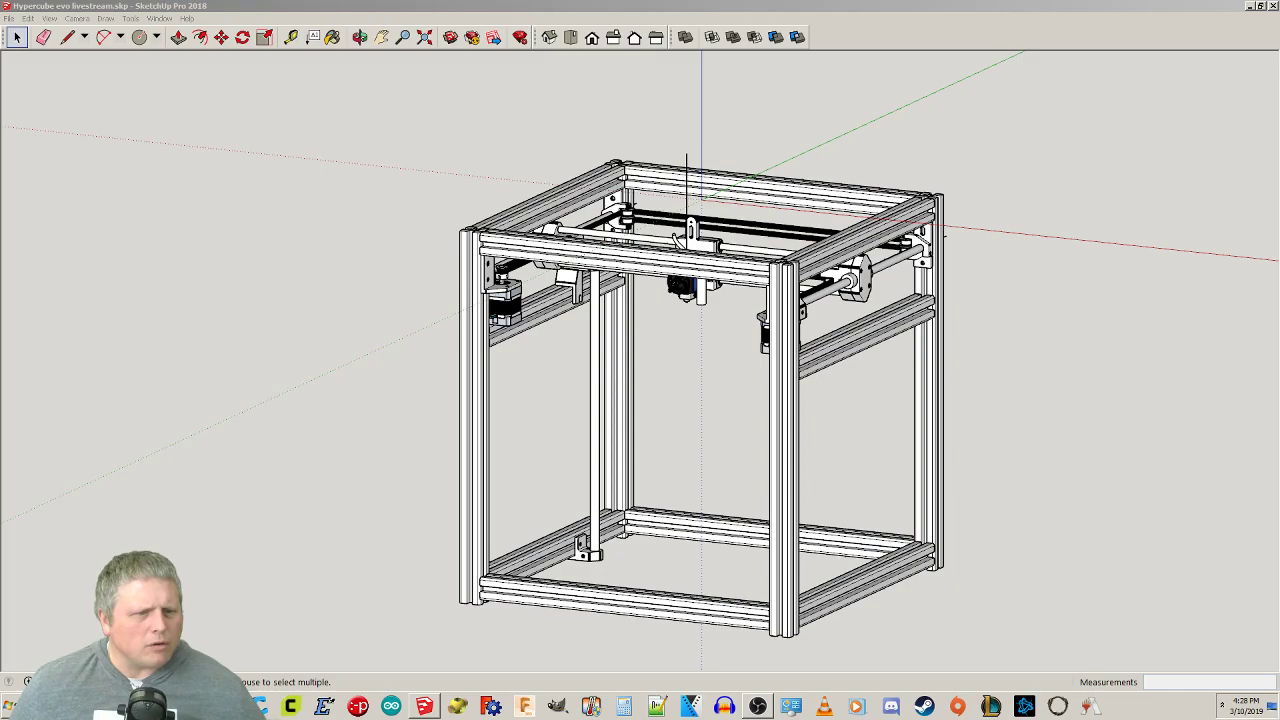
# Switch to the browser and open the HyperCube Evolution #7 - Build Platform Assembly video from the Scott 3D channel.
pyautogui.hotkey('alt', 'Tab')
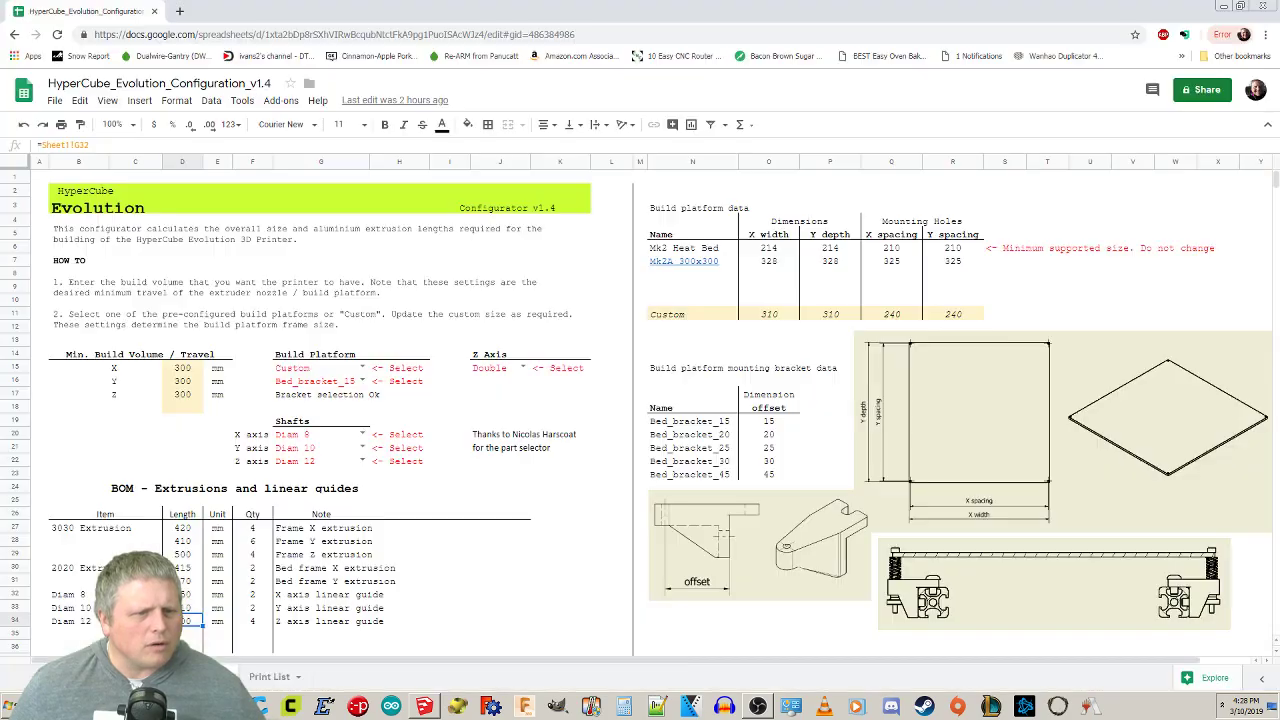
pyautogui.click(181, 11)
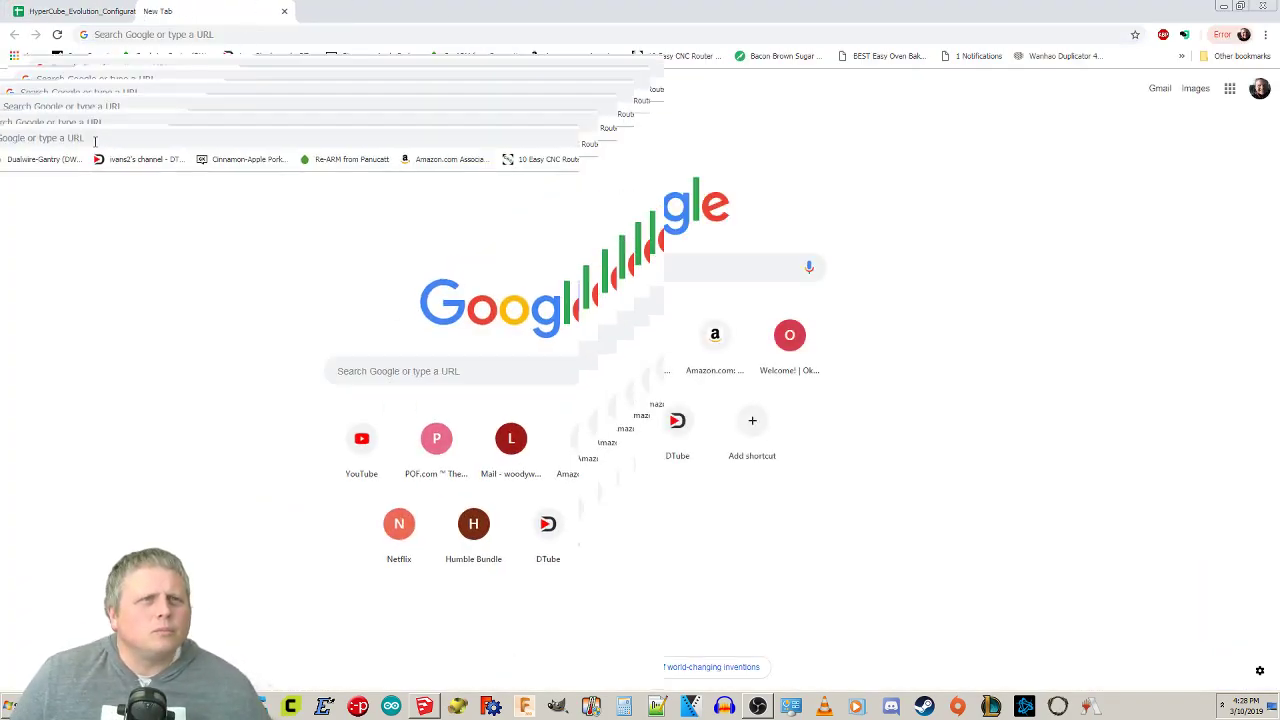
pyautogui.hotkey('ctrl', 'w')
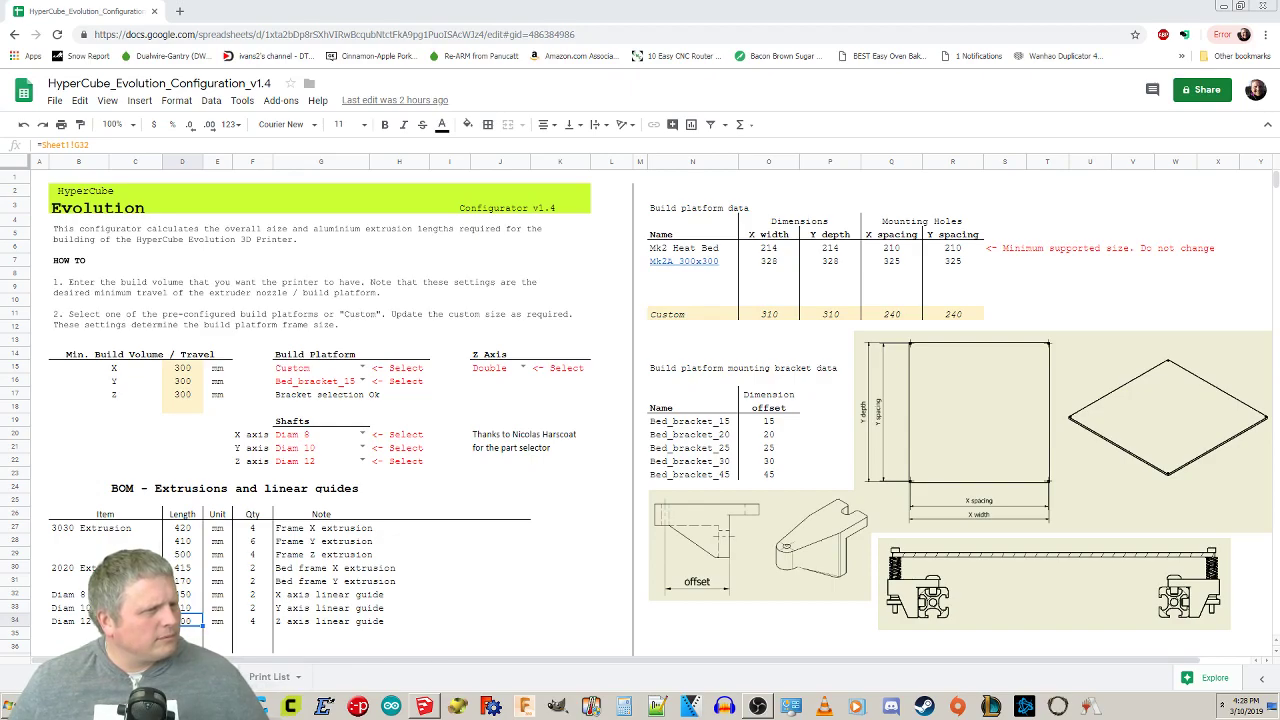
pyautogui.moveTo(0, 236); pyautogui.dragTo(518, 0)
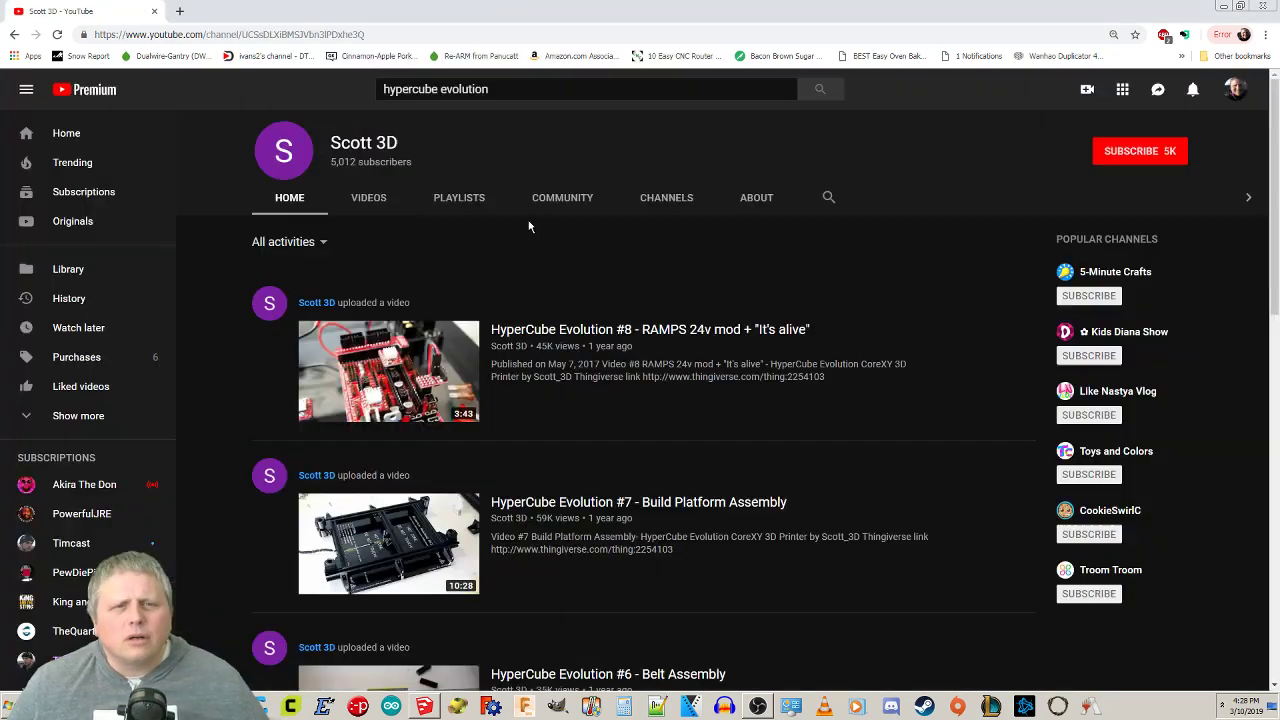
pyautogui.click(368, 204)
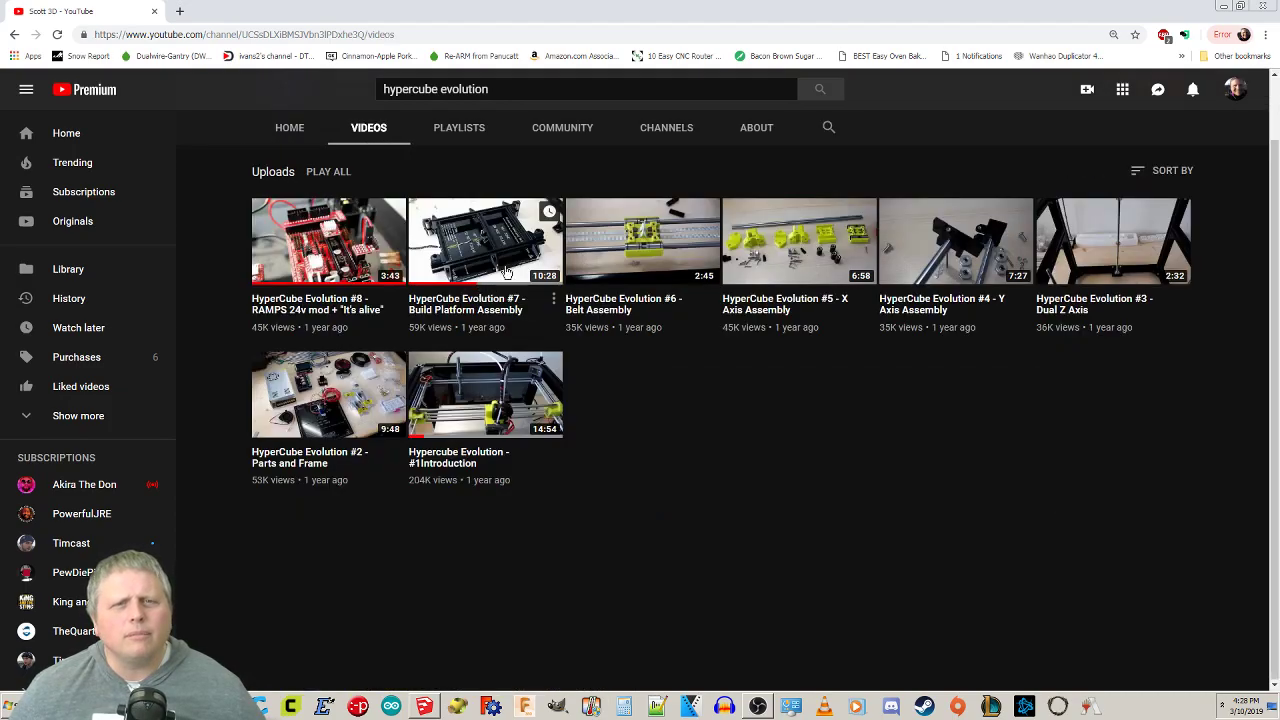
pyautogui.click(484, 240)
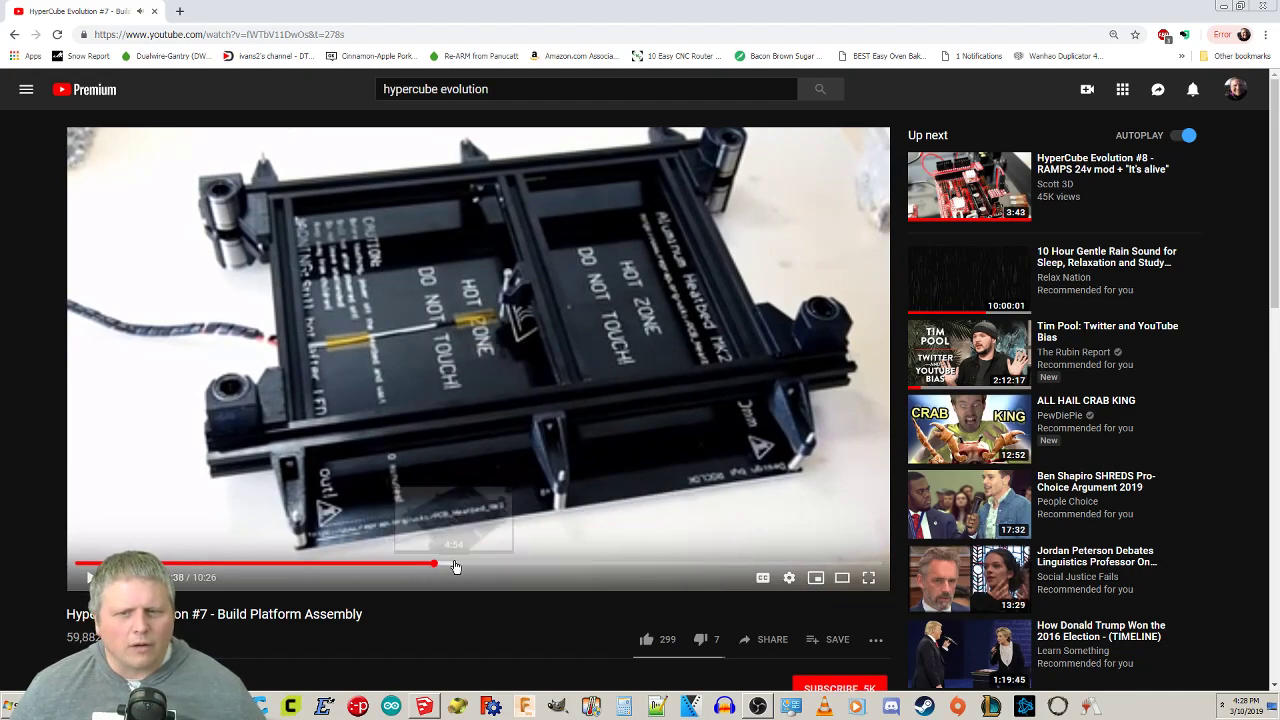
# Examine the assembled build platform and its bearing holders in the video at full screen in HD quality.
pyautogui.press('F11')
pyautogui.press('f')
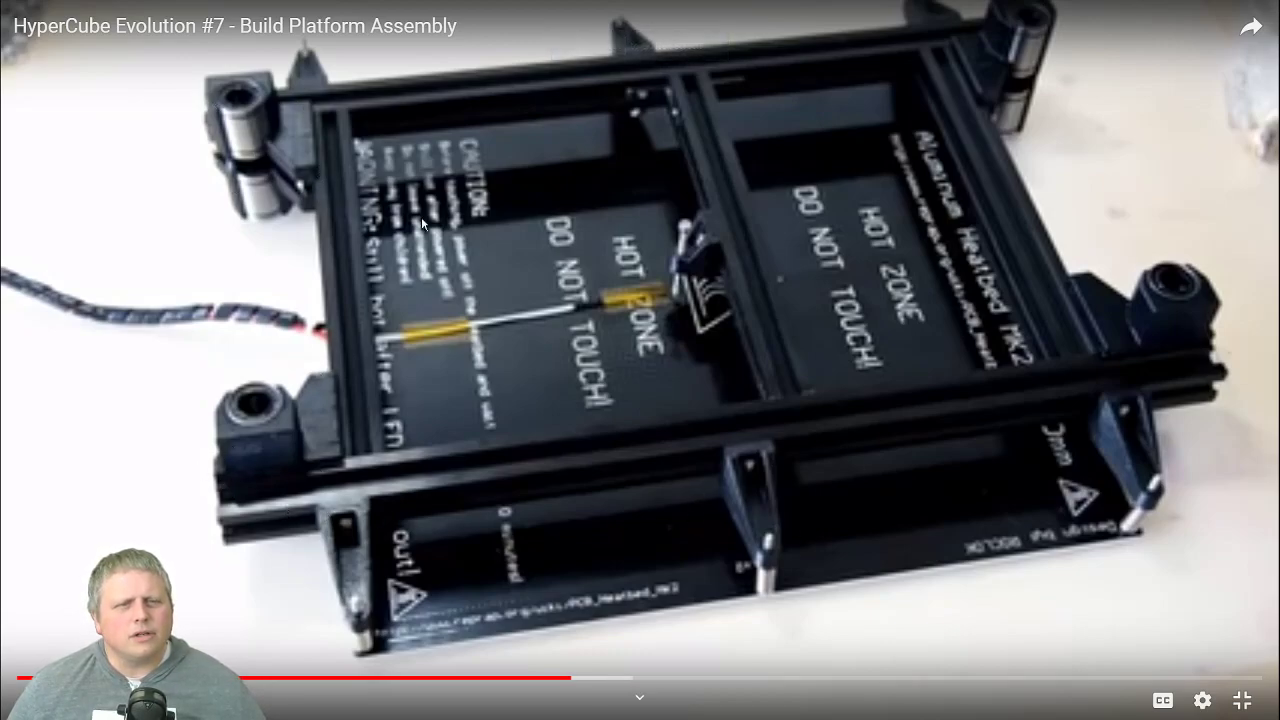
pyautogui.click(1202, 700)
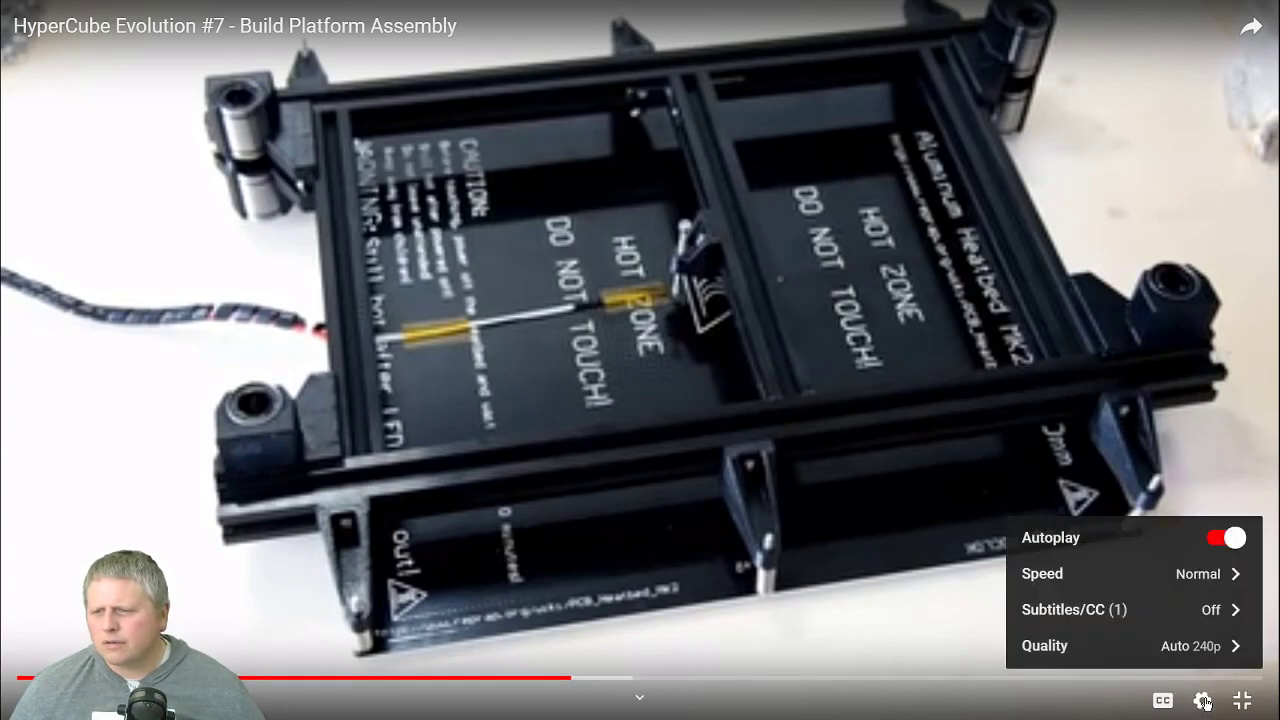
pyautogui.click(1203, 646)
pyautogui.click(1212, 465)
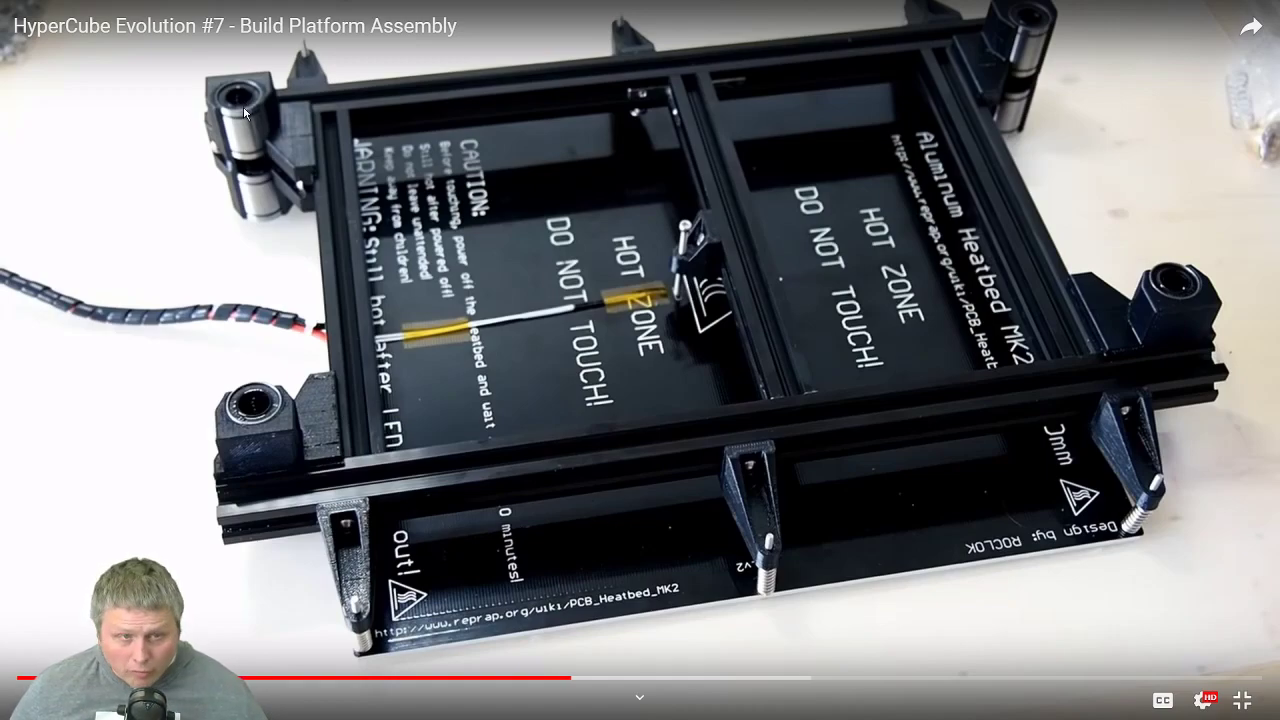
pyautogui.click(1242, 700)
# Switch back to SketchUp, search the 3D Warehouse for lm12uu and load the LM12UU linear bearing into the model.
pyautogui.moveTo(388, 20); pyautogui.dragTo(0, 175)
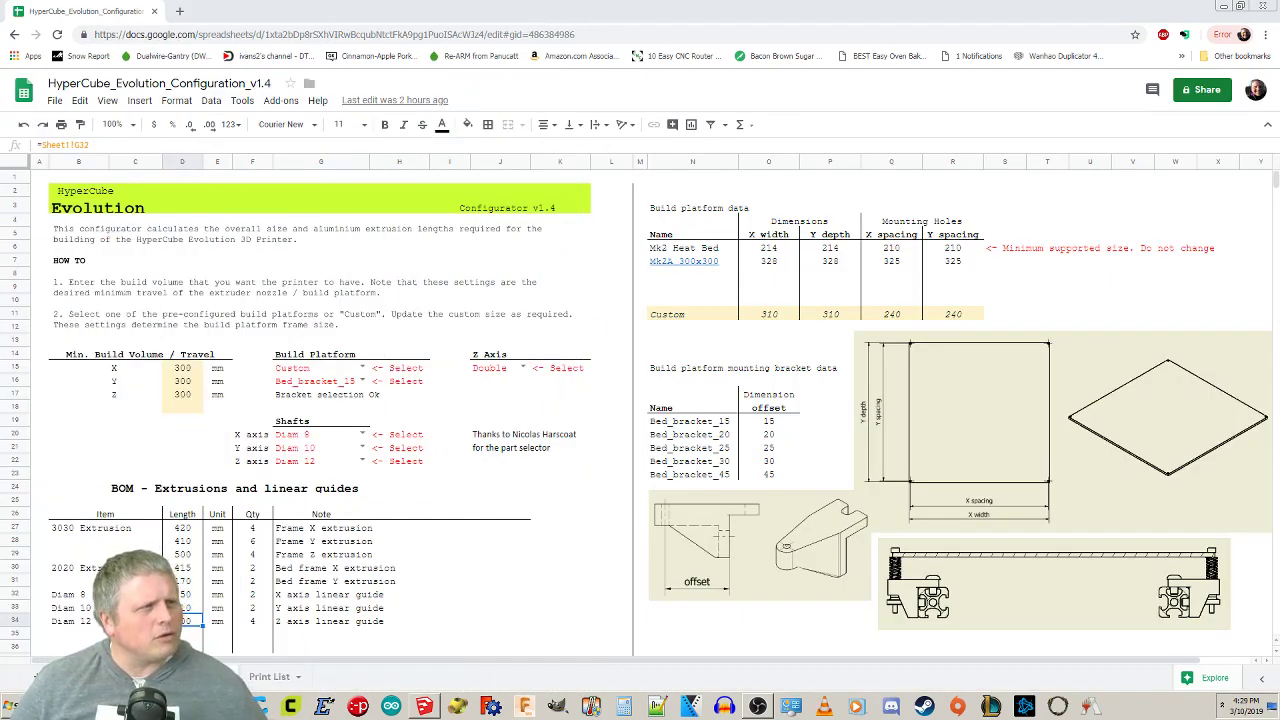
pyautogui.click(1228, 7)
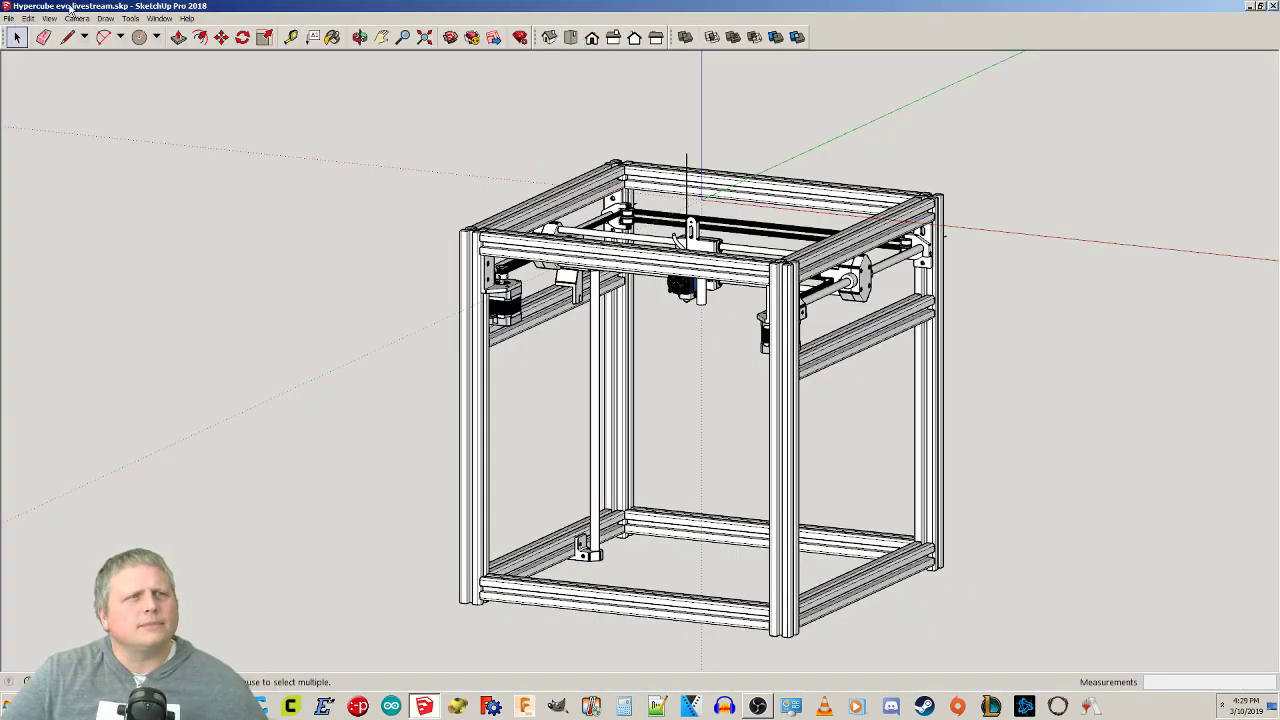
pyautogui.click(160, 18)
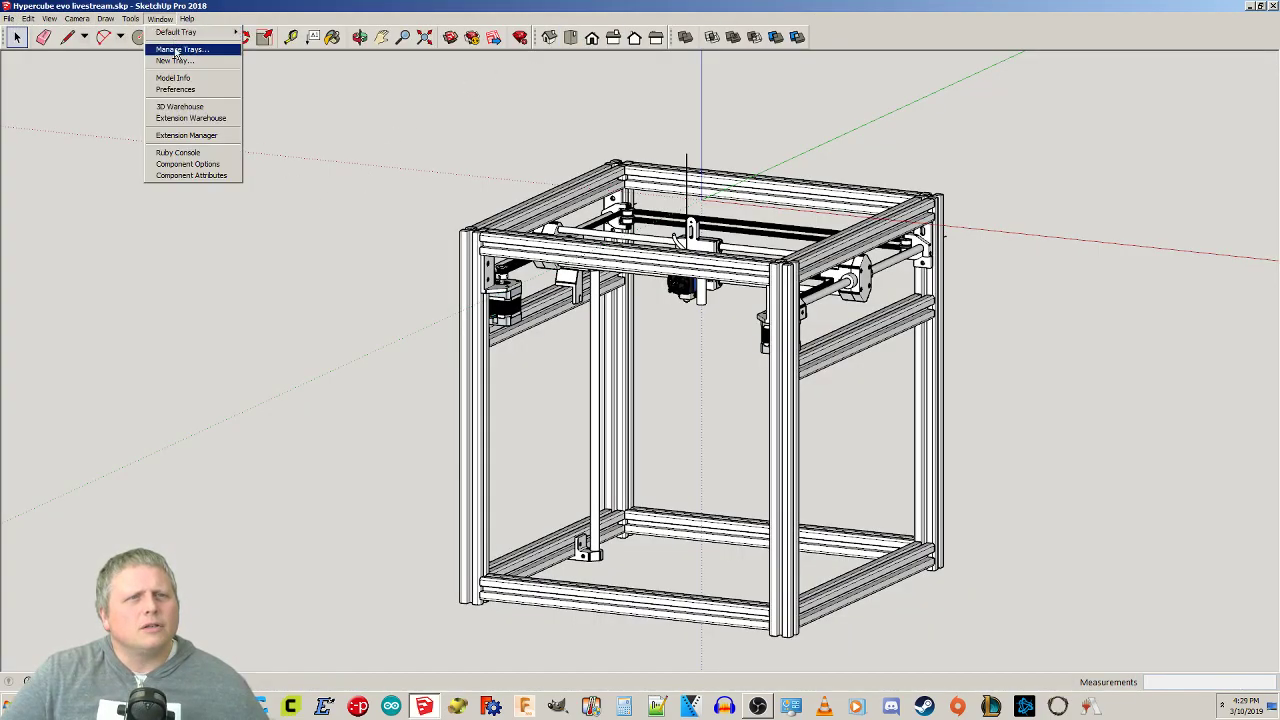
pyautogui.click(186, 106)
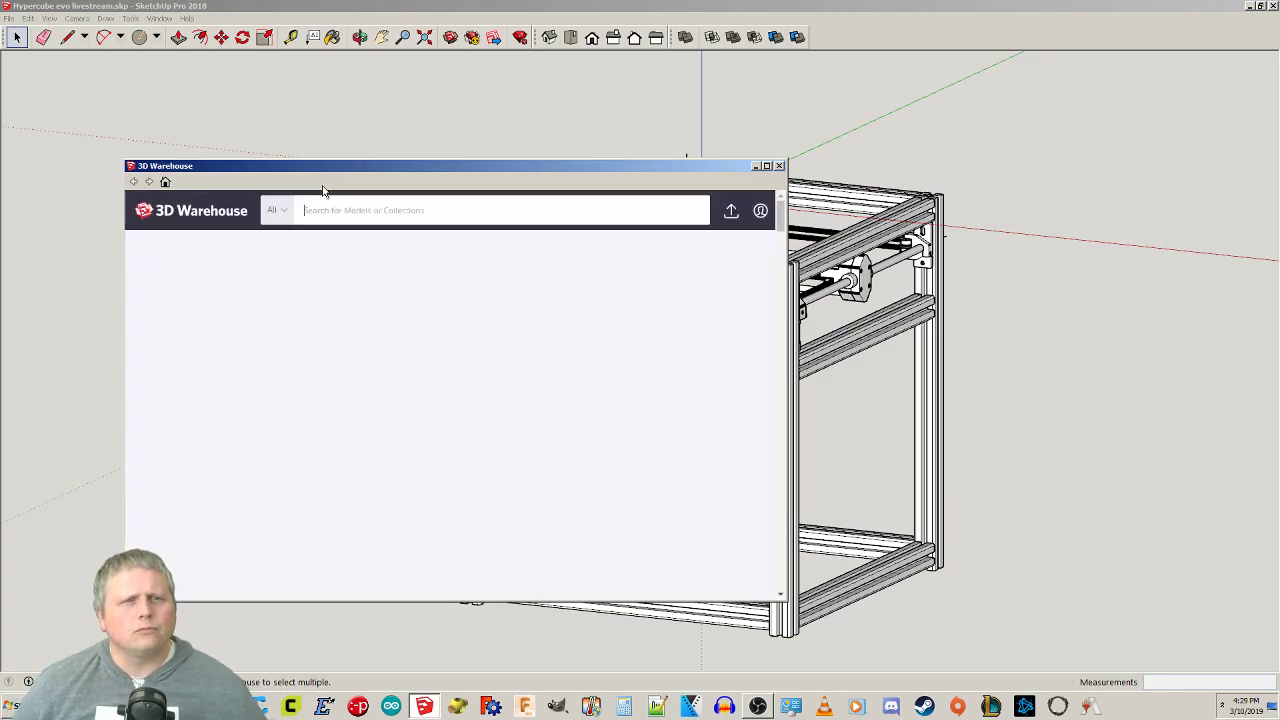
pyautogui.write('lm12uu')
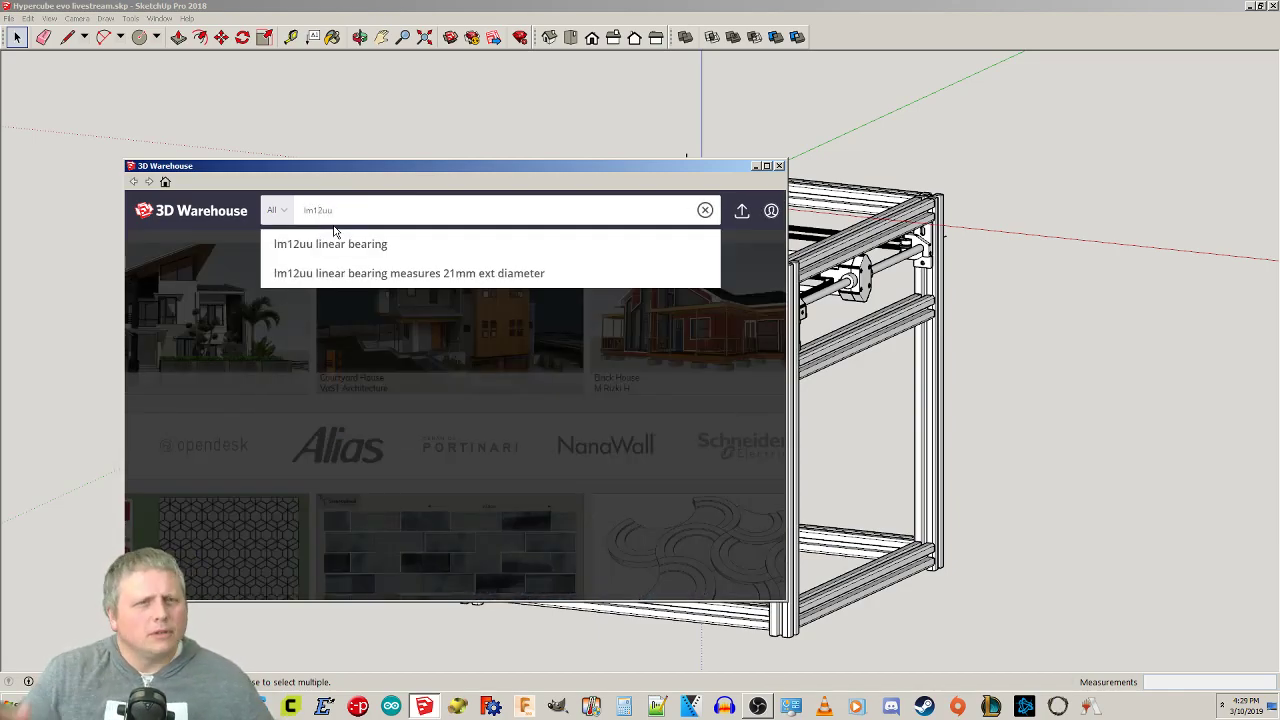
pyautogui.press('Return')
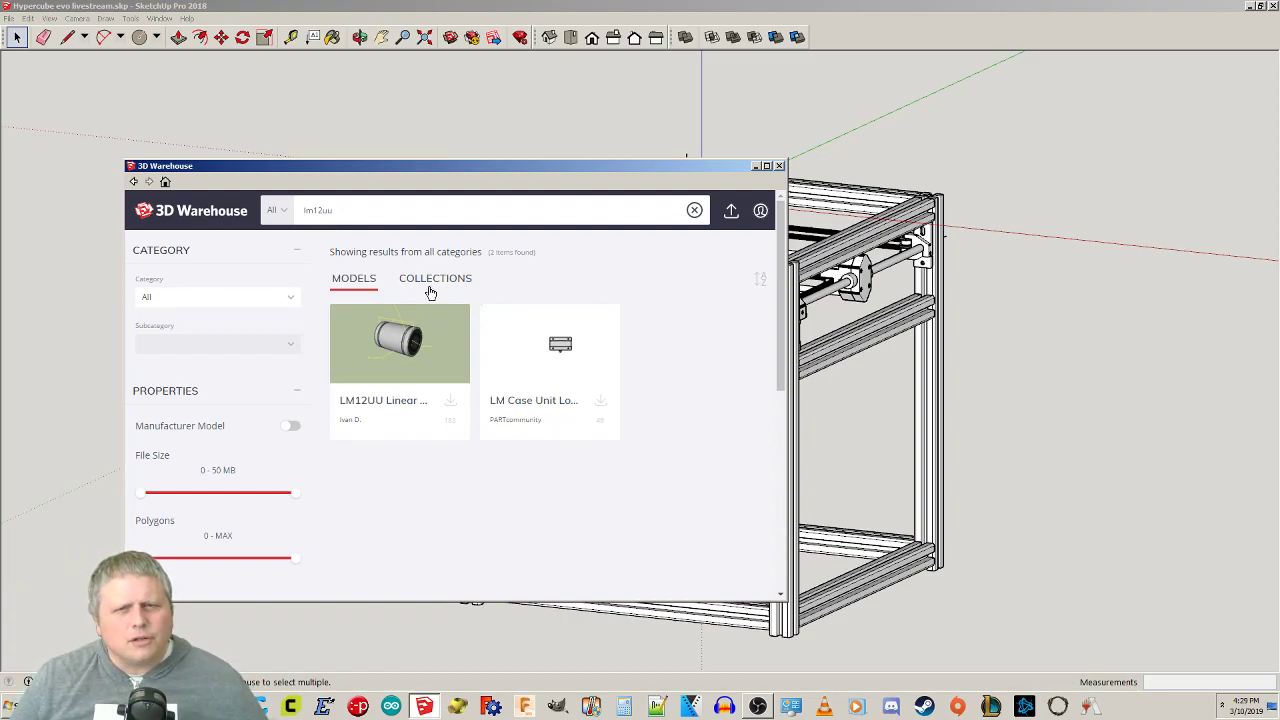
pyautogui.moveTo(393, 350)
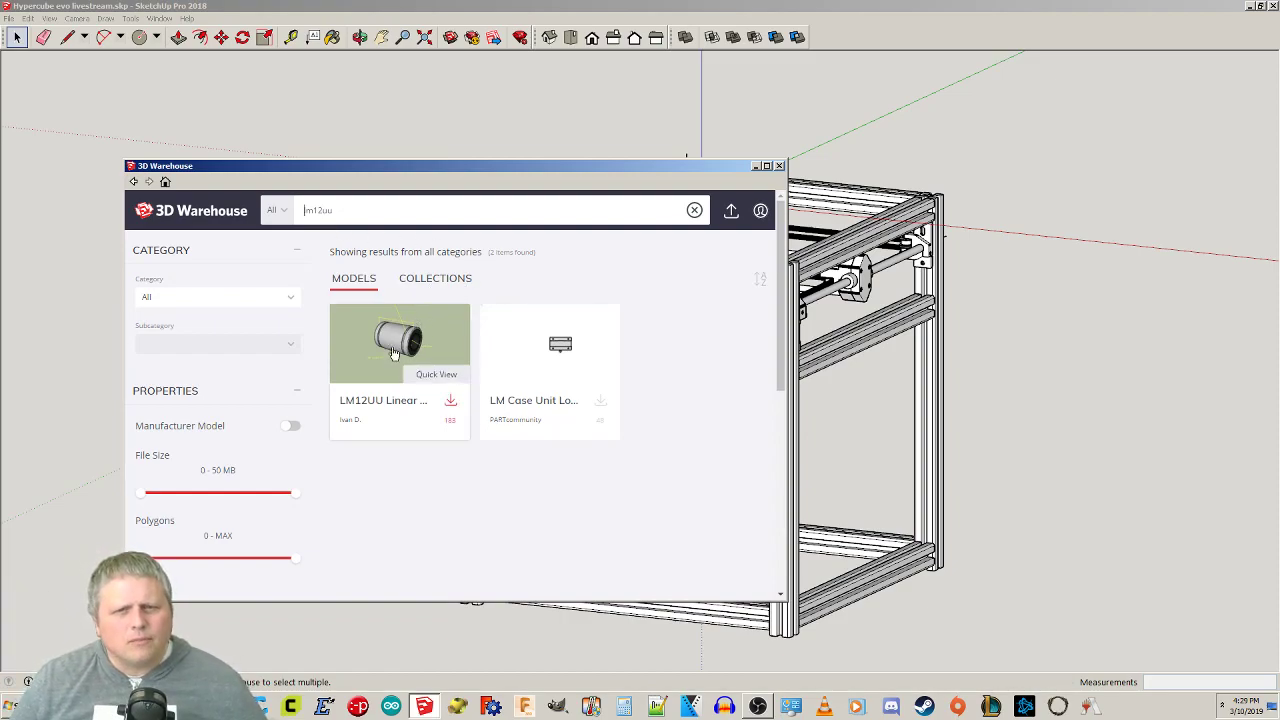
pyautogui.click(450, 403)
pyautogui.click(415, 413)
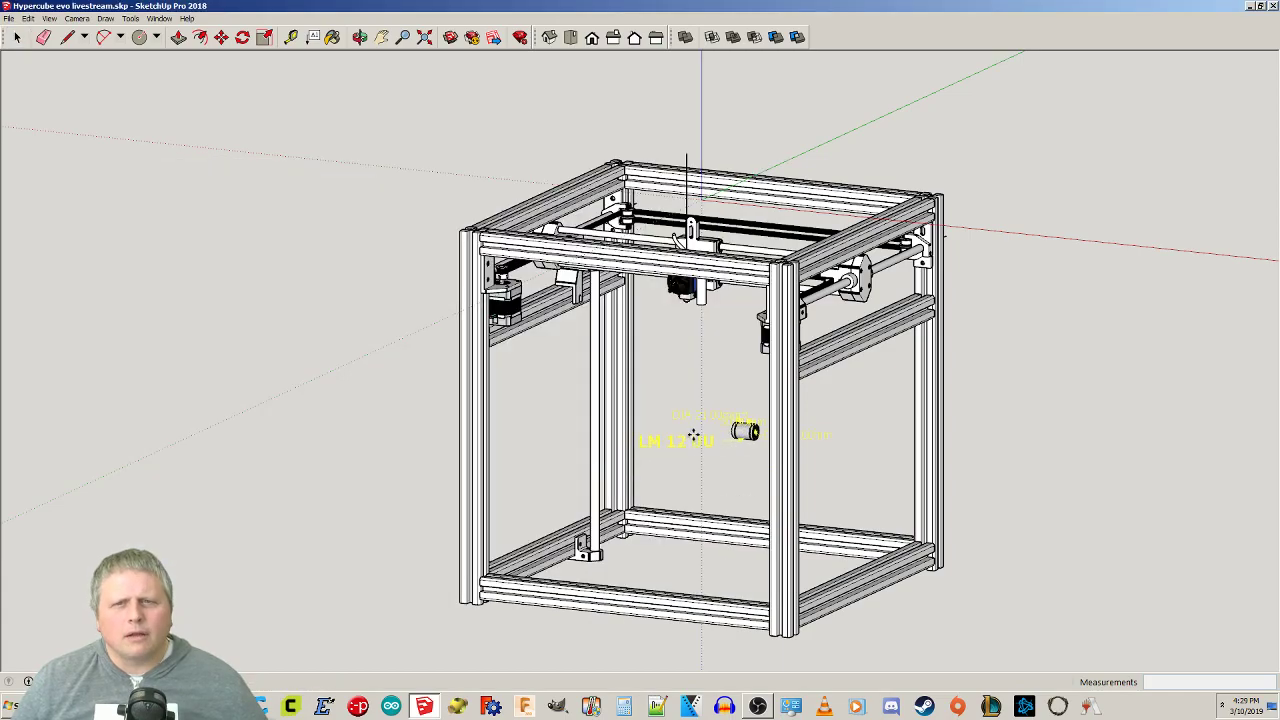
# Place the LM12UU bearing in the open space outside the frame, on the Z rod's side.
pyautogui.moveTo(700, 374); pyautogui.dragTo(700, 500, button='middle')
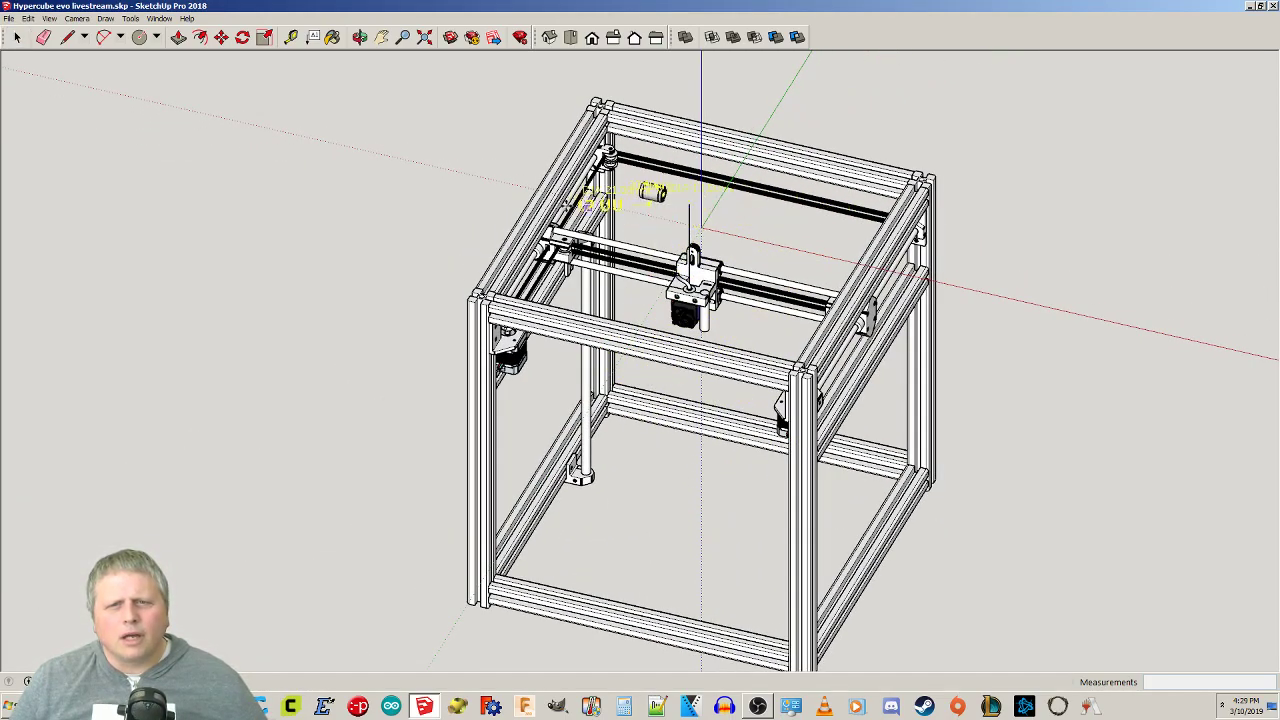
pyautogui.click(389, 231)
pyautogui.scroll(6, 335, 205)
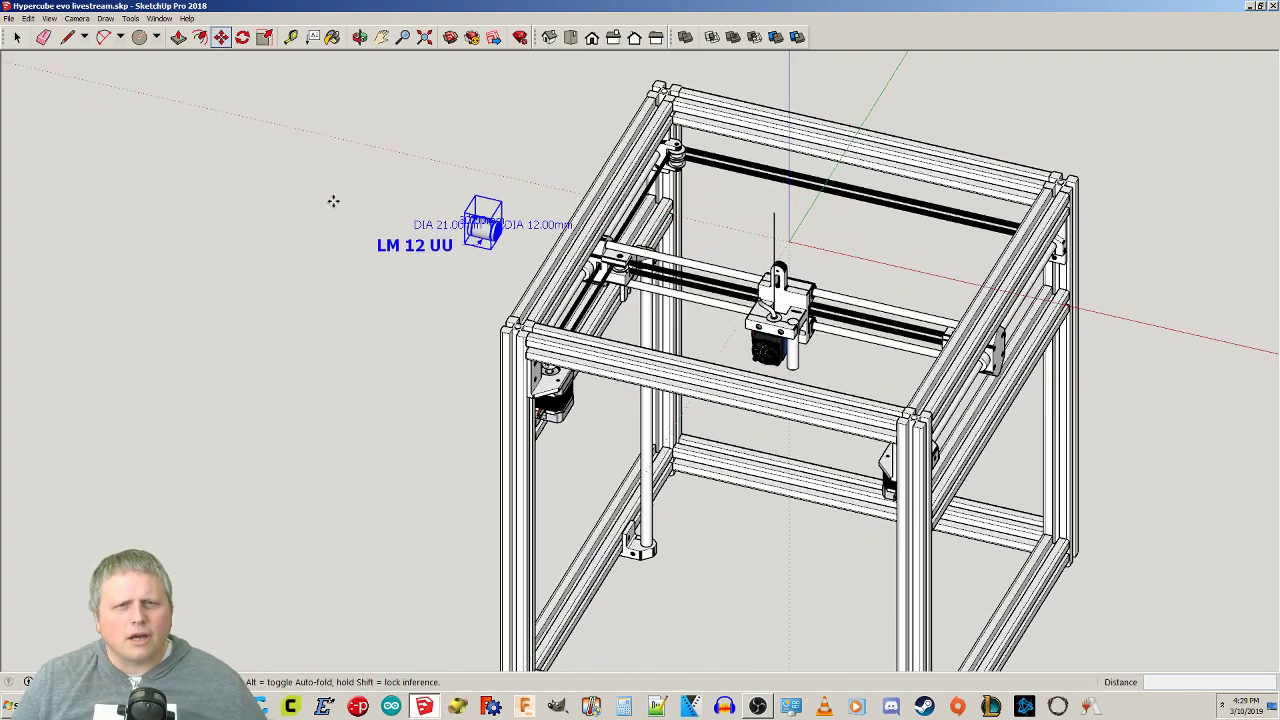
# Explode the LM12UU bearing component and delete its LM 12 UU text label.
pyautogui.press('space')
pyautogui.moveTo(489, 315); pyautogui.dragTo(520, 323, button='middle')
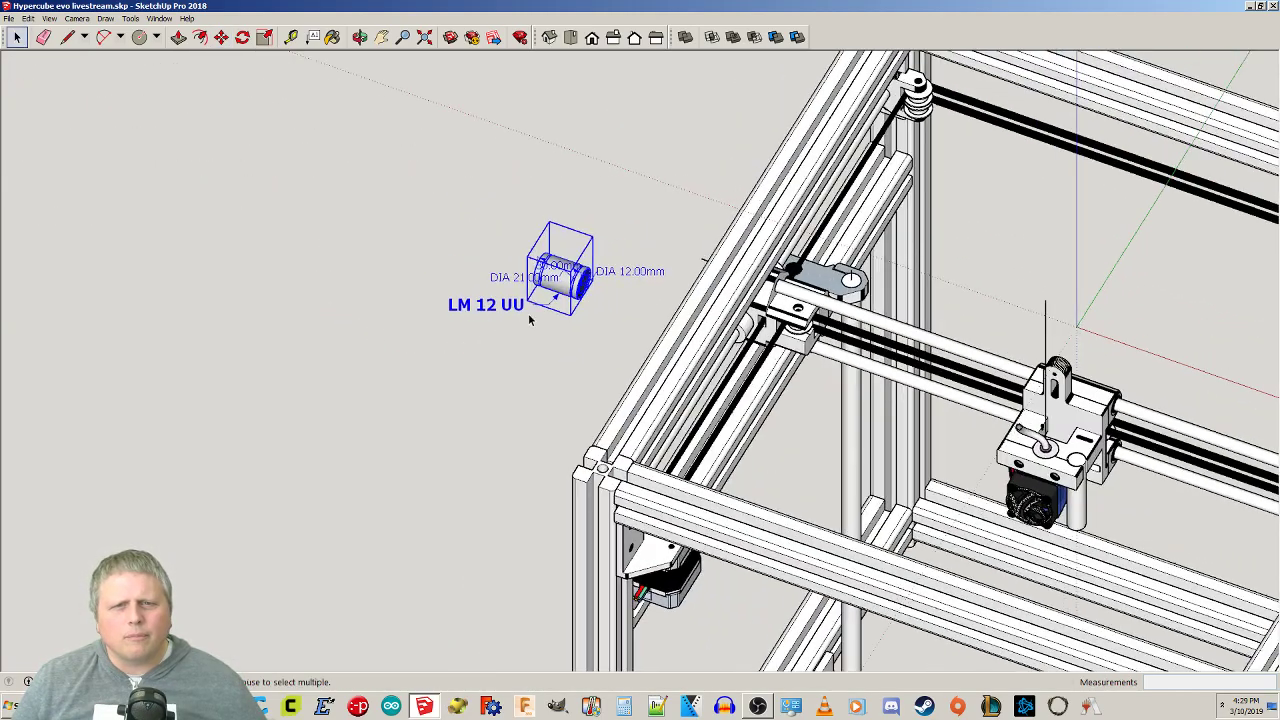
pyautogui.click(537, 311)
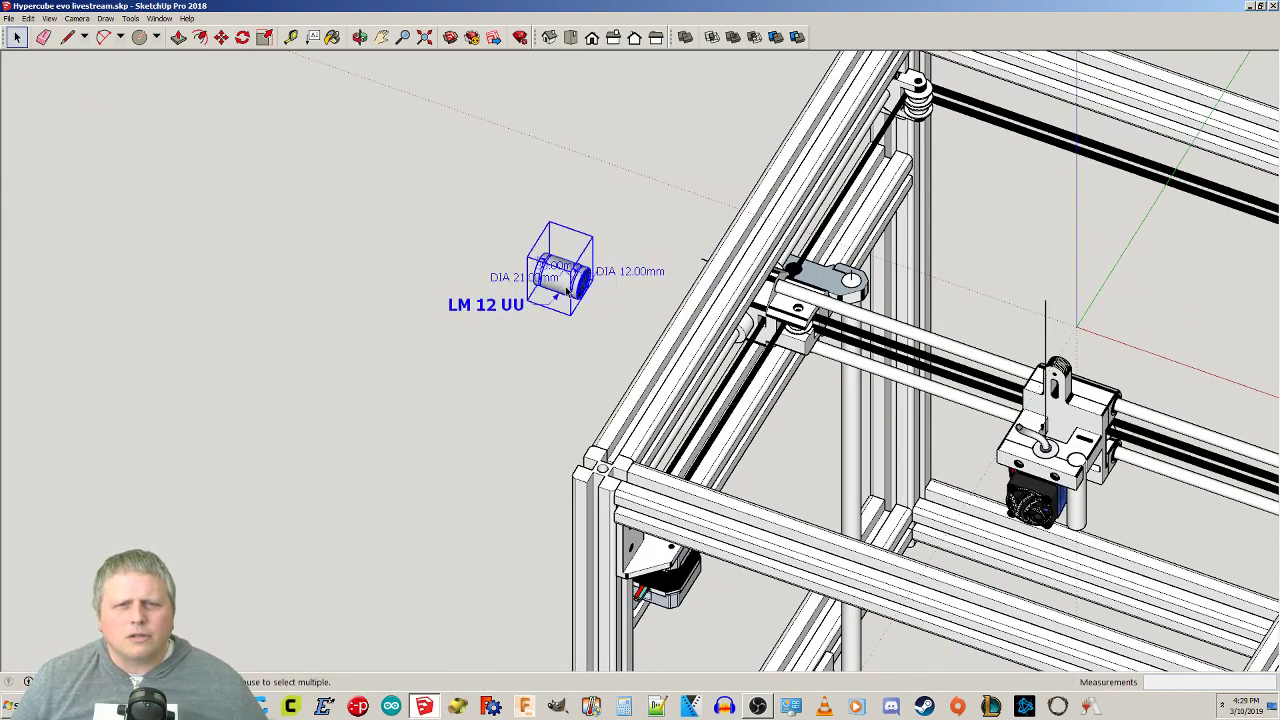
pyautogui.rightClick(514, 311)
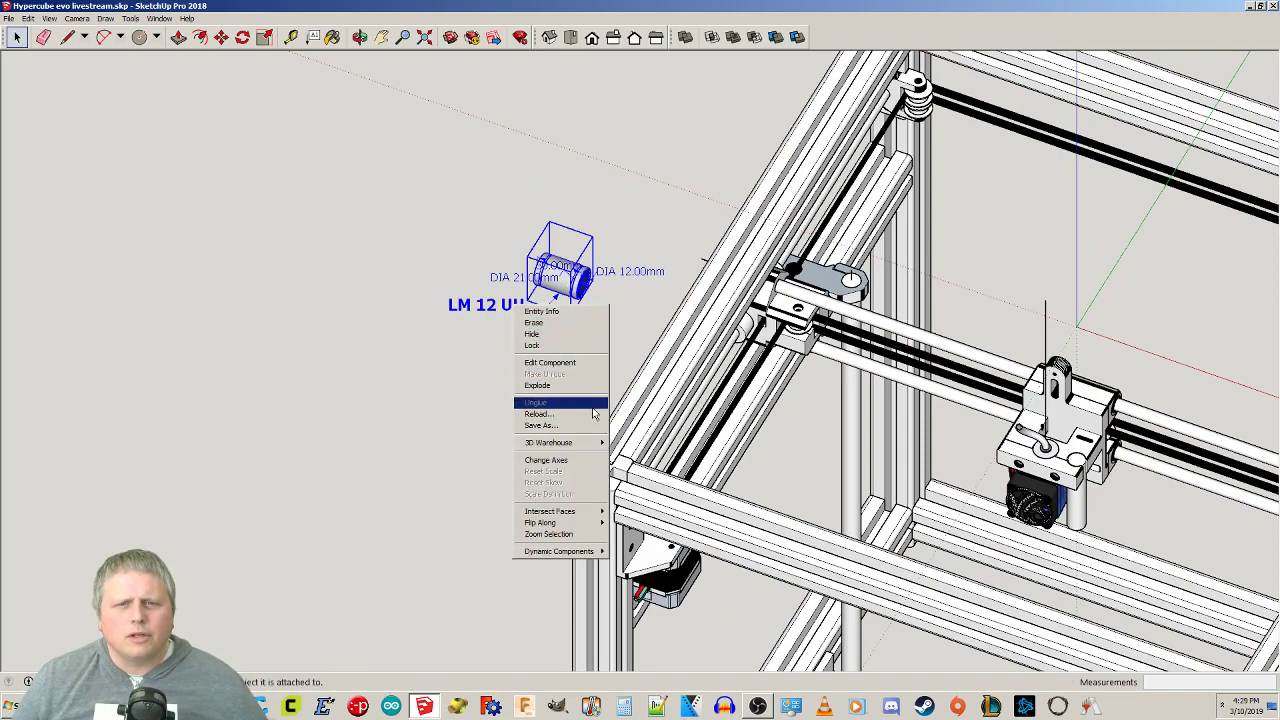
pyautogui.click(568, 387)
pyautogui.click(526, 321)
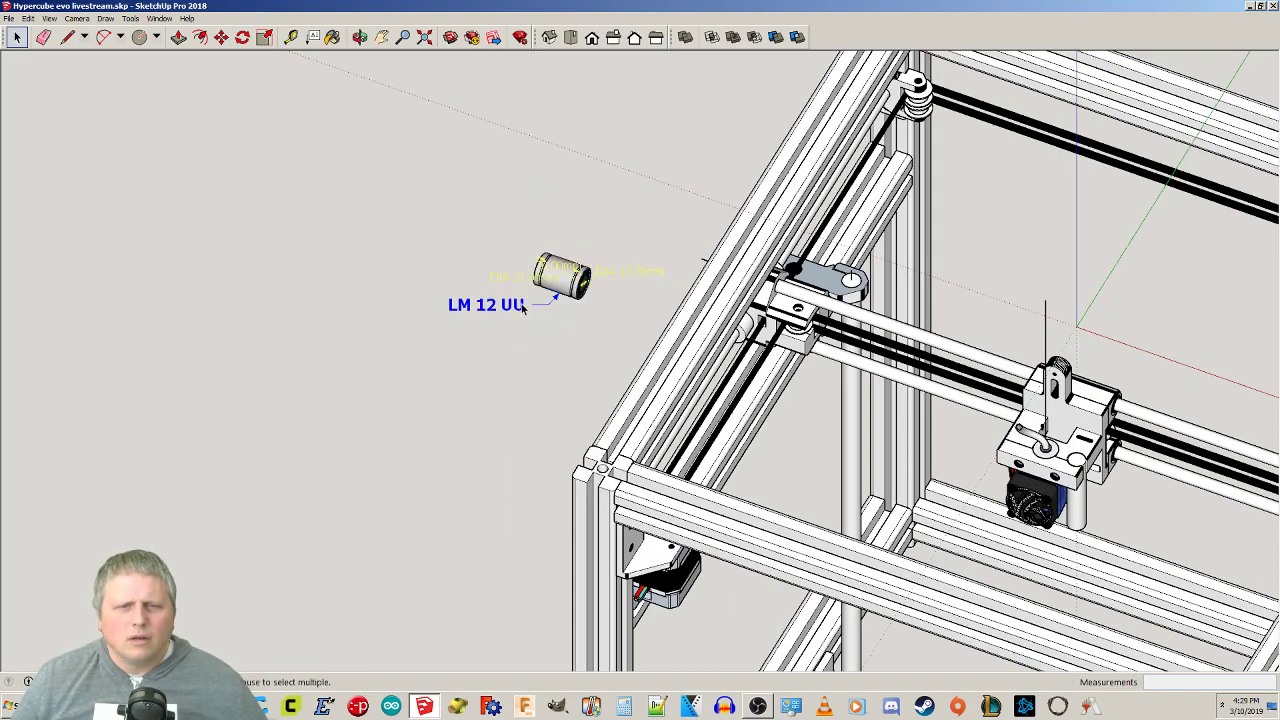
pyautogui.click(514, 309)
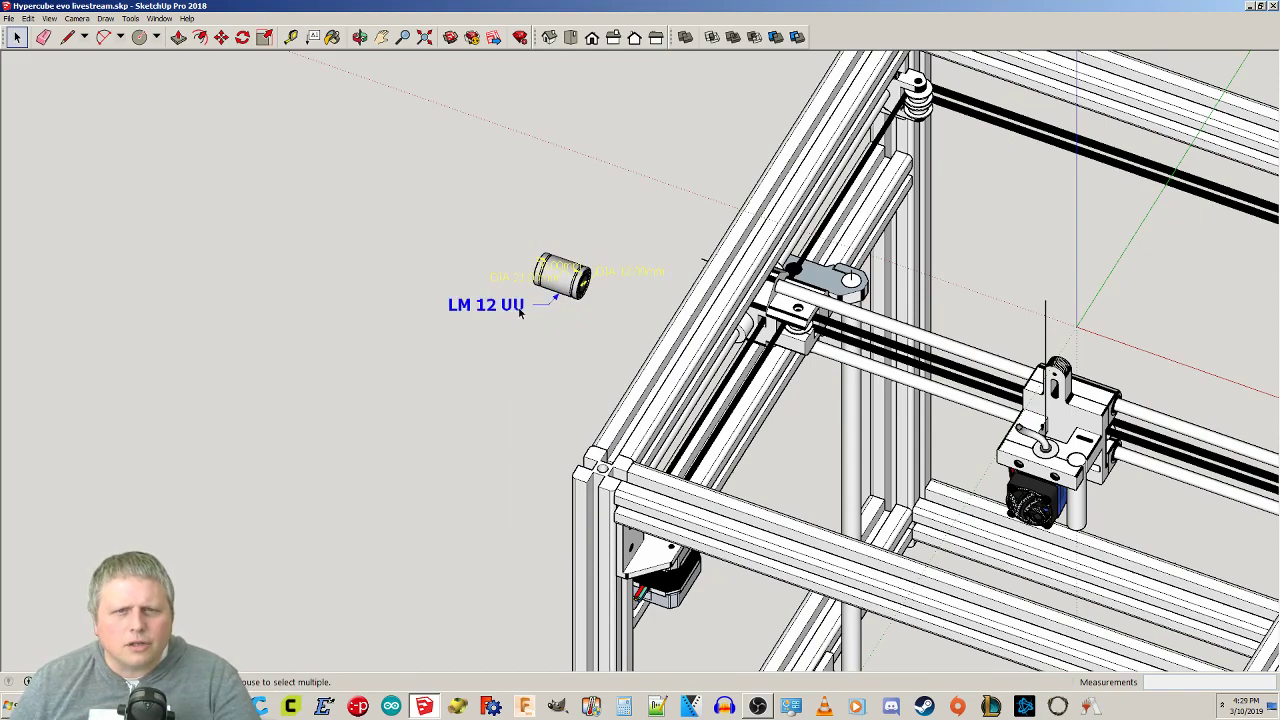
pyautogui.scroll(1, 524, 287)
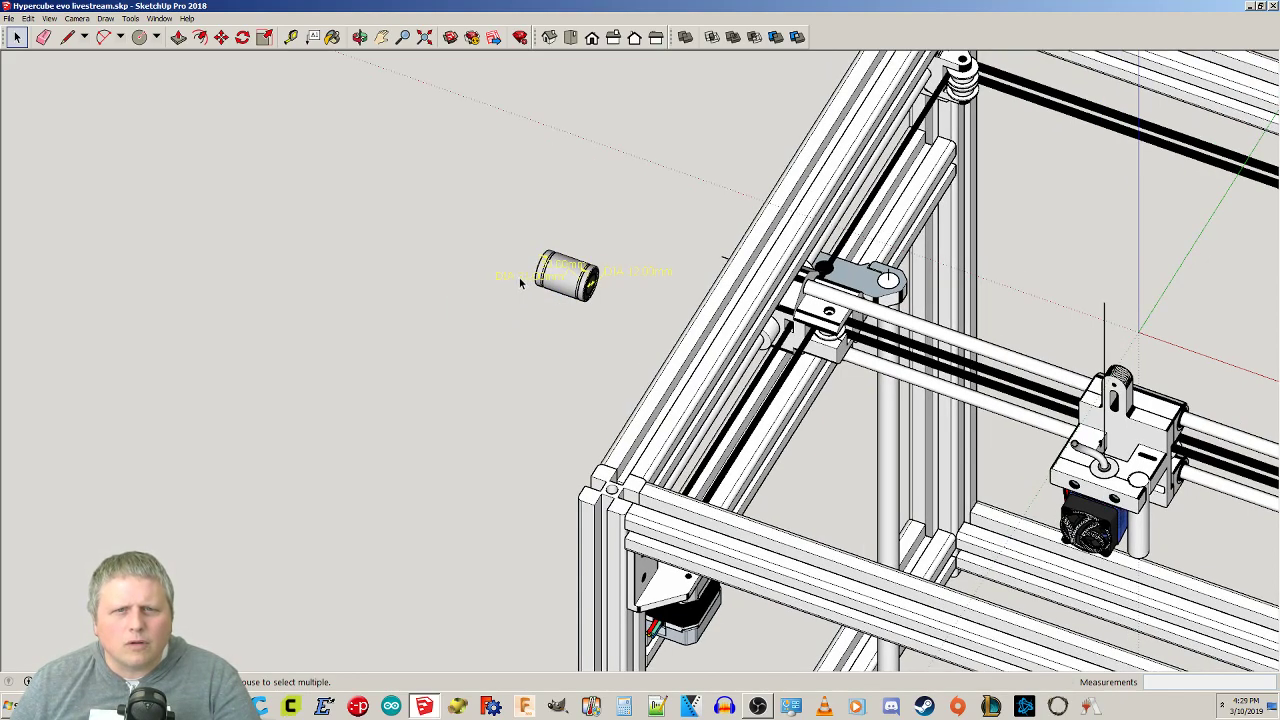
# Explode the bearing's inner group and delete its length and diameter dimension labels.
pyautogui.scroll(5, 545, 285)
pyautogui.click(548, 295)
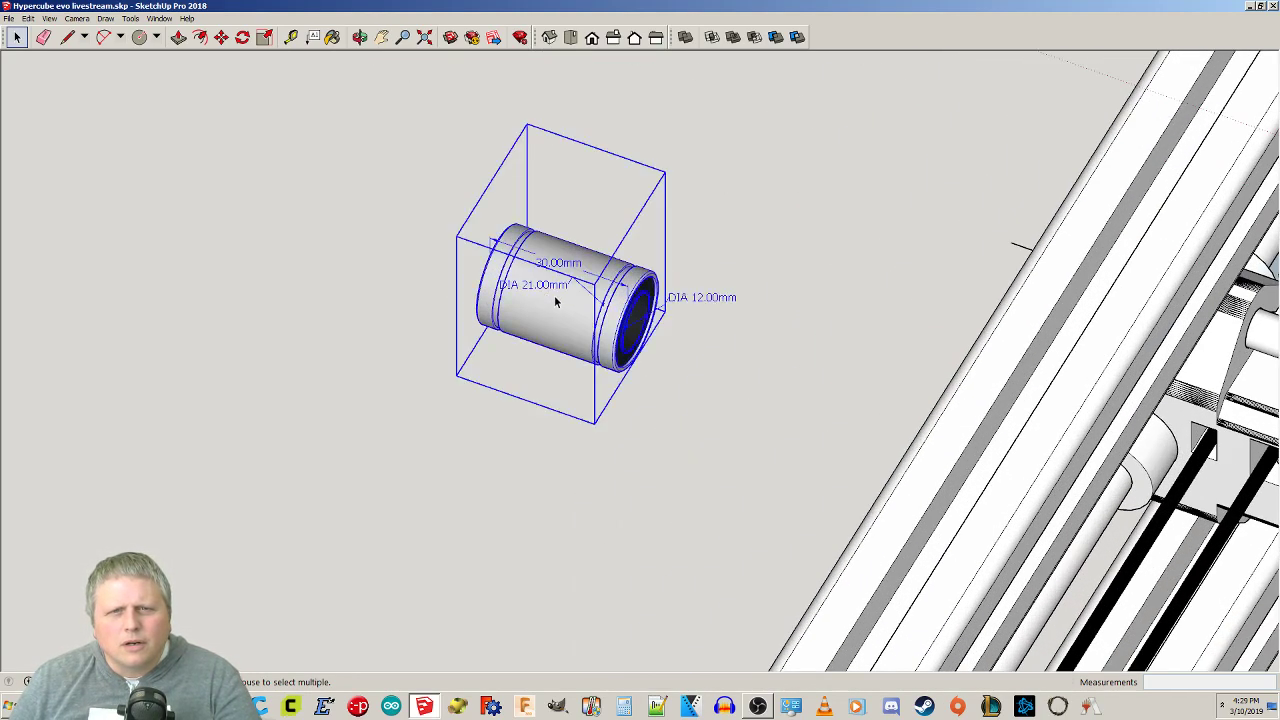
pyautogui.rightClick(558, 288)
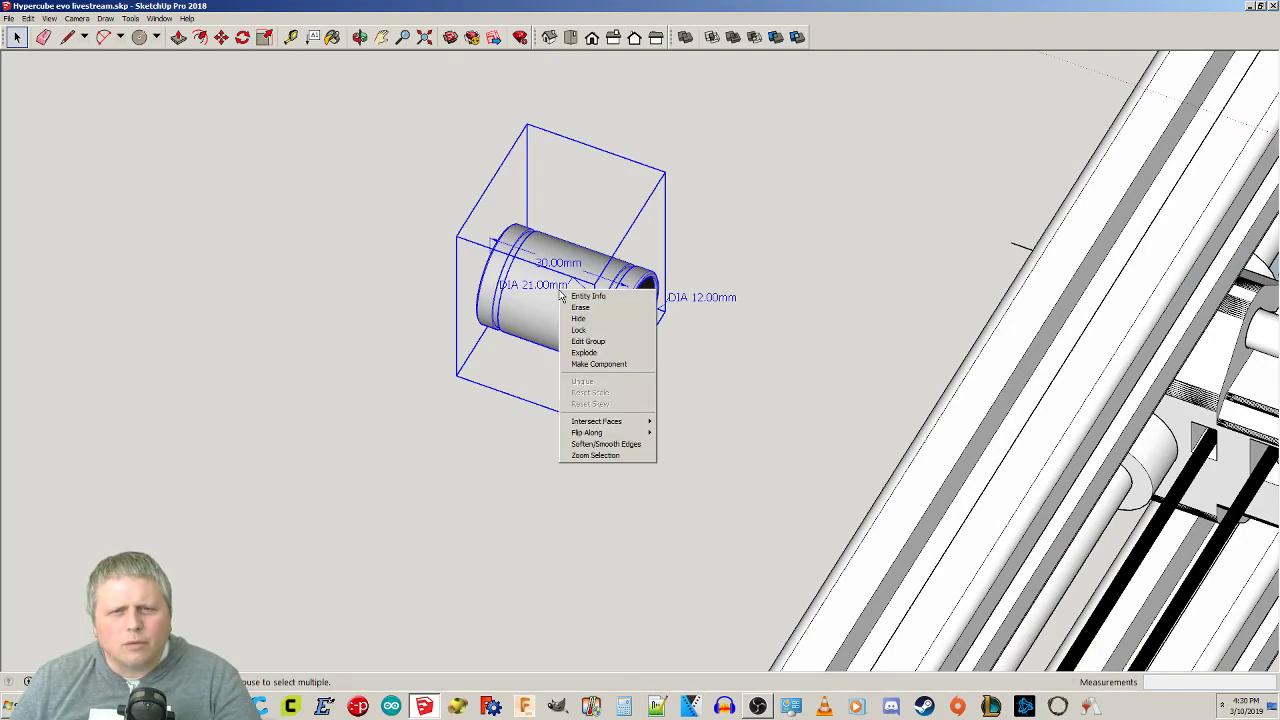
pyautogui.click(606, 352)
pyautogui.click(716, 378)
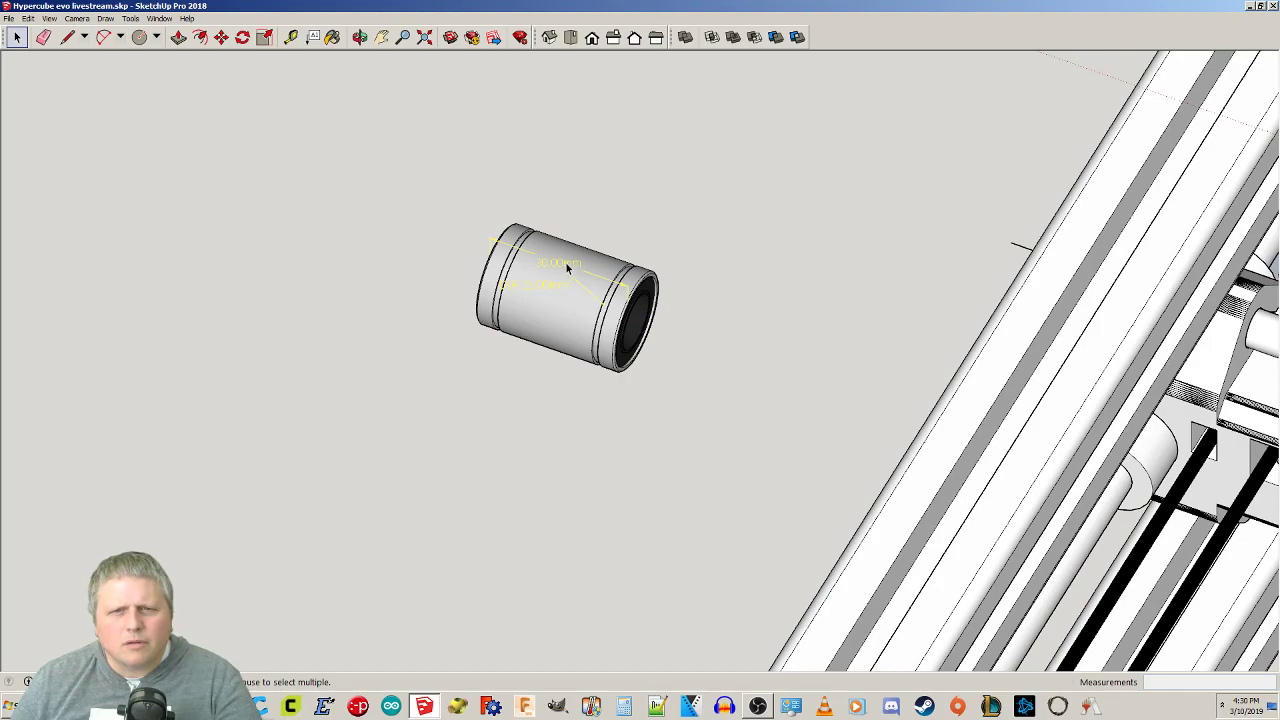
pyautogui.click(535, 288)
pyautogui.moveTo(712, 422); pyautogui.dragTo(627, 263, button='middle')
# Combine all of the bearing's geometry into a single component.
pyautogui.click(592, 282)
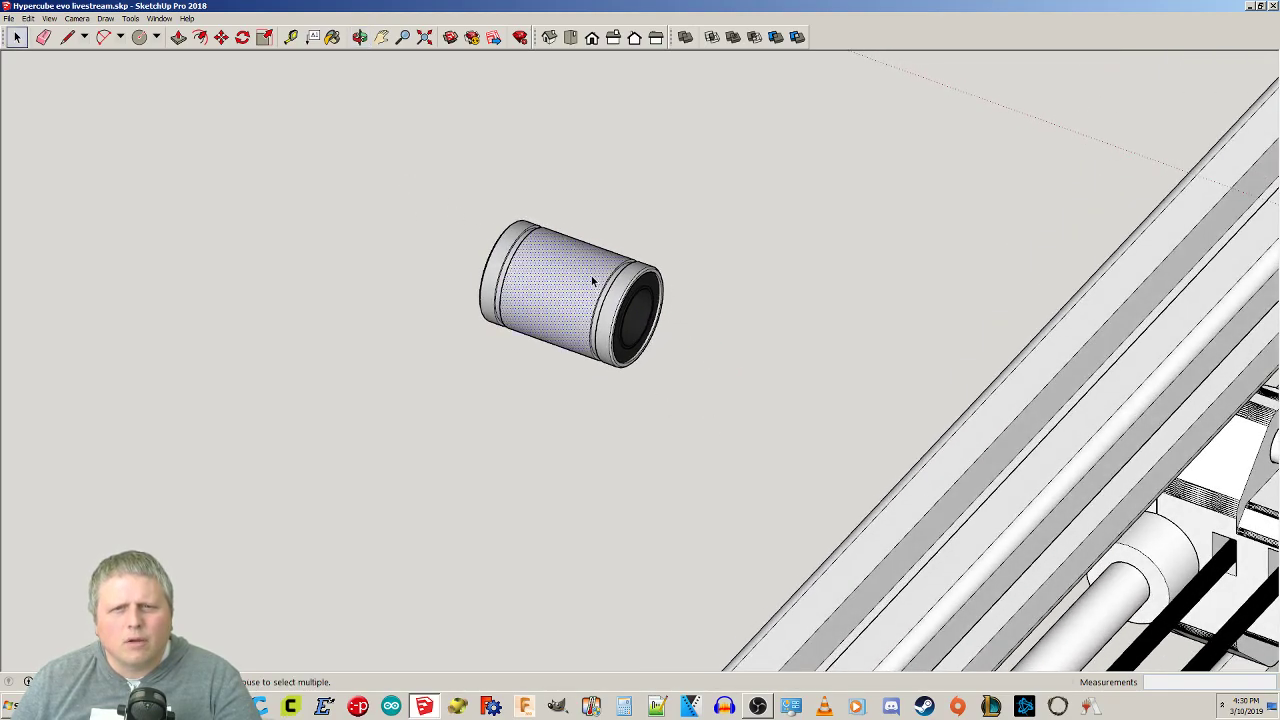
pyautogui.moveTo(349, 149); pyautogui.dragTo(770, 446)
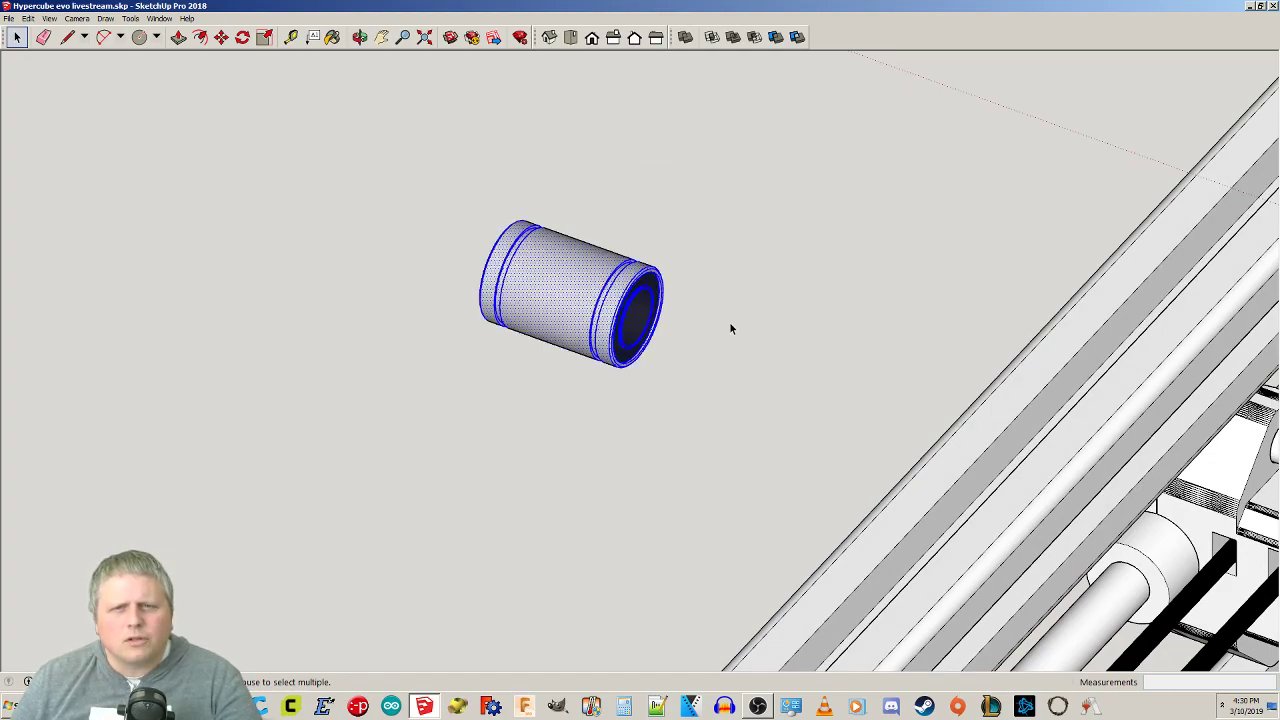
pyautogui.rightClick(572, 295)
pyautogui.click(612, 376)
pyautogui.click(657, 488)
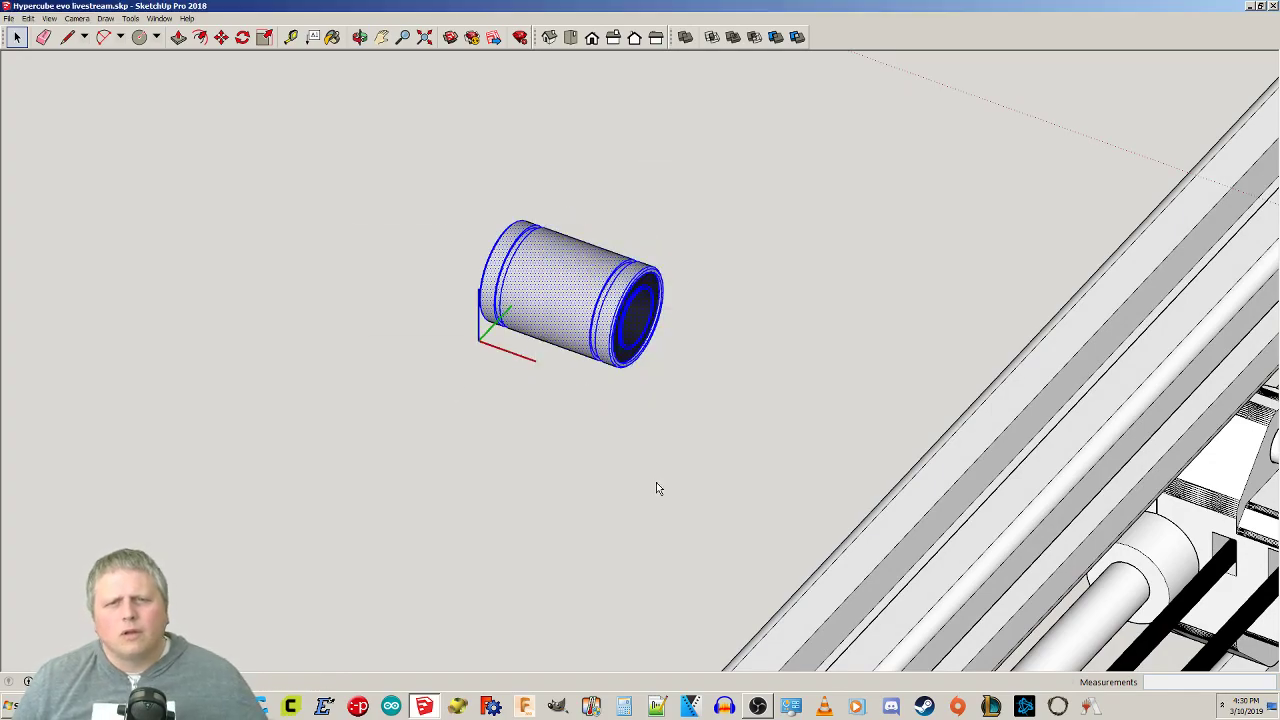
# Measure the bearing's outer diameter across its end face with the Line tool.
pyautogui.moveTo(477, 391); pyautogui.dragTo(1101, 361, button='middle')
pyautogui.moveTo(1037, 311); pyautogui.dragTo(808, 336, button='middle')
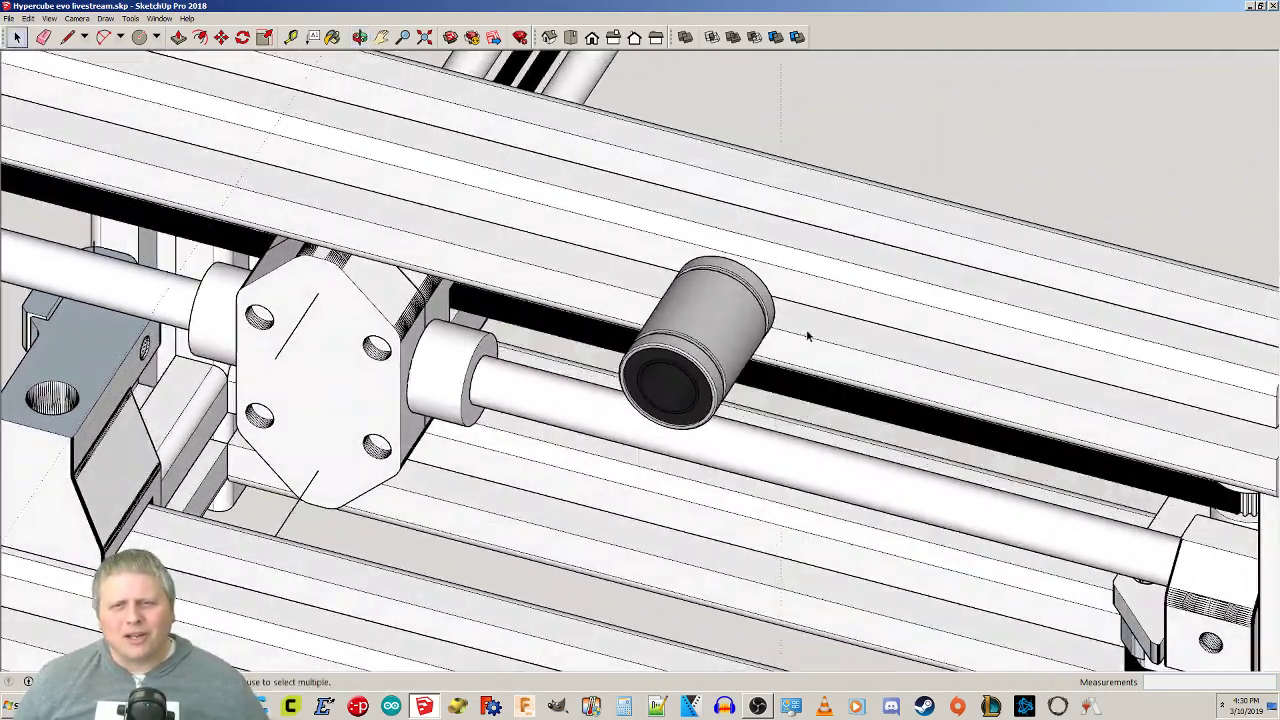
pyautogui.scroll(3, 757, 395)
pyautogui.press('l')
pyautogui.moveTo(697, 370); pyautogui.dragTo(722, 298, button='middle')
pyautogui.click(677, 162)
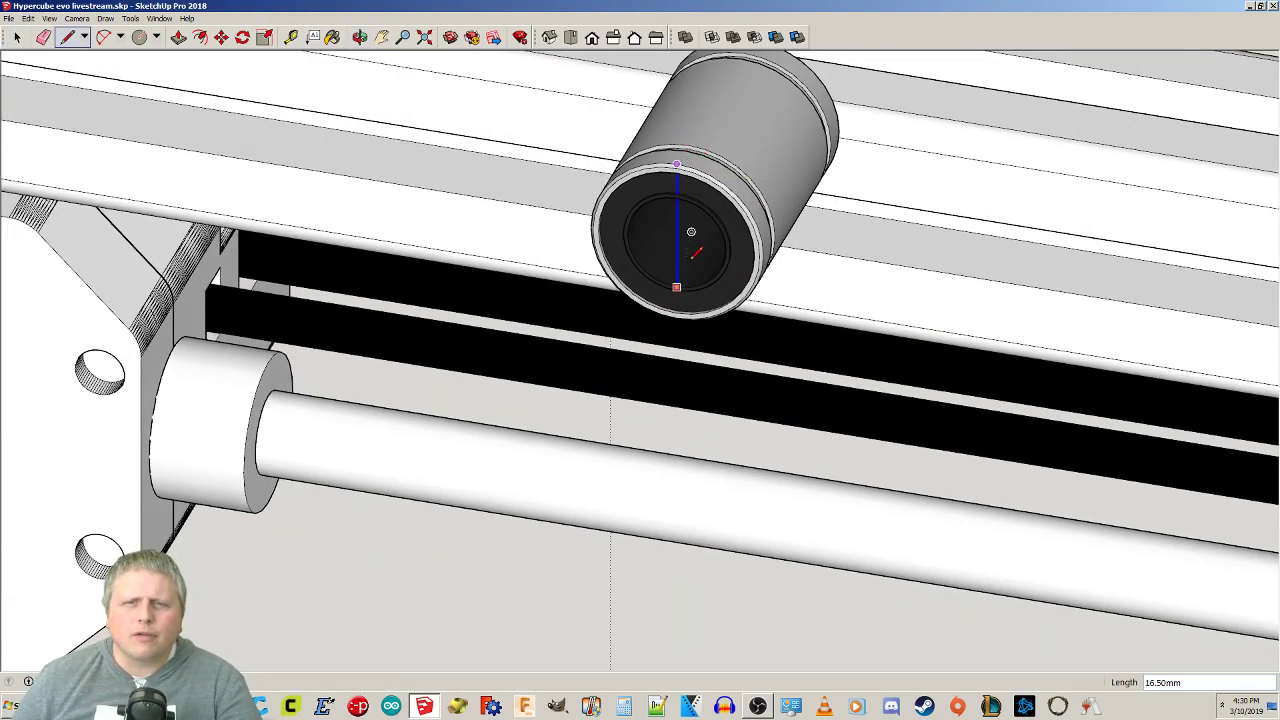
pyautogui.moveTo(746, 343); pyautogui.dragTo(509, 206, button='middle')
pyautogui.scroll(5, 434, 194)
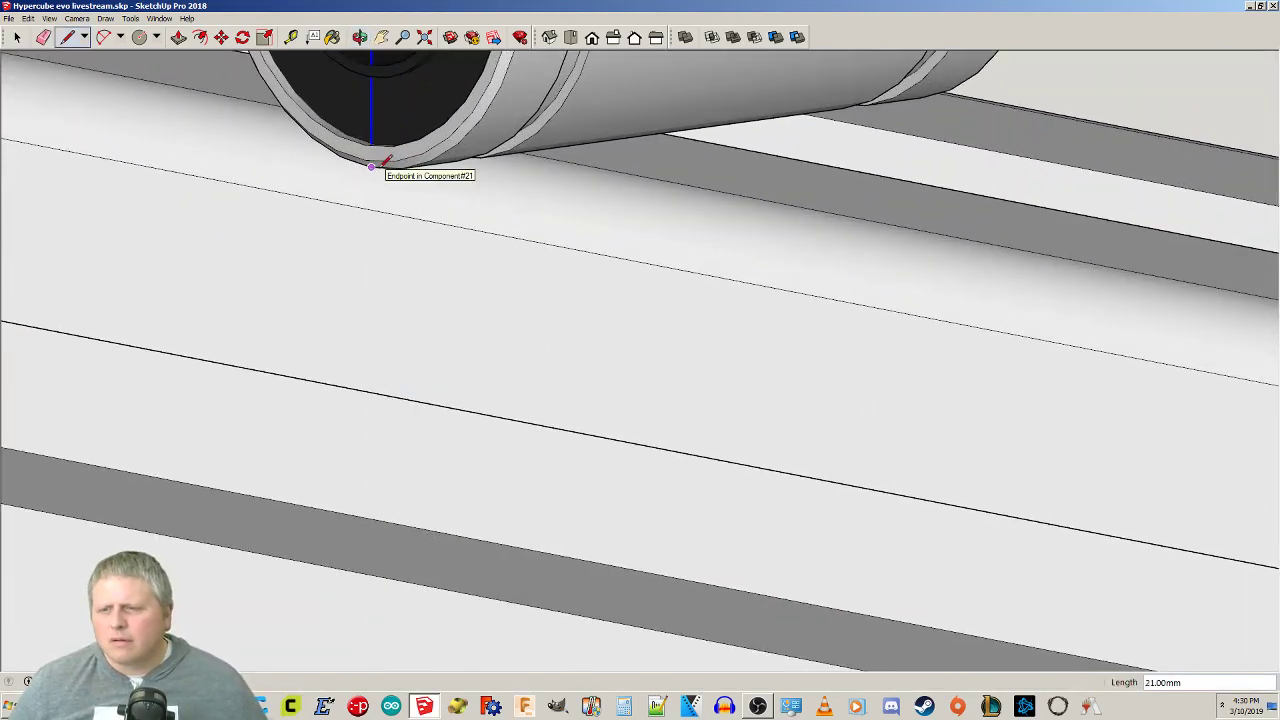
pyautogui.scroll(-5, 371, 166)
pyautogui.moveTo(371, 166); pyautogui.dragTo(468, 232, button='middle')
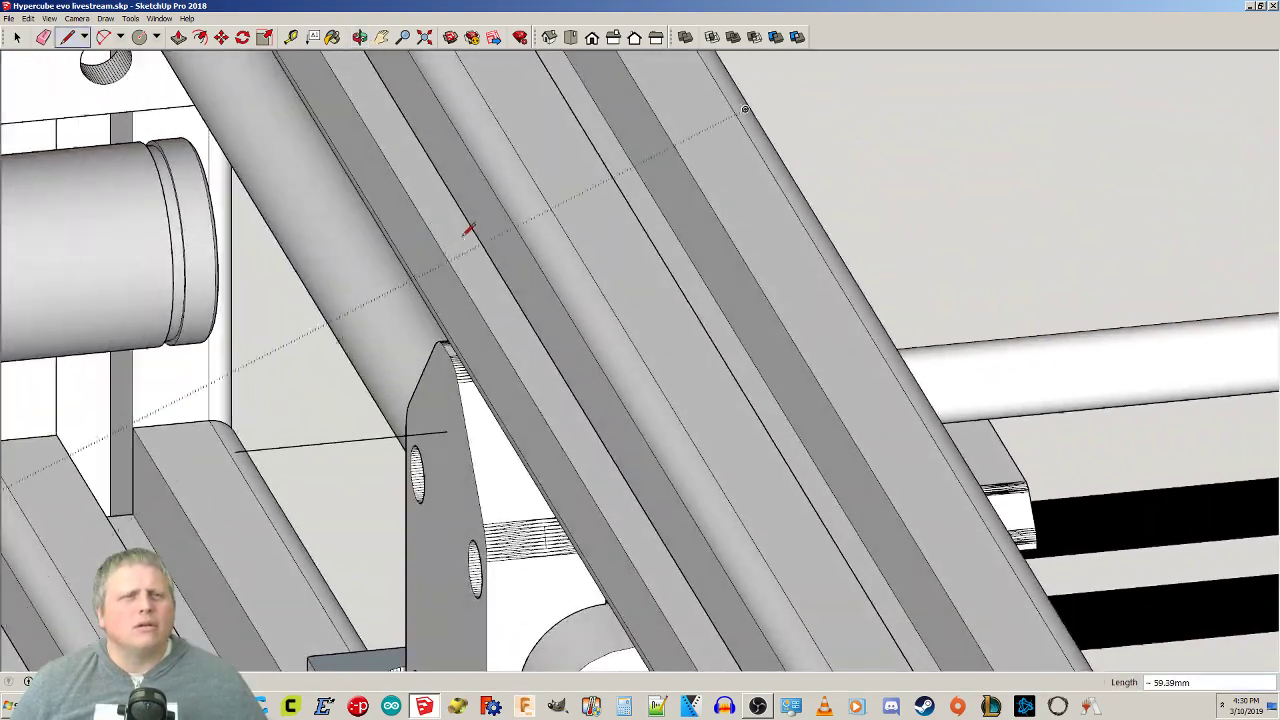
# Measure the bearing's length from one end edge to the other with the Line tool.
pyautogui.moveTo(371, 214); pyautogui.dragTo(808, 385, button='middle')
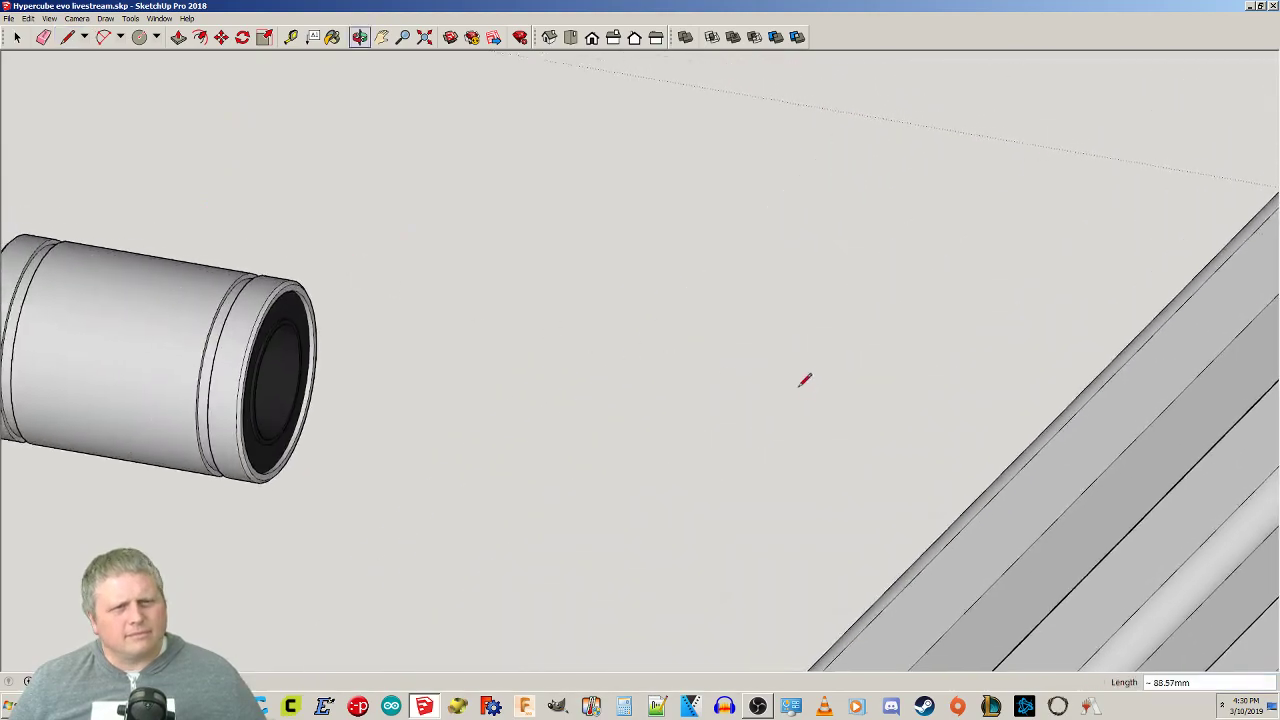
pyautogui.scroll(5, 300, 272)
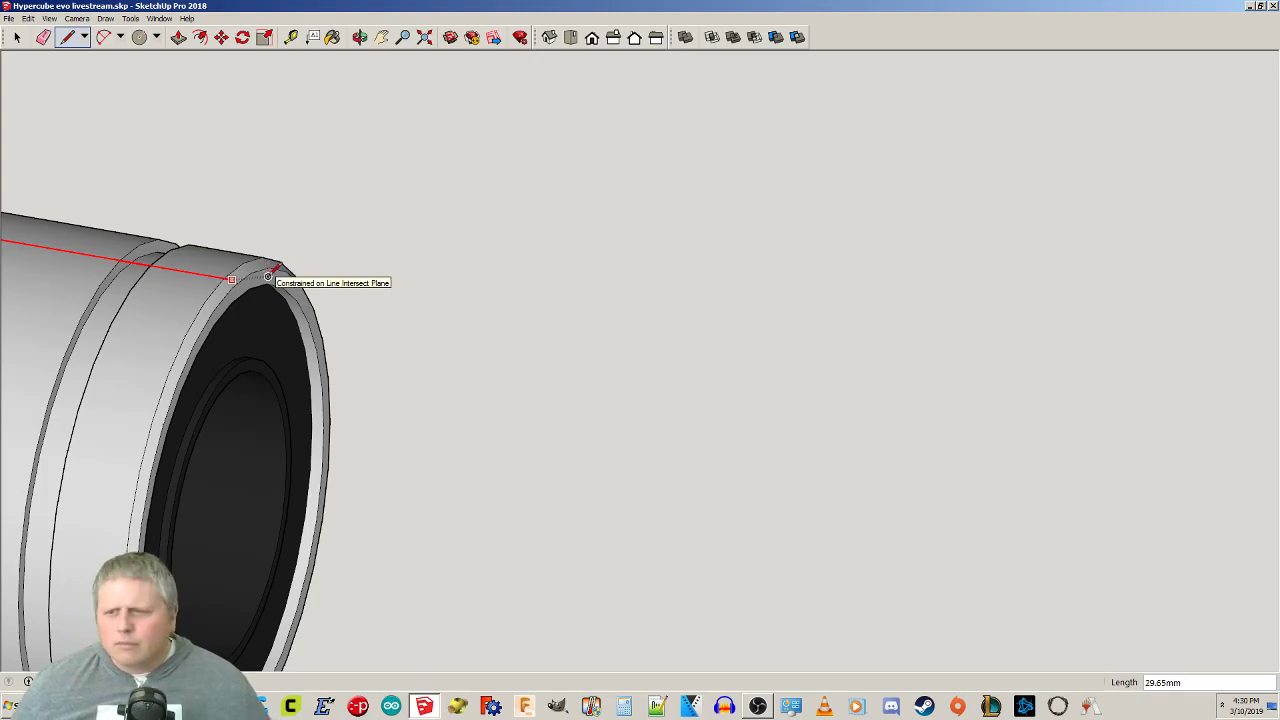
pyautogui.moveTo(268, 276); pyautogui.dragTo(186, 414, button='middle')
pyautogui.press('Escape')
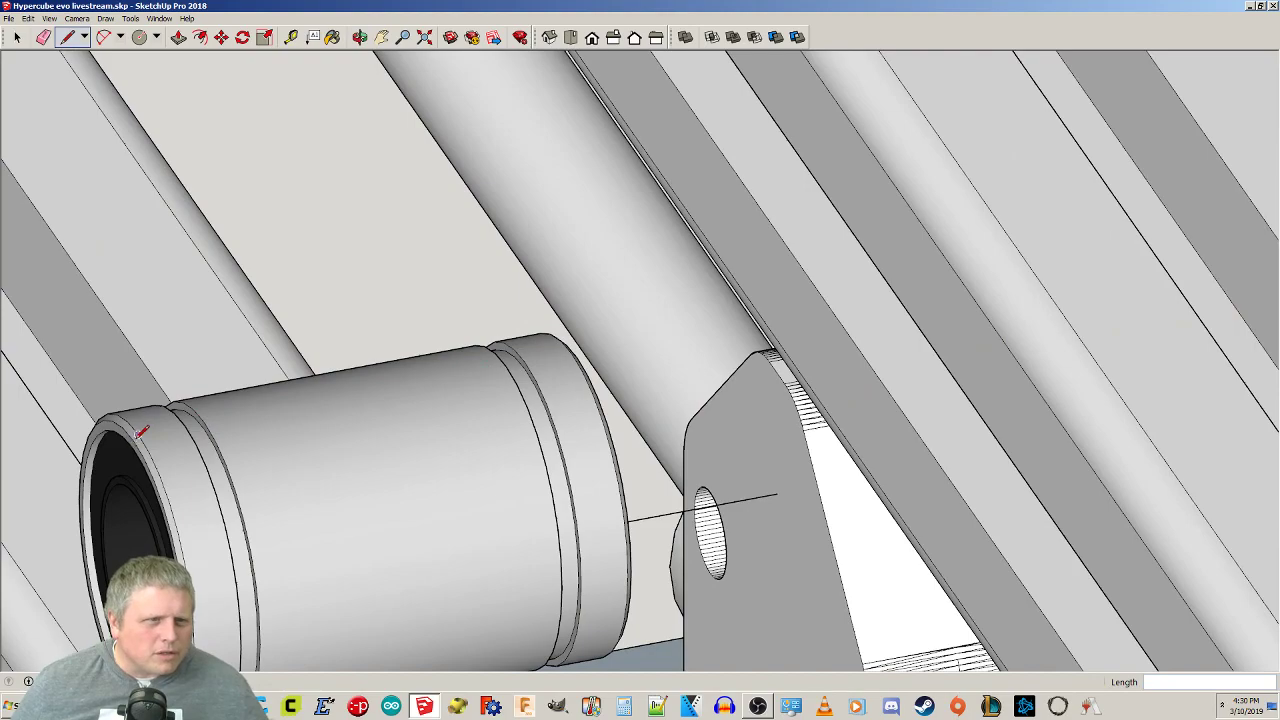
pyautogui.moveTo(334, 418); pyautogui.dragTo(398, 397, button='middle')
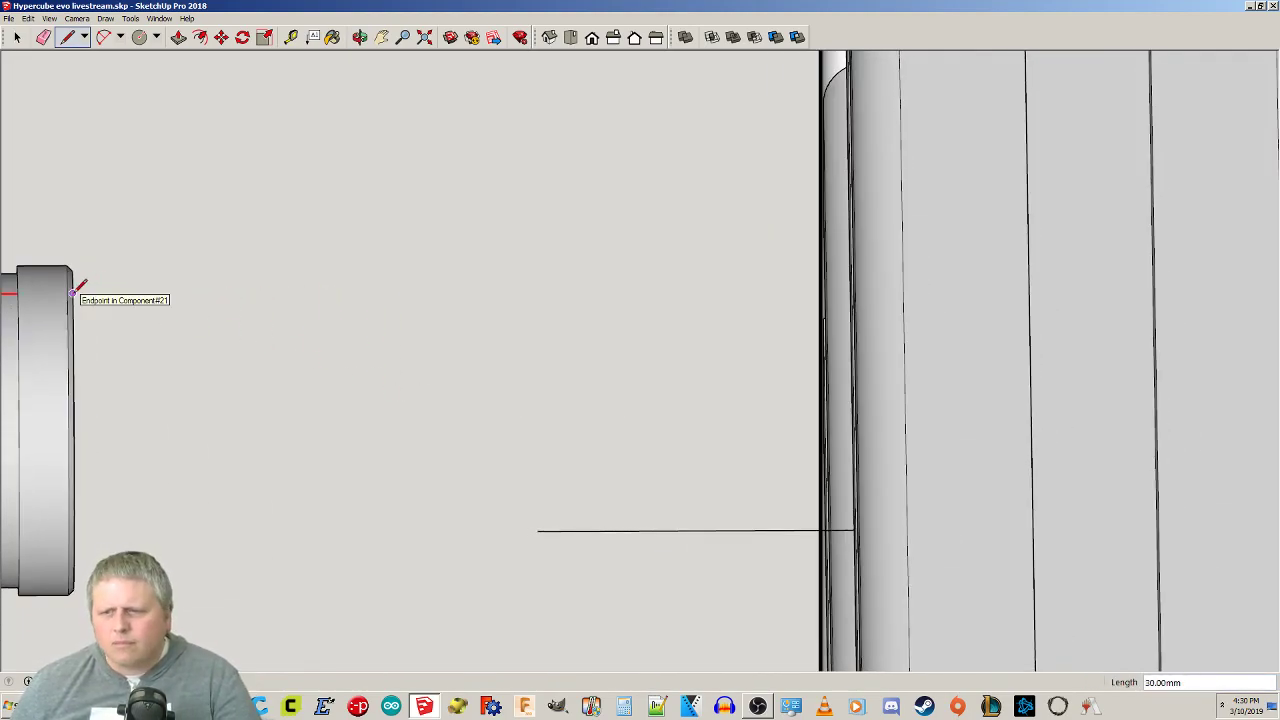
pyautogui.press('space')
# Rotate the bearing 90 degrees so it stands upright with its bore vertical.
pyautogui.moveTo(182, 305); pyautogui.dragTo(538, 405, button='middle')
pyautogui.scroll(-2, 588, 580)
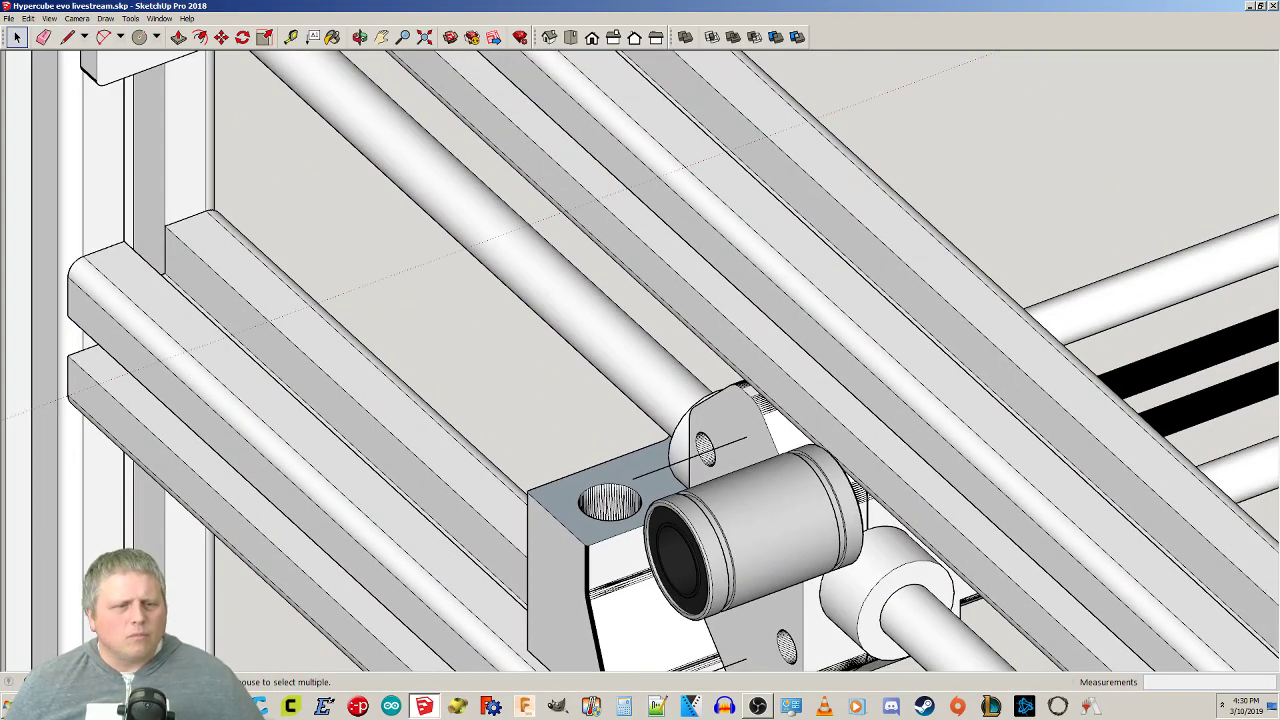
pyautogui.moveTo(819, 616); pyautogui.dragTo(629, 475, button='middle')
pyautogui.click(526, 481)
pyautogui.moveTo(665, 526); pyautogui.dragTo(443, 443, button='middle')
pyautogui.press('q')
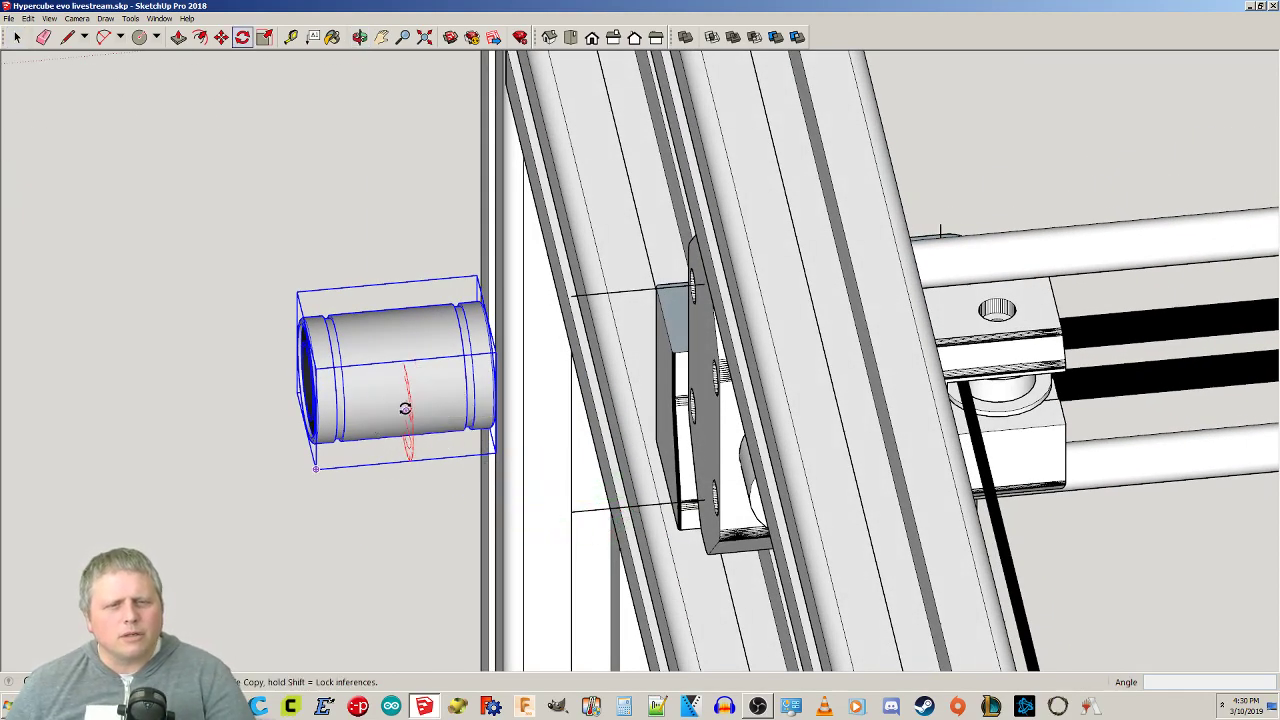
pyautogui.click(406, 410)
pyautogui.click(551, 399)
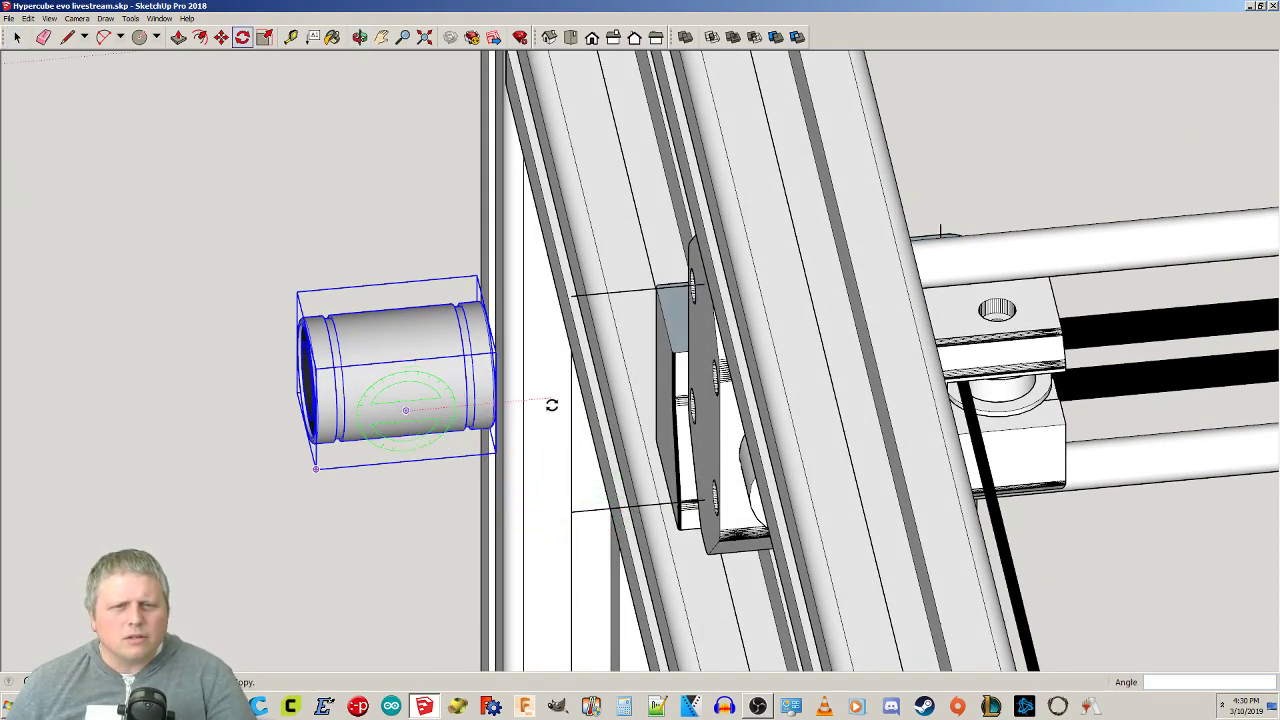
pyautogui.click(503, 351)
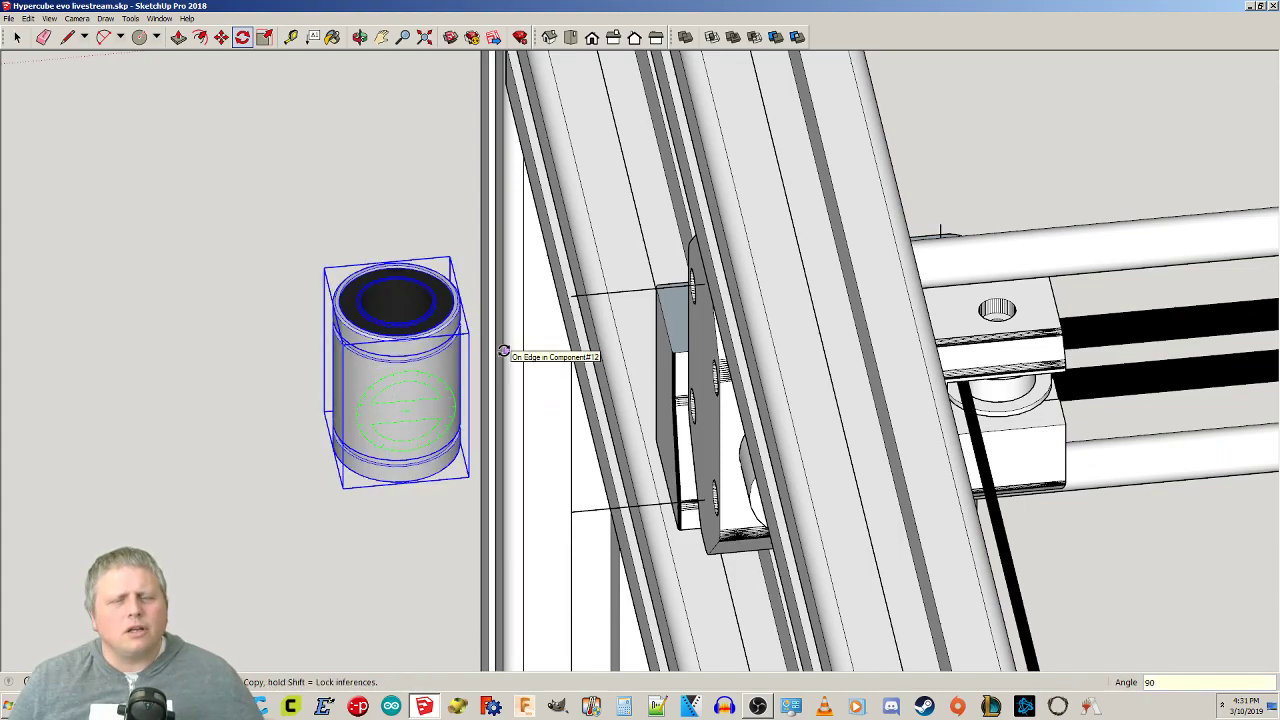
pyautogui.press('space')
# Move the bearing by the centre of its end face onto the centre of the Z rod's upper end.
pyautogui.press('m')
pyautogui.scroll(2, 433, 304)
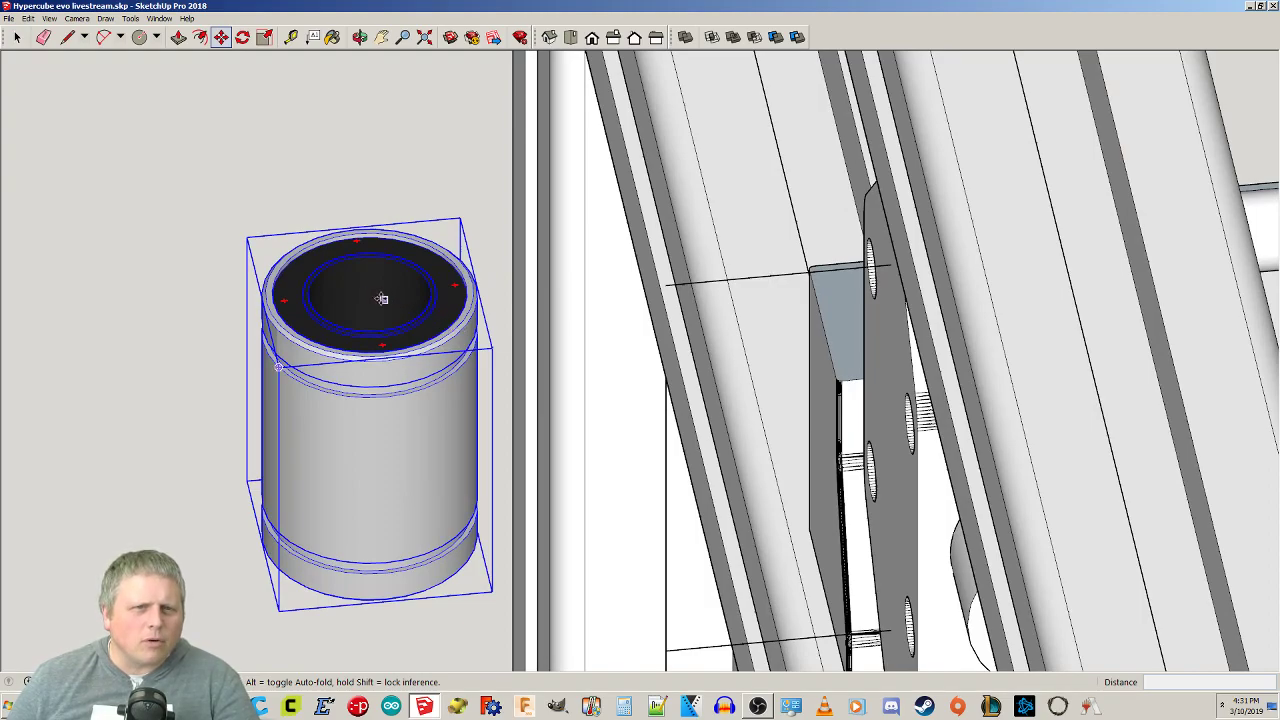
pyautogui.click(369, 292)
pyautogui.scroll(-3, 369, 292)
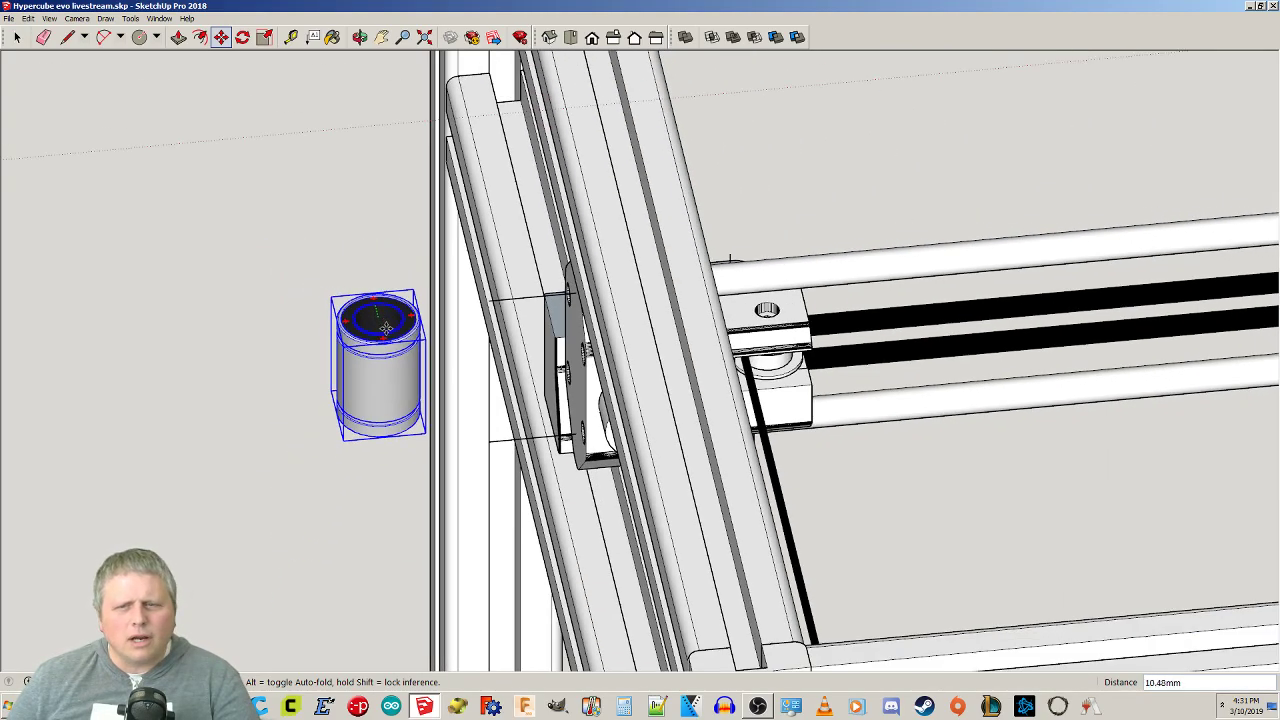
pyautogui.moveTo(838, 356); pyautogui.dragTo(668, 470, button='middle')
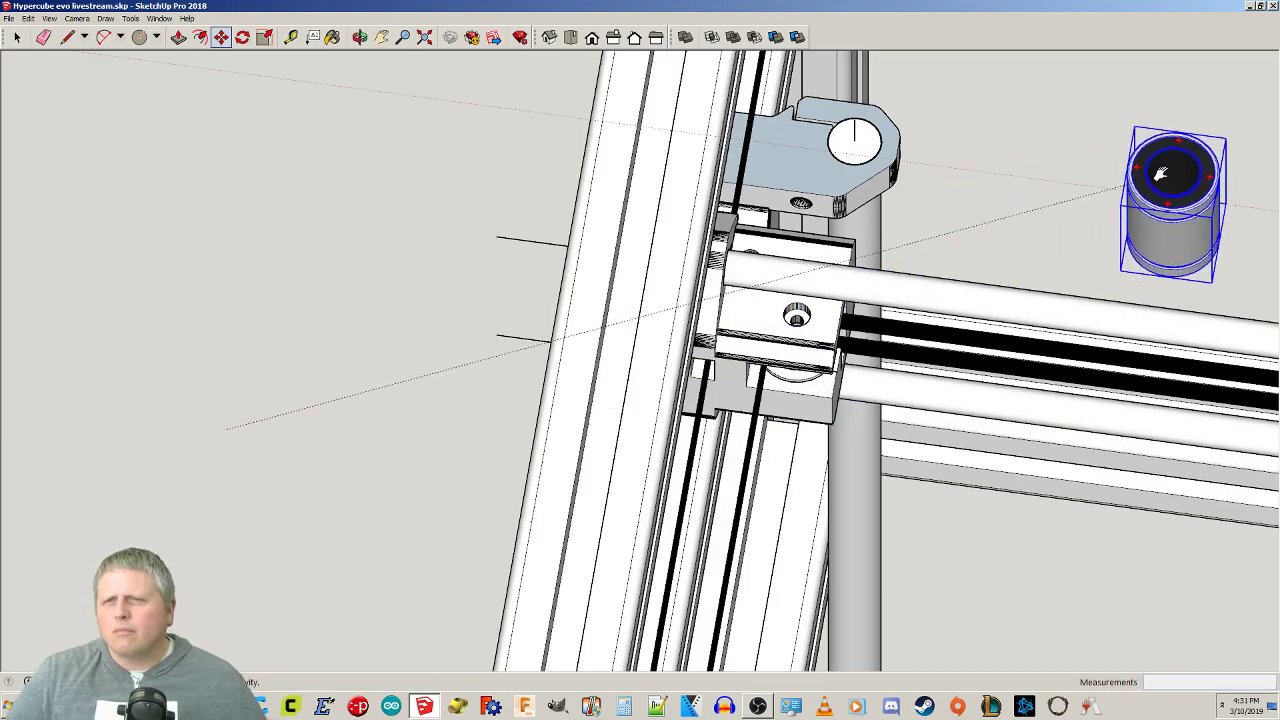
pyautogui.moveTo(1171, 172); pyautogui.dragTo(748, 463, button='middle')
pyautogui.scroll(5, 600, 420)
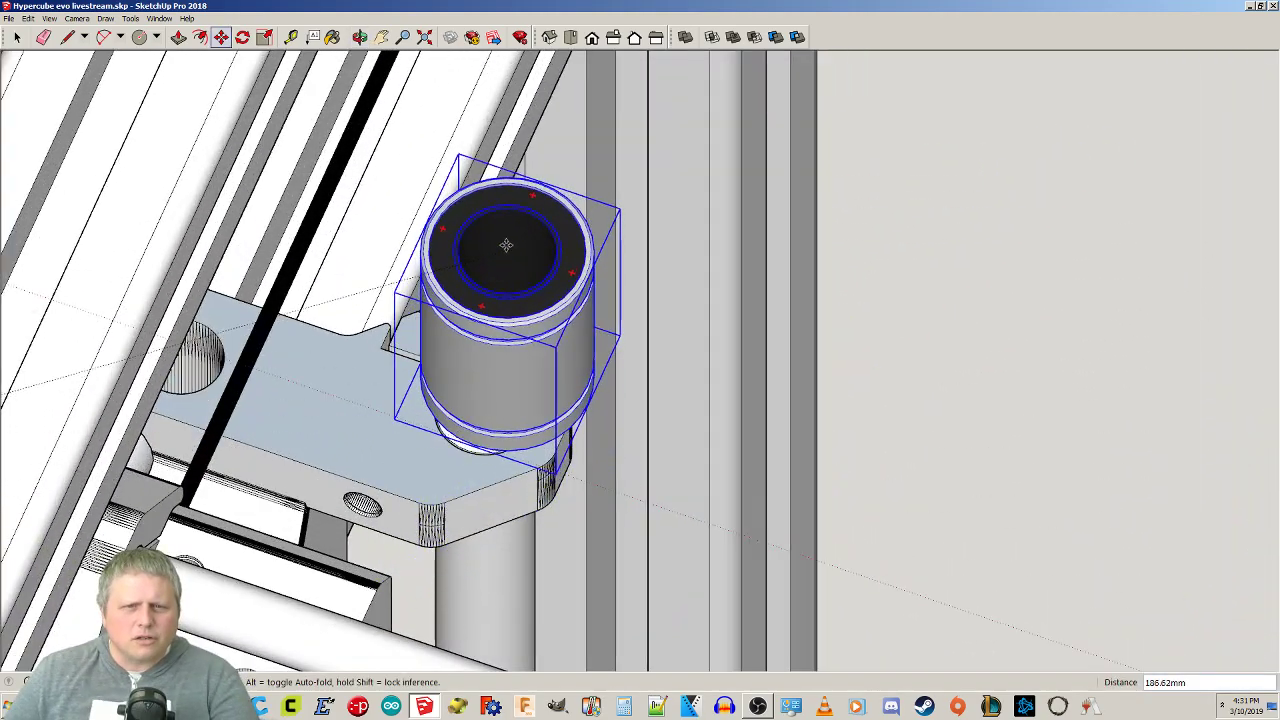
pyautogui.click(570, 37)
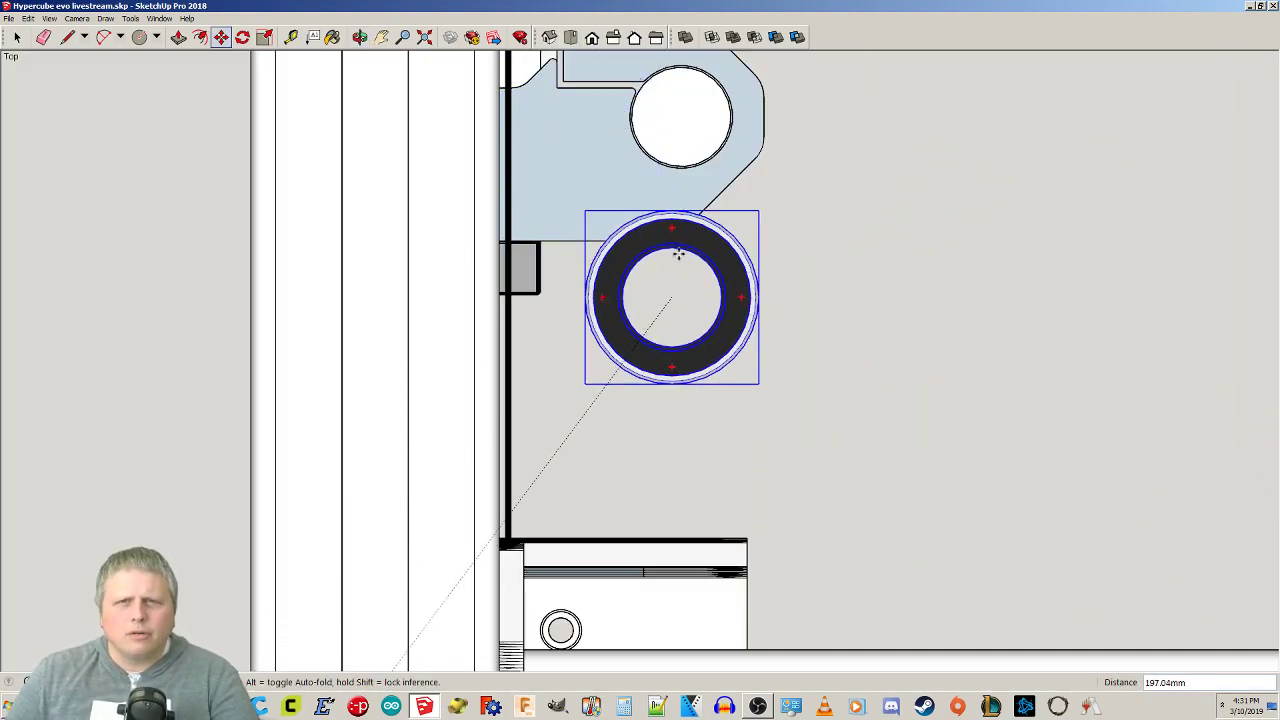
pyautogui.moveTo(749, 214); pyautogui.dragTo(686, 100, button='middle')
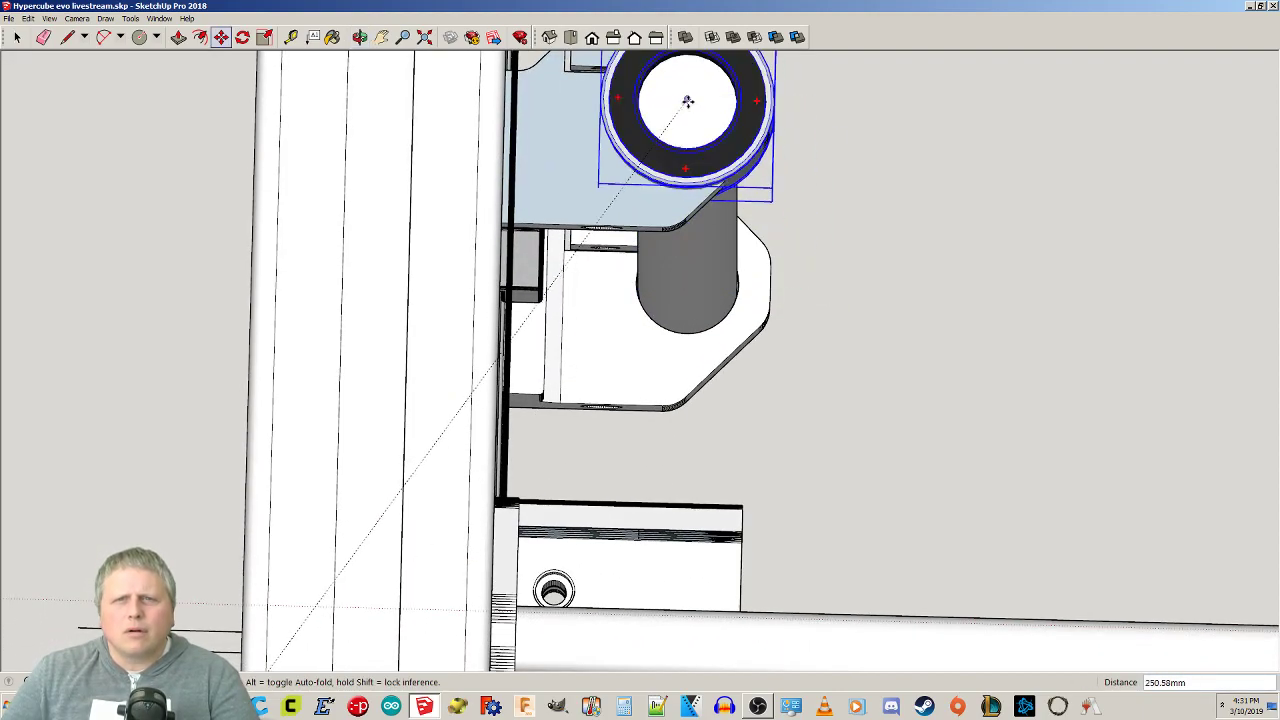
pyautogui.scroll(2, 687, 101)
pyautogui.scroll(6, 688, 103)
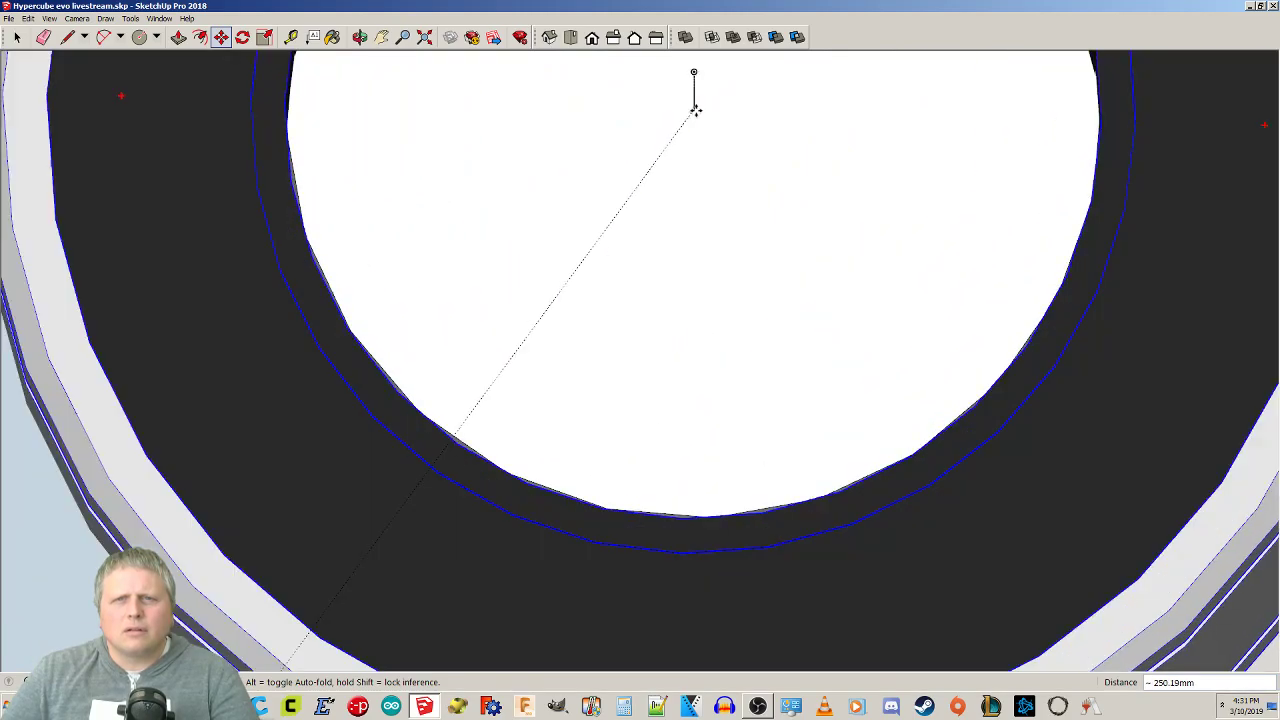
pyautogui.click(694, 73)
pyautogui.scroll(-5, 747, 290)
pyautogui.moveTo(800, 515); pyautogui.dragTo(716, 479, button='middle')
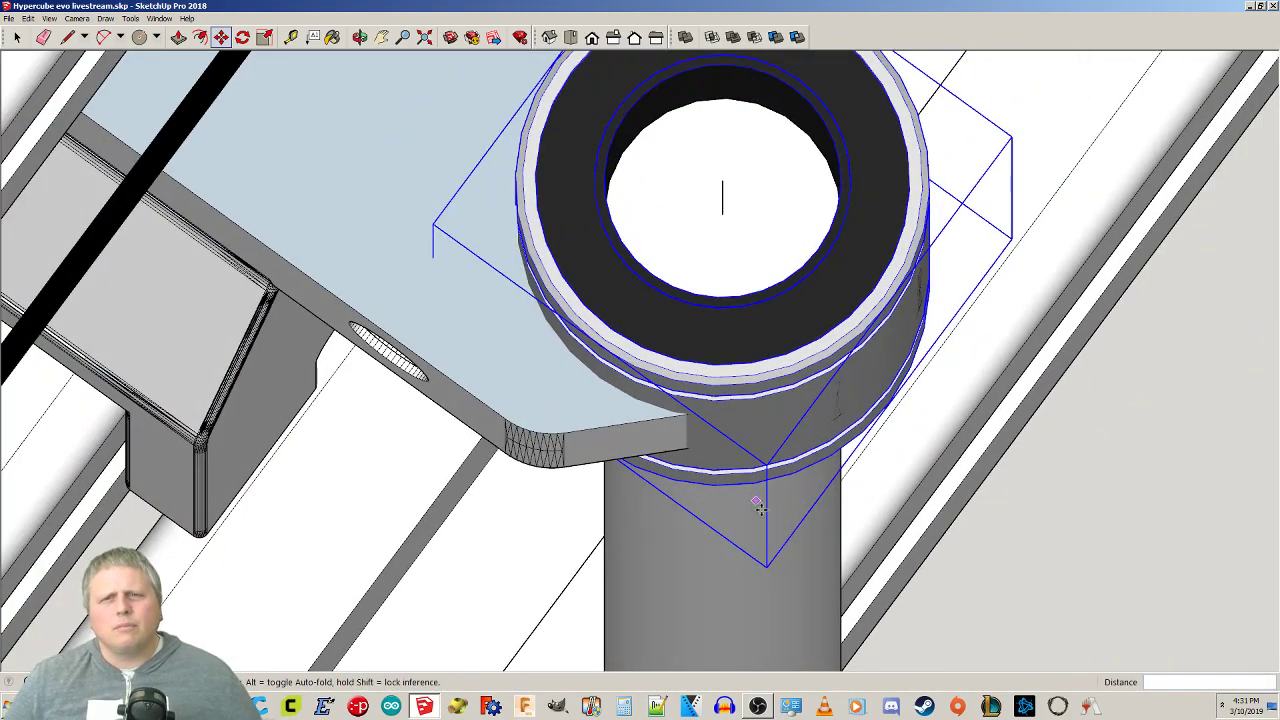
pyautogui.scroll(-5, 868, 550)
pyautogui.press('space')
pyautogui.click(1075, 597)
# Move the bearing straight down the Z rod to just below the upper rod bracket.
pyautogui.moveTo(1028, 576); pyautogui.dragTo(948, 425, button='middle')
pyautogui.keyDown('shift'); pyautogui.moveTo(948, 425); pyautogui.dragTo(921, 292, button='middle'); pyautogui.keyUp('shift')
pyautogui.click(745, 298)
pyautogui.press('m')
pyautogui.click(745, 298)
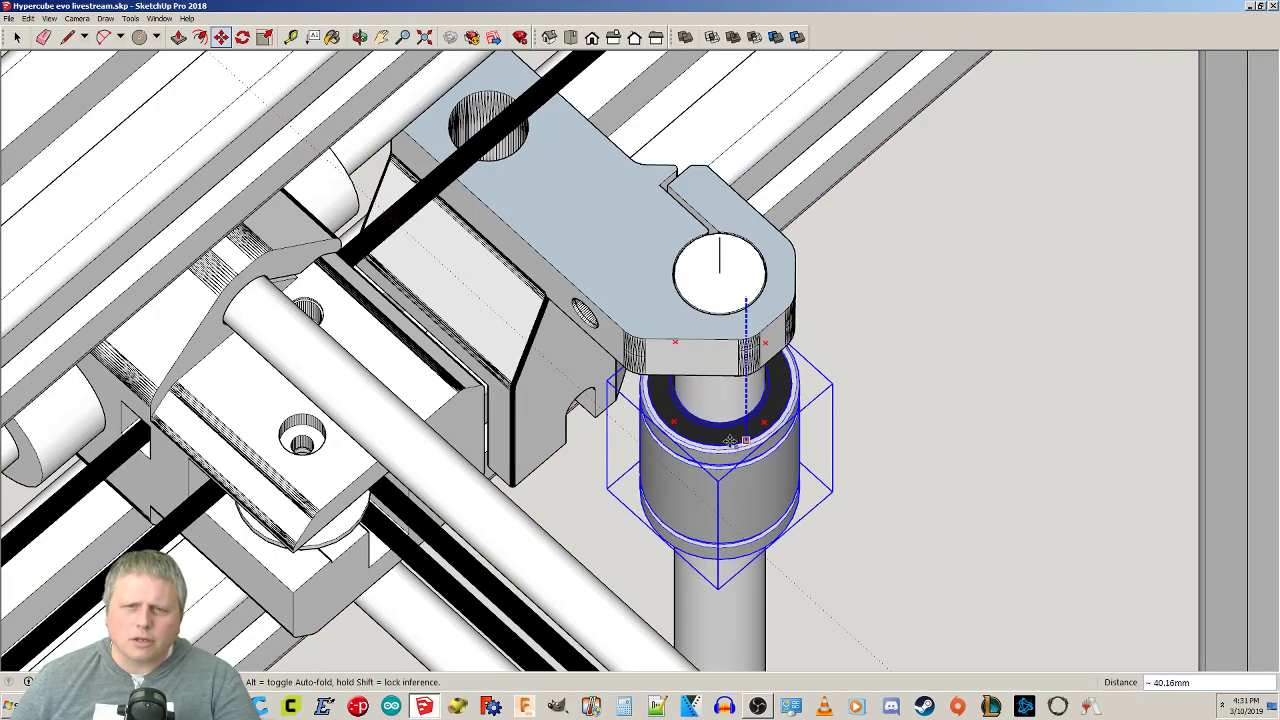
pyautogui.click(738, 420)
pyautogui.press('space')
pyautogui.click(977, 480)
pyautogui.moveTo(887, 525); pyautogui.dragTo(950, 540, button='middle')
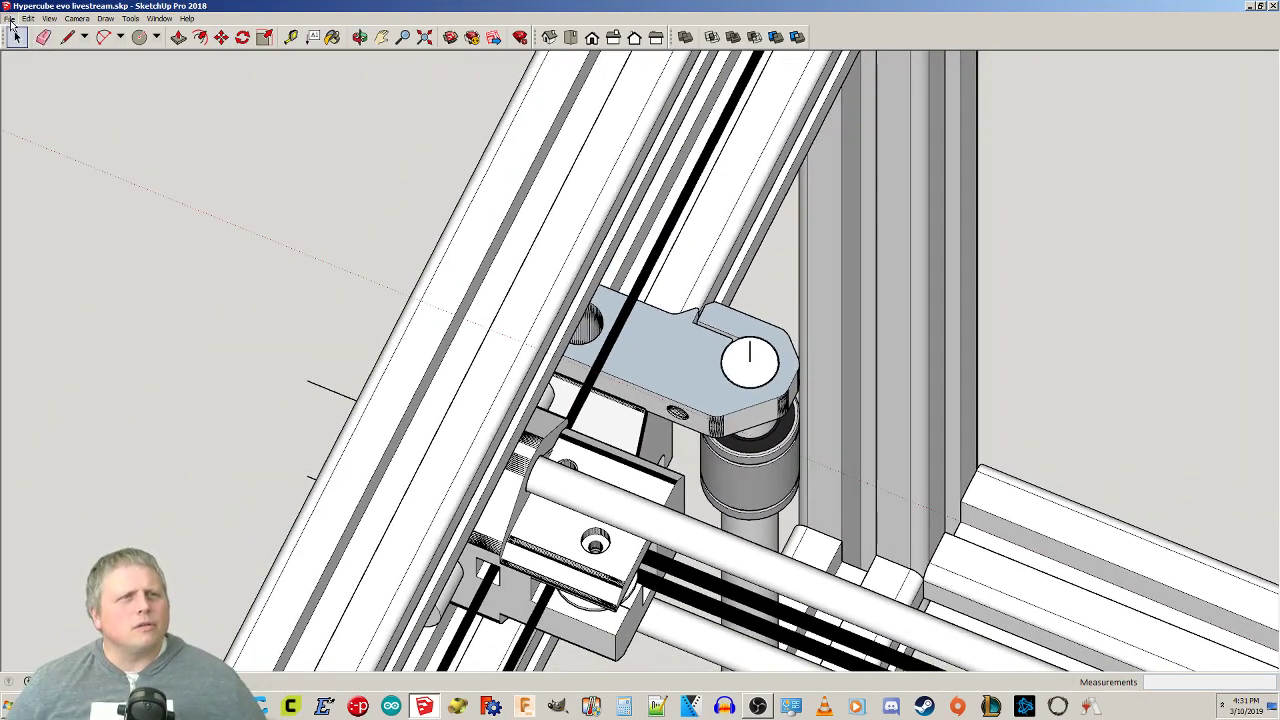
# Import the Z_Axis_Bearing_Holder_1.0.stl part into the frame model.
pyautogui.click(9, 18)
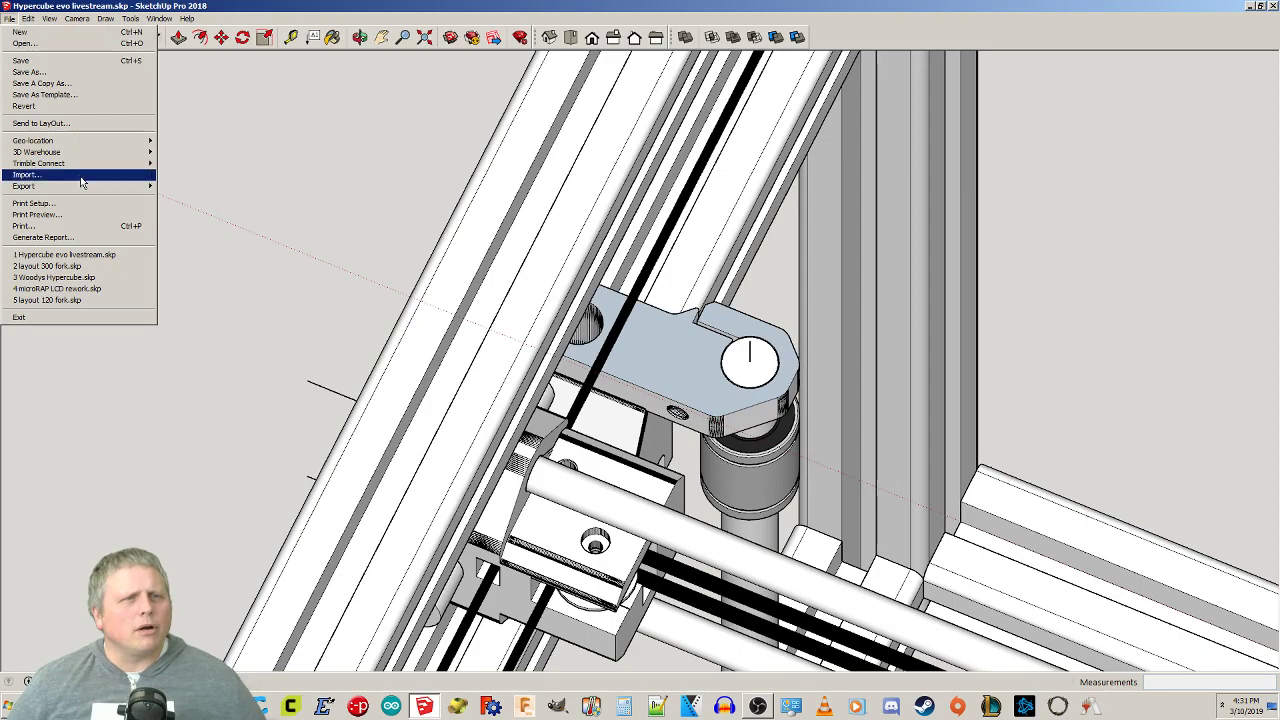
pyautogui.click(26, 174)
pyautogui.moveTo(1000, 360); pyautogui.dragTo(1003, 530)
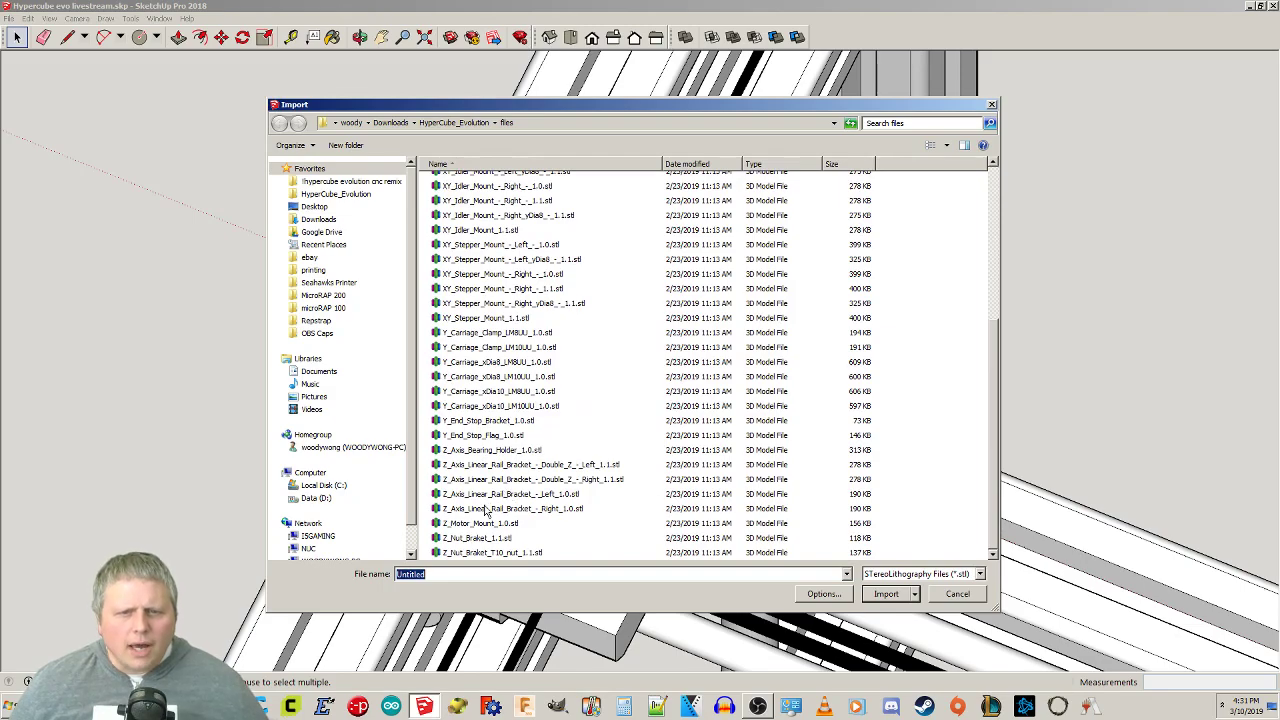
pyautogui.doubleClick(490, 450)
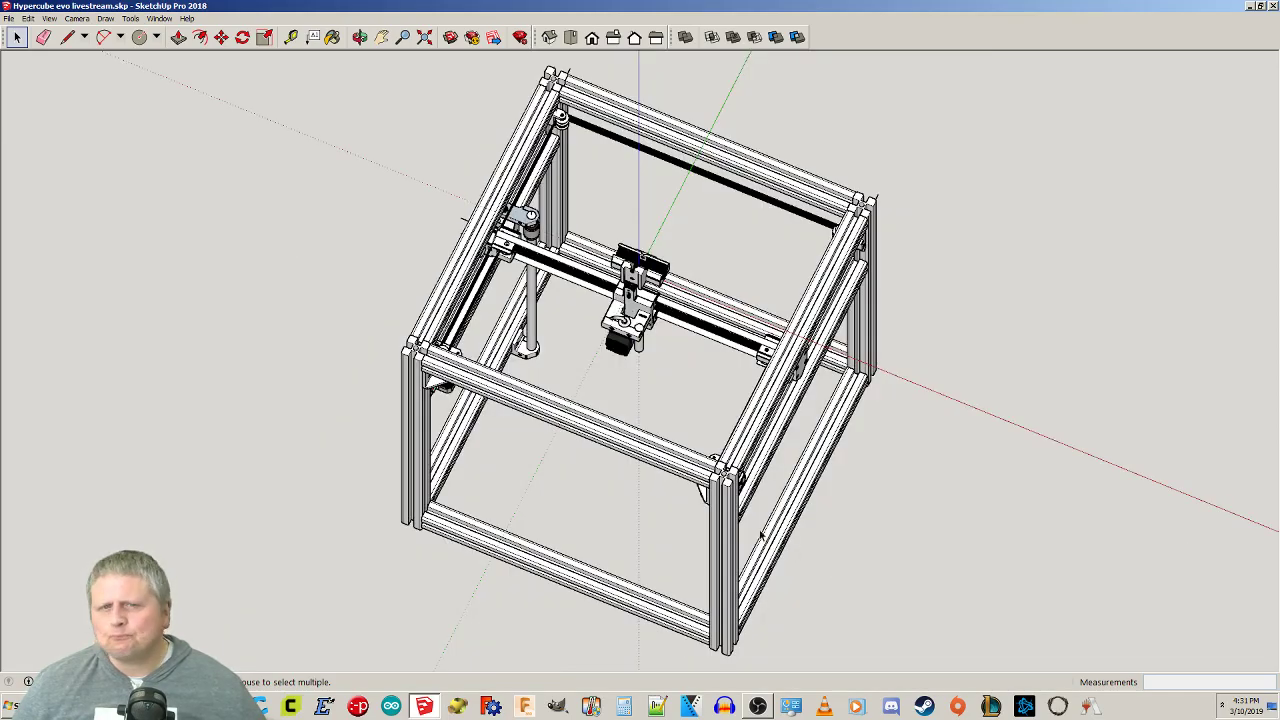
pyautogui.scroll(2, 672, 305)
pyautogui.scroll(8, 672, 304)
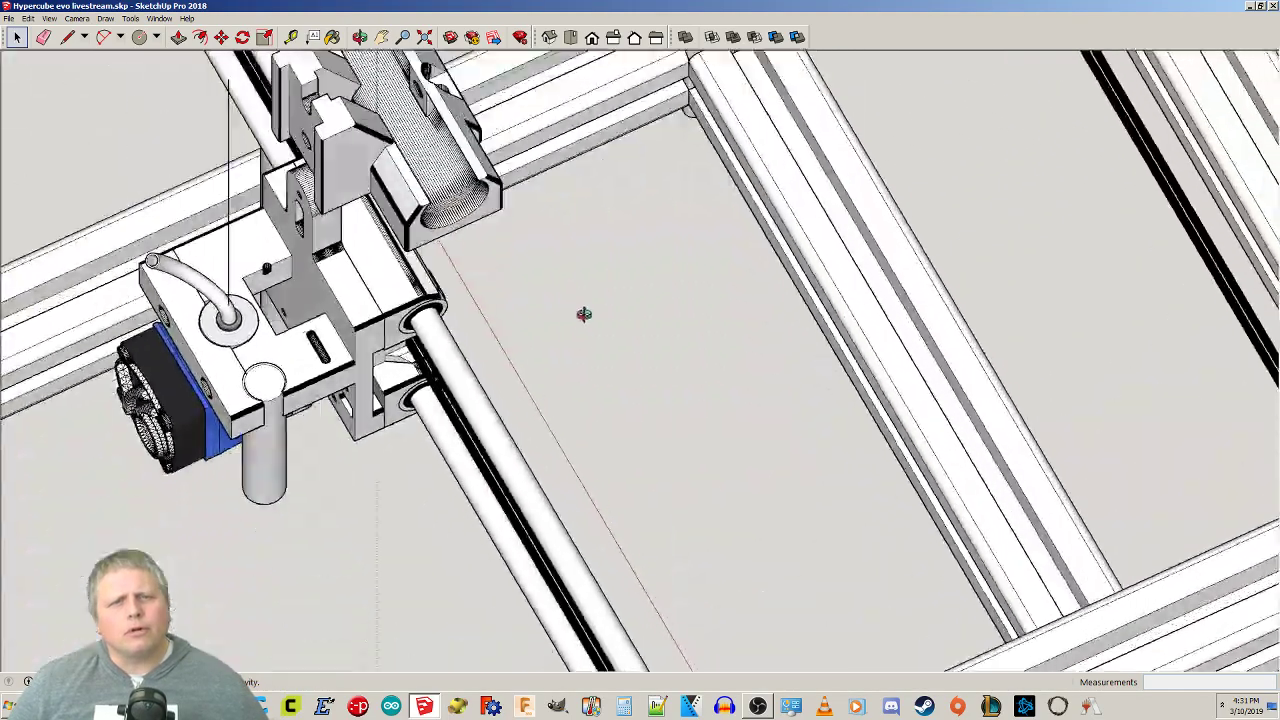
pyautogui.moveTo(584, 314); pyautogui.dragTo(1008, 455, button='middle')
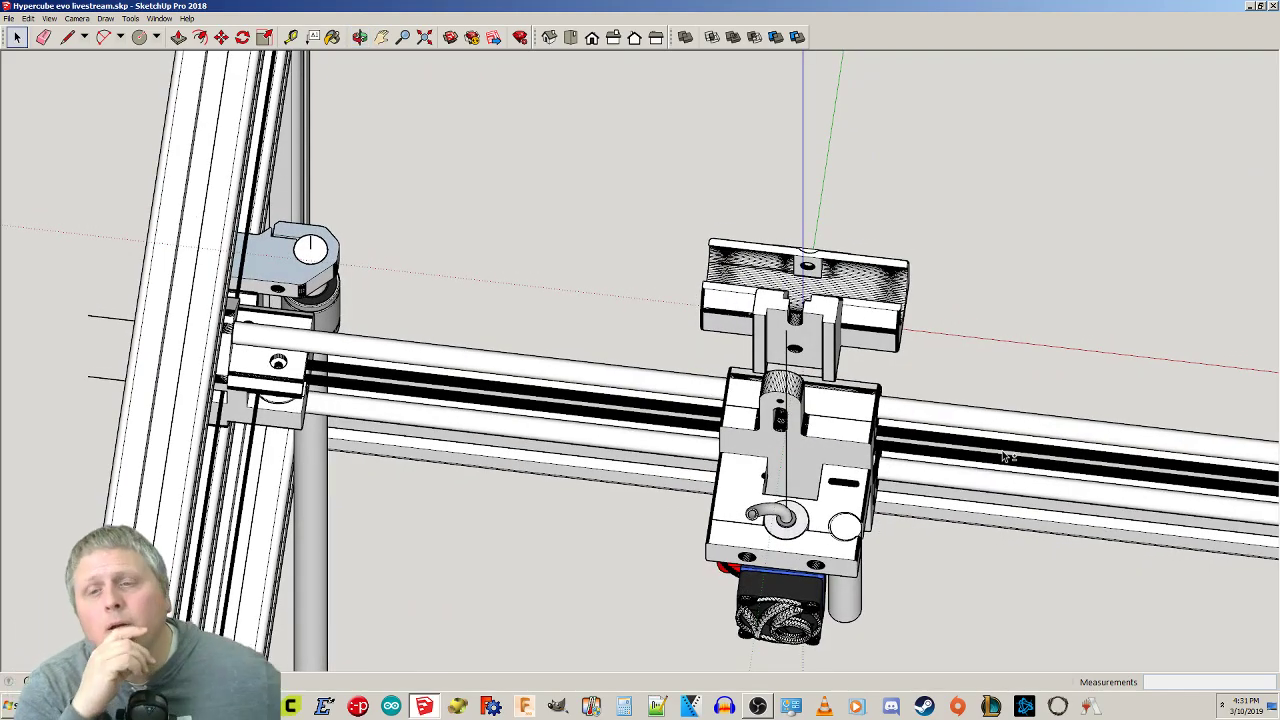
pyautogui.moveTo(897, 332); pyautogui.dragTo(600, 312, button='middle')
pyautogui.press('q')
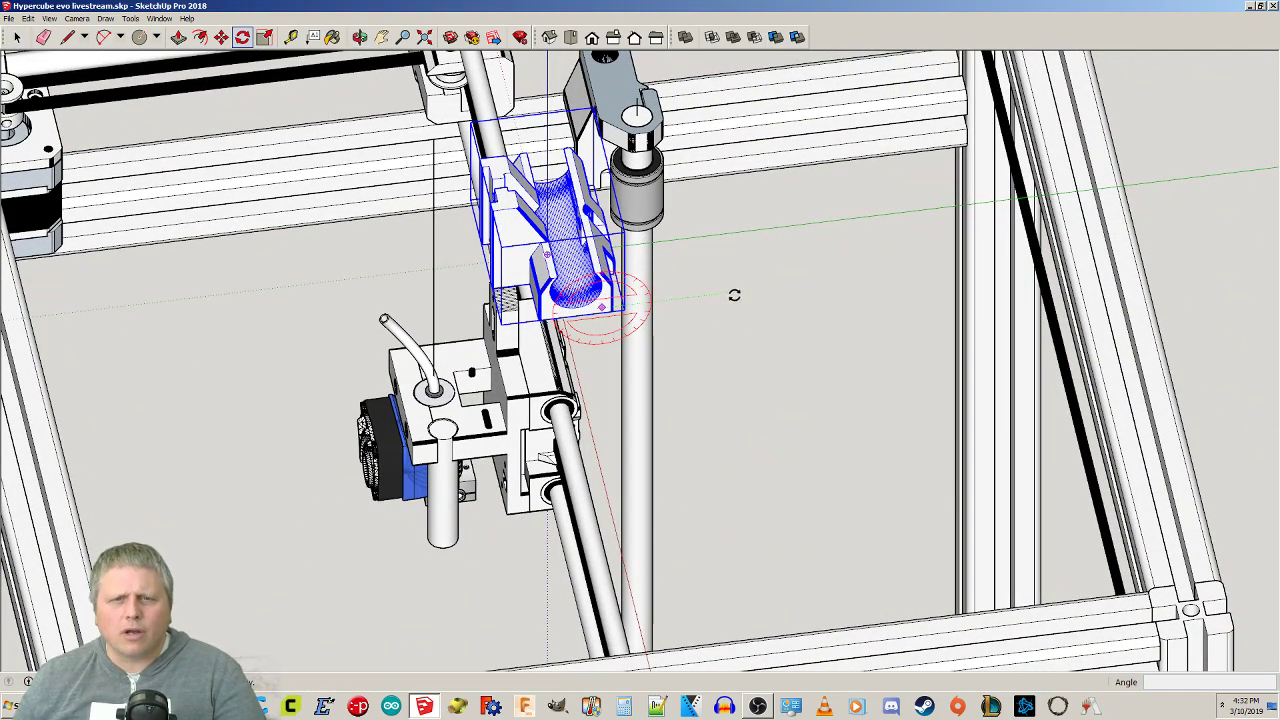
pyautogui.click(697, 277)
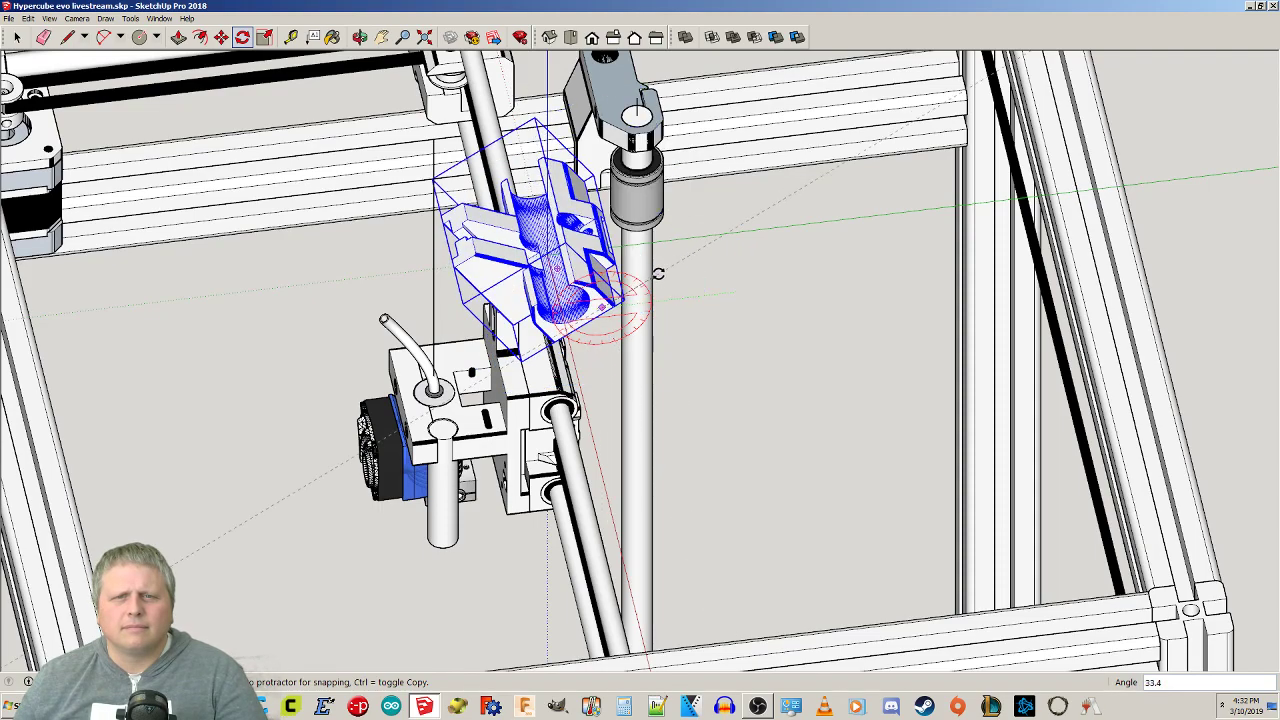
pyautogui.press('Escape')
pyautogui.moveTo(714, 377); pyautogui.dragTo(878, 539, button='middle')
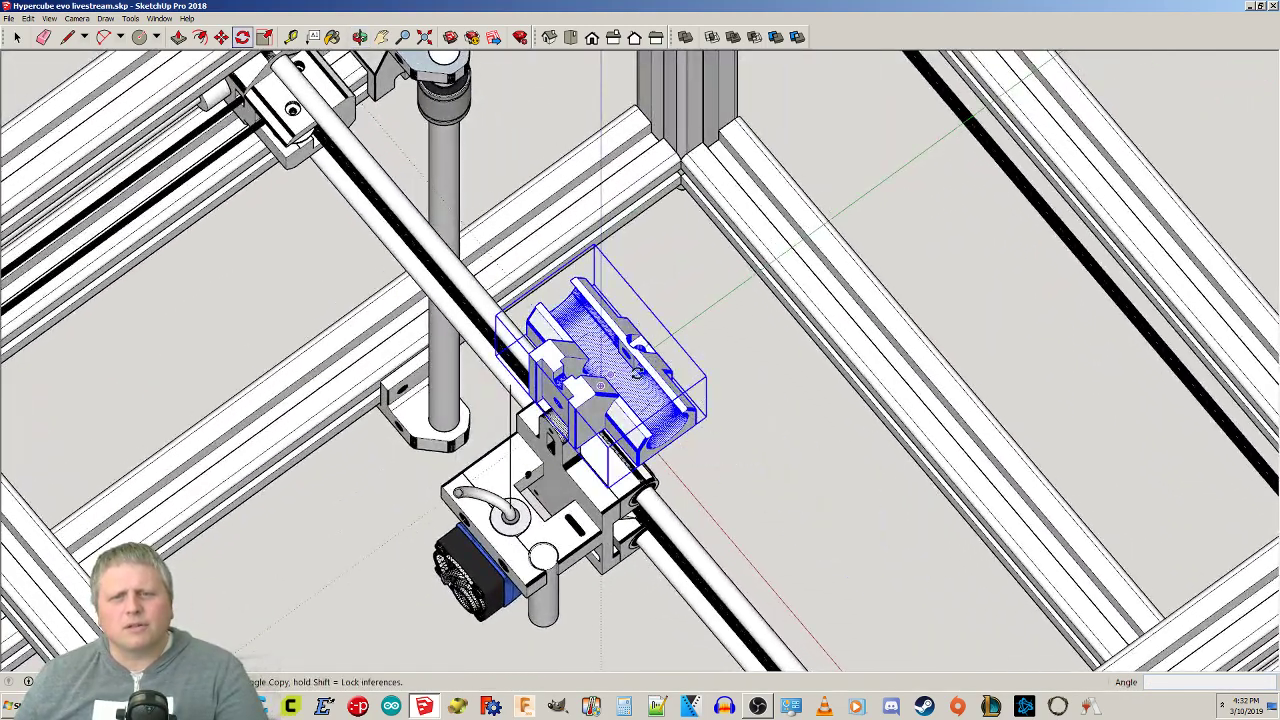
pyautogui.moveTo(749, 457); pyautogui.dragTo(700, 198, button='middle')
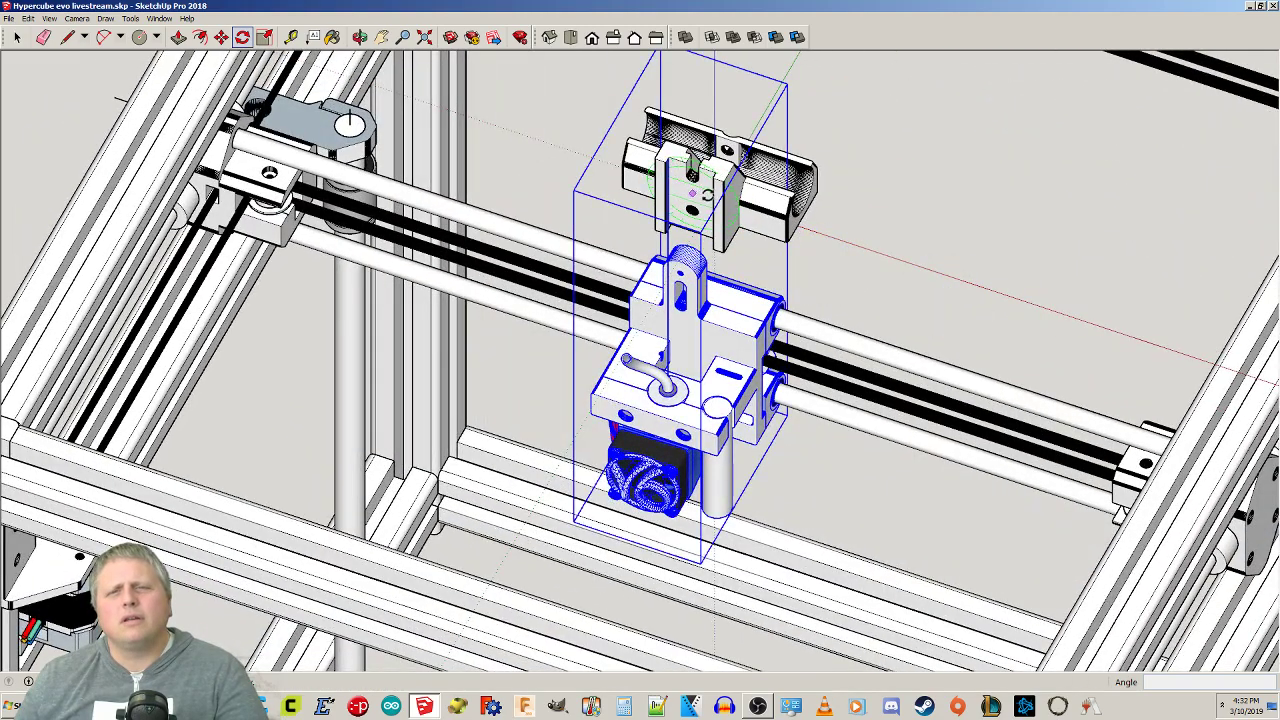
pyautogui.click(998, 261)
pyautogui.press('space')
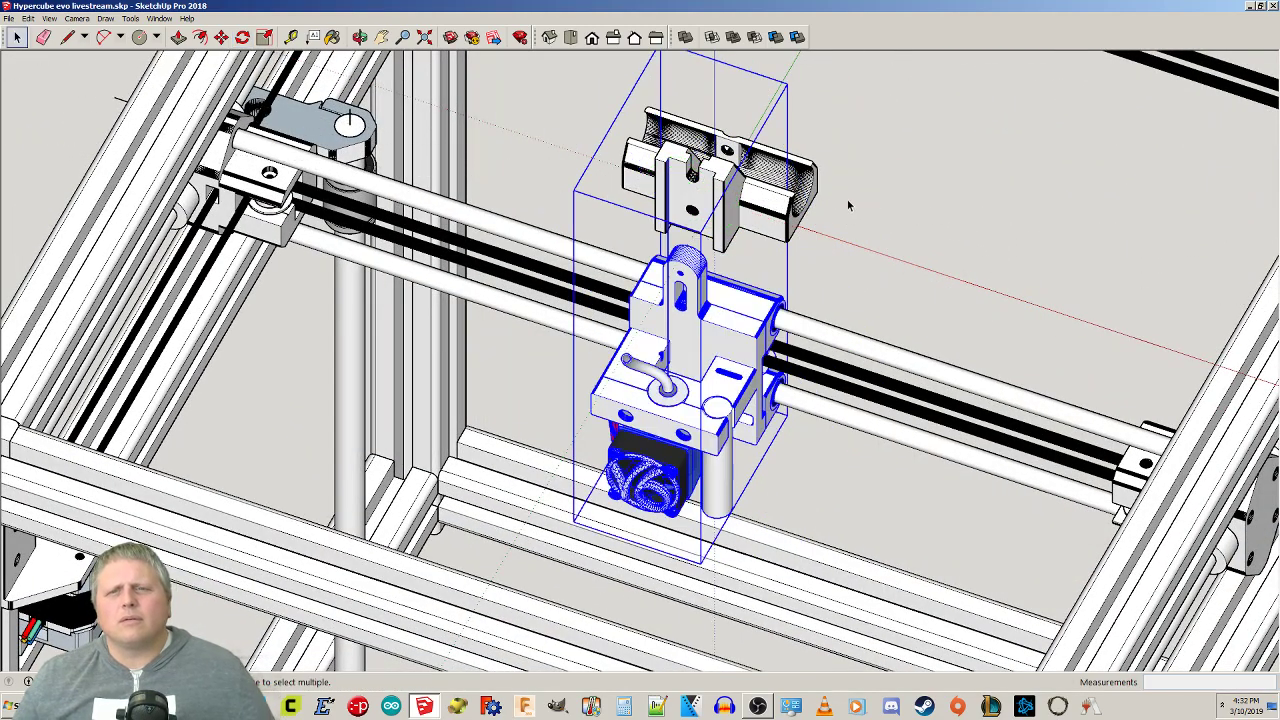
# Rotate the imported Z axis bearing holder 90 degrees about the green axis so its bore stands vertical.
pyautogui.click(798, 201)
pyautogui.press('q')
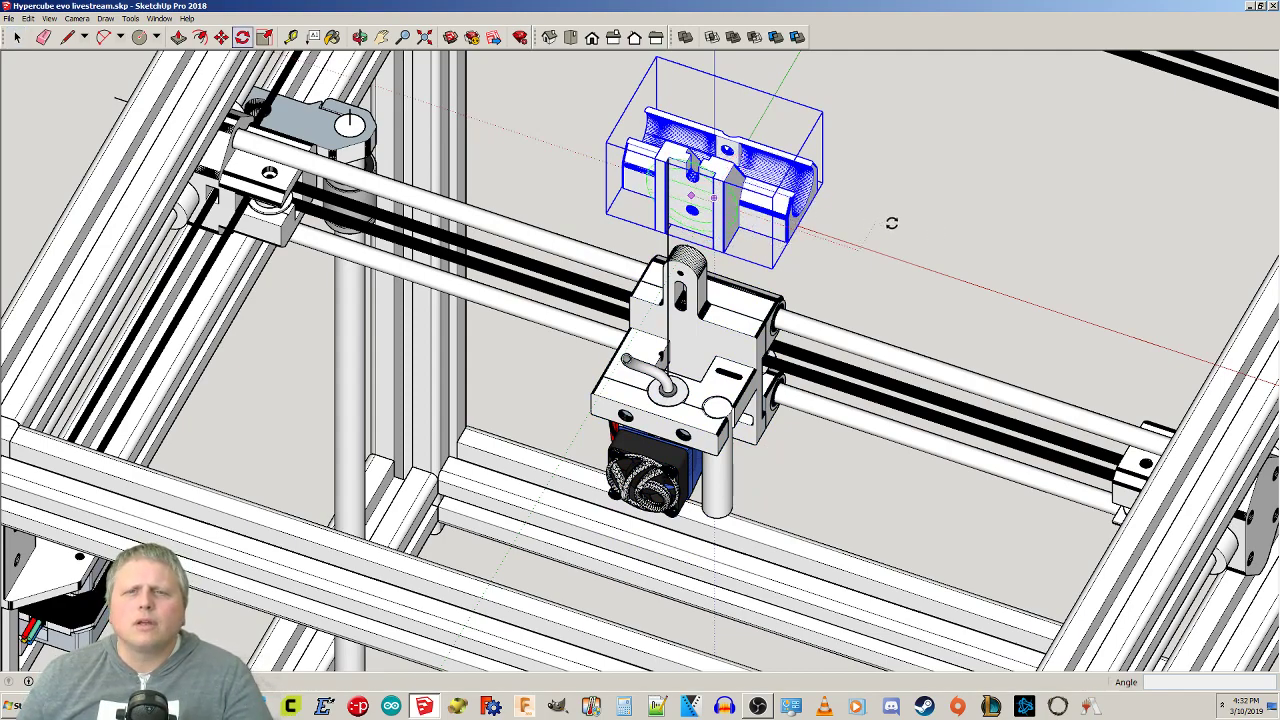
pyautogui.click(939, 235)
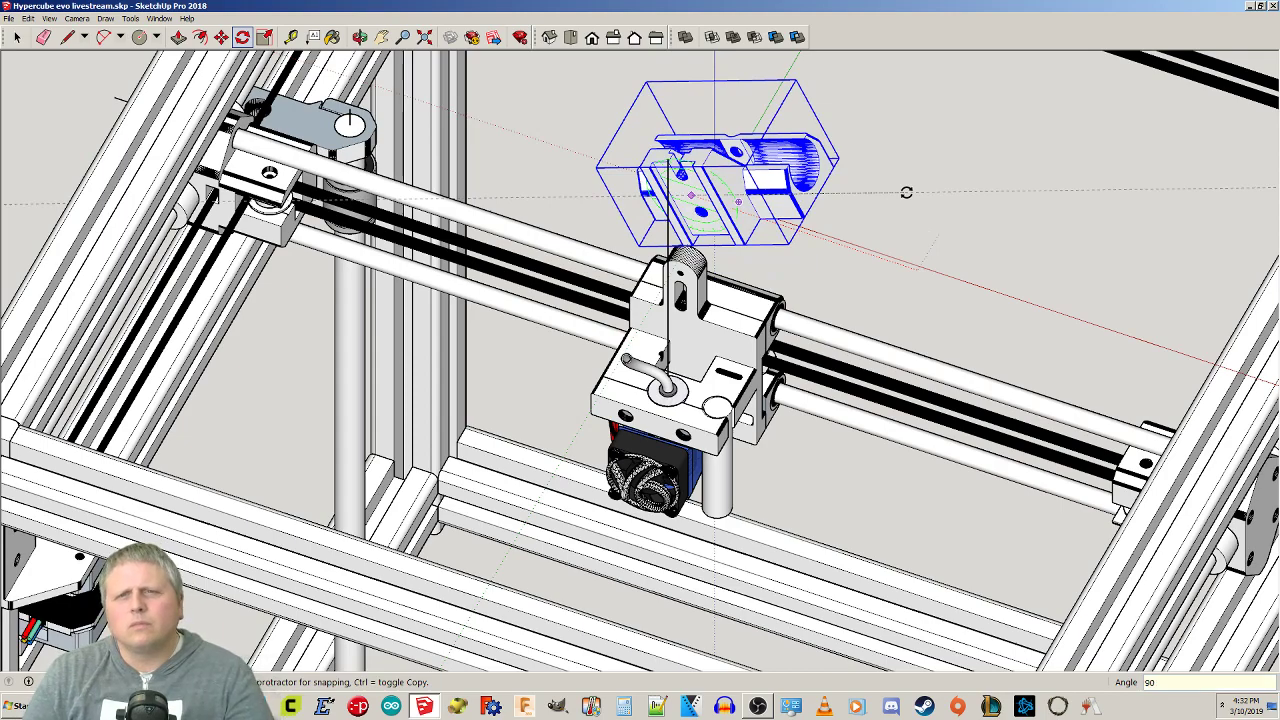
pyautogui.press('Escape')
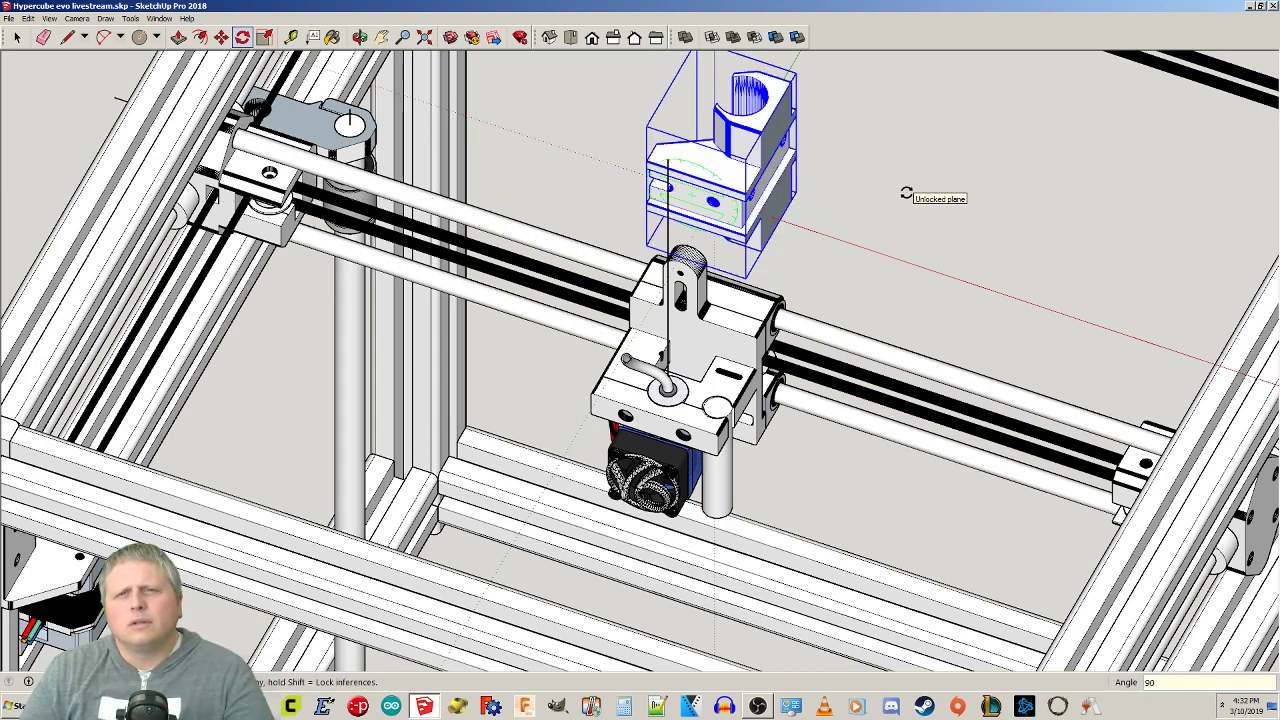
pyautogui.press('space')
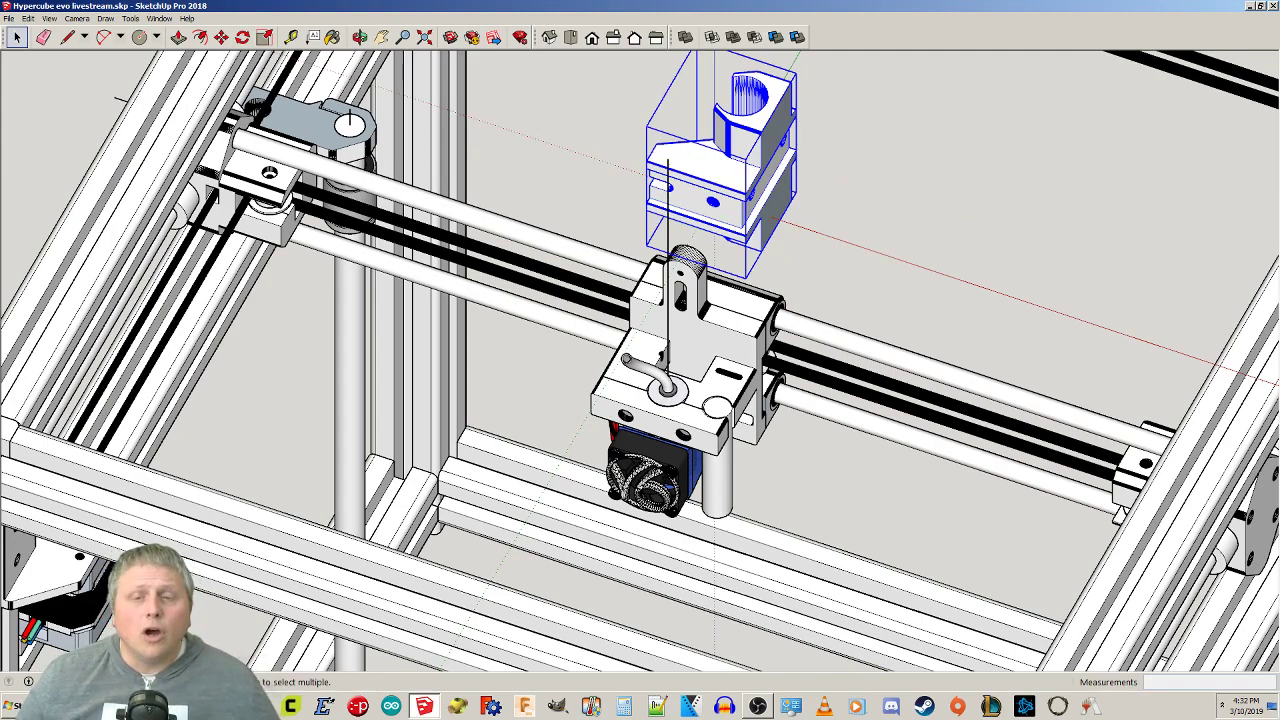
# Turn the bearing holder upside down by rotating it about the green axis, keeping its bore vertical.
pyautogui.press('q')
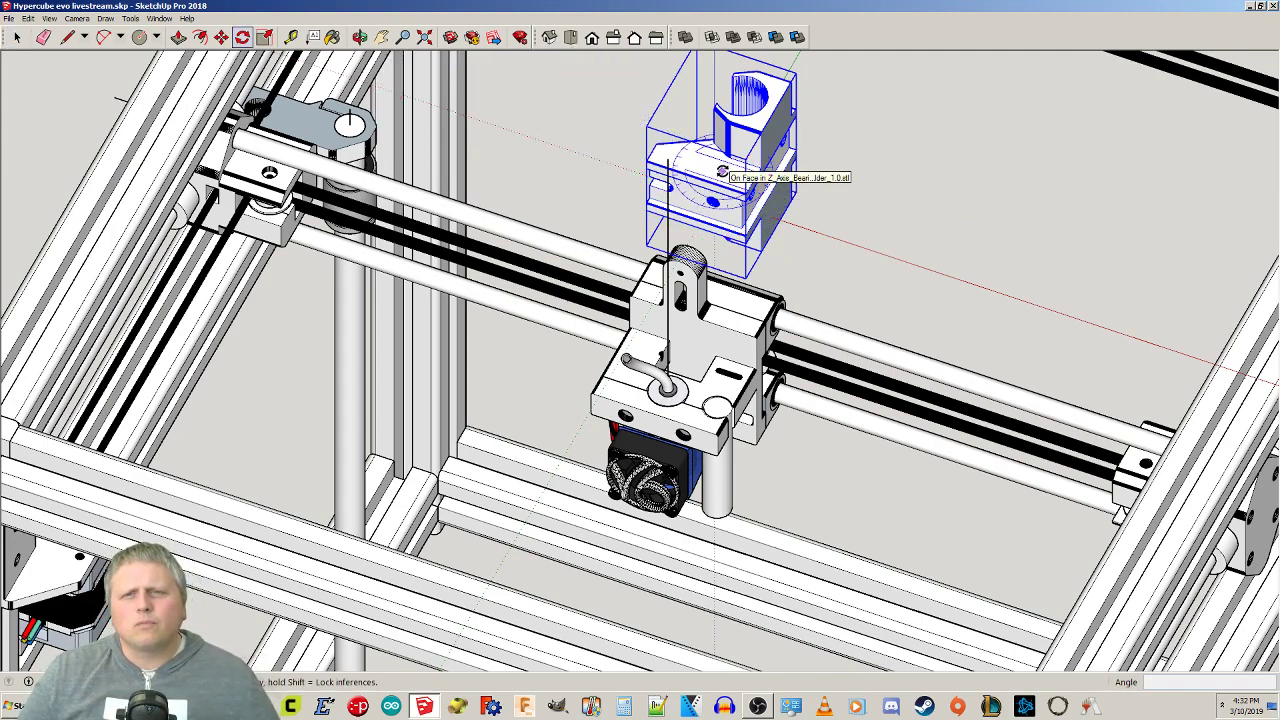
pyautogui.click(722, 172)
pyautogui.press('space')
pyautogui.press('q')
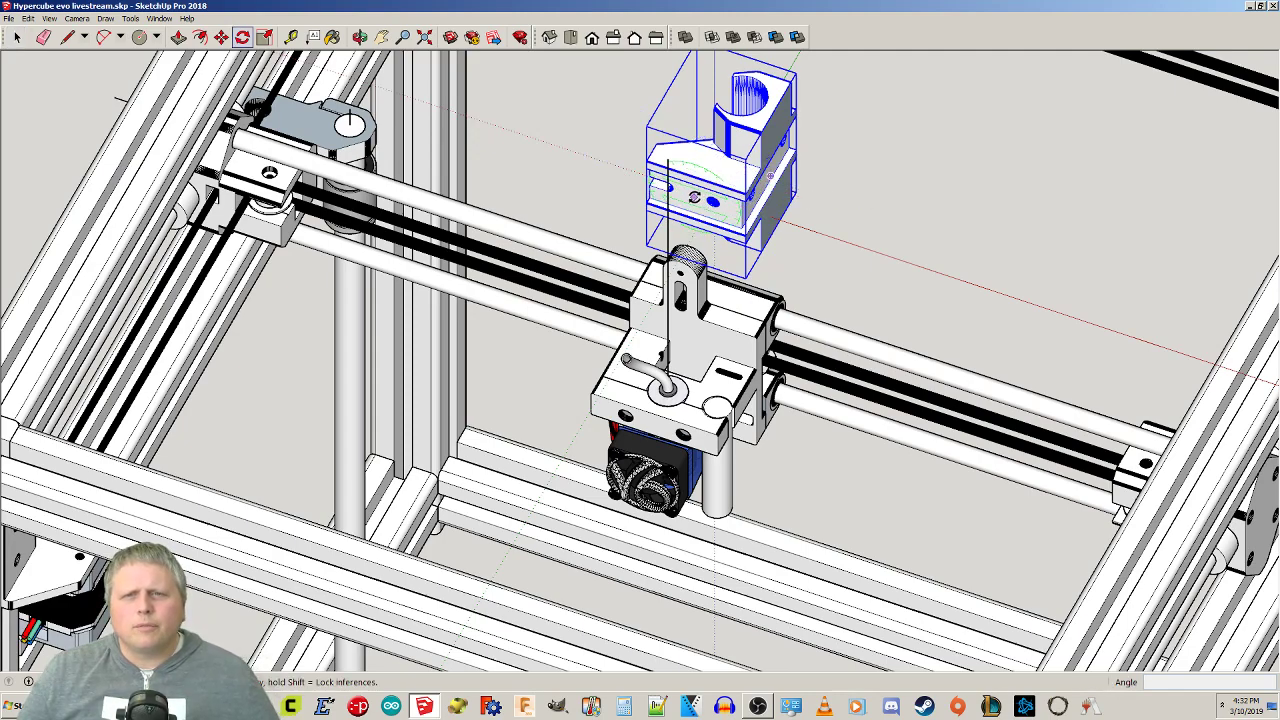
pyautogui.click(884, 247)
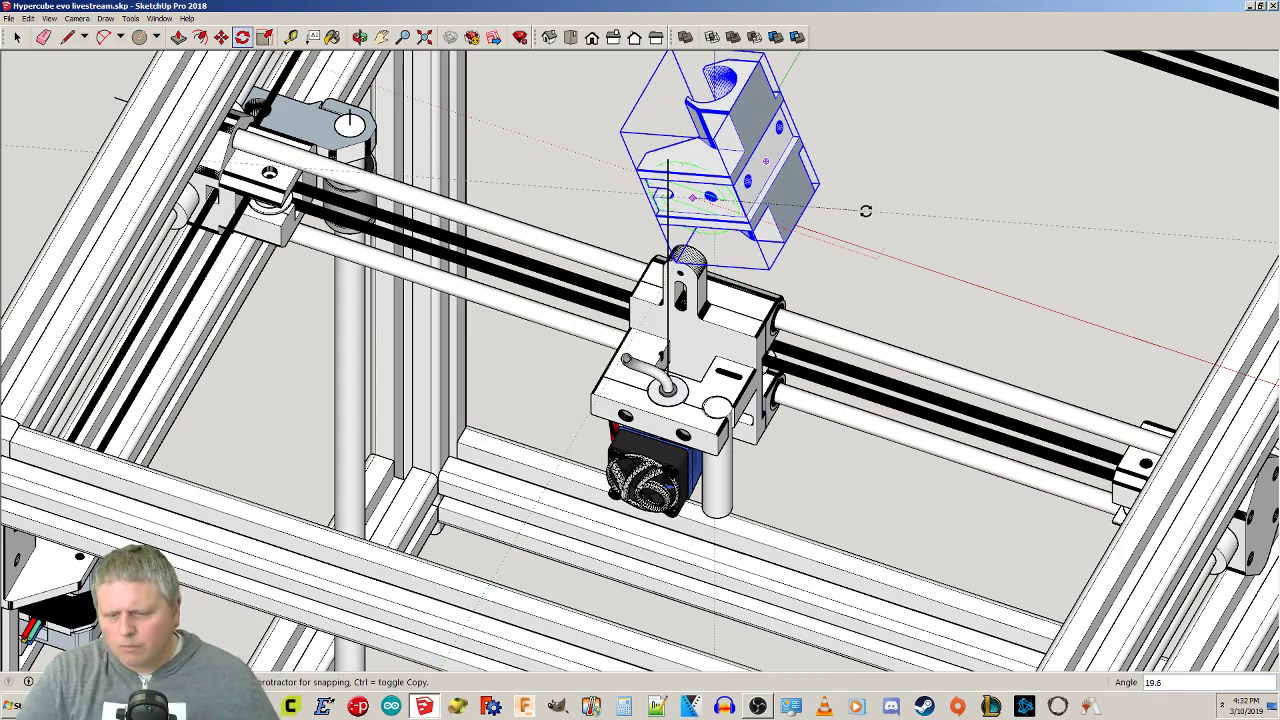
pyautogui.press('Return')
pyautogui.press('space')
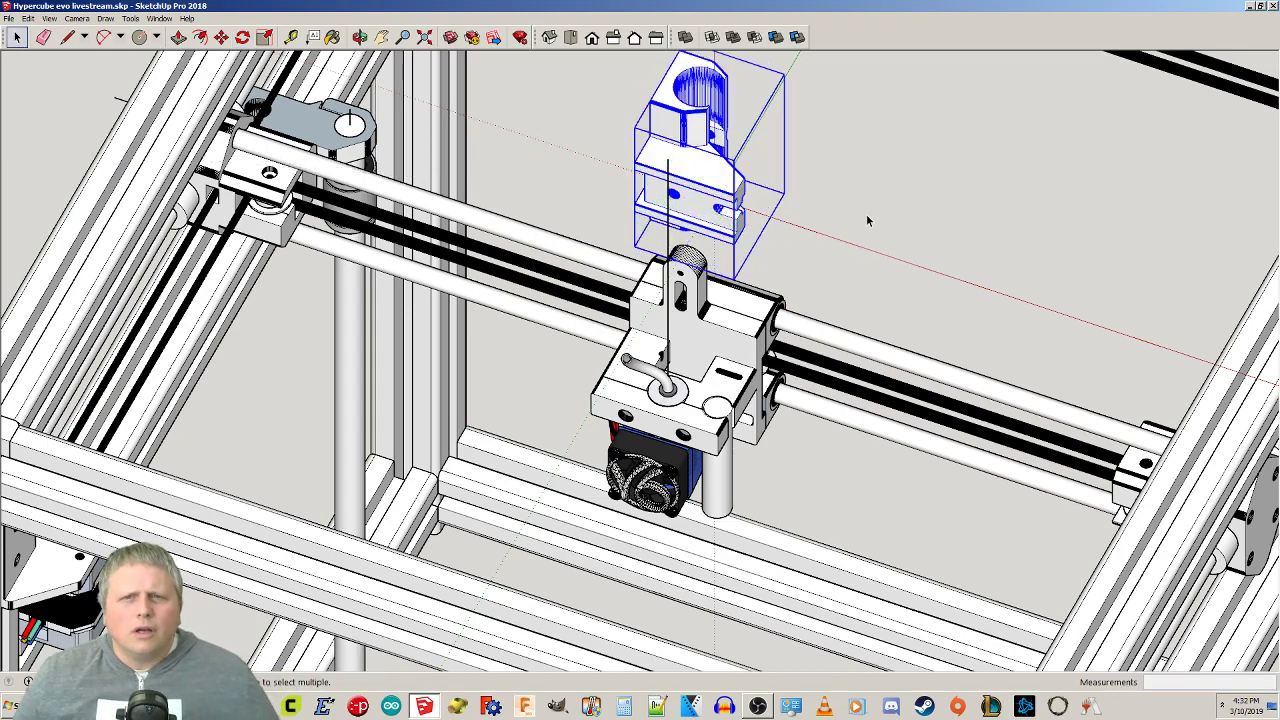
pyautogui.click(867, 216)
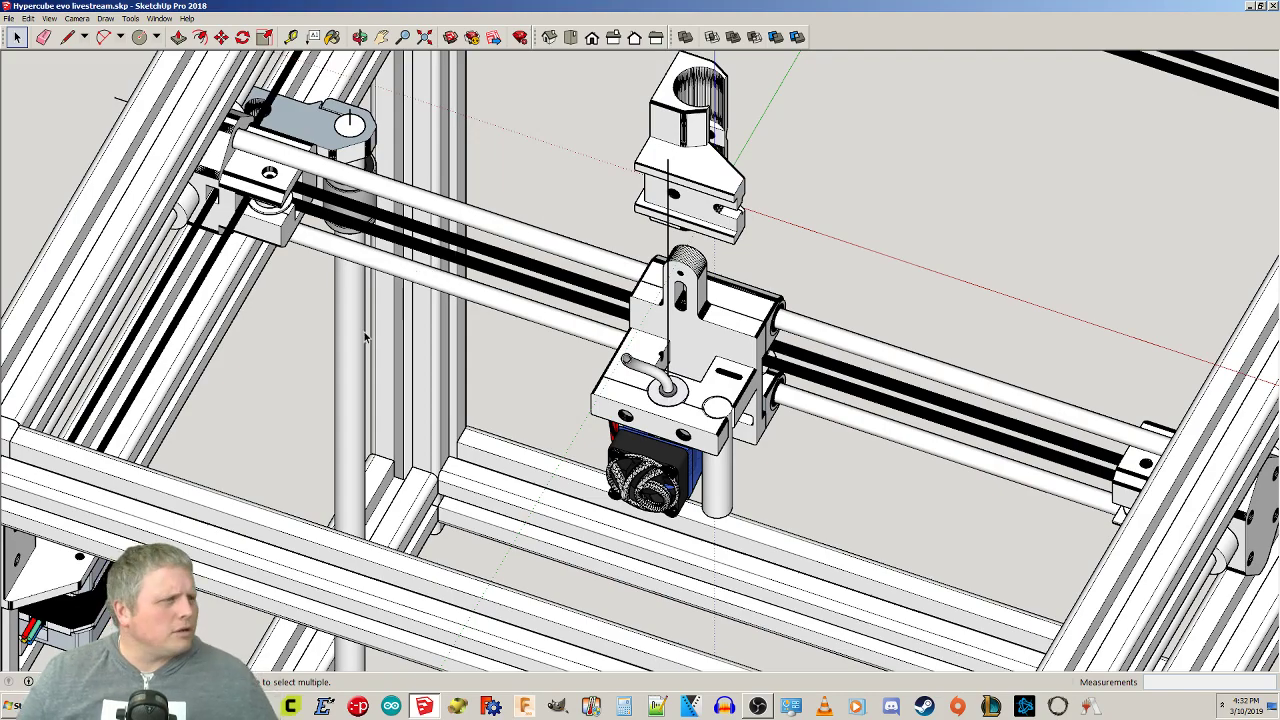
# Rotate the bearing holder 90 degrees about the vertical axis.
pyautogui.moveTo(692, 385); pyautogui.dragTo(762, 580, button='middle')
pyautogui.press('q')
pyautogui.press('space')
pyautogui.click(714, 339)
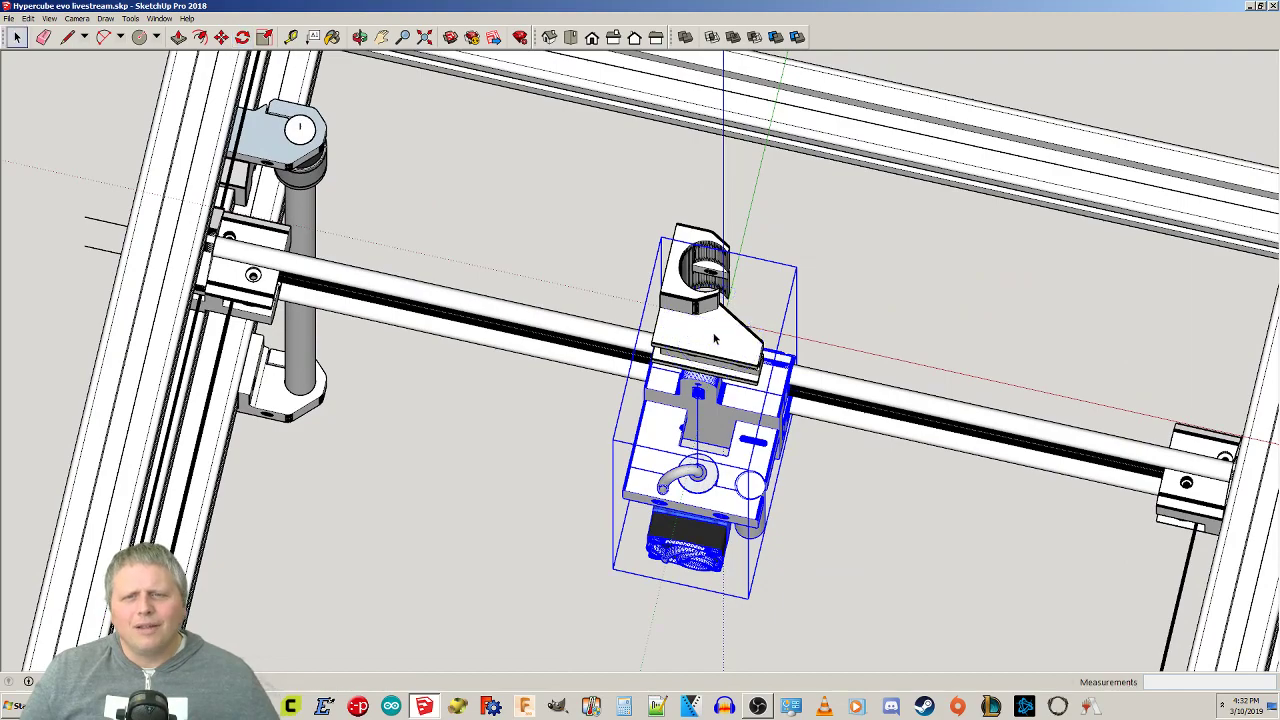
pyautogui.click(706, 295)
pyautogui.press('q')
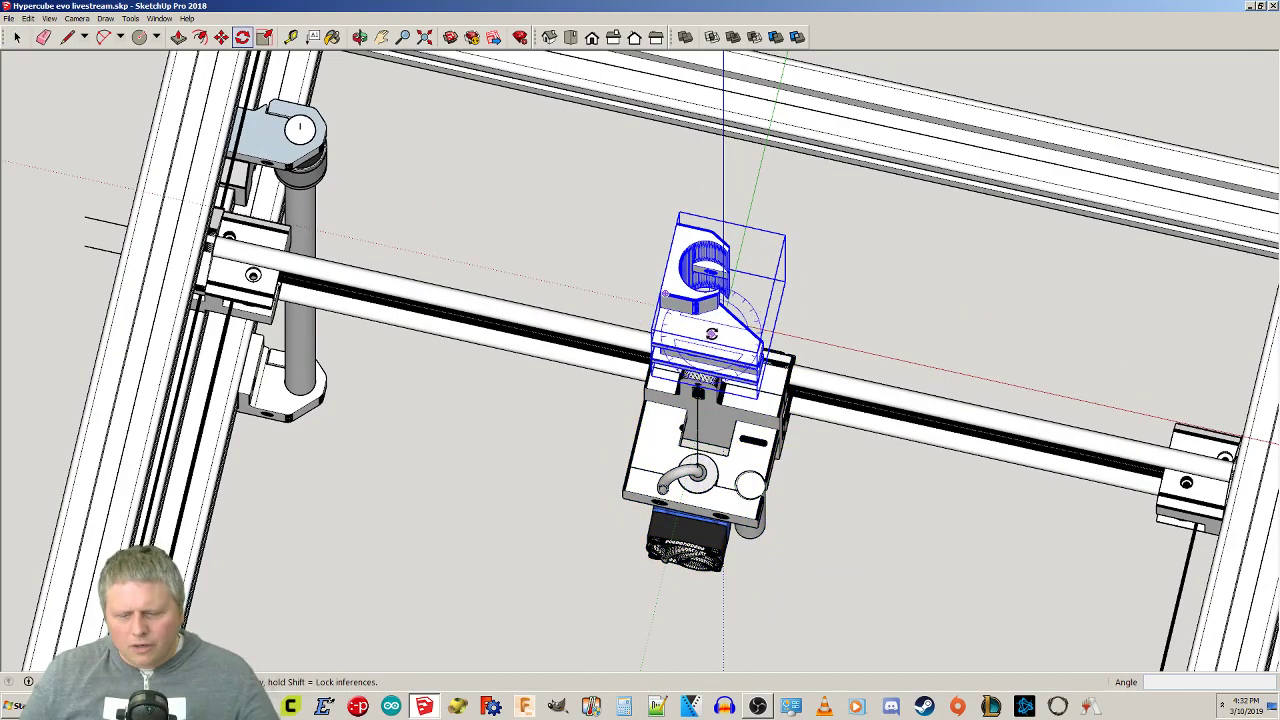
pyautogui.click(914, 390)
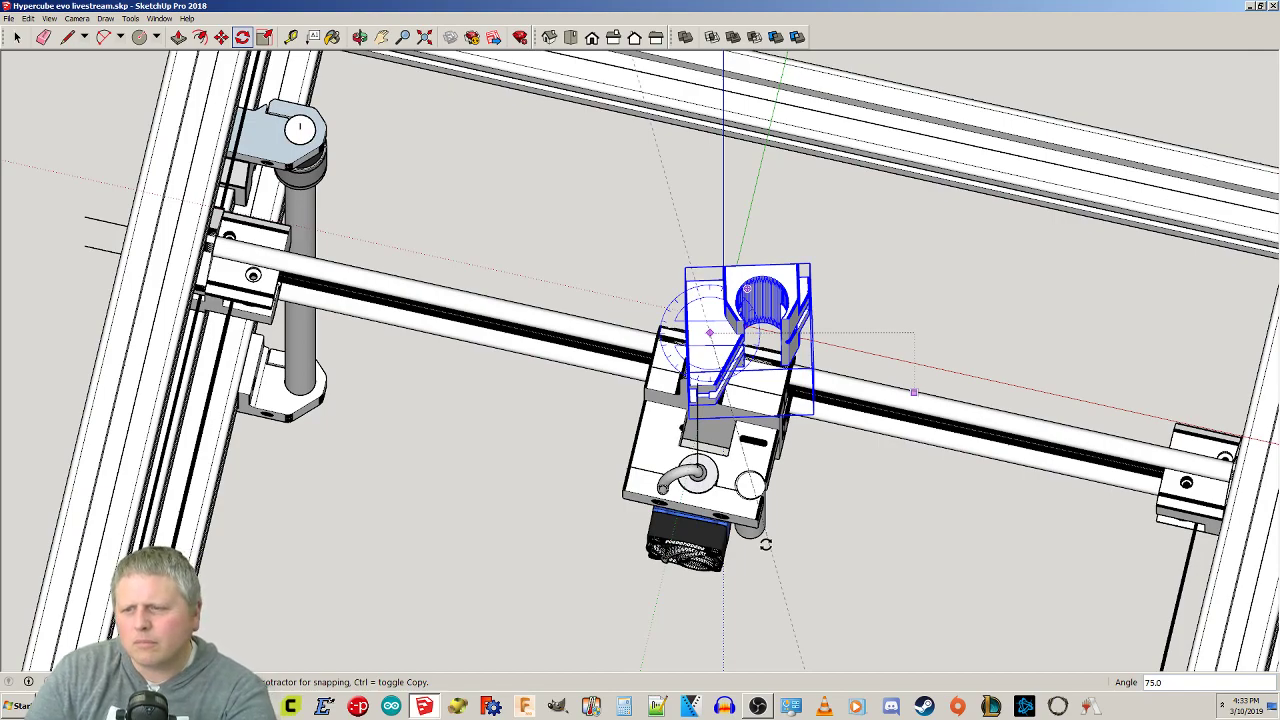
pyautogui.click(765, 543)
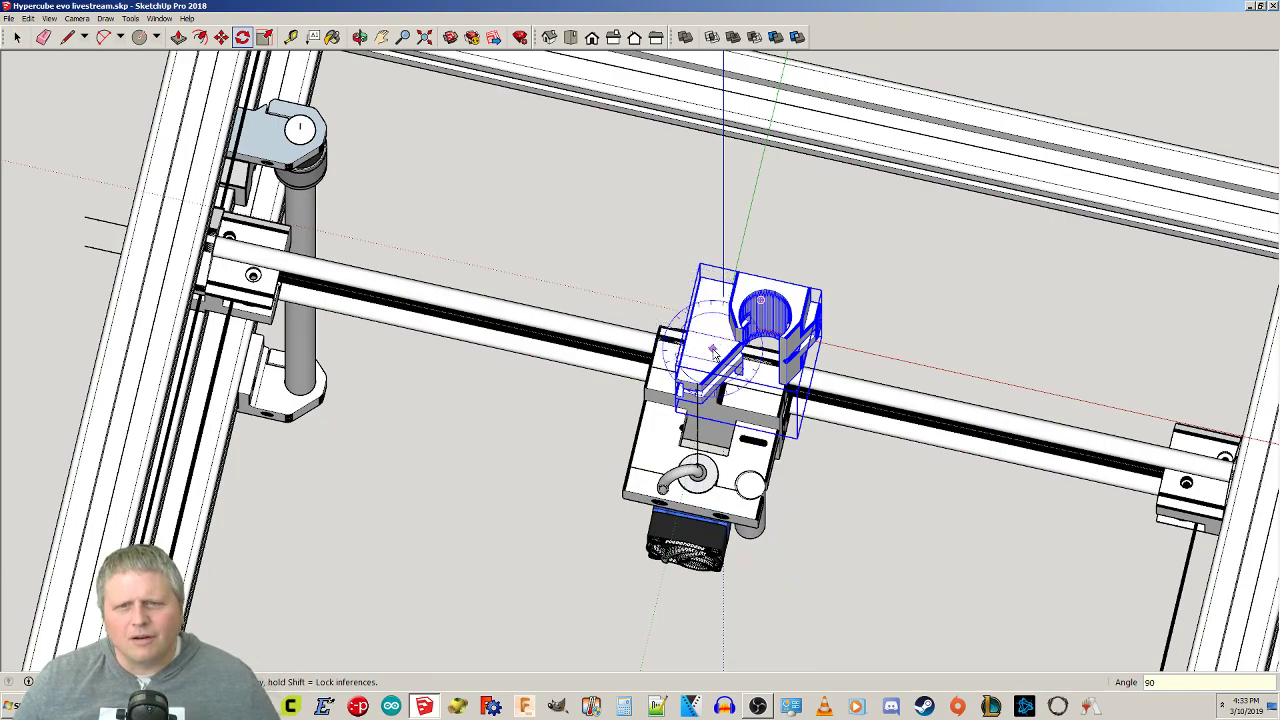
# Flip the bearing holder along the component's red axis.
pyautogui.rightClick(714, 350)
pyautogui.moveTo(760, 567)
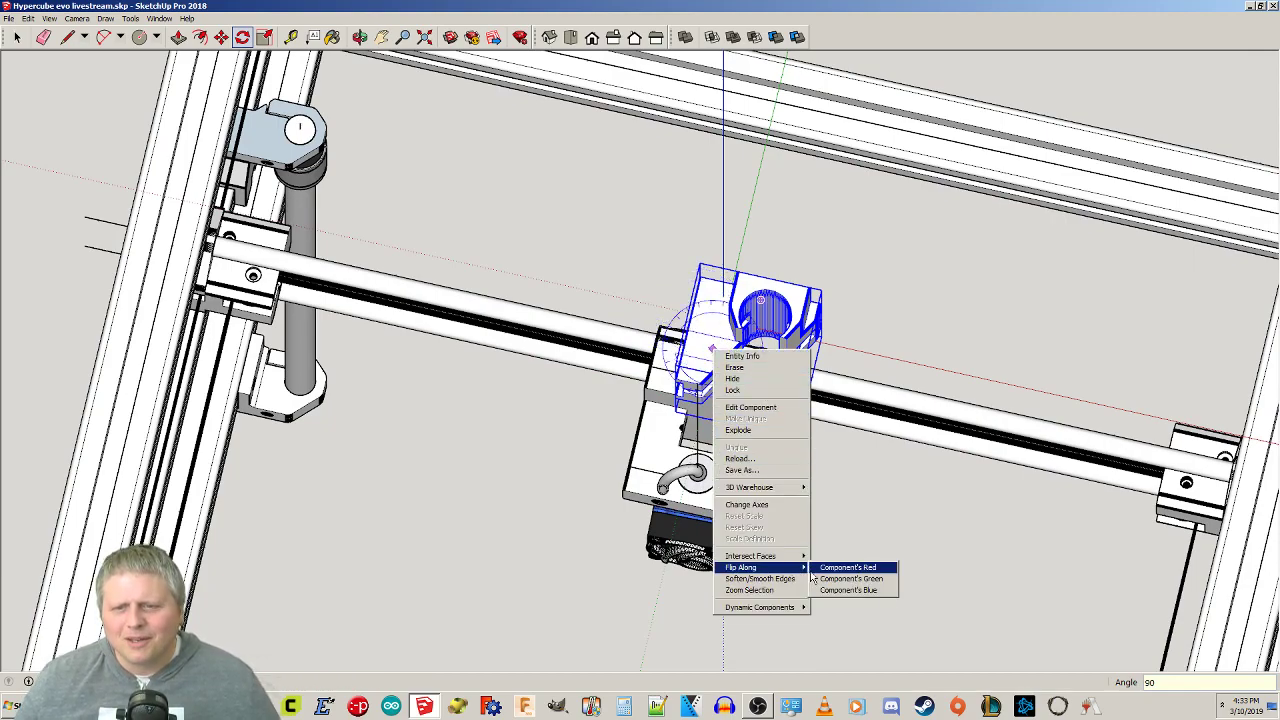
pyautogui.click(870, 566)
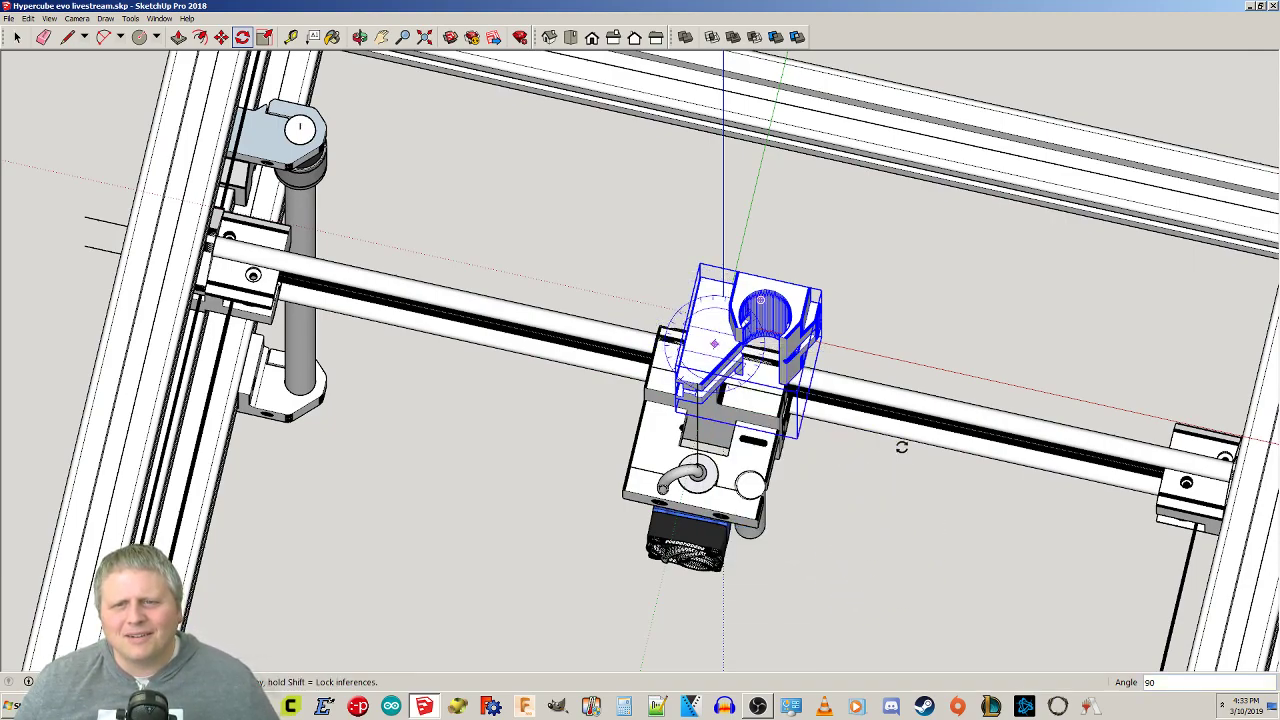
pyautogui.press('space')
pyautogui.click(909, 526)
pyautogui.click(750, 340)
pyautogui.moveTo(750, 340); pyautogui.dragTo(720, 290, button='middle')
pyautogui.rightClick(699, 249)
pyautogui.moveTo(768, 456)
pyautogui.click(887, 291)
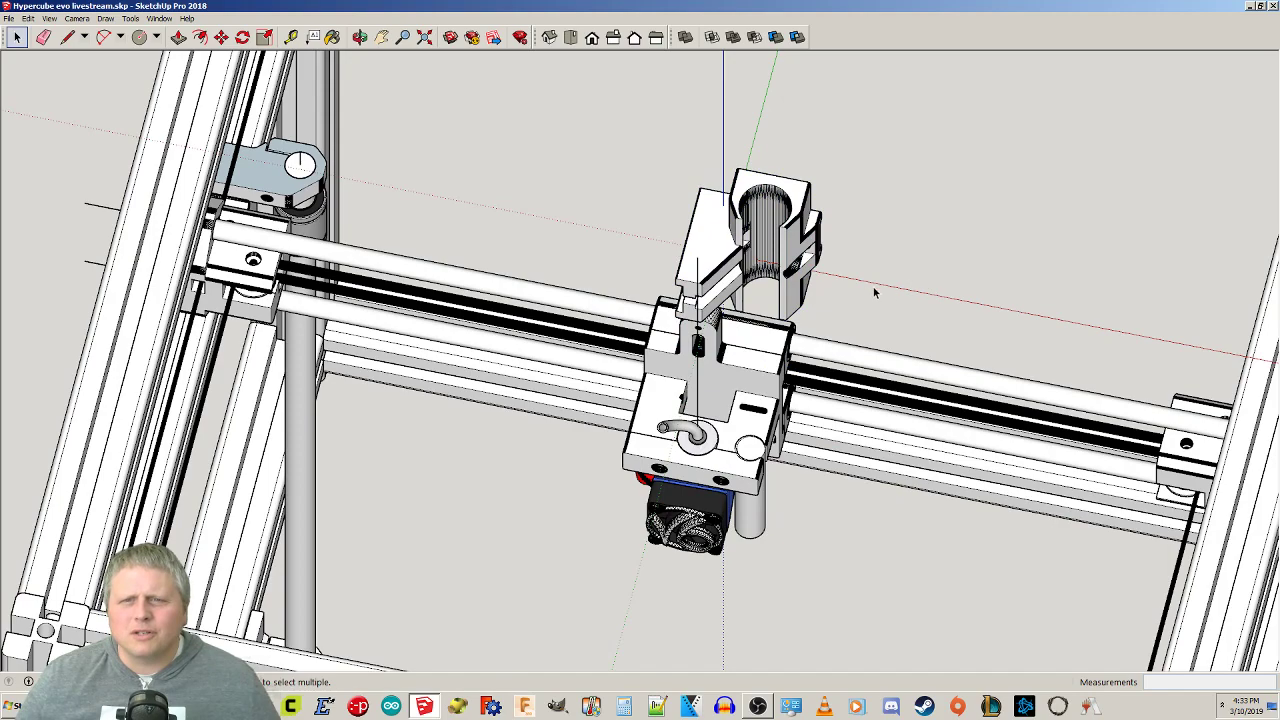
# Rotate the bearing holder 180 degrees about the vertical axis.
pyautogui.press('q')
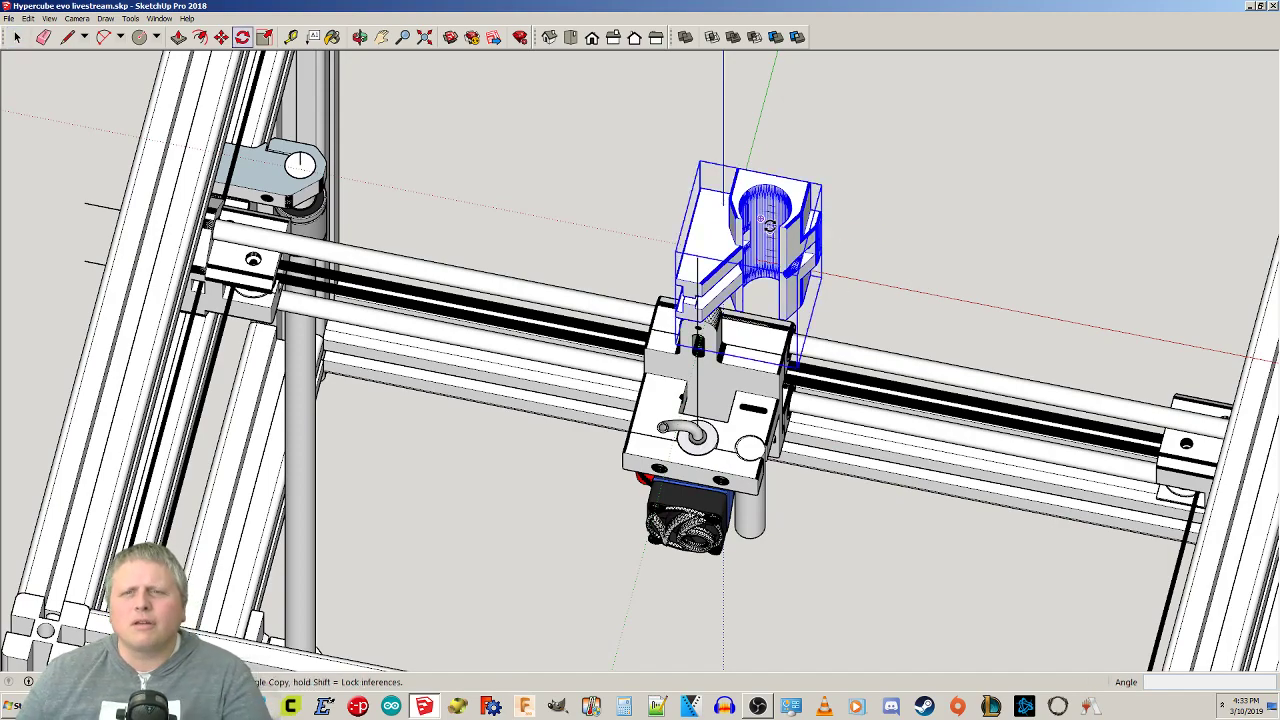
pyautogui.click(762, 250)
pyautogui.click(920, 286)
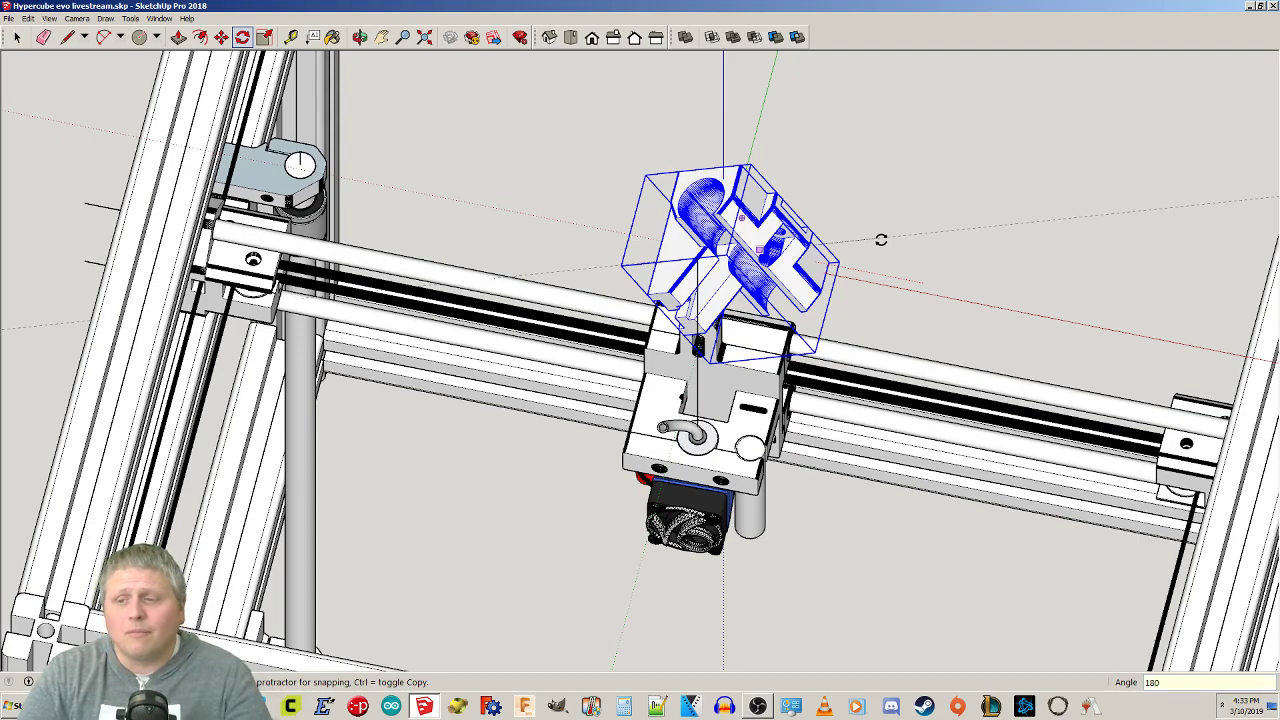
pyautogui.click(881, 240)
pyautogui.press('space')
pyautogui.click(820, 298)
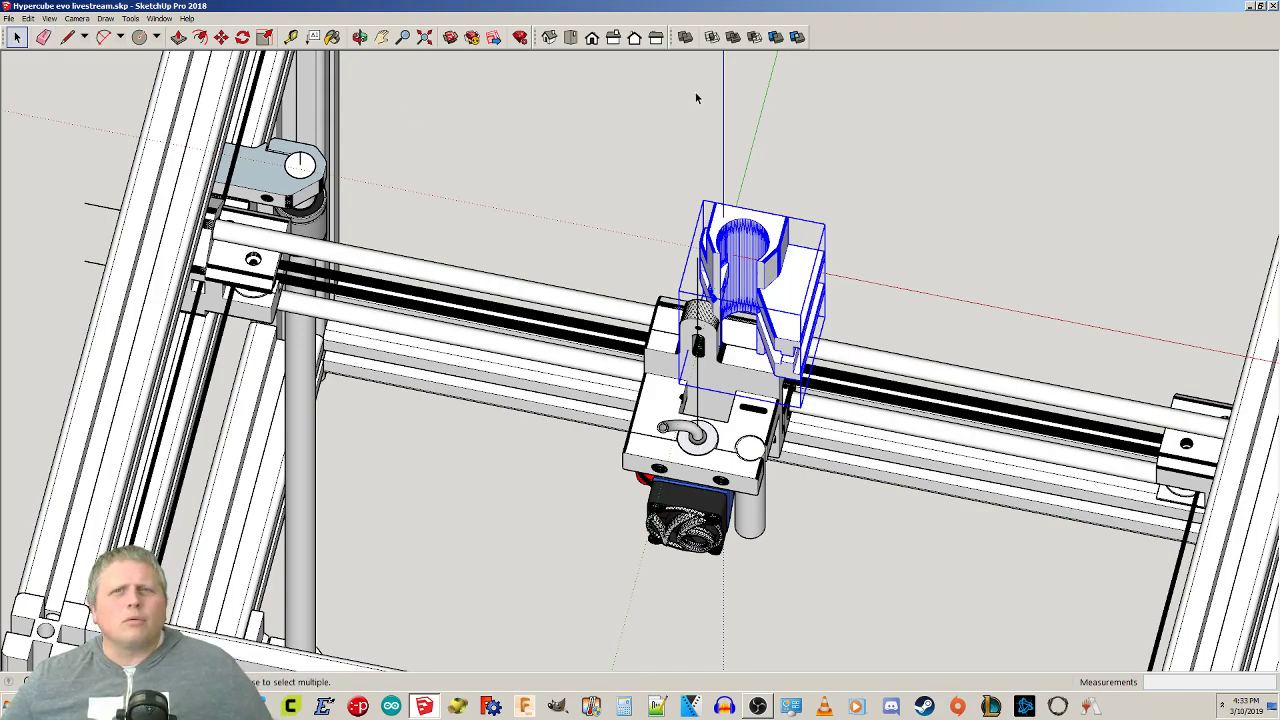
# Move the bearing holder from the top of its bore to around the Z rod at the upper-left rod mount.
pyautogui.click(570, 37)
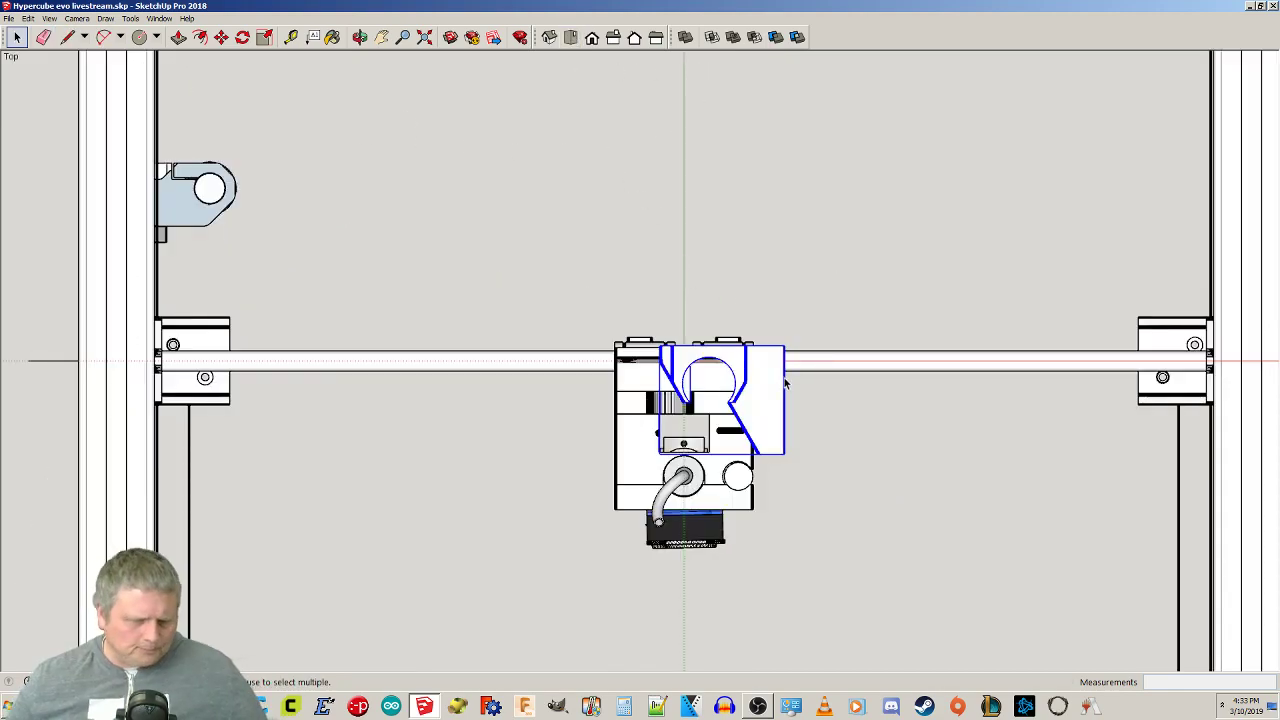
pyautogui.press('m')
pyautogui.scroll(5, 740, 380)
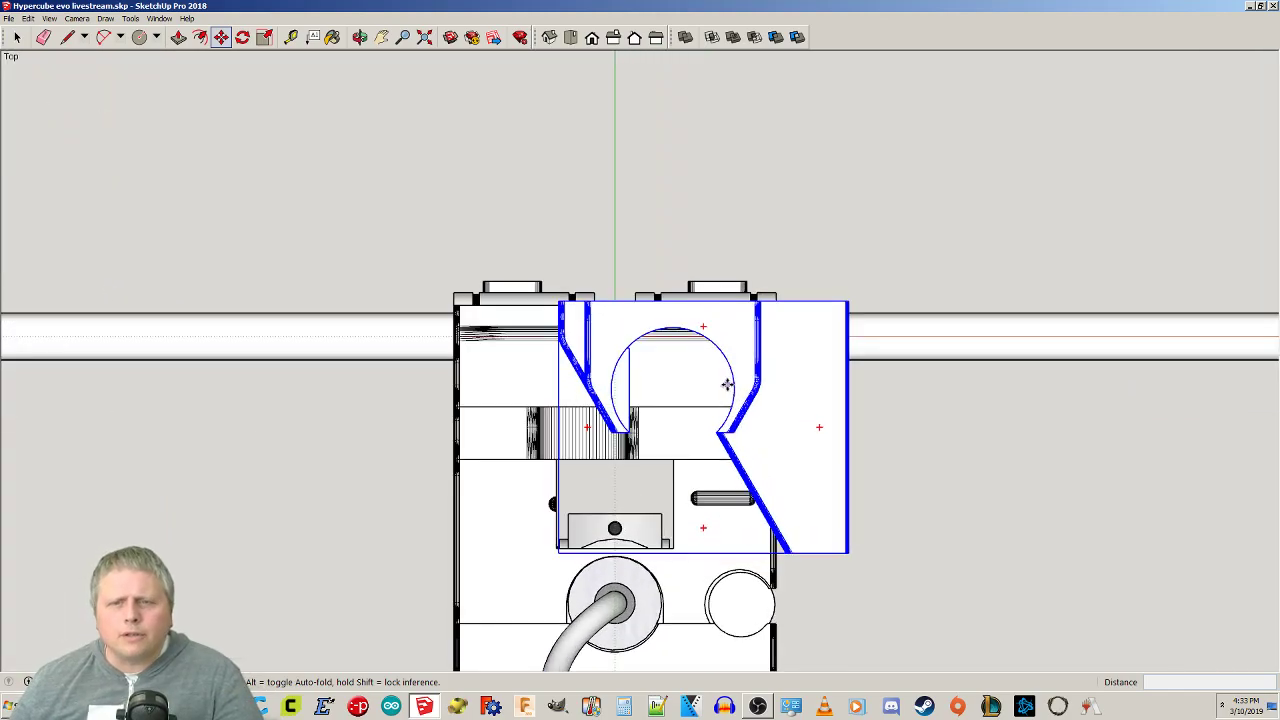
pyautogui.scroll(6, 623, 281)
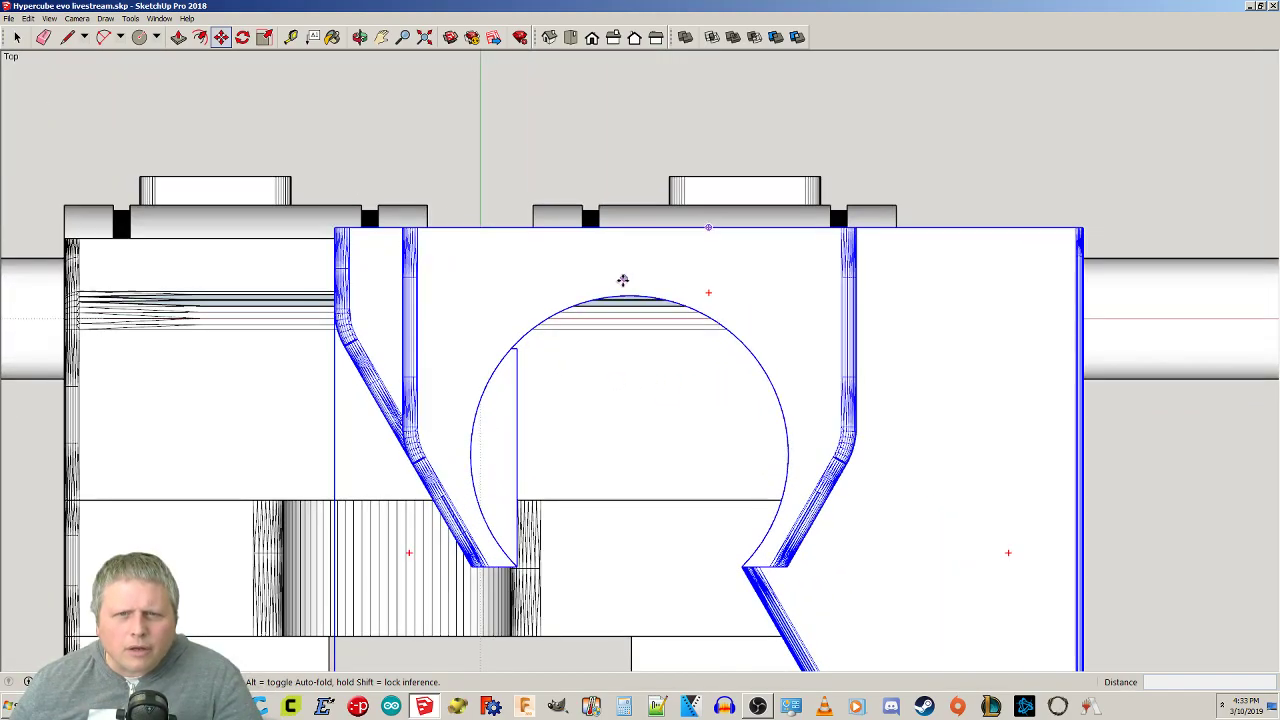
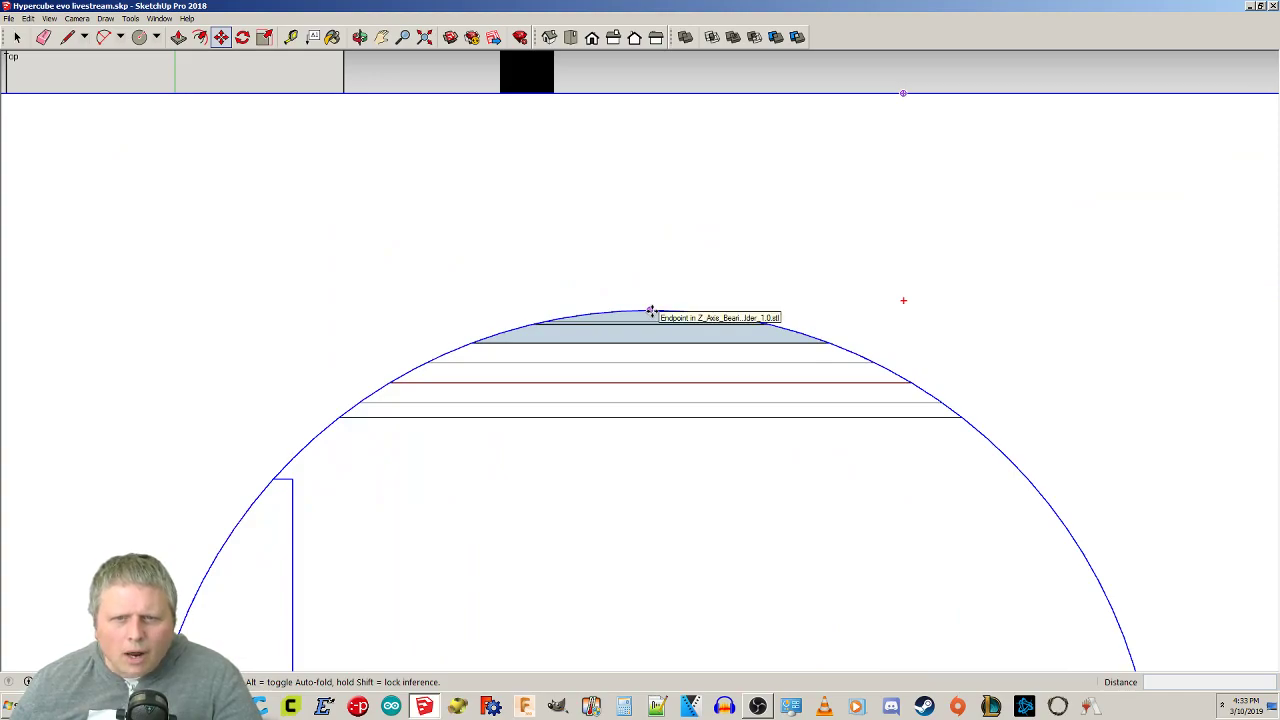
pyautogui.scroll(-8, 651, 311)
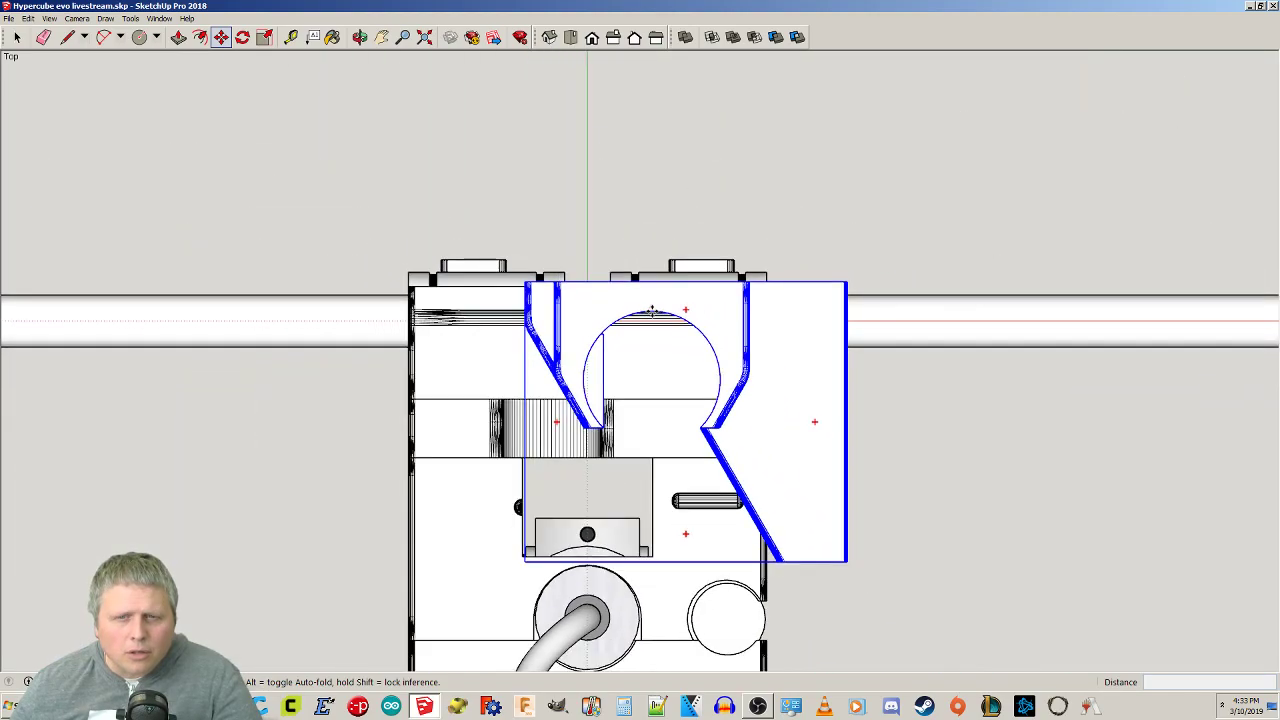
pyautogui.scroll(-7, 651, 311)
pyautogui.click(622, 302)
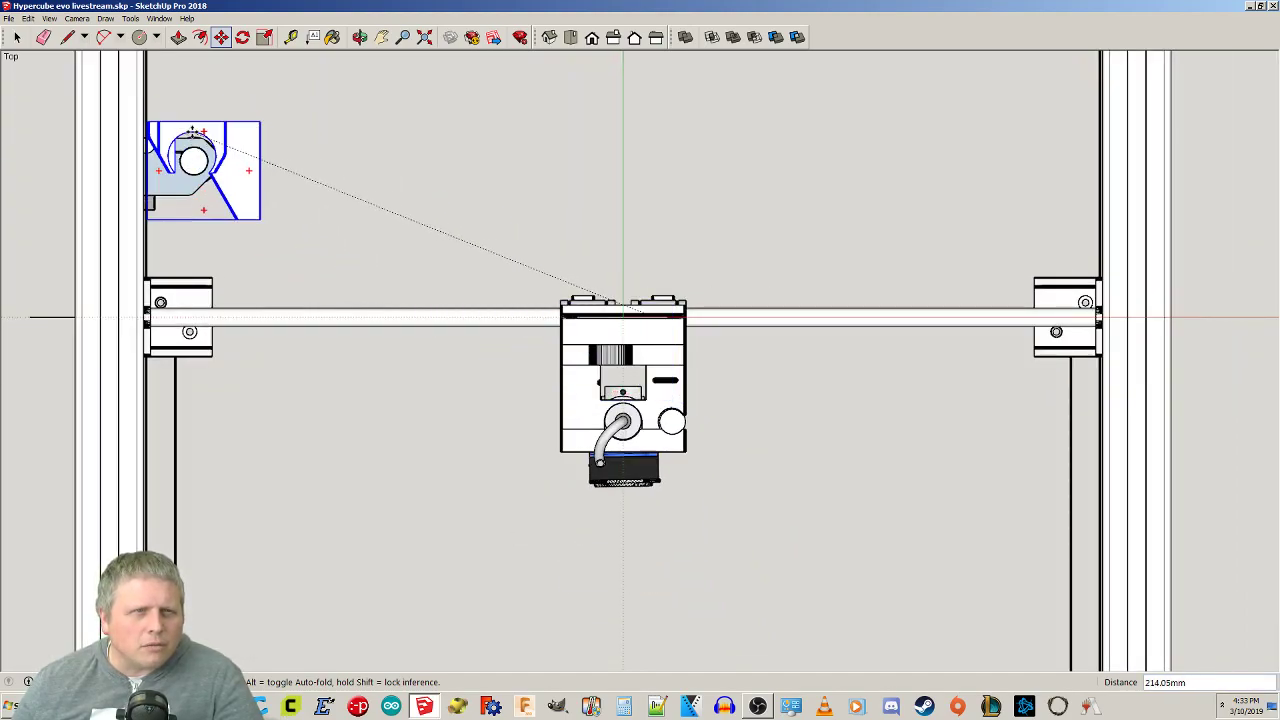
pyautogui.scroll(5, 193, 121)
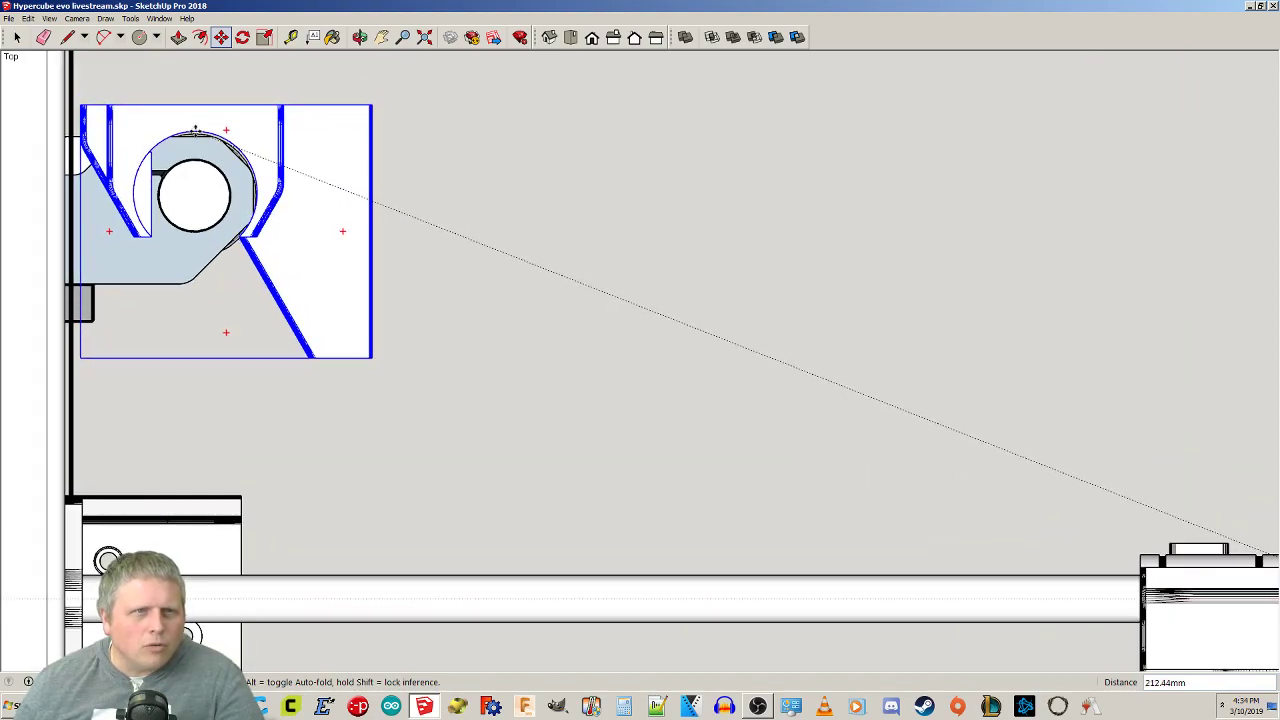
pyautogui.click(195, 131)
# Align the bearing holder's bore with the Z rod's centre line along the green axis, using the side point of the bore.
pyautogui.scroll(3, 196, 205)
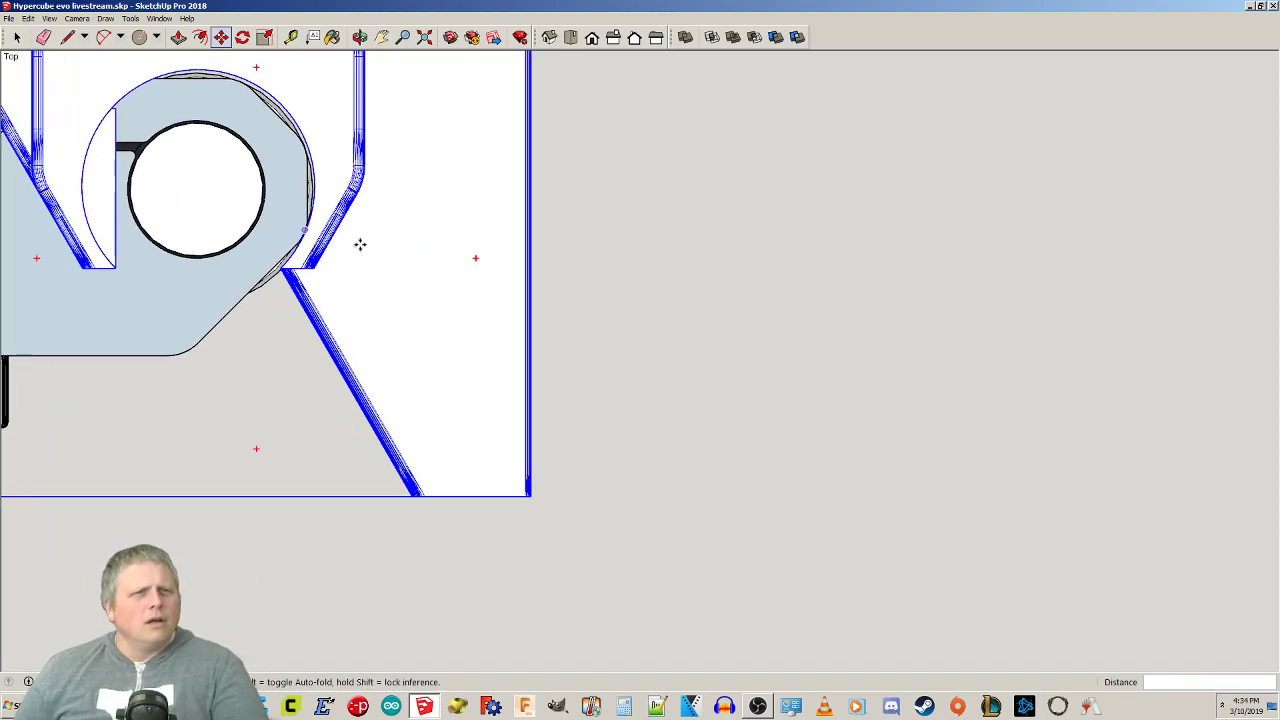
pyautogui.scroll(4, 317, 191)
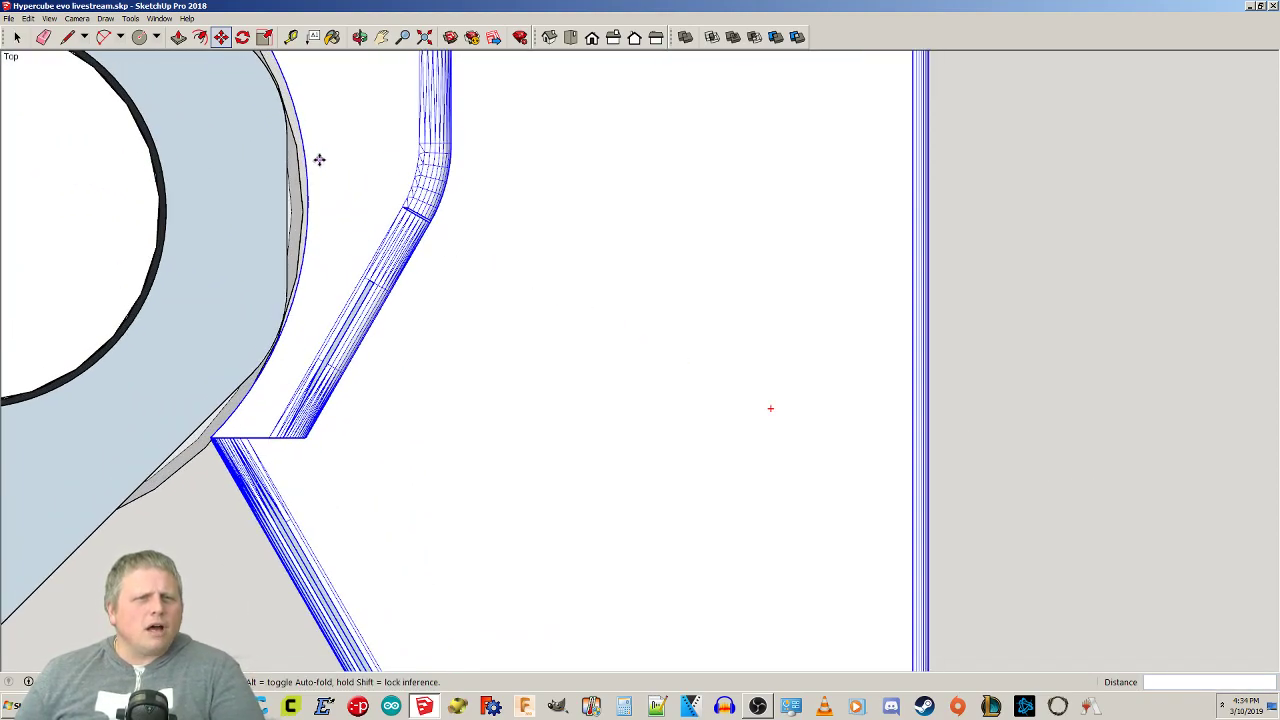
pyautogui.keyDown('shift'); pyautogui.moveTo(331, 183); pyautogui.dragTo(555, 239, button='middle'); pyautogui.keyUp('shift')
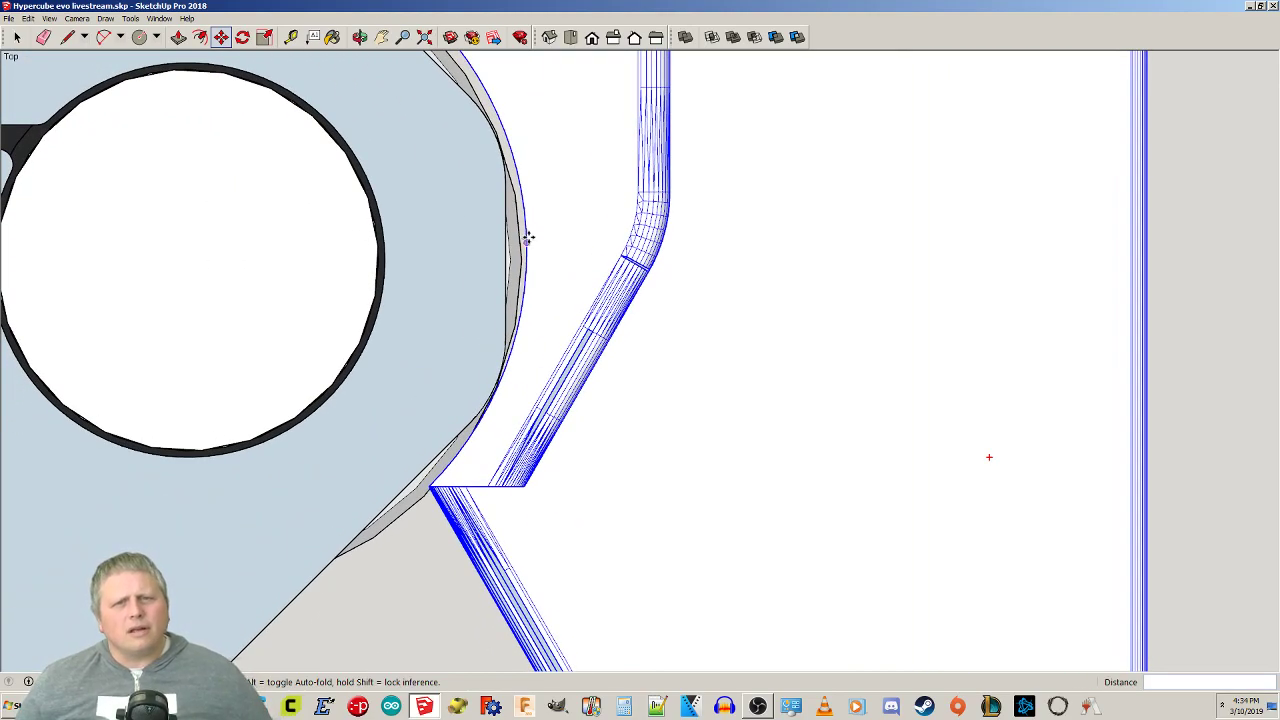
pyautogui.click(529, 240)
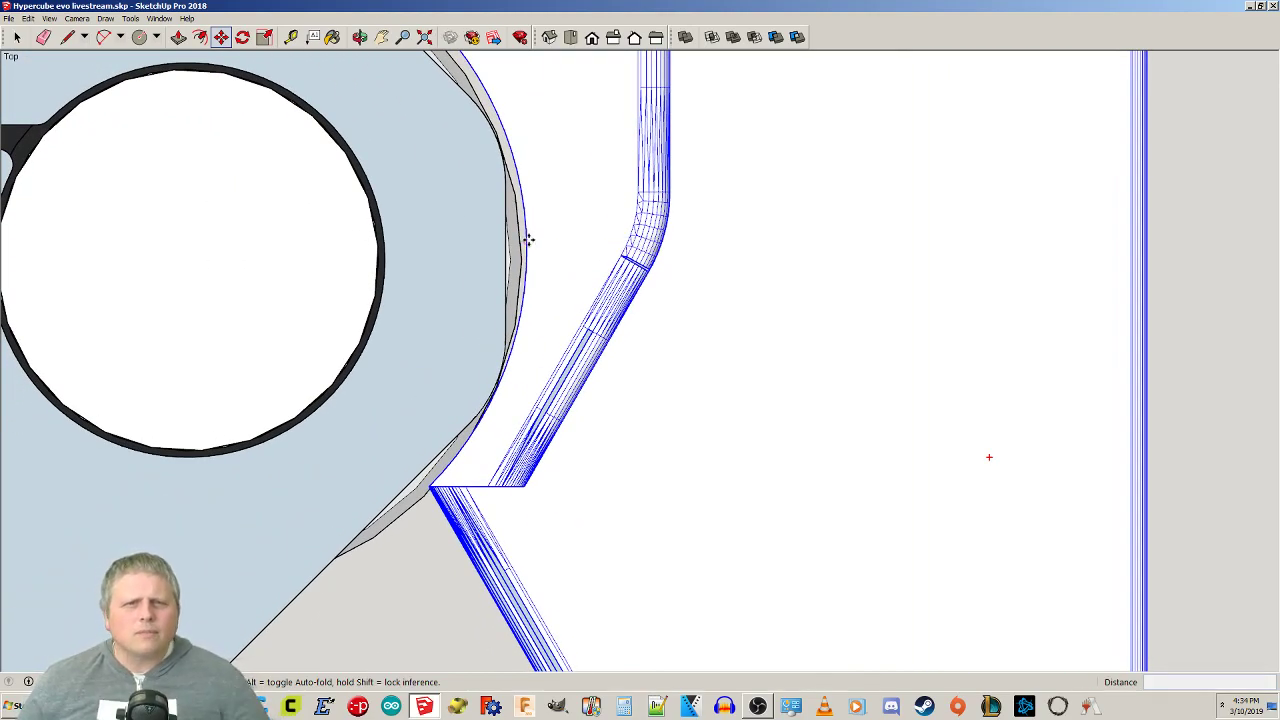
pyautogui.scroll(-5, 545, 280)
pyautogui.moveTo(543, 274); pyautogui.dragTo(534, 234, button='middle')
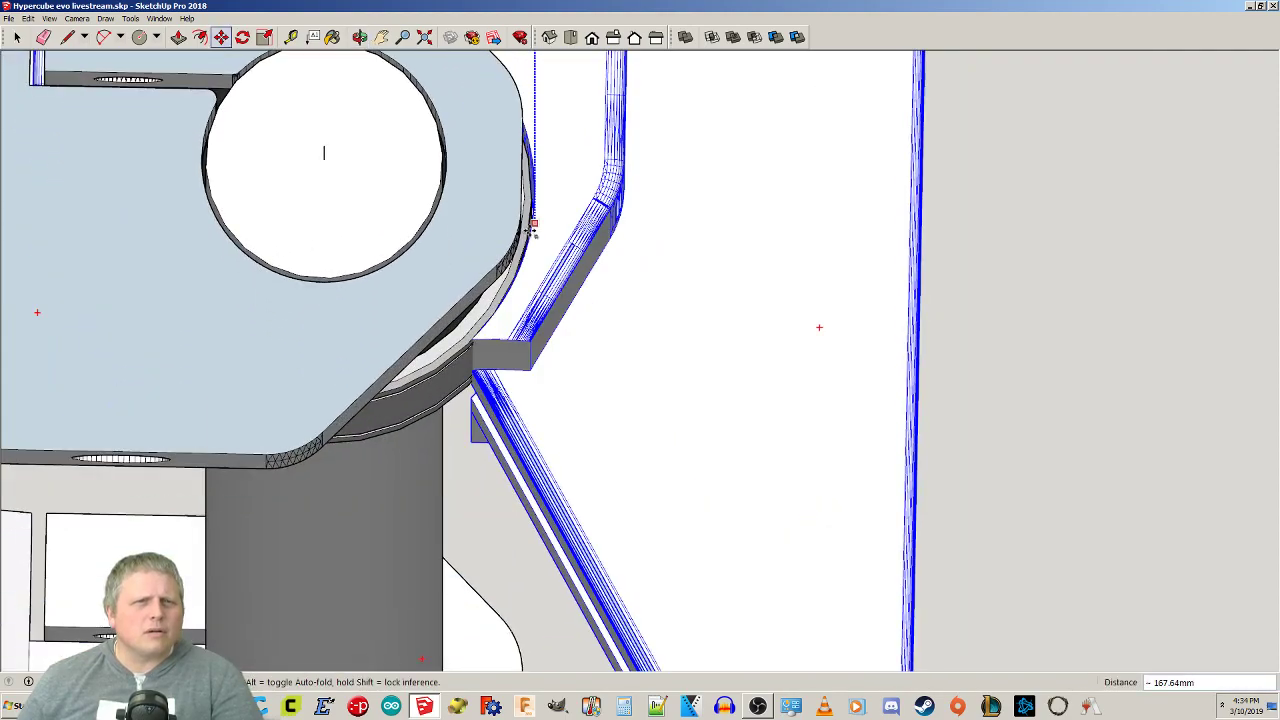
pyautogui.click(326, 157)
# Try to centre the bearing holder's bore on the Z rod along the red axis, and undo that move.
pyautogui.scroll(-2, 326, 157)
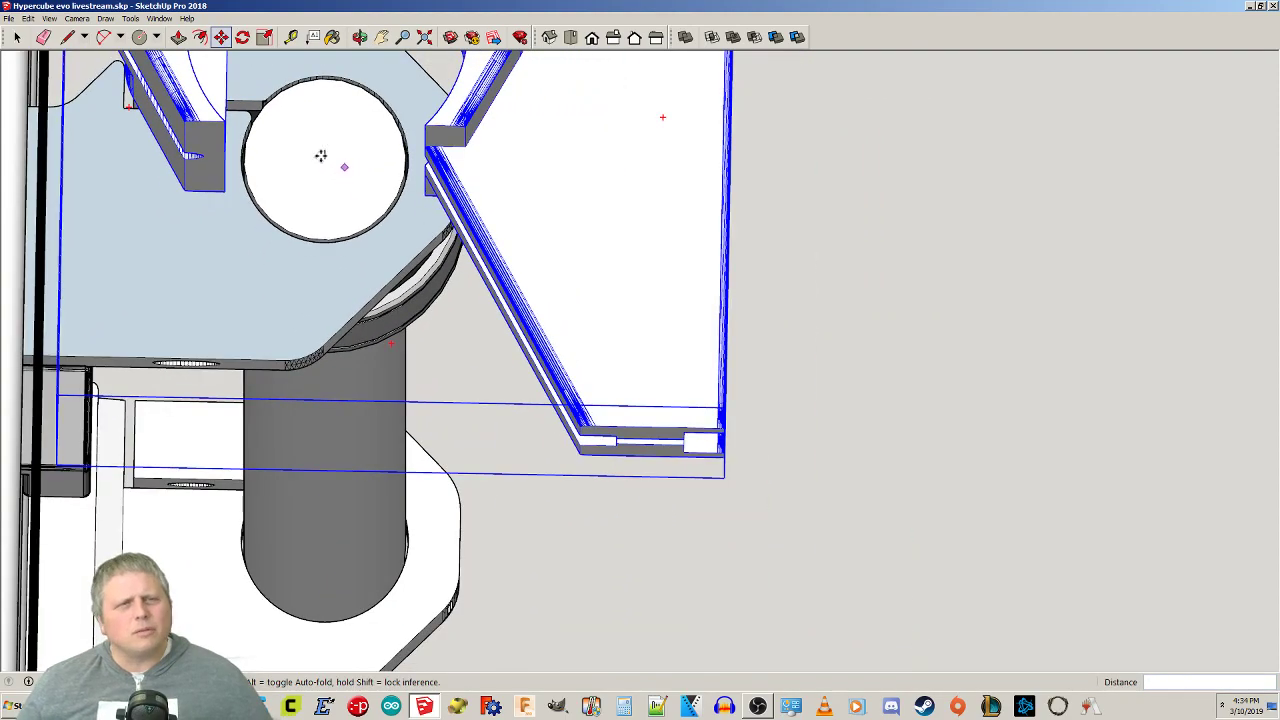
pyautogui.click(570, 37)
pyautogui.keyDown('shift'); pyautogui.moveTo(583, 178); pyautogui.dragTo(534, 233, button='middle'); pyautogui.keyUp('shift')
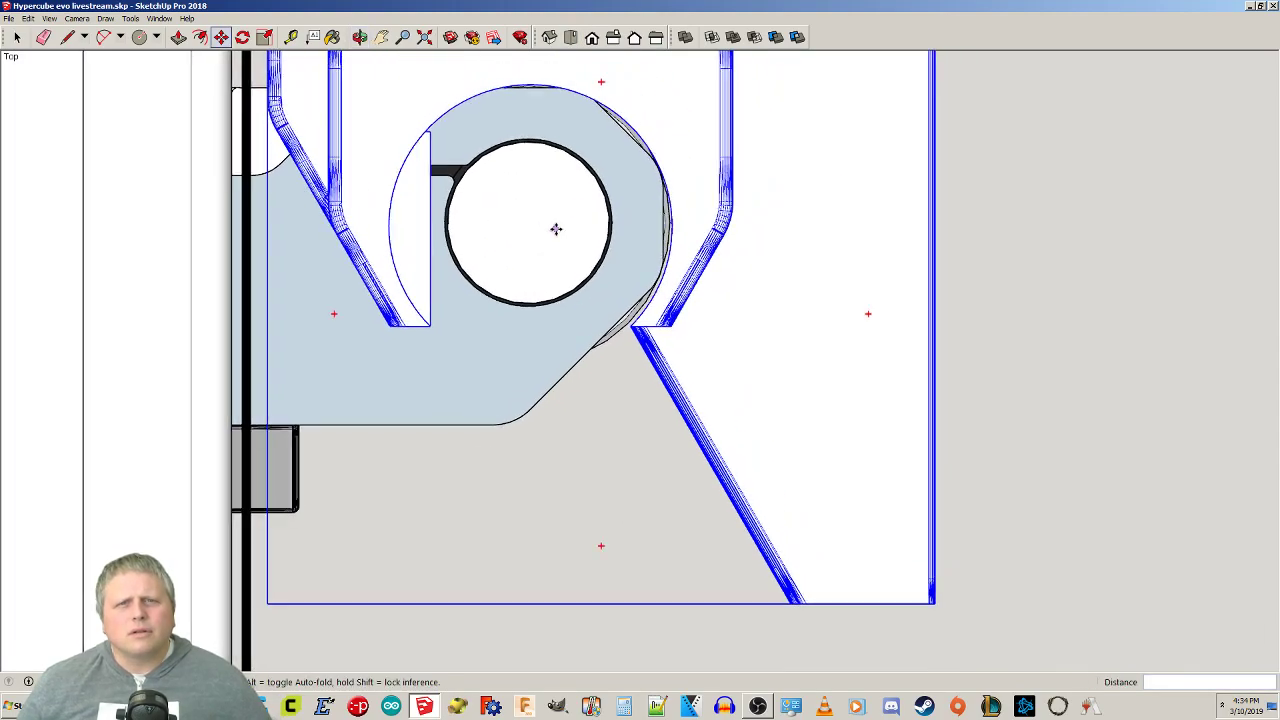
pyautogui.scroll(4, 535, 84)
pyautogui.click(535, 84)
pyautogui.moveTo(510, 127)
pyautogui.mouseDown(button='middle')
pyautogui.moveTo(509, 294)
pyautogui.moveTo(580, 323)
pyautogui.moveTo(520, 171)
pyautogui.moveTo(540, 303)
pyautogui.mouseUp(button='middle')
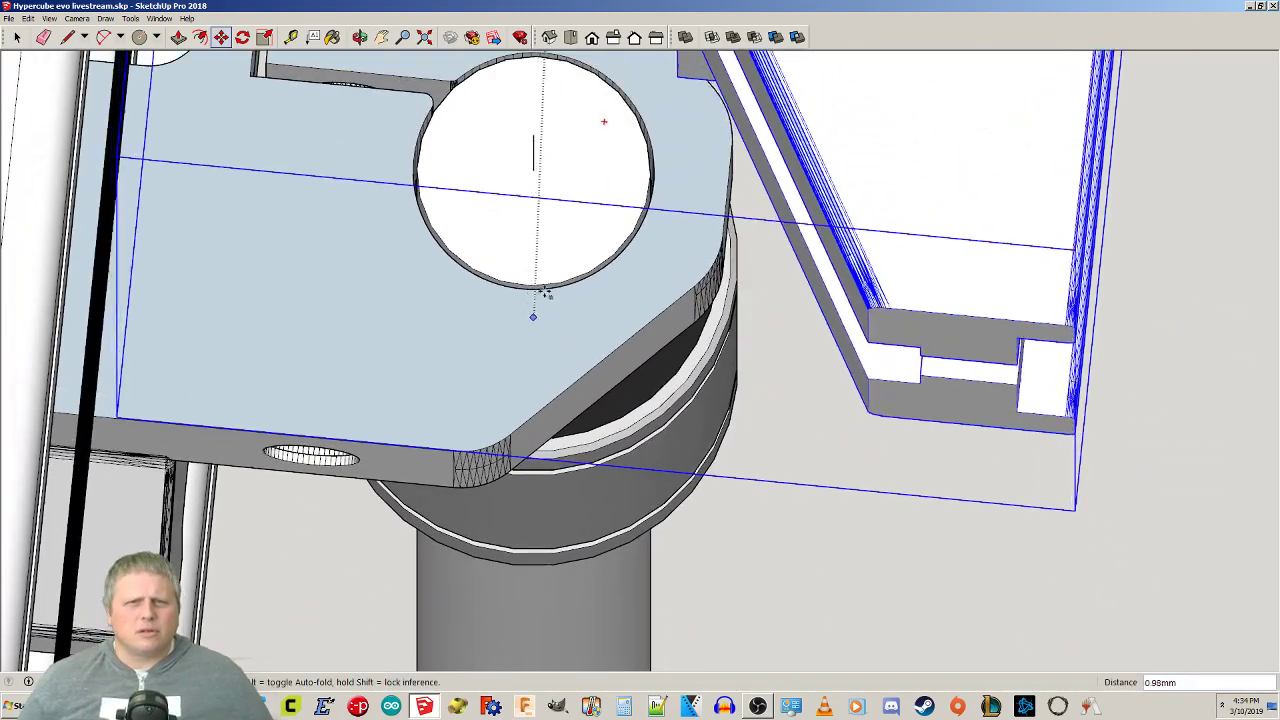
pyautogui.click(532, 171)
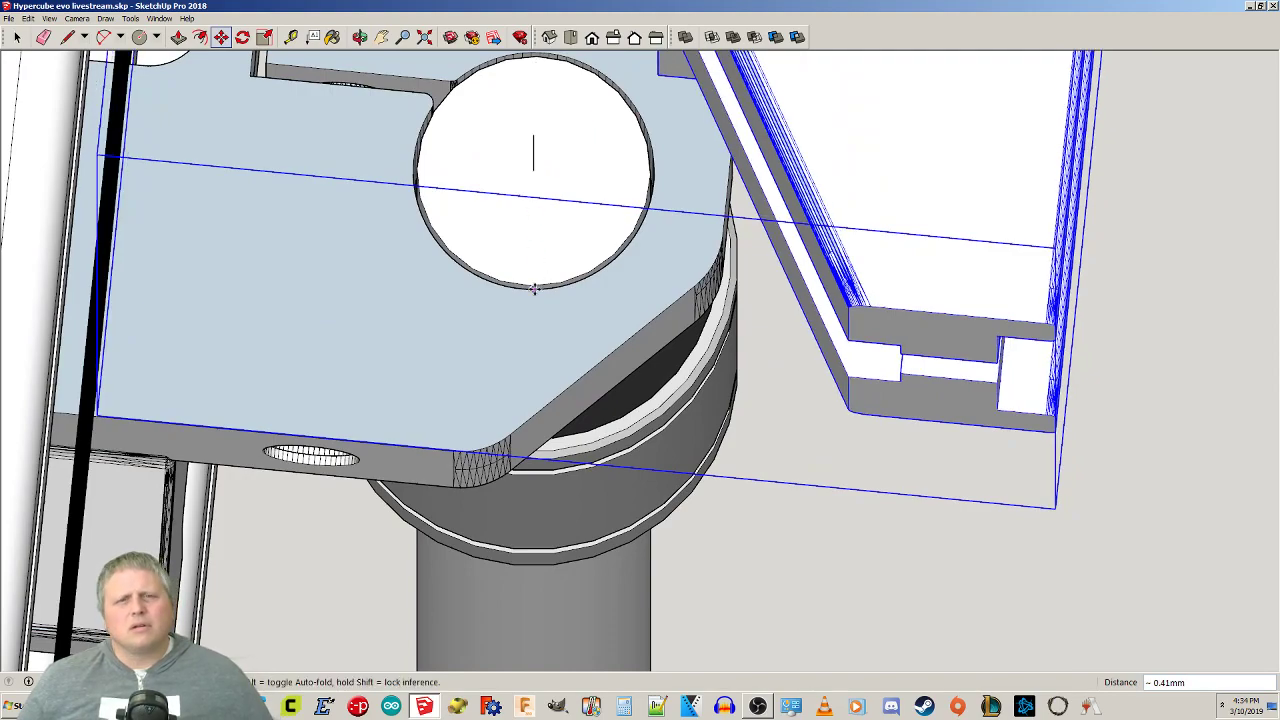
pyautogui.scroll(-1, 528, 223)
pyautogui.keyDown('shift'); pyautogui.moveTo(535, 207); pyautogui.dragTo(572, 326, button='middle'); pyautogui.keyUp('shift')
pyautogui.hotkey('ctrl', 'z')
# Align the topmost point of the holder's bore with the Z rod's centre line along the red axis.
pyautogui.click(570, 37)
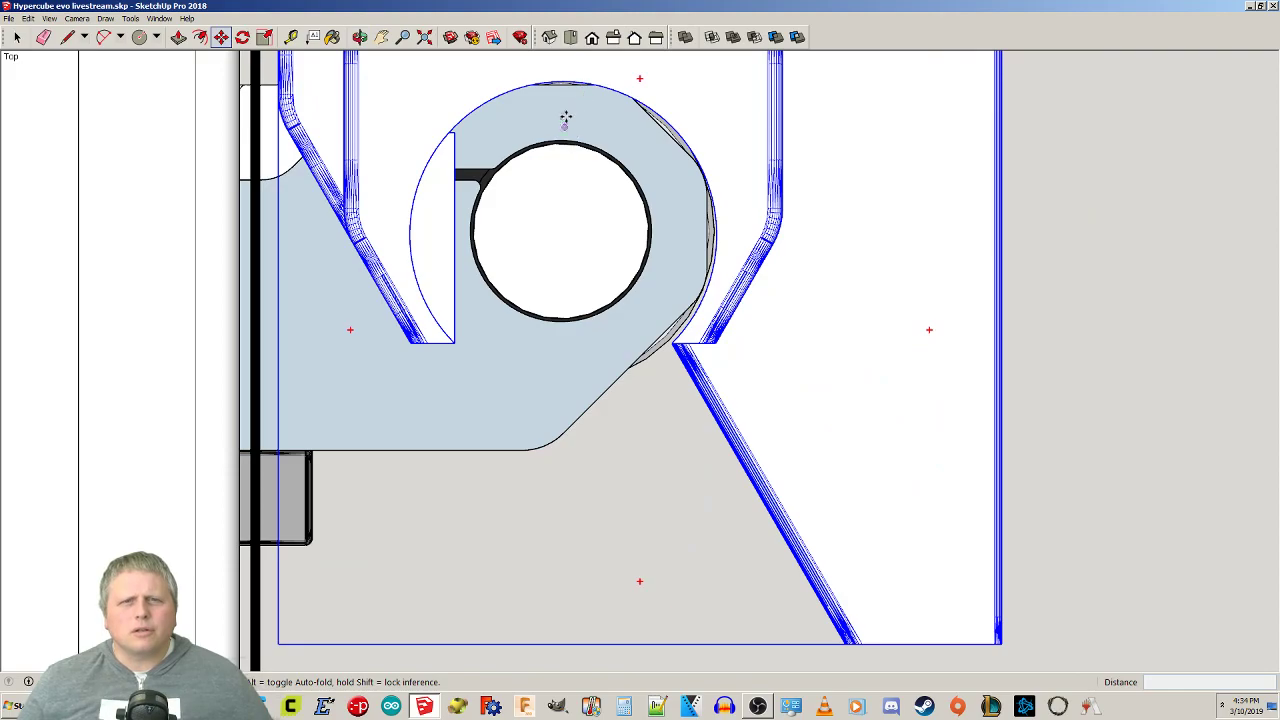
pyautogui.scroll(3, 563, 80)
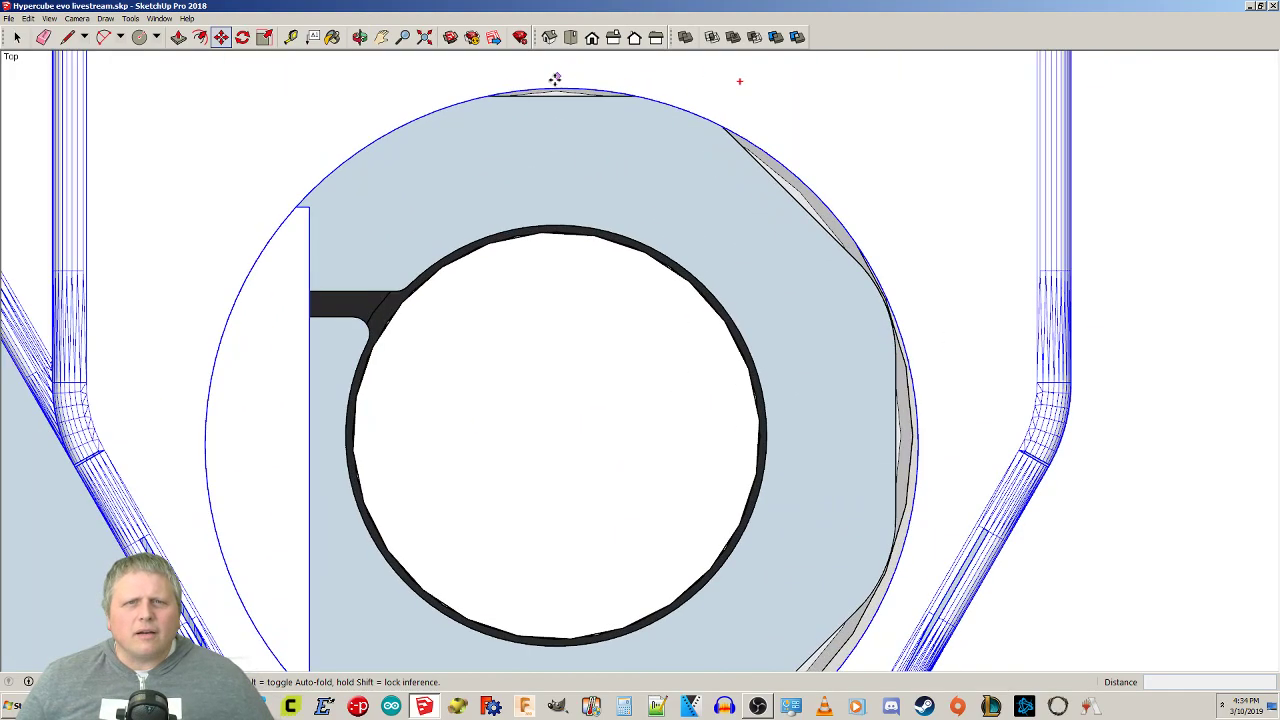
pyautogui.click(561, 88)
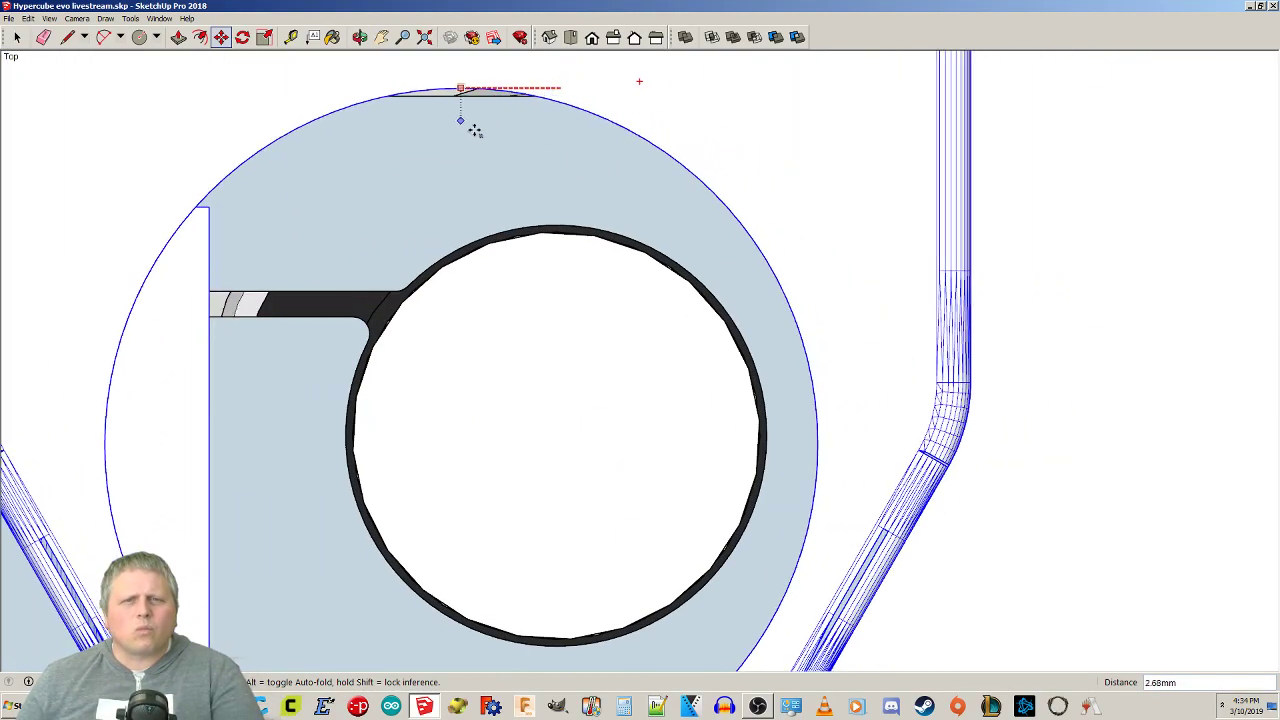
pyautogui.moveTo(578, 400); pyautogui.dragTo(569, 277, button='middle')
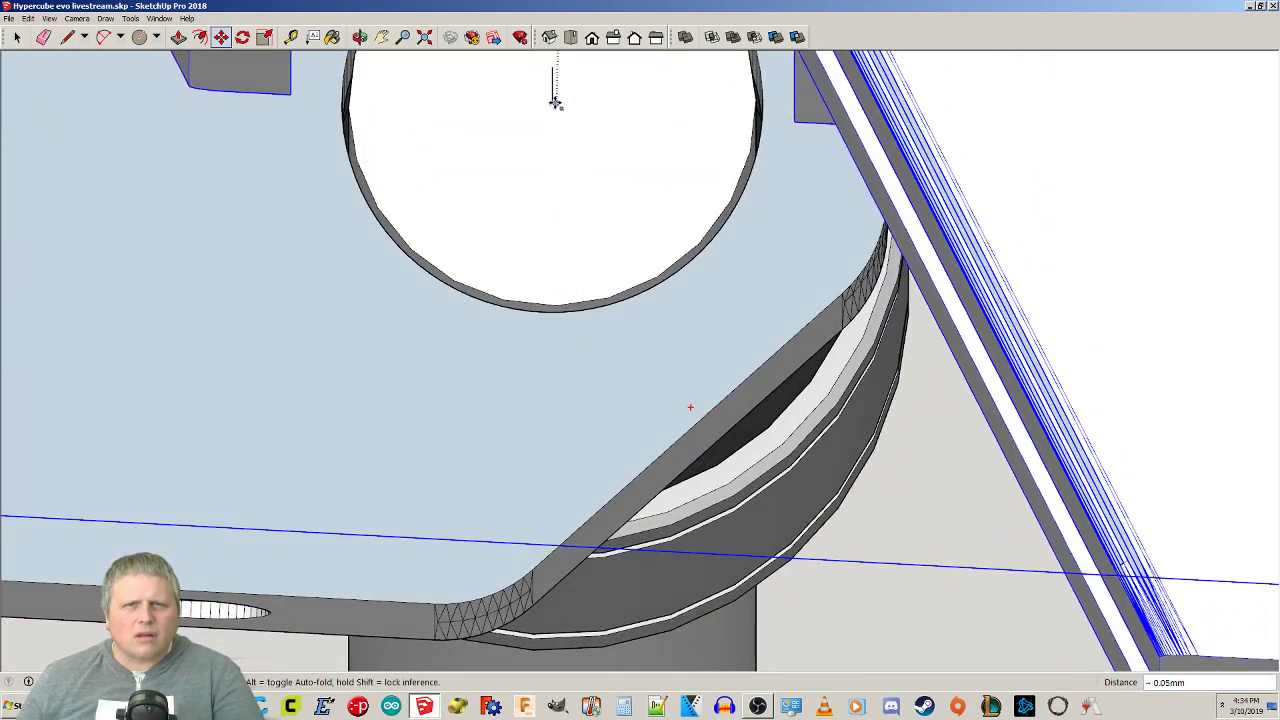
pyautogui.click(552, 100)
pyautogui.press('space')
pyautogui.scroll(-4, 546, 143)
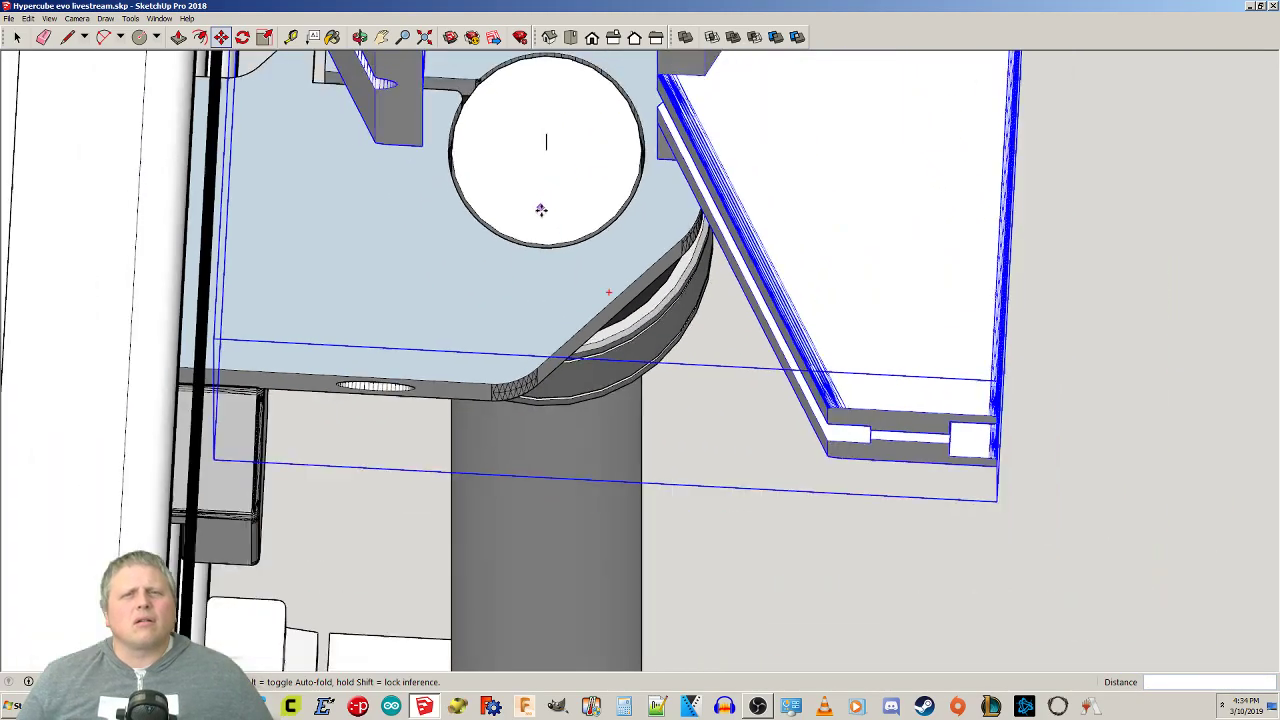
pyautogui.click(716, 446)
# Lower the bearing holder about 152.56 mm along the blue axis until its top is level with the rod mount's underside.
pyautogui.moveTo(716, 446); pyautogui.dragTo(749, 467, button='middle')
pyautogui.scroll(-4, 749, 467)
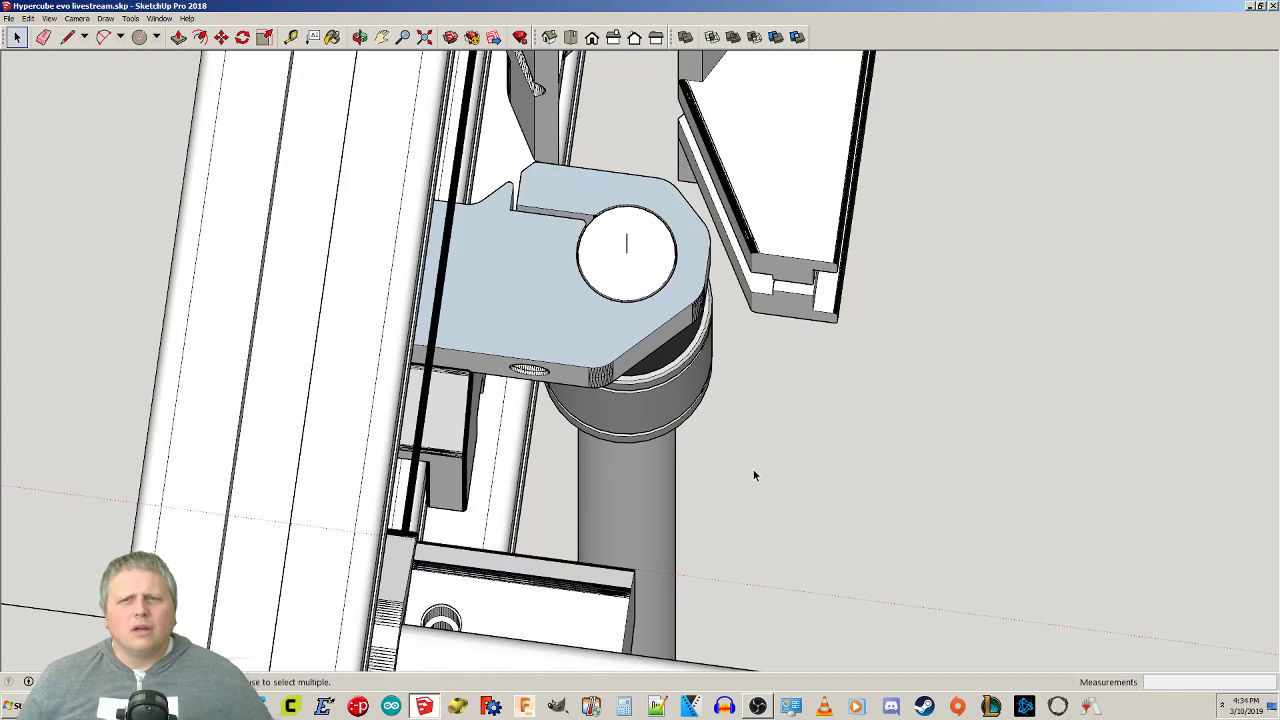
pyautogui.click(745, 120)
pyautogui.press('m')
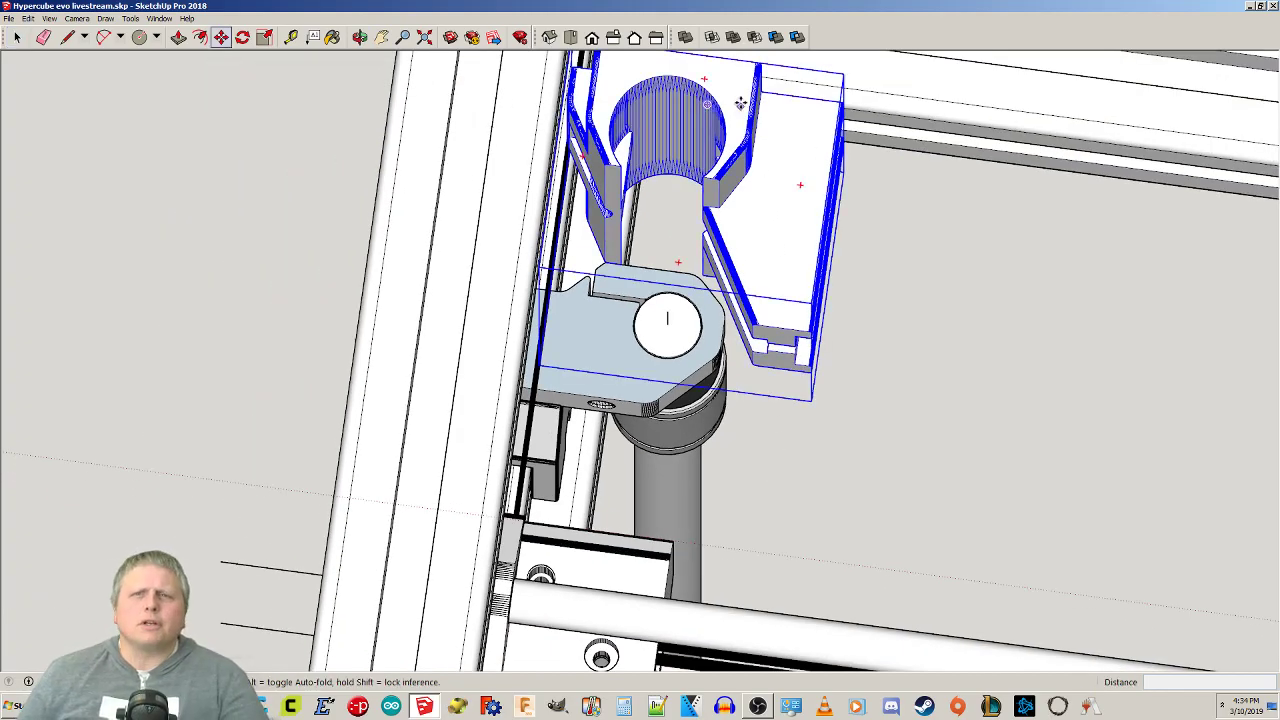
pyautogui.click(740, 86)
pyautogui.moveTo(673, 450); pyautogui.dragTo(690, 95, button='middle')
pyautogui.moveTo(683, 297); pyautogui.dragTo(625, 245, button='middle')
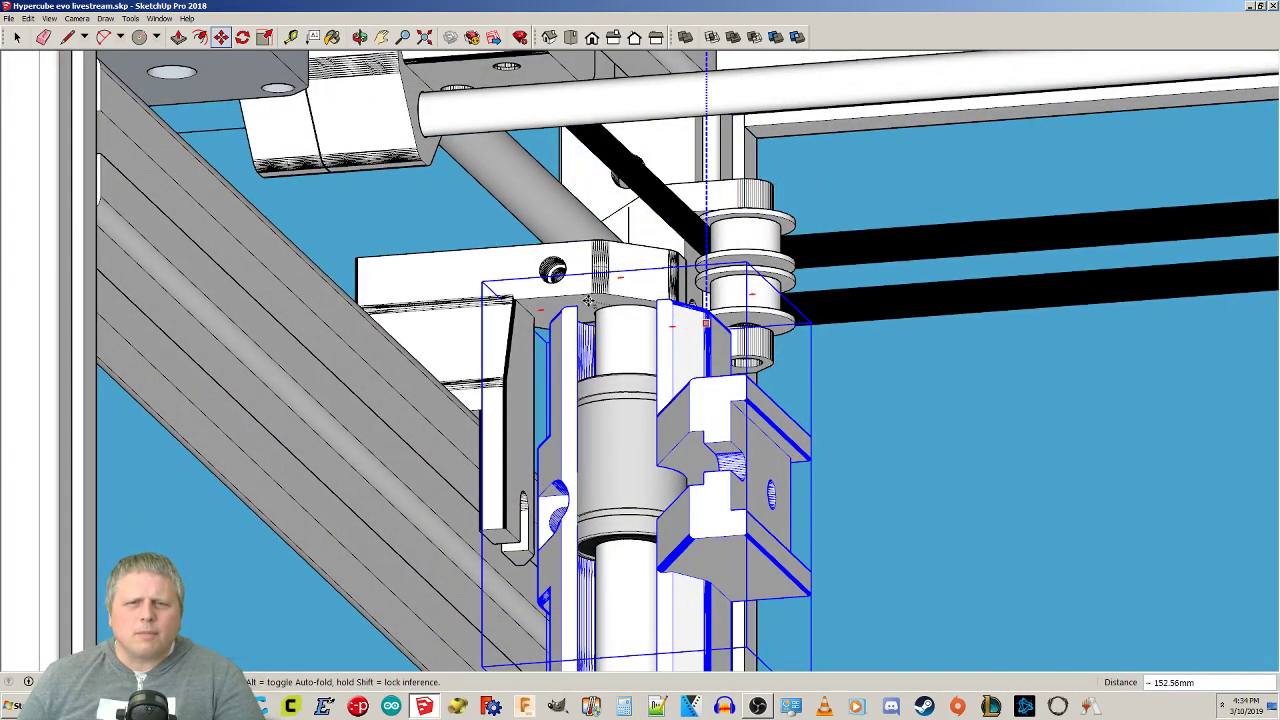
pyautogui.click(590, 303)
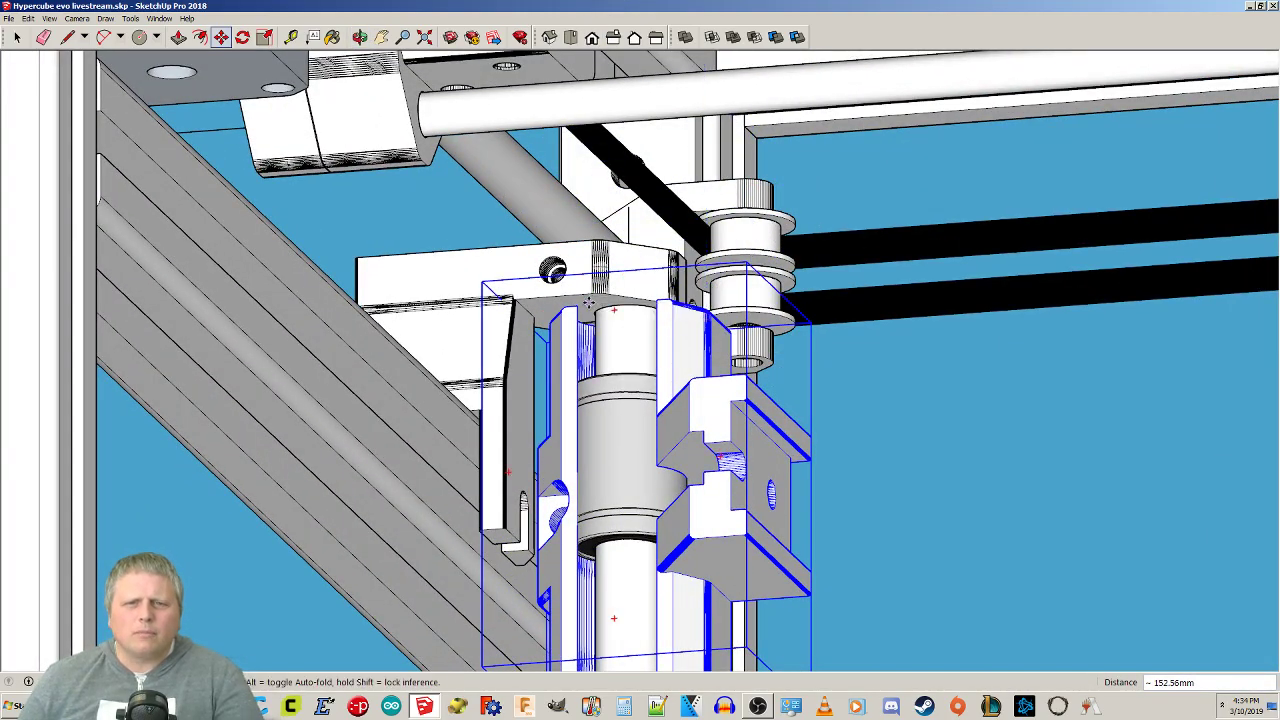
pyautogui.press('space')
# Raise the LM12UU bearing about 13.88 mm along the Z rod to the underside of the rod mount, and clear the selection.
pyautogui.click(613, 422)
pyautogui.press('m')
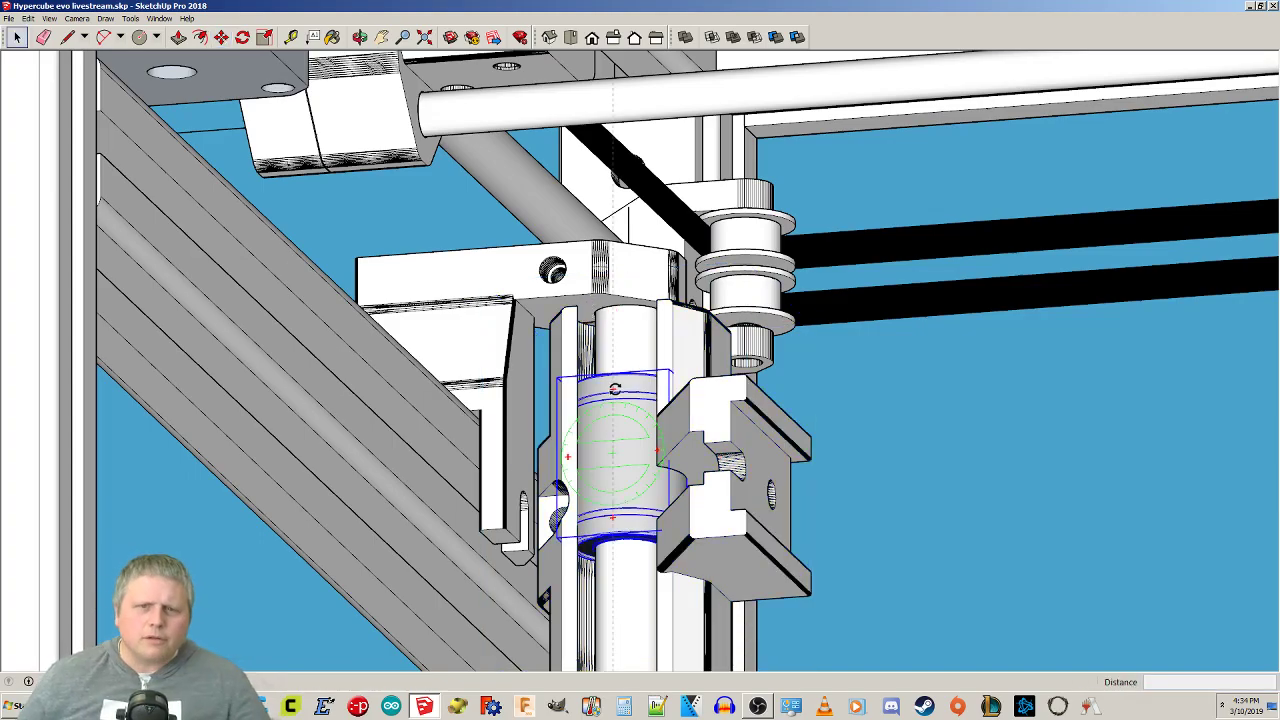
pyautogui.moveTo(621, 371); pyautogui.dragTo(656, 625, button='middle')
pyautogui.scroll(1, 658, 622)
pyautogui.keyDown('shift'); pyautogui.moveTo(690, 538); pyautogui.dragTo(647, 200, button='middle'); pyautogui.keyUp('shift')
pyautogui.scroll(4, 586, 335)
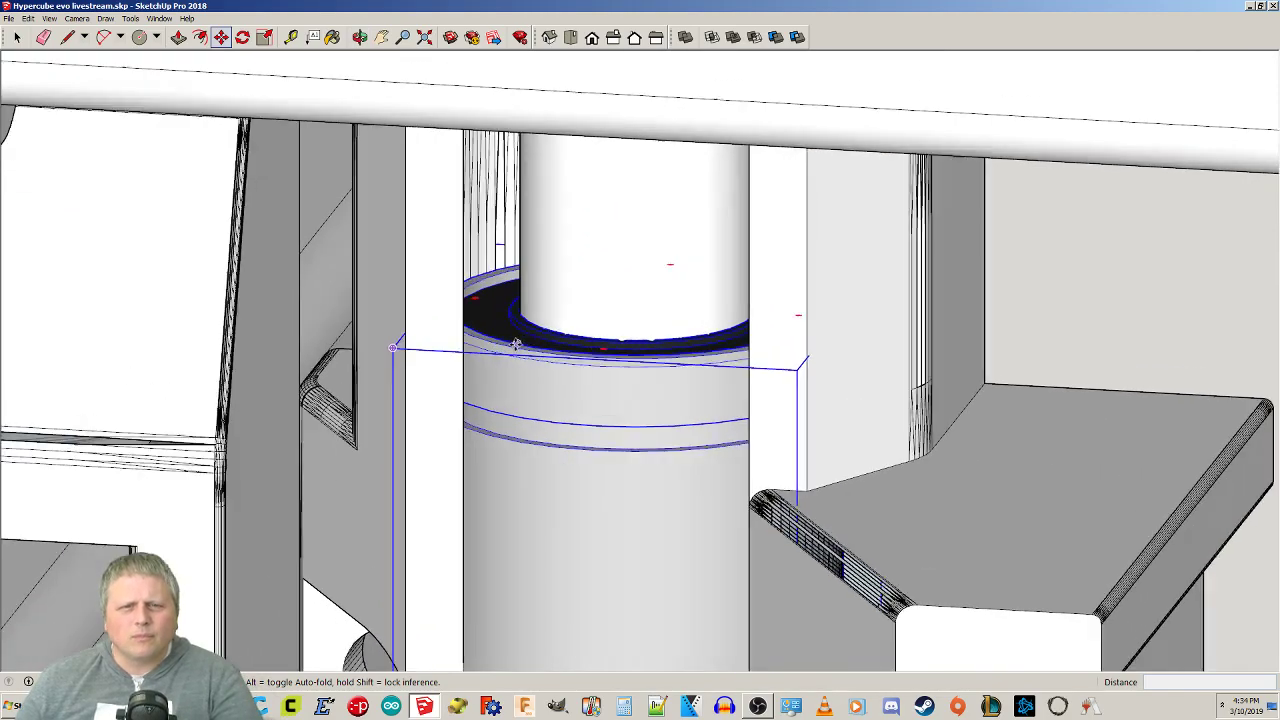
pyautogui.click(497, 339)
pyautogui.scroll(-8, 500, 341)
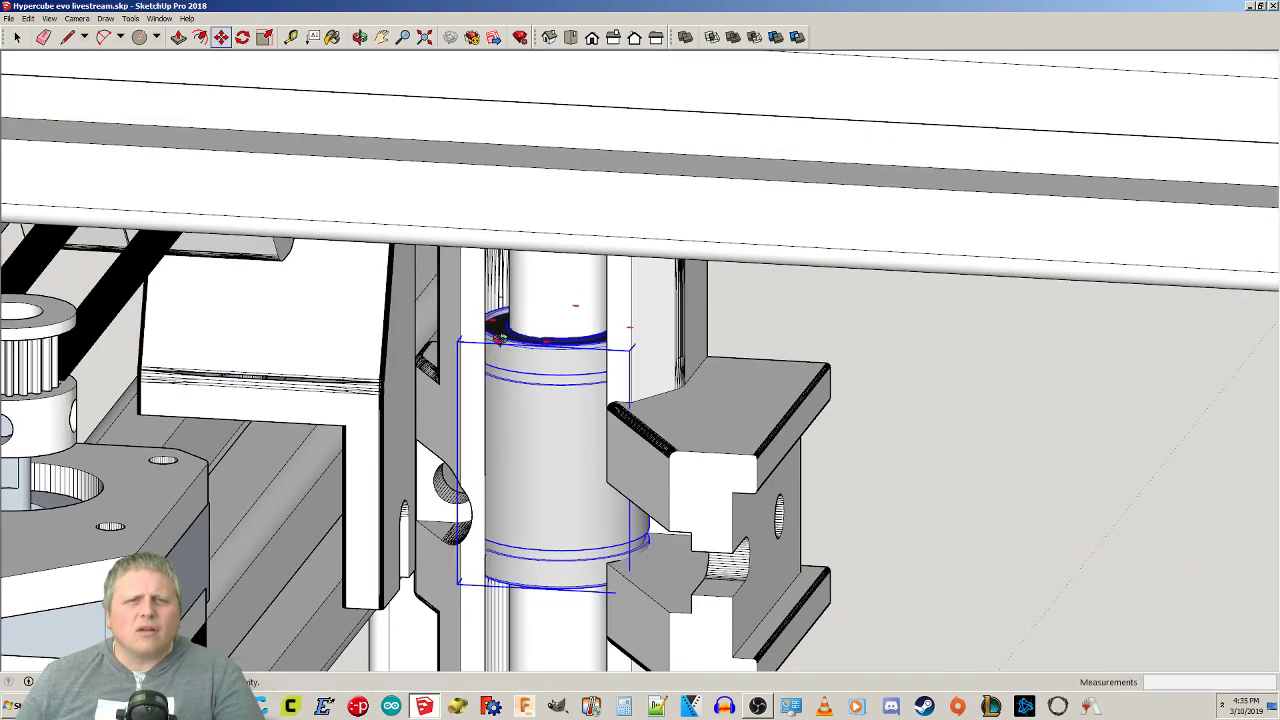
pyautogui.moveTo(500, 341); pyautogui.dragTo(488, 370, button='middle')
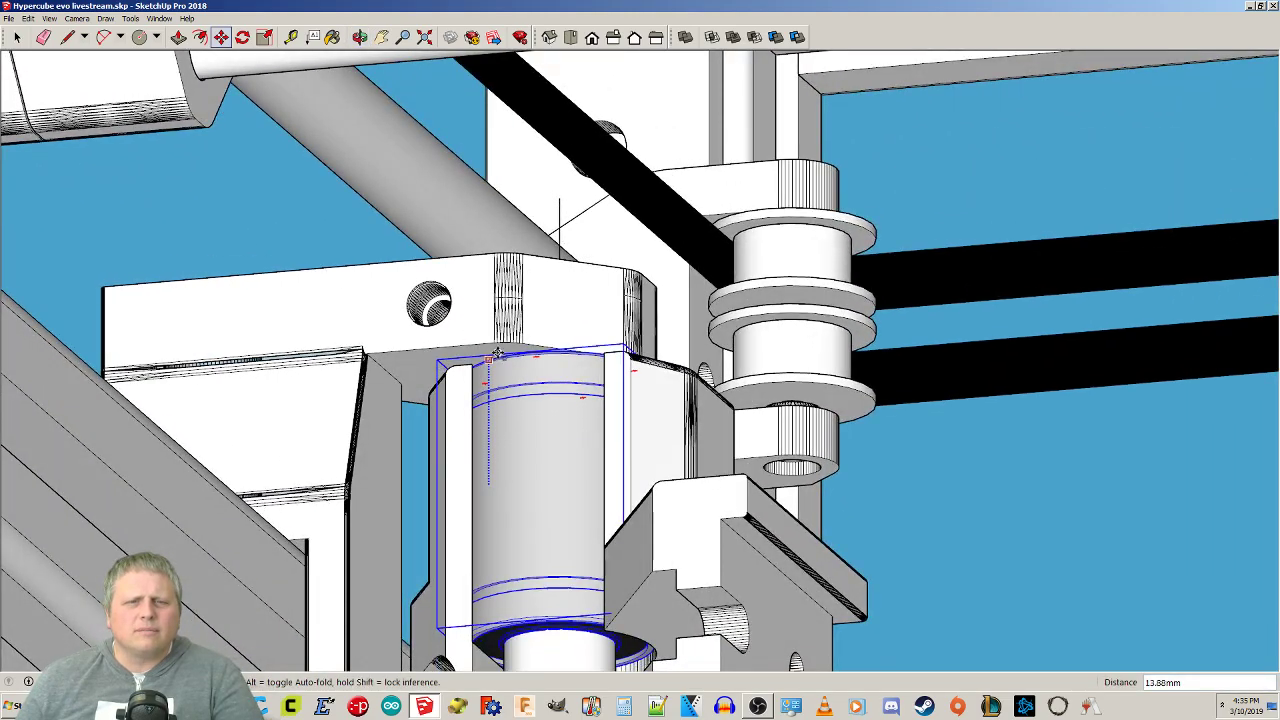
pyautogui.click(512, 348)
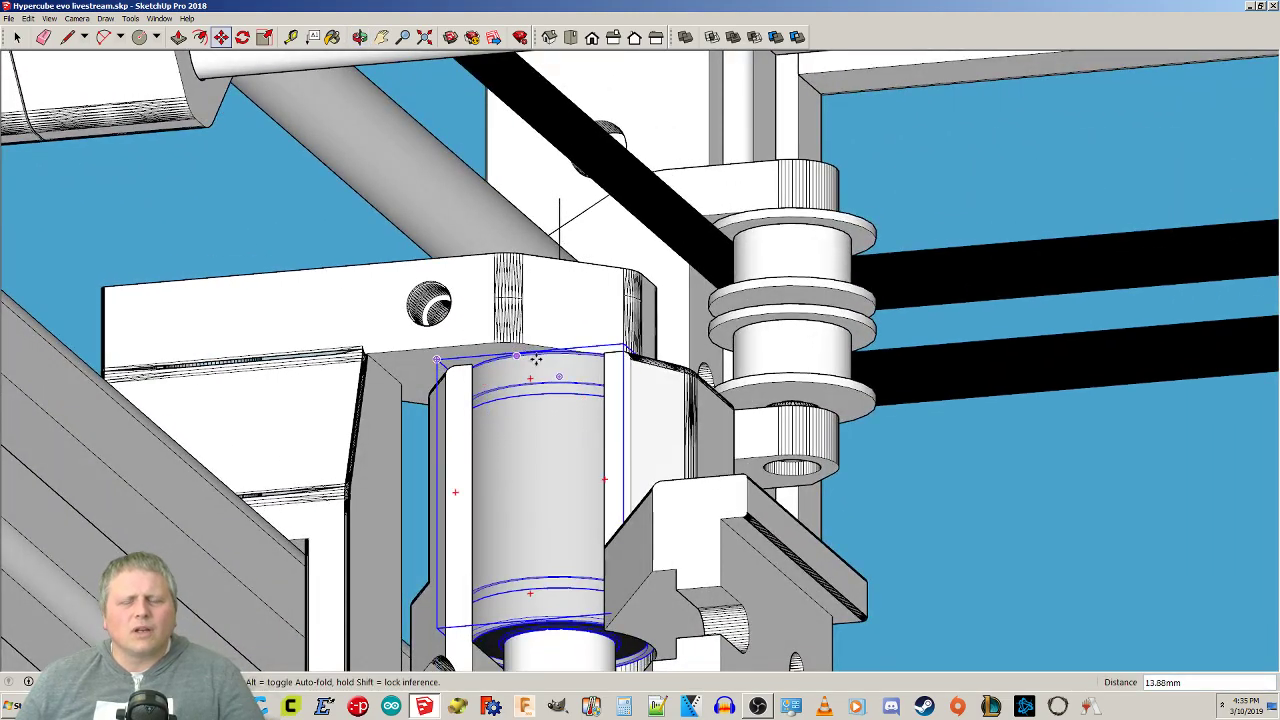
pyautogui.scroll(-3, 563, 432)
pyautogui.scroll(-2, 573, 446)
pyautogui.press('space')
pyautogui.click(832, 541)
# Show the Default Tray, collapse its Materials section and expand the Layers section.
pyautogui.moveTo(799, 465); pyautogui.dragTo(770, 561, button='middle')
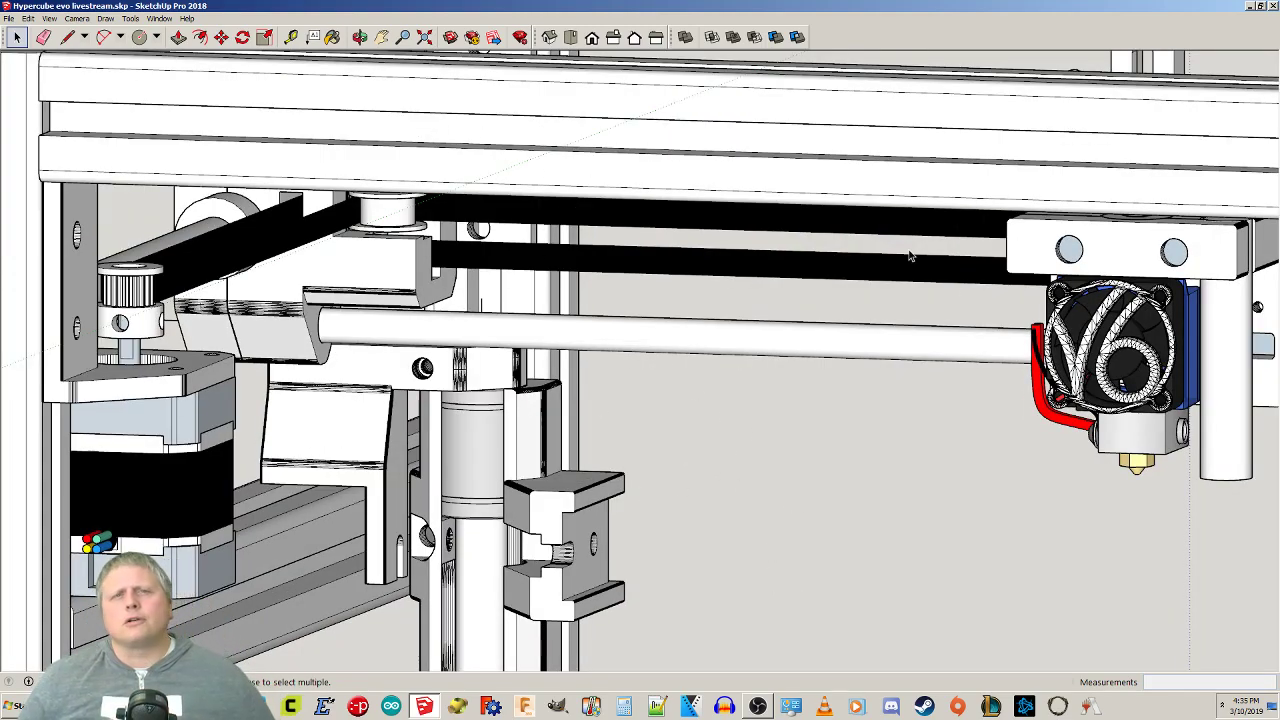
pyautogui.click(163, 19)
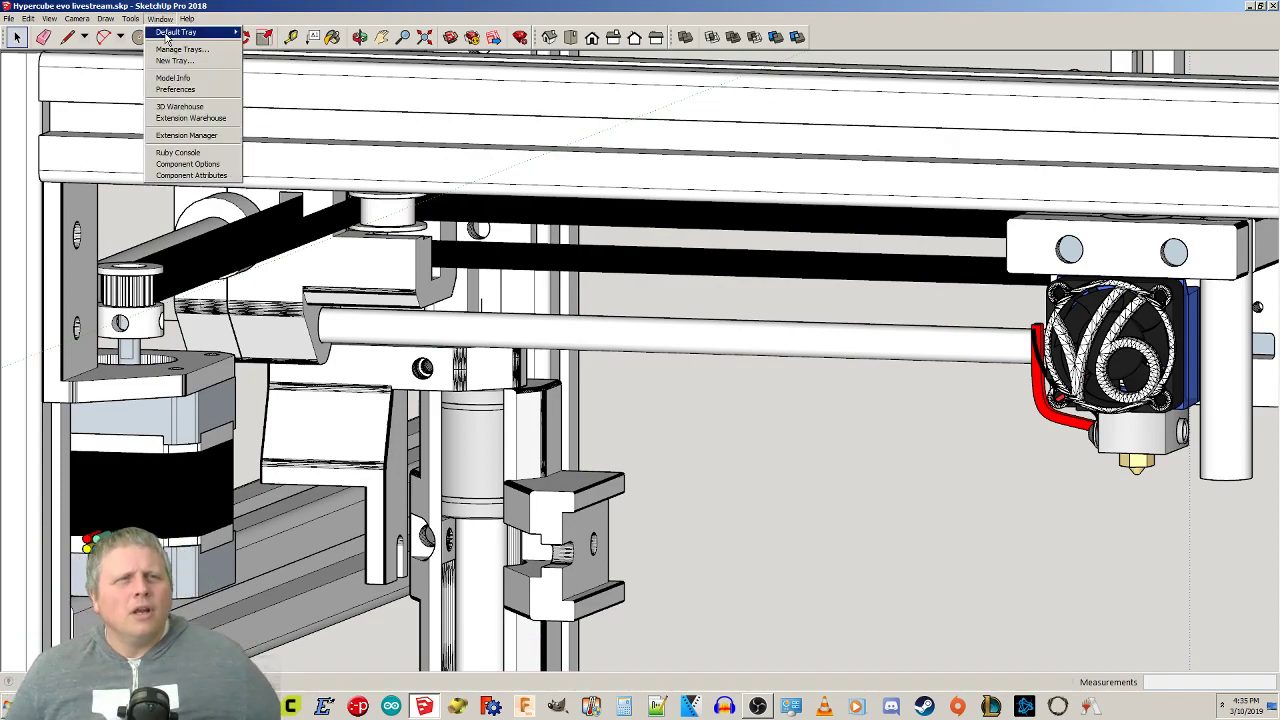
pyautogui.moveTo(190, 32)
pyautogui.click(272, 32)
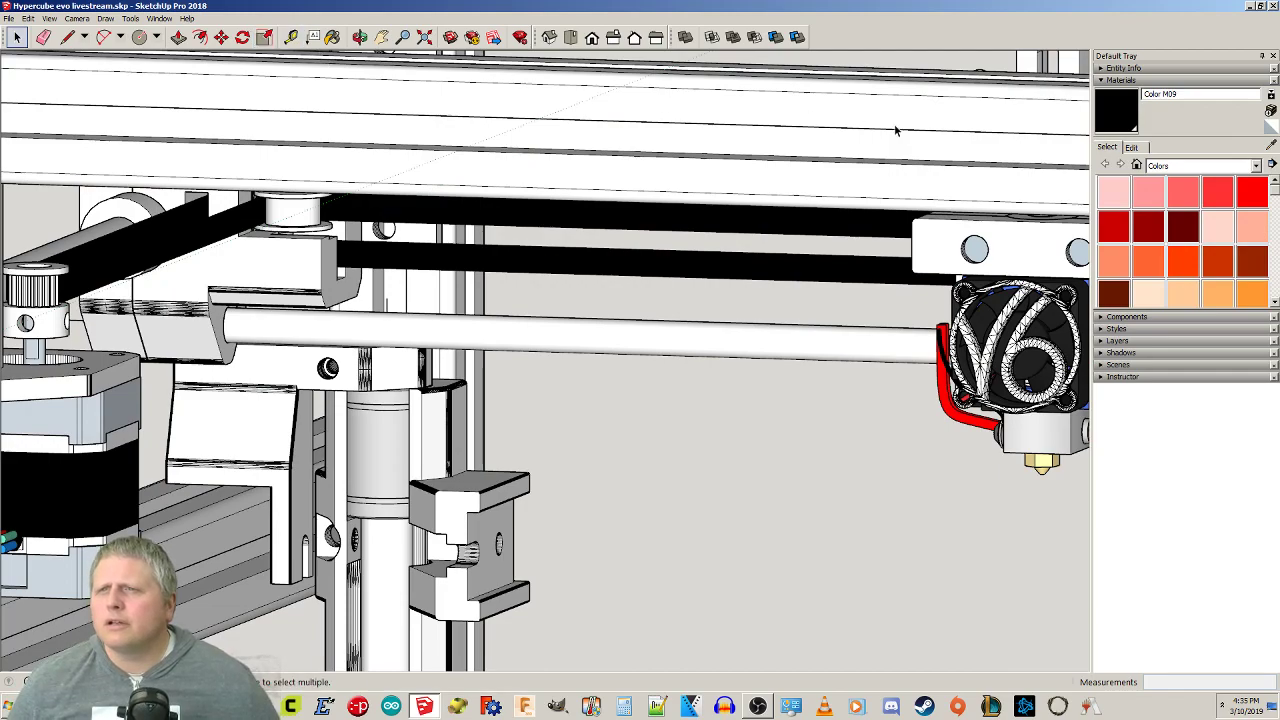
pyautogui.click(1100, 80)
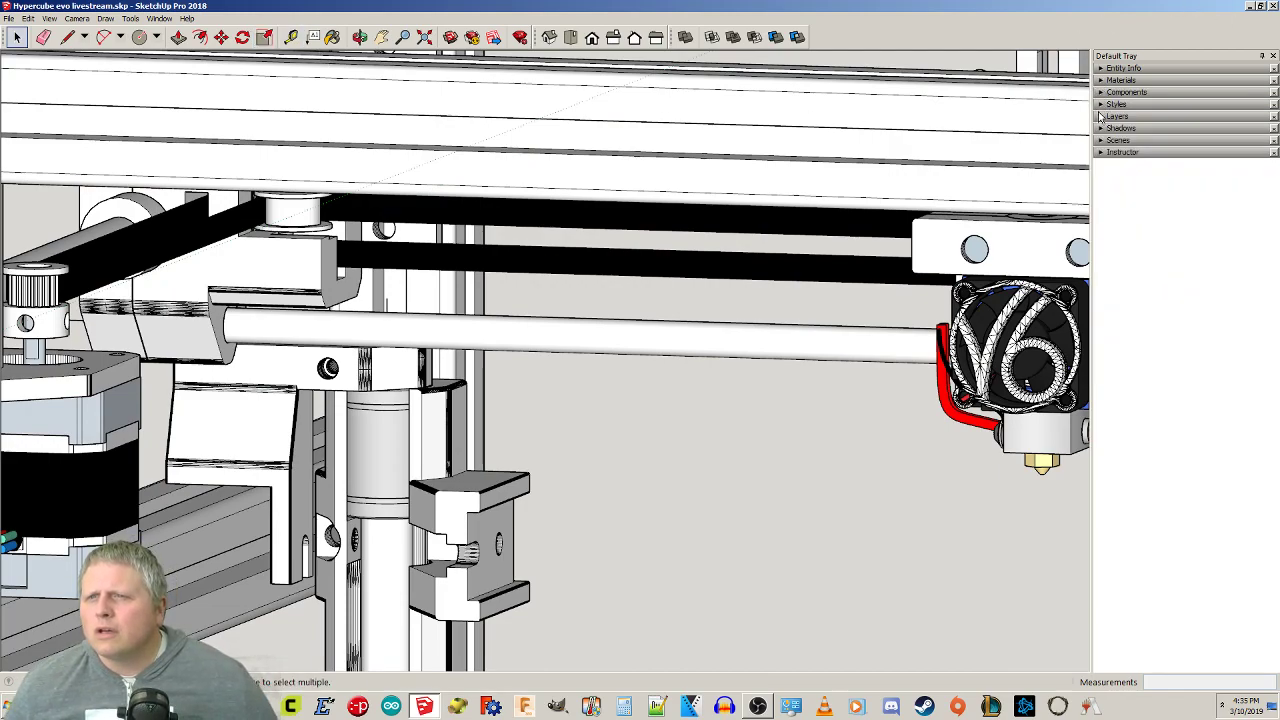
pyautogui.click(1104, 117)
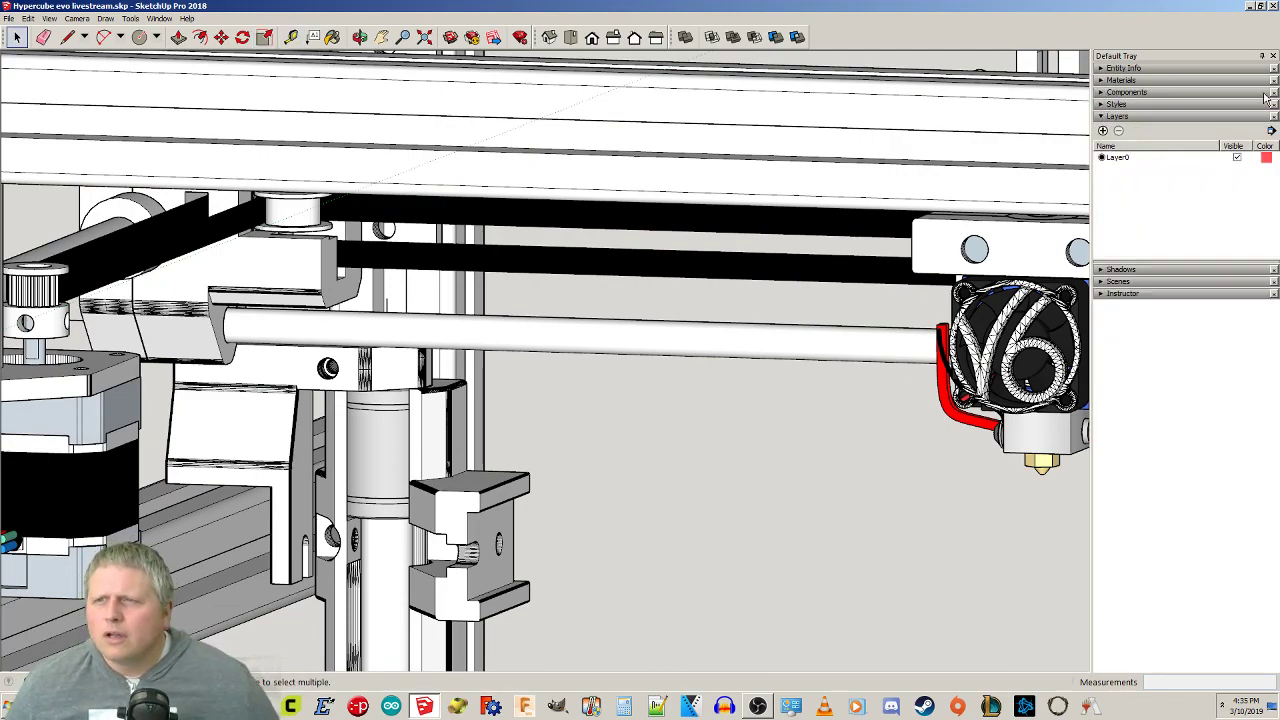
# Add a new layer named 3030 Frame.
pyautogui.click(1103, 131)
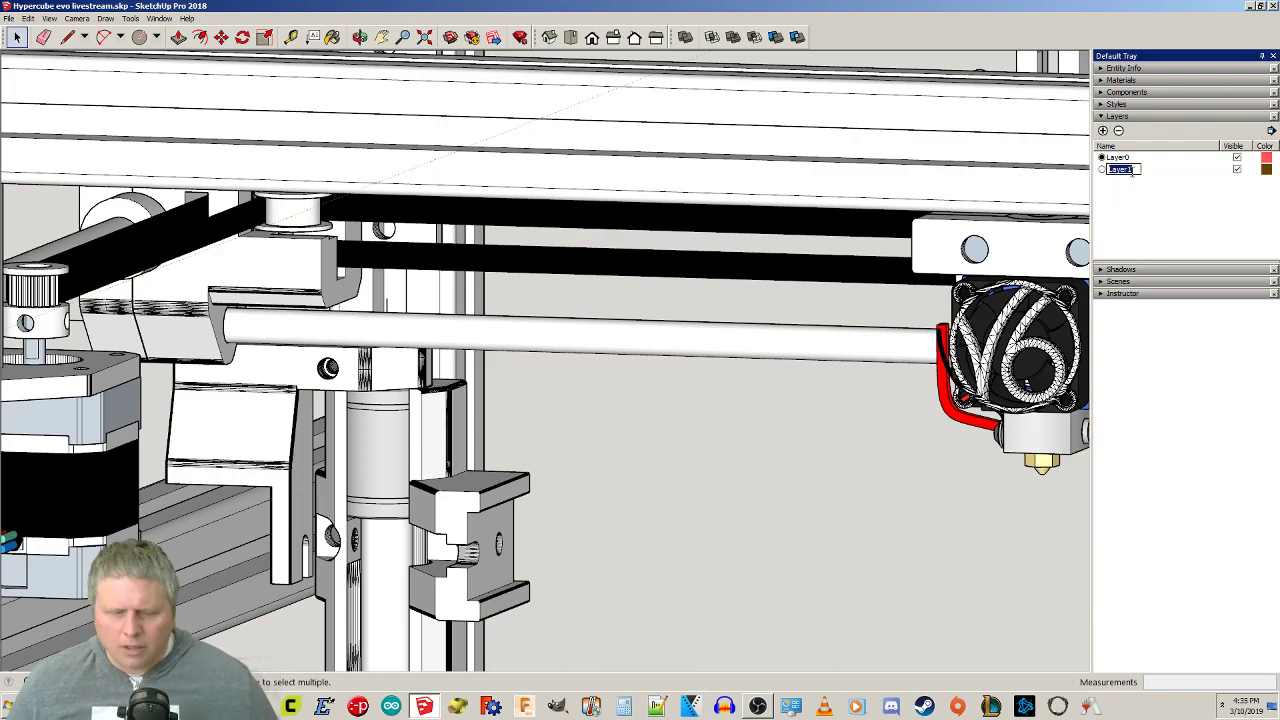
pyautogui.write('3030 Fram')
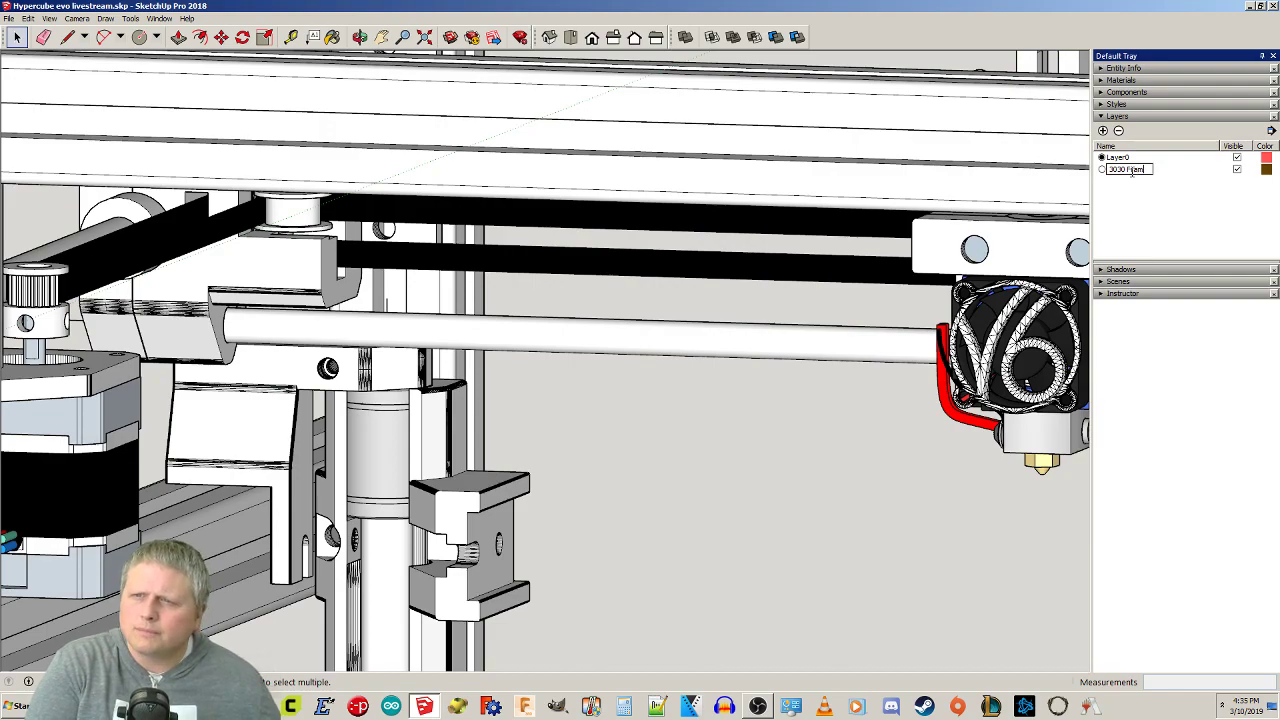
pyautogui.write('e')
pyautogui.press('Return')
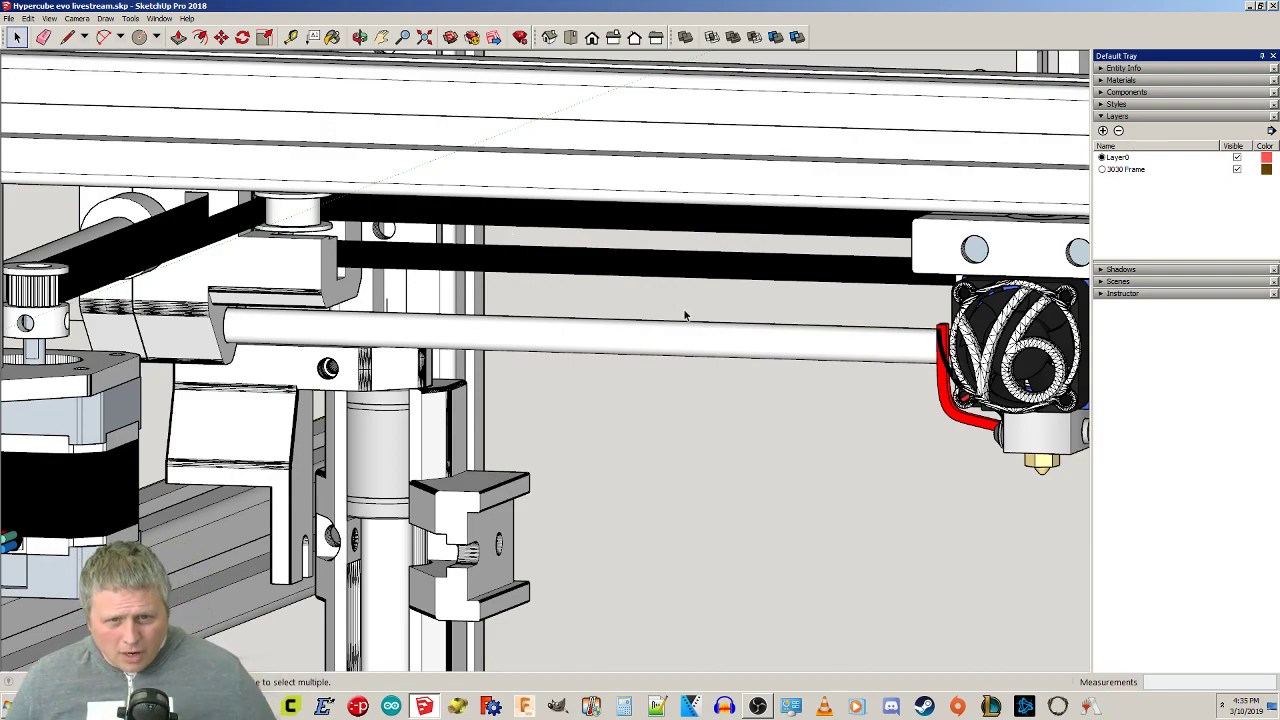
# Select the four top extrusions of the frame together with its four corner posts.
pyautogui.scroll(-5, 686, 490)
pyautogui.moveTo(580, 306)
pyautogui.mouseDown(button='middle')
pyautogui.moveTo(520, 420)
pyautogui.moveTo(585, 360)
pyautogui.mouseUp(button='middle')
pyautogui.click(608, 322)
pyautogui.scroll(-4, 631, 454)
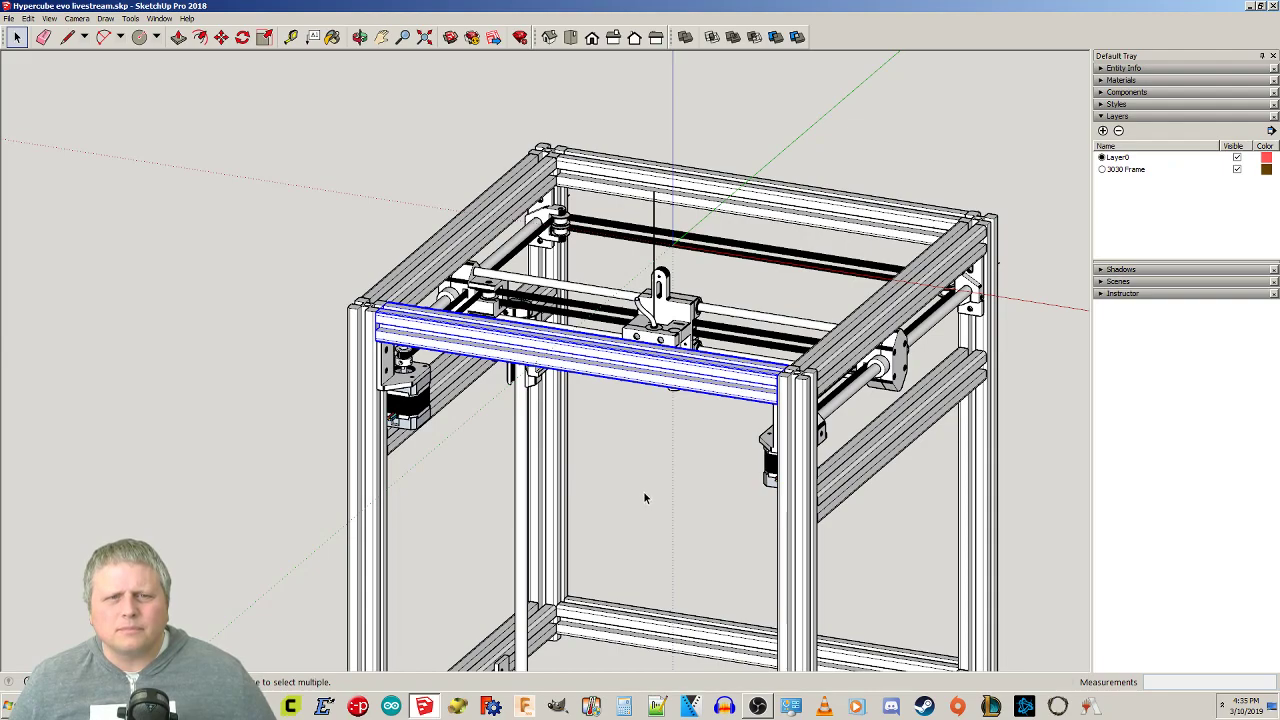
pyautogui.click(345, 286)
pyautogui.click(391, 292)
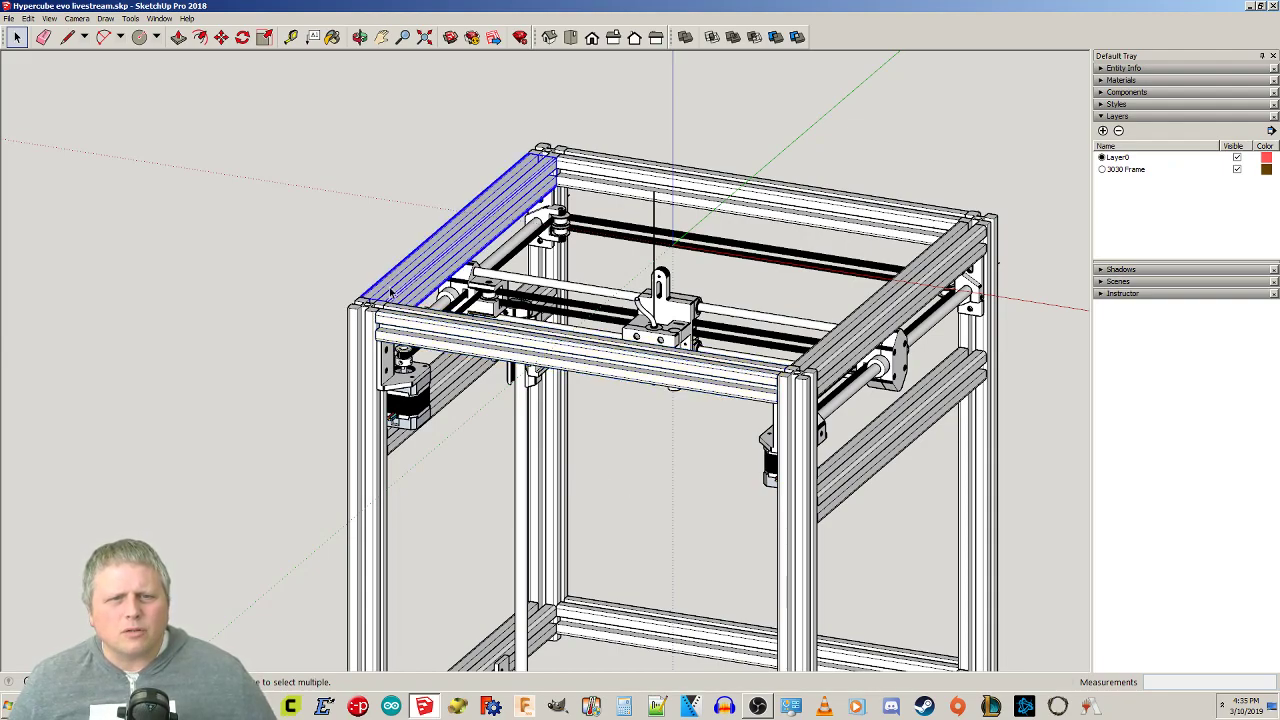
pyautogui.keyDown('ctrl'); pyautogui.click(367, 325); pyautogui.keyUp('ctrl')
pyautogui.keyDown('ctrl'); pyautogui.click(416, 322); pyautogui.keyUp('ctrl')
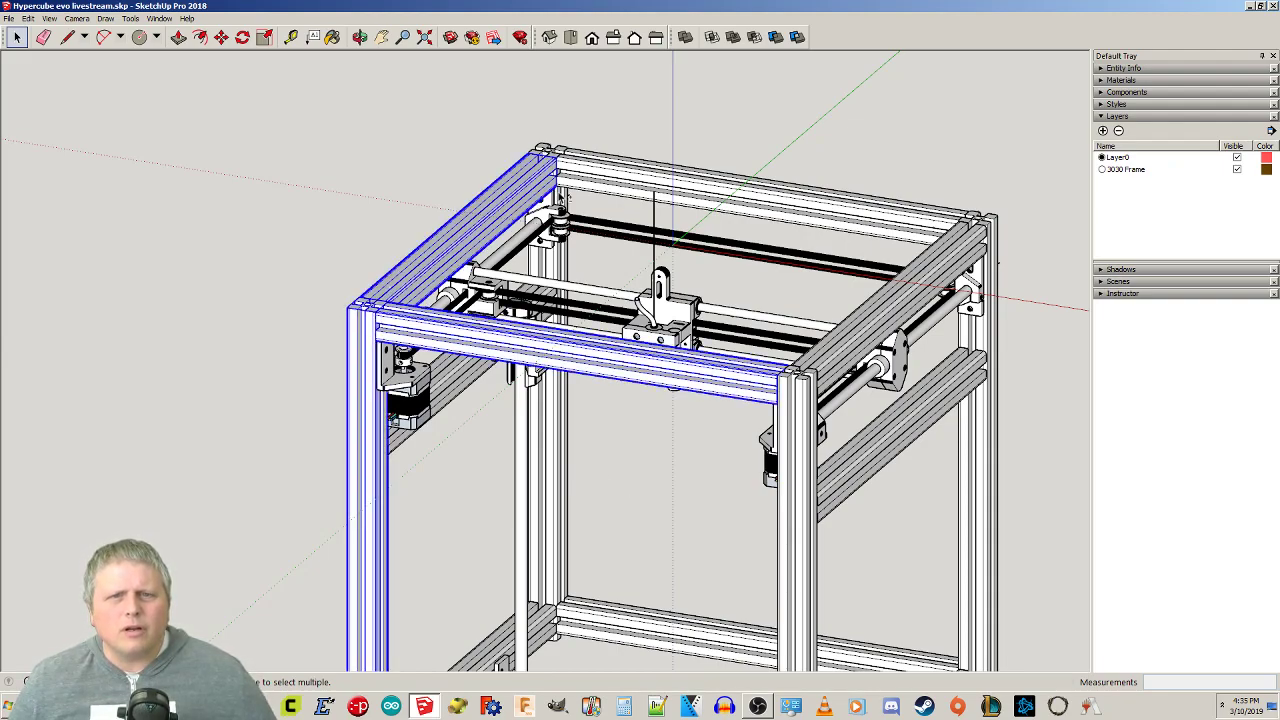
pyautogui.keyDown('ctrl'); pyautogui.click(607, 172); pyautogui.keyUp('ctrl')
pyautogui.keyDown('ctrl'); pyautogui.click(978, 256); pyautogui.keyUp('ctrl')
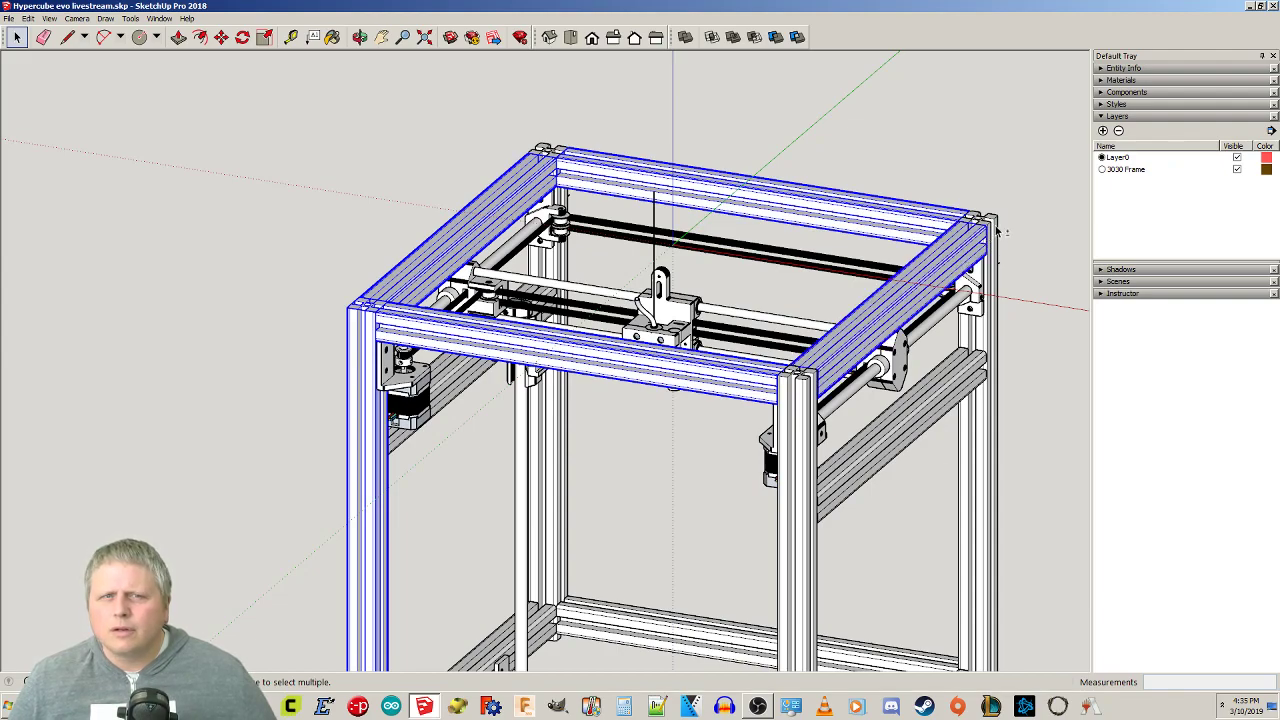
pyautogui.keyDown('ctrl'); pyautogui.click(996, 236); pyautogui.keyUp('ctrl')
pyautogui.moveTo(996, 236); pyautogui.dragTo(958, 225, button='middle')
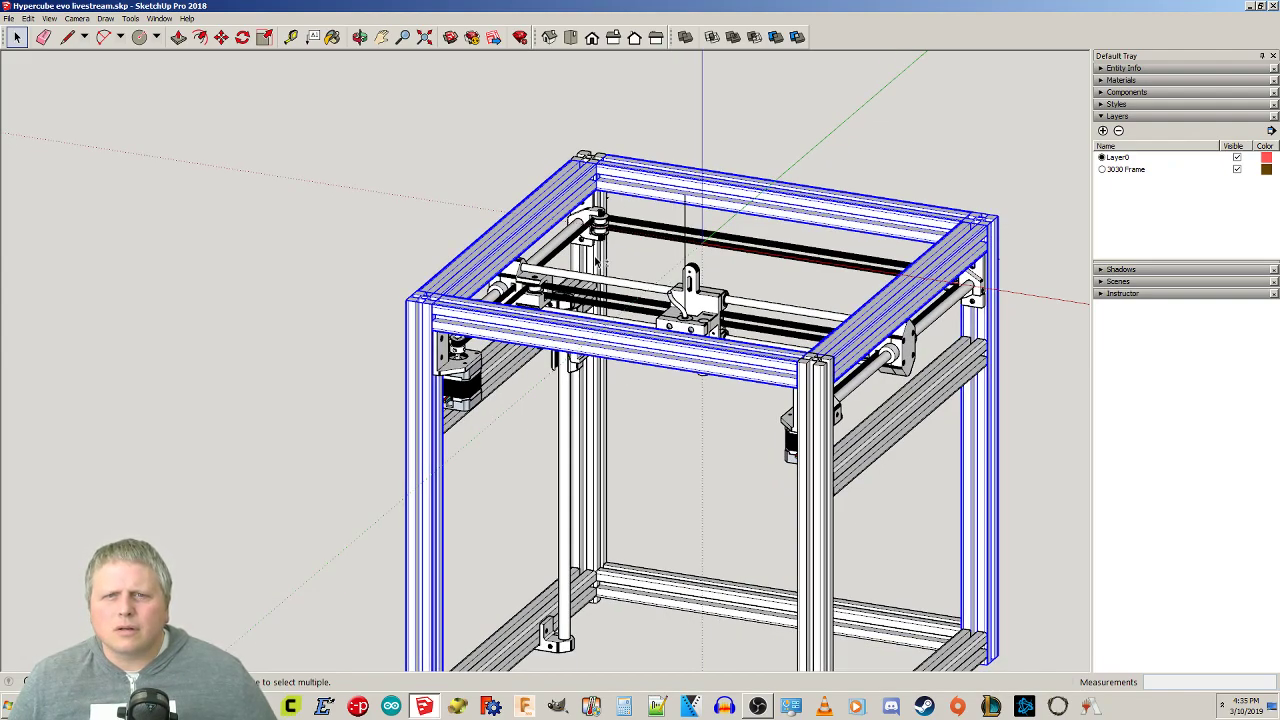
pyautogui.keyDown('ctrl'); pyautogui.click(597, 260); pyautogui.keyUp('ctrl')
pyautogui.keyDown('ctrl'); pyautogui.click(813, 410); pyautogui.keyUp('ctrl')
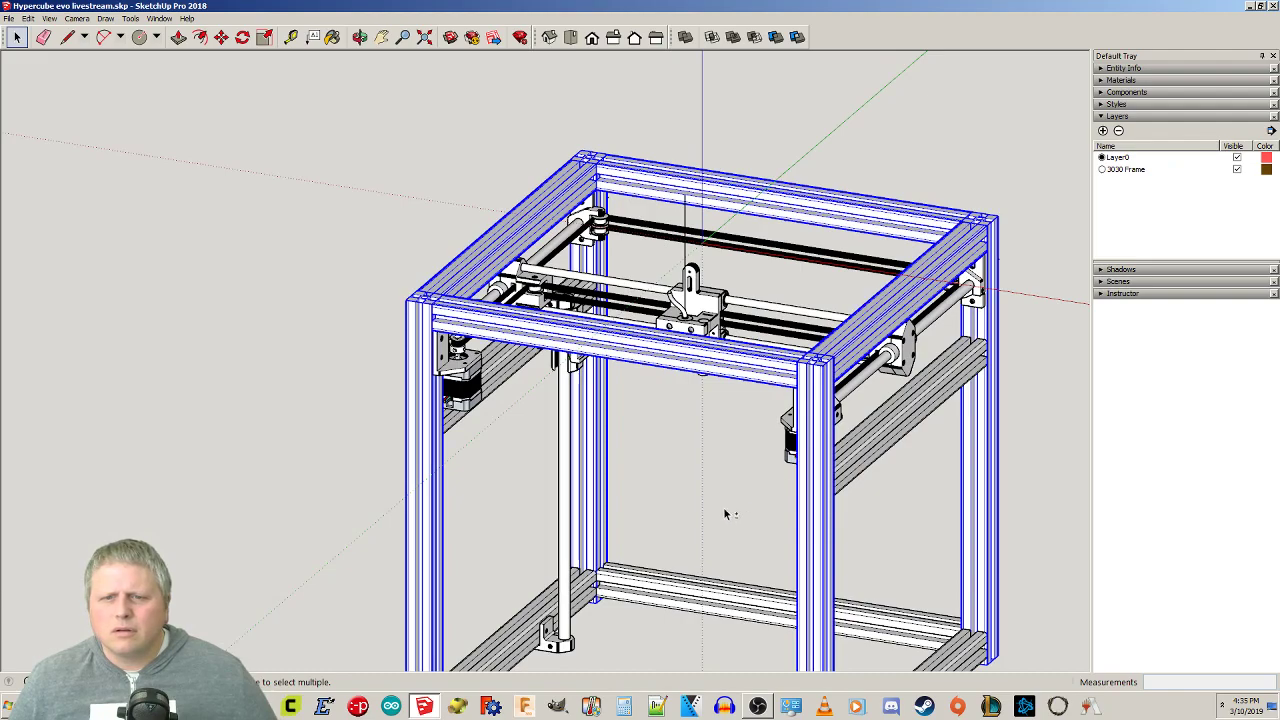
# Add the four bottom extrusions and the two side extrusions below the XY gantry to the frame selection.
pyautogui.keyDown('ctrl'); pyautogui.click(660, 598); pyautogui.keyUp('ctrl')
pyautogui.keyDown('shift'); pyautogui.click(516, 638); pyautogui.keyUp('shift')
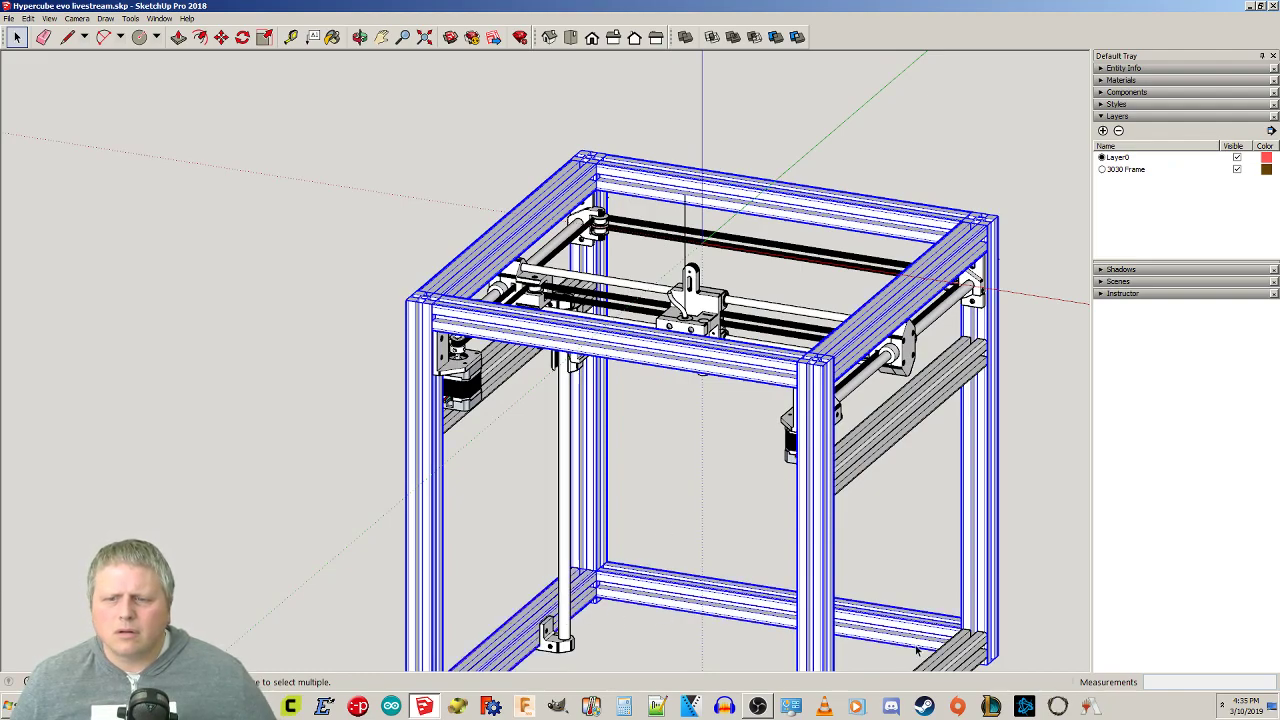
pyautogui.keyDown('shift'); pyautogui.click(966, 659); pyautogui.keyUp('shift')
pyautogui.keyDown('shift'); pyautogui.moveTo(987, 518); pyautogui.dragTo(896, 212, button='middle'); pyautogui.keyUp('shift')
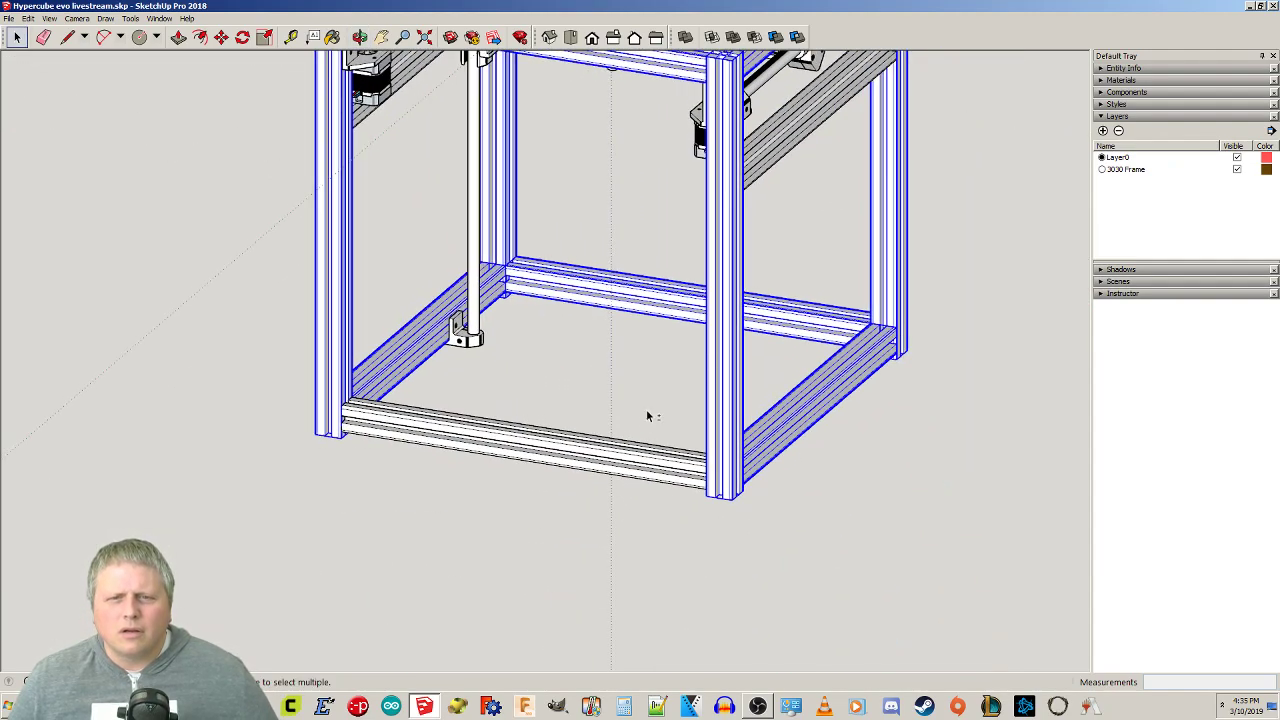
pyautogui.keyDown('shift'); pyautogui.click(601, 453); pyautogui.keyUp('shift')
pyautogui.keyDown('shift'); pyautogui.moveTo(599, 306); pyautogui.dragTo(648, 511, button='middle'); pyautogui.keyUp('shift')
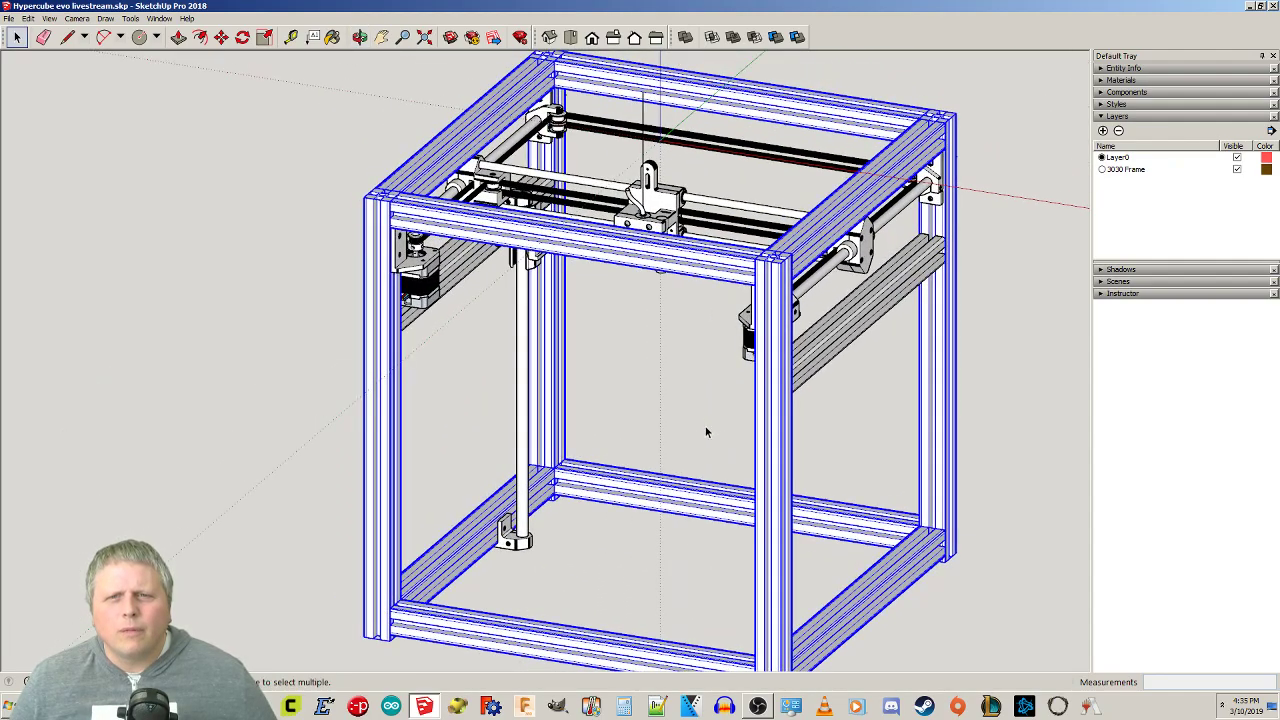
pyautogui.keyDown('shift'); pyautogui.click(858, 323); pyautogui.keyUp('shift')
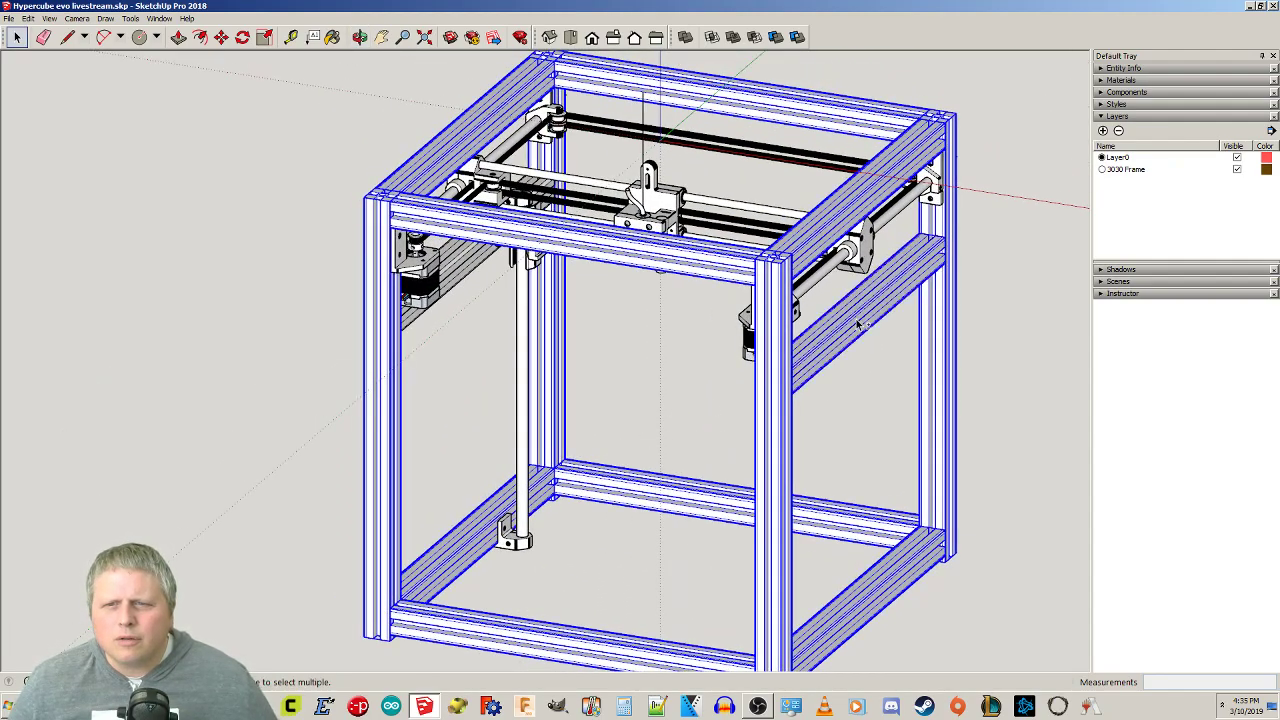
pyautogui.keyDown('shift'); pyautogui.click(465, 272); pyautogui.keyUp('shift')
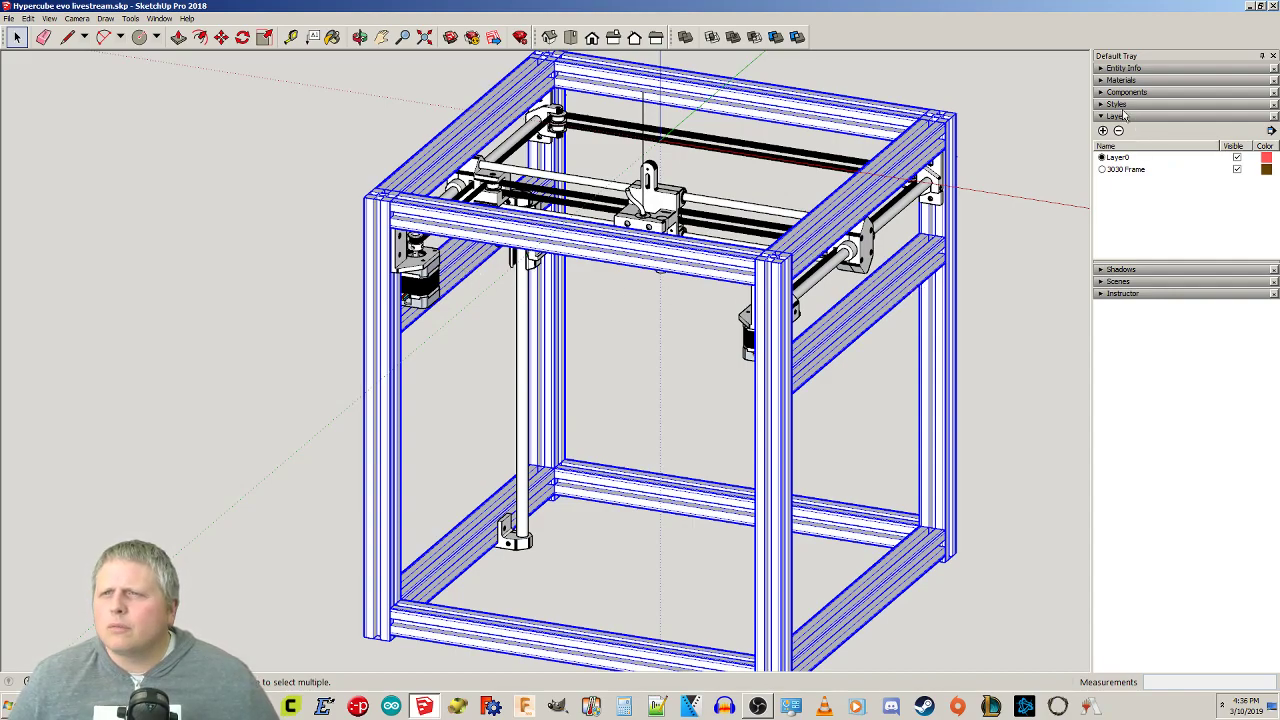
# Assign the selected frame extrusions to the 3030 Frame layer and clear the selection.
pyautogui.click(1106, 69)
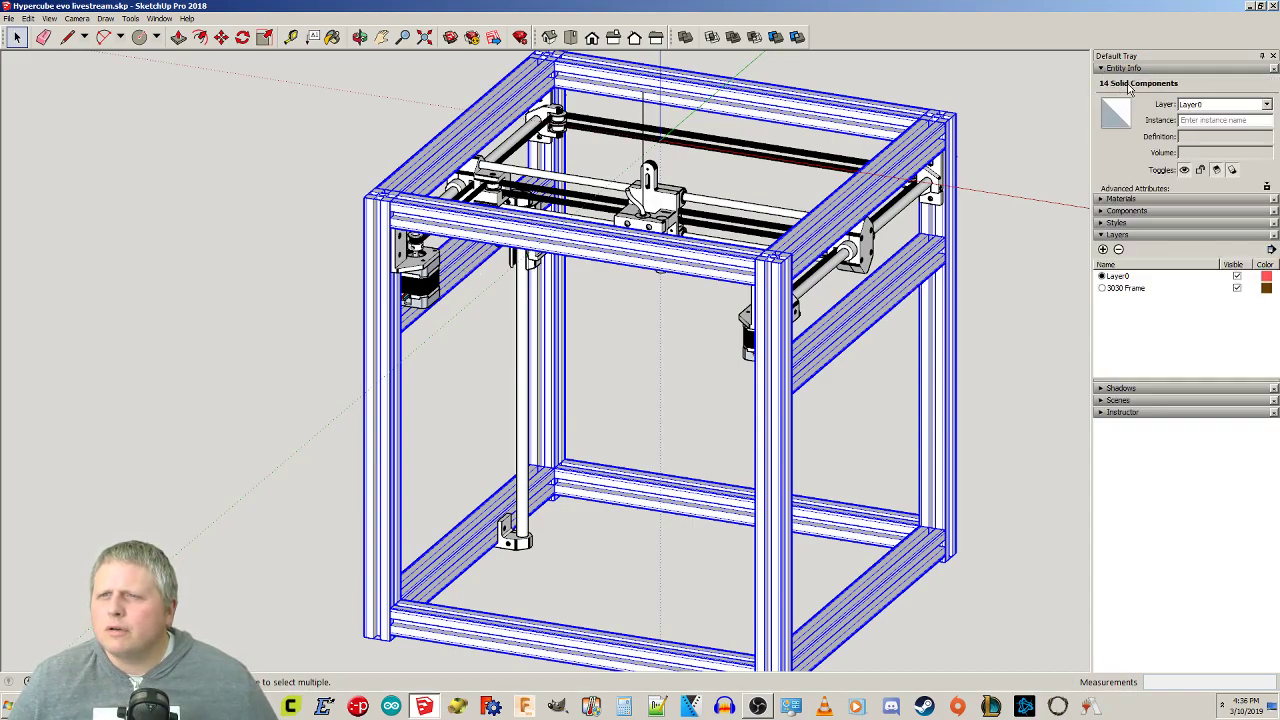
pyautogui.click(1266, 105)
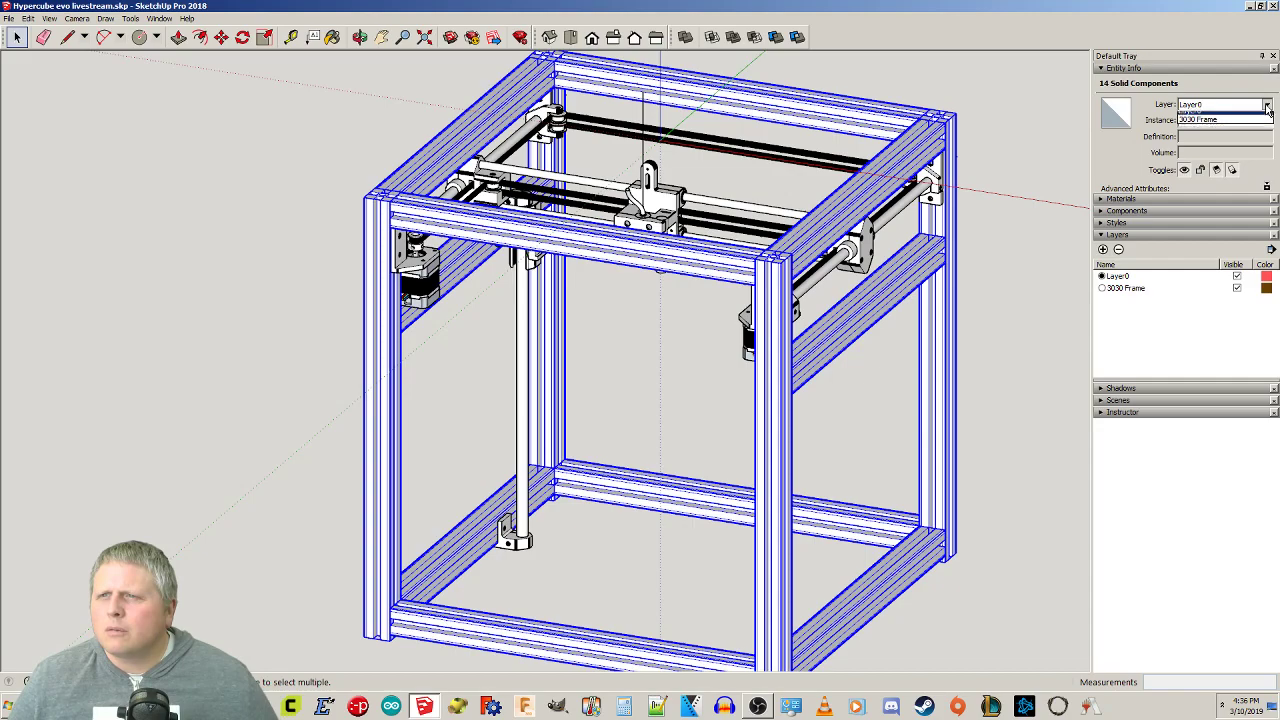
pyautogui.click(1191, 126)
pyautogui.click(1015, 168)
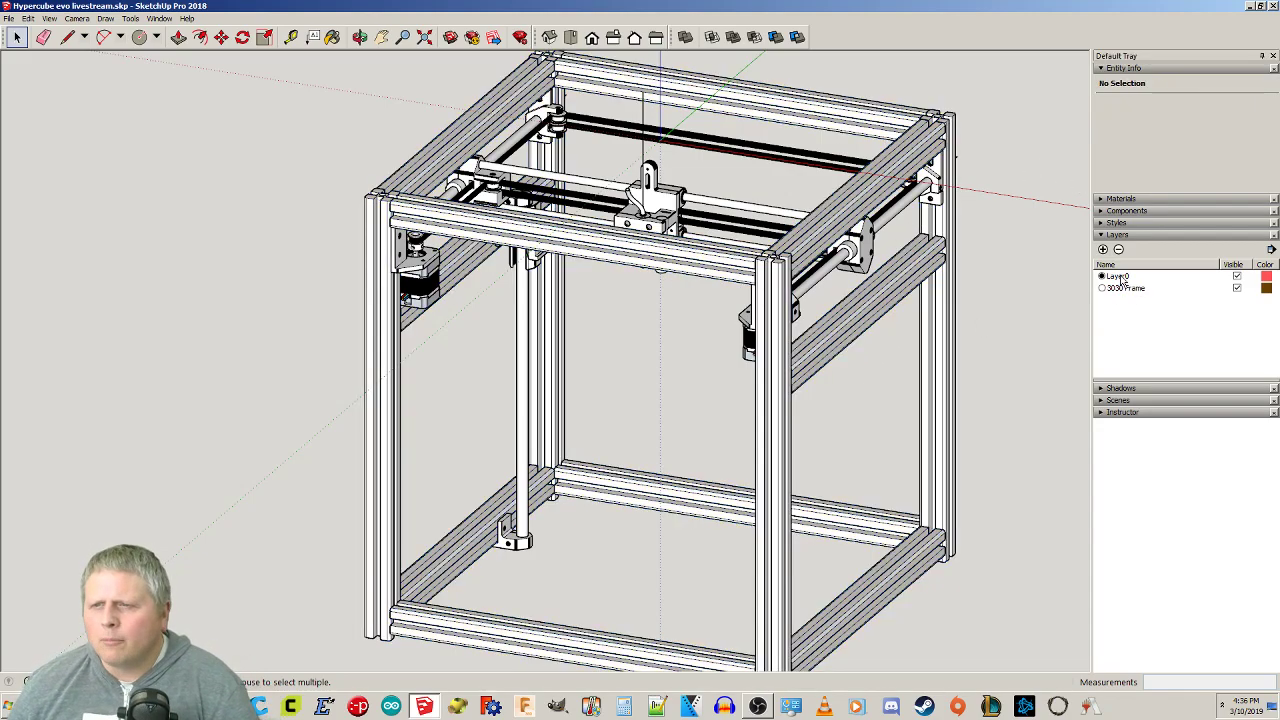
# Toggle the visibility of the 3030 Frame layer to check its contents, and leave the layer hidden.
pyautogui.click(1121, 278)
pyautogui.click(1128, 307)
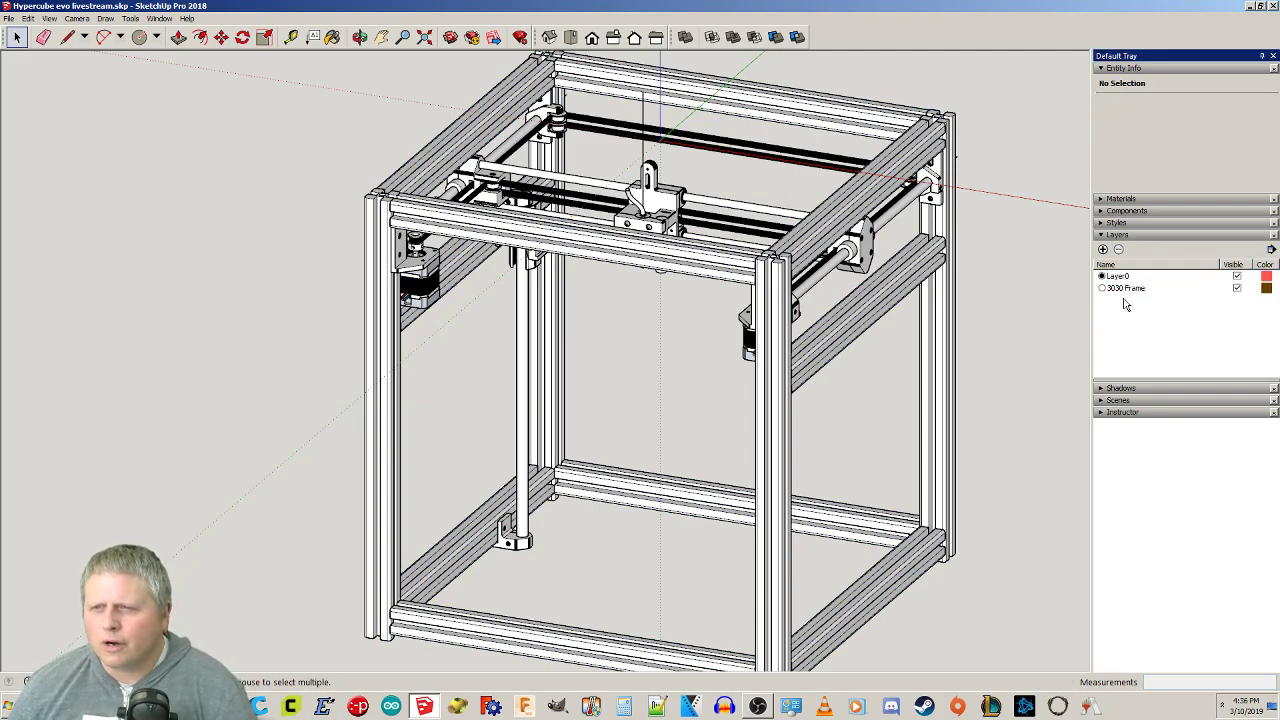
pyautogui.click(1122, 289)
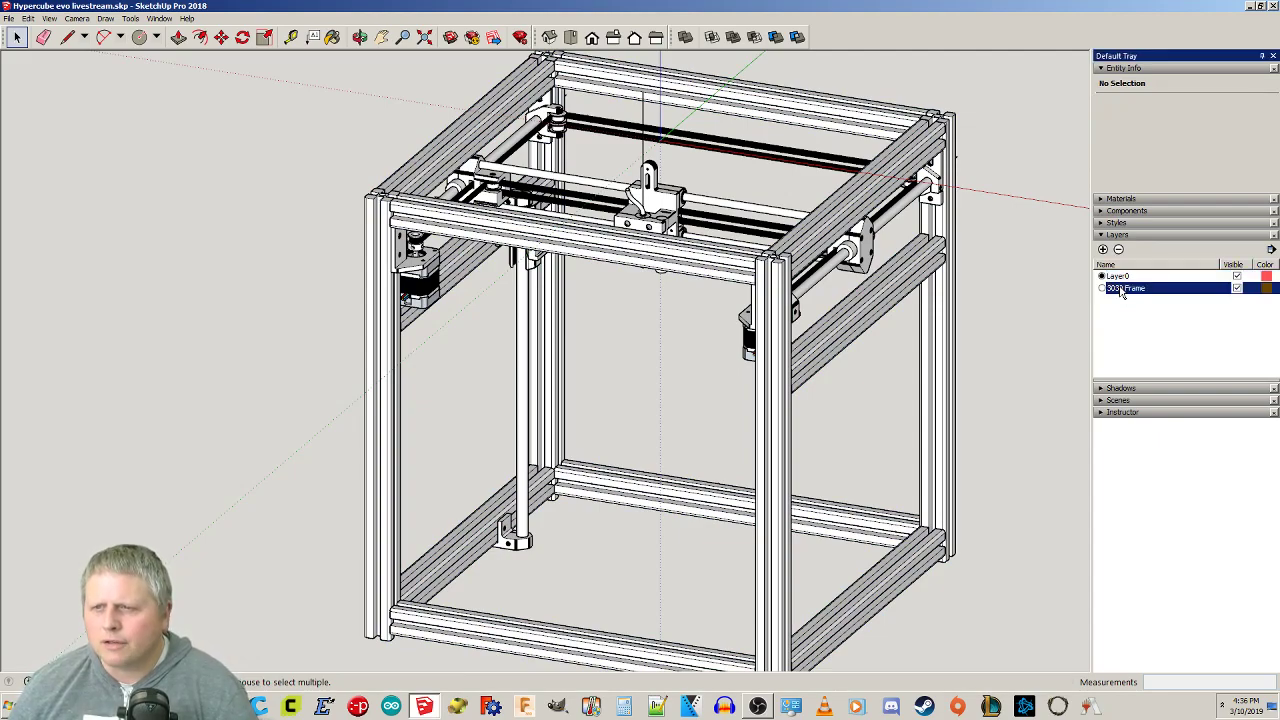
pyautogui.click(1236, 288)
pyautogui.click(1236, 288)
pyautogui.click(1236, 288)
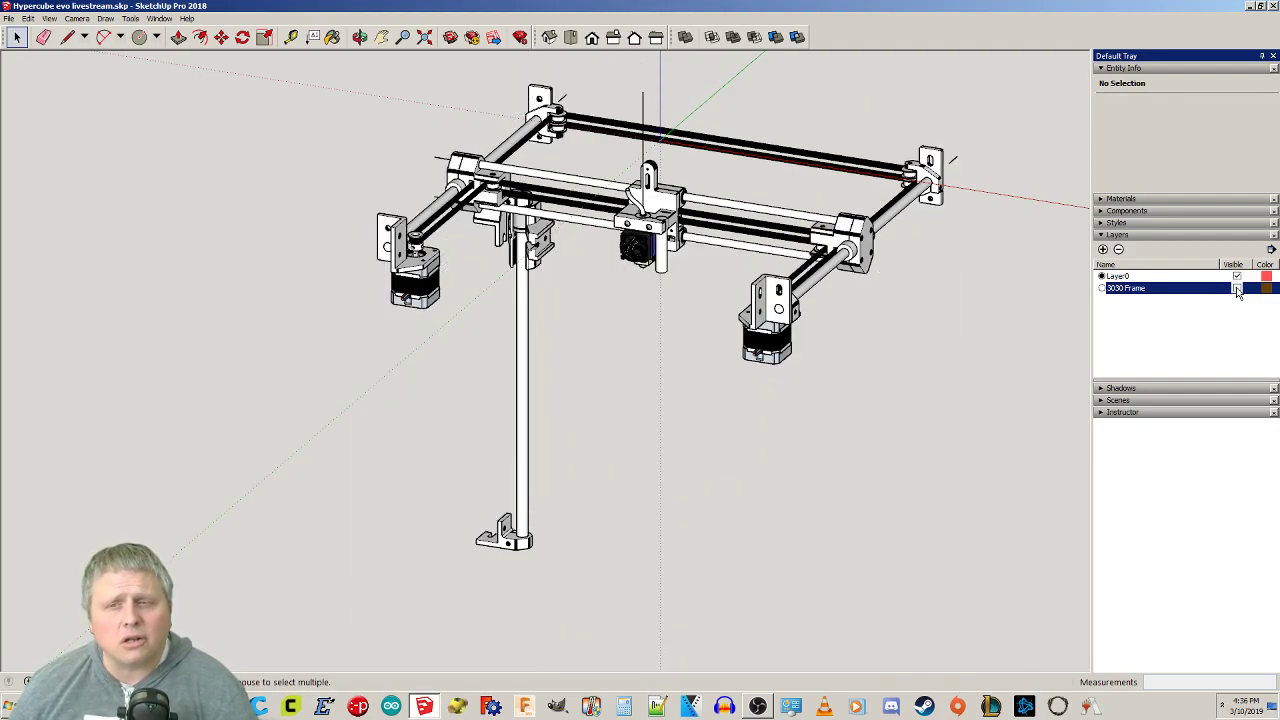
pyautogui.click(1236, 288)
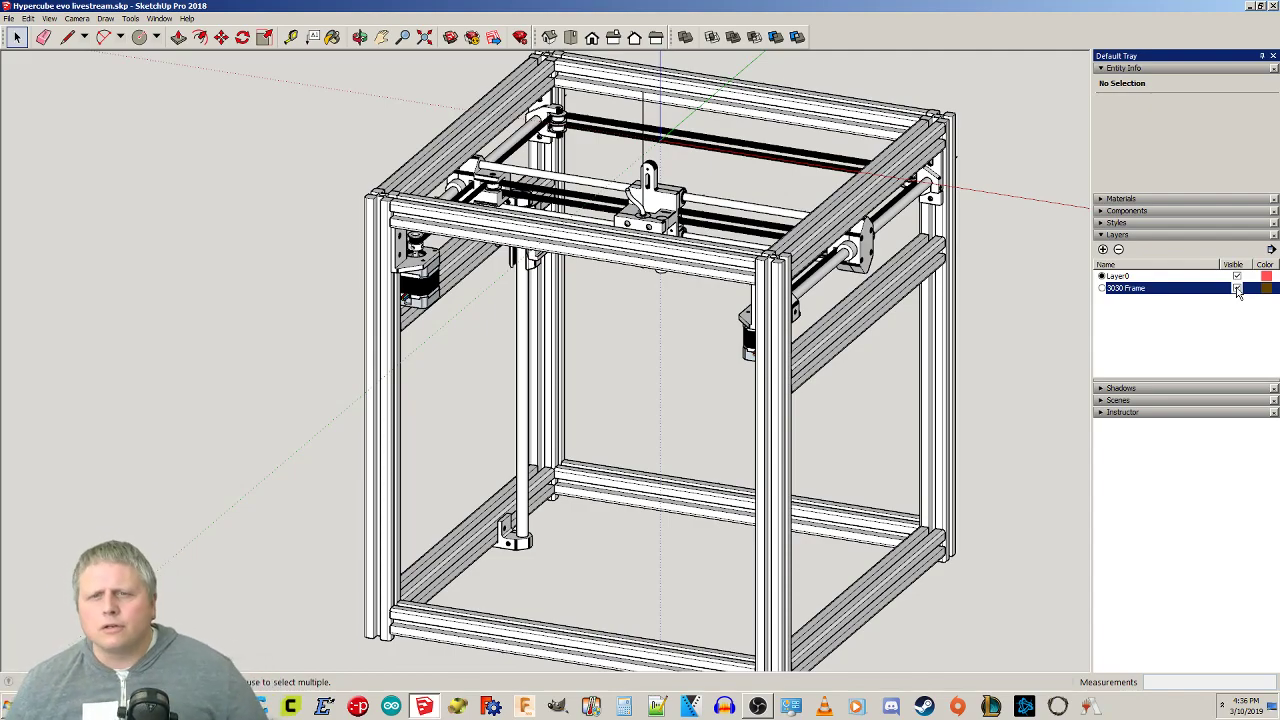
pyautogui.click(1236, 288)
pyautogui.click(1236, 288)
pyautogui.click(1236, 288)
pyautogui.click(1237, 289)
pyautogui.click(1237, 289)
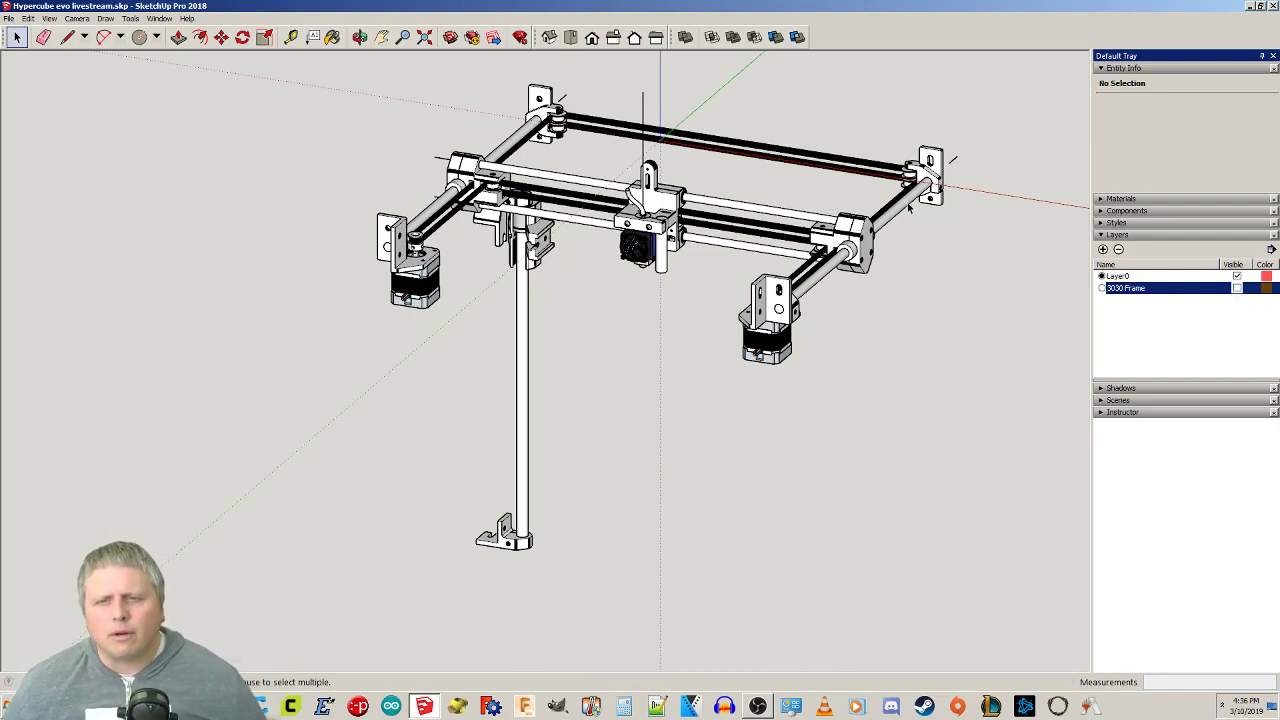
pyautogui.click(1238, 290)
pyautogui.click(1238, 290)
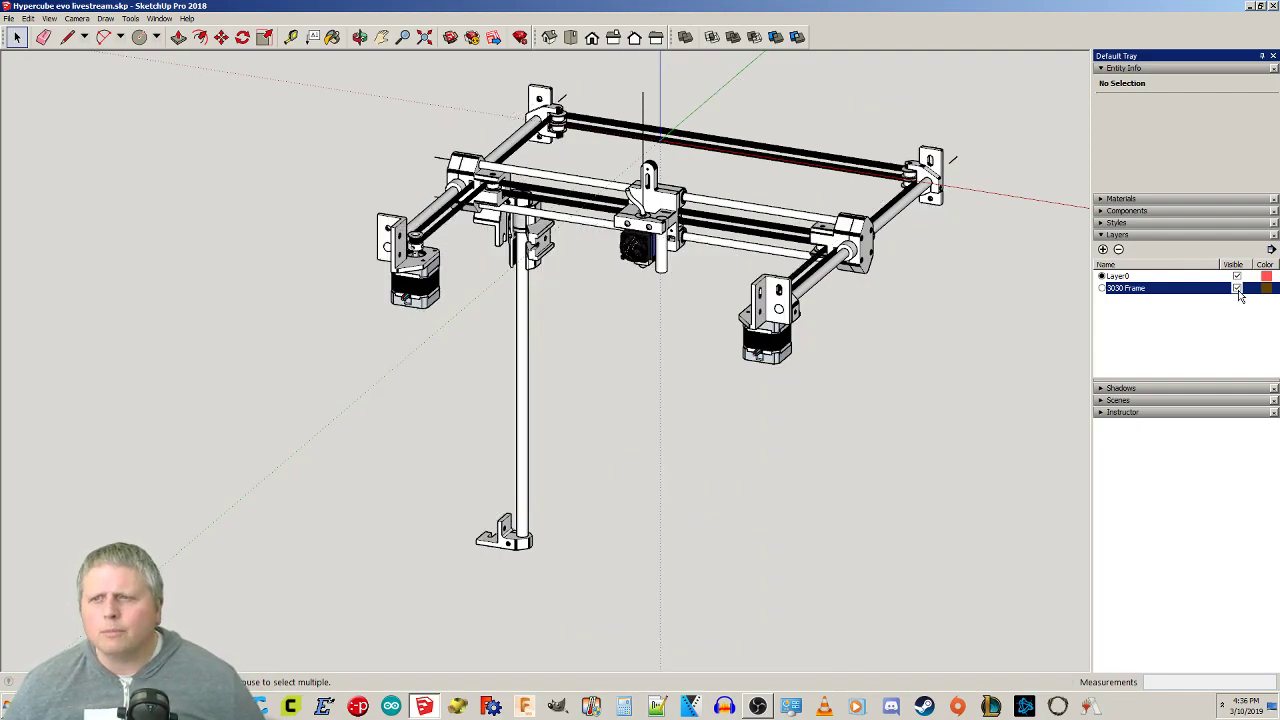
pyautogui.click(1238, 290)
pyautogui.click(1238, 290)
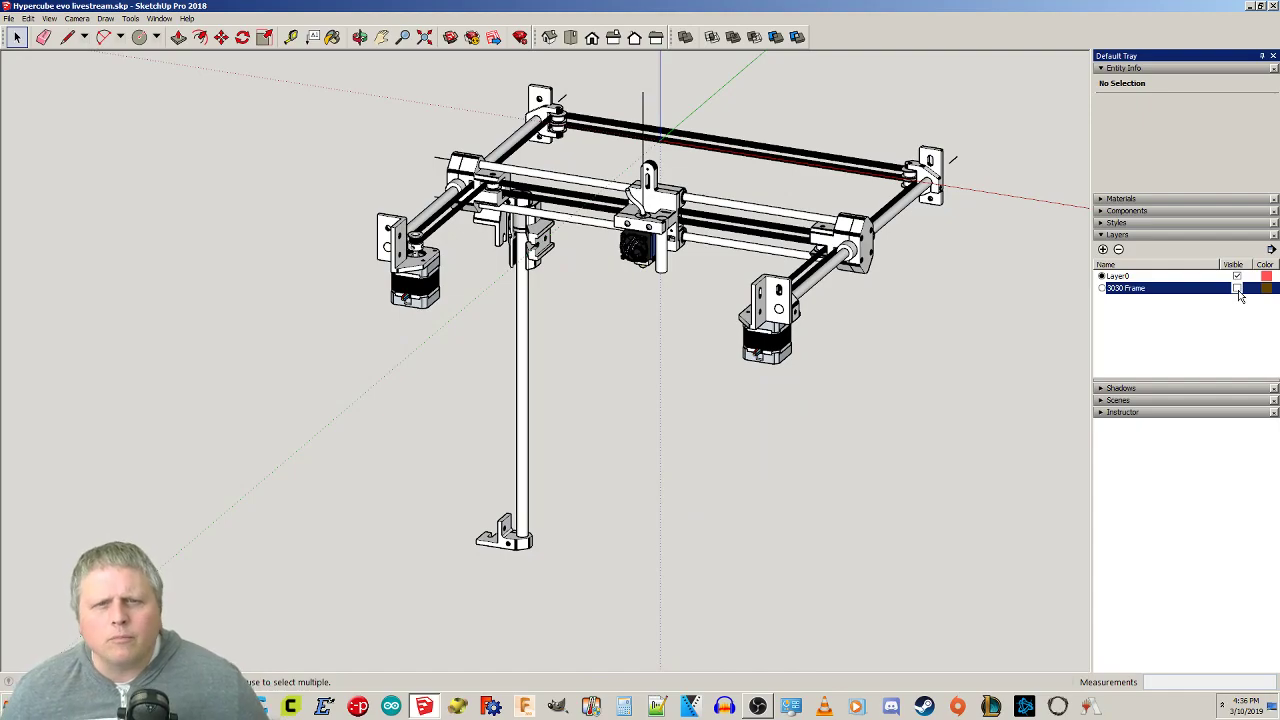
# Select the LM12UU bearing inside the holder on the Z rod and narrow the Default Tray slightly.
pyautogui.moveTo(603, 238); pyautogui.dragTo(606, 137, button='middle')
pyautogui.scroll(6, 502, 235)
pyautogui.moveTo(513, 364); pyautogui.dragTo(517, 296, button='middle')
pyautogui.scroll(4, 530, 296)
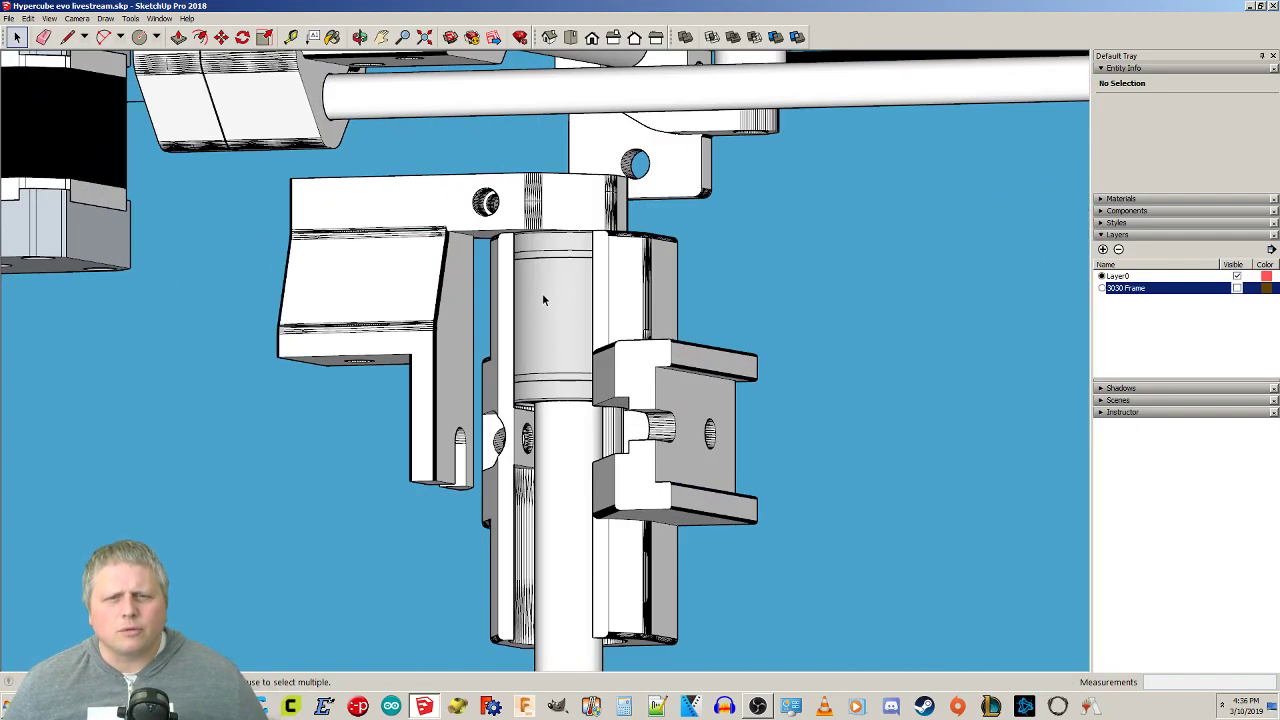
pyautogui.click(550, 369)
pyautogui.scroll(5, 552, 375)
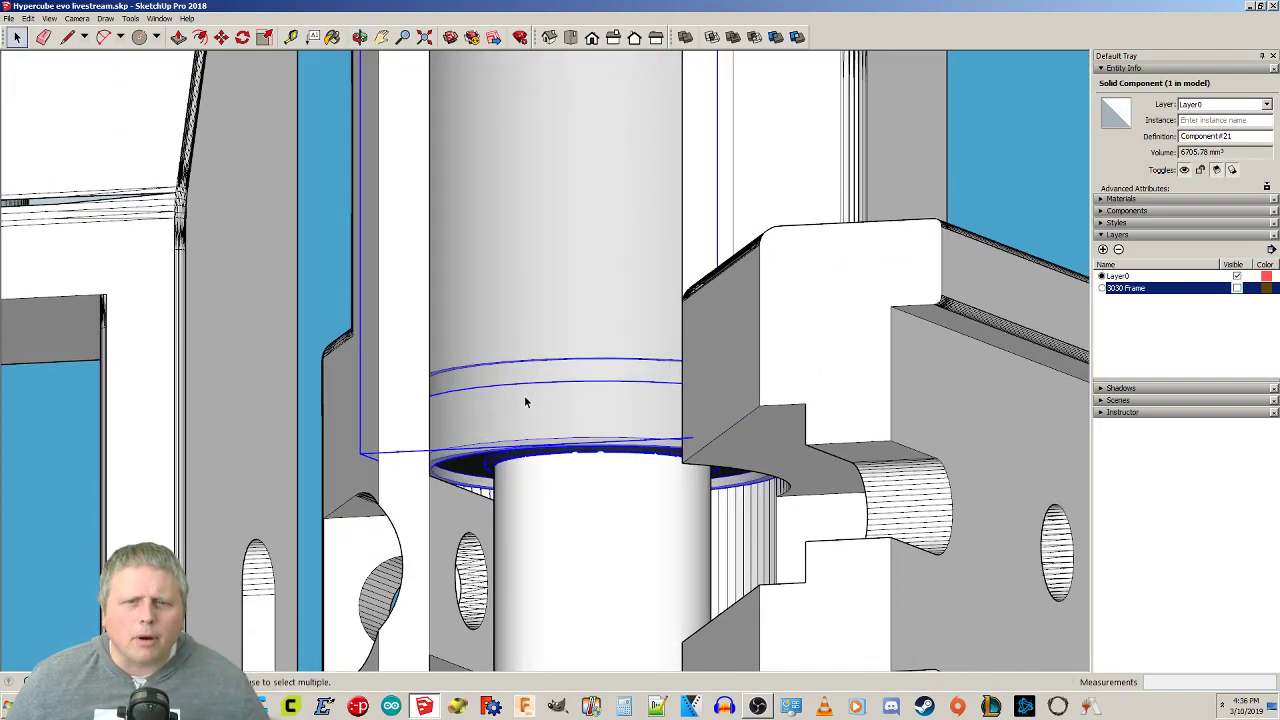
pyautogui.scroll(-2, 477, 492)
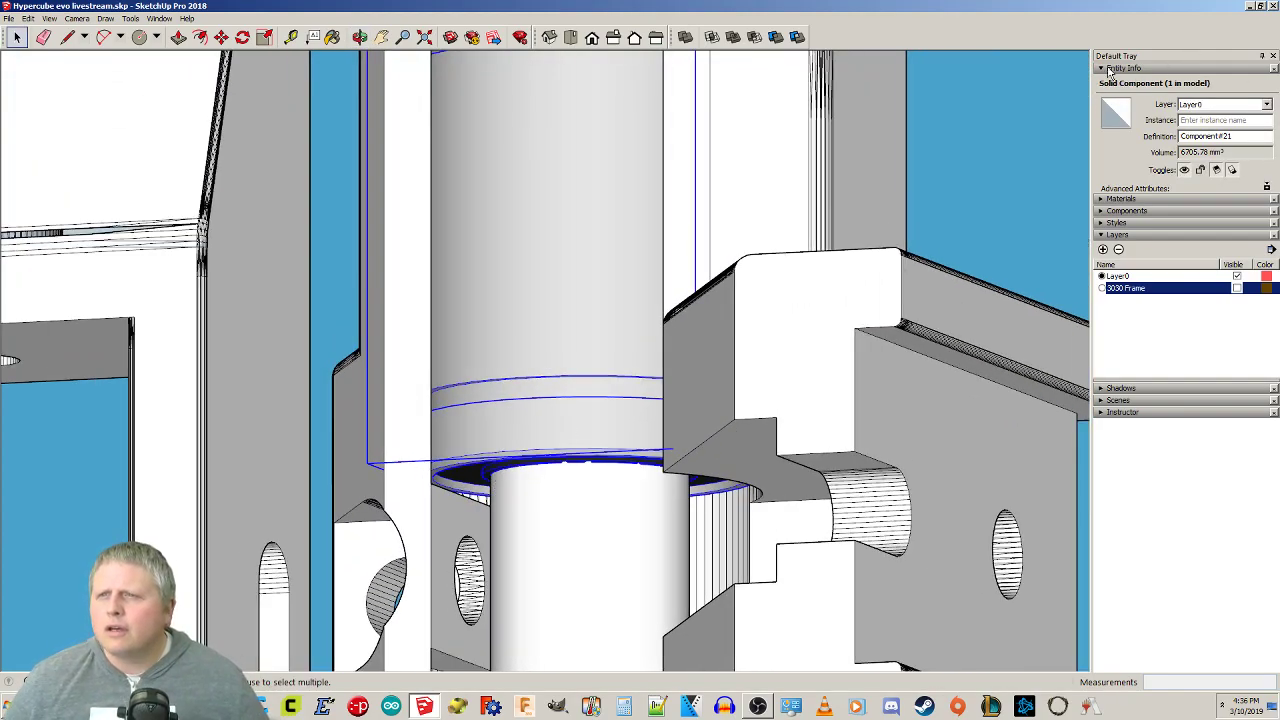
pyautogui.moveTo(1092, 67); pyautogui.dragTo(1130, 155)
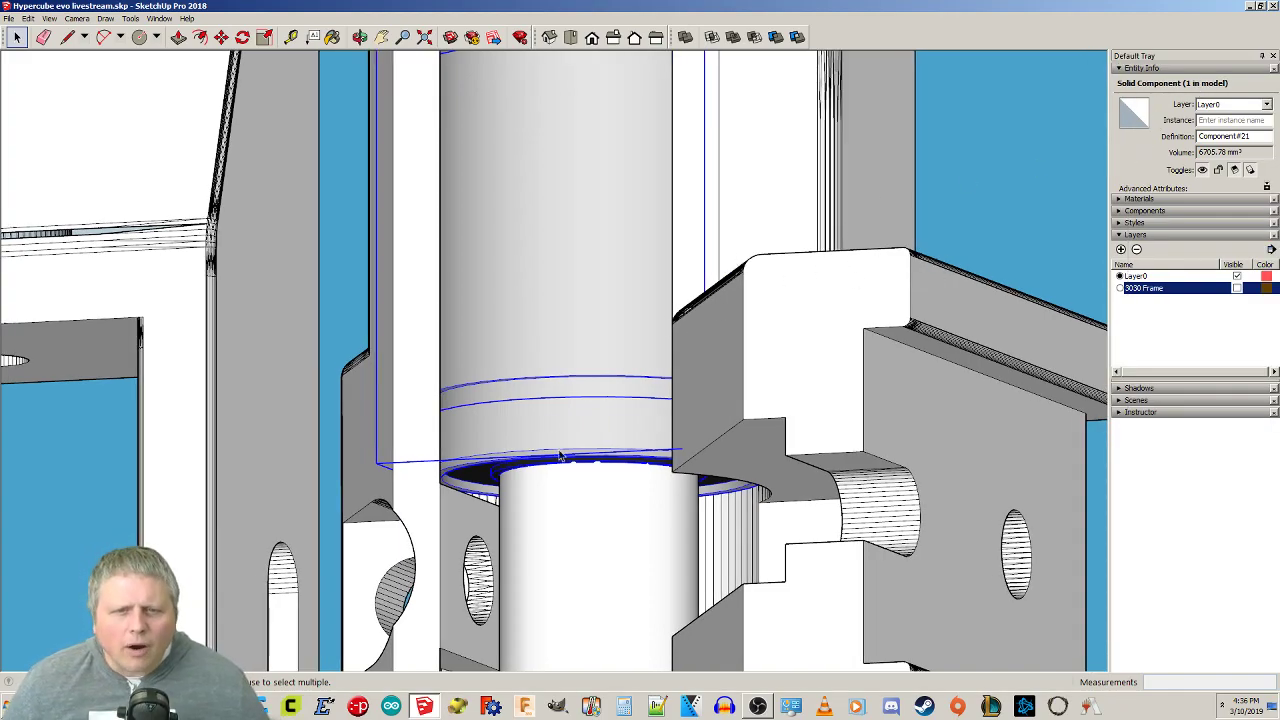
pyautogui.press('m')
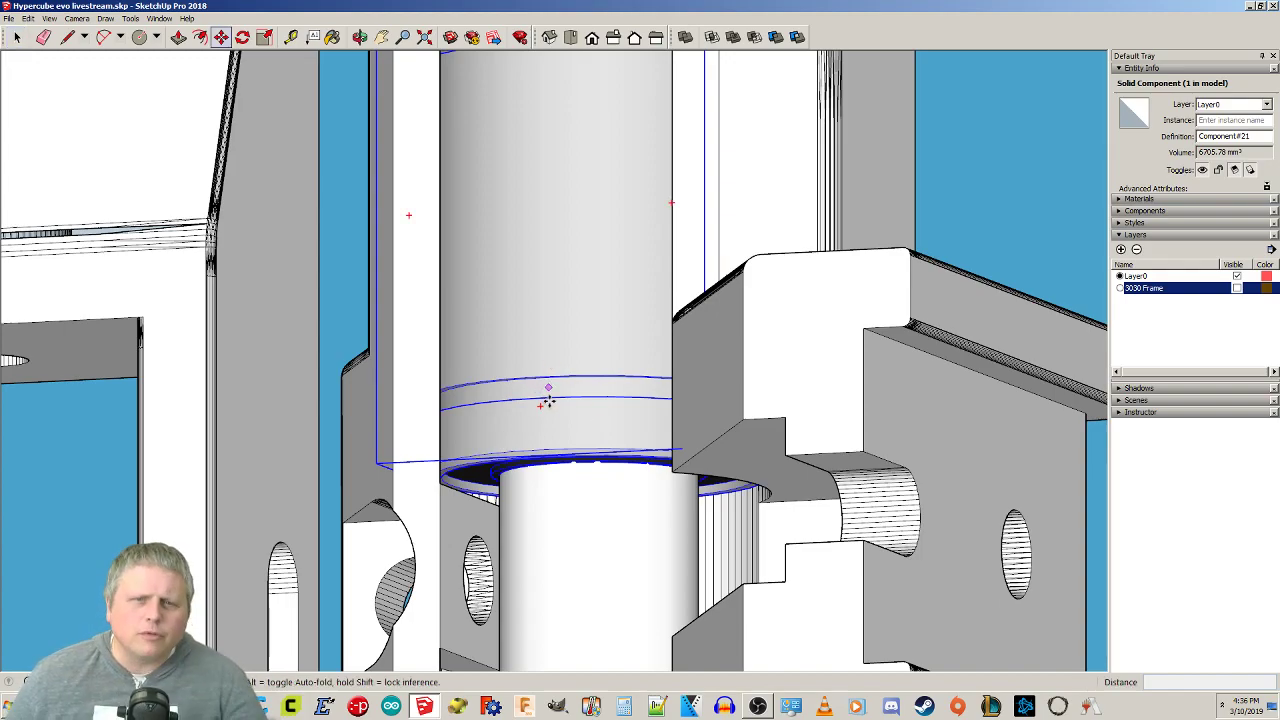
pyautogui.scroll(3, 466, 463)
pyautogui.click(466, 463)
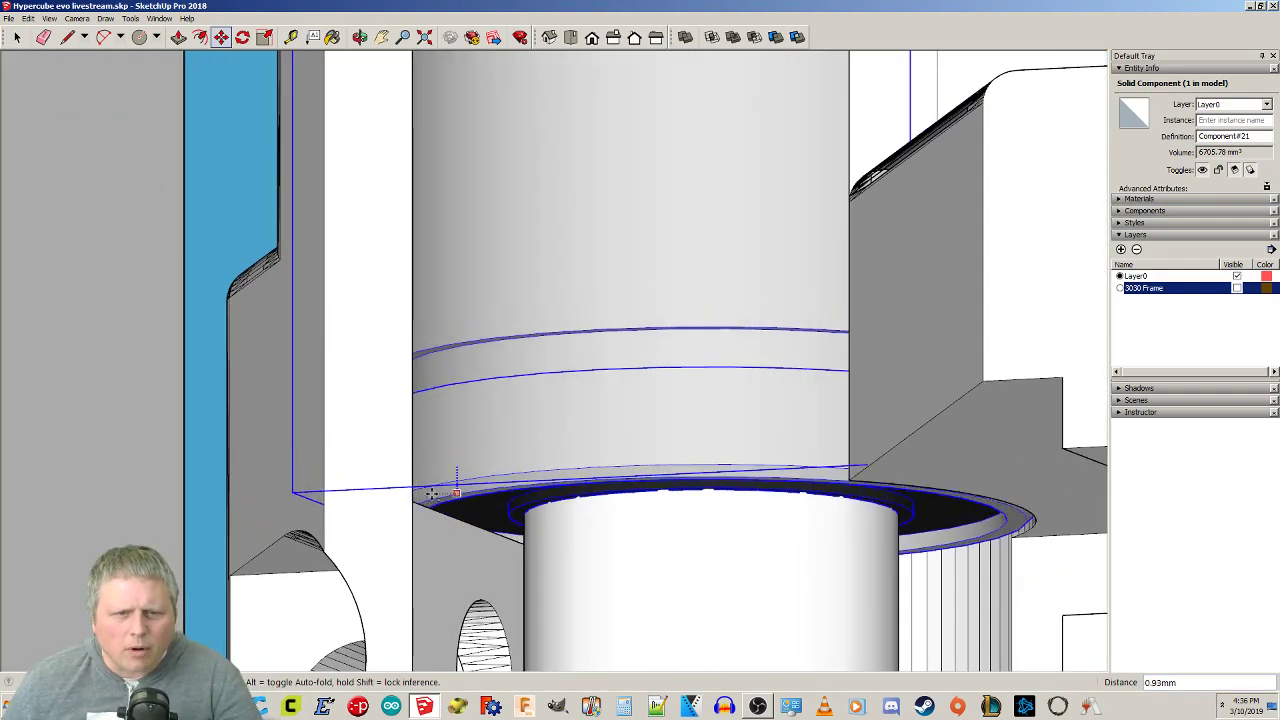
pyautogui.moveTo(470, 500); pyautogui.dragTo(557, 514, button='middle')
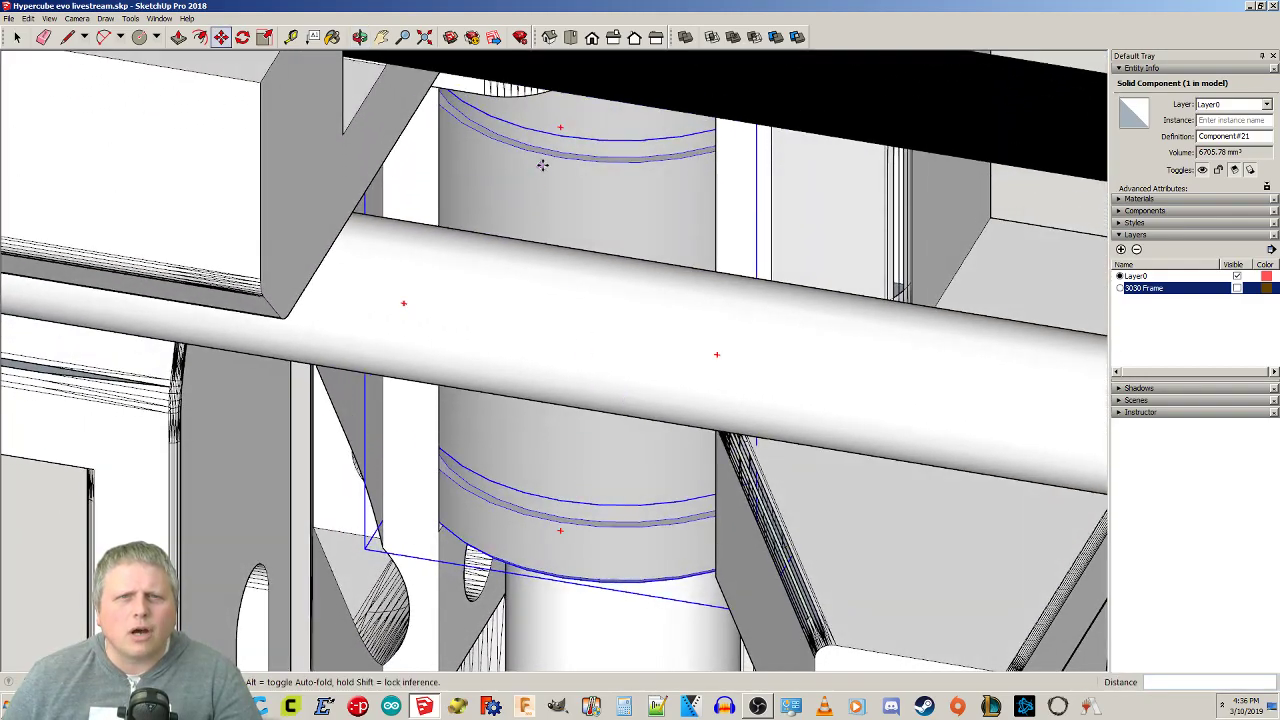
# Copy the LM12UU bearing about 40 mm straight down into the lower part of the Z bearing holder and clear the selection.
pyautogui.scroll(3, 555, 183)
pyautogui.keyDown('shift'); pyautogui.moveTo(664, 191); pyautogui.dragTo(620, 168, button='middle'); pyautogui.keyUp('shift')
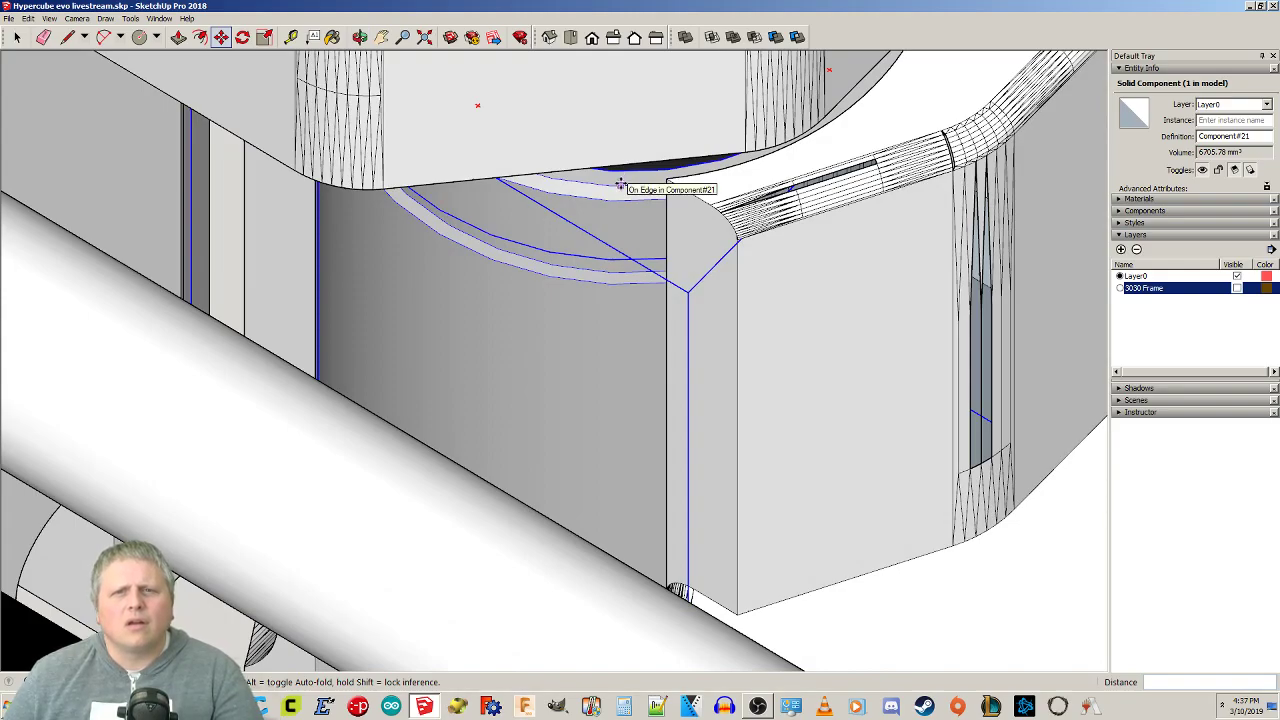
pyautogui.click(620, 184)
pyautogui.scroll(-4, 608, 440)
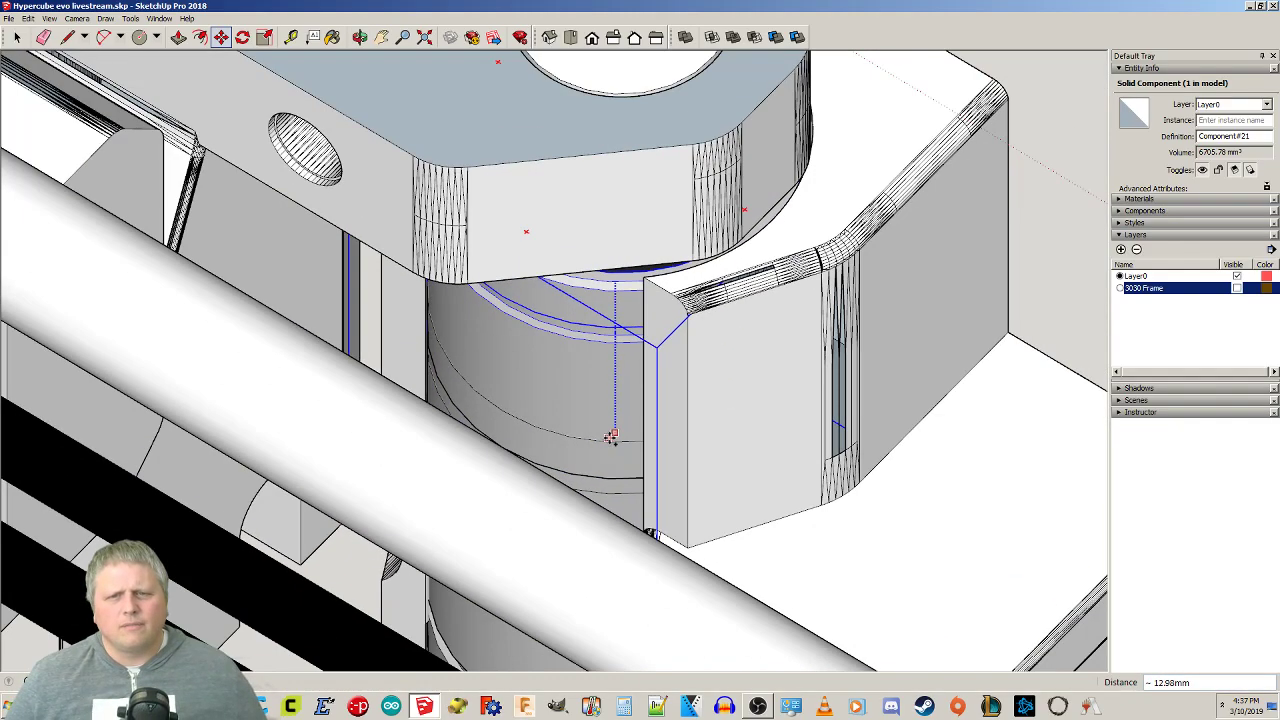
pyautogui.moveTo(620, 458); pyautogui.dragTo(666, 191, button='middle')
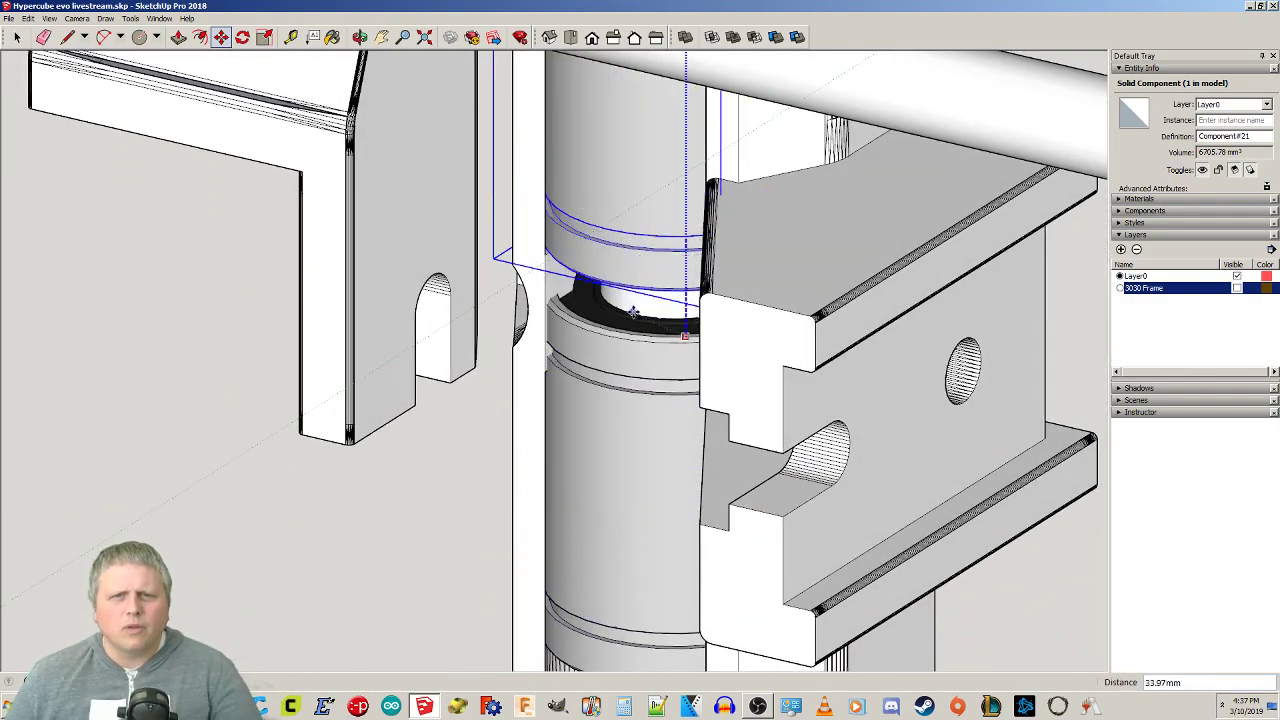
pyautogui.scroll(8, 576, 366)
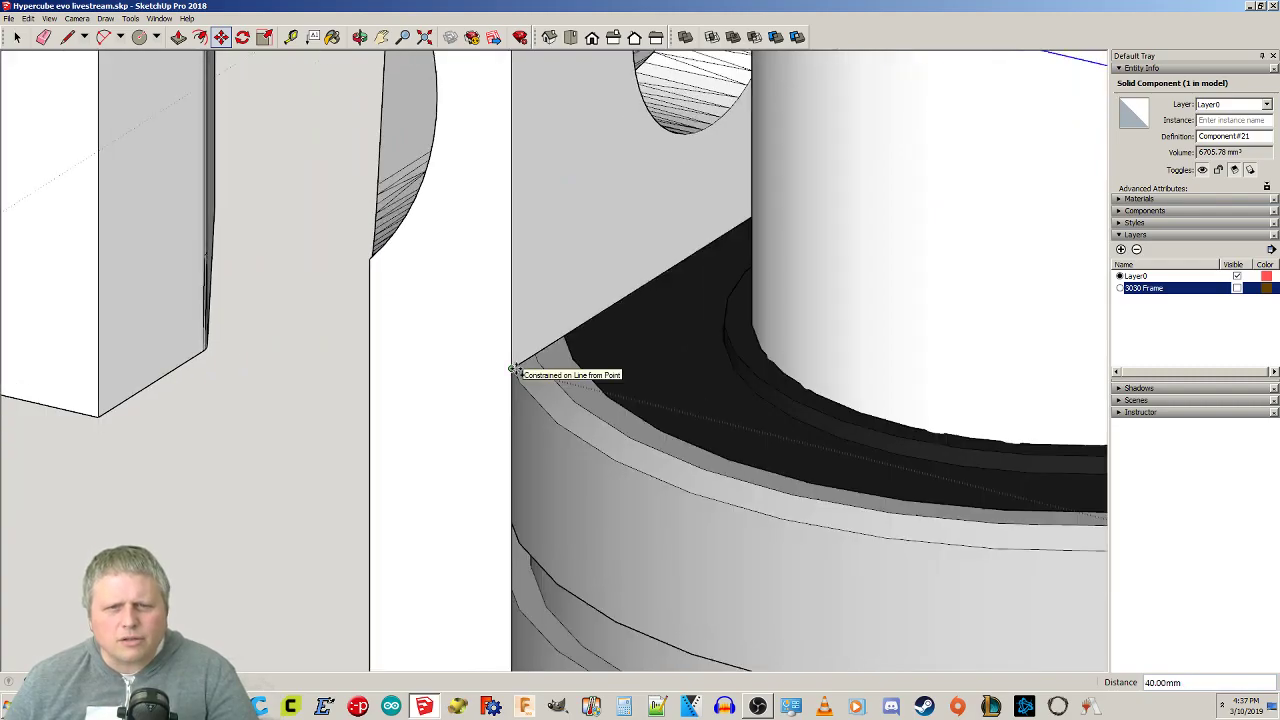
pyautogui.click(514, 369)
pyautogui.scroll(-10, 514, 370)
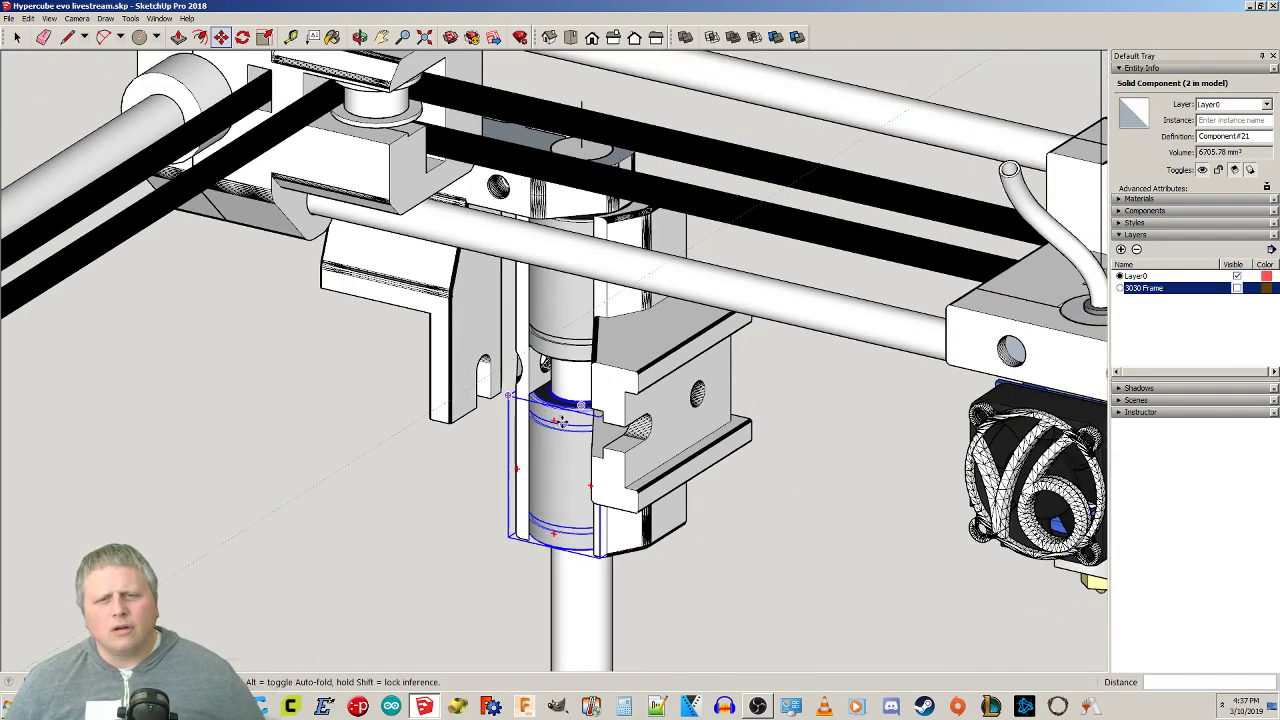
pyautogui.scroll(-2, 562, 422)
pyautogui.press('space')
pyautogui.click(749, 538)
pyautogui.moveTo(749, 536); pyautogui.dragTo(461, 530, button='middle')
pyautogui.scroll(-8, 469, 490)
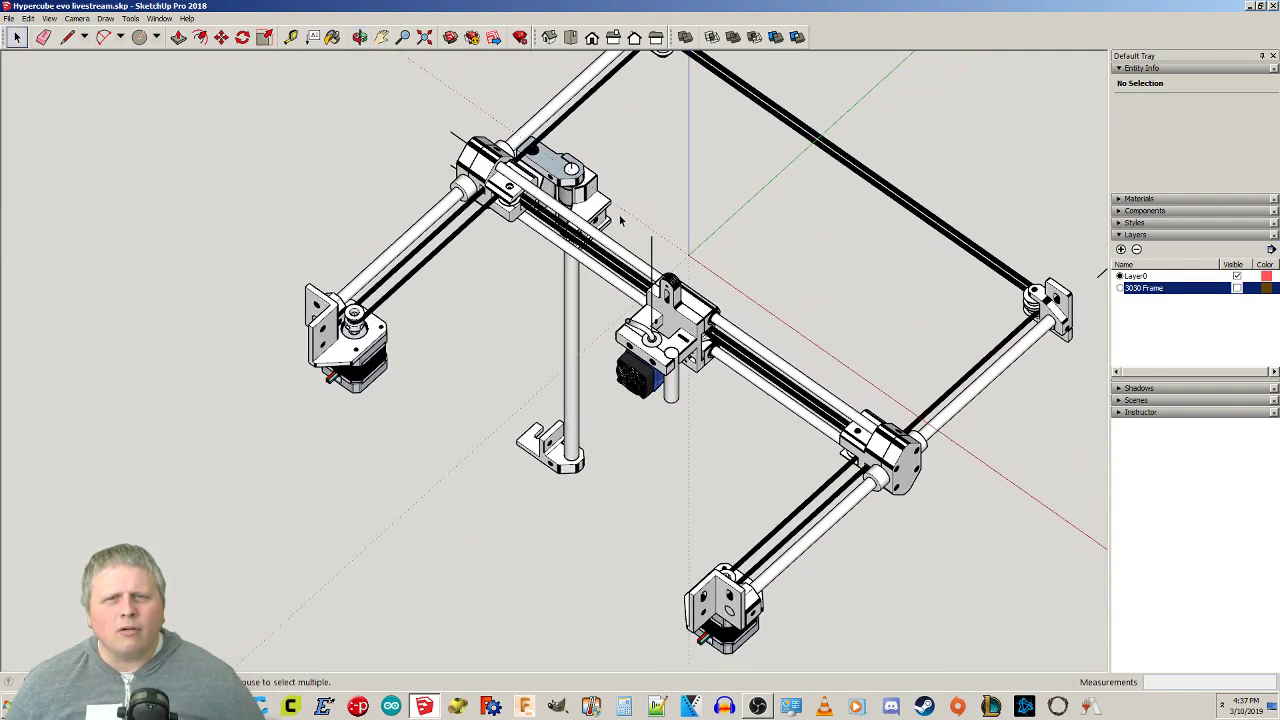
pyautogui.click(590, 189)
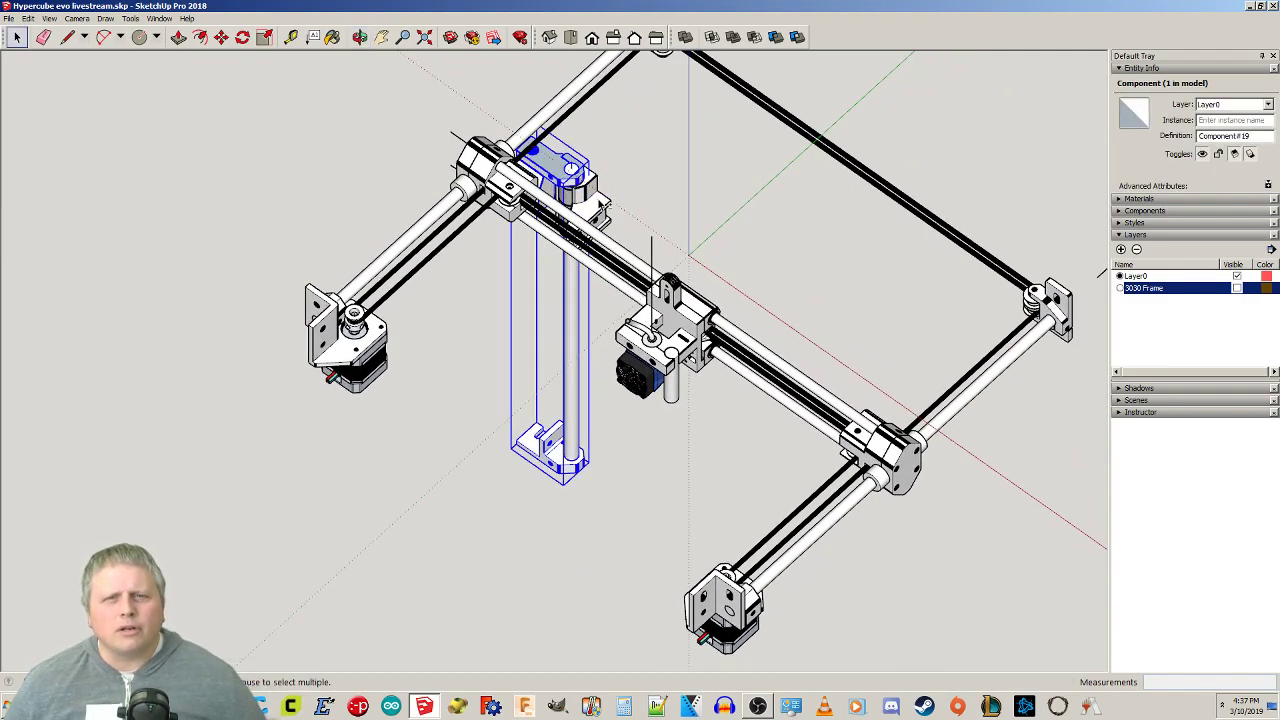
pyautogui.keyDown('shift'); pyautogui.click(601, 205); pyautogui.keyUp('shift')
pyautogui.rightClick(601, 205)
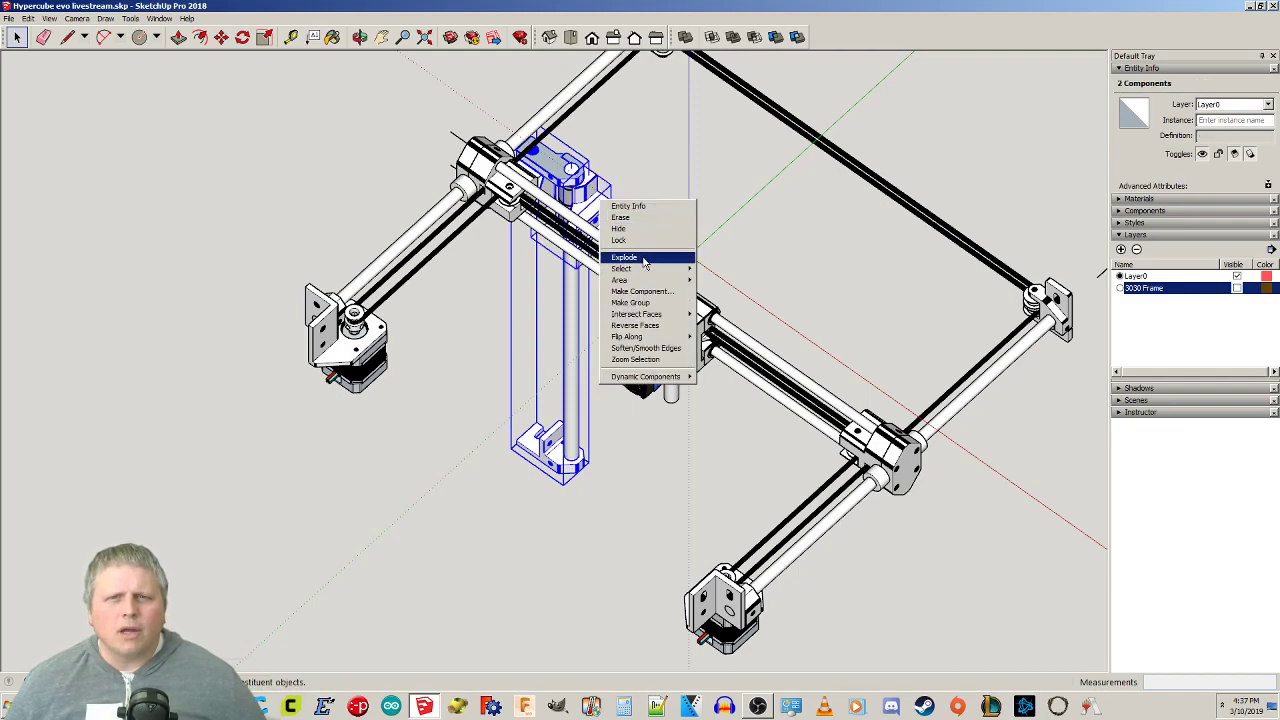
pyautogui.click(643, 290)
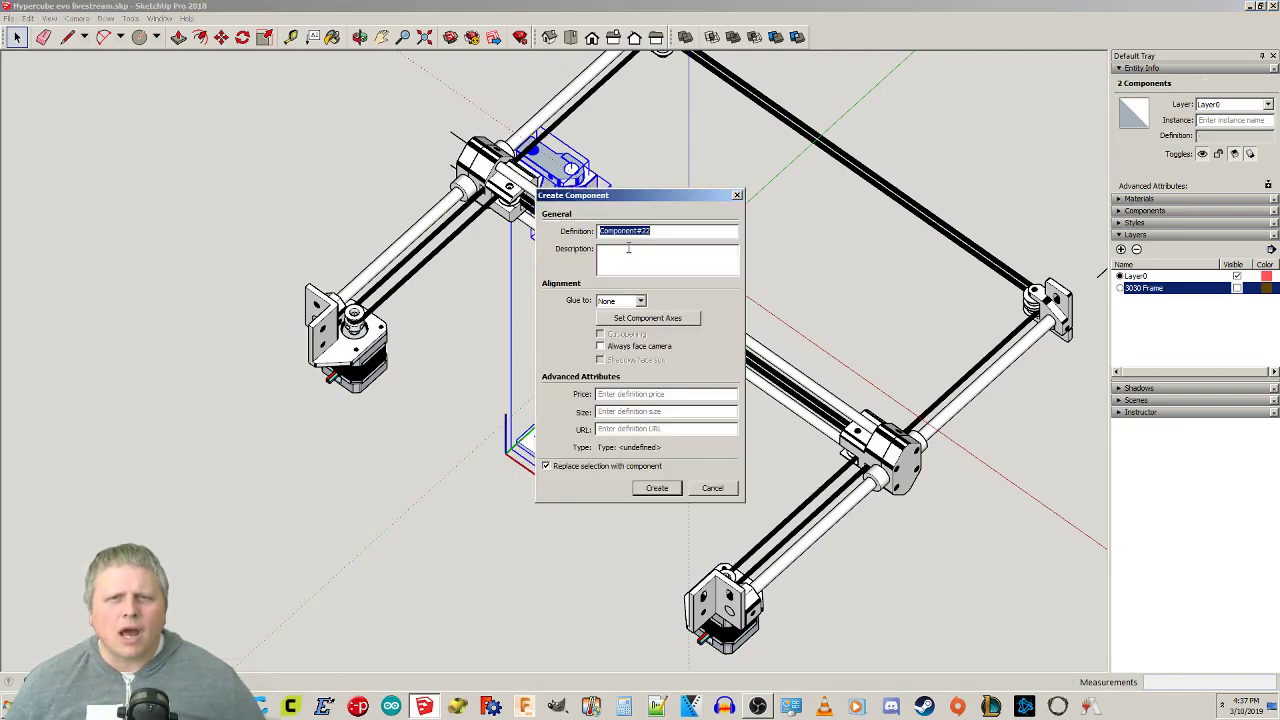
pyautogui.click(708, 488)
pyautogui.click(645, 160)
# Select the Z bearing holder with its two LM12UU bearings and combine them into one component.
pyautogui.click(578, 200)
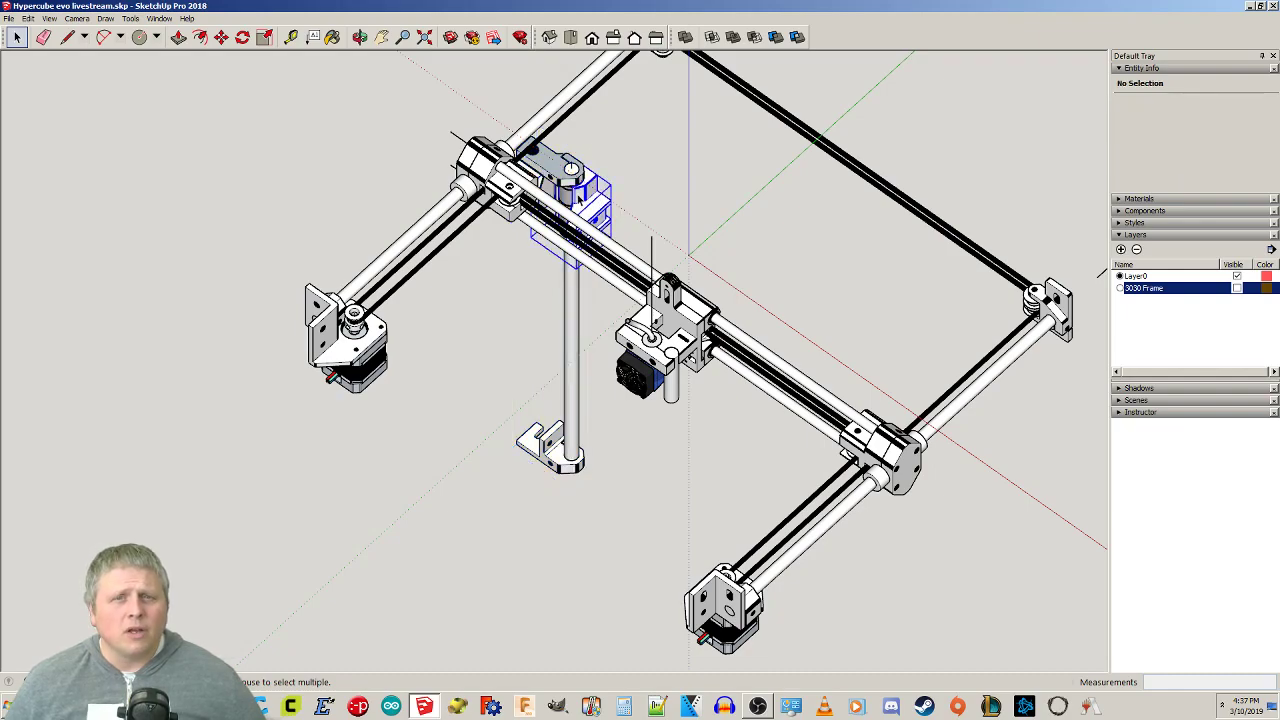
pyautogui.keyDown('shift'); pyautogui.click(570, 223); pyautogui.keyUp('shift')
pyautogui.moveTo(528, 348); pyautogui.dragTo(680, 70, button='middle')
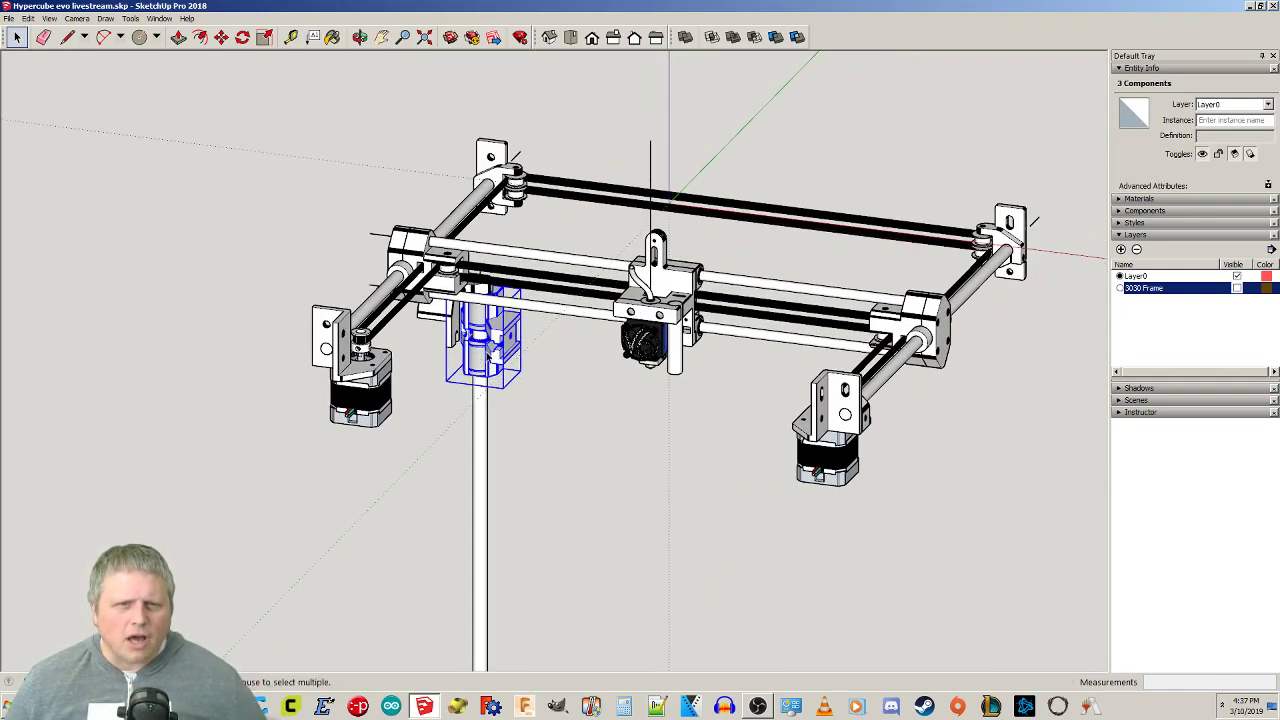
pyautogui.rightClick(508, 345)
pyautogui.click(545, 428)
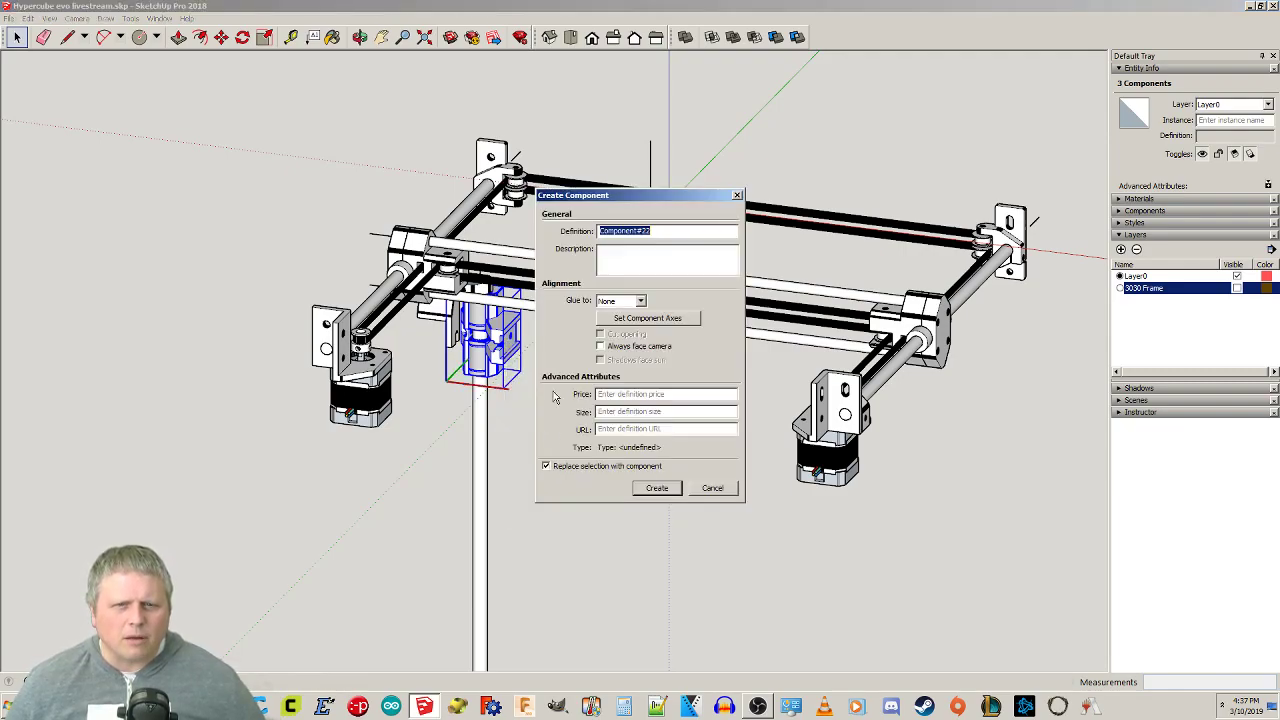
pyautogui.click(660, 488)
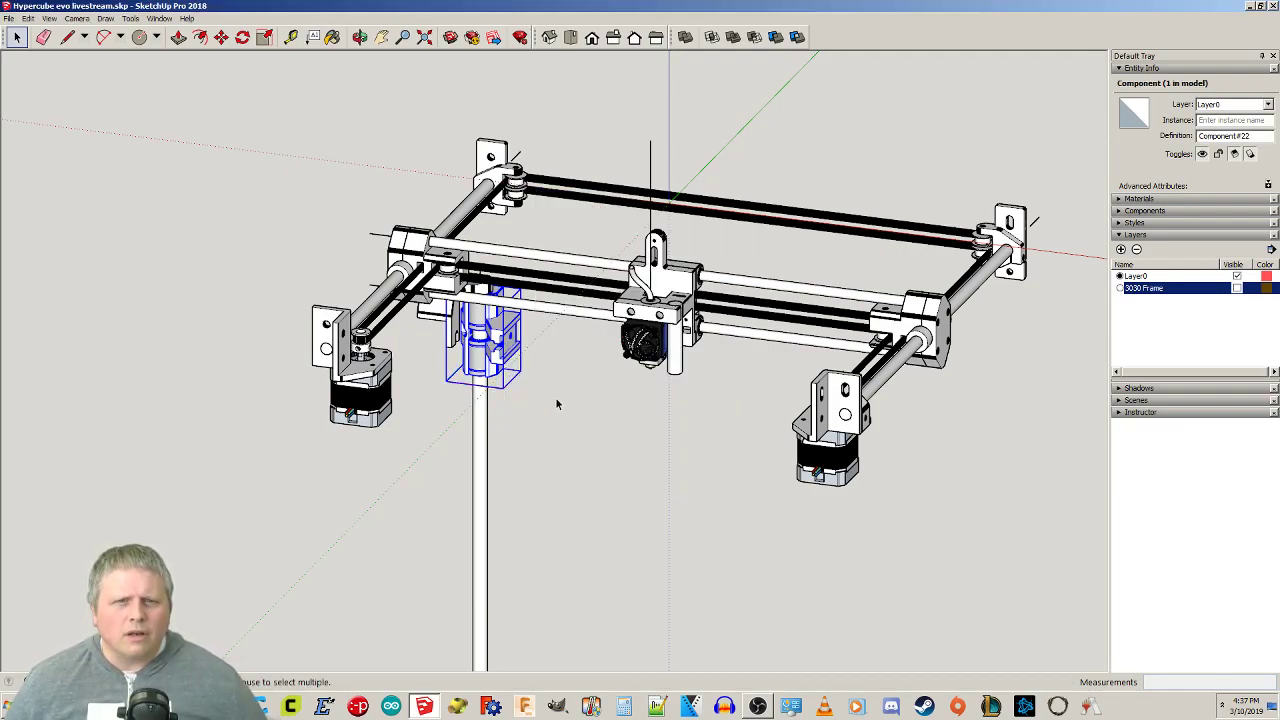
# Add the Z rod with its end brackets to the bearing holder selection, combine them into one component and clear the selection.
pyautogui.keyDown('shift'); pyautogui.click(484, 424); pyautogui.keyUp('shift')
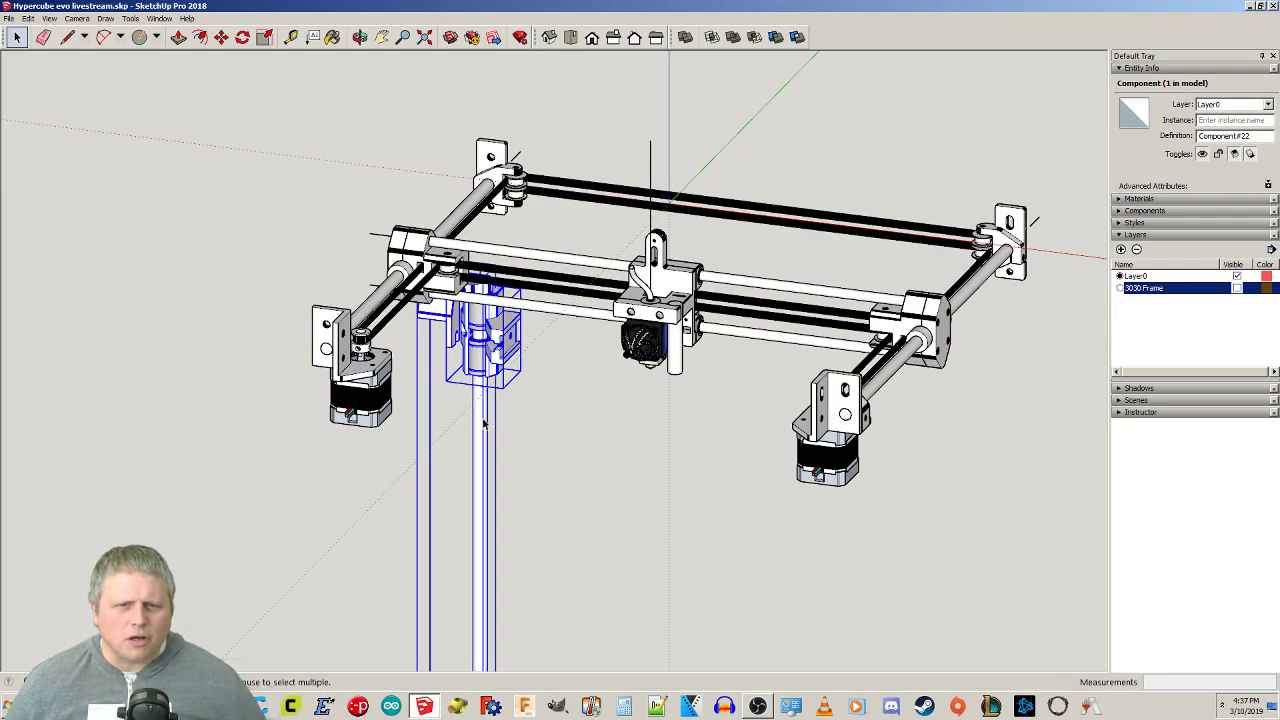
pyautogui.rightClick(484, 420)
pyautogui.click(527, 515)
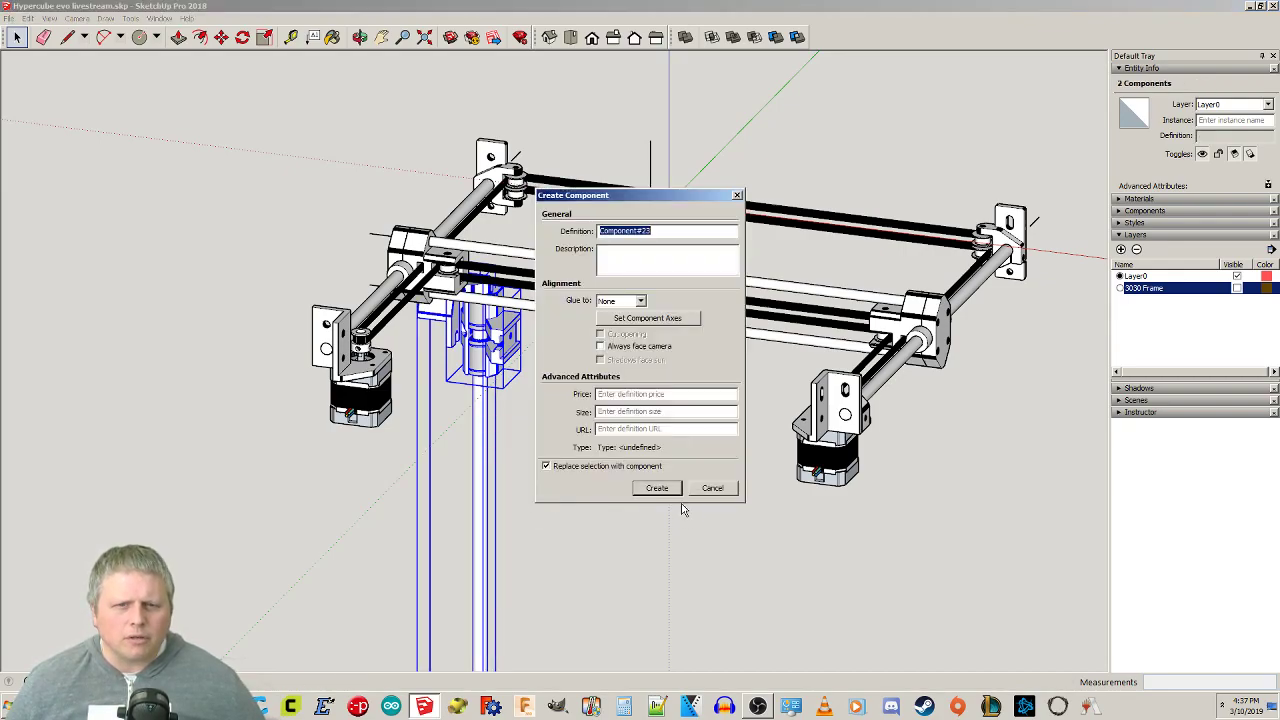
pyautogui.click(656, 488)
pyautogui.moveTo(586, 423); pyautogui.dragTo(290, 430, button='middle')
pyautogui.click(396, 478)
pyautogui.scroll(-2, 481, 485)
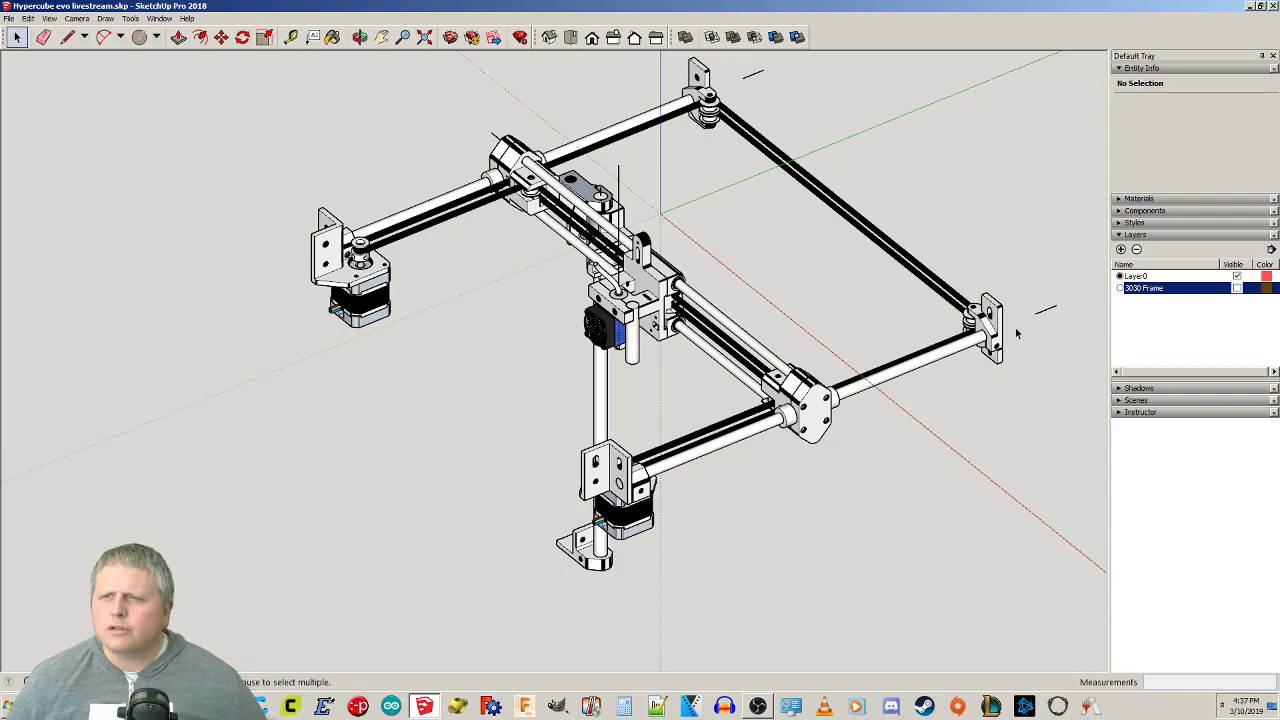
# Show the 3030 Frame layer and move the Z rod assembly about 90 mm along the green axis towards the frame's rear.
pyautogui.click(1237, 288)
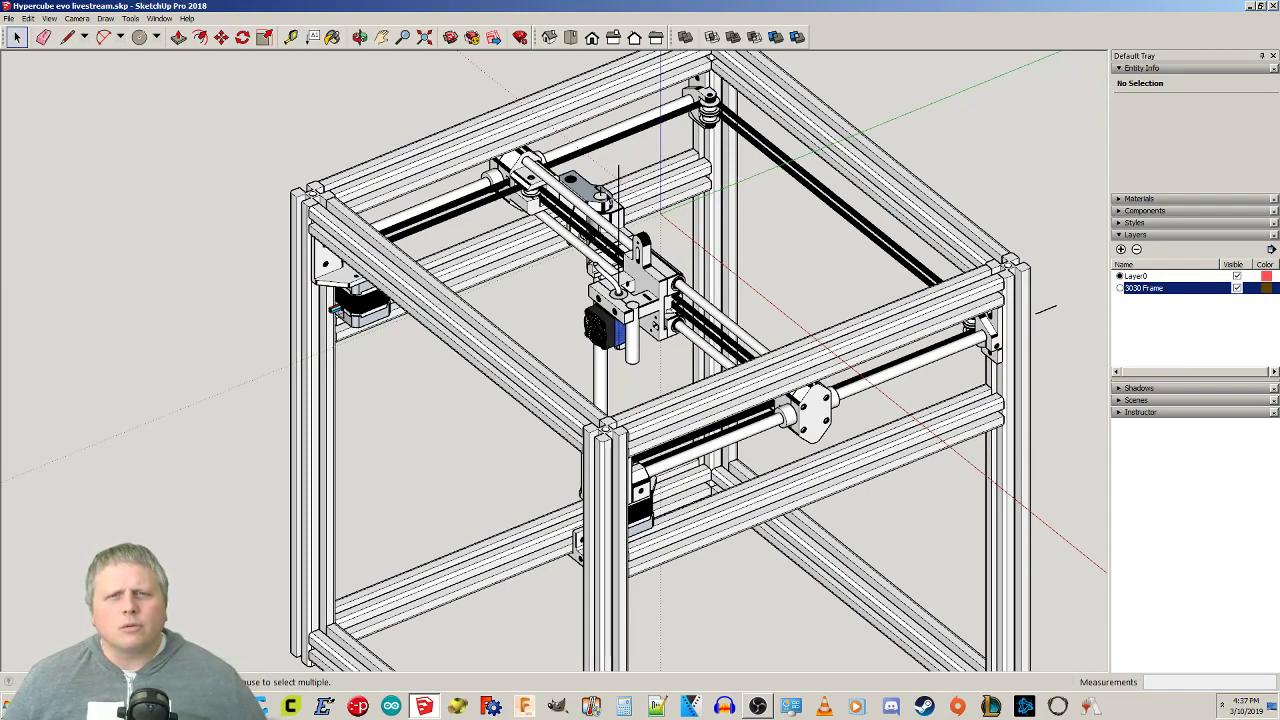
pyautogui.click(604, 197)
pyautogui.press('m')
pyautogui.click(605, 196)
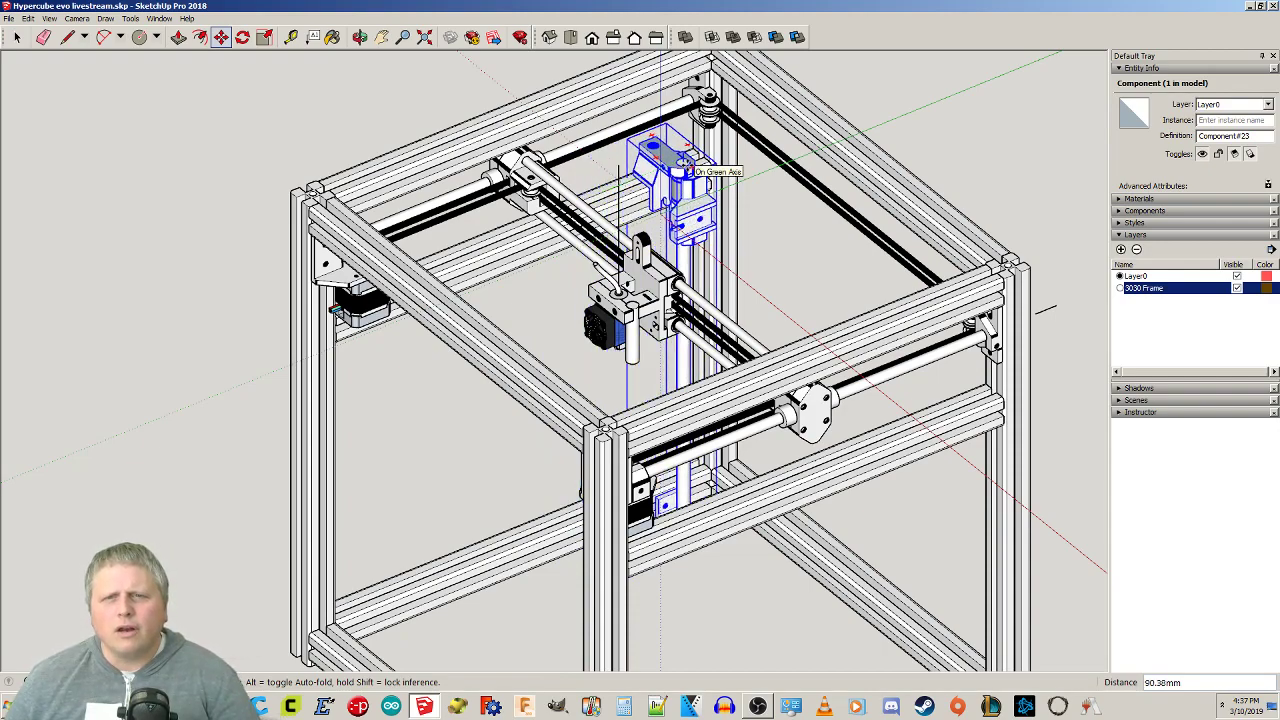
pyautogui.click(682, 162)
pyautogui.press('space')
pyautogui.click(782, 210)
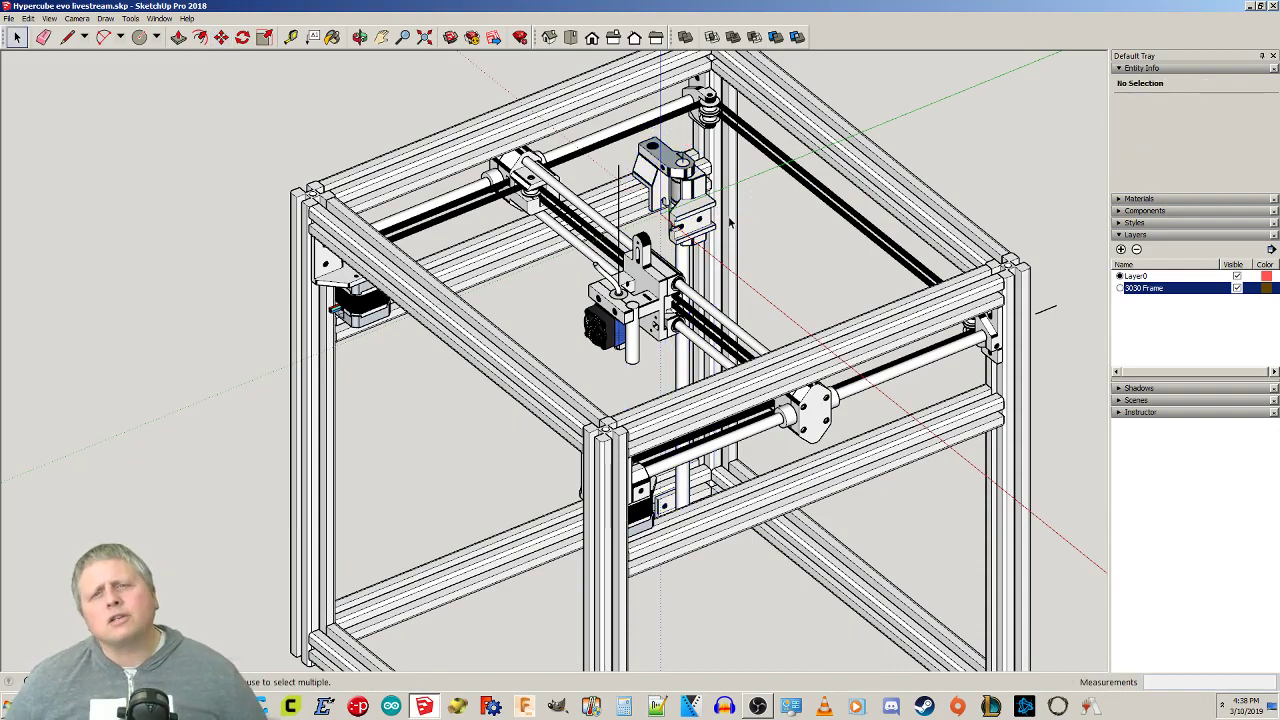
# Import Z_Motor_Mount_1.0.stl from the HyperCube_Evolution files folder and select the imported mount.
pyautogui.moveTo(837, 237); pyautogui.dragTo(492, 256, button='middle')
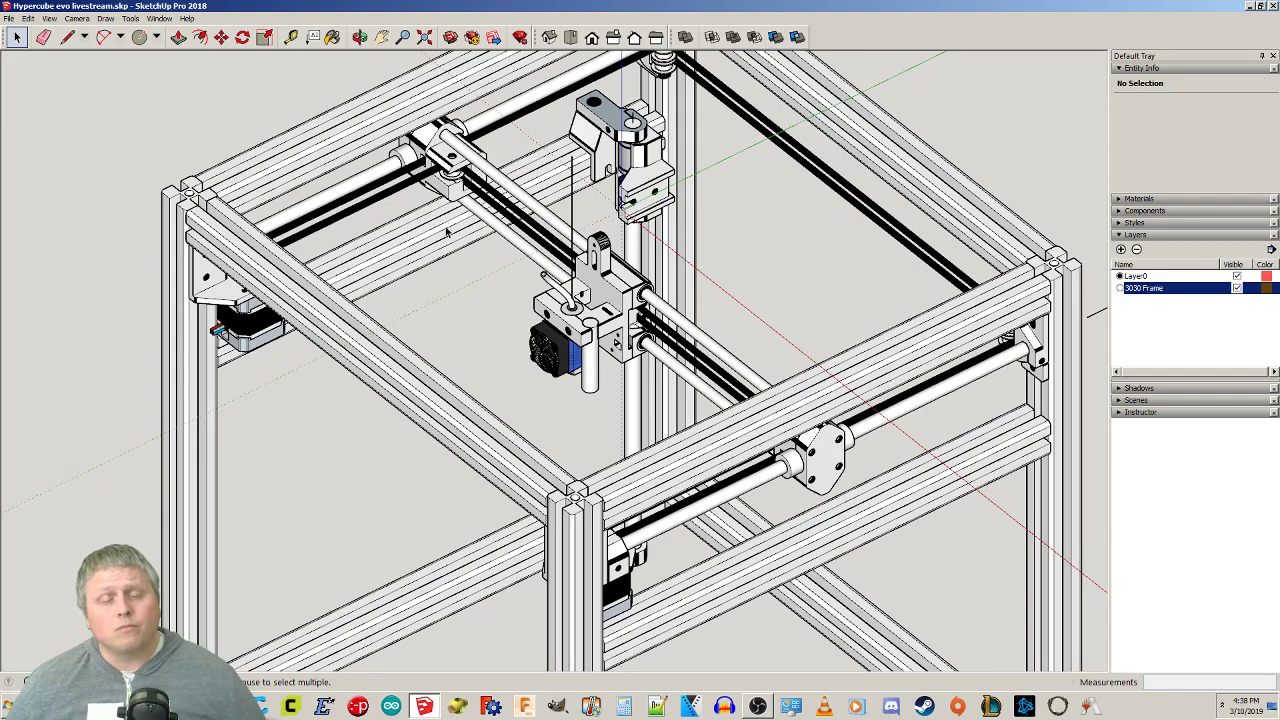
pyautogui.moveTo(490, 462); pyautogui.dragTo(551, 541, button='middle')
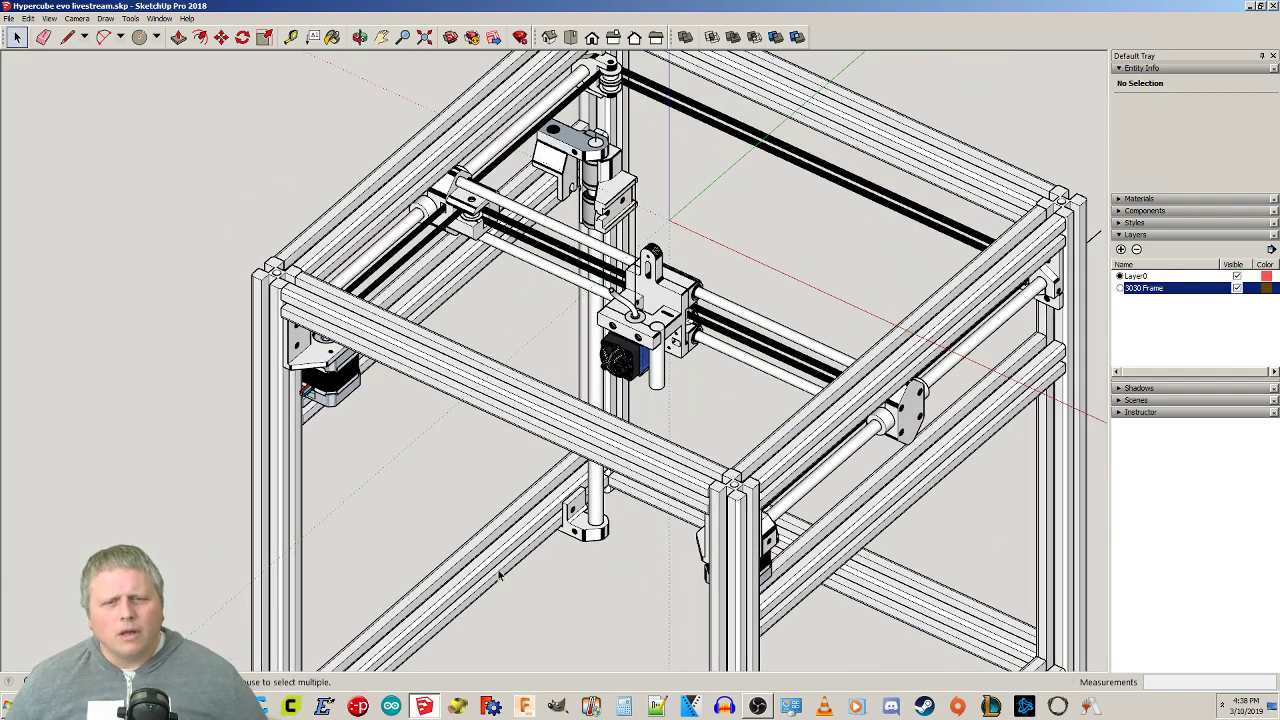
pyautogui.click(9, 19)
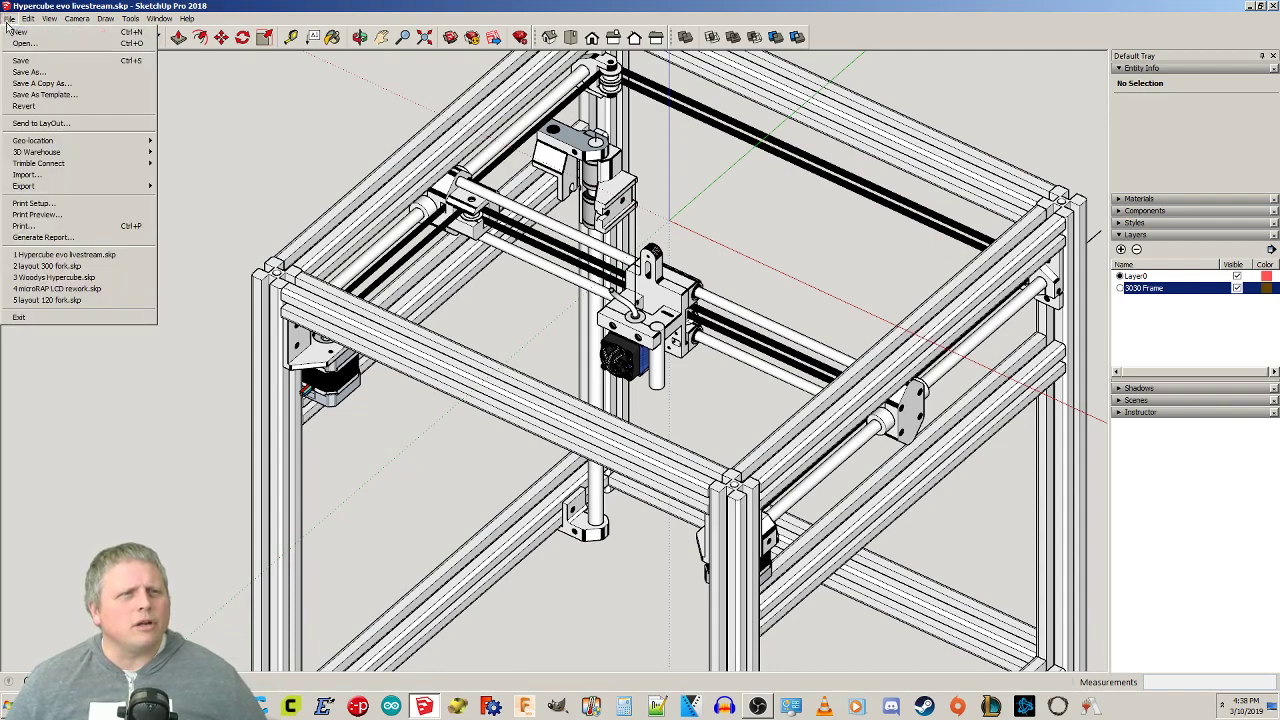
pyautogui.click(38, 177)
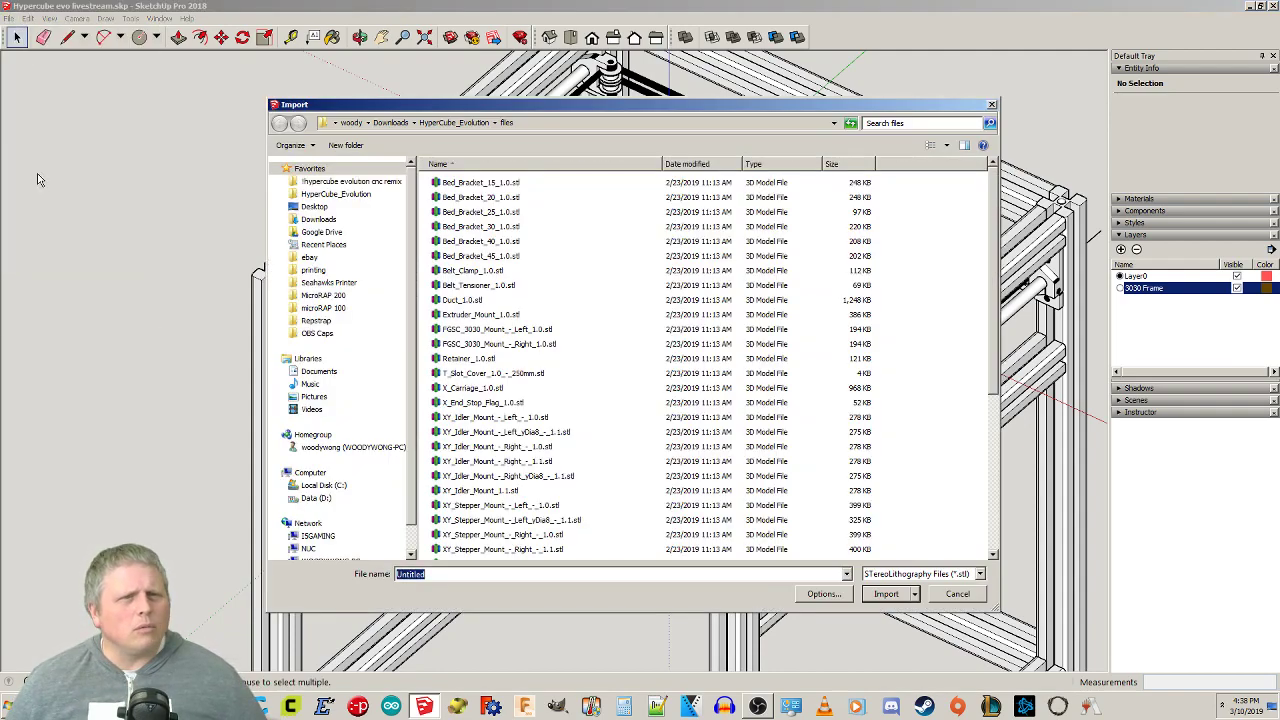
pyautogui.click(570, 432)
pyautogui.scroll(-3, 570, 440)
pyautogui.scroll(-3, 570, 440)
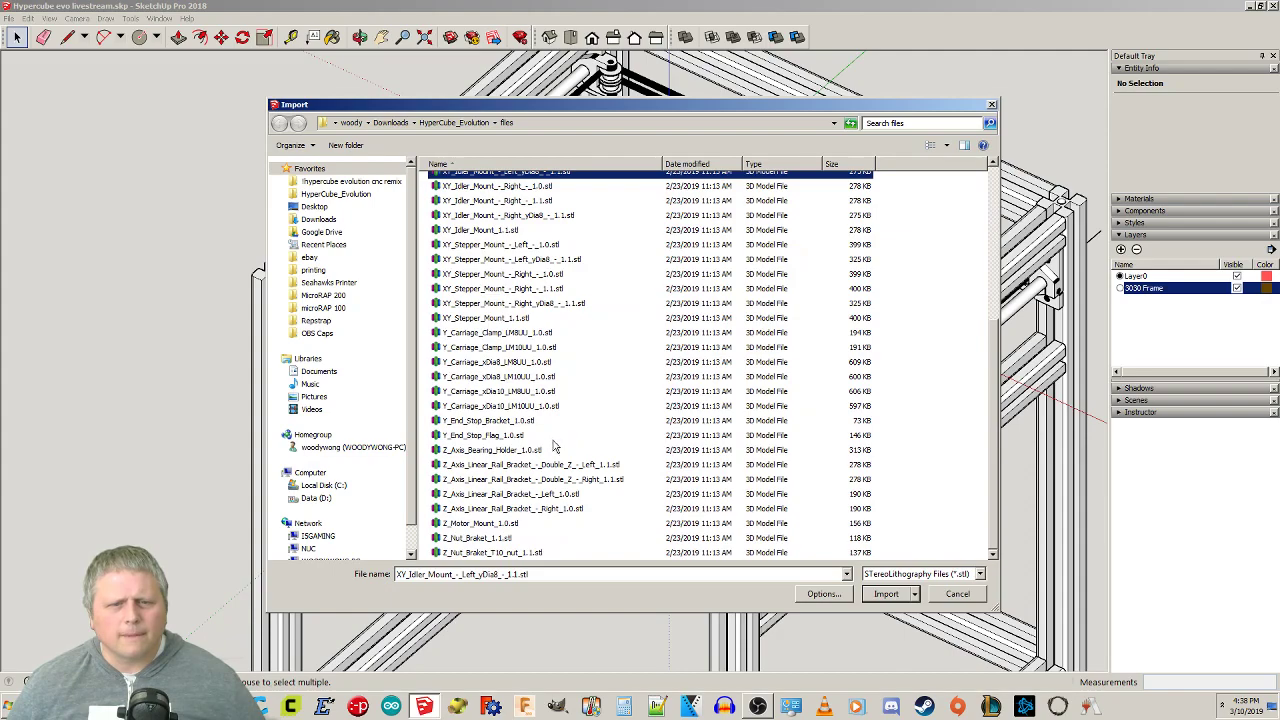
pyautogui.click(480, 523)
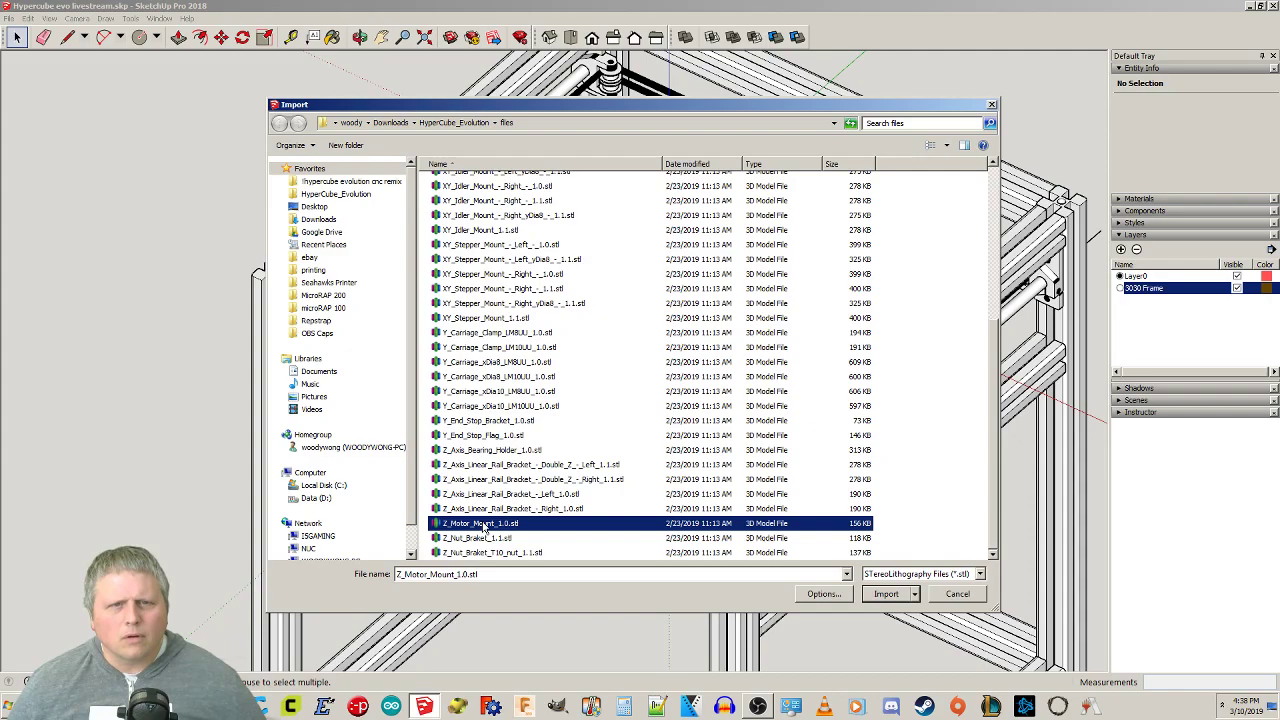
pyautogui.scroll(6, 484, 527)
pyautogui.scroll(-6, 485, 529)
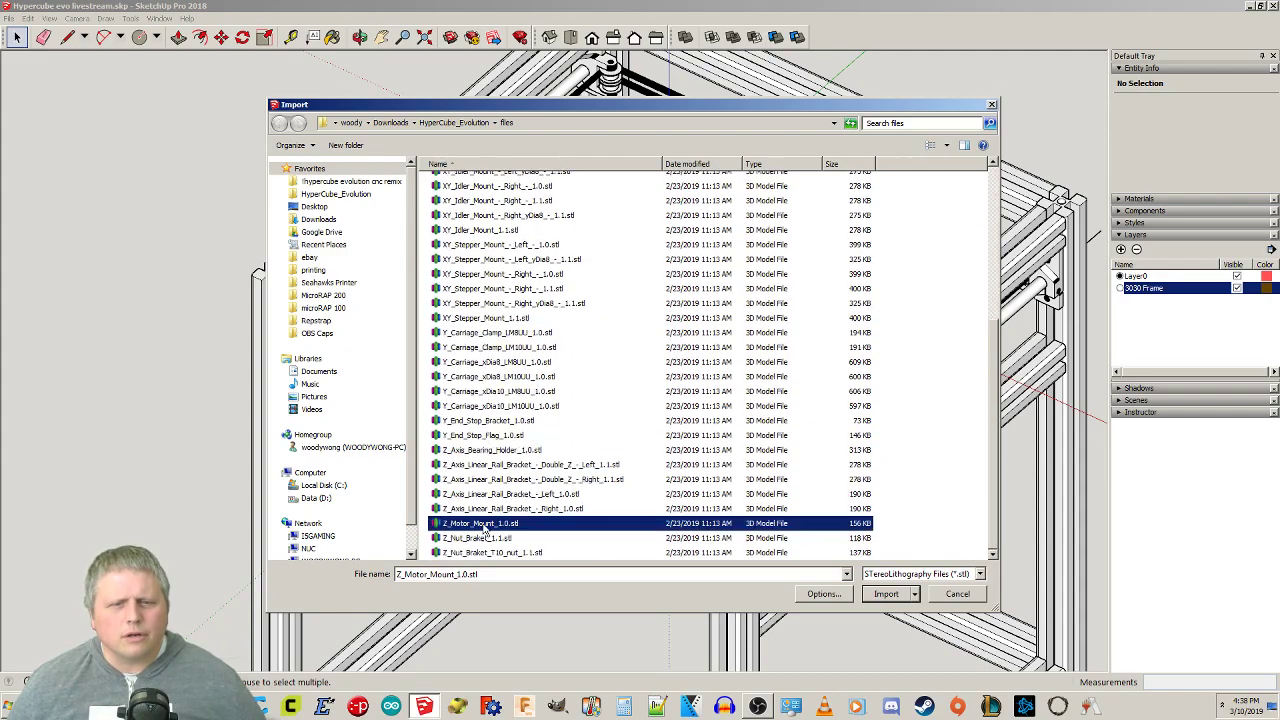
pyautogui.doubleClick(484, 525)
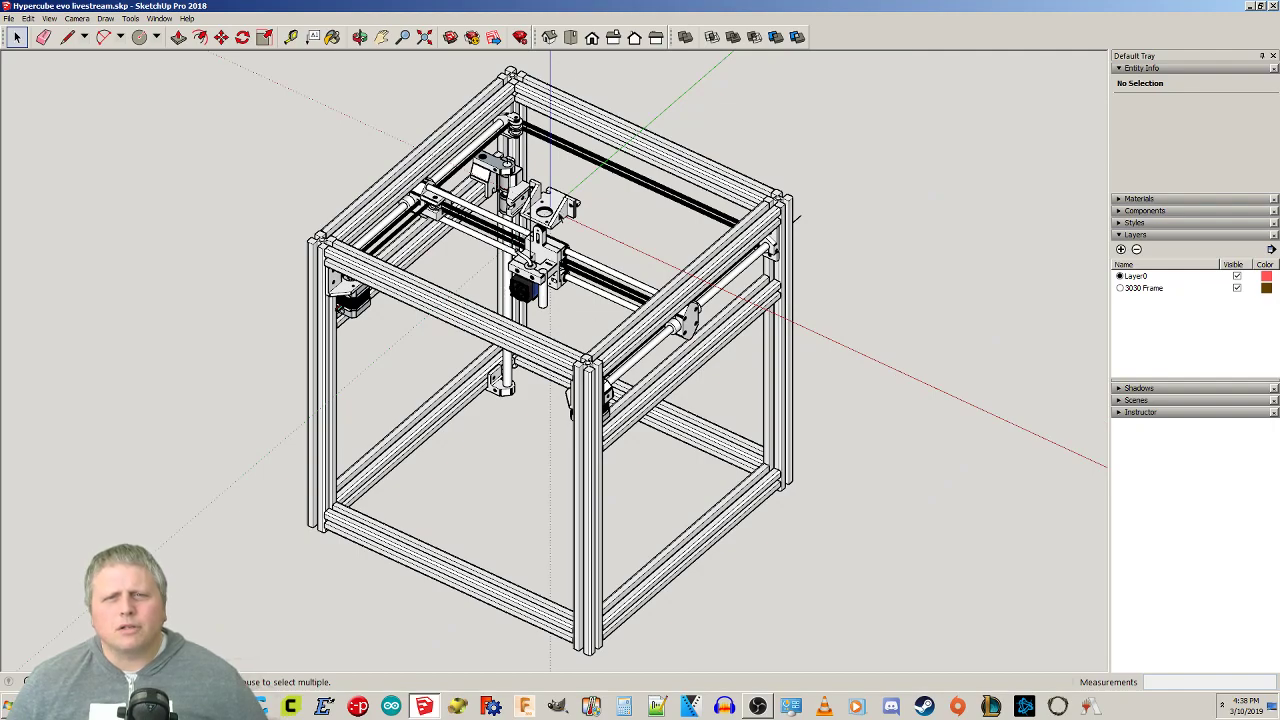
pyautogui.scroll(3, 545, 212)
pyautogui.click(548, 208)
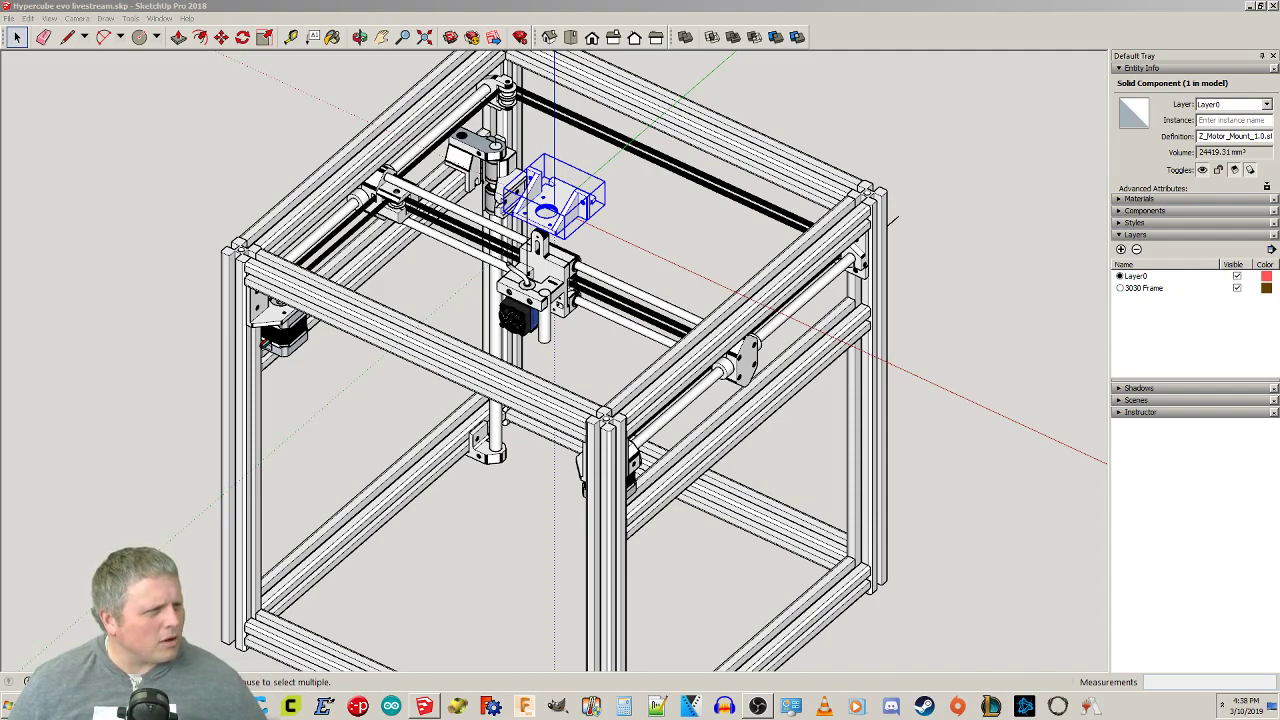
# Switch to the HyperCube Evolution #7 video on YouTube and examine how the Z motor mount sits on the frame between the Z rods.
pyautogui.moveTo(0, 154)
pyautogui.mouseDown()
pyautogui.moveTo(523, 154)
pyautogui.moveTo(608, 3)
pyautogui.mouseUp()
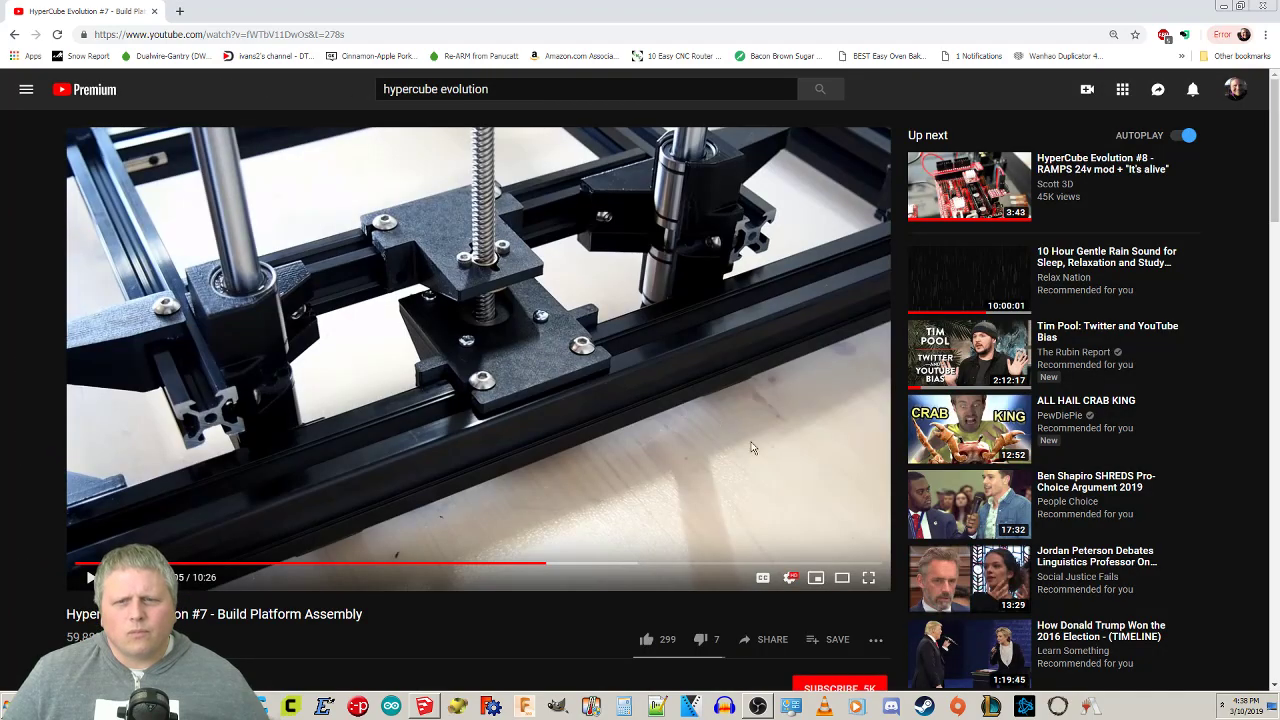
pyautogui.click(869, 577)
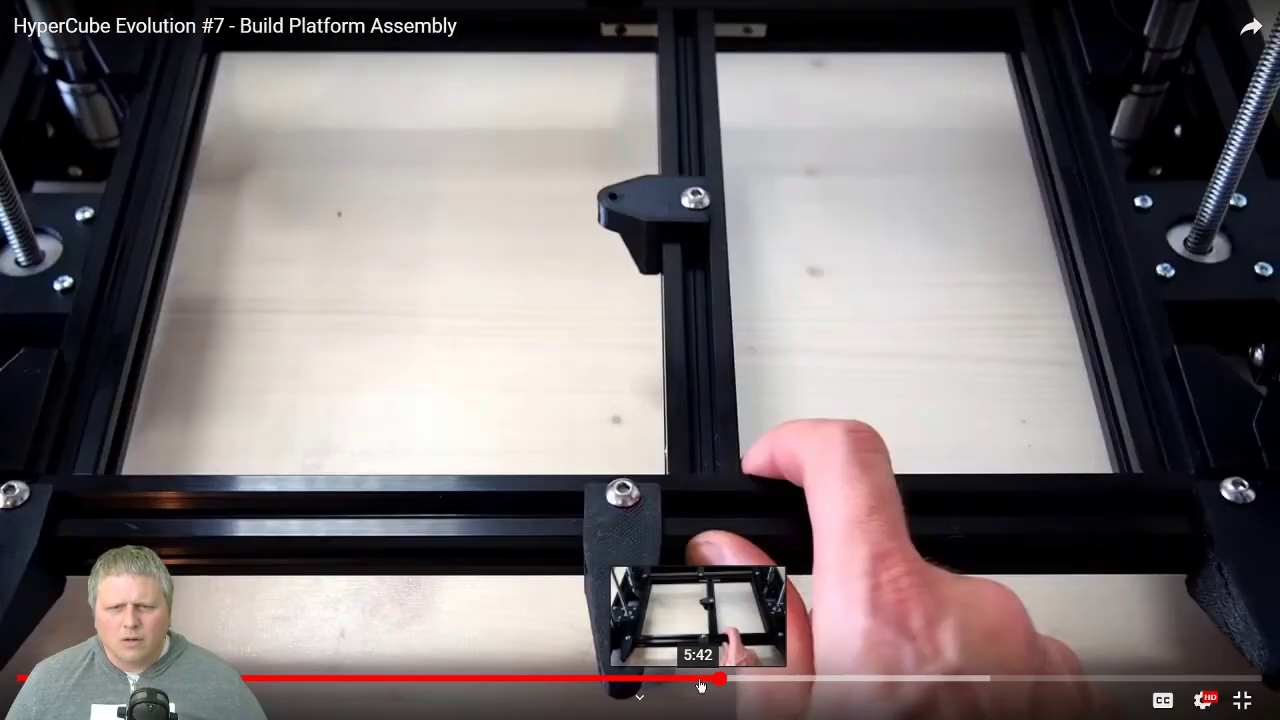
pyautogui.click(767, 685)
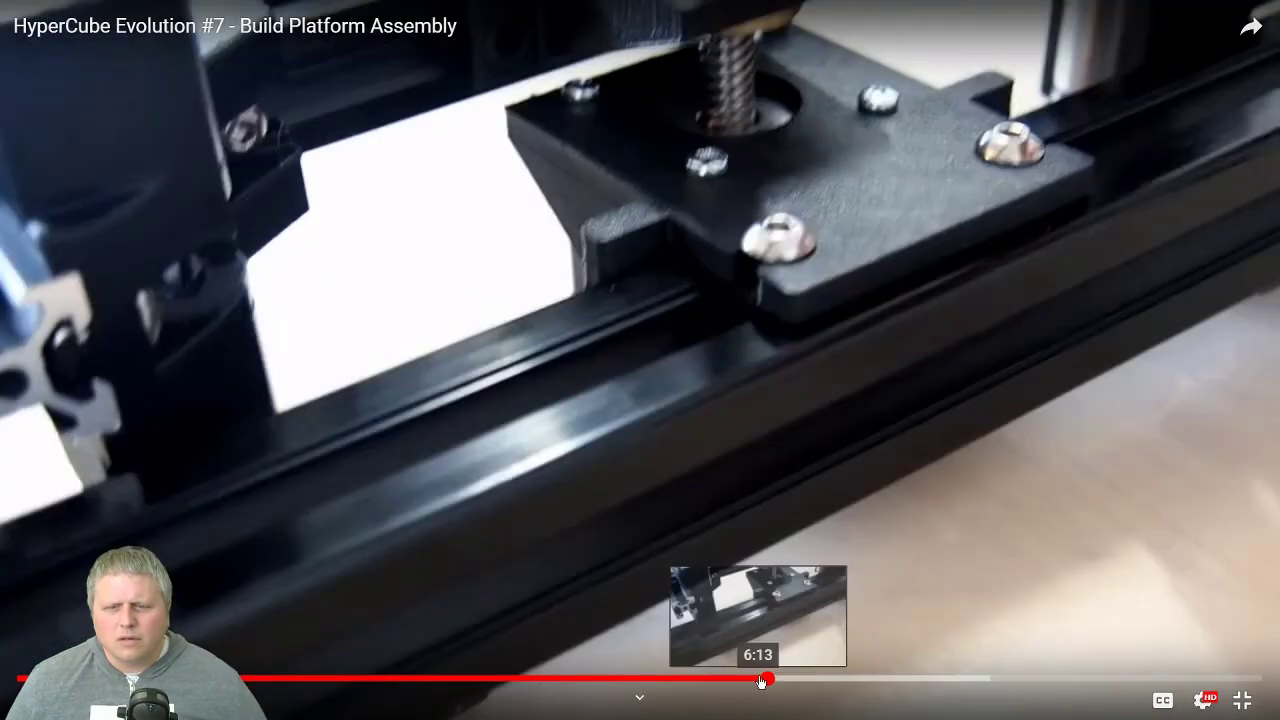
pyautogui.click(757, 684)
pyautogui.click(737, 685)
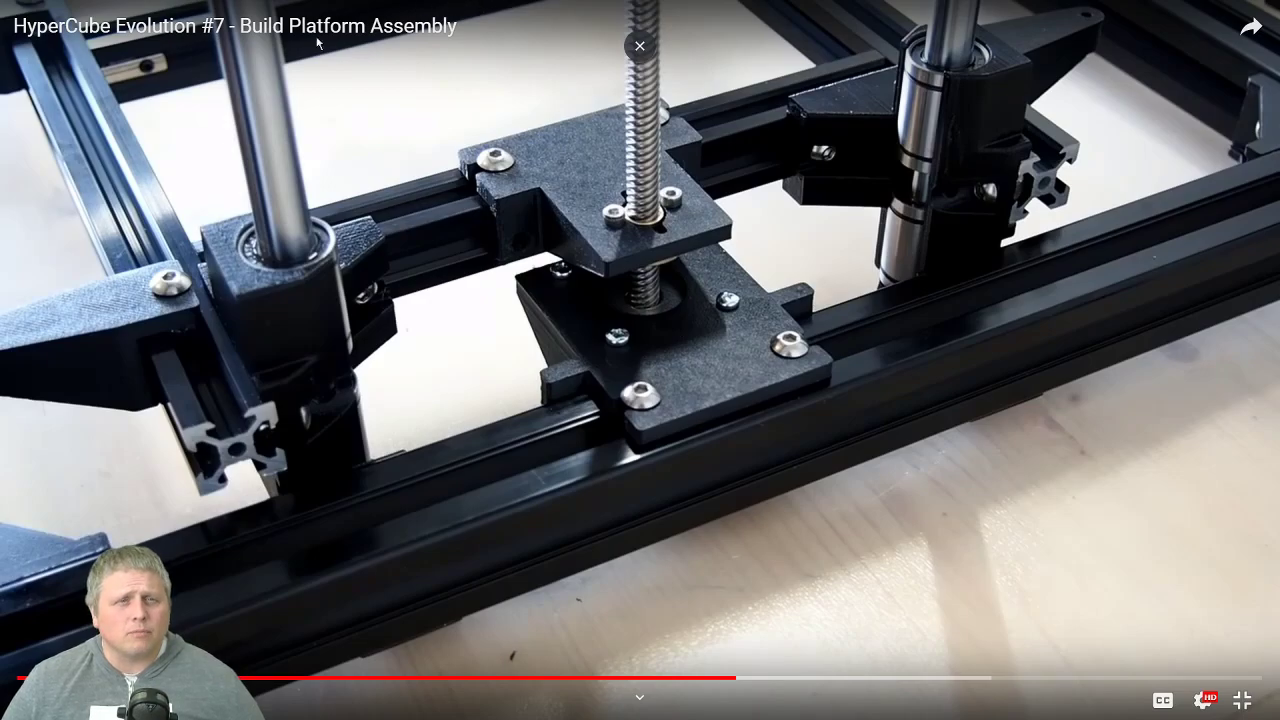
pyautogui.click(1242, 700)
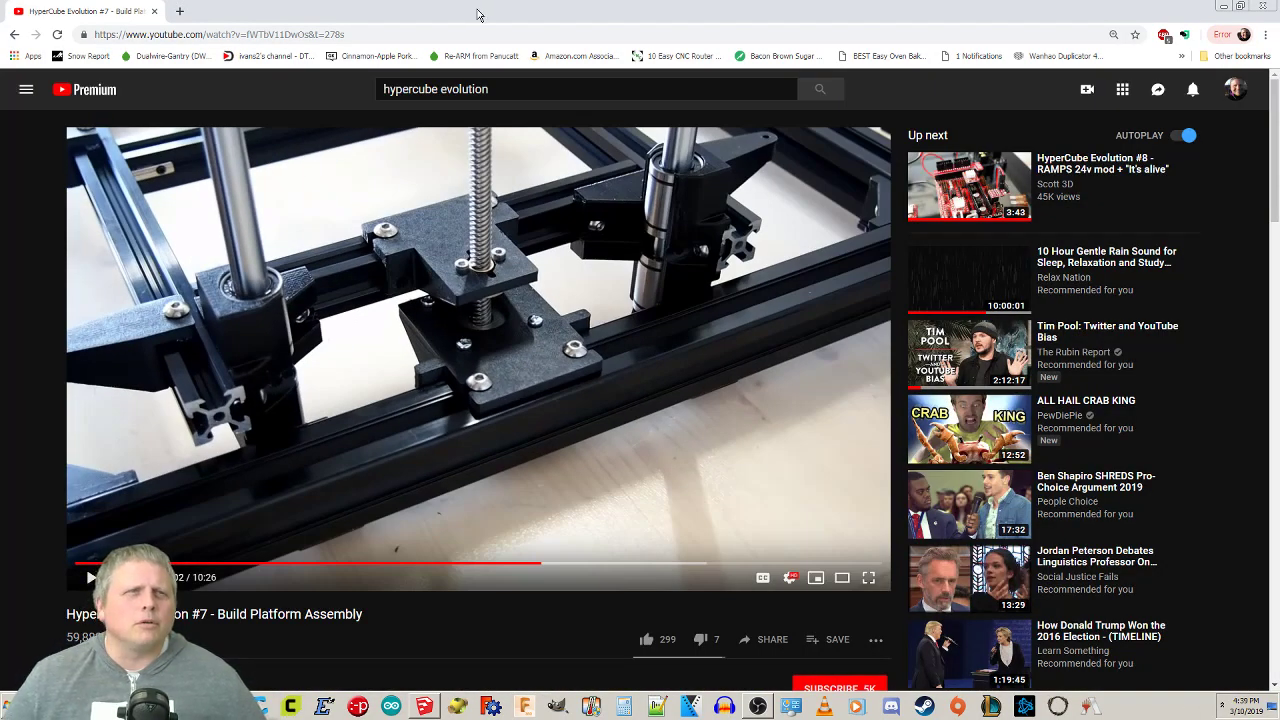
pyautogui.moveTo(480, 13); pyautogui.dragTo(0, 225)
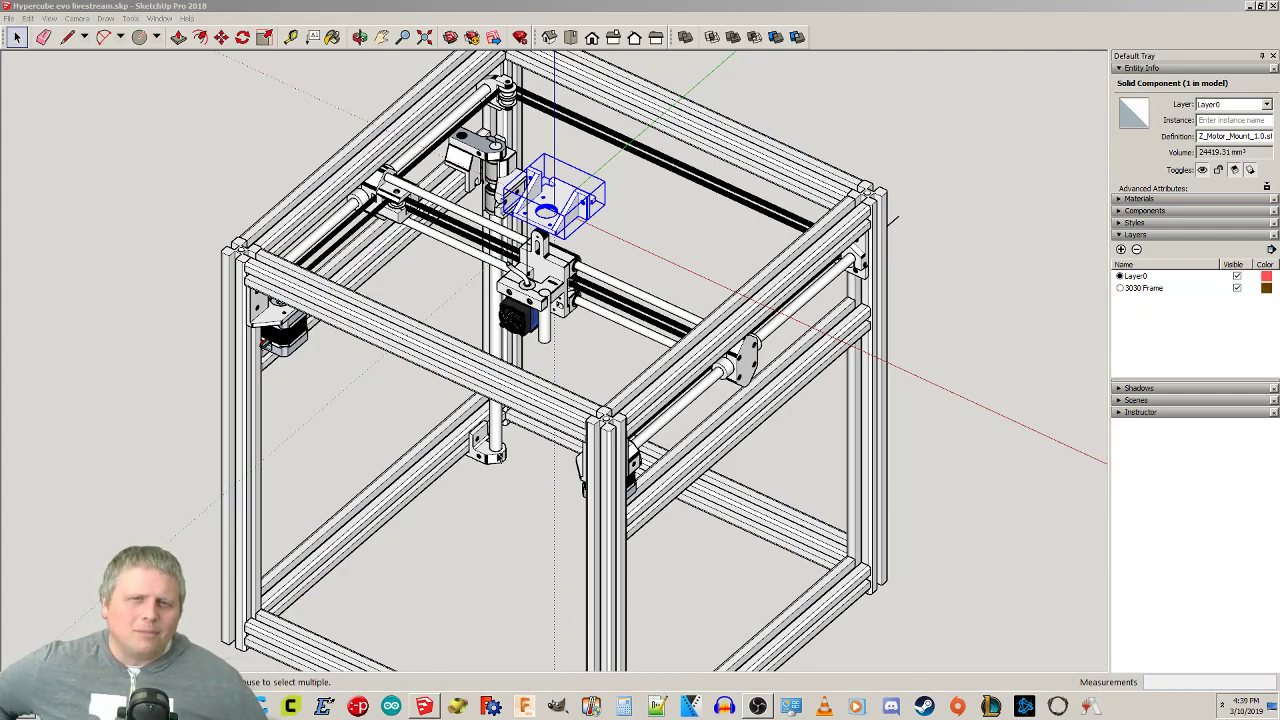
# Try to rotate the imported Z motor mount 90 degrees about the blue axis.
pyautogui.click(664, 236)
pyautogui.scroll(5, 617, 220)
pyautogui.moveTo(655, 285); pyautogui.dragTo(543, 251, button='middle')
pyautogui.press('q')
pyautogui.scroll(4, 459, 222)
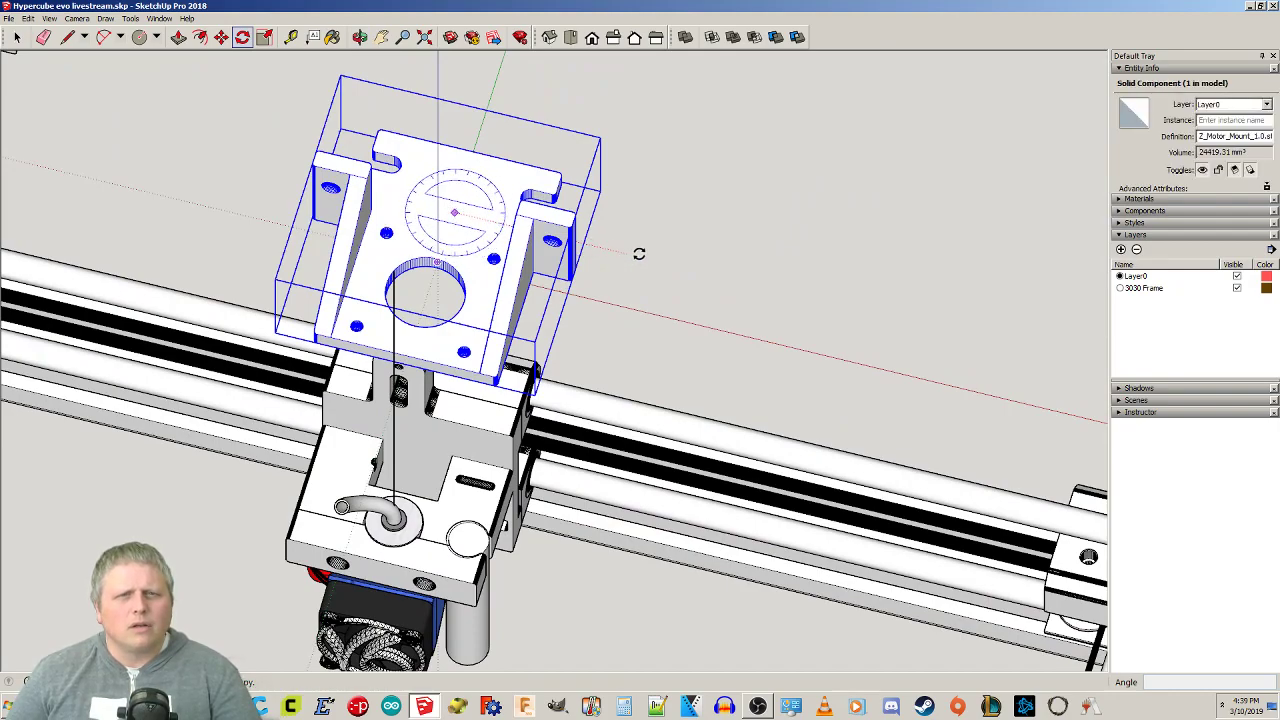
pyautogui.press('Escape')
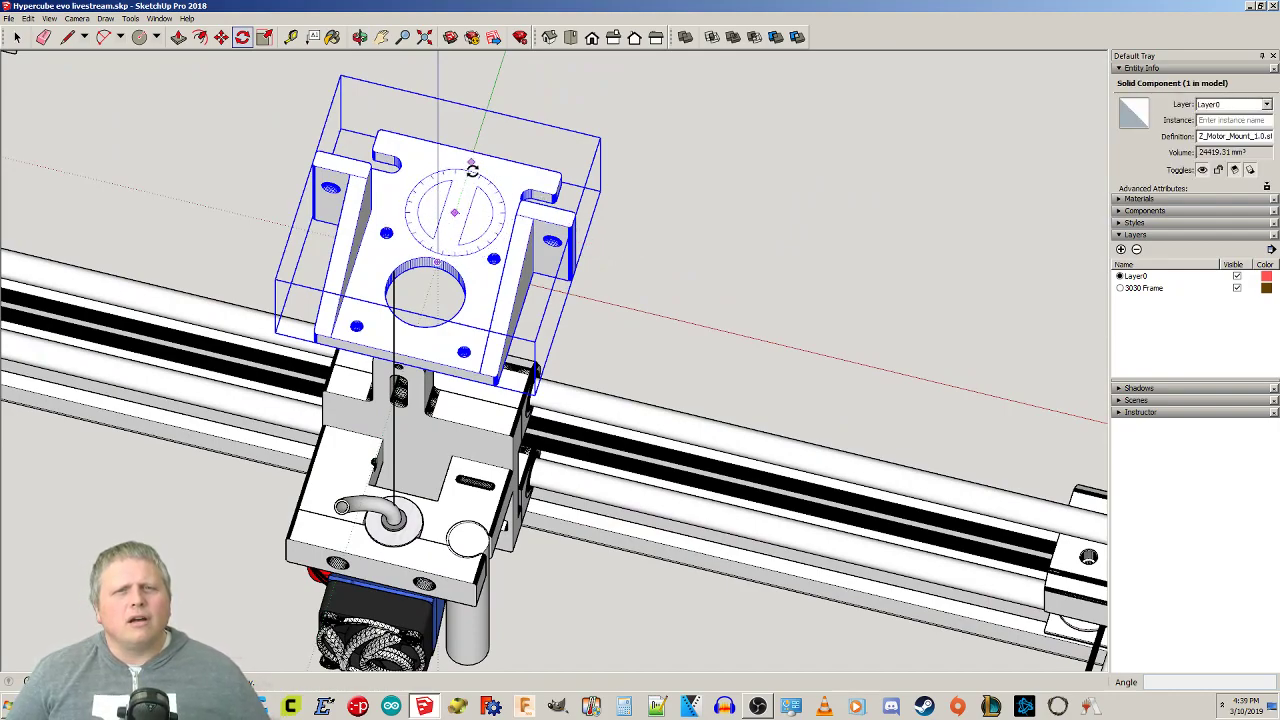
pyautogui.click(471, 150)
pyautogui.click(746, 209)
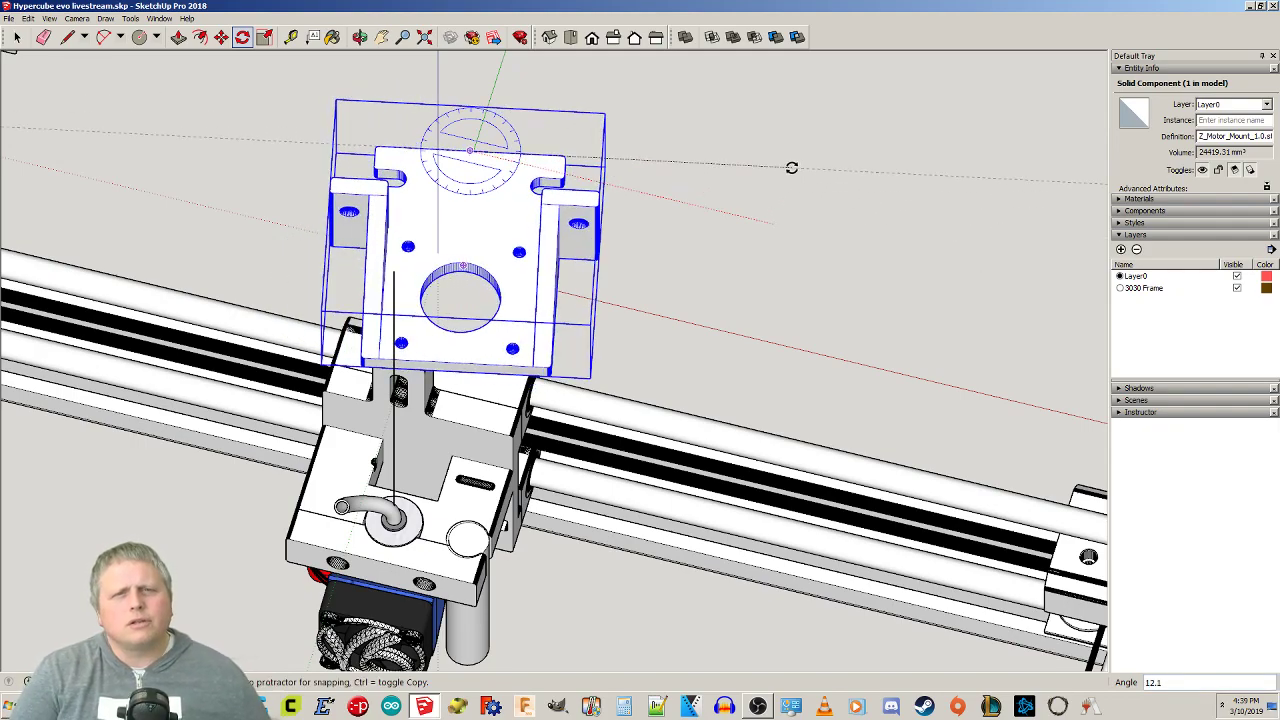
pyautogui.click(791, 167)
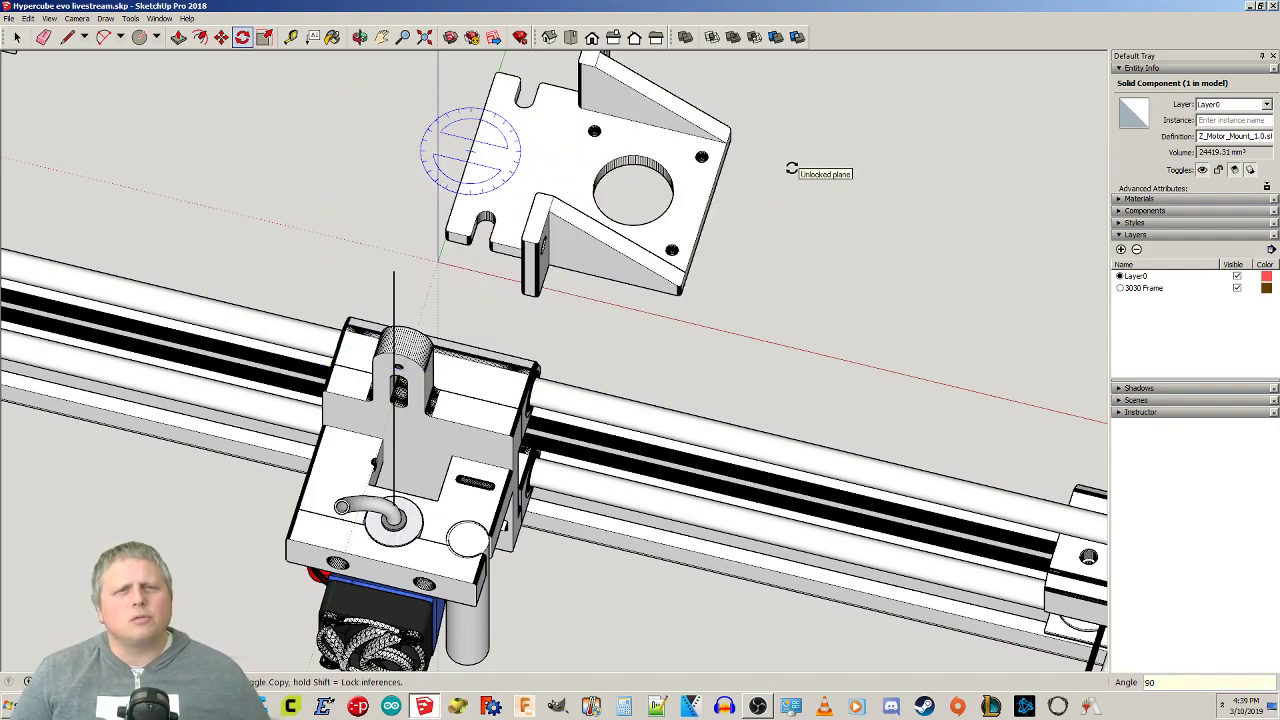
# Try to turn the mount over about the green axis, and revert it to its imported orientation.
pyautogui.click(581, 248)
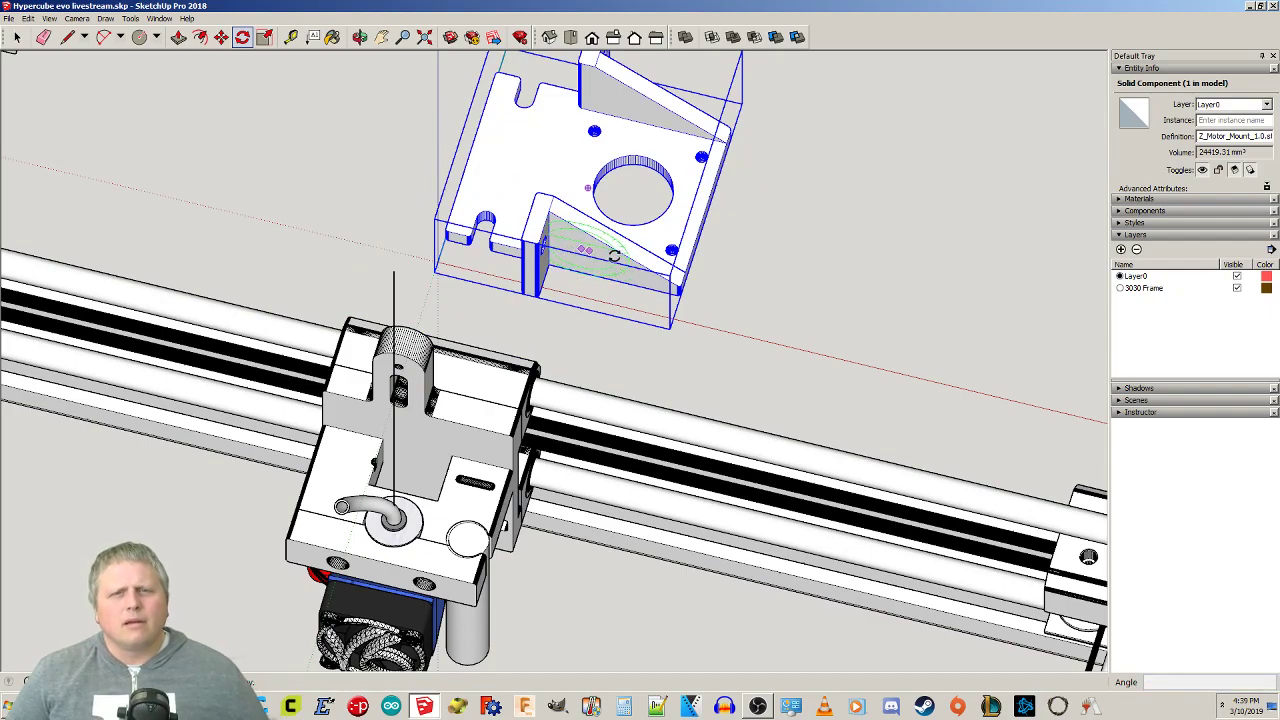
pyautogui.click(810, 292)
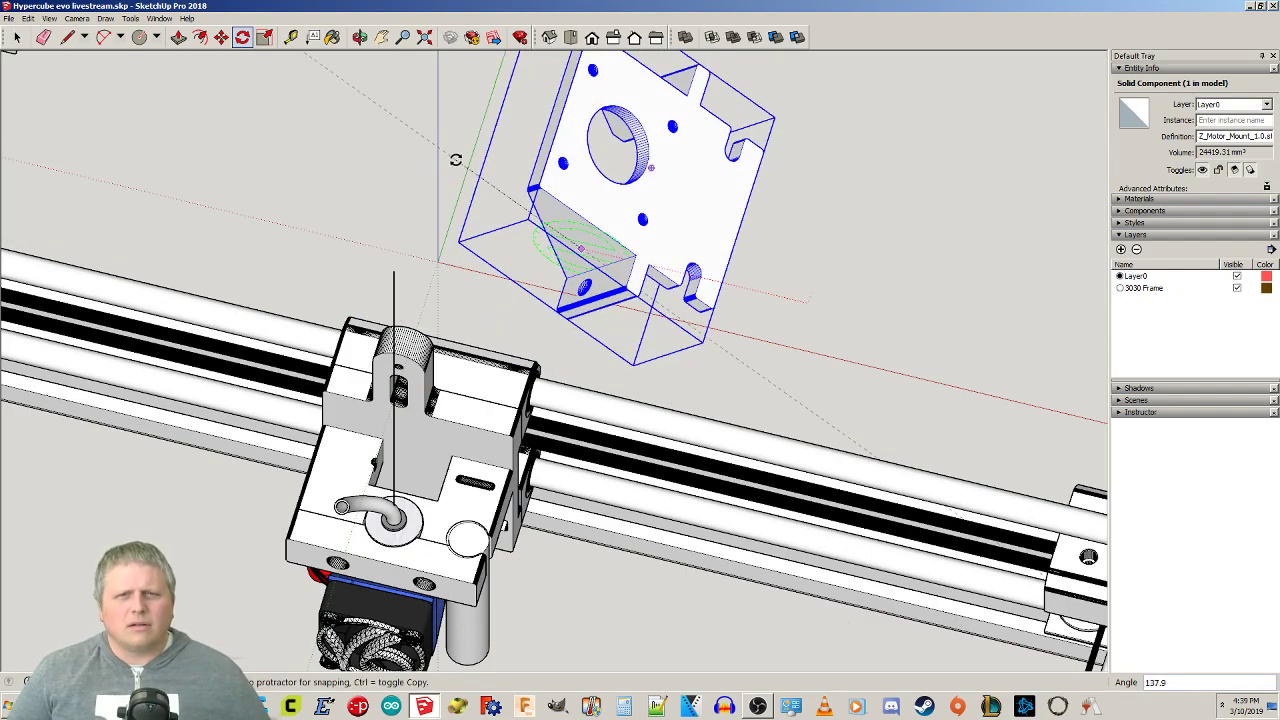
pyautogui.click(770, 286)
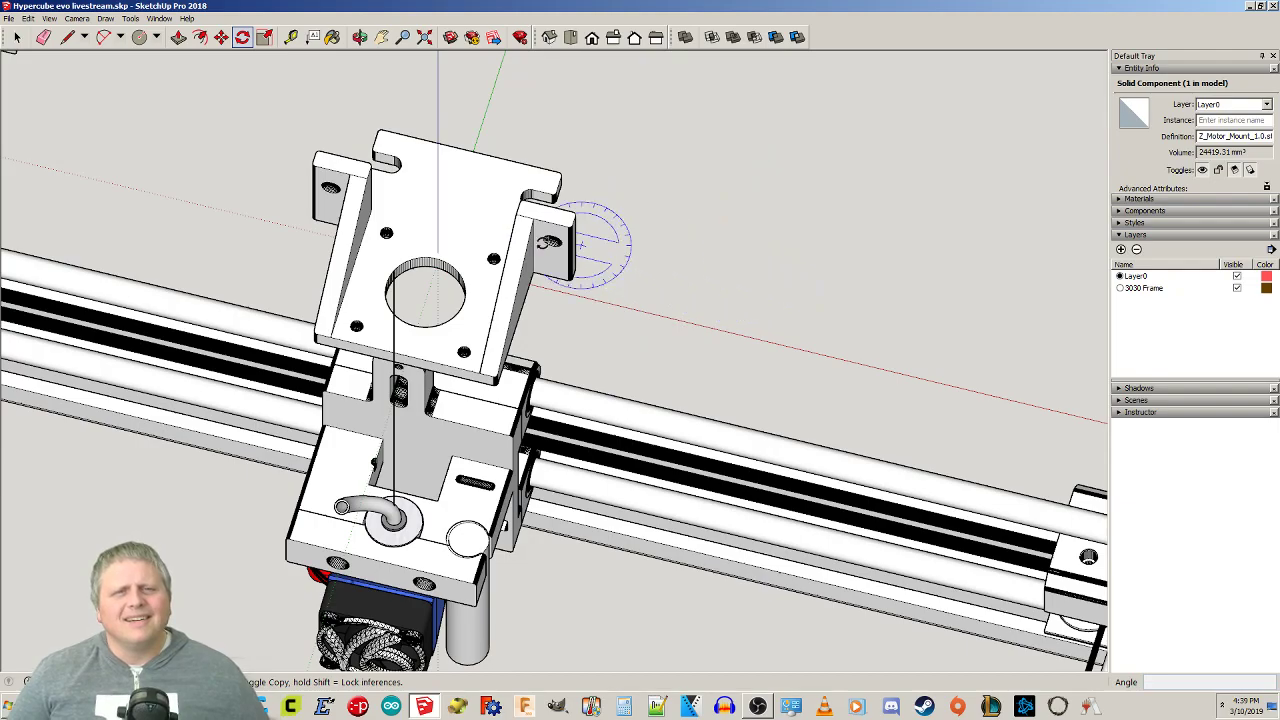
# Flip the Z motor mount upside down about the red axis so its side gussets point downwards.
pyautogui.moveTo(671, 271); pyautogui.dragTo(480, 180, button='middle')
pyautogui.click(494, 185)
pyautogui.click(714, 162)
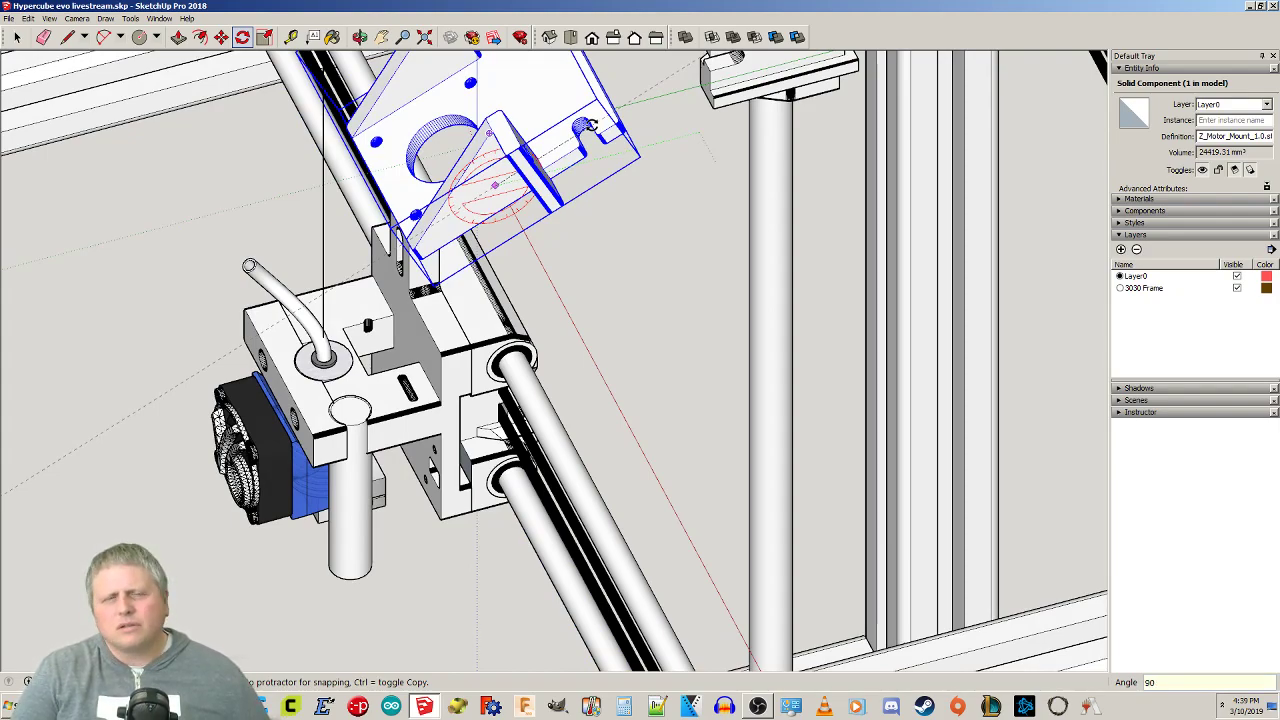
pyautogui.press('BackSpace')
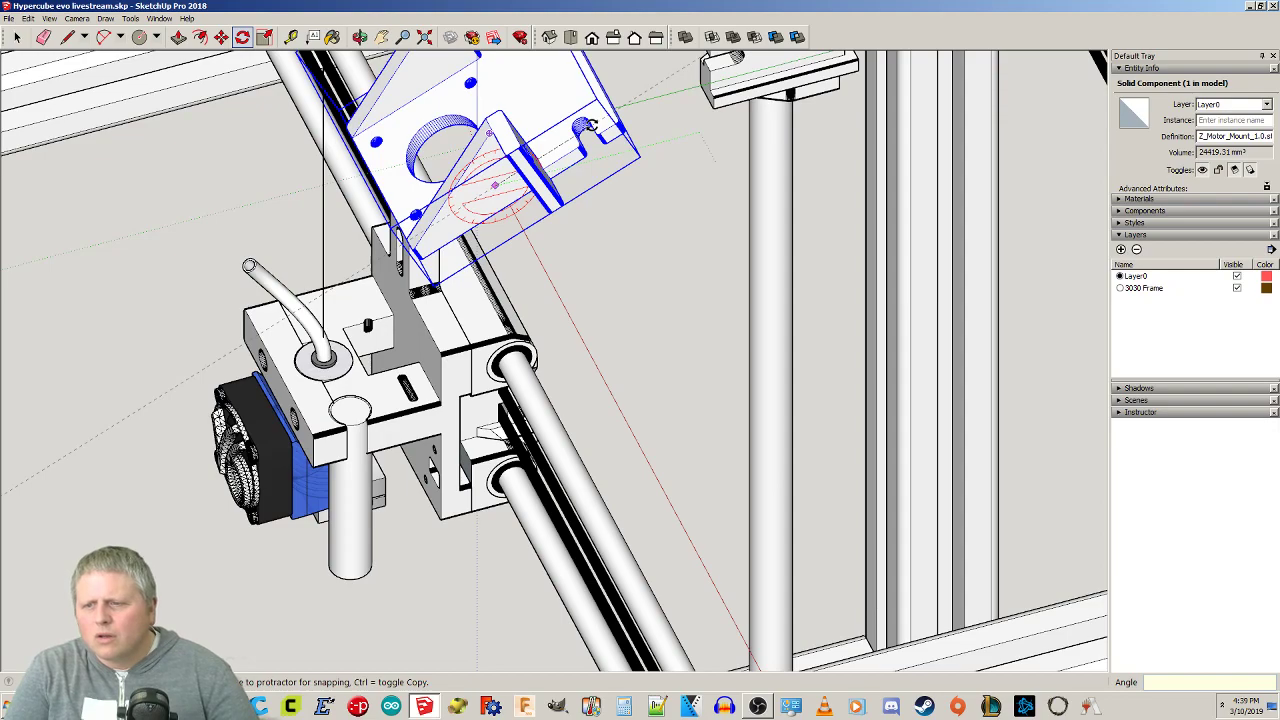
pyautogui.click(591, 127)
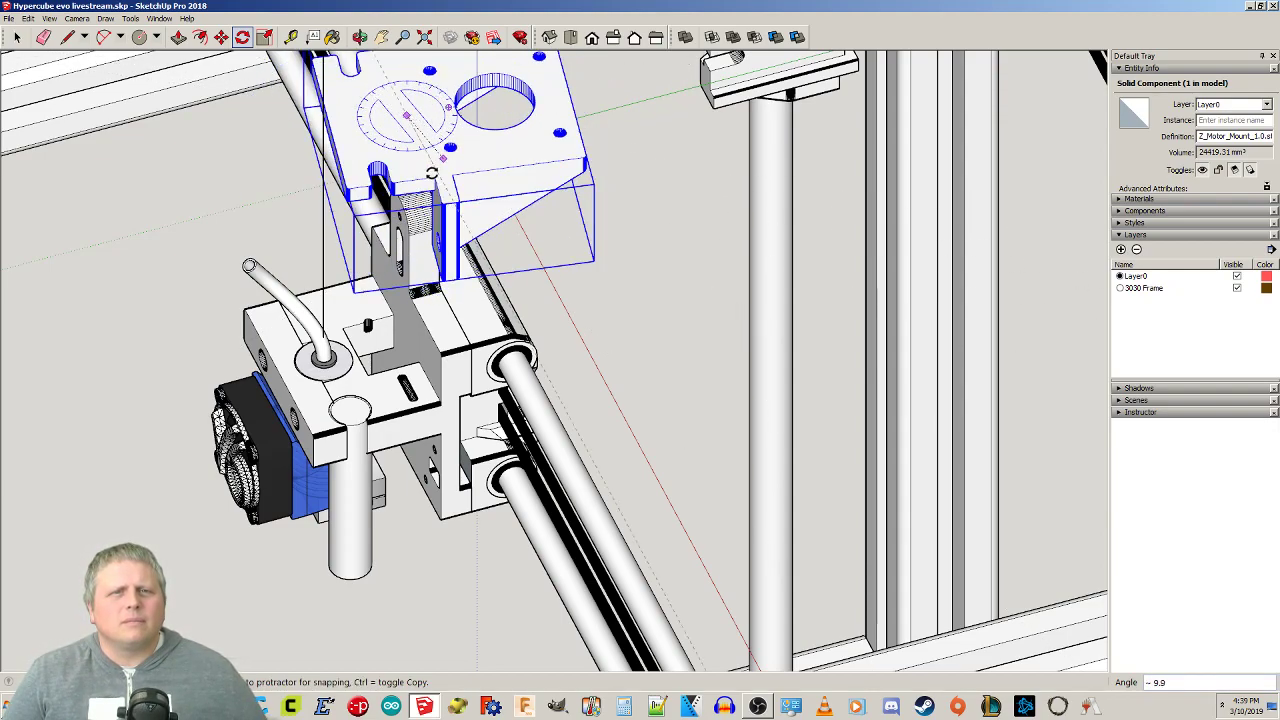
# Rotate the flipped mount a quarter turn about the blue axis so its slotted edge faces along the red axis, and clear the selection.
pyautogui.scroll(-4, 430, 225)
pyautogui.moveTo(437, 234); pyautogui.dragTo(330, 150, button='middle')
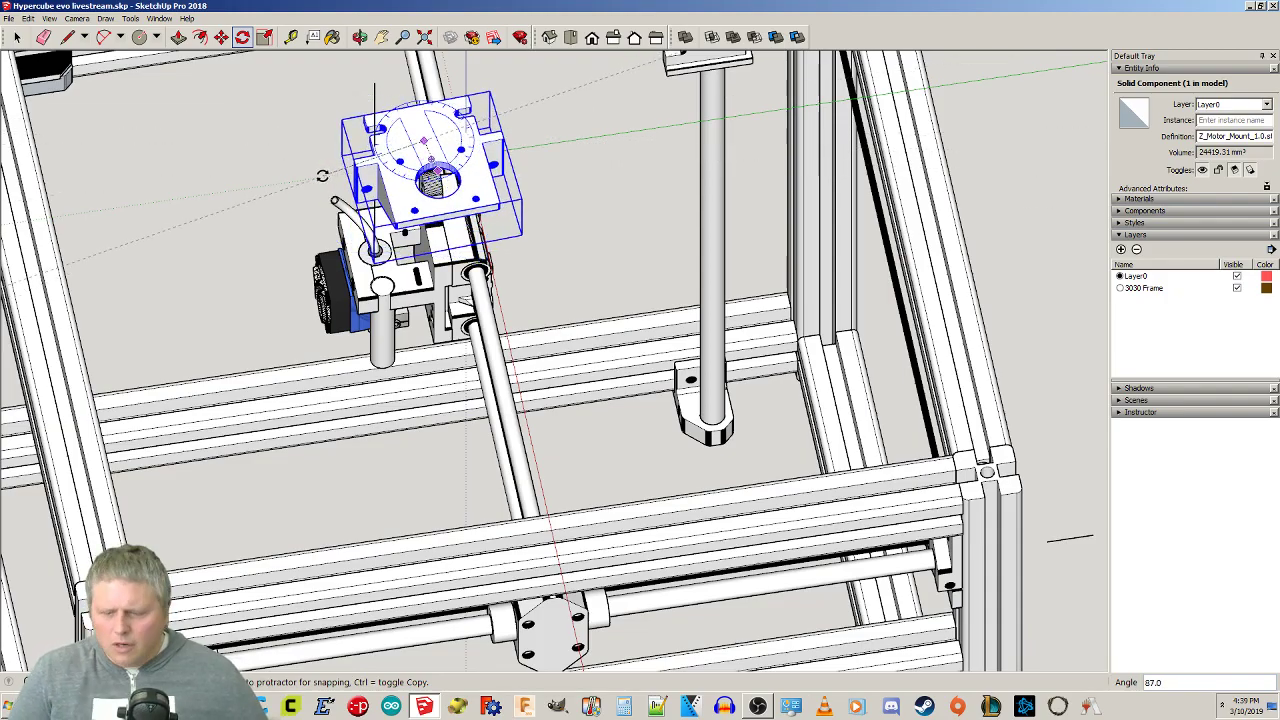
pyautogui.click(322, 176)
pyautogui.press('space')
pyautogui.click(280, 196)
# Select the Z motor mount and move it by its slotted corner down along the blue axis to the bottom frame extrusions.
pyautogui.moveTo(280, 196); pyautogui.dragTo(383, 277, button='middle')
pyautogui.click(385, 278)
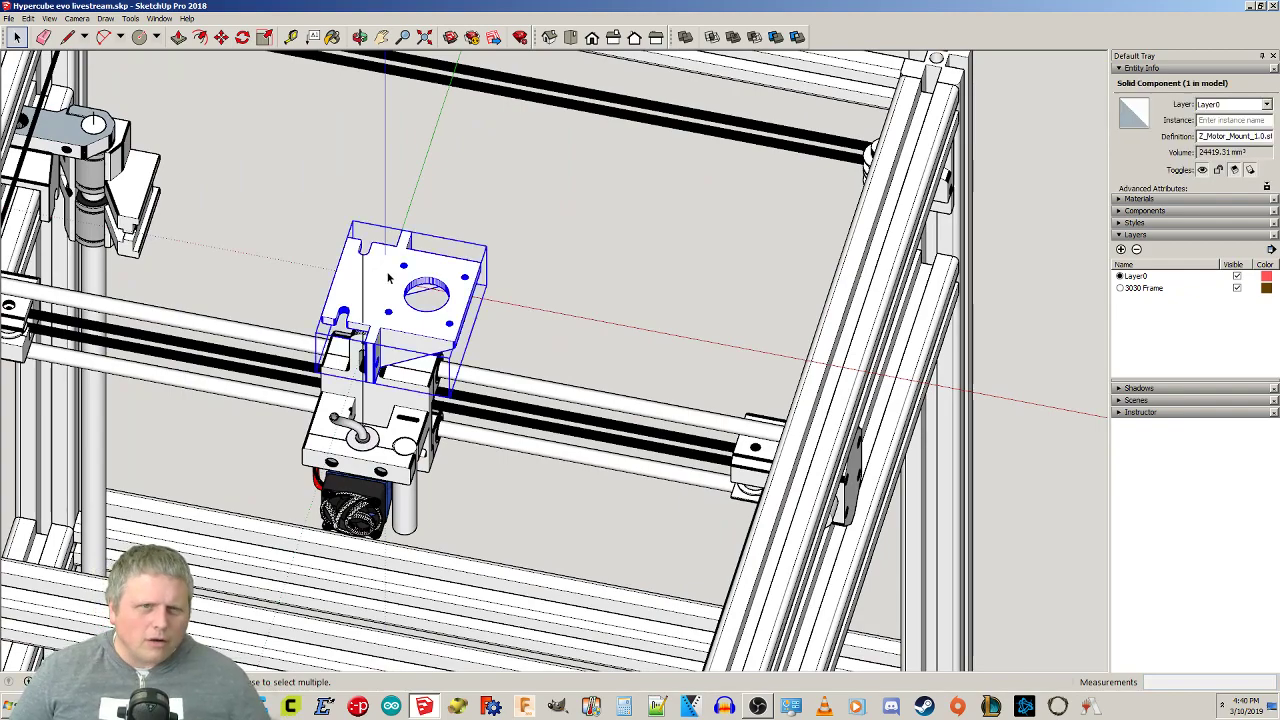
pyautogui.press('m')
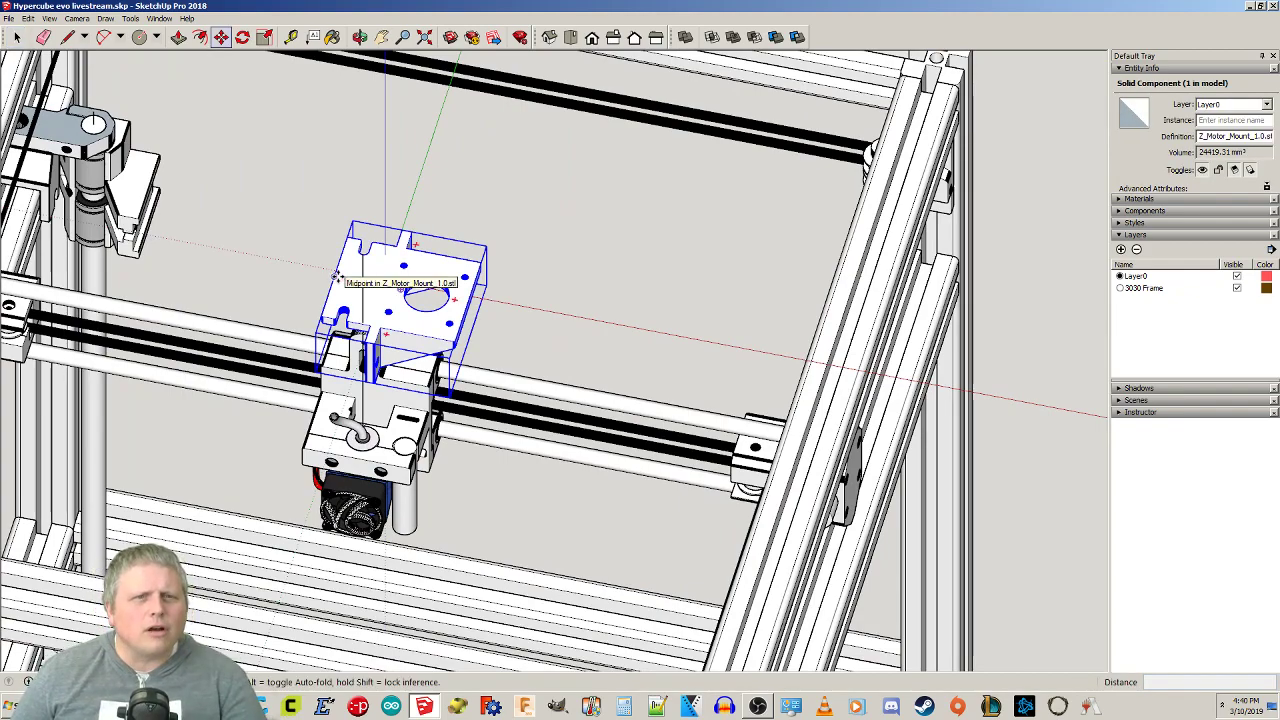
pyautogui.click(336, 275)
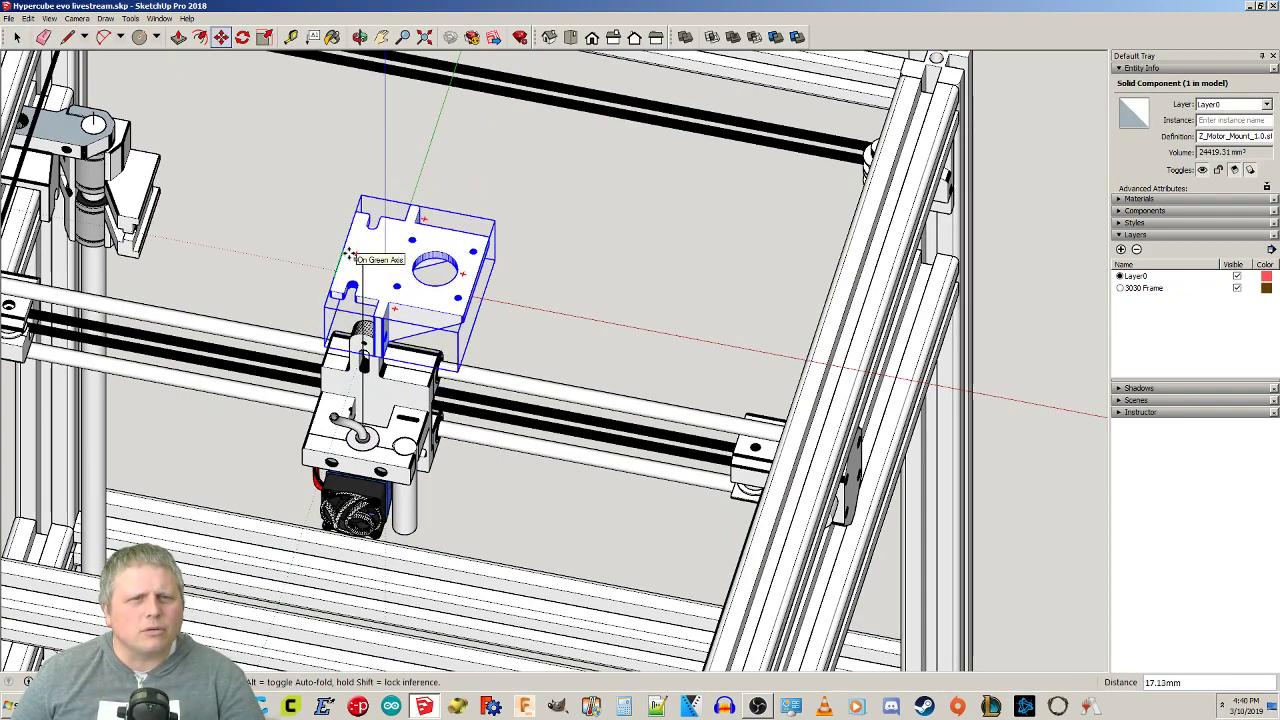
pyautogui.press('Escape')
pyautogui.scroll(2, 334, 300)
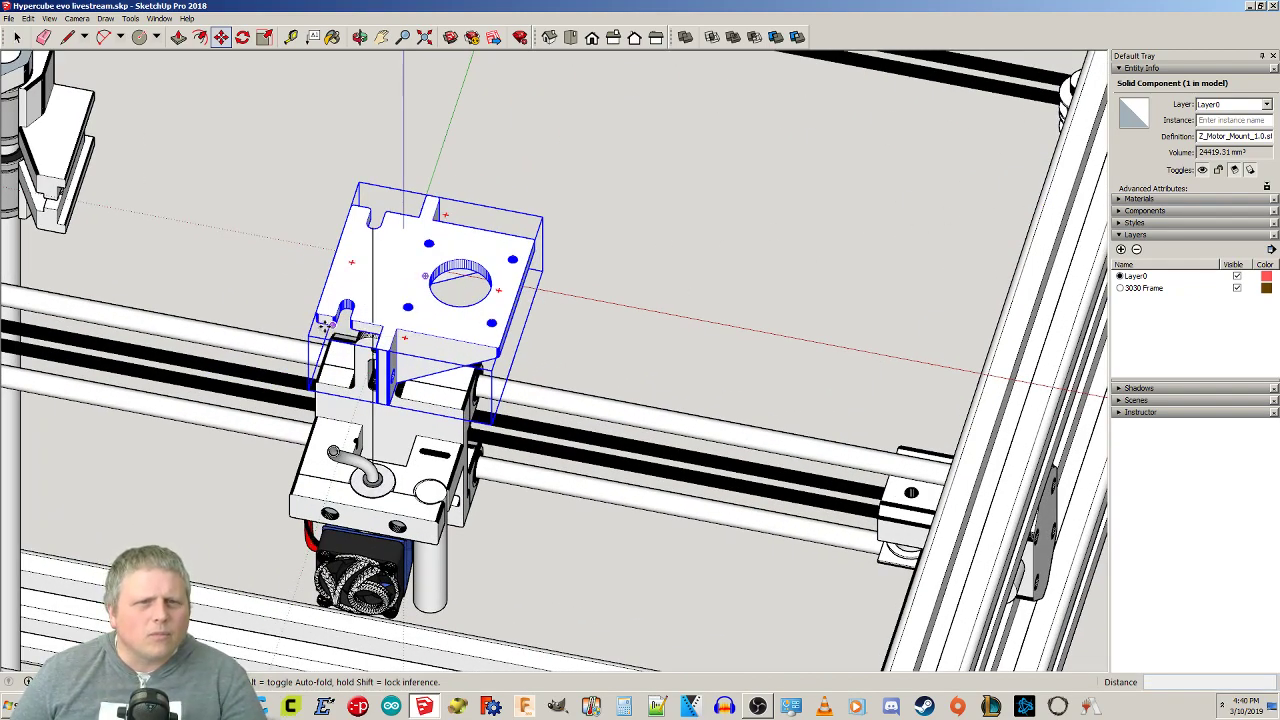
pyautogui.scroll(3, 328, 323)
pyautogui.click(326, 330)
pyautogui.moveTo(131, 373); pyautogui.dragTo(571, 39, button='middle')
pyautogui.scroll(-3, 528, 509)
pyautogui.keyDown('shift'); pyautogui.moveTo(589, 651); pyautogui.dragTo(596, 93, button='middle'); pyautogui.keyUp('shift')
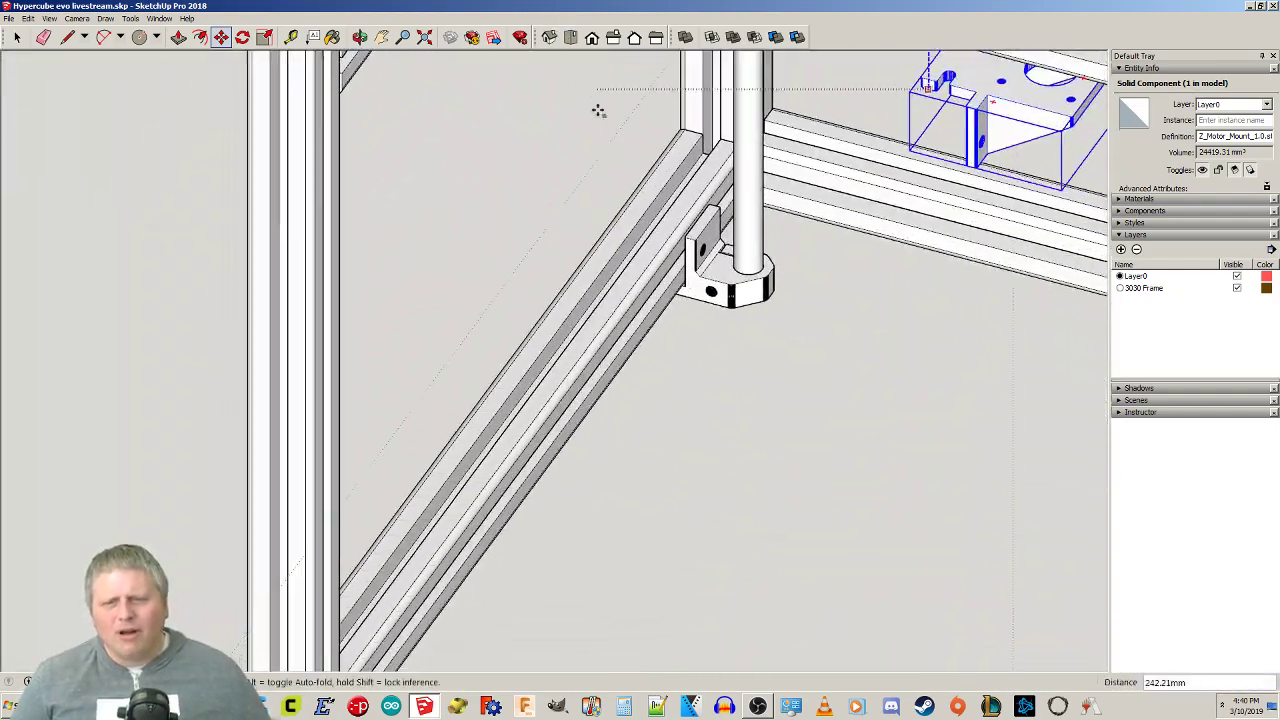
pyautogui.click(531, 413)
# Move the mount along the red axis with its slotted edge towards the bottom side extrusion.
pyautogui.moveTo(704, 537); pyautogui.dragTo(722, 344, button='middle')
pyautogui.click(729, 317)
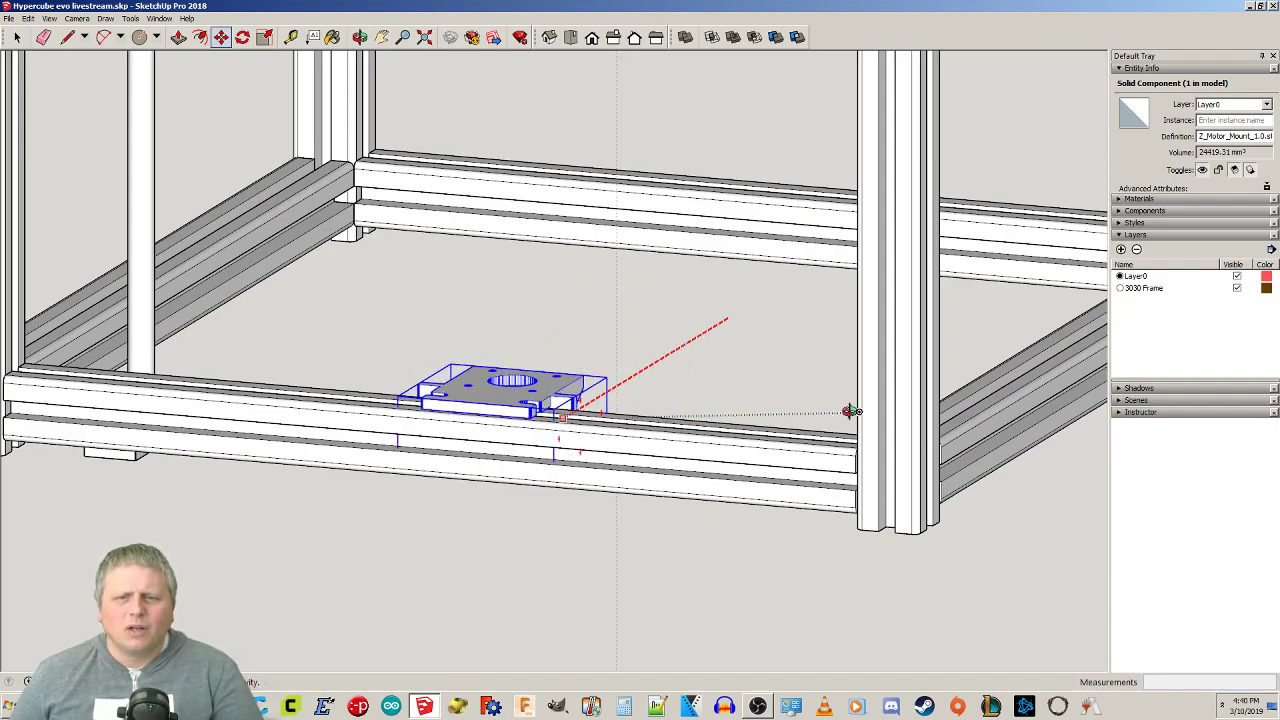
# Move the Z motor mount along the red axis onto the frame's lower side rail.
pyautogui.moveTo(857, 409); pyautogui.dragTo(300, 357, button='middle')
pyautogui.click(171, 354)
pyautogui.moveTo(134, 234); pyautogui.dragTo(890, 380, button='middle')
pyautogui.scroll(-6, 580, 441)
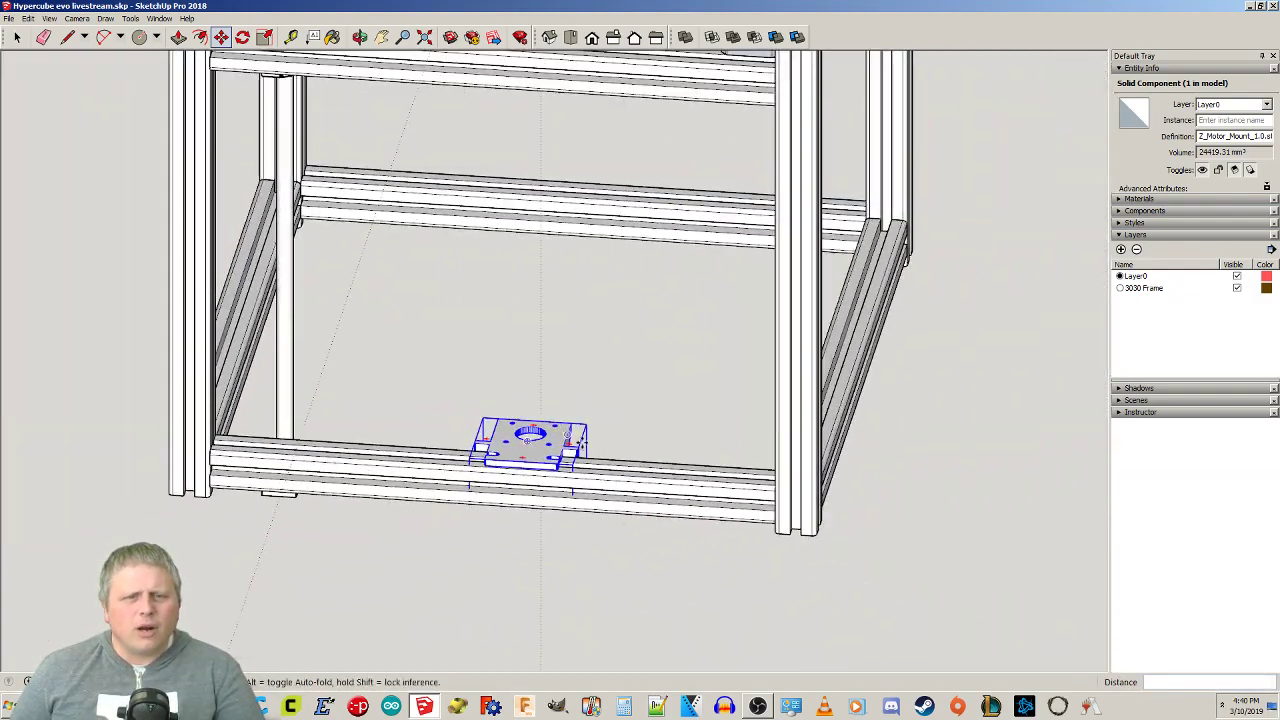
pyautogui.moveTo(543, 420); pyautogui.dragTo(597, 436, button='middle')
pyautogui.scroll(-1, 588, 433)
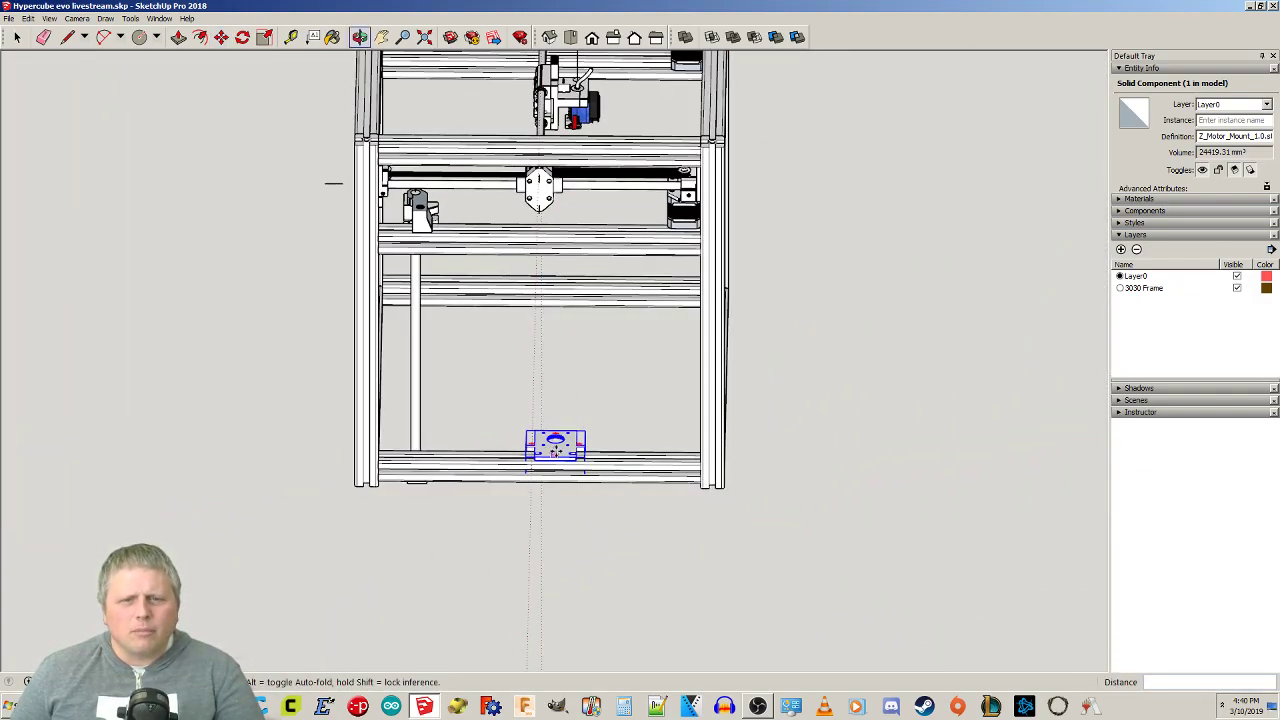
# Move the Z motor mount along the green axis to line up with the model origin, then clear the selection.
pyautogui.scroll(5, 553, 451)
pyautogui.click(553, 468)
pyautogui.scroll(-4, 500, 457)
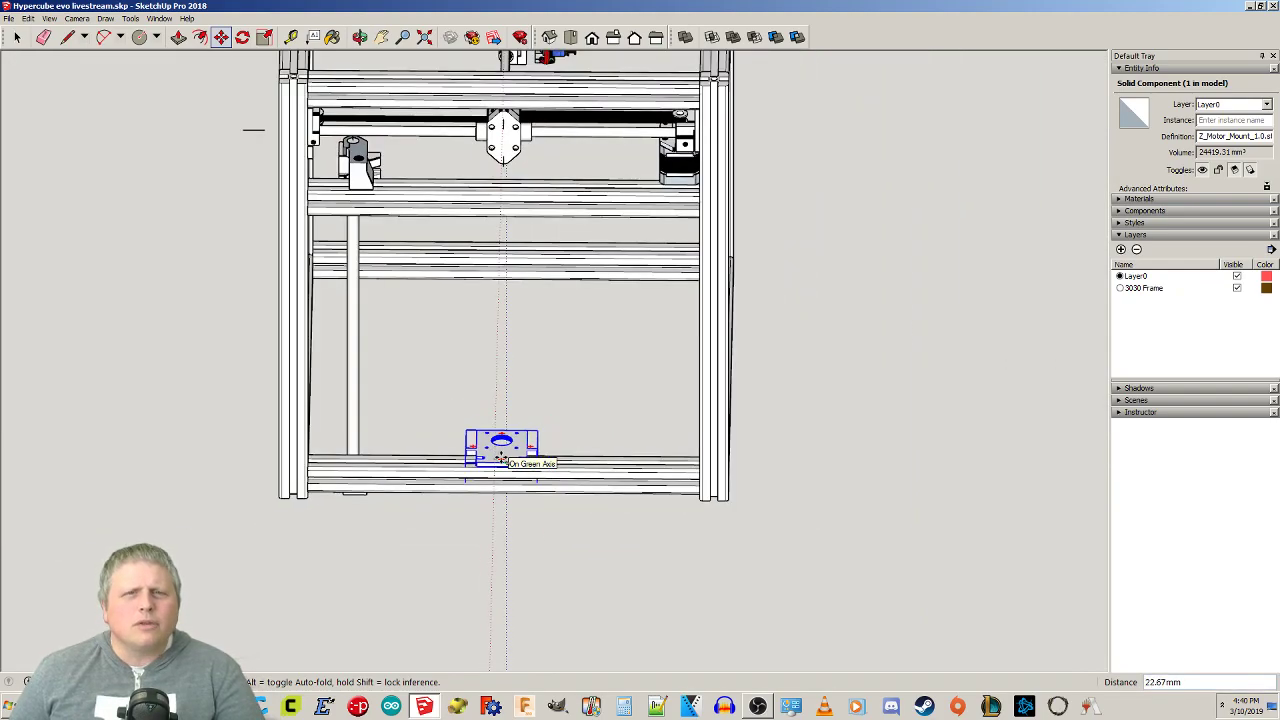
pyautogui.scroll(-2, 501, 458)
pyautogui.keyDown('shift'); pyautogui.moveTo(506, 440); pyautogui.dragTo(528, 523, button='middle'); pyautogui.keyUp('shift')
pyautogui.moveTo(540, 345); pyautogui.dragTo(694, 201, button='middle')
pyautogui.moveTo(626, 246); pyautogui.dragTo(607, 189, button='middle')
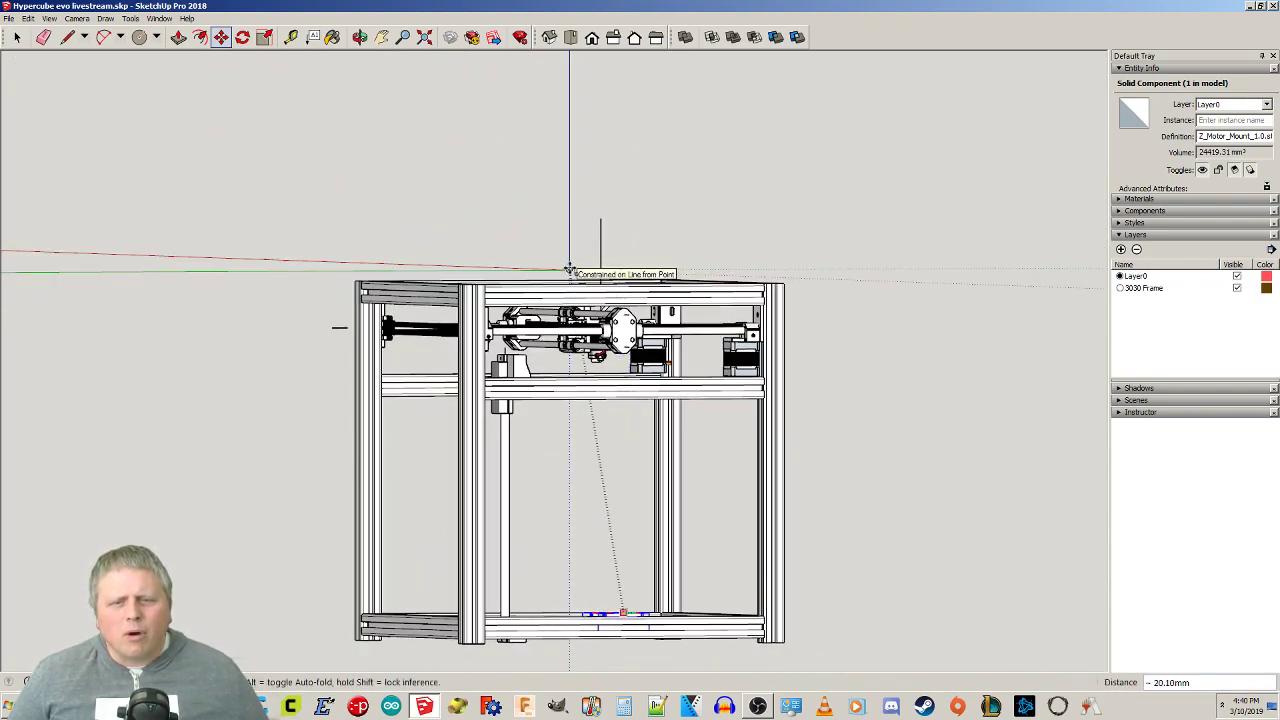
pyautogui.moveTo(569, 268); pyautogui.dragTo(412, 156, button='middle')
pyautogui.press('space')
pyautogui.scroll(1, 323, 403)
pyautogui.click(325, 403)
# Copy the stepper motor from inside the upper corner motor assembly and leave the component's editing mode.
pyautogui.scroll(6, 420, 408)
pyautogui.moveTo(452, 438); pyautogui.dragTo(793, 575, button='middle')
pyautogui.moveTo(720, 407); pyautogui.dragTo(320, 435, button='middle')
pyautogui.moveTo(1004, 588)
pyautogui.mouseDown(button='middle')
pyautogui.moveTo(577, 492)
pyautogui.moveTo(525, 540)
pyautogui.mouseUp(button='middle')
pyautogui.scroll(-2, 763, 531)
pyautogui.moveTo(779, 467); pyautogui.dragTo(577, 283, button='middle')
pyautogui.click(568, 280)
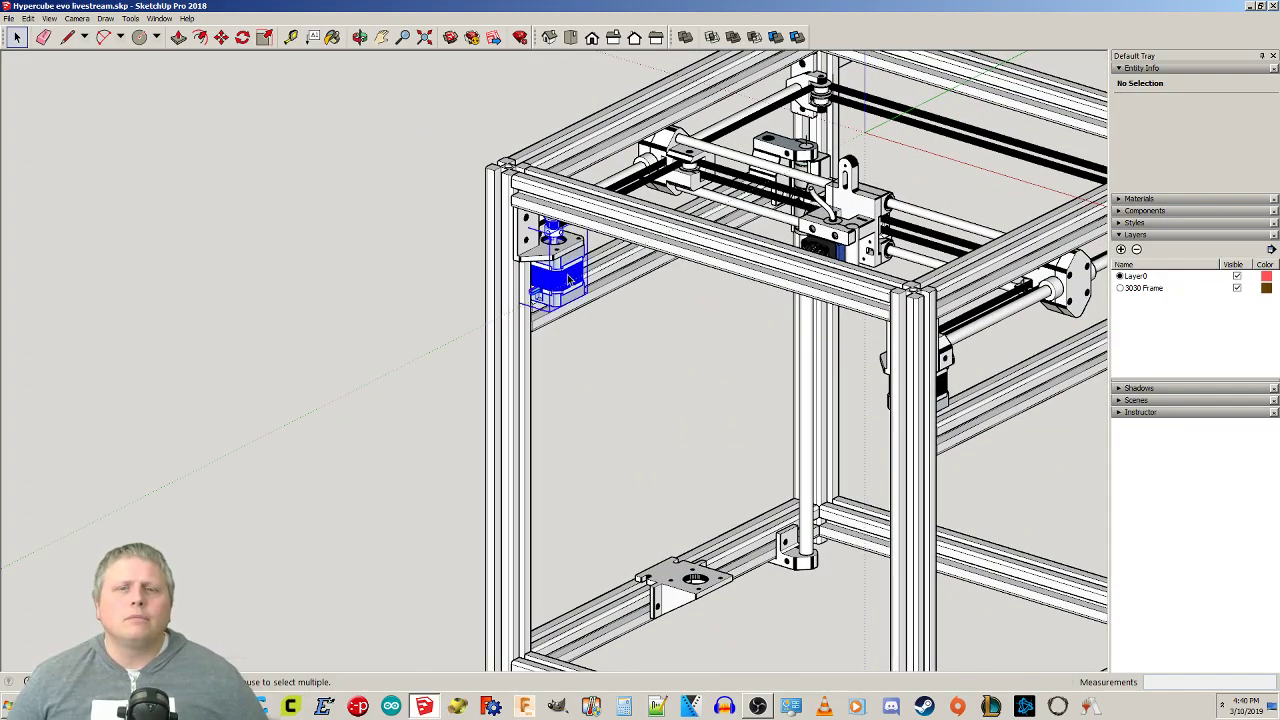
pyautogui.click(631, 419)
pyautogui.click(567, 271)
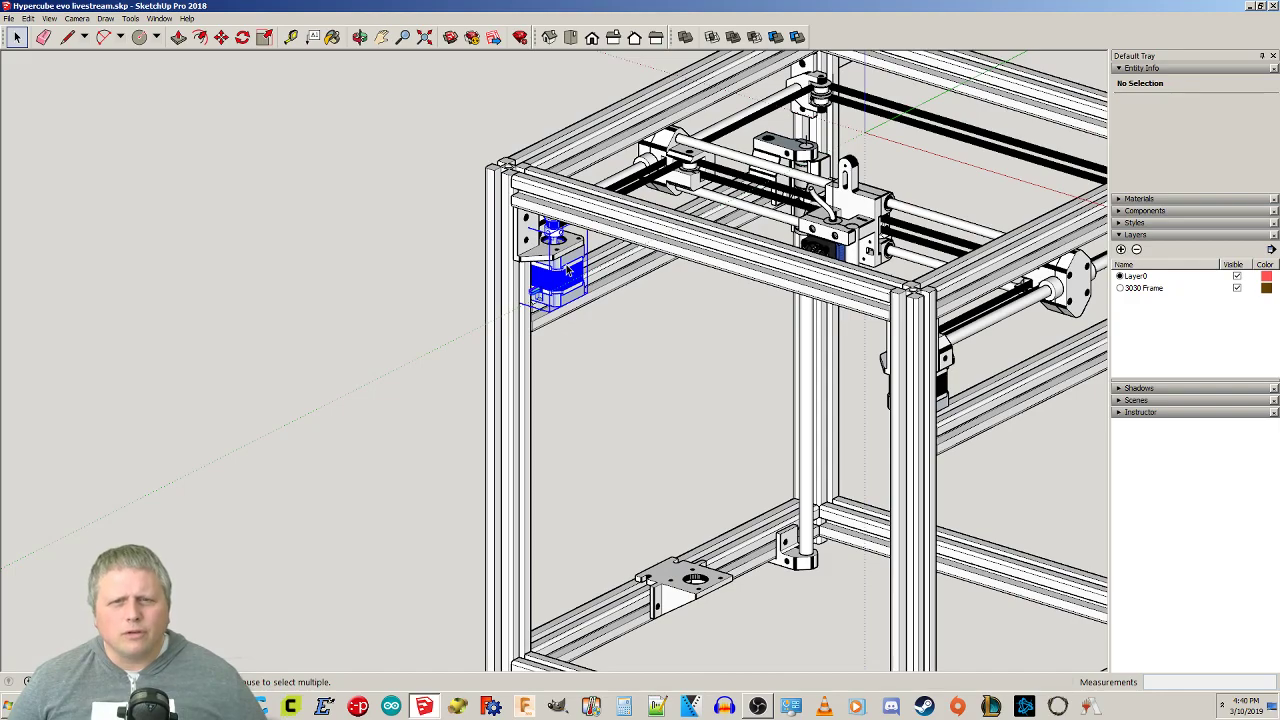
pyautogui.doubleClick(567, 271)
pyautogui.click(567, 271)
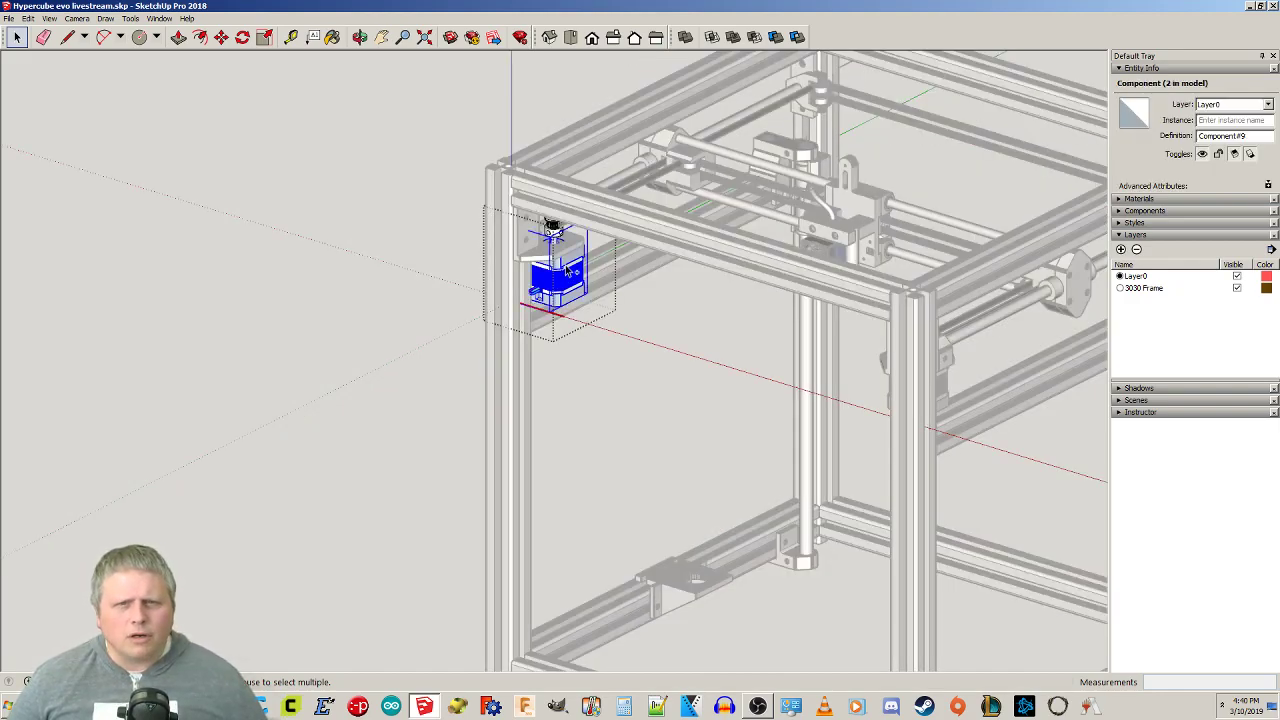
pyautogui.click(637, 508)
# Paste the copied stepper motor near the Z motor mount on the lower side rail.
pyautogui.keyDown('shift'); pyautogui.moveTo(693, 480); pyautogui.dragTo(622, 291, button='middle'); pyautogui.keyUp('shift')
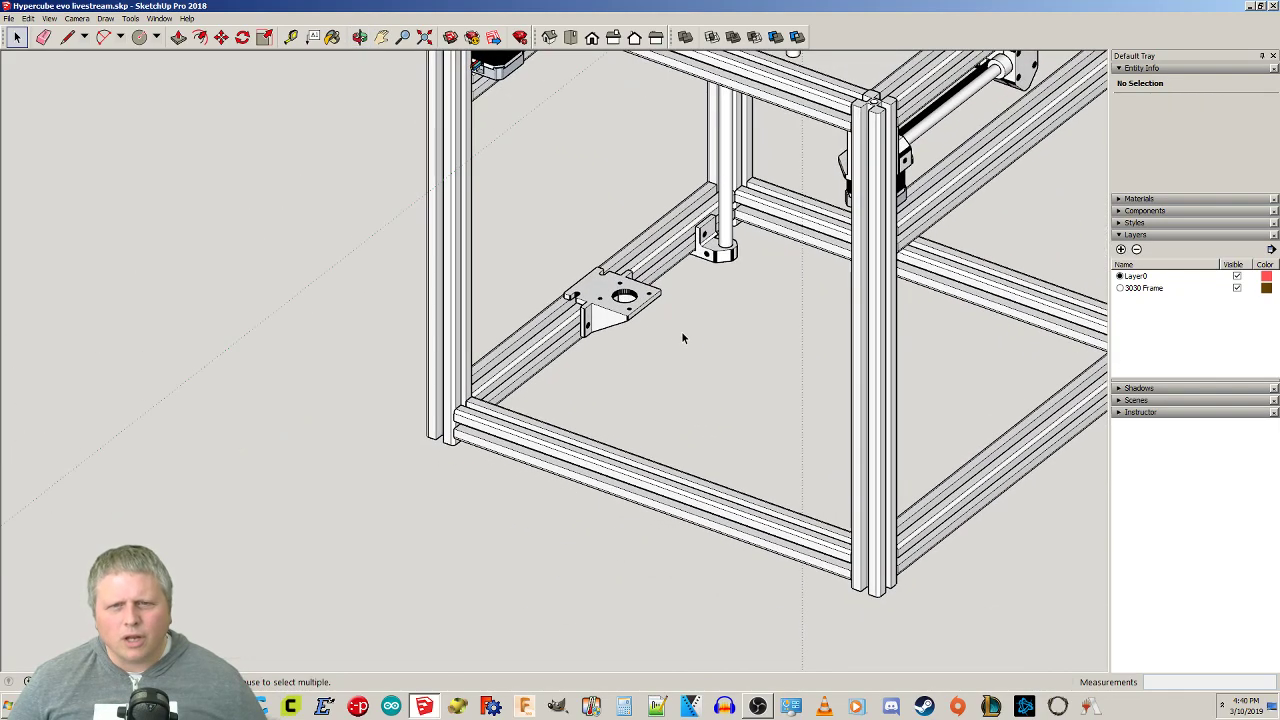
pyautogui.scroll(3, 663, 338)
pyautogui.moveTo(662, 341); pyautogui.dragTo(675, 325, button='middle')
pyautogui.hotkey('ctrl', 'v')
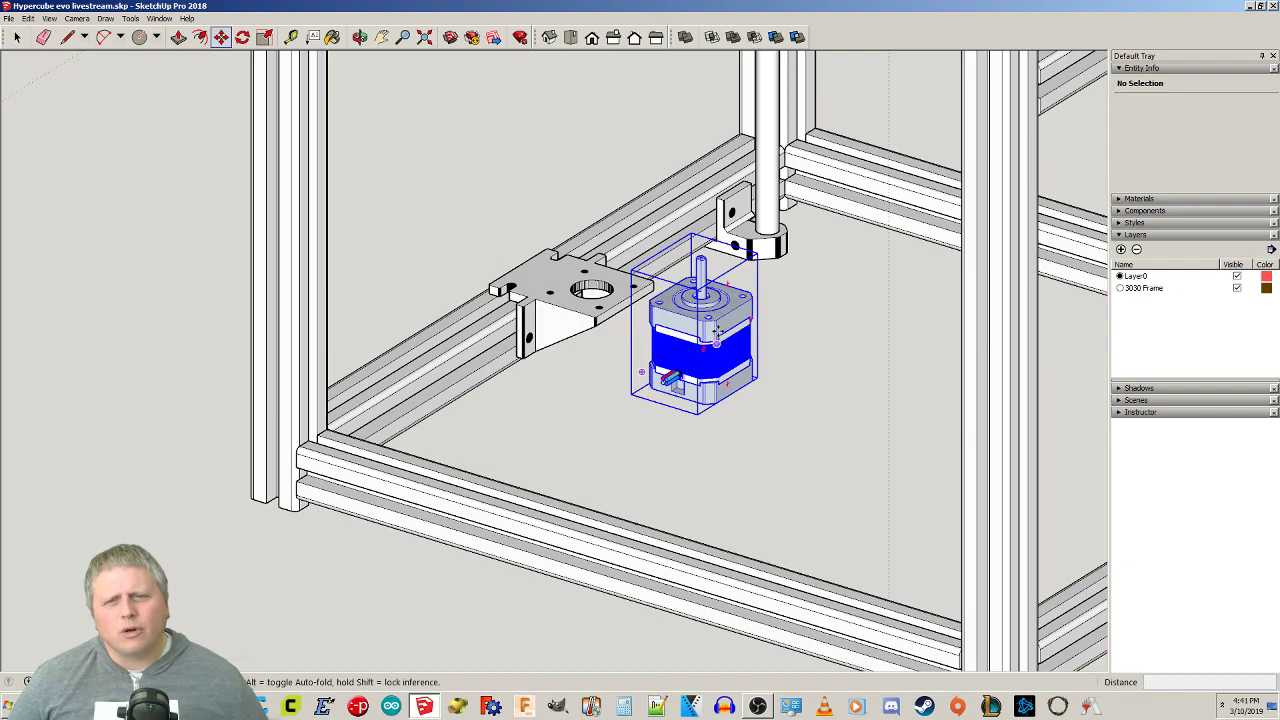
pyautogui.click(718, 340)
# Try to move the pasted motor to the underside of the Z motor mount.
pyautogui.click(677, 317)
pyautogui.moveTo(620, 366); pyautogui.dragTo(573, 146, button='middle')
pyautogui.scroll(5, 645, 500)
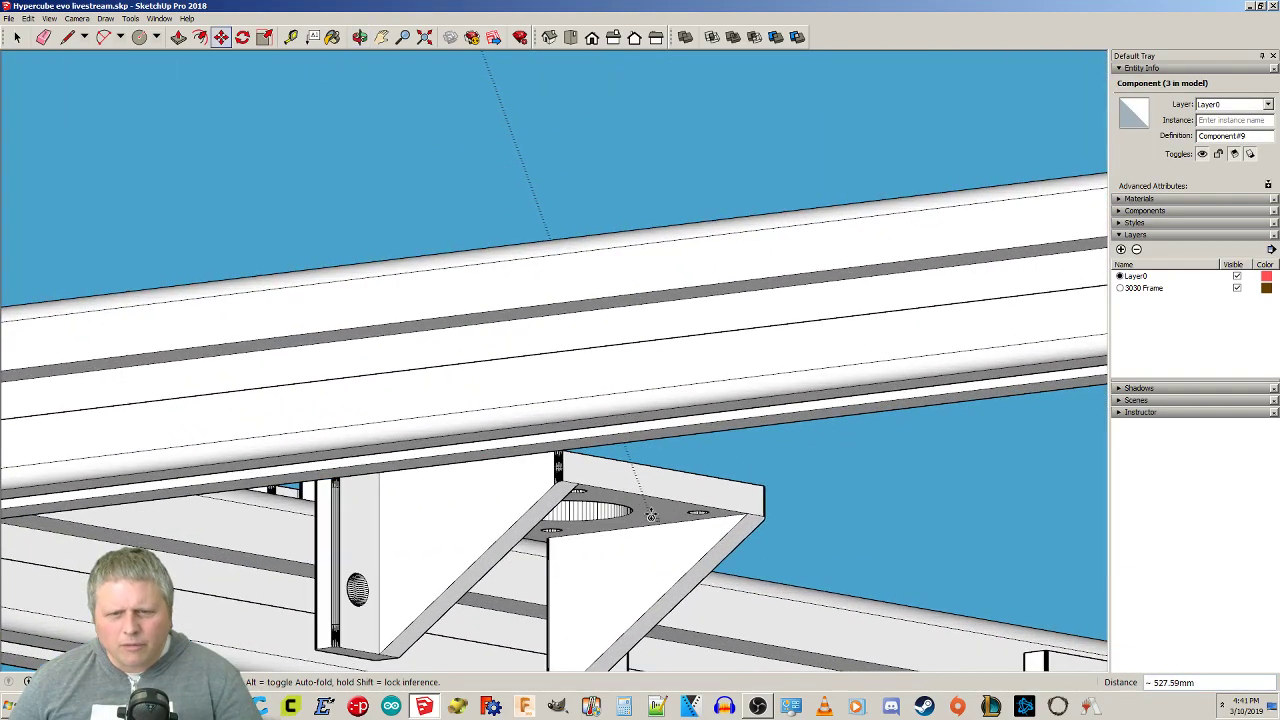
pyautogui.scroll(-7, 664, 560)
pyautogui.moveTo(685, 508)
pyautogui.mouseDown(button='middle')
pyautogui.moveTo(742, 532)
pyautogui.moveTo(729, 637)
pyautogui.moveTo(1007, 689)
pyautogui.moveTo(1197, 683)
pyautogui.mouseUp(button='middle')
pyautogui.scroll(-3, 990, 565)
pyautogui.moveTo(1005, 542)
pyautogui.keyDown('shift'); pyautogui.mouseDown(button='middle')
pyautogui.moveTo(697, 477)
pyautogui.moveTo(954, 577)
pyautogui.mouseUp(button='middle'); pyautogui.keyUp('shift')
pyautogui.scroll(-2, 1037, 531)
pyautogui.keyDown('shift'); pyautogui.moveTo(1037, 531); pyautogui.dragTo(522, 479, button='middle'); pyautogui.keyUp('shift')
pyautogui.scroll(4, 800, 306)
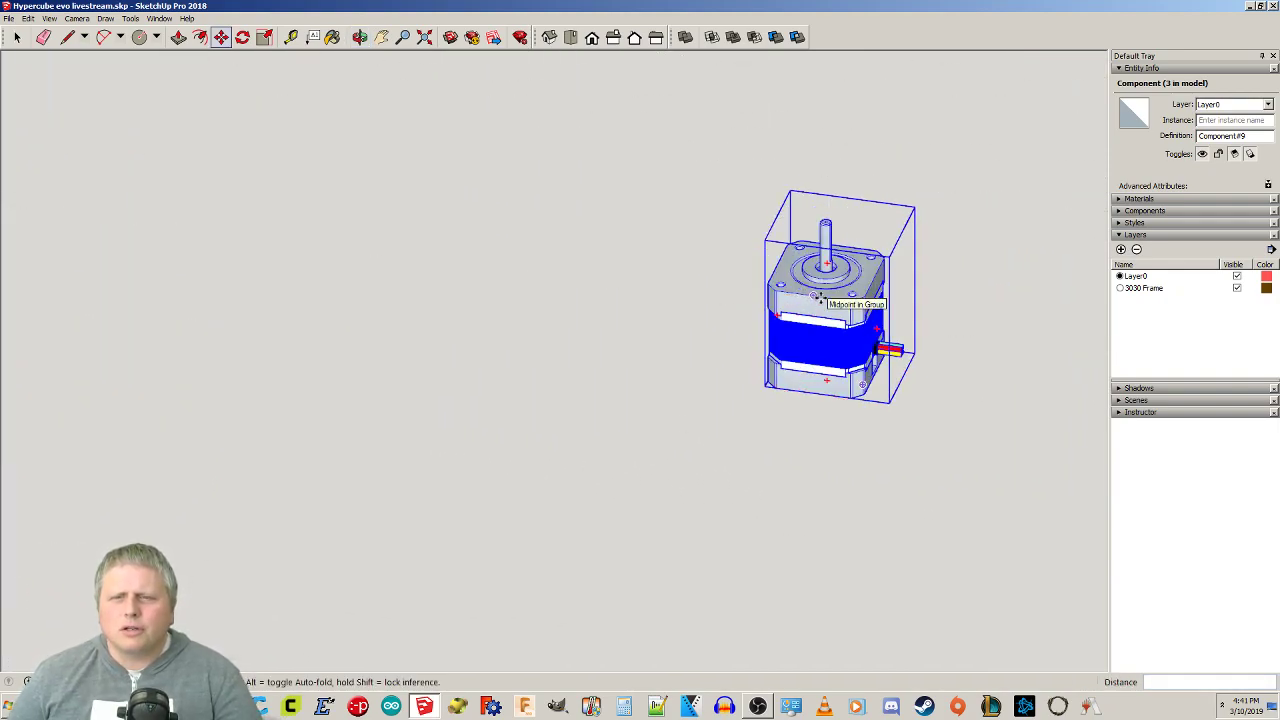
# Try to line the motor up with the Z motor mount using a top view of the frame.
pyautogui.click(874, 280)
pyautogui.scroll(-2, 753, 370)
pyautogui.moveTo(392, 353); pyautogui.dragTo(385, 322, button='middle')
pyautogui.scroll(-1, 385, 324)
pyautogui.scroll(-3, 170, 266)
pyautogui.keyDown('shift'); pyautogui.moveTo(120, 142); pyautogui.dragTo(226, 237, button='middle'); pyautogui.keyUp('shift')
pyautogui.scroll(7, 200, 190)
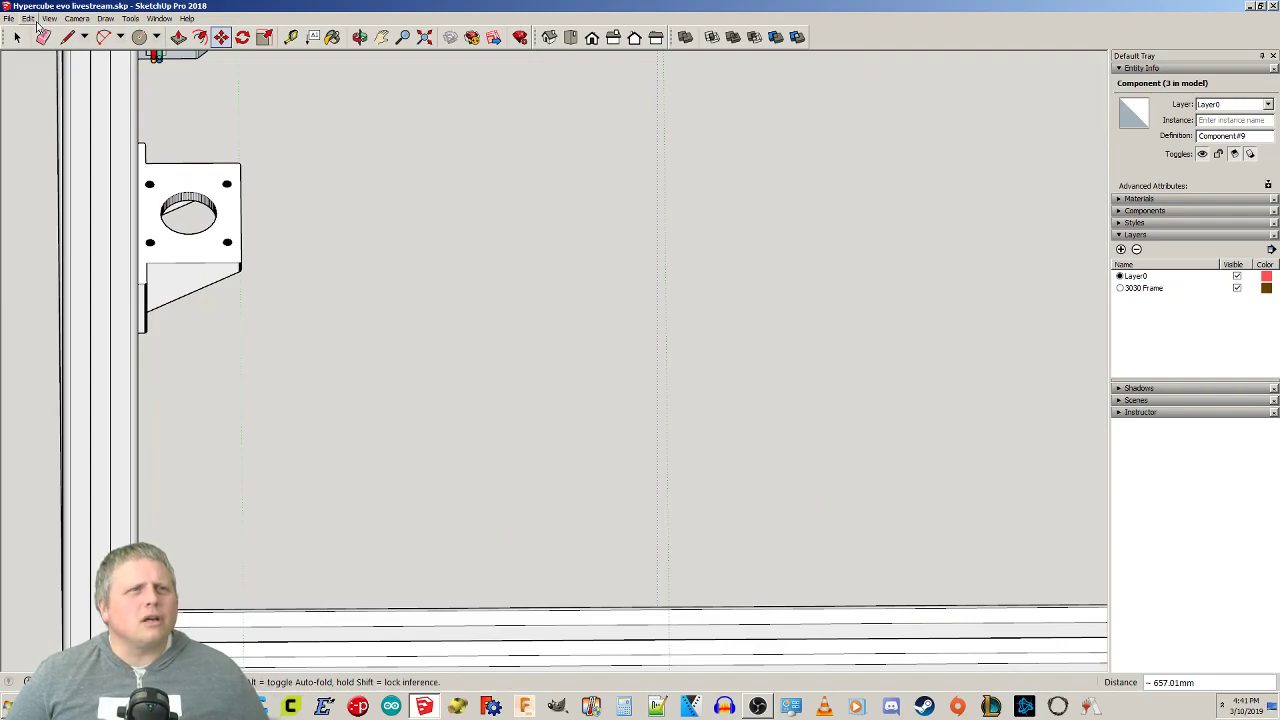
pyautogui.click(570, 37)
pyautogui.scroll(4, 605, 184)
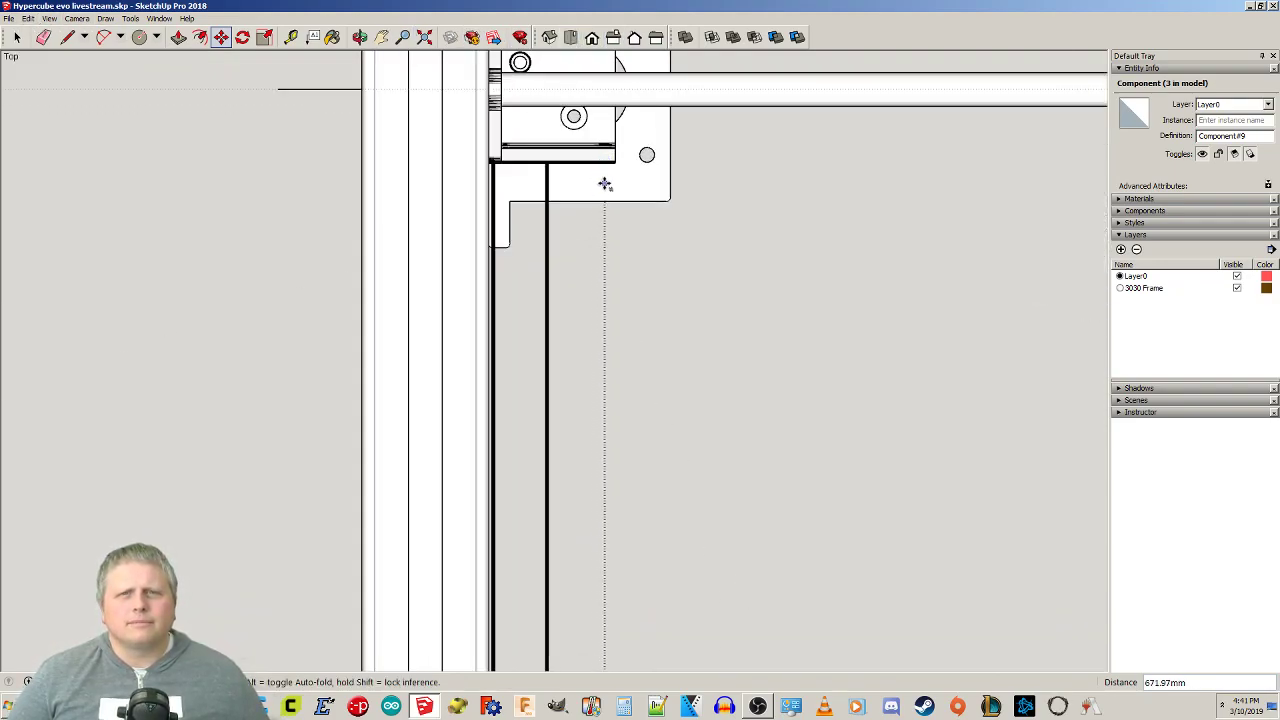
pyautogui.scroll(-5, 605, 184)
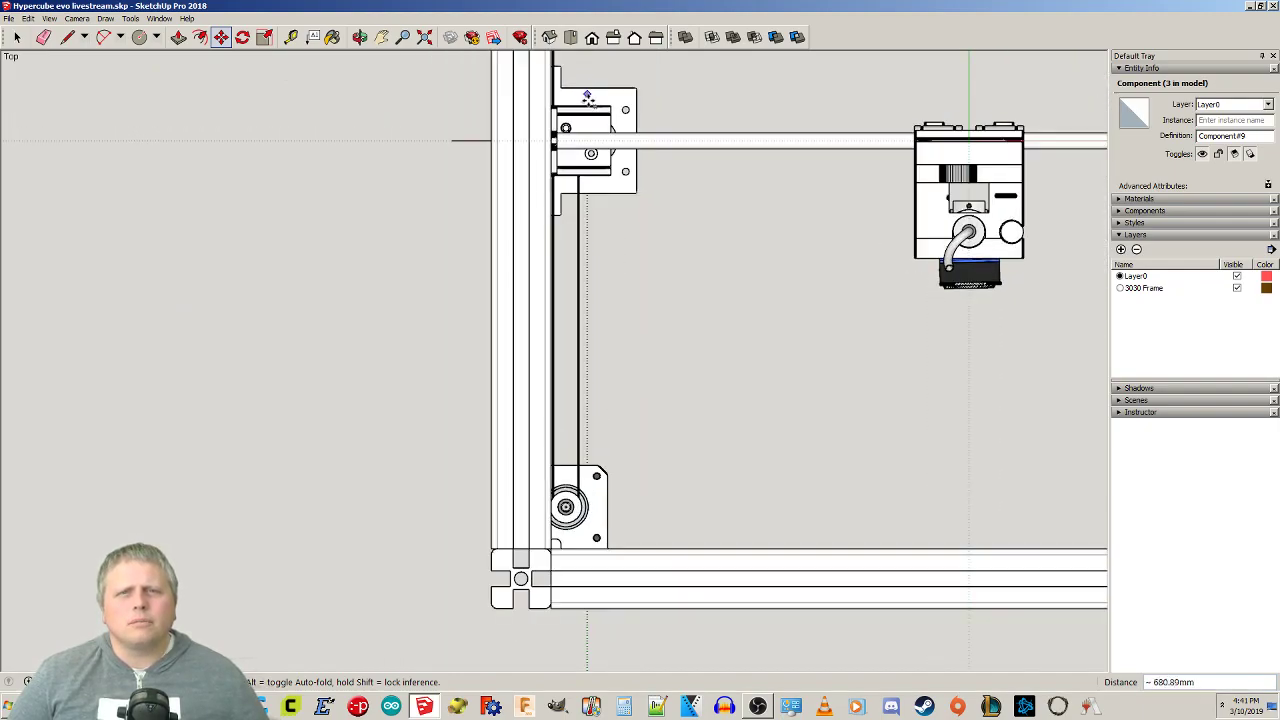
pyautogui.scroll(2, 587, 96)
pyautogui.keyDown('shift'); pyautogui.moveTo(637, 145); pyautogui.dragTo(609, 176, button='middle'); pyautogui.keyUp('shift')
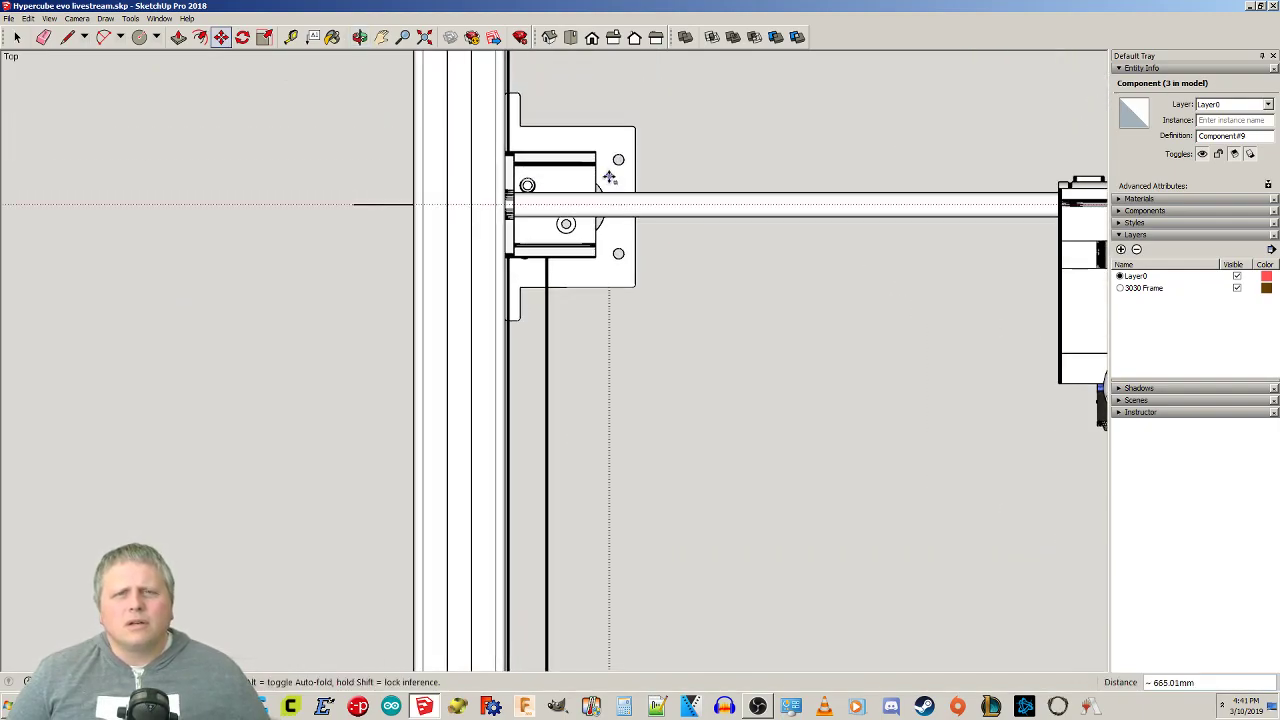
# Add a layer named X Gantry and select both end carriages, the rods, the belts and the print head.
pyautogui.moveTo(619, 318); pyautogui.dragTo(603, 263, button='middle')
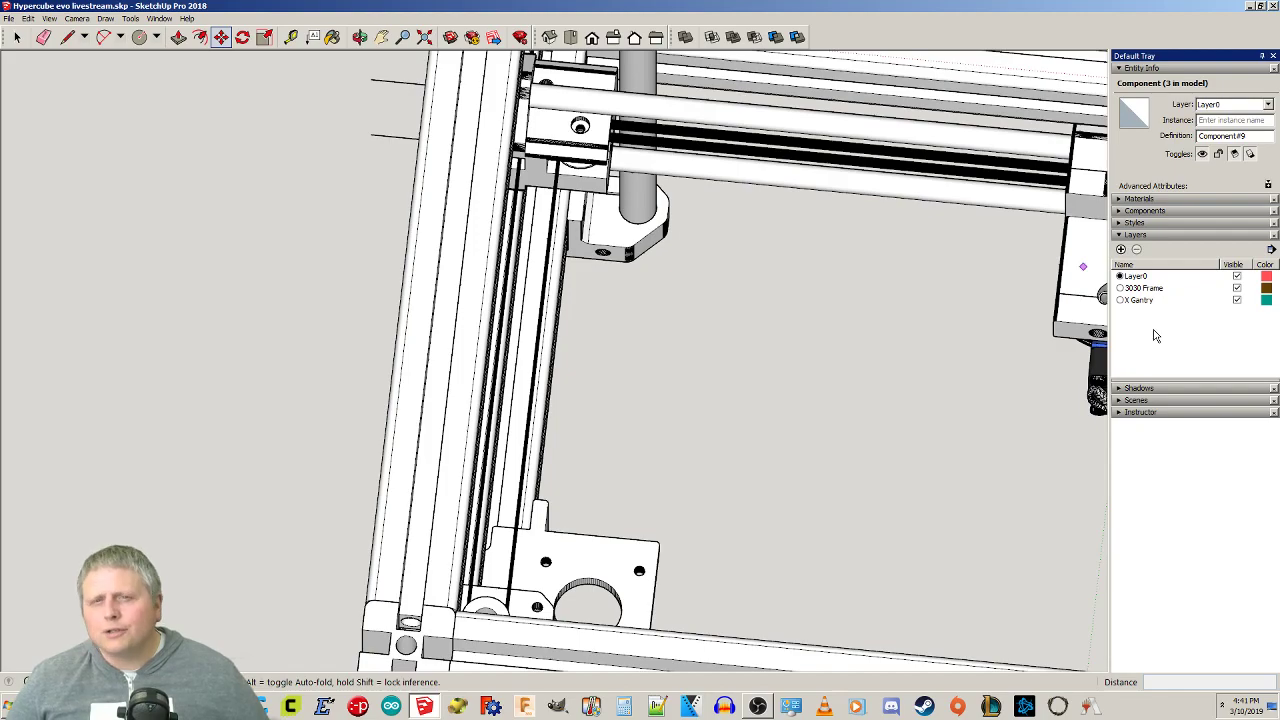
pyautogui.press('space')
pyautogui.click(726, 123)
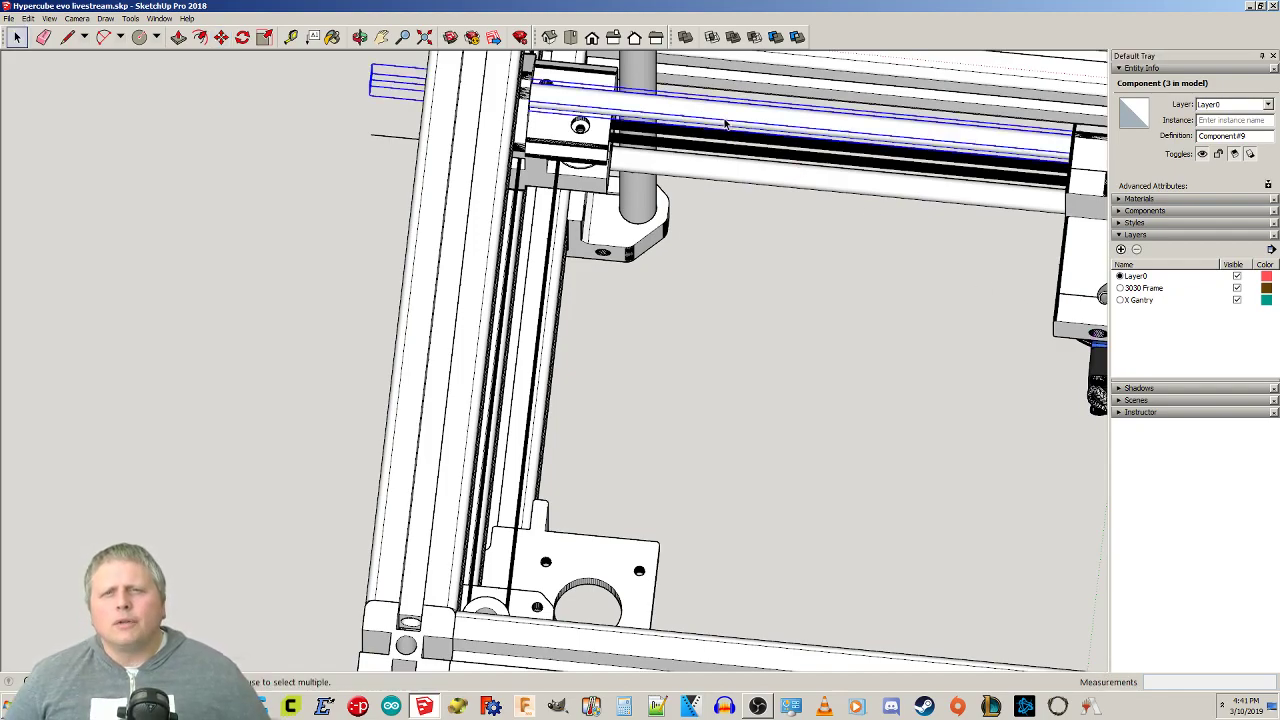
pyautogui.click(789, 281)
pyautogui.moveTo(883, 363); pyautogui.dragTo(745, 410, button='middle')
pyautogui.click(414, 155)
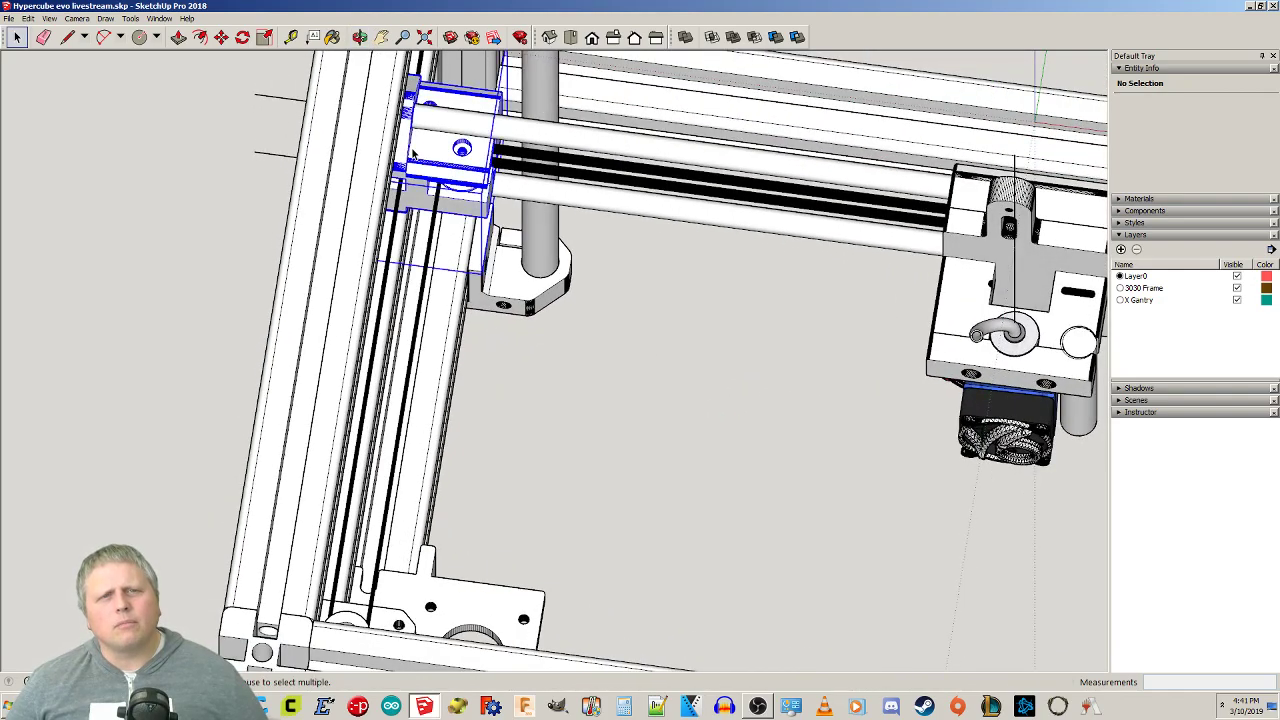
pyautogui.keyDown('shift'); pyautogui.click(530, 128); pyautogui.keyUp('shift')
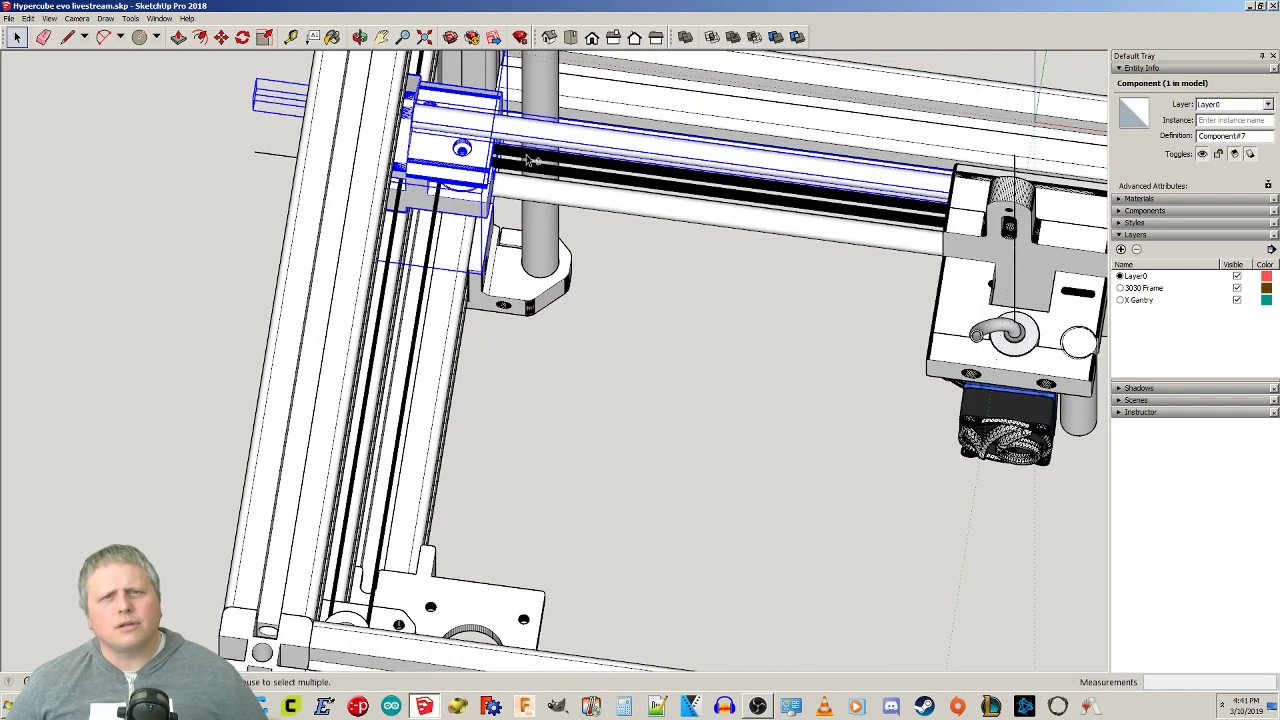
pyautogui.keyDown('shift'); pyautogui.click(542, 196); pyautogui.keyUp('shift')
pyautogui.keyDown('shift'); pyautogui.click(567, 160); pyautogui.keyUp('shift')
pyautogui.keyDown('shift'); pyautogui.click(978, 290); pyautogui.keyUp('shift')
pyautogui.keyDown('shift'); pyautogui.moveTo(978, 290); pyautogui.dragTo(628, 228, button='middle'); pyautogui.keyUp('shift')
pyautogui.keyDown('shift'); pyautogui.click(832, 267); pyautogui.keyUp('shift')
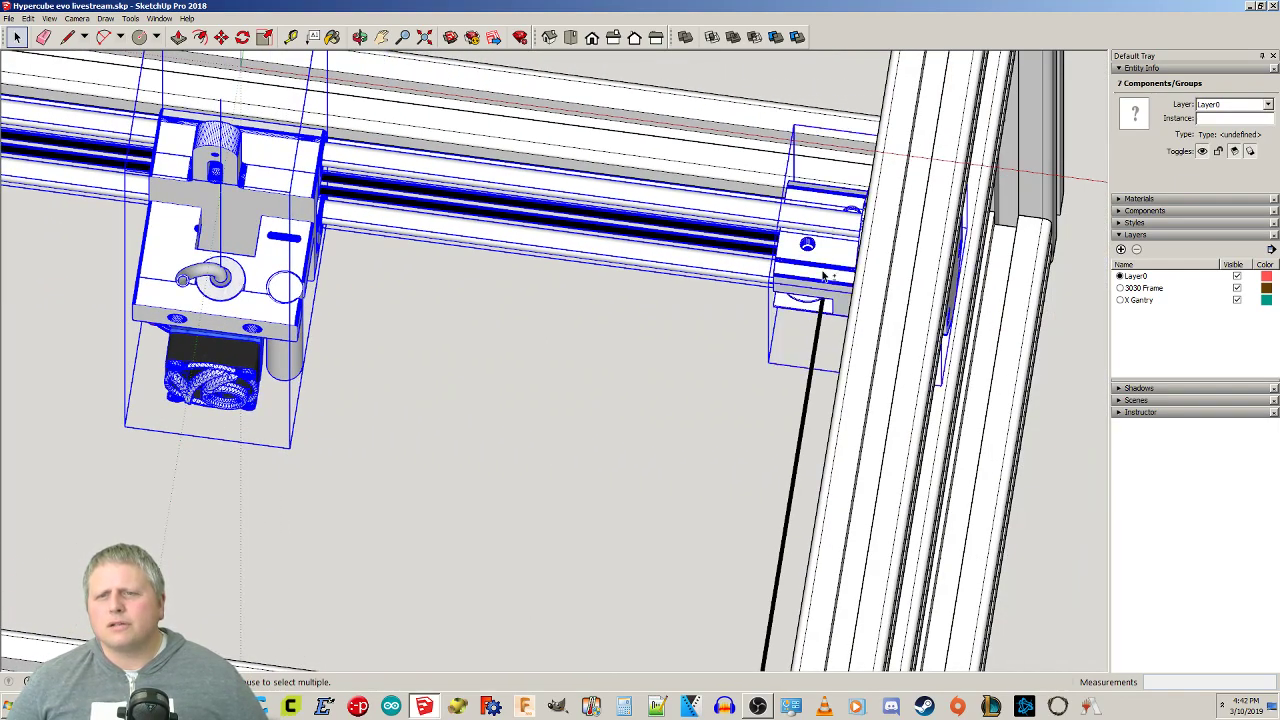
# Make a single component from the selected gantry parts.
pyautogui.moveTo(659, 424); pyautogui.dragTo(851, 89, button='middle')
pyautogui.moveTo(903, 265); pyautogui.dragTo(749, 163, button='middle')
pyautogui.rightClick(749, 162)
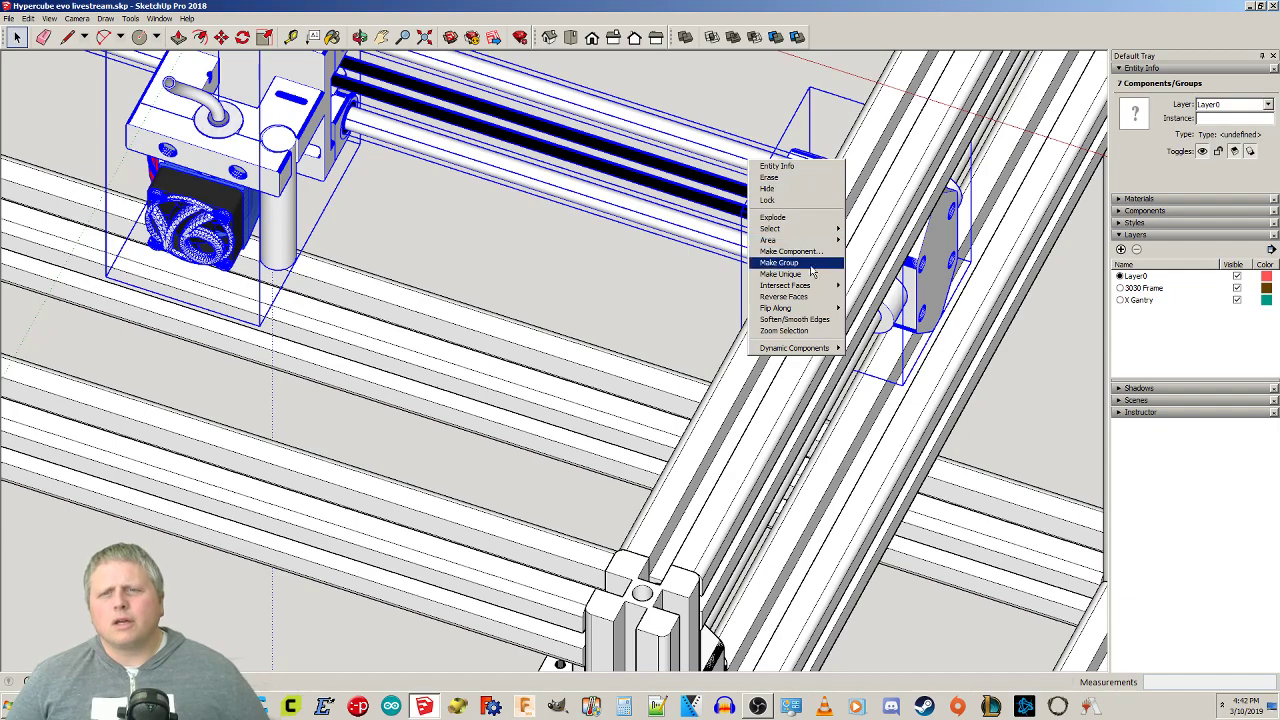
pyautogui.click(806, 251)
pyautogui.click(656, 488)
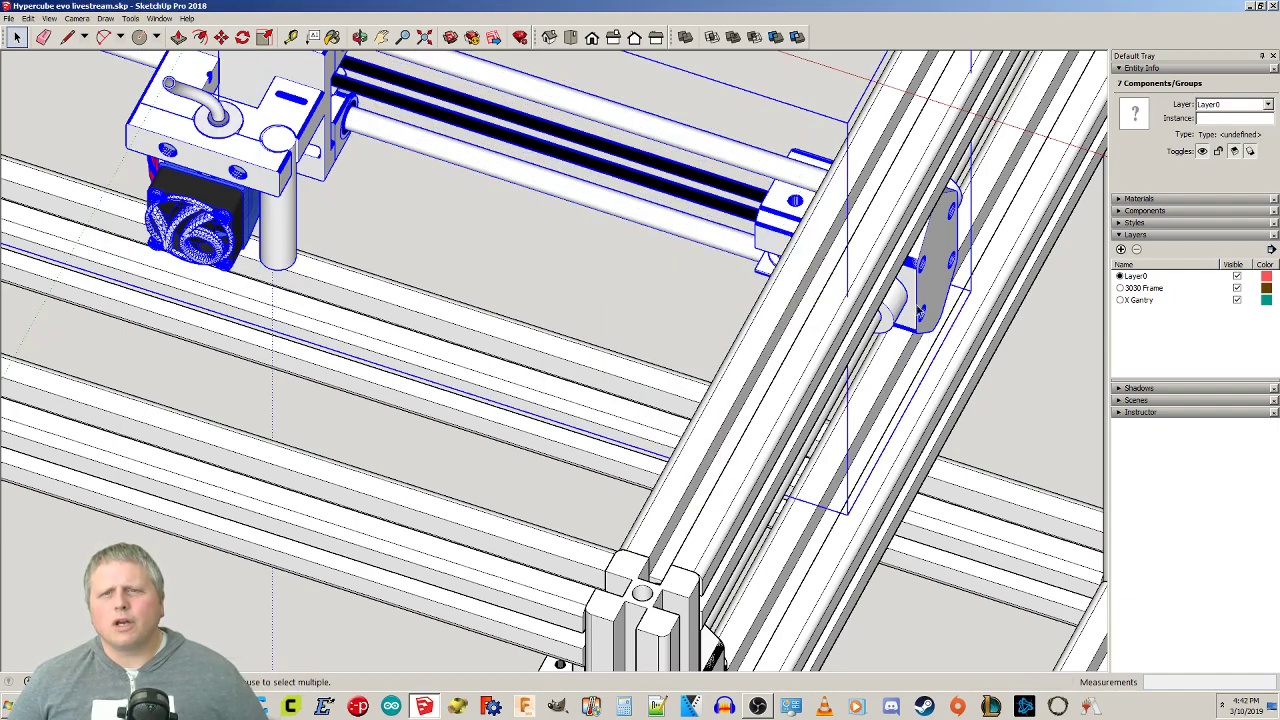
# Assign the gantry component to the X Gantry layer and hide that layer.
pyautogui.click(1248, 106)
pyautogui.click(1230, 140)
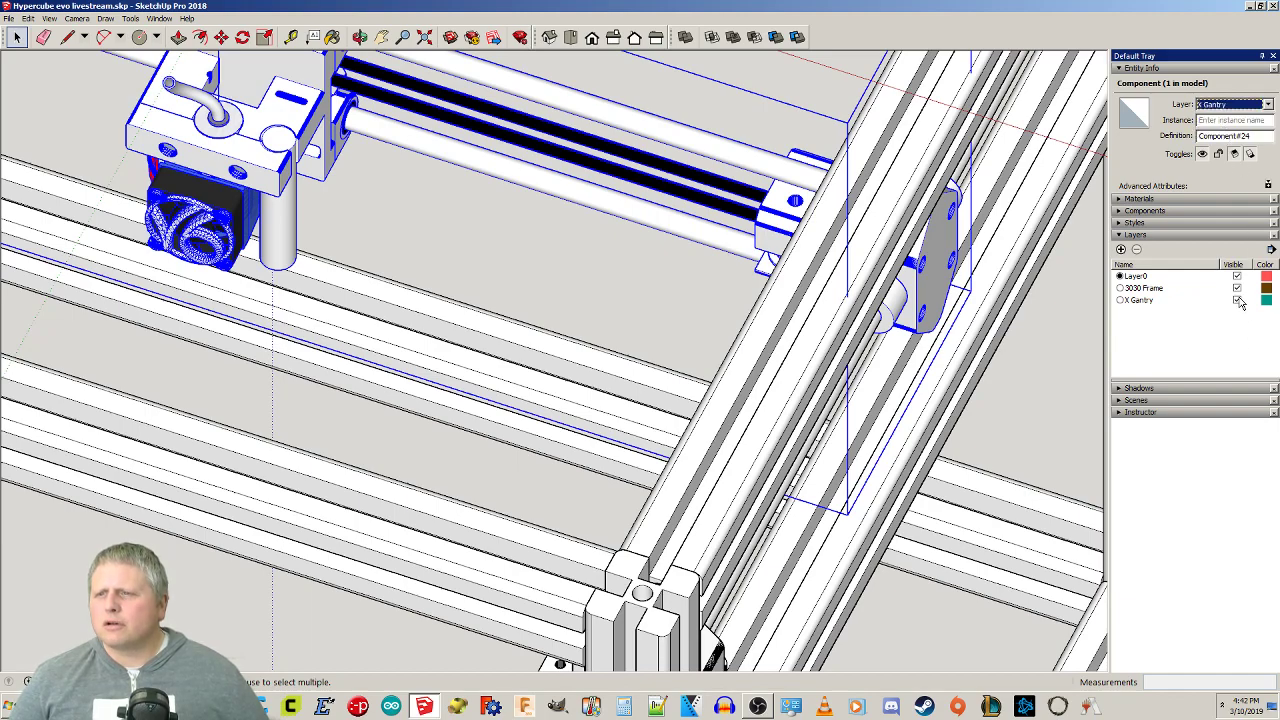
pyautogui.click(1238, 300)
pyautogui.click(1237, 301)
pyautogui.click(1237, 301)
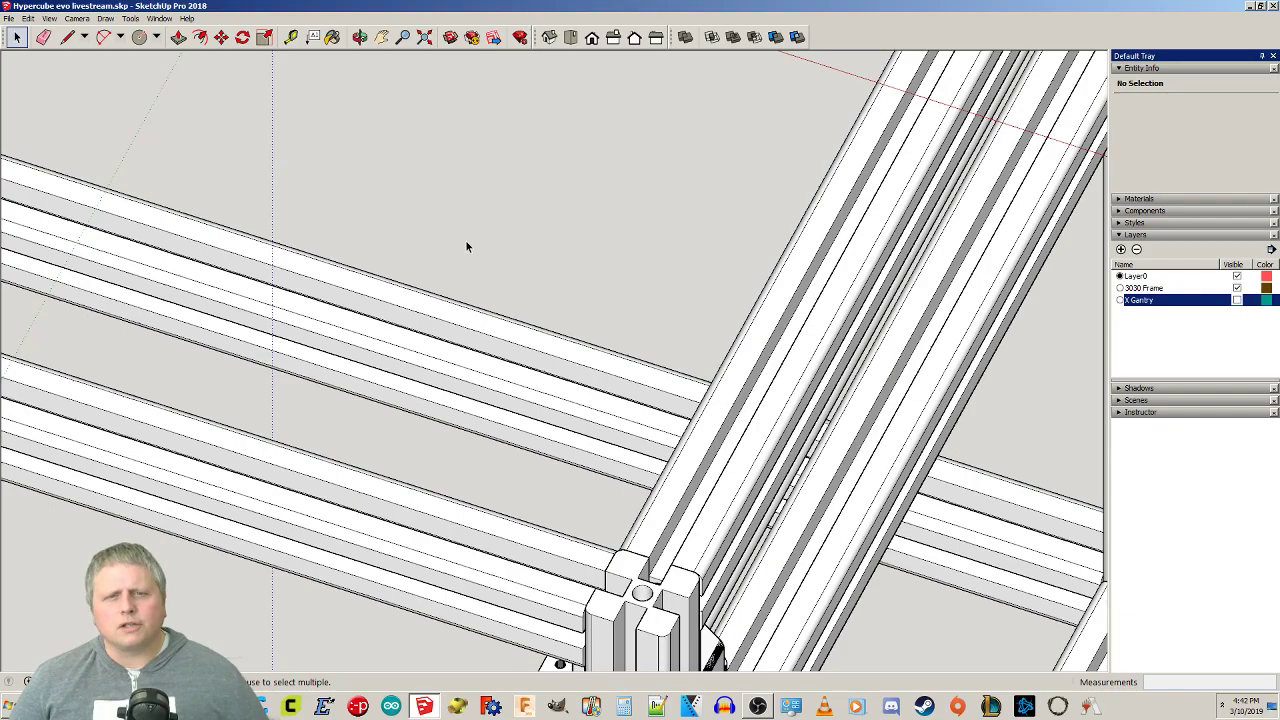
# In top view, move the stray stepper motor inside the frame beside the Z motor mount.
pyautogui.scroll(-4, 466, 246)
pyautogui.moveTo(466, 246)
pyautogui.keyDown('shift'); pyautogui.mouseDown(button='middle')
pyautogui.moveTo(694, 323)
pyautogui.moveTo(682, 290)
pyautogui.mouseUp(button='middle'); pyautogui.keyUp('shift')
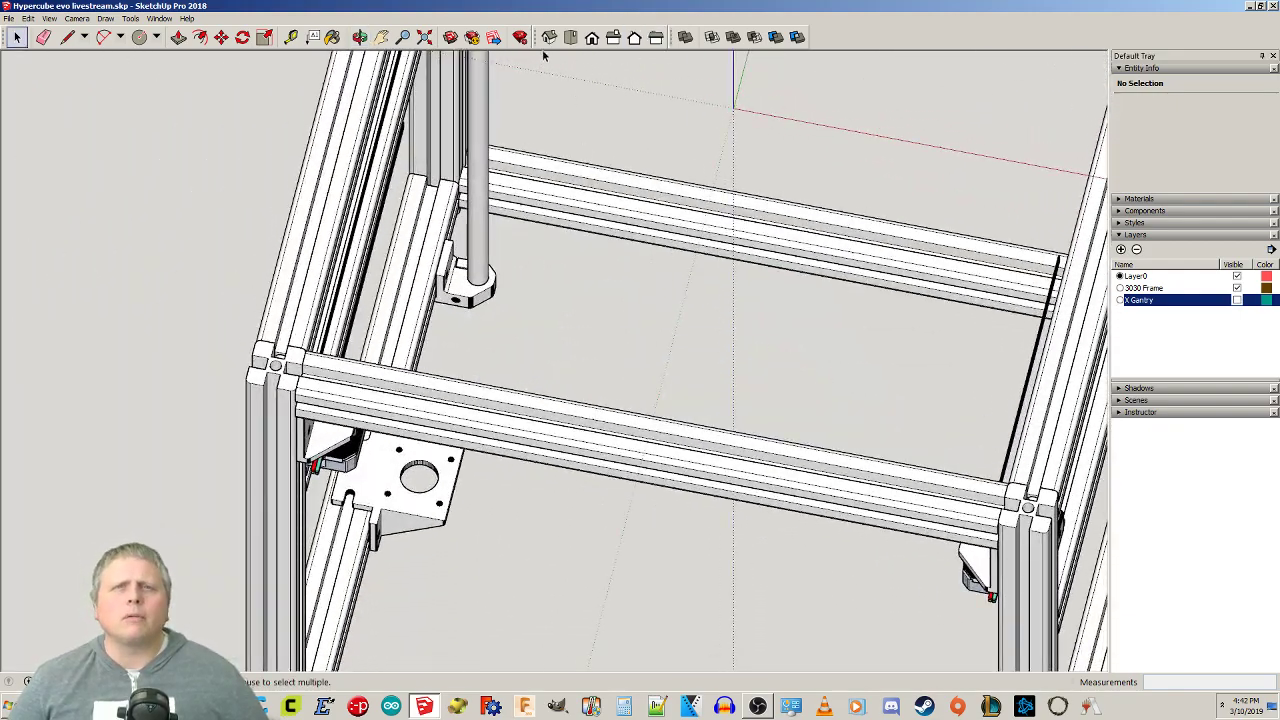
pyautogui.click(570, 38)
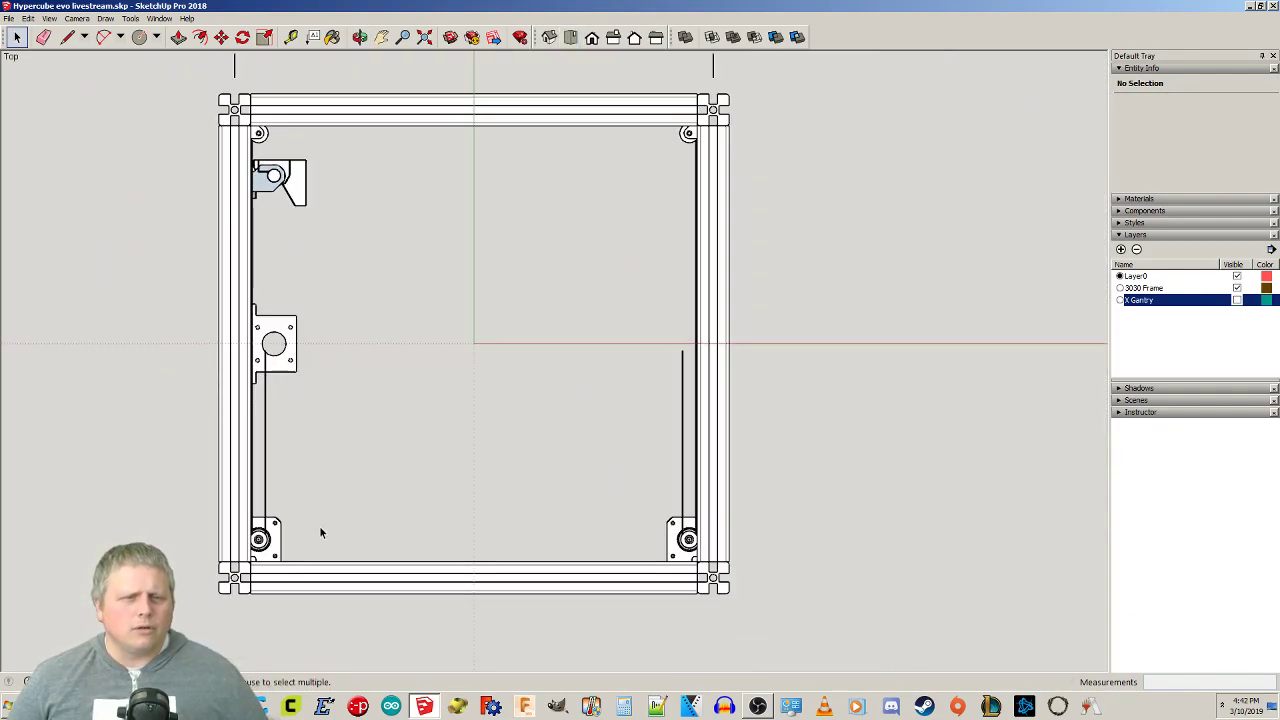
pyautogui.scroll(-3, 335, 555)
pyautogui.keyDown('shift'); pyautogui.moveTo(452, 478); pyautogui.dragTo(486, 163, button='middle'); pyautogui.keyUp('shift')
pyautogui.scroll(-6, 477, 386)
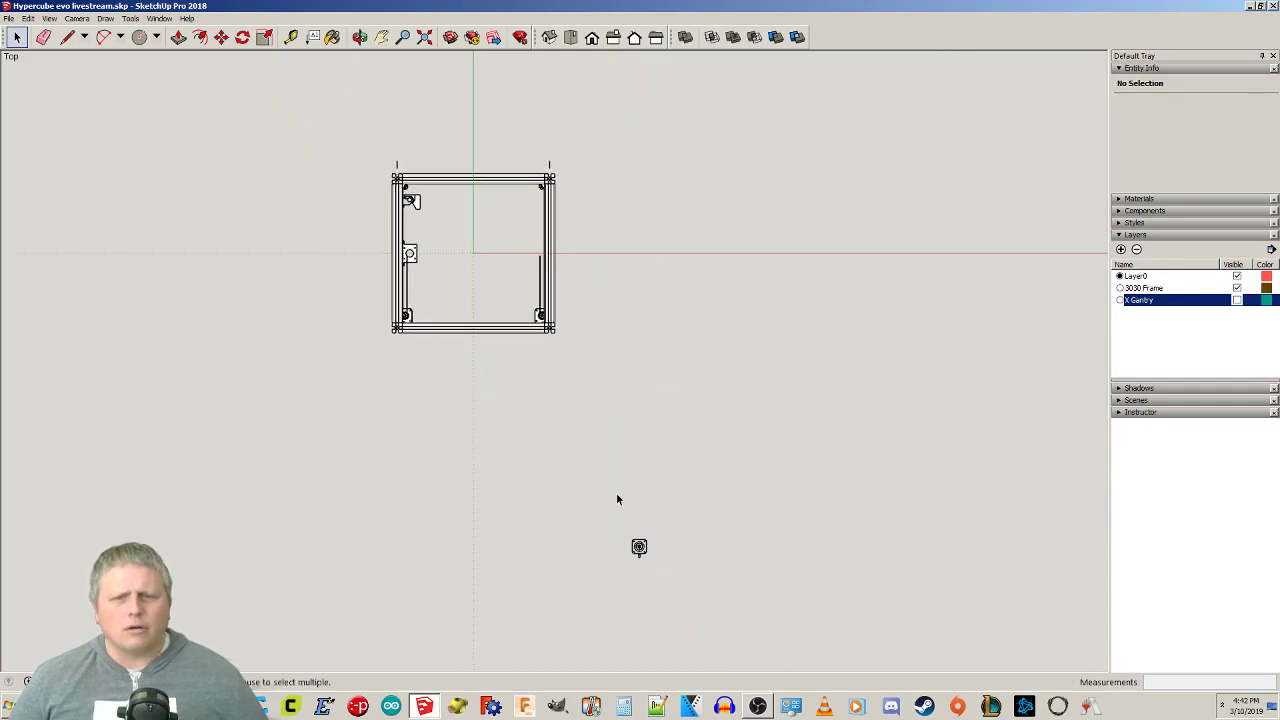
pyautogui.click(640, 550)
pyautogui.press('m')
pyautogui.click(640, 550)
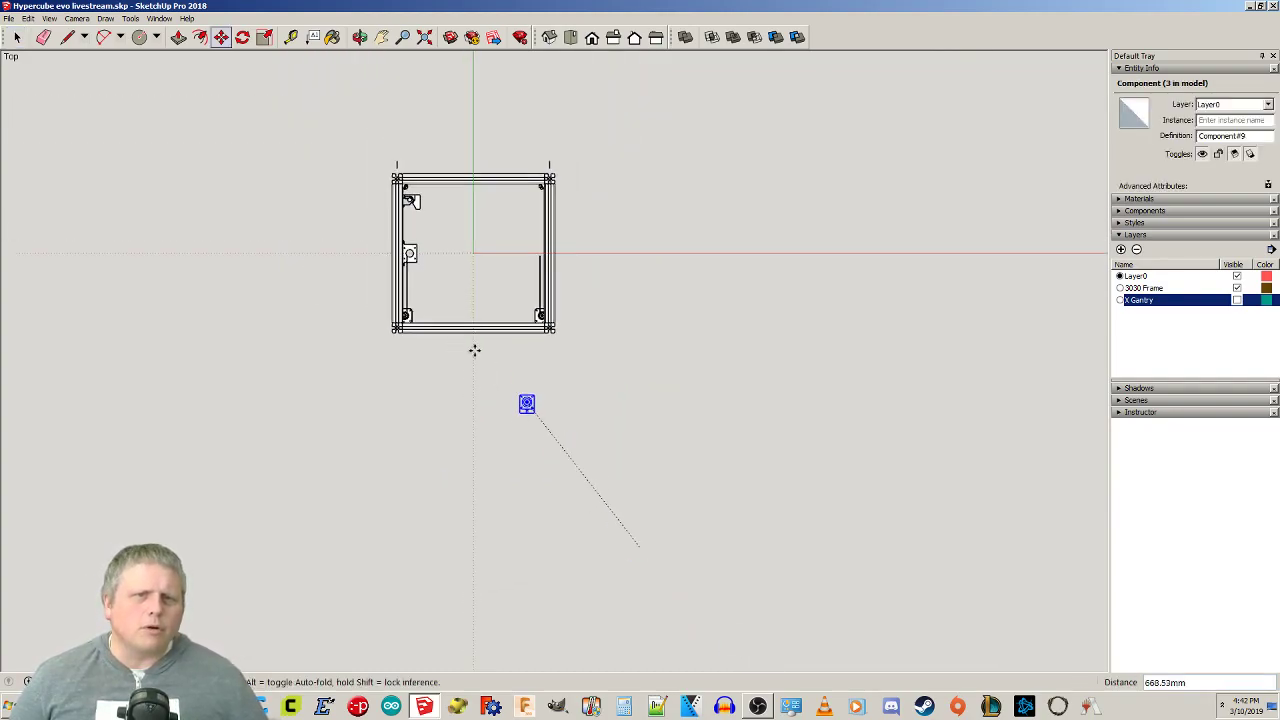
pyautogui.click(438, 254)
# Move the motor along the green axis so its shaft centre lines up with the red axis.
pyautogui.scroll(6, 436, 252)
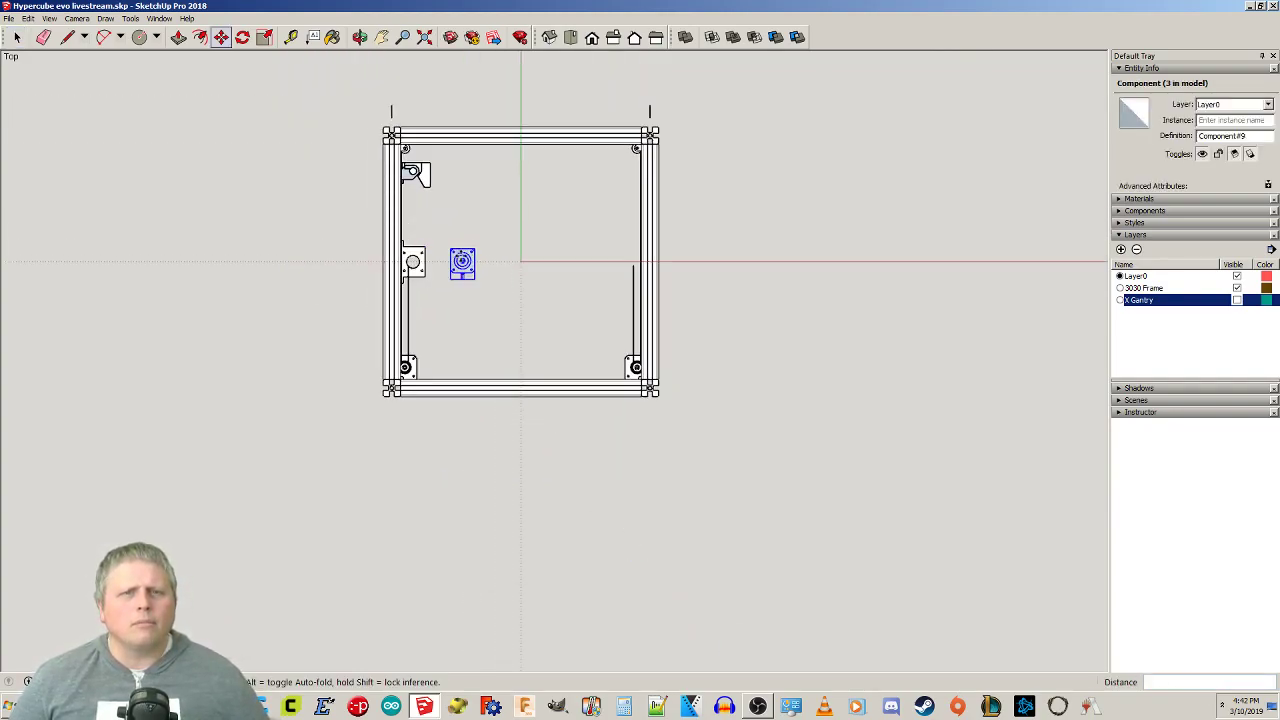
pyautogui.click(527, 274)
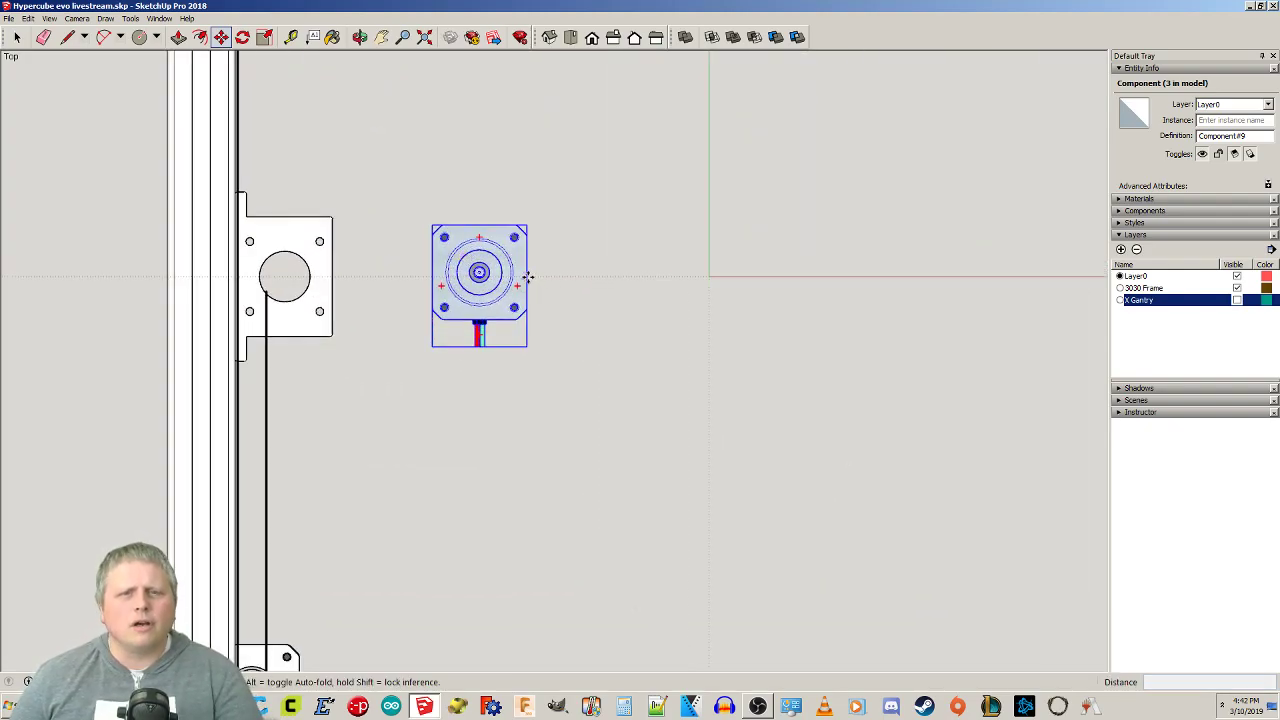
pyautogui.click(709, 276)
pyautogui.scroll(2, 470, 226)
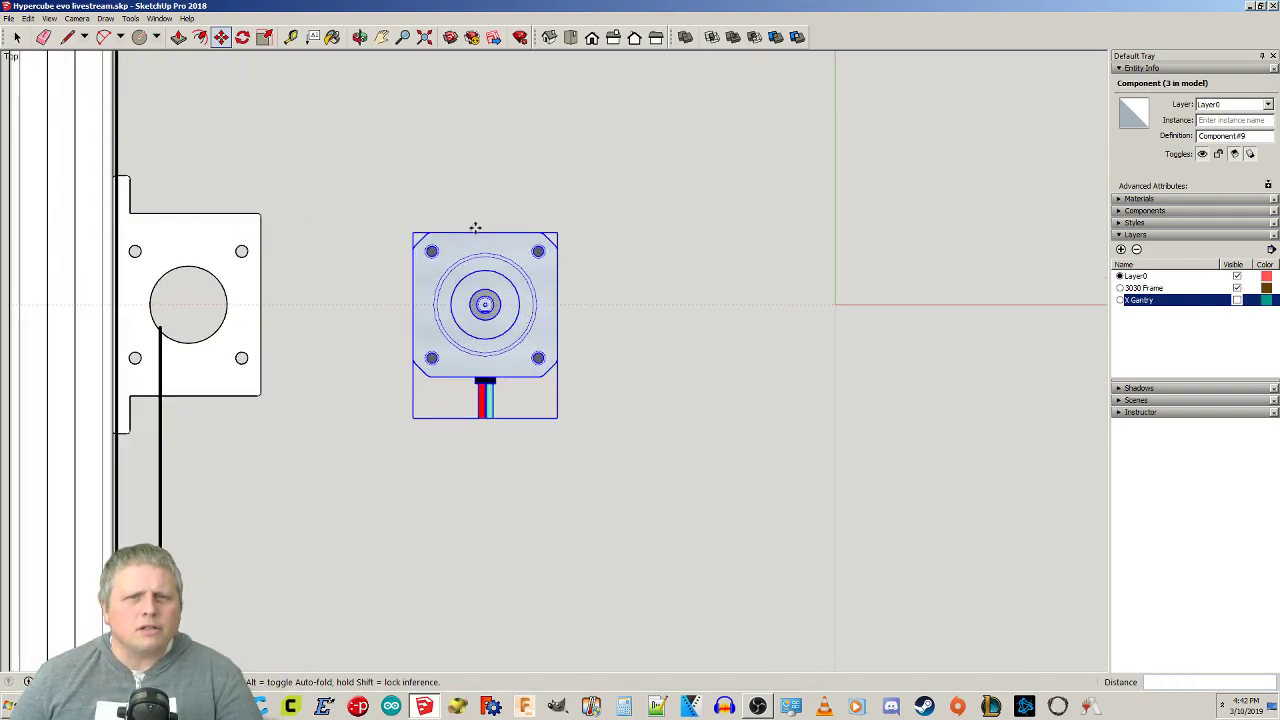
# Move the motor about 86 mm along the red axis to centre it on the mount's large hole, then deselect it.
pyautogui.click(485, 231)
pyautogui.scroll(2, 190, 240)
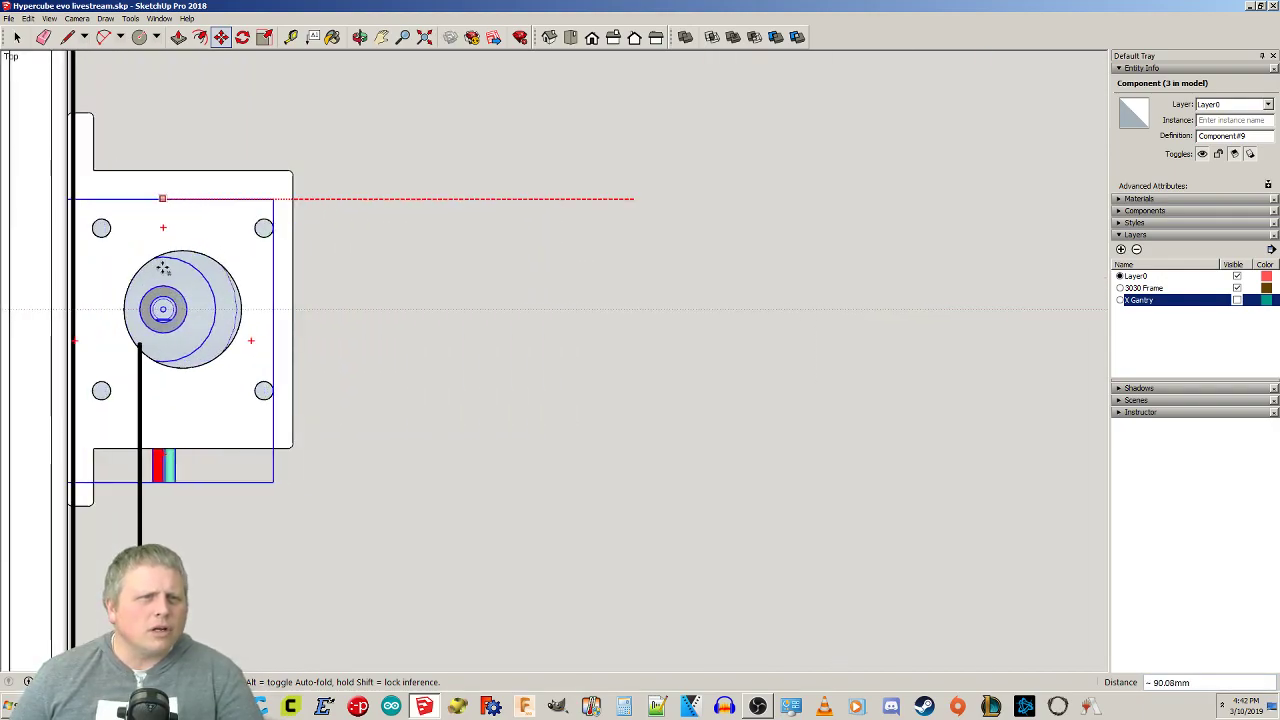
pyautogui.scroll(3, 185, 241)
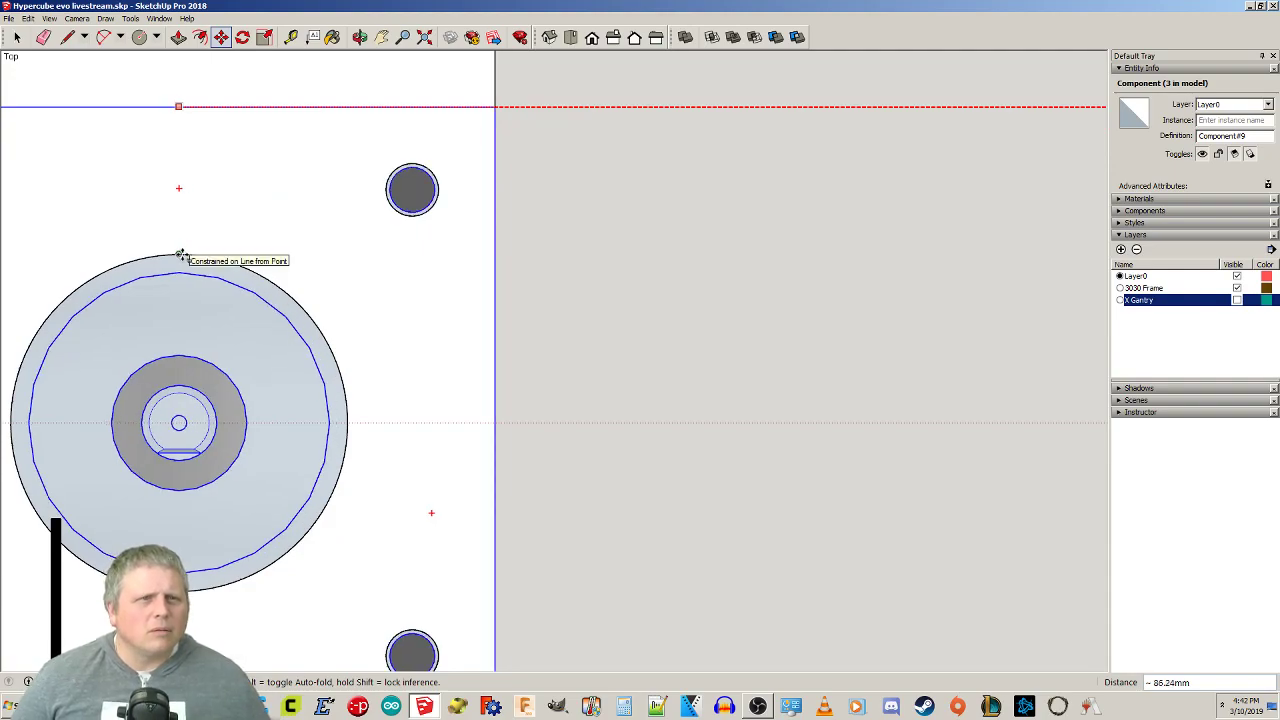
pyautogui.click(181, 254)
pyautogui.scroll(-4, 190, 260)
pyautogui.keyDown('shift'); pyautogui.moveTo(352, 306); pyautogui.dragTo(666, 338, button='middle'); pyautogui.keyUp('shift')
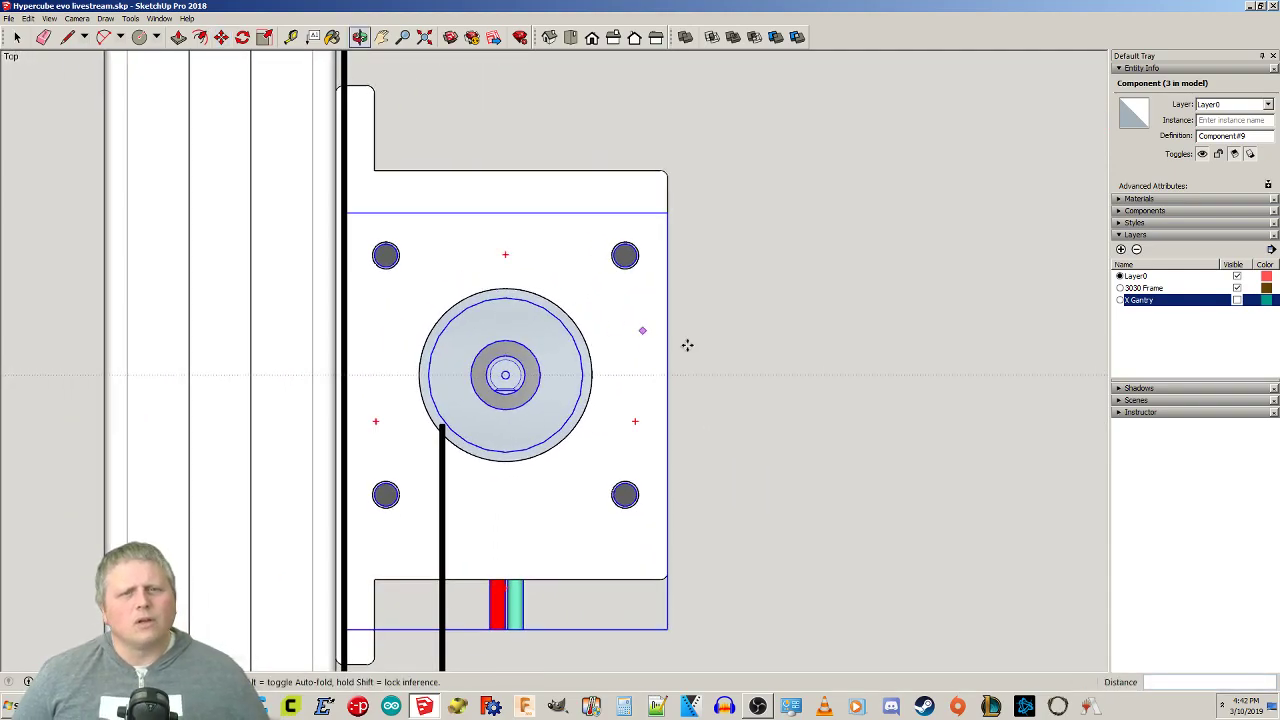
pyautogui.press('space')
pyautogui.click(758, 367)
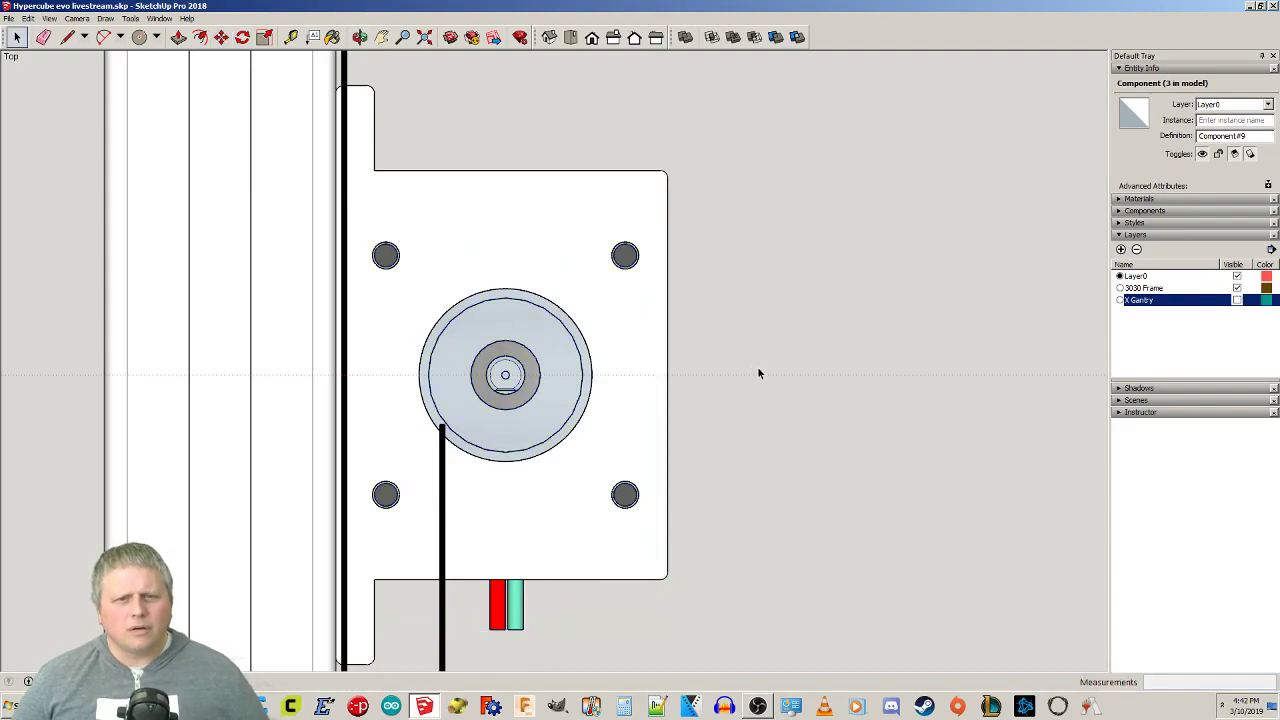
# Examine the Z motor mount, its stepper motor and the surrounding frame from above and from the sides.
pyautogui.press('l')
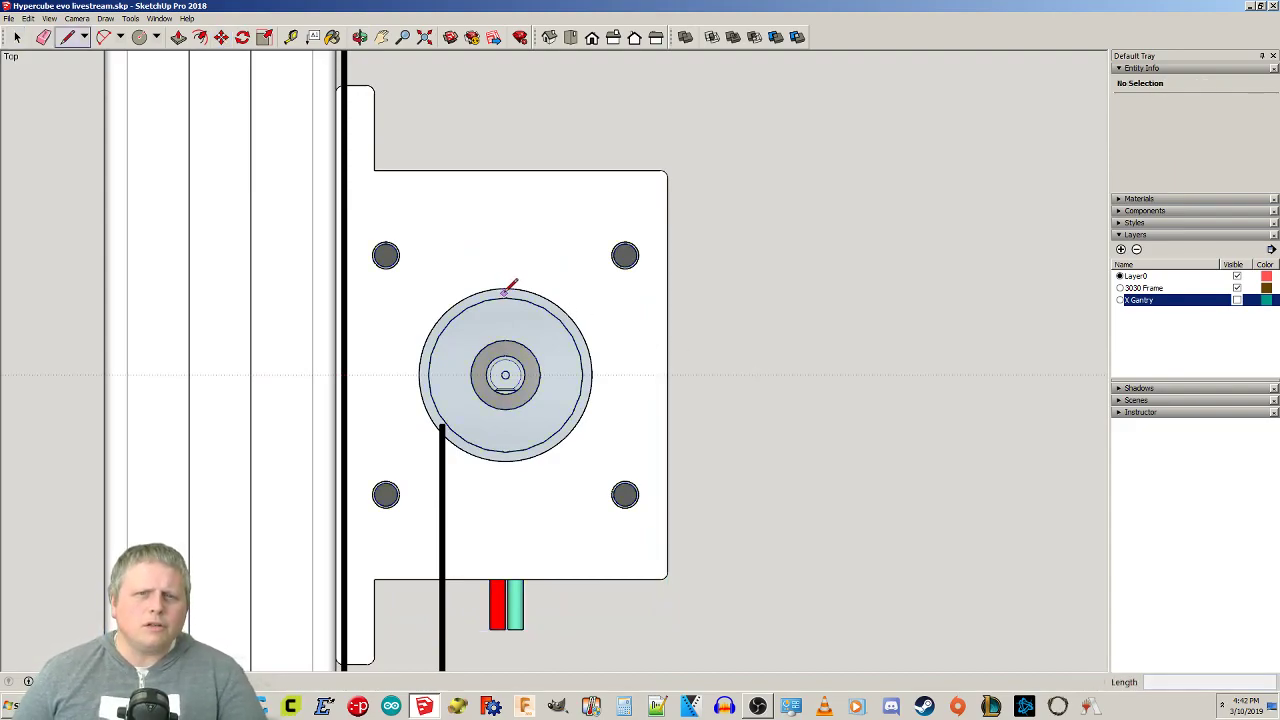
pyautogui.moveTo(434, 260); pyautogui.dragTo(270, 232, button='middle')
pyautogui.scroll(3, 212, 208)
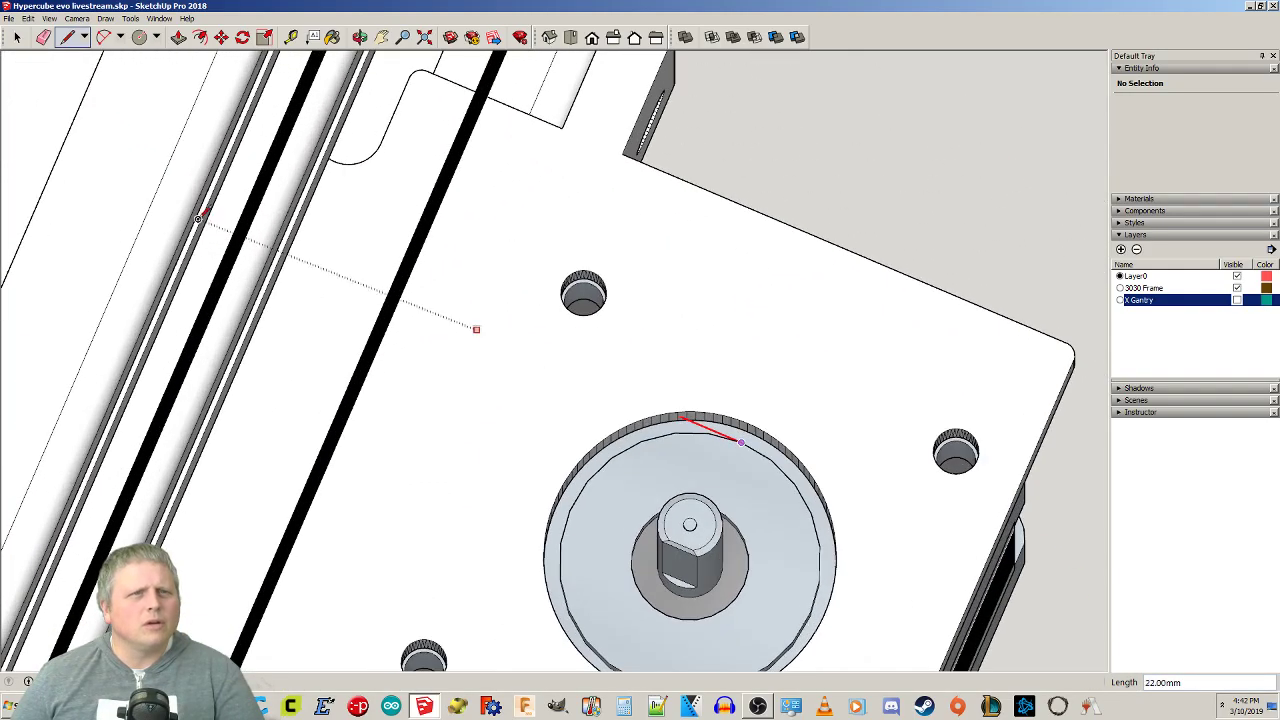
pyautogui.moveTo(209, 192); pyautogui.dragTo(165, 157, button='middle')
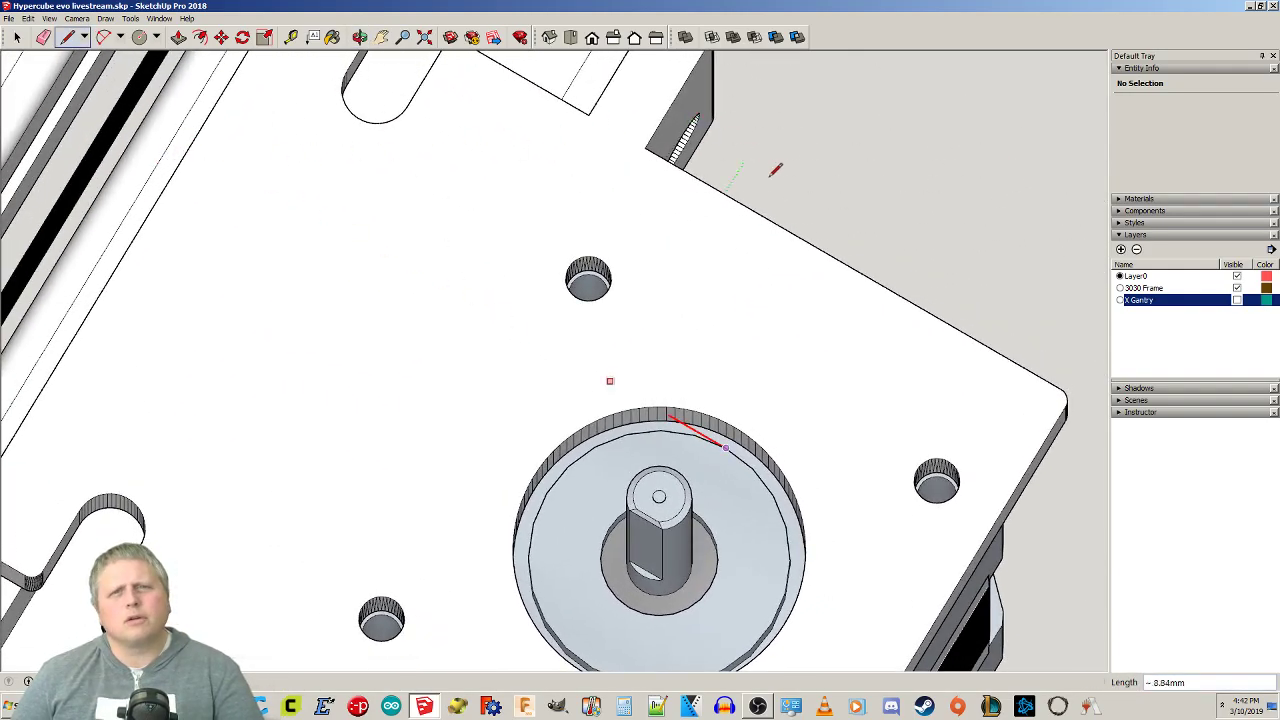
pyautogui.scroll(-2, 764, 163)
pyautogui.keyDown('shift'); pyautogui.moveTo(803, 153); pyautogui.dragTo(669, 306, button='middle'); pyautogui.keyUp('shift')
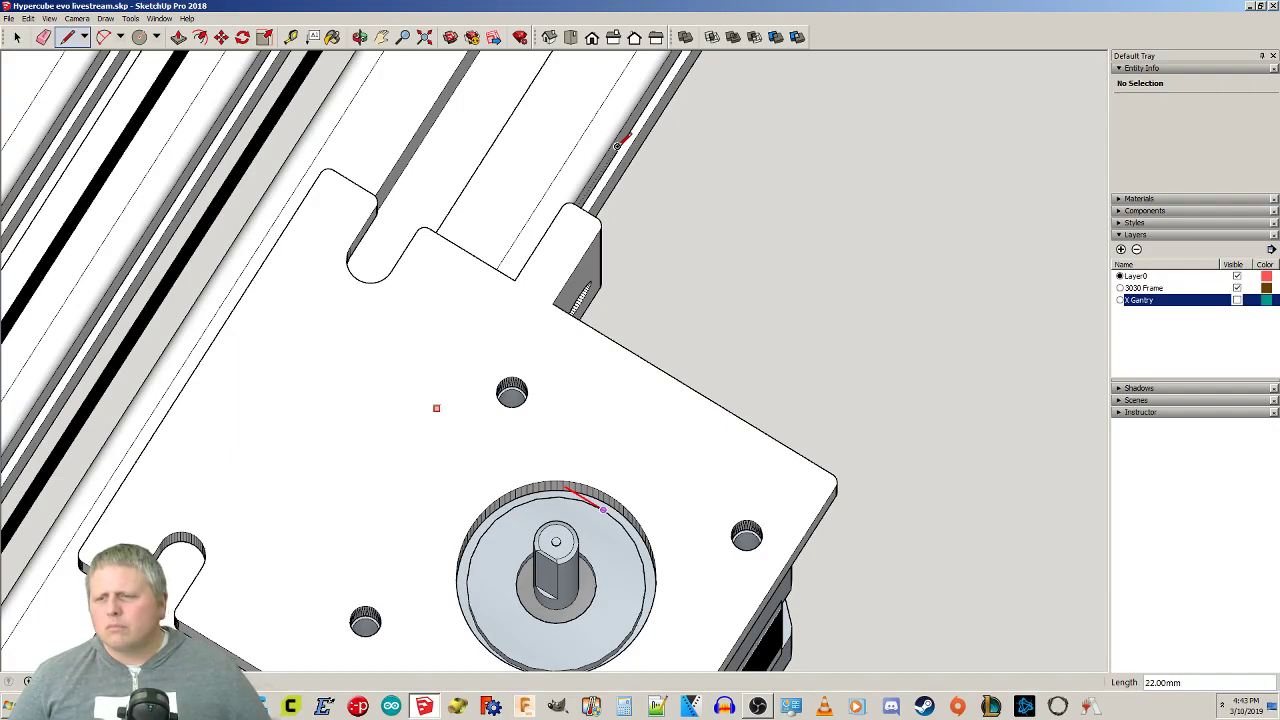
pyautogui.moveTo(603, 510)
pyautogui.mouseDown(button='middle')
pyautogui.moveTo(377, 333)
pyautogui.moveTo(474, 357)
pyautogui.moveTo(493, 278)
pyautogui.moveTo(517, 436)
pyautogui.mouseUp(button='middle')
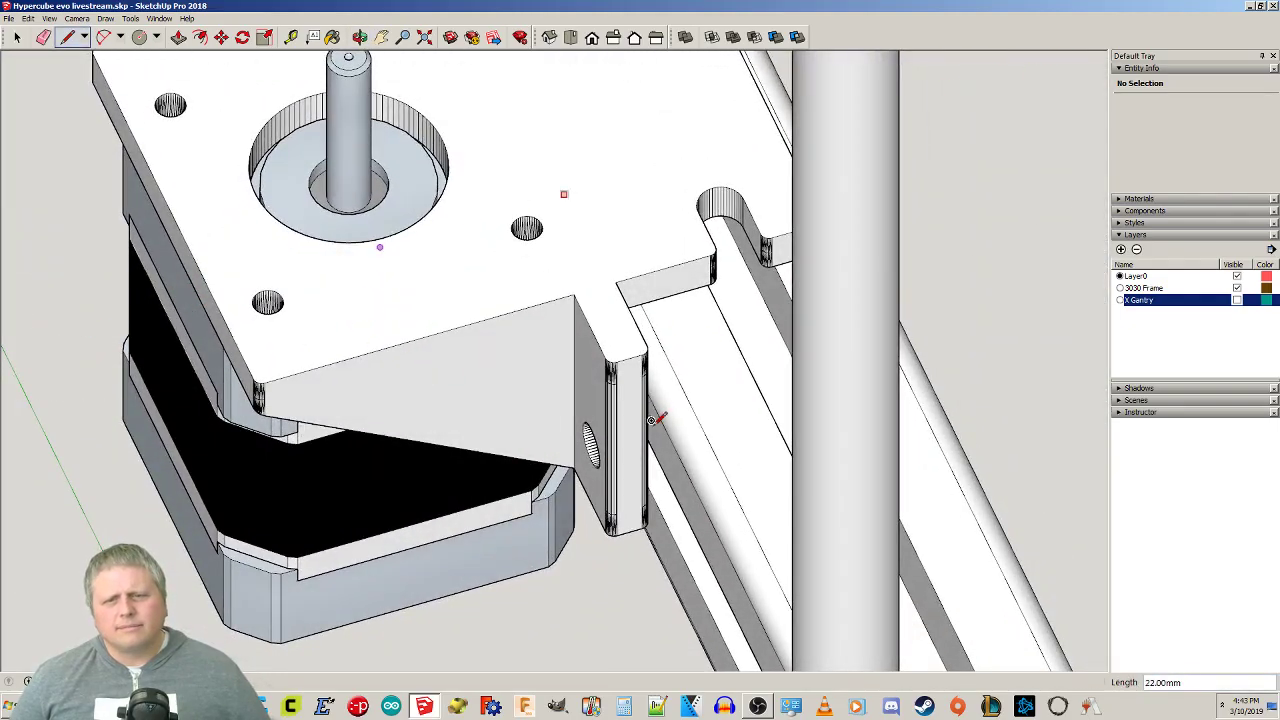
pyautogui.moveTo(713, 64); pyautogui.dragTo(690, 418, button='middle')
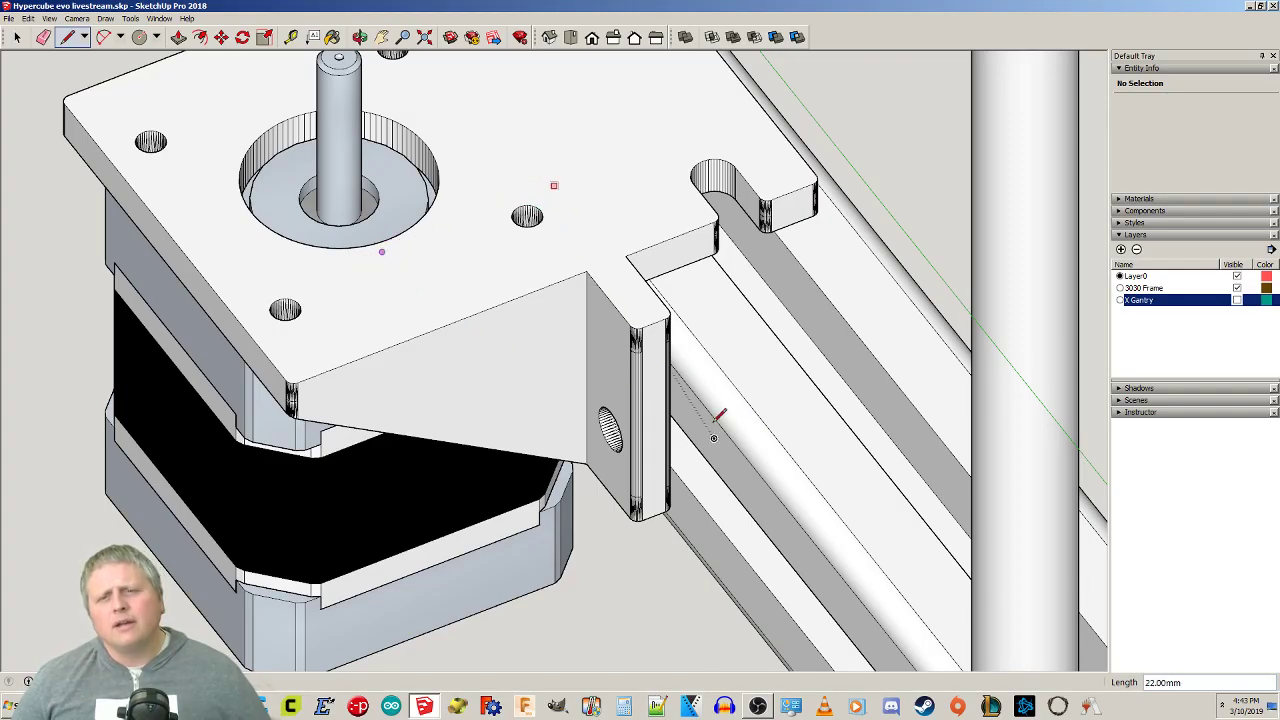
pyautogui.moveTo(676, 414); pyautogui.dragTo(874, 490, button='middle')
pyautogui.scroll(-3, 874, 490)
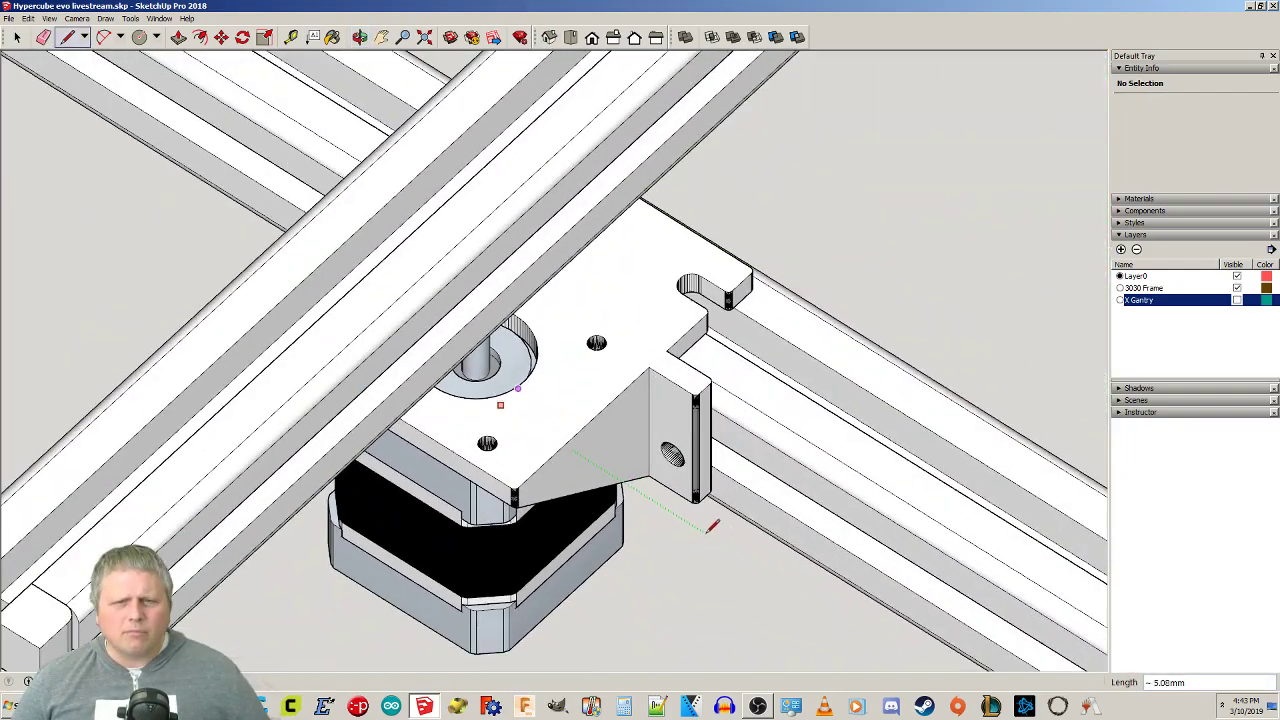
pyautogui.press('space')
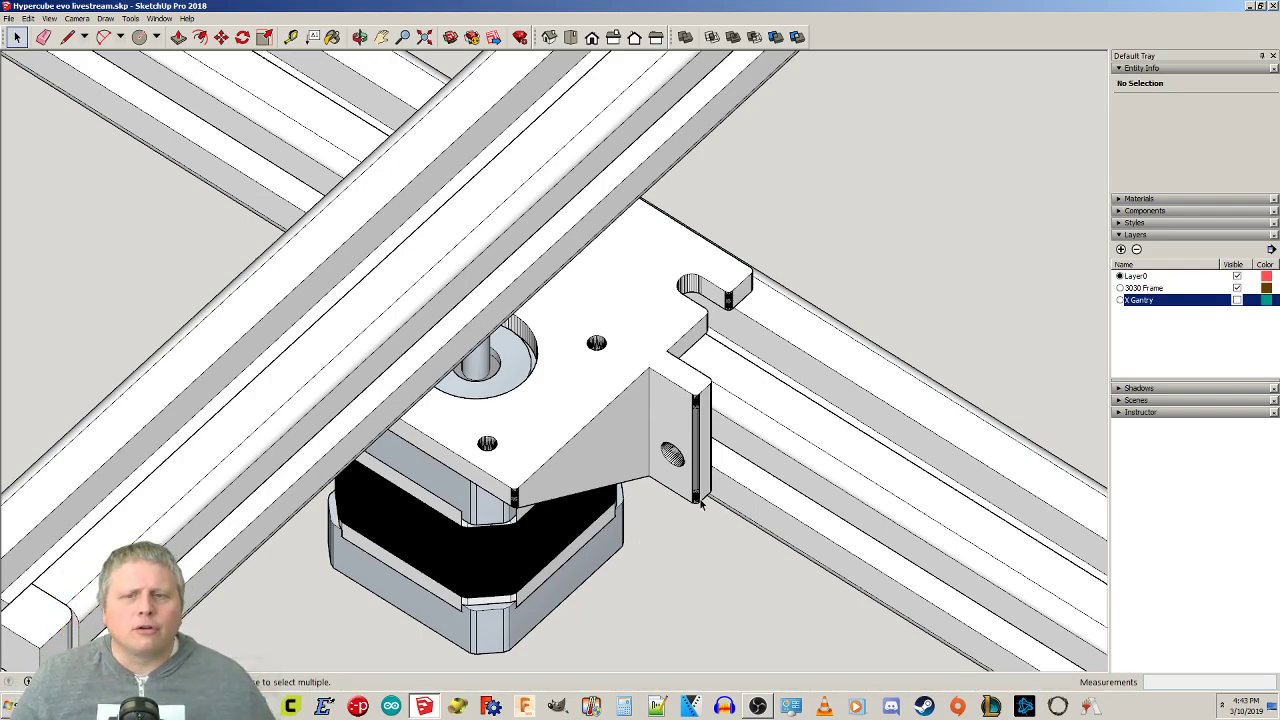
pyautogui.scroll(-2, 680, 551)
pyautogui.moveTo(680, 551); pyautogui.dragTo(645, 581, button='middle')
pyautogui.moveTo(485, 530); pyautogui.dragTo(707, 380, button='middle')
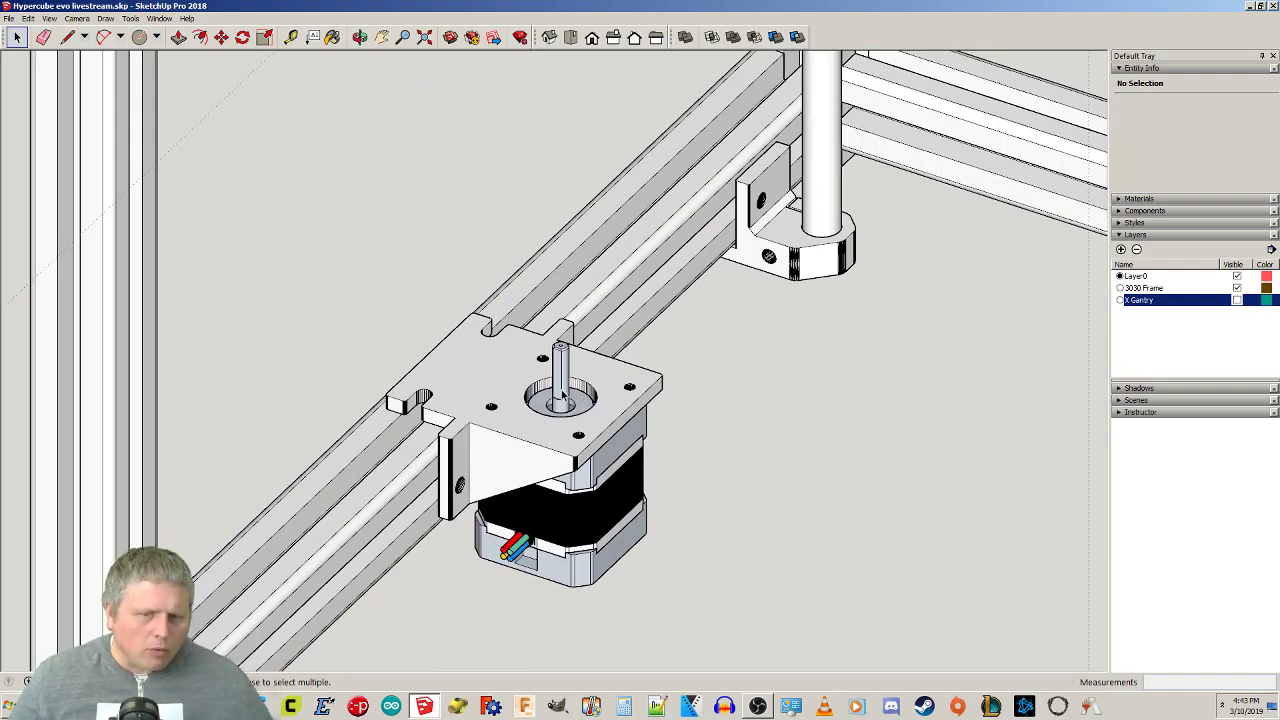
# Draw a circle with a 4 mm radius on the mount's upper face, between the large shaft hole and the plate's outer edge.
pyautogui.moveTo(600, 347); pyautogui.dragTo(561, 533, button='middle')
pyautogui.scroll(10, 561, 533)
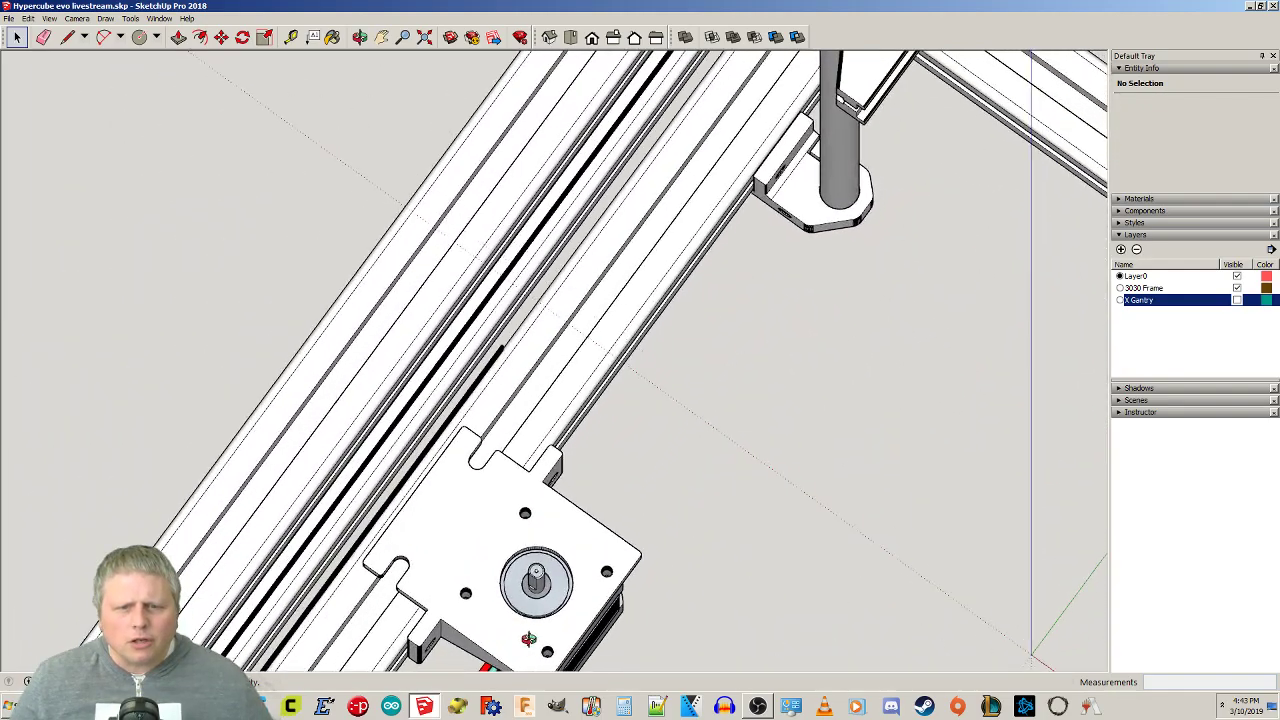
pyautogui.moveTo(563, 535); pyautogui.dragTo(745, 420, button='middle')
pyautogui.press('c')
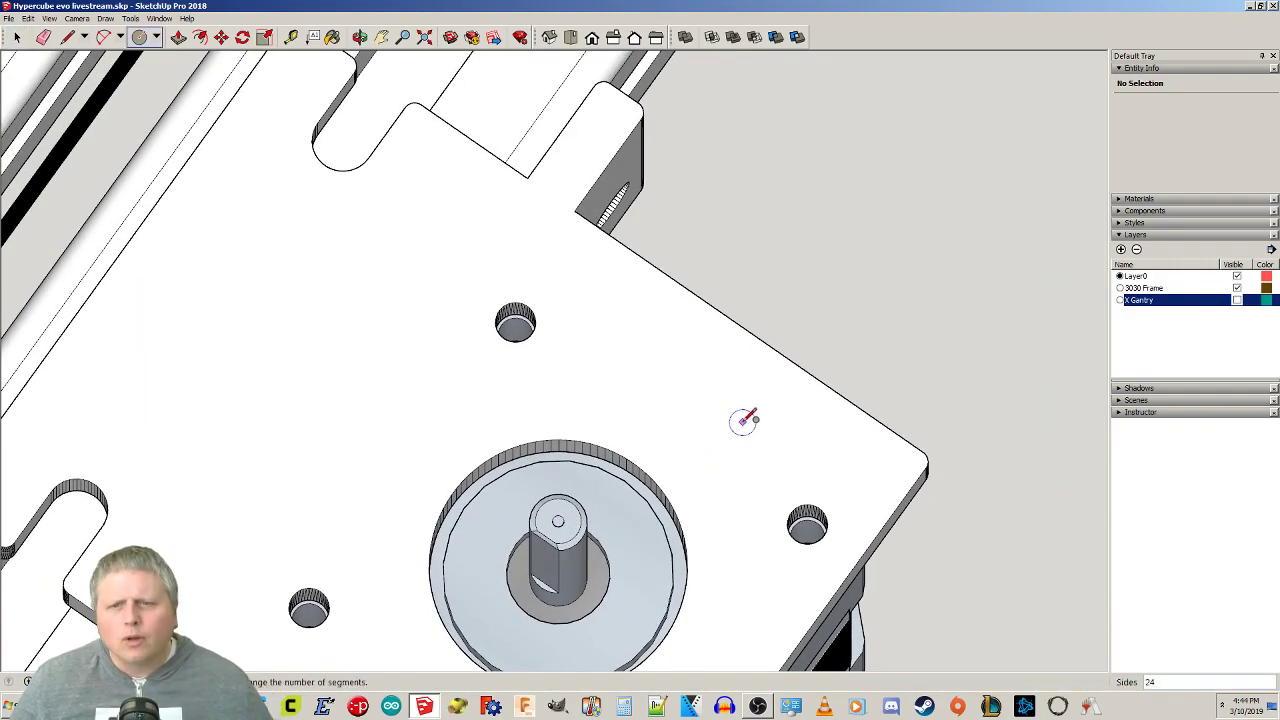
pyautogui.click(727, 408)
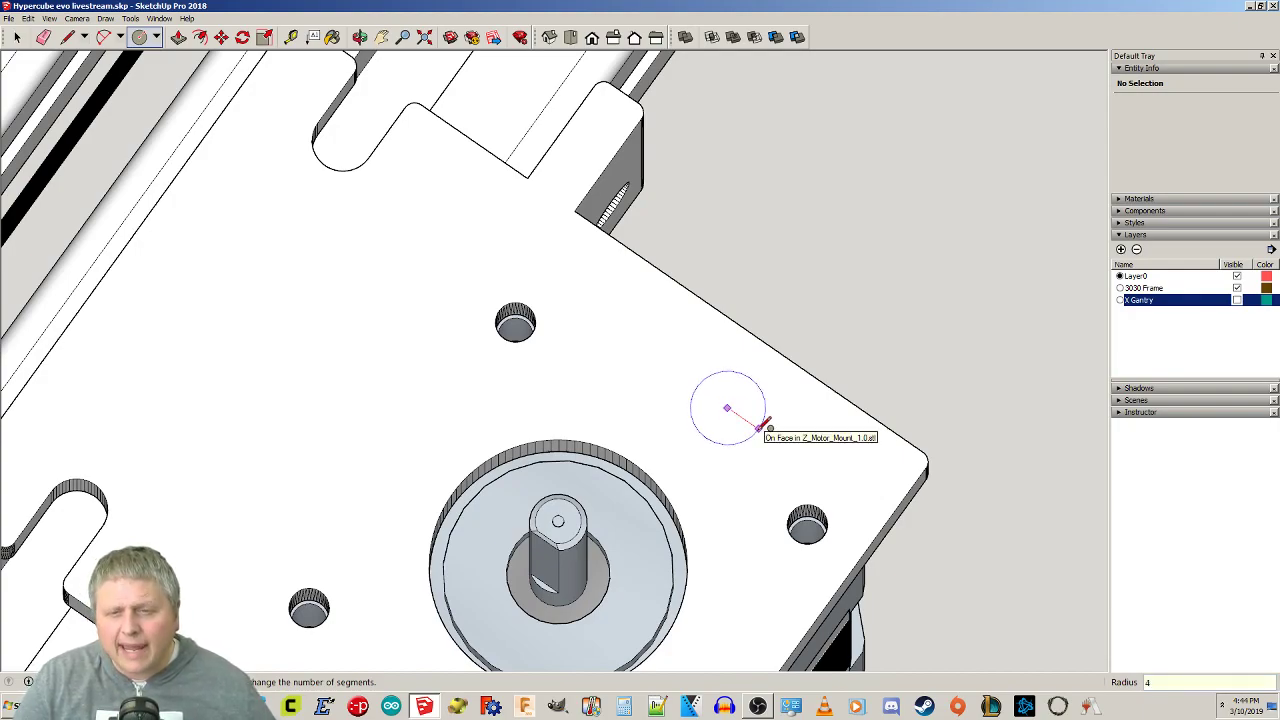
pyautogui.press('Return')
# Extrude the circle on the motor mount 330 mm upward with Push/Pull to form a rod.
pyautogui.press('p')
pyautogui.scroll(-1, 736, 397)
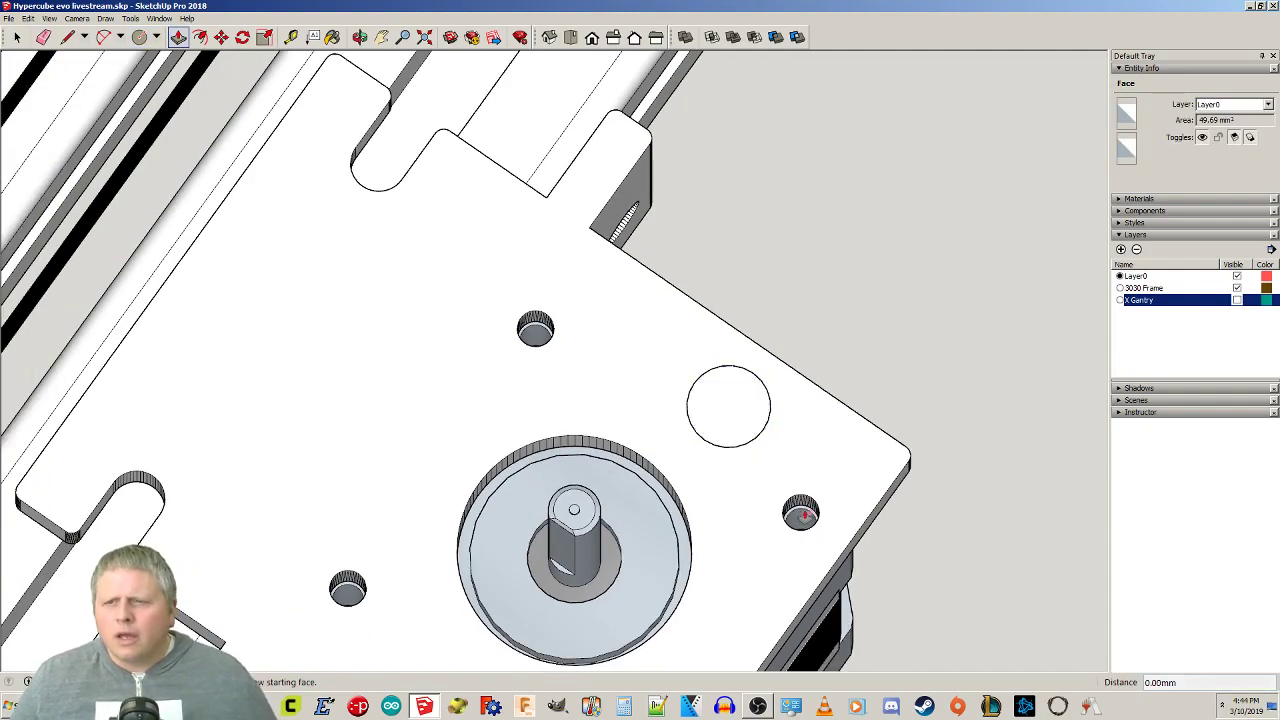
pyautogui.scroll(-3, 887, 583)
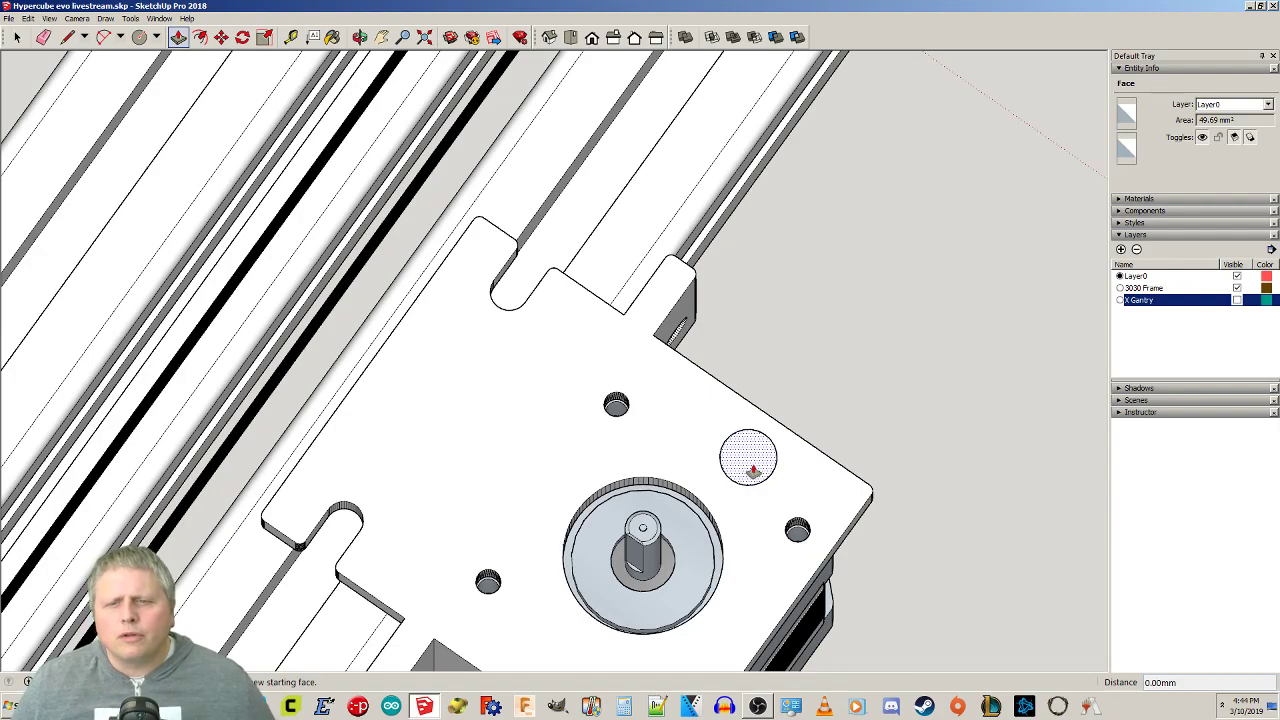
pyautogui.scroll(-1, 750, 470)
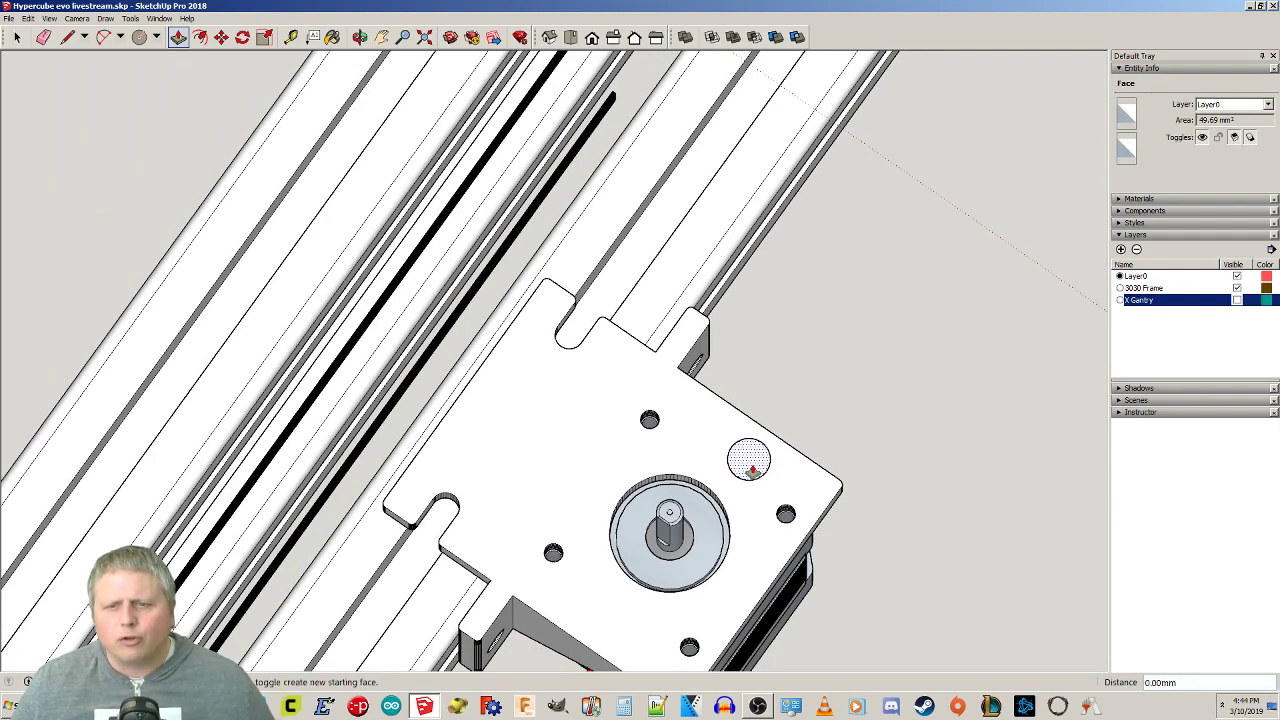
pyautogui.moveTo(752, 470); pyautogui.dragTo(765, 352)
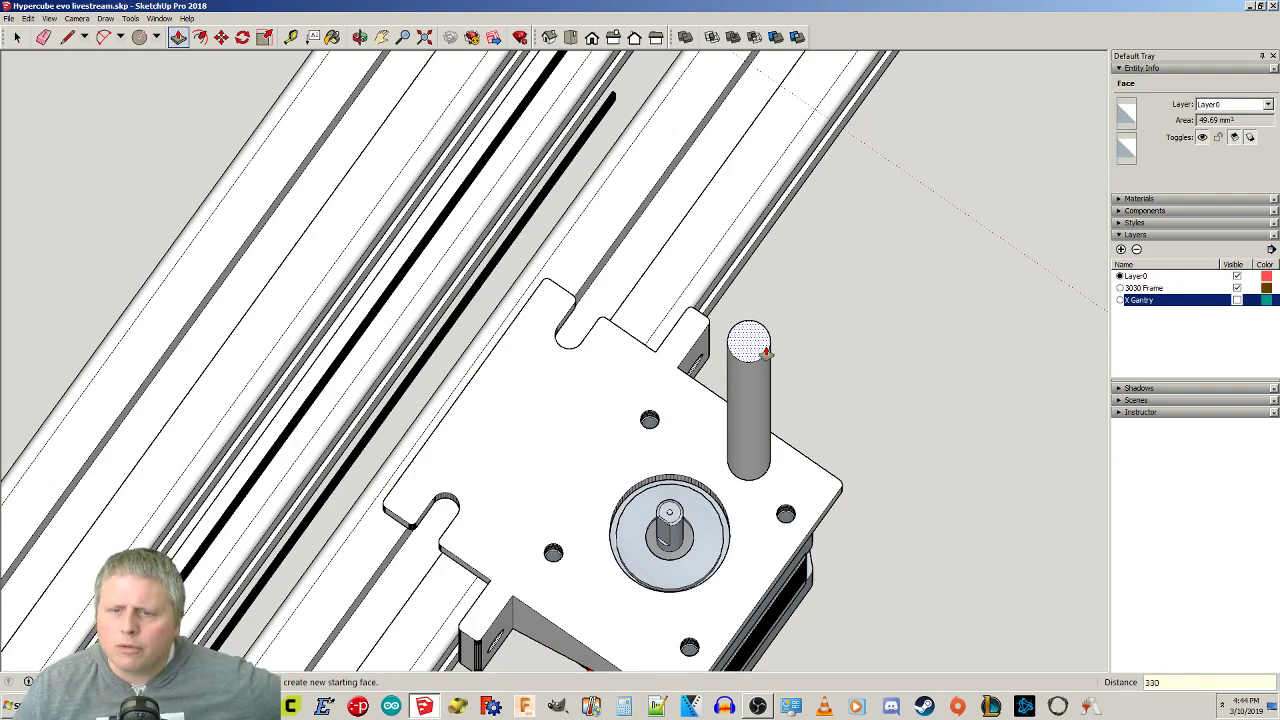
pyautogui.press('Return')
pyautogui.press('space')
# Select all the connected geometry of the new rod and make it a component.
pyautogui.scroll(-3, 946, 534)
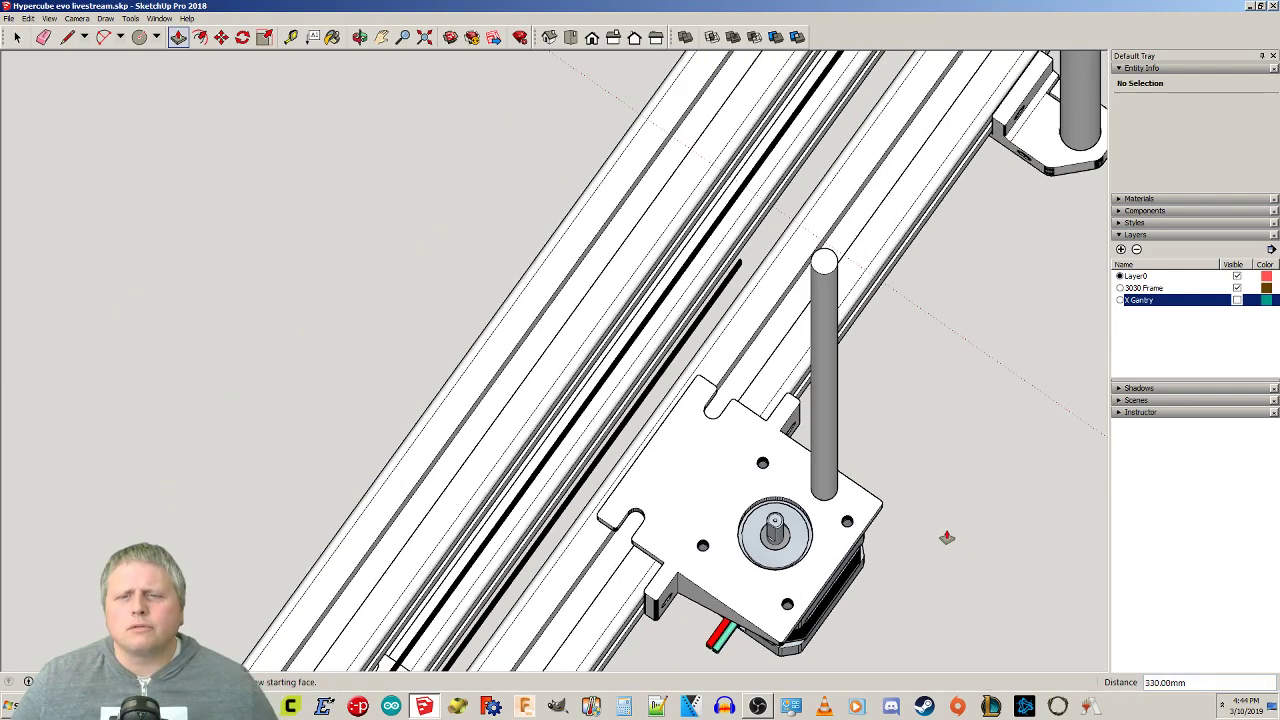
pyautogui.moveTo(991, 570); pyautogui.dragTo(688, 322, button='middle')
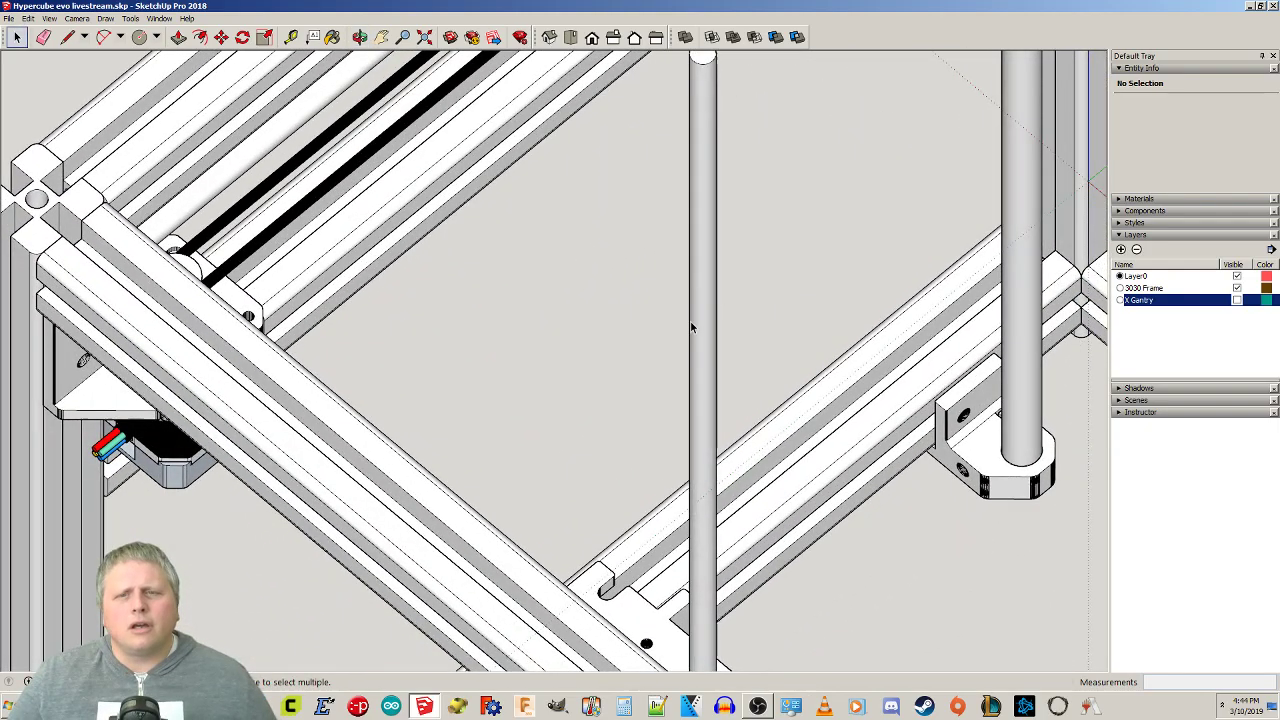
pyautogui.scroll(-3, 885, 545)
pyautogui.scroll(3, 789, 503)
pyautogui.click(709, 488)
pyautogui.tripleClick(709, 488)
pyautogui.rightClick(710, 485)
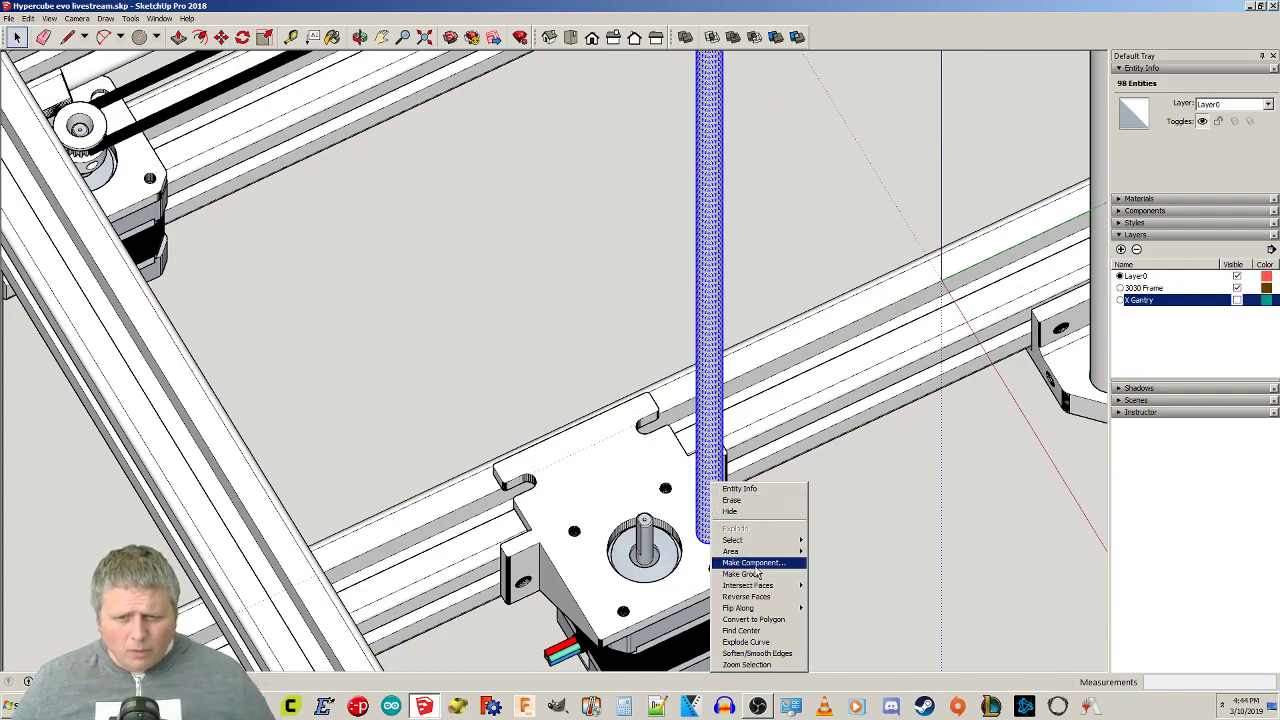
pyautogui.click(756, 565)
pyautogui.click(655, 488)
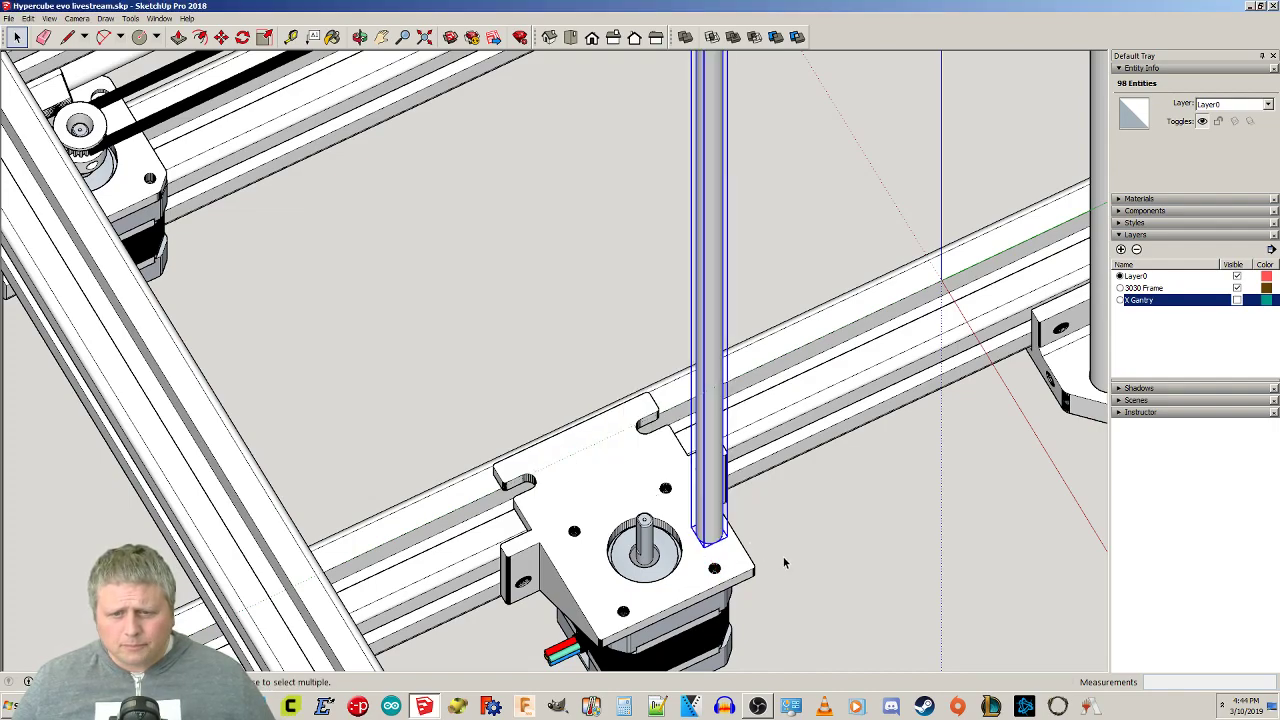
# Move the rod component about 83 mm straight up, clear of the motor mount, and deselect it.
pyautogui.click(707, 541)
pyautogui.click(707, 541)
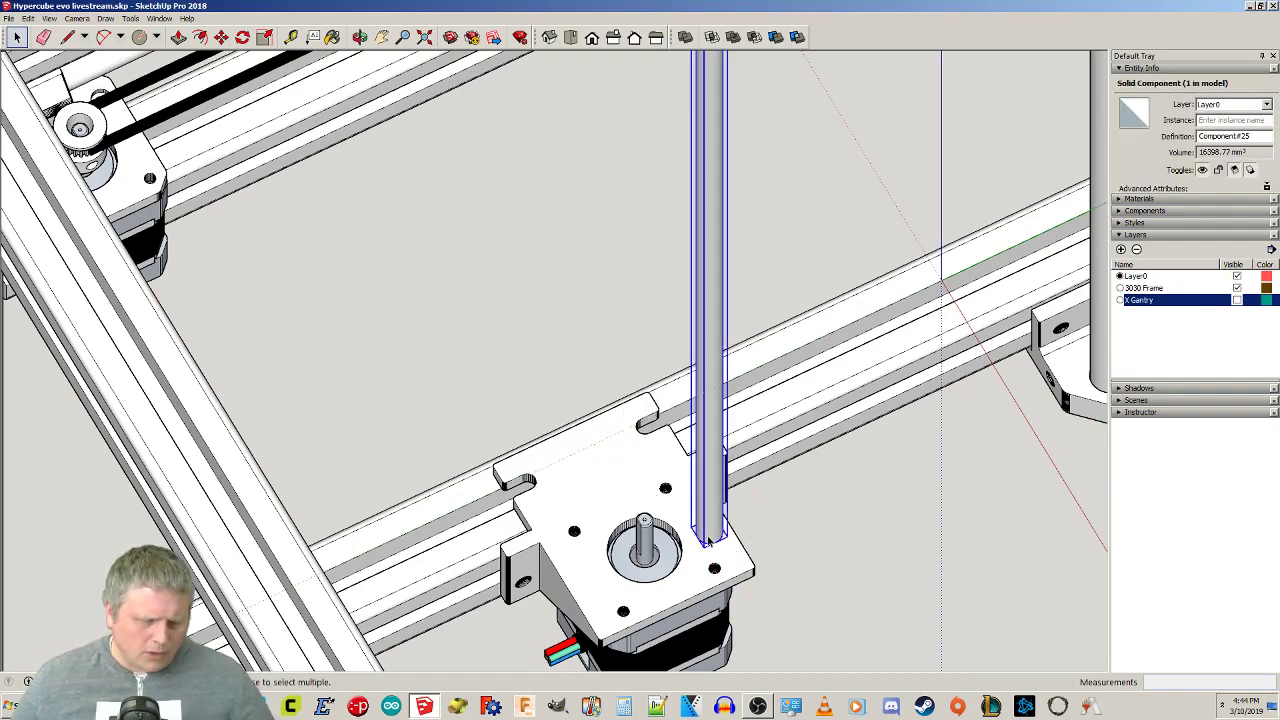
pyautogui.scroll(3, 710, 543)
pyautogui.press('m')
pyautogui.moveTo(758, 587); pyautogui.dragTo(721, 315, button='middle')
pyautogui.scroll(-2, 721, 315)
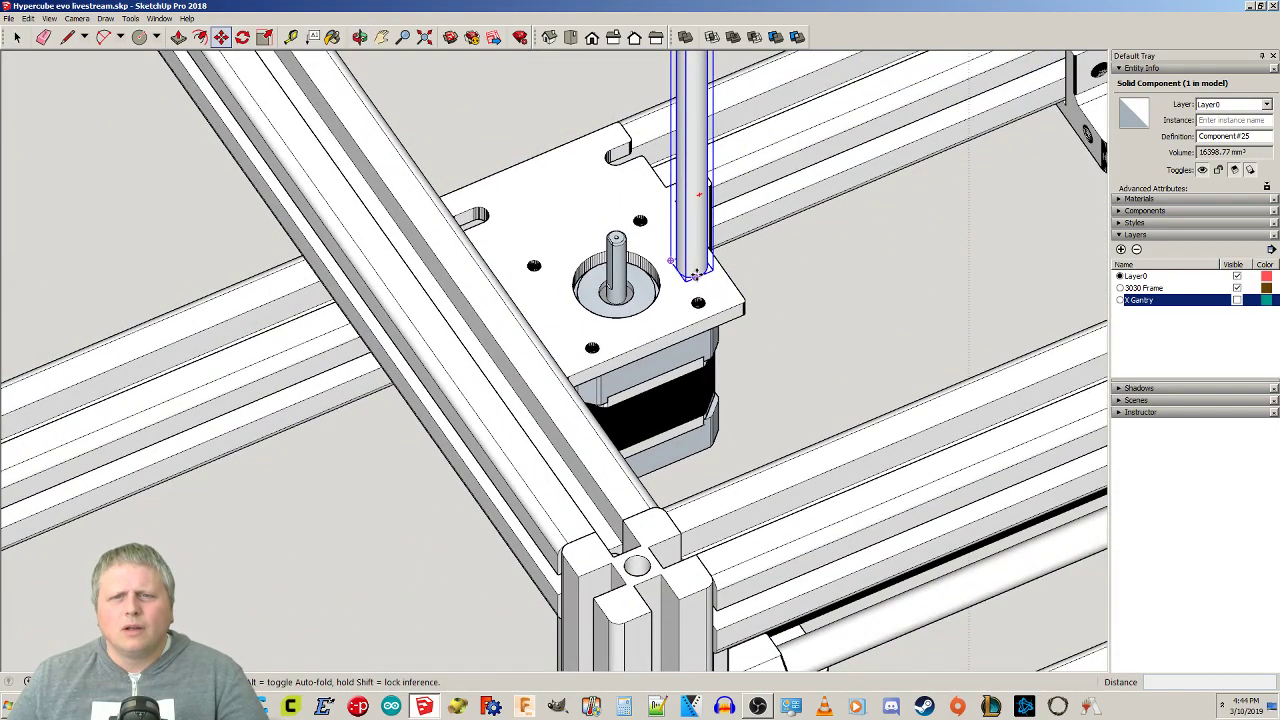
pyautogui.click(694, 274)
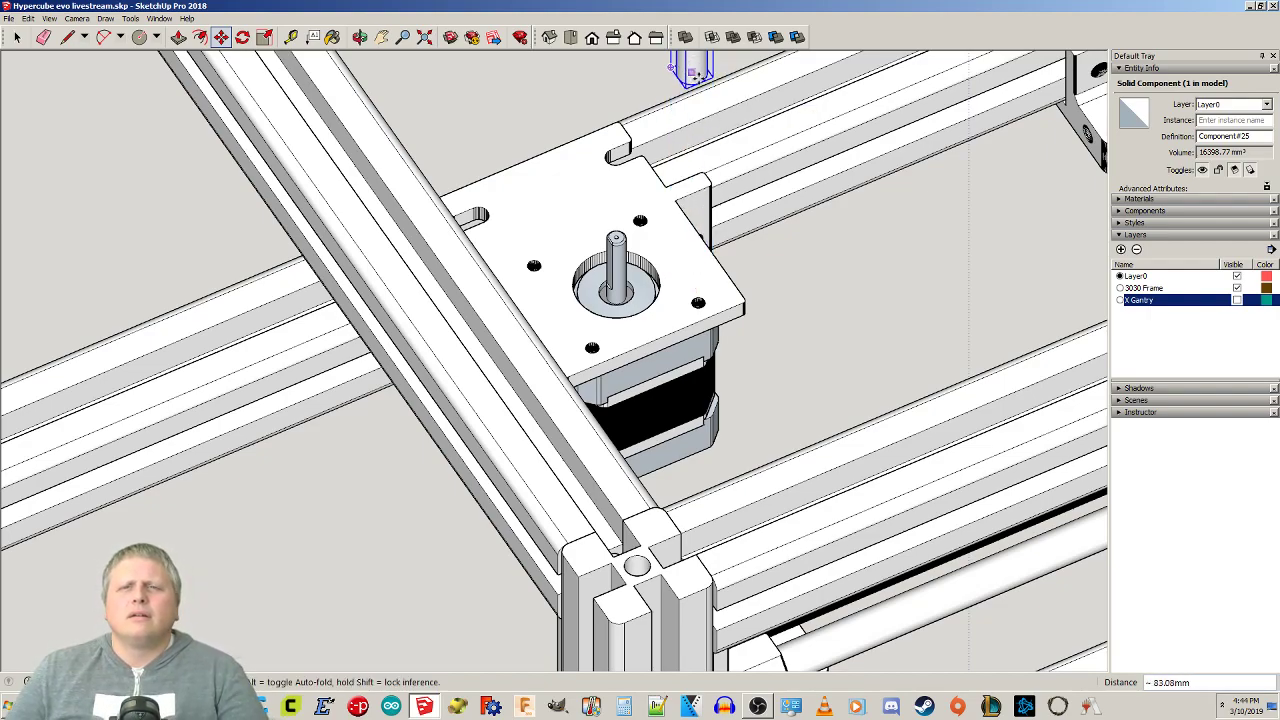
pyautogui.click(754, 342)
pyautogui.press('space')
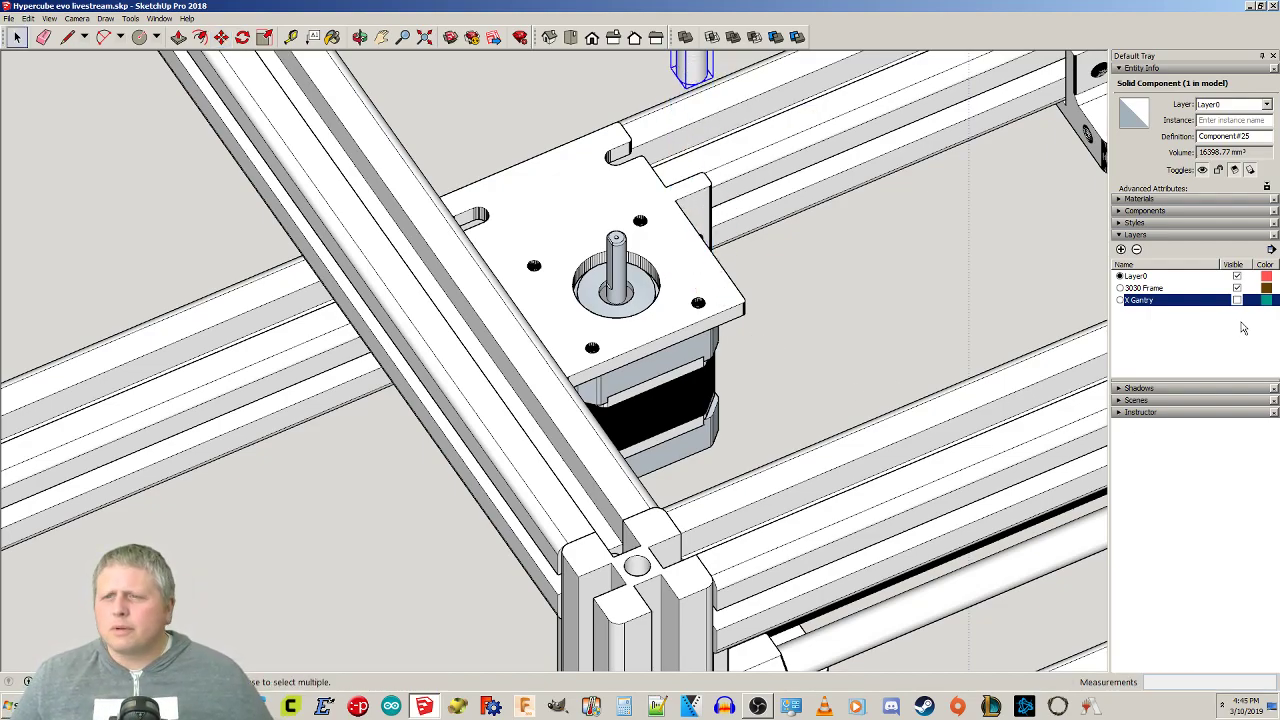
pyautogui.click(884, 312)
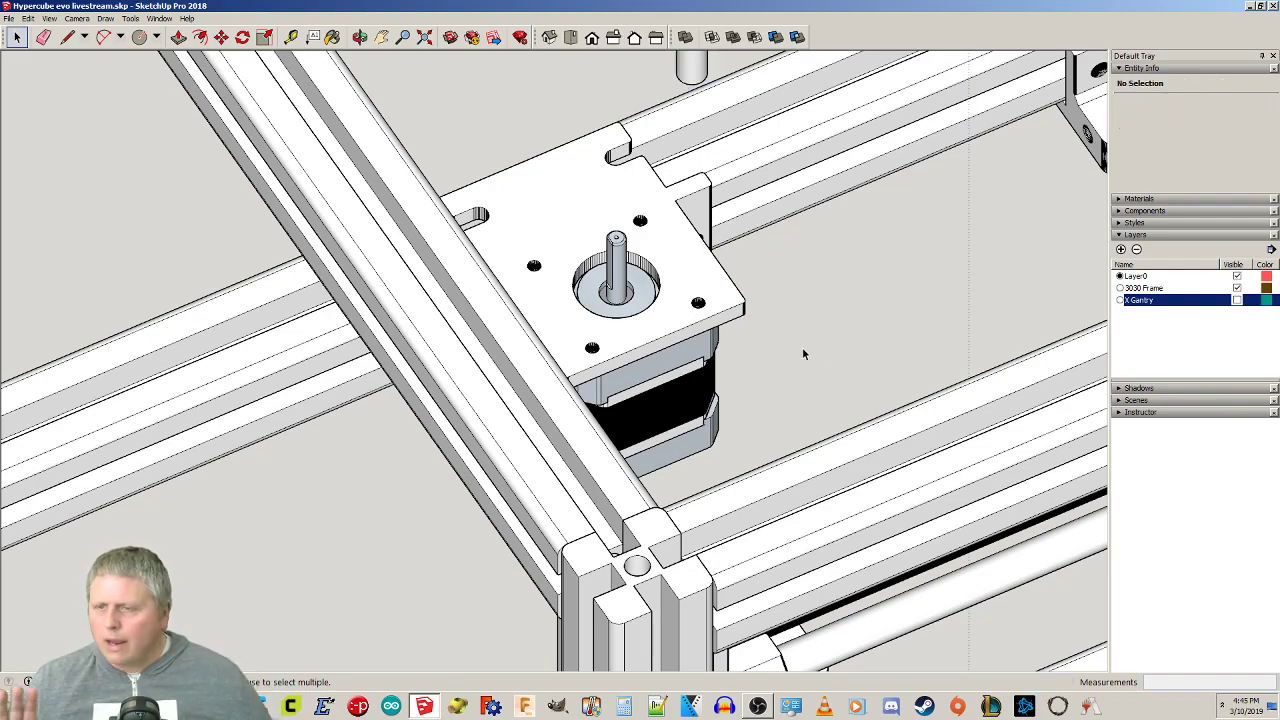
# Hide the 3030 Frame layer to clear the view around the mount and rod.
pyautogui.scroll(-2, 858, 329)
pyautogui.moveTo(858, 336)
pyautogui.mouseDown(button='middle')
pyautogui.moveTo(863, 517)
pyautogui.moveTo(973, 448)
pyautogui.mouseUp(button='middle')
pyautogui.click(1237, 289)
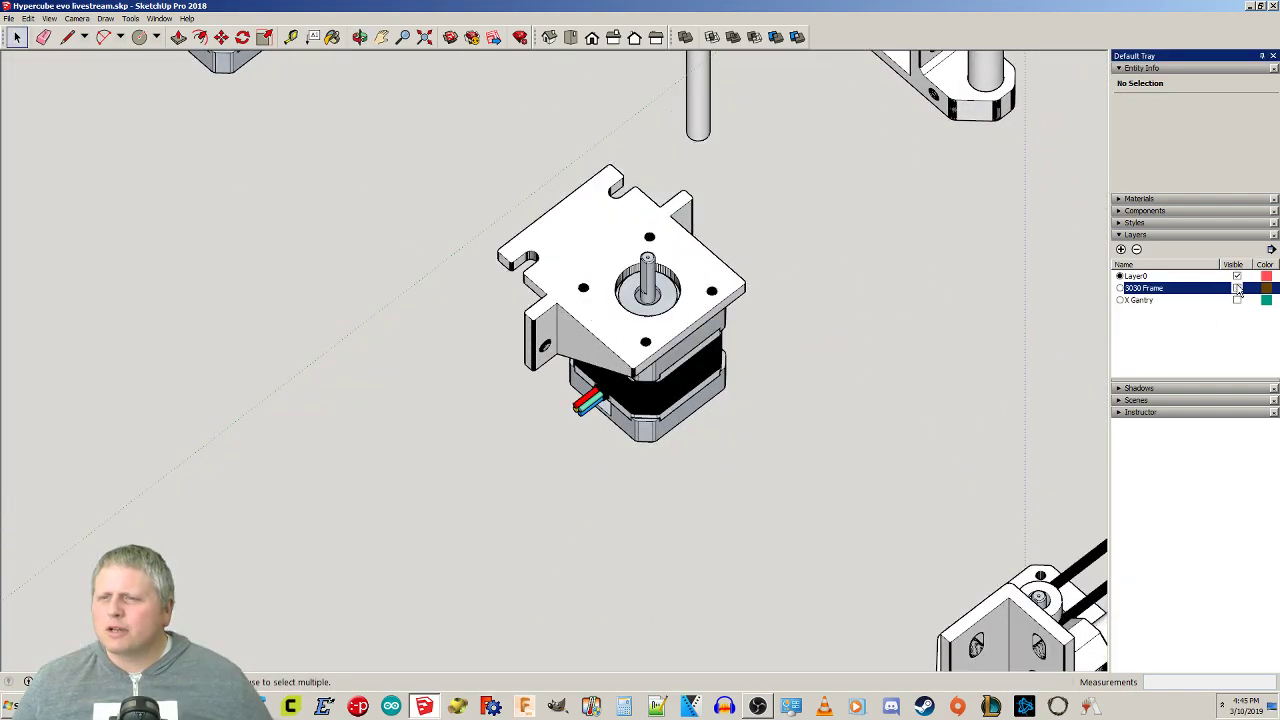
# Move the rod by its bottom centre about 4 mm along one horizontal axis to align it with the motor shaft.
pyautogui.moveTo(757, 491); pyautogui.dragTo(730, 327, button='middle')
pyautogui.scroll(2, 730, 327)
pyautogui.press('m')
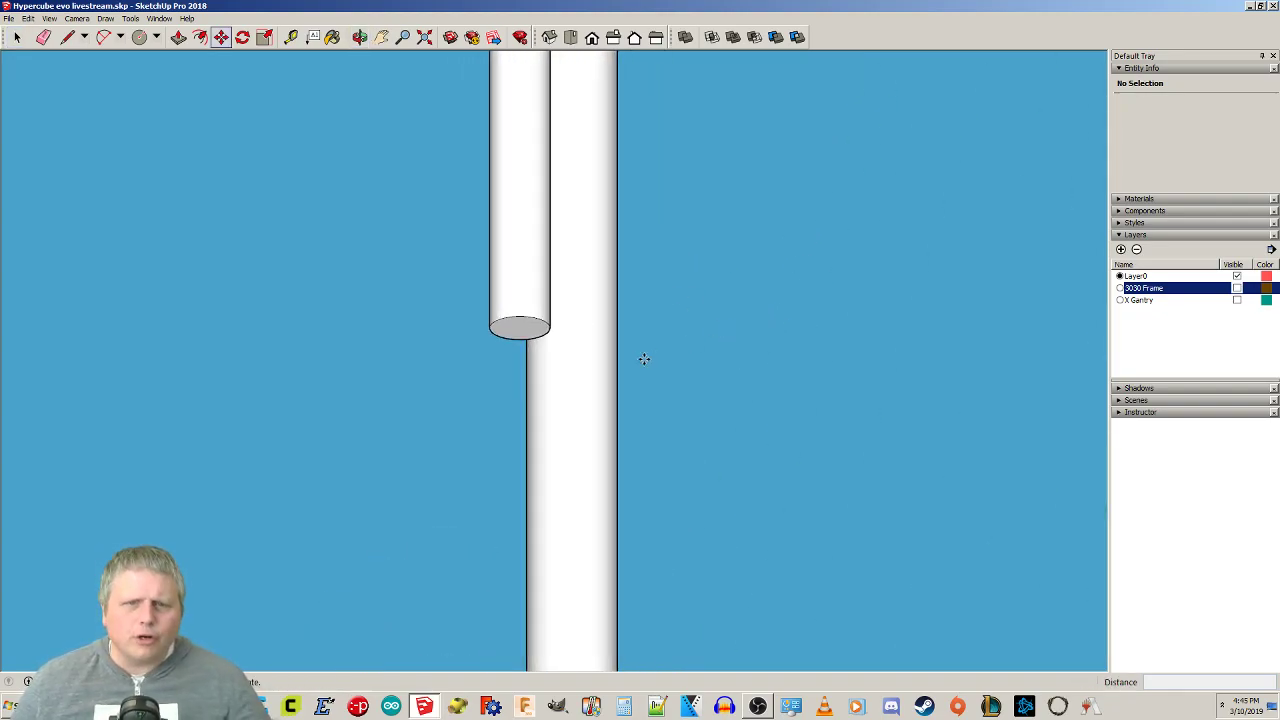
pyautogui.moveTo(549, 305); pyautogui.dragTo(543, 277, button='middle')
pyautogui.scroll(3, 528, 355)
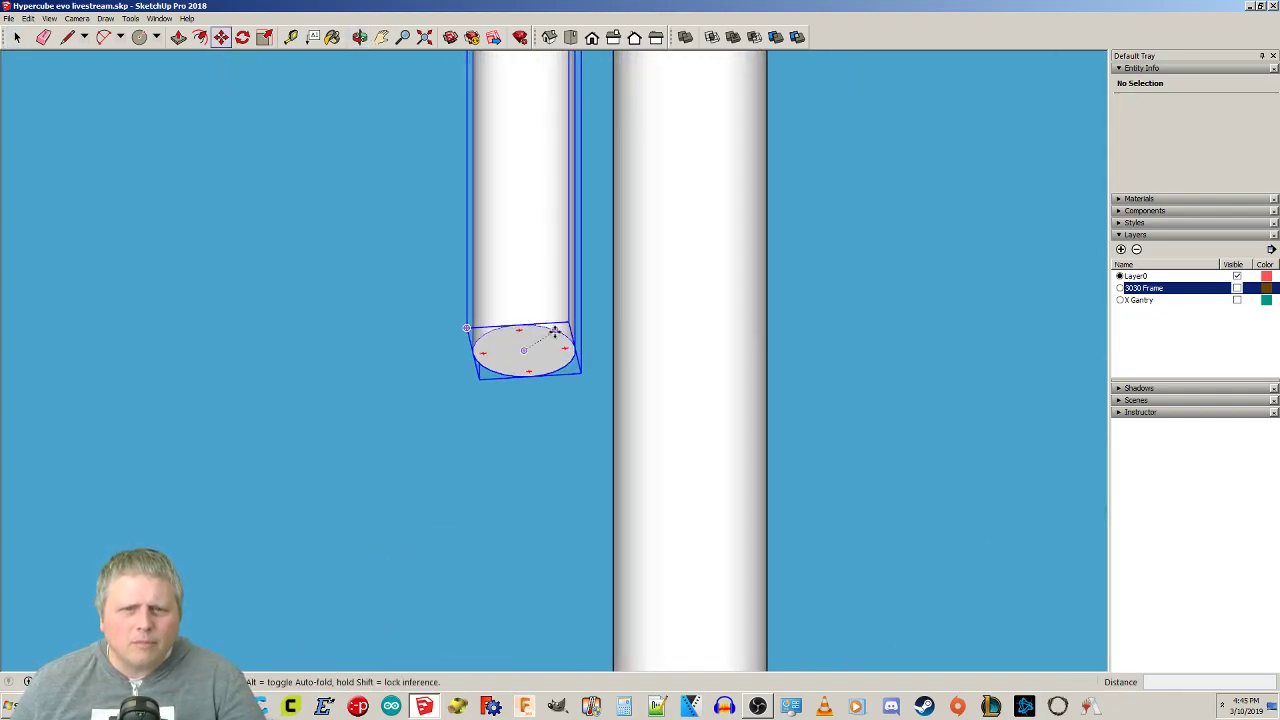
pyautogui.click(525, 353)
pyautogui.scroll(-5, 525, 353)
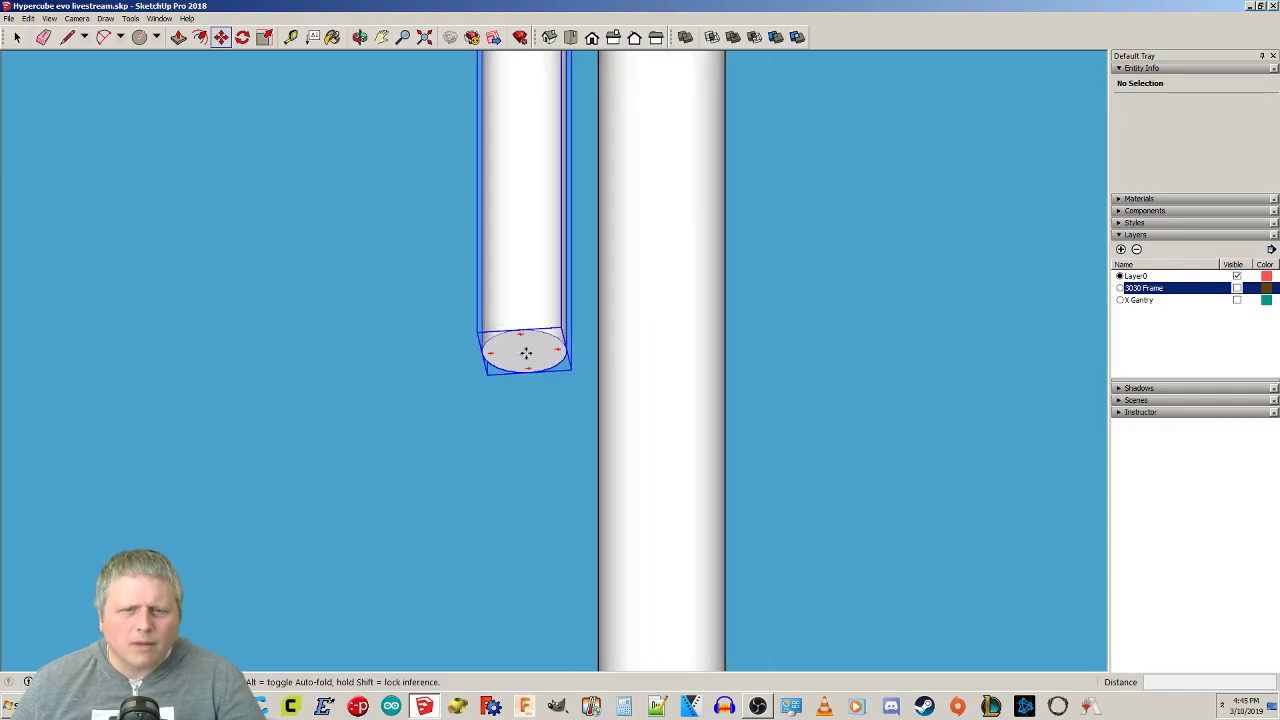
pyautogui.moveTo(474, 394); pyautogui.dragTo(591, 434, button='middle')
pyautogui.moveTo(535, 491); pyautogui.dragTo(510, 498, button='middle')
pyautogui.scroll(3, 510, 498)
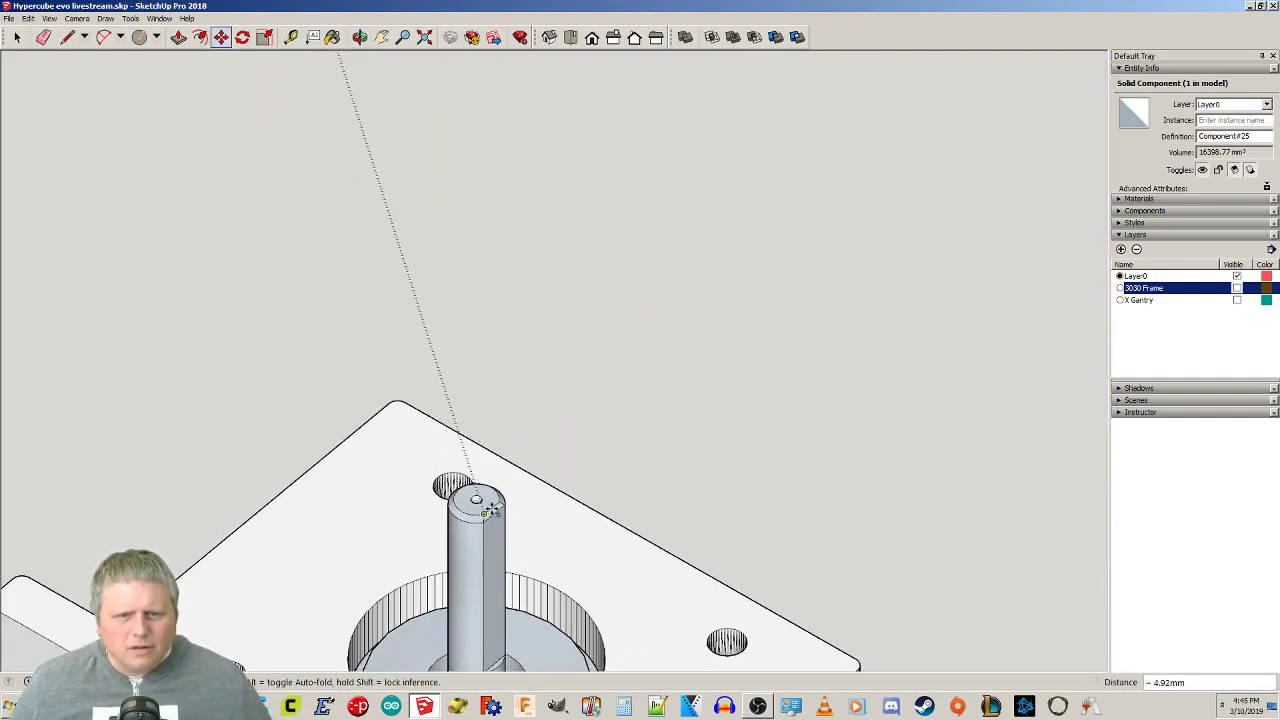
pyautogui.scroll(3, 490, 512)
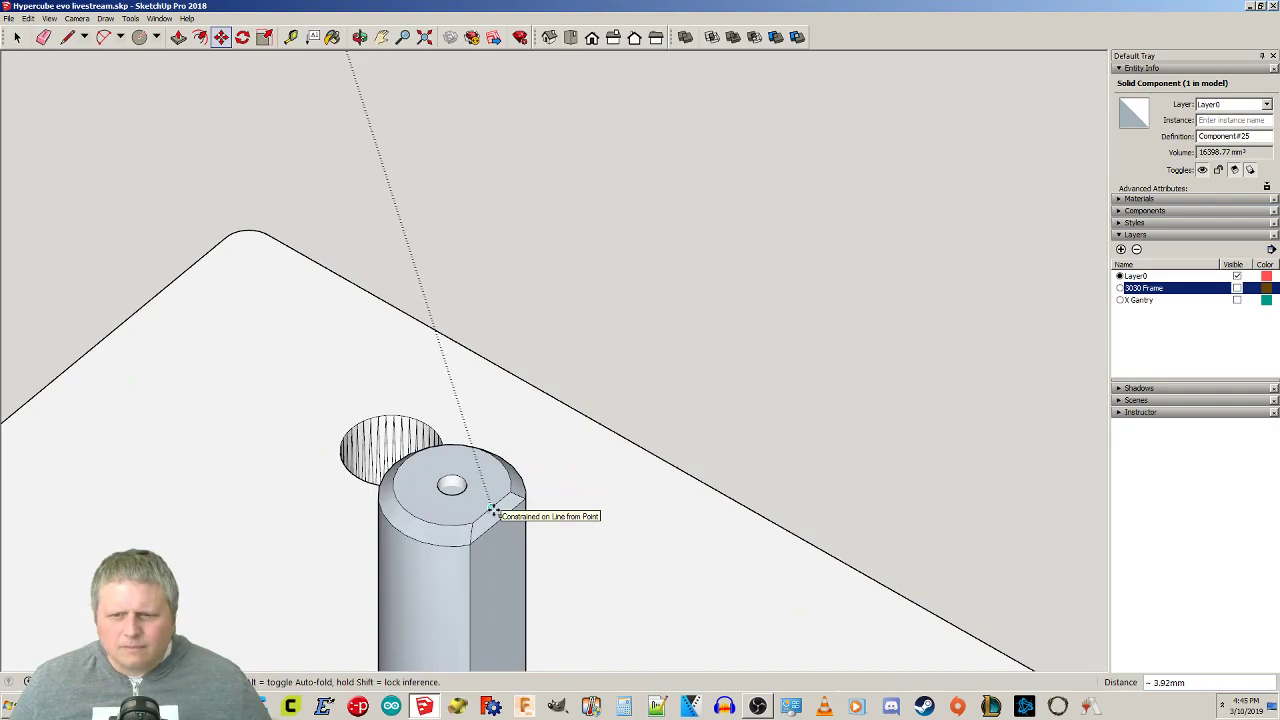
pyautogui.click(490, 512)
# Move the rod by its bottom centre along the other horizontal axis to line it up above the motor shaft.
pyautogui.scroll(-2, 495, 510)
pyautogui.scroll(-5, 496, 510)
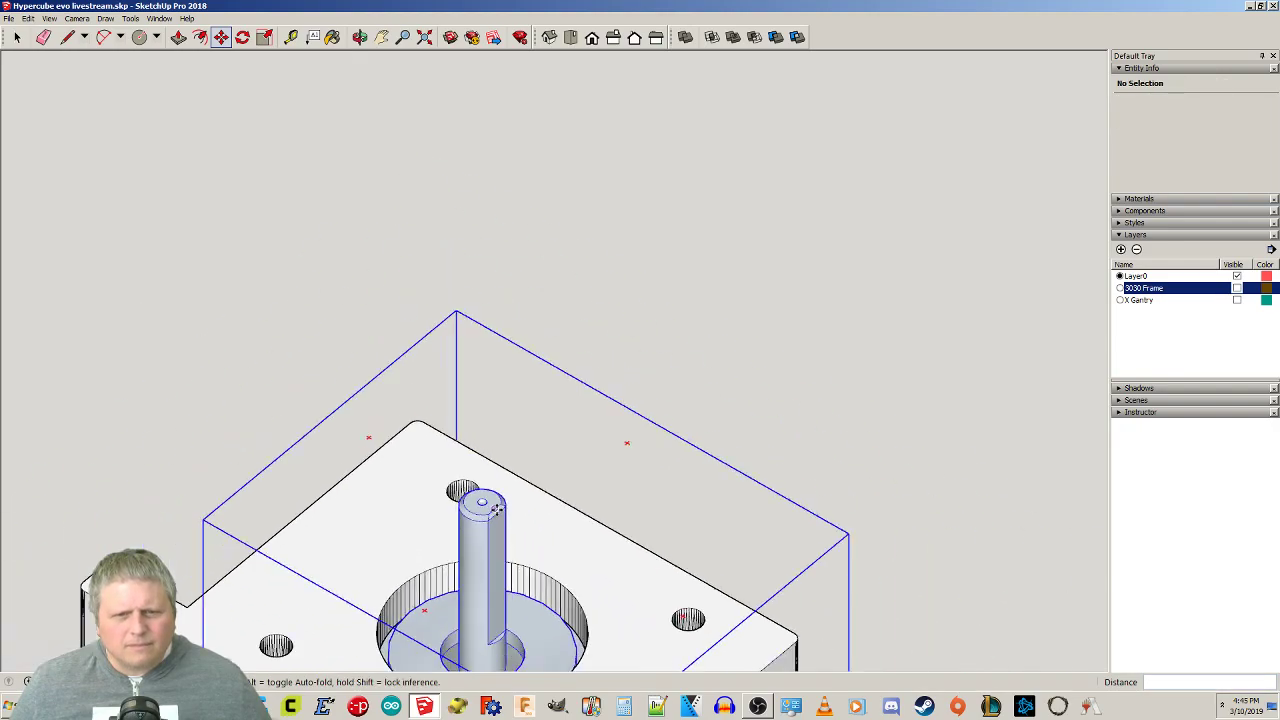
pyautogui.moveTo(411, 426); pyautogui.dragTo(423, 128, button='middle')
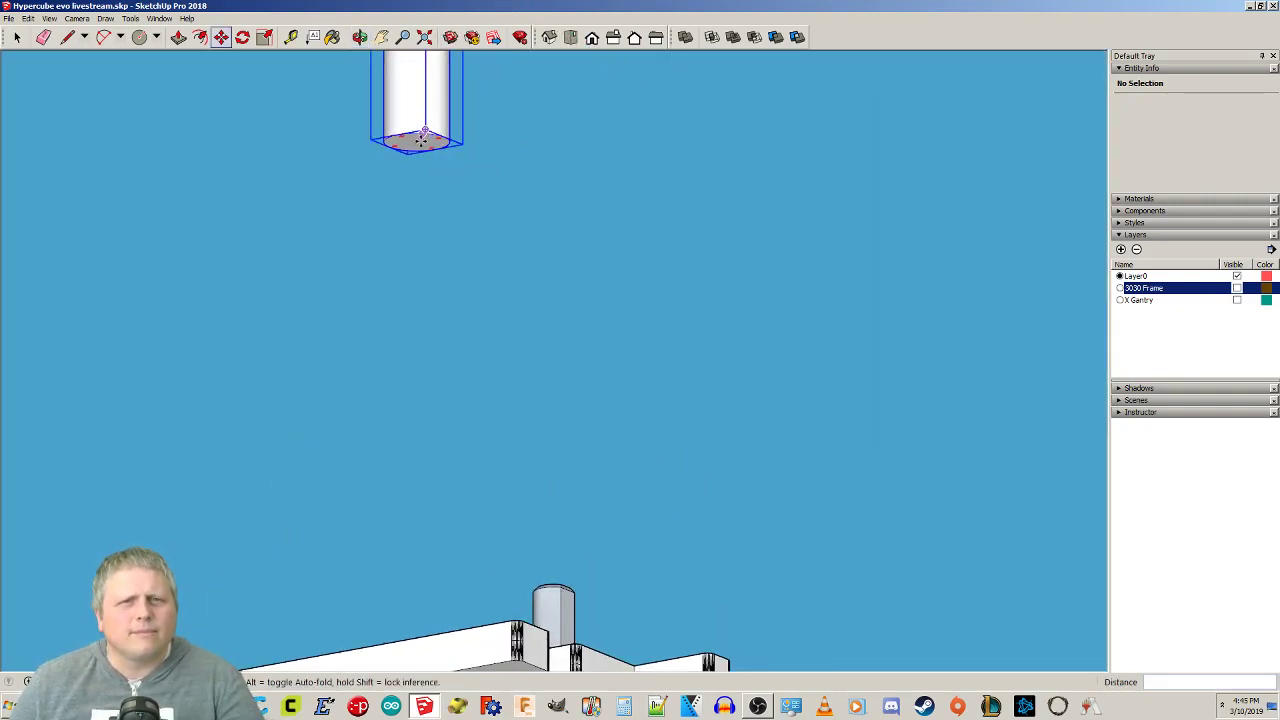
pyautogui.click(417, 142)
pyautogui.moveTo(629, 197); pyautogui.dragTo(857, 631, button='middle')
pyautogui.scroll(8, 527, 485)
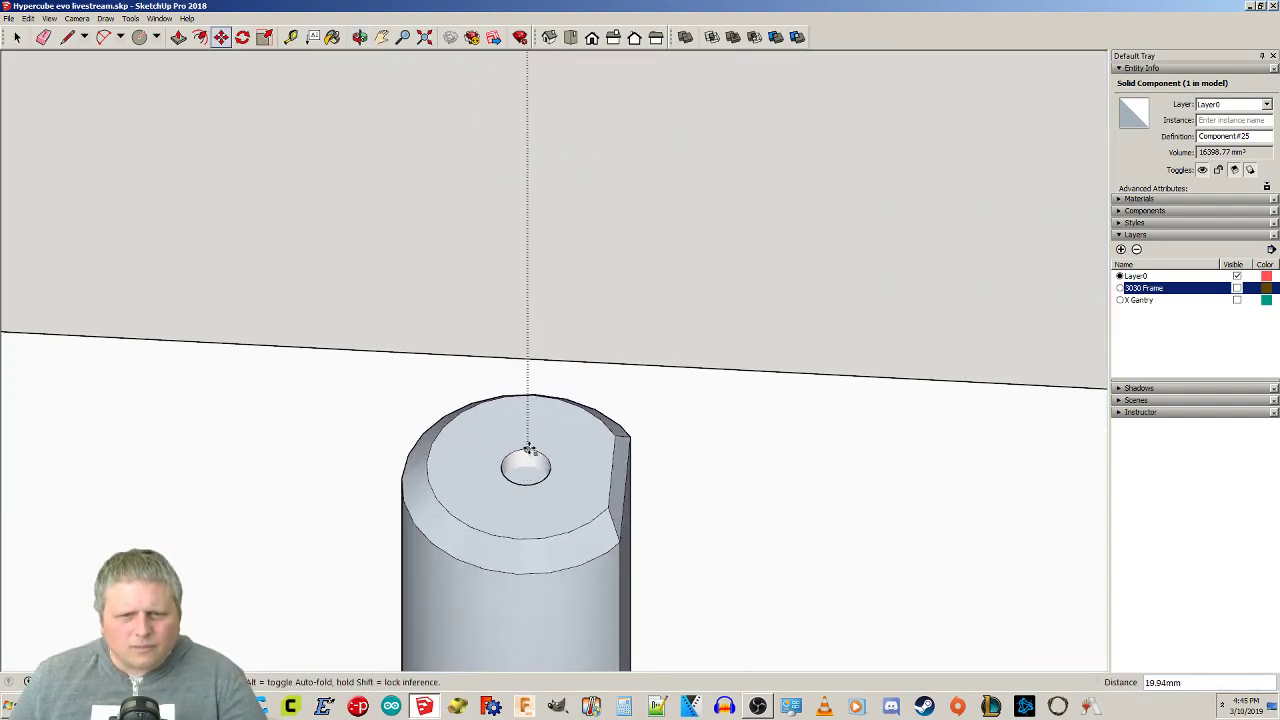
pyautogui.click(517, 536)
pyautogui.scroll(-9, 517, 536)
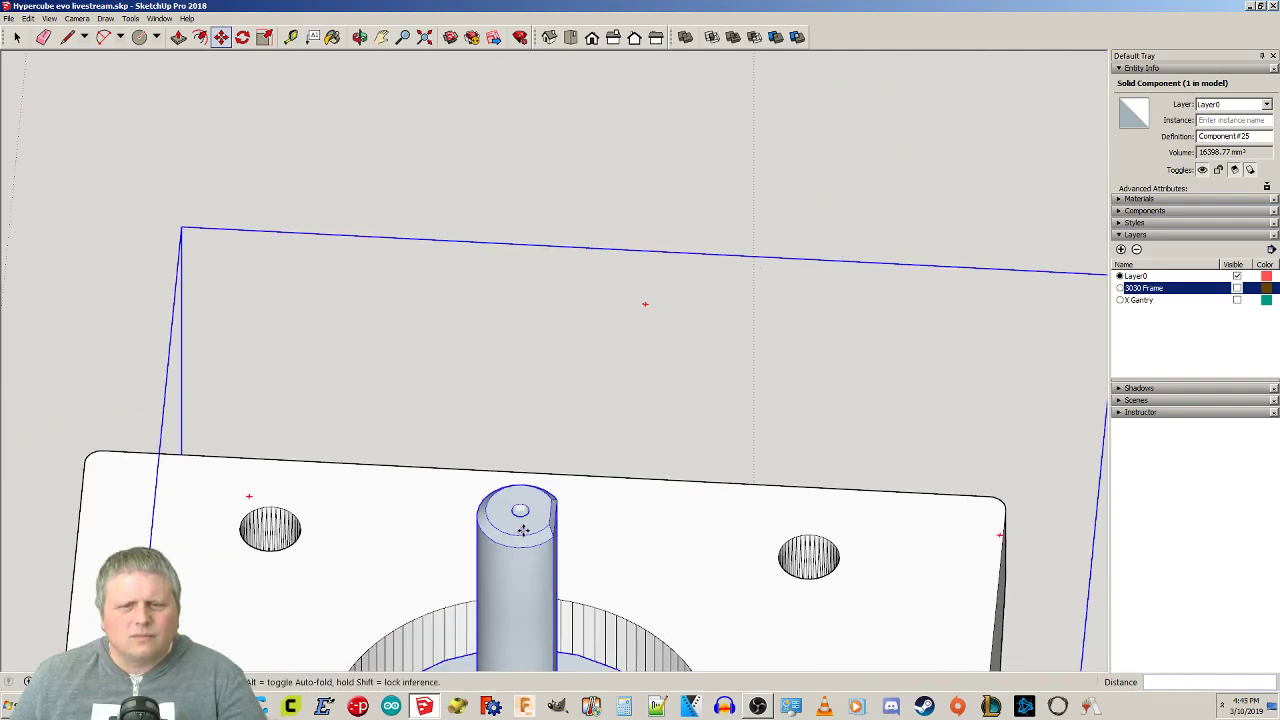
# Move the rod by its bottom centre about 83 mm straight down over the motor shaft and deselect it.
pyautogui.moveTo(577, 378); pyautogui.dragTo(567, 58, button='middle')
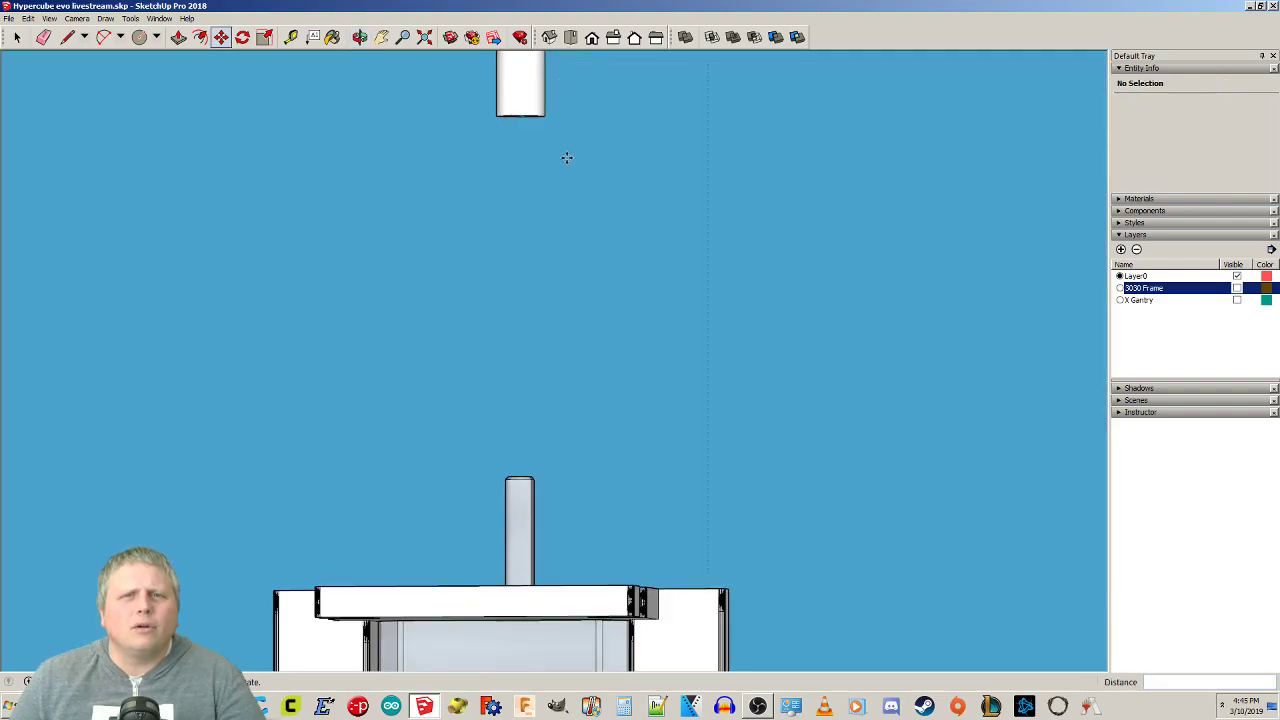
pyautogui.moveTo(567, 156); pyautogui.dragTo(529, 132, button='middle')
pyautogui.scroll(3, 527, 131)
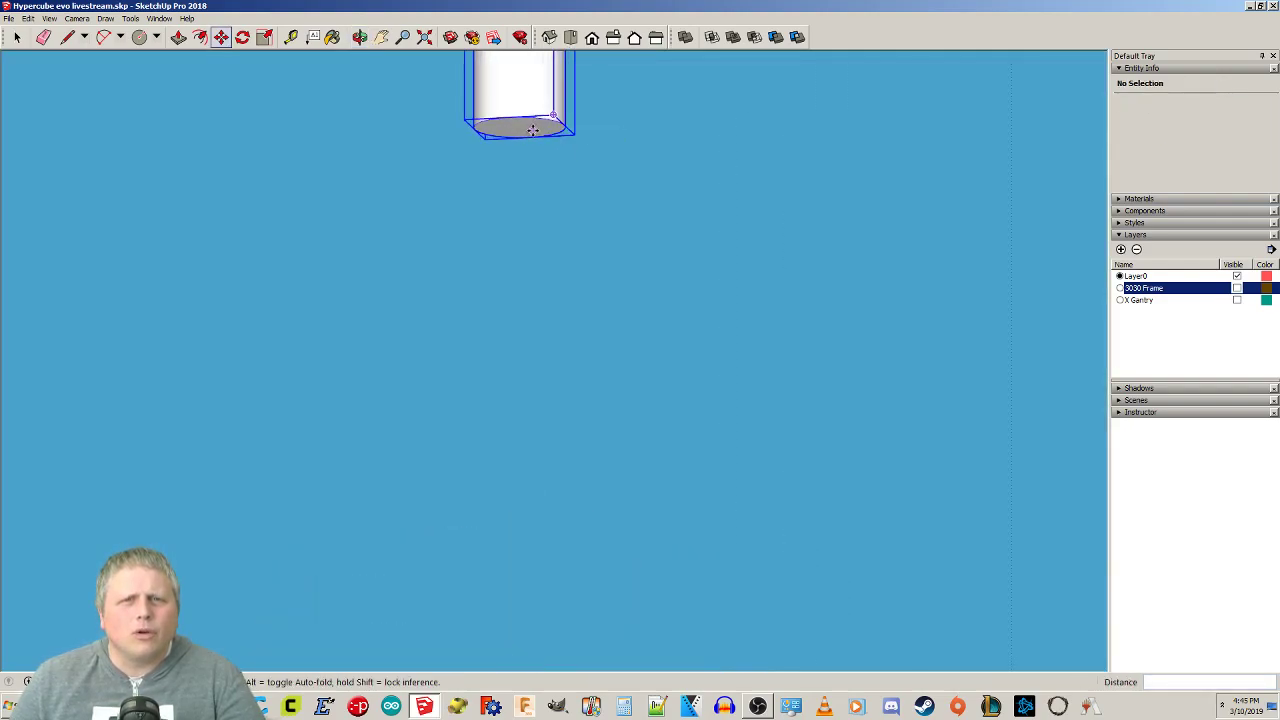
pyautogui.click(520, 128)
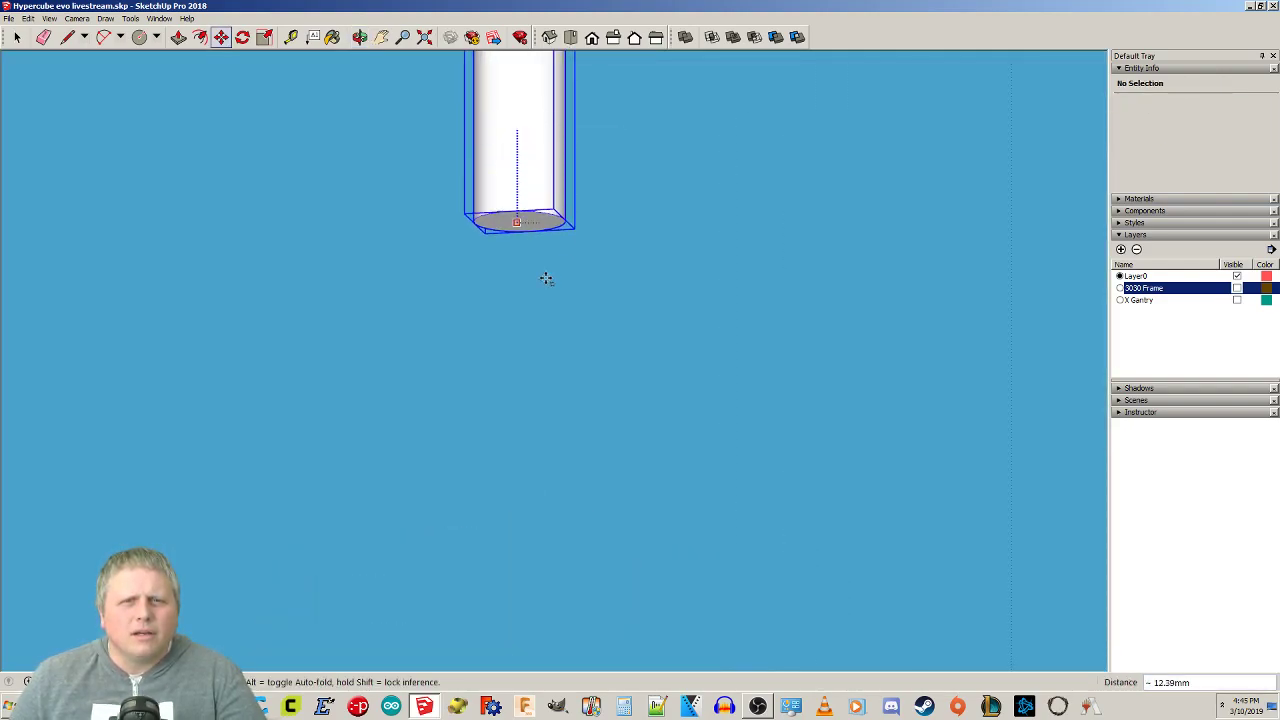
pyautogui.keyDown('shift'); pyautogui.moveTo(700, 555); pyautogui.dragTo(657, 277, button='middle'); pyautogui.keyUp('shift')
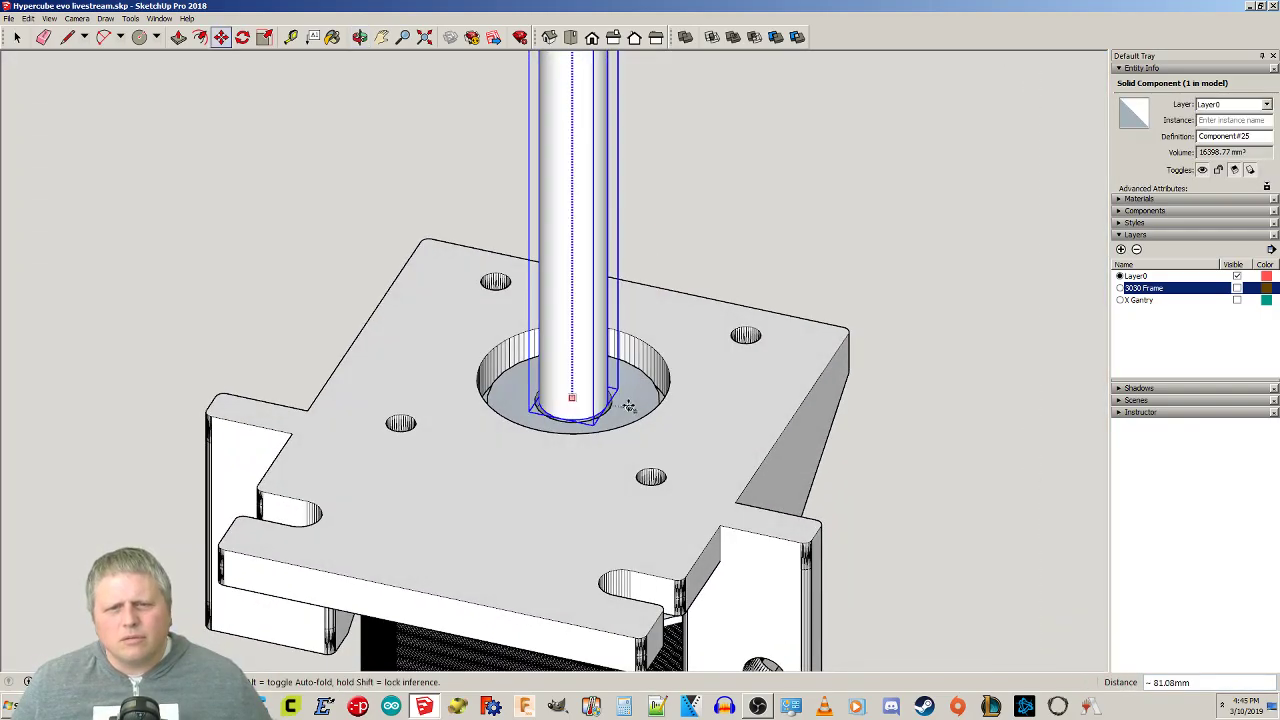
pyautogui.moveTo(626, 413); pyautogui.dragTo(671, 406, button='middle')
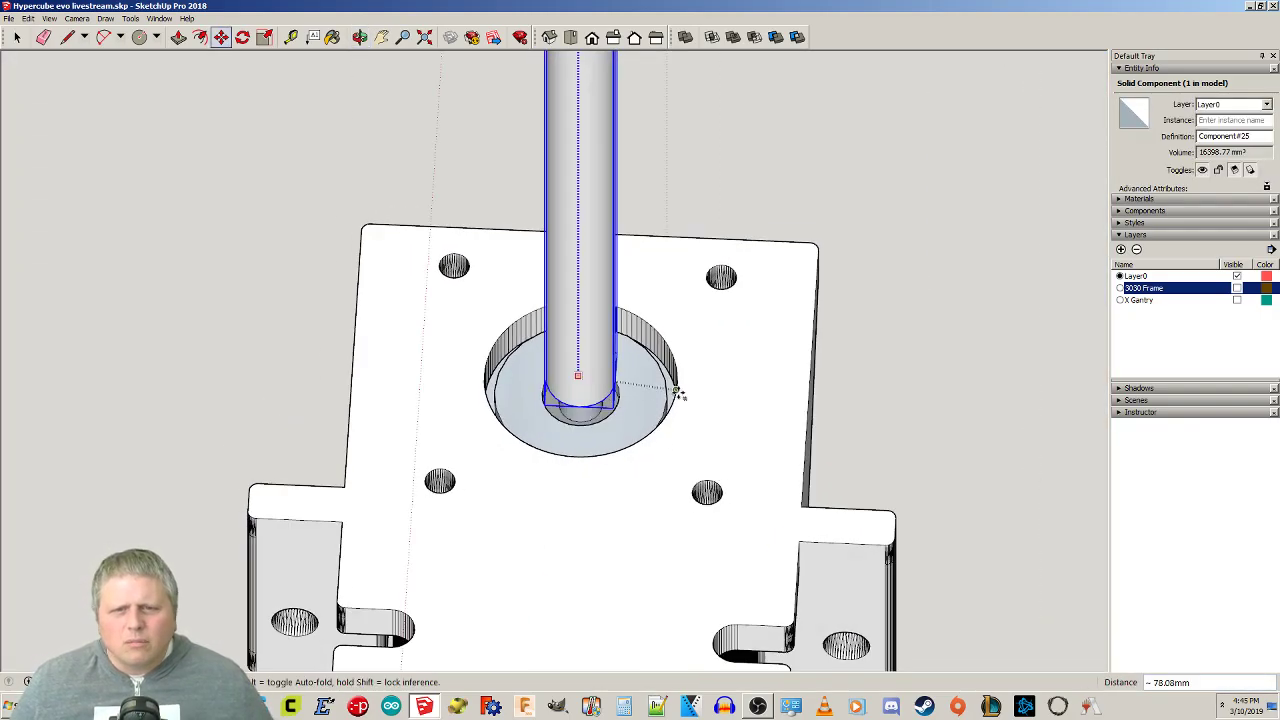
pyautogui.scroll(3, 664, 397)
pyautogui.scroll(3, 664, 397)
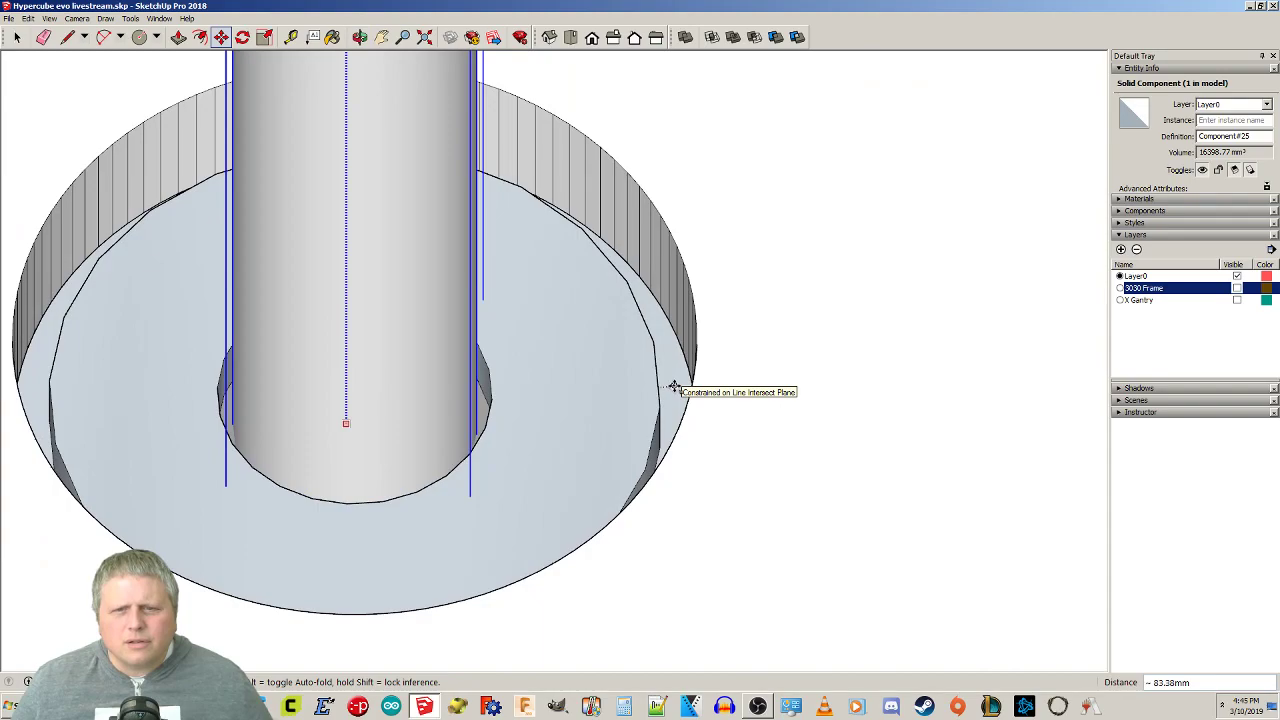
pyautogui.click(674, 386)
pyautogui.scroll(-10, 660, 400)
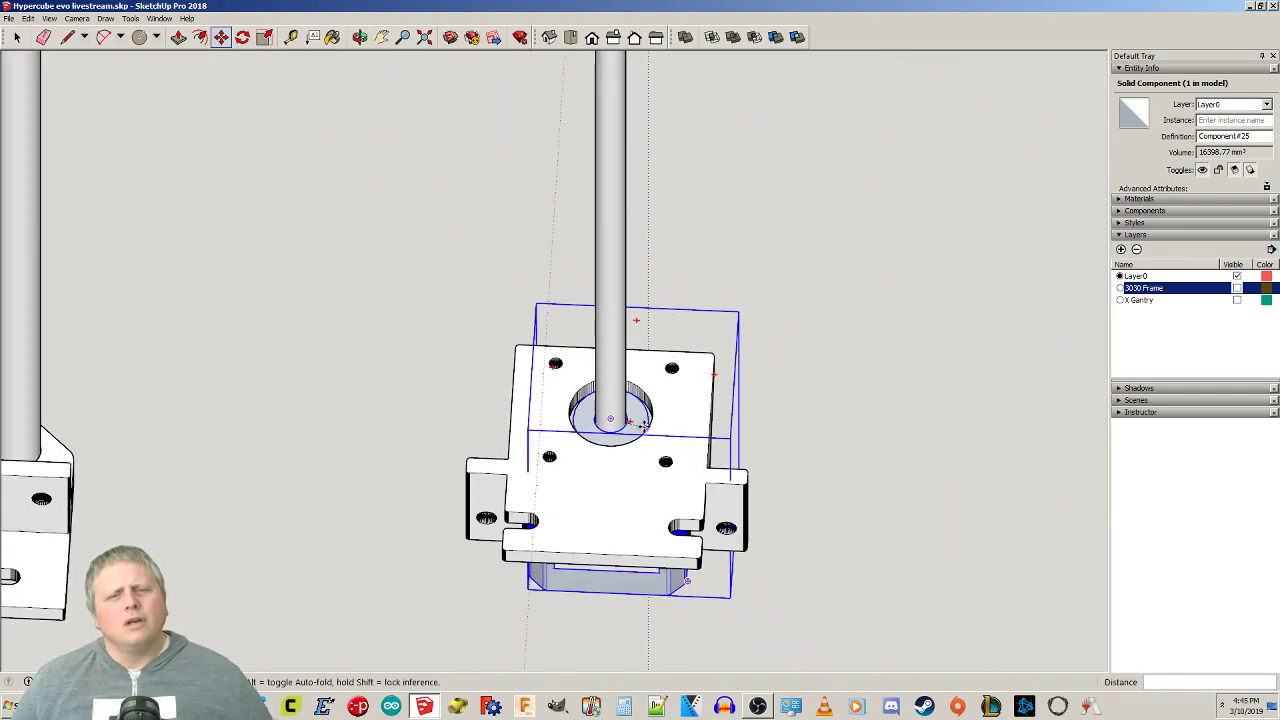
pyautogui.scroll(-8, 642, 424)
pyautogui.press('space')
pyautogui.click(762, 440)
pyautogui.scroll(2, 701, 296)
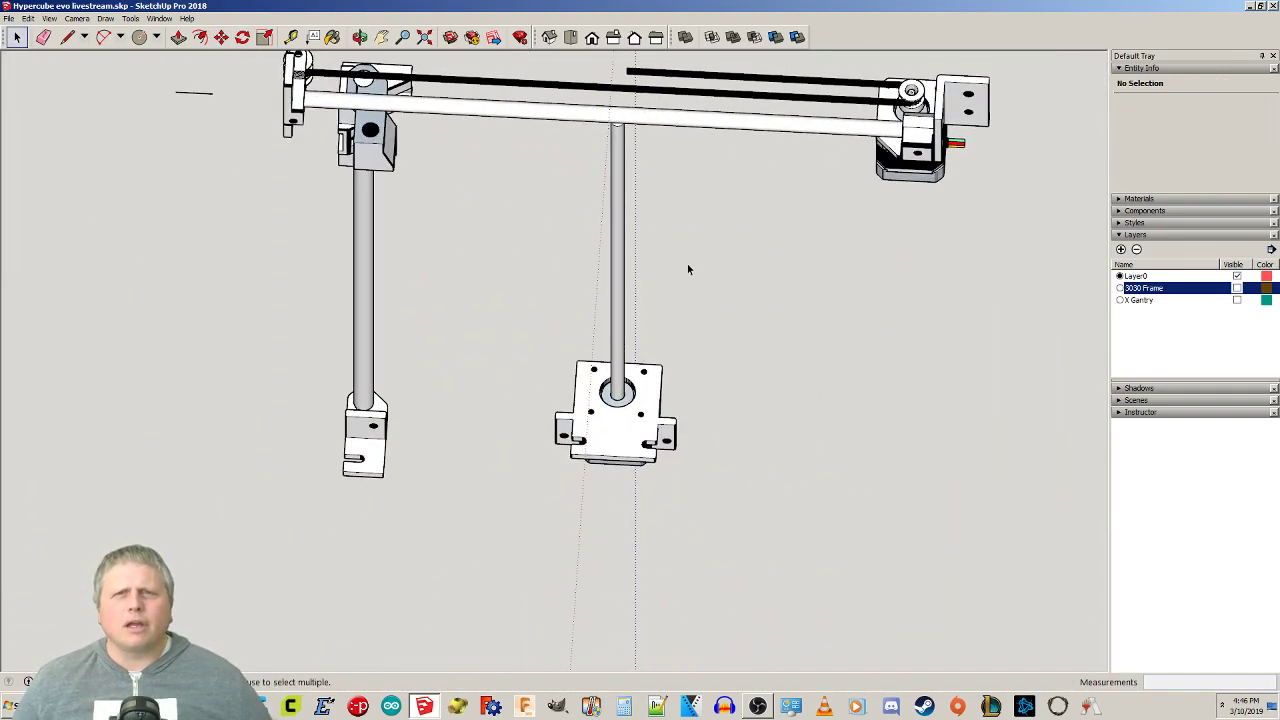
# Combine the rod and the stepper motor into one component, leaving the motor mount out of the selection.
pyautogui.click(570, 37)
pyautogui.scroll(5, 590, 380)
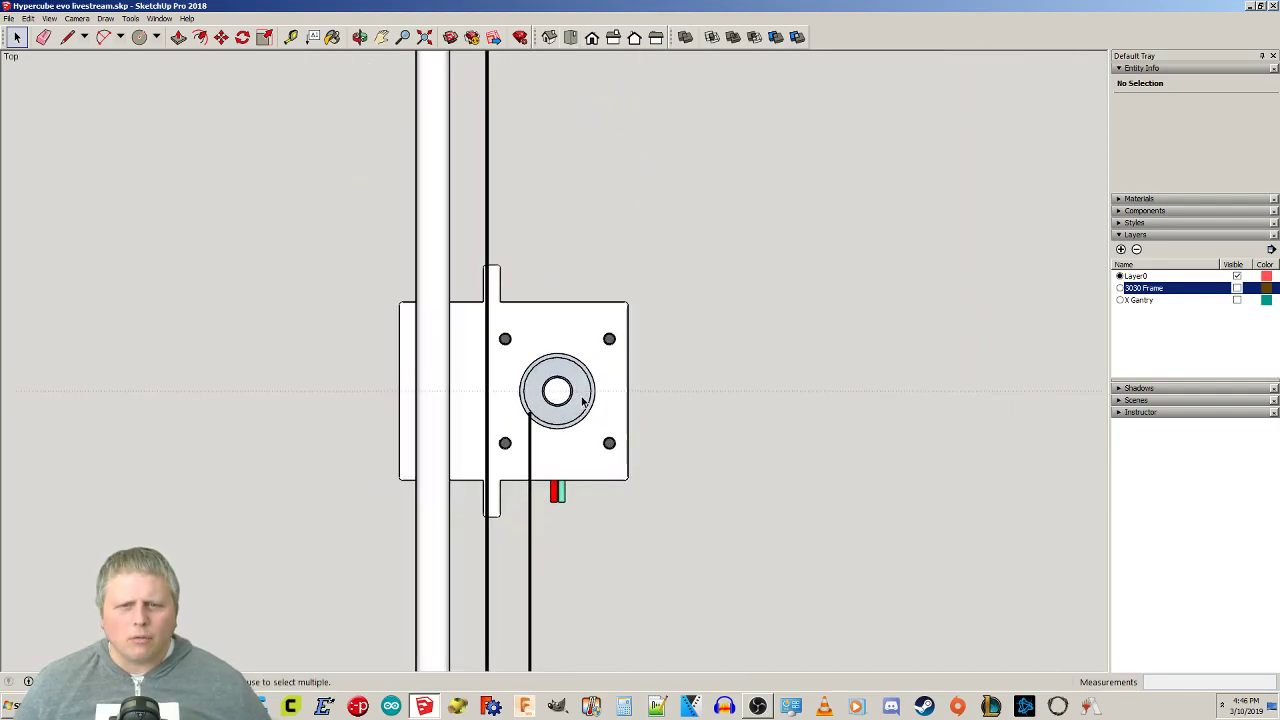
pyautogui.scroll(6, 583, 400)
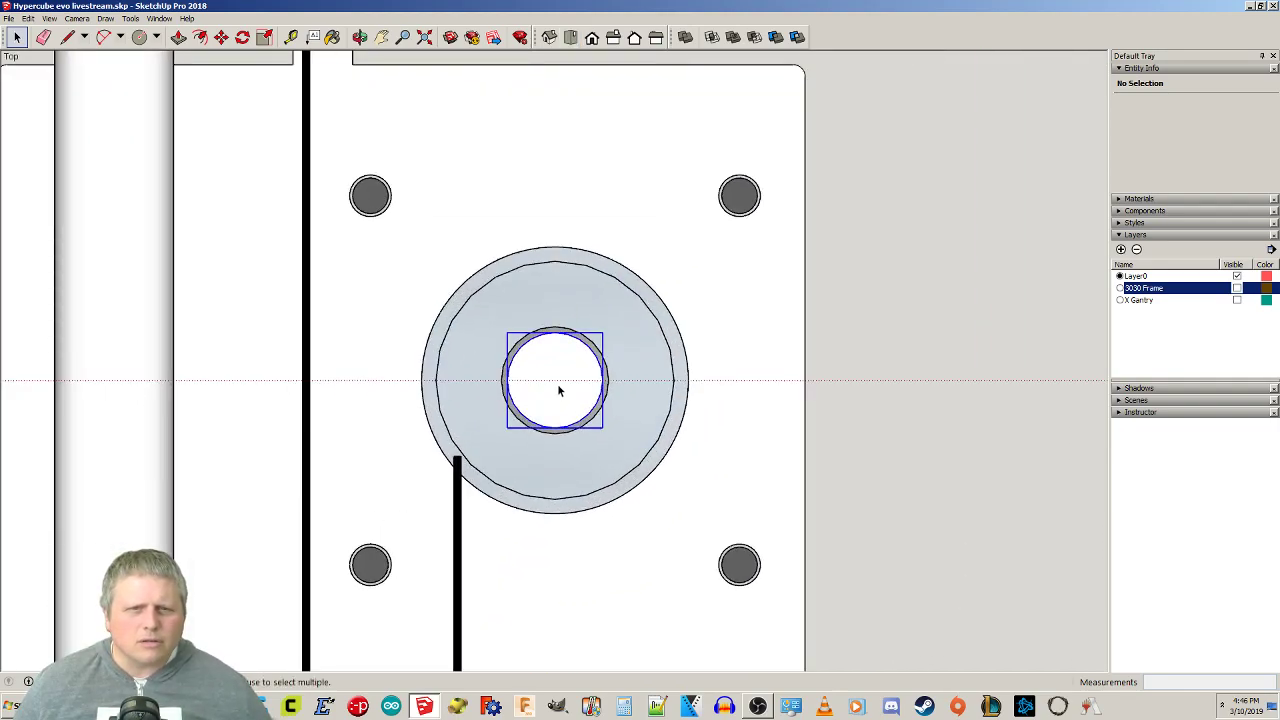
pyautogui.click(559, 390)
pyautogui.keyDown('shift'); pyautogui.click(626, 327); pyautogui.keyUp('shift')
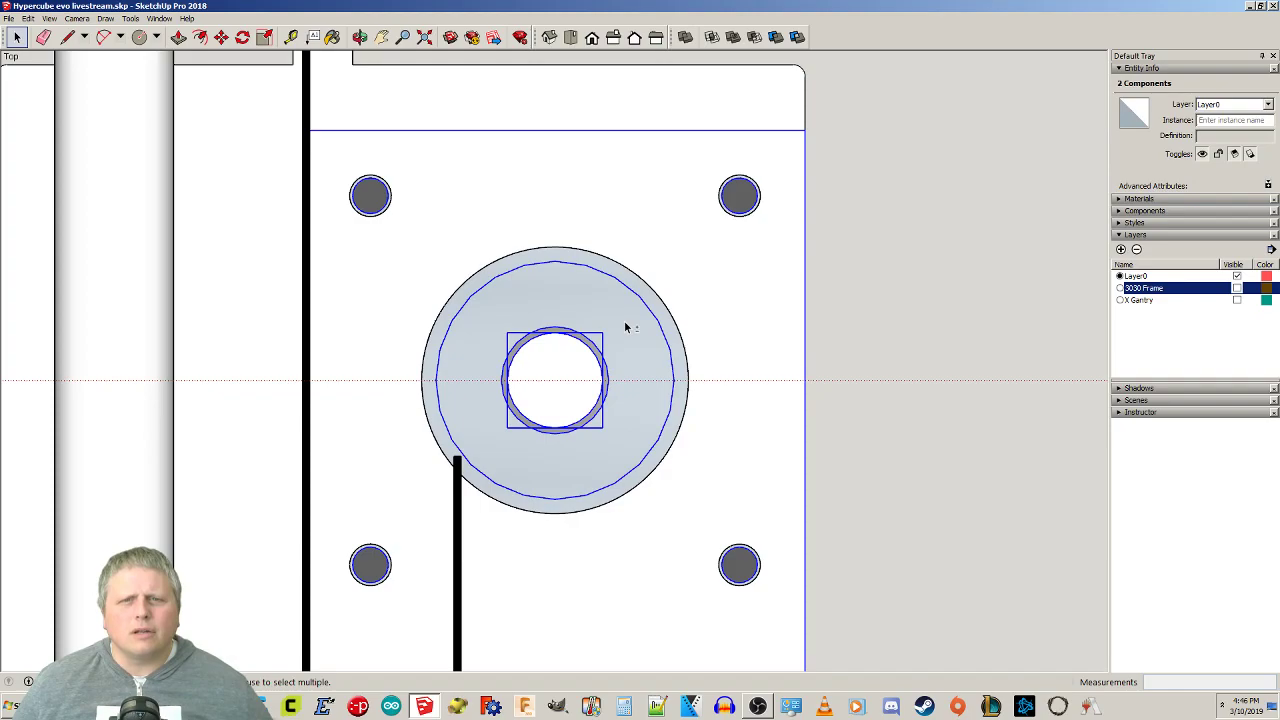
pyautogui.keyDown('shift'); pyautogui.click(677, 96); pyautogui.keyUp('shift')
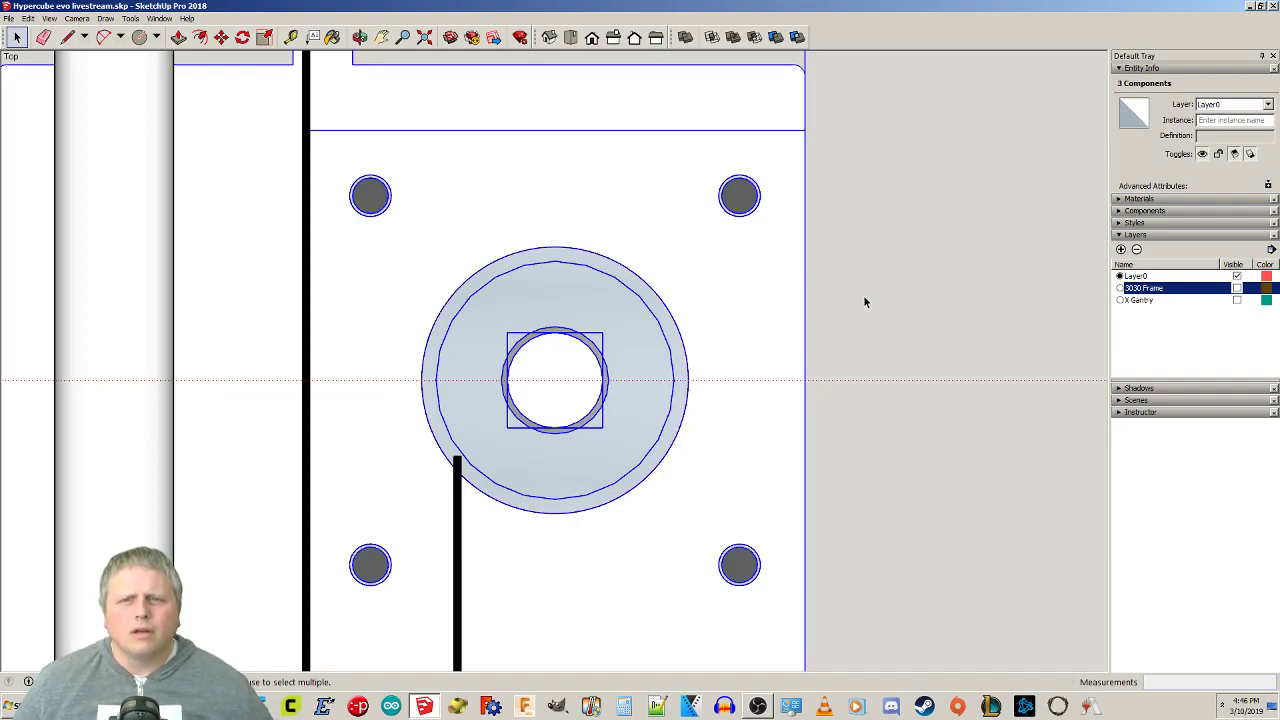
pyautogui.rightClick(572, 359)
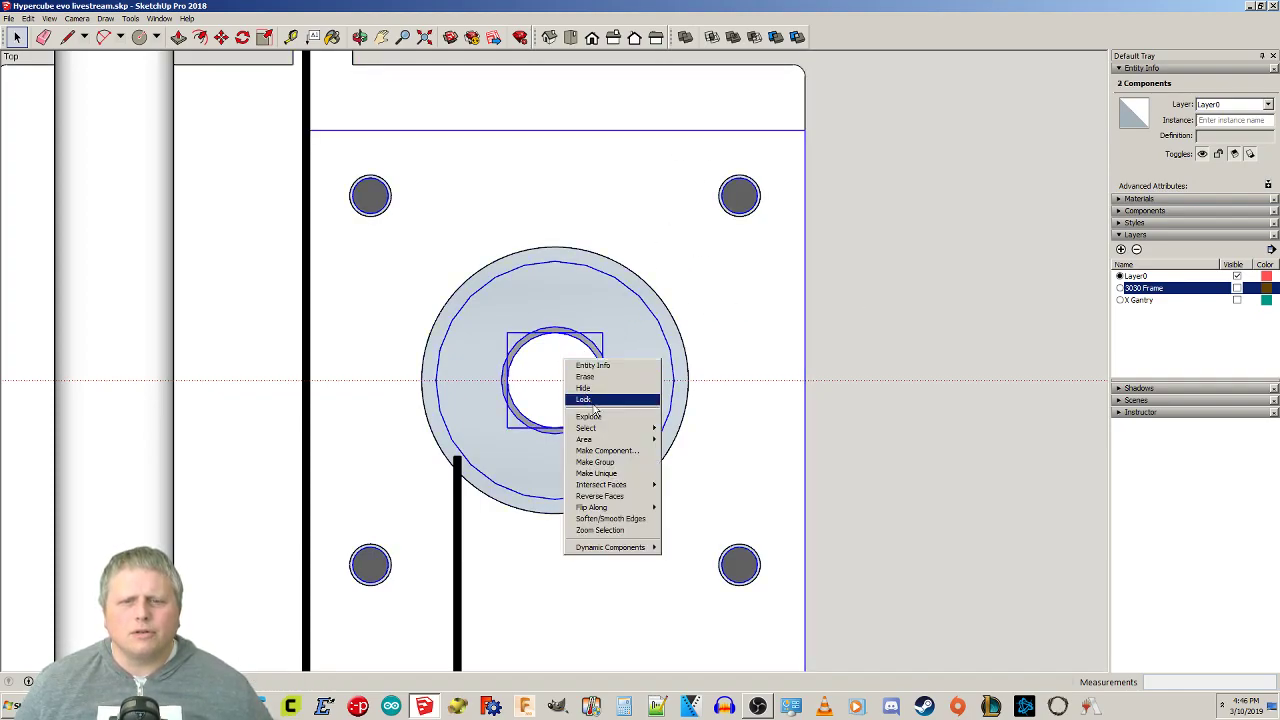
pyautogui.click(604, 451)
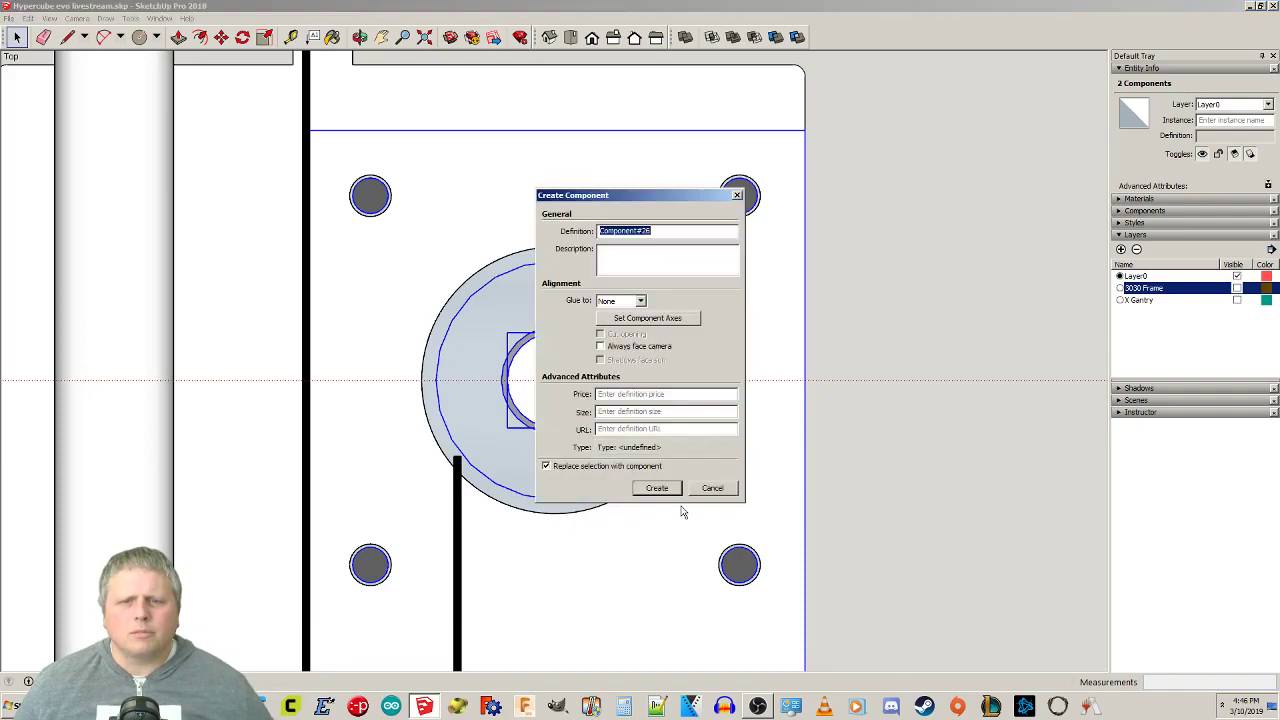
pyautogui.click(651, 489)
pyautogui.click(869, 400)
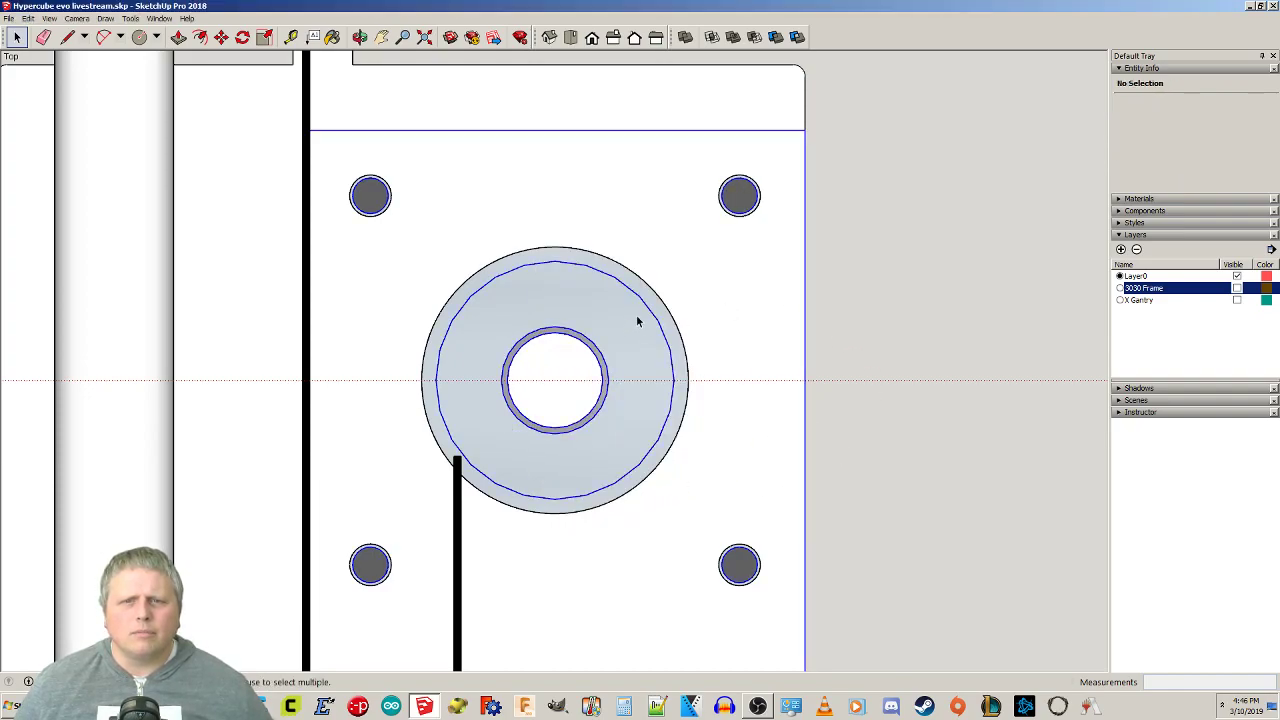
# Check that the rod and stepper motor select together as one component, separate from the motor mount.
pyautogui.click(629, 243)
pyautogui.scroll(-5, 751, 320)
pyautogui.scroll(-3, 846, 508)
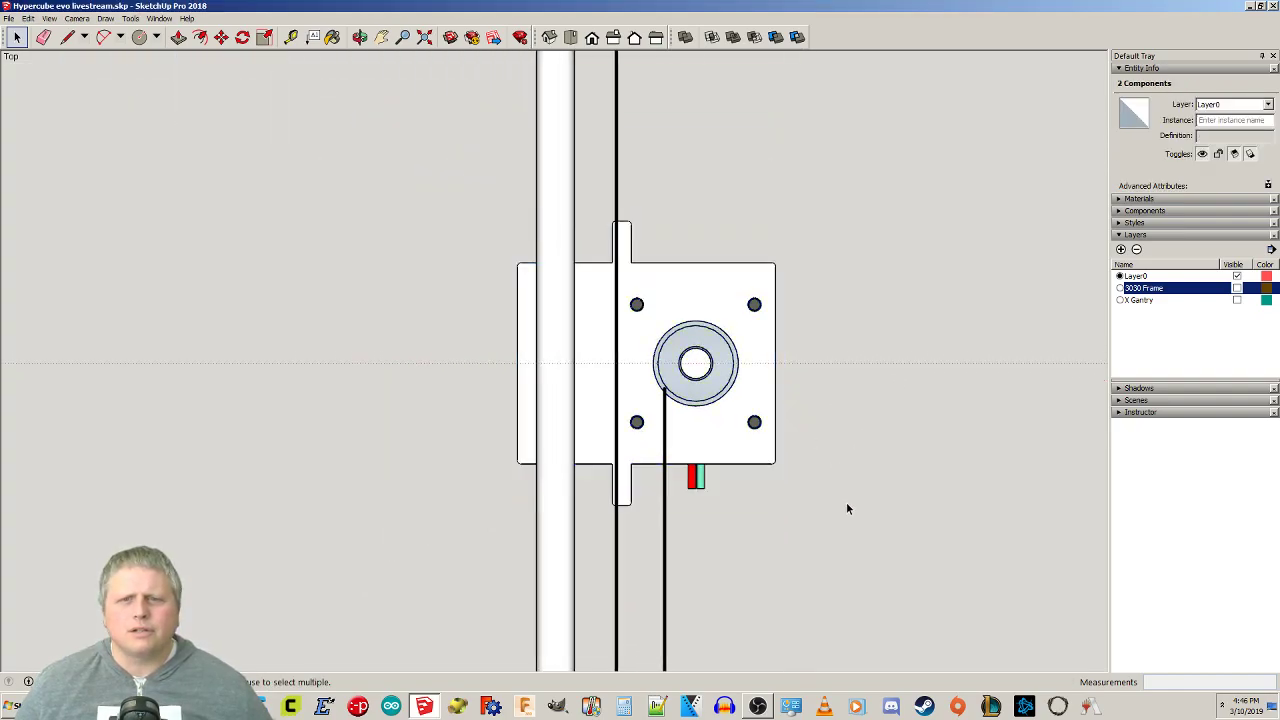
pyautogui.click(849, 478)
pyautogui.moveTo(849, 478); pyautogui.dragTo(701, 261, button='middle')
pyautogui.scroll(-4, 798, 505)
pyautogui.keyDown('shift'); pyautogui.moveTo(803, 508); pyautogui.dragTo(712, 458, button='middle'); pyautogui.keyUp('shift')
pyautogui.click(688, 515)
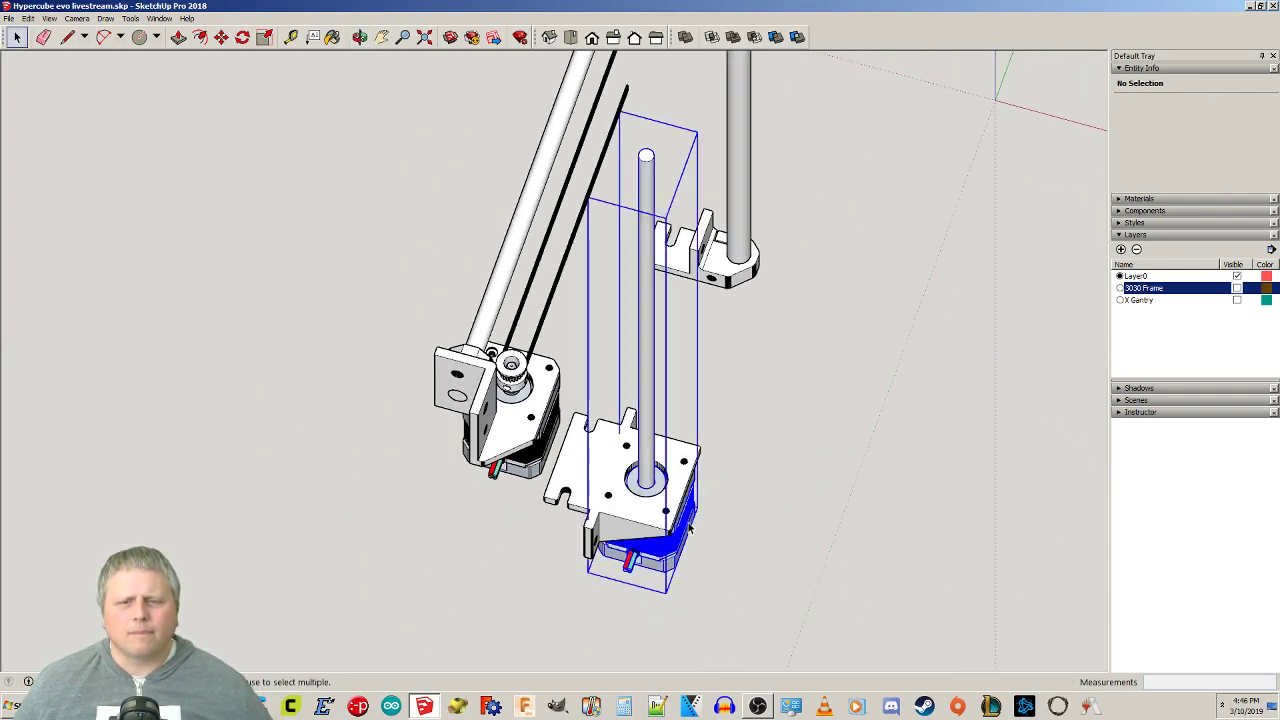
pyautogui.click(793, 494)
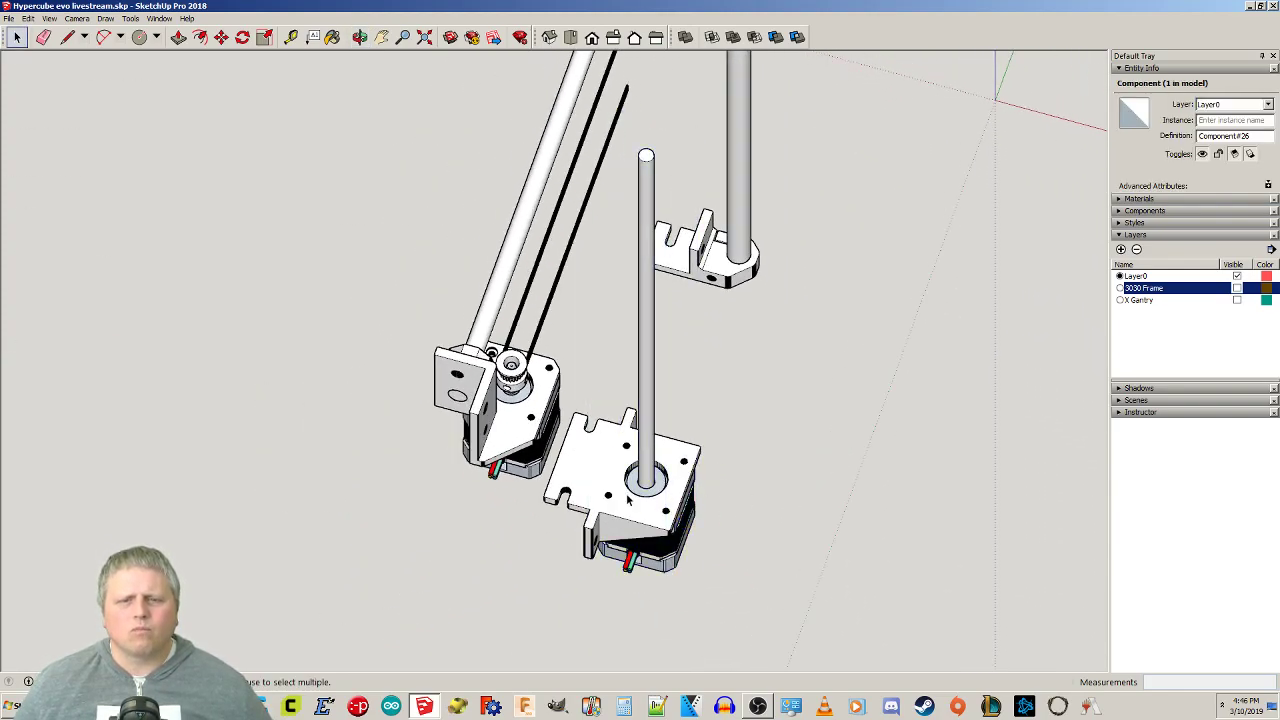
pyautogui.moveTo(510, 362); pyautogui.dragTo(437, 220, button='middle')
# Search 3D Warehouse for "lead screw", replacing the previous search term.
pyautogui.click(159, 19)
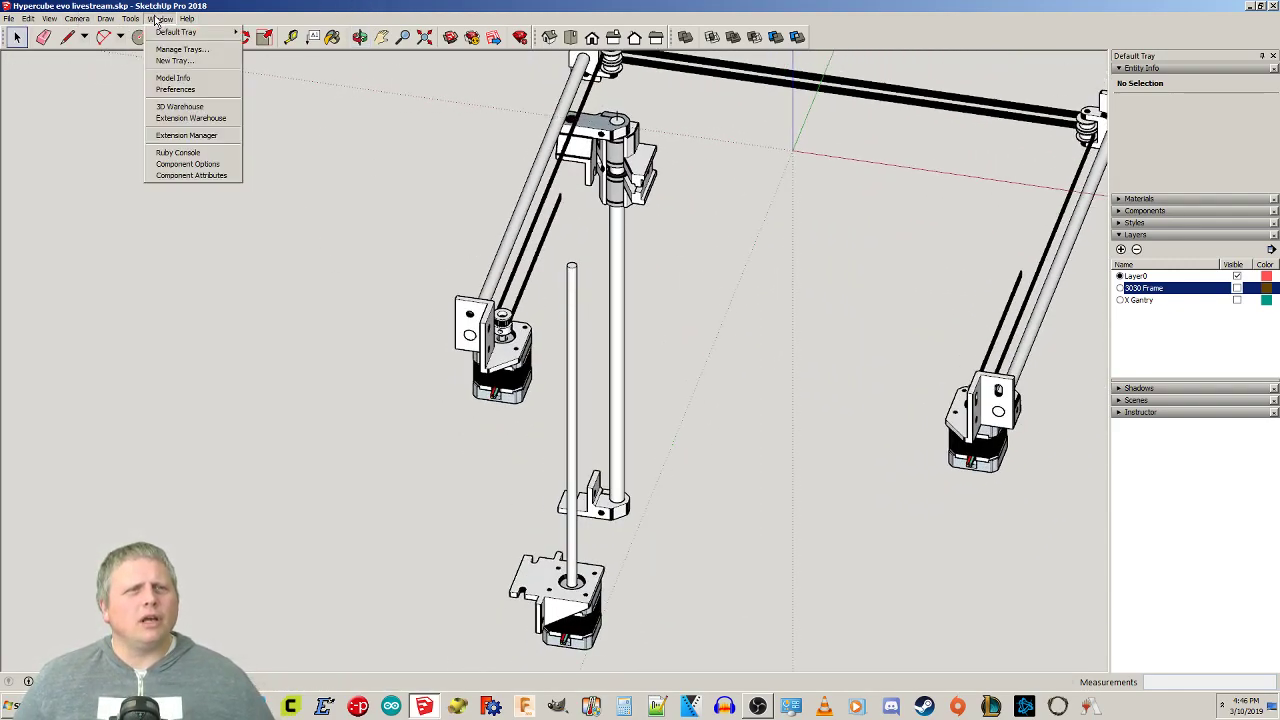
pyautogui.click(164, 108)
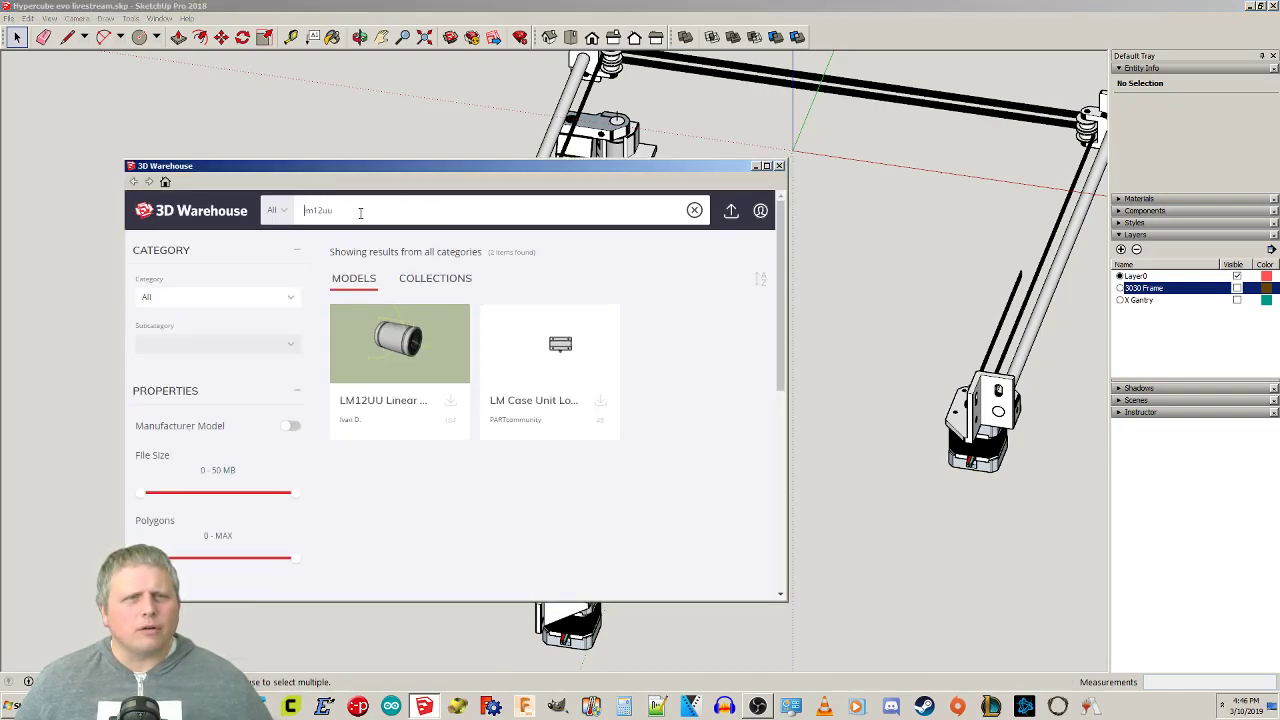
pyautogui.click(694, 211)
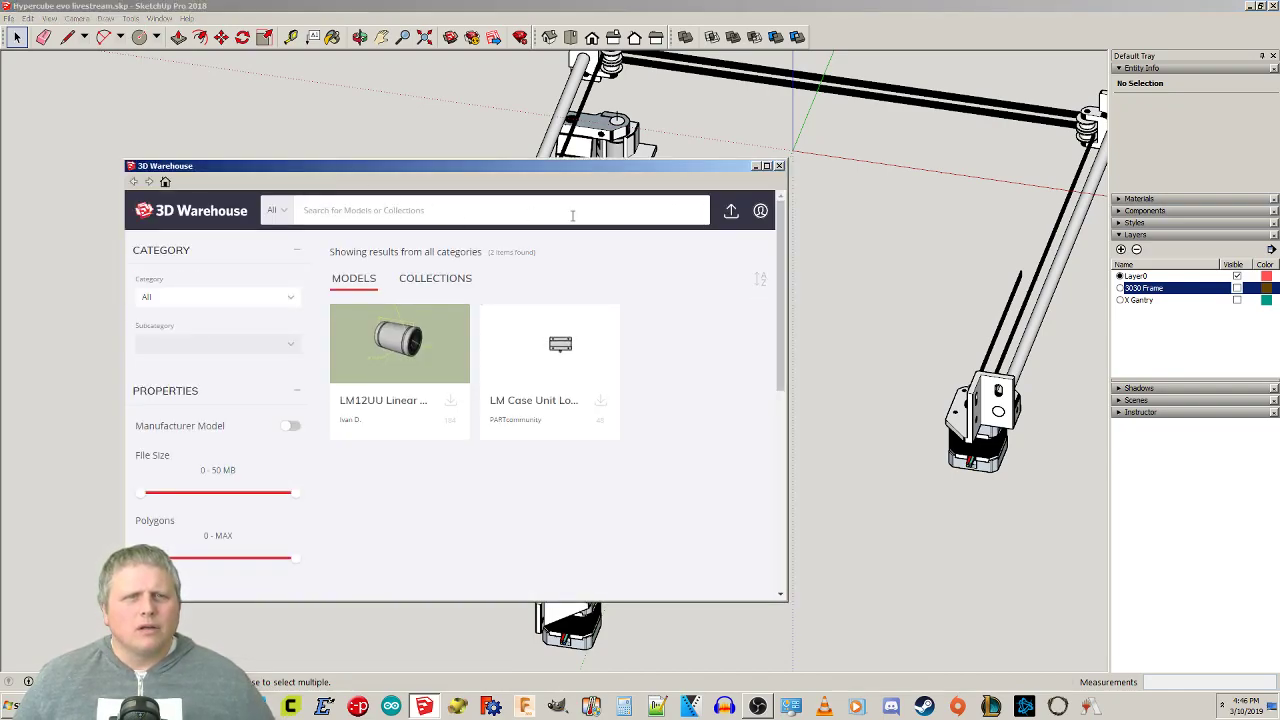
pyautogui.click(384, 210)
pyautogui.write('leas')
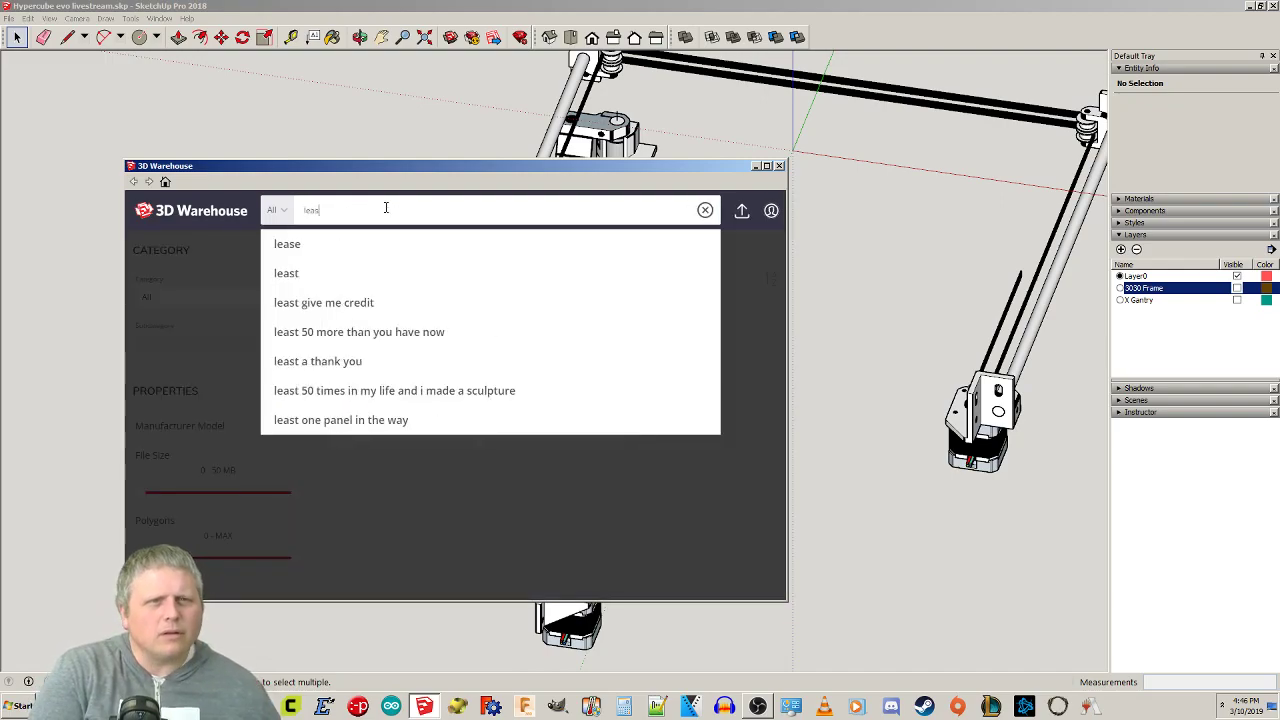
pyautogui.press('Return')
pyautogui.write('screw')
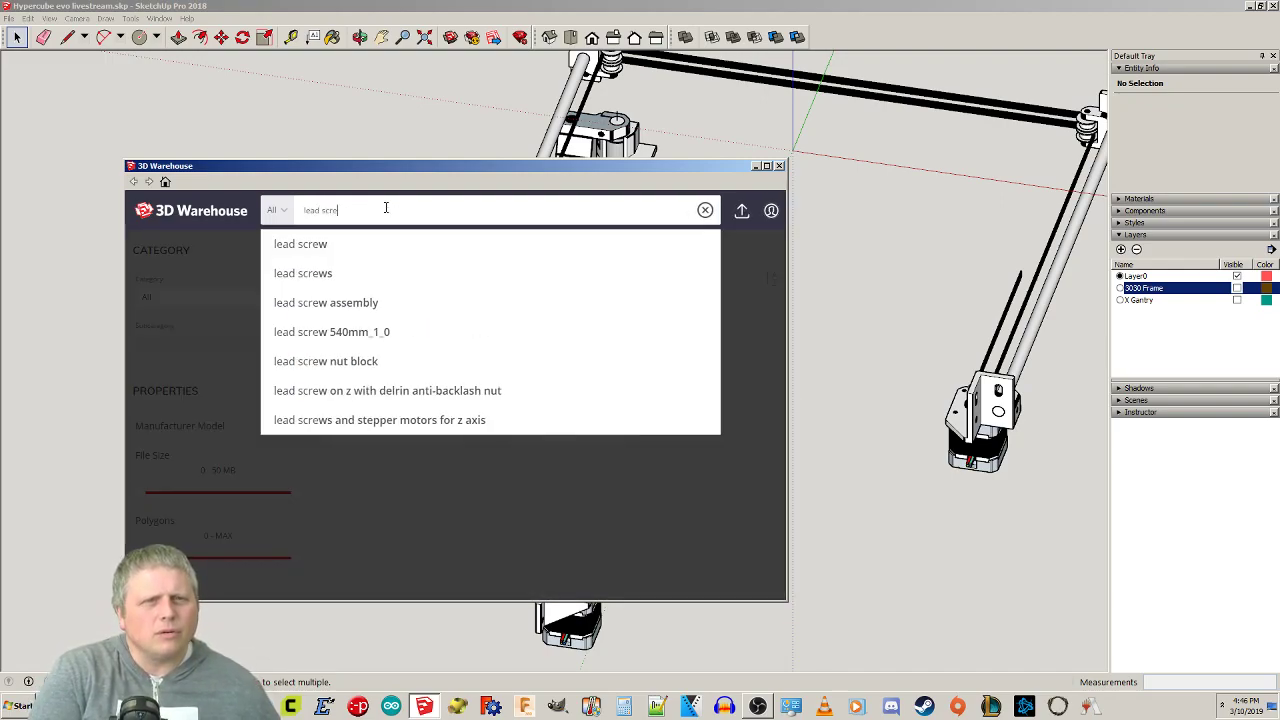
pyautogui.press('Return')
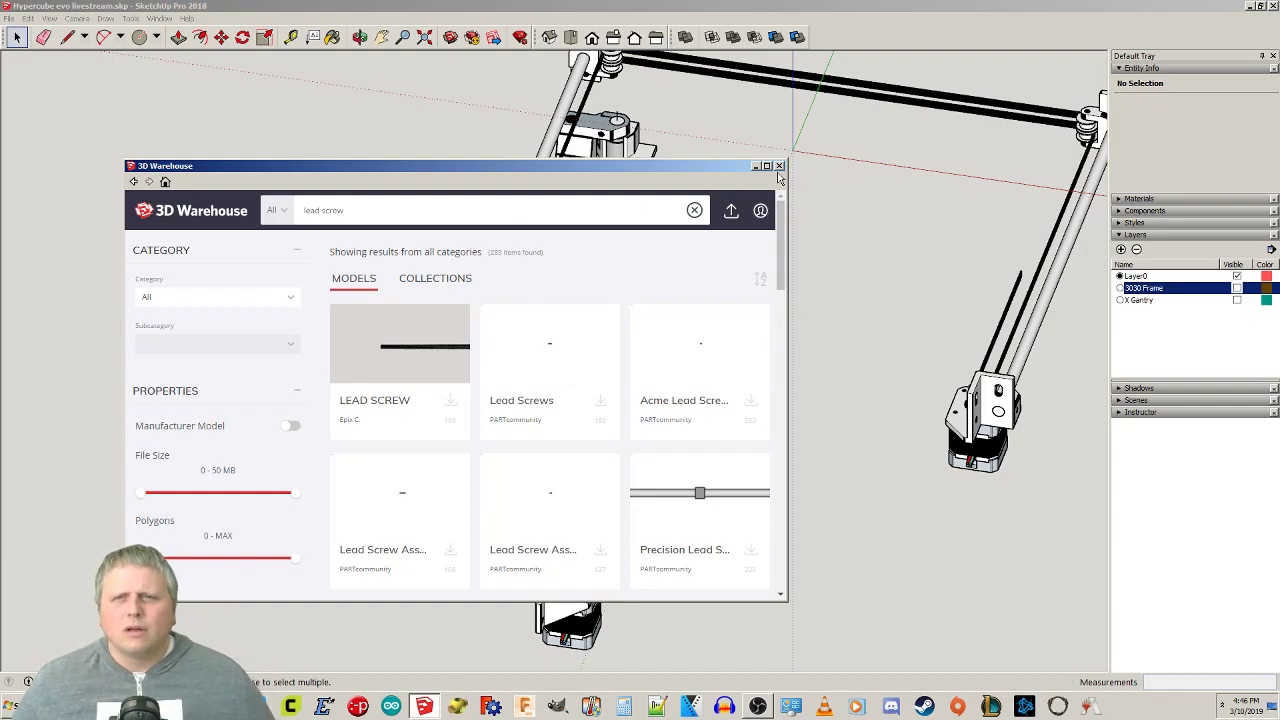
# Load the yellow "Lead Screw Nut, 8mm" from the search results directly into the model and place it at the origin.
pyautogui.click(767, 167)
pyautogui.scroll(-3, 530, 394)
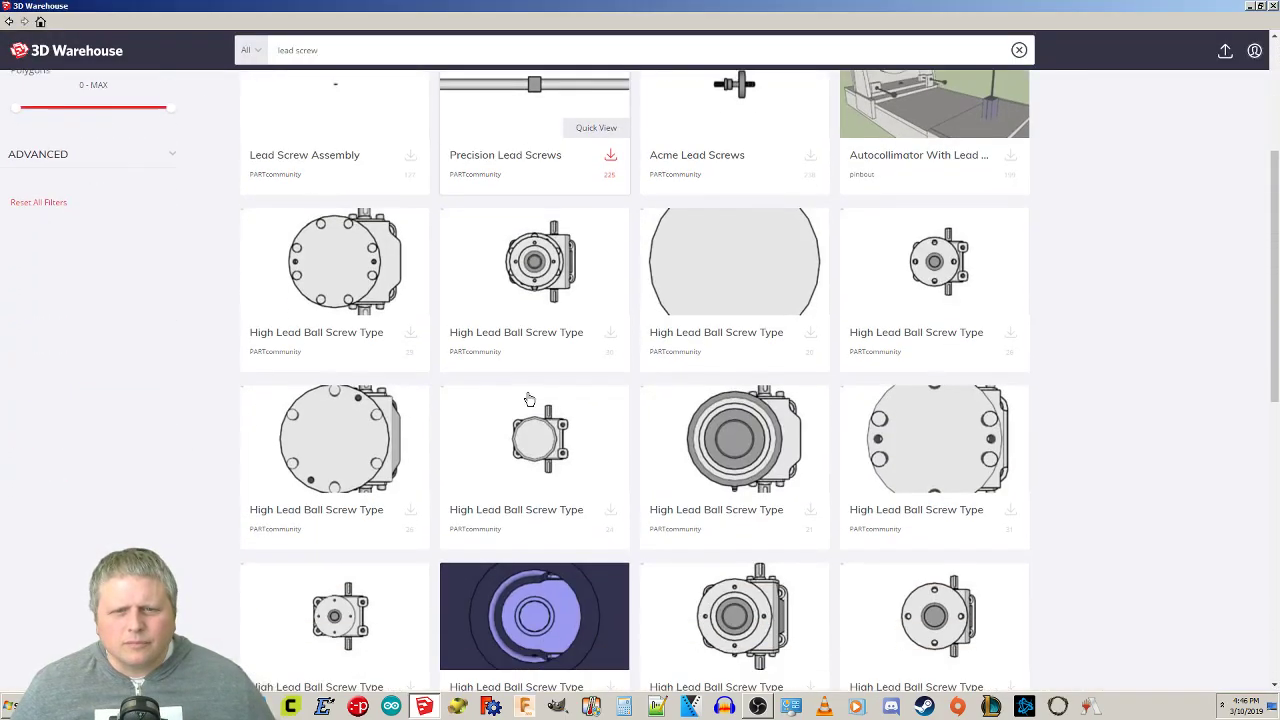
pyautogui.scroll(-6, 543, 392)
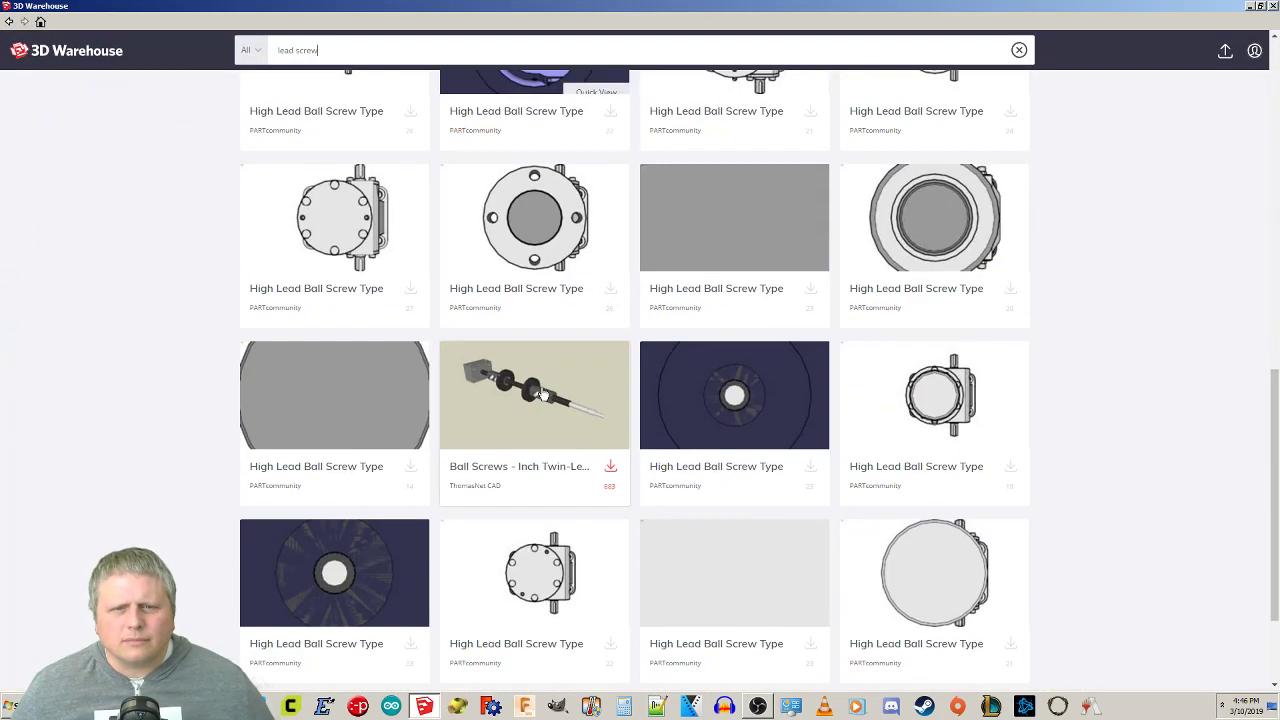
pyautogui.scroll(-1, 543, 393)
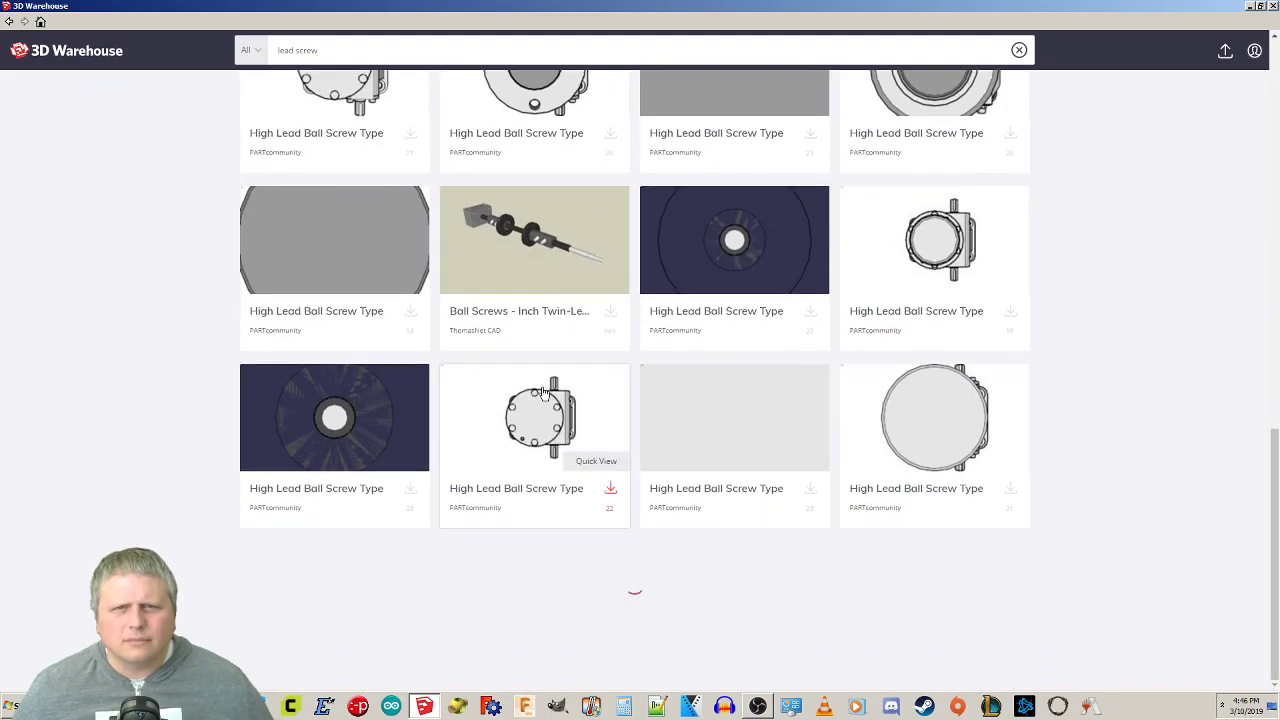
pyautogui.scroll(8, 530, 400)
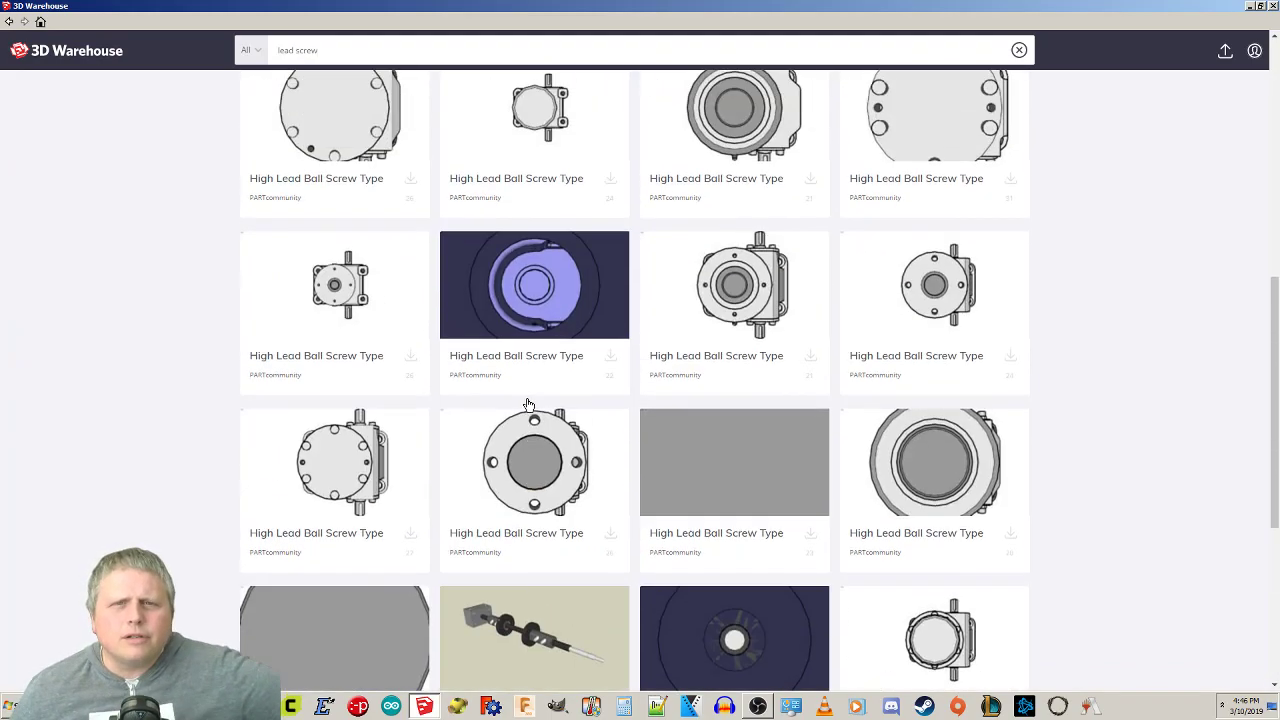
pyautogui.scroll(3, 528, 402)
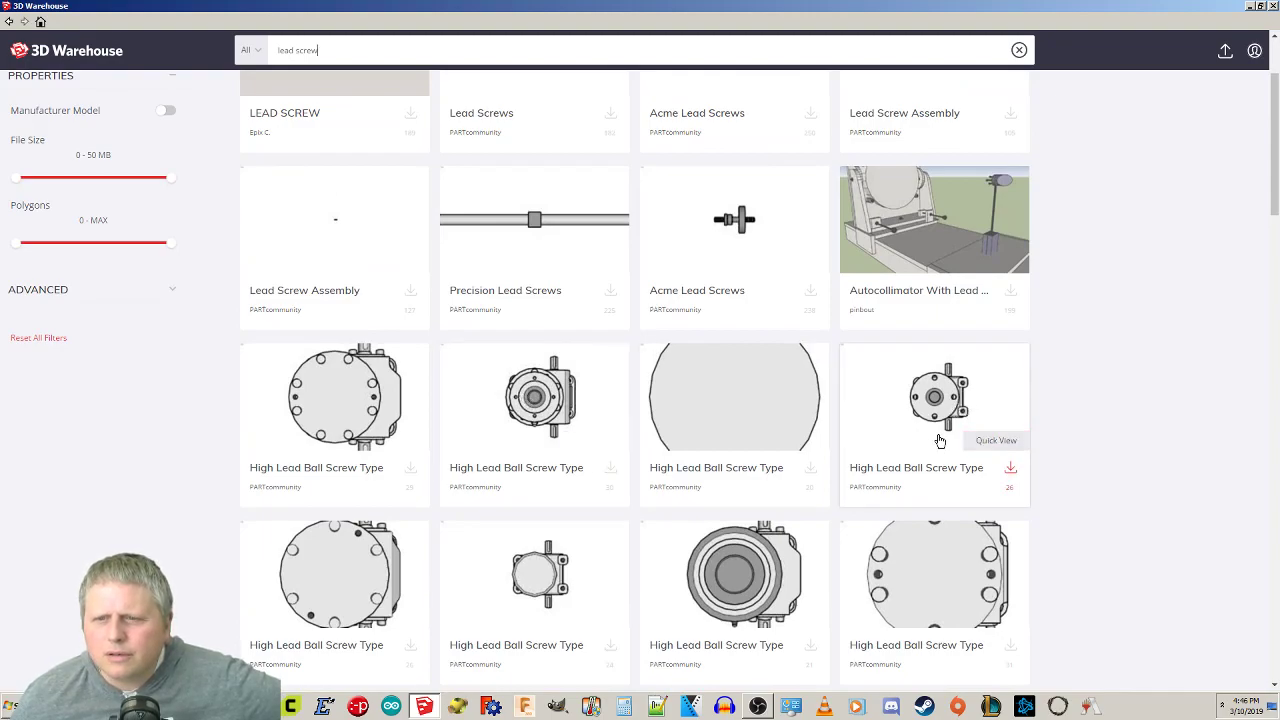
pyautogui.scroll(1, 940, 440)
pyautogui.scroll(-15, 889, 486)
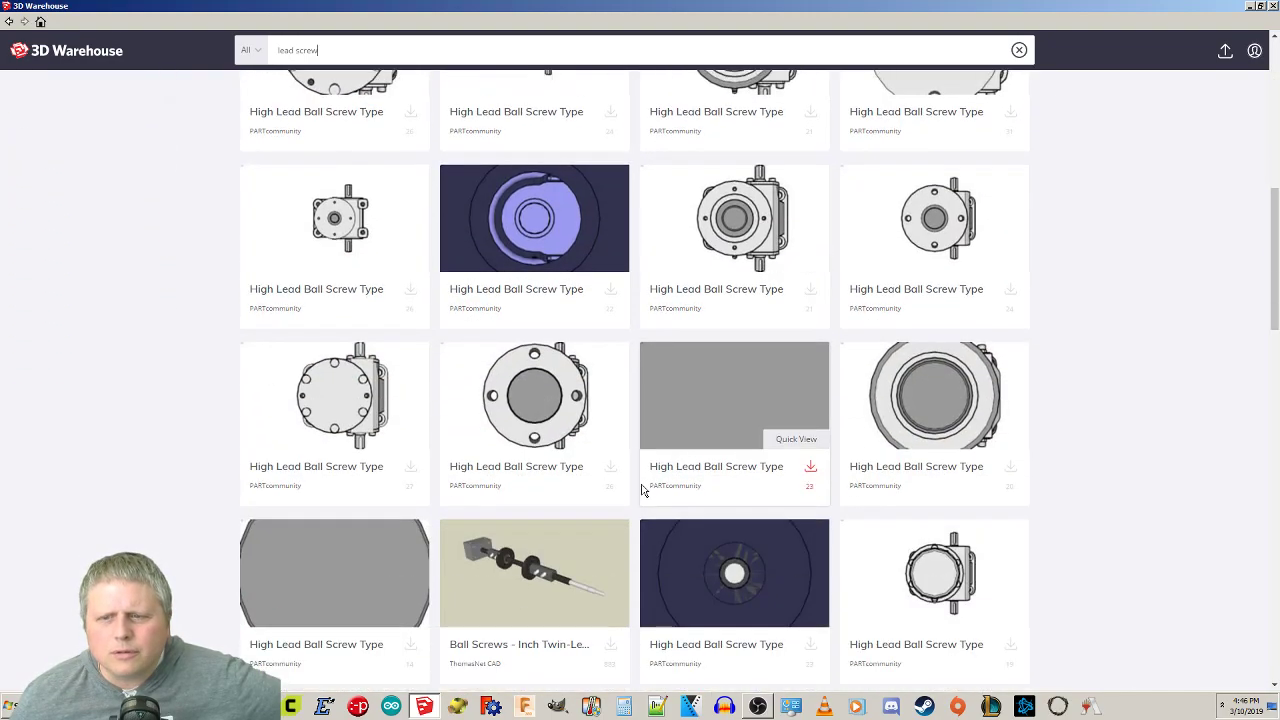
pyautogui.scroll(-17, 640, 490)
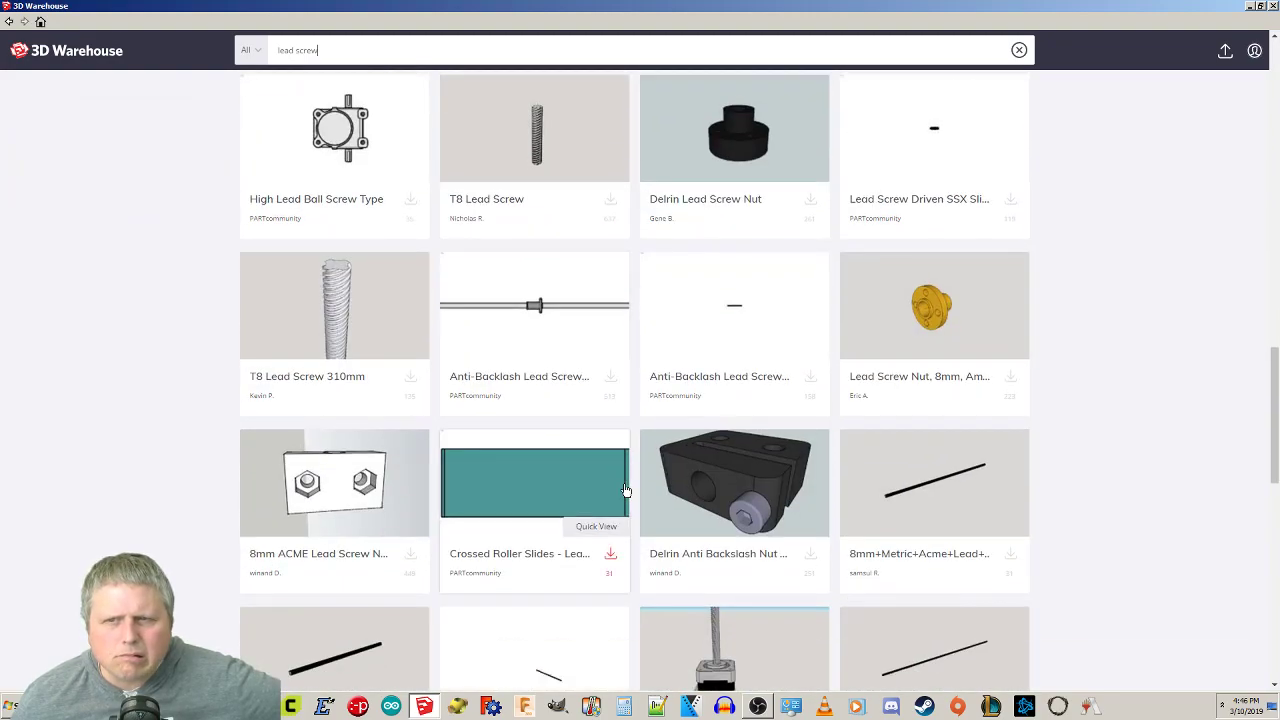
pyautogui.click(1011, 379)
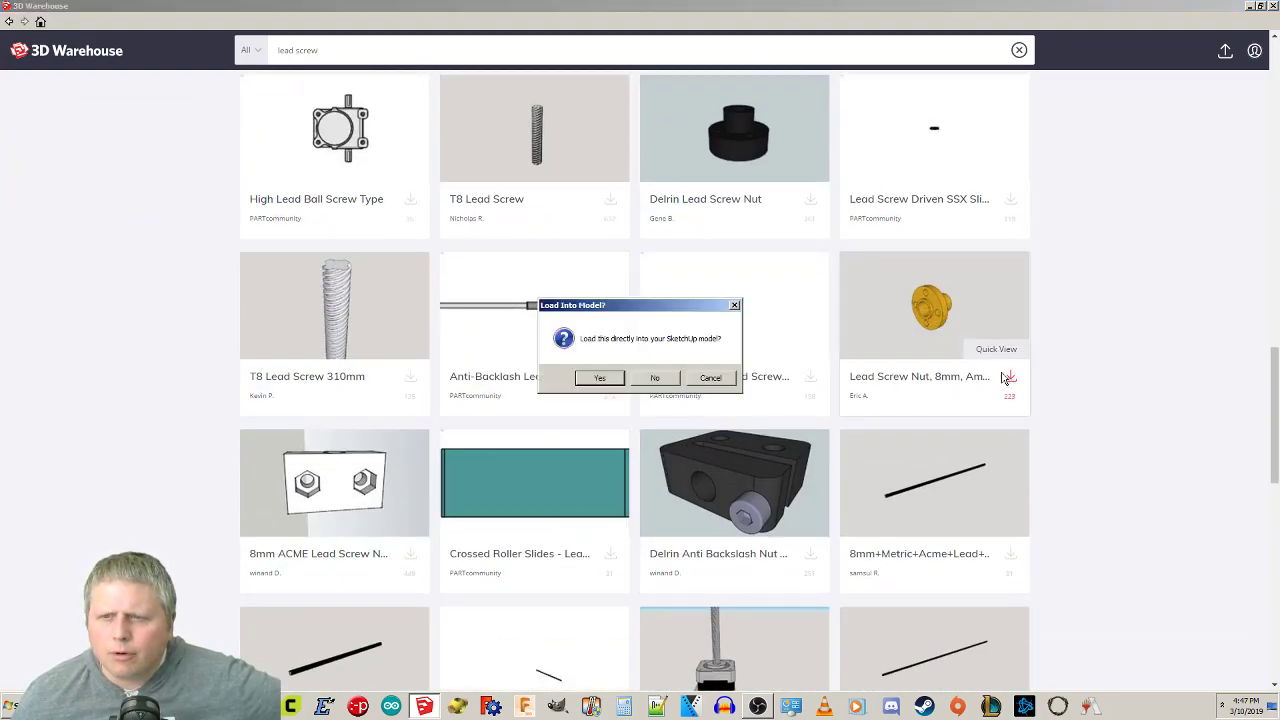
pyautogui.click(600, 379)
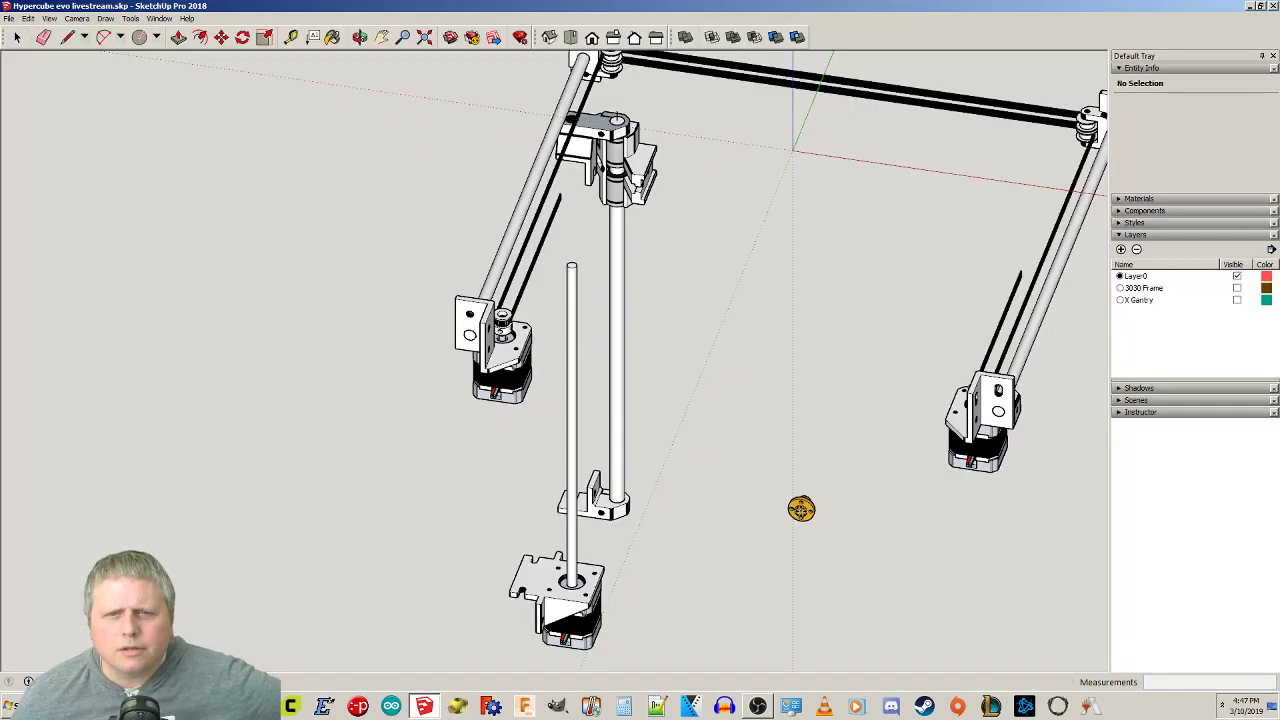
pyautogui.click(802, 165)
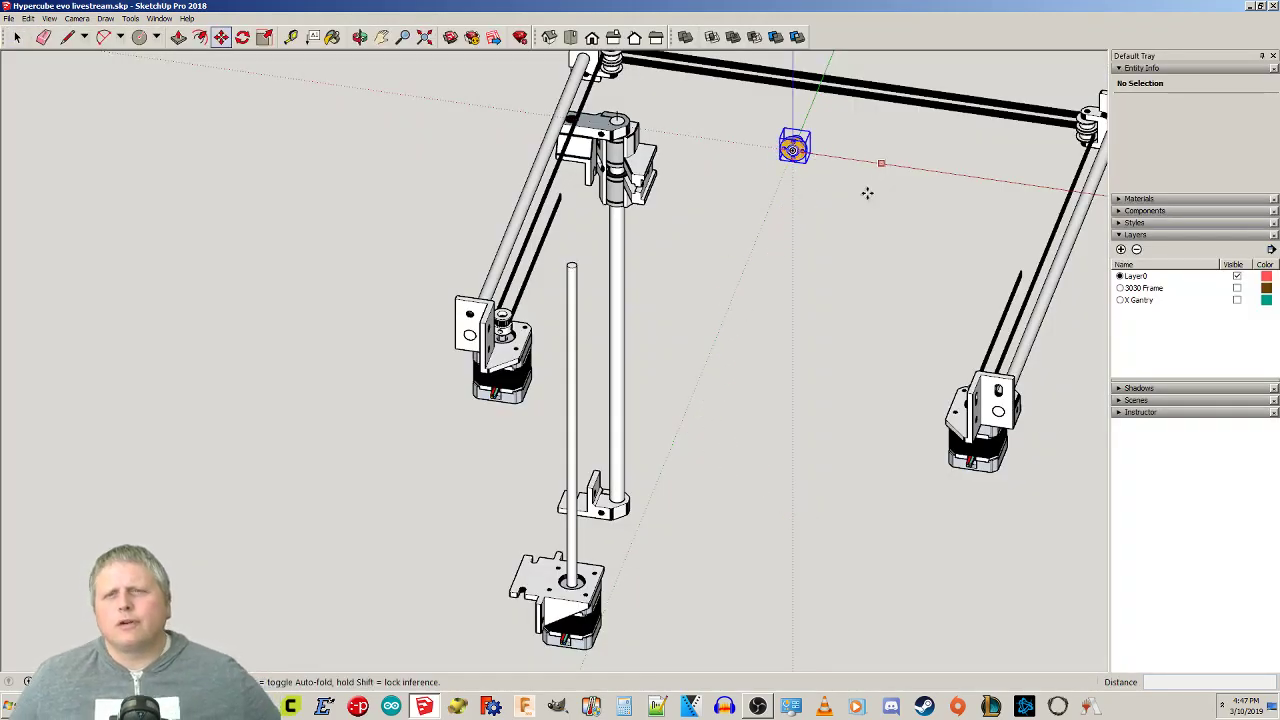
# Rotate the lead screw nut 90 degrees about the origin so its bore is vertical and its flange faces up.
pyautogui.scroll(5, 870, 155)
pyautogui.moveTo(870, 152)
pyautogui.mouseDown(button='middle')
pyautogui.moveTo(786, 189)
pyautogui.moveTo(817, 277)
pyautogui.moveTo(470, 315)
pyautogui.moveTo(371, 306)
pyautogui.moveTo(390, 300)
pyautogui.mouseUp(button='middle')
pyautogui.scroll(2, 390, 300)
pyautogui.press('q')
pyautogui.scroll(4, 380, 423)
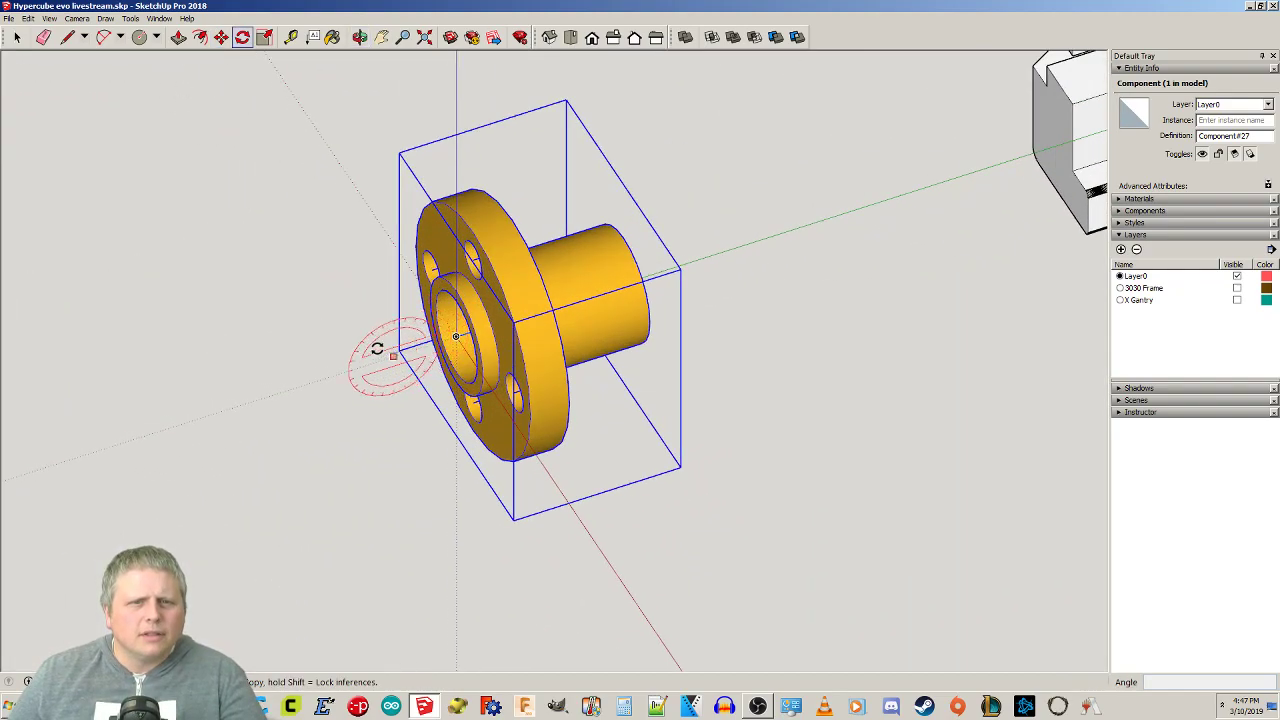
pyautogui.click(464, 334)
pyautogui.click(337, 368)
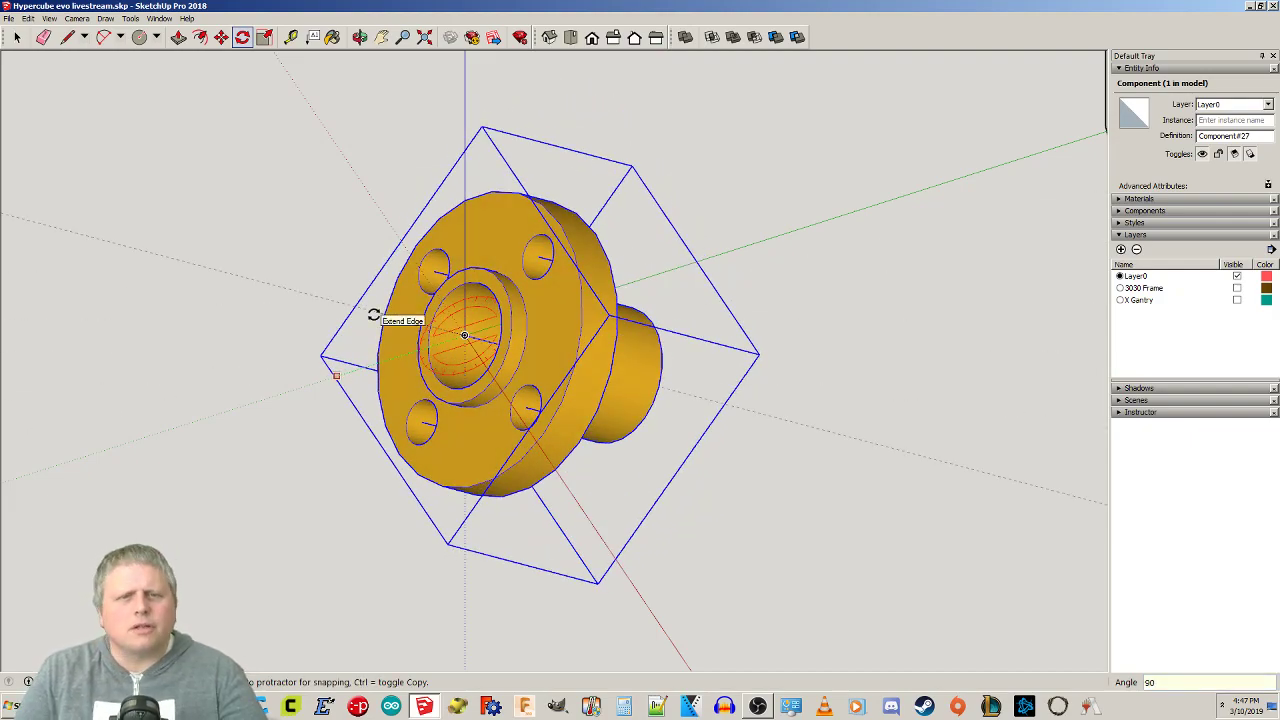
pyautogui.click(372, 312)
# Move the nut by its bore centre from the origin to the centre of the 330 mm rod's upper end, aligning it in top view.
pyautogui.moveTo(400, 353); pyautogui.dragTo(523, 449, button='middle')
pyautogui.press('m')
pyautogui.click(483, 389)
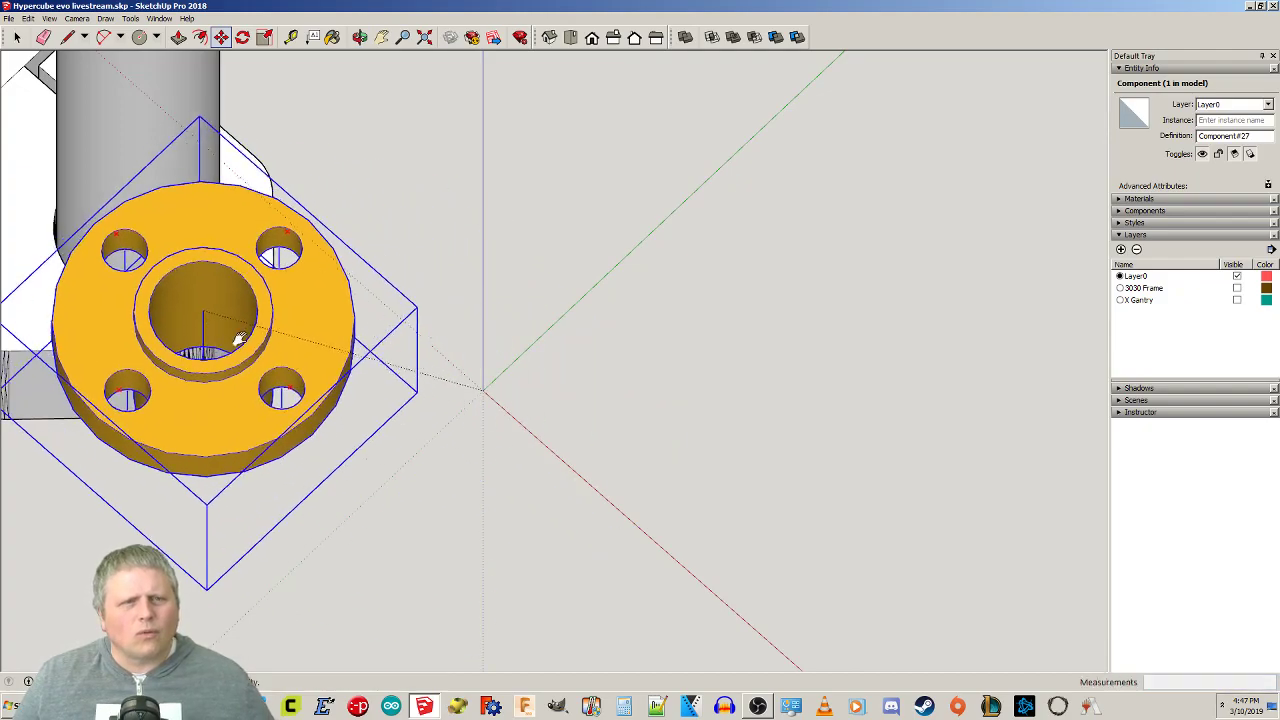
pyautogui.moveTo(210, 315); pyautogui.dragTo(455, 480, button='middle')
pyautogui.scroll(-5, 500, 520)
pyautogui.scroll(-5, 400, 502)
pyautogui.scroll(-1, 297, 434)
pyautogui.keyDown('shift'); pyautogui.moveTo(297, 434); pyautogui.dragTo(498, 370, button='middle'); pyautogui.keyUp('shift')
pyautogui.scroll(5, 391, 300)
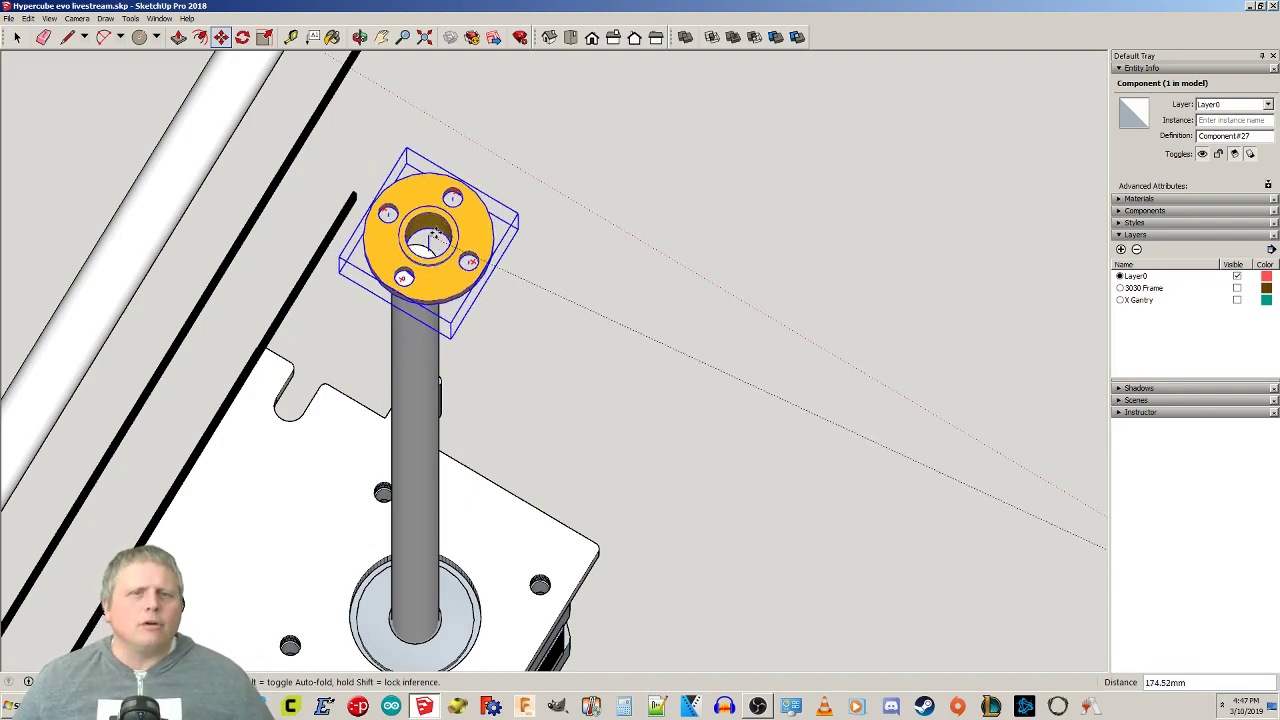
pyautogui.scroll(1, 430, 245)
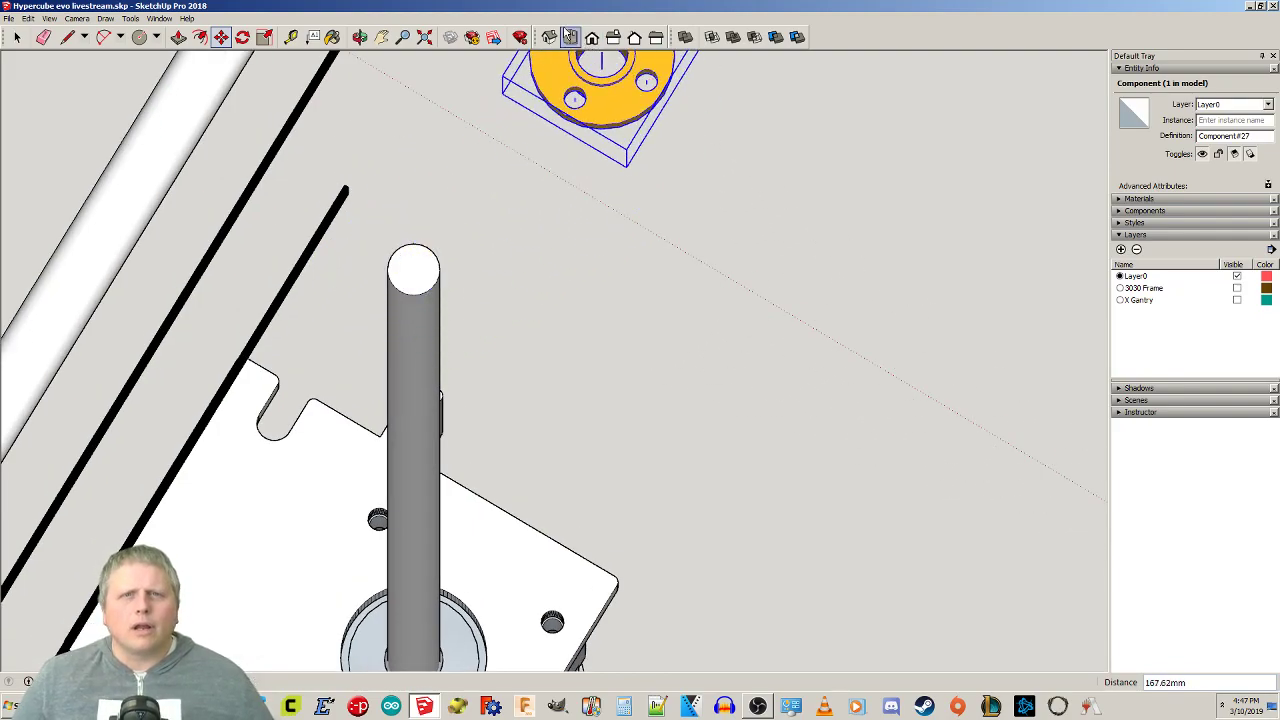
pyautogui.click(570, 37)
pyautogui.scroll(6, 641, 350)
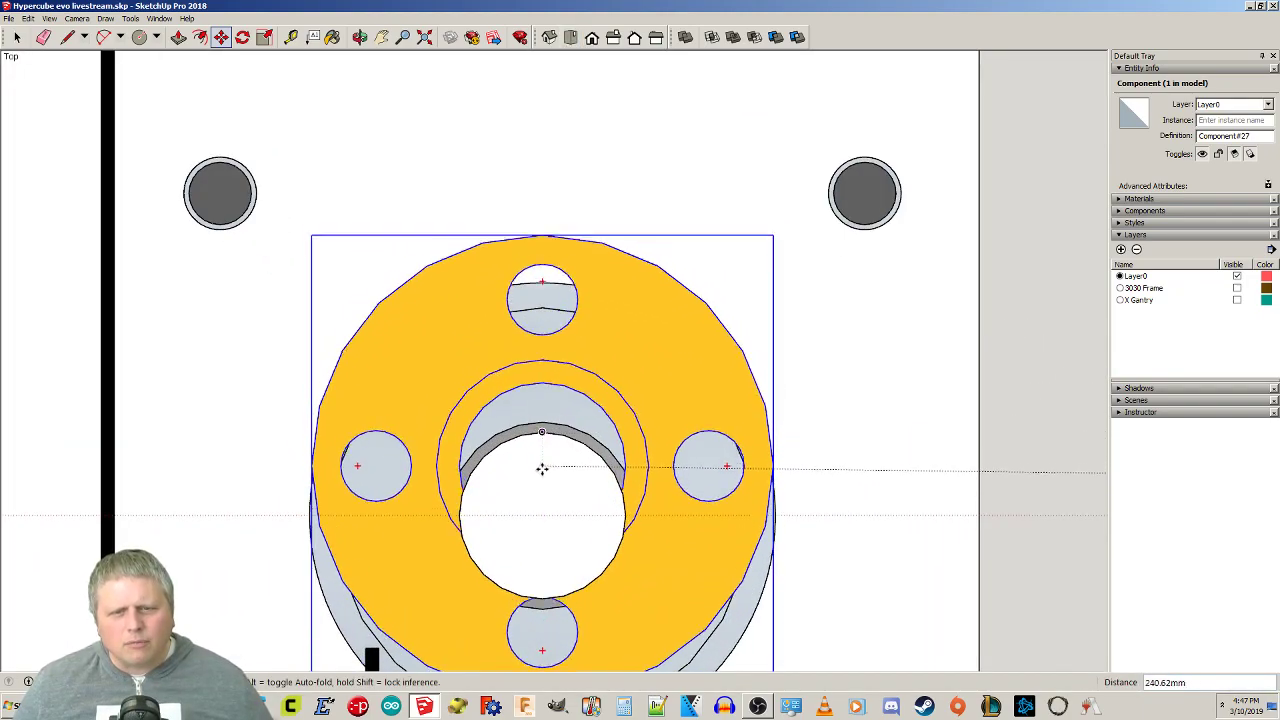
pyautogui.click(540, 515)
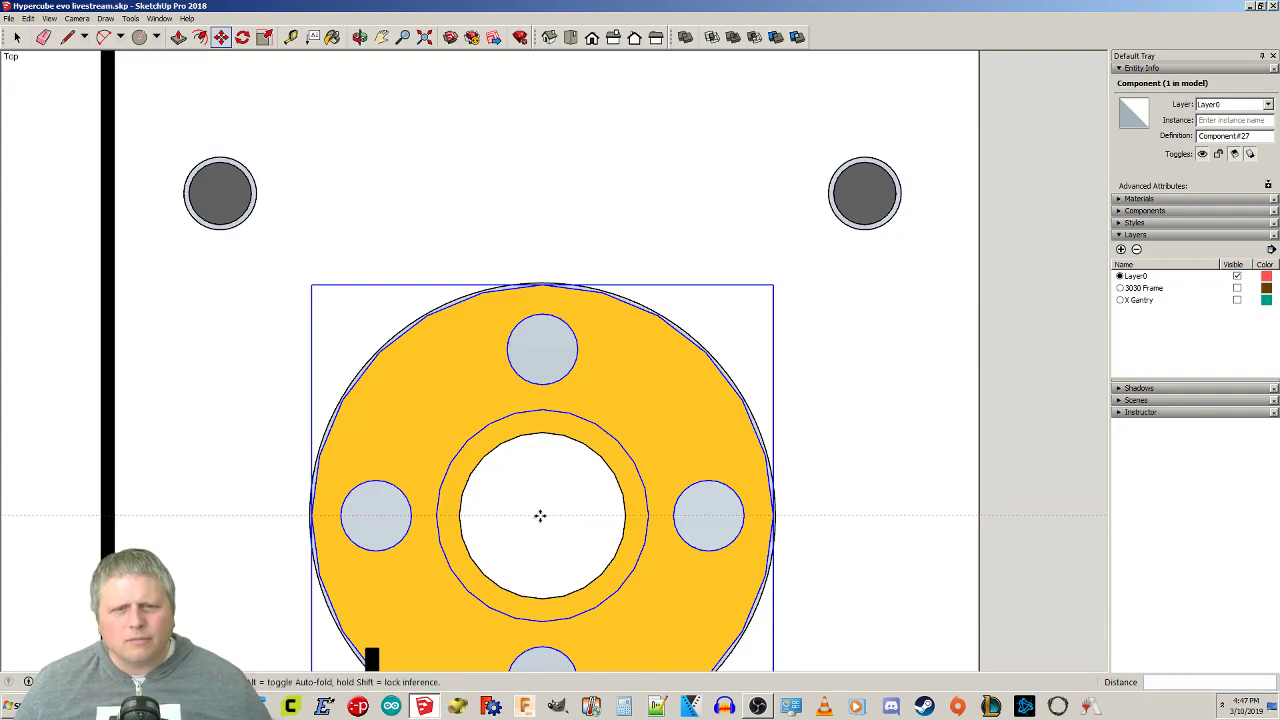
# Inspect how the lead screw nut sits on the rod's upper end, from close up and in the wider assembly.
pyautogui.scroll(-5, 540, 515)
pyautogui.press('space')
pyautogui.click(829, 559)
pyautogui.moveTo(829, 559); pyautogui.dragTo(530, 438, button='middle')
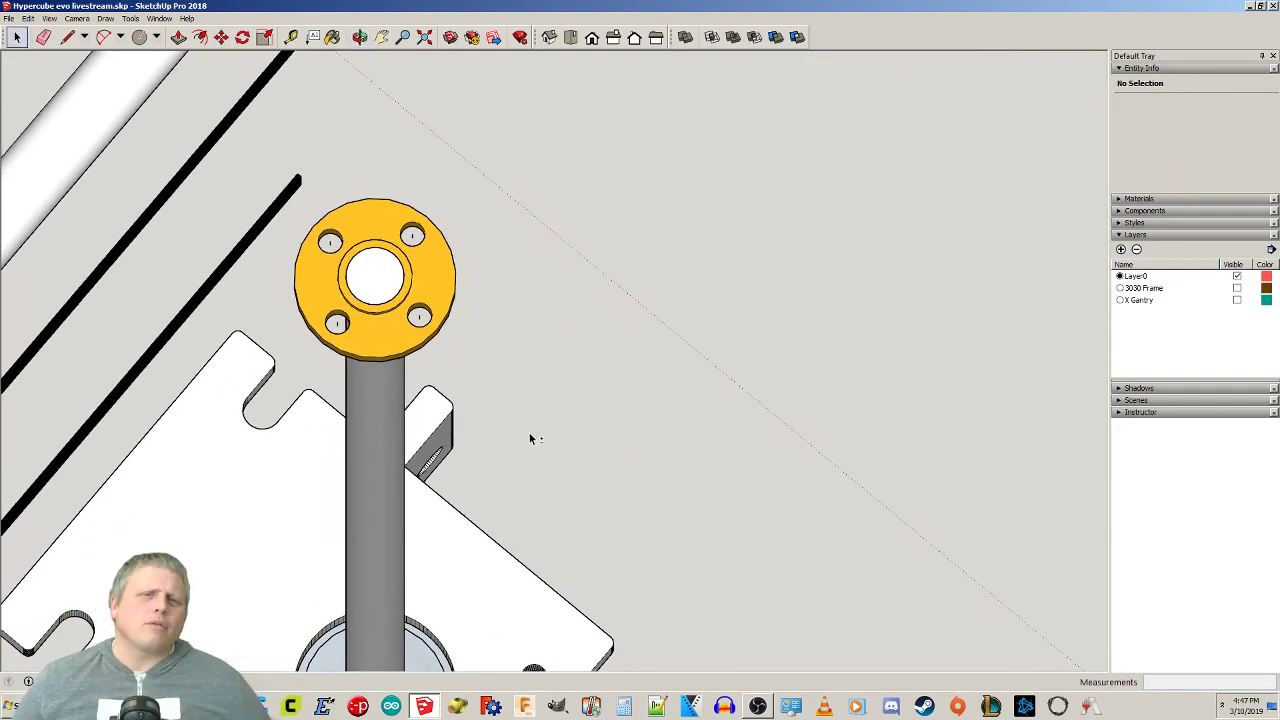
pyautogui.click(405, 350)
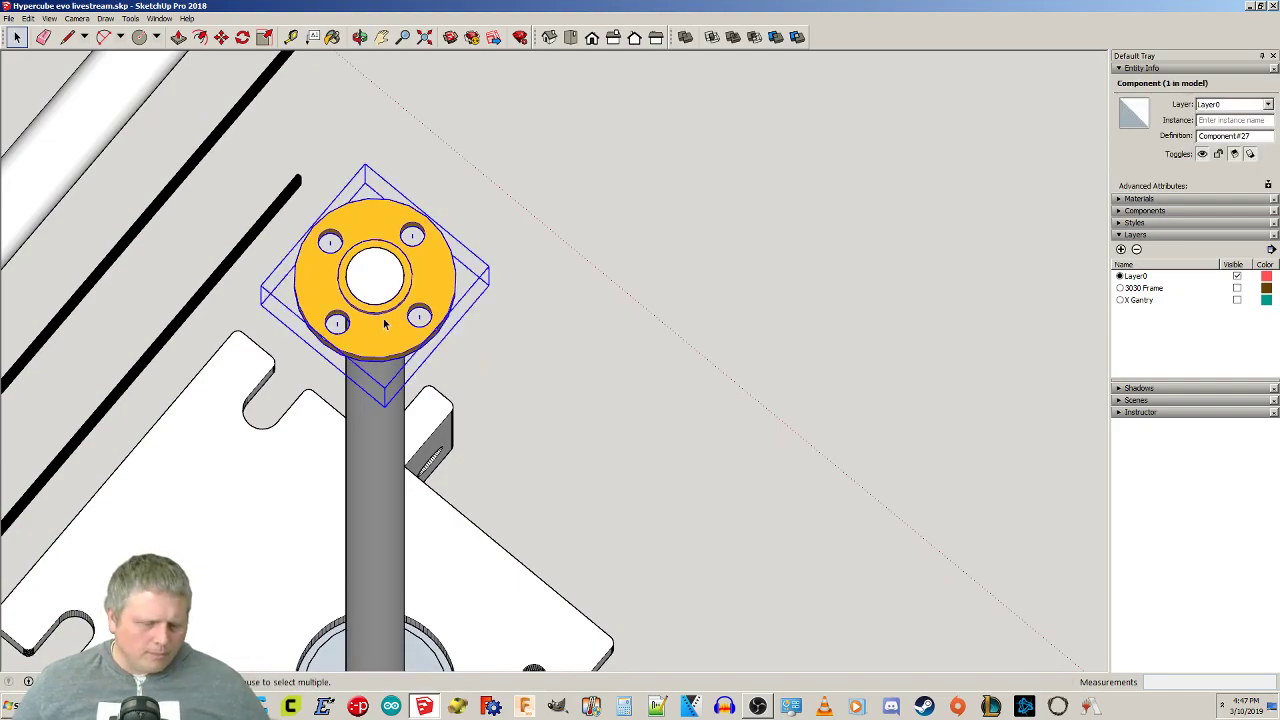
pyautogui.scroll(3, 390, 340)
pyautogui.press('q')
pyautogui.moveTo(387, 342); pyautogui.dragTo(395, 175, button='middle')
pyautogui.press('m')
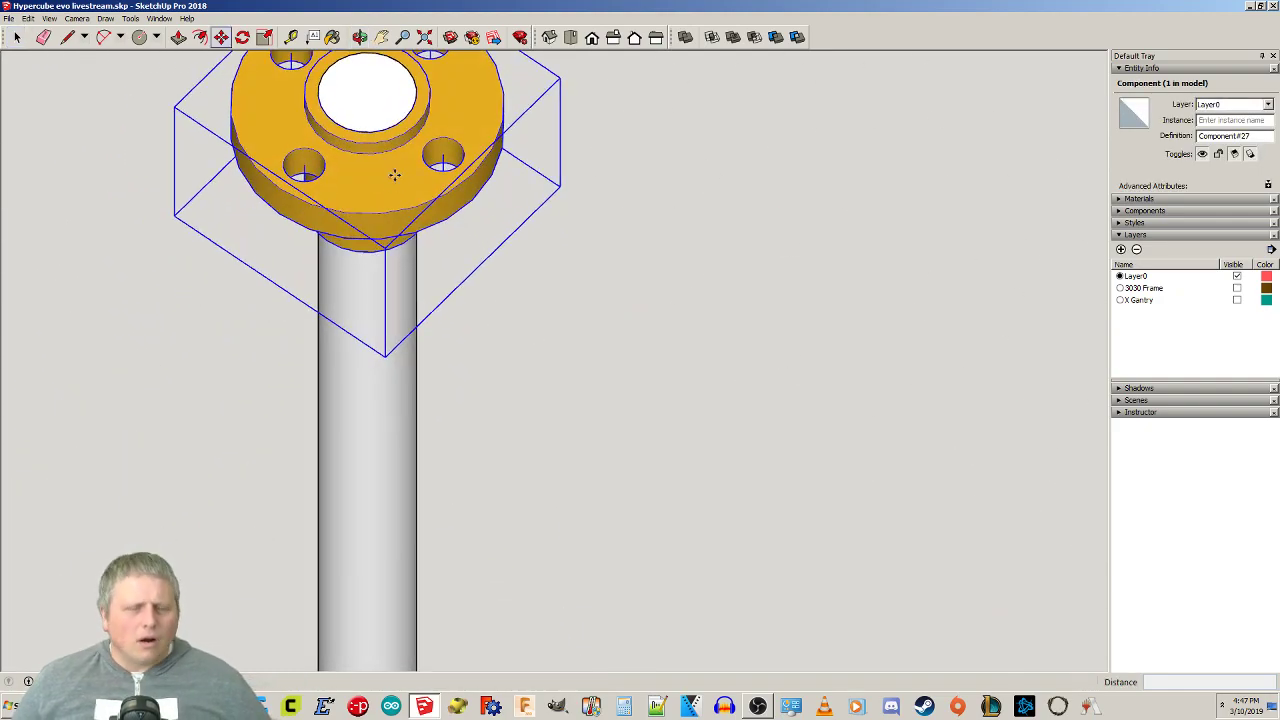
pyautogui.press('space')
pyautogui.scroll(-6, 506, 422)
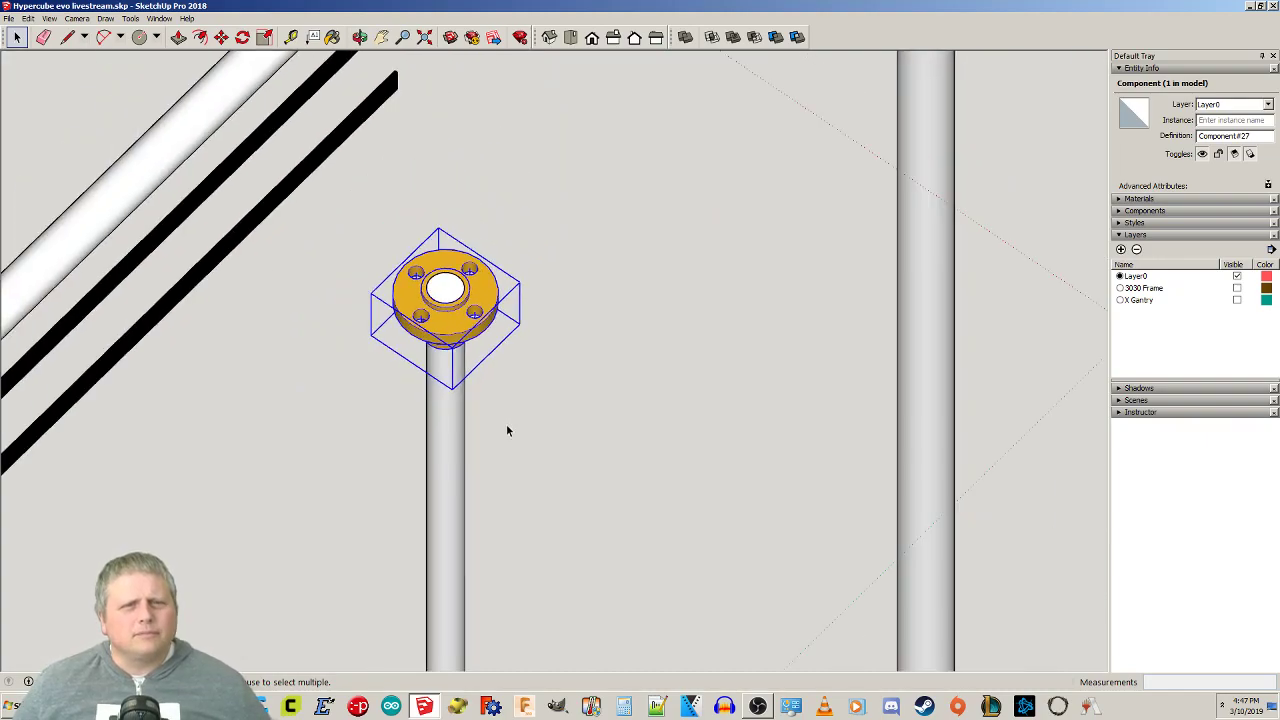
pyautogui.scroll(-3, 509, 431)
pyautogui.scroll(2, 517, 331)
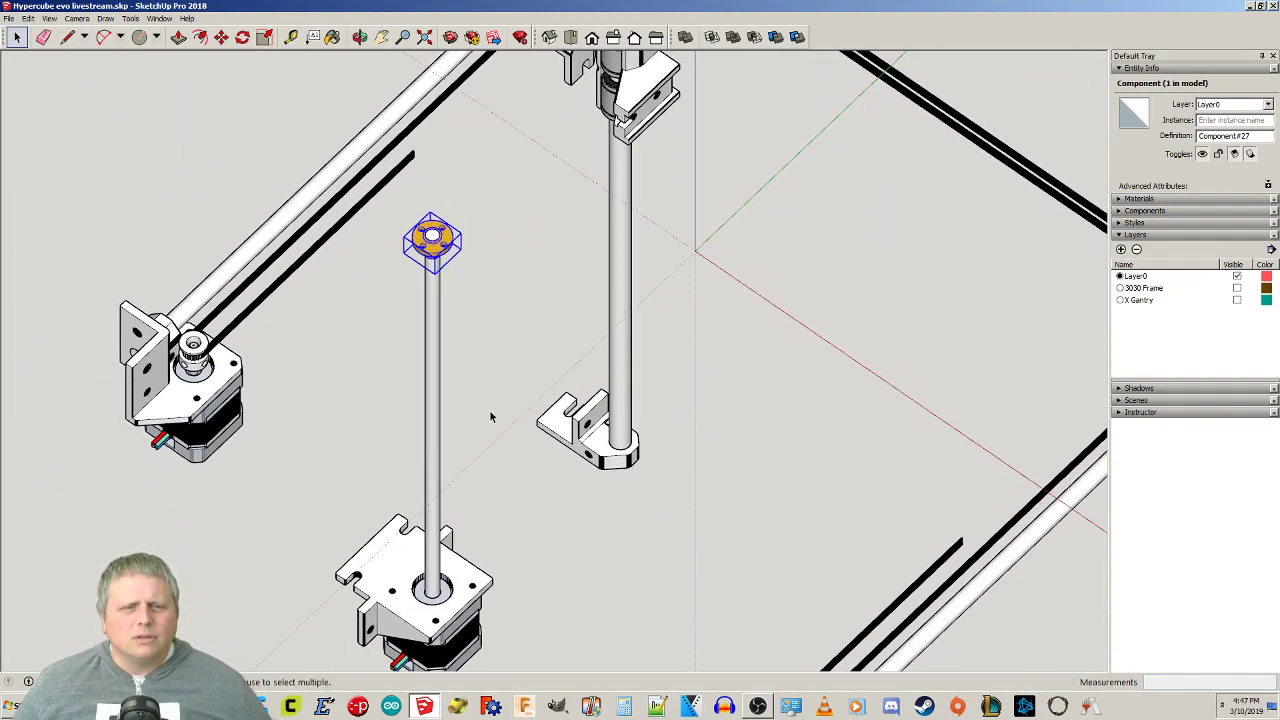
# Make one component from the motor mount and the rod with its stepper motor, leaving the nut out.
pyautogui.click(430, 320)
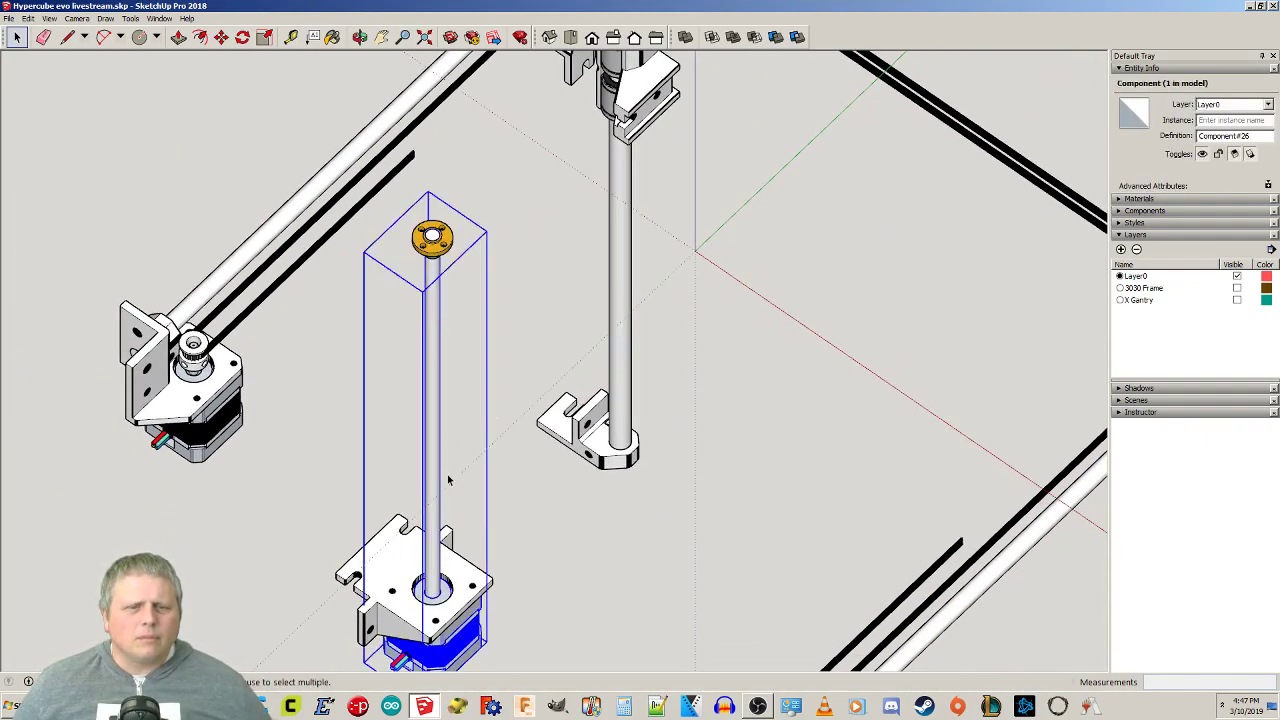
pyautogui.keyDown('shift'); pyautogui.click(440, 242); pyautogui.keyUp('shift')
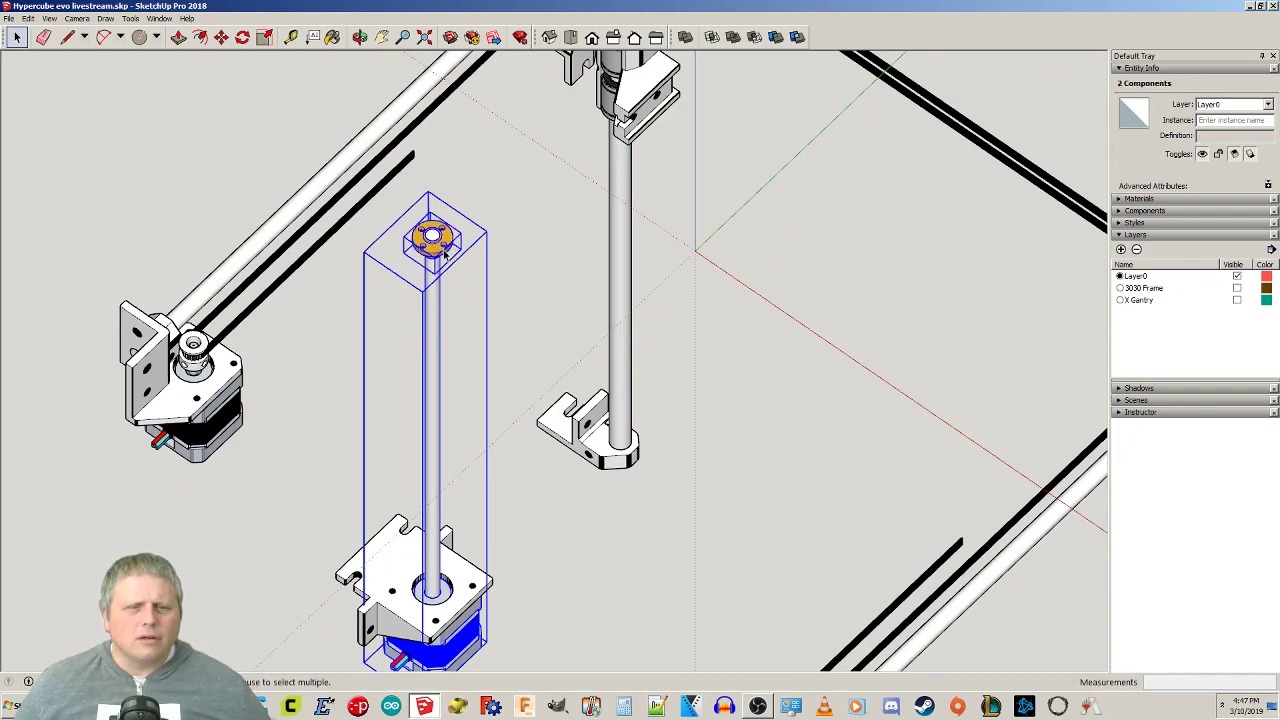
pyautogui.click(541, 504)
pyautogui.click(465, 585)
pyautogui.keyDown('shift'); pyautogui.click(433, 549); pyautogui.keyUp('shift')
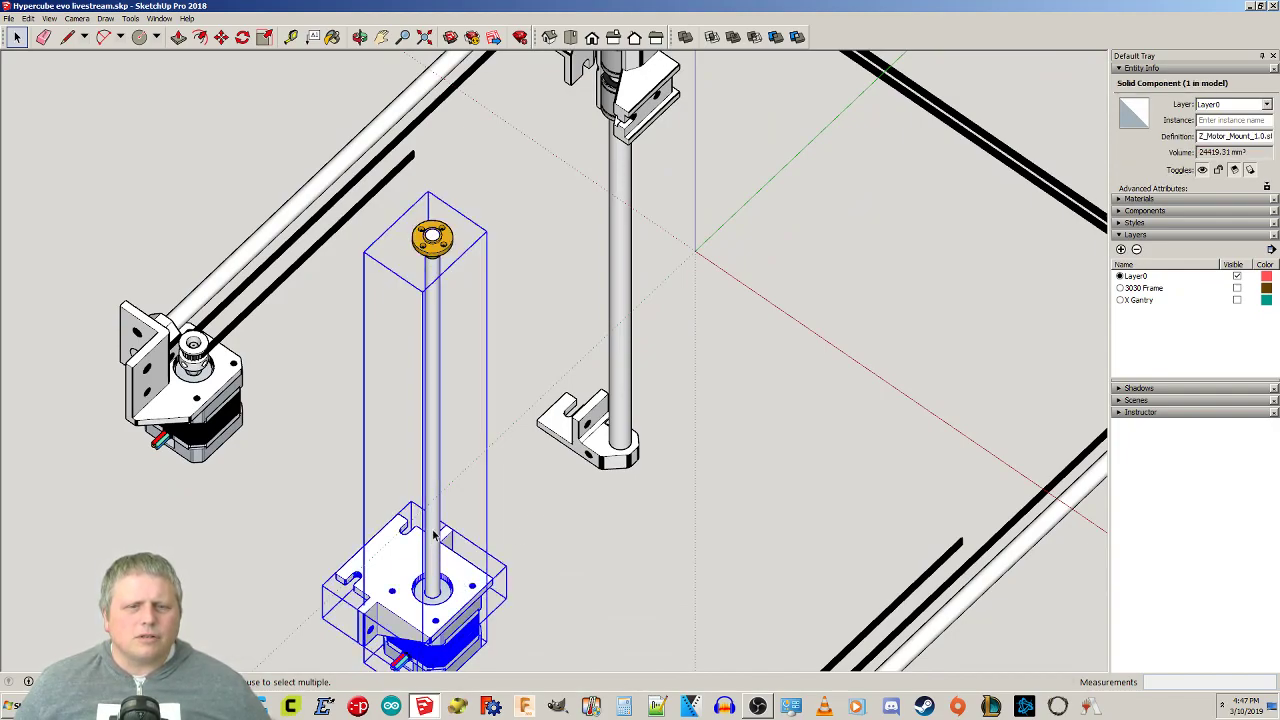
pyautogui.rightClick(437, 531)
pyautogui.click(479, 436)
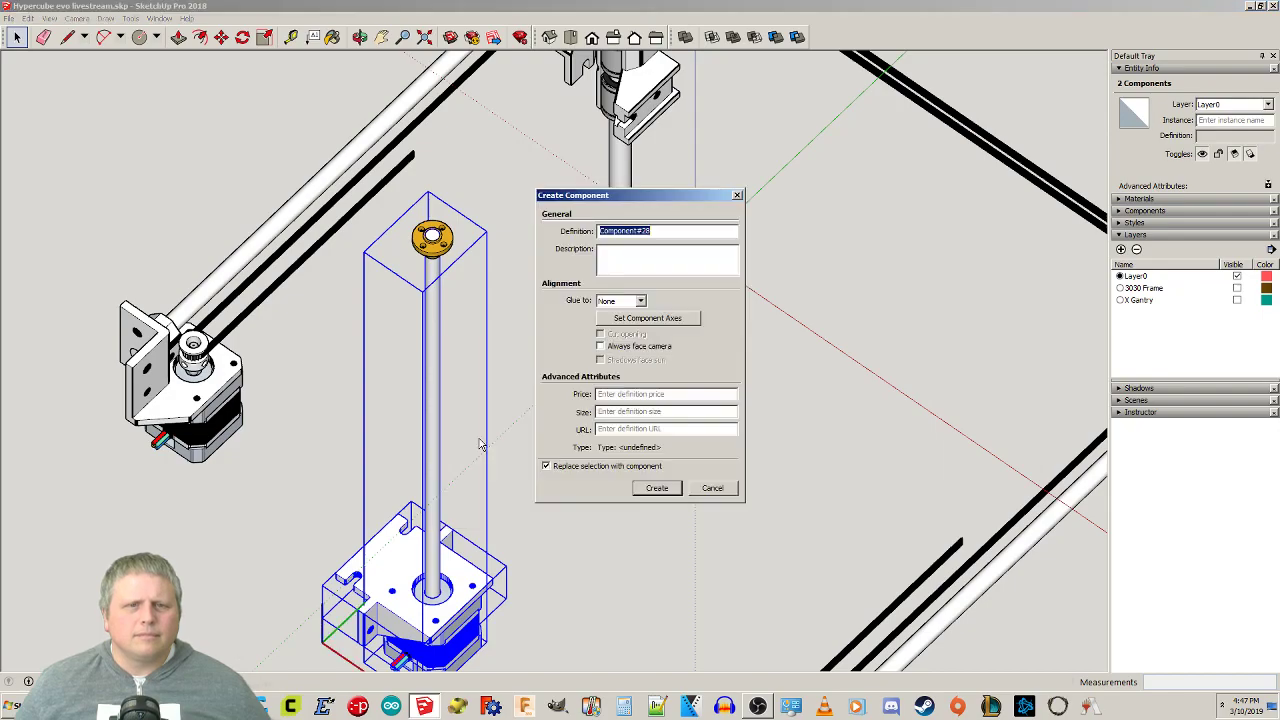
pyautogui.click(656, 488)
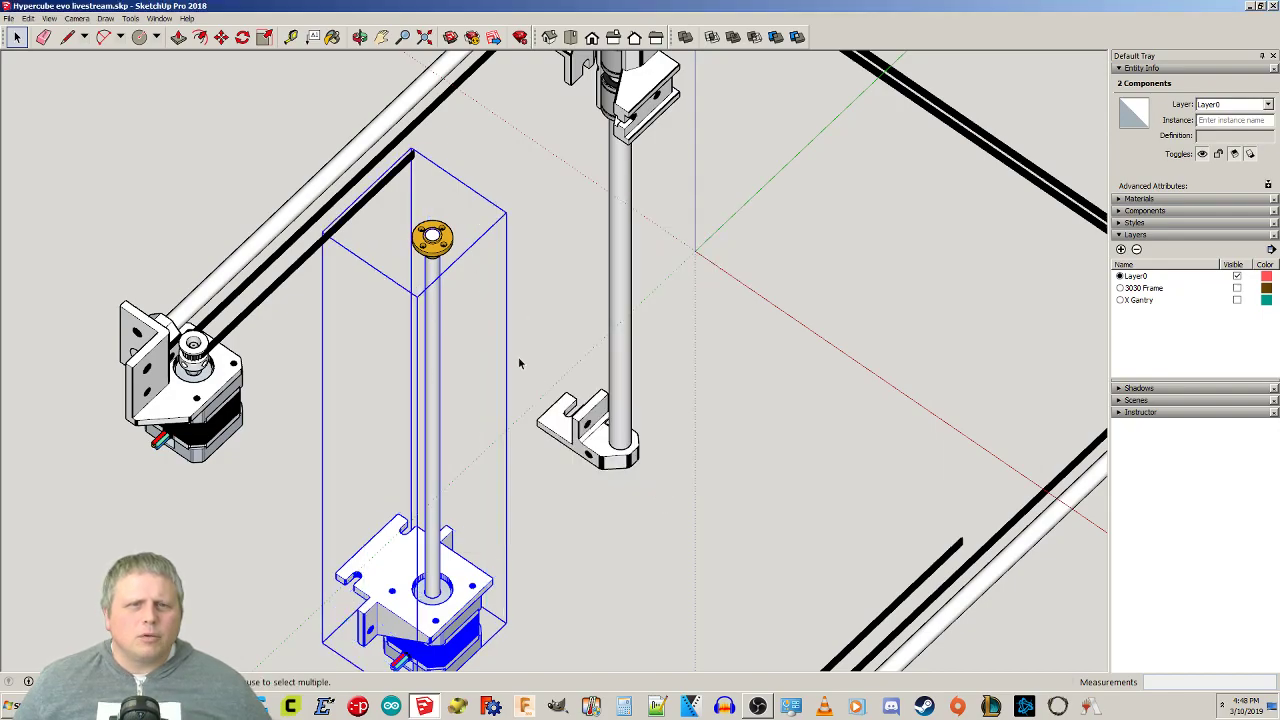
# Combine the lead screw nut with the rod, motor and mount assembly into one component.
pyautogui.click(449, 245)
pyautogui.keyDown('shift'); pyautogui.click(435, 316); pyautogui.keyUp('shift')
pyautogui.rightClick(435, 312)
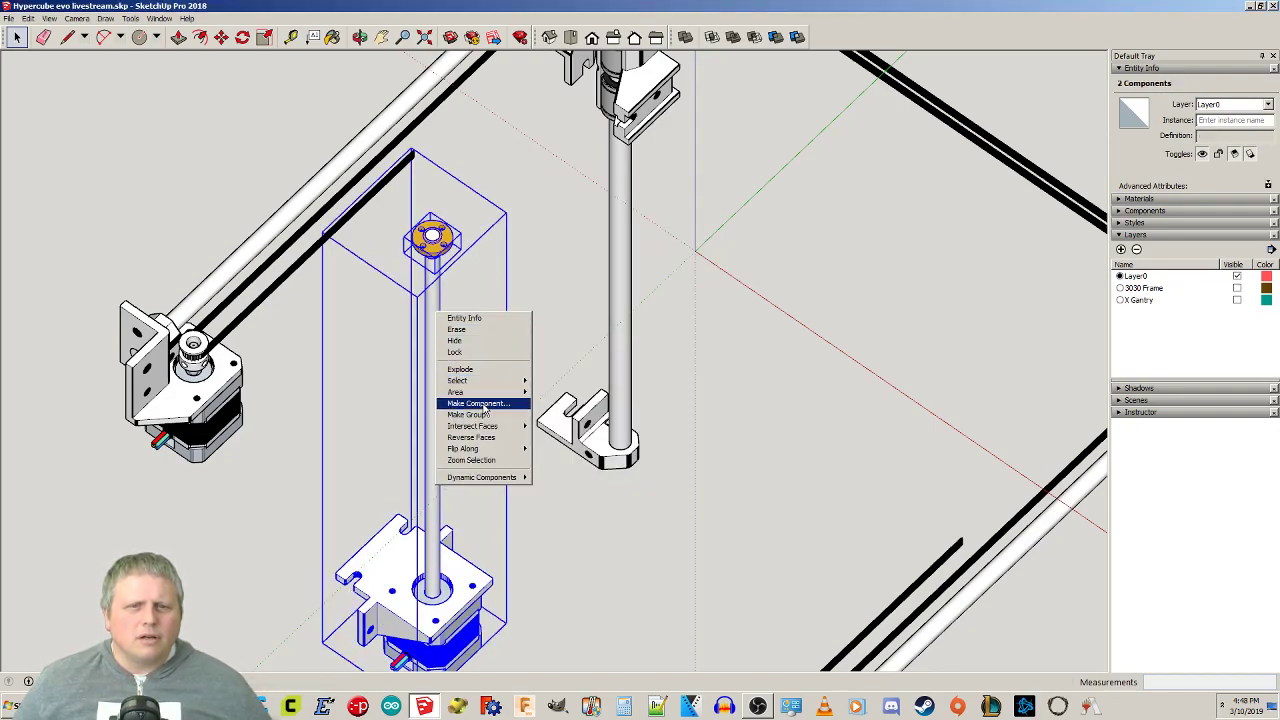
pyautogui.click(486, 408)
pyautogui.click(668, 486)
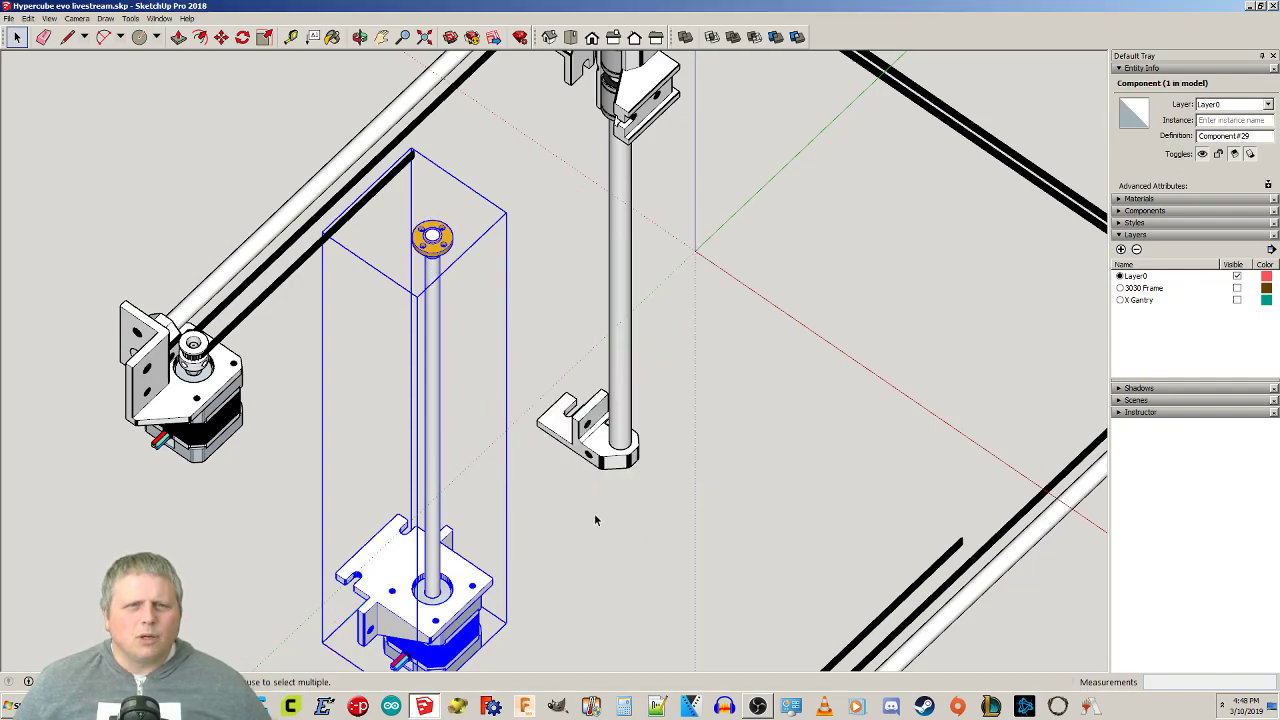
# Check that the nut selects together with the rod assembly, and view the drive beside the other printer parts.
pyautogui.click(511, 363)
pyautogui.click(433, 253)
pyautogui.click(603, 534)
pyautogui.moveTo(603, 534)
pyautogui.mouseDown(button='middle')
pyautogui.moveTo(609, 406)
pyautogui.moveTo(617, 522)
pyautogui.mouseUp(button='middle')
pyautogui.scroll(-5, 640, 470)
pyautogui.scroll(4, 676, 403)
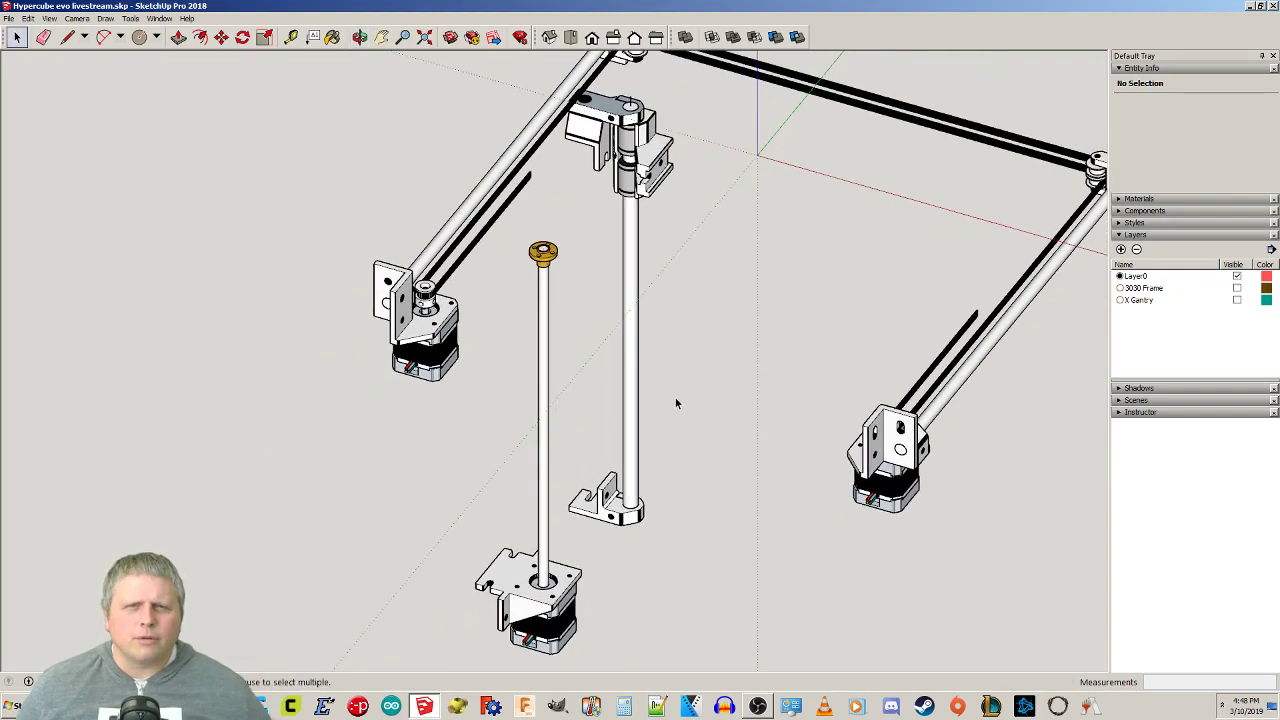
pyautogui.moveTo(652, 407); pyautogui.dragTo(605, 412, button='middle')
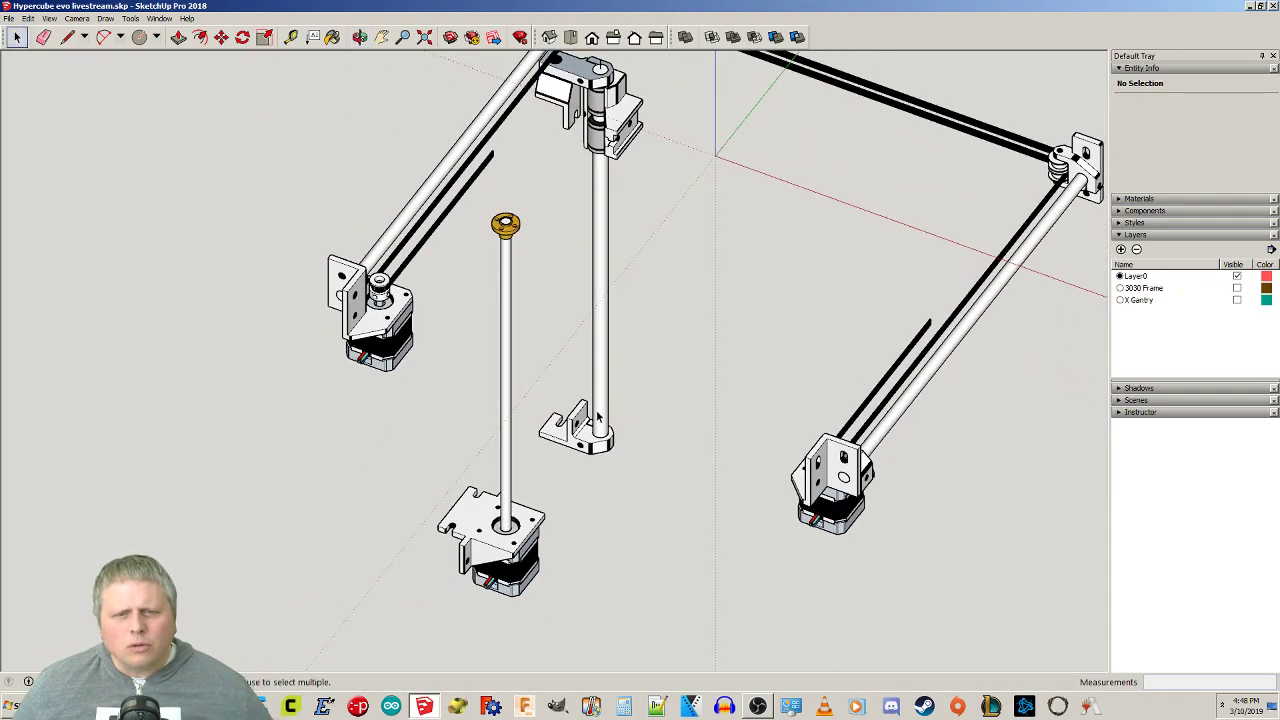
# Show the 3030 Frame and X Gantry layers and view the Z drive within the full printer.
pyautogui.click(1237, 288)
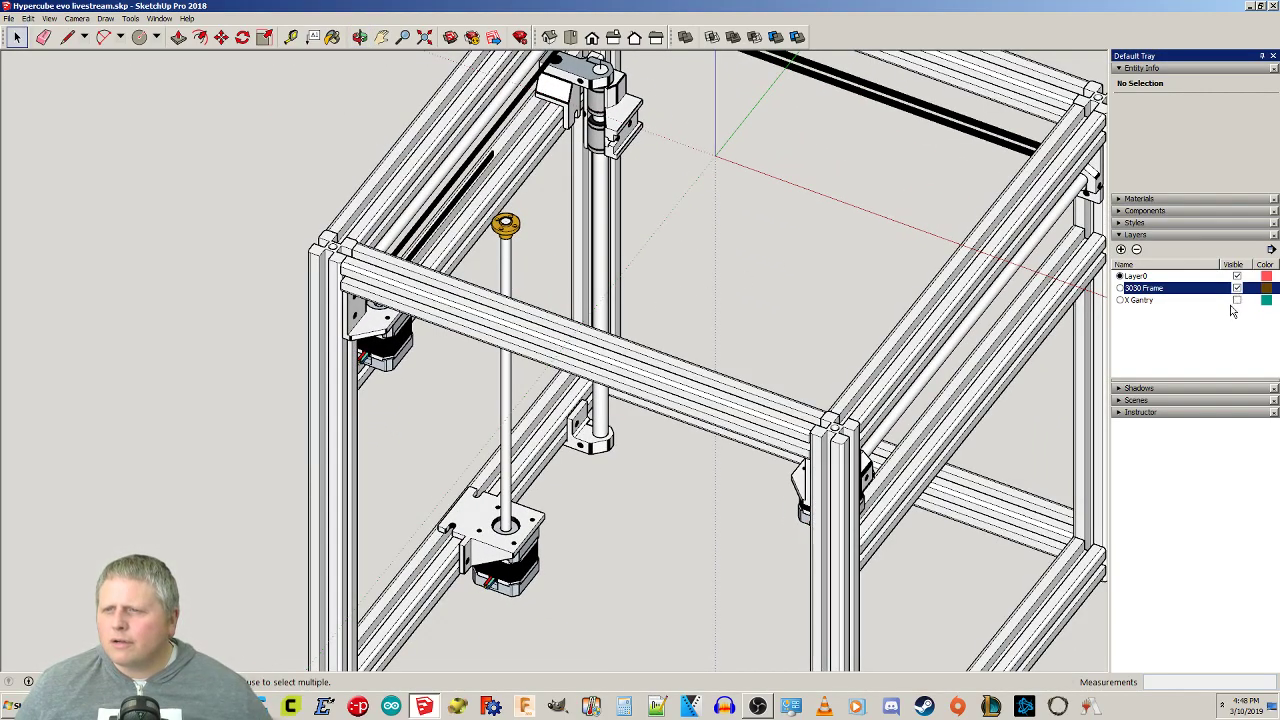
pyautogui.click(1237, 300)
pyautogui.moveTo(610, 330); pyautogui.dragTo(640, 470, button='middle')
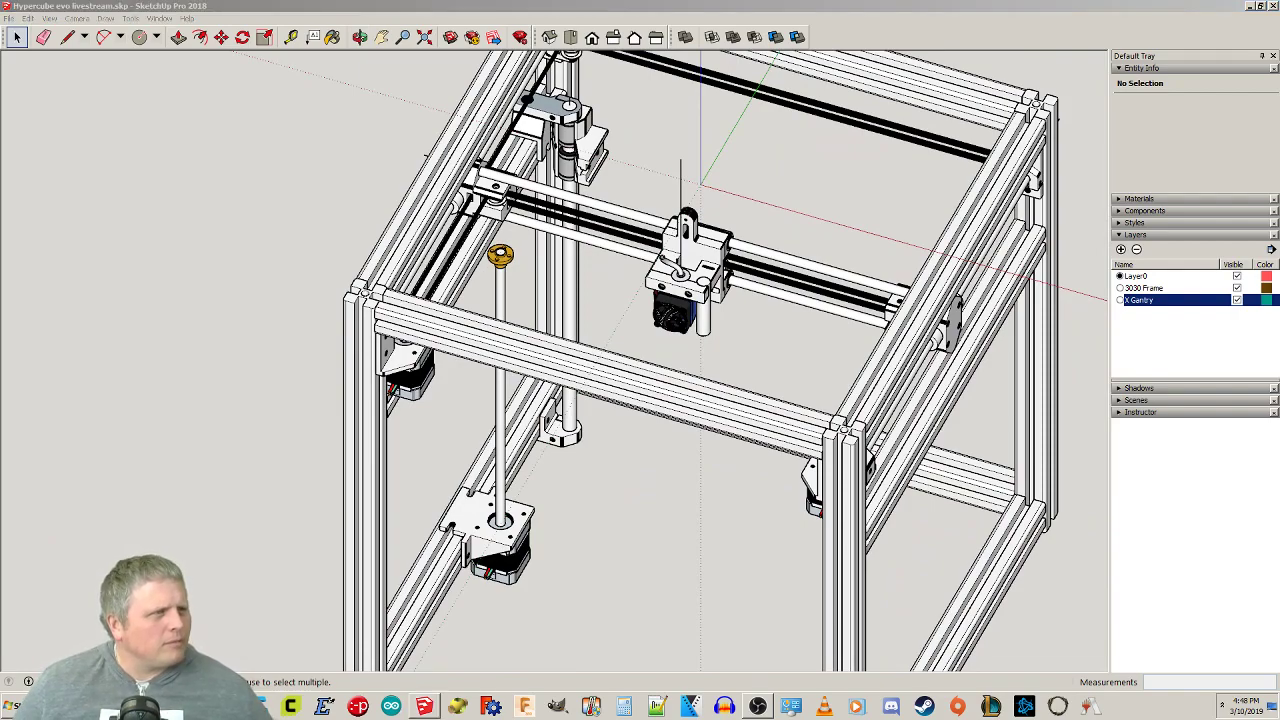
# Switch to the browser, examine the Z-axis and bed frame in the final minutes of "HyperCube Evolution #7 - Build Platform Assembly", and return to SketchUp.
pyautogui.moveTo(0, 220); pyautogui.dragTo(370, 0)
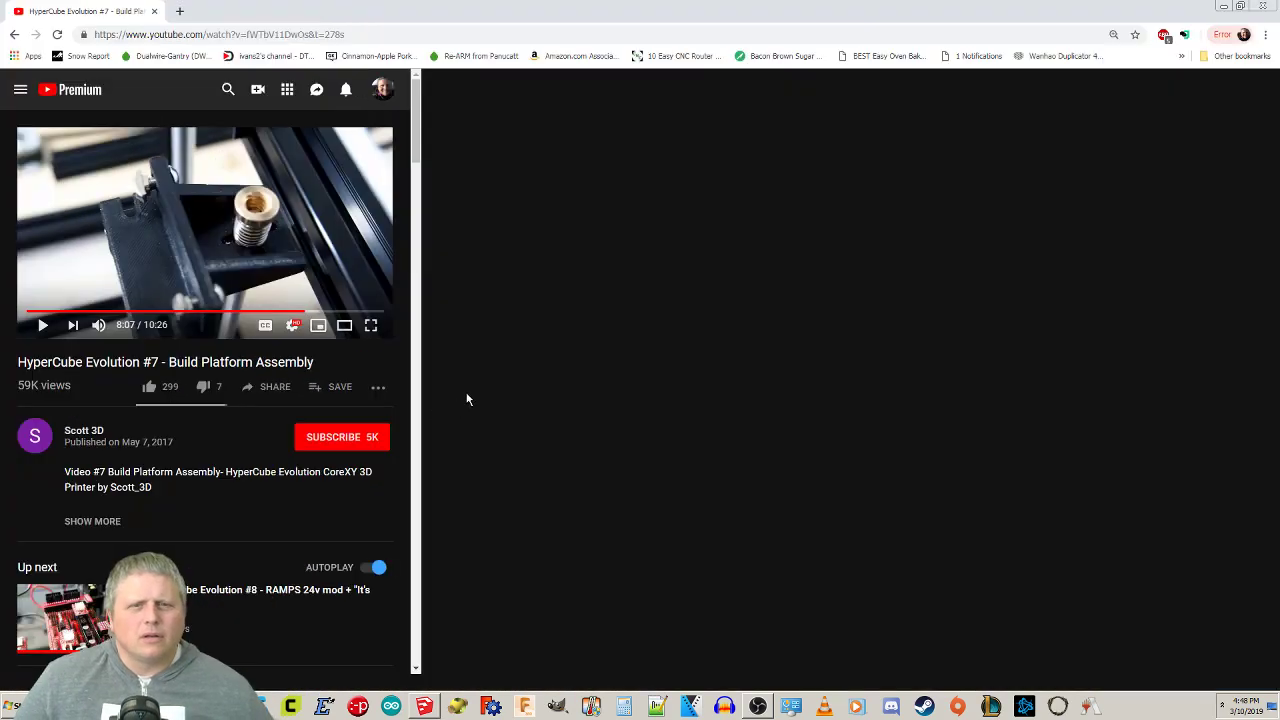
pyautogui.click(628, 566)
pyautogui.click(664, 566)
pyautogui.click(690, 567)
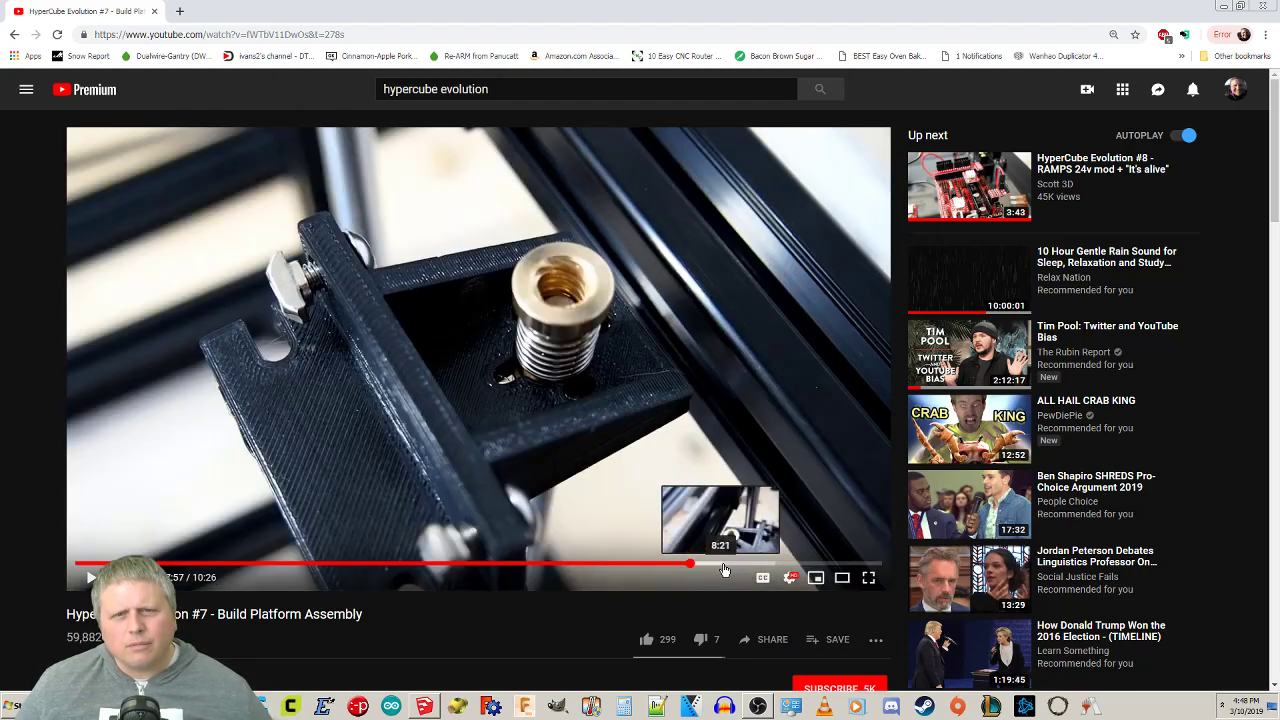
pyautogui.click(727, 568)
pyautogui.click(752, 568)
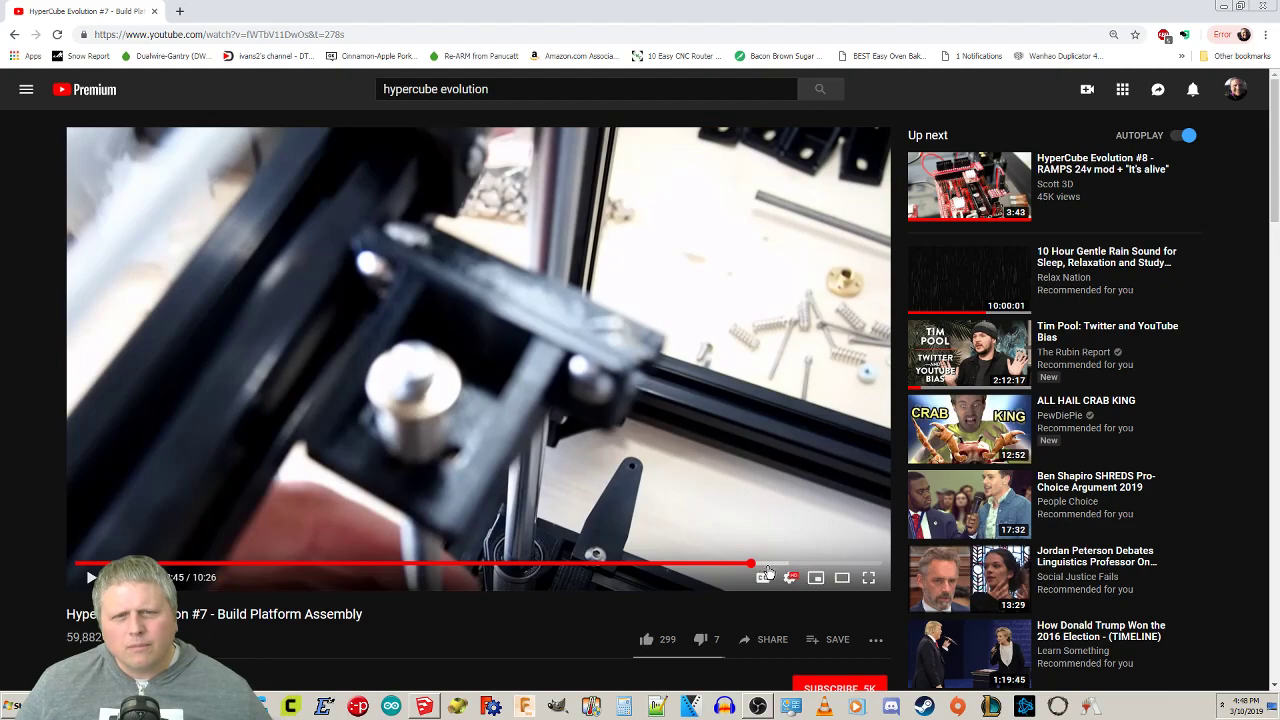
pyautogui.click(768, 568)
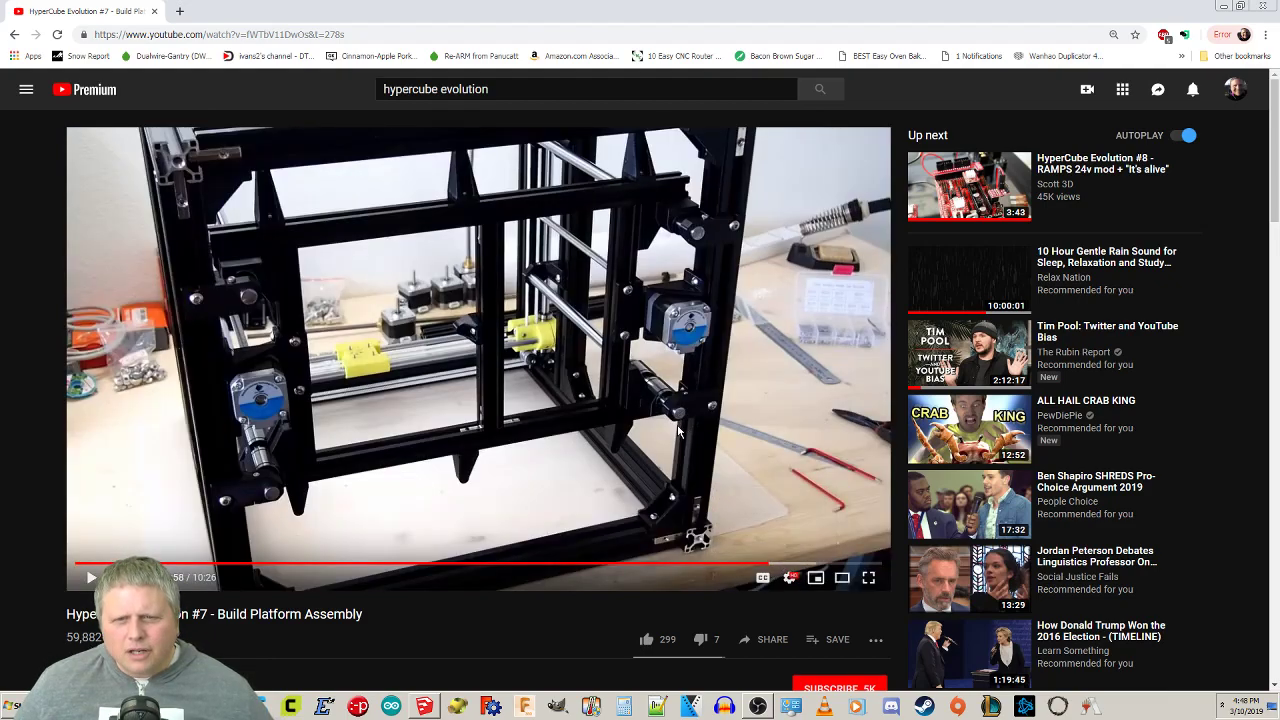
pyautogui.scroll(-1, 678, 430)
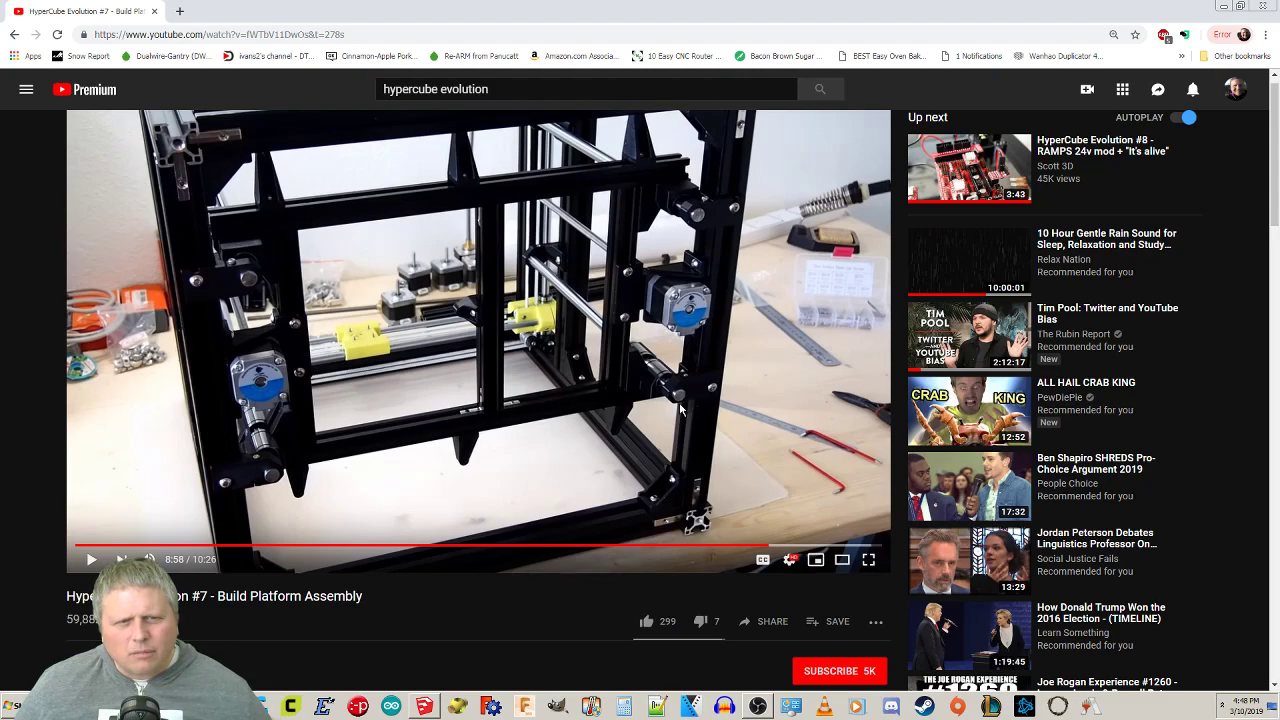
pyautogui.click(803, 545)
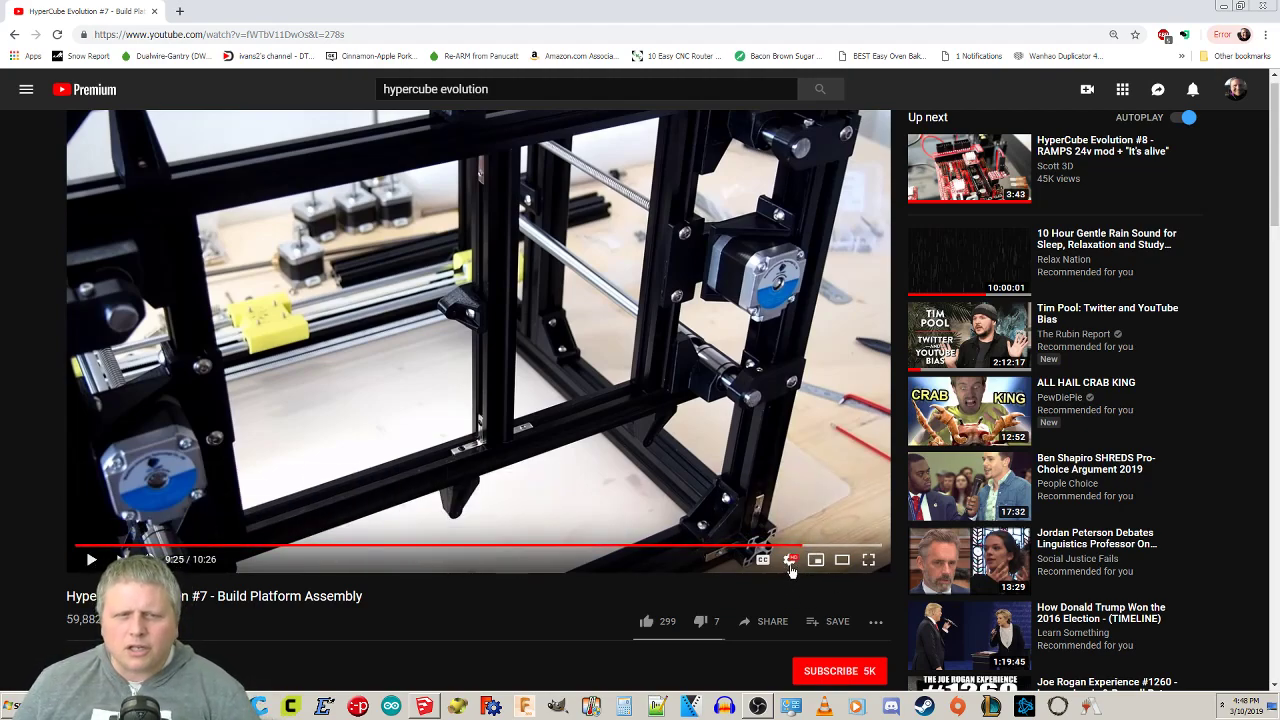
pyautogui.click(824, 548)
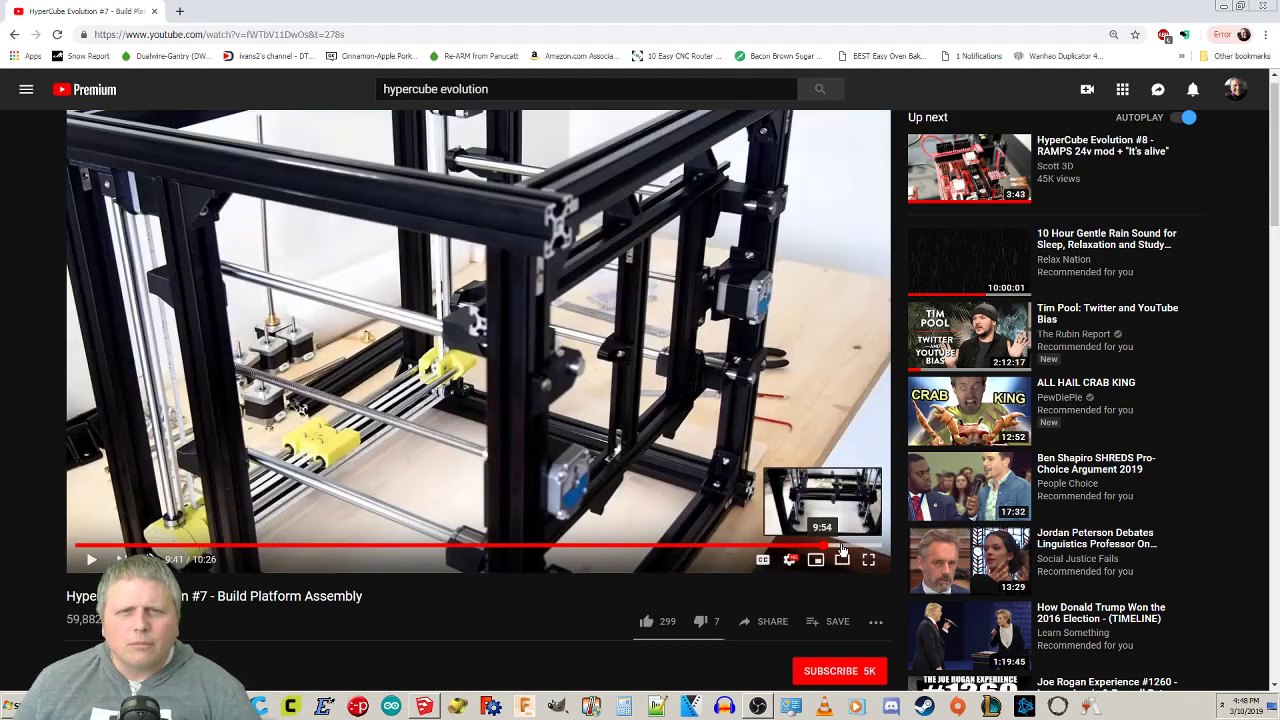
pyautogui.click(813, 548)
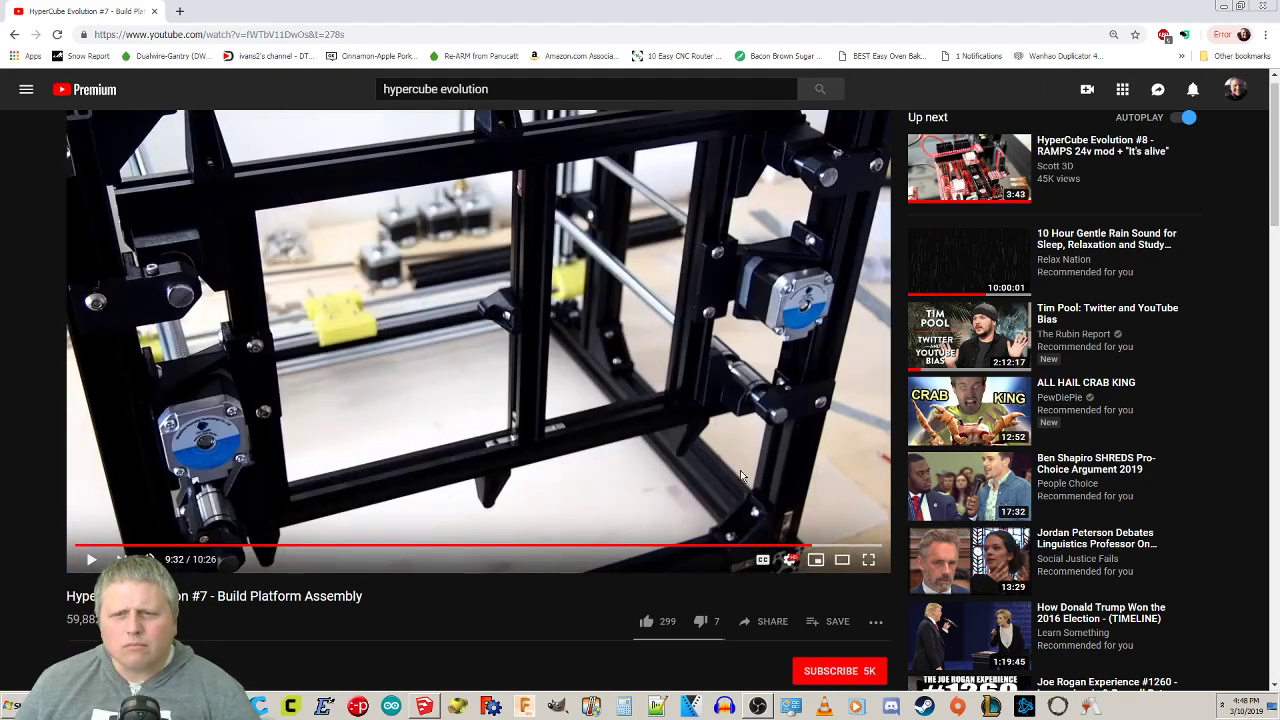
pyautogui.click(1219, 7)
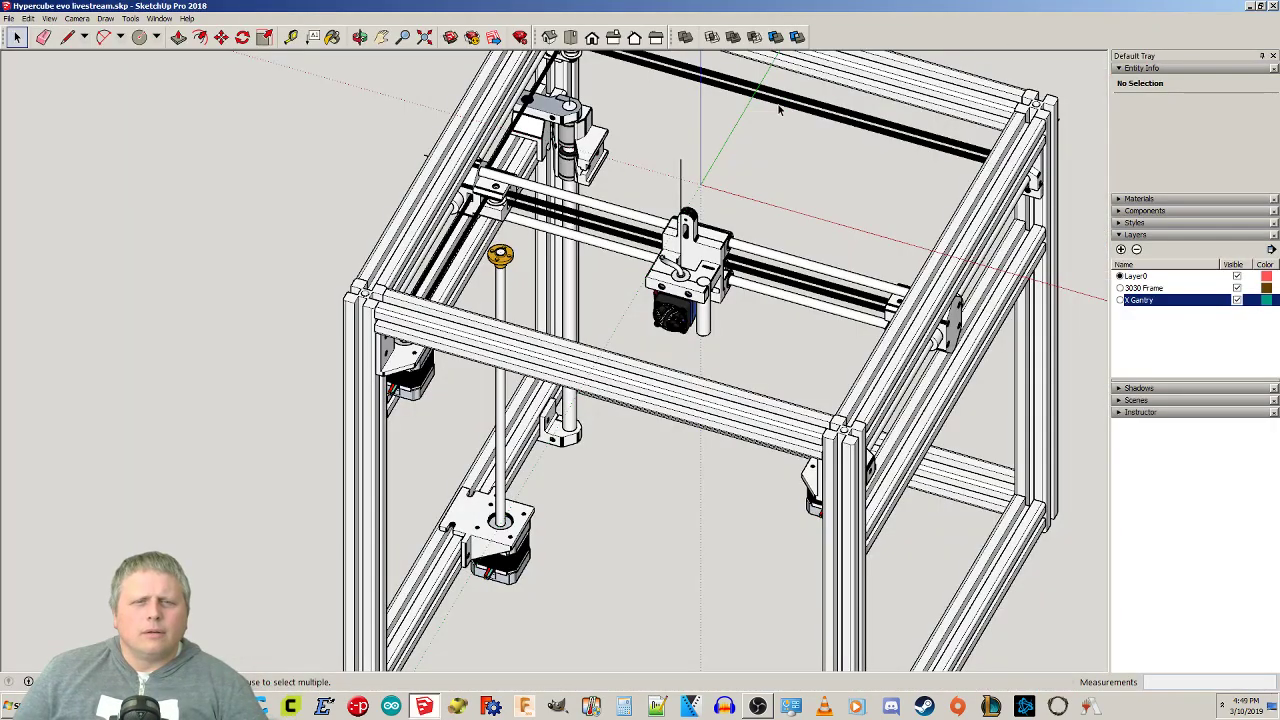
# Move the lead screw nut straight down the rod so it sits just below the rod's upper end.
pyautogui.moveTo(644, 516); pyautogui.dragTo(474, 322, button='middle')
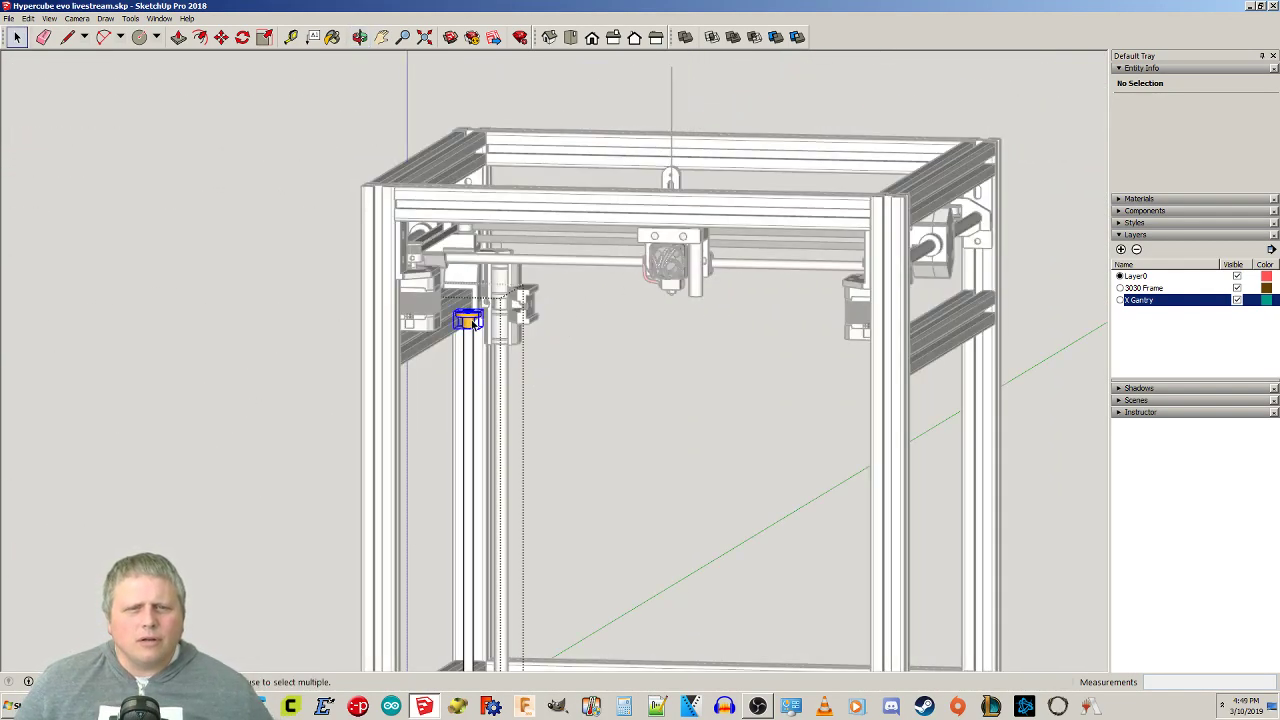
pyautogui.click(474, 322)
pyautogui.scroll(3, 474, 322)
pyautogui.press('m')
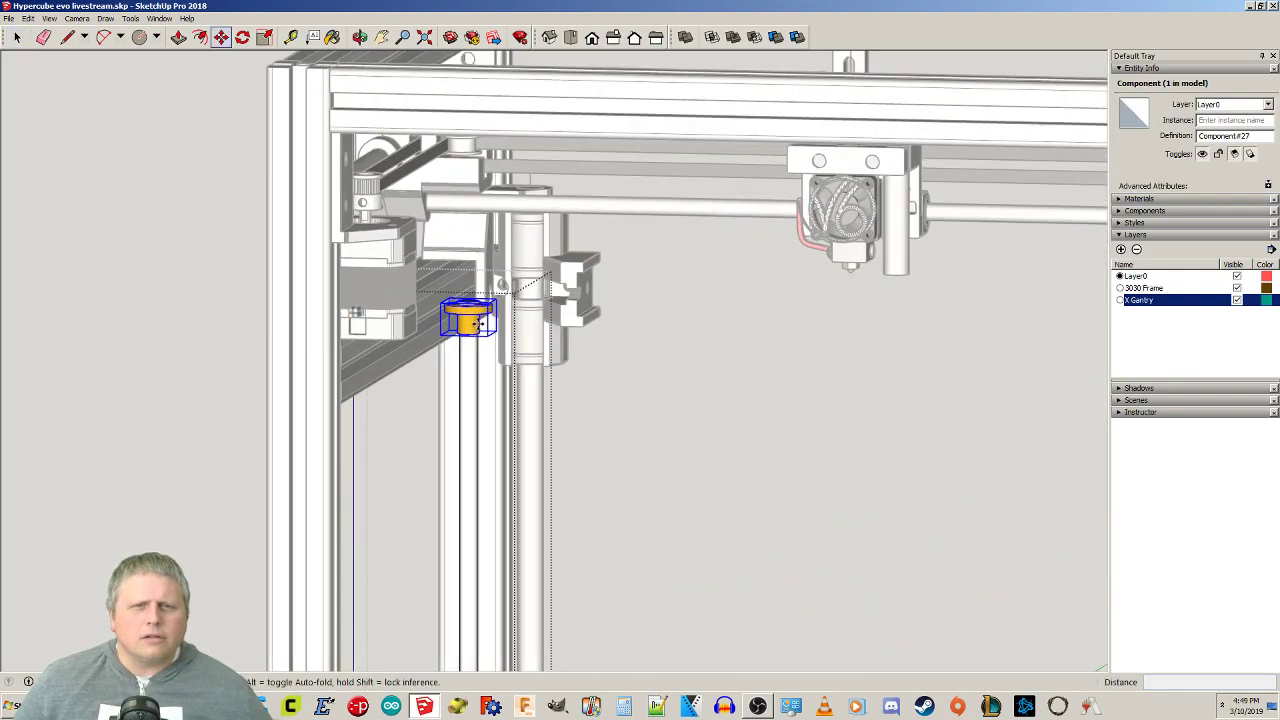
pyautogui.click(478, 305)
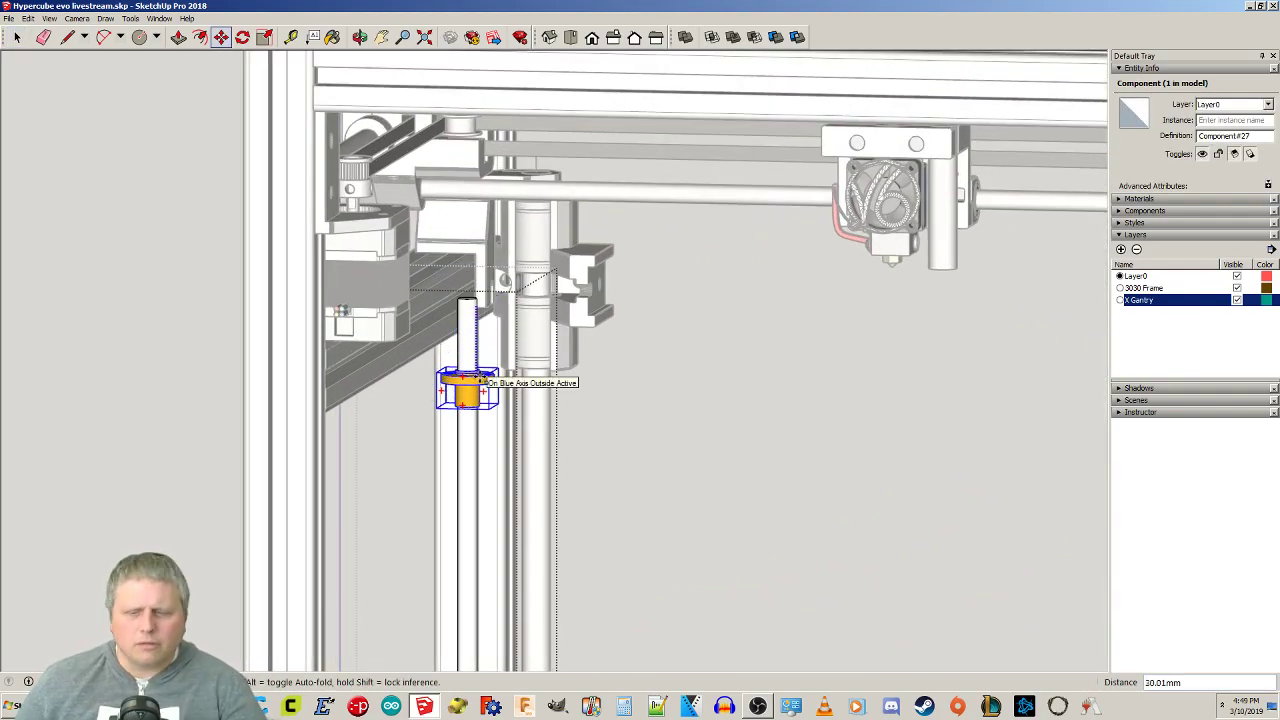
pyautogui.click(478, 370)
pyautogui.press('space')
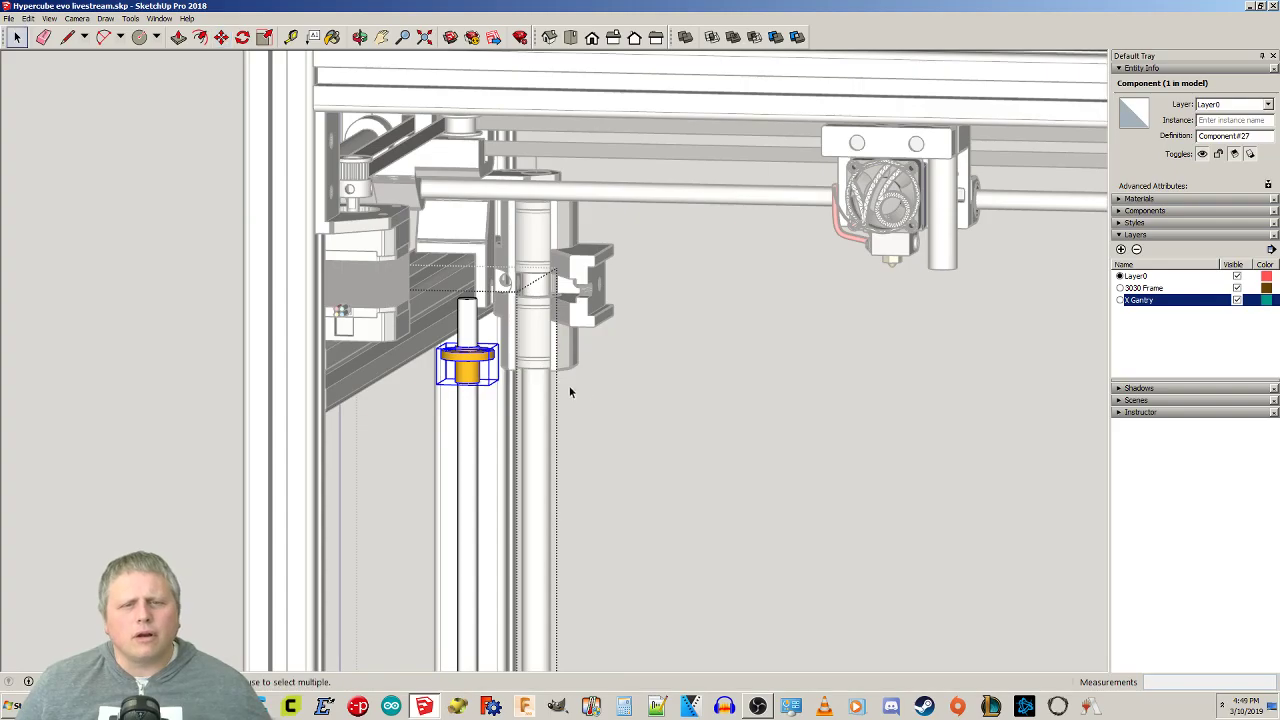
pyautogui.click(153, 423)
# Examine the Z drive and its nut within the full printer frame from several sides.
pyautogui.scroll(-2, 150, 420)
pyautogui.moveTo(637, 456)
pyautogui.mouseDown(button='middle')
pyautogui.moveTo(671, 357)
pyautogui.moveTo(804, 542)
pyautogui.moveTo(563, 451)
pyautogui.moveTo(600, 480)
pyautogui.mouseUp(button='middle')
pyautogui.moveTo(600, 480)
pyautogui.keyDown('shift'); pyautogui.mouseDown(button='middle')
pyautogui.moveTo(586, 437)
pyautogui.moveTo(573, 509)
pyautogui.moveTo(543, 440)
pyautogui.moveTo(285, 476)
pyautogui.moveTo(160, 440)
pyautogui.moveTo(336, 400)
pyautogui.mouseUp(button='middle'); pyautogui.keyUp('shift')
pyautogui.scroll(-3, 573, 509)
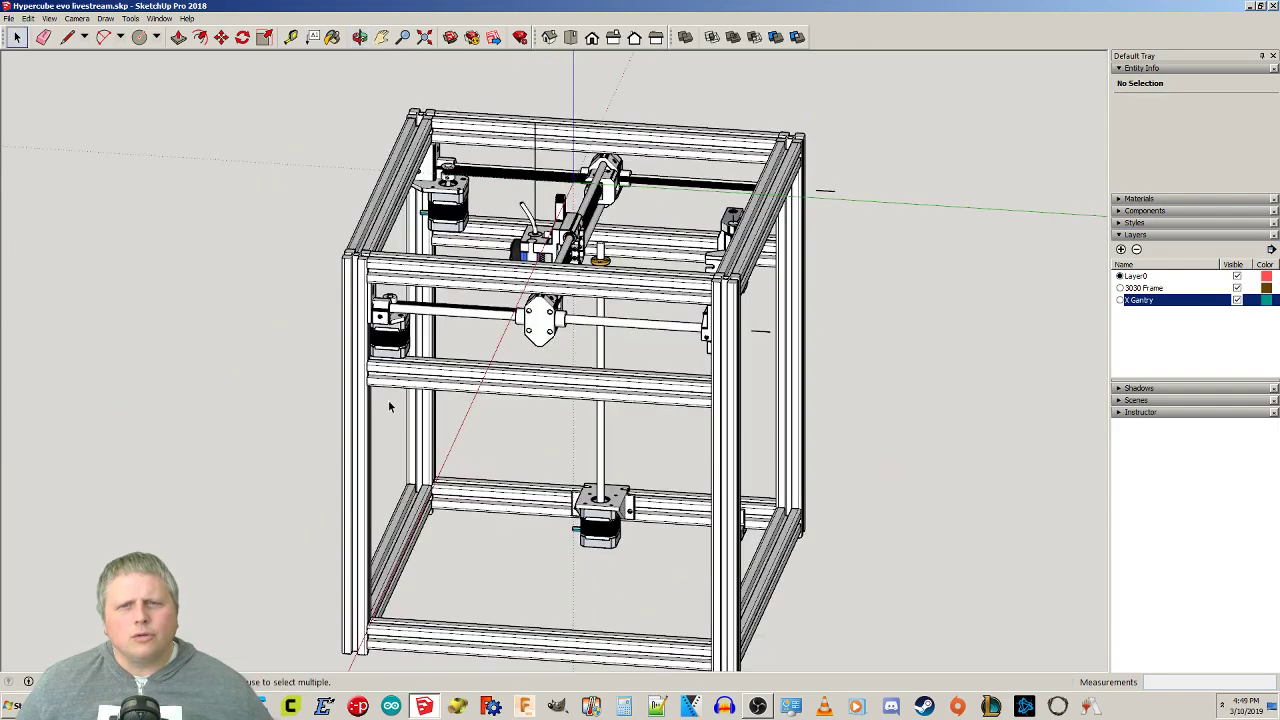
pyautogui.moveTo(655, 340); pyautogui.dragTo(735, 474, button='middle')
pyautogui.scroll(2, 489, 323)
pyautogui.scroll(1, 483, 399)
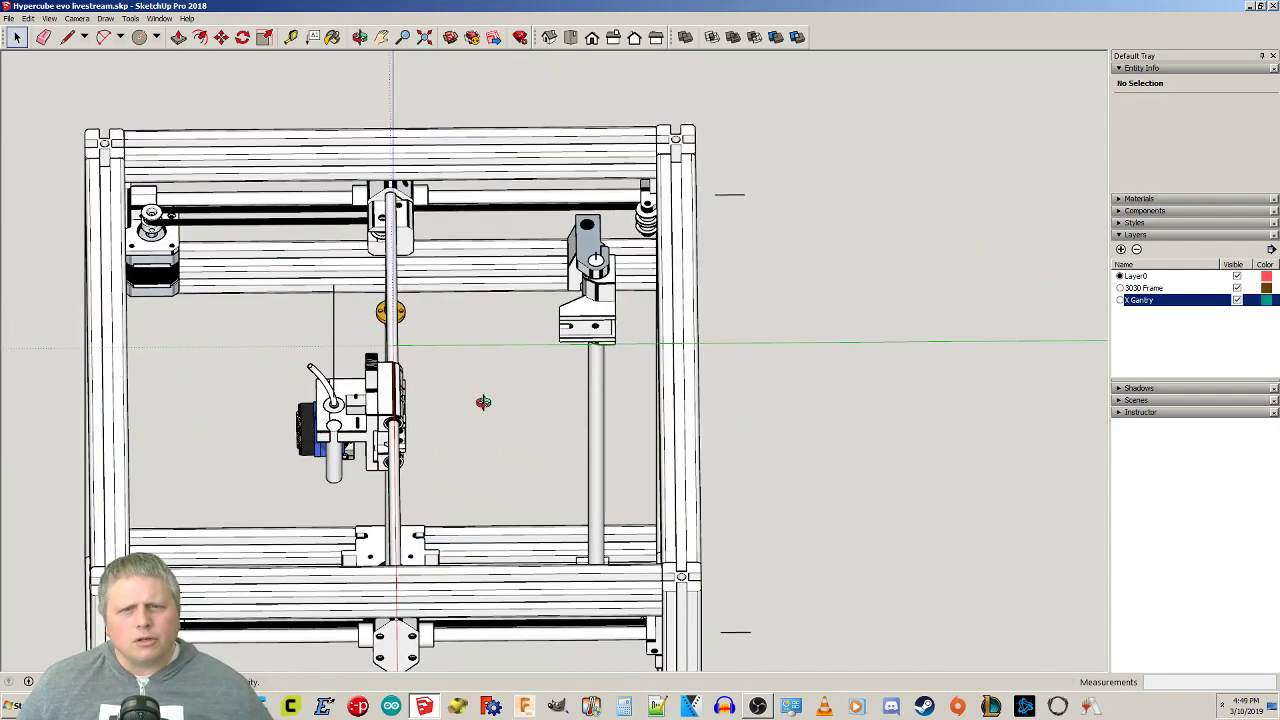
pyautogui.moveTo(566, 486); pyautogui.dragTo(554, 362, button='middle')
pyautogui.scroll(-2, 603, 457)
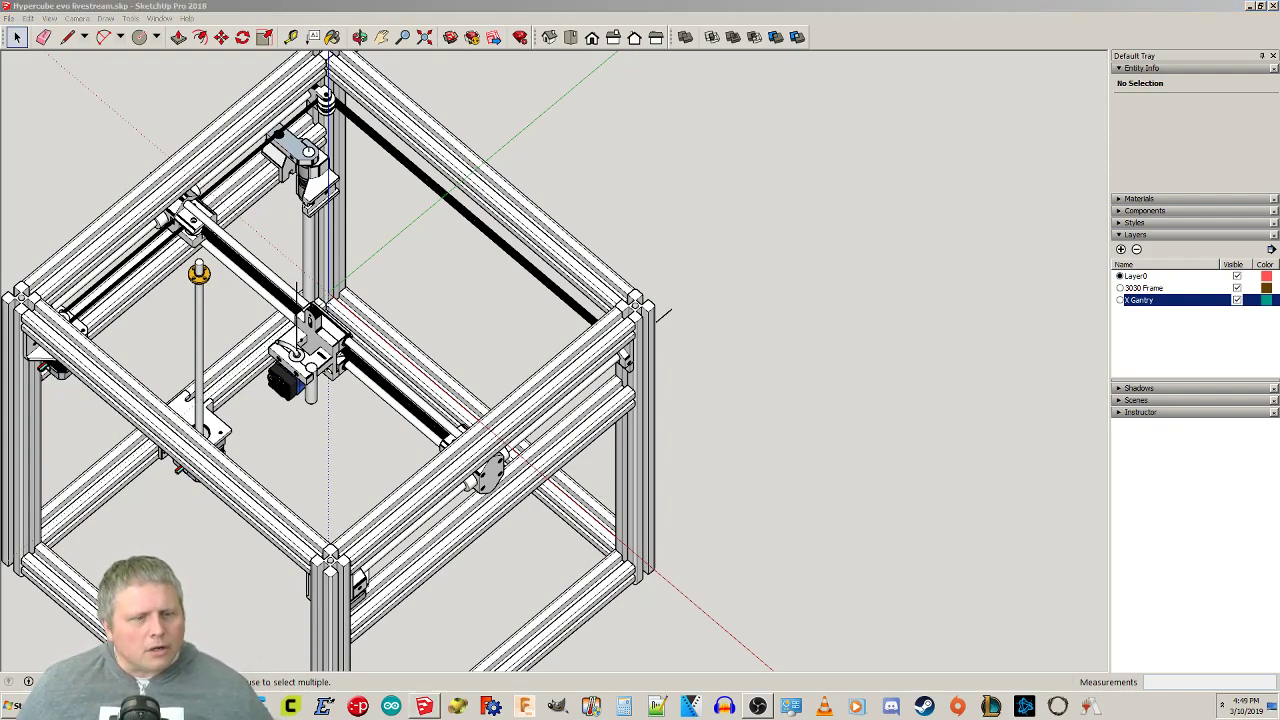
# Check the HyperCube build platform video in the browser, return to SketchUp and view the printer from another side.
pyautogui.hotkey('alt', 'Tab')
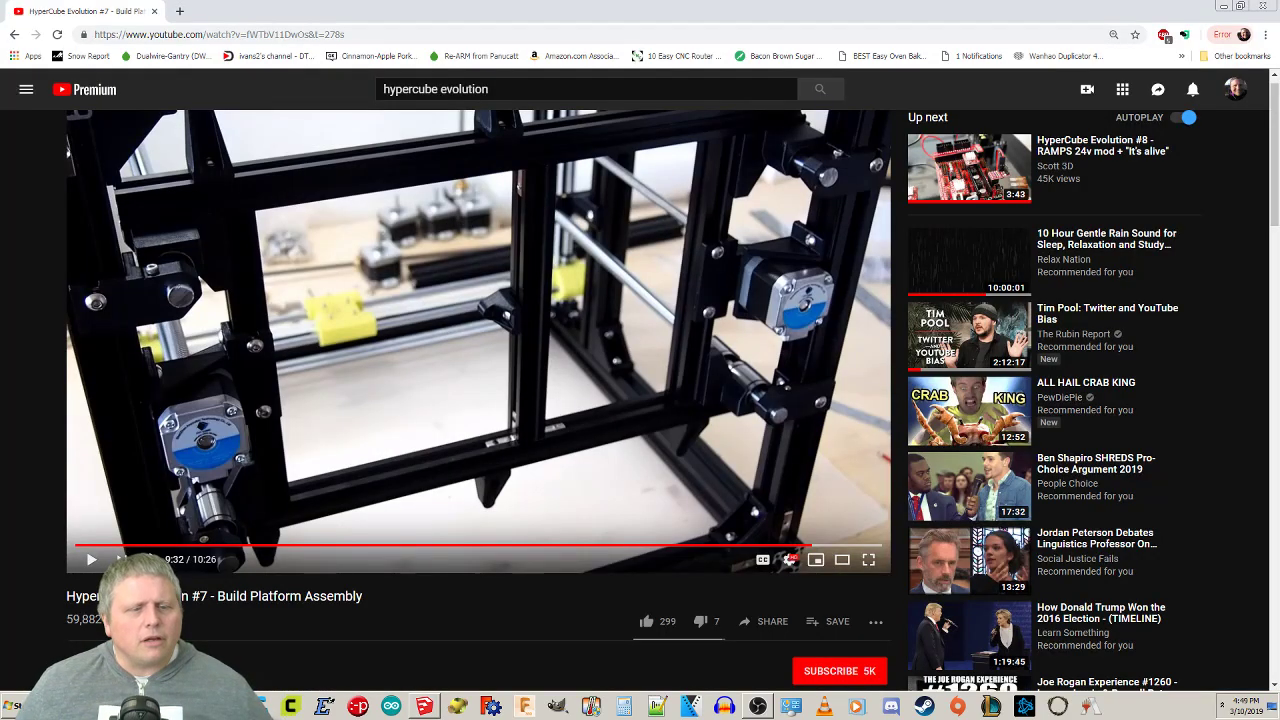
pyautogui.click(1230, 8)
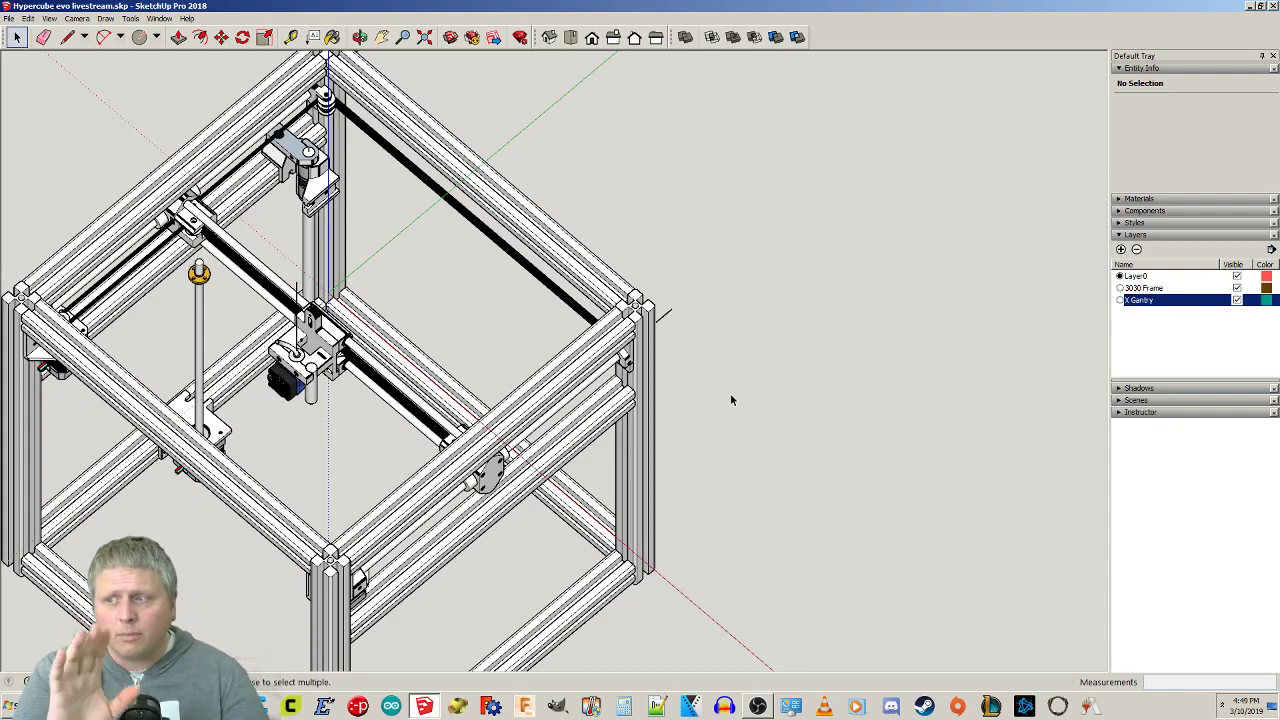
pyautogui.moveTo(422, 284); pyautogui.dragTo(404, 265, button='middle')
pyautogui.click(283, 187)
pyautogui.click(313, 203)
pyautogui.moveTo(688, 238); pyautogui.dragTo(80, 212, button='middle')
pyautogui.keyDown('shift'); pyautogui.moveTo(621, 275); pyautogui.dragTo(695, 464, button='middle'); pyautogui.keyUp('shift')
pyautogui.click(100, 143)
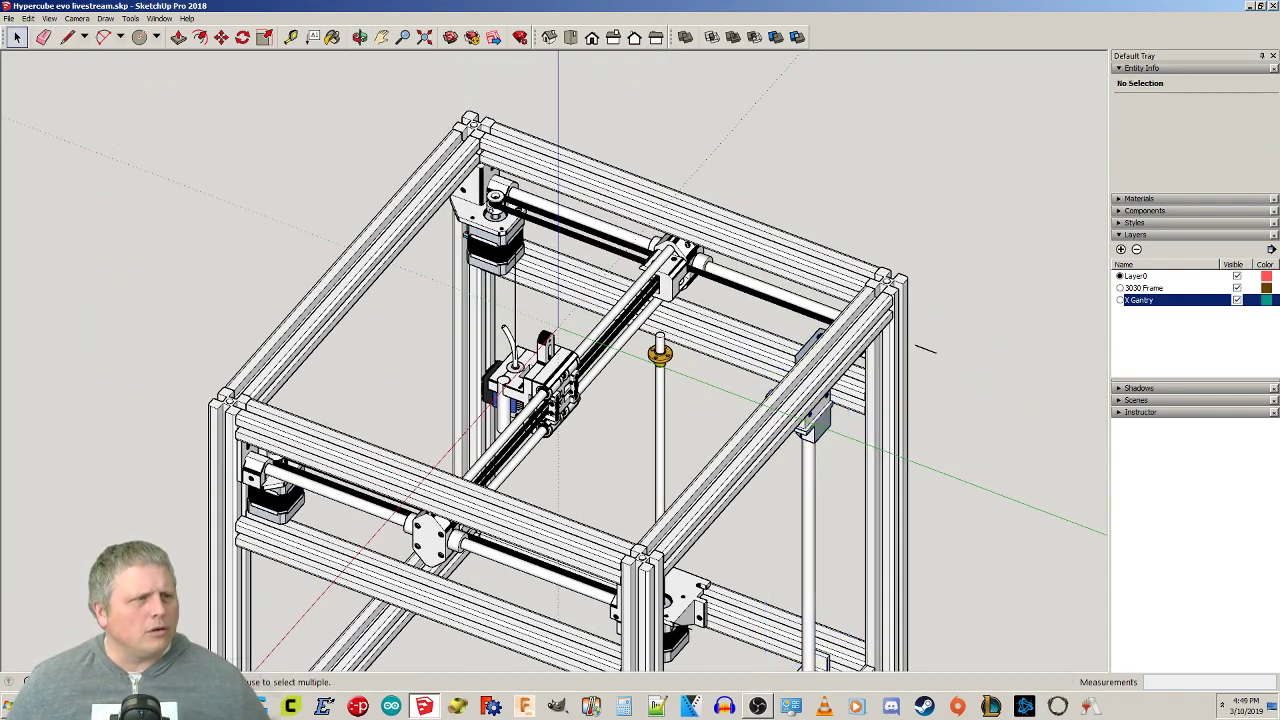
# Look up the 2020 bed frame extrusion lengths and quantities in HyperCube_Evolution_Configuration_v1.4, and show the Misumi extrusion profile drawing.
pyautogui.click(424, 706)
pyautogui.moveTo(686, 7); pyautogui.dragTo(556, 0)
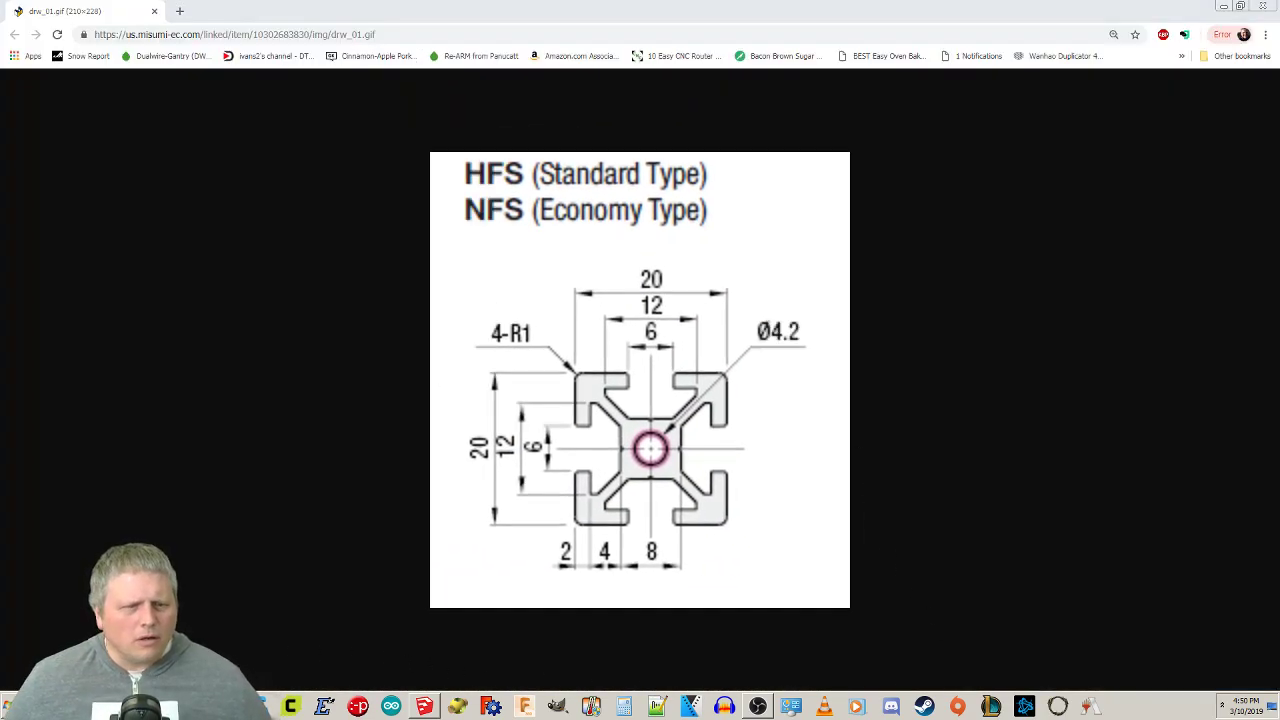
pyautogui.click(150, 676)
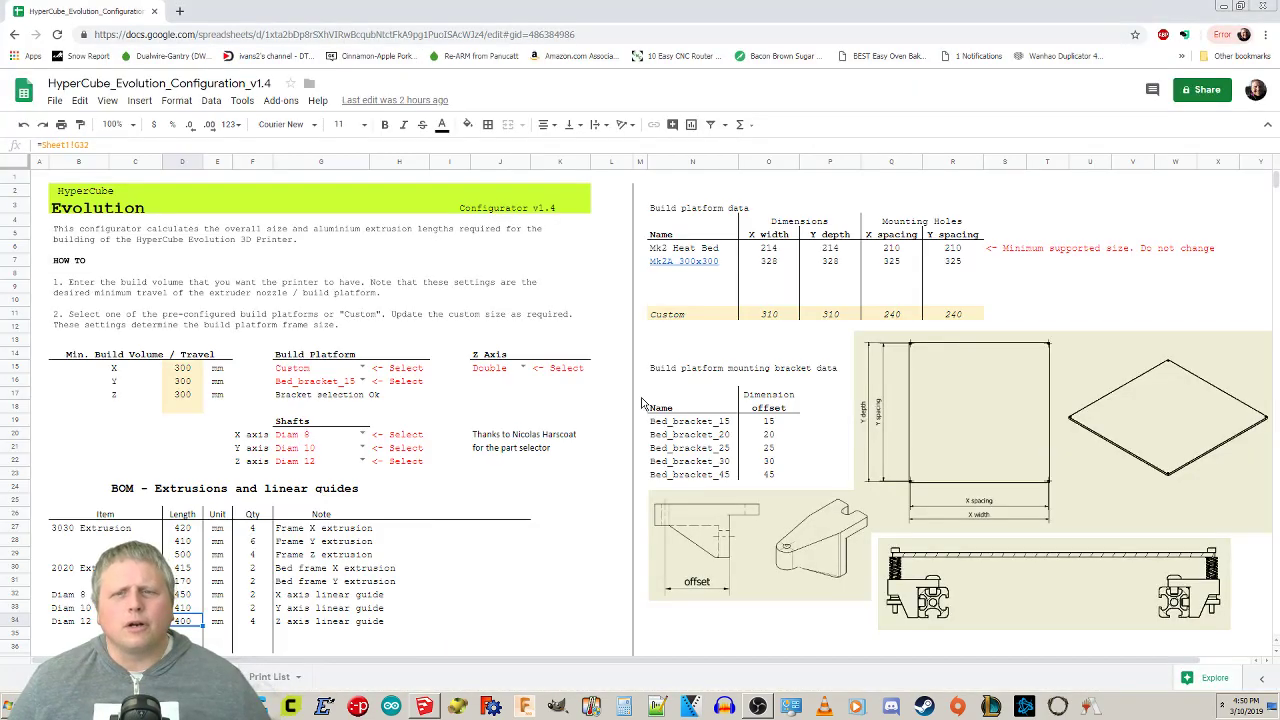
pyautogui.click(183, 568)
pyautogui.click(253, 570)
pyautogui.click(253, 583)
pyautogui.click(184, 569)
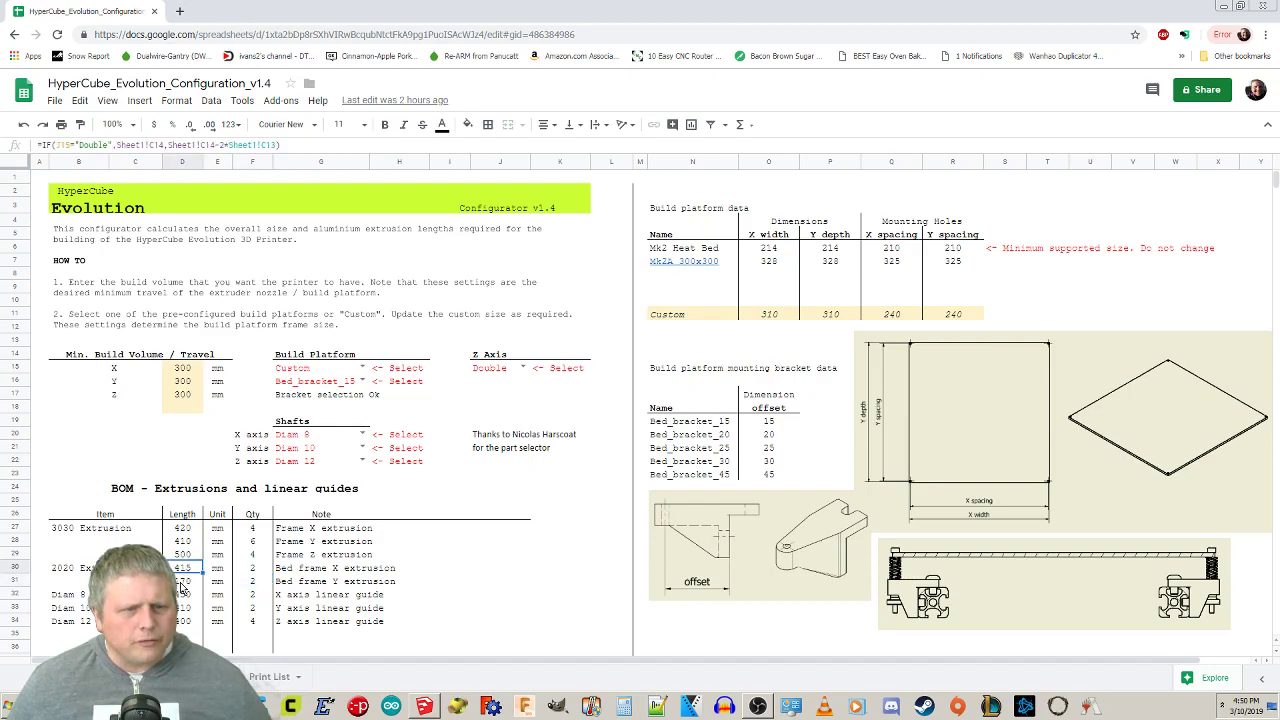
pyautogui.click(182, 583)
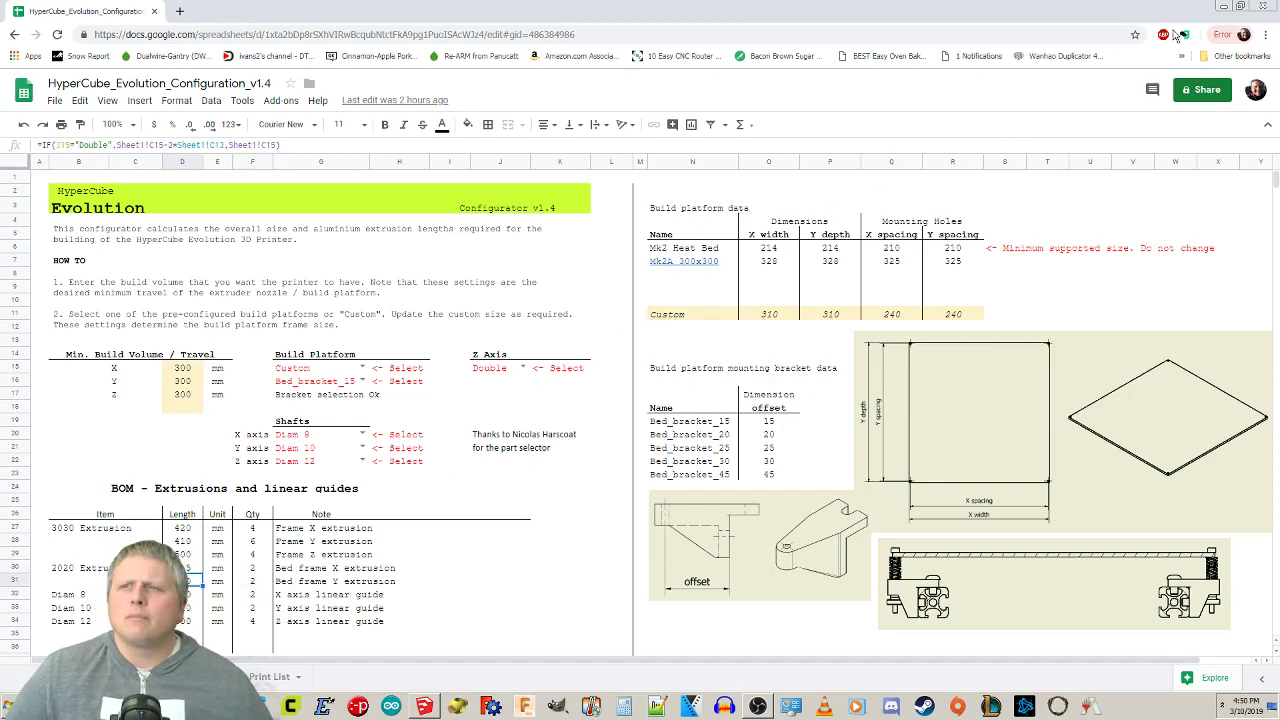
pyautogui.click(1223, 6)
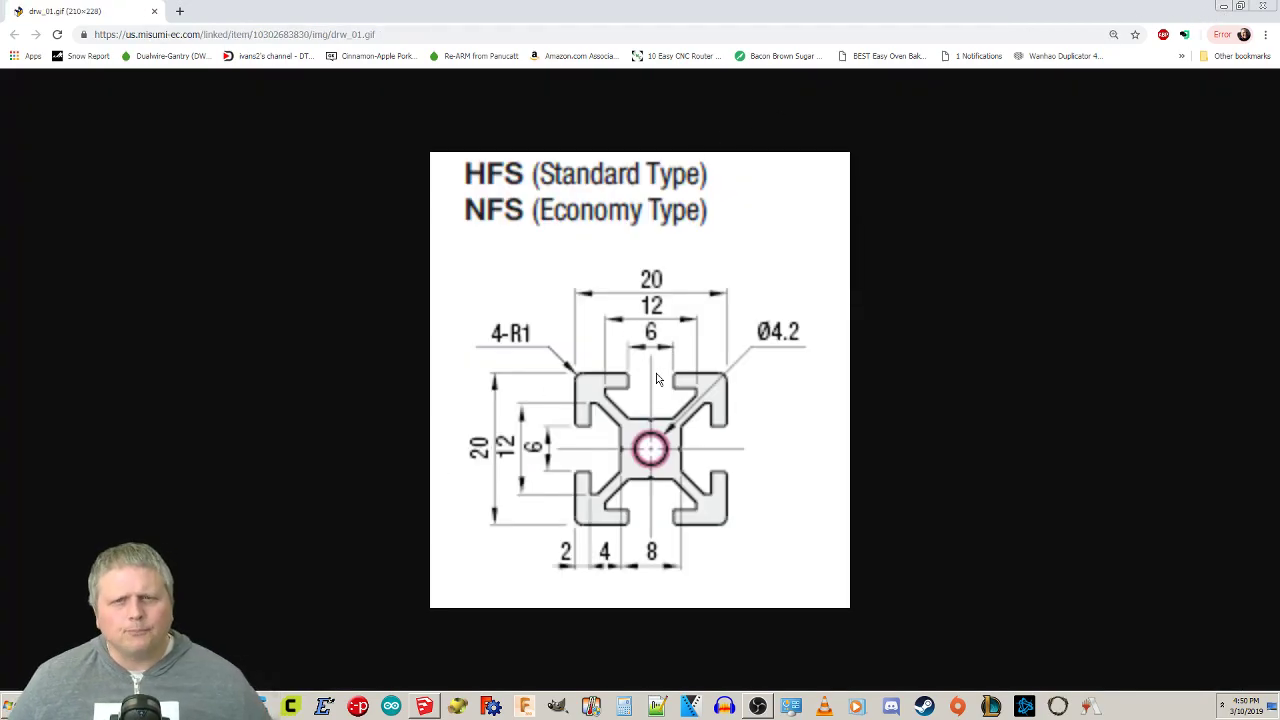
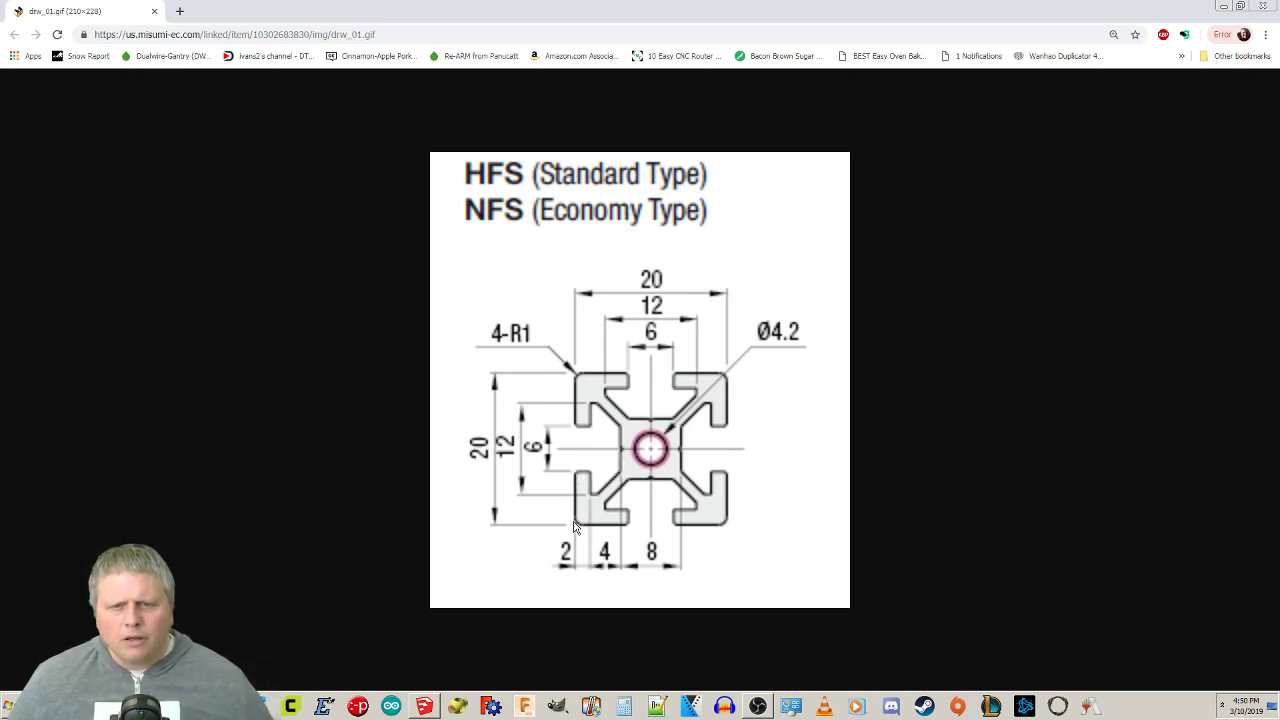
# Return to SketchUp and show the printer in the standard Top view.
pyautogui.moveTo(268, 8)
pyautogui.mouseDown()
pyautogui.moveTo(119, 198)
pyautogui.moveTo(0, 215)
pyautogui.mouseUp()
pyautogui.moveTo(793, 350)
pyautogui.keyDown('shift'); pyautogui.mouseDown(button='middle')
pyautogui.moveTo(547, 277)
pyautogui.moveTo(446, 286)
pyautogui.mouseUp(button='middle'); pyautogui.keyUp('shift')
pyautogui.moveTo(446, 286); pyautogui.dragTo(535, 380, button='middle')
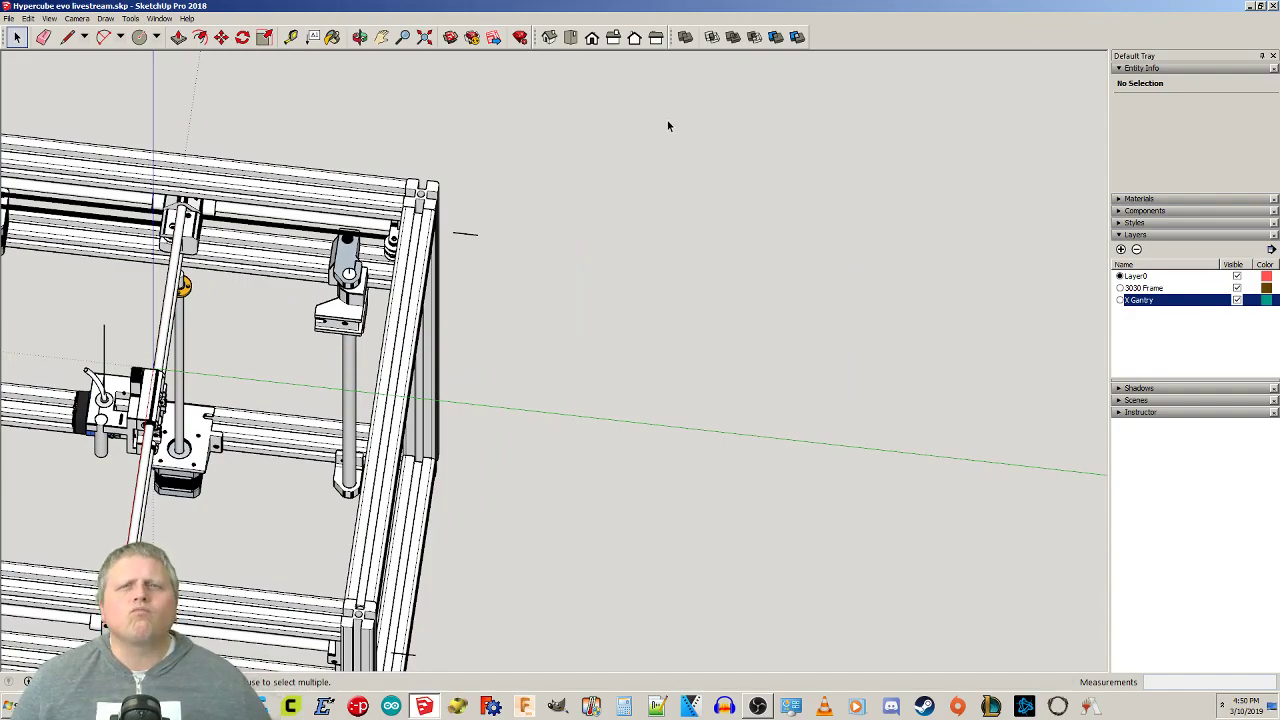
pyautogui.click(570, 37)
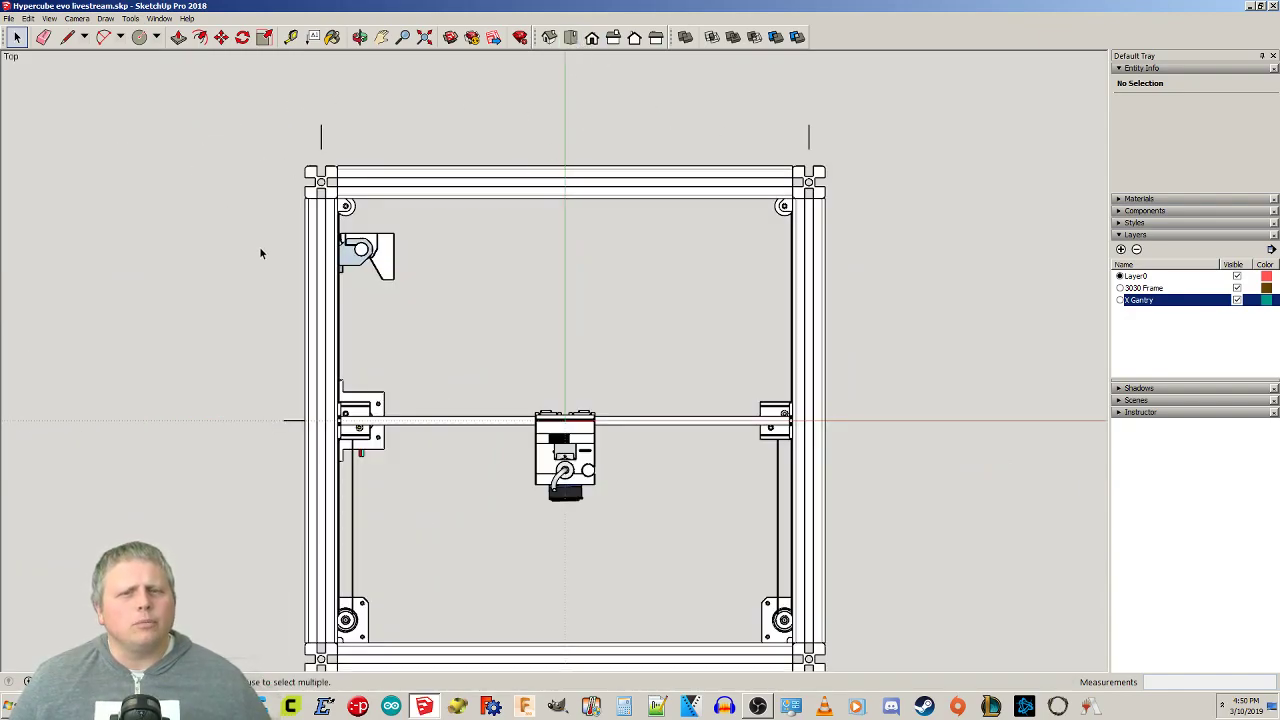
# Draw a 20 by 20 mm square in the empty space beside the printer frame.
pyautogui.click(158, 40)
pyautogui.click(152, 54)
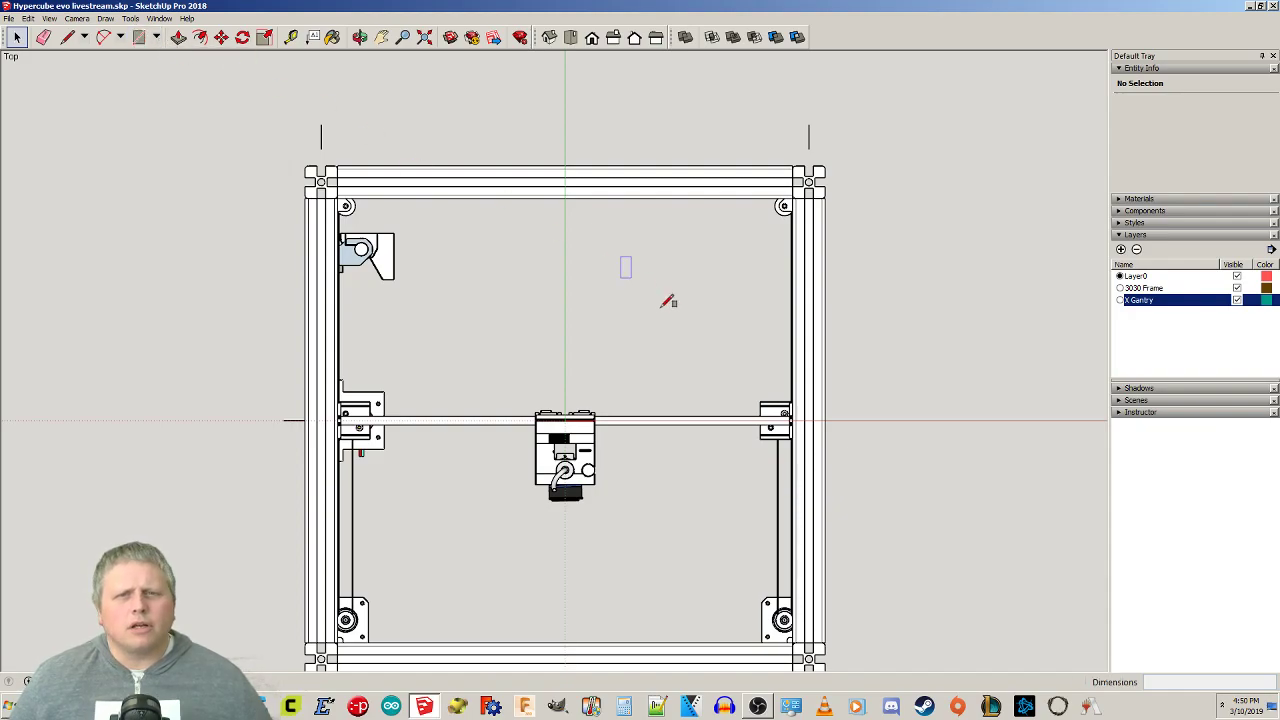
pyautogui.keyDown('shift'); pyautogui.moveTo(944, 340); pyautogui.dragTo(712, 332, button='middle'); pyautogui.keyUp('shift')
pyautogui.click(712, 332)
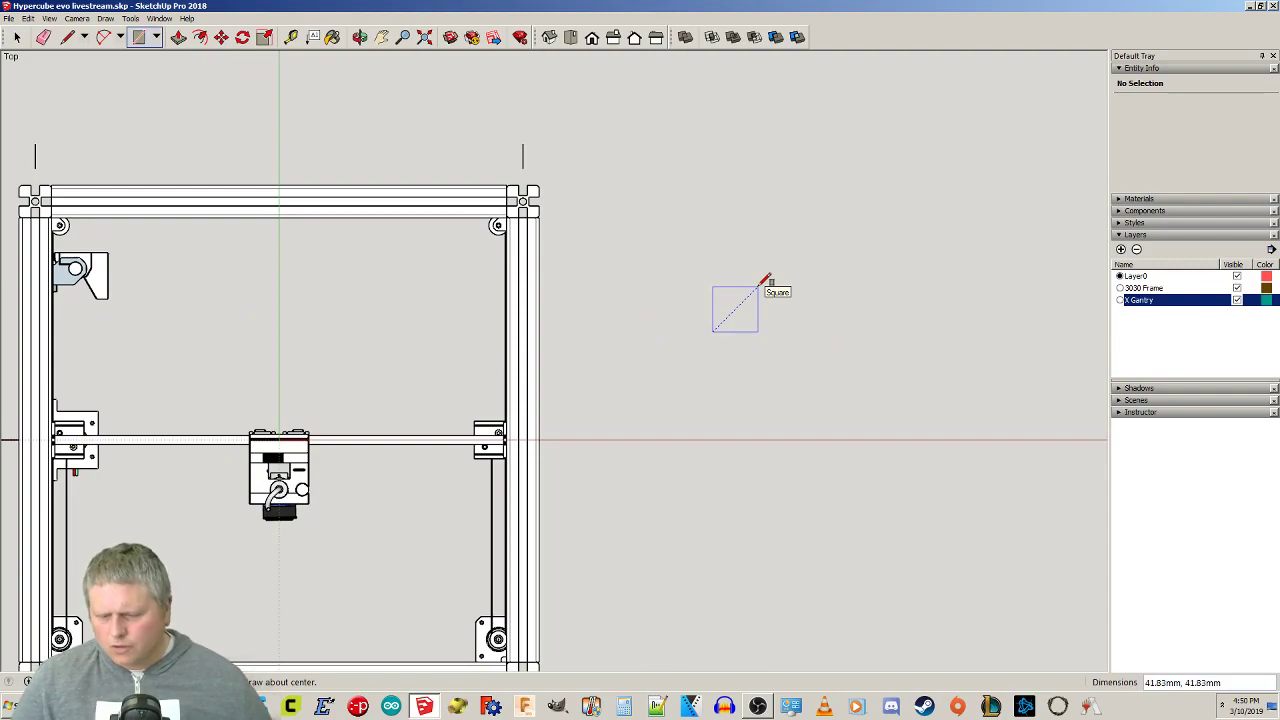
pyautogui.write('20,20')
pyautogui.press('Return')
pyautogui.scroll(2, 772, 316)
pyautogui.scroll(3, 726, 330)
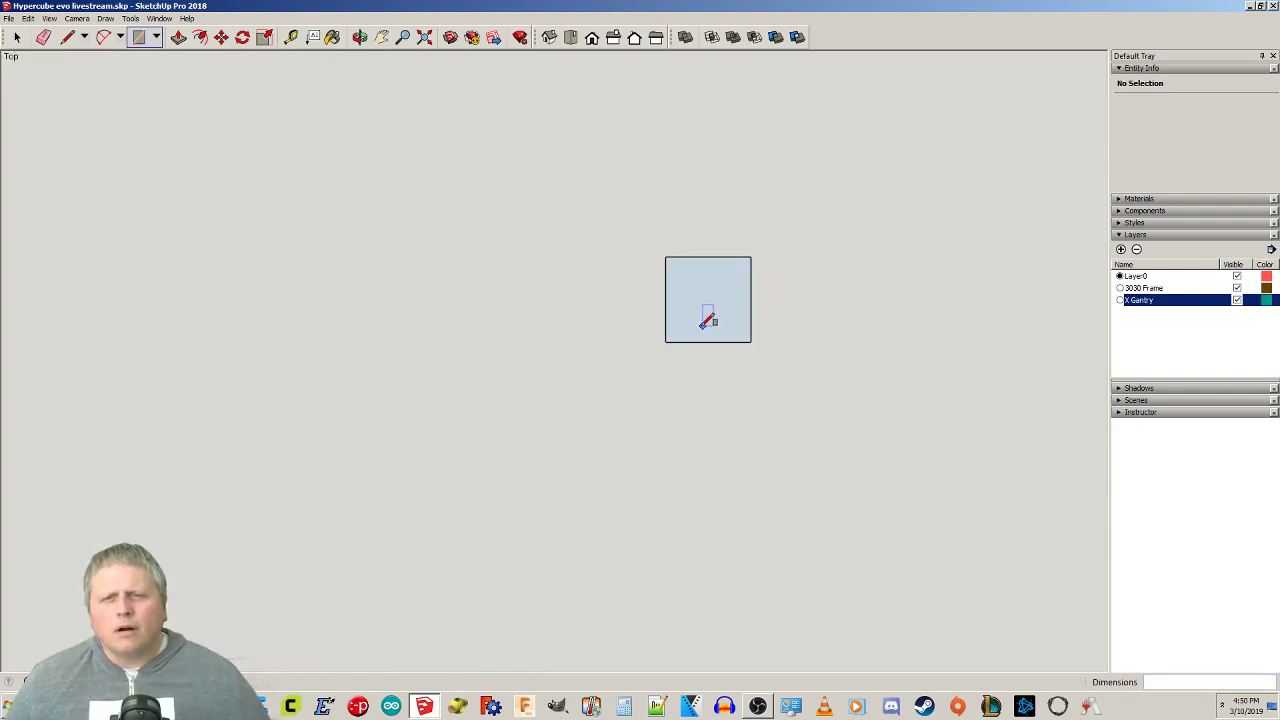
# Draw a 1 mm line from the square's upper-left corner down its left edge.
pyautogui.scroll(2, 731, 336)
pyautogui.press('l')
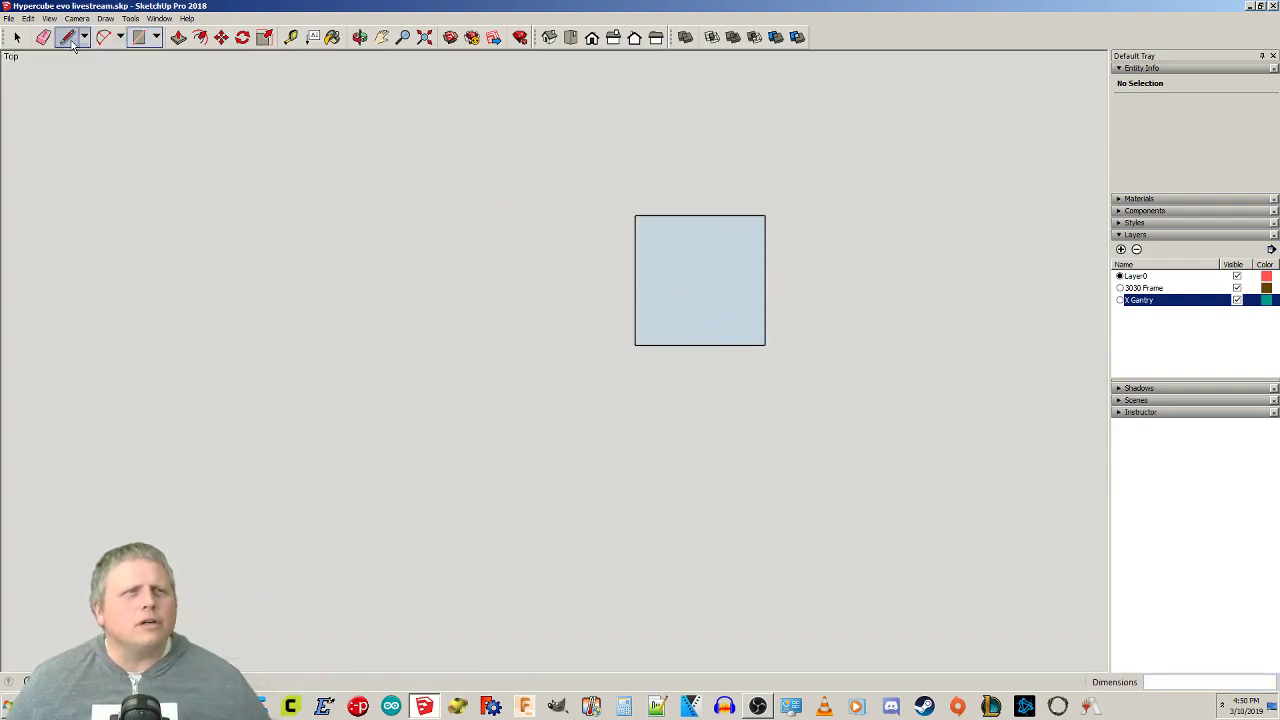
pyautogui.scroll(4, 626, 217)
pyautogui.click(600, 207)
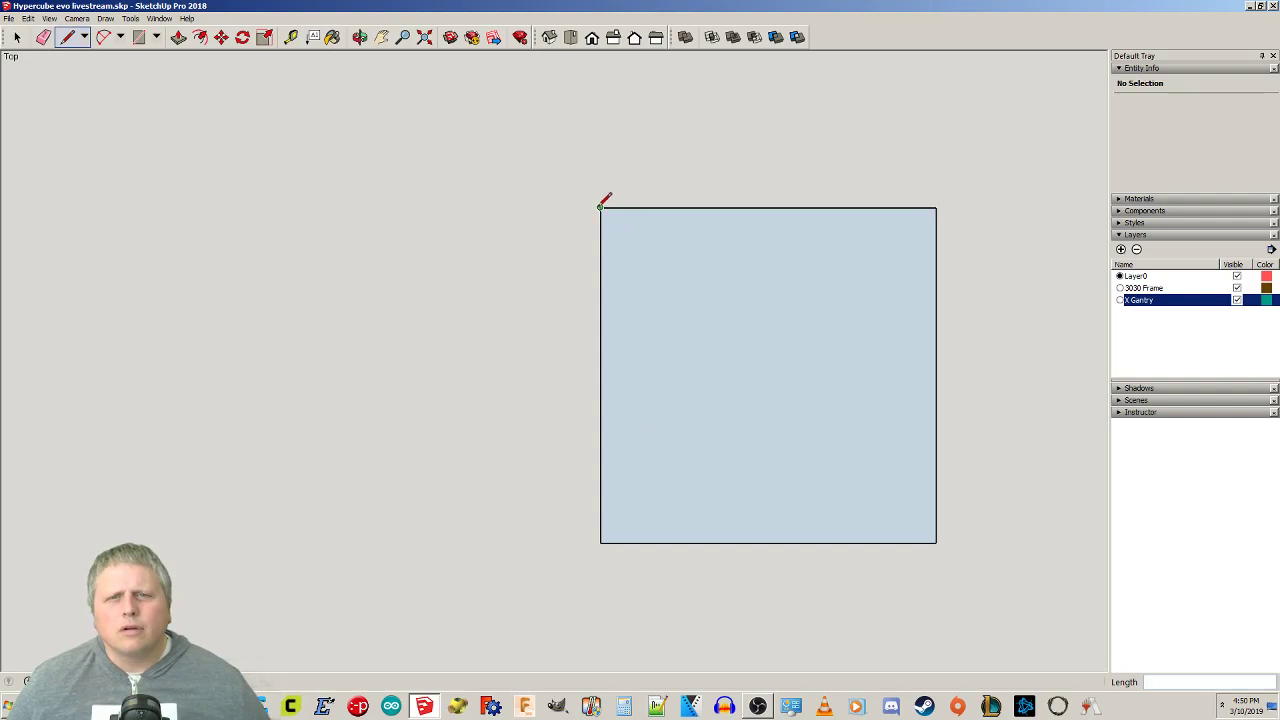
pyautogui.write('1')
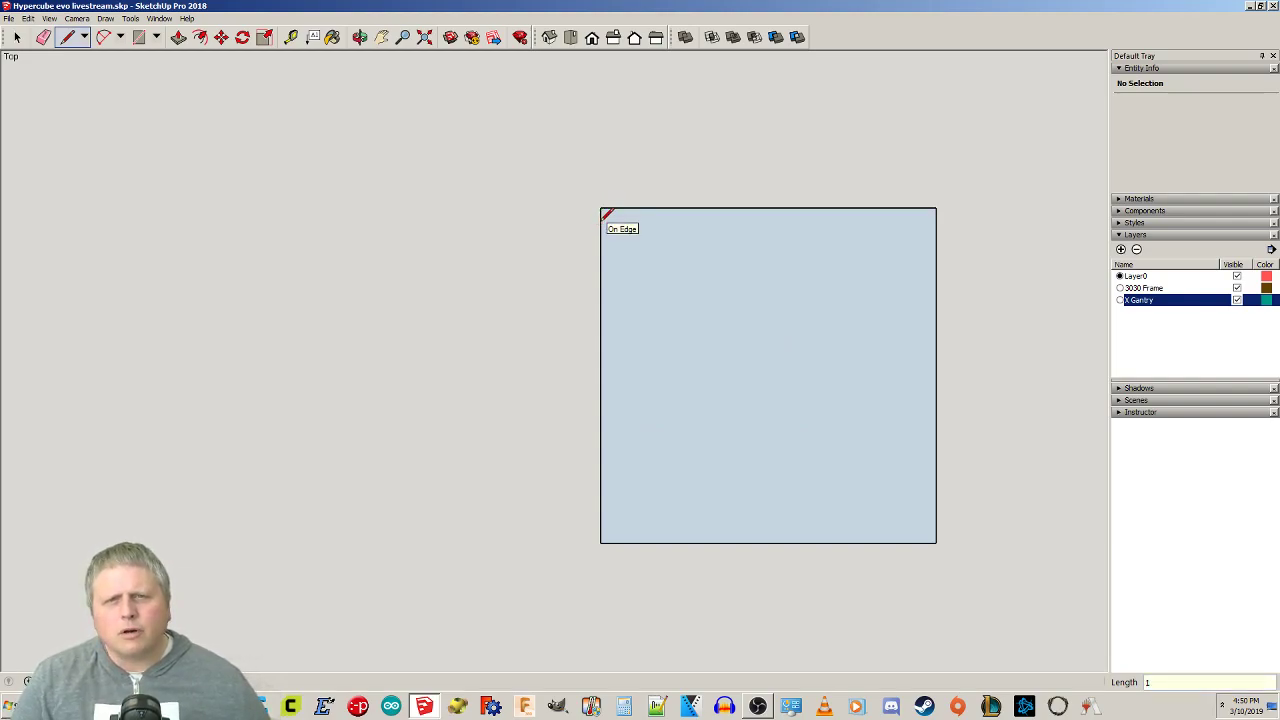
pyautogui.press('Return')
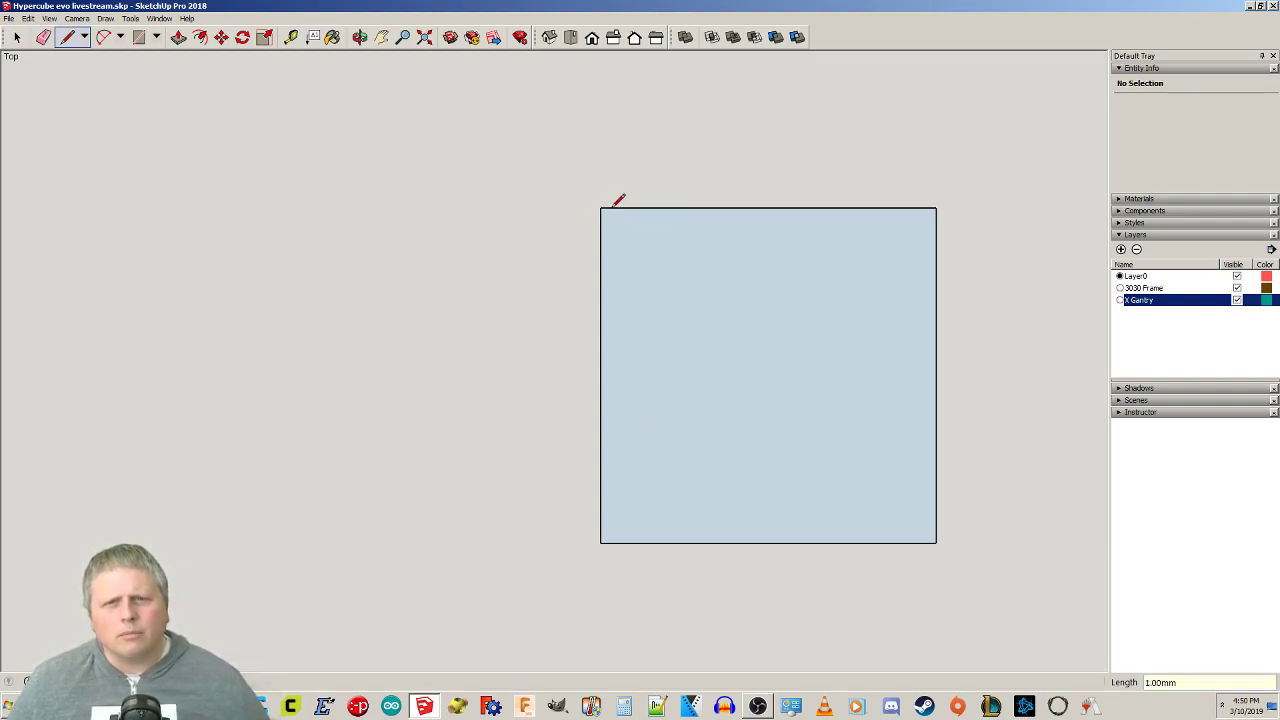
# Try to draw a 12-segment arc across the square's upper-left corner, between points 1 mm from the corner.
pyautogui.click(103, 37)
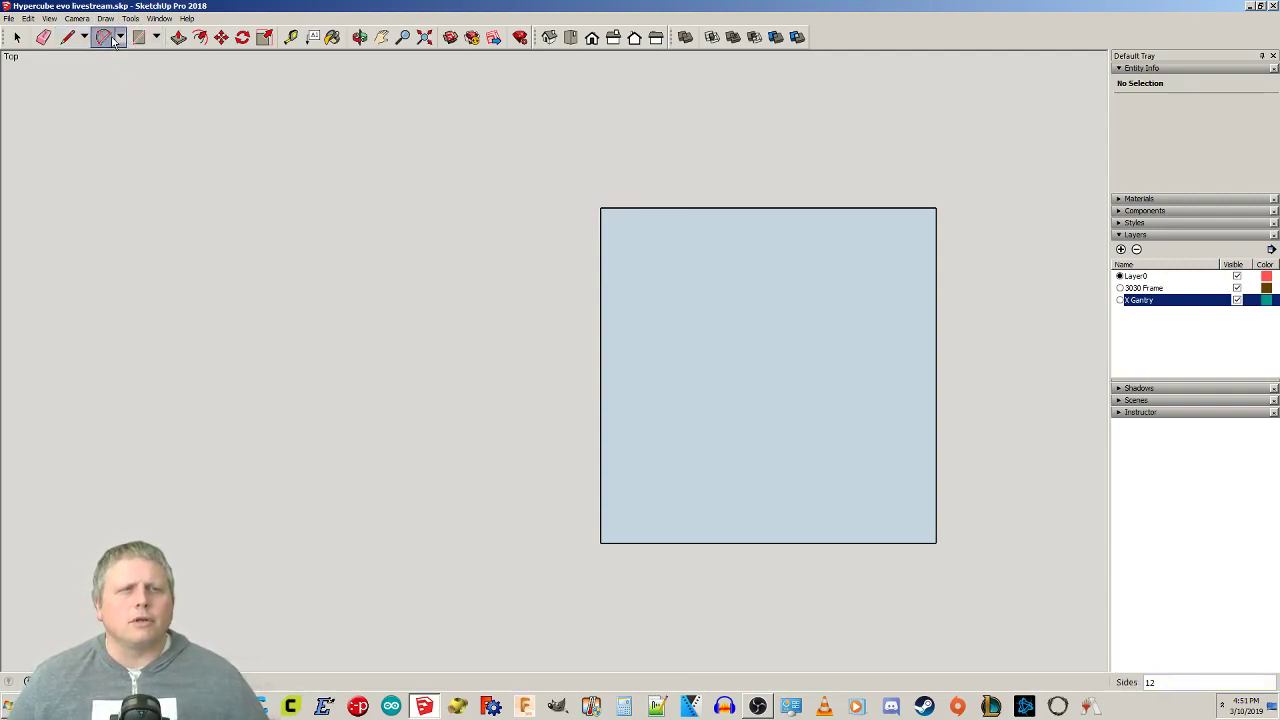
pyautogui.click(601, 209)
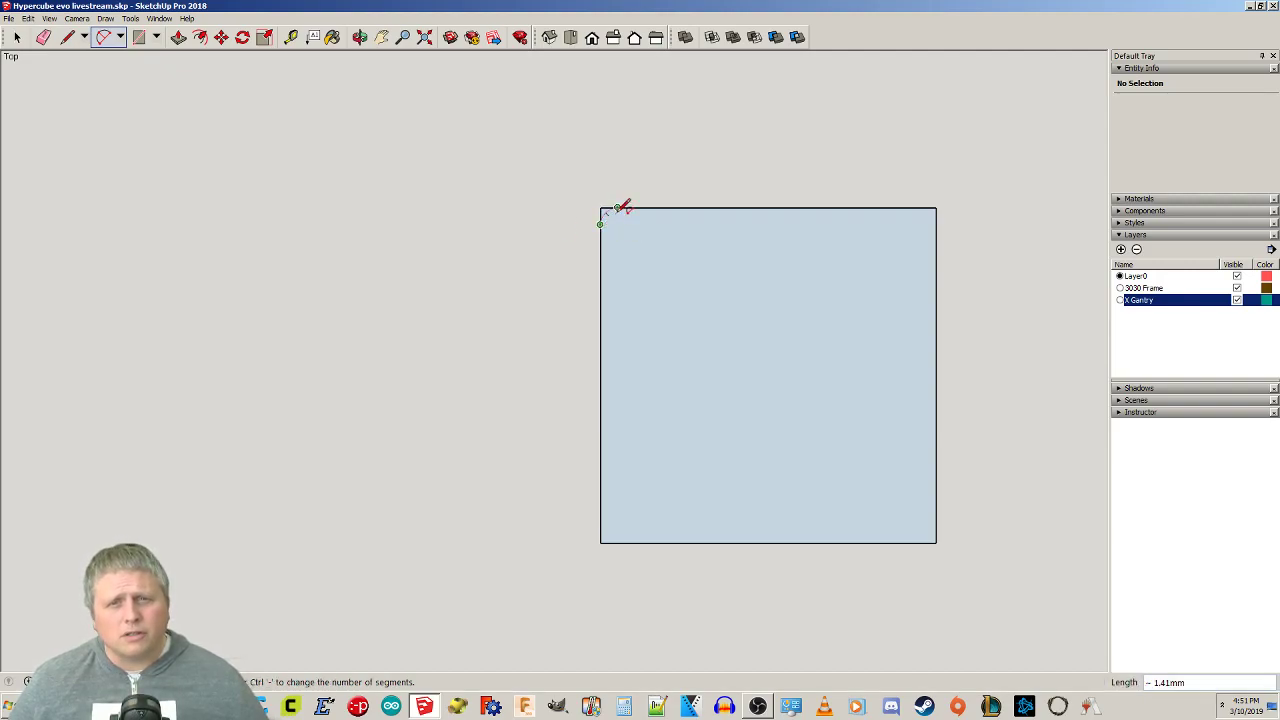
pyautogui.click(617, 208)
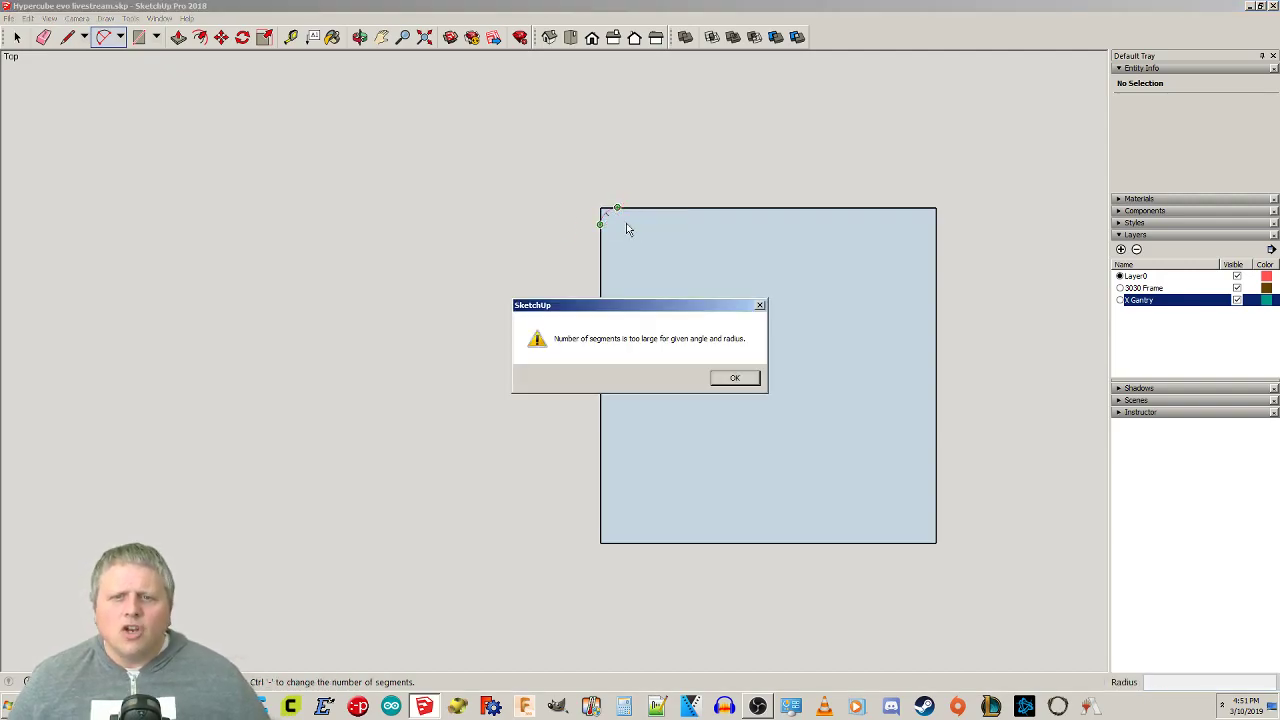
pyautogui.click(748, 383)
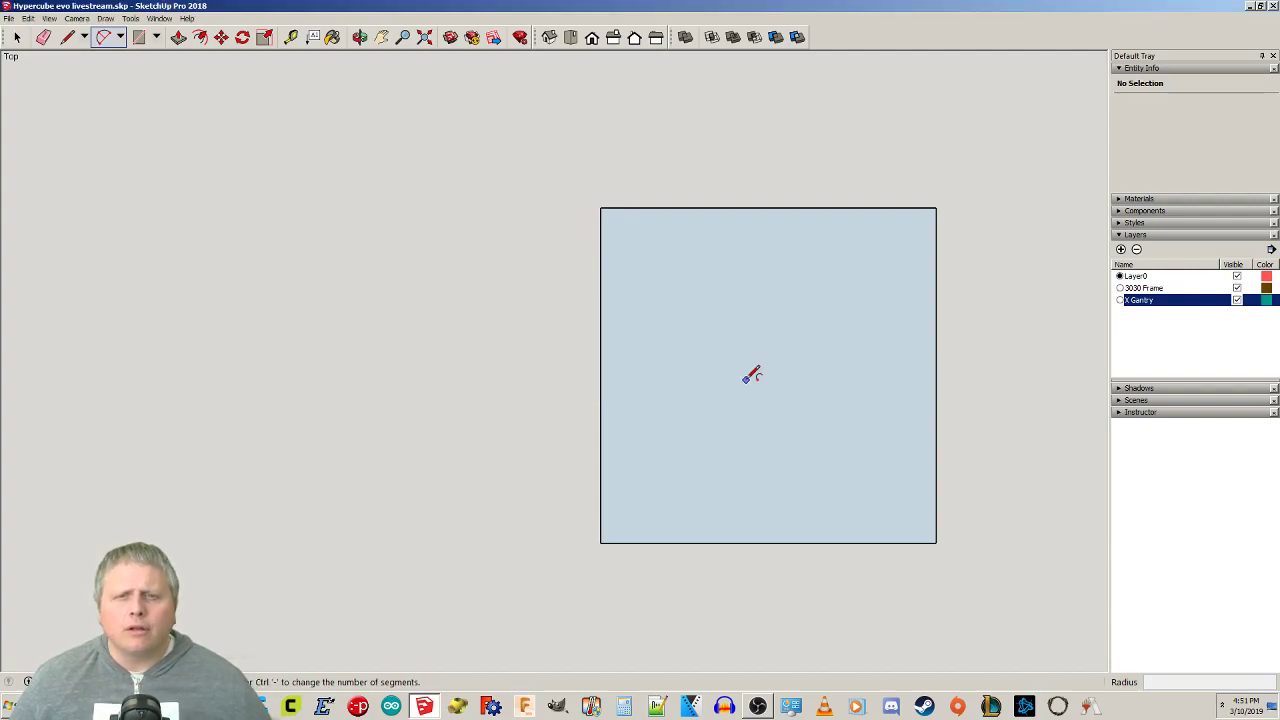
# Set the arc to 4 segments and draw it across the square's upper-left corner, between points 1 mm from the corner.
pyautogui.click(69, 37)
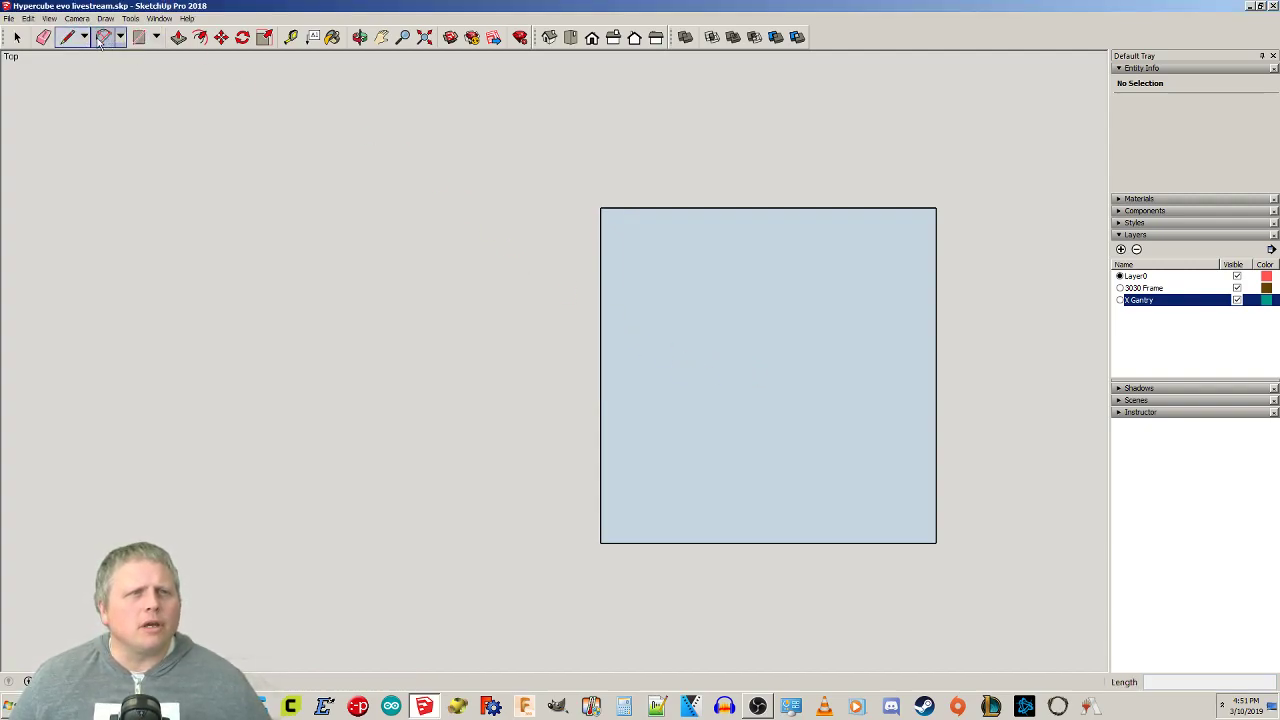
pyautogui.click(102, 37)
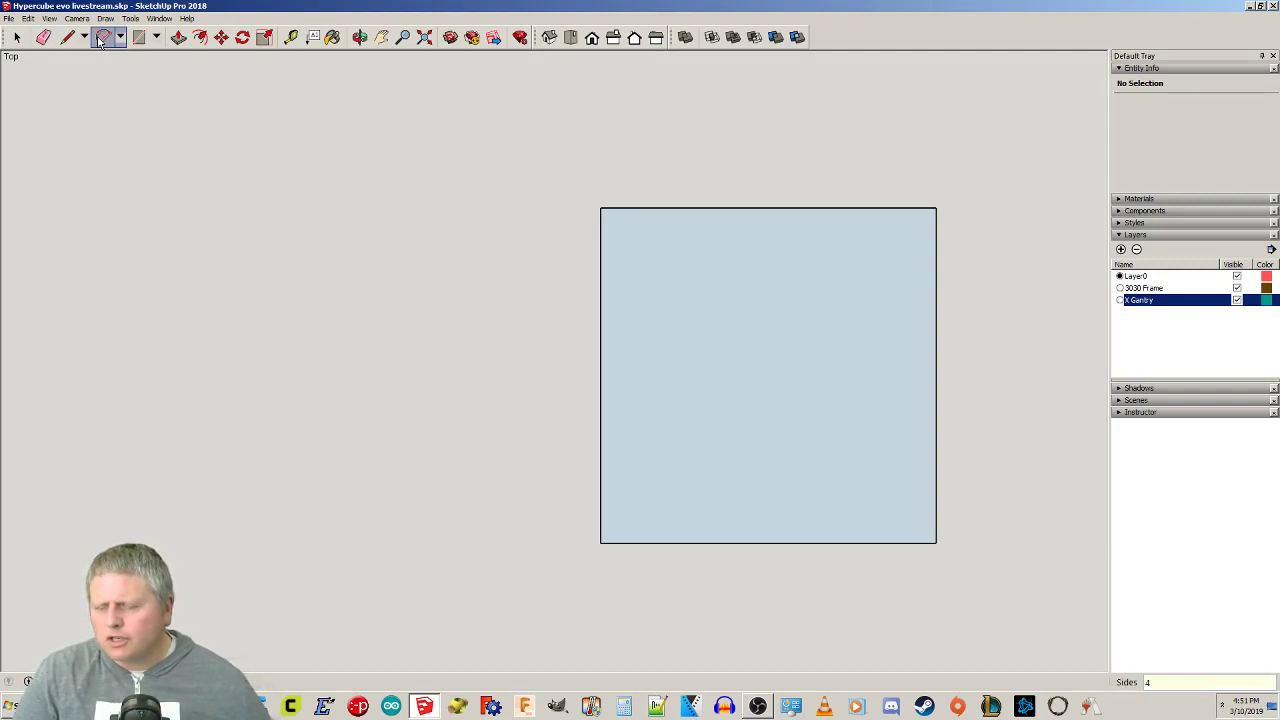
pyautogui.click(601, 224)
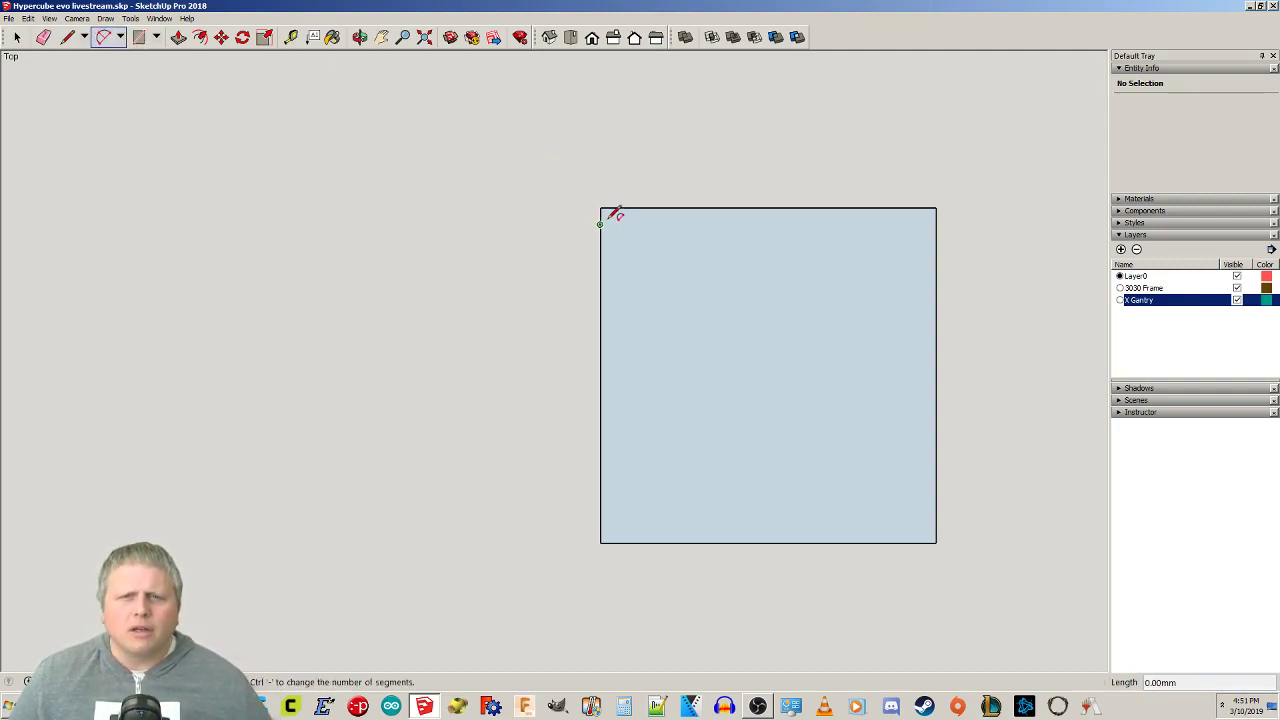
pyautogui.click(616, 208)
pyautogui.click(615, 208)
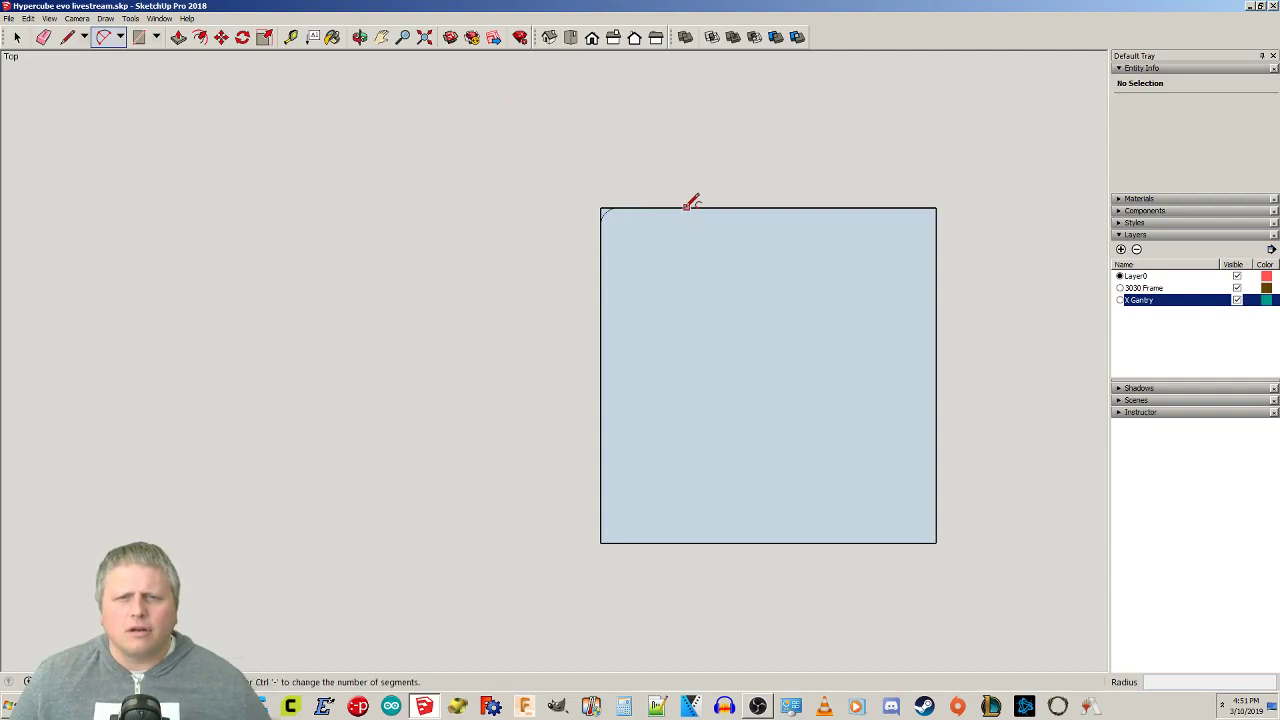
# Draw a 7 mm line along the square's upper edge, starting from its upper-right corner.
pyautogui.scroll(3, 659, 229)
pyautogui.keyDown('shift'); pyautogui.moveTo(717, 251); pyautogui.dragTo(584, 219, button='middle'); pyautogui.keyUp('shift')
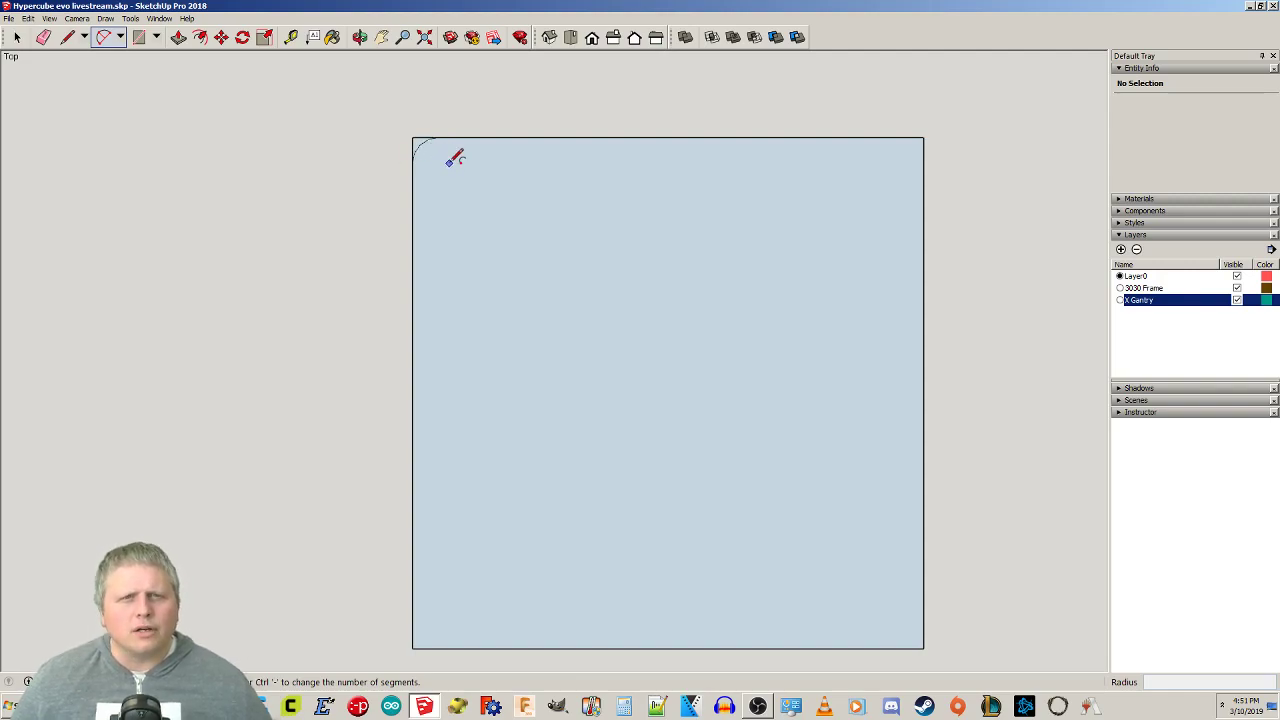
pyautogui.click(137, 38)
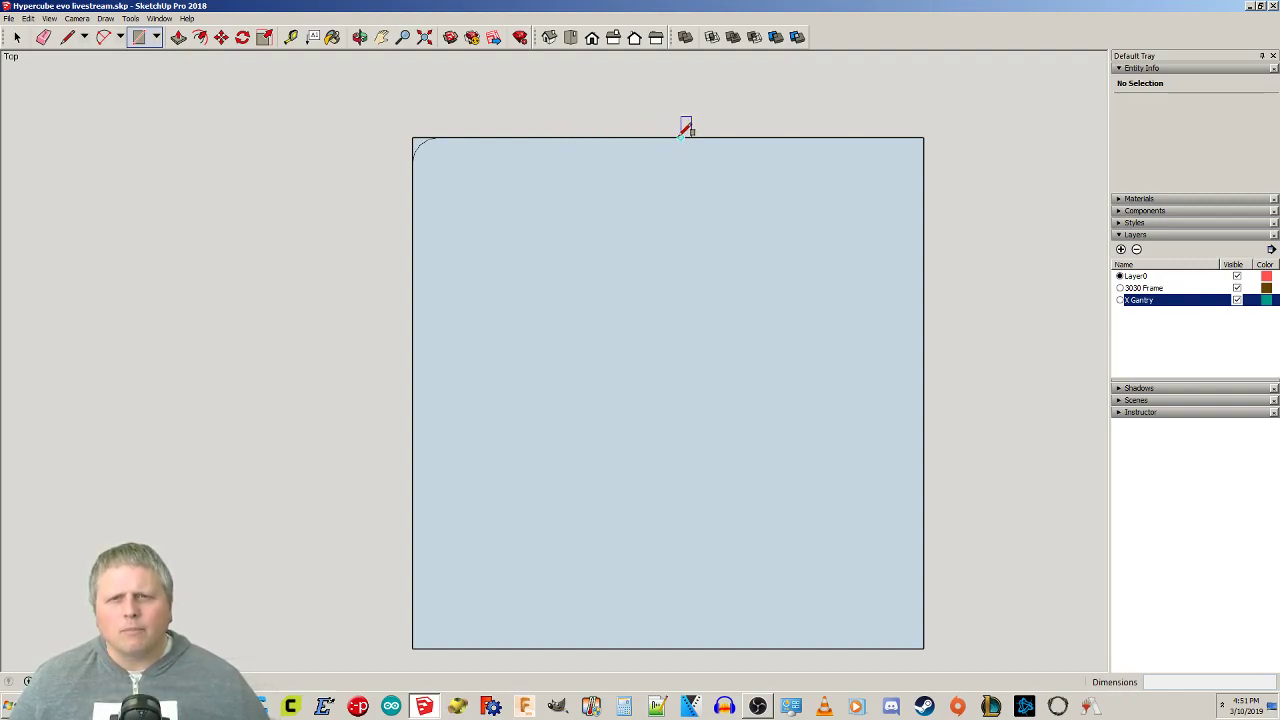
pyautogui.click(67, 37)
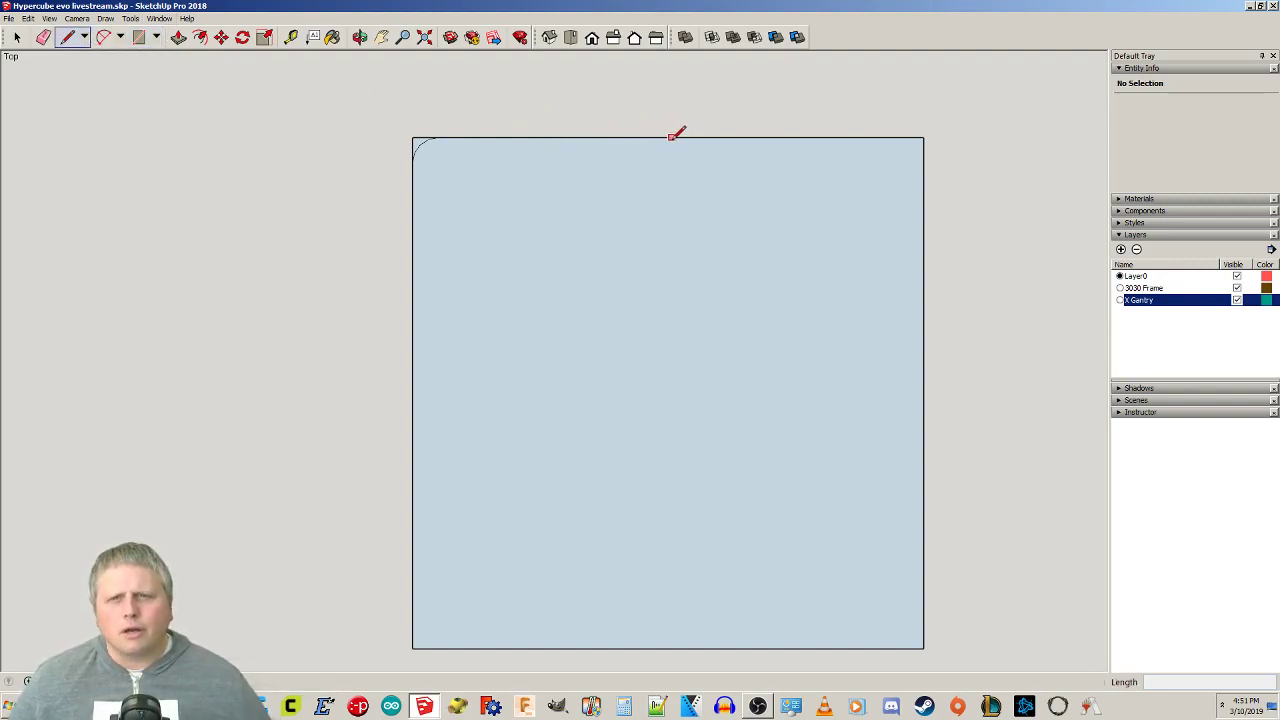
pyautogui.click(680, 137)
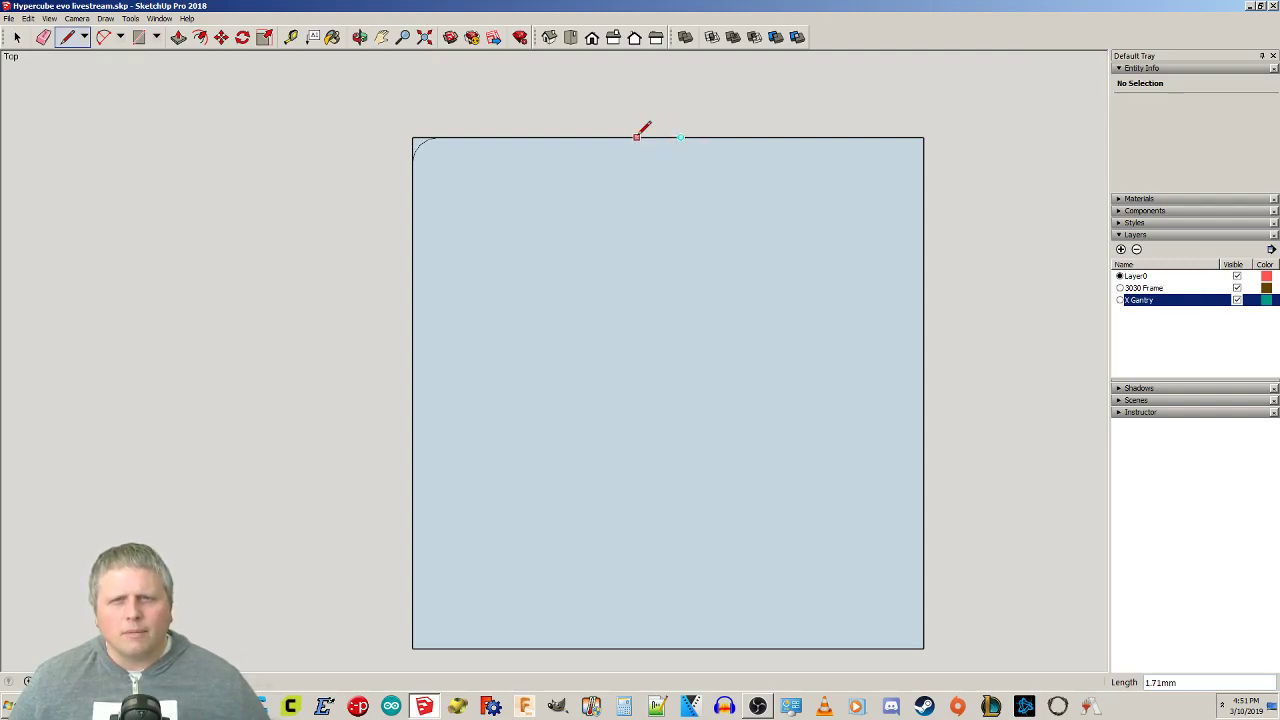
pyautogui.press('Escape')
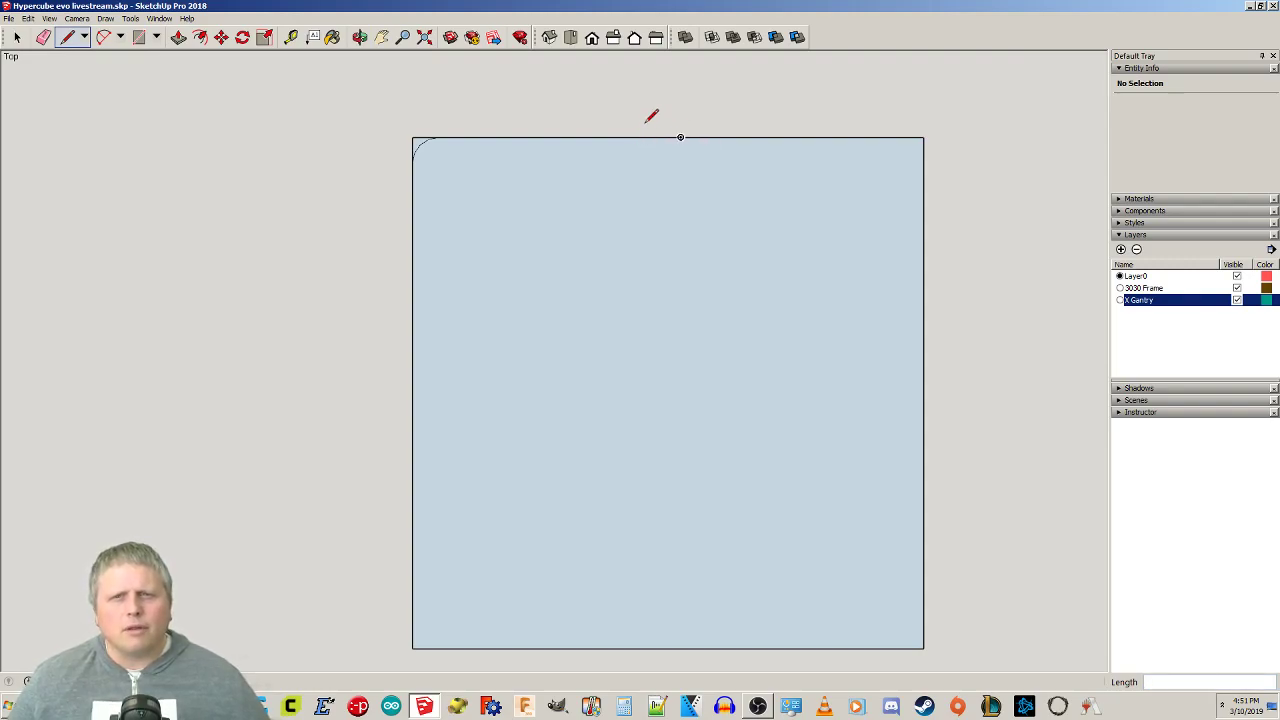
pyautogui.click(924, 137)
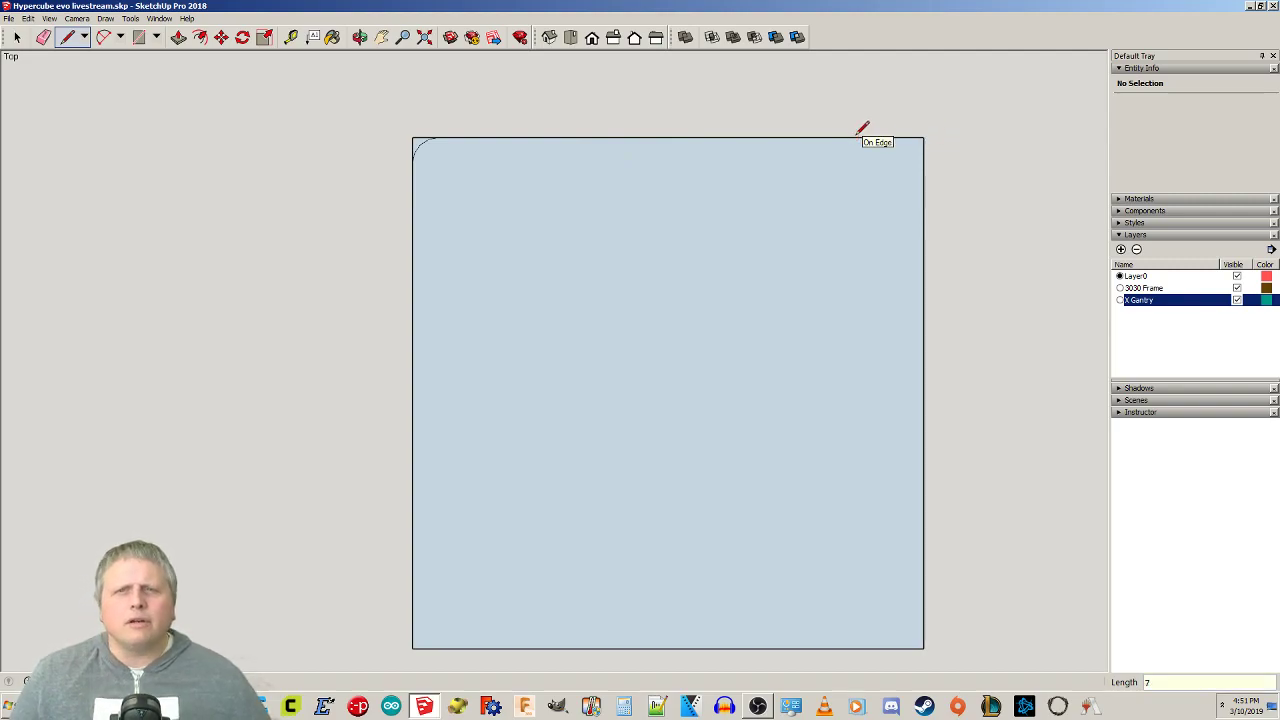
# Draw a 6 by 6 mm slot outline running inward from the upper edge, starting at the end of the 7 mm line.
pyautogui.click(744, 137)
pyautogui.write('6')
pyautogui.press('Return')
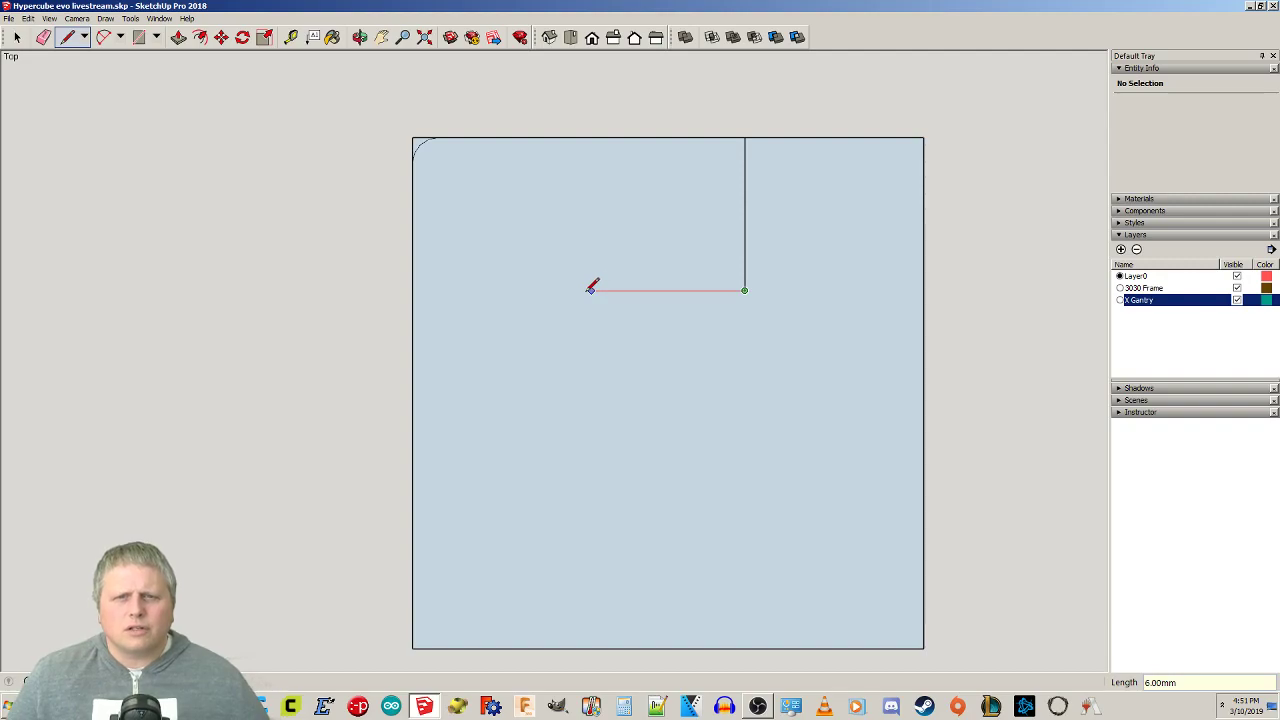
pyautogui.click(591, 290)
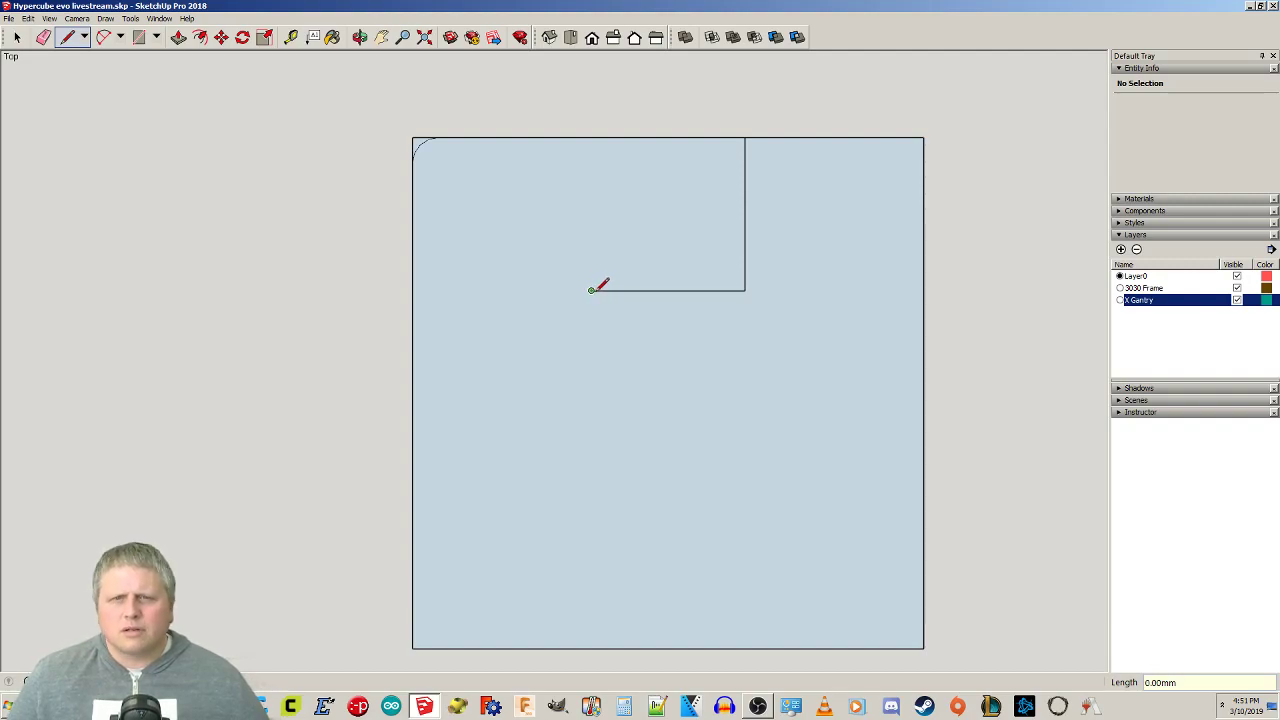
pyautogui.click(591, 137)
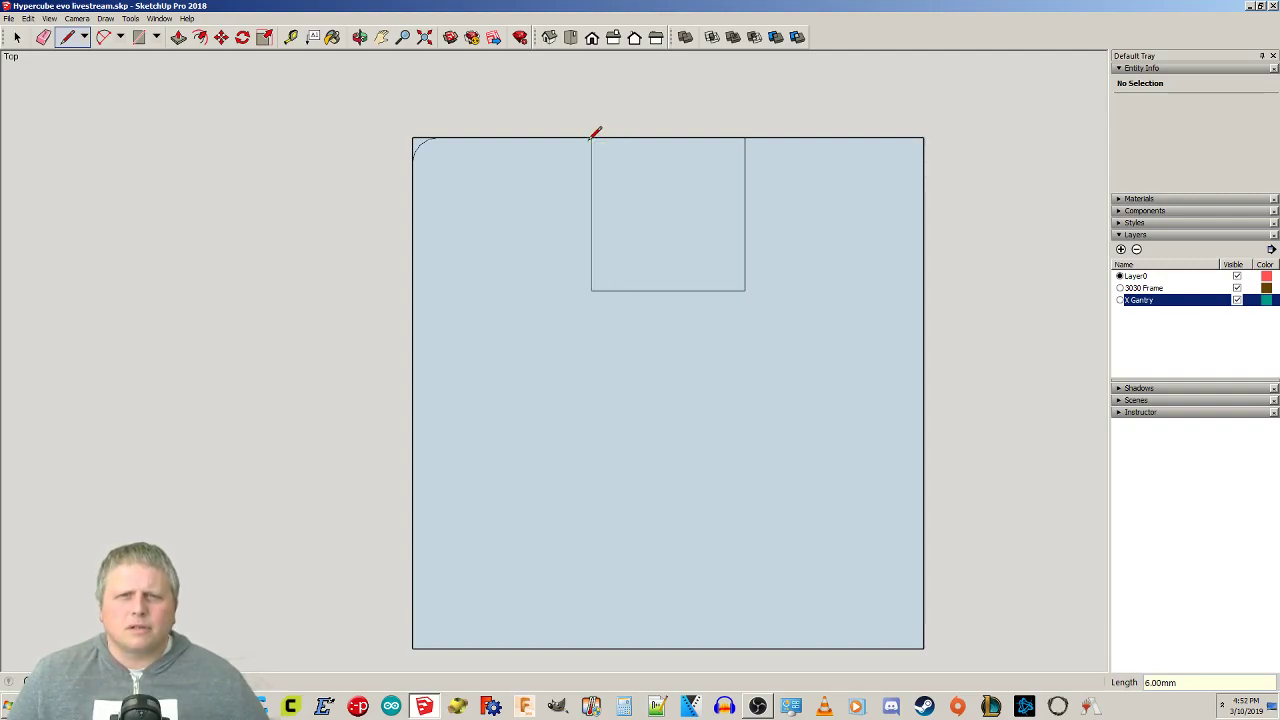
pyautogui.click(668, 291)
pyautogui.press('Right')
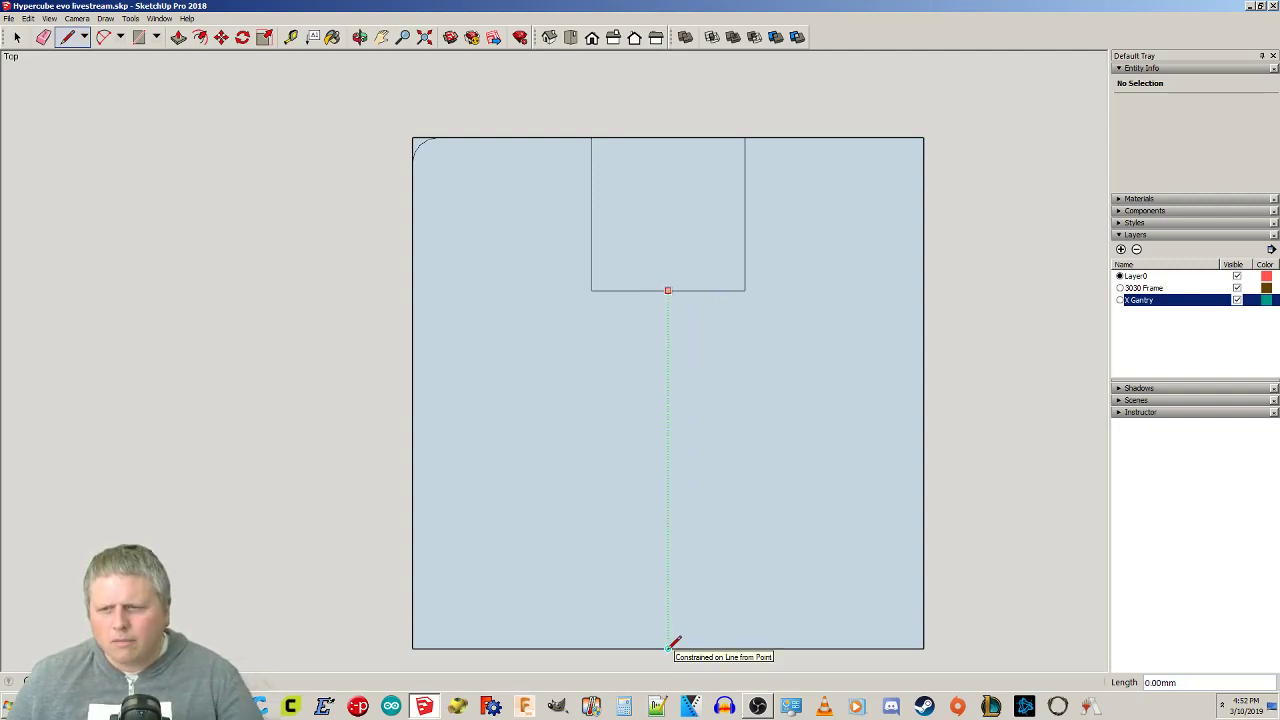
pyautogui.press('space')
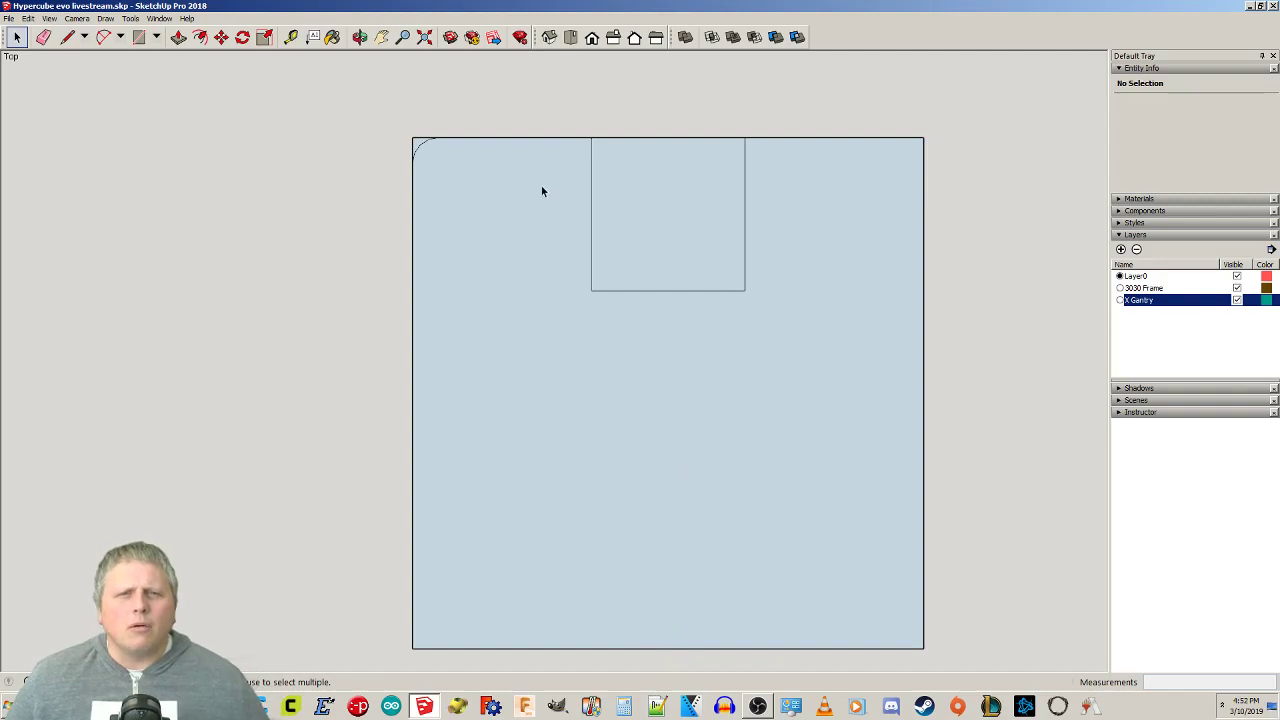
# Rotate-copy the slot and the corner arc by 90 degrees about the square's centre, multiplied by 3 to cover all four sides.
pyautogui.doubleClick(632, 190)
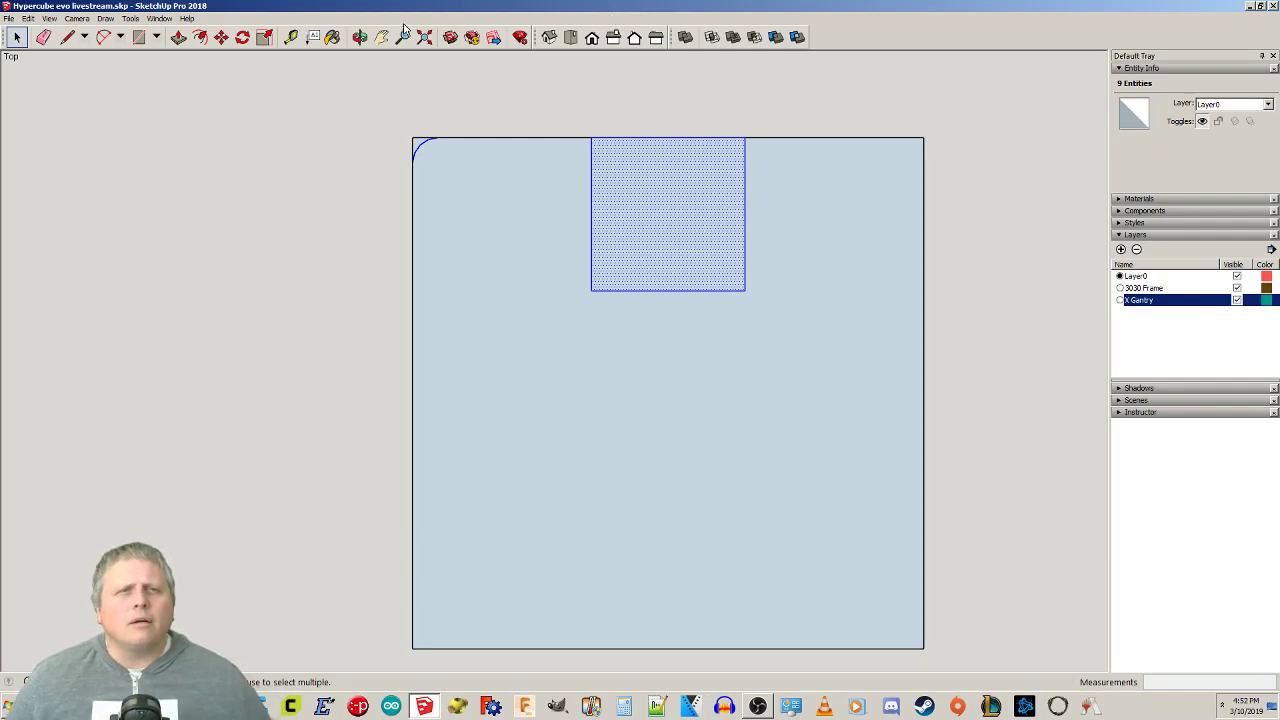
pyautogui.click(242, 37)
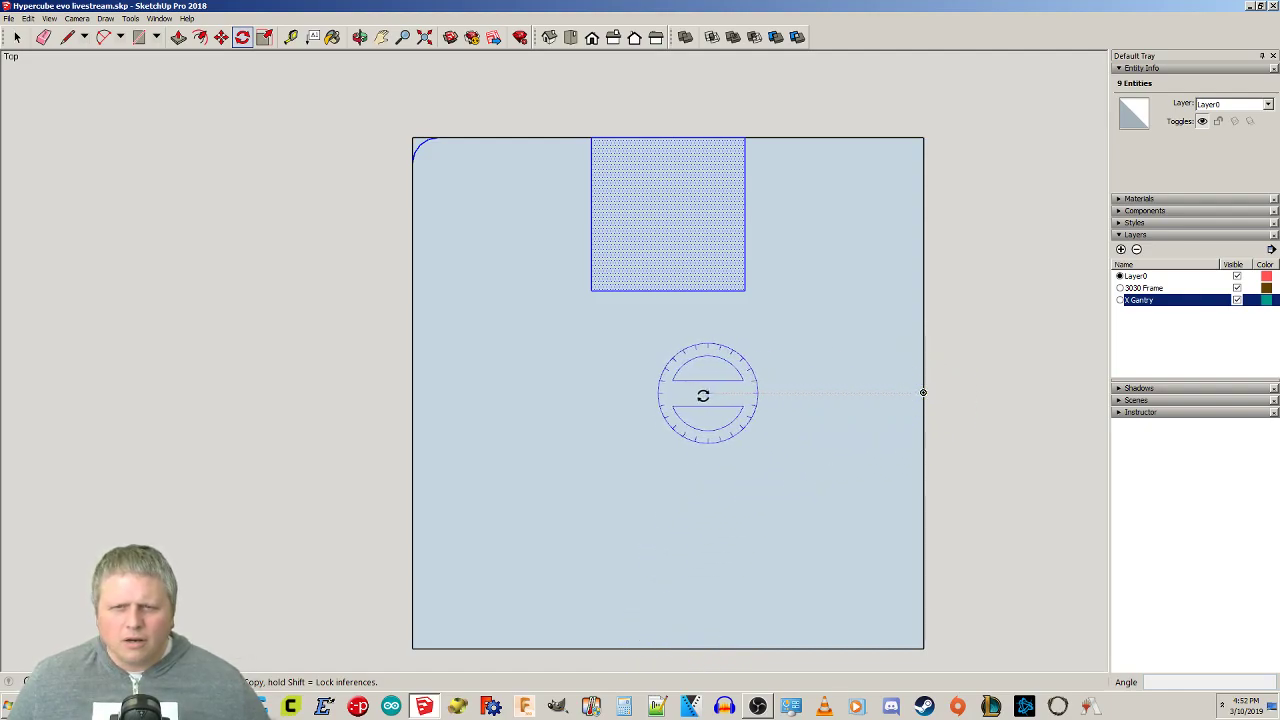
pyautogui.click(669, 392)
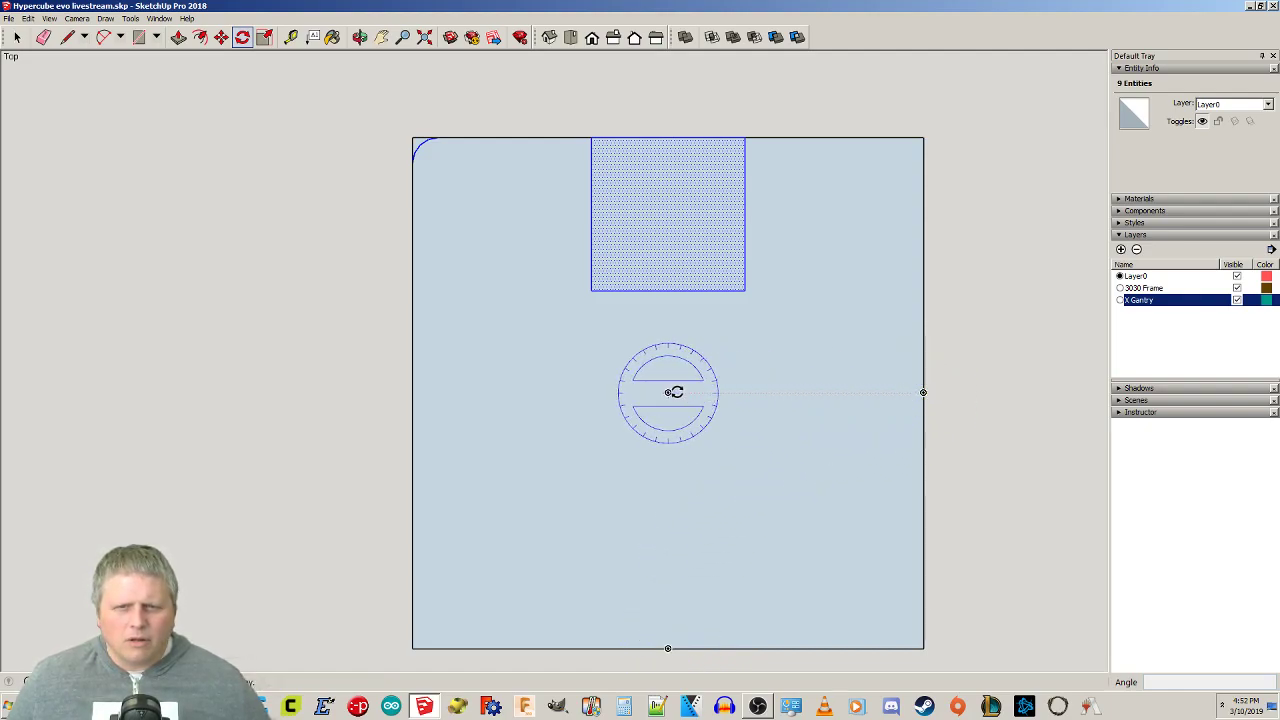
pyautogui.click(798, 392)
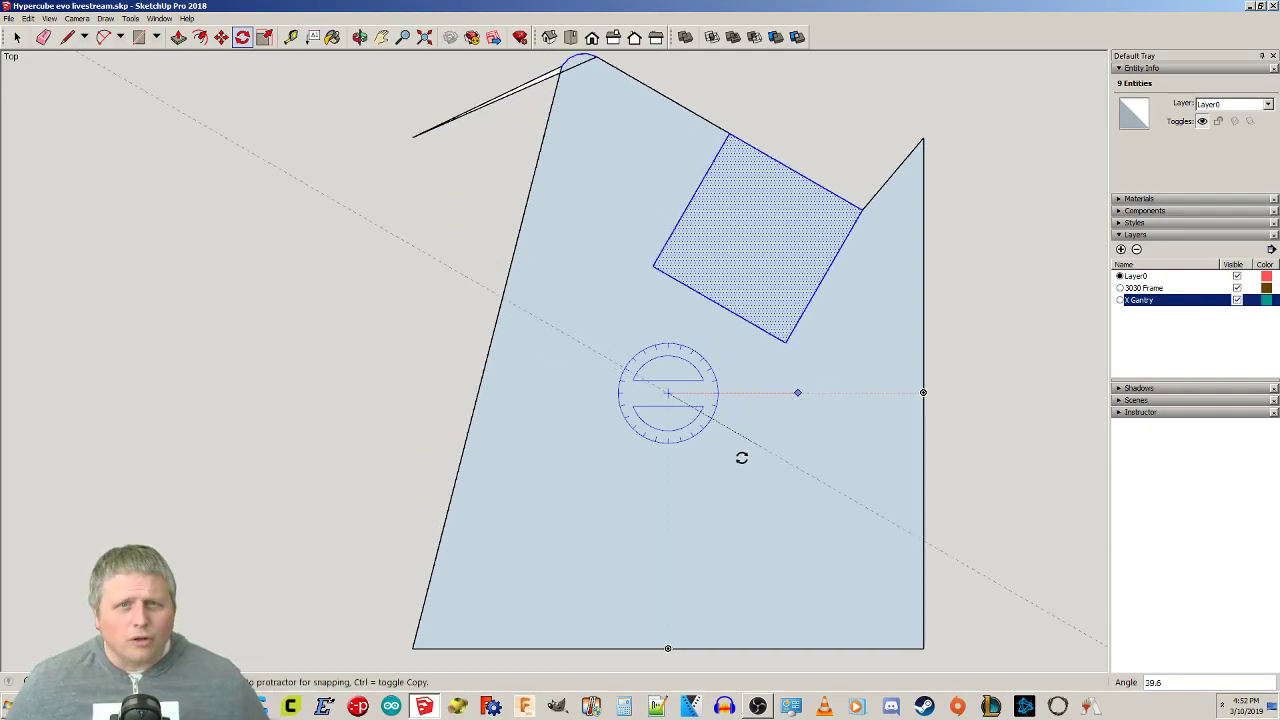
pyautogui.press('ctrl')
pyautogui.write('90')
pyautogui.press('Return')
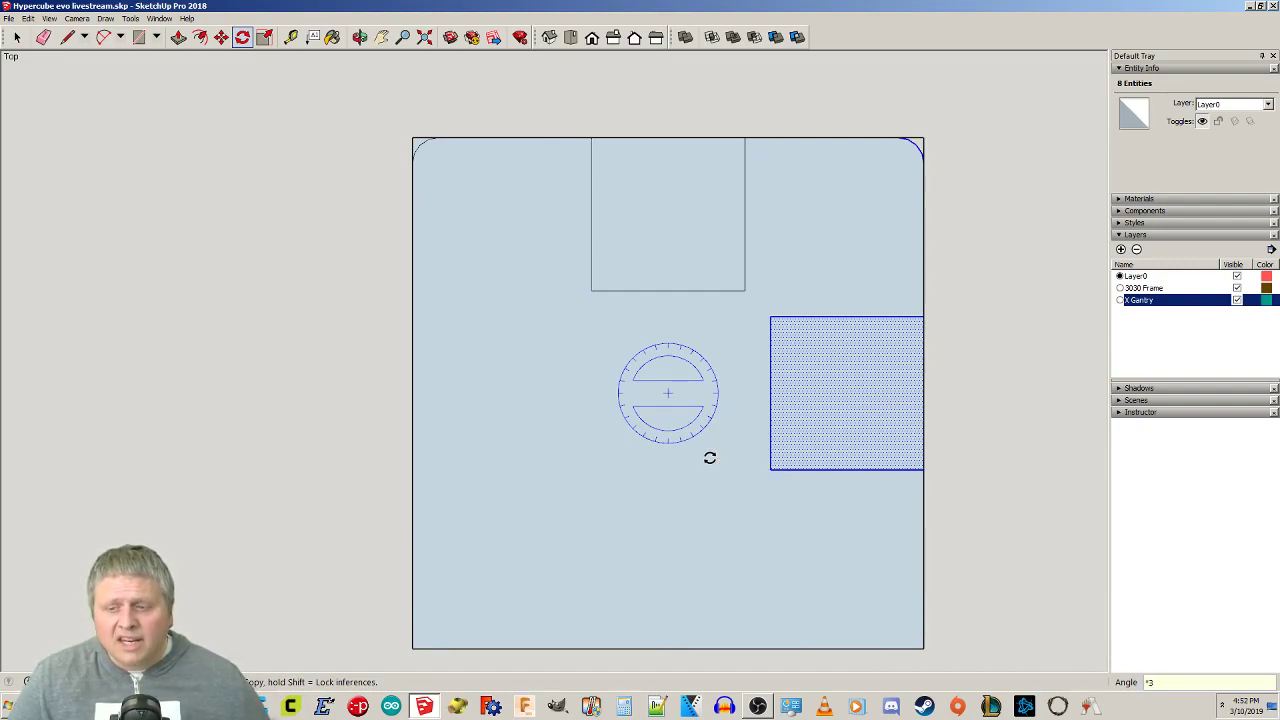
pyautogui.write('*3')
pyautogui.press('Return')
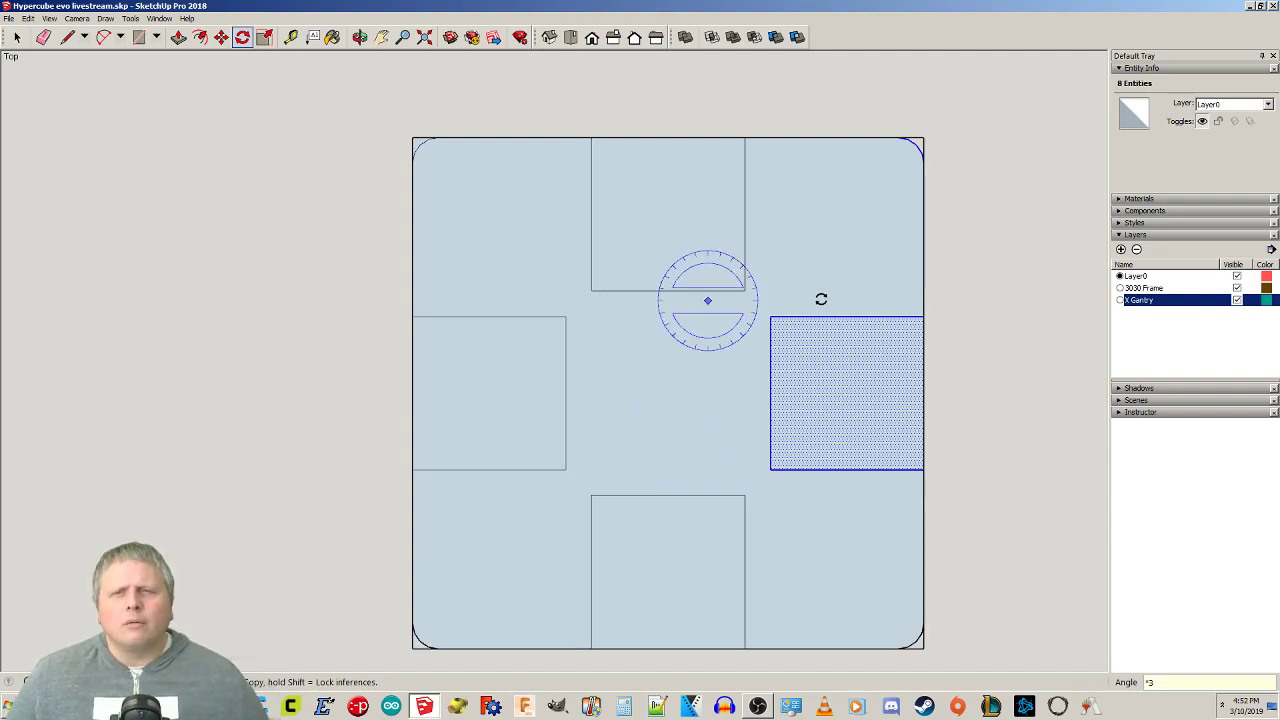
pyautogui.press('space')
pyautogui.click(1021, 380)
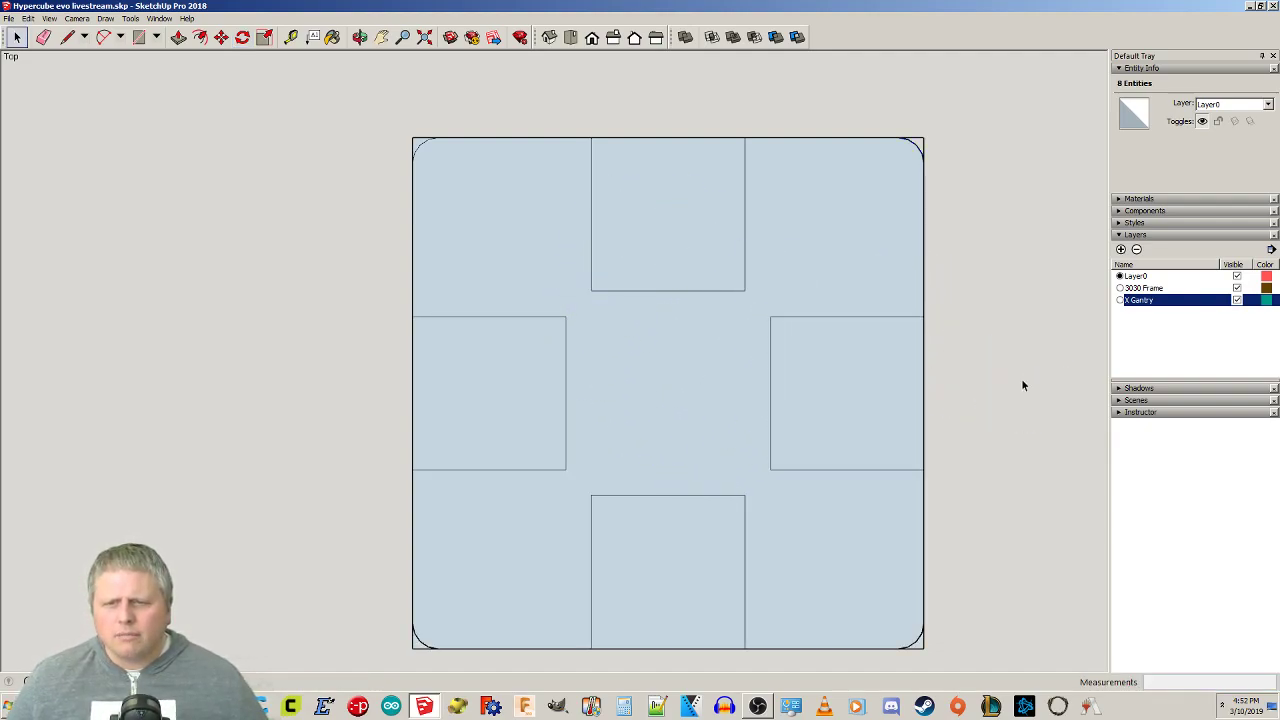
# Delete the leftover corners outside the two right-hand arcs and cut out the slot on the square's right side.
pyautogui.click(921, 147)
pyautogui.click(937, 652)
pyautogui.click(922, 418)
pyautogui.press('Delete')
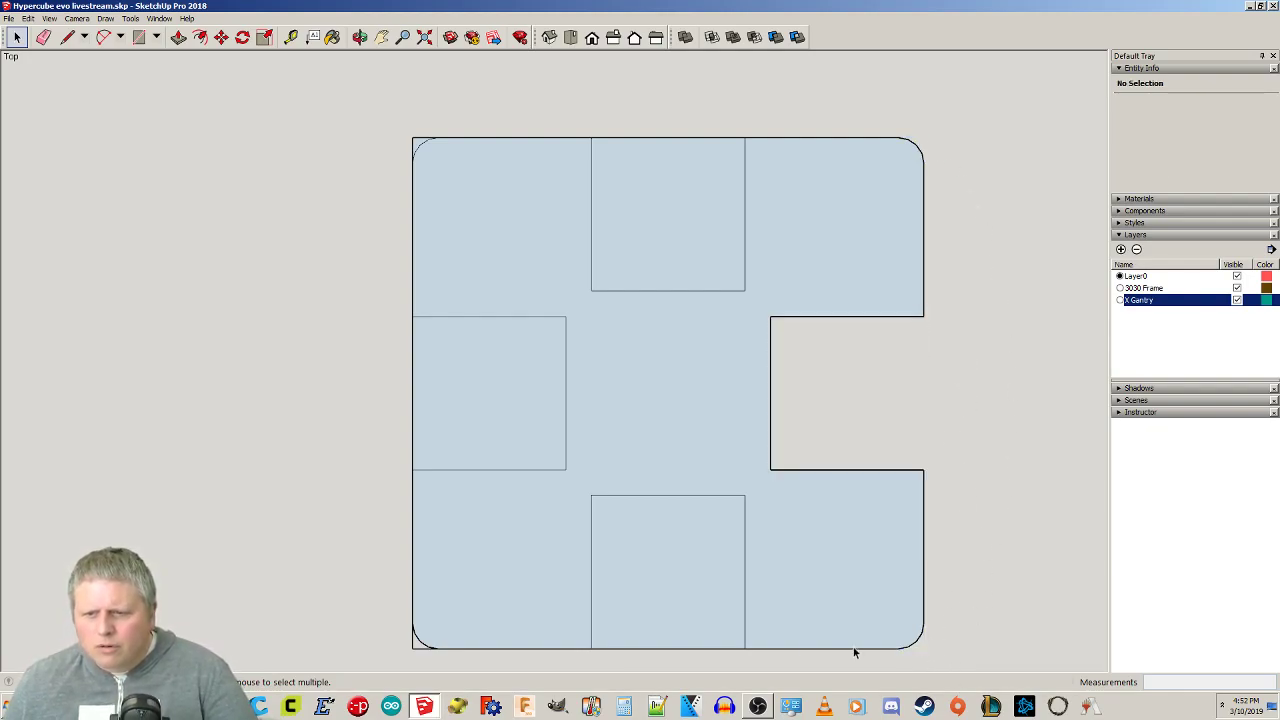
# Cut out the lower, left and upper slots by deleting their faces and outer edges, and remove the leftover upper-left corner.
pyautogui.click(651, 626)
pyautogui.press('Delete')
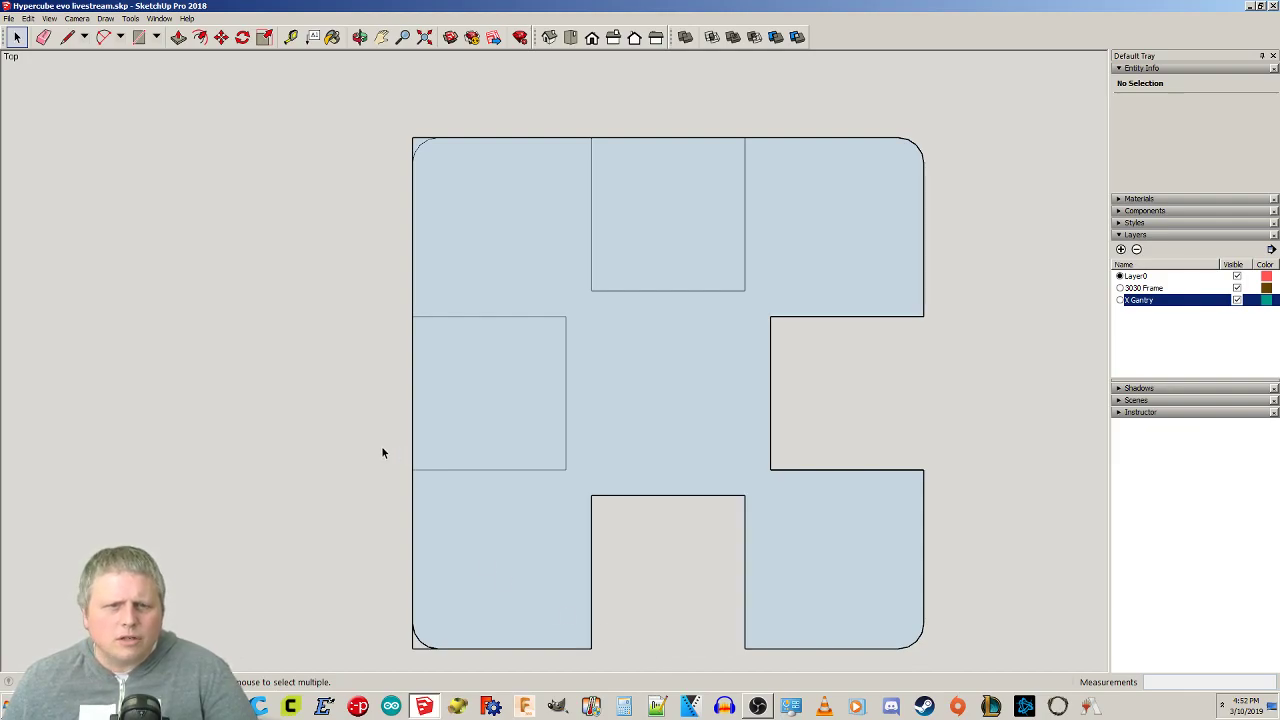
pyautogui.click(423, 437)
pyautogui.press('Delete')
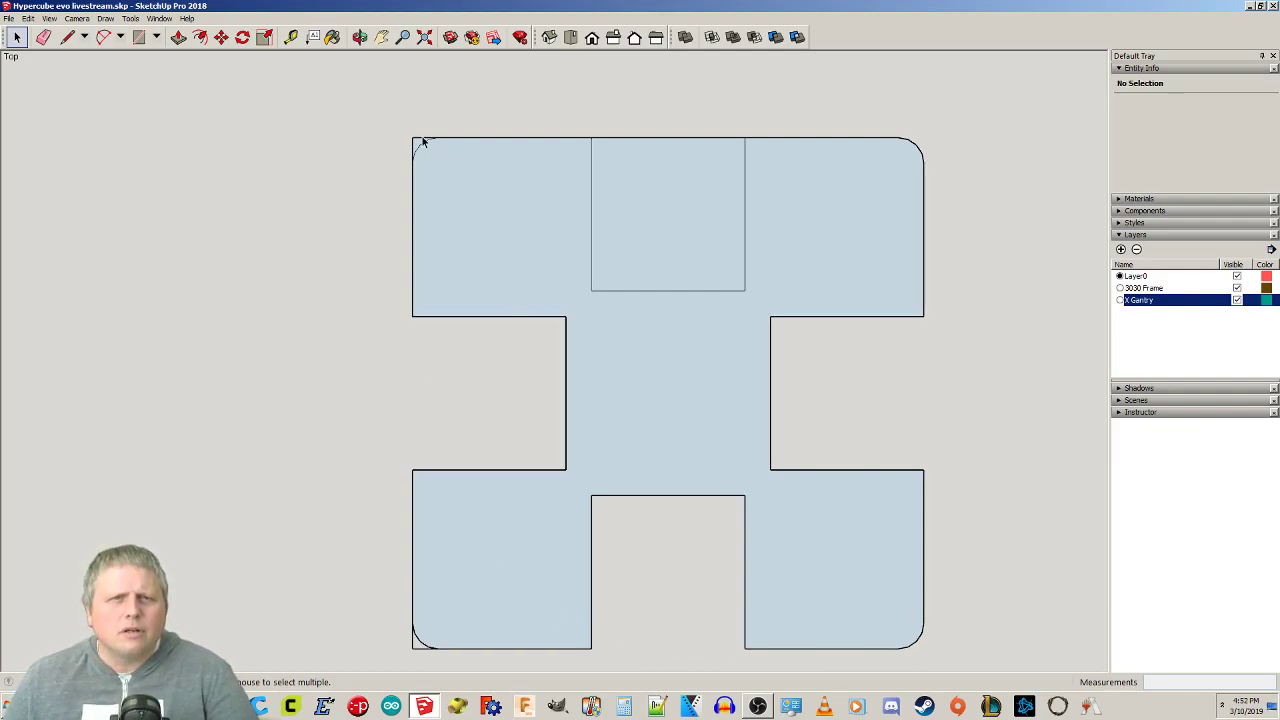
pyautogui.click(675, 169)
pyautogui.press('Delete')
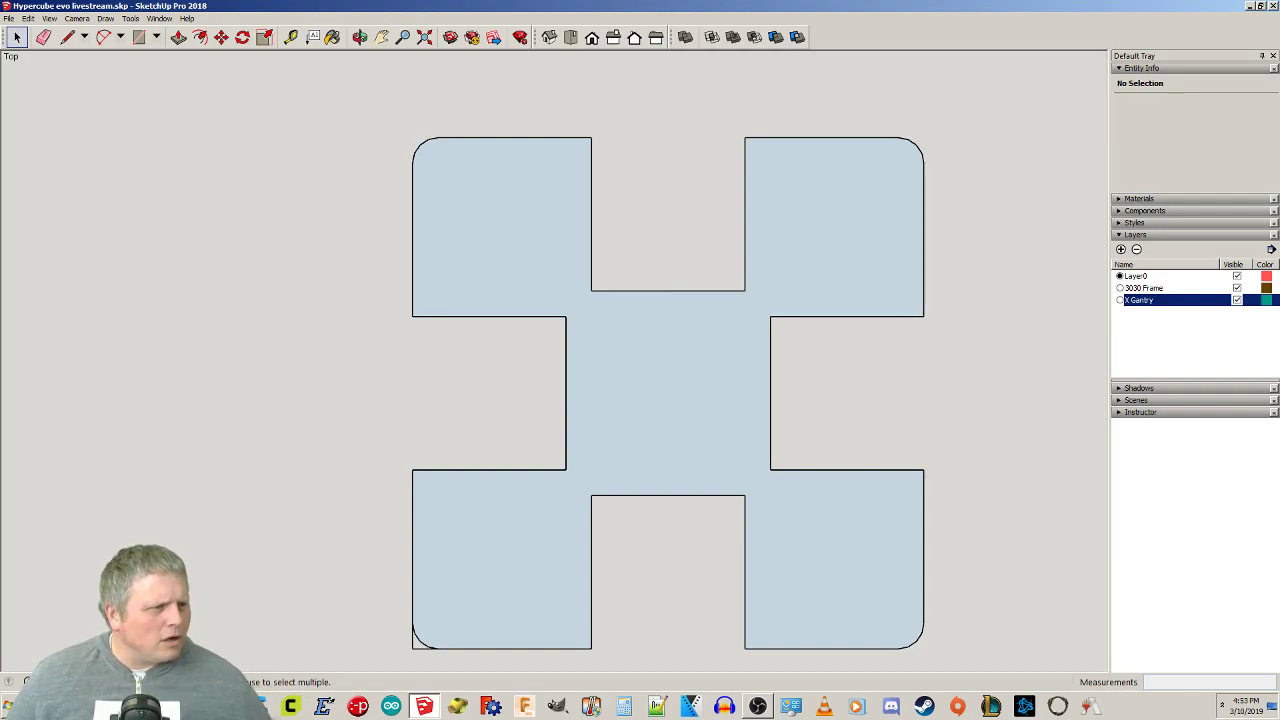
# Draw a 5 mm diameter circle at the profile's centre and delete its face to open the hole.
pyautogui.press('c')
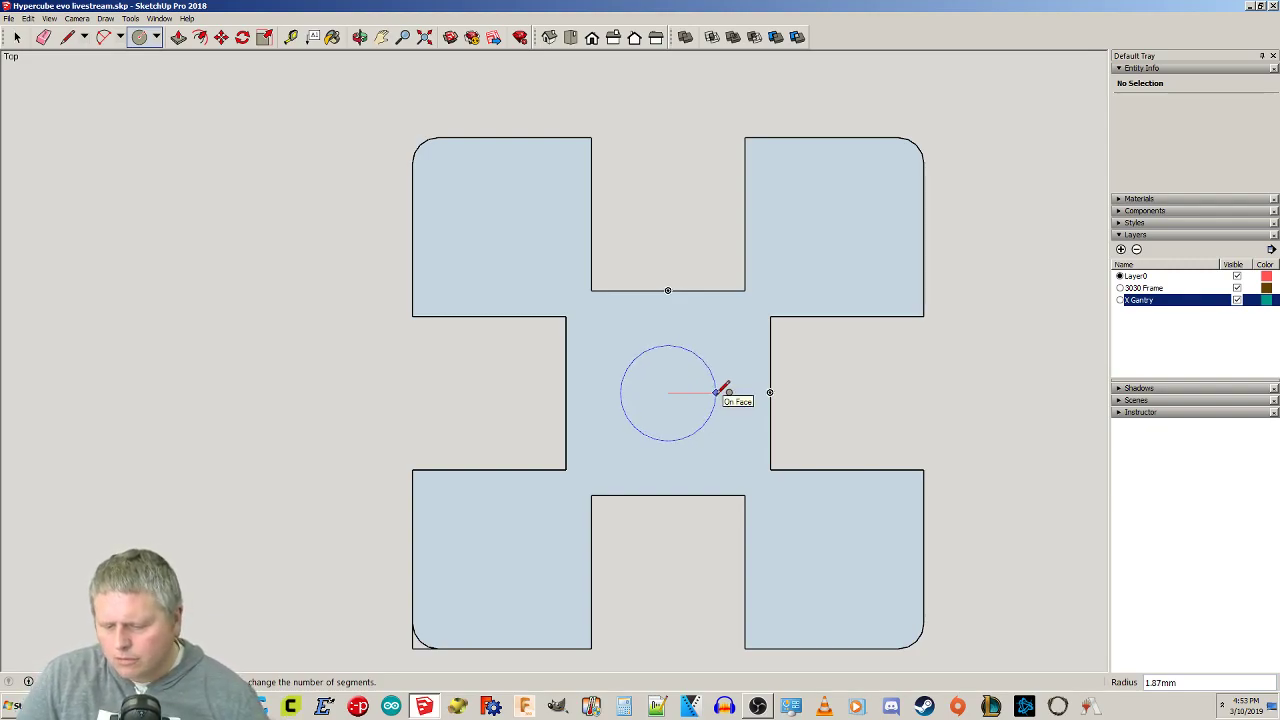
pyautogui.write('5')
pyautogui.press('Return')
pyautogui.press('space')
pyautogui.click(656, 388)
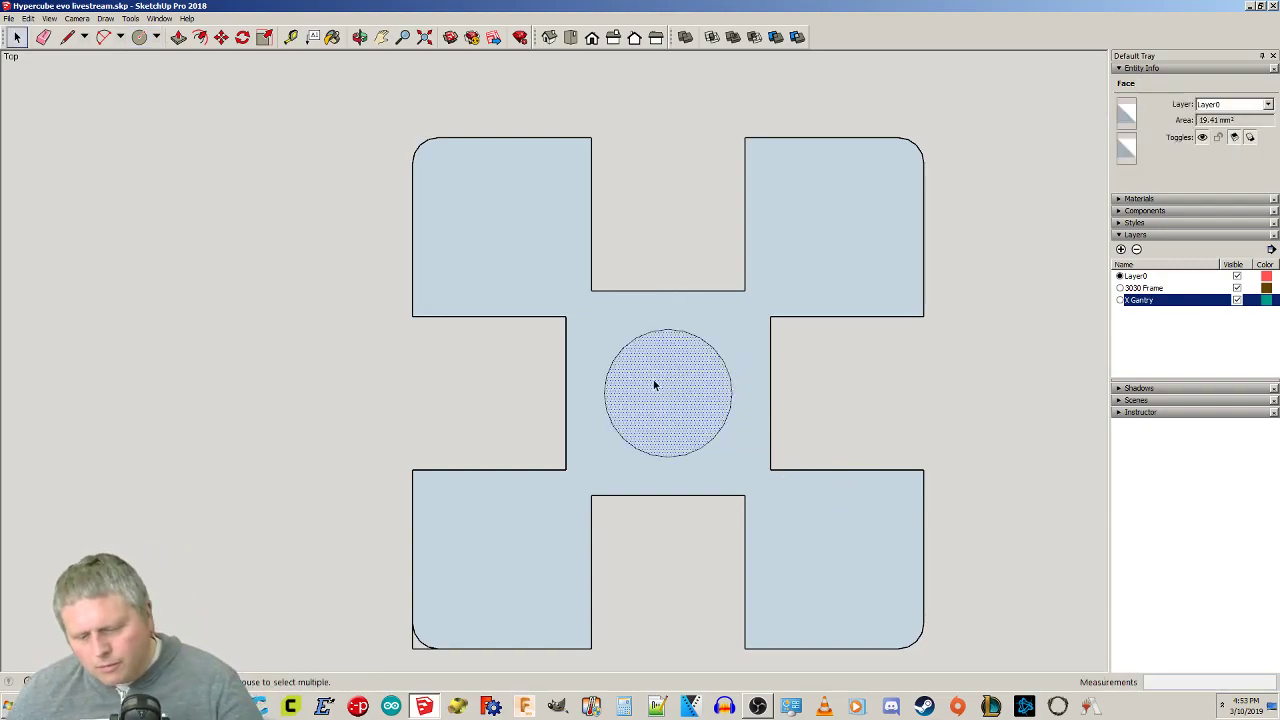
pyautogui.press('Delete')
# Look up the 2020 bed frame extrusion lengths in the HyperCube_Evolution_Configuration_v1.4 spreadsheet and return to the SketchUp model.
pyautogui.scroll(-1, 820, 548)
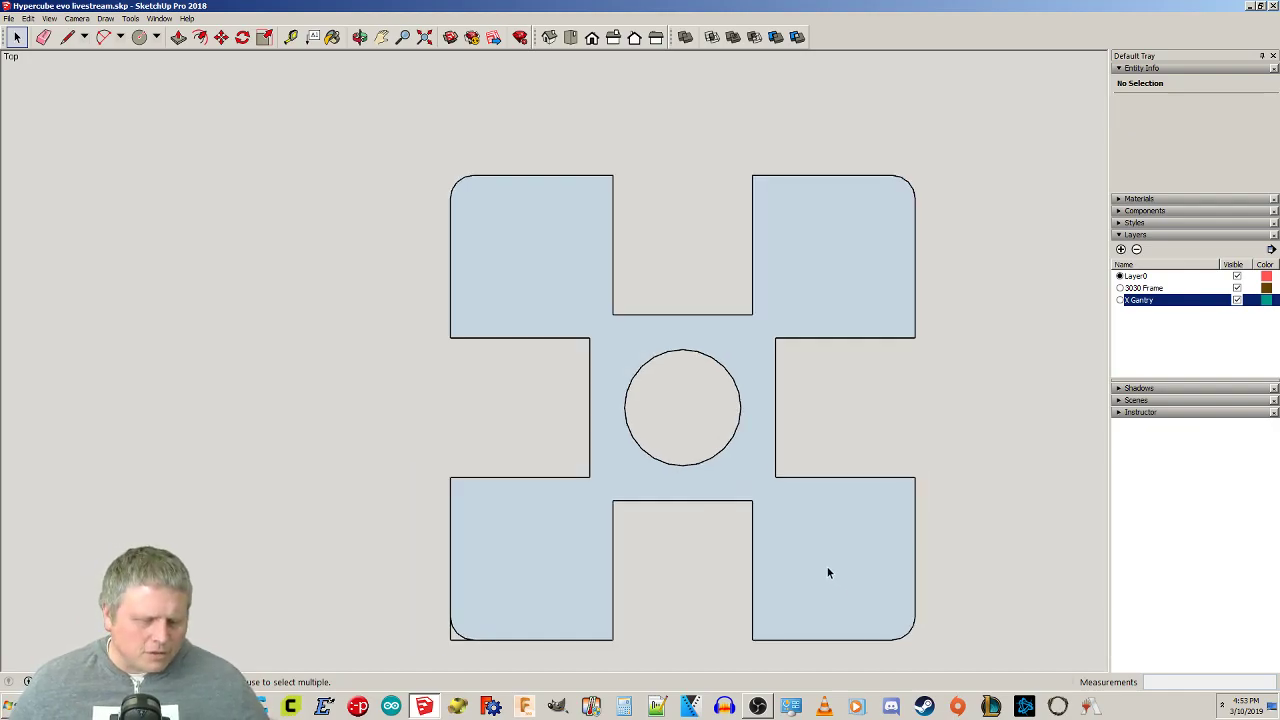
pyautogui.scroll(-1, 828, 573)
pyautogui.click(825, 562)
pyautogui.press('p')
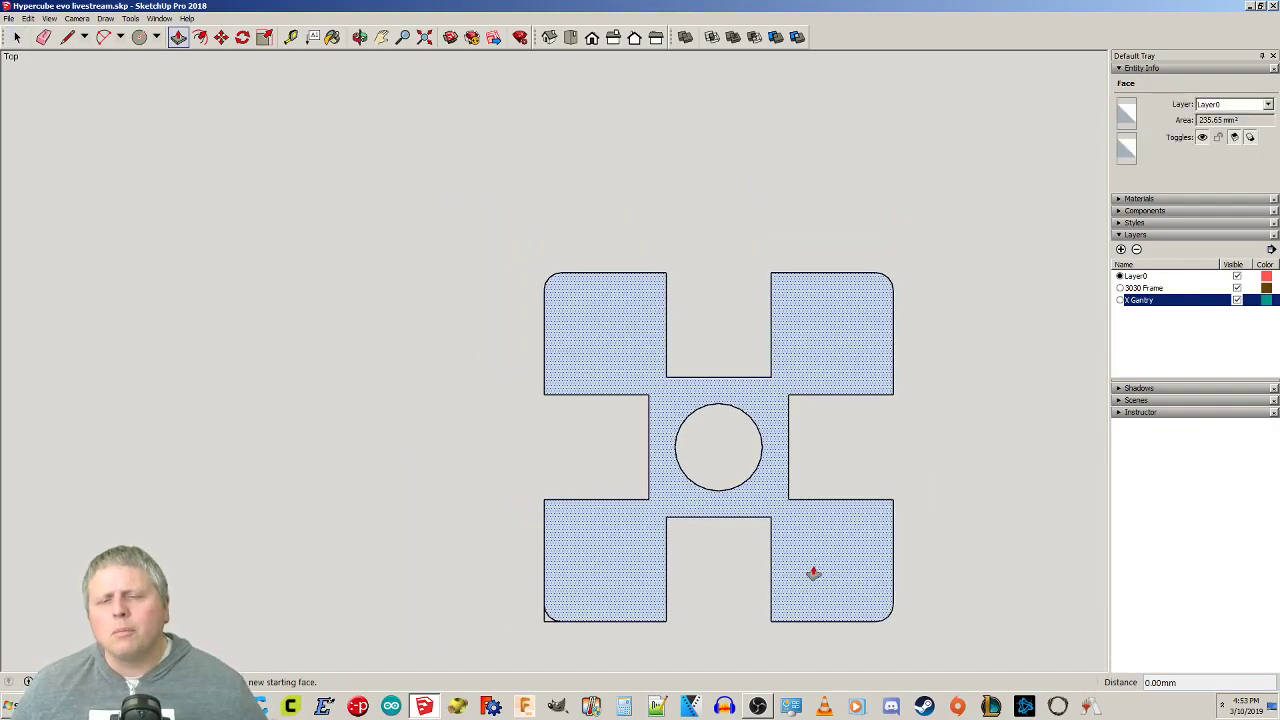
pyautogui.moveTo(846, 569); pyautogui.dragTo(820, 519, button='middle')
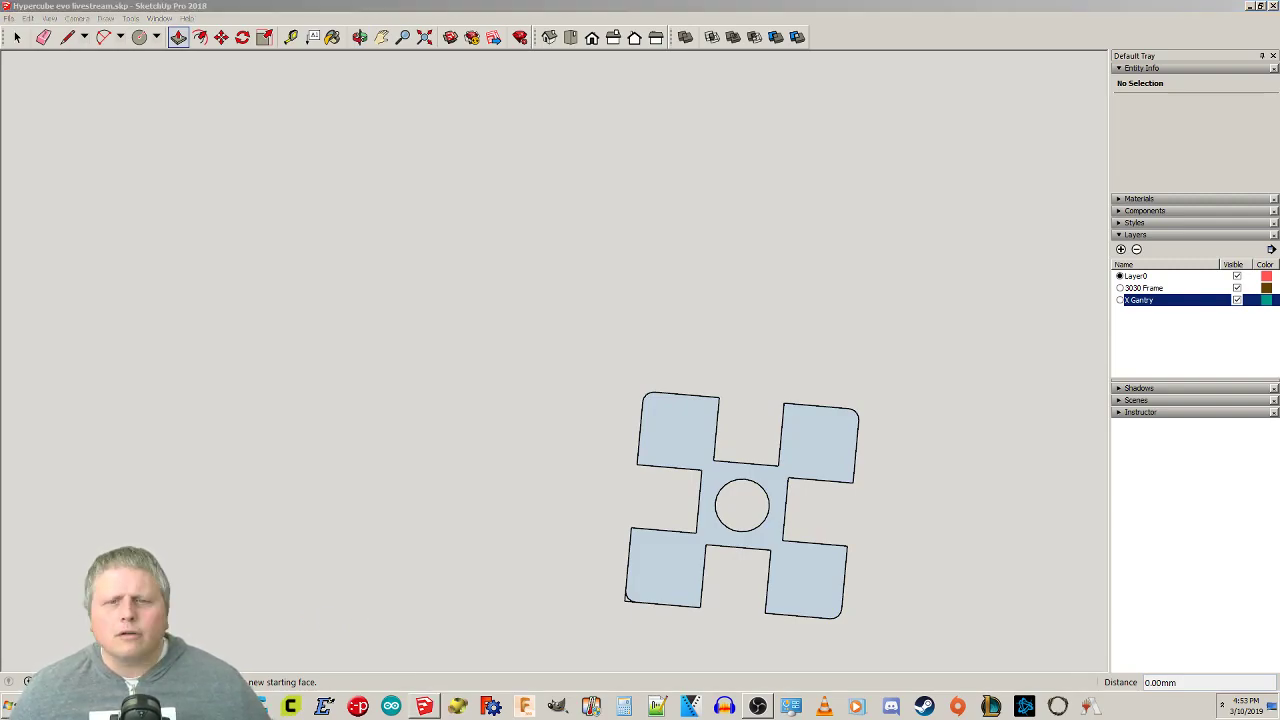
pyautogui.hotkey('alt', 'Tab')
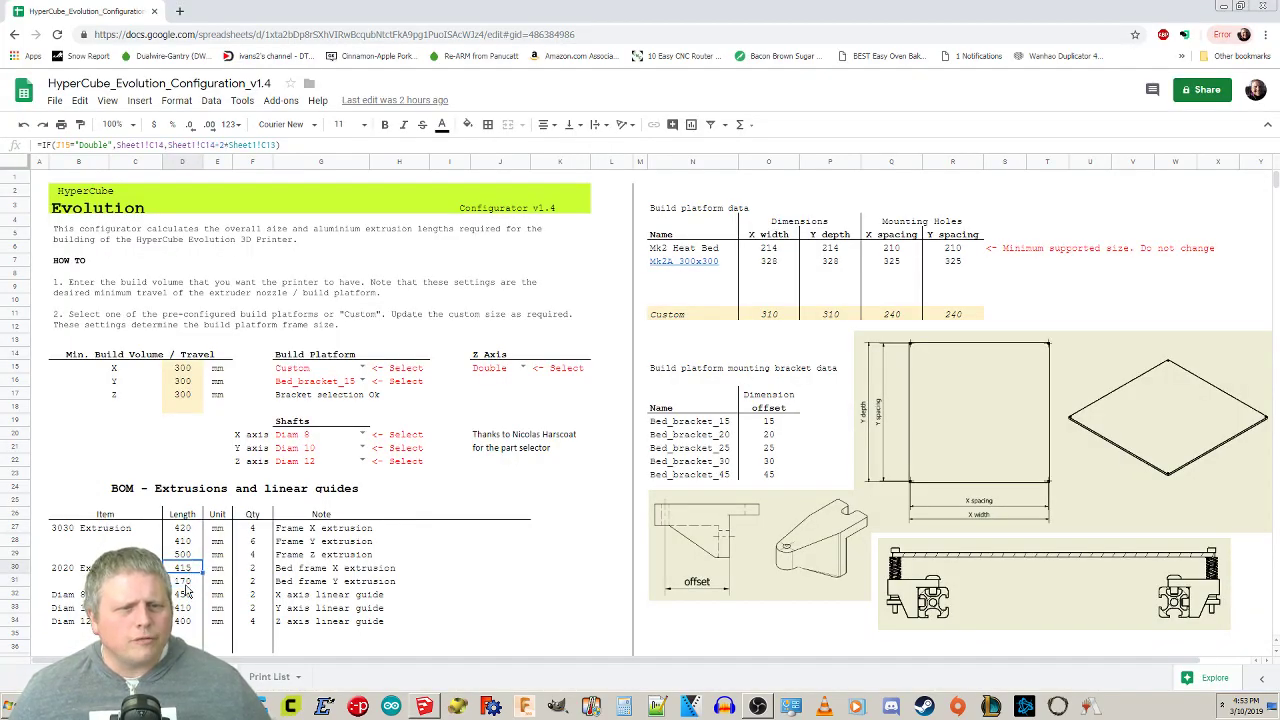
pyautogui.click(1222, 7)
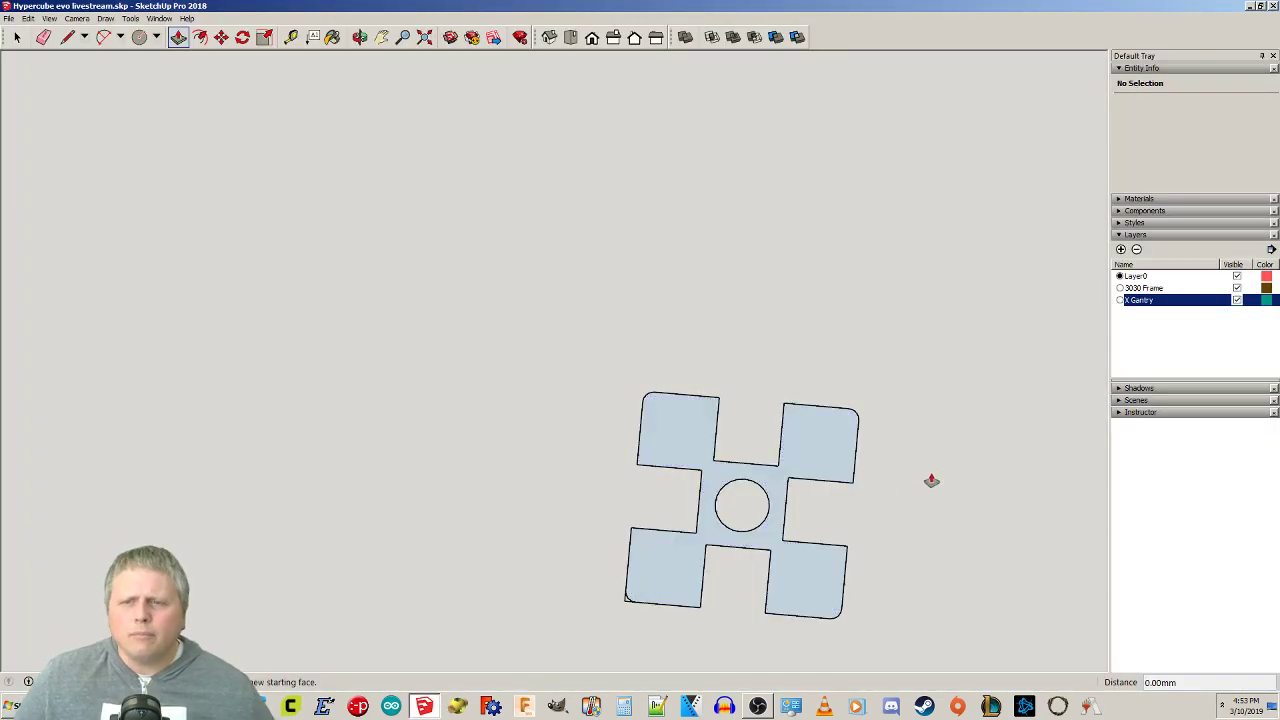
pyautogui.click(803, 457)
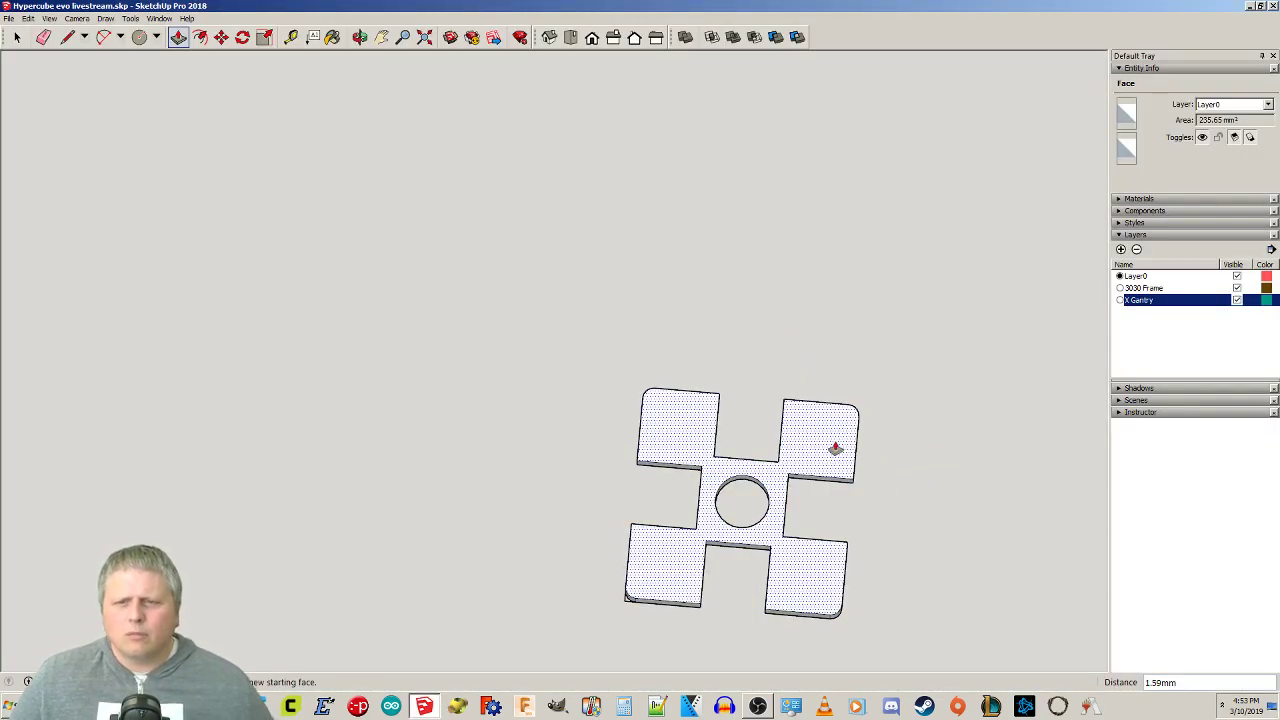
pyautogui.press('Escape')
pyautogui.press('space')
# Delete the two leftover edges outside the profile's rounded lower-left corner.
pyautogui.moveTo(507, 331); pyautogui.dragTo(622, 600)
pyautogui.scroll(3, 620, 635)
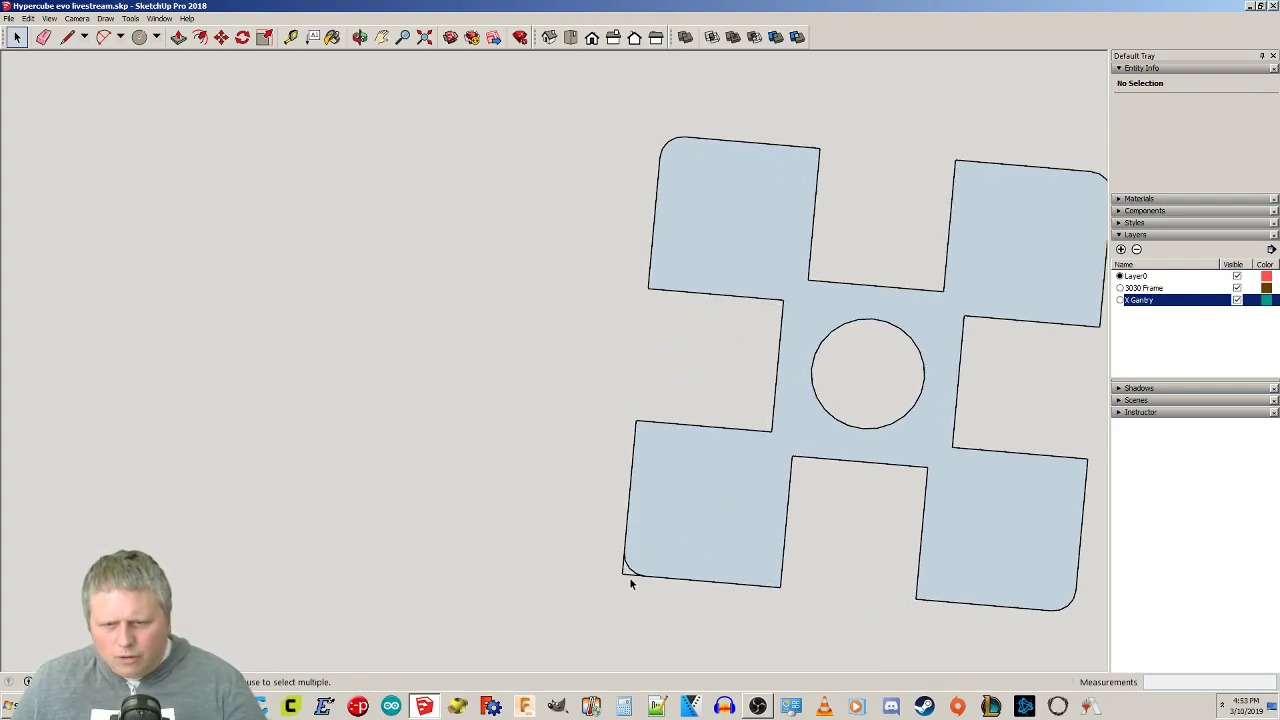
pyautogui.press('Delete')
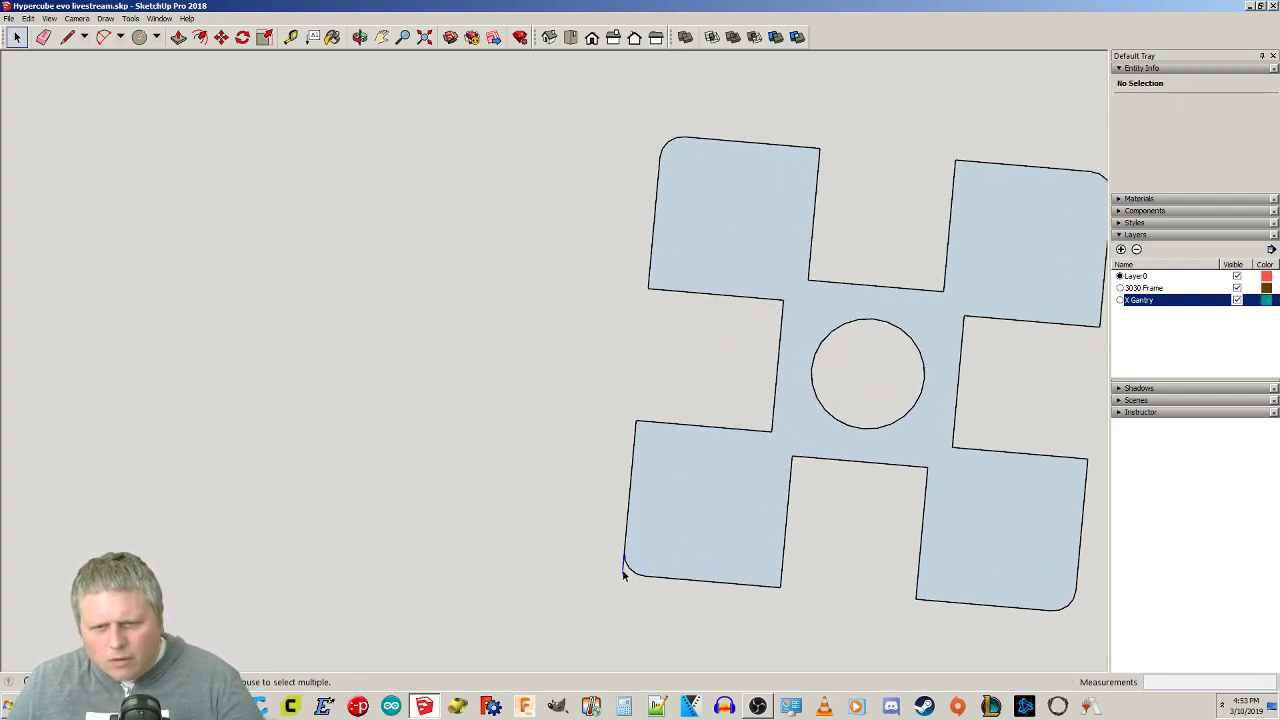
pyautogui.click(623, 573)
# Make the whole 2020 profile a component, keeping the default settings.
pyautogui.scroll(-6, 709, 552)
pyautogui.keyDown('shift'); pyautogui.moveTo(697, 531); pyautogui.dragTo(561, 460, button='middle'); pyautogui.keyUp('shift')
pyautogui.moveTo(445, 314); pyautogui.dragTo(654, 480)
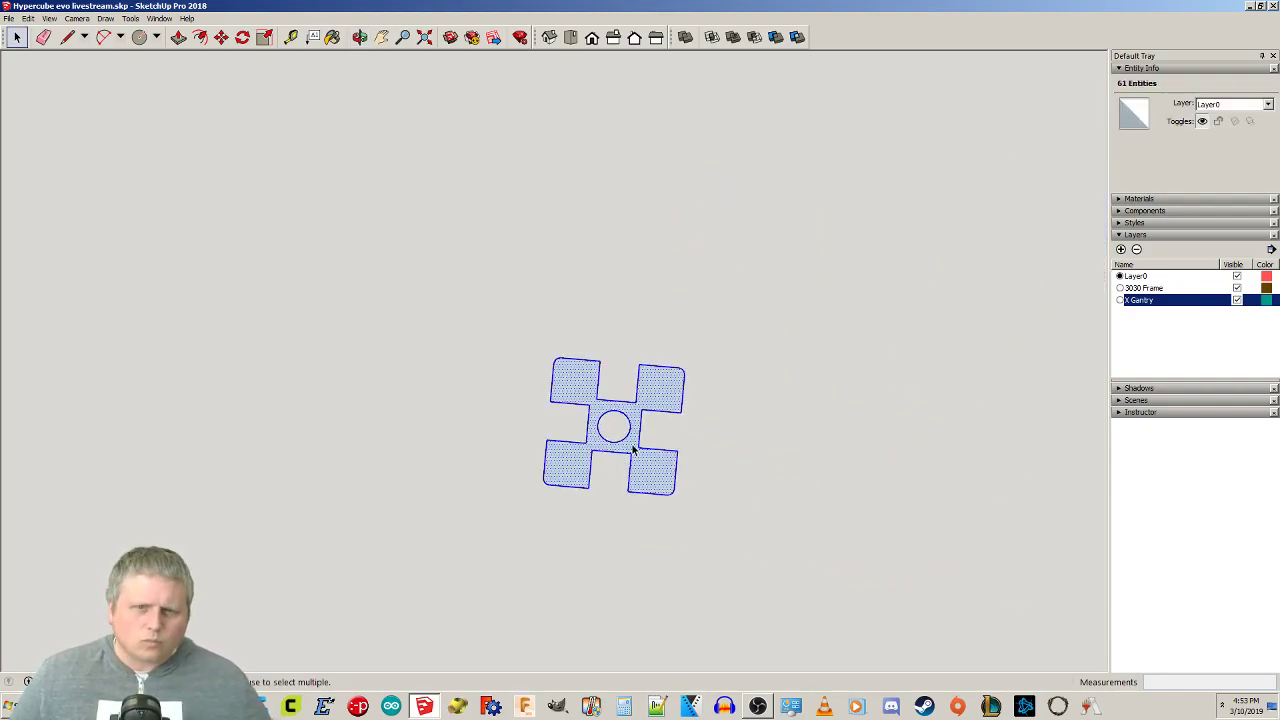
pyautogui.rightClick(648, 474)
pyautogui.click(689, 555)
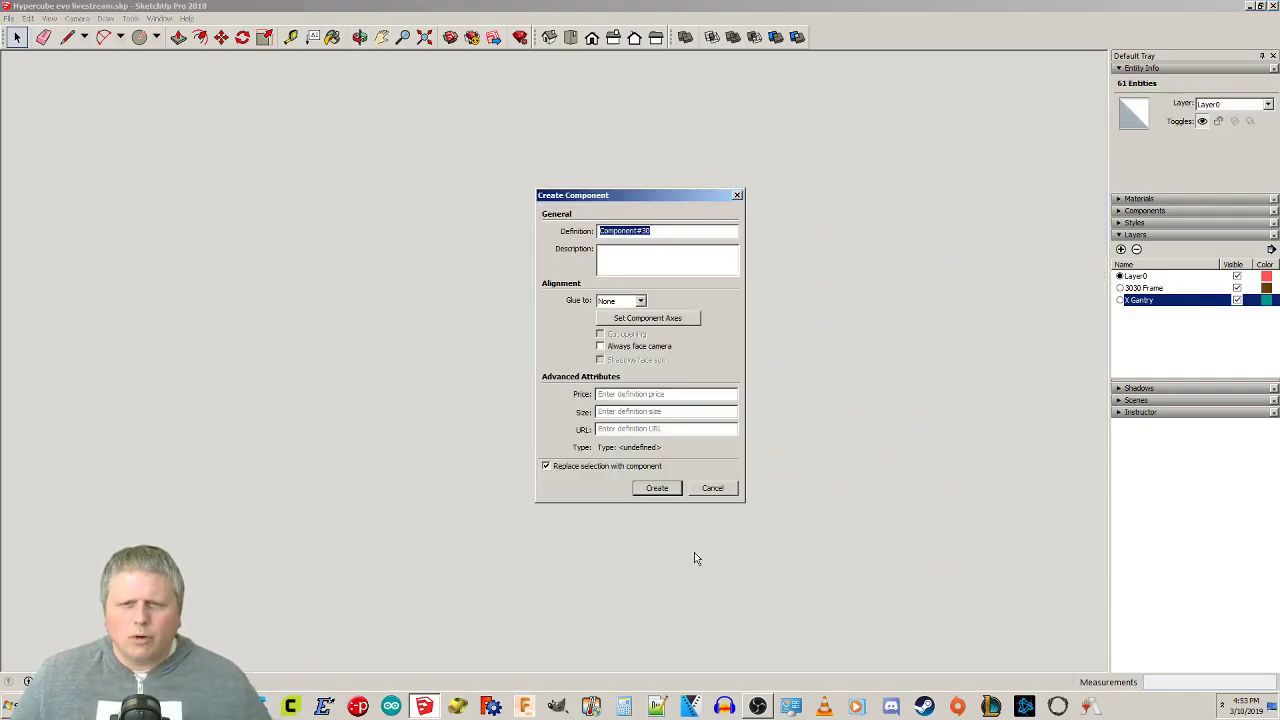
pyautogui.click(660, 488)
# Copy the 2020 profile component about 28 mm to its side and make the copy unique.
pyautogui.press('m')
pyautogui.click(656, 457)
pyautogui.press('ctrl')
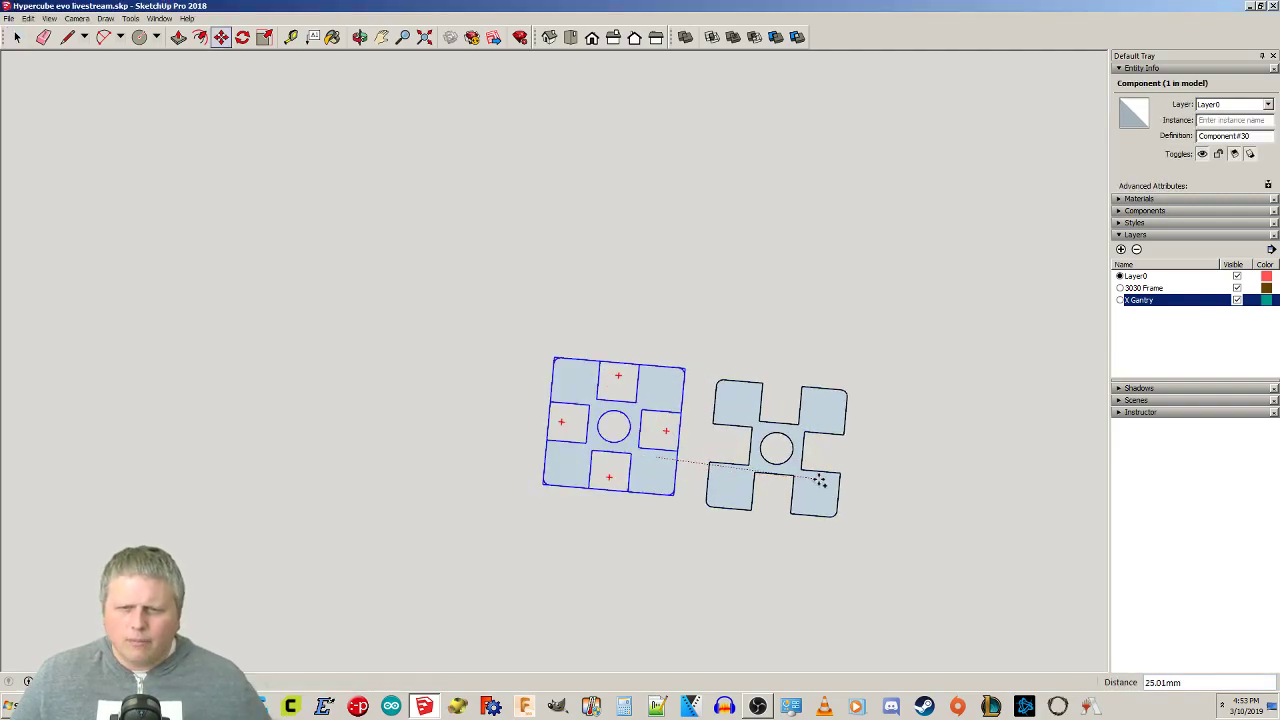
pyautogui.click(840, 476)
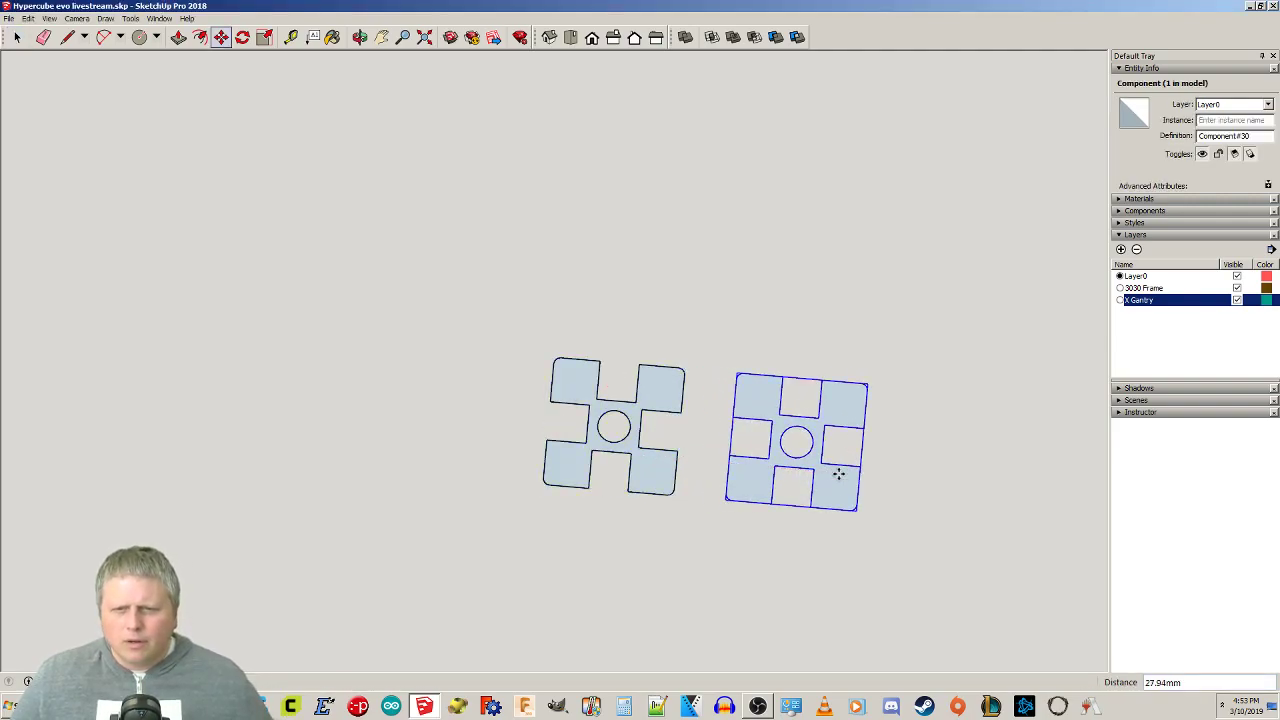
pyautogui.press('space')
pyautogui.rightClick(832, 489)
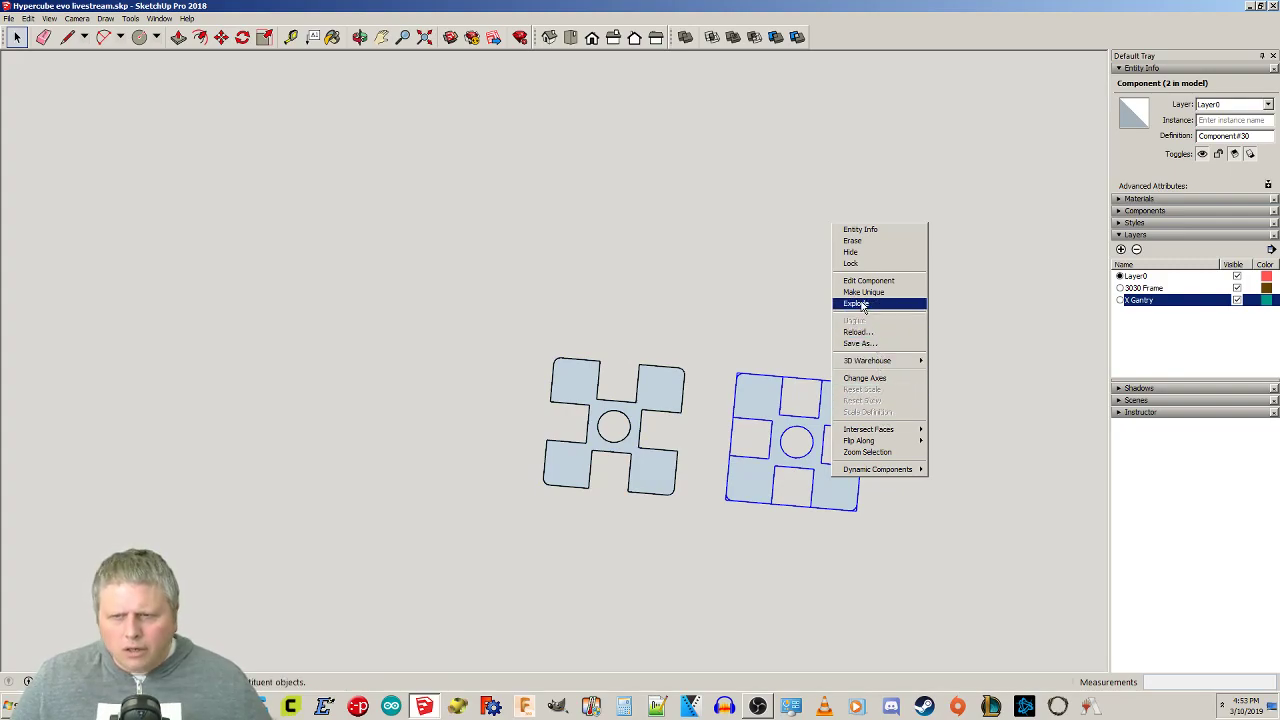
pyautogui.click(777, 344)
# Open the original 2020 profile component and extrude its face 415 mm.
pyautogui.click(663, 393)
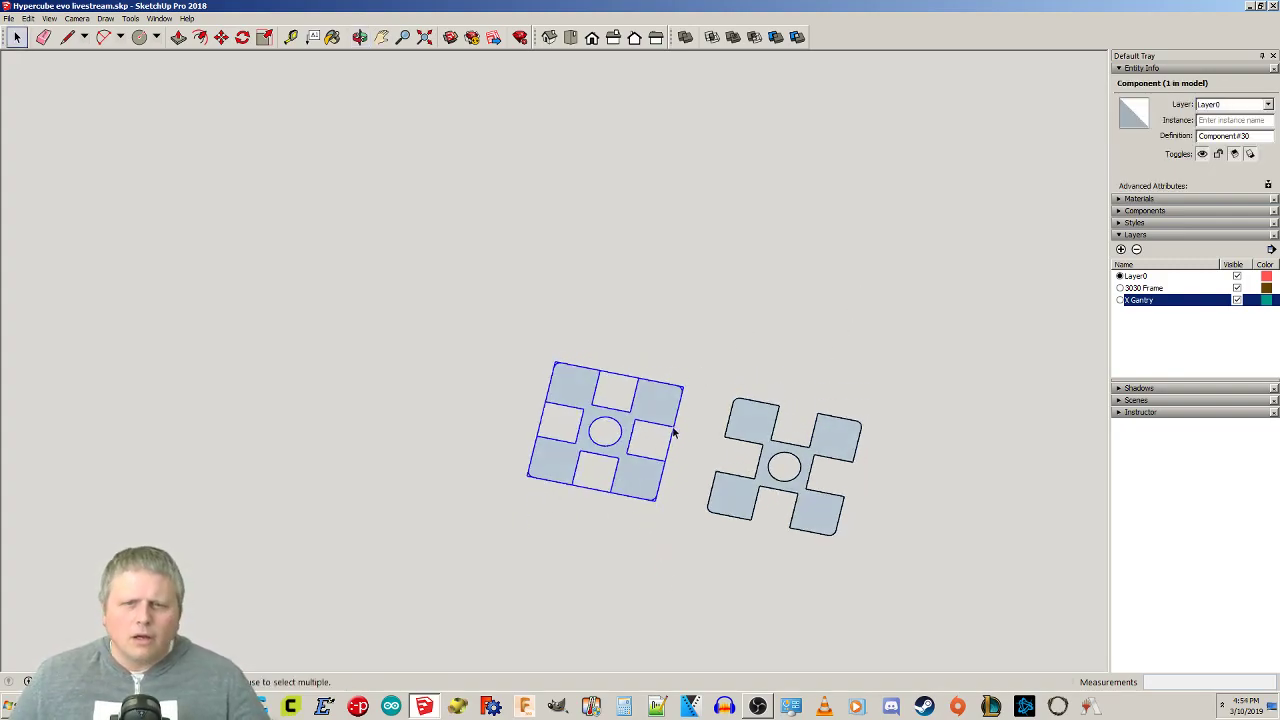
pyautogui.doubleClick(657, 406)
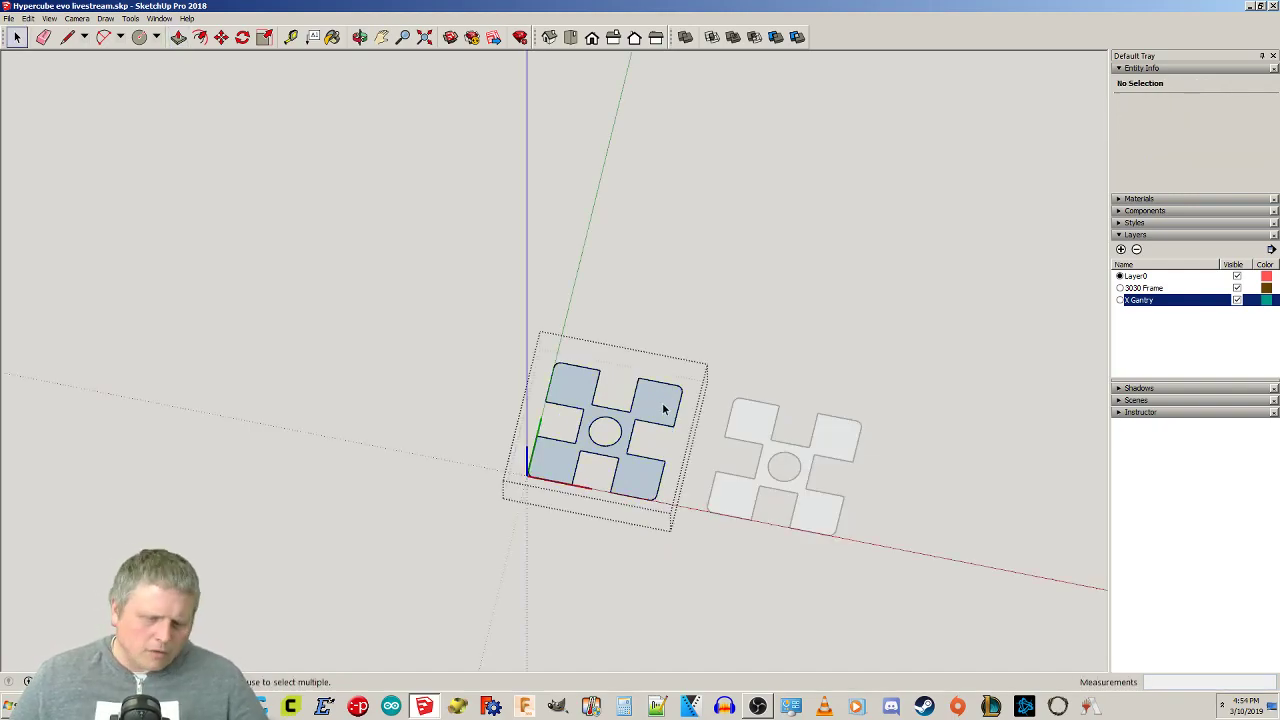
pyautogui.press('p')
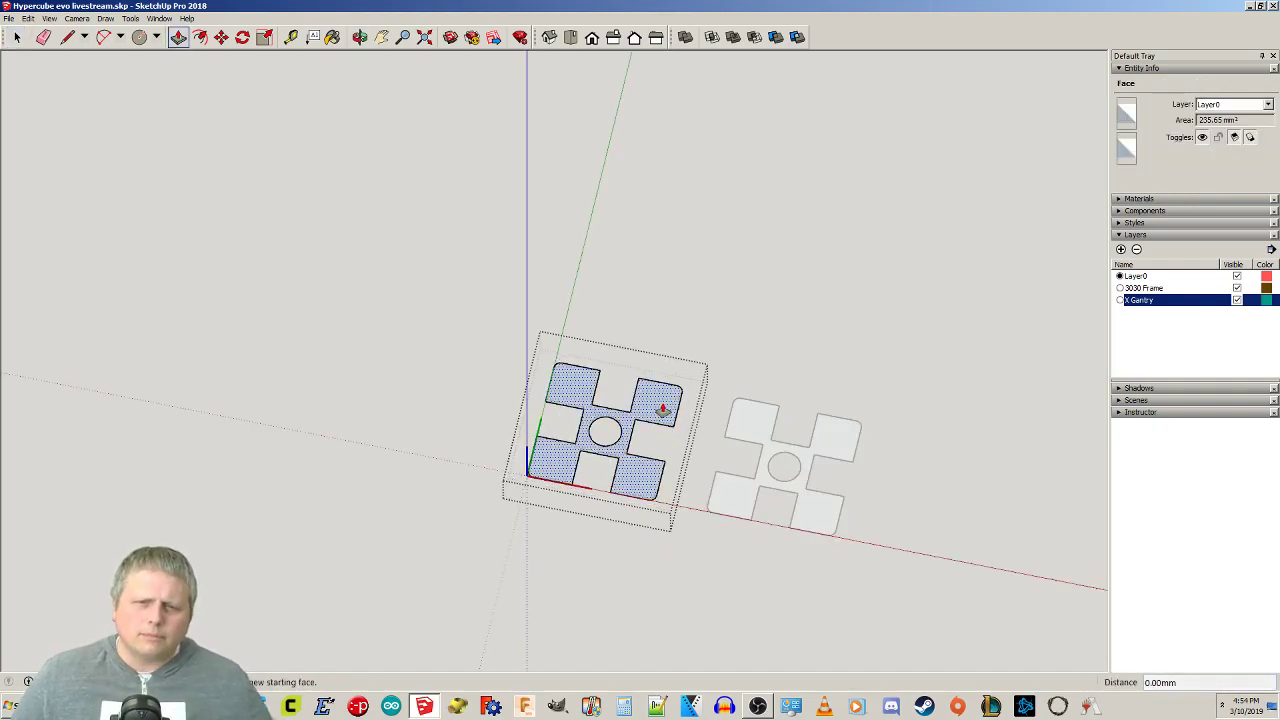
pyautogui.moveTo(663, 408); pyautogui.dragTo(665, 322)
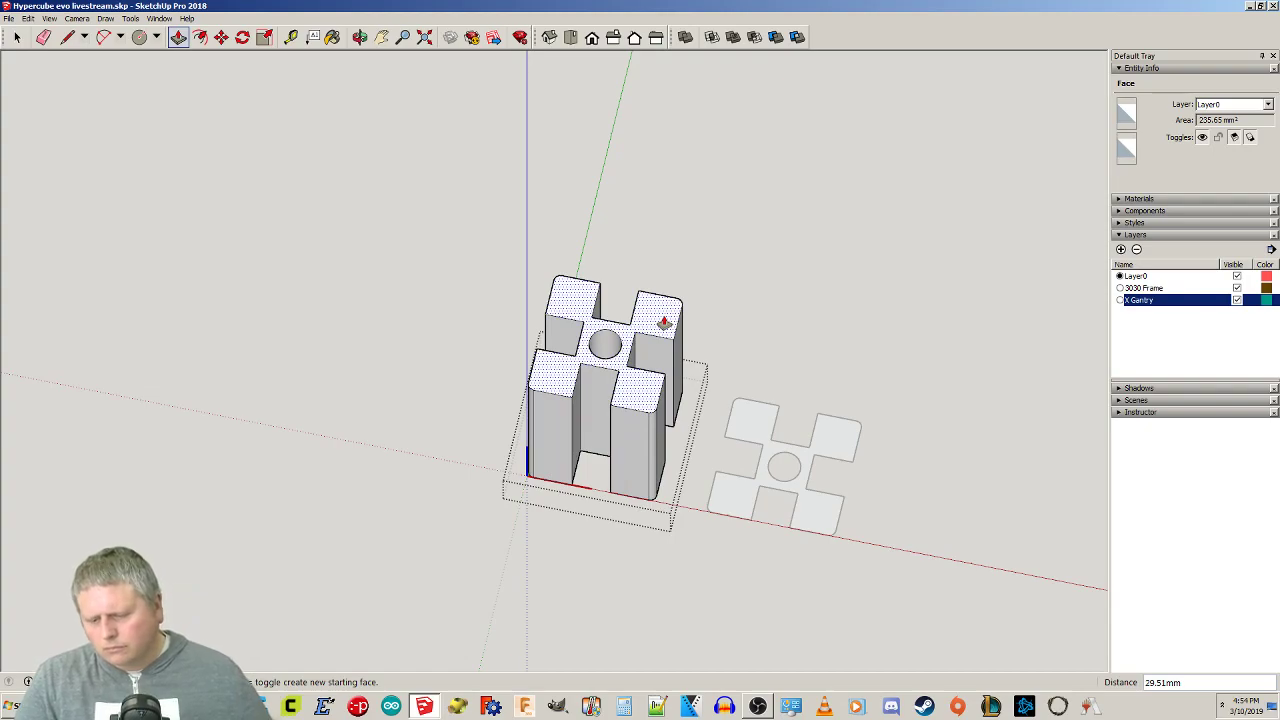
pyautogui.write('41')
pyautogui.press('Return')
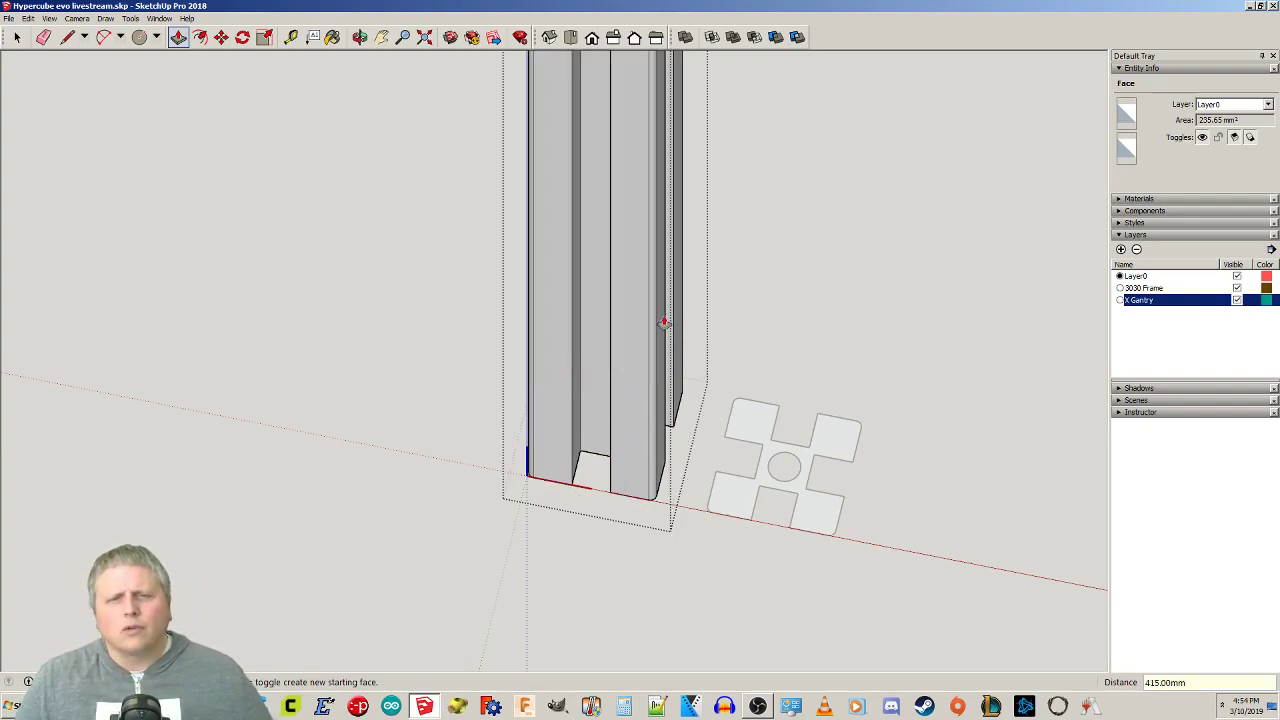
pyautogui.press('space')
# Extrude the copied 2020 profile's face 170 mm and check the bed frame lengths in the HyperCube_Evolution_Configuration_v1.4 spreadsheet.
pyautogui.click(738, 513)
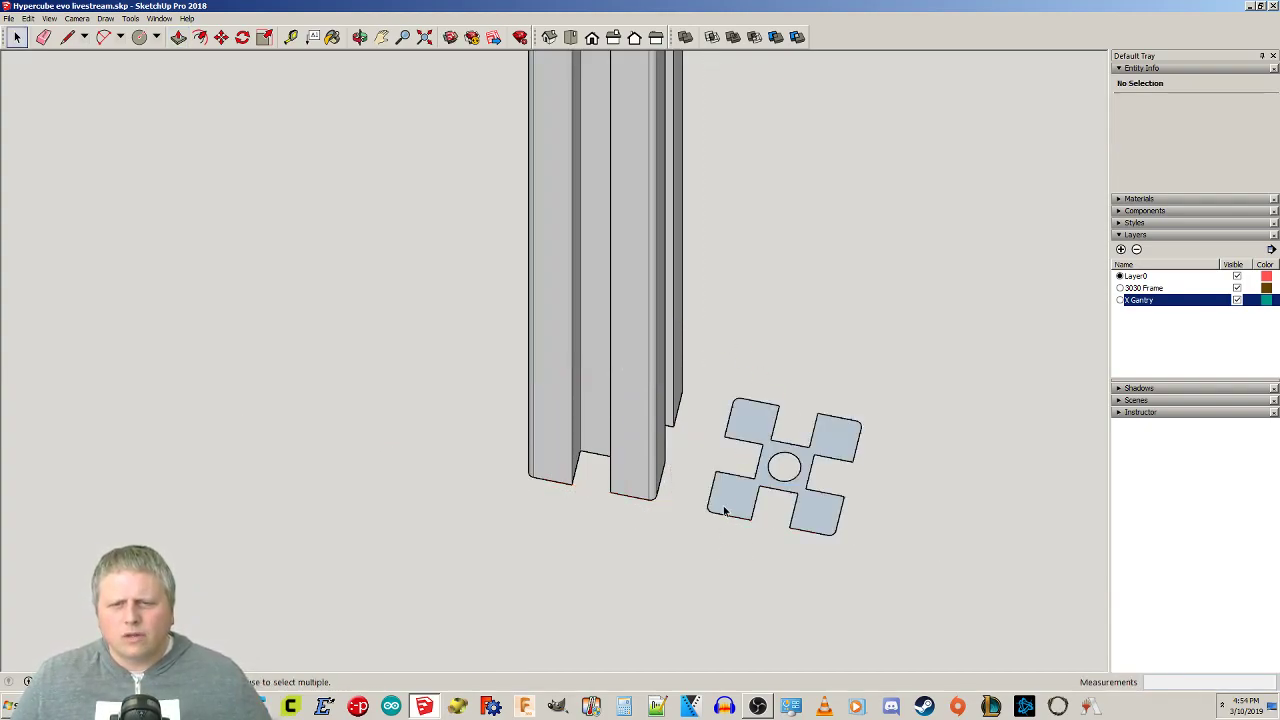
pyautogui.doubleClick(744, 500)
pyautogui.press('p')
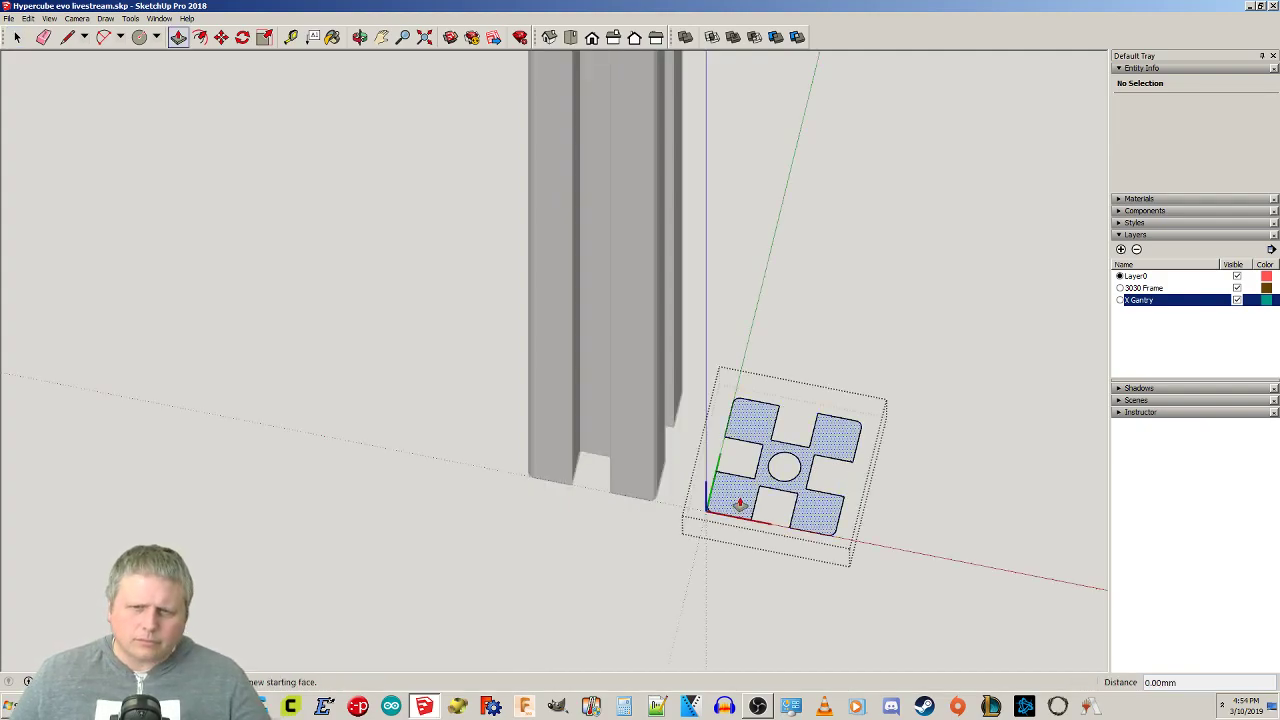
pyautogui.click(737, 500)
pyautogui.write('170')
pyautogui.press('Return')
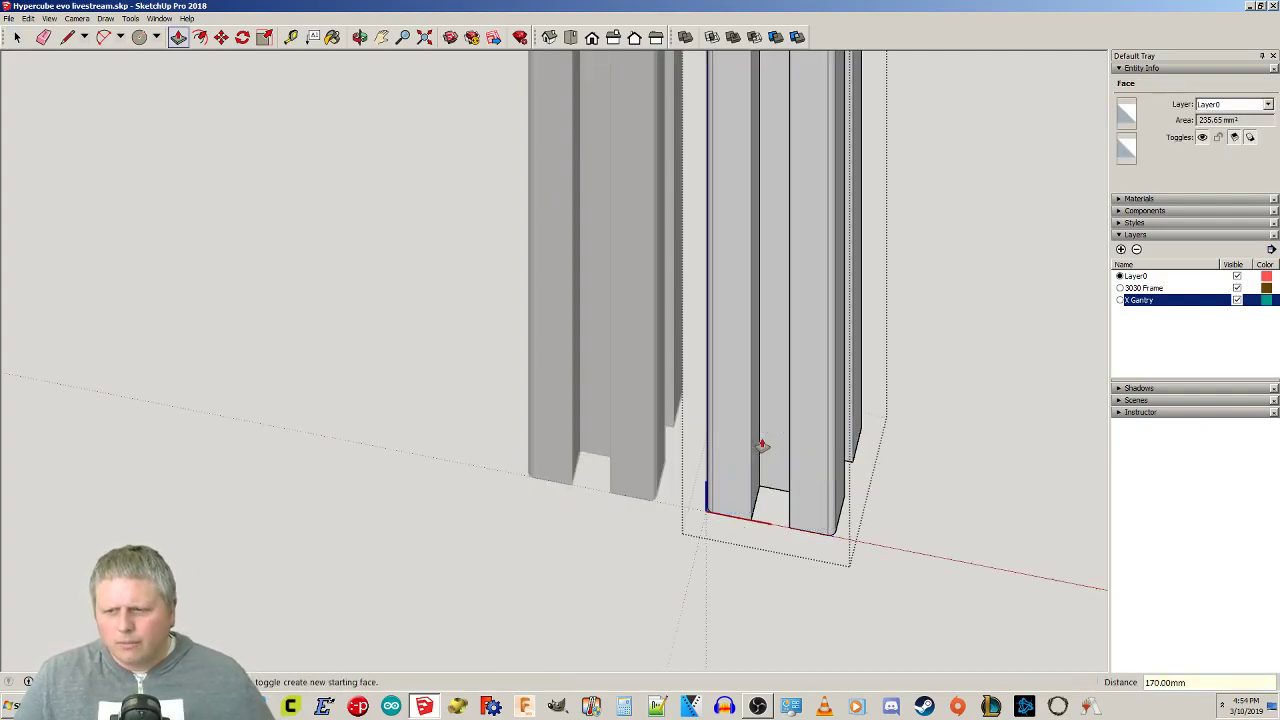
pyautogui.press('space')
pyautogui.click(495, 572)
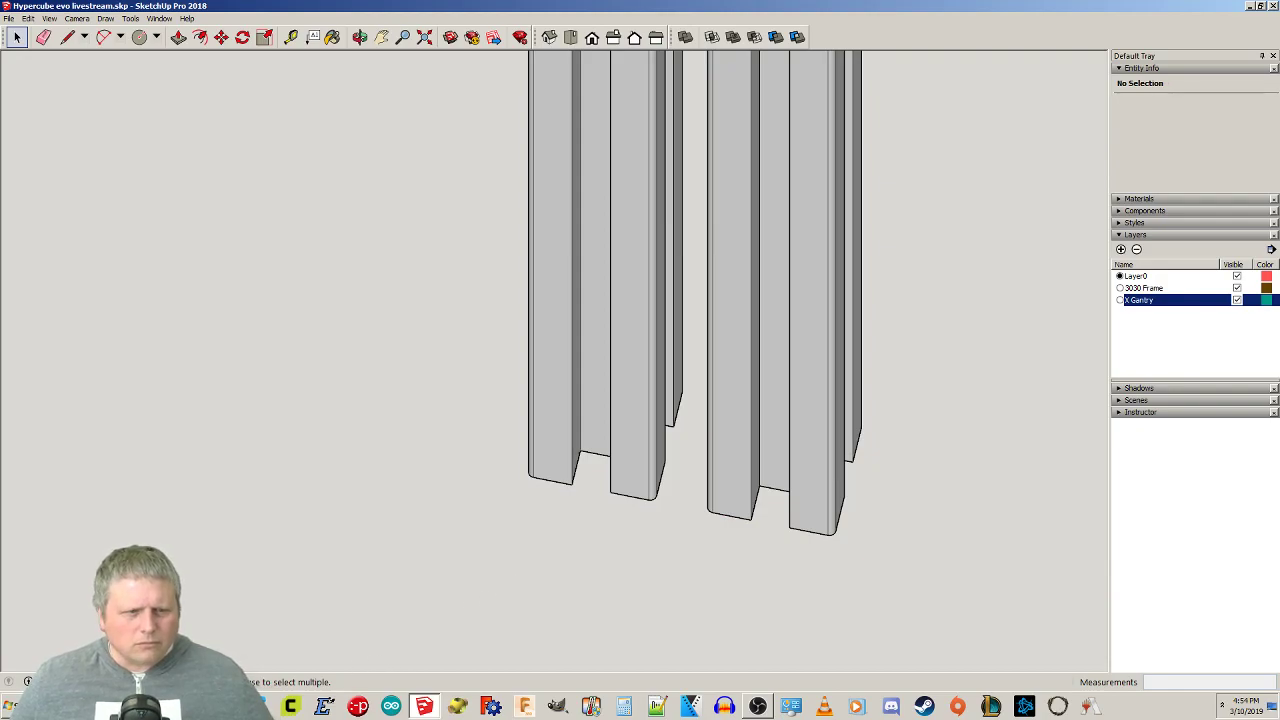
pyautogui.click(189, 640)
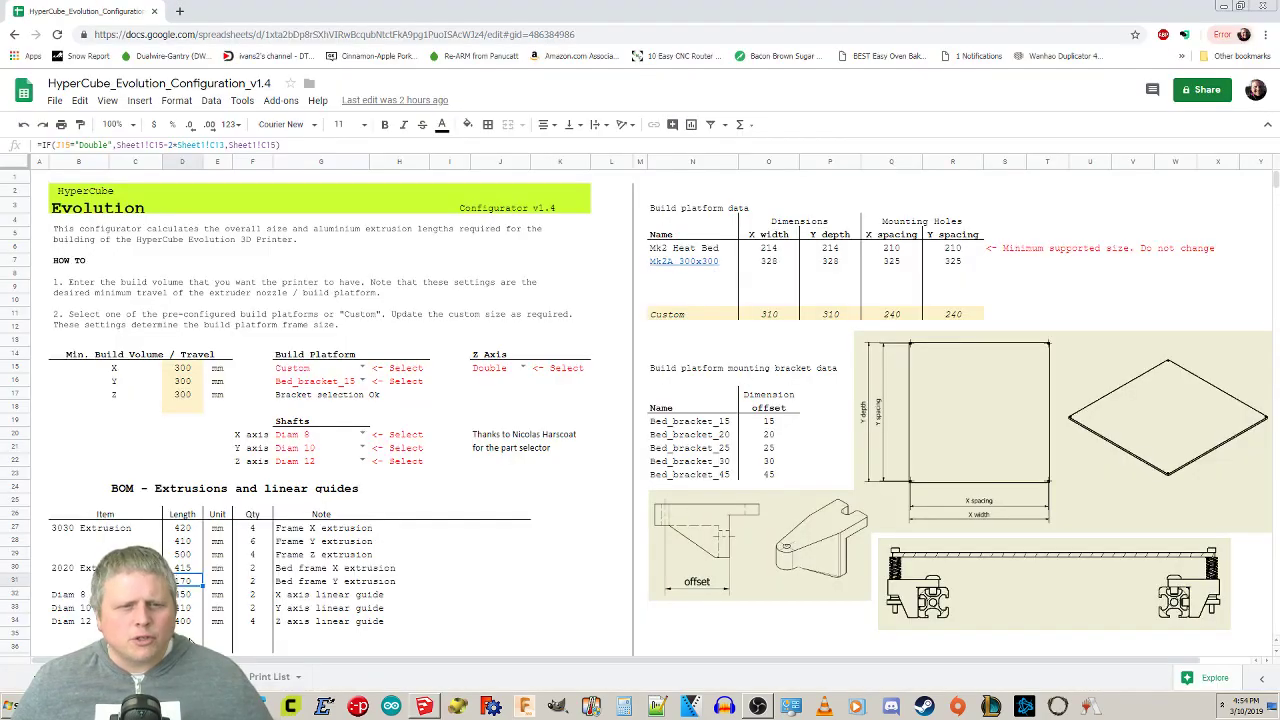
pyautogui.click(1224, 7)
# Rotate the 415 mm extrusion 90° about its lower end so it lies horizontally along the red axis direction.
pyautogui.scroll(-9, 943, 341)
pyautogui.keyDown('shift'); pyautogui.moveTo(963, 426); pyautogui.dragTo(854, 334, button='middle'); pyautogui.keyUp('shift')
pyautogui.click(795, 235)
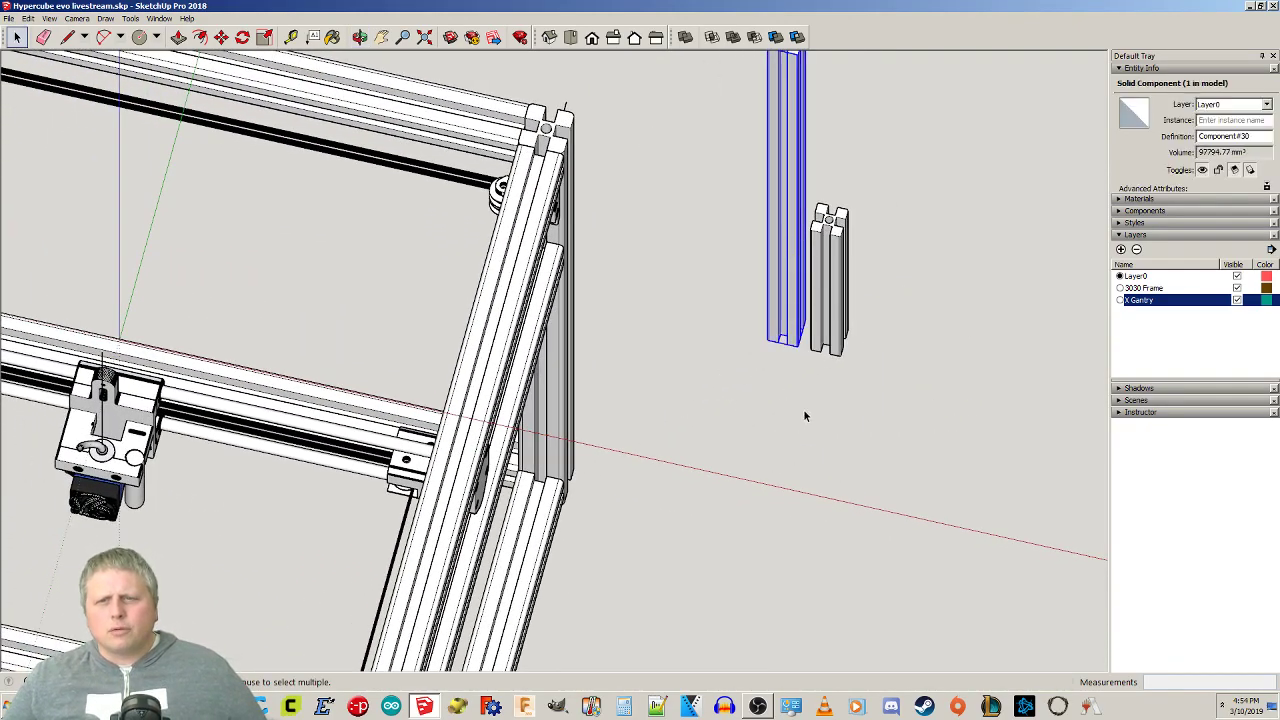
pyautogui.moveTo(797, 417); pyautogui.dragTo(849, 340, button='middle')
pyautogui.press('q')
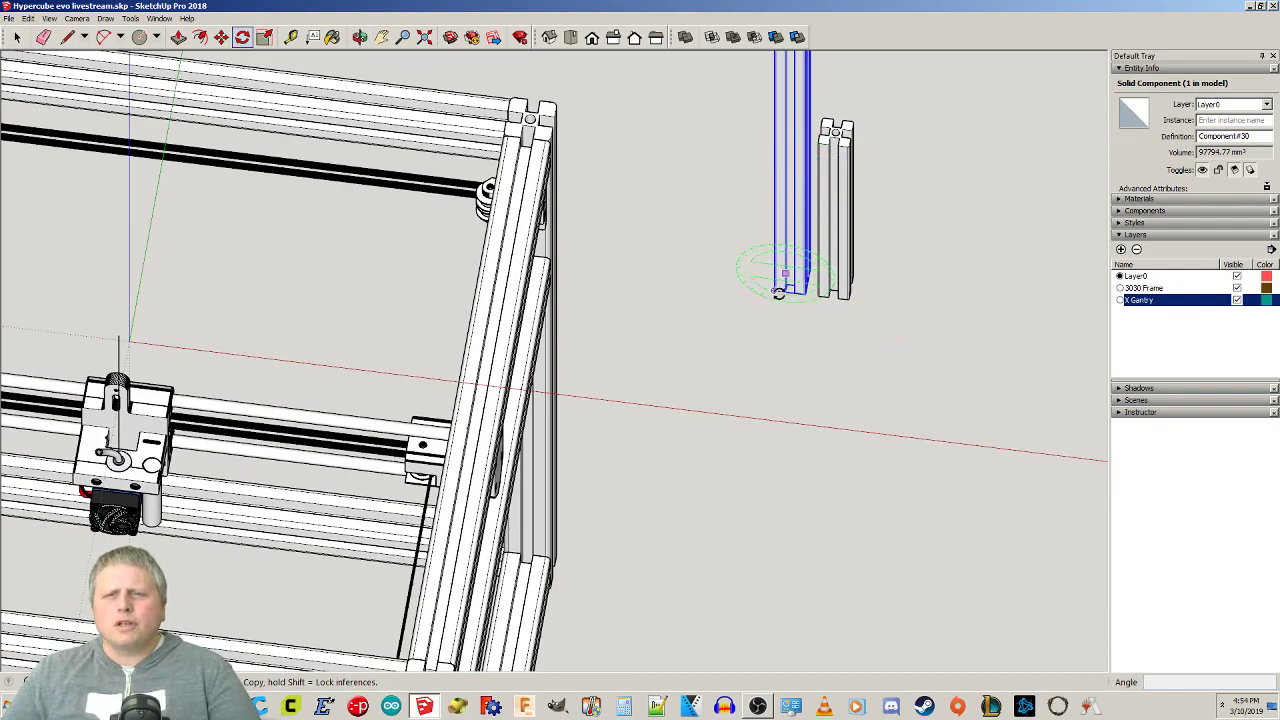
pyautogui.click(1048, 325)
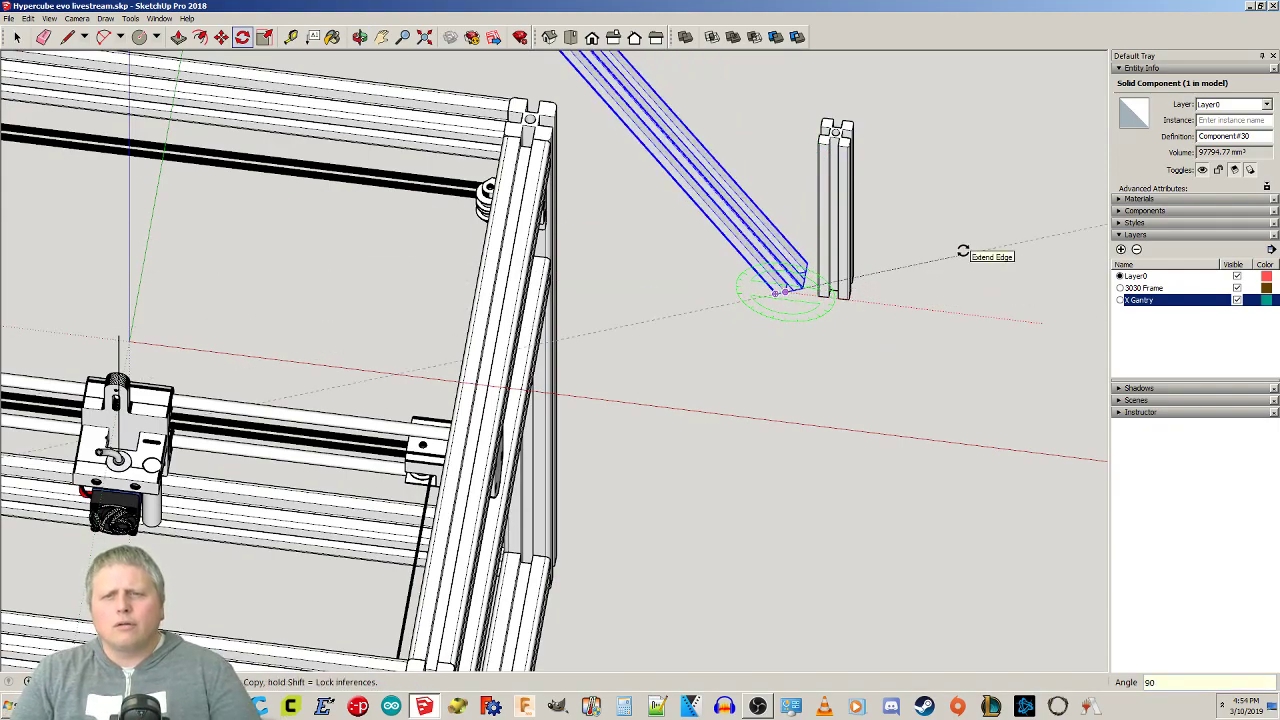
pyautogui.click(923, 246)
pyautogui.press('space')
# Rotate the 170 mm extrusion 90° about its lower end so it lies horizontally along the green axis direction.
pyautogui.moveTo(994, 297); pyautogui.dragTo(614, 420, button='middle')
pyautogui.press('q')
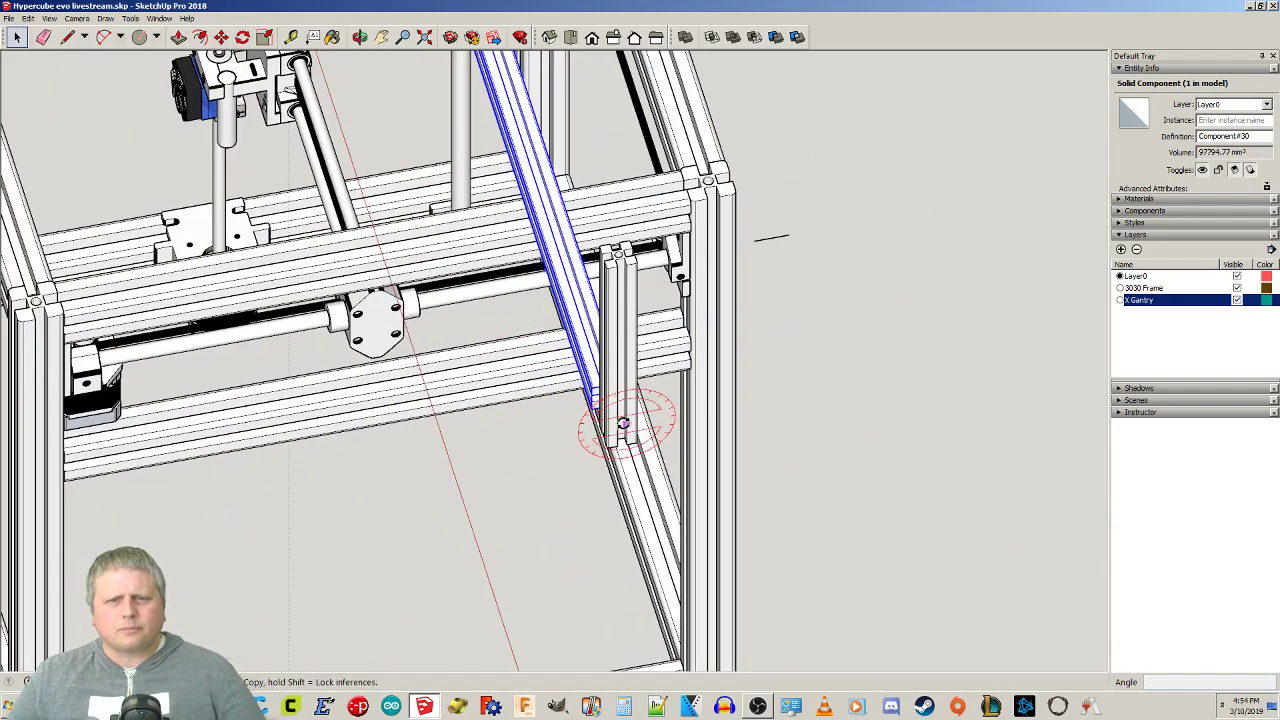
pyautogui.press('space')
pyautogui.click(625, 429)
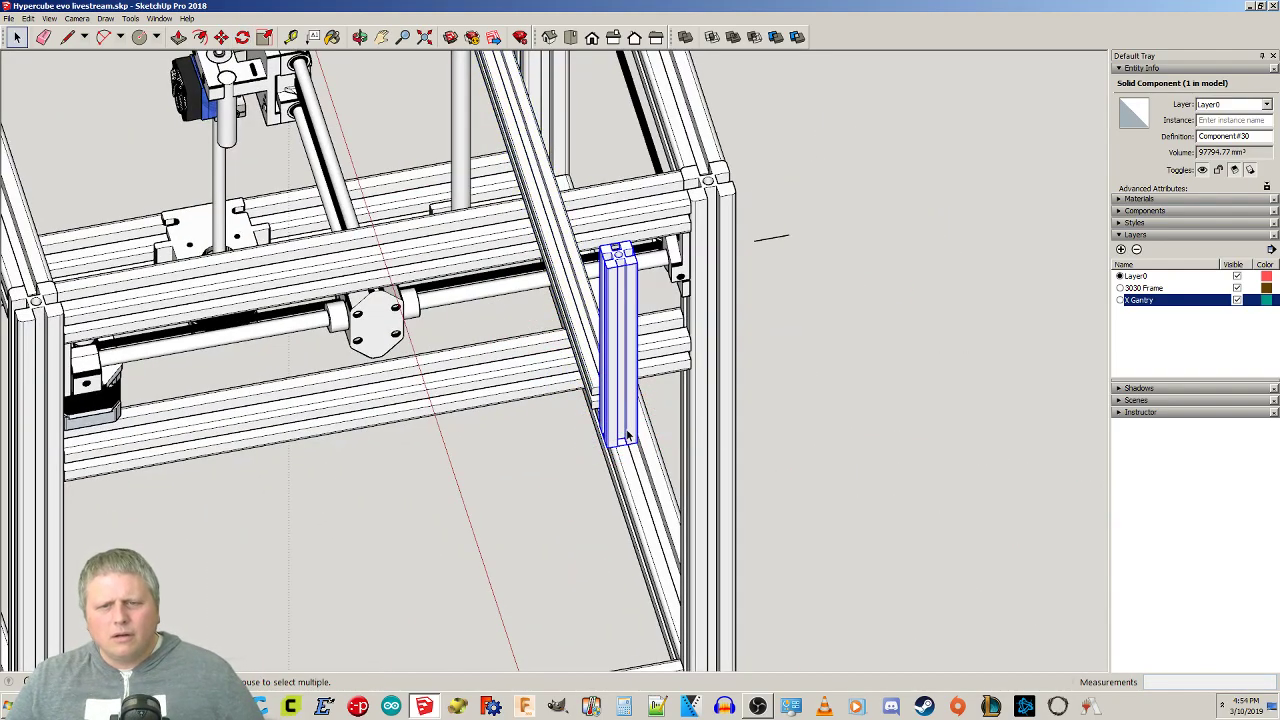
pyautogui.press('q')
pyautogui.click(625, 429)
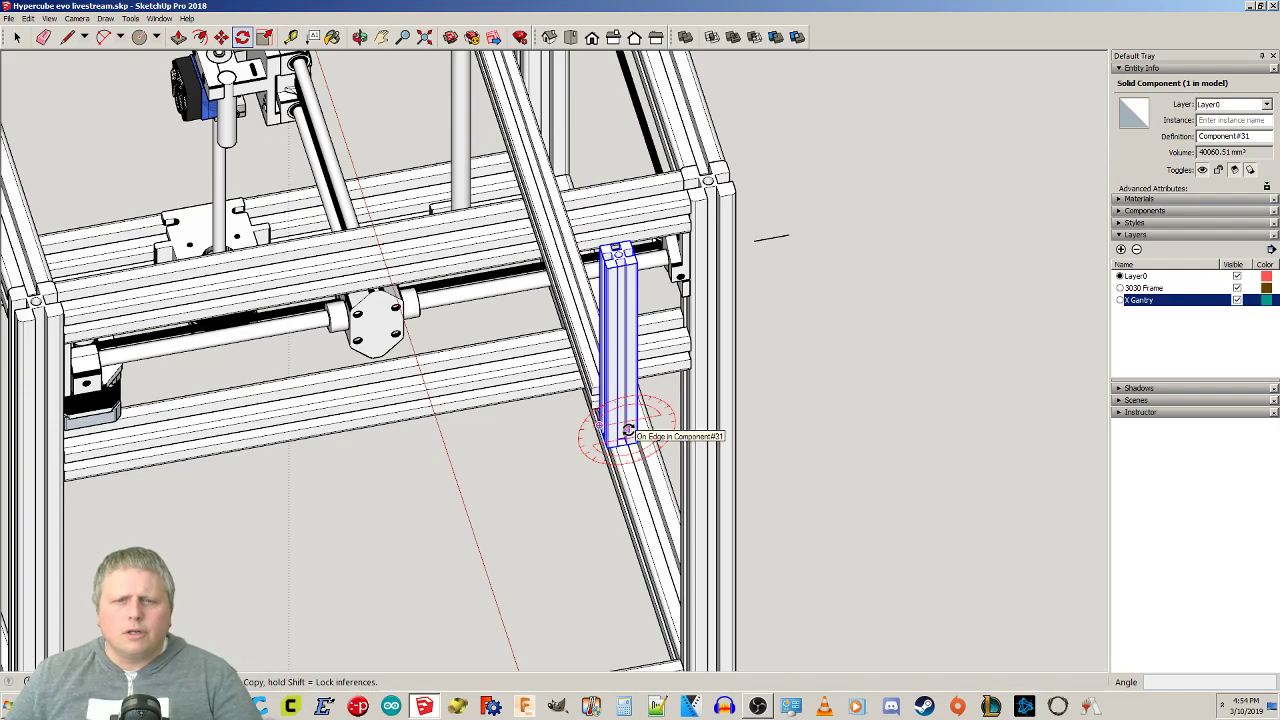
pyautogui.click(903, 399)
pyautogui.write('90')
pyautogui.press('Return')
pyautogui.press('space')
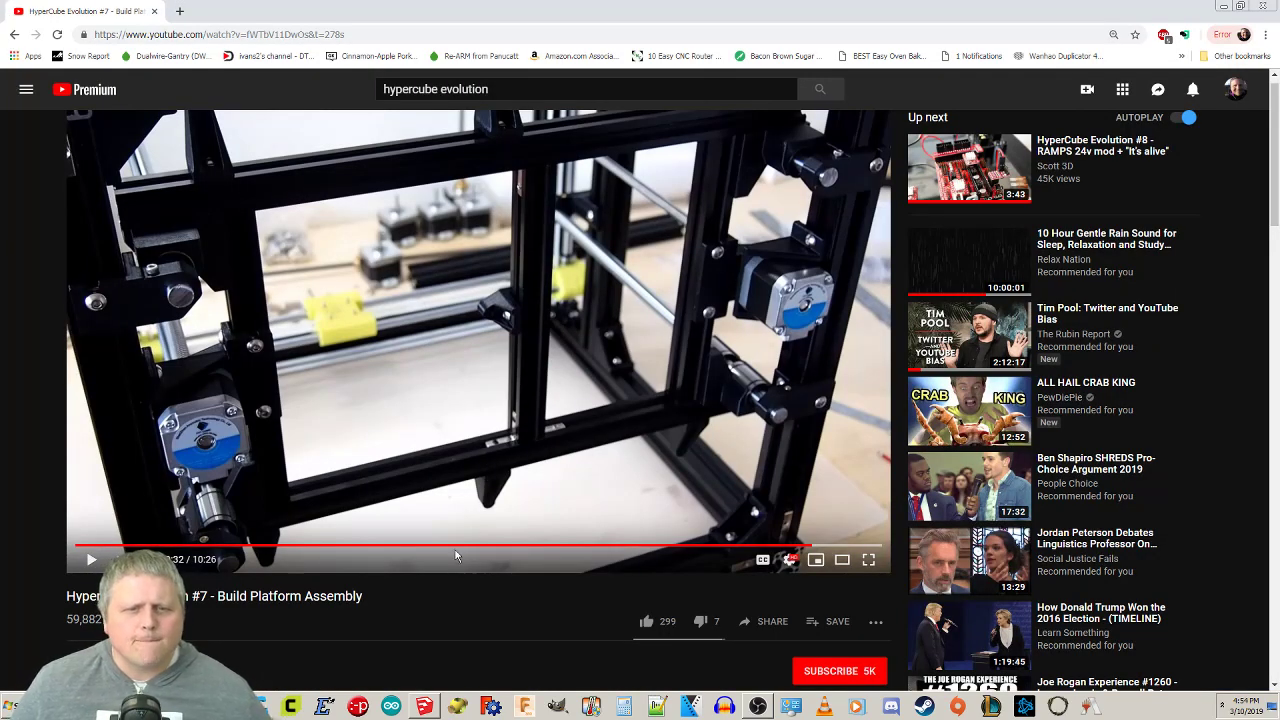
# Examine the bed frame's extrusion layout in the HyperCube Evolution #7 build platform assembly video.
pyautogui.click(473, 546)
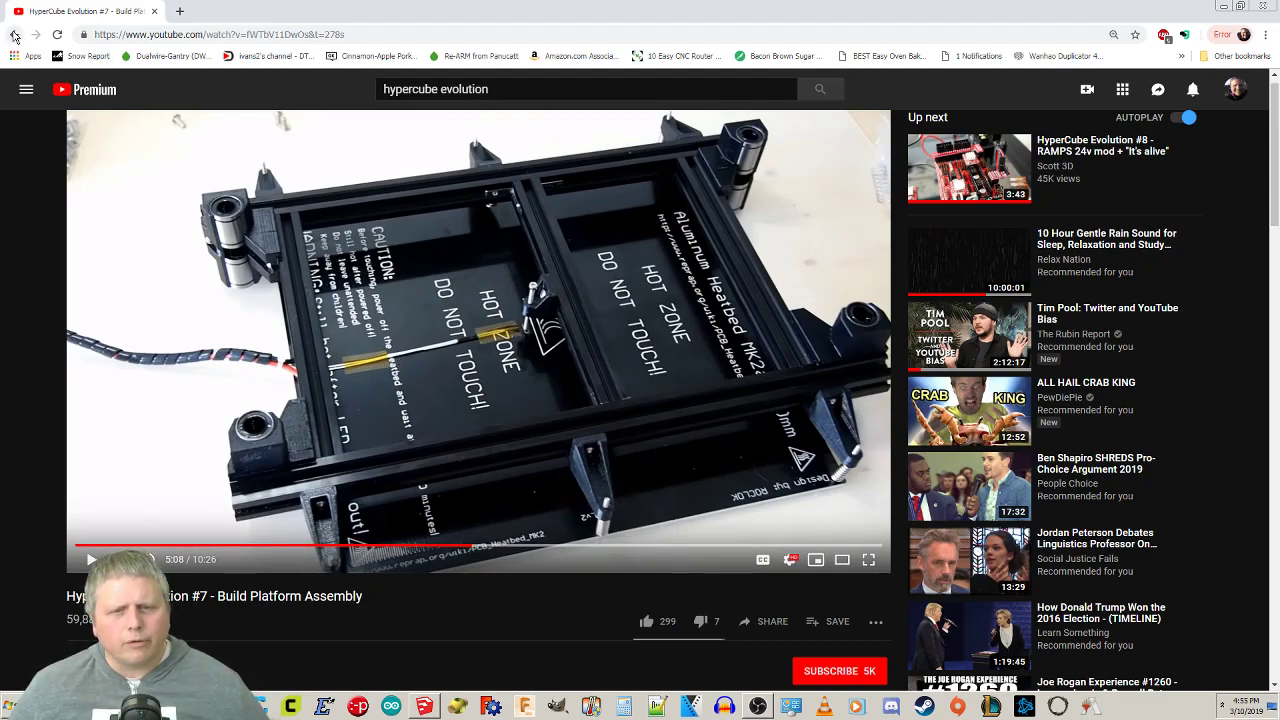
pyautogui.moveTo(80, 11)
pyautogui.mouseDown()
pyautogui.moveTo(289, 54)
pyautogui.moveTo(300, 2)
pyautogui.mouseUp()
# Hide the X Gantry layer and move the 170 mm extrusion by its midpoint along the green axis, in line with the origin.
pyautogui.click(370, 551)
pyautogui.moveTo(372, 553)
pyautogui.mouseDown(button='middle')
pyautogui.moveTo(634, 603)
pyautogui.moveTo(366, 596)
pyautogui.moveTo(569, 586)
pyautogui.moveTo(526, 534)
pyautogui.moveTo(400, 527)
pyautogui.moveTo(471, 457)
pyautogui.moveTo(464, 571)
pyautogui.mouseUp(button='middle')
pyautogui.press('m')
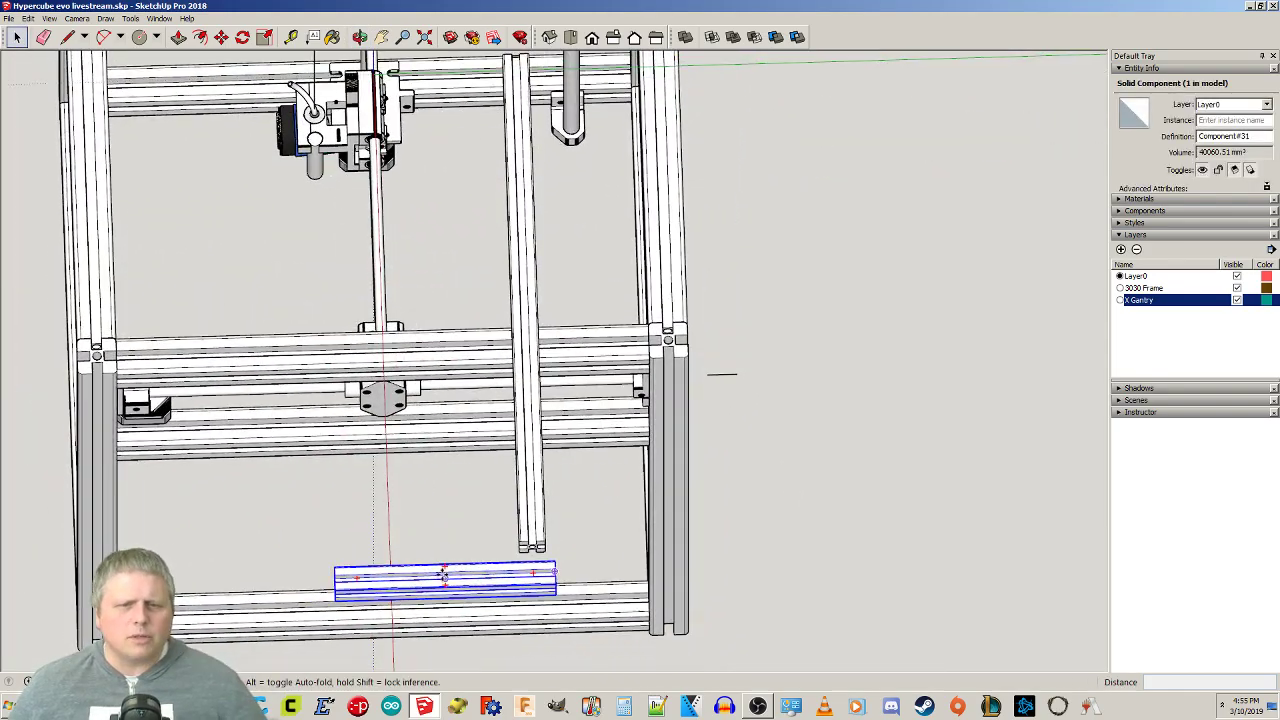
pyautogui.click(437, 573)
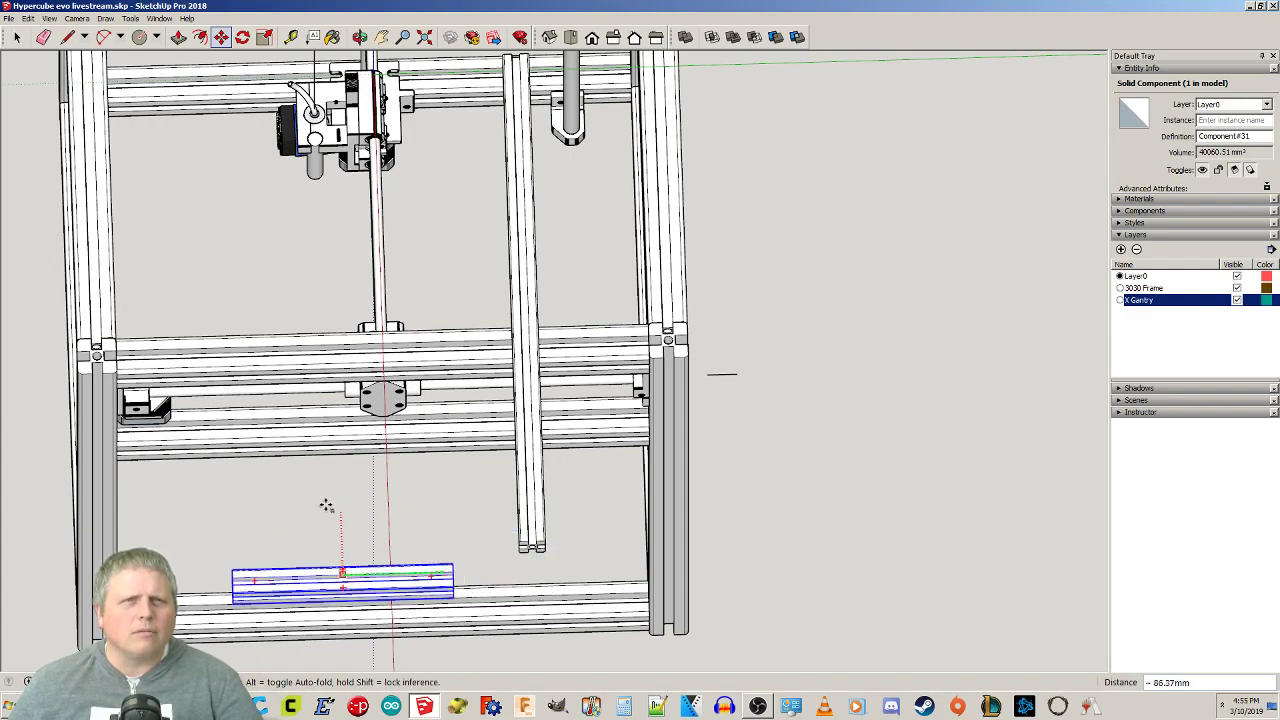
pyautogui.click(1237, 300)
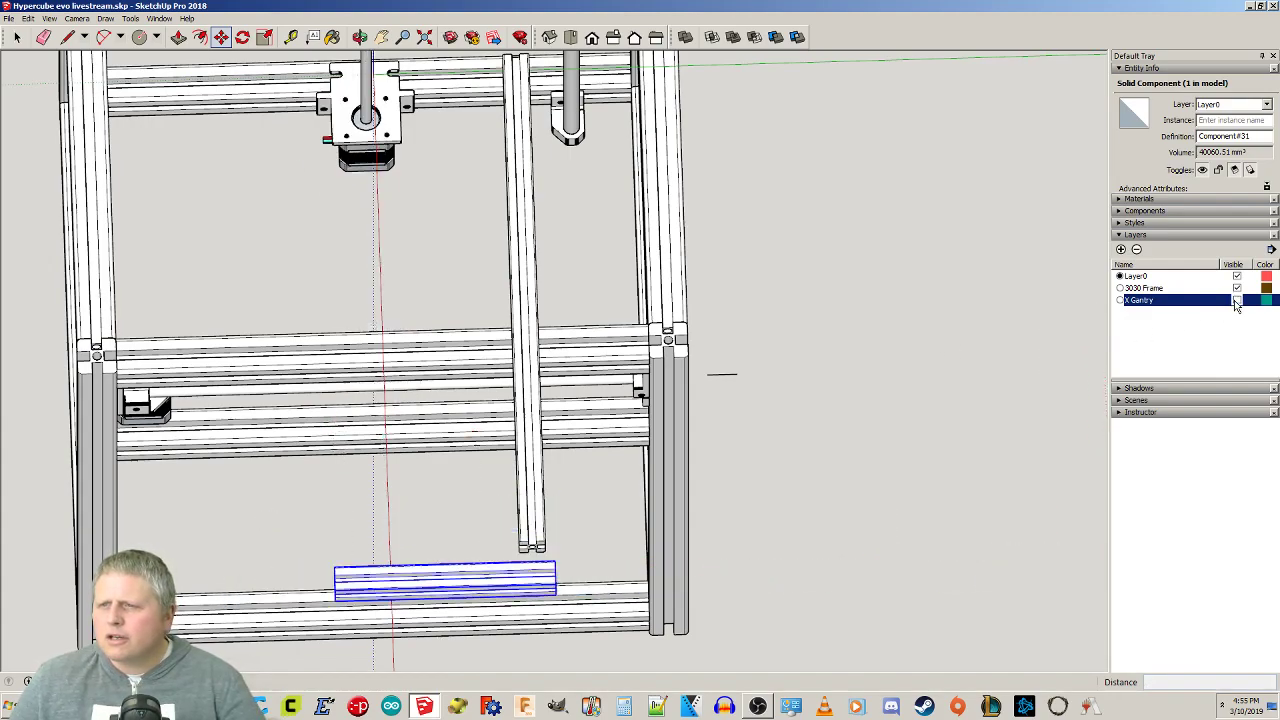
pyautogui.click(440, 571)
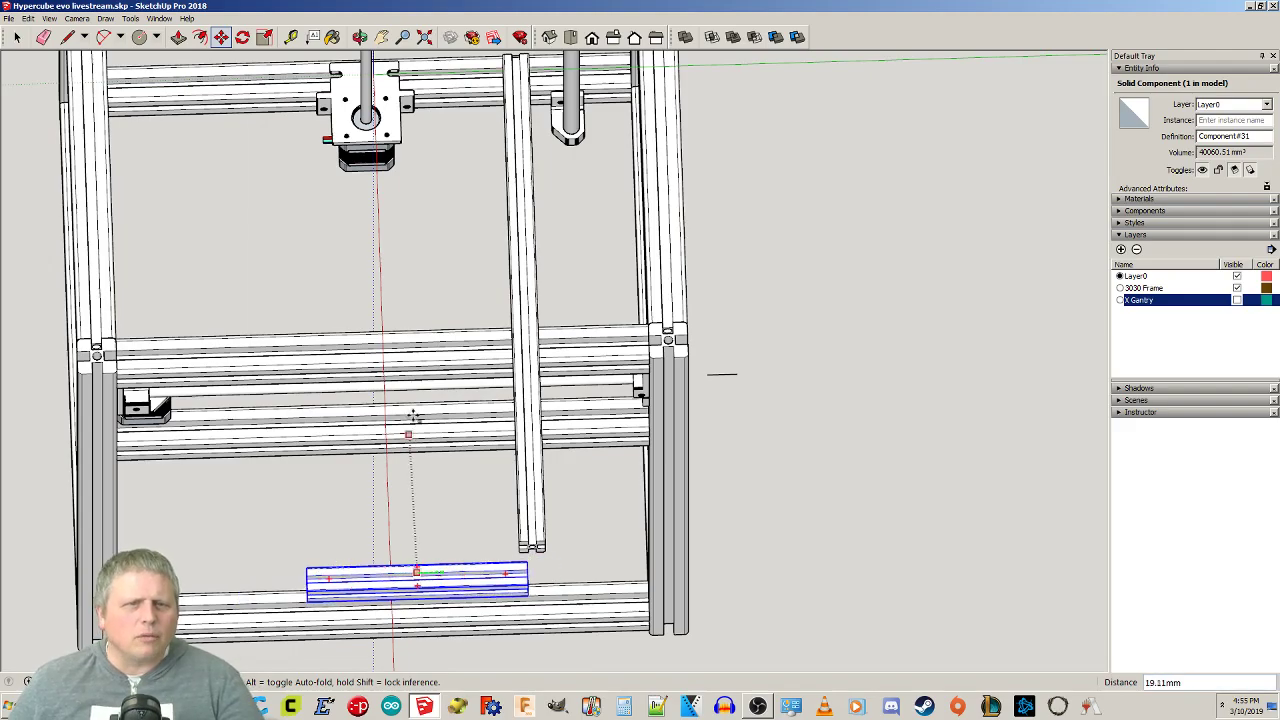
pyautogui.scroll(-2, 408, 291)
pyautogui.moveTo(389, 309); pyautogui.dragTo(366, 189, button='middle')
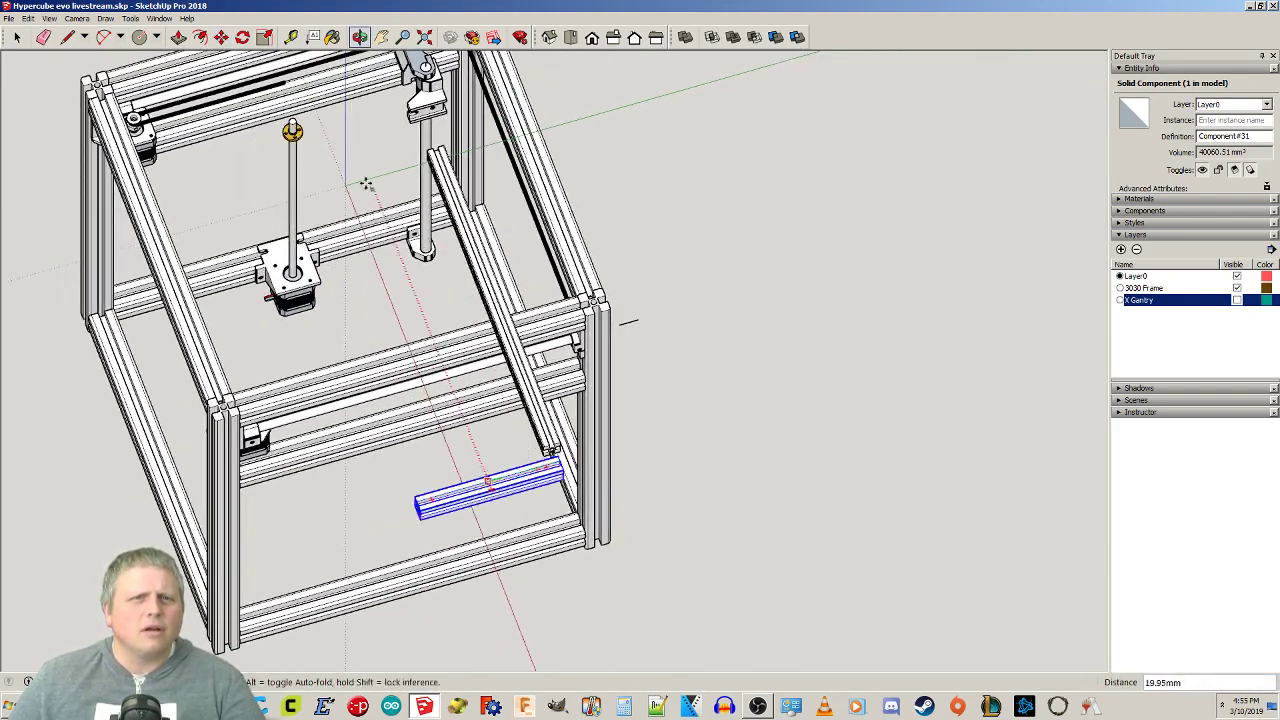
pyautogui.click(346, 187)
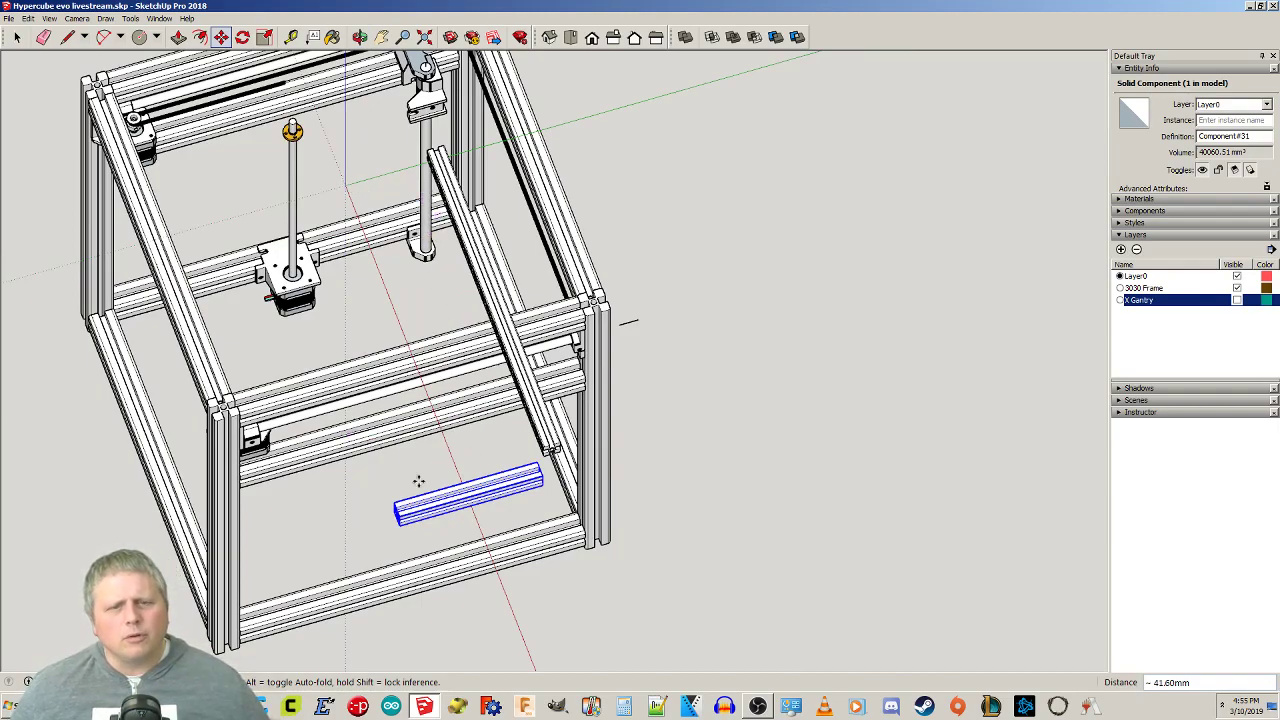
pyautogui.scroll(2, 420, 505)
pyautogui.moveTo(349, 540); pyautogui.dragTo(666, 569, button='middle')
pyautogui.scroll(5, 656, 565)
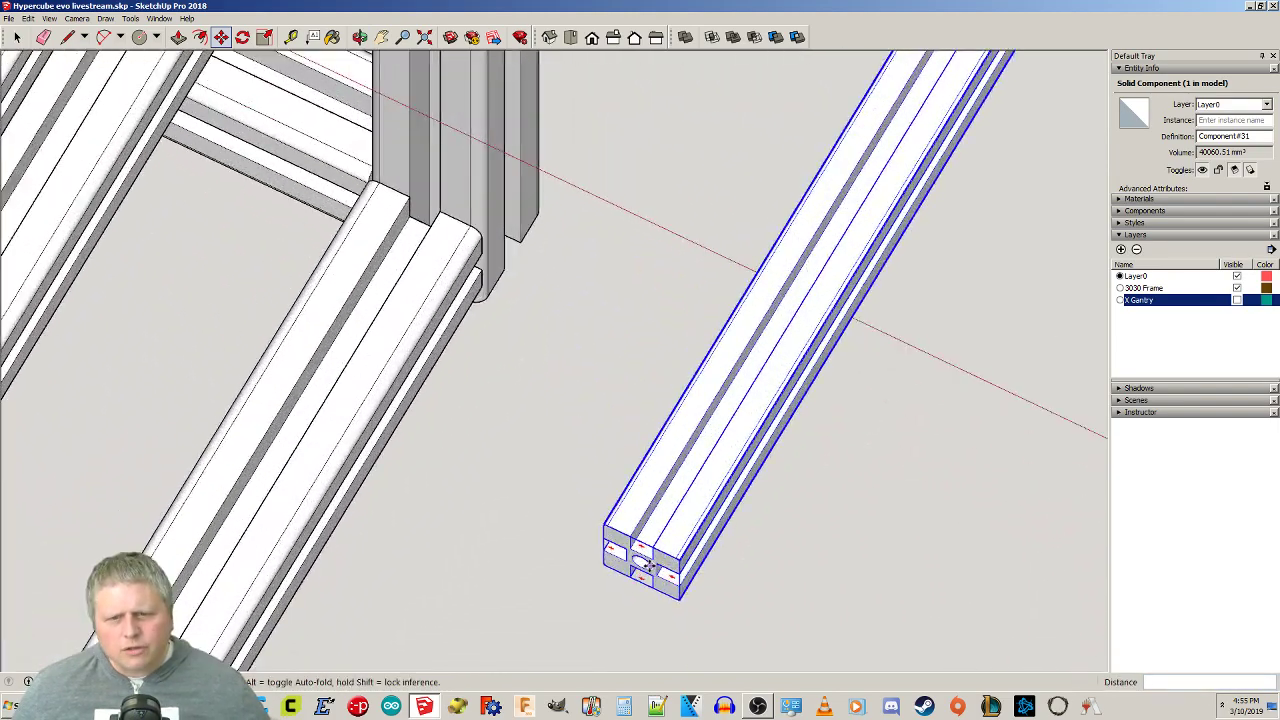
pyautogui.scroll(4, 640, 550)
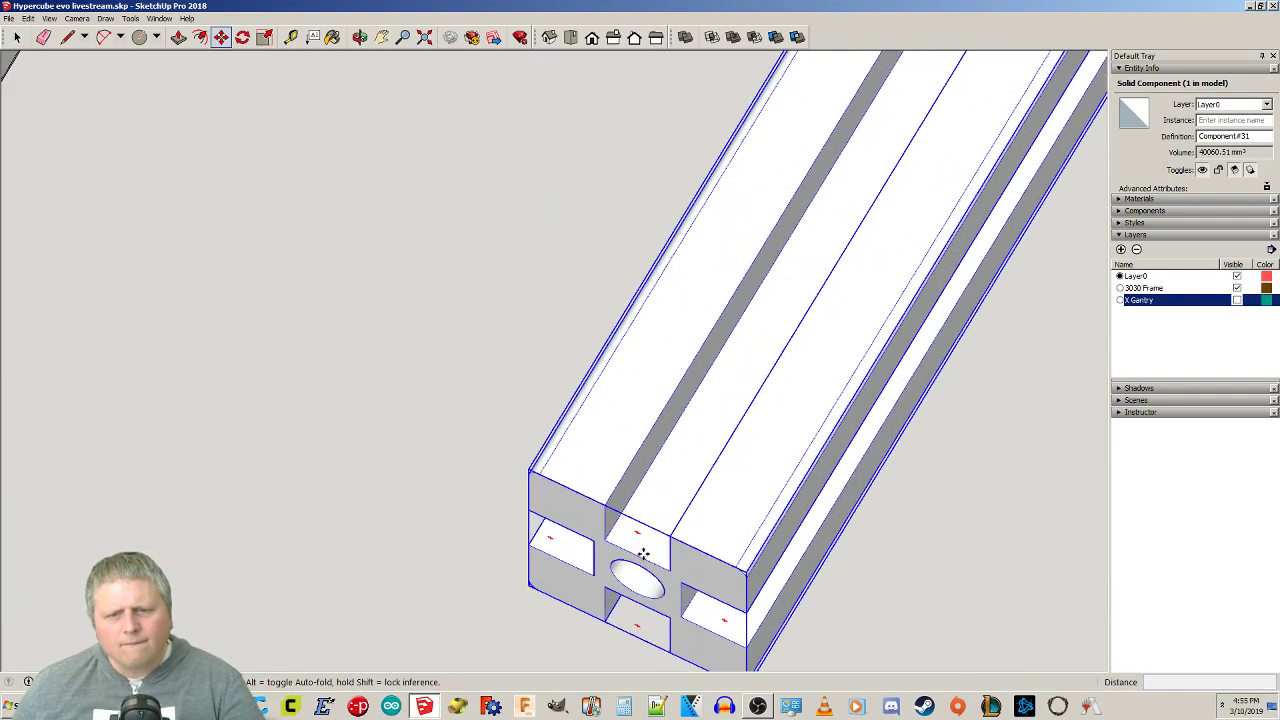
pyautogui.scroll(-4, 642, 552)
pyautogui.click(642, 552)
pyautogui.scroll(-10, 642, 552)
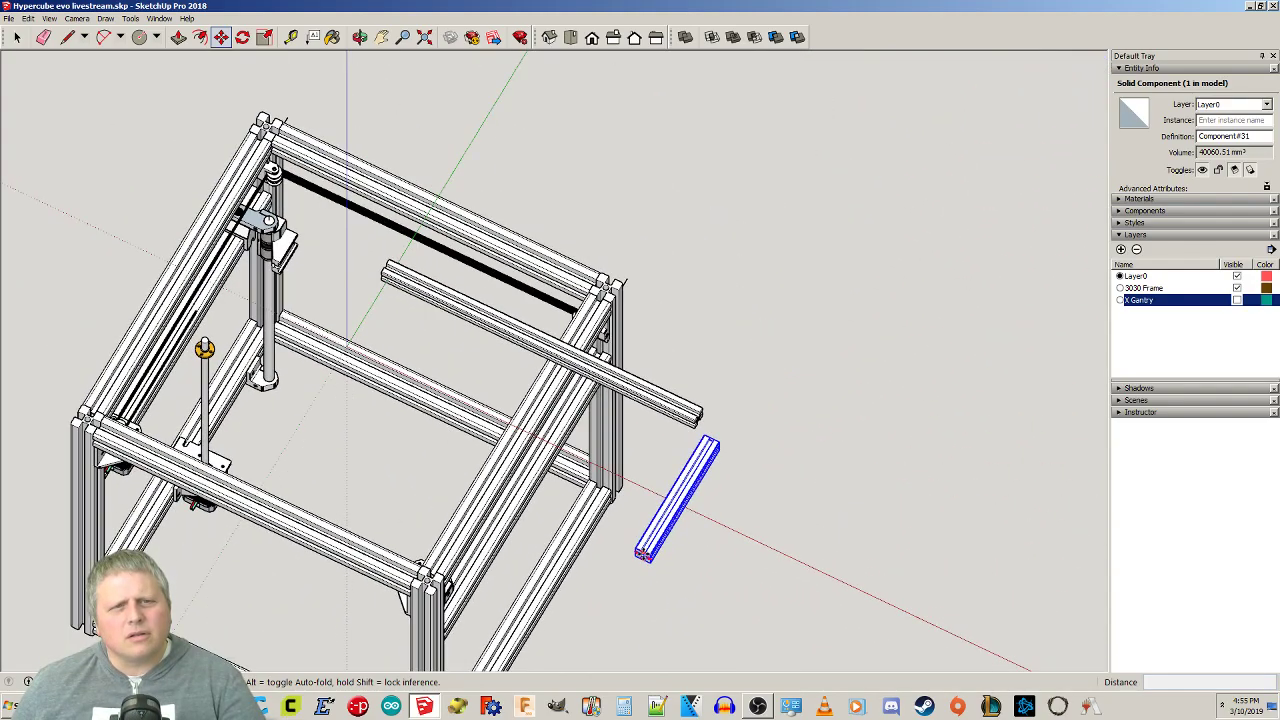
pyautogui.moveTo(350, 372); pyautogui.dragTo(512, 438, button='middle')
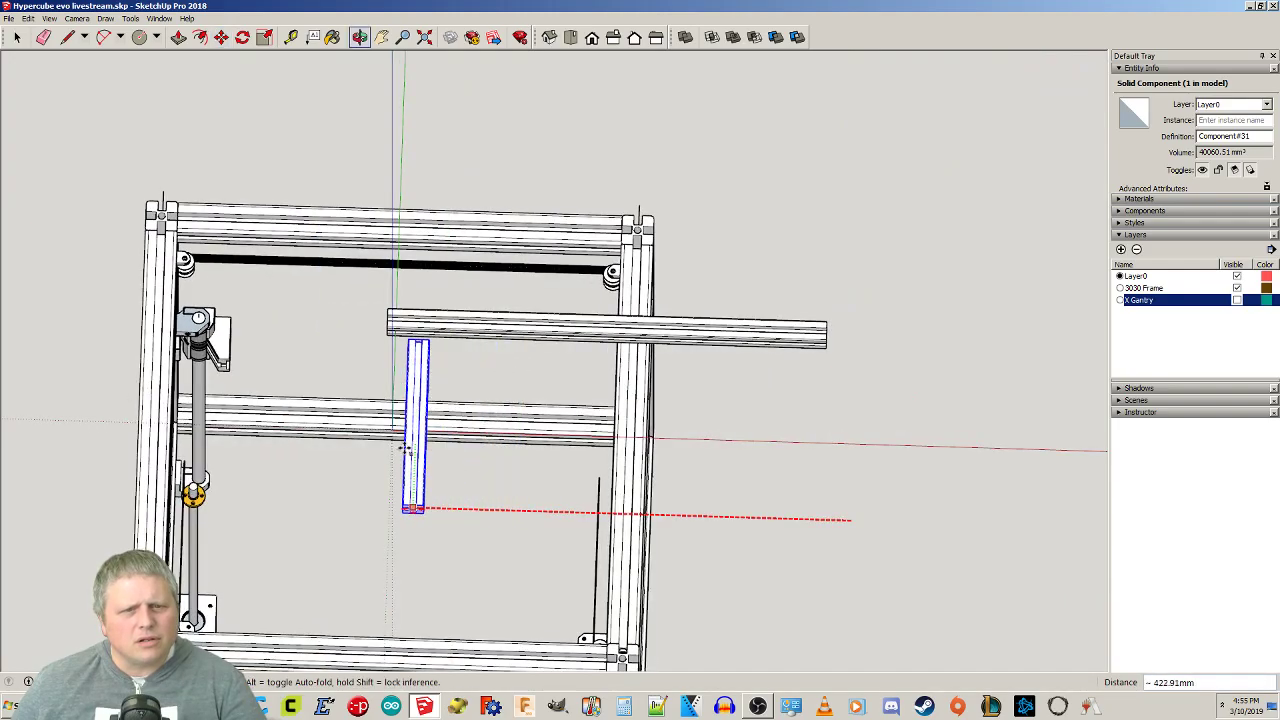
pyautogui.scroll(3, 402, 447)
pyautogui.scroll(1, 396, 405)
pyautogui.moveTo(526, 391); pyautogui.dragTo(414, 220, button='middle')
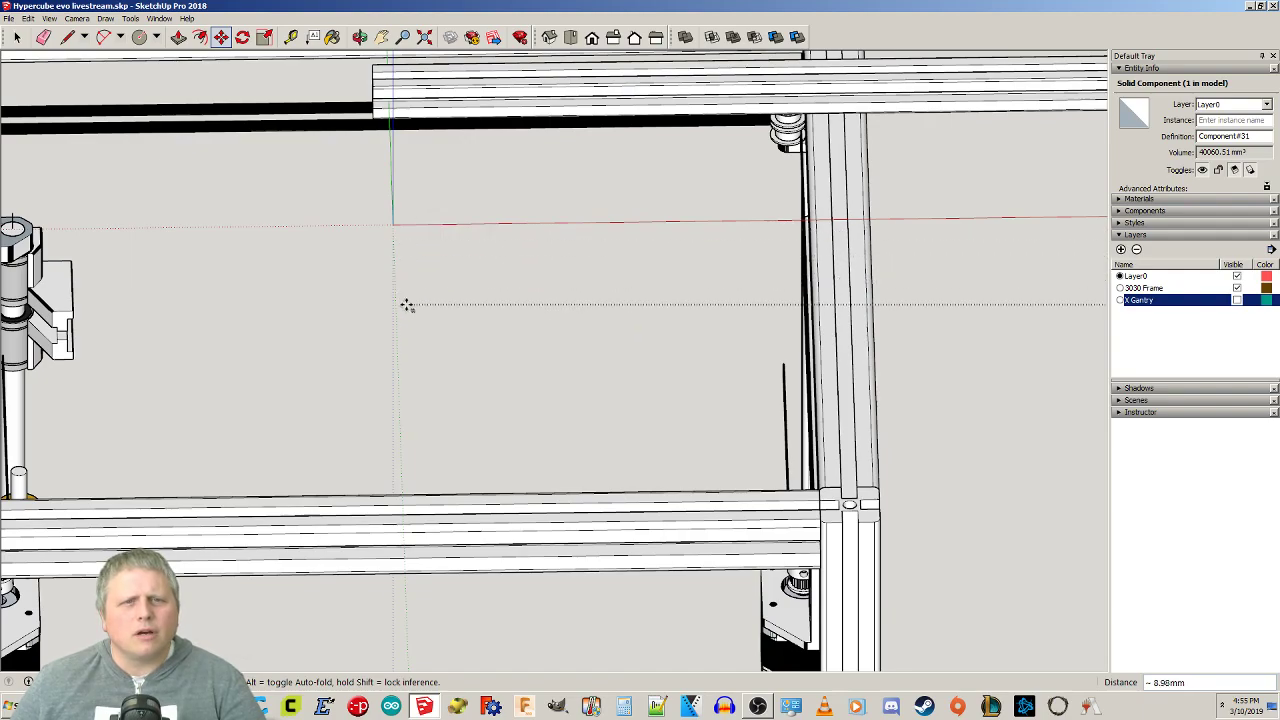
# Move the 170 mm extrusion about 162 mm along the green axis, away from the 415 mm extrusion.
pyautogui.scroll(-5, 600, 410)
pyautogui.scroll(6, 905, 350)
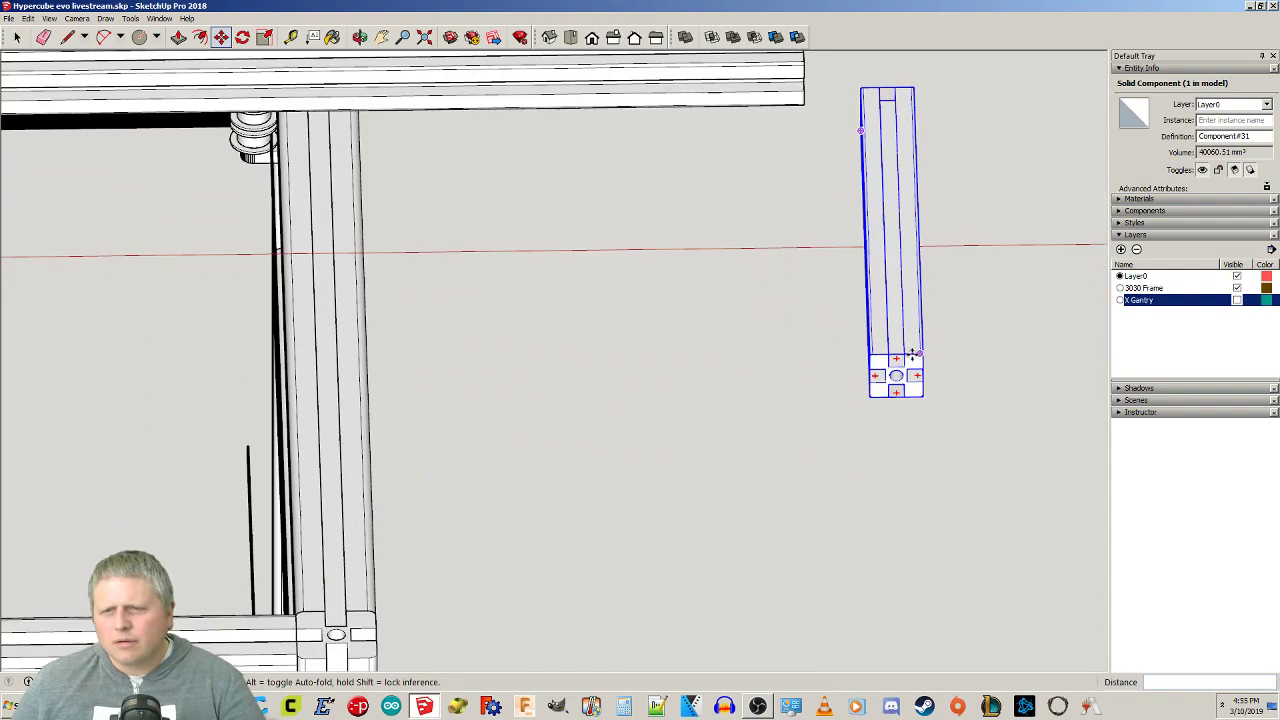
pyautogui.scroll(-4, 887, 373)
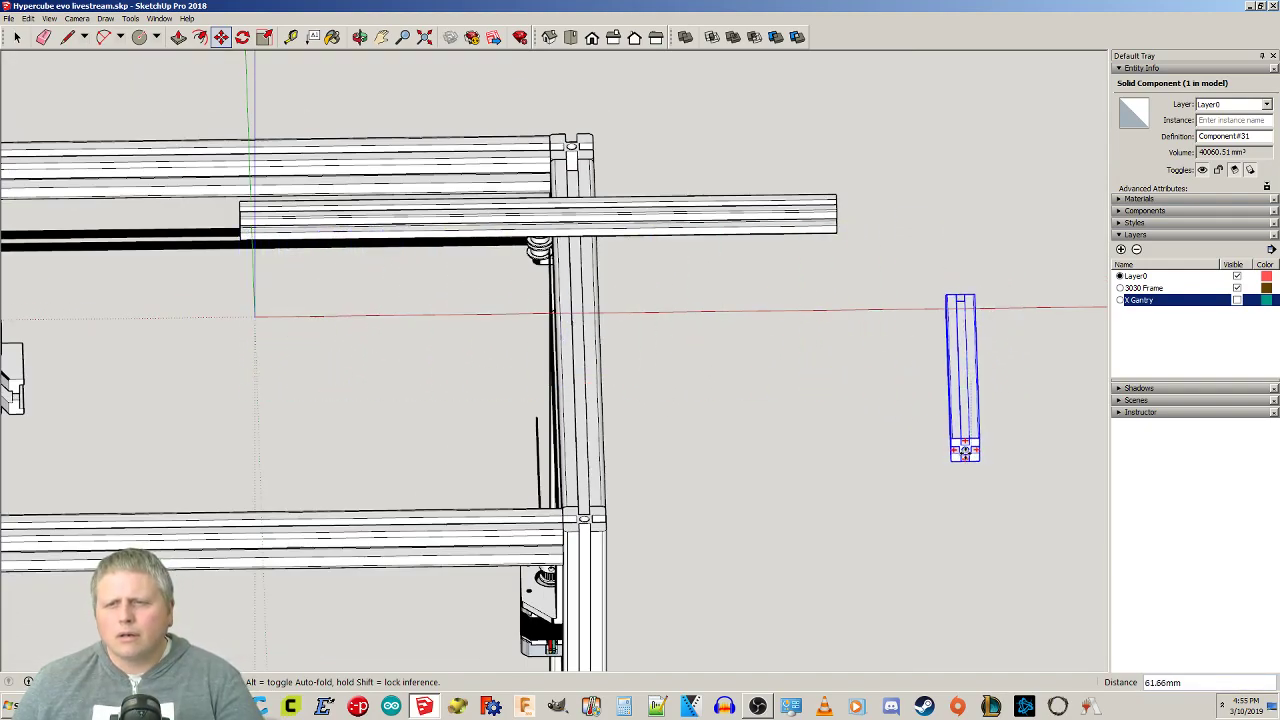
pyautogui.click(973, 573)
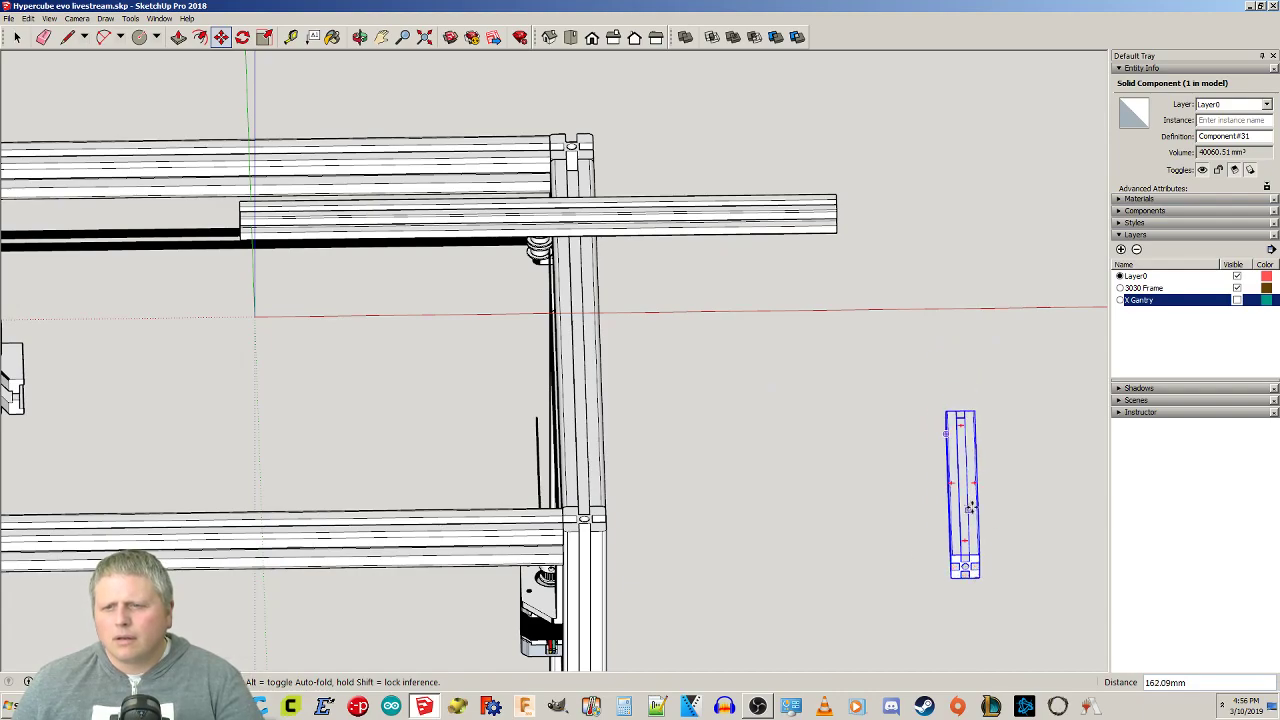
# Move the 170 mm extrusion by its end-face centre about 493 mm along the red axis, in line with the origin.
pyautogui.scroll(6, 968, 566)
pyautogui.click(958, 552)
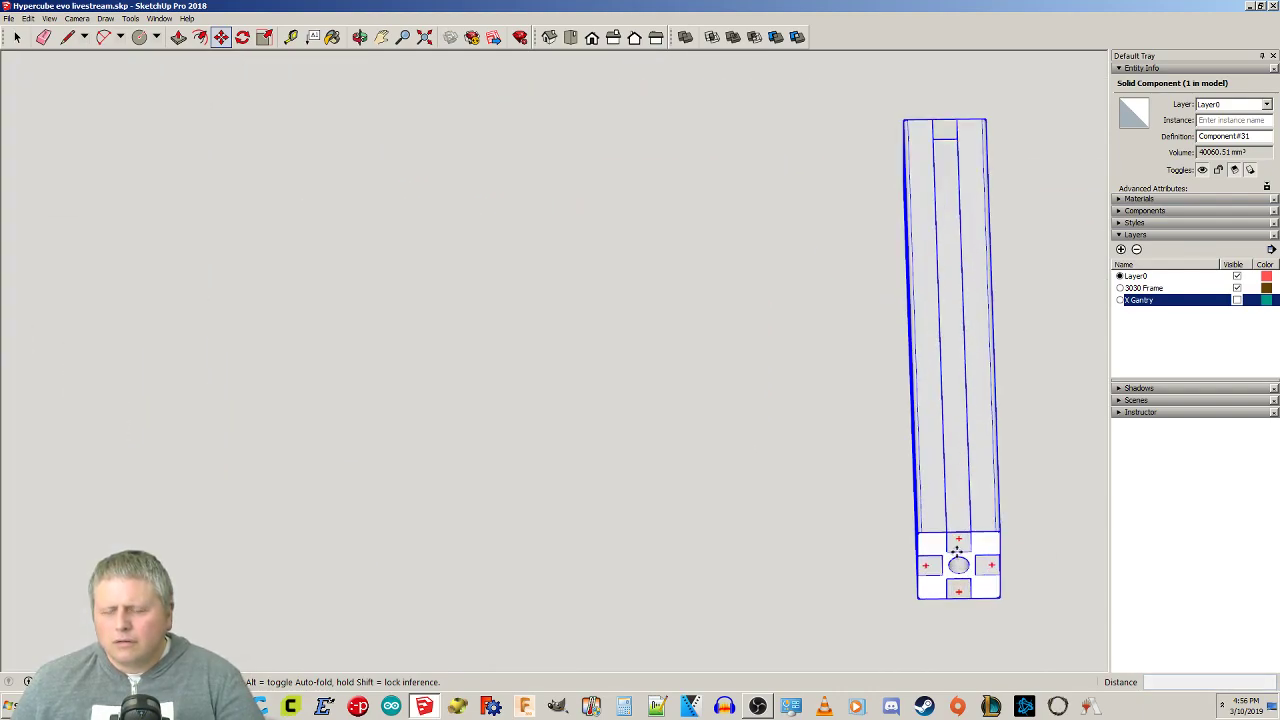
pyautogui.scroll(-3, 905, 534)
pyautogui.scroll(-5, 242, 443)
pyautogui.keyDown('shift'); pyautogui.moveTo(131, 346); pyautogui.dragTo(650, 395, button='middle'); pyautogui.keyUp('shift')
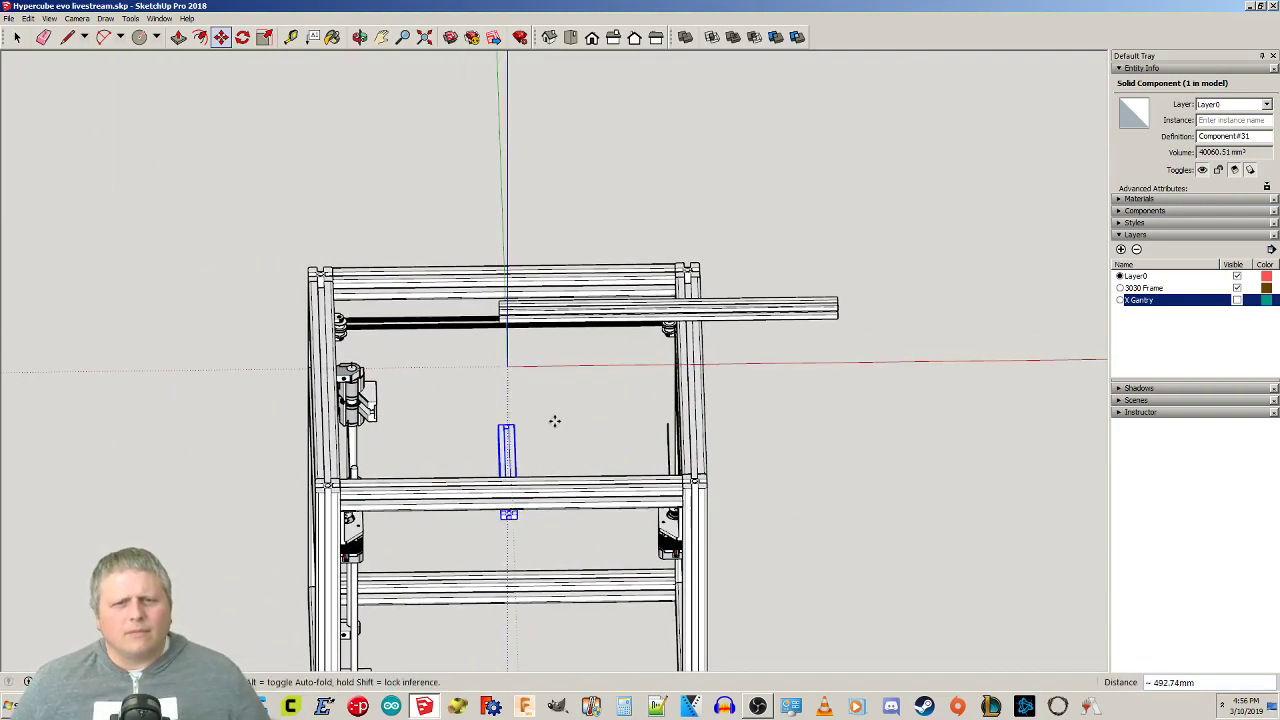
pyautogui.click(564, 404)
pyautogui.press('space')
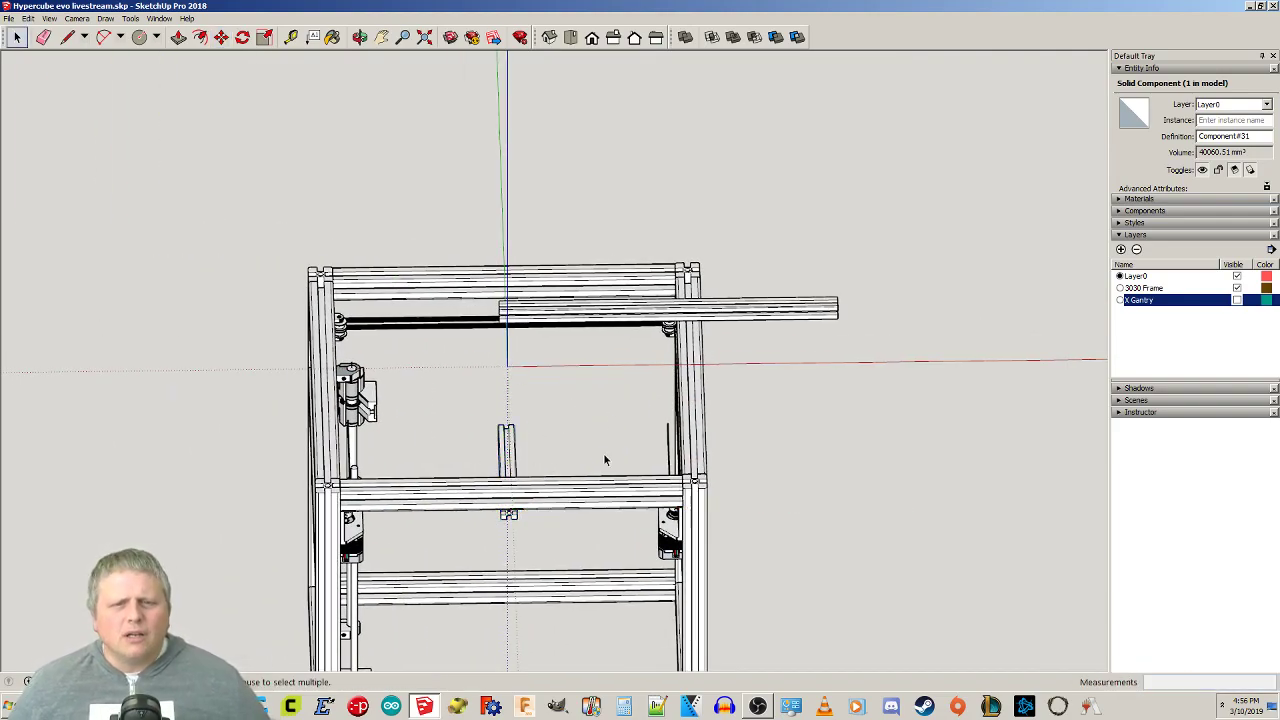
# Move the 415 mm extrusion along the green axis to align its side with the near end face of the 170 mm extrusion.
pyautogui.click(604, 456)
pyautogui.moveTo(596, 394); pyautogui.dragTo(587, 150, button='middle')
pyautogui.click(570, 37)
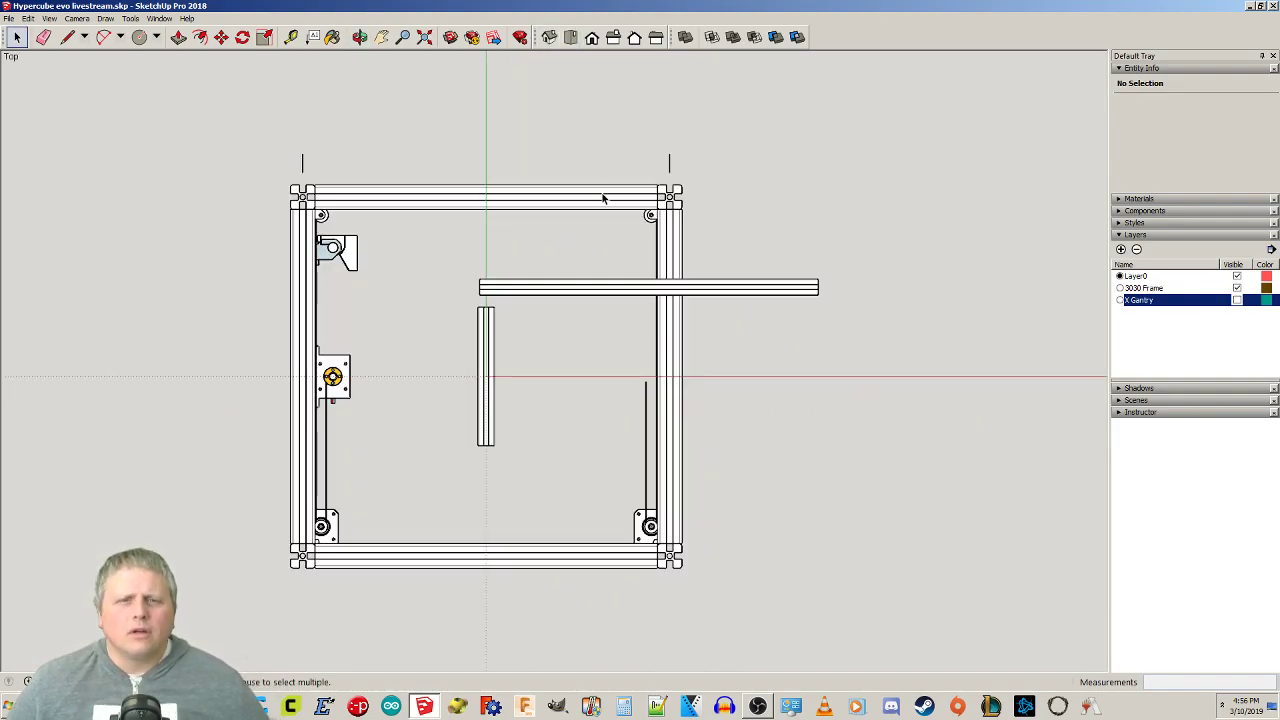
pyautogui.click(530, 292)
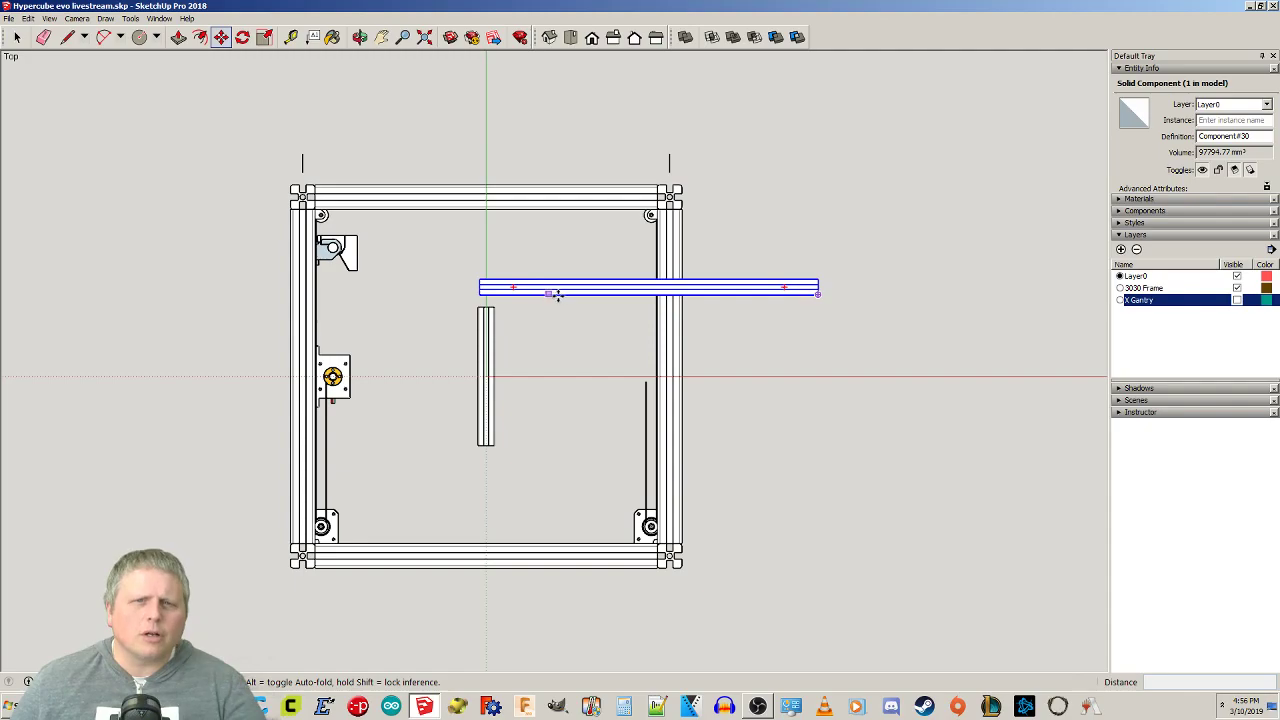
pyautogui.scroll(4, 592, 295)
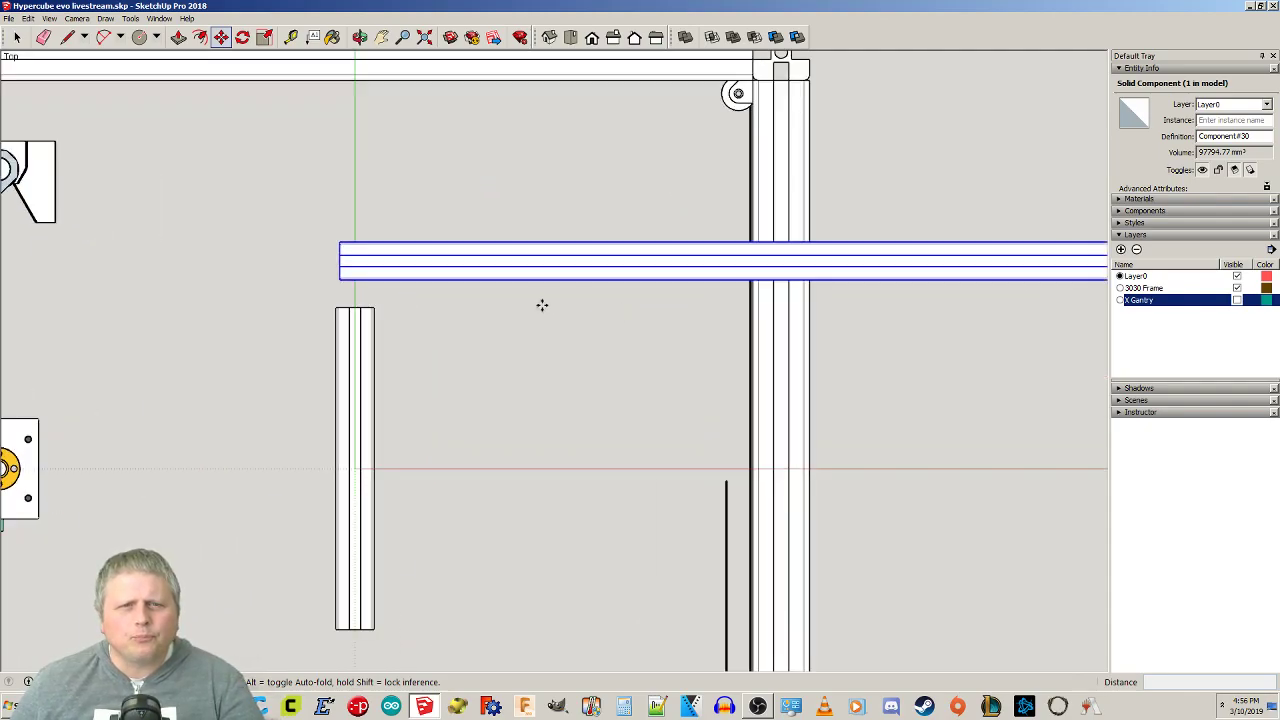
pyautogui.moveTo(375, 293); pyautogui.dragTo(360, 174, button='middle')
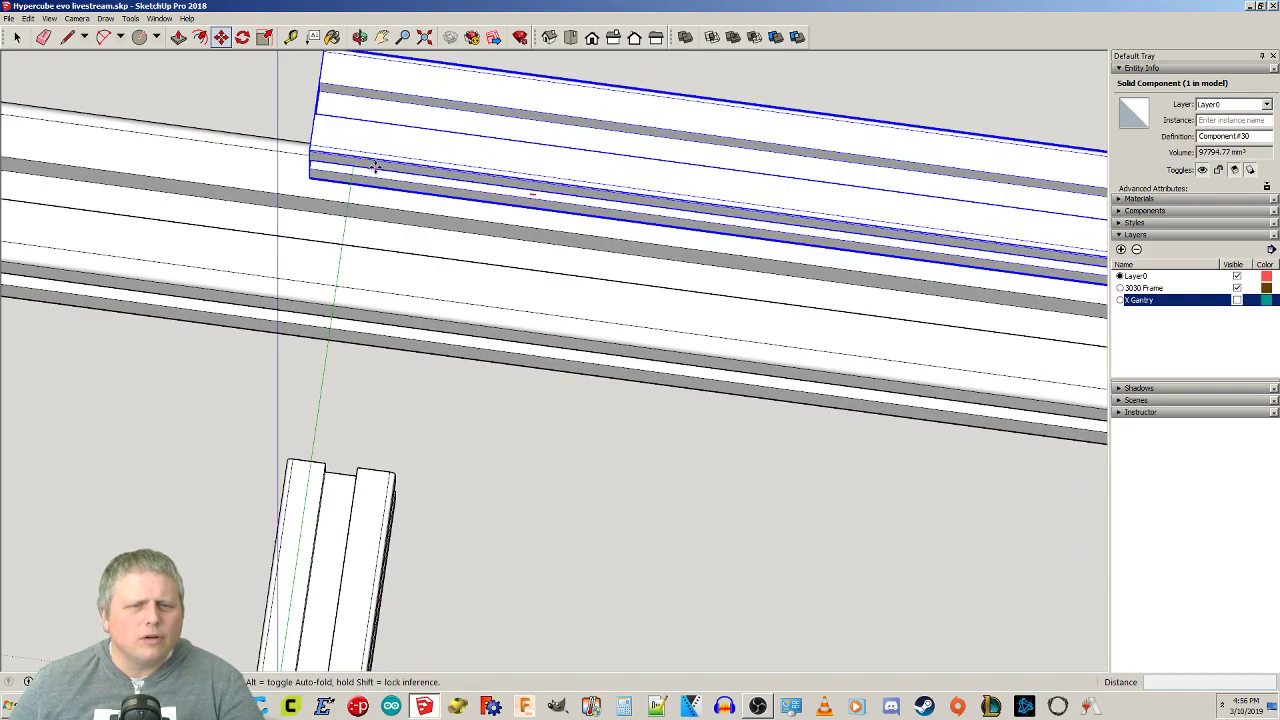
pyautogui.click(375, 167)
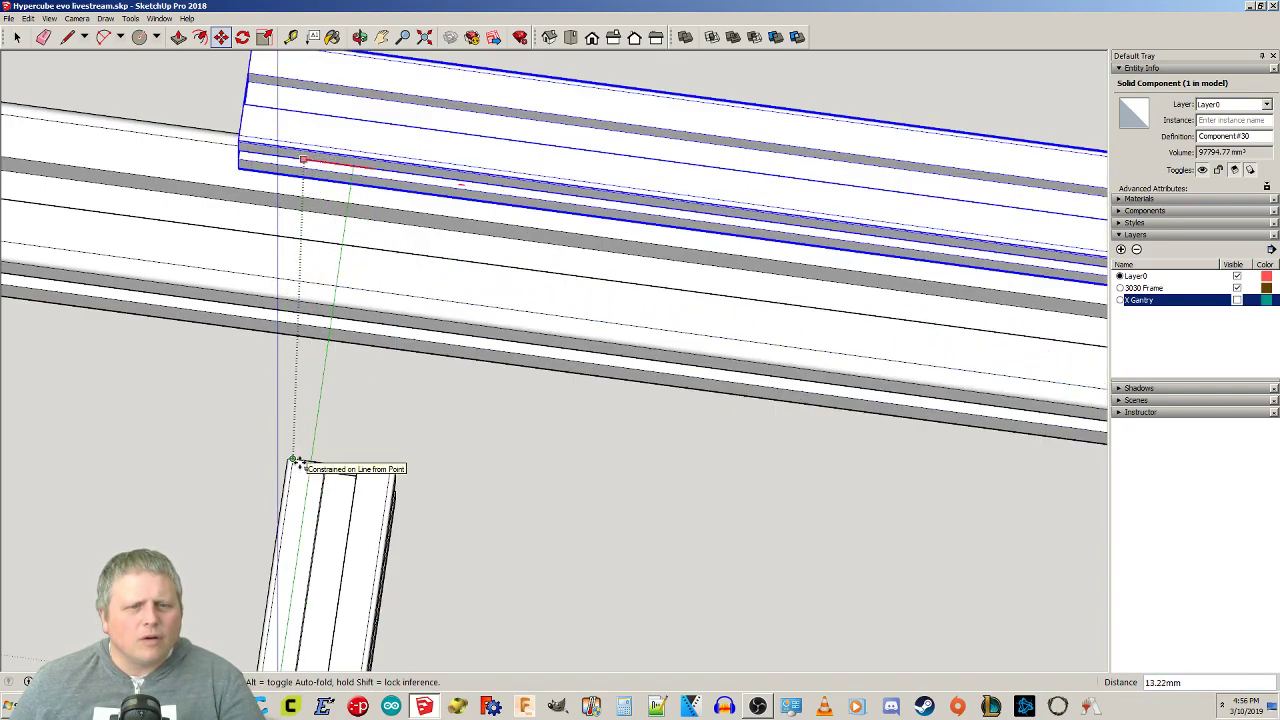
pyautogui.moveTo(347, 312); pyautogui.dragTo(294, 183, button='middle')
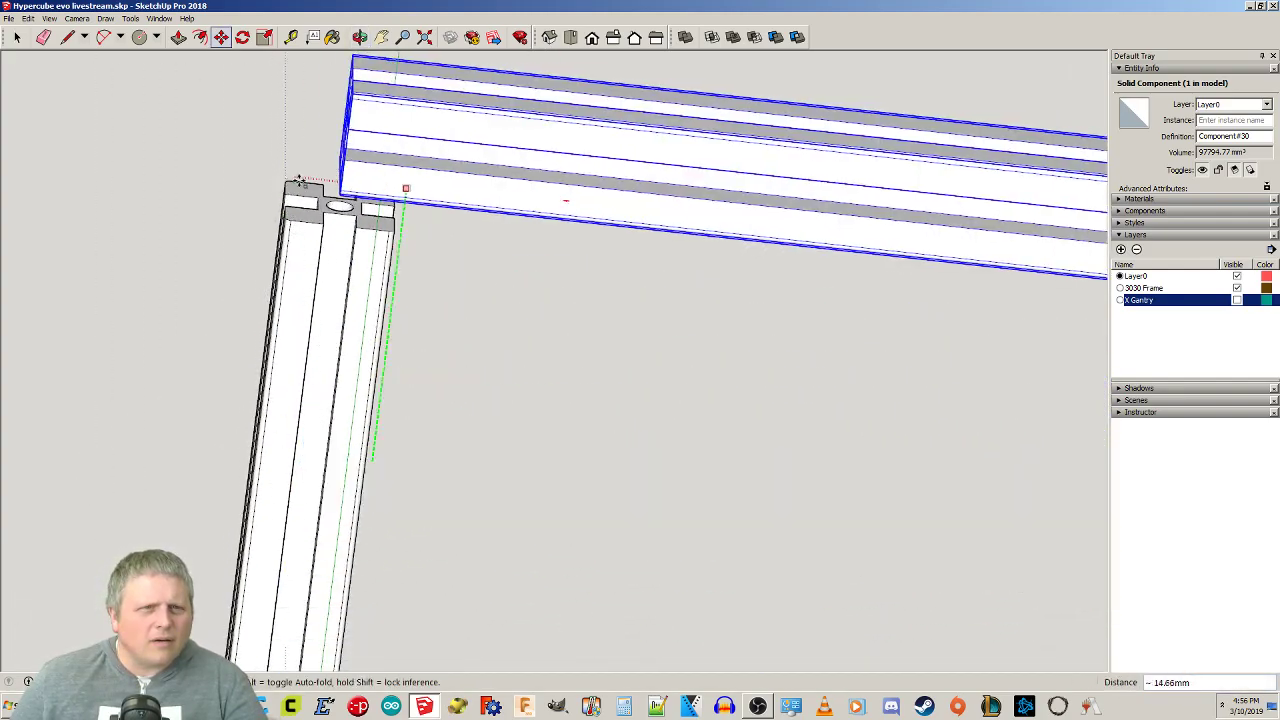
pyautogui.click(302, 190)
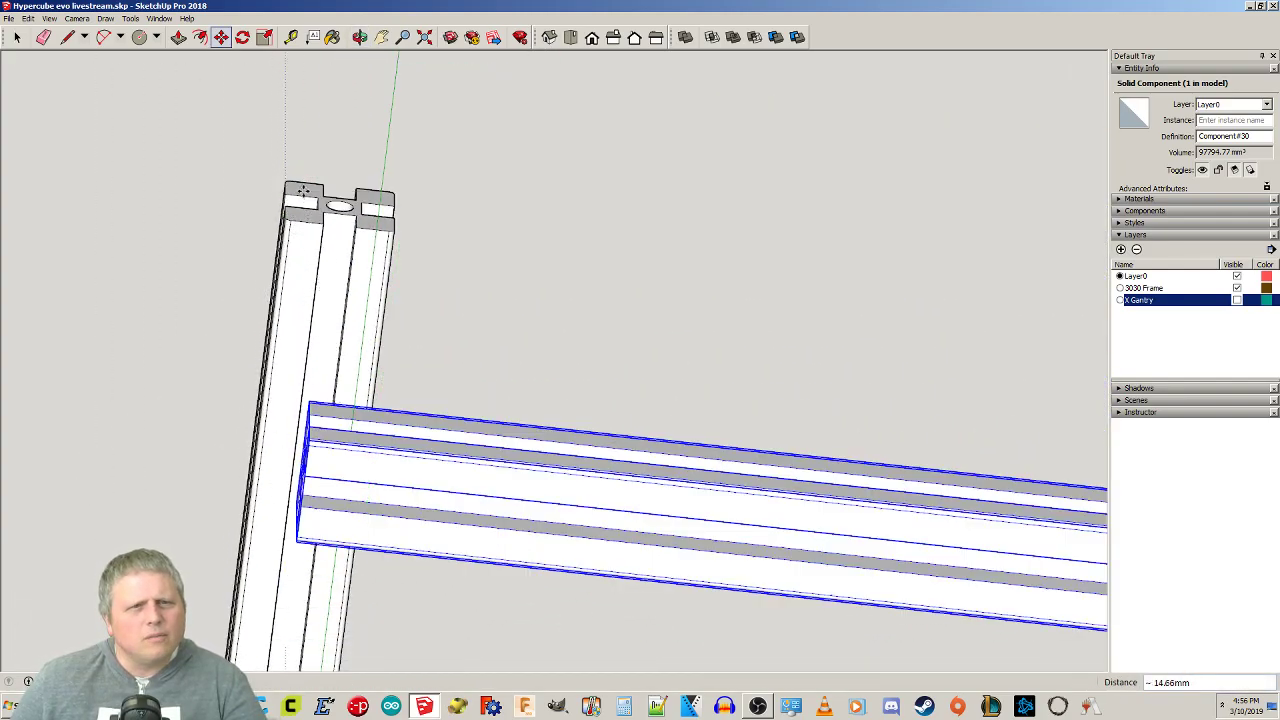
# Lower the 415 mm extrusion about 163 mm along the blue axis to the height of the 170 mm extrusion.
pyautogui.moveTo(466, 482); pyautogui.dragTo(640, 488, button='middle')
pyautogui.scroll(-5, 660, 530)
pyautogui.moveTo(689, 580); pyautogui.dragTo(592, 278, button='middle')
pyautogui.scroll(3, 603, 304)
pyautogui.click(610, 313)
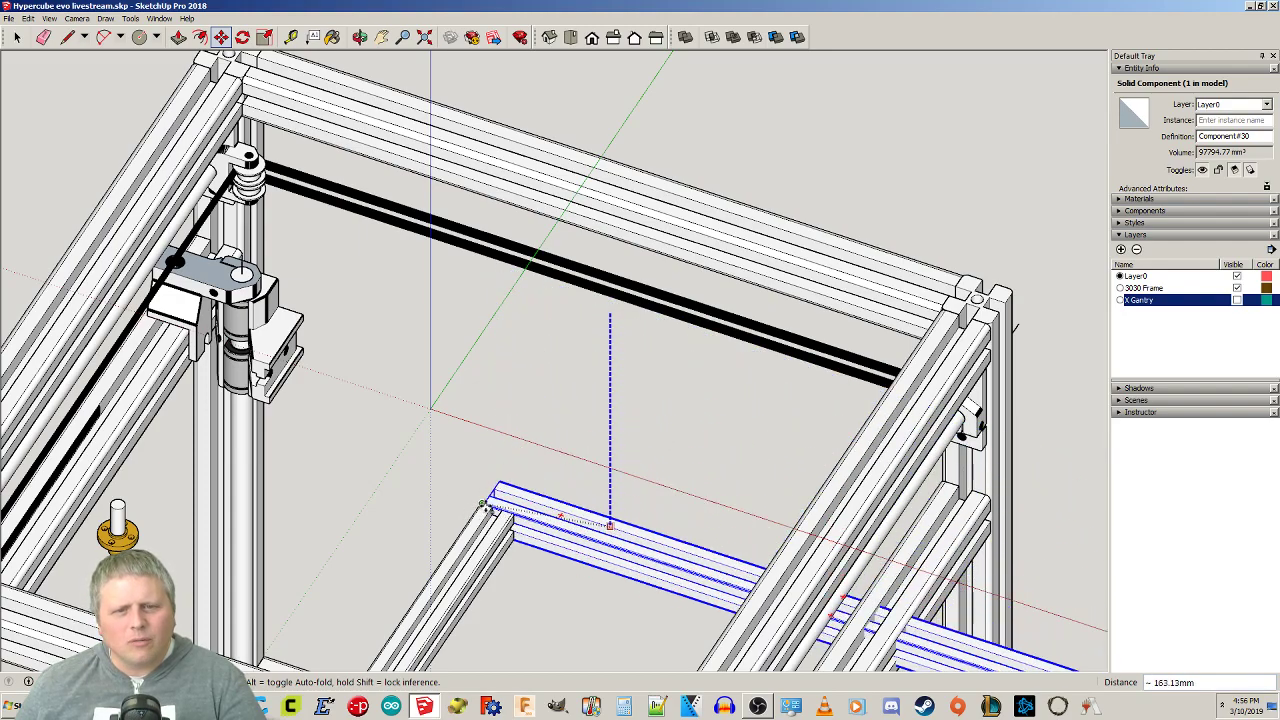
pyautogui.click(543, 496)
# Move the 415 mm extrusion by its midpoint about 200 mm along the red axis, centring it on the origin.
pyautogui.moveTo(509, 463); pyautogui.dragTo(636, 578, button='middle')
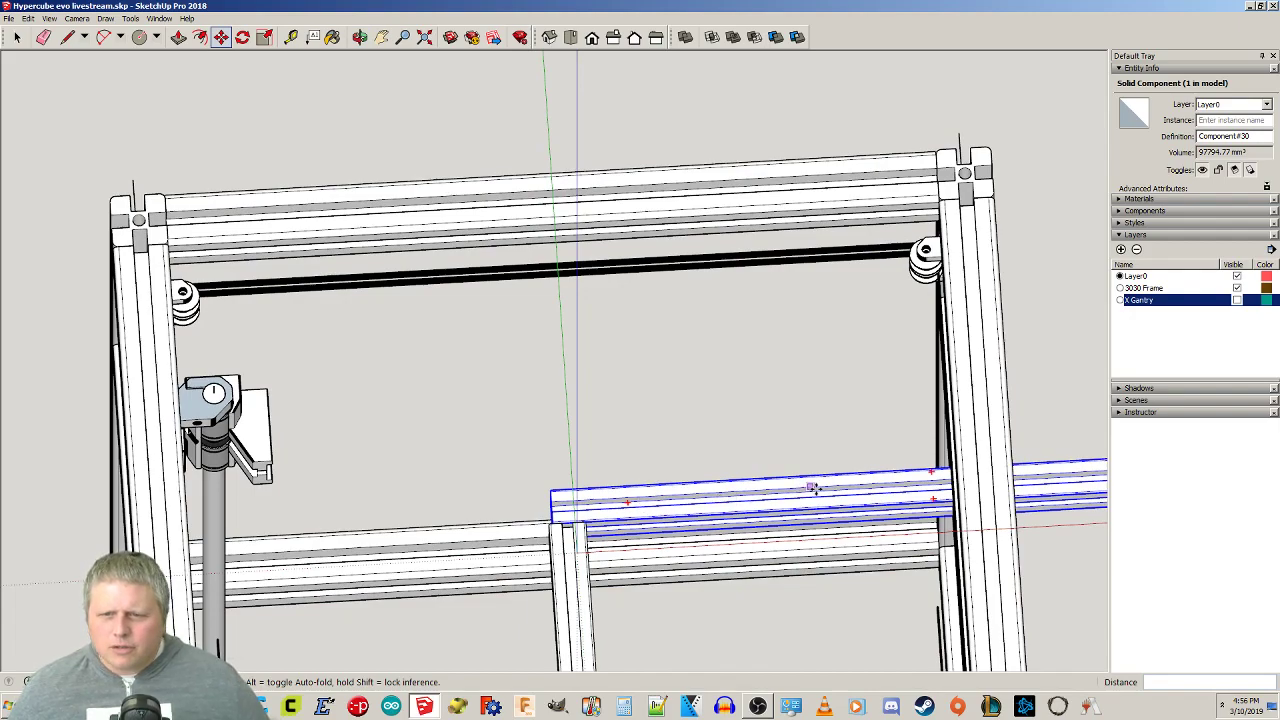
pyautogui.click(930, 480)
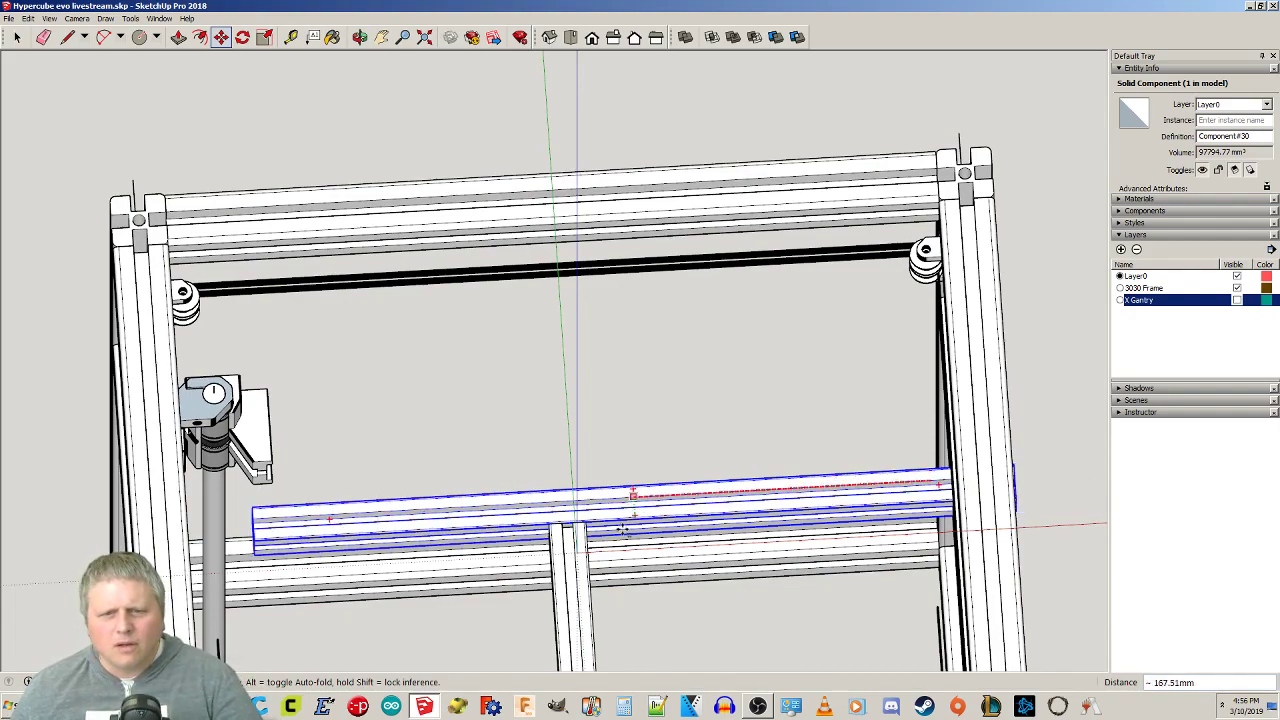
pyautogui.click(578, 553)
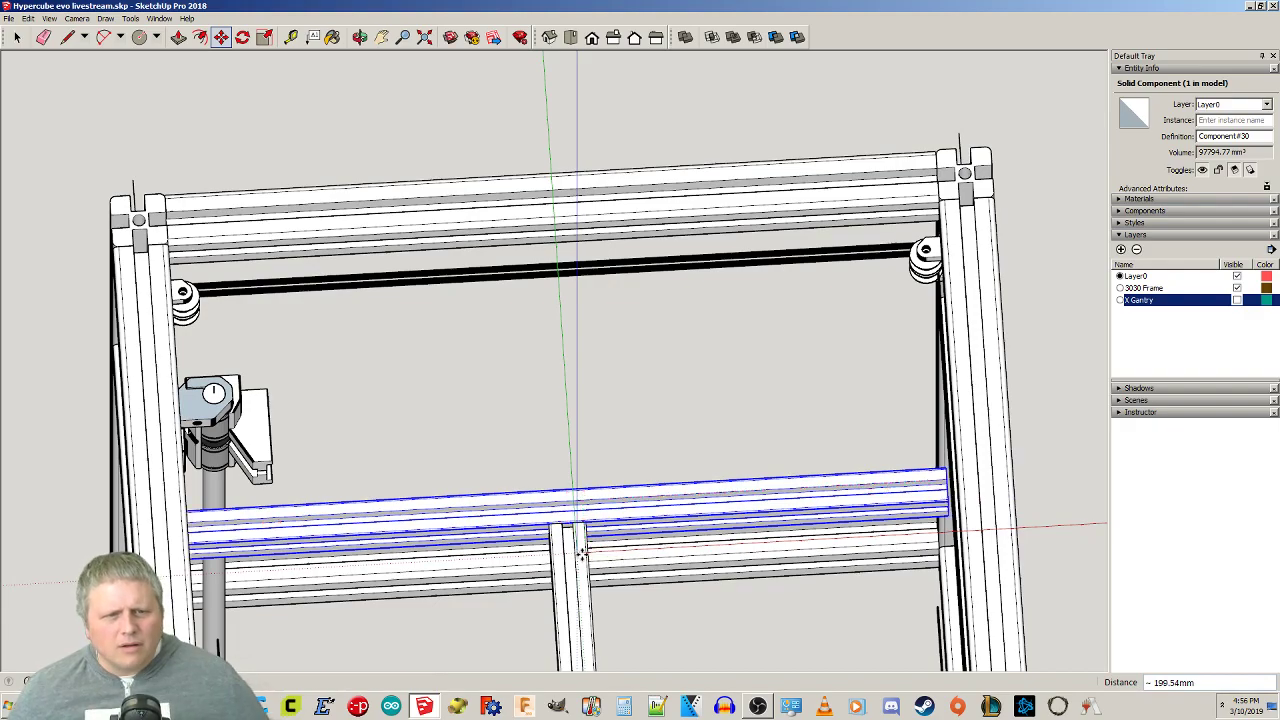
pyautogui.scroll(-2, 582, 553)
pyautogui.keyDown('shift'); pyautogui.moveTo(669, 496); pyautogui.dragTo(584, 328, button='middle'); pyautogui.keyUp('shift')
pyautogui.moveTo(584, 328); pyautogui.dragTo(589, 463, button='middle')
pyautogui.press('space')
pyautogui.click(584, 462)
# Move the 170 mm extrusion about 151 mm along the red axis so its side lines up with the bearing mount's face.
pyautogui.moveTo(536, 521); pyautogui.dragTo(500, 375, button='middle')
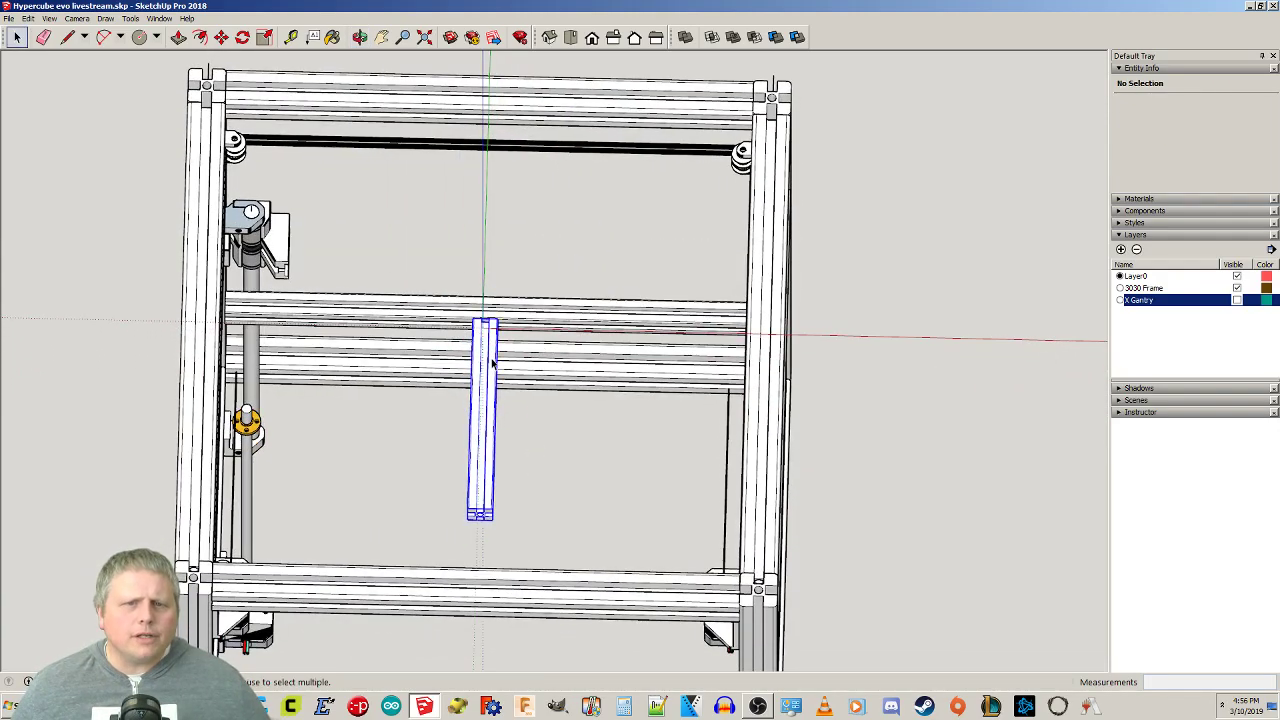
pyautogui.click(492, 364)
pyautogui.scroll(3, 480, 420)
pyautogui.moveTo(466, 477); pyautogui.dragTo(583, 563, button='middle')
pyautogui.scroll(3, 600, 562)
pyautogui.press('m')
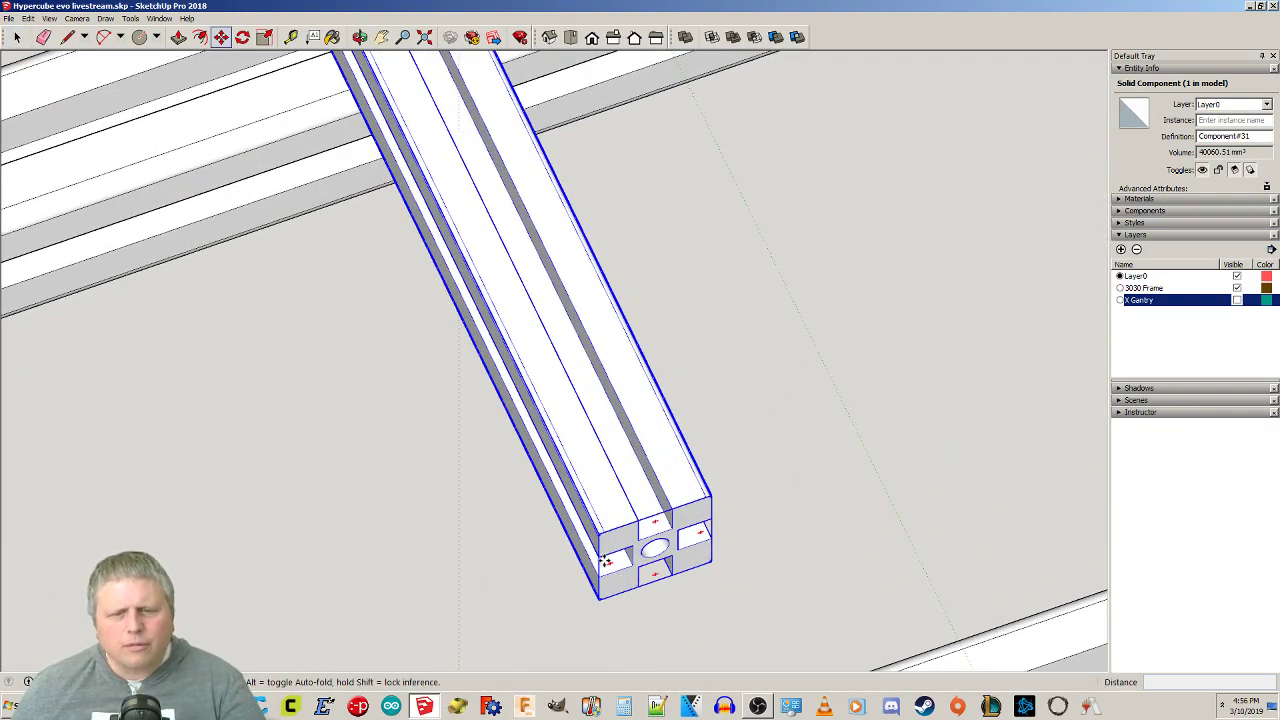
pyautogui.click(604, 561)
pyautogui.scroll(-8, 604, 561)
pyautogui.moveTo(378, 325); pyautogui.dragTo(311, 329, button='middle')
pyautogui.moveTo(378, 233); pyautogui.dragTo(225, 160, button='middle')
pyautogui.scroll(1, 518, 162)
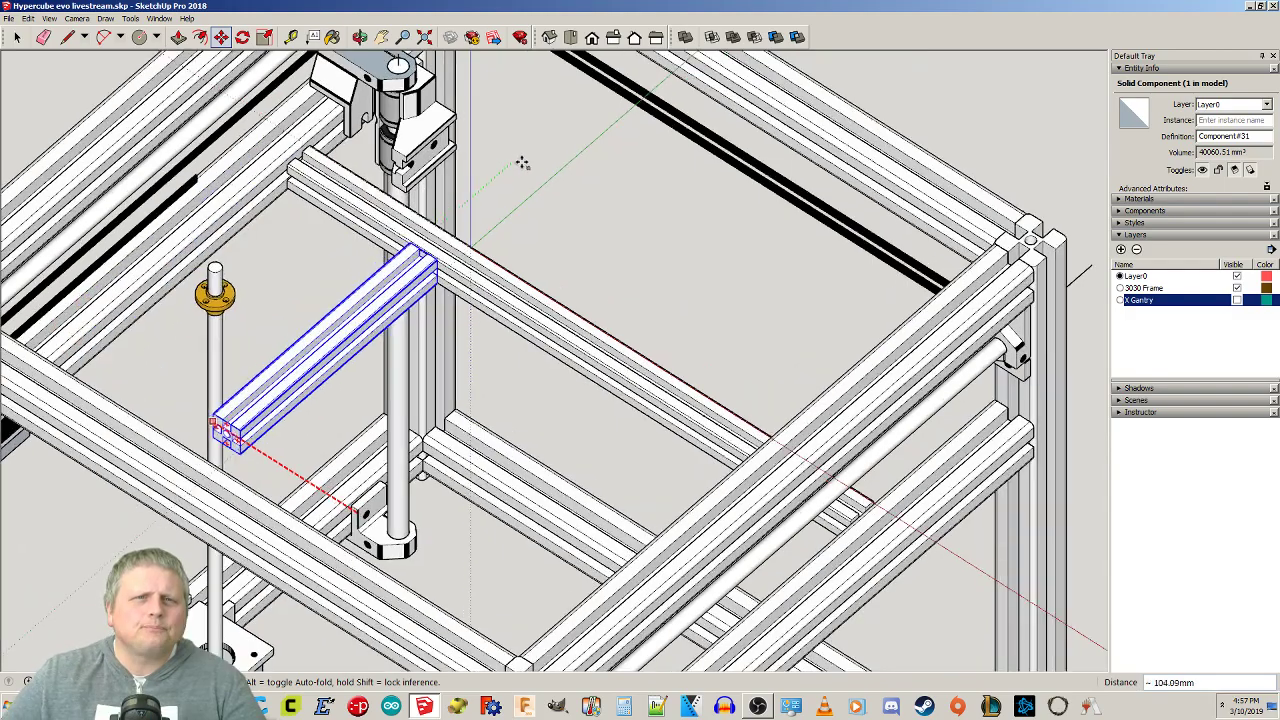
pyautogui.moveTo(518, 162); pyautogui.dragTo(560, 150, button='middle')
pyautogui.scroll(4, 563, 149)
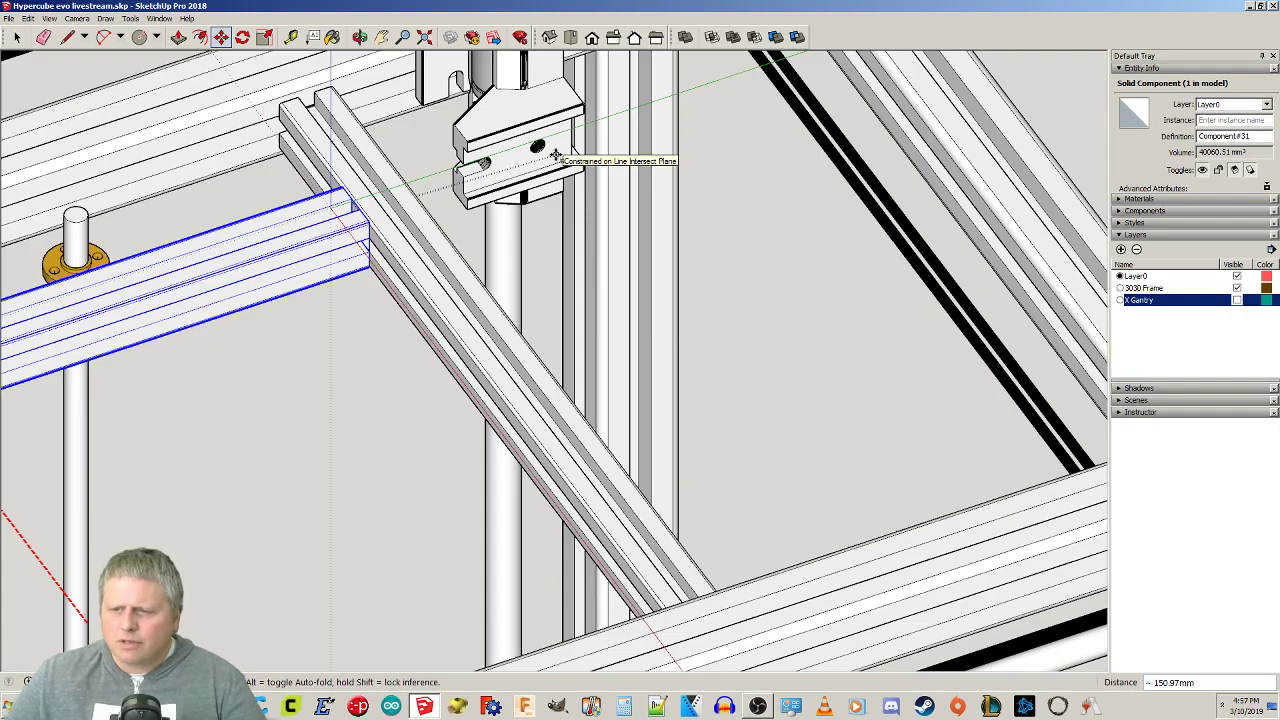
pyautogui.click(556, 155)
pyautogui.press('space')
pyautogui.click(268, 420)
# Move the smooth rod and bearing mount assembly about 83 mm along the green axis to the corner where the two bed extrusions meet.
pyautogui.moveTo(268, 420); pyautogui.dragTo(852, 535, button='middle')
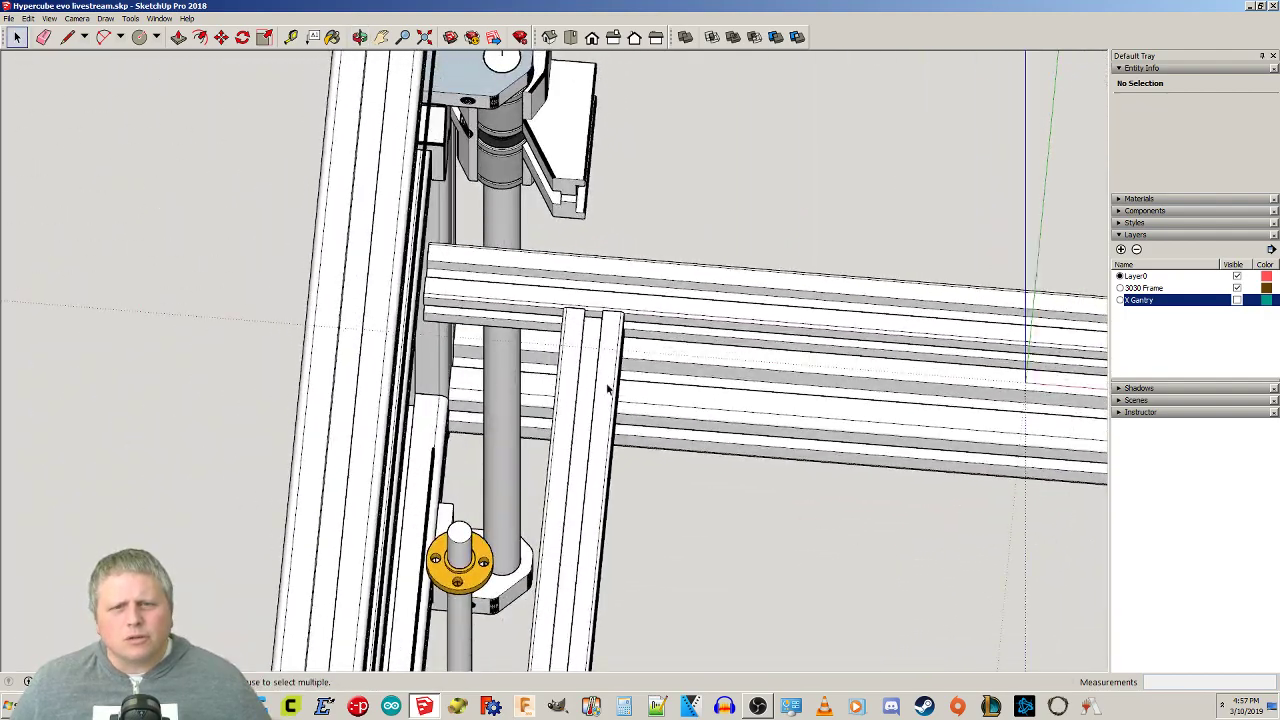
pyautogui.scroll(-3, 602, 390)
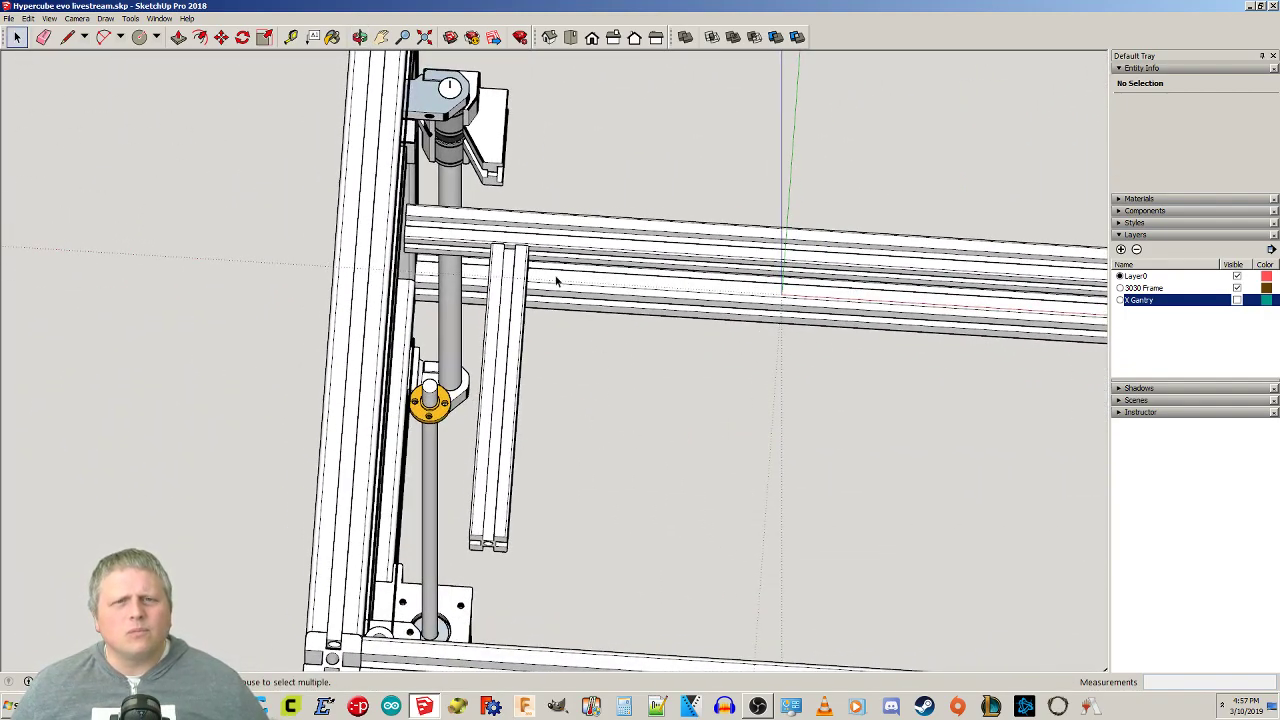
pyautogui.click(494, 163)
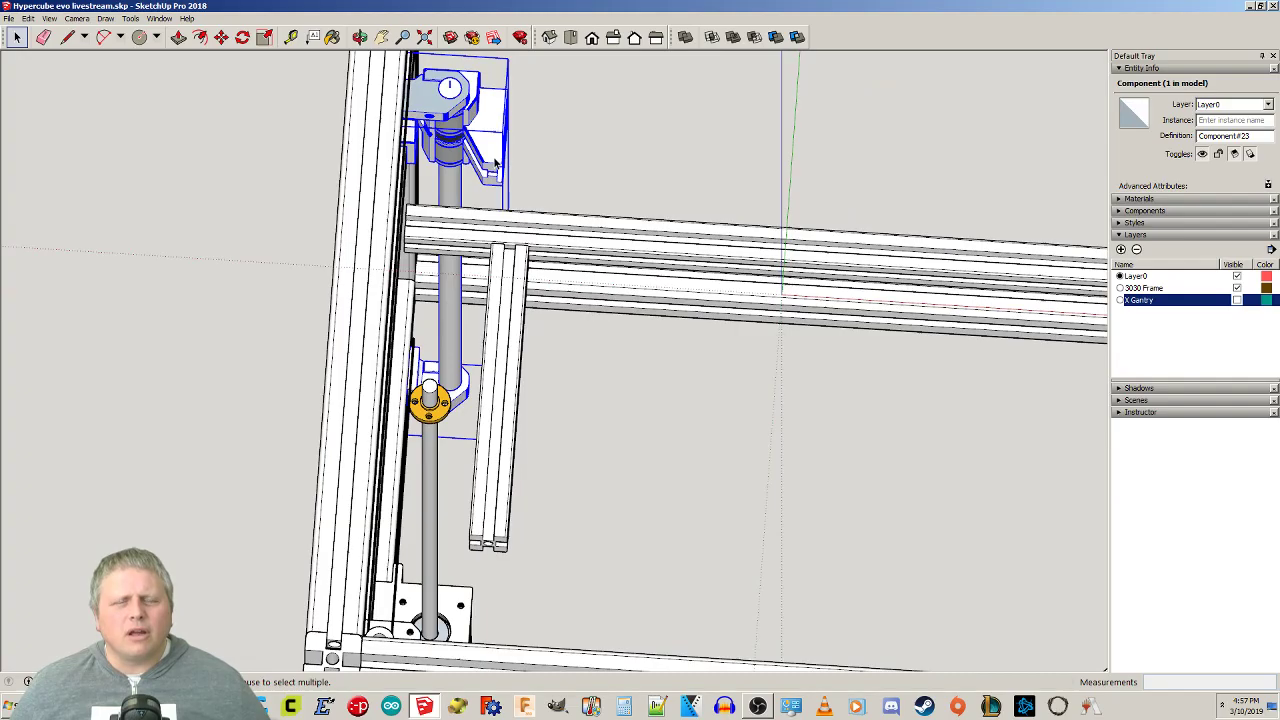
pyautogui.moveTo(716, 147); pyautogui.dragTo(541, 271, button='middle')
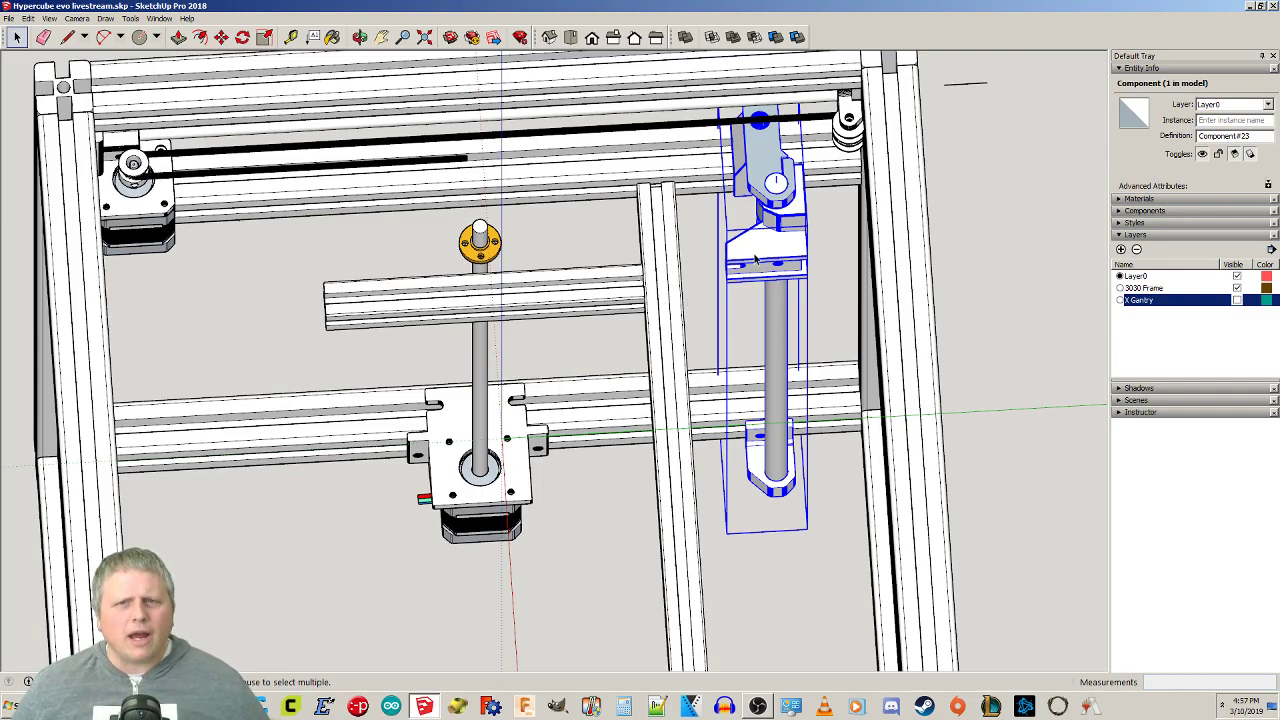
pyautogui.press('m')
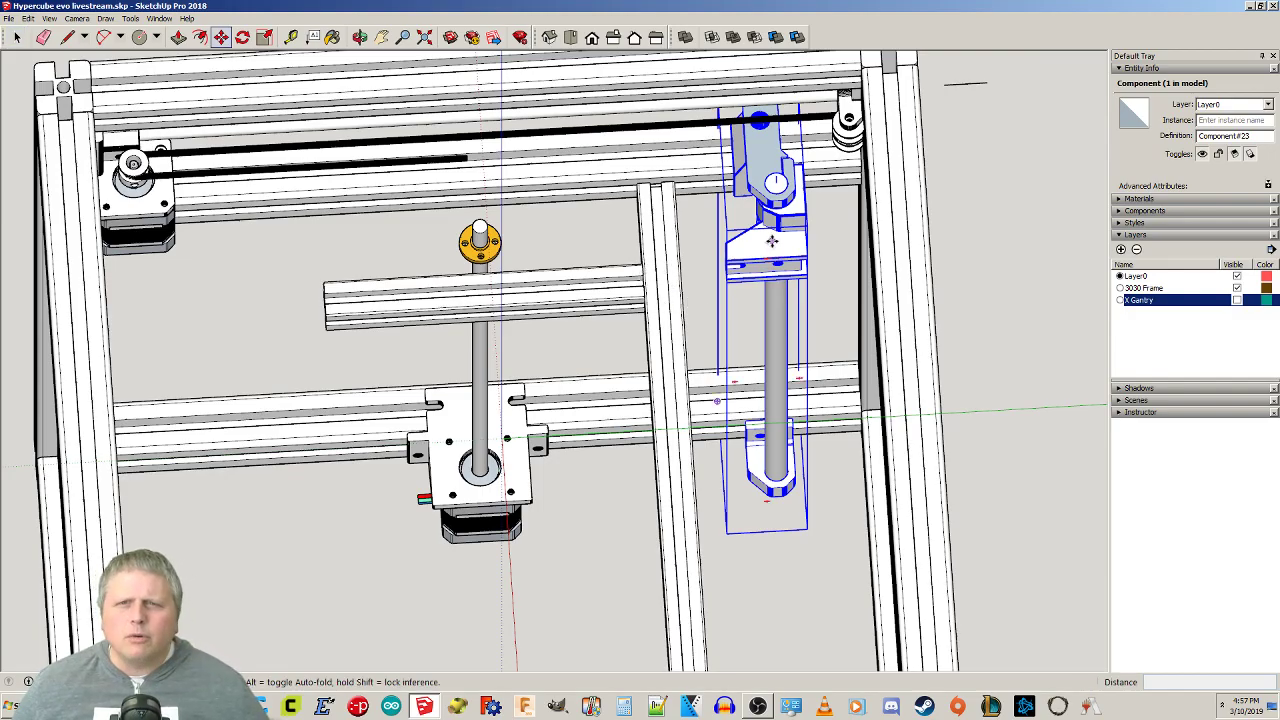
pyautogui.moveTo(868, 271); pyautogui.dragTo(538, 198, button='middle')
pyautogui.scroll(4, 806, 392)
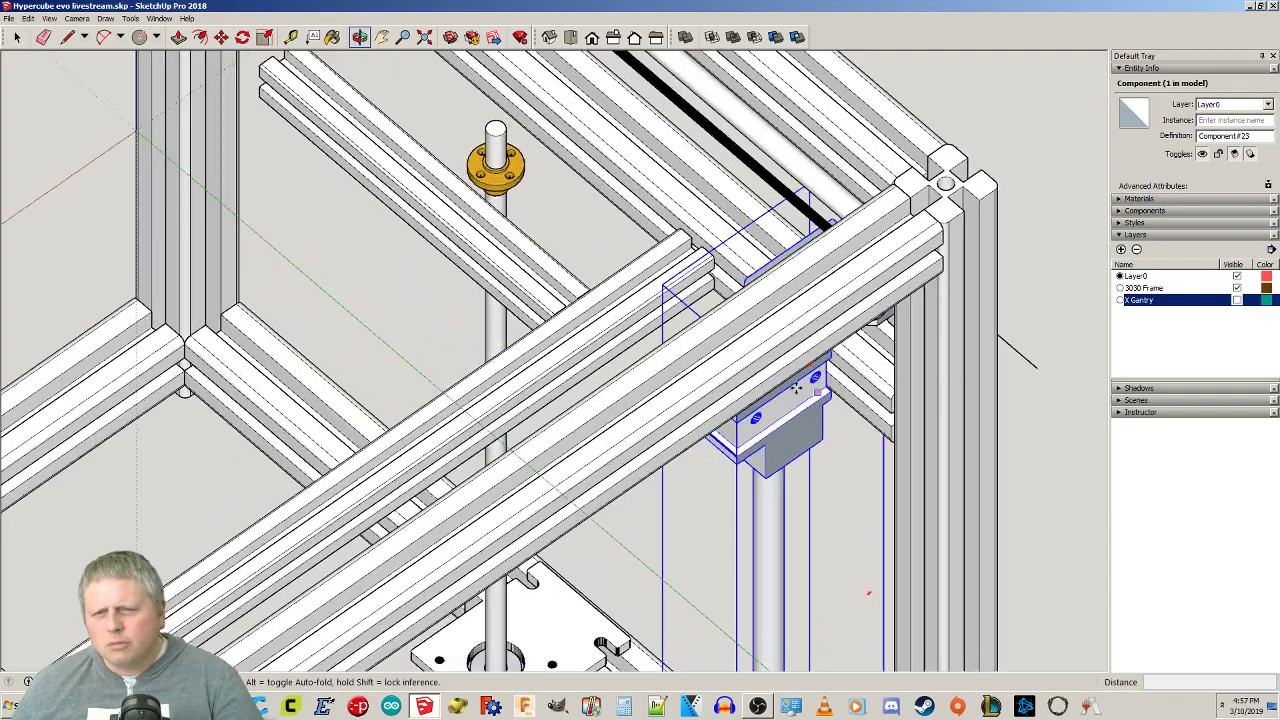
pyautogui.scroll(-3, 777, 416)
pyautogui.click(777, 414)
pyautogui.moveTo(606, 285); pyautogui.dragTo(971, 317, button='middle')
pyautogui.scroll(5, 513, 258)
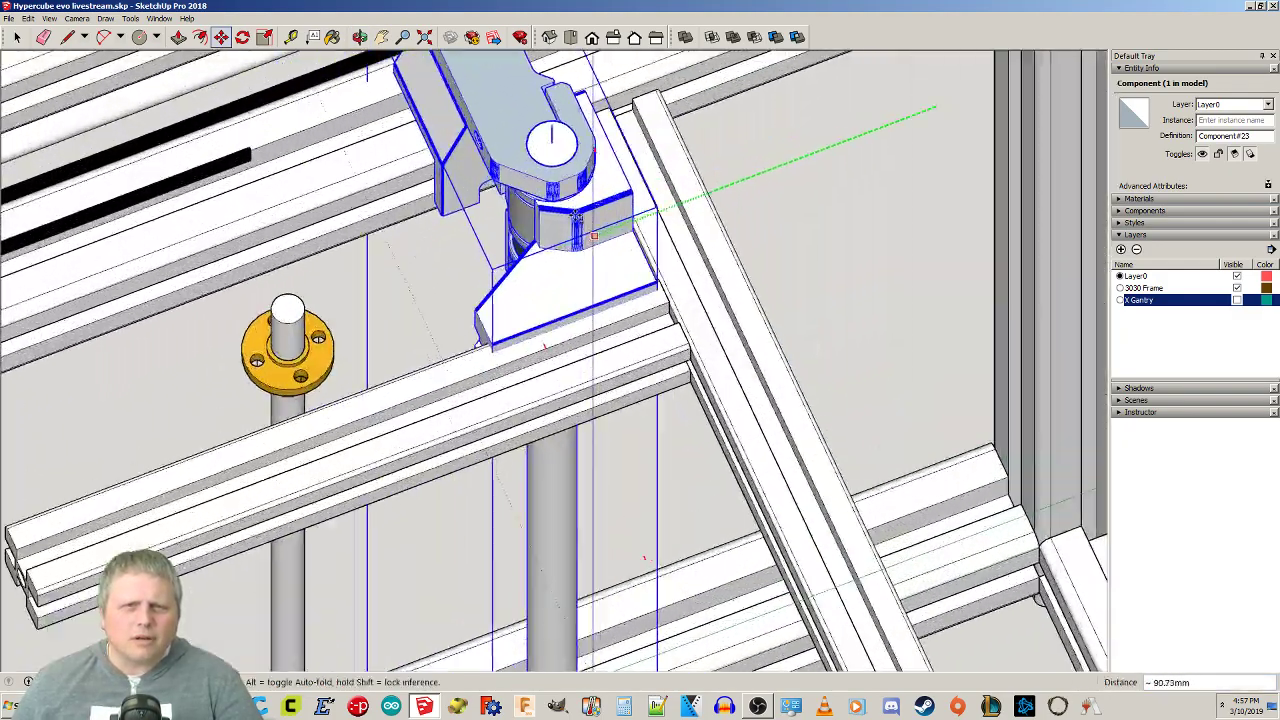
pyautogui.moveTo(732, 322); pyautogui.dragTo(811, 374, button='middle')
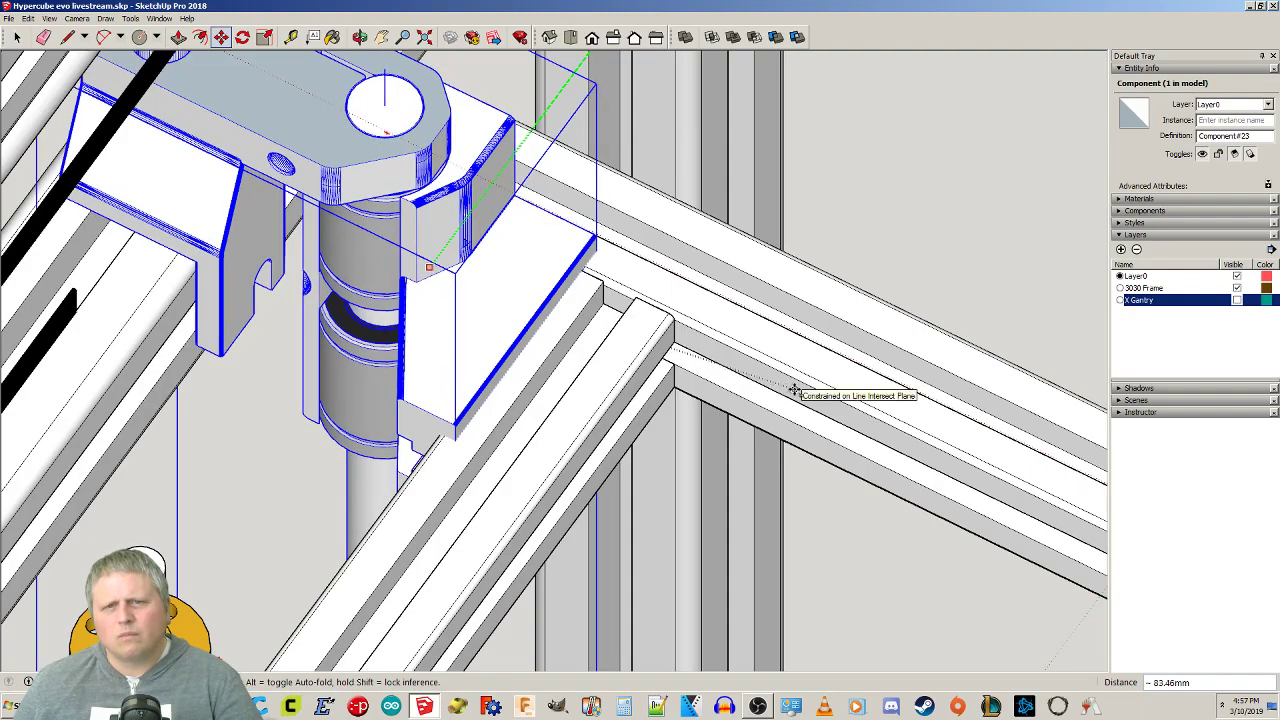
pyautogui.press('space')
pyautogui.click(808, 212)
# Select both bed frame extrusions and lower them together along the blue axis so they seat under the bearing mount's lip.
pyautogui.moveTo(837, 284); pyautogui.dragTo(781, 108, button='middle')
pyautogui.scroll(6, 467, 372)
pyautogui.click(451, 374)
pyautogui.keyDown('ctrl'); pyautogui.click(513, 268); pyautogui.keyUp('ctrl')
pyautogui.rightClick(513, 267)
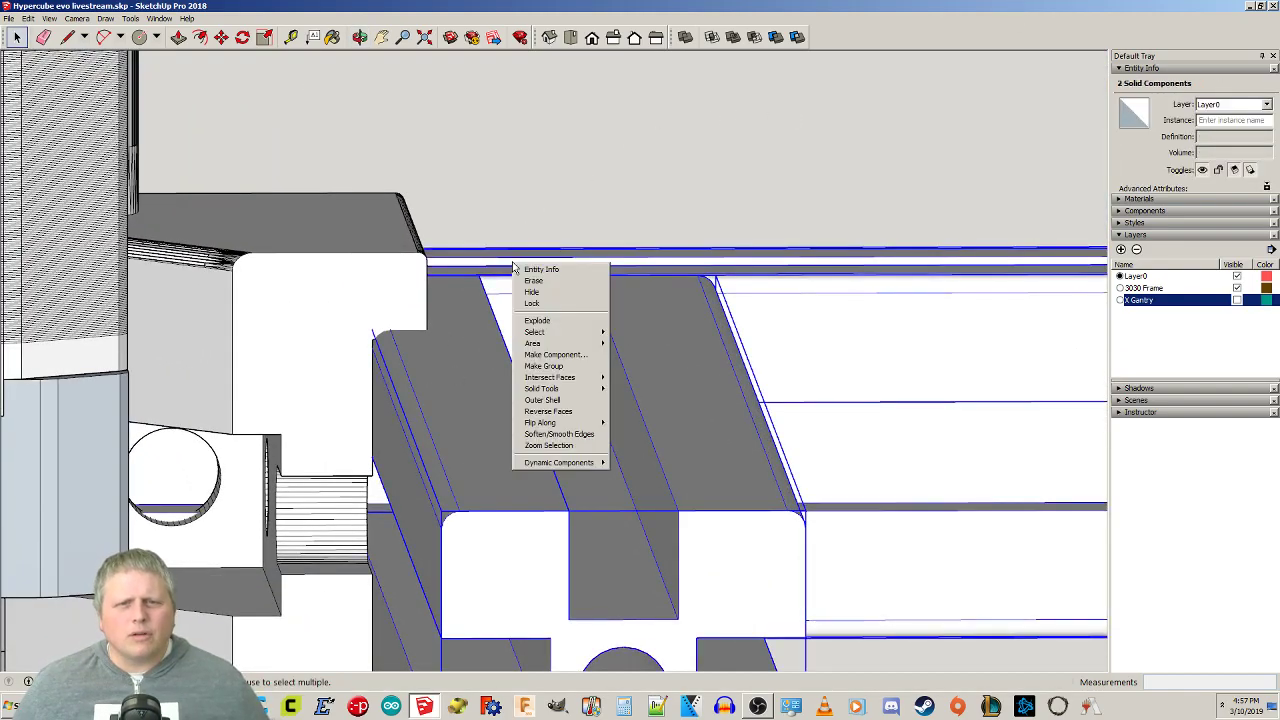
pyautogui.click(516, 192)
pyautogui.click(487, 272)
pyautogui.keyDown('ctrl'); pyautogui.click(461, 319); pyautogui.keyUp('ctrl')
pyautogui.press('m')
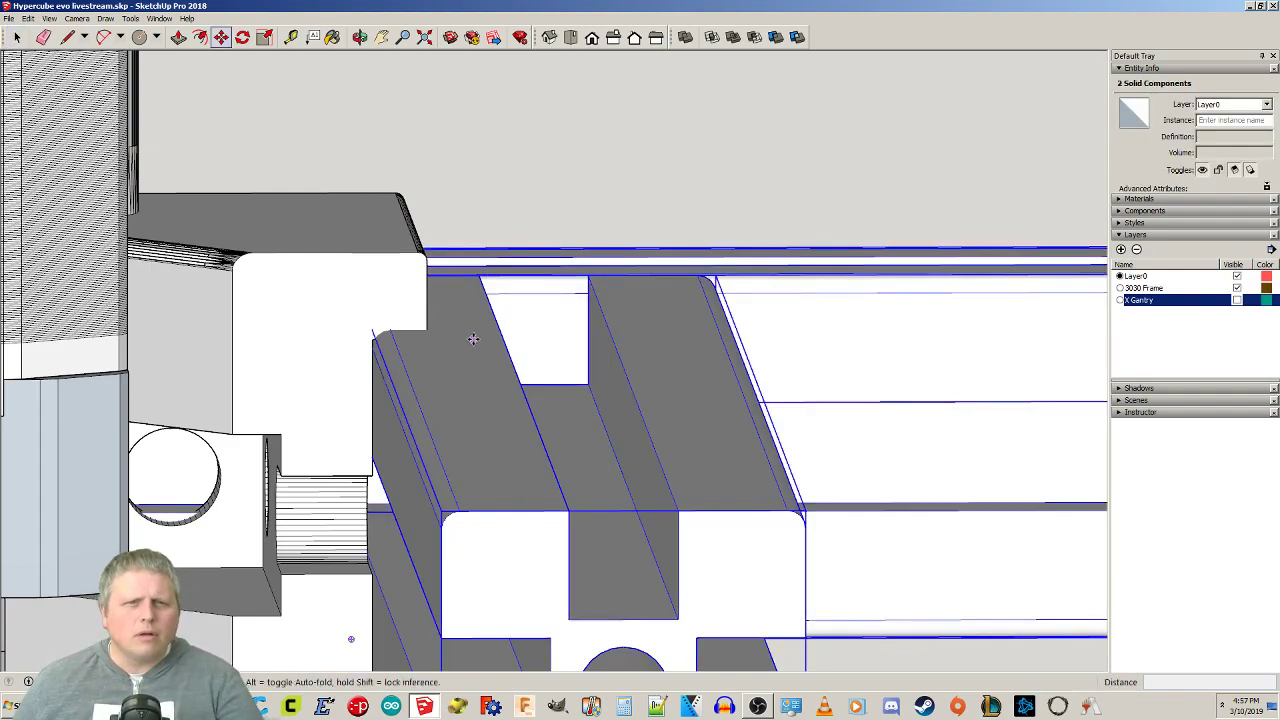
pyautogui.click(473, 339)
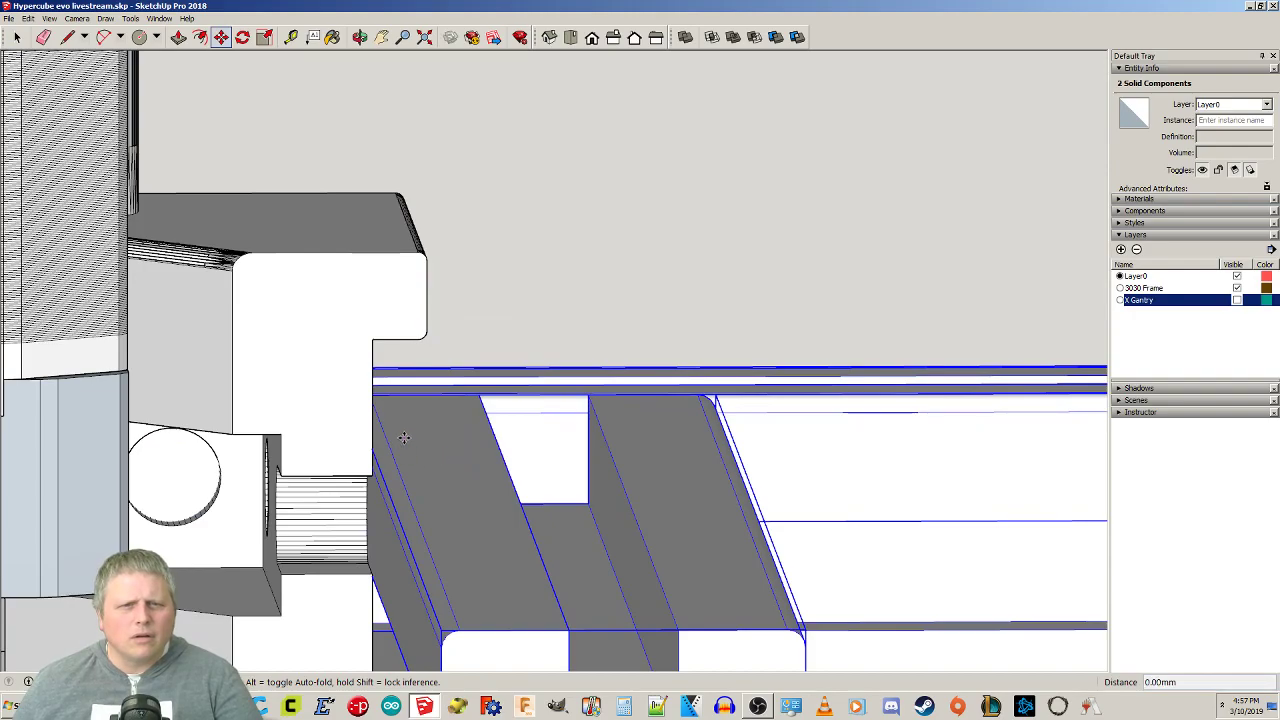
pyautogui.moveTo(400, 386); pyautogui.dragTo(672, 452, button='middle')
pyautogui.scroll(3, 472, 422)
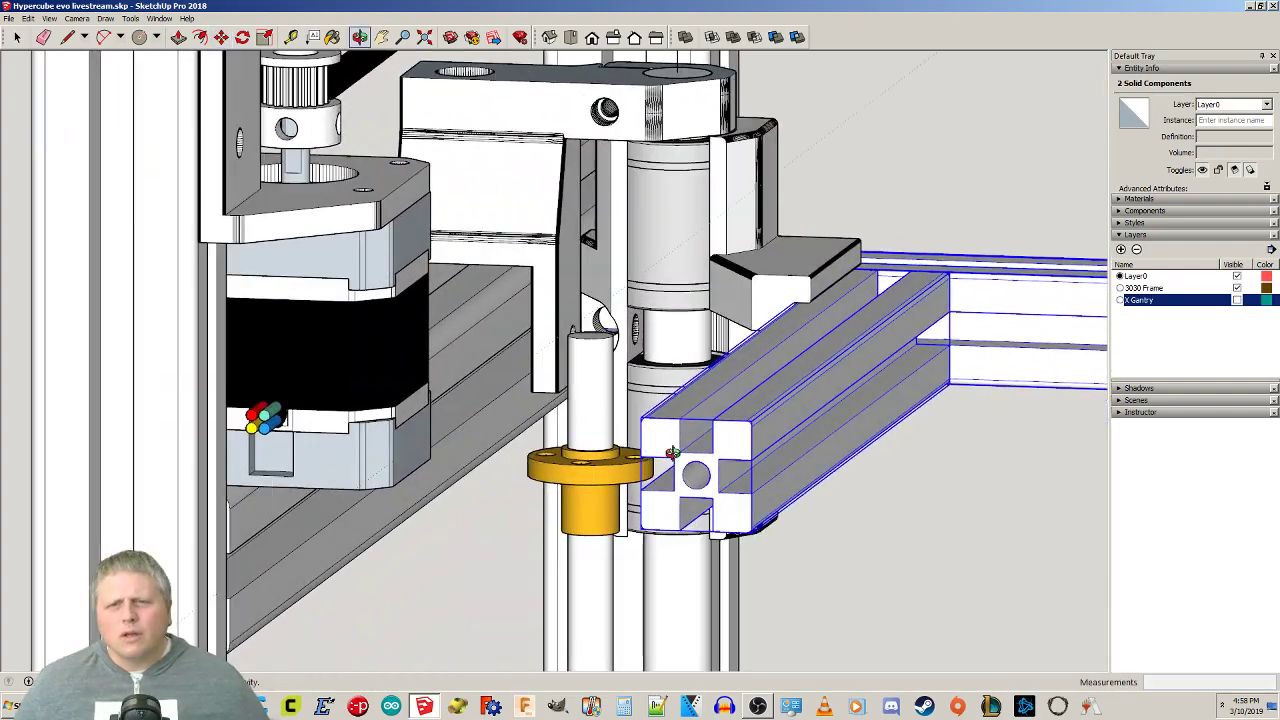
pyautogui.scroll(-4, 800, 485)
pyautogui.press('space')
pyautogui.click(898, 539)
# Copy the 415 mm extrusion 190 mm along the green axis to the free end of the 170 mm extrusion.
pyautogui.keyDown('shift'); pyautogui.moveTo(873, 509); pyautogui.dragTo(604, 420, button='middle'); pyautogui.keyUp('shift')
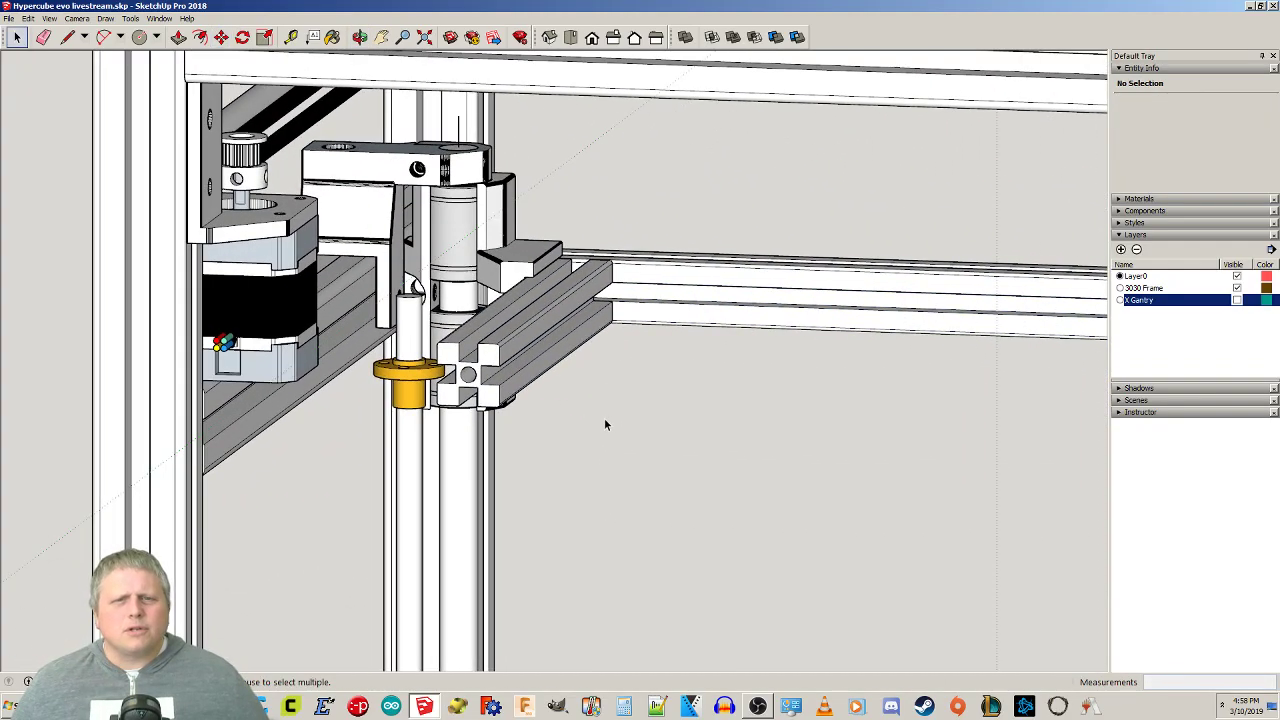
pyautogui.scroll(-1, 608, 410)
pyautogui.moveTo(684, 370); pyautogui.dragTo(637, 531, button='middle')
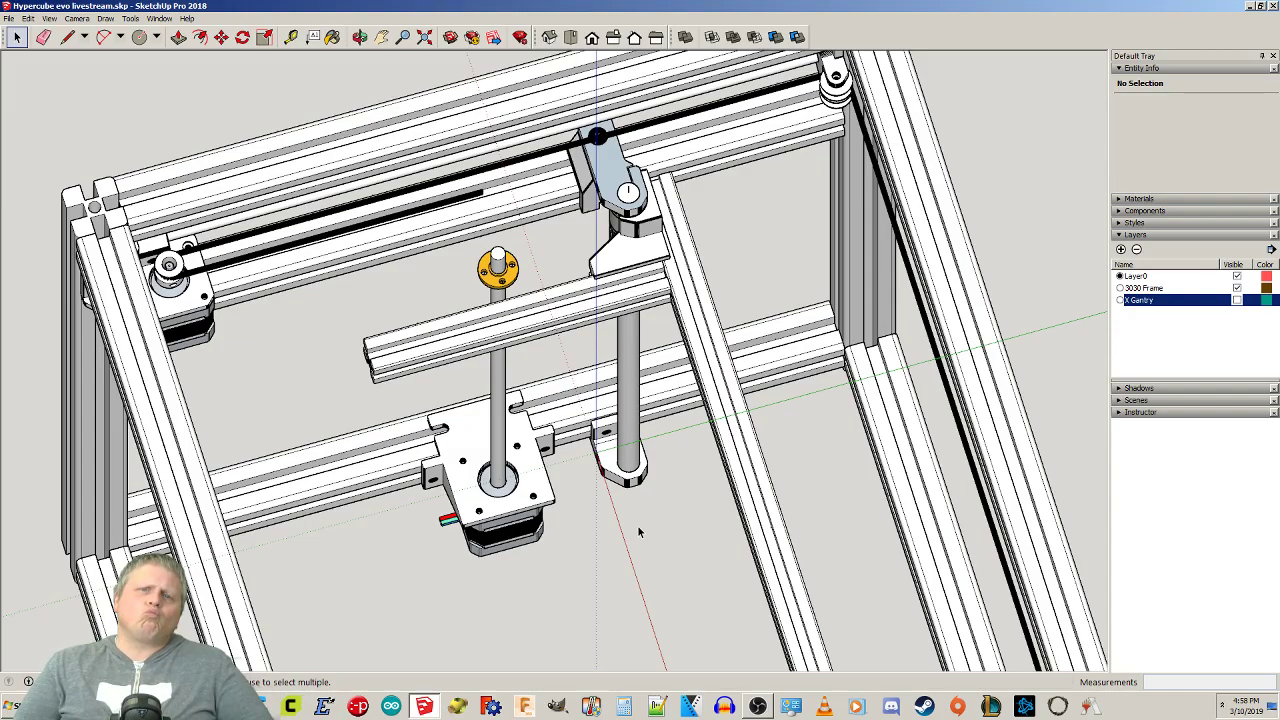
pyautogui.moveTo(597, 510); pyautogui.dragTo(622, 424, button='middle')
pyautogui.click(808, 320)
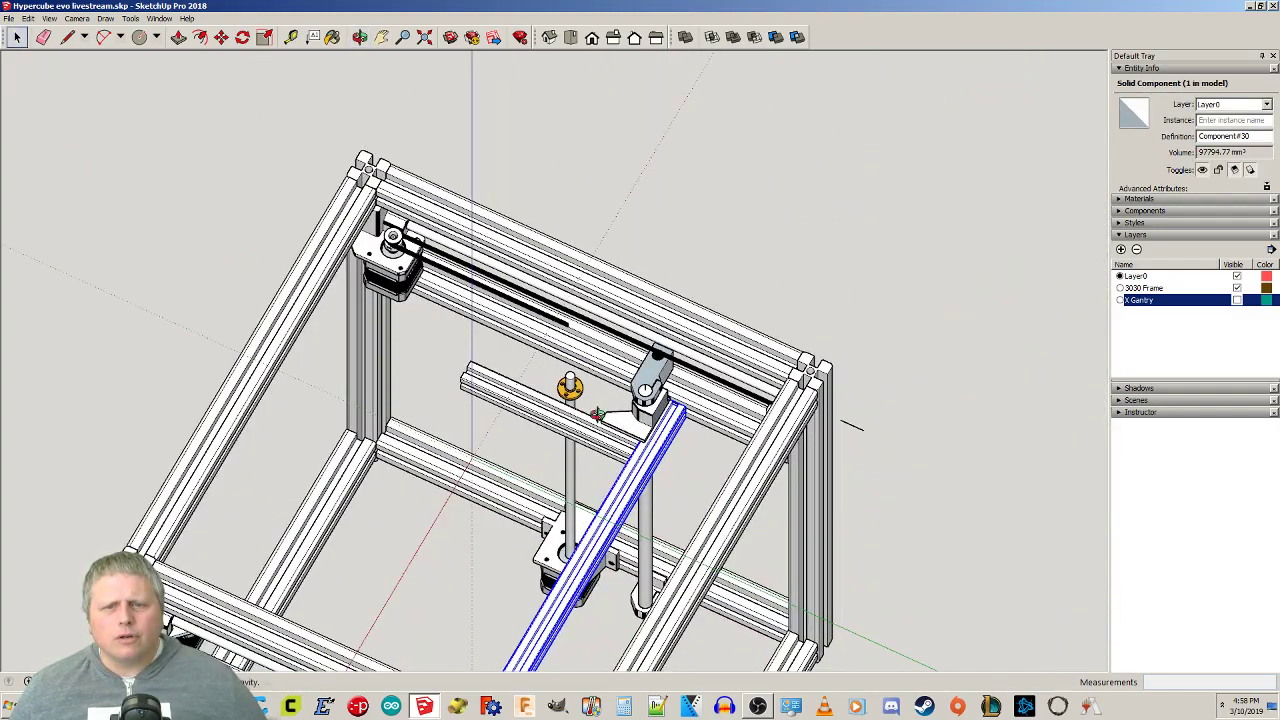
pyautogui.scroll(5, 478, 516)
pyautogui.scroll(-5, 552, 498)
pyautogui.moveTo(552, 498); pyautogui.dragTo(580, 193, button='middle')
pyautogui.scroll(3, 588, 340)
pyautogui.press('m')
pyautogui.scroll(3, 605, 312)
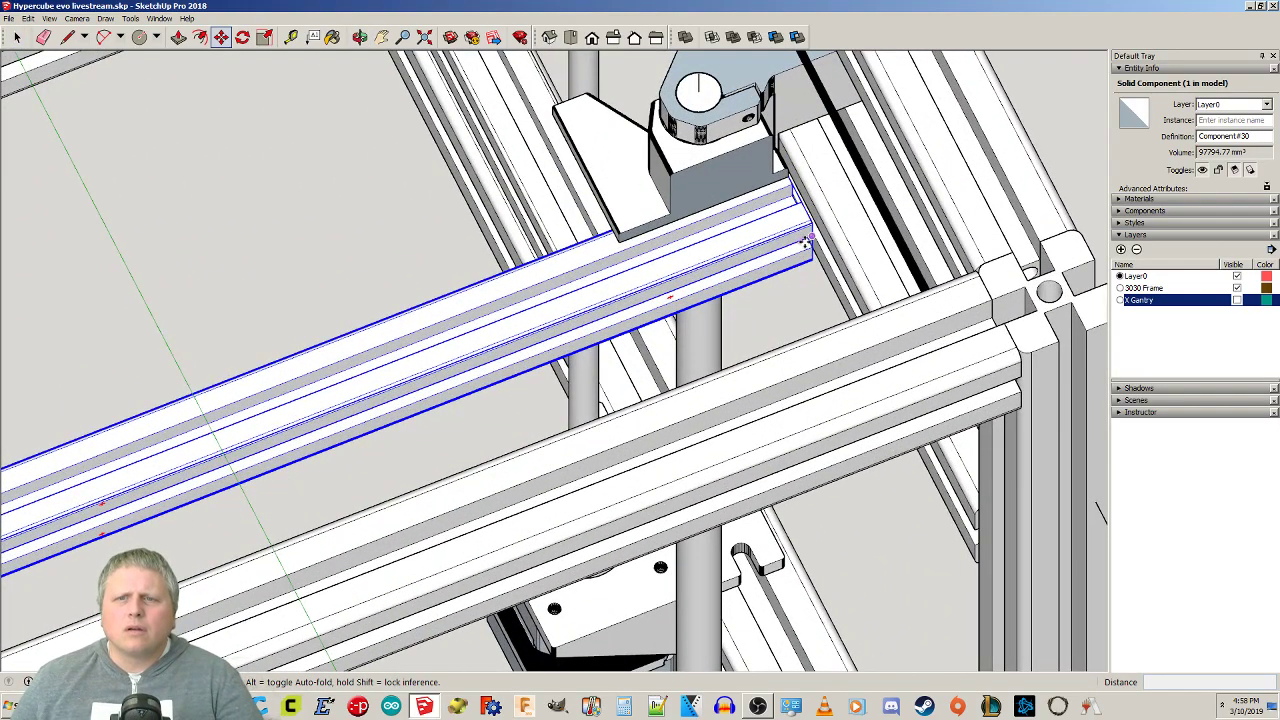
pyautogui.click(805, 243)
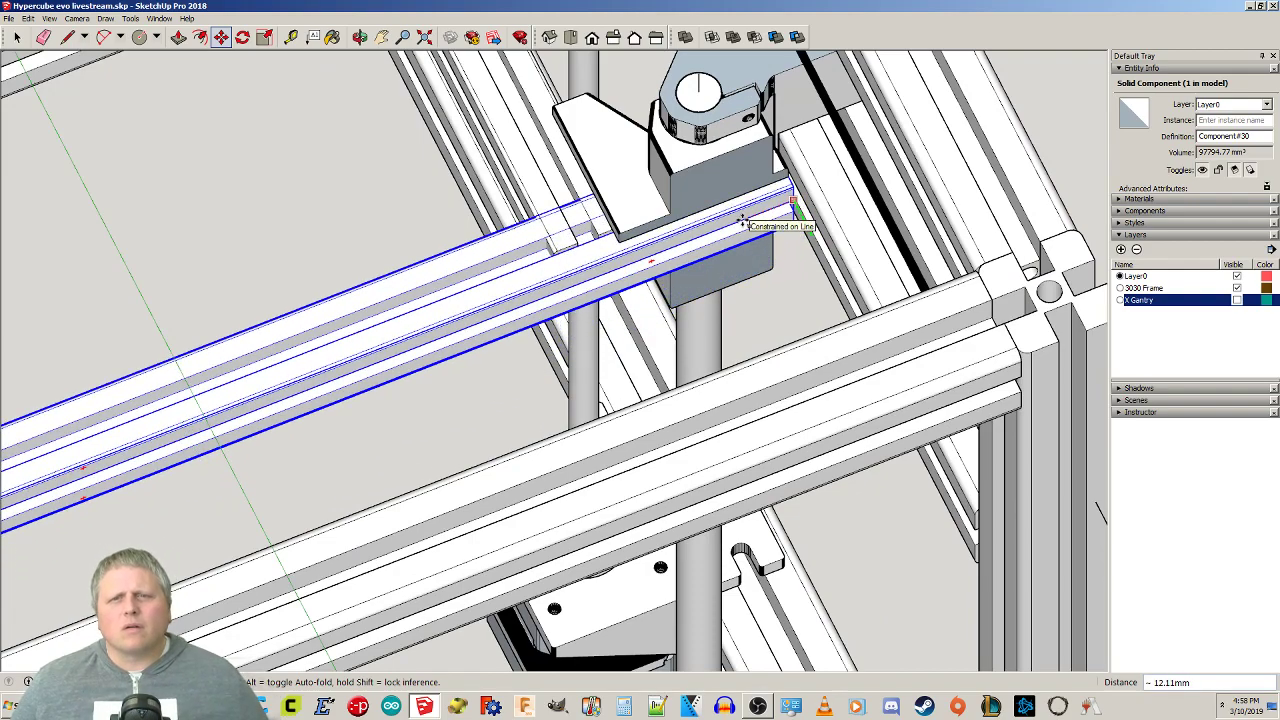
pyautogui.press('Escape')
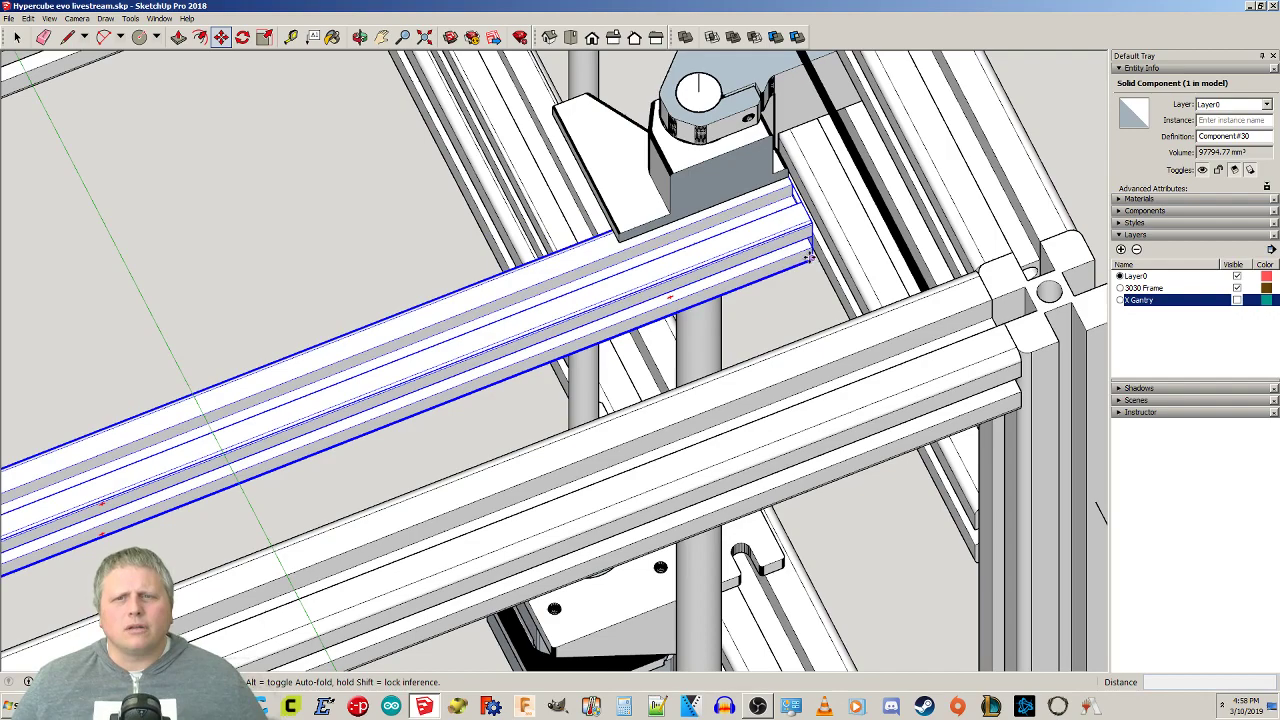
pyautogui.scroll(2, 806, 258)
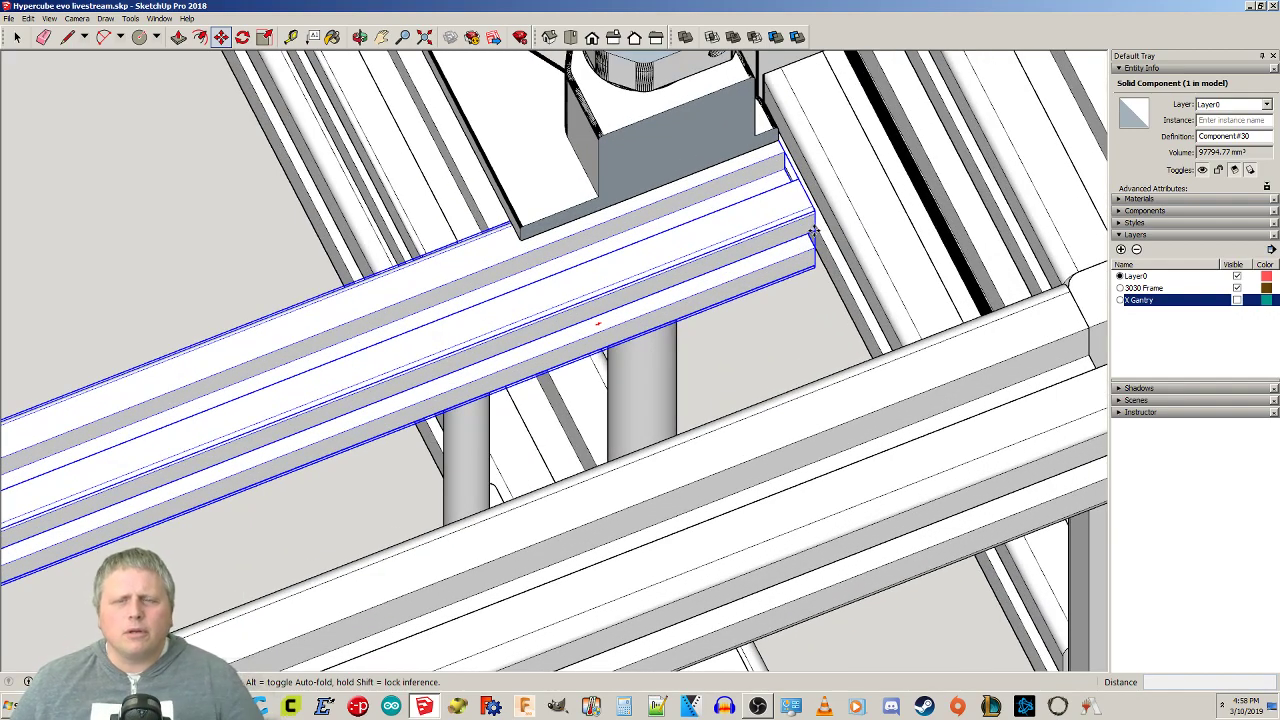
pyautogui.click(813, 231)
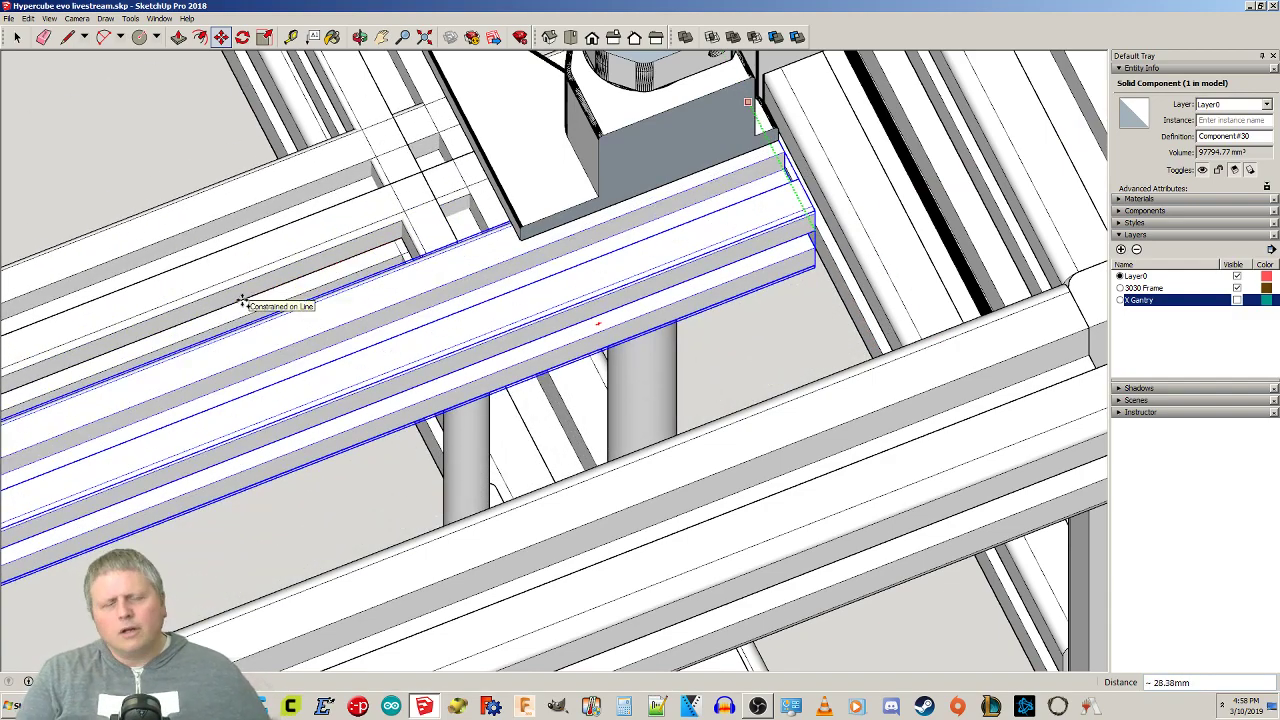
pyautogui.write('190')
pyautogui.press('Return')
# Copy the 170 mm extrusion along the red axis as a second crossbar to complete the rectangular bed frame.
pyautogui.scroll(-4, 140, 284)
pyautogui.keyDown('shift'); pyautogui.moveTo(134, 286); pyautogui.dragTo(449, 491, button='middle'); pyautogui.keyUp('shift')
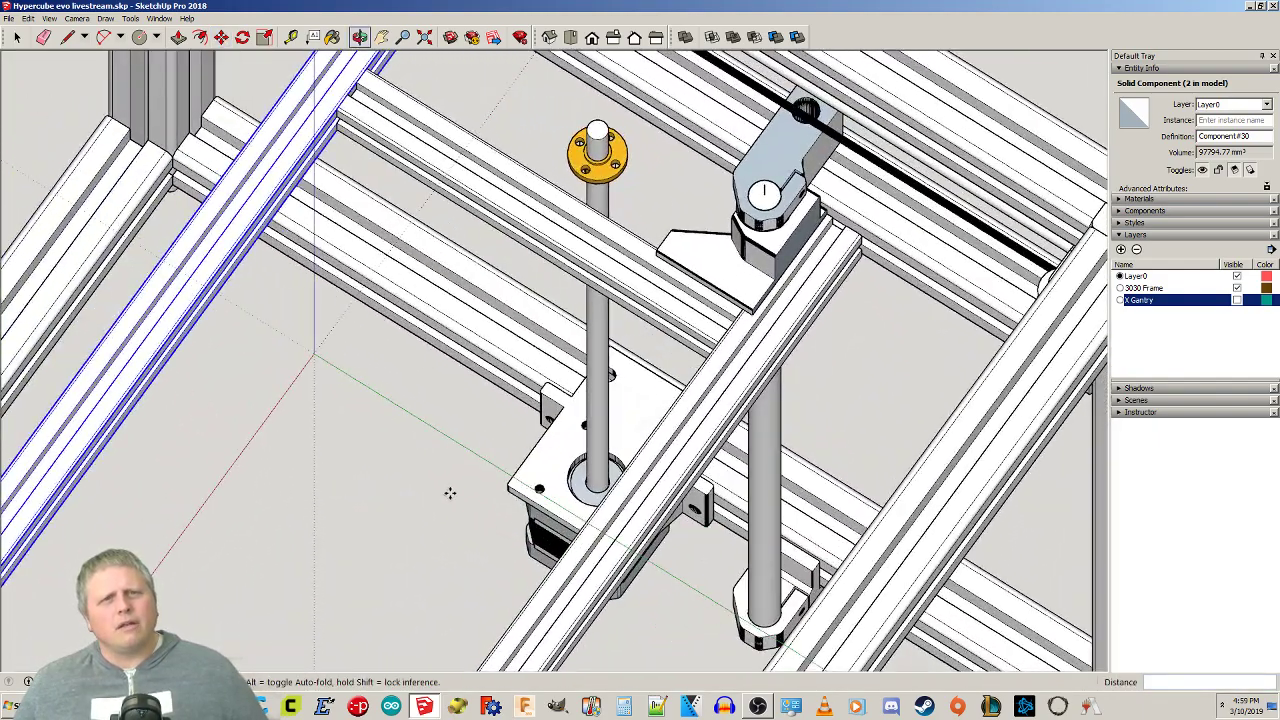
pyautogui.click(404, 483)
pyautogui.click(554, 217)
pyautogui.moveTo(691, 233); pyautogui.dragTo(226, 168, button='middle')
pyautogui.moveTo(594, 222); pyautogui.dragTo(656, 401, button='middle')
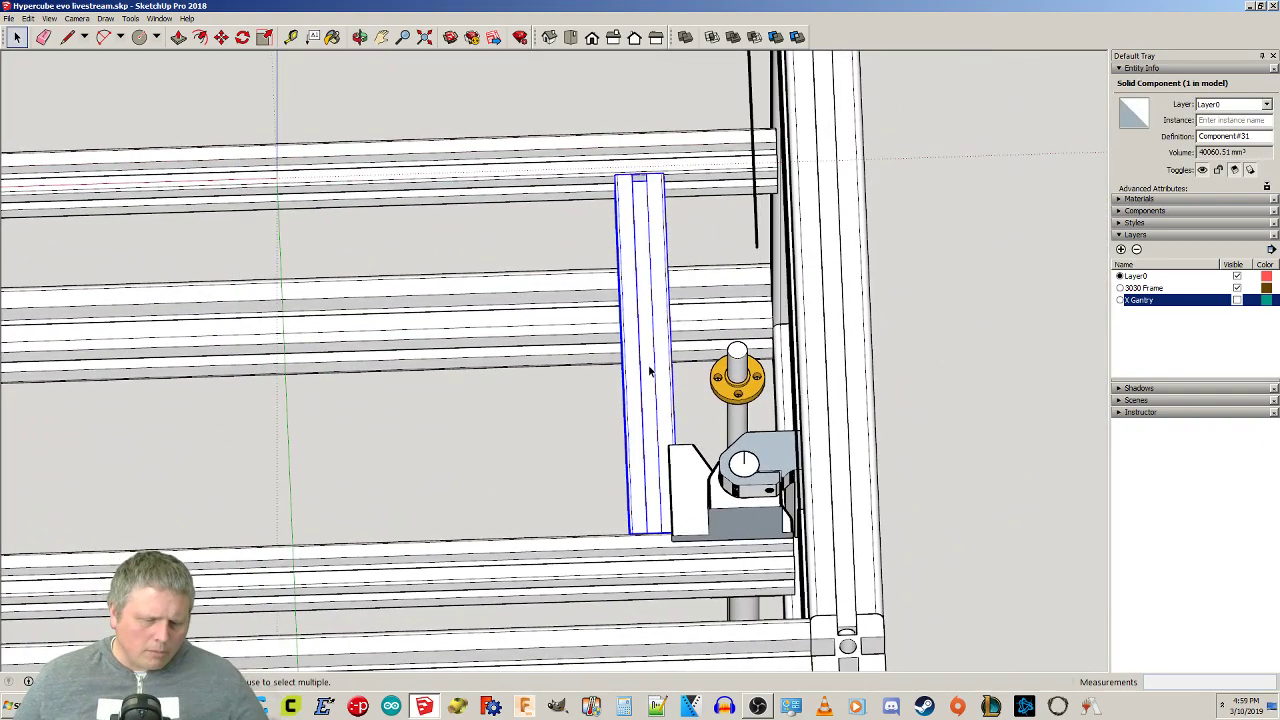
pyautogui.click(653, 326)
pyautogui.press('ctrl')
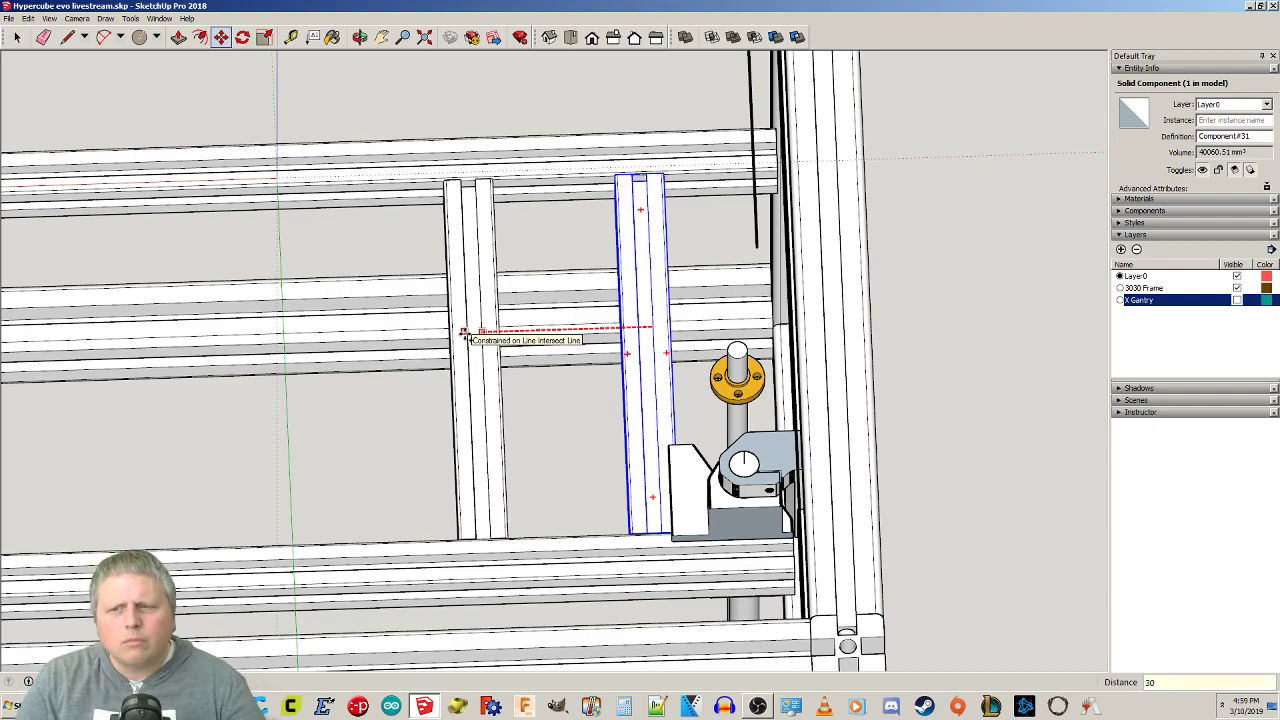
pyautogui.press('Return')
pyautogui.scroll(-3, 463, 380)
pyautogui.keyDown('shift'); pyautogui.moveTo(463, 386); pyautogui.dragTo(628, 372, button='middle'); pyautogui.keyUp('shift')
pyautogui.press('space')
pyautogui.click(533, 425)
# Examine the clearance between the bed extrusions' ends and the outer 3030 frame in close-up and in top view.
pyautogui.scroll(5, 719, 449)
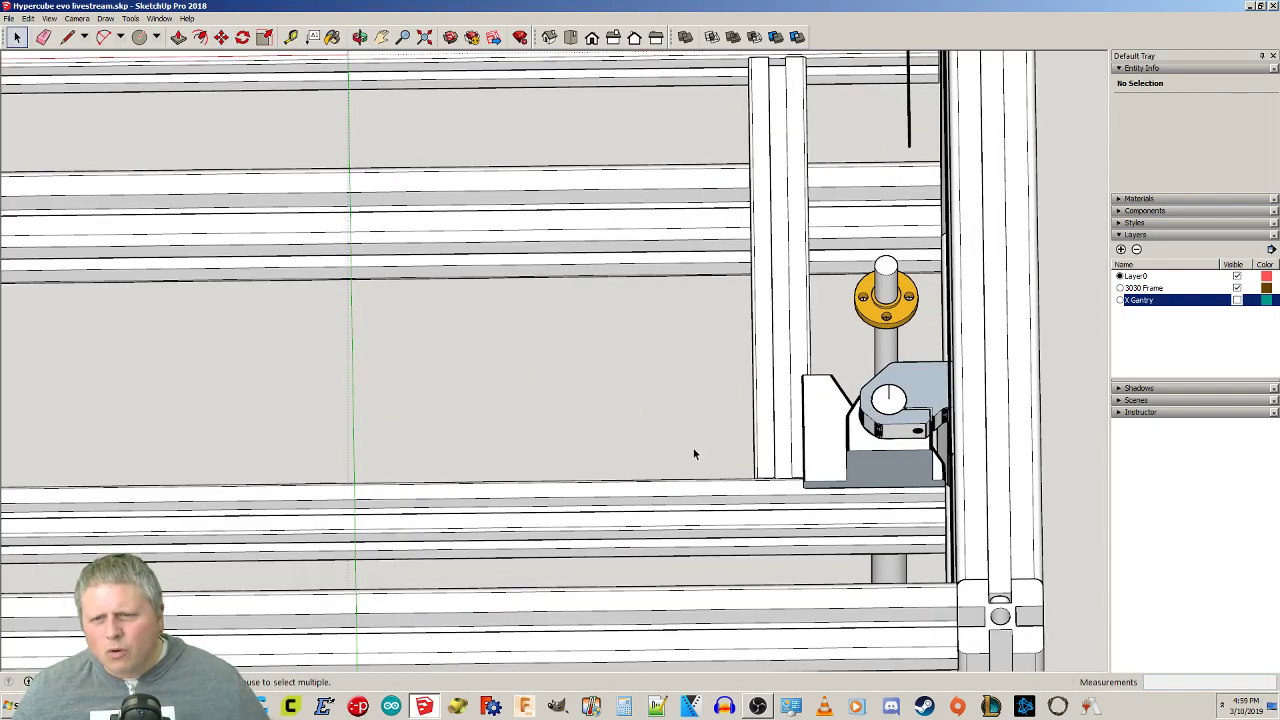
pyautogui.scroll(-2, 687, 456)
pyautogui.moveTo(506, 444); pyautogui.dragTo(275, 565, button='middle')
pyautogui.scroll(3, 489, 415)
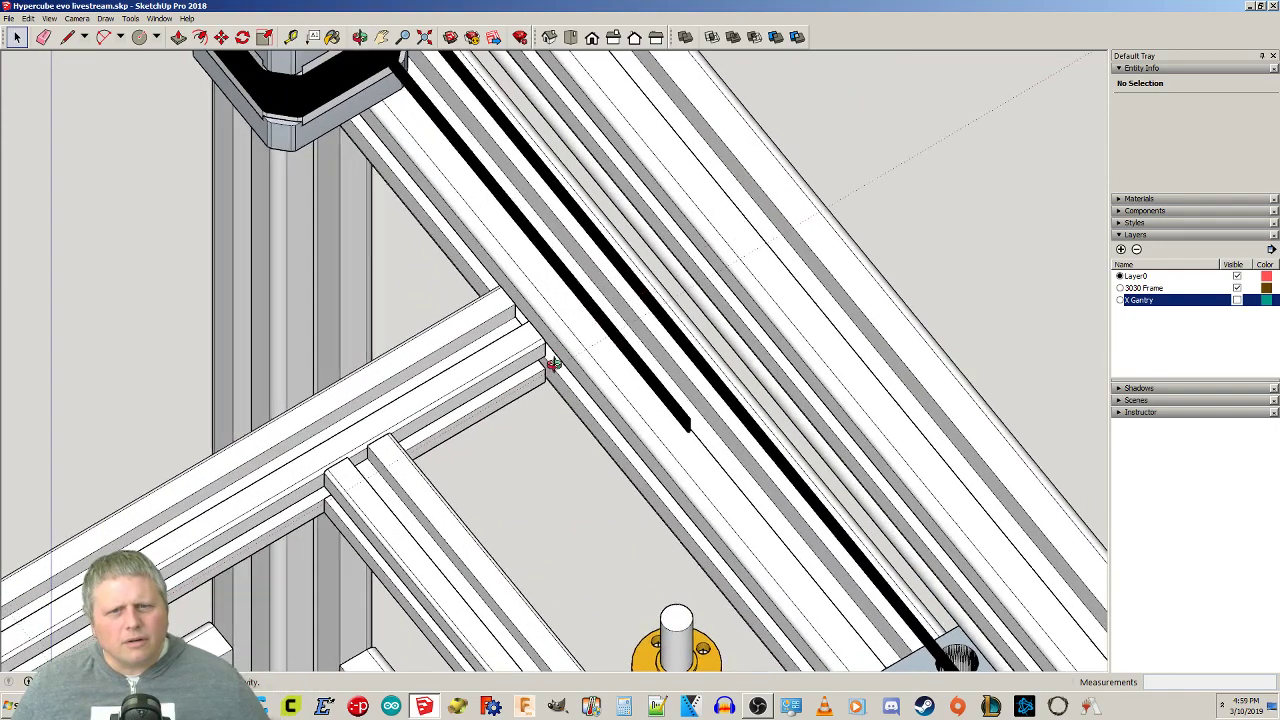
pyautogui.moveTo(557, 362); pyautogui.dragTo(522, 372, button='middle')
pyautogui.click(570, 37)
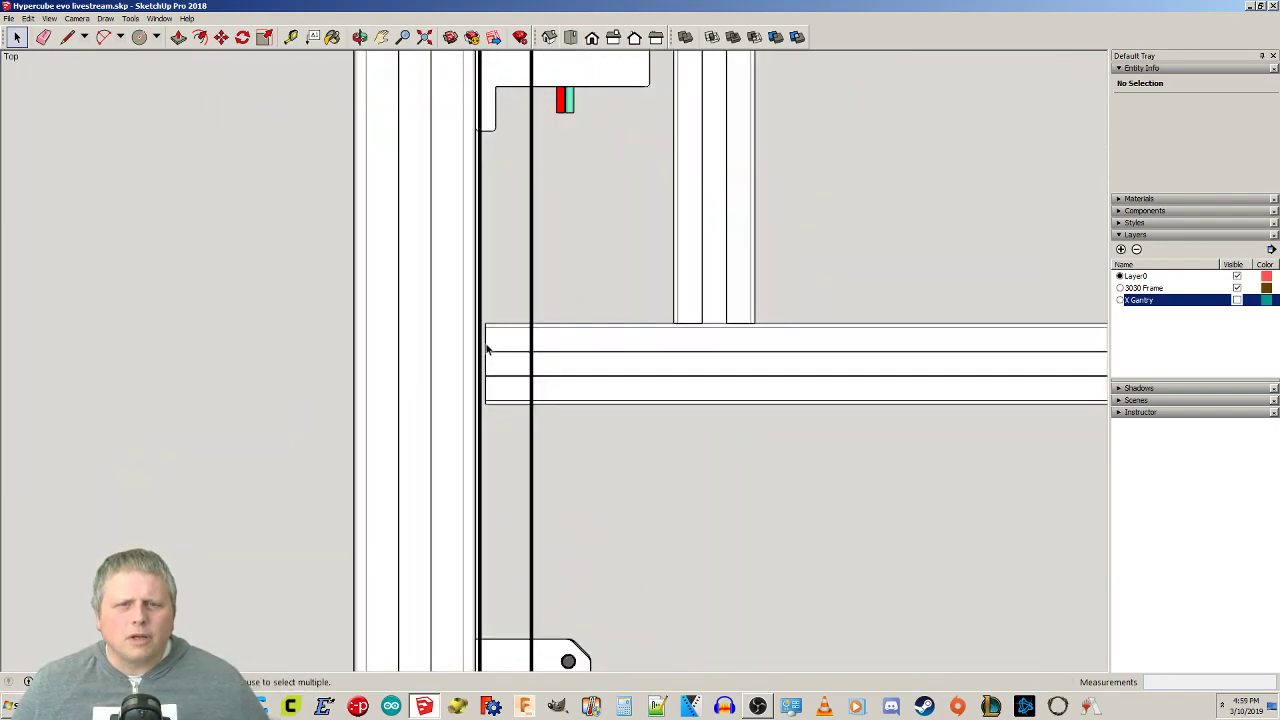
pyautogui.scroll(-10, 481, 340)
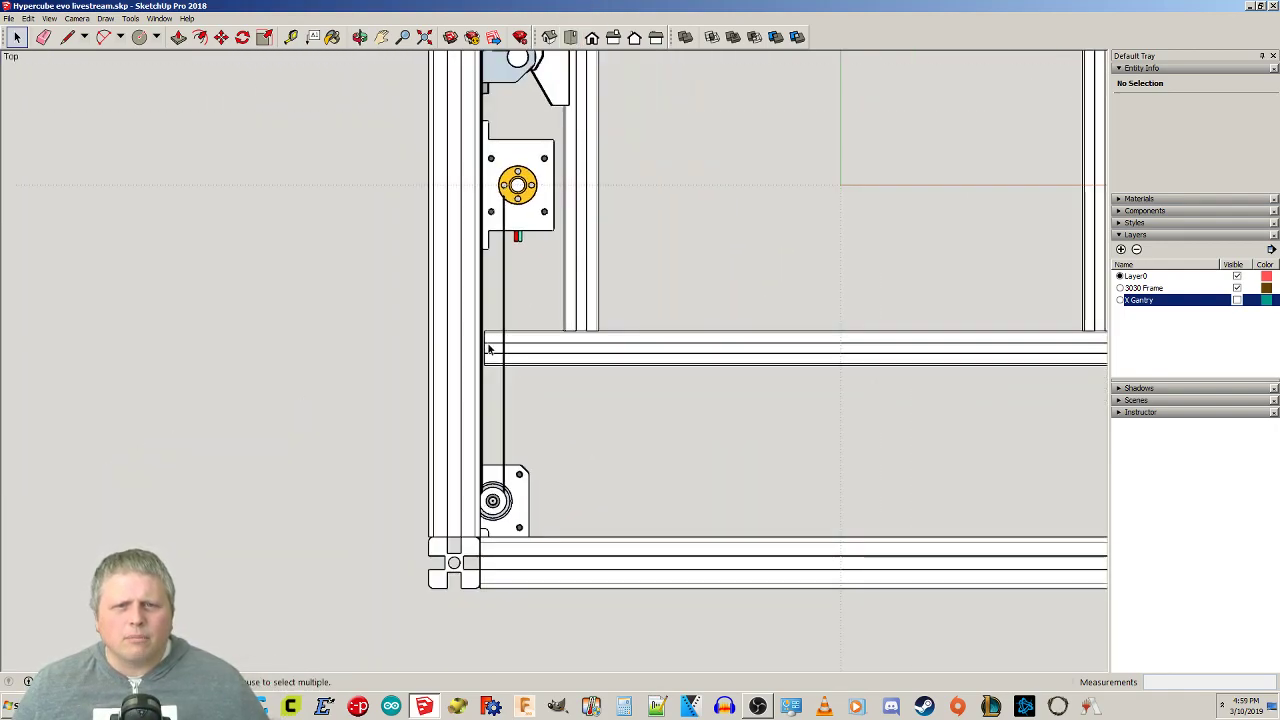
pyautogui.scroll(6, 855, 194)
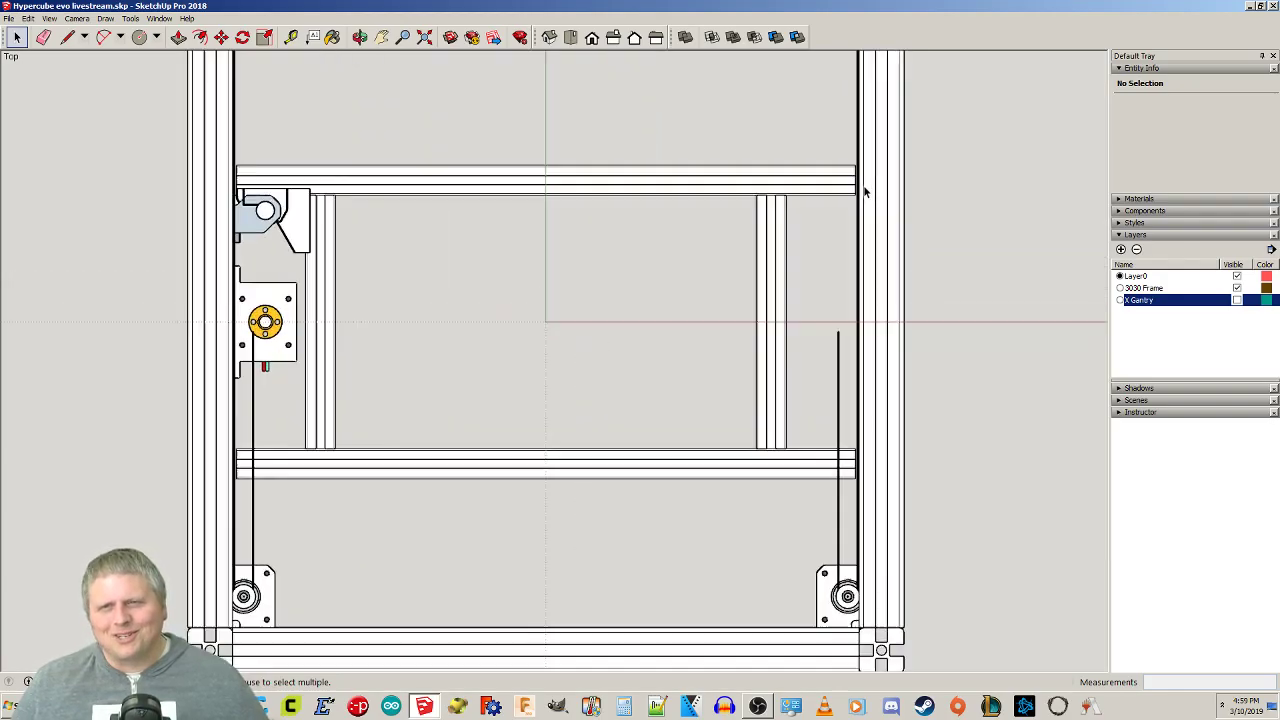
pyautogui.moveTo(651, 443); pyautogui.dragTo(478, 252, button='middle')
pyautogui.click(368, 98)
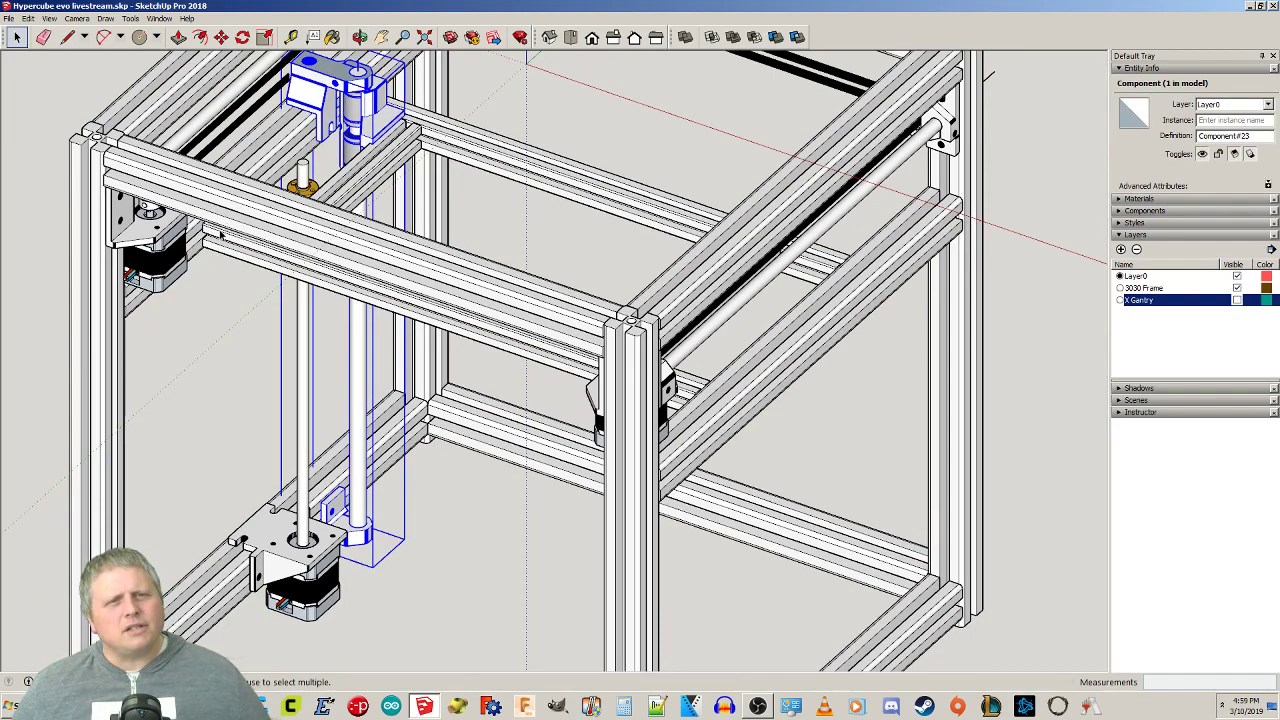
pyautogui.click(519, 521)
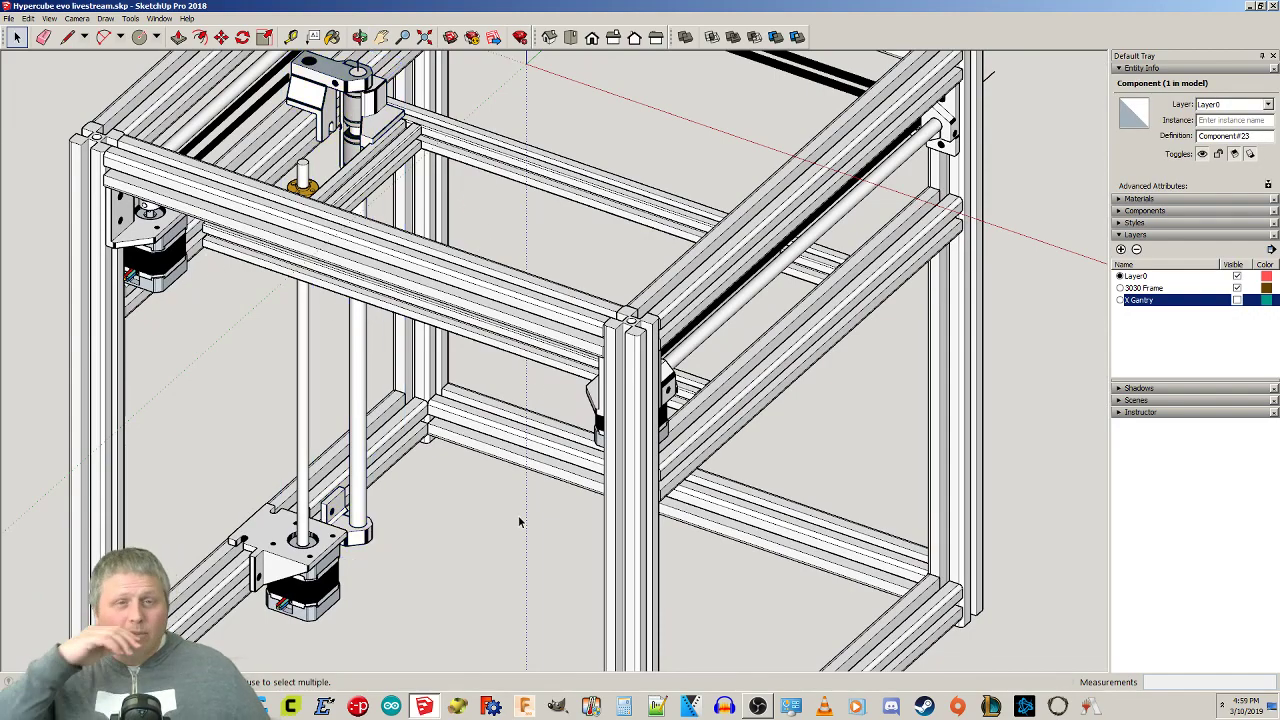
pyautogui.click(397, 146)
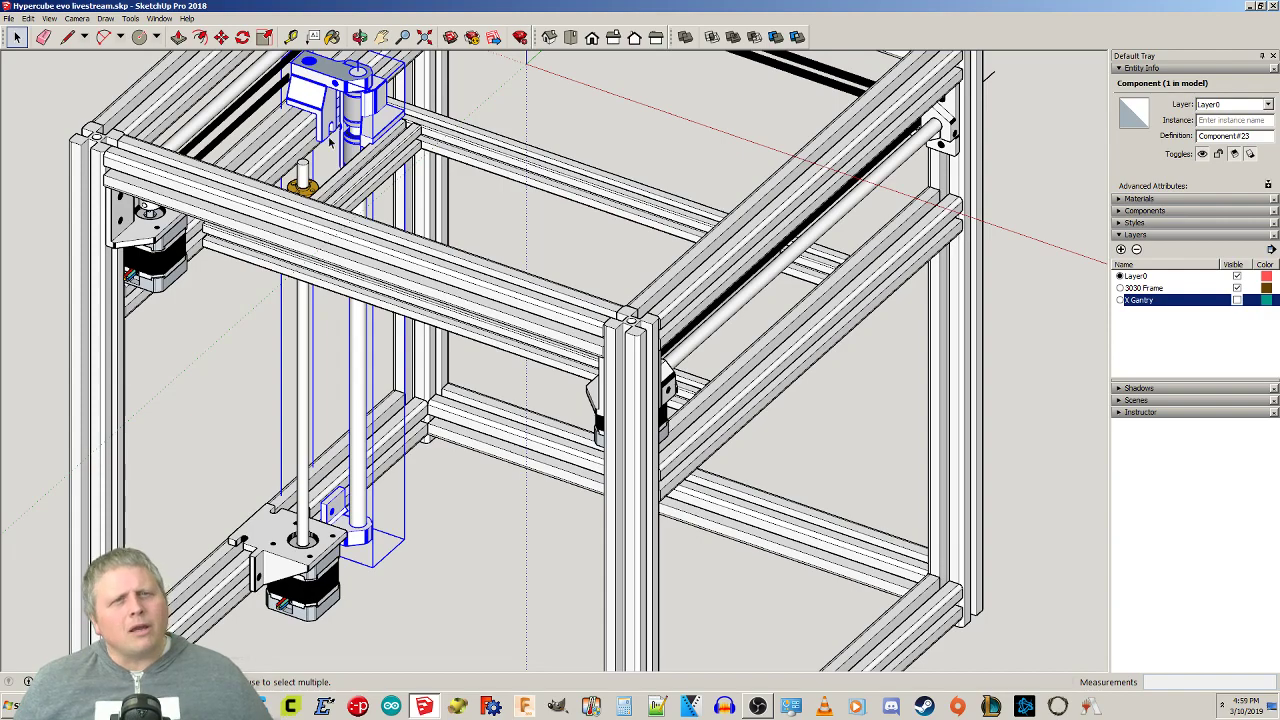
pyautogui.click(492, 222)
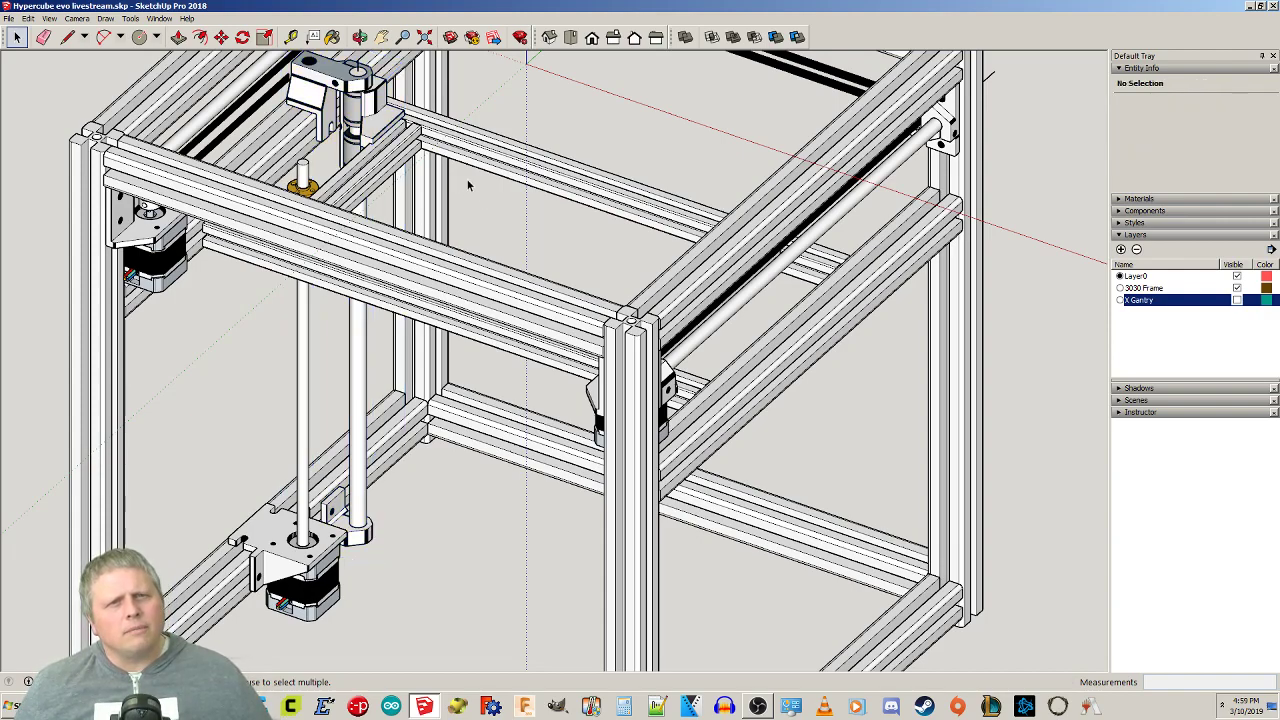
pyautogui.click(318, 80)
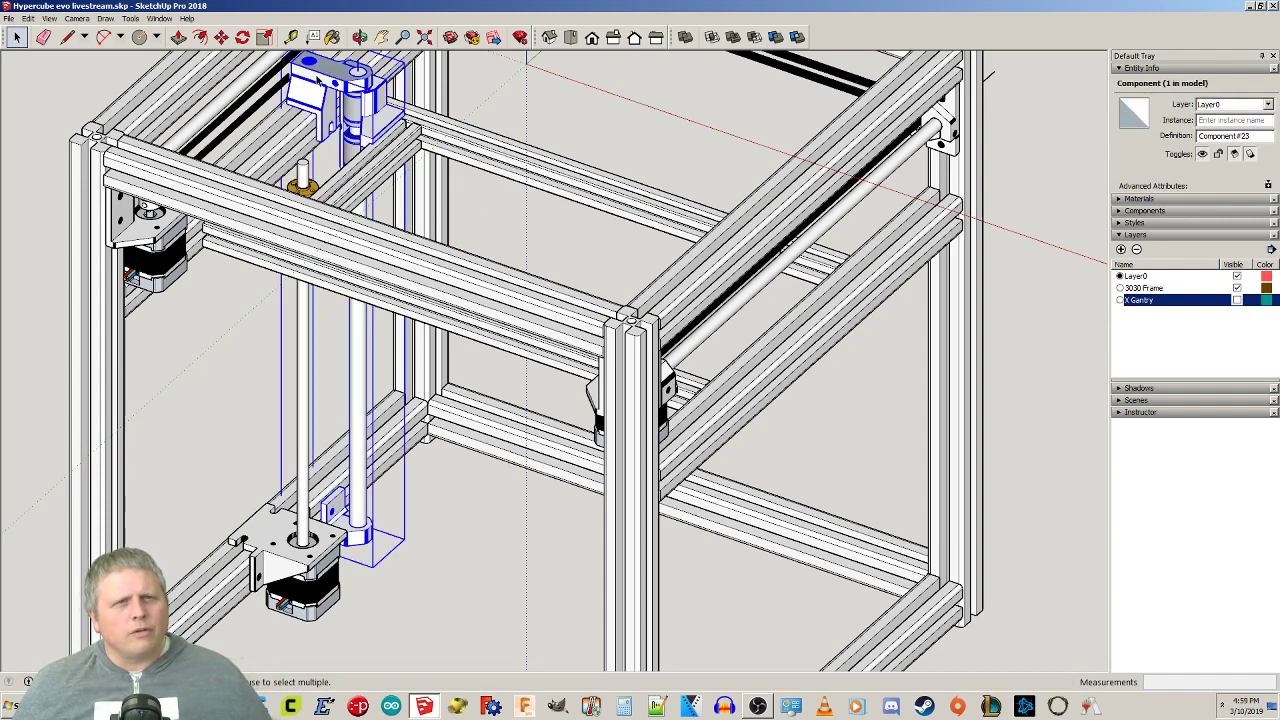
pyautogui.click(482, 232)
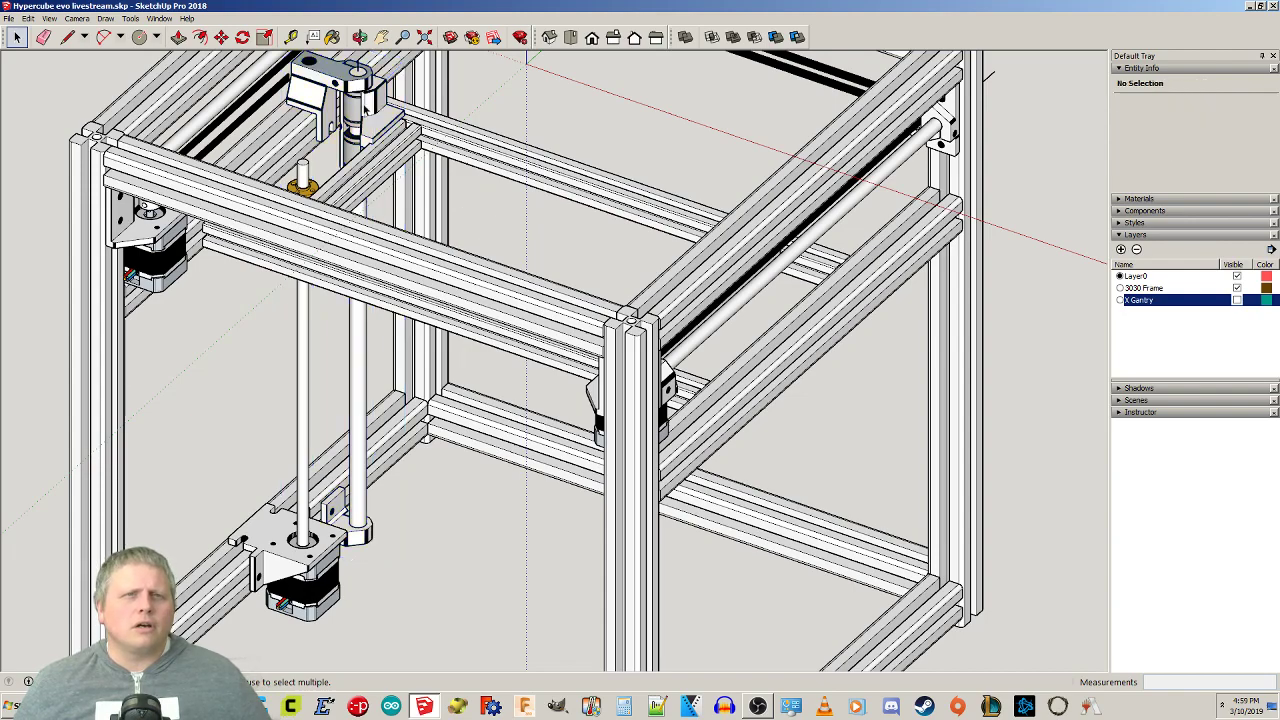
pyautogui.moveTo(409, 120); pyautogui.dragTo(380, 95, button='middle')
pyautogui.click(345, 78)
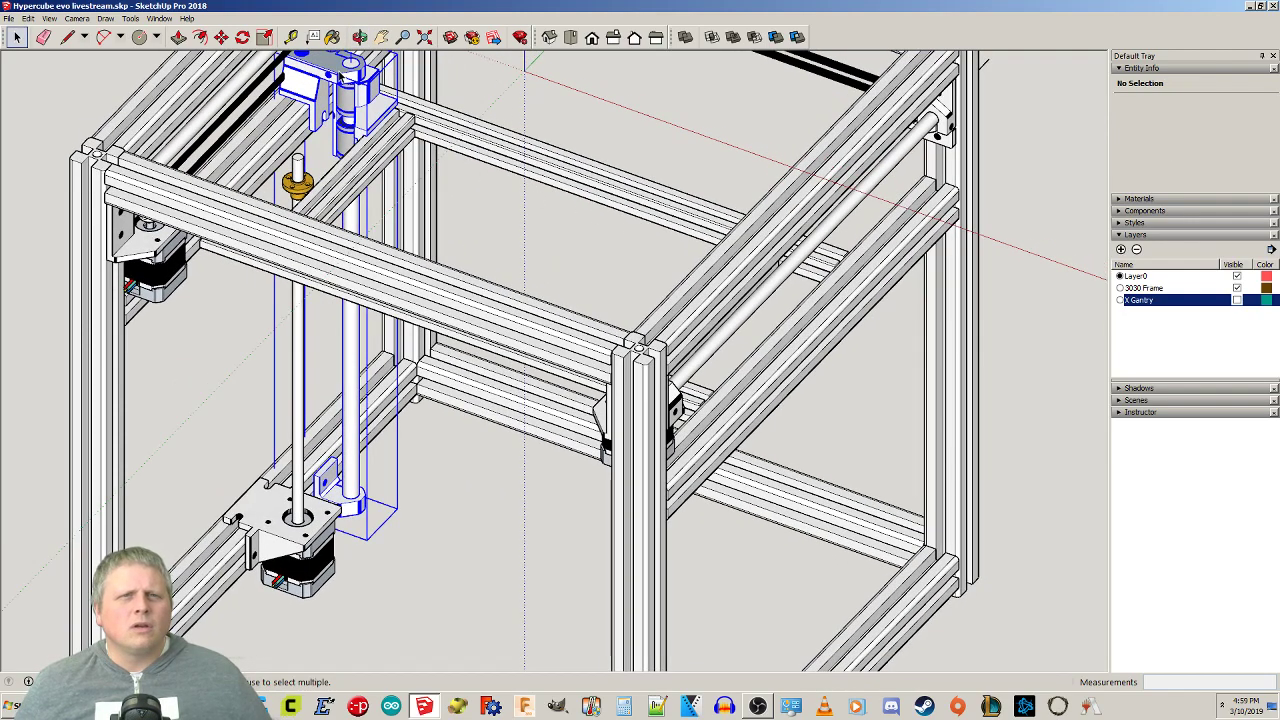
pyautogui.click(513, 213)
# Explode the smooth rod and bearing mount assembly and the Z motor and lead screw assembly into their separate components.
pyautogui.click(385, 105)
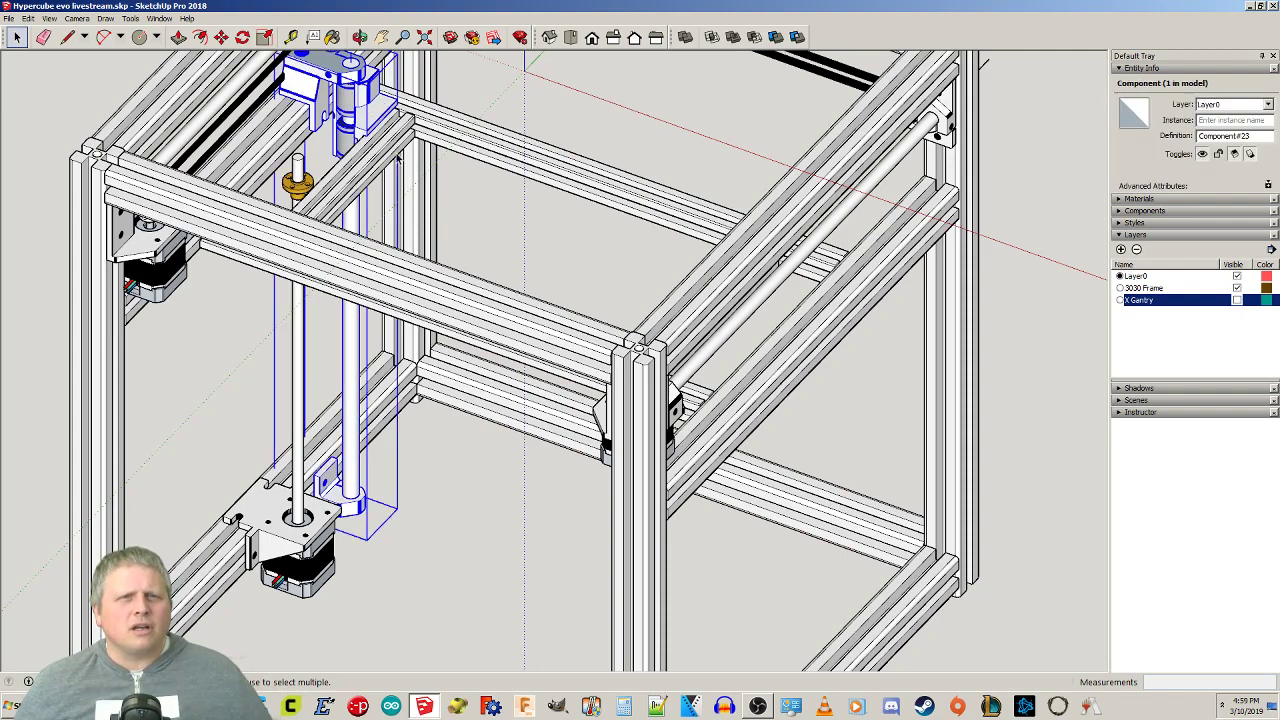
pyautogui.rightClick(354, 92)
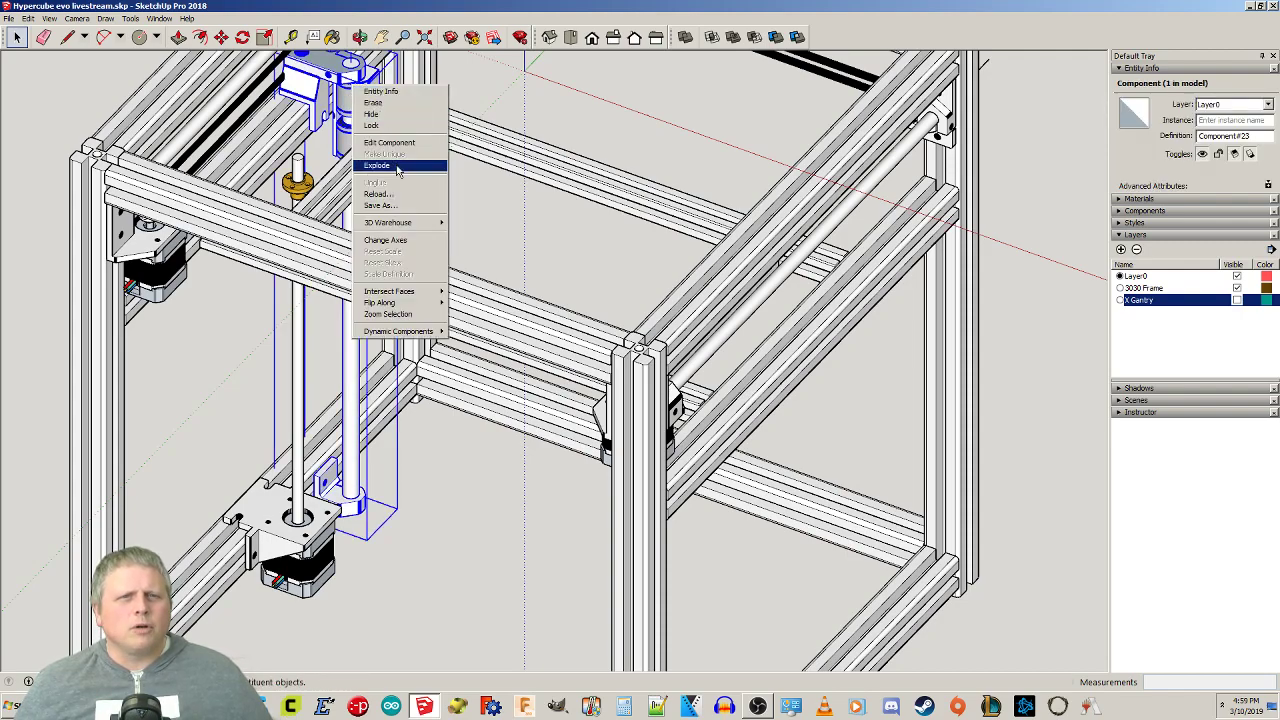
pyautogui.click(397, 162)
pyautogui.click(373, 113)
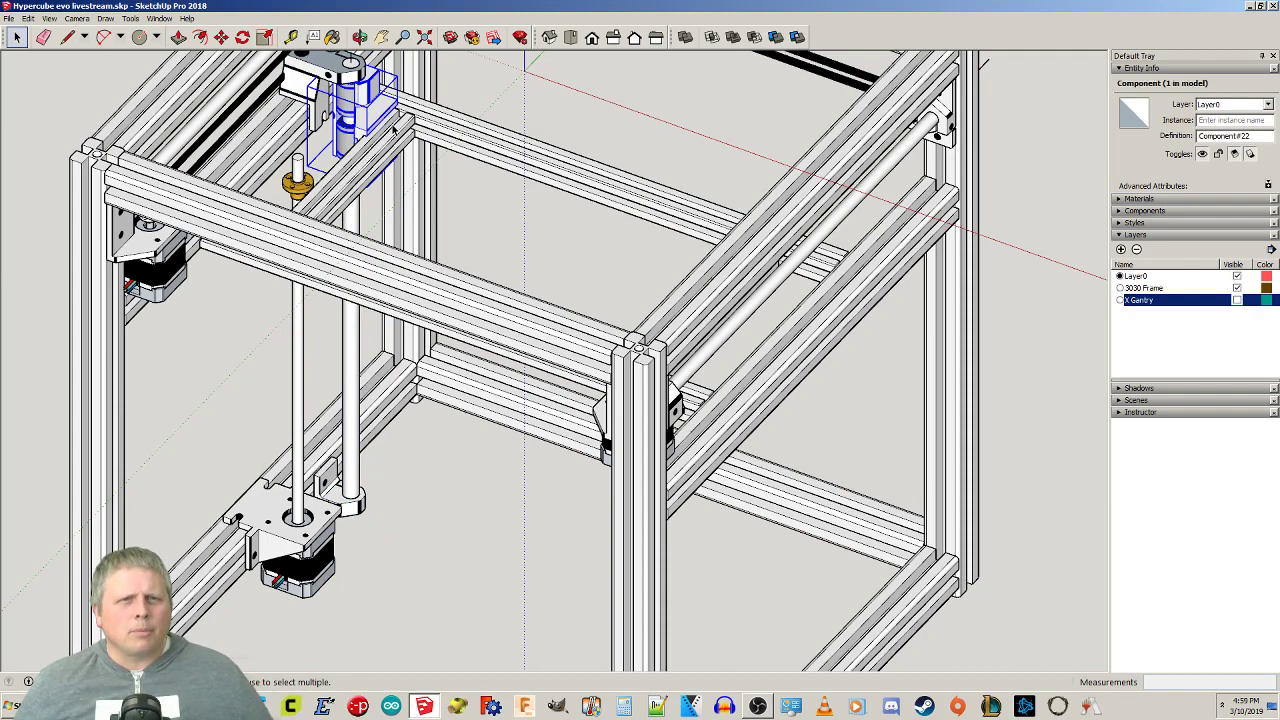
pyautogui.click(304, 188)
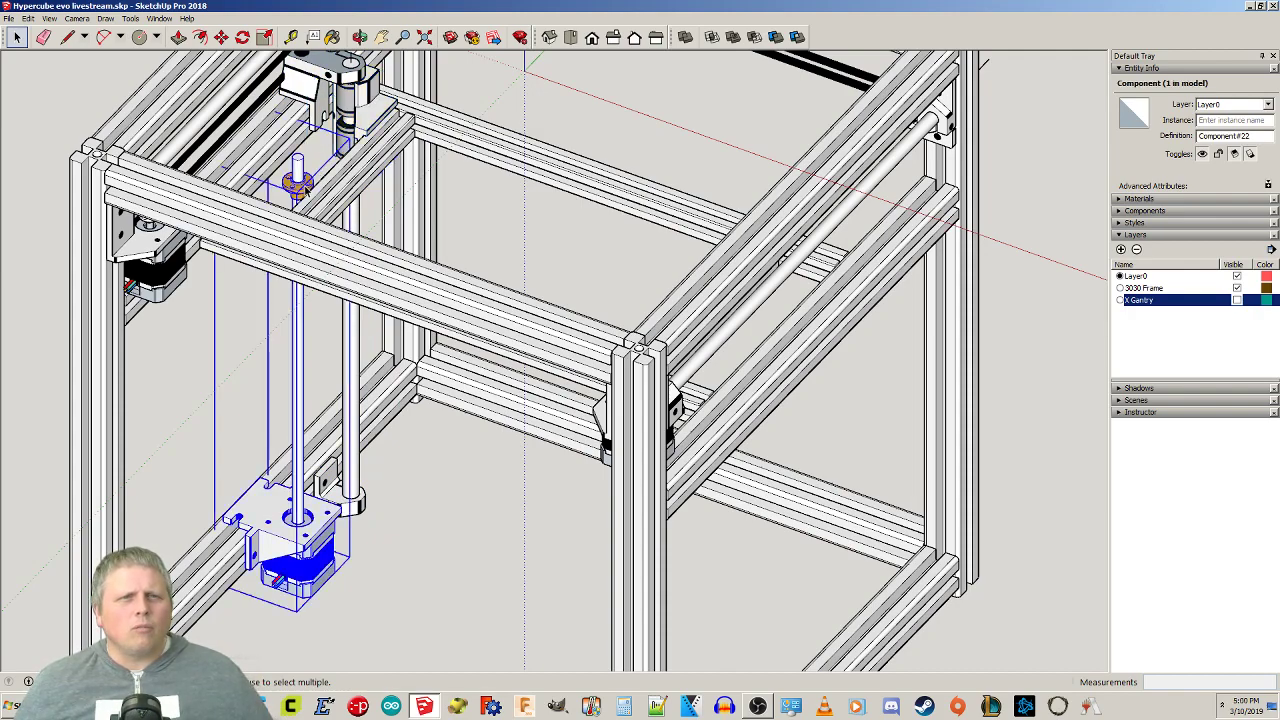
pyautogui.rightClick(303, 175)
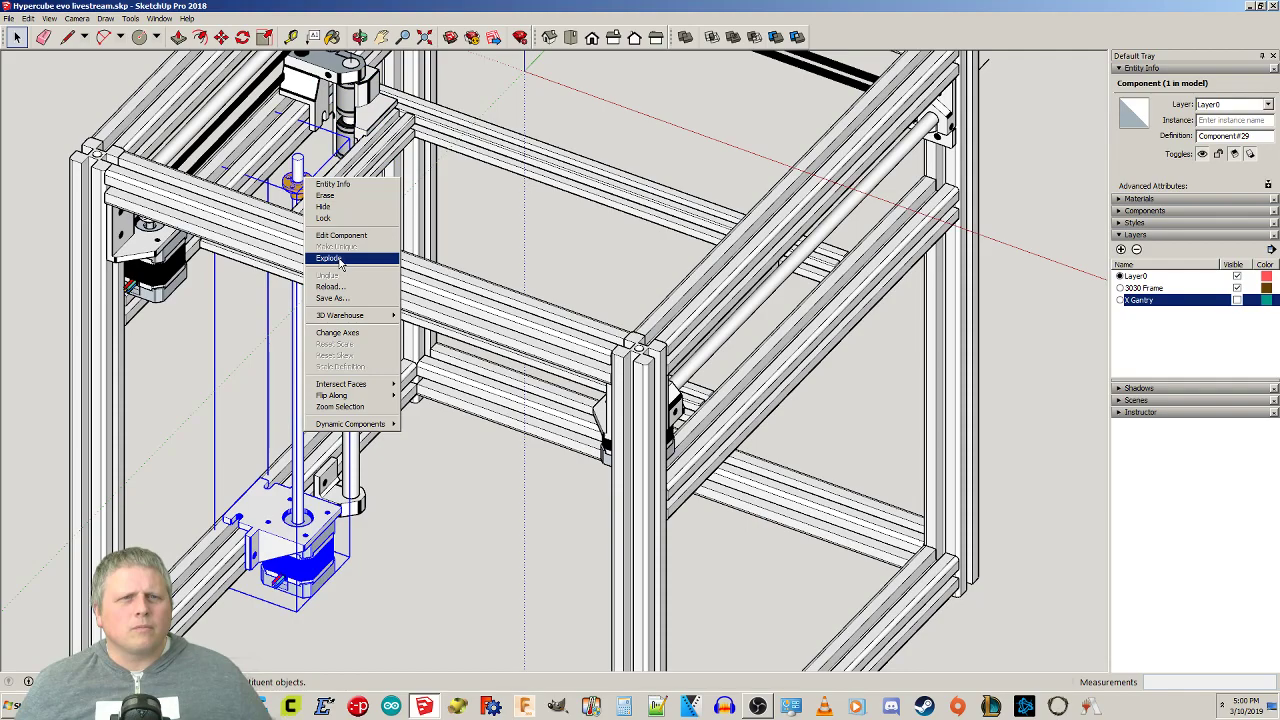
pyautogui.click(340, 259)
pyautogui.click(453, 215)
# Import the Z nut bracket model Z_Nut_Braket_1.1.stl from the HyperCube_Evolution files folder.
pyautogui.moveTo(453, 215)
pyautogui.mouseDown(button='middle')
pyautogui.moveTo(477, 126)
pyautogui.moveTo(462, 196)
pyautogui.mouseUp(button='middle')
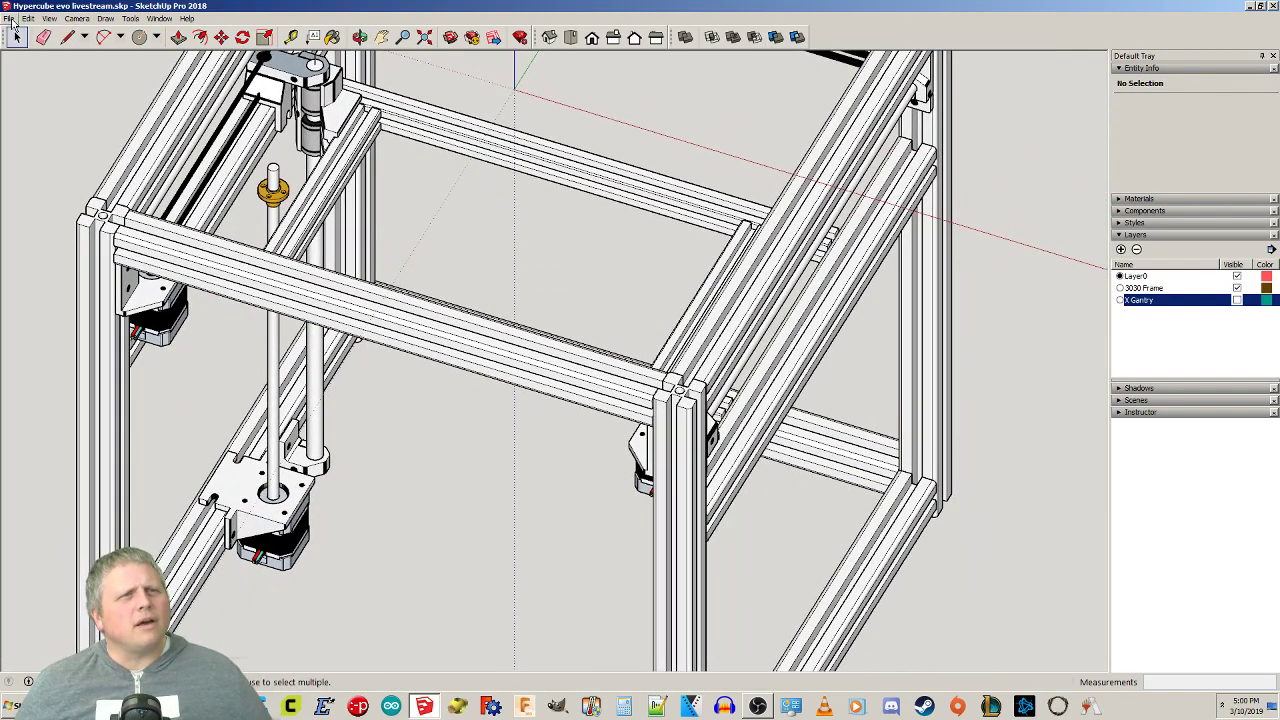
pyautogui.click(10, 19)
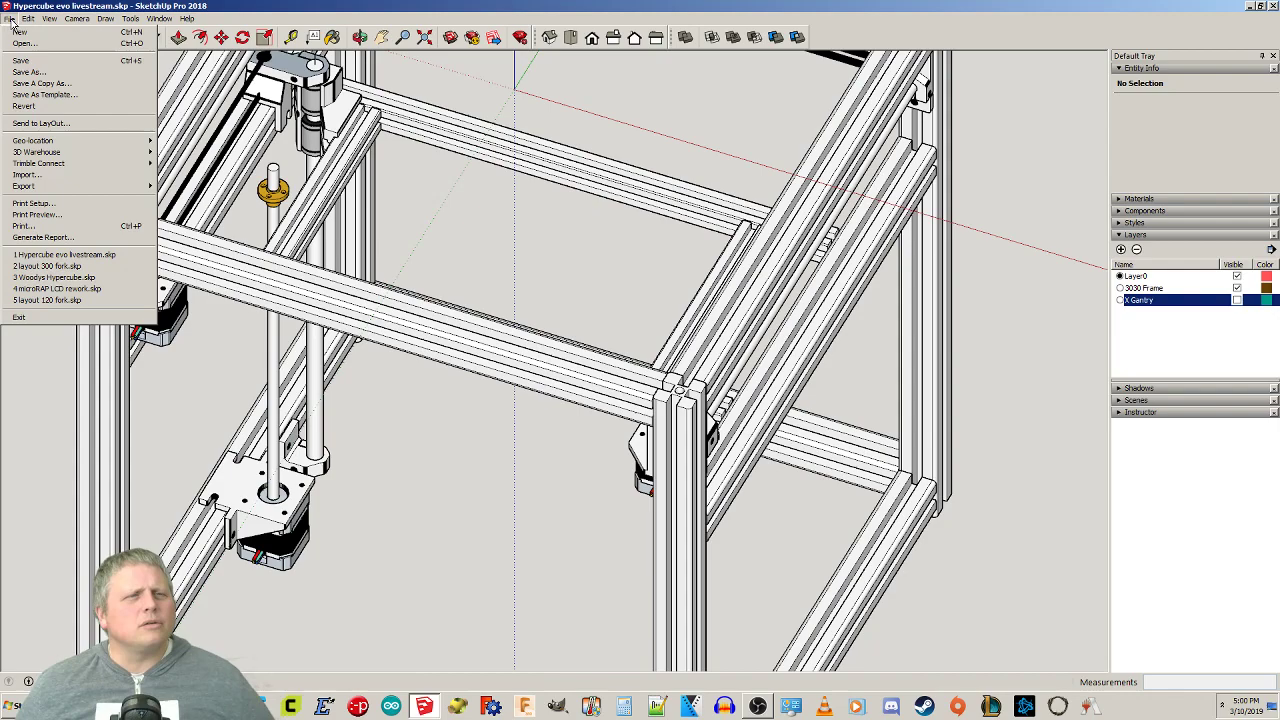
pyautogui.click(30, 174)
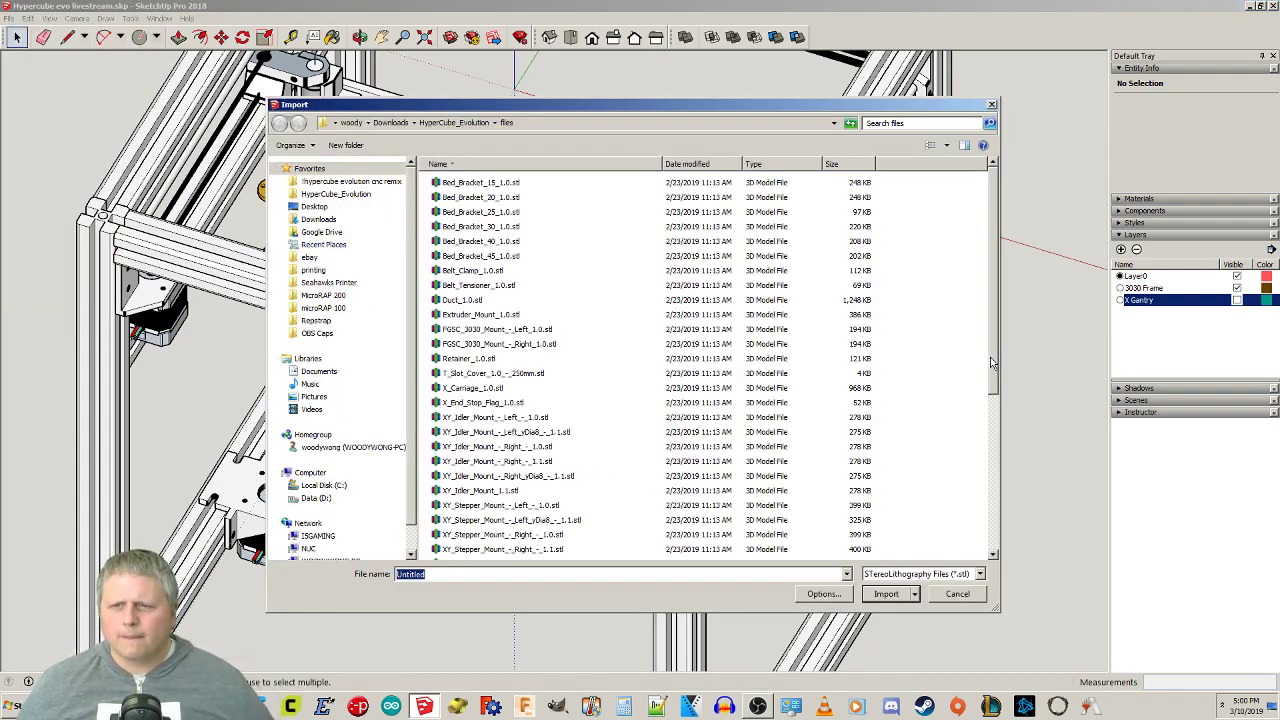
pyautogui.moveTo(995, 367); pyautogui.dragTo(1000, 537)
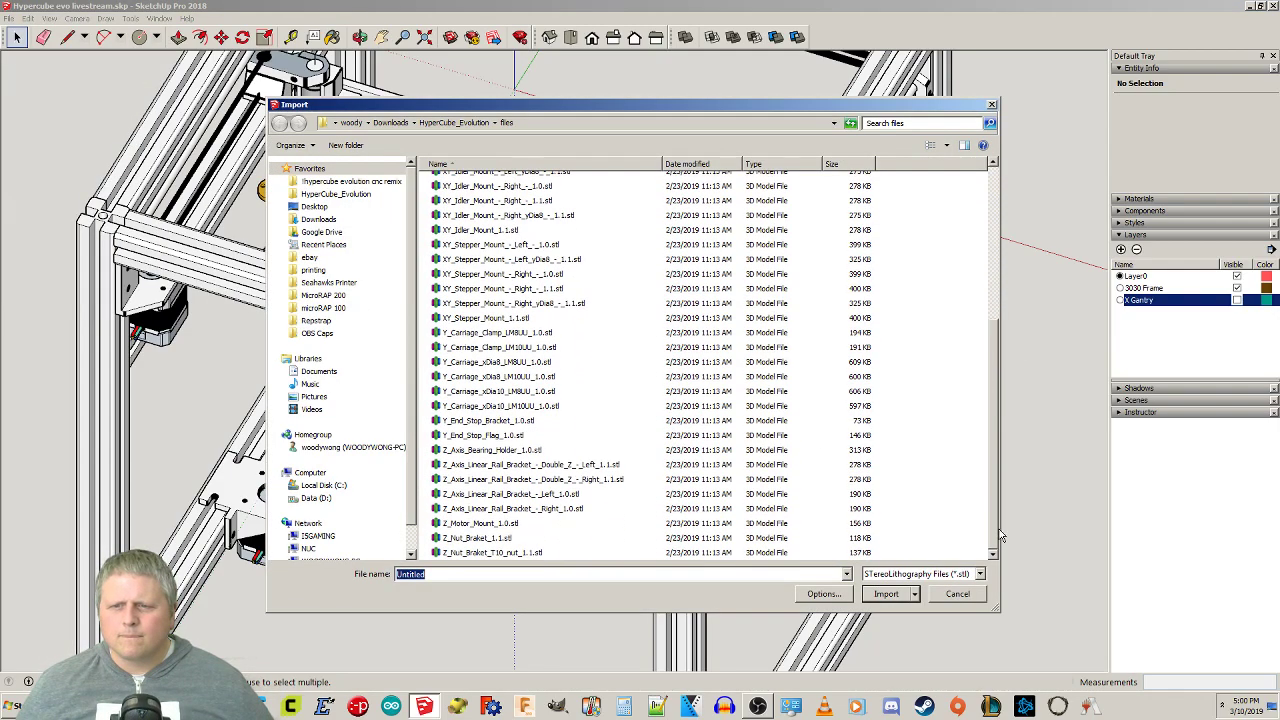
pyautogui.click(475, 539)
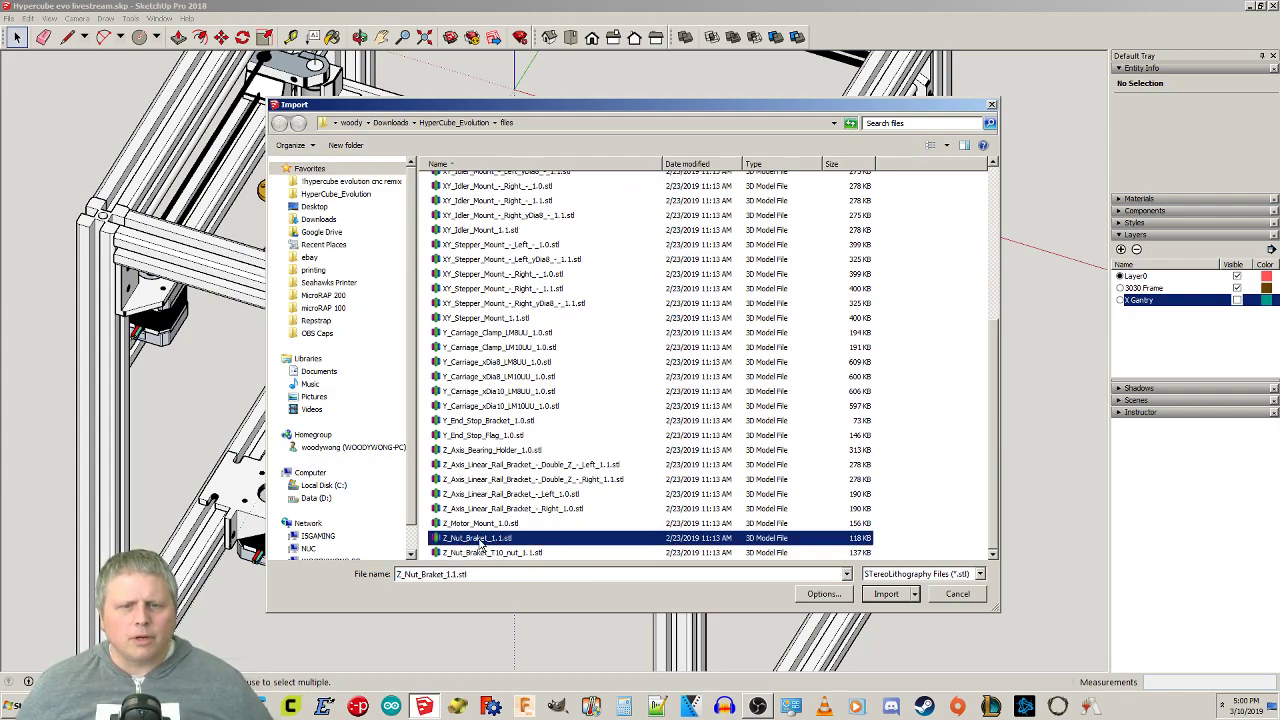
pyautogui.doubleClick(466, 541)
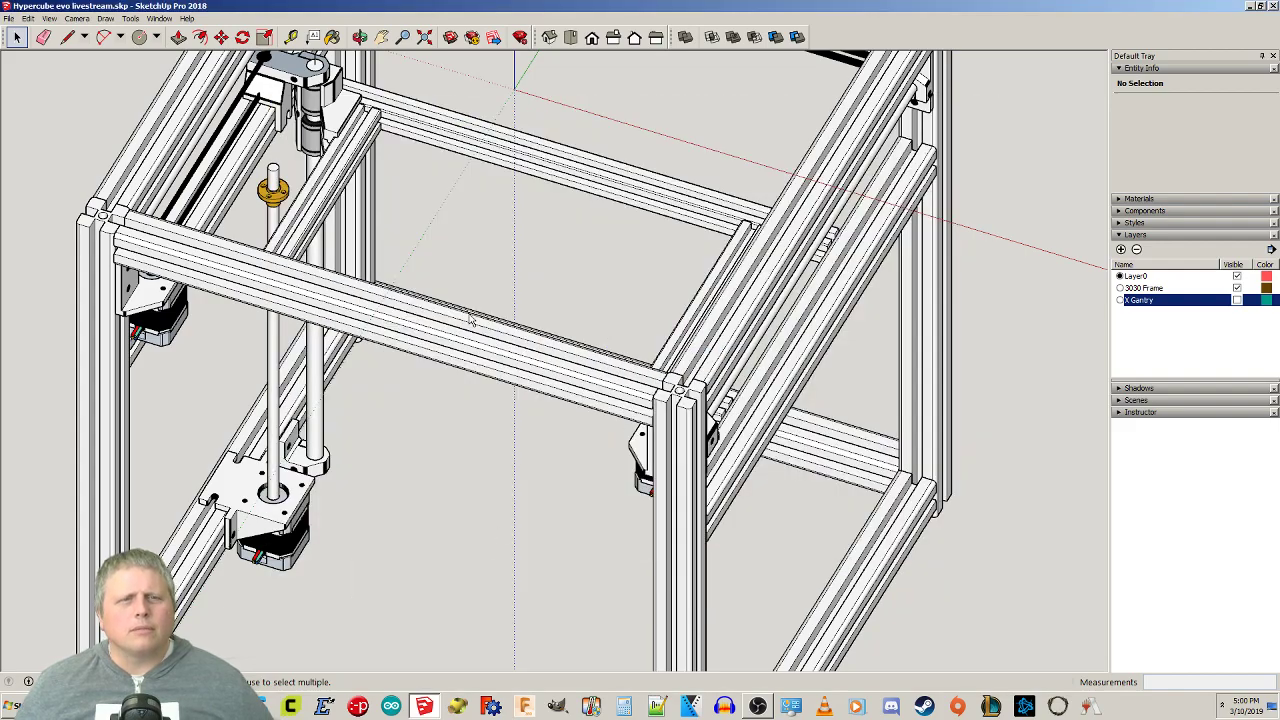
pyautogui.scroll(5, 451, 277)
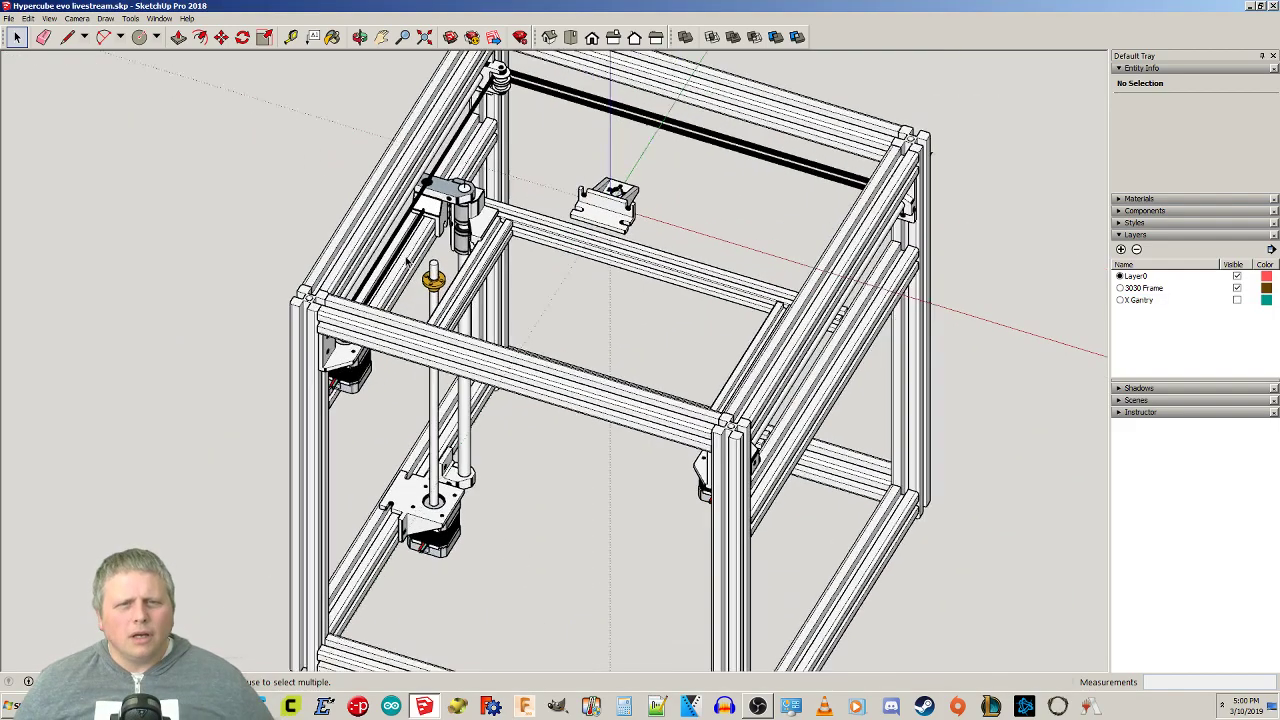
# Rotate the Z nut bracket 180 degrees about the red axis so its flat plate faces up.
pyautogui.click(766, 167)
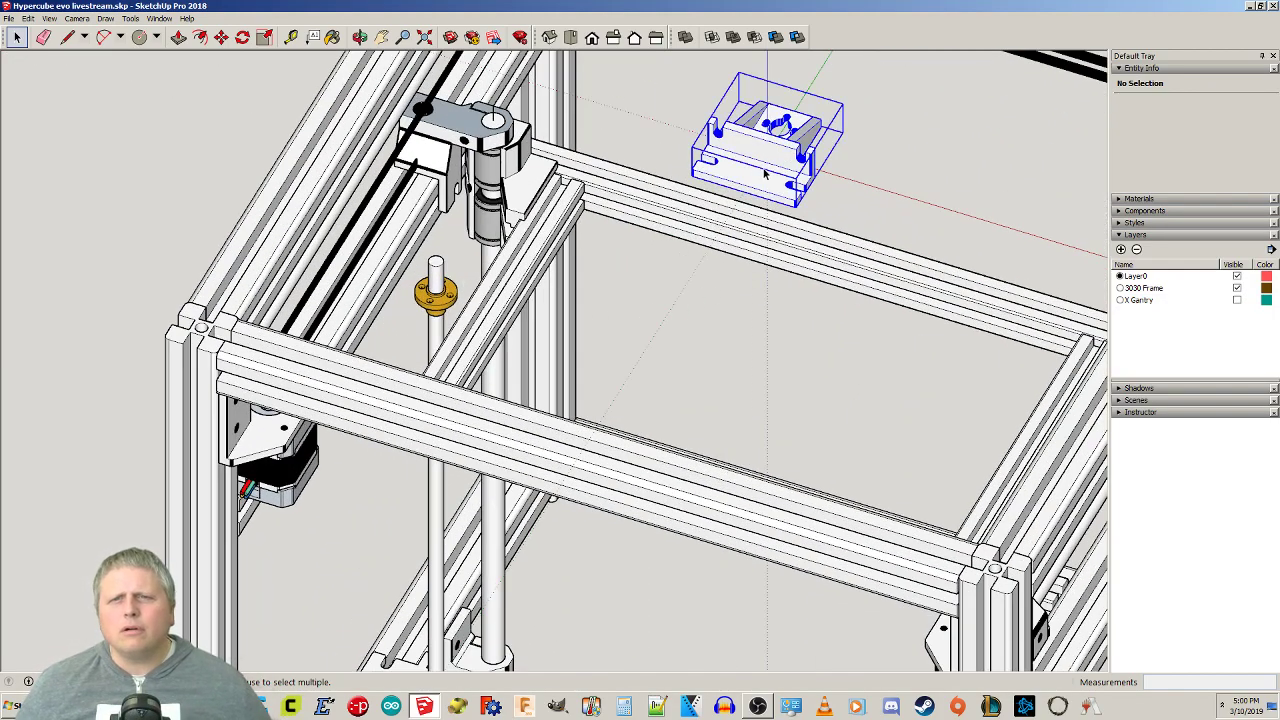
pyautogui.moveTo(957, 214); pyautogui.dragTo(570, 115, button='middle')
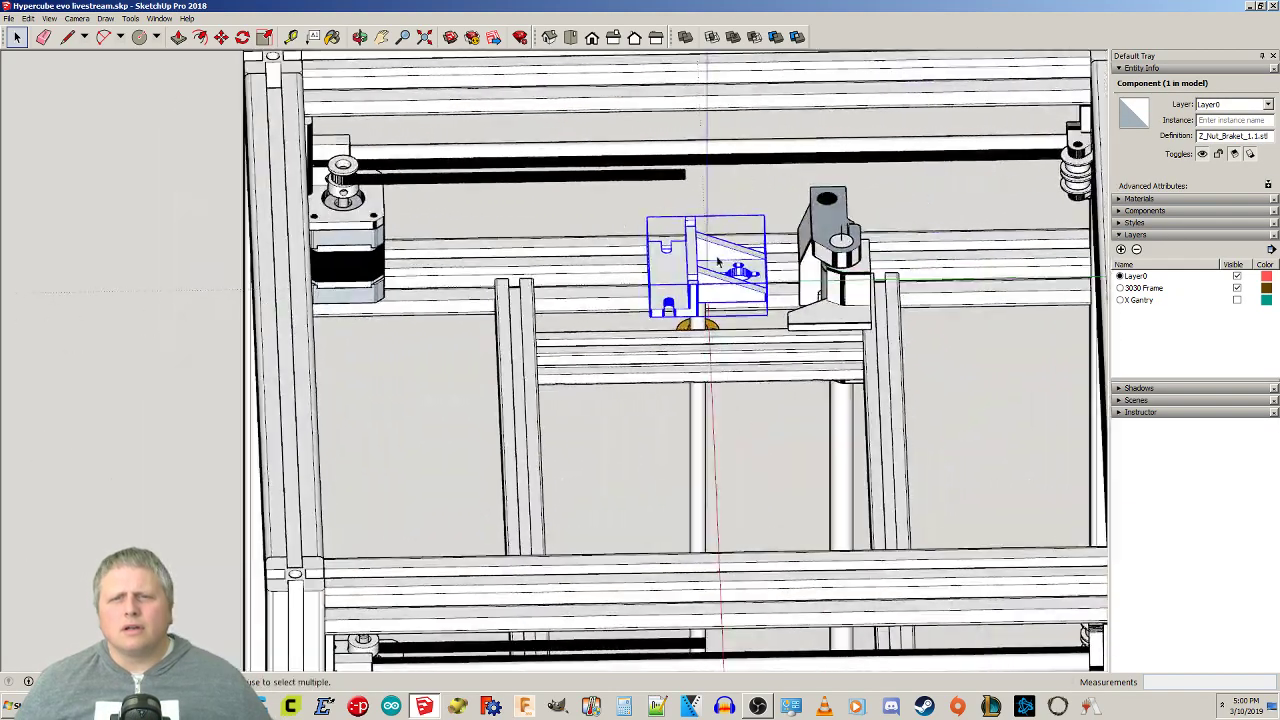
pyautogui.scroll(4, 686, 284)
pyautogui.press('q')
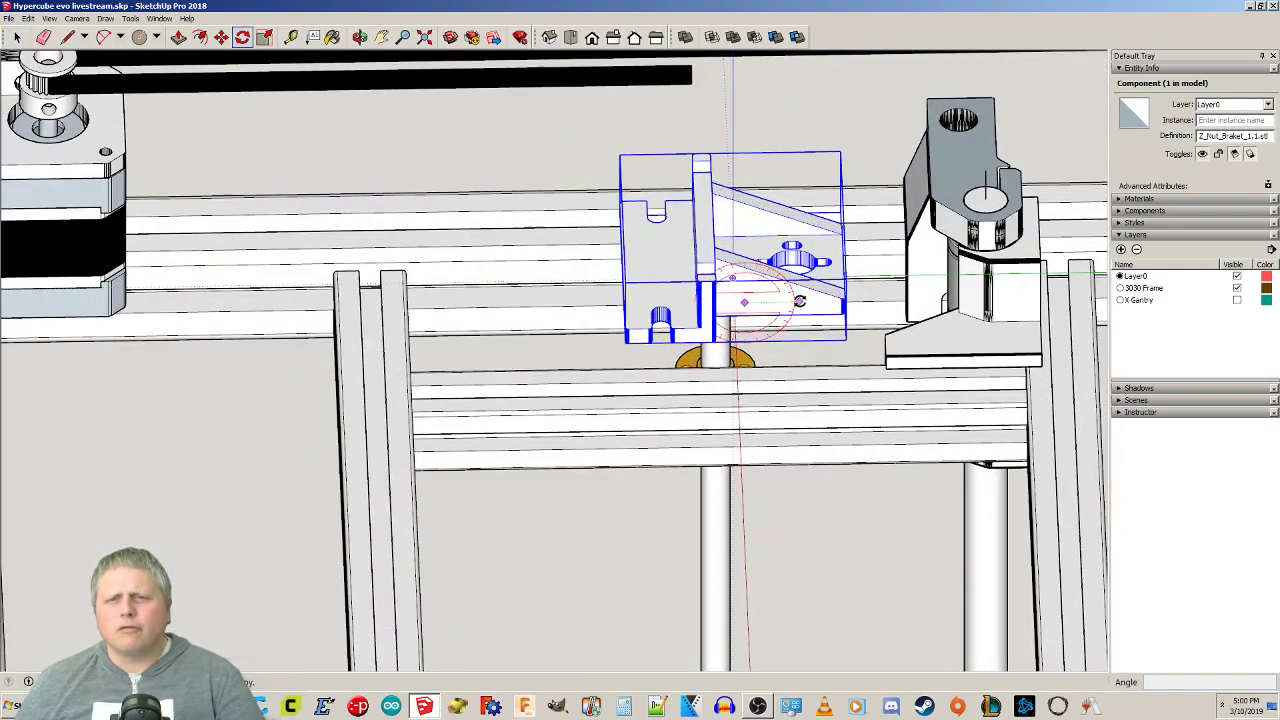
pyautogui.click(811, 301)
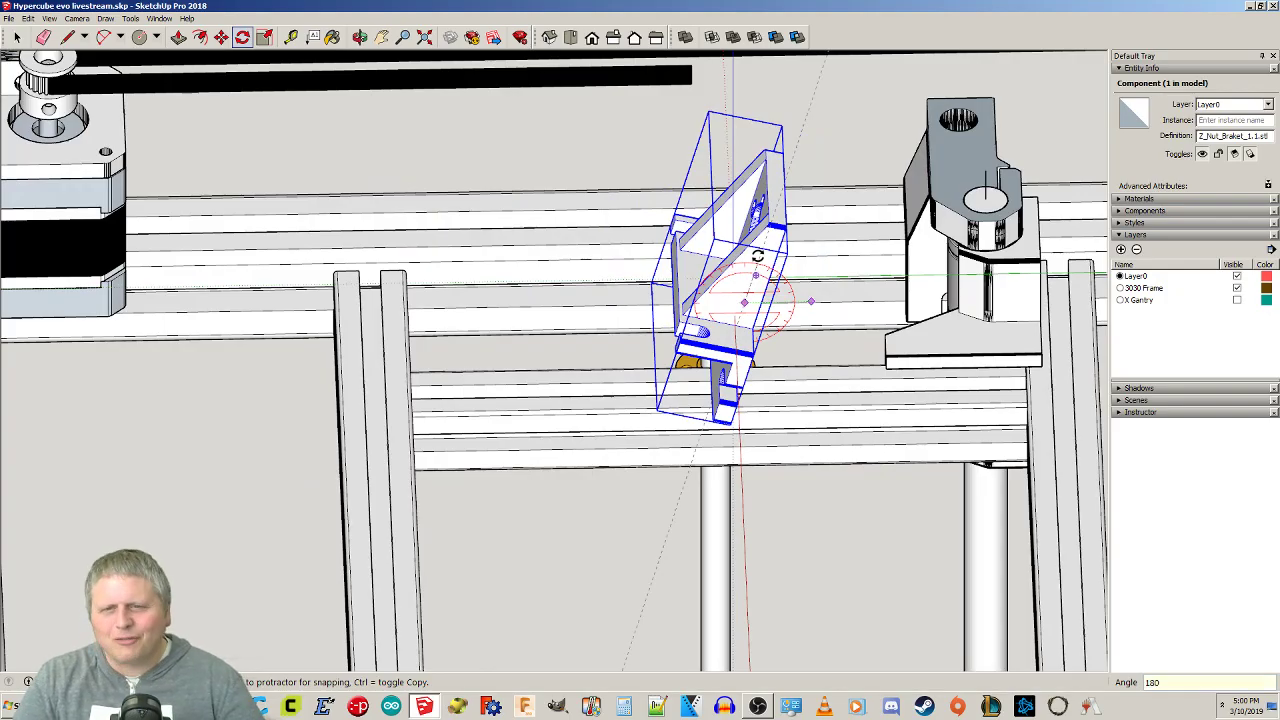
pyautogui.click(757, 256)
# Try rotating the nut bracket 90 degrees about the blue axis, and undo that rotation.
pyautogui.moveTo(757, 254); pyautogui.dragTo(880, 300, button='middle')
pyautogui.click(908, 290)
pyautogui.click(961, 306)
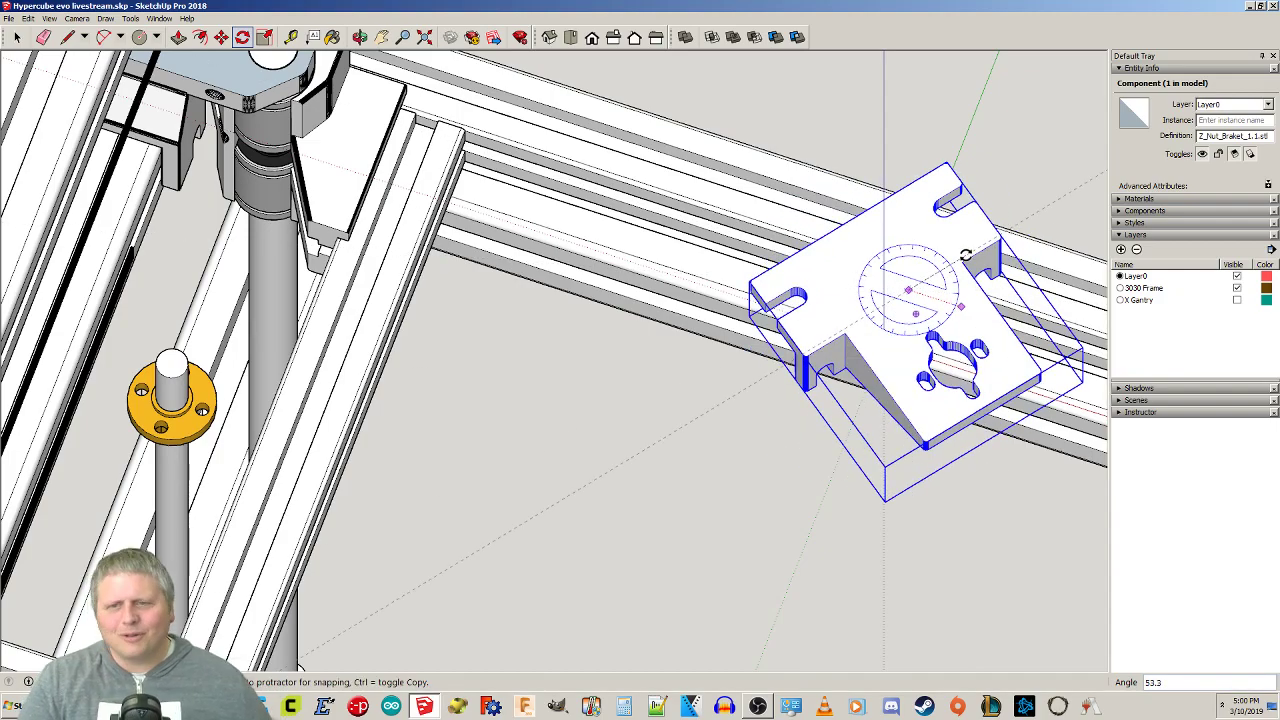
pyautogui.write('90')
pyautogui.press('Return')
pyautogui.press('space')
pyautogui.click(651, 486)
pyautogui.keyDown('shift'); pyautogui.moveTo(647, 573); pyautogui.dragTo(591, 475, button='middle'); pyautogui.keyUp('shift')
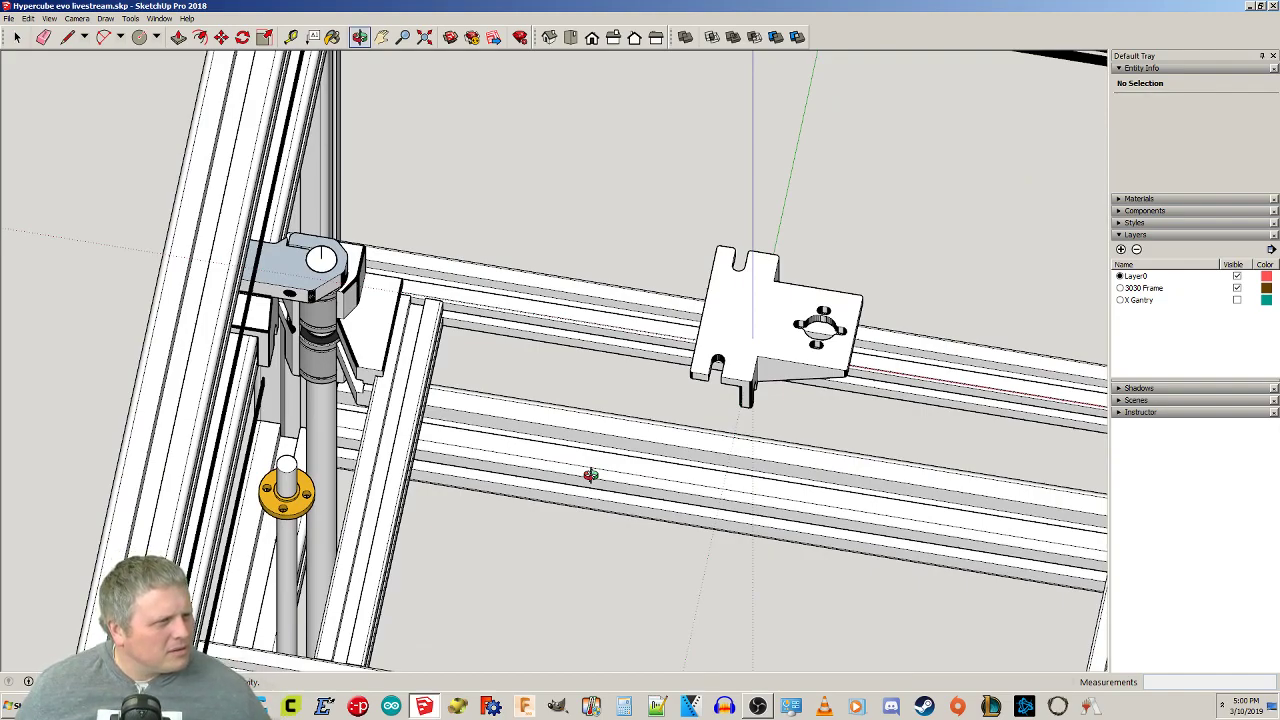
pyautogui.moveTo(591, 475); pyautogui.dragTo(775, 340, button='middle')
pyautogui.hotkey('ctrl', 'z')
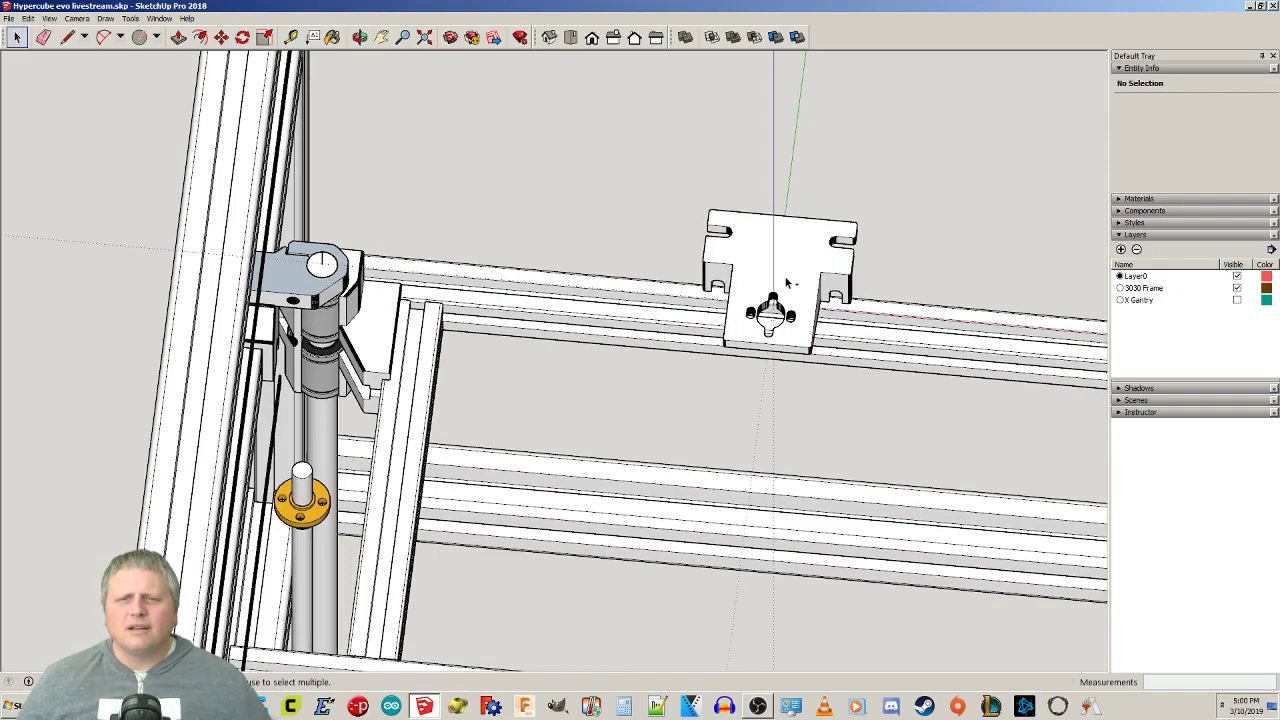
# Try to turn the nut bracket freehand about the blue axis in the opposite direction, and revert to its unturned flat position.
pyautogui.press('q')
pyautogui.click(775, 261)
pyautogui.click(900, 263)
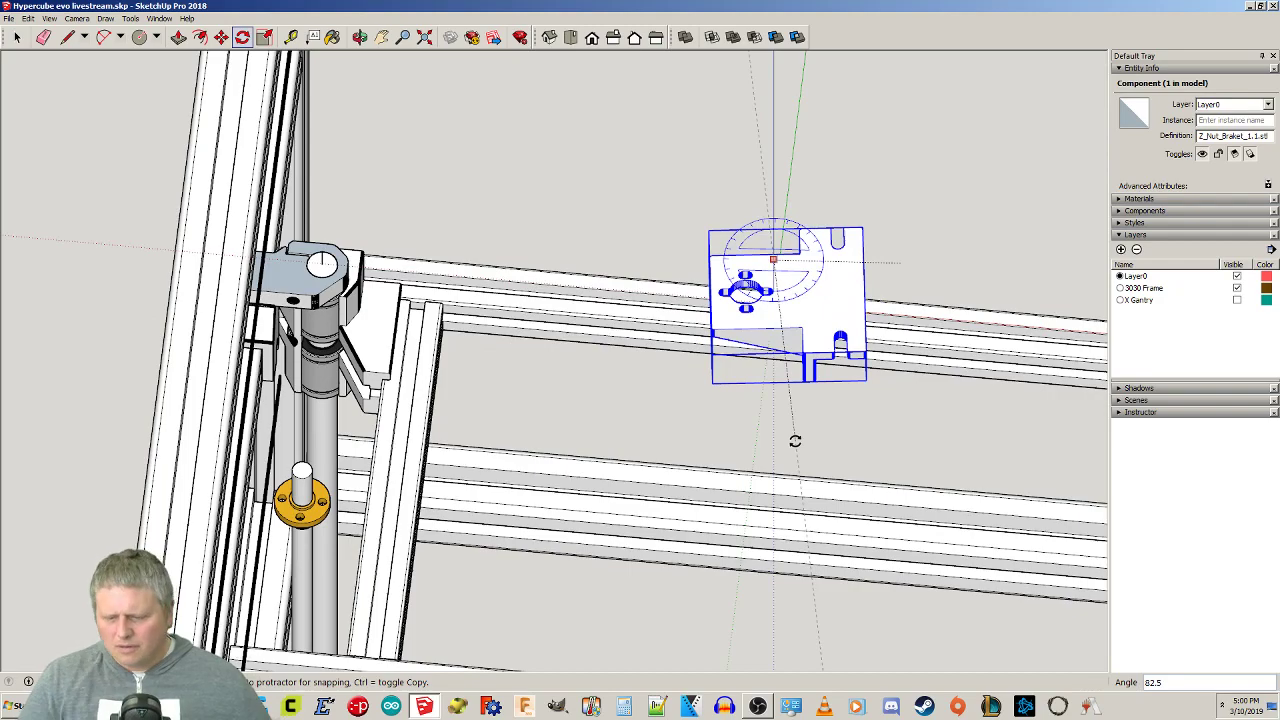
pyautogui.scroll(-1, 795, 441)
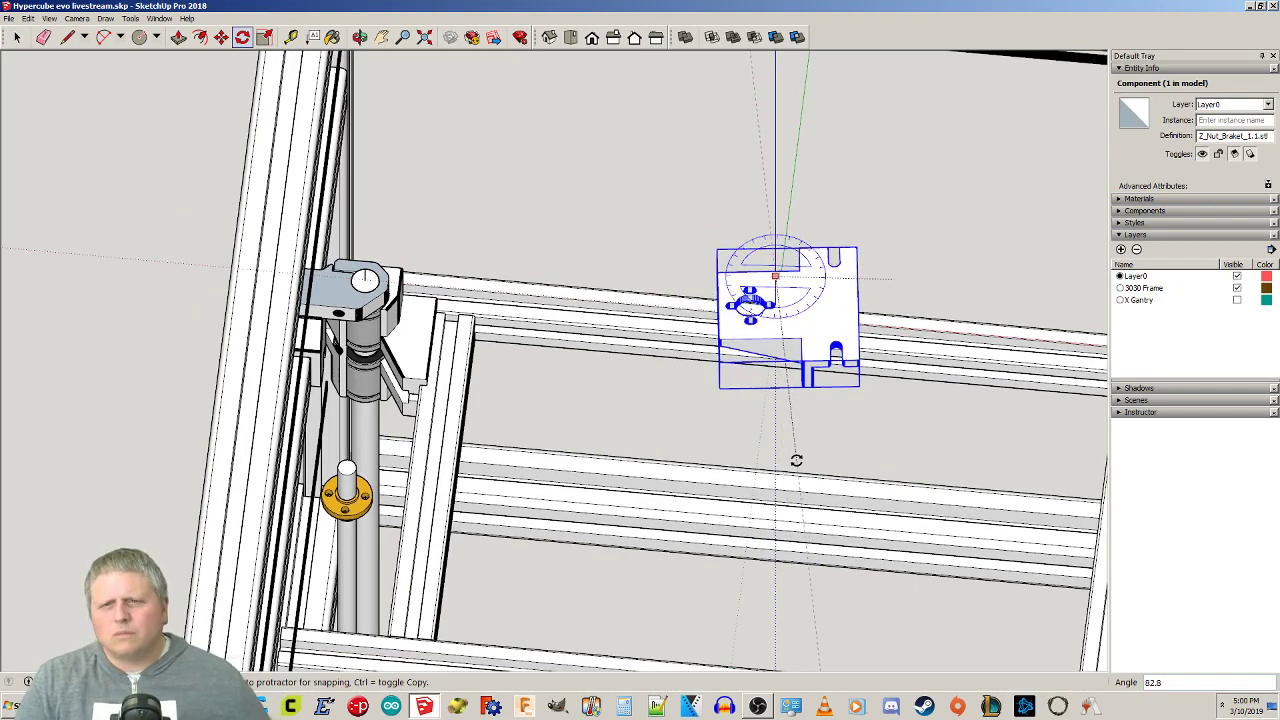
pyautogui.click(797, 461)
pyautogui.moveTo(854, 417); pyautogui.dragTo(900, 600, button='middle')
pyautogui.hotkey('ctrl', 'z')
pyautogui.click(804, 440)
pyautogui.click(844, 440)
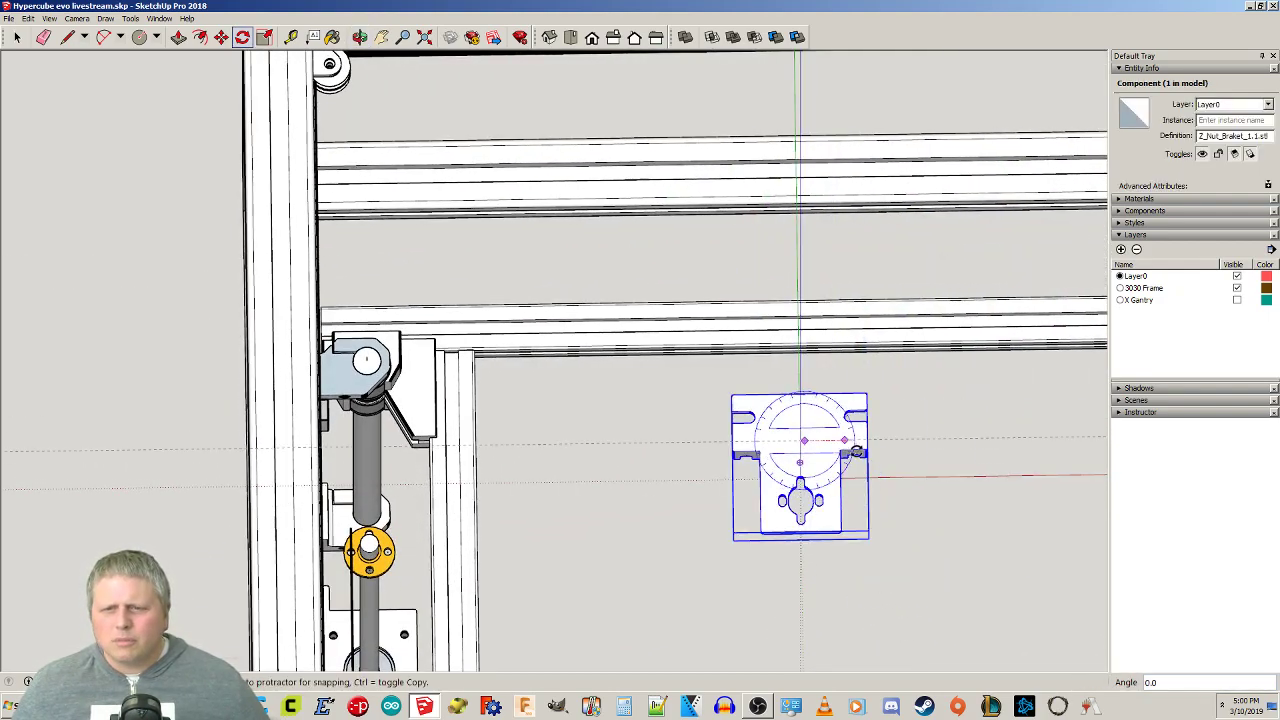
pyautogui.press('Escape')
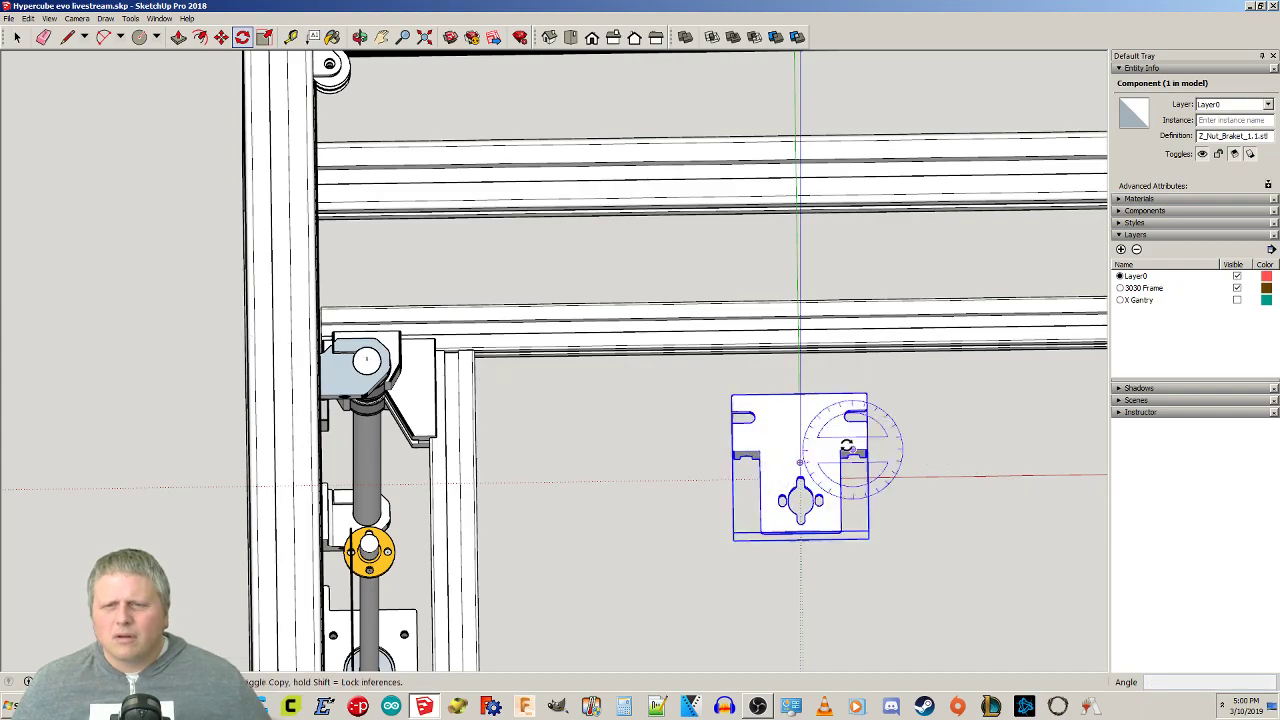
pyautogui.hotkey('ctrl', 'z')
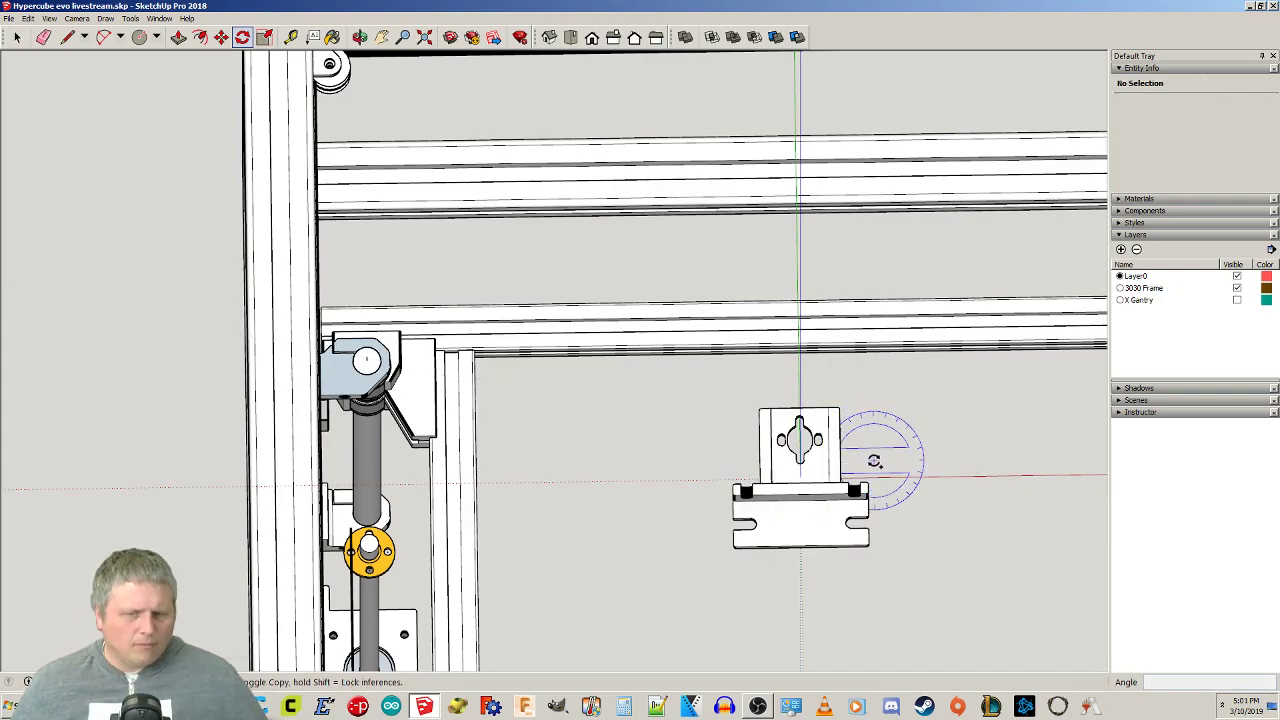
pyautogui.hotkey('ctrl', 'z')
# Rotate the nut bracket a quarter turn about the blue axis so its nut hole points toward the lead screw side.
pyautogui.click(800, 438)
pyautogui.click(925, 441)
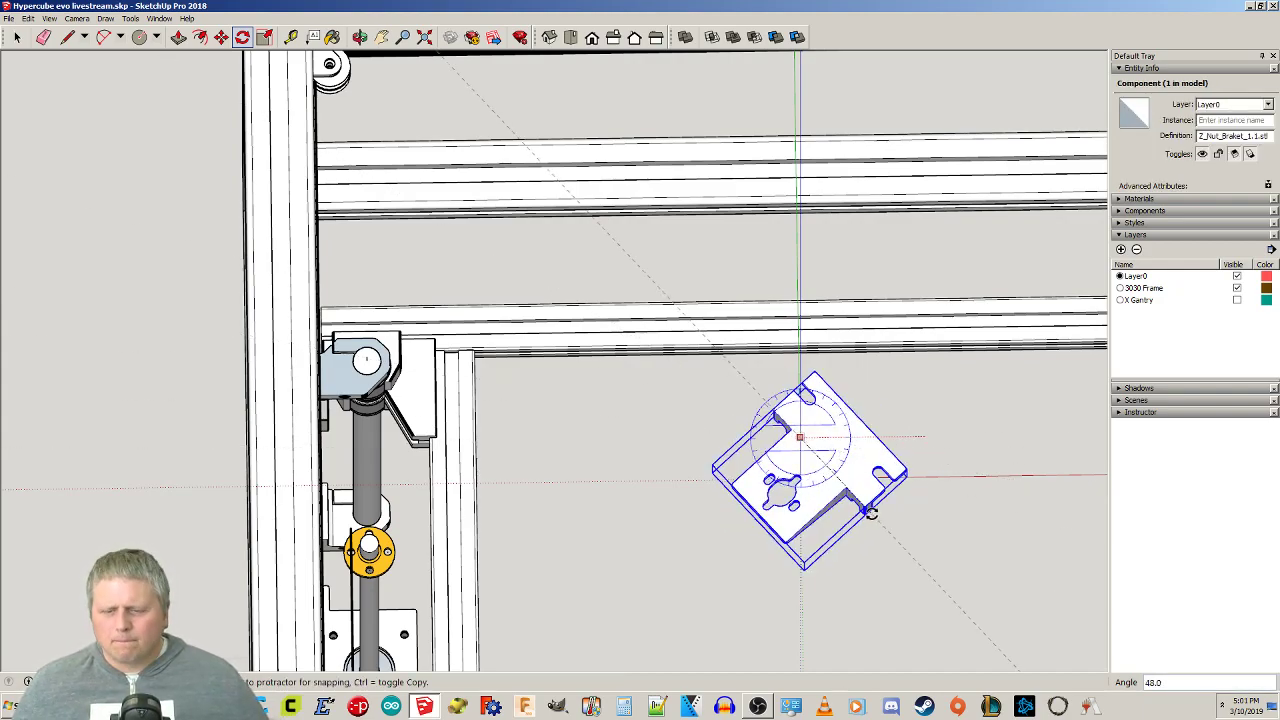
pyautogui.click(894, 558)
pyautogui.press('space')
# Move the nut bracket about 158 mm along the red axis to line it up with the bed crossbar beside the lead screw.
pyautogui.moveTo(894, 560); pyautogui.dragTo(643, 168, button='middle')
pyautogui.scroll(3, 643, 168)
pyautogui.press('m')
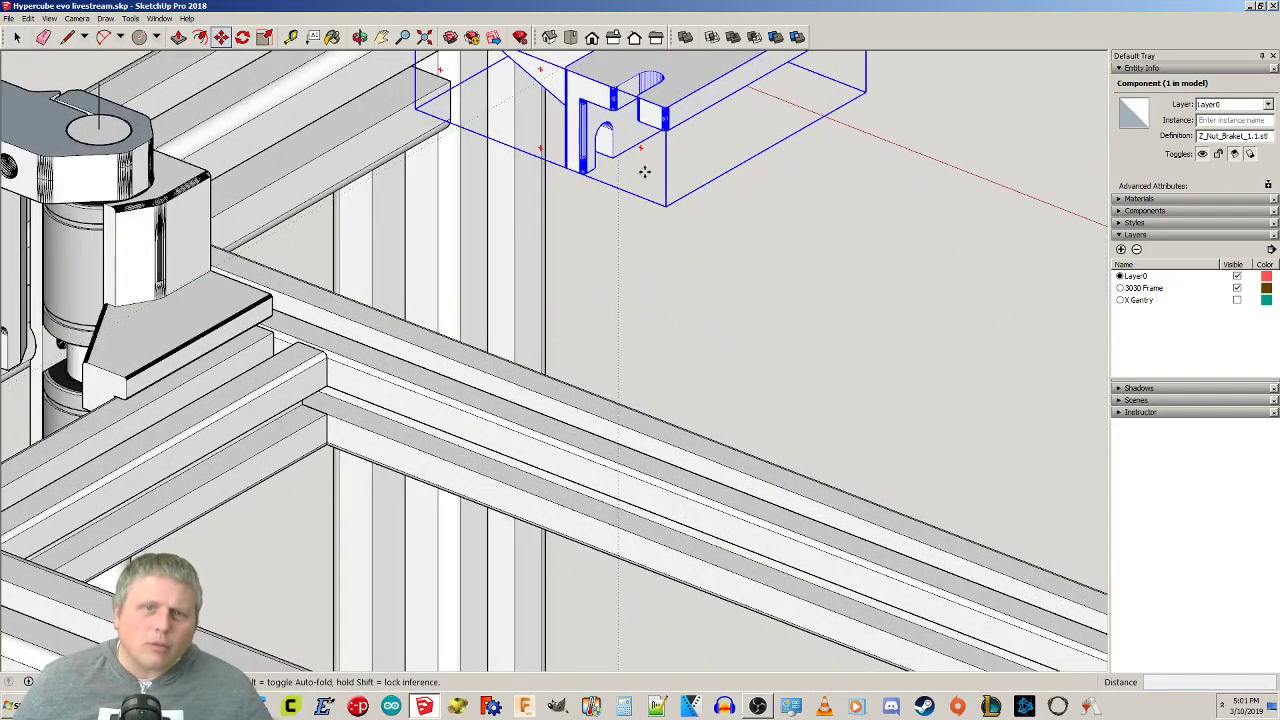
pyautogui.scroll(-4, 633, 136)
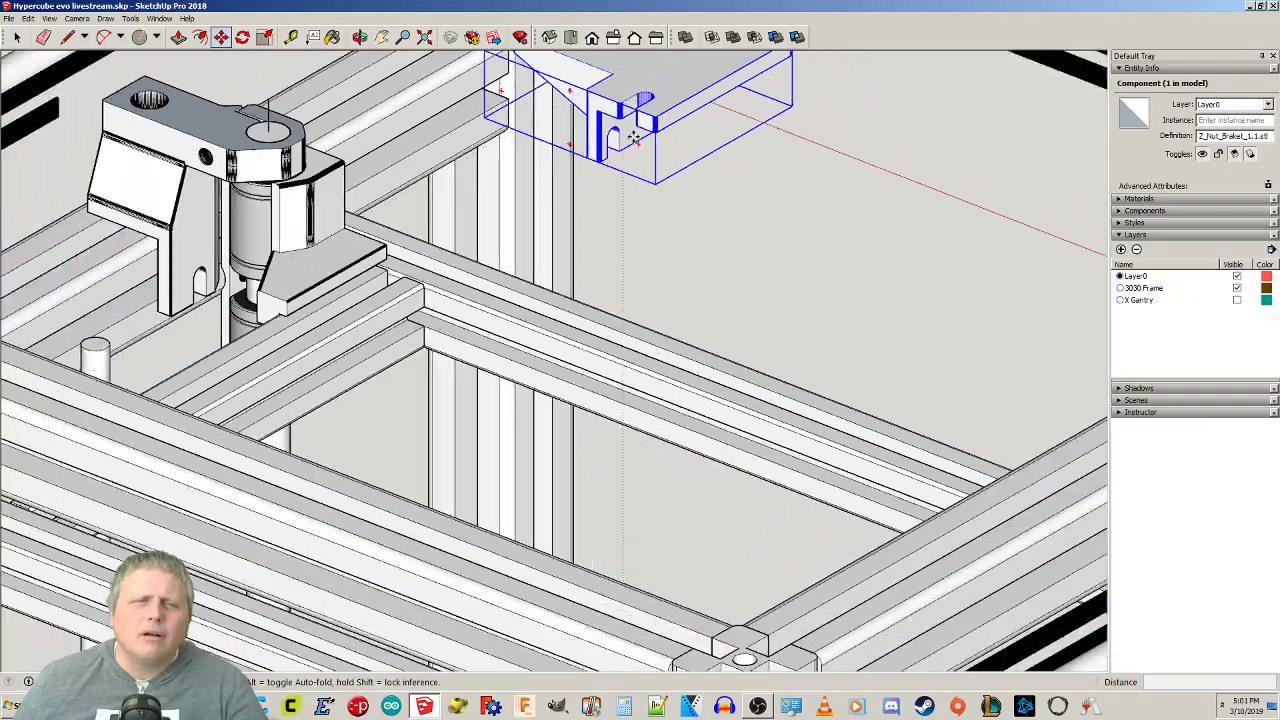
pyautogui.click(633, 136)
pyautogui.moveTo(328, 300); pyautogui.dragTo(1104, 358, button='middle')
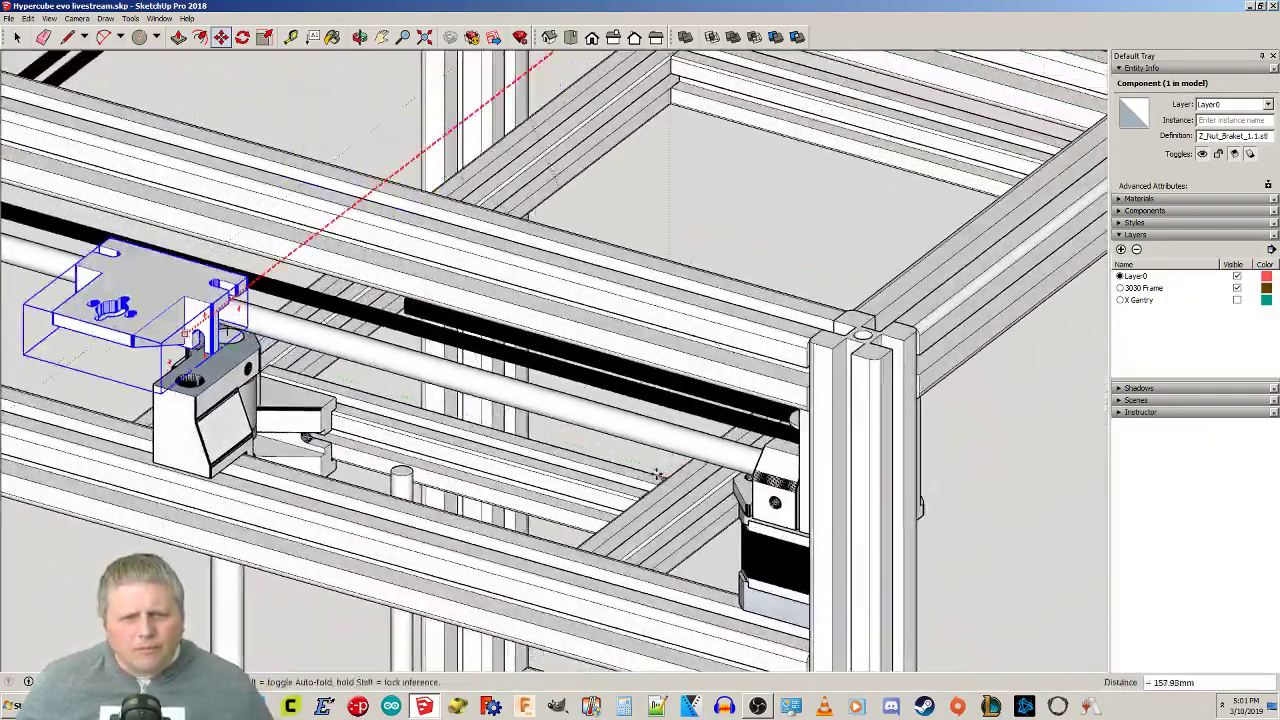
pyautogui.scroll(-3, 583, 494)
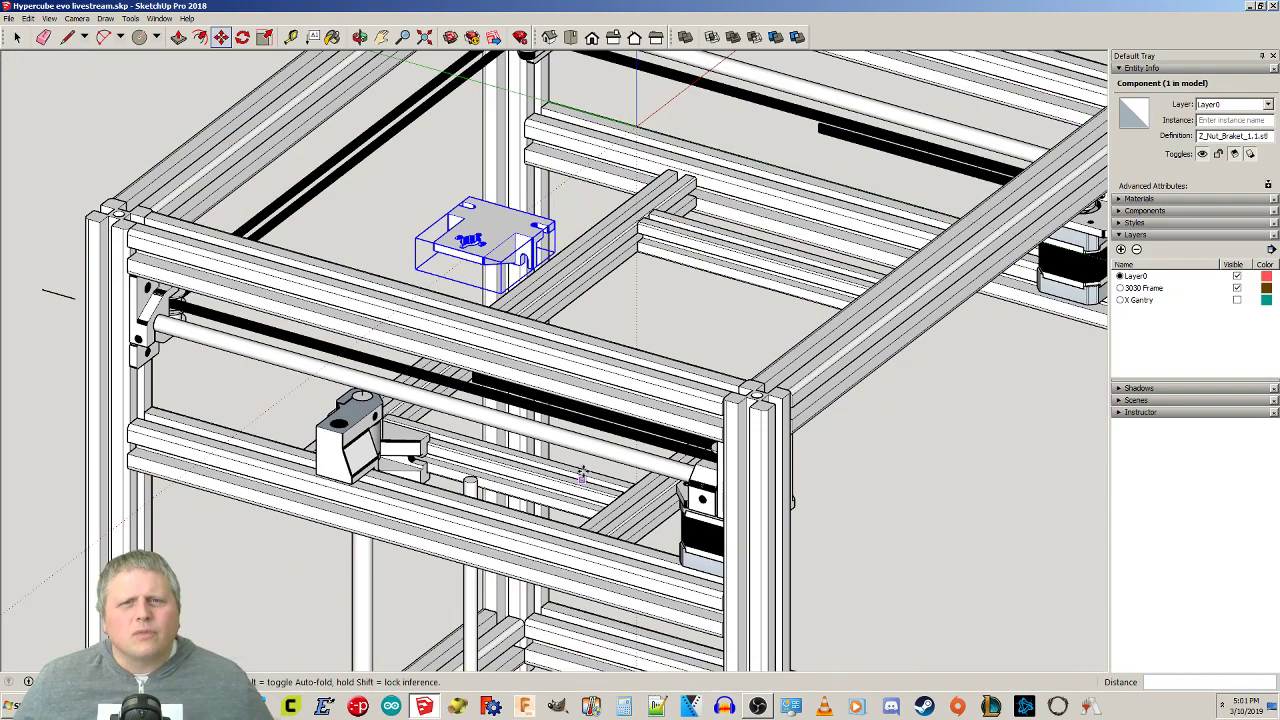
# Lower the nut bracket about 155 mm along the blue axis onto the top face of the bed crossbar.
pyautogui.moveTo(700, 205); pyautogui.dragTo(404, 34, button='middle')
pyautogui.scroll(3, 440, 125)
pyautogui.moveTo(460, 158); pyautogui.dragTo(546, 514, button='middle')
pyautogui.scroll(6, 530, 285)
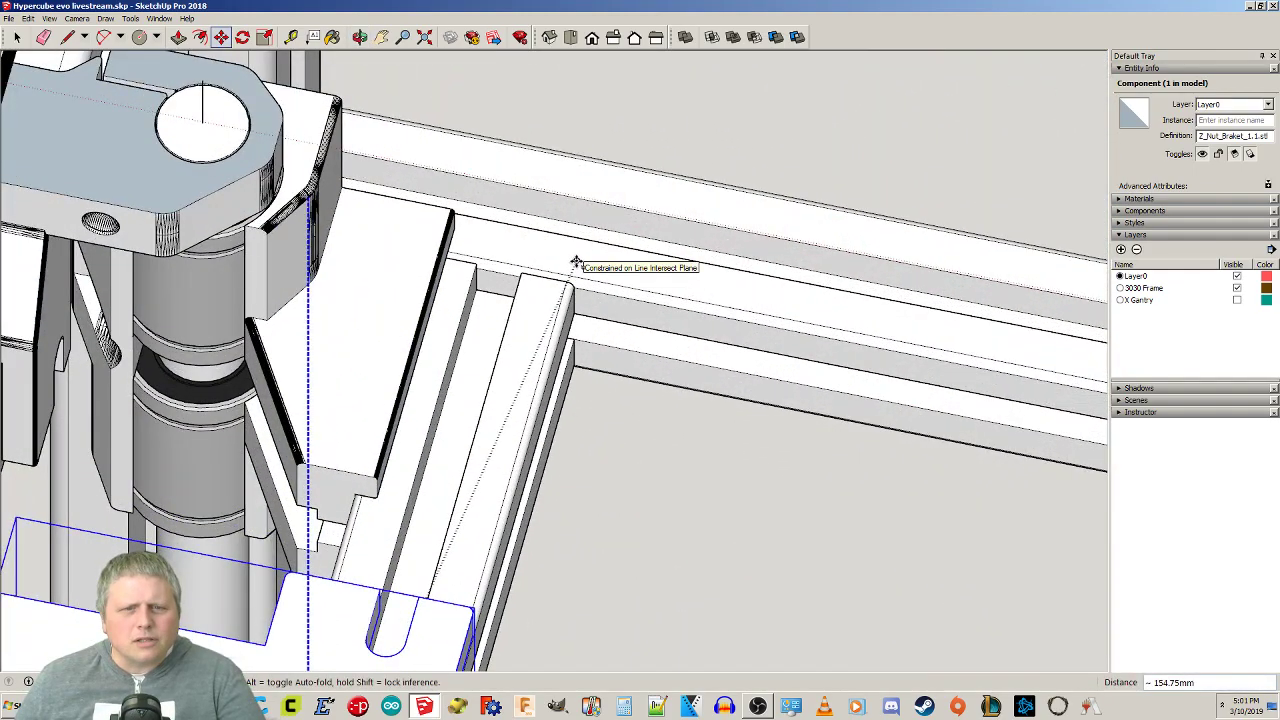
pyautogui.click(576, 262)
pyautogui.scroll(-6, 592, 426)
pyautogui.keyDown('shift'); pyautogui.moveTo(630, 538); pyautogui.dragTo(644, 395, button='middle'); pyautogui.keyUp('shift')
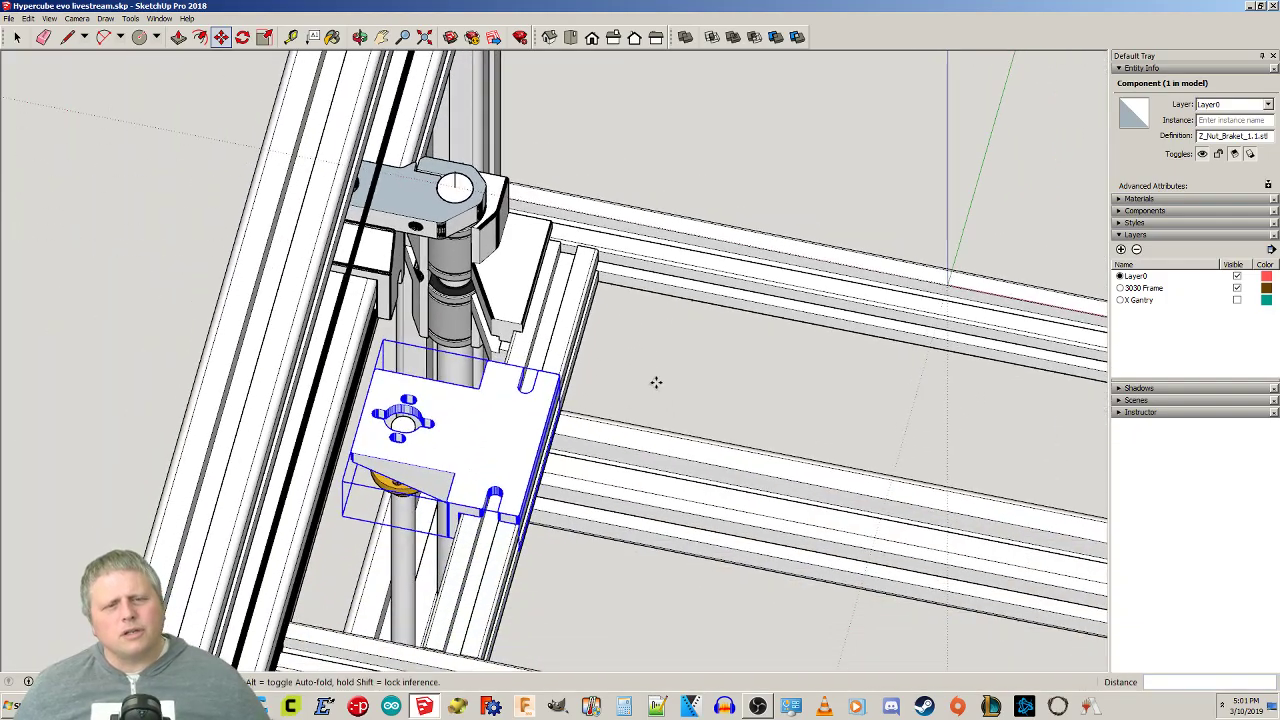
# Examine from the side and from below how the brass lead screw nut lines up with the bracket's hole.
pyautogui.press('space')
pyautogui.click(639, 592)
pyautogui.moveTo(639, 592); pyautogui.dragTo(1071, 324, button='middle')
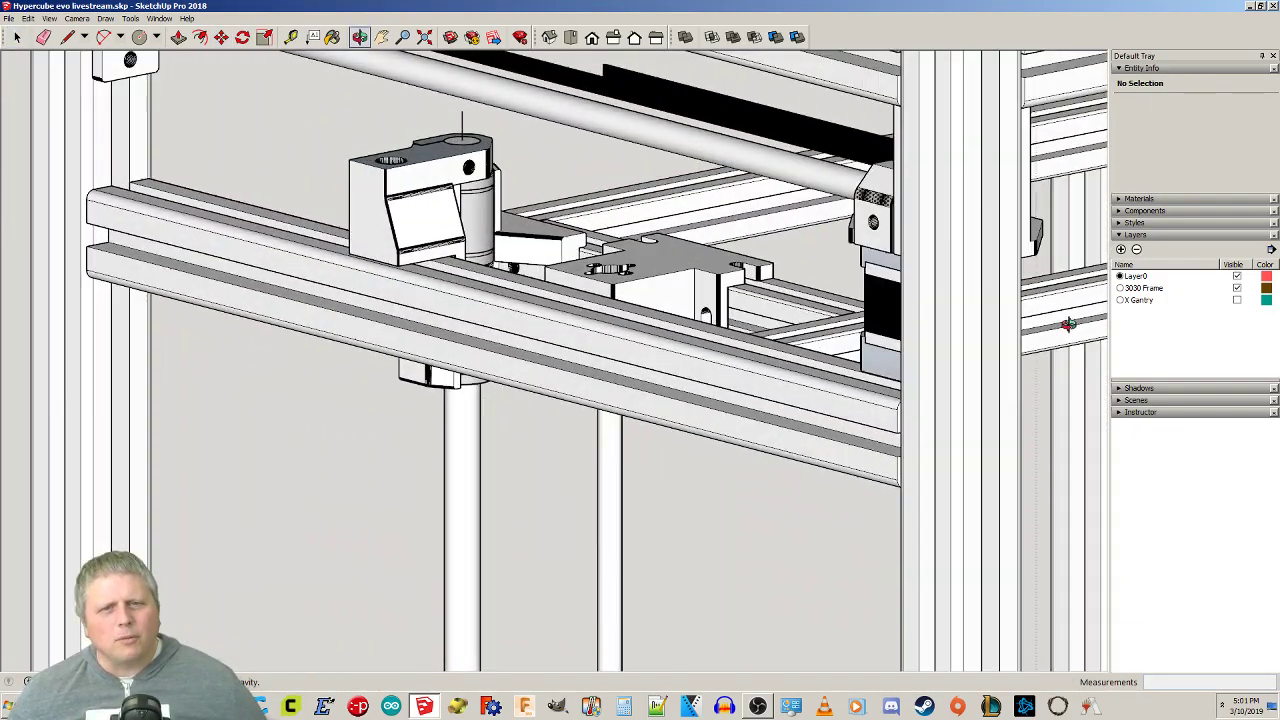
pyautogui.moveTo(782, 595); pyautogui.dragTo(775, 353, button='middle')
pyautogui.click(527, 218)
pyautogui.click(787, 341)
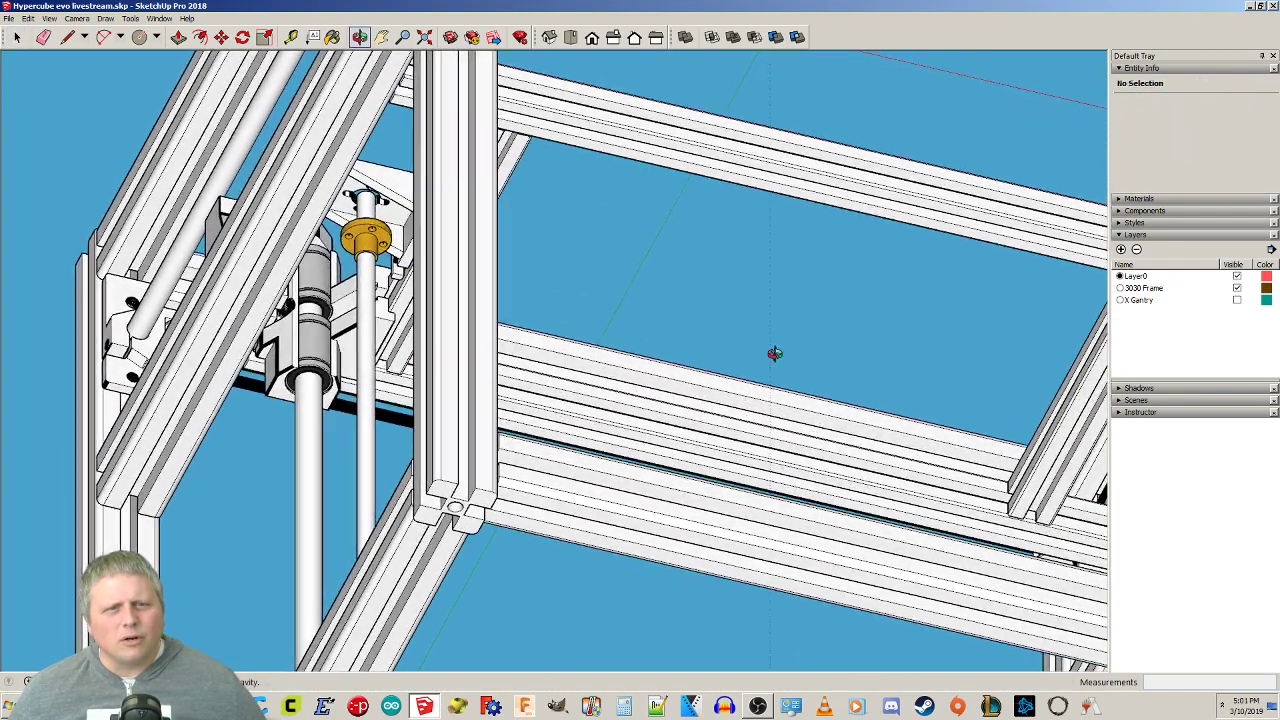
pyautogui.click(351, 318)
pyautogui.keyDown('shift'); pyautogui.click(384, 222); pyautogui.keyUp('shift')
pyautogui.click(384, 233)
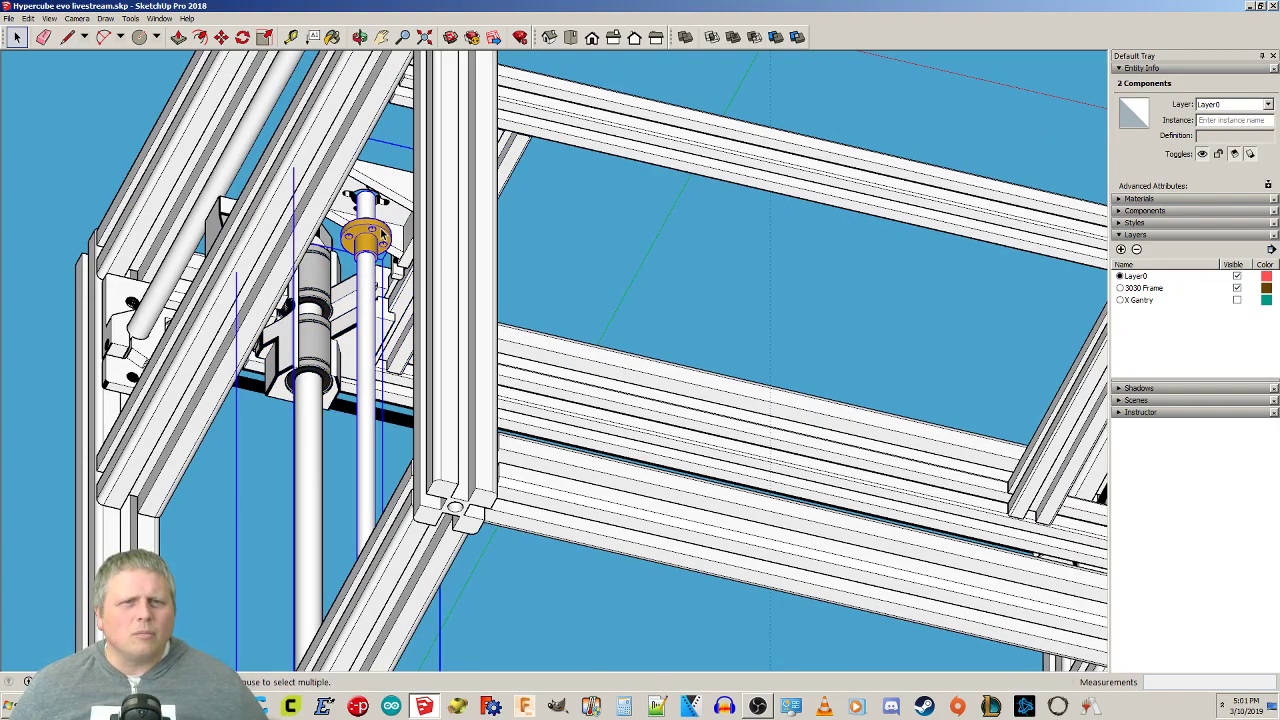
pyautogui.moveTo(593, 162); pyautogui.dragTo(732, 230, button='middle')
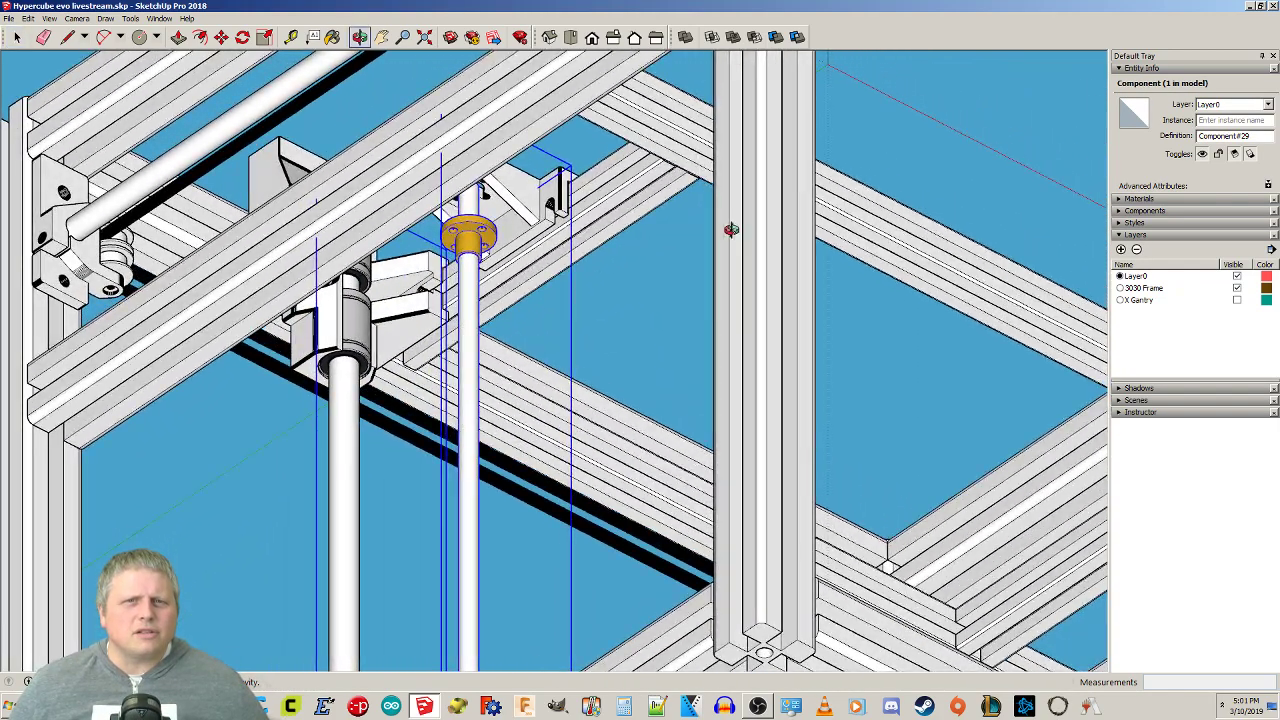
pyautogui.click(937, 420)
# Move the nut bracket sideways by its edge midpoint to centre it on the Z motor mount and lead screw.
pyautogui.moveTo(826, 304); pyautogui.dragTo(1044, 710, button='middle')
pyautogui.moveTo(700, 318); pyautogui.dragTo(803, 508, button='middle')
pyautogui.moveTo(642, 262); pyautogui.dragTo(650, 395, button='middle')
pyautogui.press('m')
pyautogui.click(453, 172)
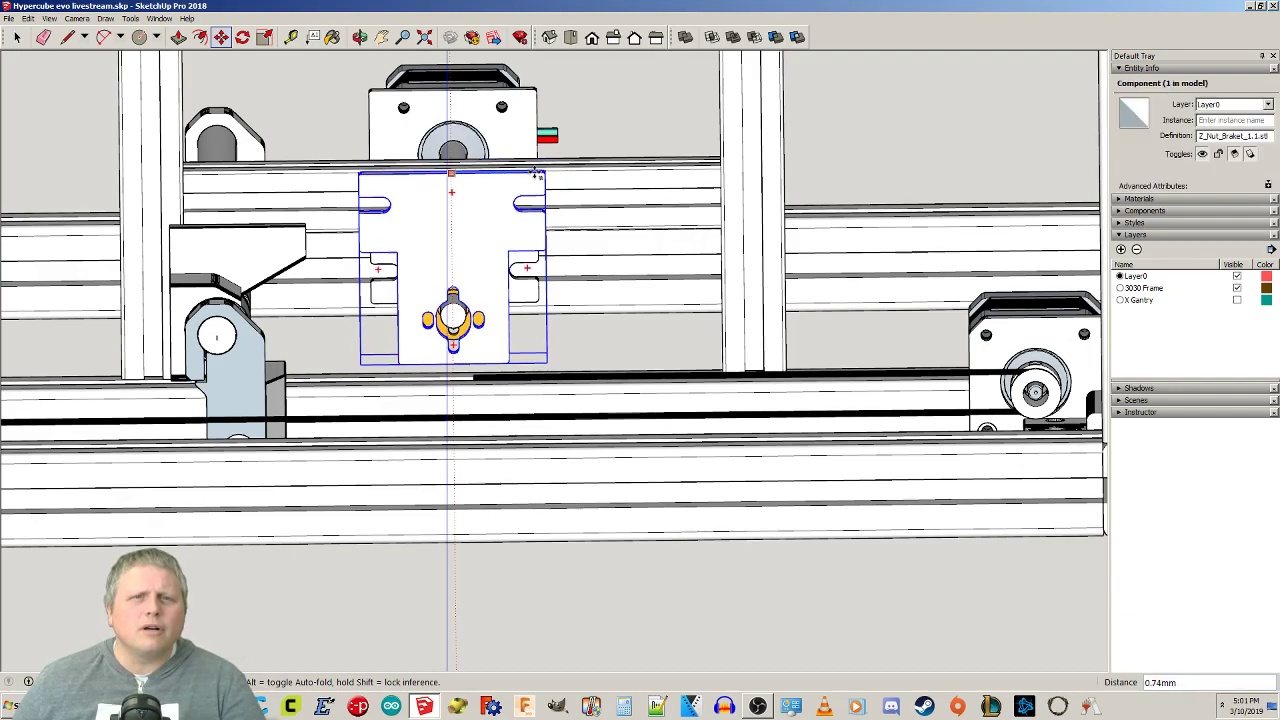
pyautogui.click(456, 91)
pyautogui.press('space')
# Explode the lead screw assembly component so the brass nut can be moved separately.
pyautogui.moveTo(681, 647); pyautogui.dragTo(641, 424, button='middle')
pyautogui.moveTo(507, 298); pyautogui.dragTo(586, 343, button='middle')
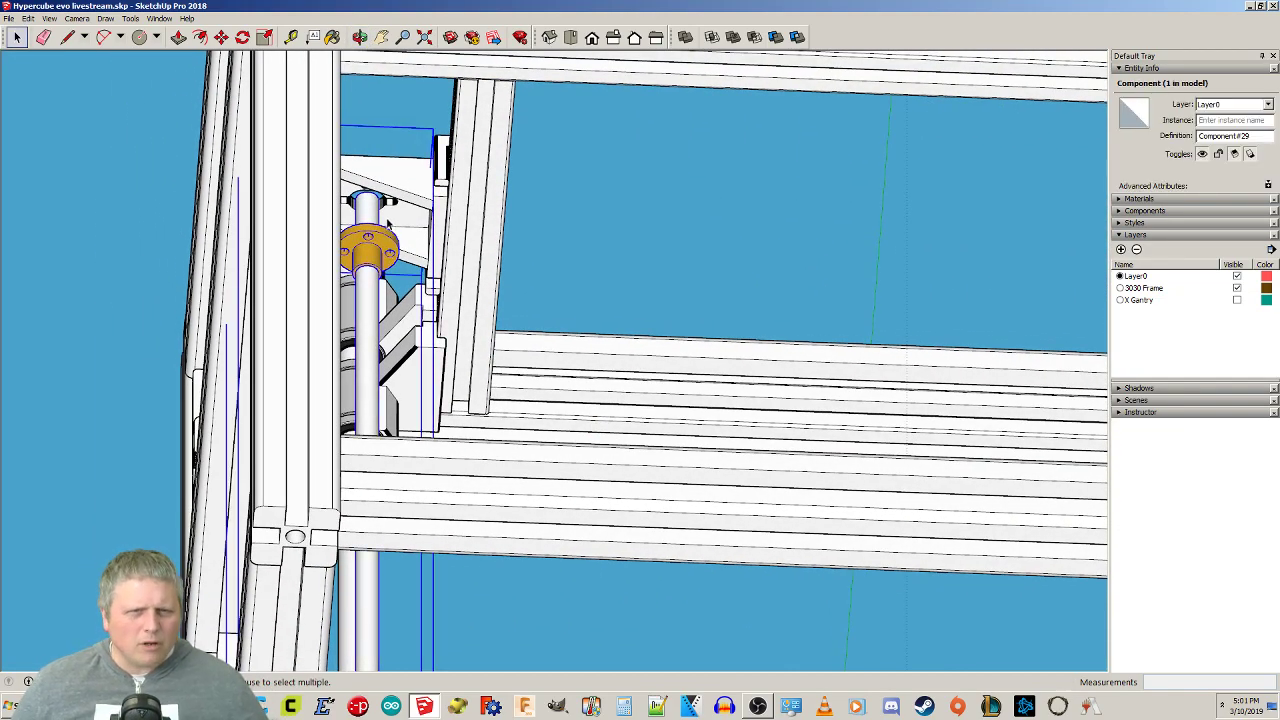
pyautogui.doubleClick(388, 252)
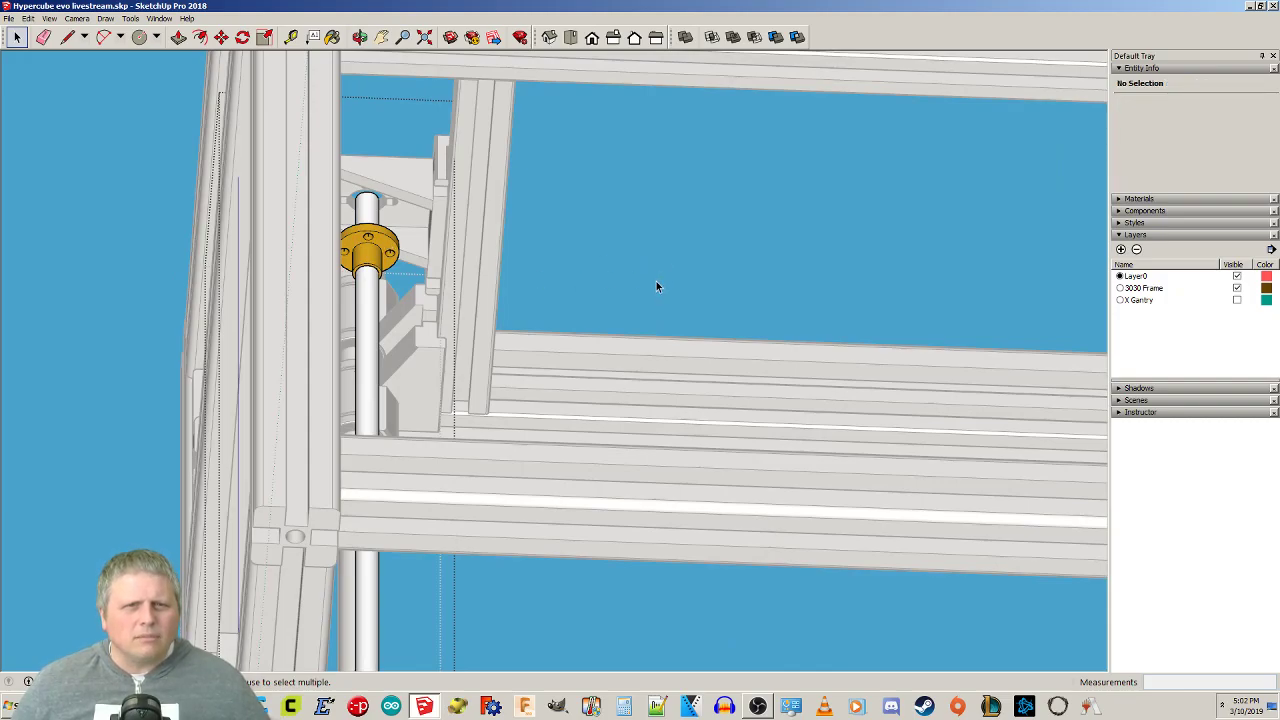
pyautogui.click(656, 282)
pyautogui.click(381, 249)
pyautogui.rightClick(381, 249)
pyautogui.click(758, 292)
pyautogui.moveTo(758, 297); pyautogui.dragTo(307, 355, button='middle')
pyautogui.click(286, 340)
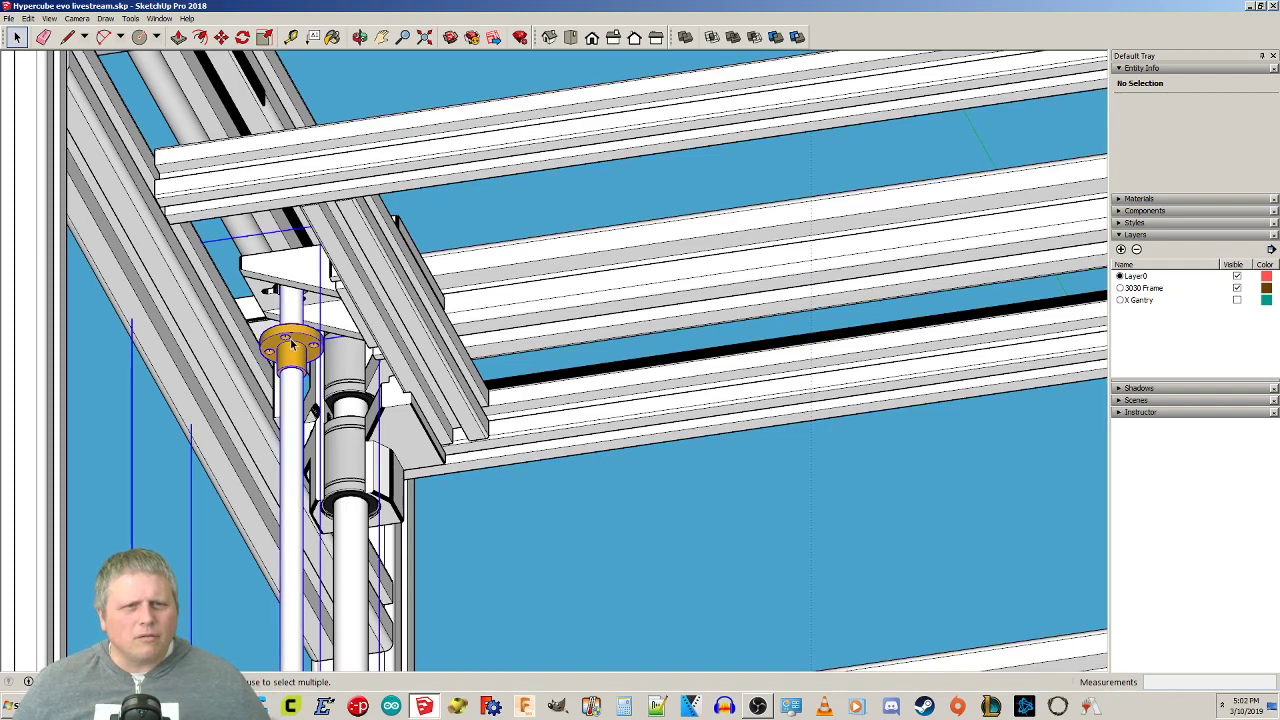
pyautogui.rightClick(288, 341)
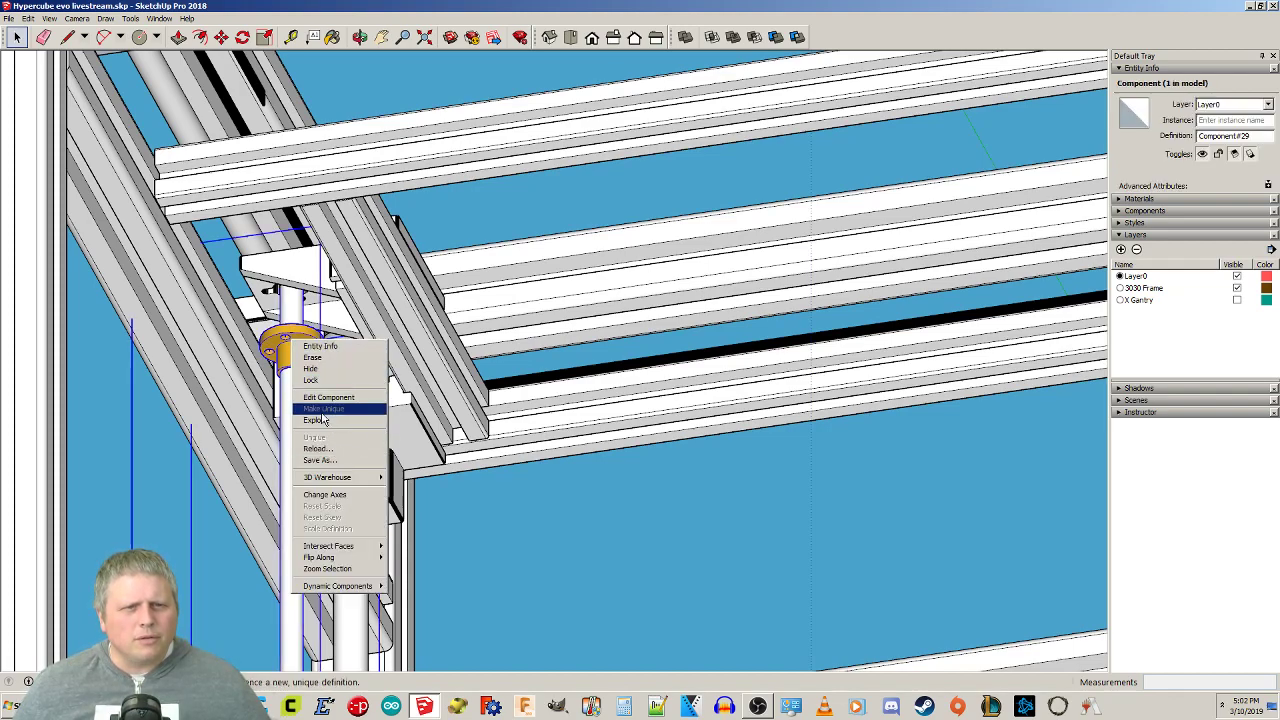
pyautogui.click(323, 420)
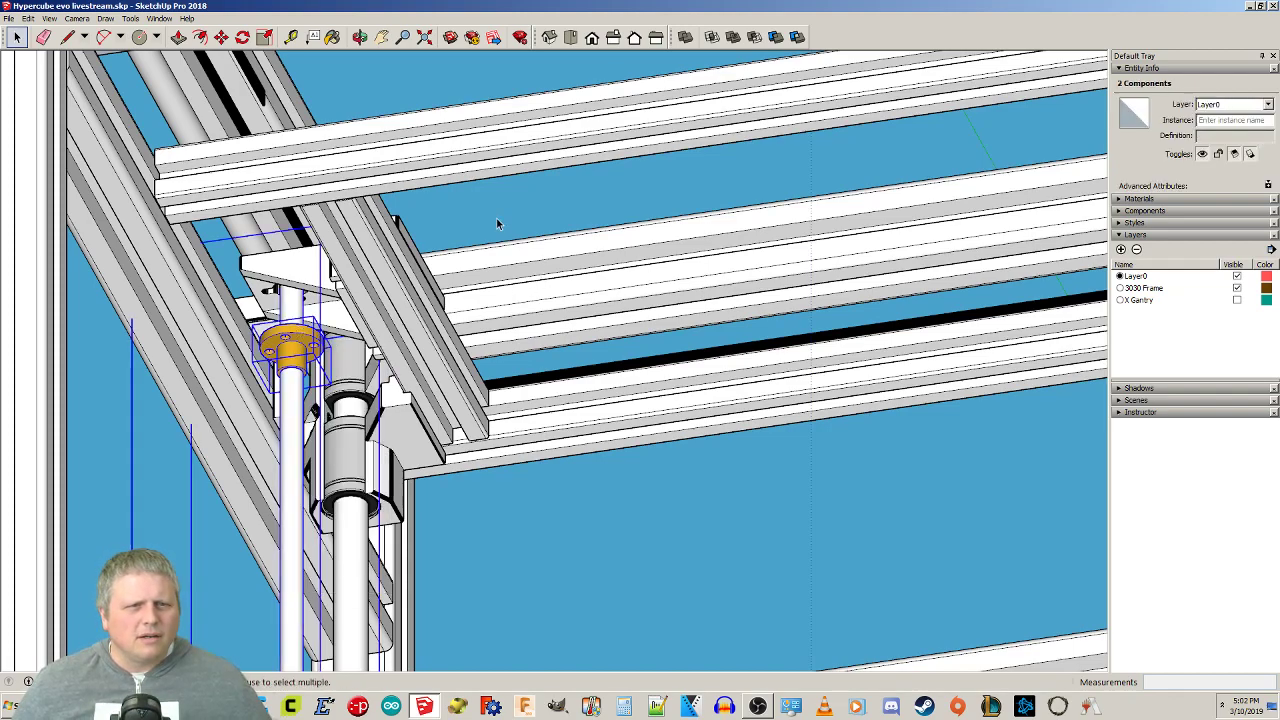
# Move the brass nut up along the blue axis until it seats against the underside of the nut bracket.
pyautogui.click(300, 338)
pyautogui.scroll(3, 300, 338)
pyautogui.press('m')
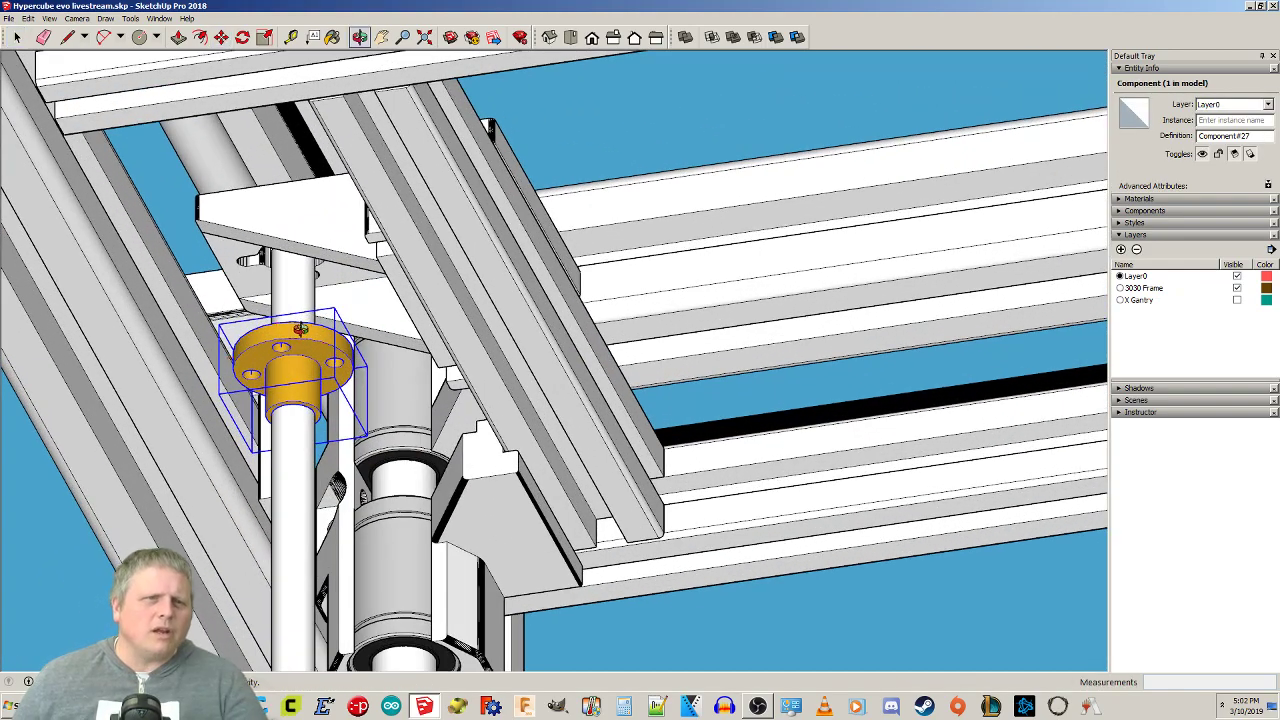
pyautogui.moveTo(299, 330); pyautogui.dragTo(421, 356, button='middle')
pyautogui.click(487, 362)
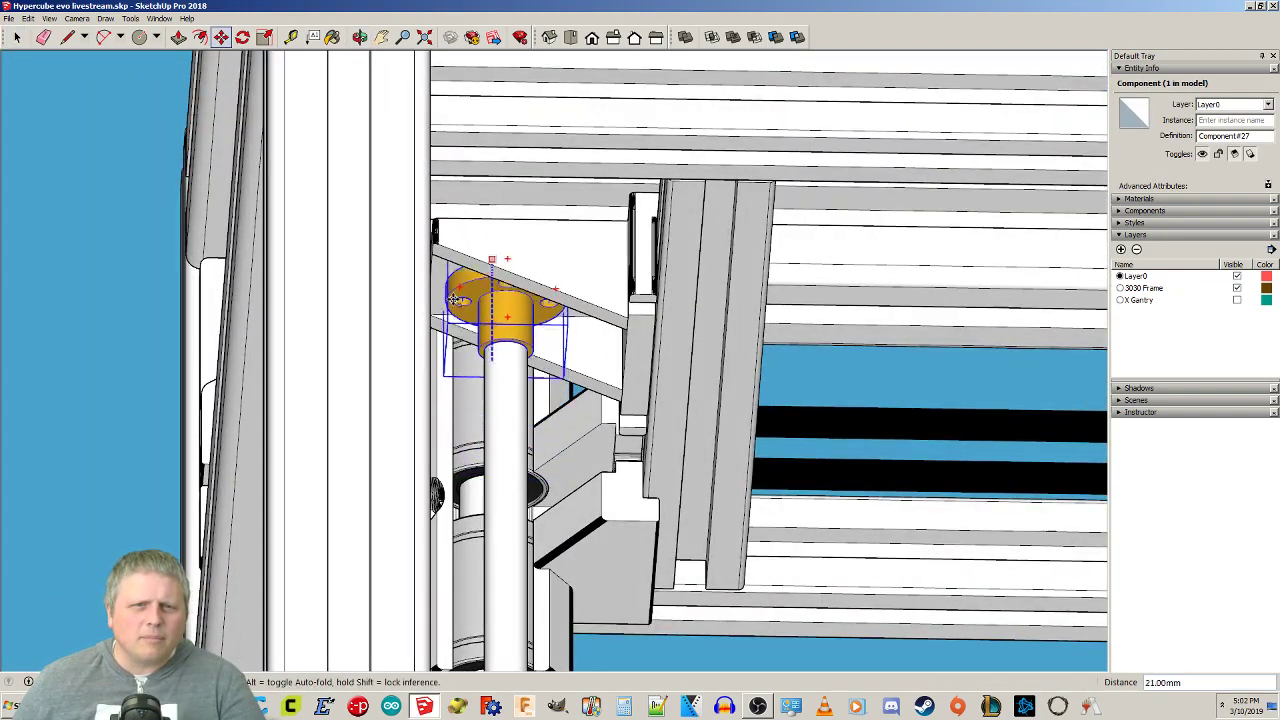
pyautogui.moveTo(445, 285); pyautogui.dragTo(671, 596, button='middle')
pyautogui.keyDown('shift'); pyautogui.moveTo(694, 498); pyautogui.dragTo(300, 610, button='middle'); pyautogui.keyUp('shift')
pyautogui.click(573, 445)
# Select the linear bearing mount, the nut bracket and the bed crossbar they attach to.
pyautogui.scroll(-2, 573, 445)
pyautogui.moveTo(573, 445); pyautogui.dragTo(442, 618, button='middle')
pyautogui.scroll(2, 380, 374)
pyautogui.scroll(-4, 419, 346)
pyautogui.moveTo(574, 434); pyautogui.dragTo(702, 296, button='middle')
pyautogui.moveTo(533, 282); pyautogui.dragTo(562, 378, button='middle')
pyautogui.click(540, 284)
pyautogui.keyDown('shift'); pyautogui.click(484, 326); pyautogui.keyUp('shift')
pyautogui.scroll(2, 430, 315)
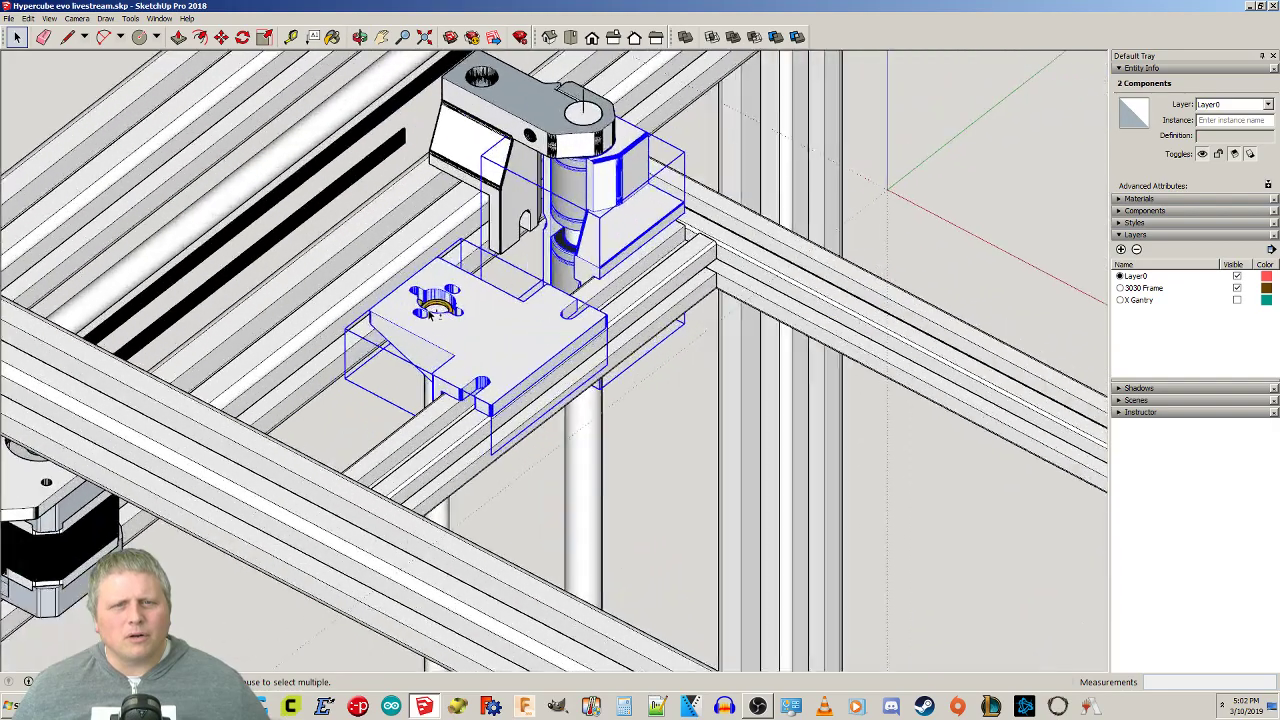
pyautogui.scroll(1, 430, 310)
pyautogui.keyDown('shift'); pyautogui.click(672, 298); pyautogui.keyUp('shift')
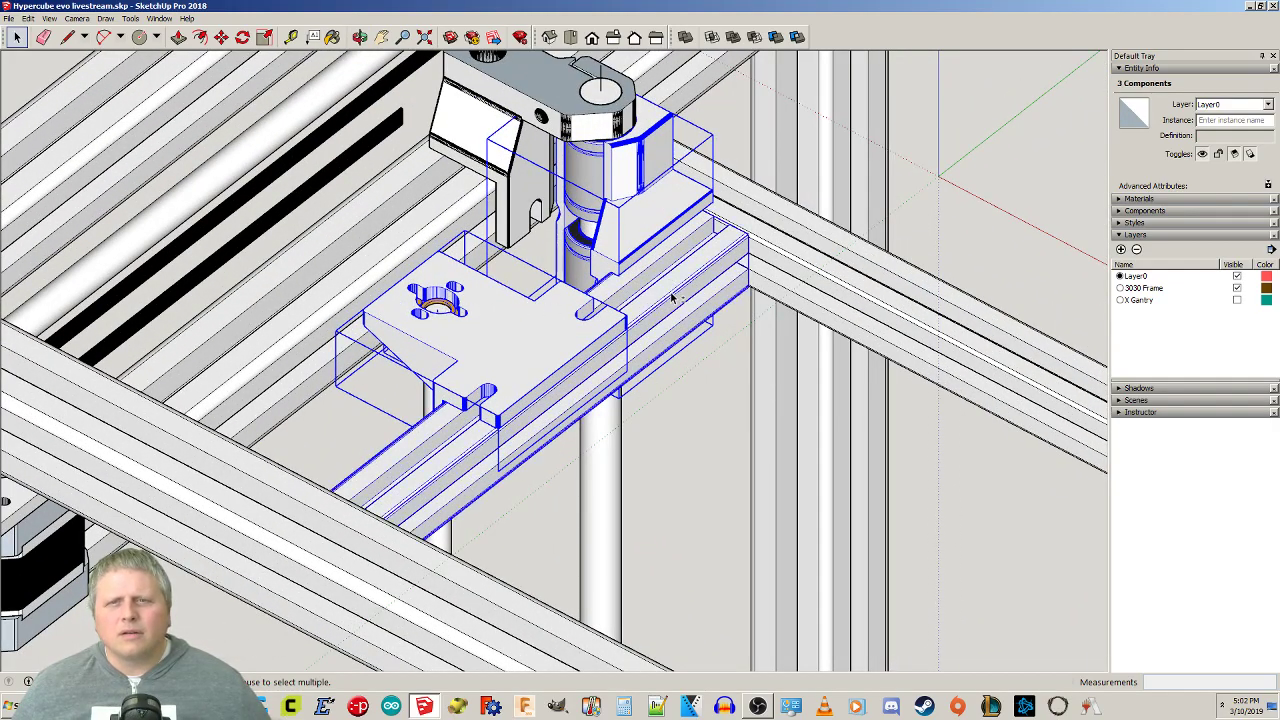
# Extend the selection to the remaining bed frame parts for a total of seven components, and clear the selection.
pyautogui.keyDown('shift'); pyautogui.click(769, 219); pyautogui.keyUp('shift')
pyautogui.moveTo(652, 368)
pyautogui.keyDown('shift'); pyautogui.mouseDown(button='middle')
pyautogui.moveTo(774, 167)
pyautogui.moveTo(655, 363)
pyautogui.mouseUp(button='middle'); pyautogui.keyUp('shift')
pyautogui.keyDown('shift'); pyautogui.click(421, 353); pyautogui.keyUp('shift')
pyautogui.moveTo(888, 574)
pyautogui.keyDown('shift'); pyautogui.mouseDown(button='middle')
pyautogui.moveTo(680, 377)
pyautogui.moveTo(366, 303)
pyautogui.mouseUp(button='middle'); pyautogui.keyUp('shift')
pyautogui.keyDown('shift'); pyautogui.click(844, 579); pyautogui.keyUp('shift')
pyautogui.moveTo(844, 579); pyautogui.dragTo(640, 535, button='middle')
pyautogui.moveTo(860, 497)
pyautogui.keyDown('shift'); pyautogui.mouseDown(button='middle')
pyautogui.moveTo(115, 480)
pyautogui.moveTo(400, 429)
pyautogui.moveTo(713, 463)
pyautogui.moveTo(686, 423)
pyautogui.moveTo(697, 345)
pyautogui.mouseUp(button='middle'); pyautogui.keyUp('shift')
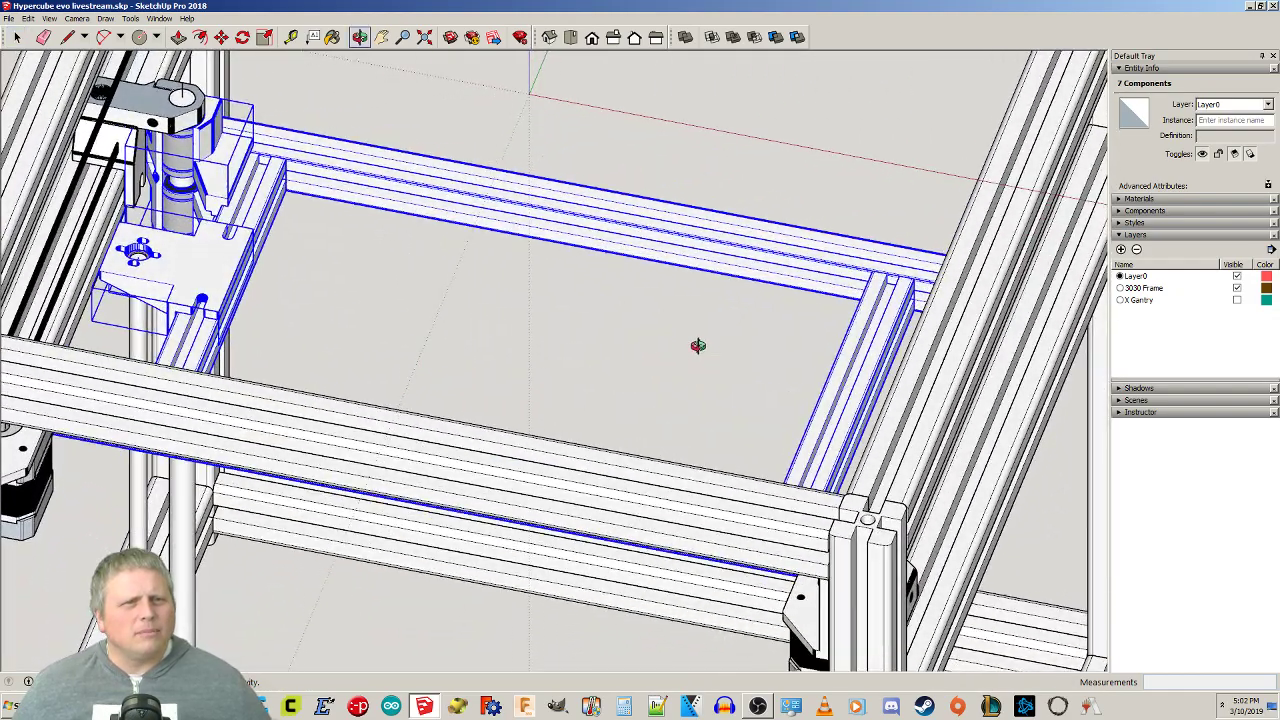
pyautogui.click(497, 320)
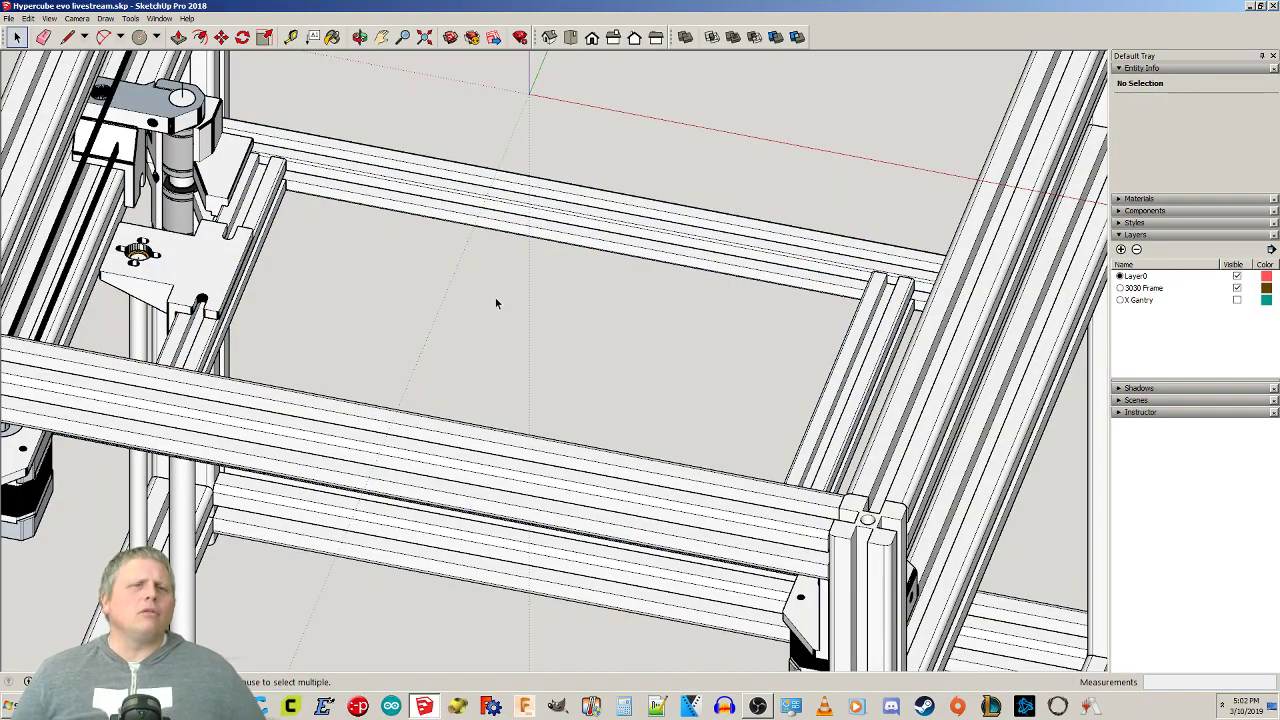
# Delete the bed frame's short crossbar at the end opposite the nut bracket and bearing mount.
pyautogui.moveTo(430, 291)
pyautogui.mouseDown(button='middle')
pyautogui.moveTo(440, 374)
pyautogui.moveTo(371, 291)
pyautogui.moveTo(271, 271)
pyautogui.moveTo(484, 331)
pyautogui.moveTo(603, 423)
pyautogui.moveTo(644, 384)
pyautogui.moveTo(559, 357)
pyautogui.moveTo(720, 443)
pyautogui.moveTo(659, 425)
pyautogui.moveTo(690, 410)
pyautogui.mouseUp(button='middle')
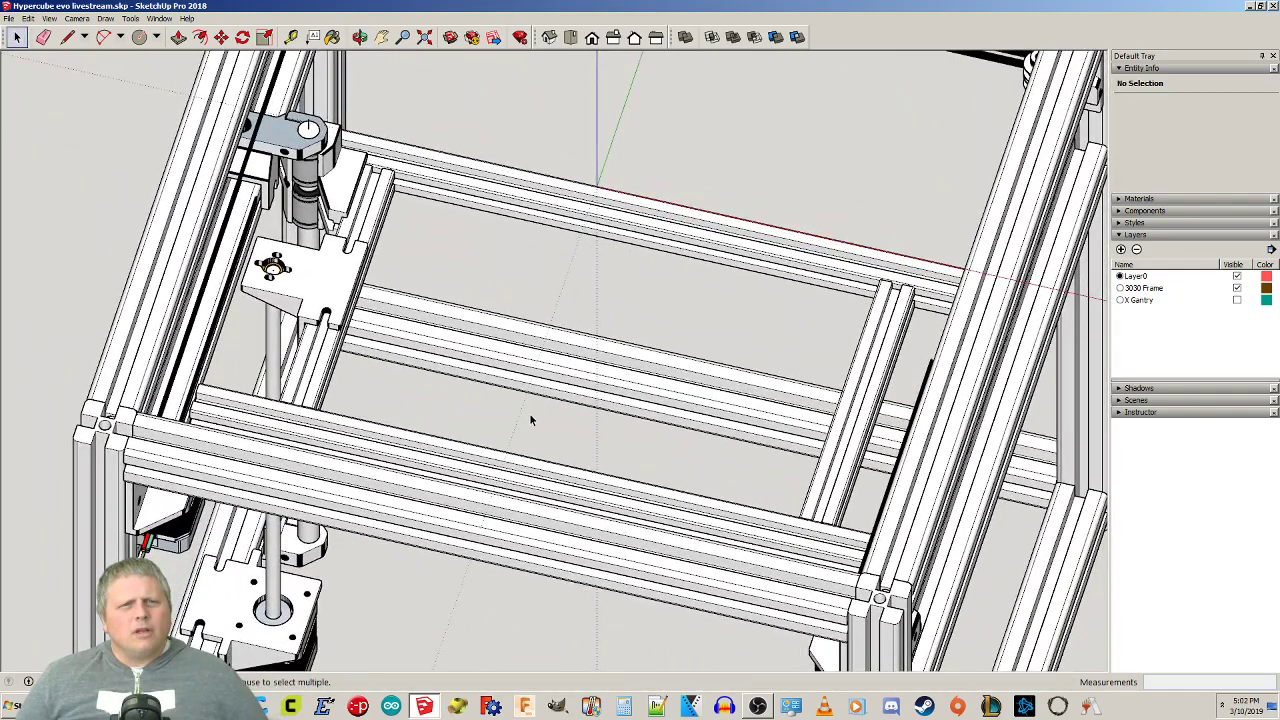
pyautogui.moveTo(452, 409); pyautogui.dragTo(400, 300, button='middle')
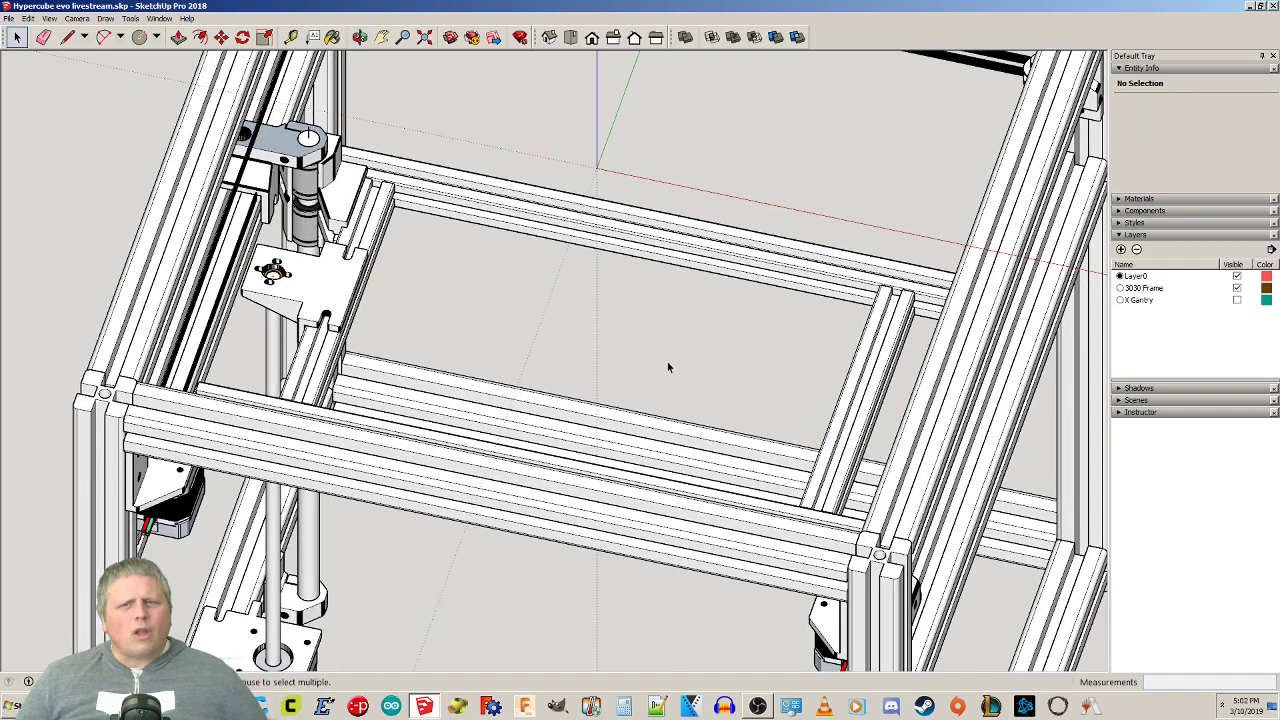
pyautogui.click(853, 397)
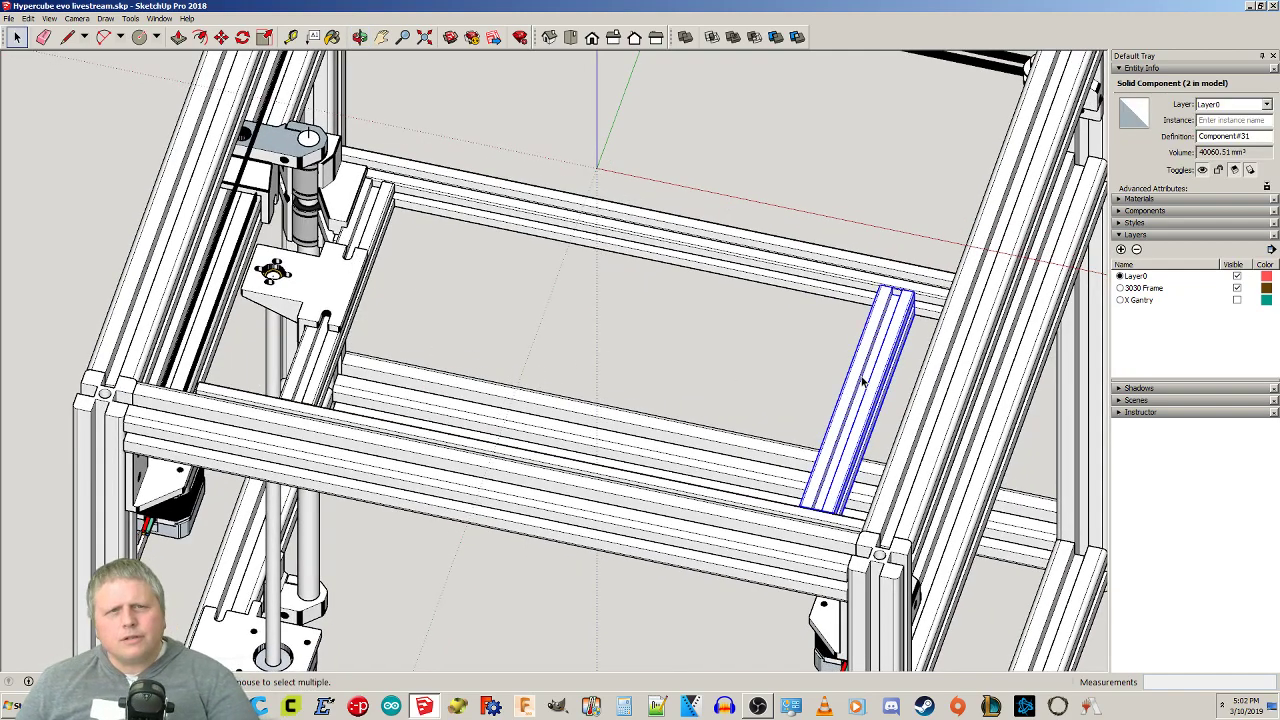
pyautogui.press('Delete')
# Delete the long front rail of the 2020 bed frame.
pyautogui.moveTo(305, 405); pyautogui.dragTo(347, 426, button='middle')
pyautogui.click(296, 442)
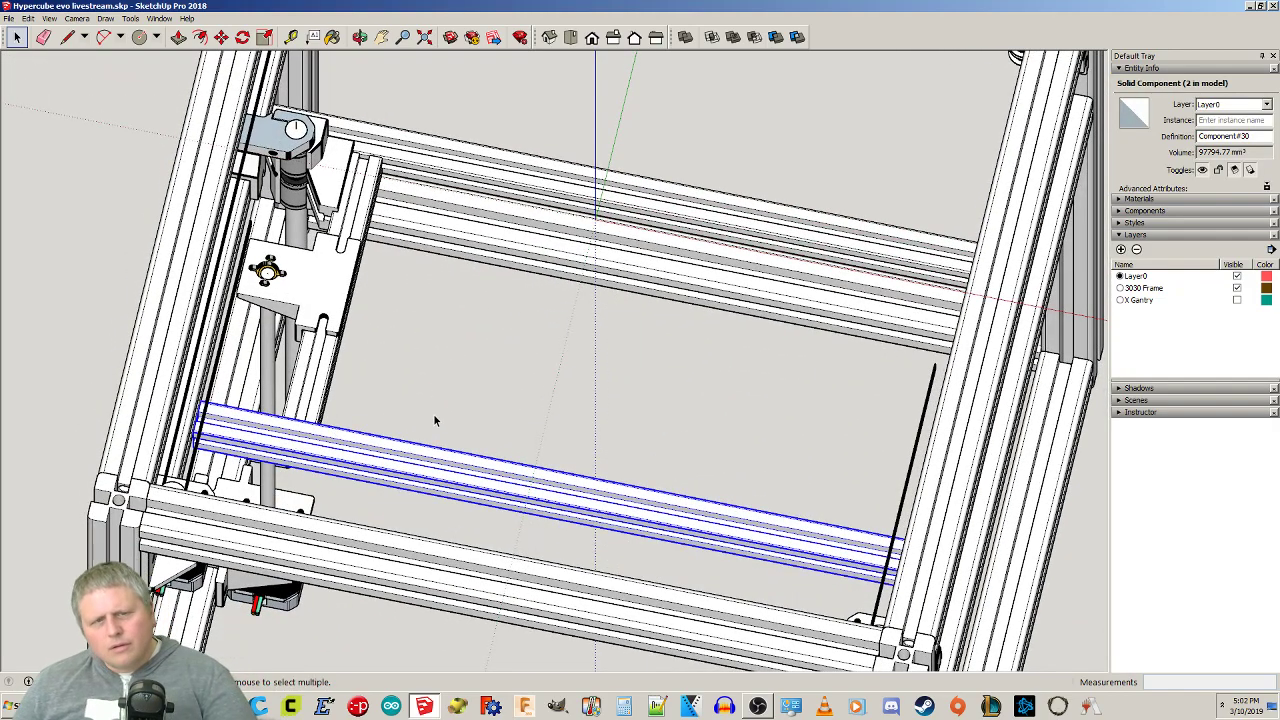
pyautogui.press('Delete')
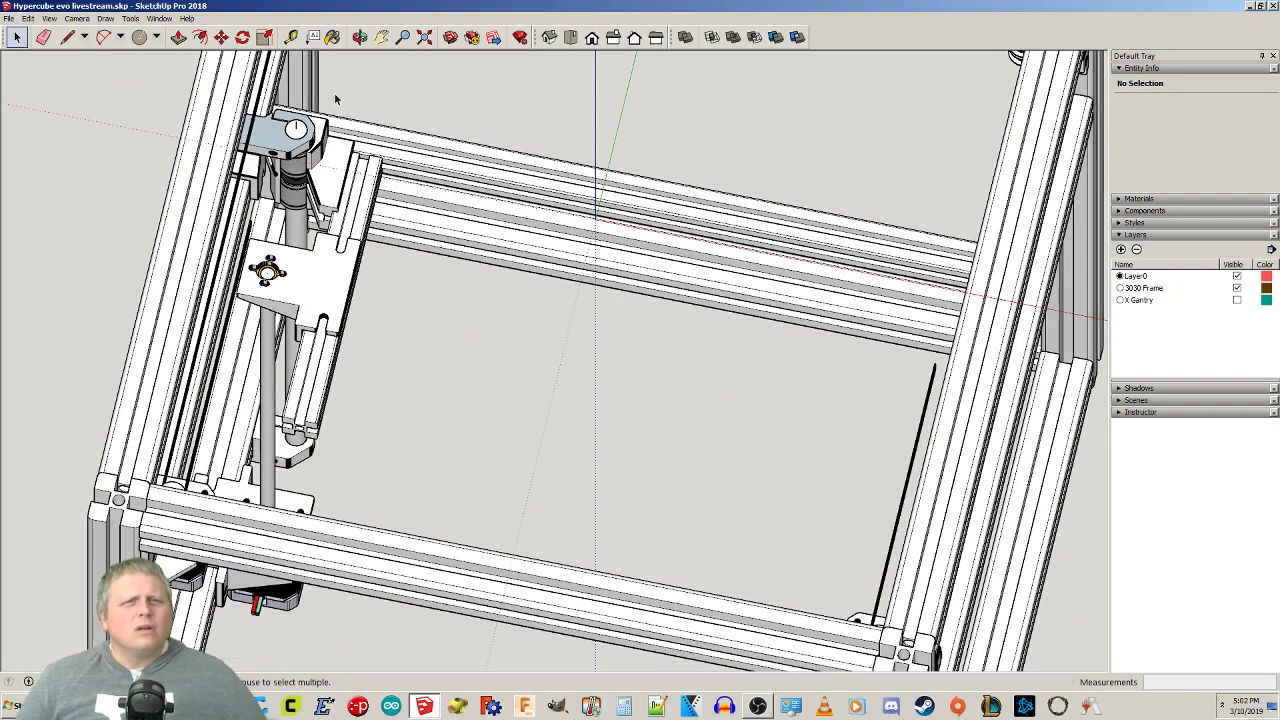
# Restore the deleted front bed rail and copy the linear bearing mount along the crossbar to the other side of the nut bracket.
pyautogui.click(325, 168)
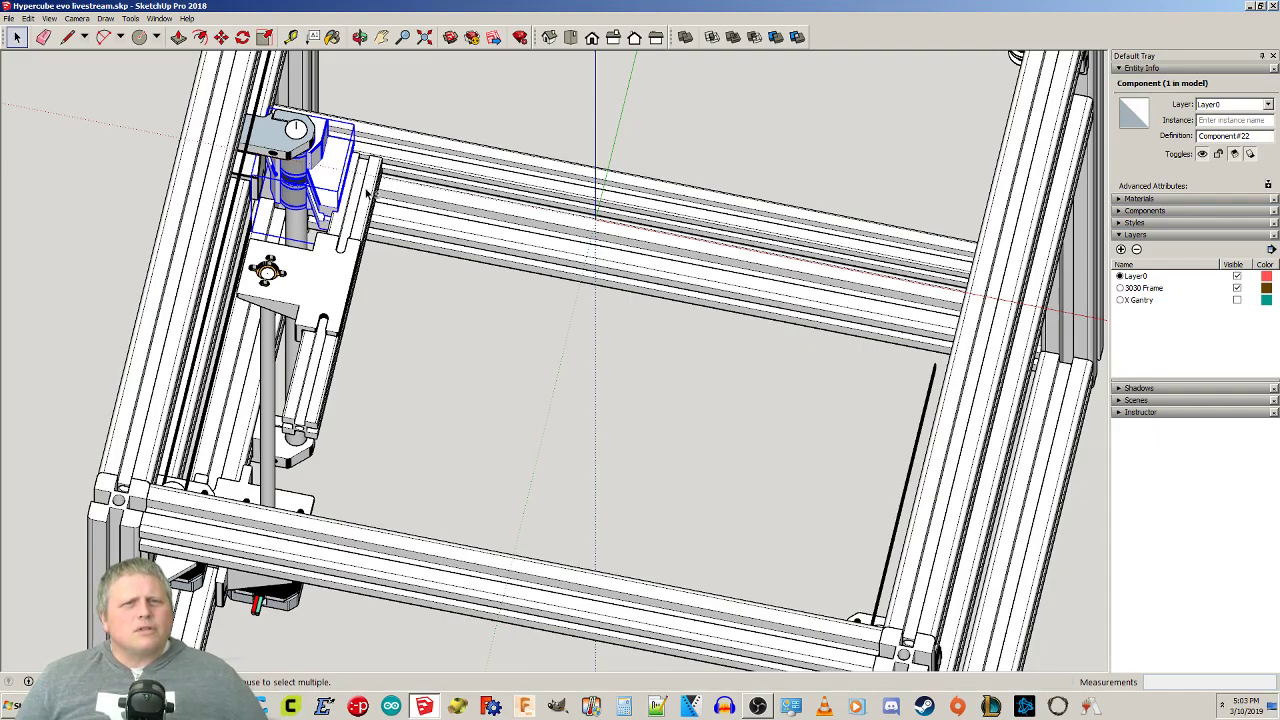
pyautogui.click(475, 348)
pyautogui.moveTo(475, 348); pyautogui.dragTo(381, 262, button='middle')
pyautogui.click(560, 97)
pyautogui.moveTo(577, 138); pyautogui.dragTo(503, 312, button='middle')
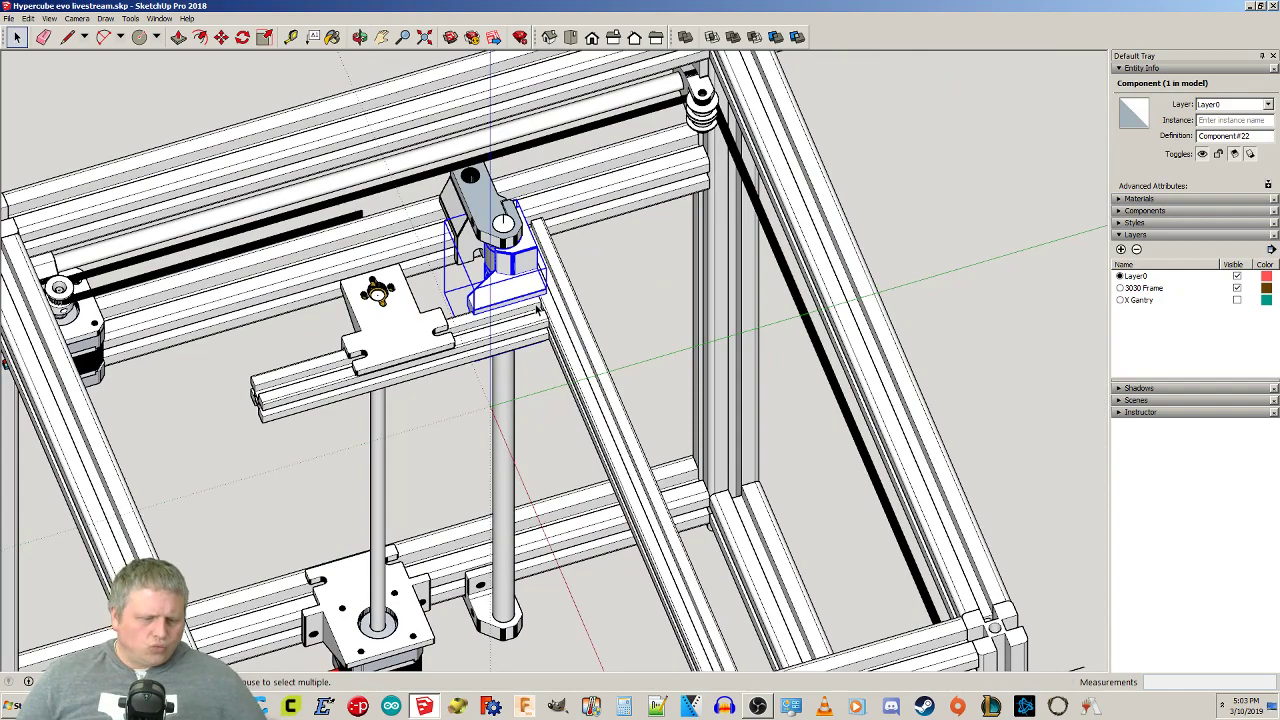
pyautogui.press('m')
pyautogui.moveTo(520, 308); pyautogui.dragTo(529, 286, button='middle')
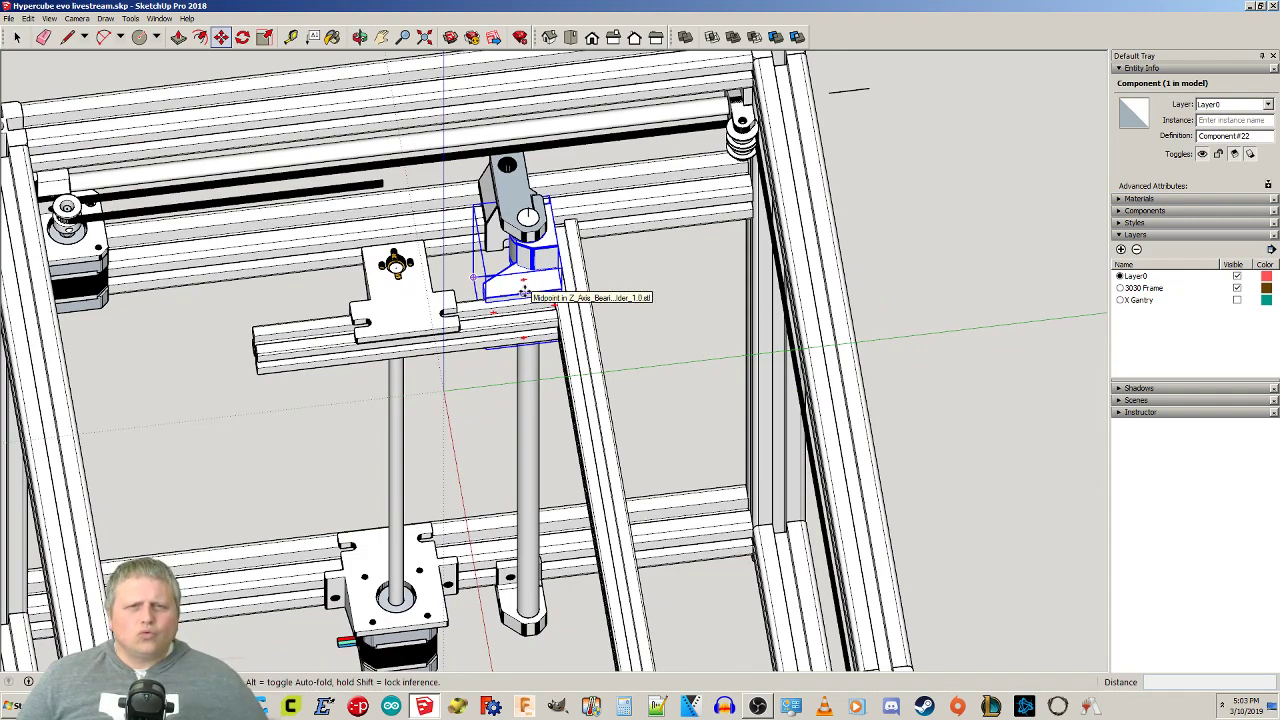
pyautogui.hotkey('ctrl', 'z')
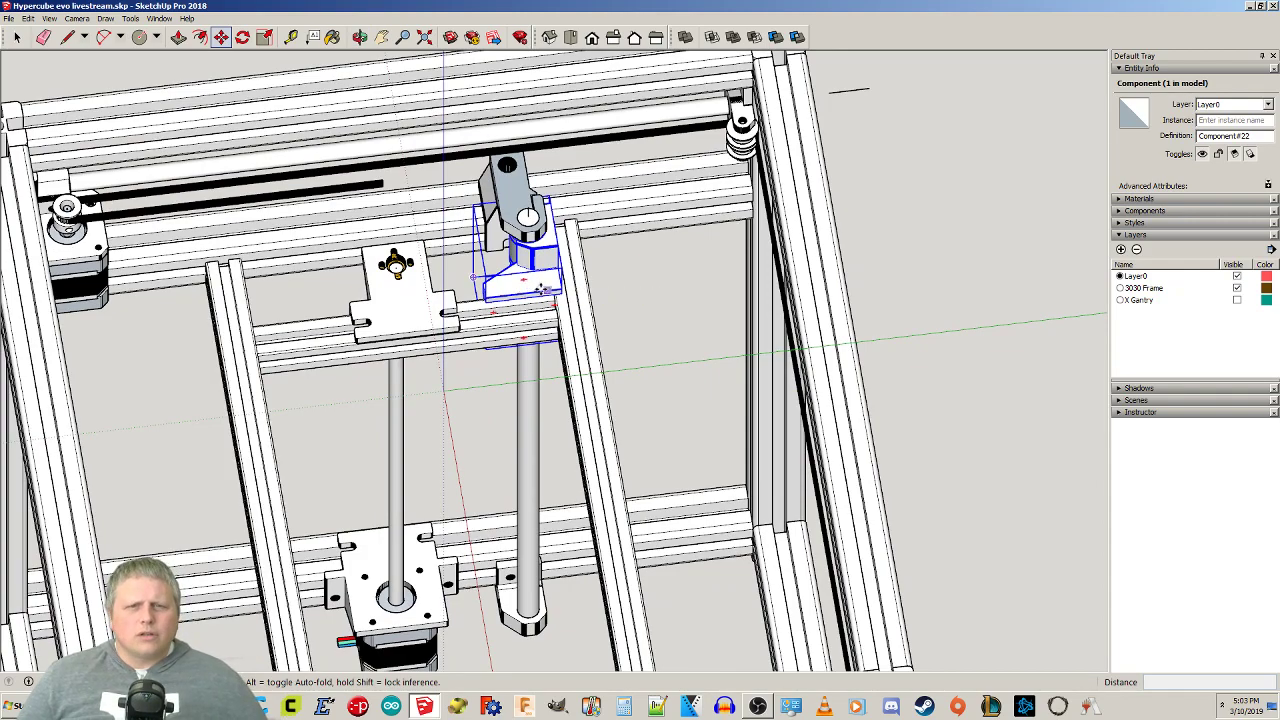
pyautogui.click(543, 289)
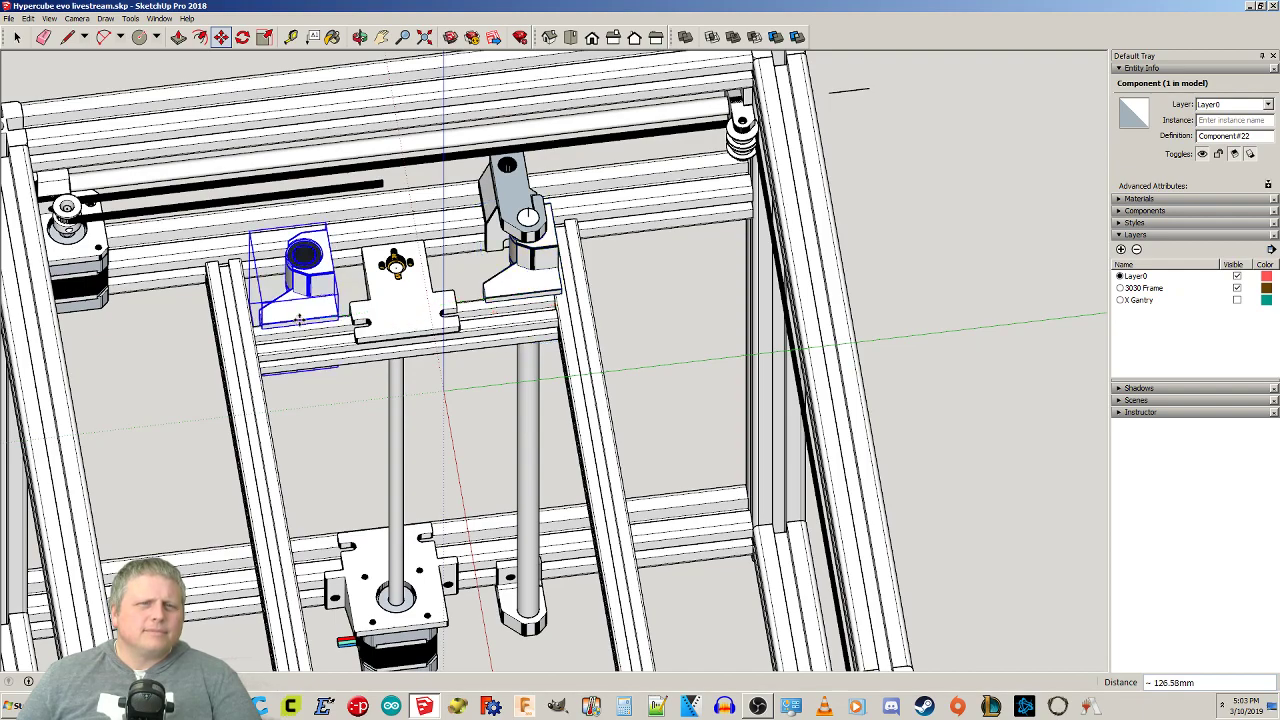
# Flip the copied bearing mount along its component's green axis.
pyautogui.rightClick(299, 320)
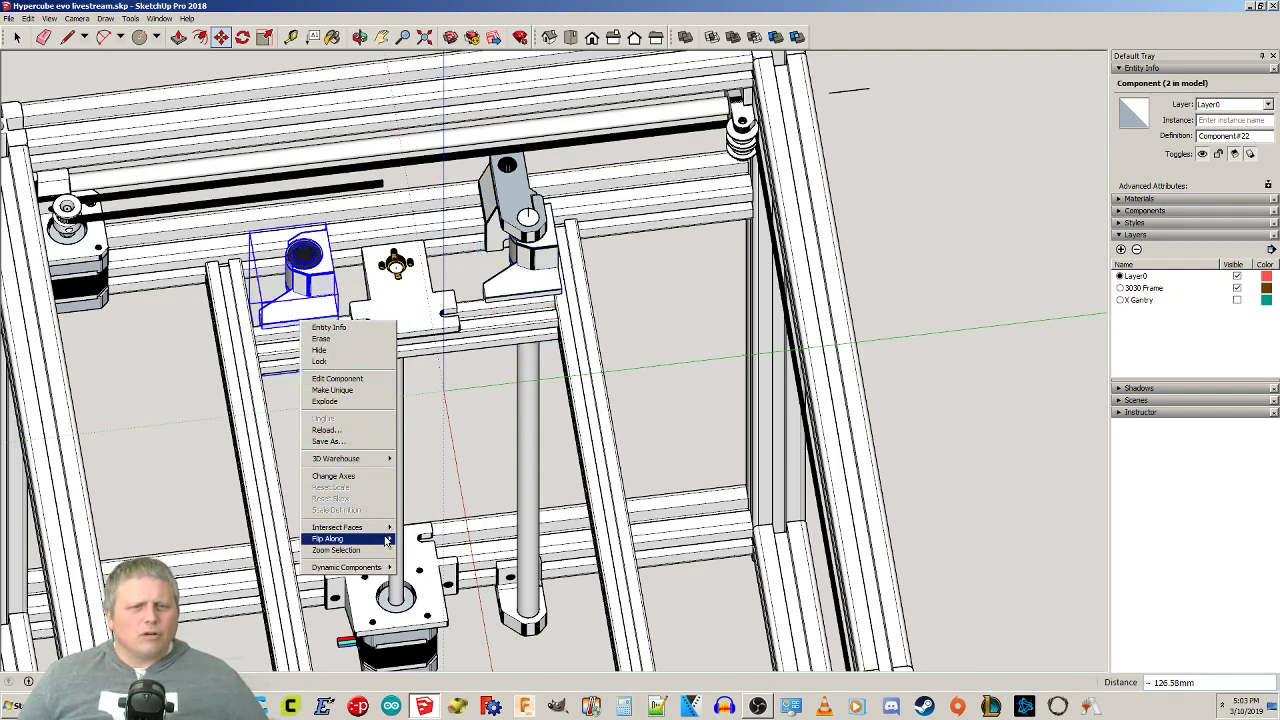
pyautogui.moveTo(380, 544)
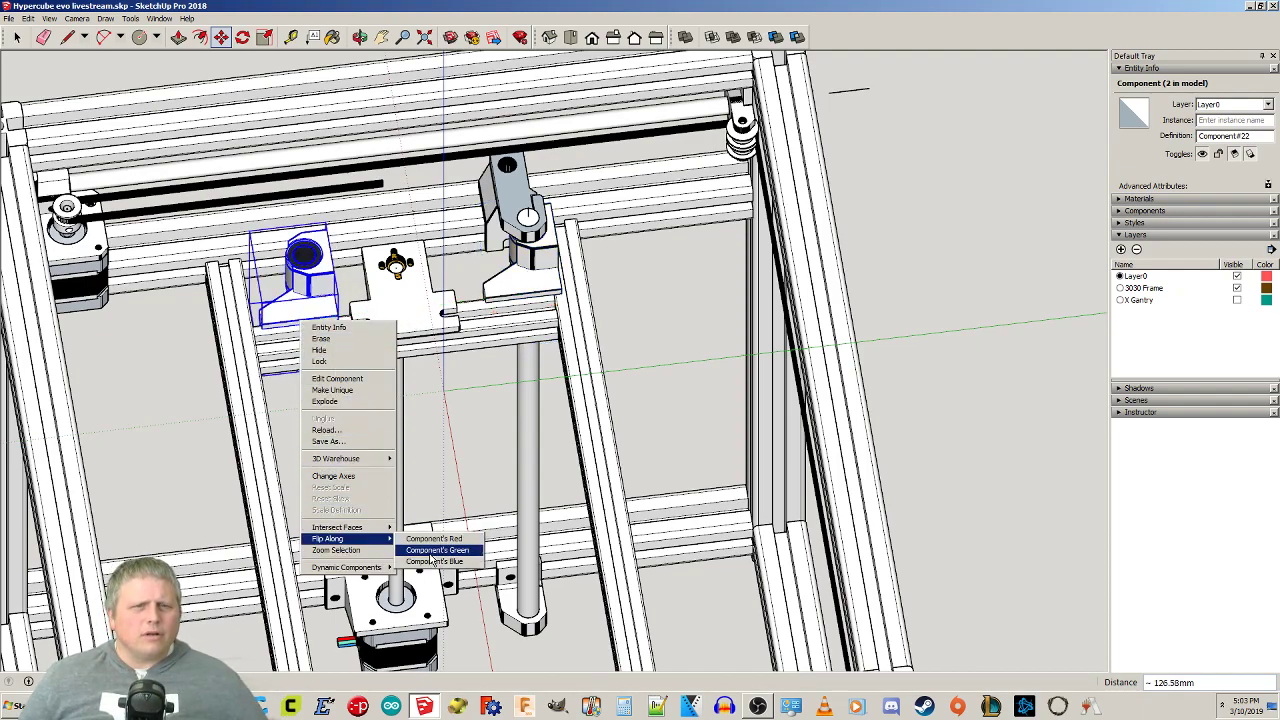
pyautogui.click(432, 550)
pyautogui.press('space')
pyautogui.click(203, 430)
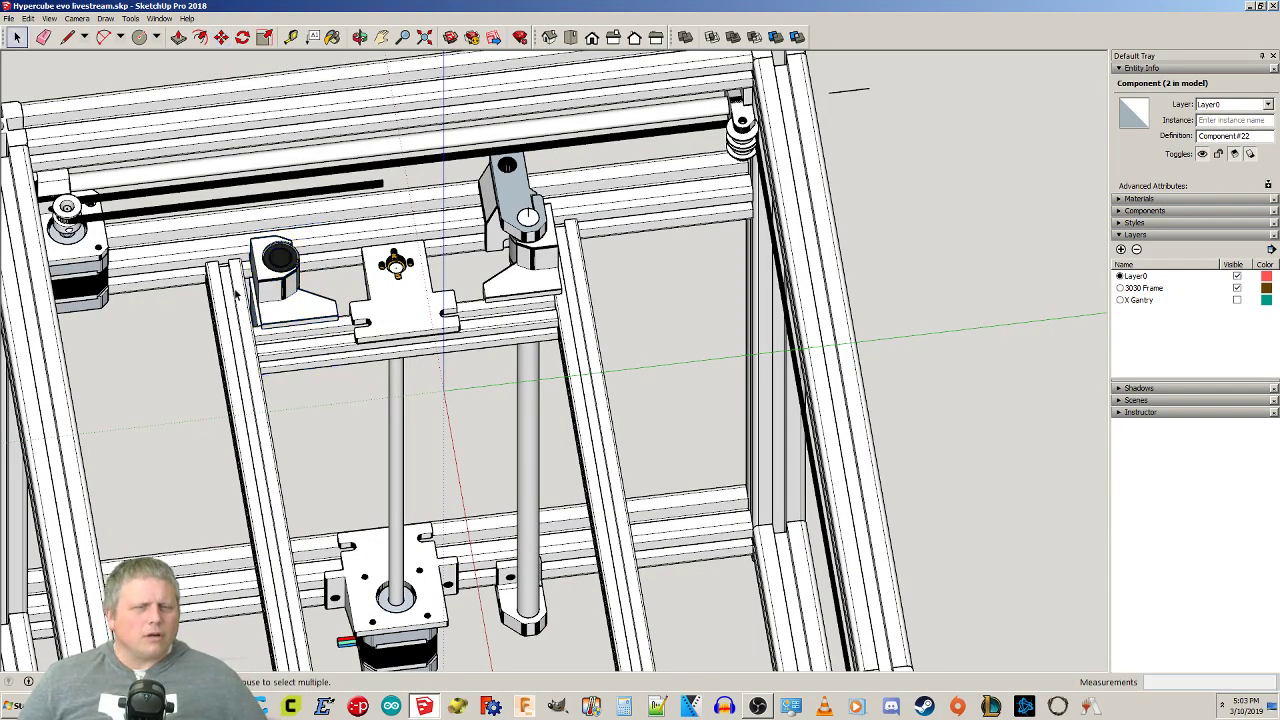
# Move the flipped bearing mount about 7.85 mm to line it up on the bed frame's crossbeam.
pyautogui.scroll(3, 256, 318)
pyautogui.moveTo(263, 318); pyautogui.dragTo(544, 494, button='middle')
pyautogui.click(508, 524)
pyautogui.moveTo(504, 449); pyautogui.dragTo(537, 535, button='middle')
pyautogui.press('m')
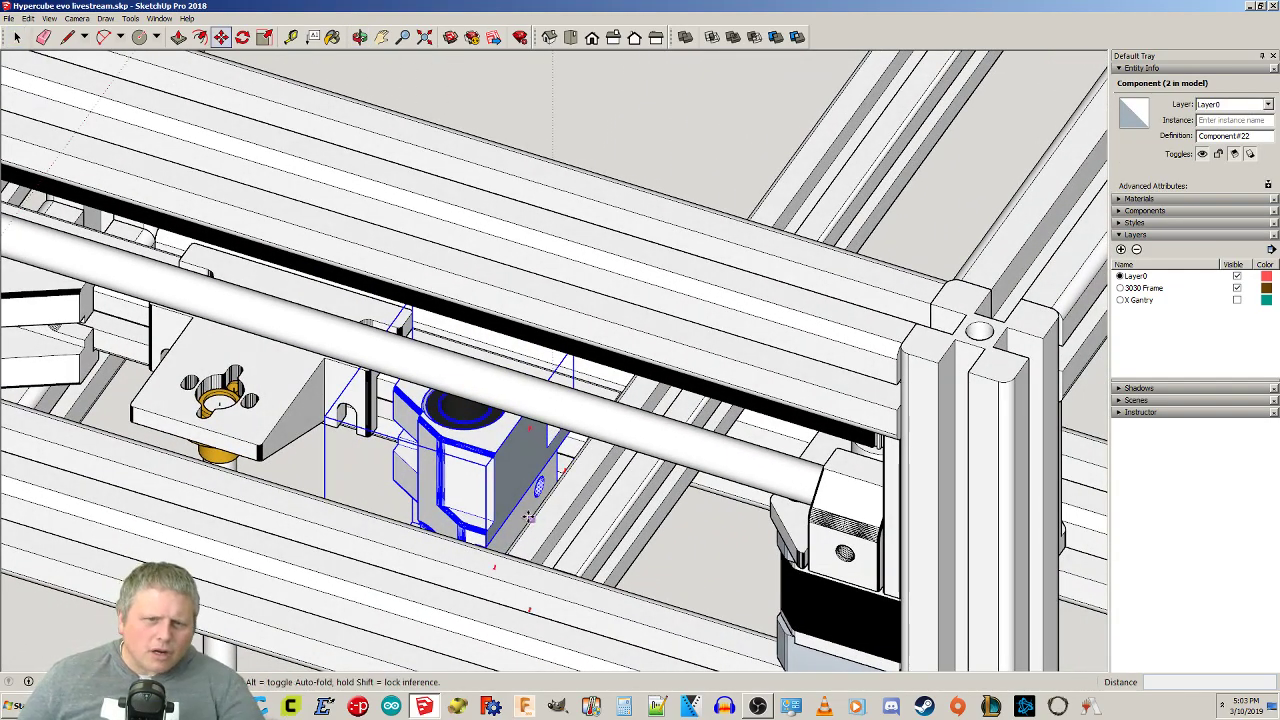
pyautogui.scroll(5, 517, 520)
pyautogui.scroll(-3, 516, 517)
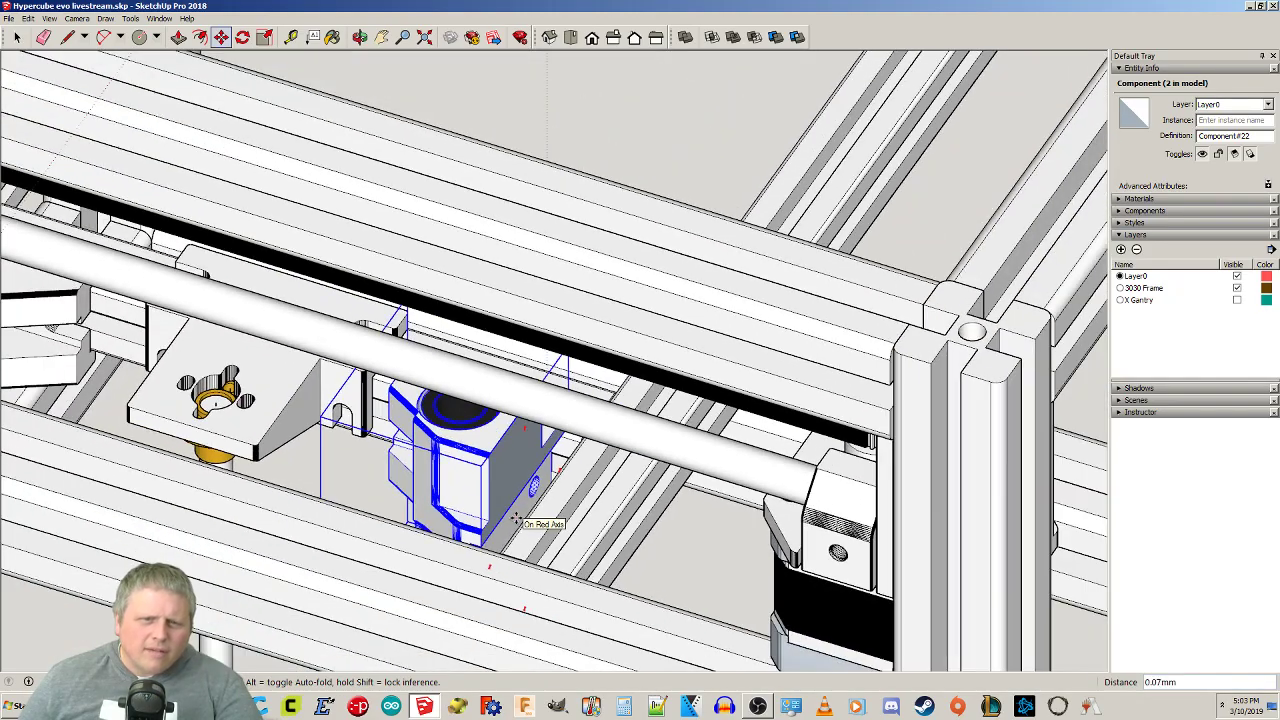
pyautogui.moveTo(790, 335); pyautogui.dragTo(1070, 270, button='middle')
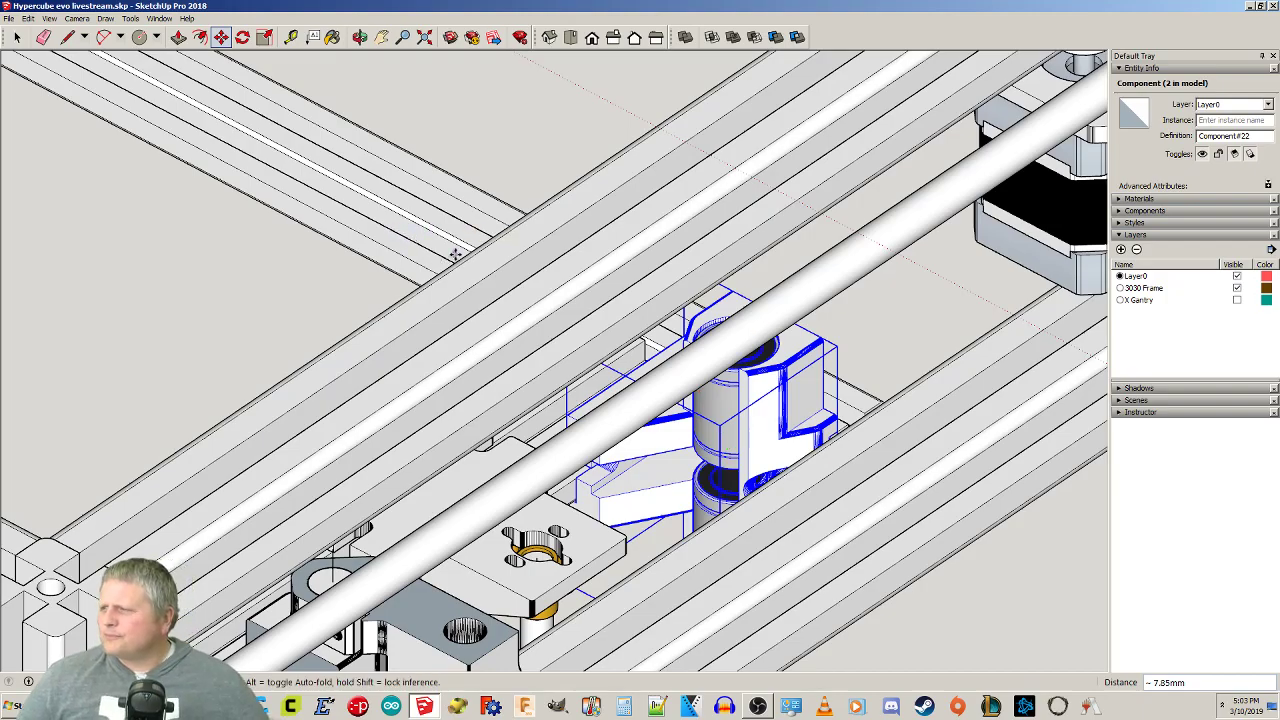
pyautogui.moveTo(484, 268); pyautogui.dragTo(543, 263, button='middle')
pyautogui.press('space')
# Copy the vertical rod with its two clamps about 114.1 mm along the green axis towards the flipped bearing mount.
pyautogui.moveTo(741, 172); pyautogui.dragTo(543, 380, button='middle')
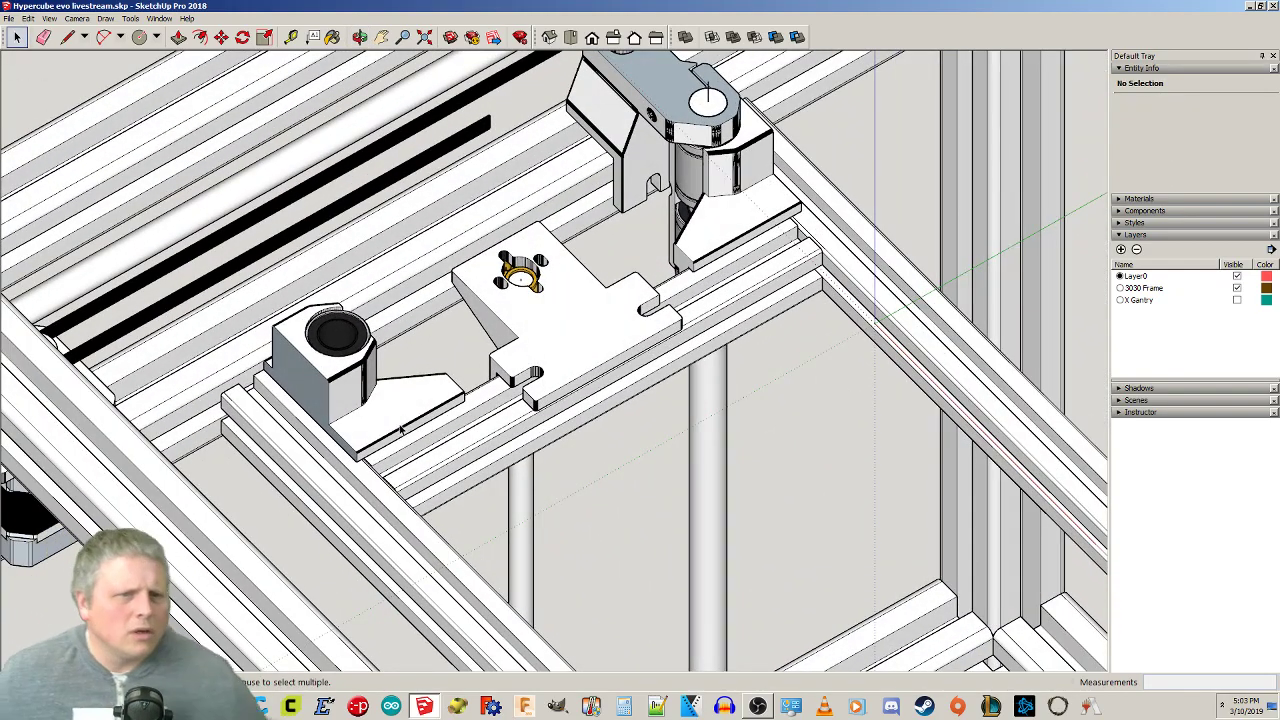
pyautogui.moveTo(312, 380); pyautogui.dragTo(697, 484, button='middle')
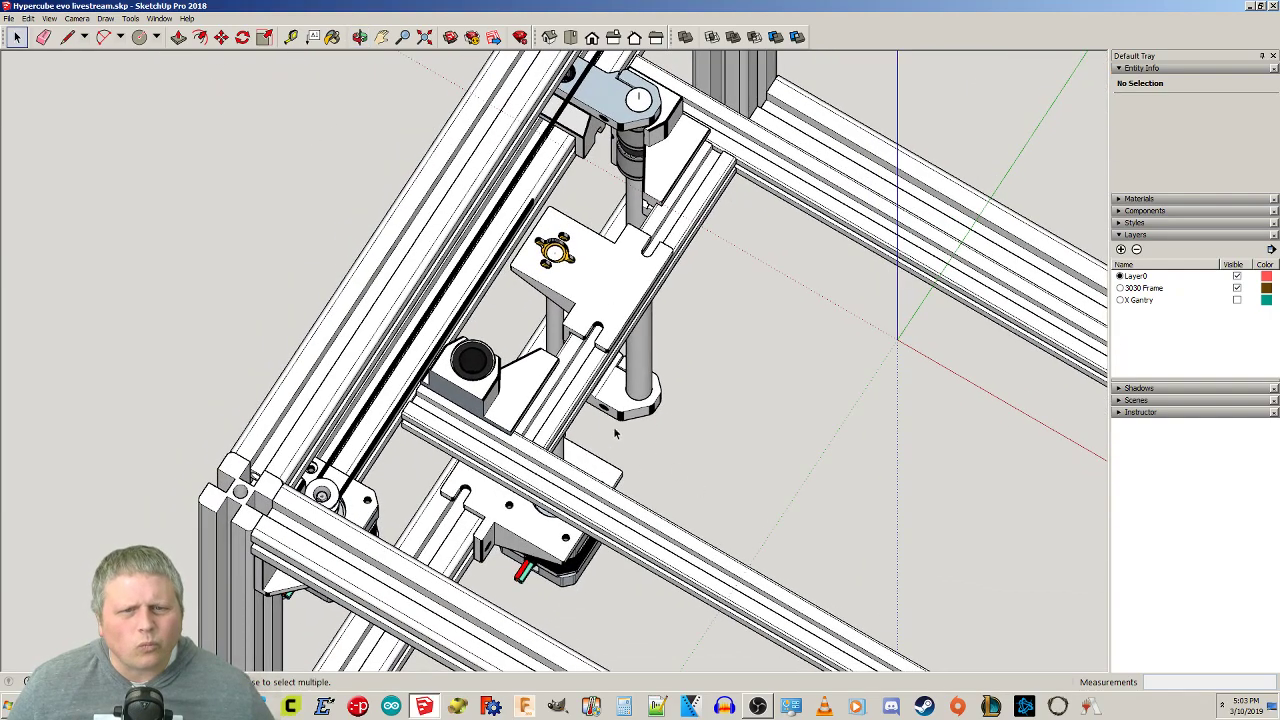
pyautogui.scroll(-2, 576, 445)
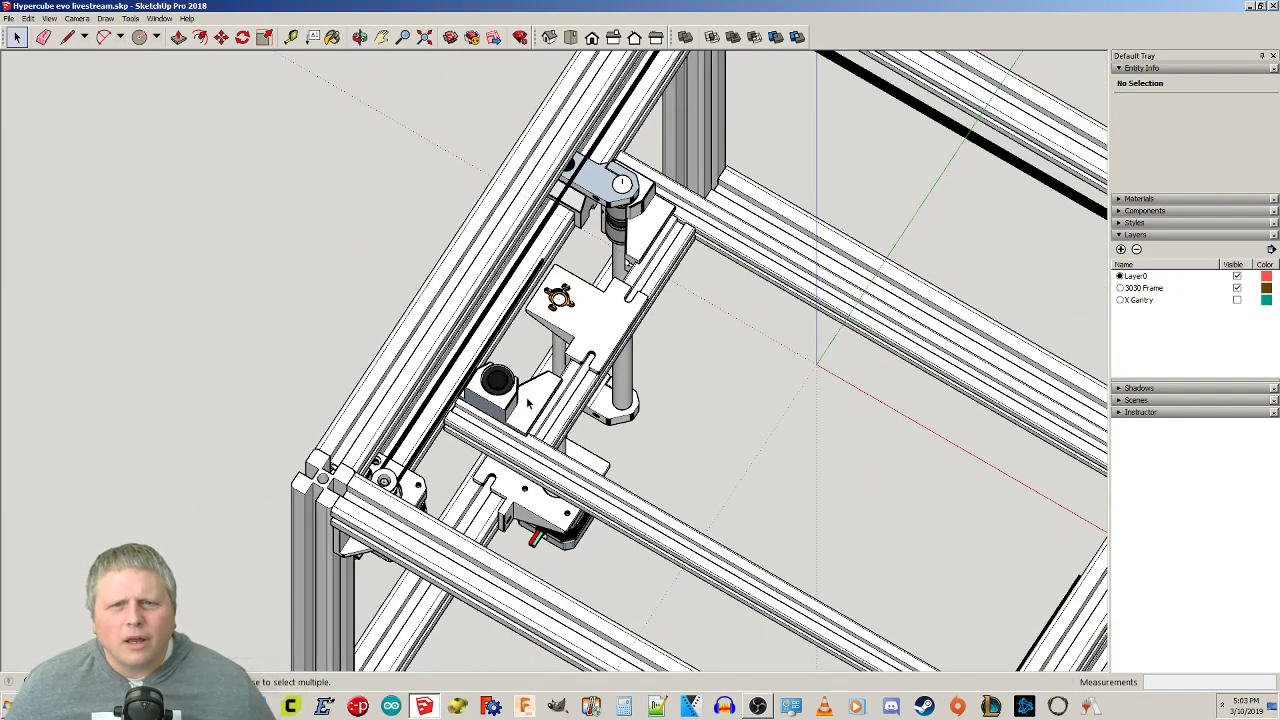
pyautogui.click(612, 198)
pyautogui.moveTo(783, 343); pyautogui.dragTo(644, 384, button='middle')
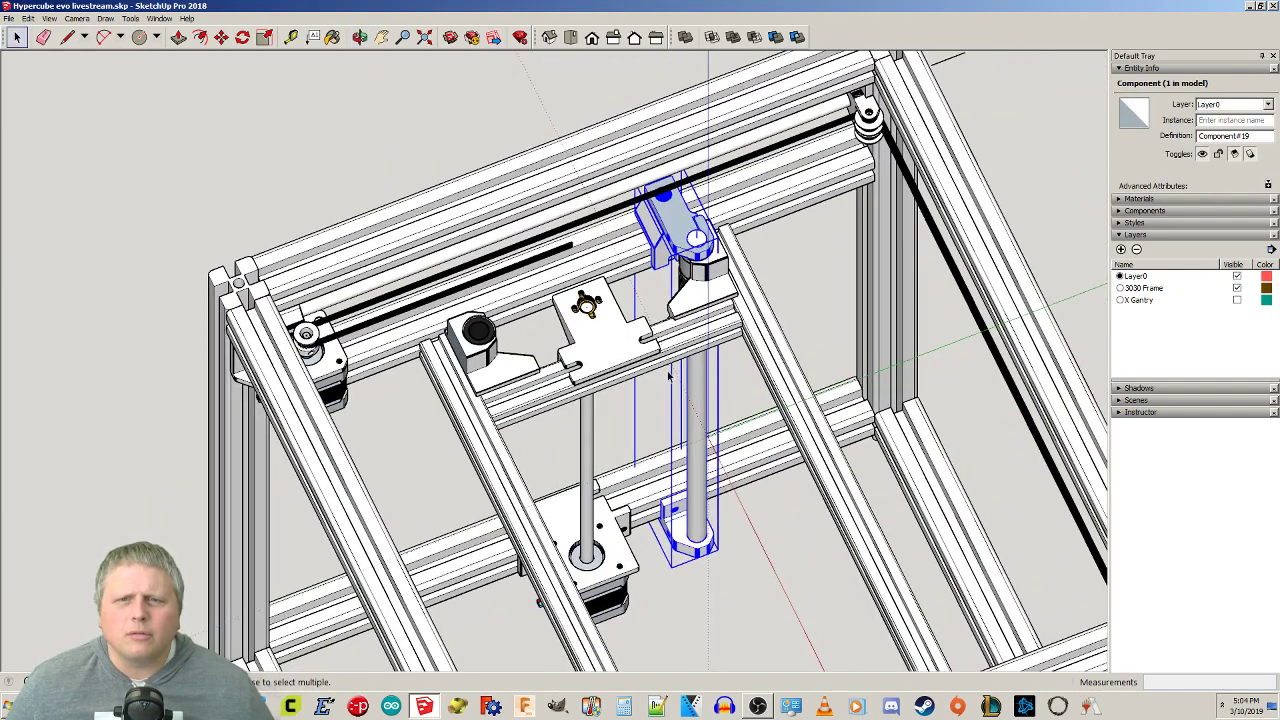
pyautogui.press('m')
pyautogui.scroll(3, 690, 238)
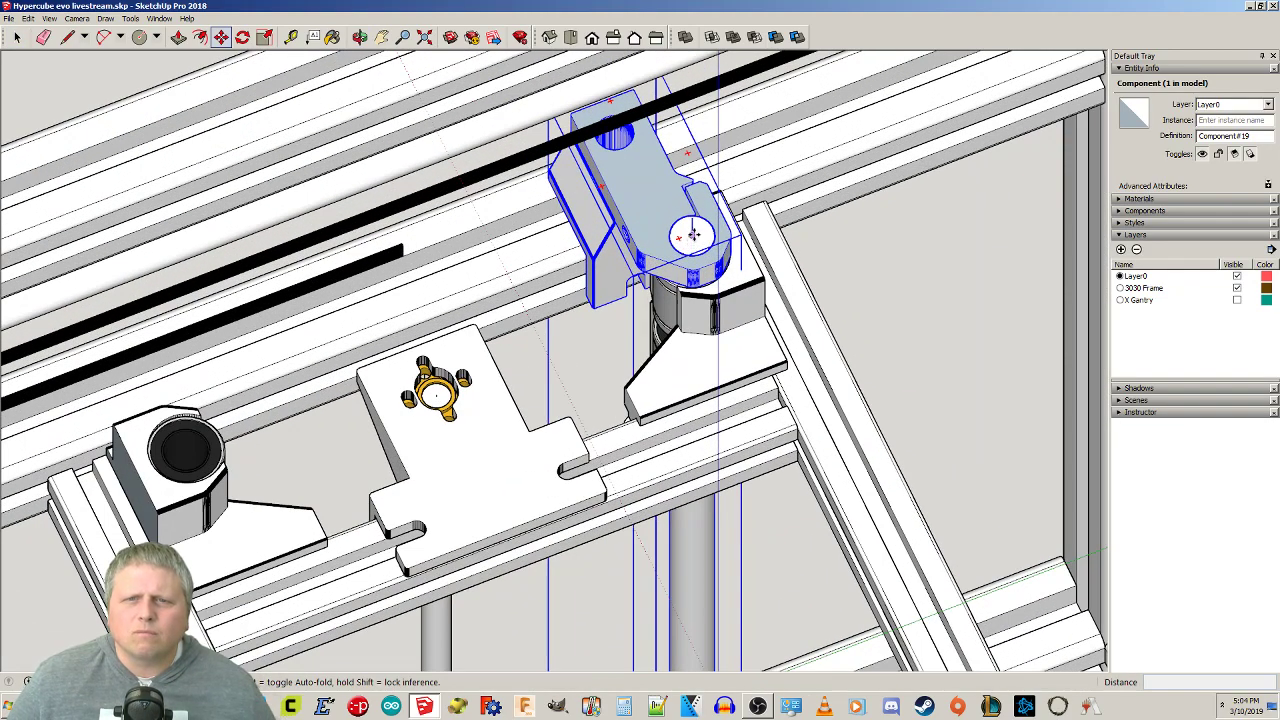
pyautogui.click(693, 234)
pyautogui.press('ctrl')
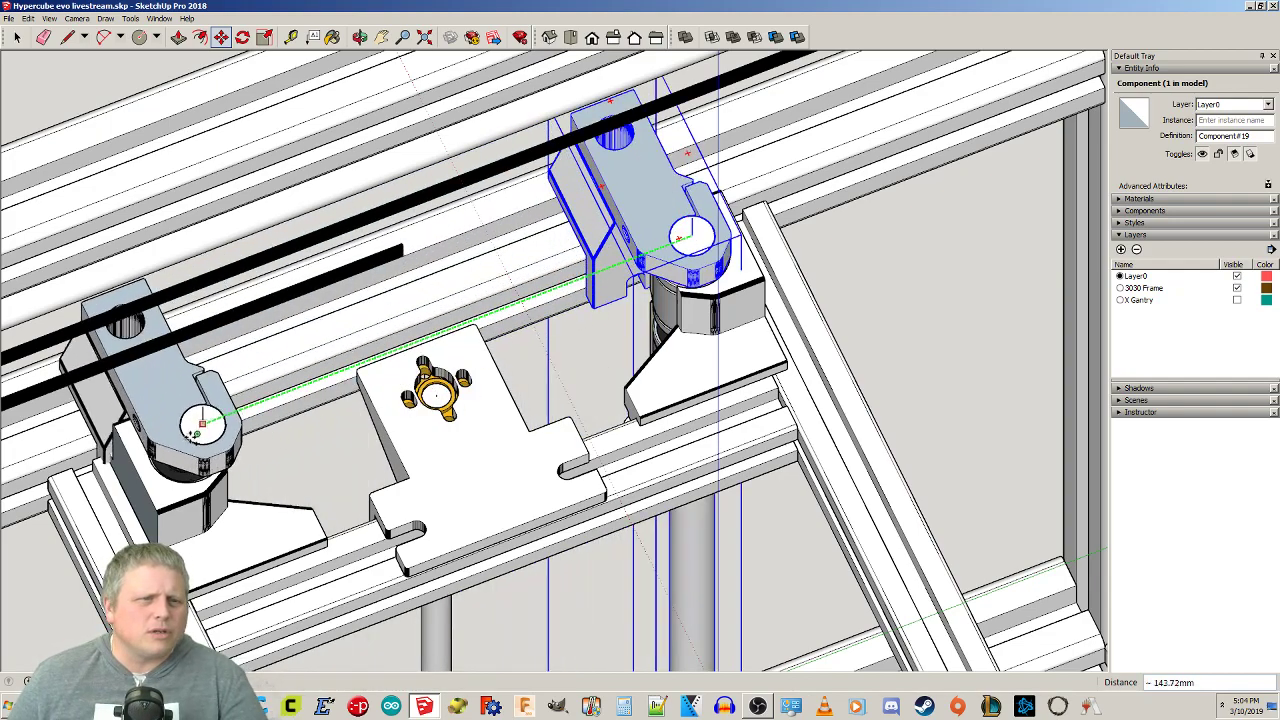
pyautogui.click(271, 410)
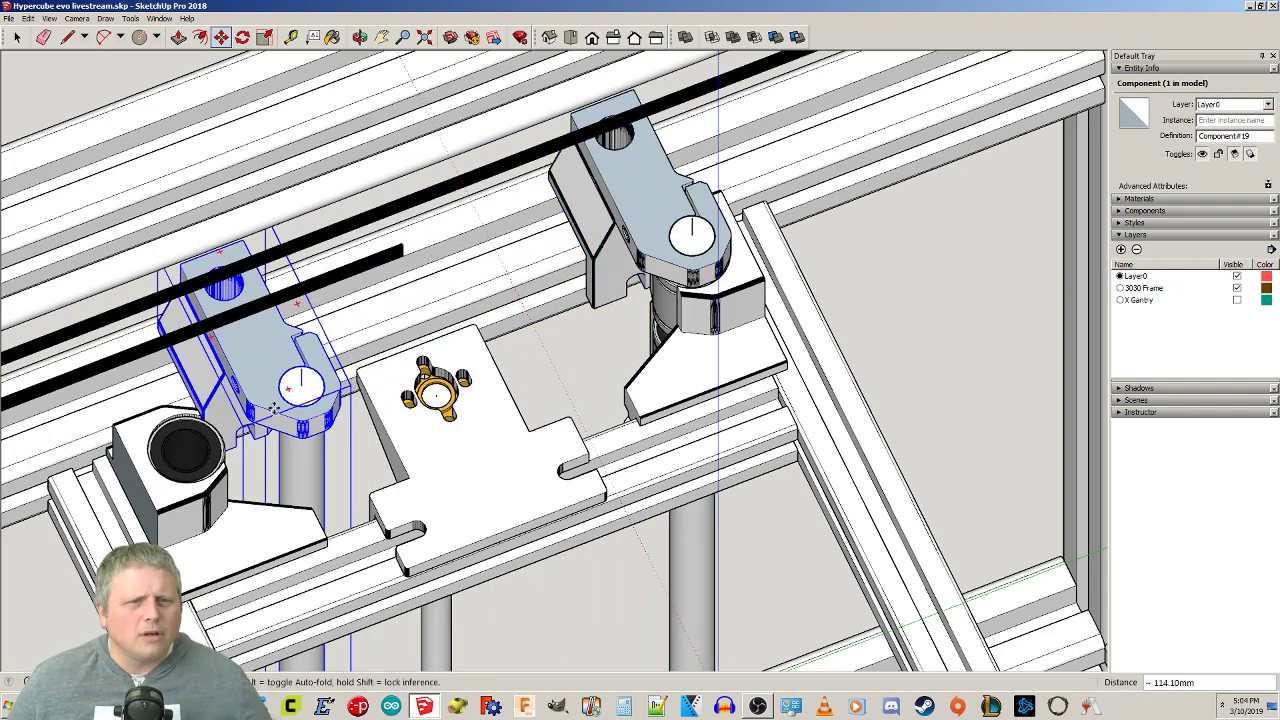
# Flip the copied rod-and-clamp component along its green axis.
pyautogui.rightClick(290, 400)
pyautogui.moveTo(326, 617)
pyautogui.click(428, 627)
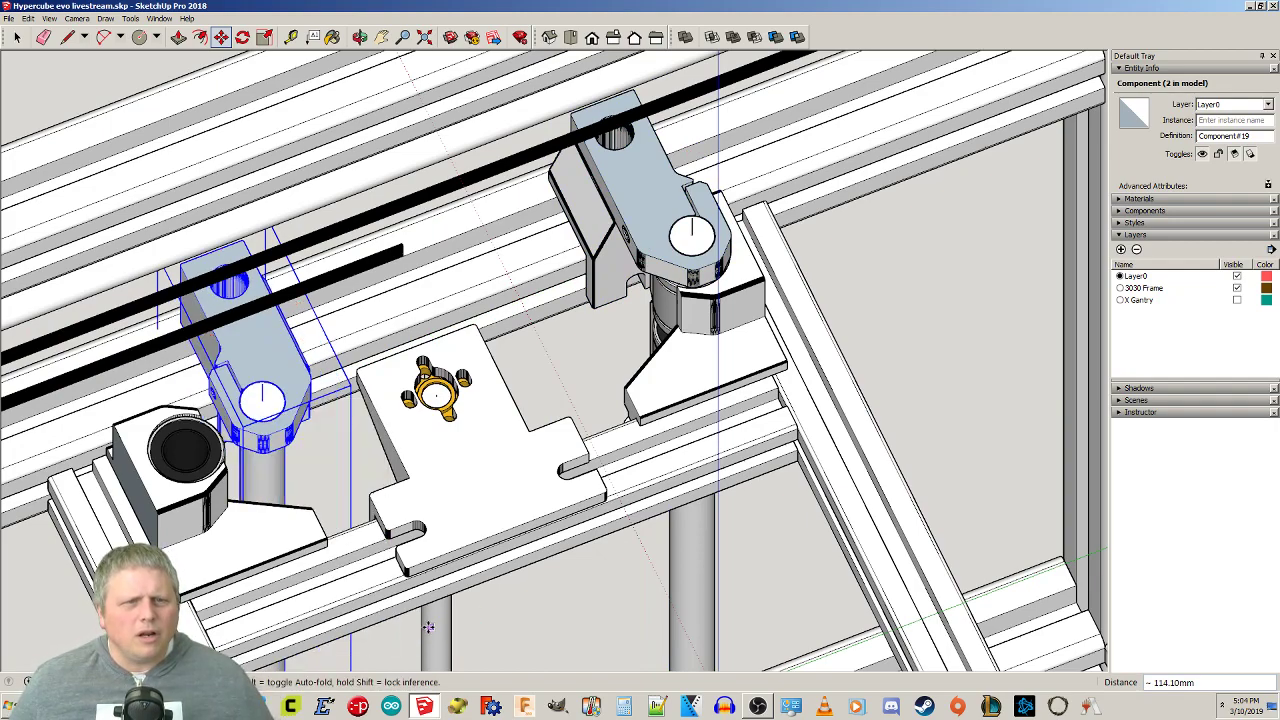
# Measure the green-axis distance from the original rod's centre to the frame's centre line with the Line tool.
pyautogui.scroll(-3, 430, 541)
pyautogui.moveTo(592, 581); pyautogui.dragTo(421, 435, button='middle')
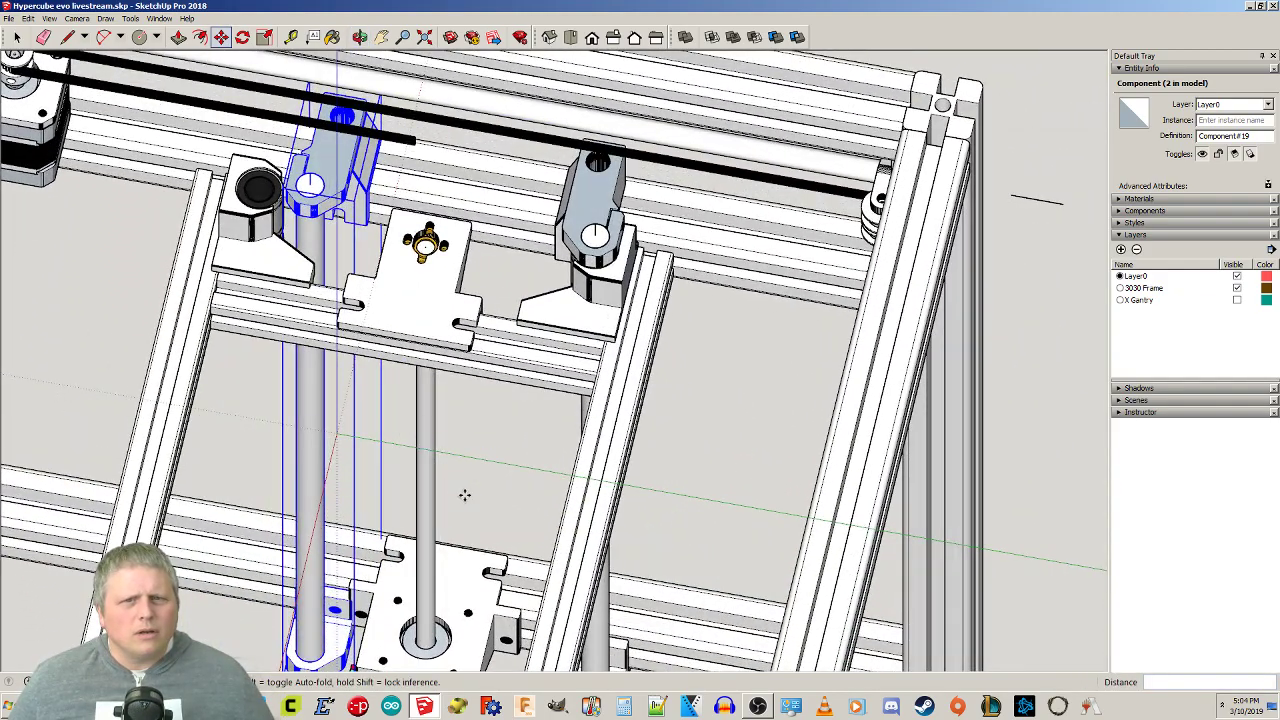
pyautogui.press('space')
pyautogui.click(531, 443)
pyautogui.click(310, 180)
pyautogui.moveTo(282, 235); pyautogui.dragTo(427, 386, button='middle')
pyautogui.scroll(3, 492, 380)
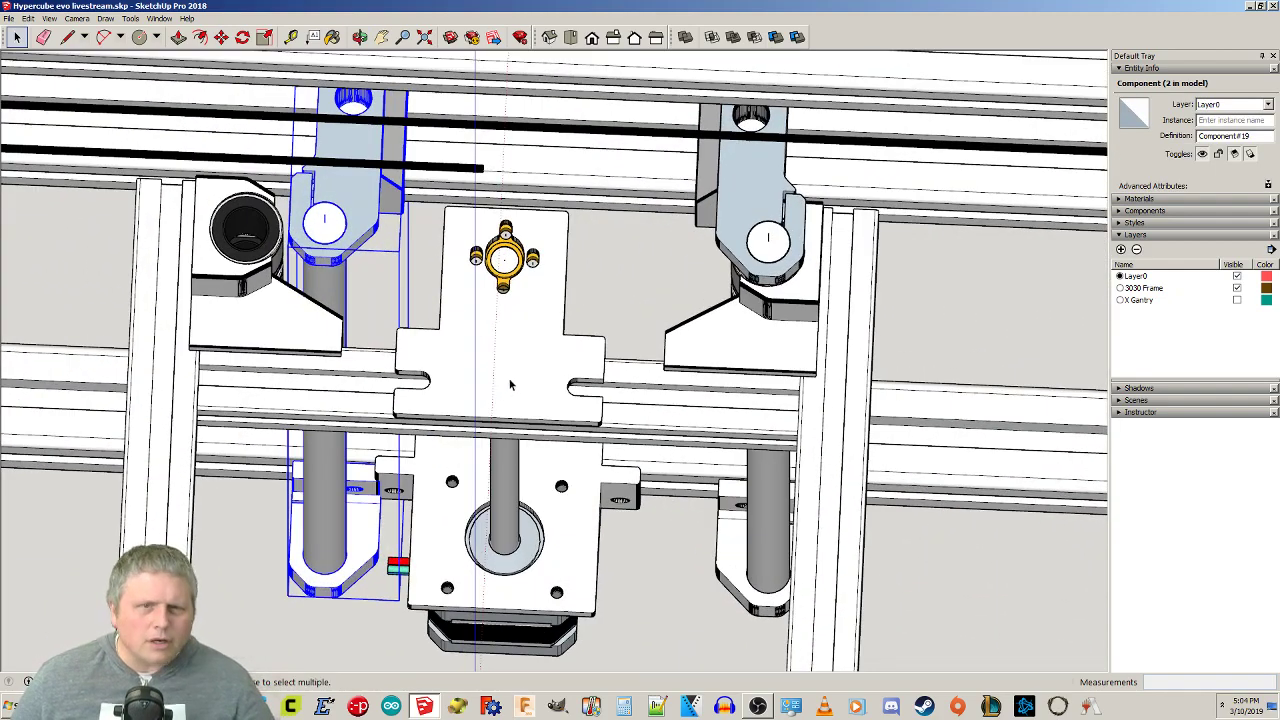
pyautogui.press('l')
pyautogui.click(768, 238)
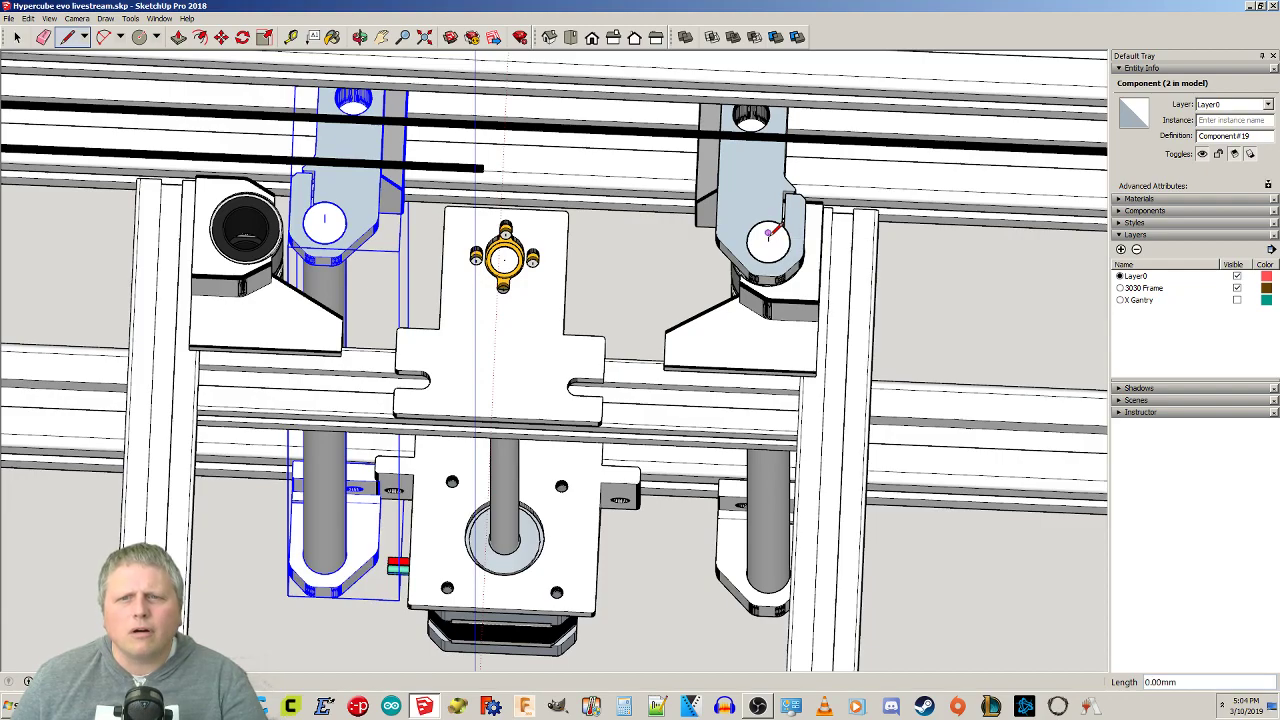
pyautogui.scroll(-3, 655, 465)
pyautogui.scroll(-4, 651, 479)
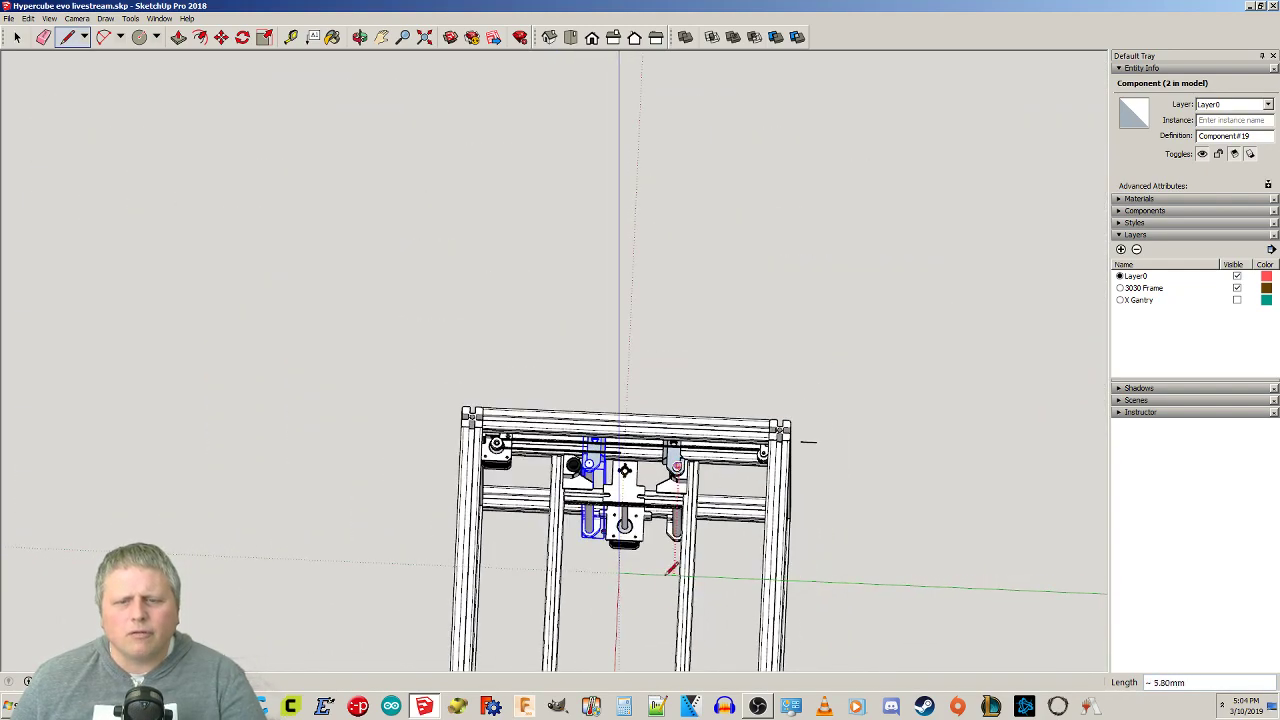
pyautogui.keyDown('shift'); pyautogui.moveTo(646, 560); pyautogui.dragTo(668, 259, button='middle'); pyautogui.keyUp('shift')
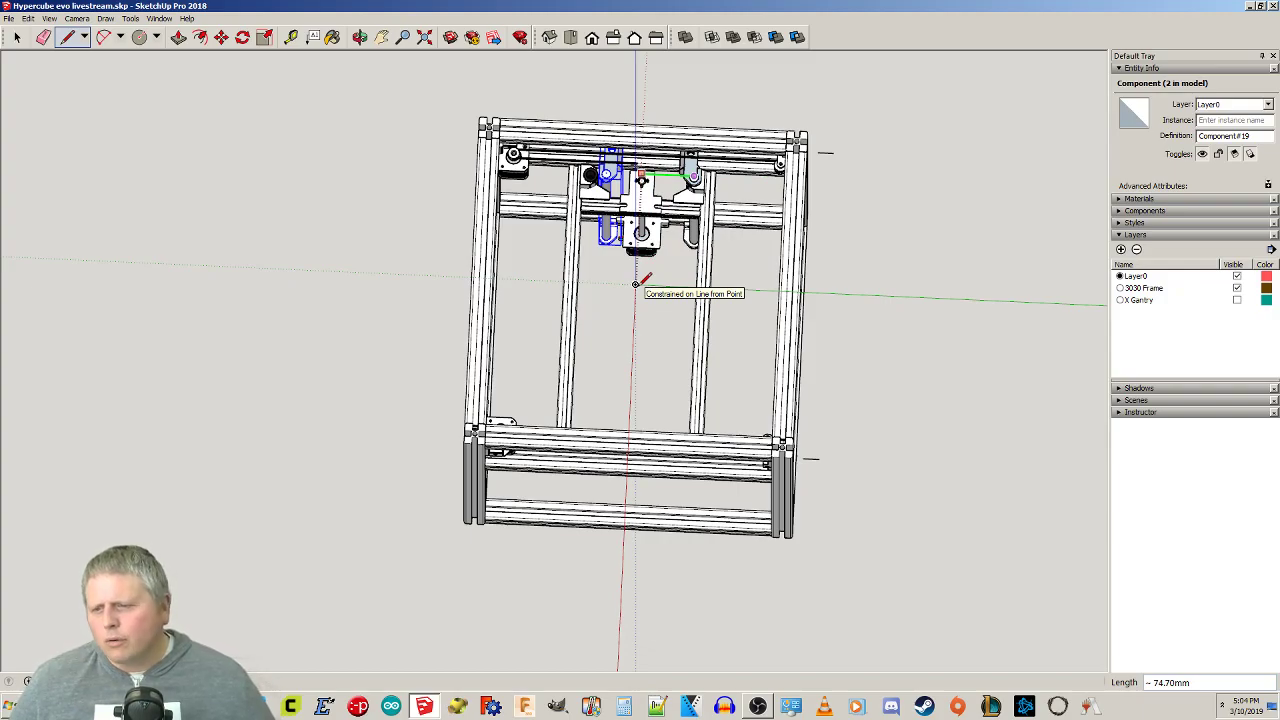
pyautogui.press('space')
pyautogui.scroll(4, 589, 457)
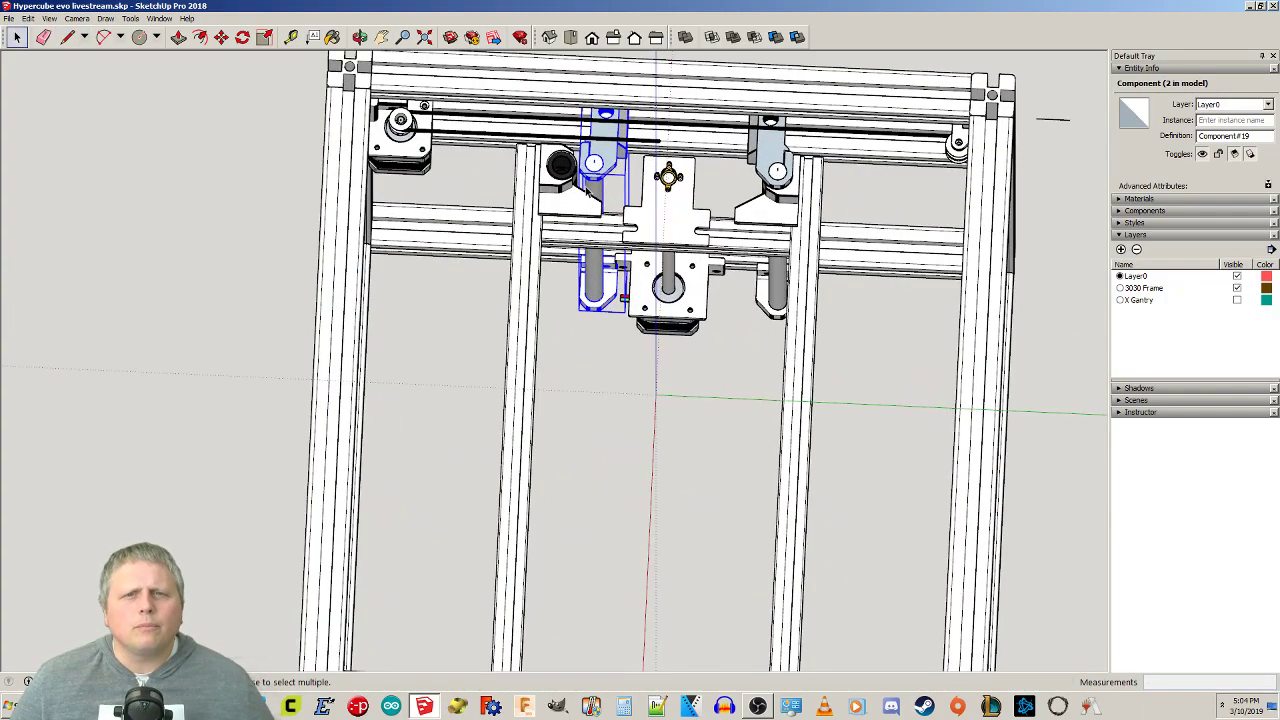
pyautogui.scroll(5, 590, 457)
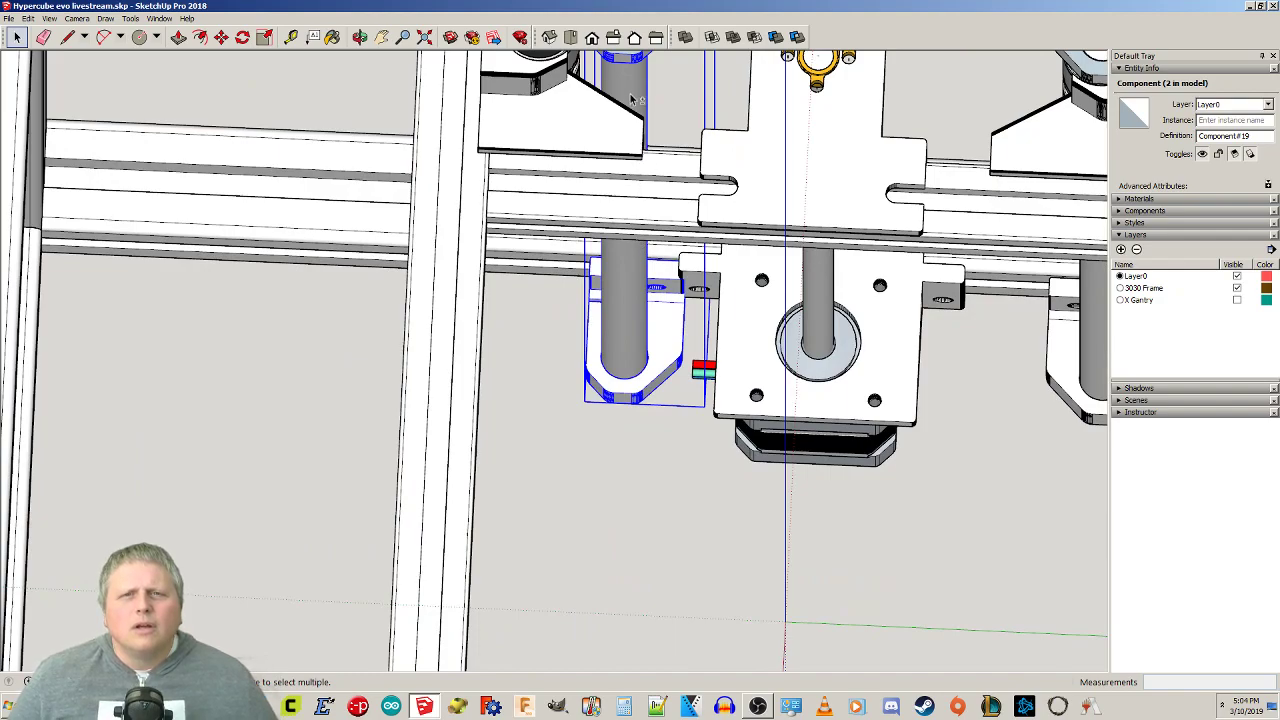
pyautogui.moveTo(629, 76); pyautogui.dragTo(634, 304, button='middle')
pyautogui.press('m')
pyautogui.click(645, 293)
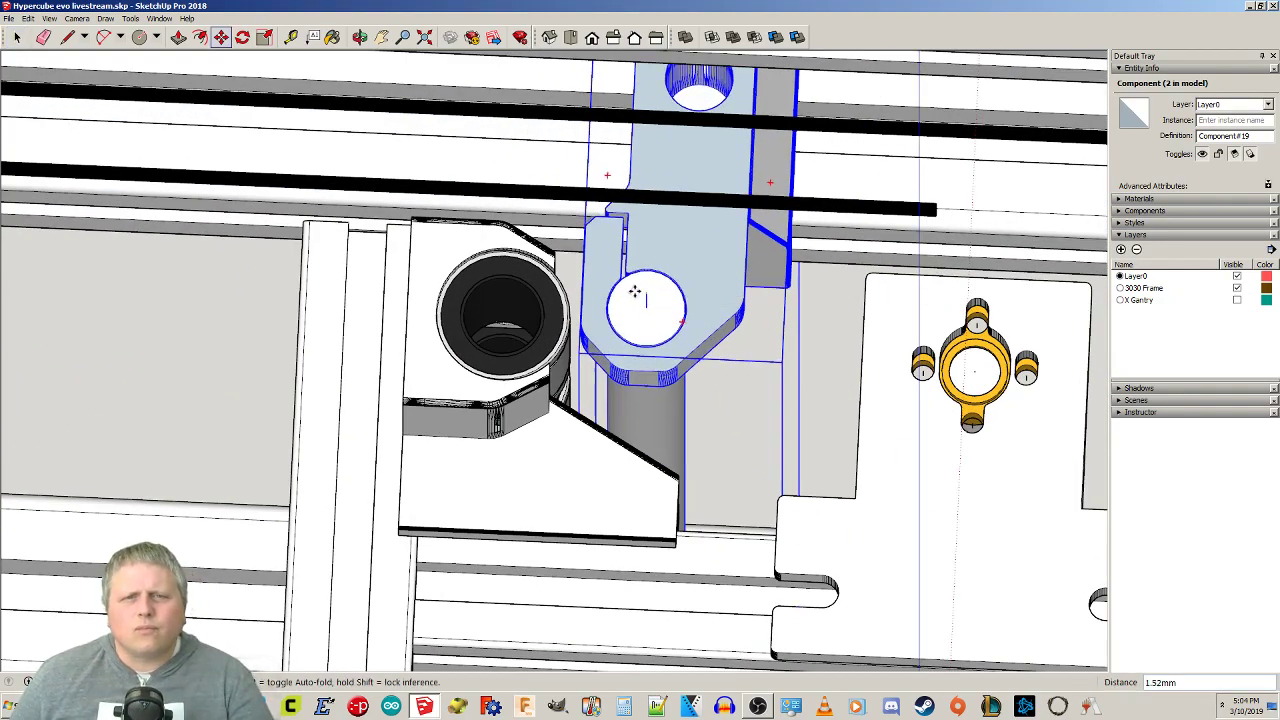
pyautogui.scroll(-4, 963, 310)
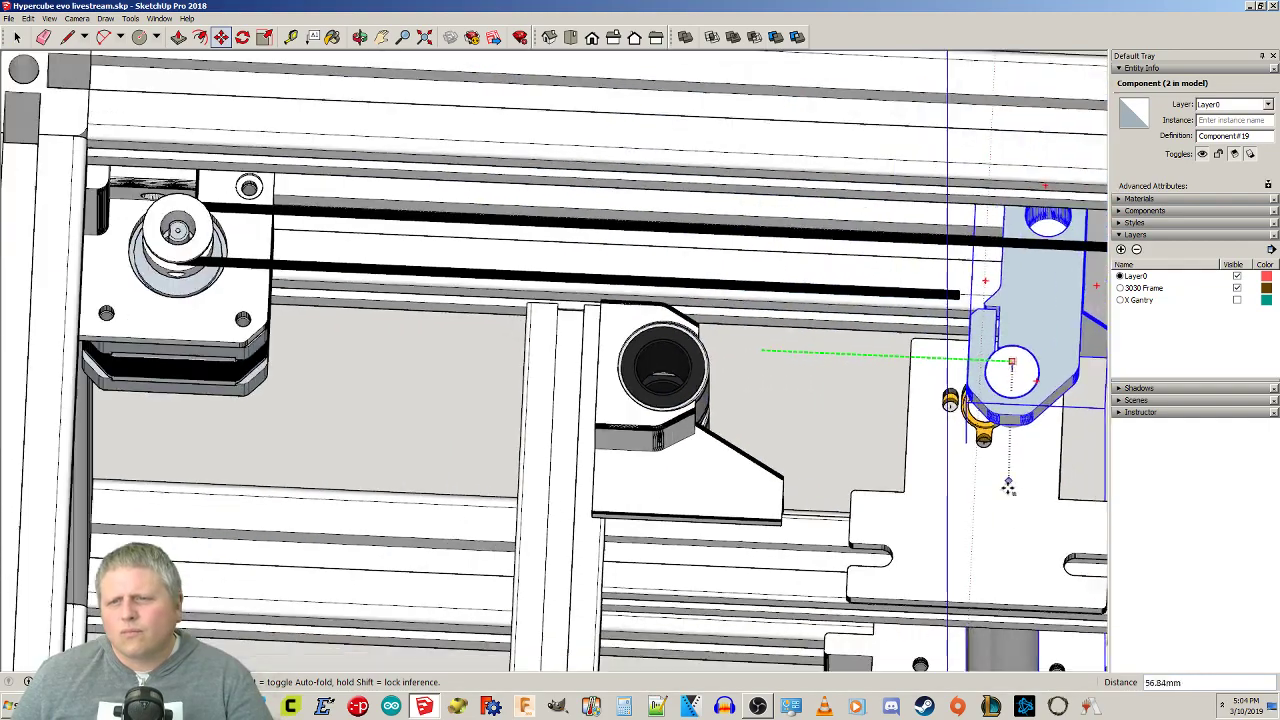
pyautogui.scroll(3, 762, 487)
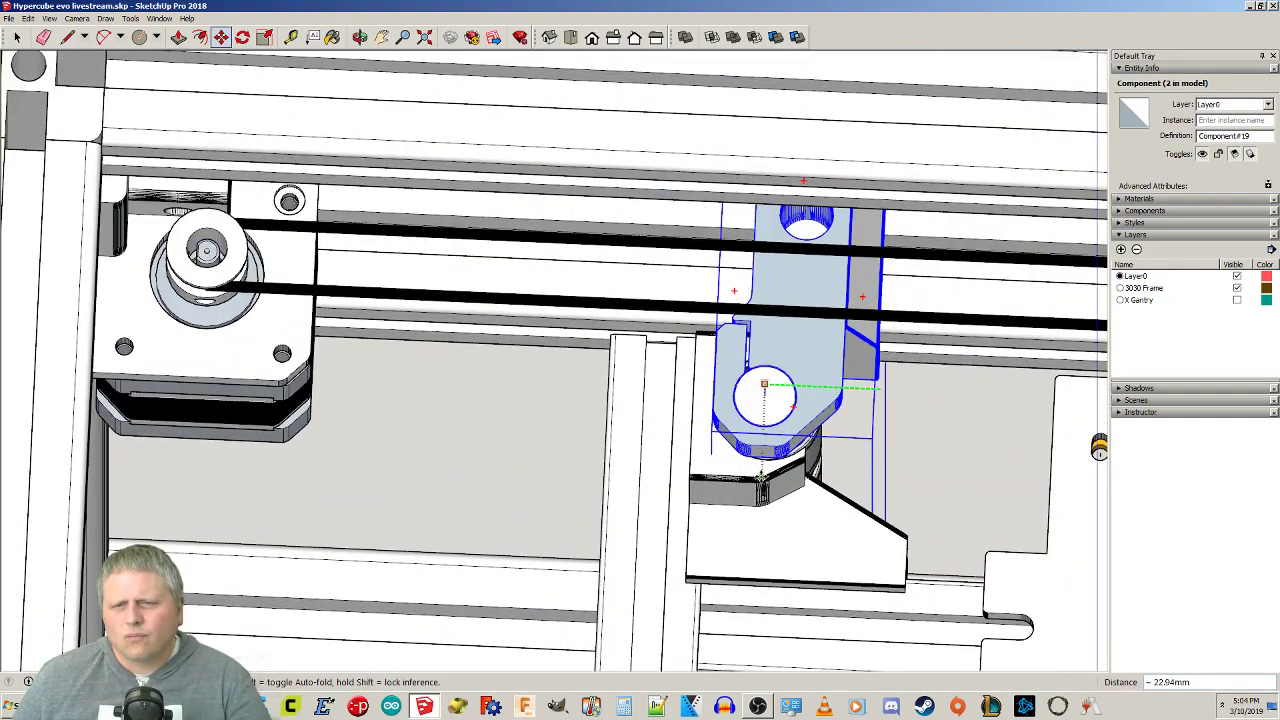
pyautogui.scroll(-5, 857, 528)
pyautogui.scroll(3, 925, 559)
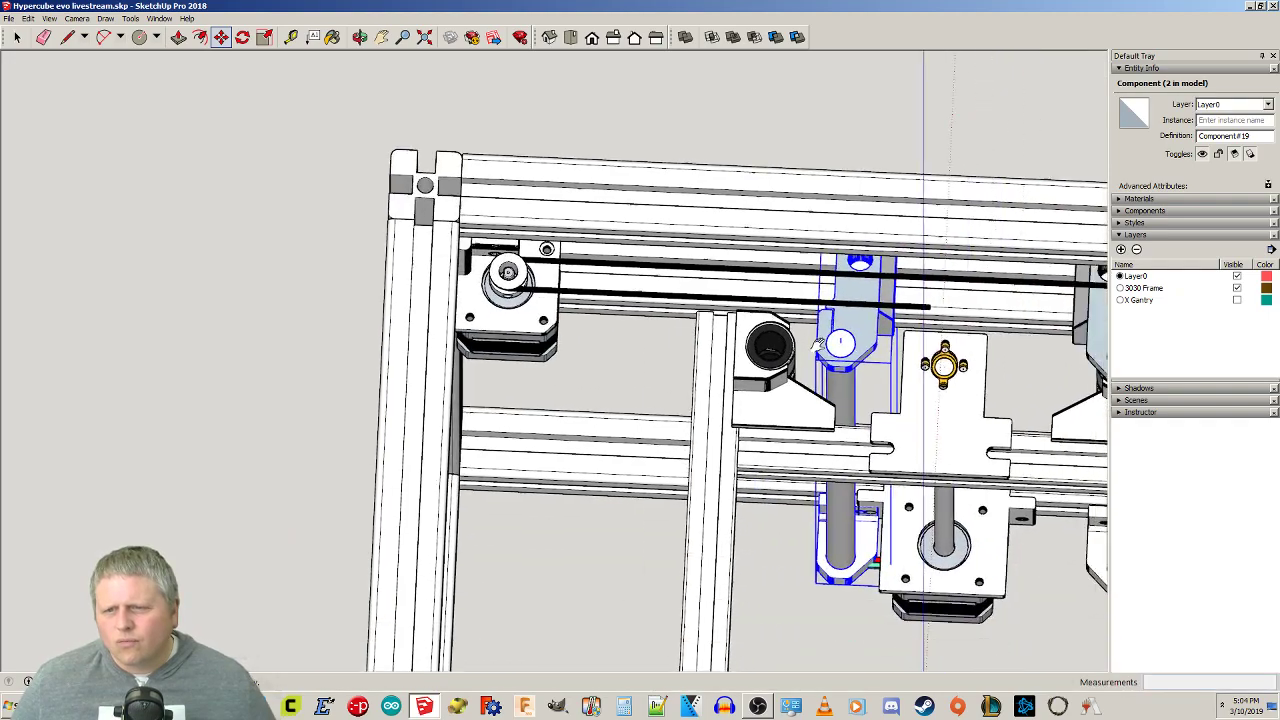
# Align the flipped rod assembly with the centre line and move it 74.7 mm along the green axis into the flipped bearing mount.
pyautogui.click(864, 606)
pyautogui.click(884, 228)
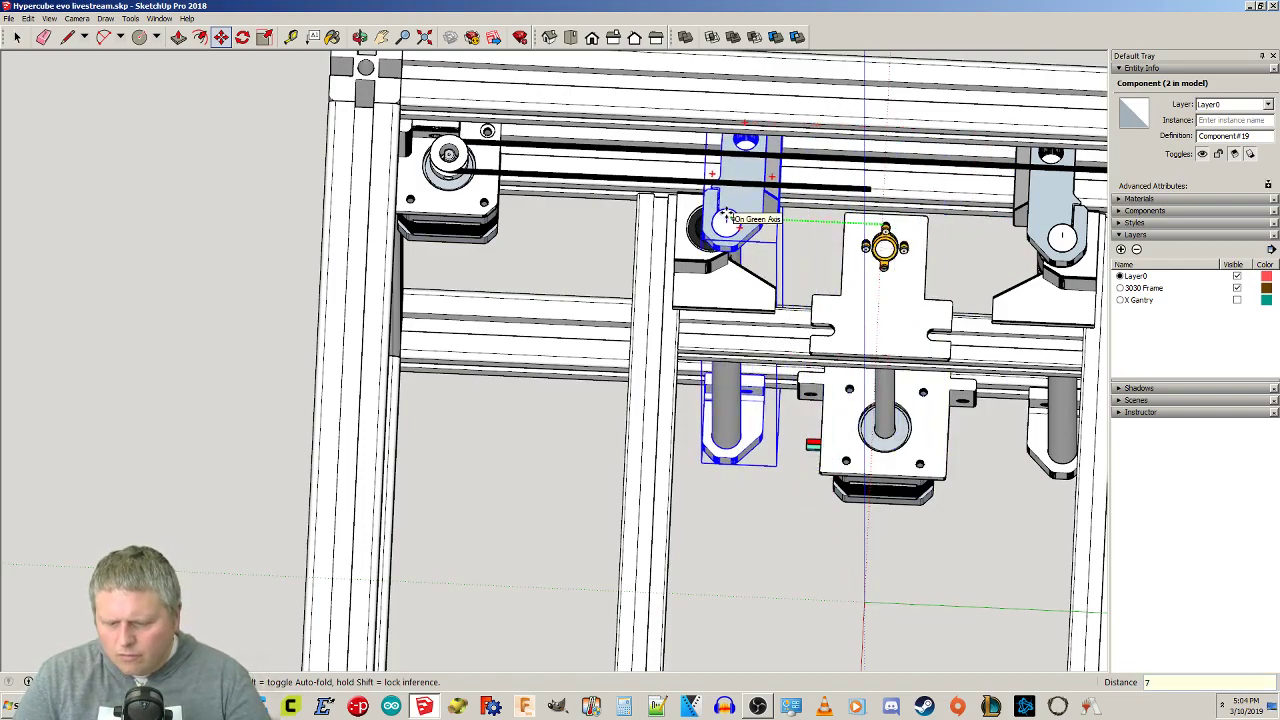
pyautogui.press('Return')
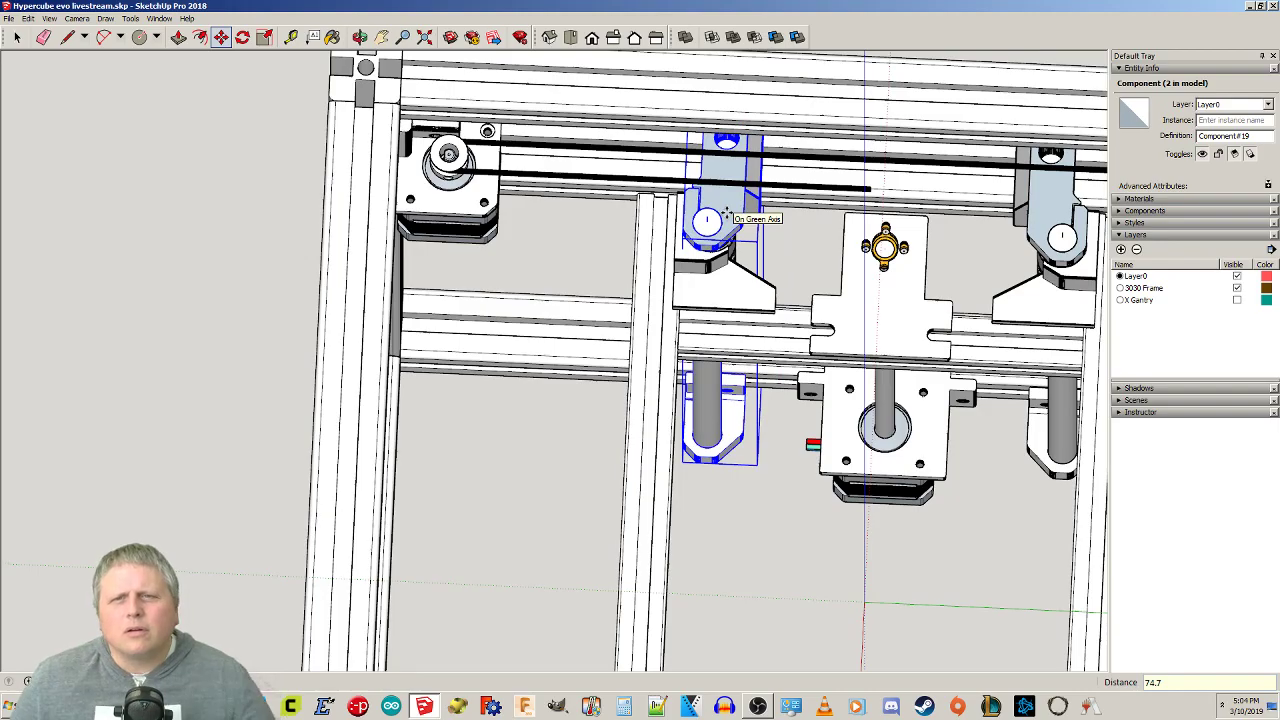
pyautogui.press('space')
pyautogui.click(774, 608)
pyautogui.moveTo(774, 608); pyautogui.dragTo(733, 64, button='middle')
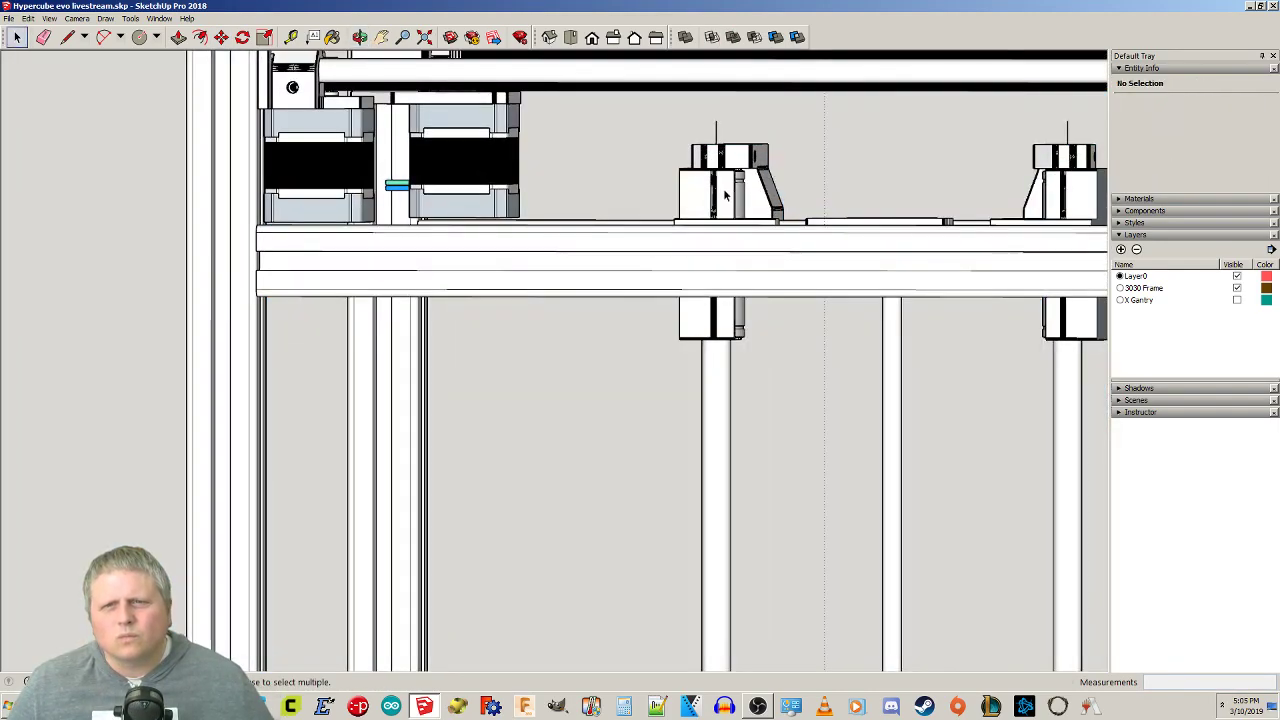
pyautogui.moveTo(726, 193); pyautogui.dragTo(928, 540, button='middle')
pyautogui.keyDown('shift'); pyautogui.moveTo(955, 493); pyautogui.dragTo(664, 312, button='middle'); pyautogui.keyUp('shift')
pyautogui.scroll(-2, 920, 614)
pyautogui.press('space')
pyautogui.click(572, 276)
pyautogui.keyDown('shift'); pyautogui.click(580, 257); pyautogui.keyUp('shift')
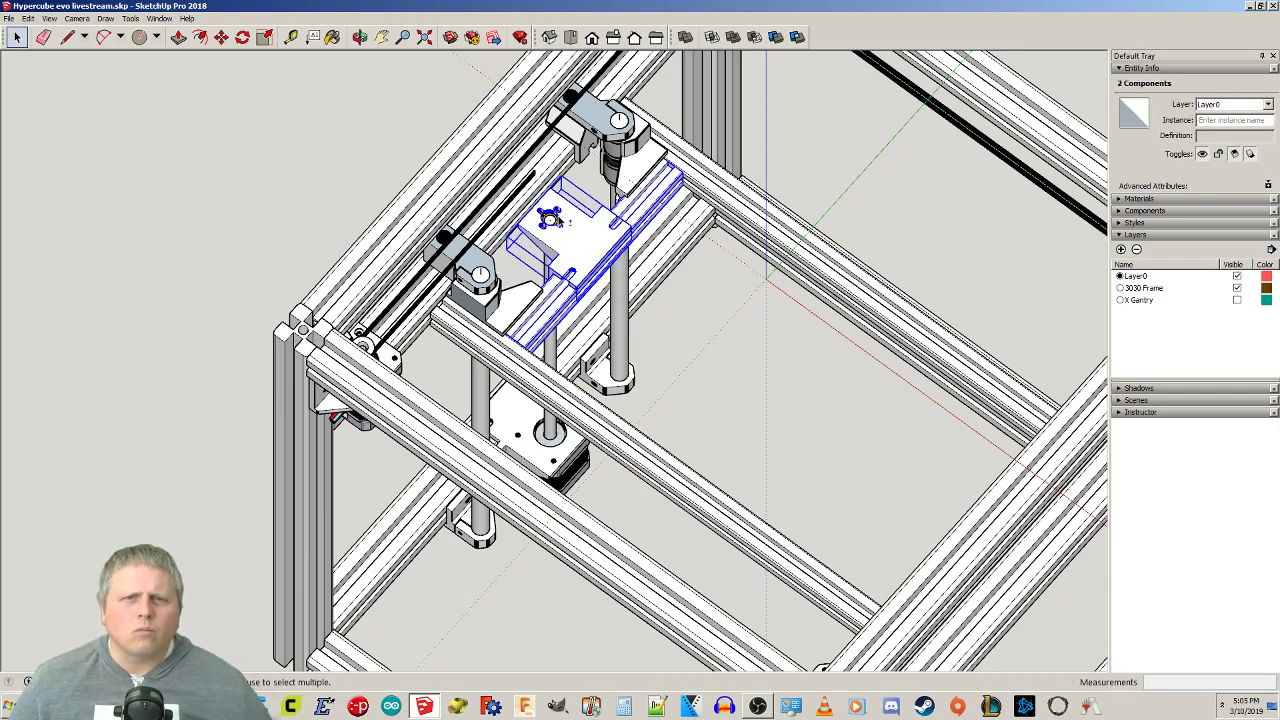
pyautogui.click(716, 411)
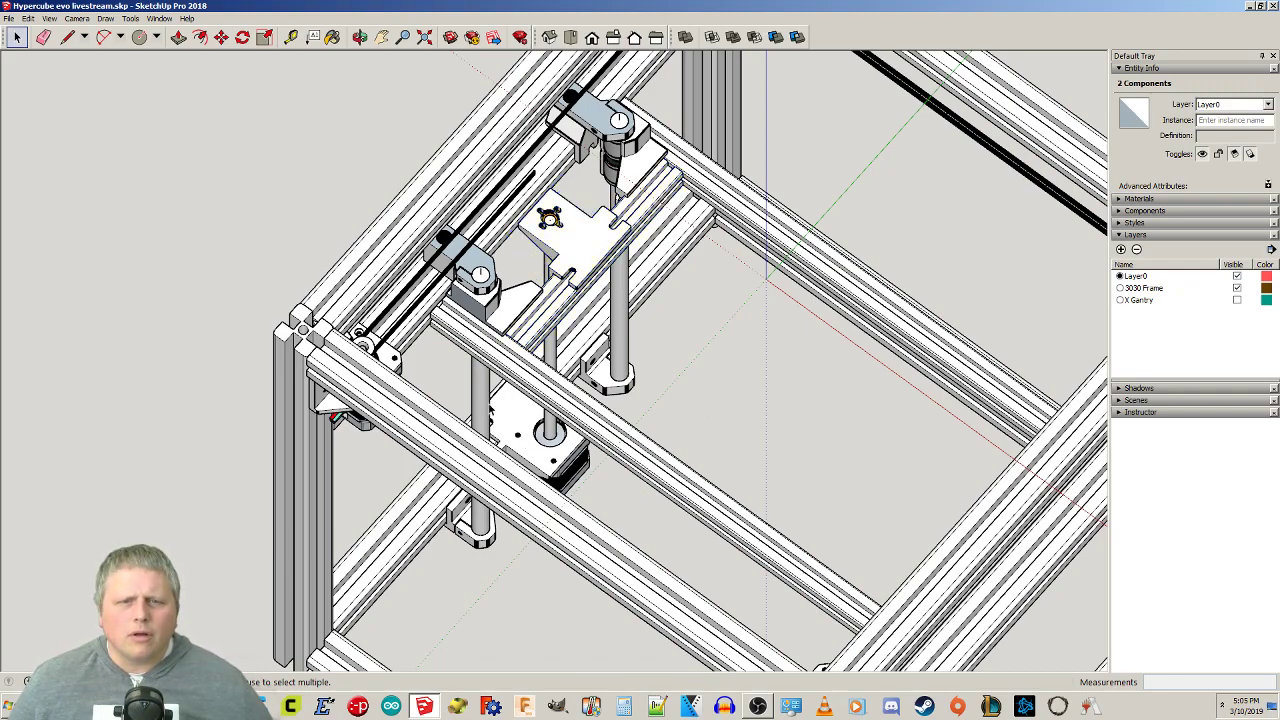
pyautogui.click(480, 420)
pyautogui.keyDown('shift'); pyautogui.click(504, 314); pyautogui.keyUp('shift')
pyautogui.keyDown('shift'); pyautogui.click(549, 320); pyautogui.keyUp('shift')
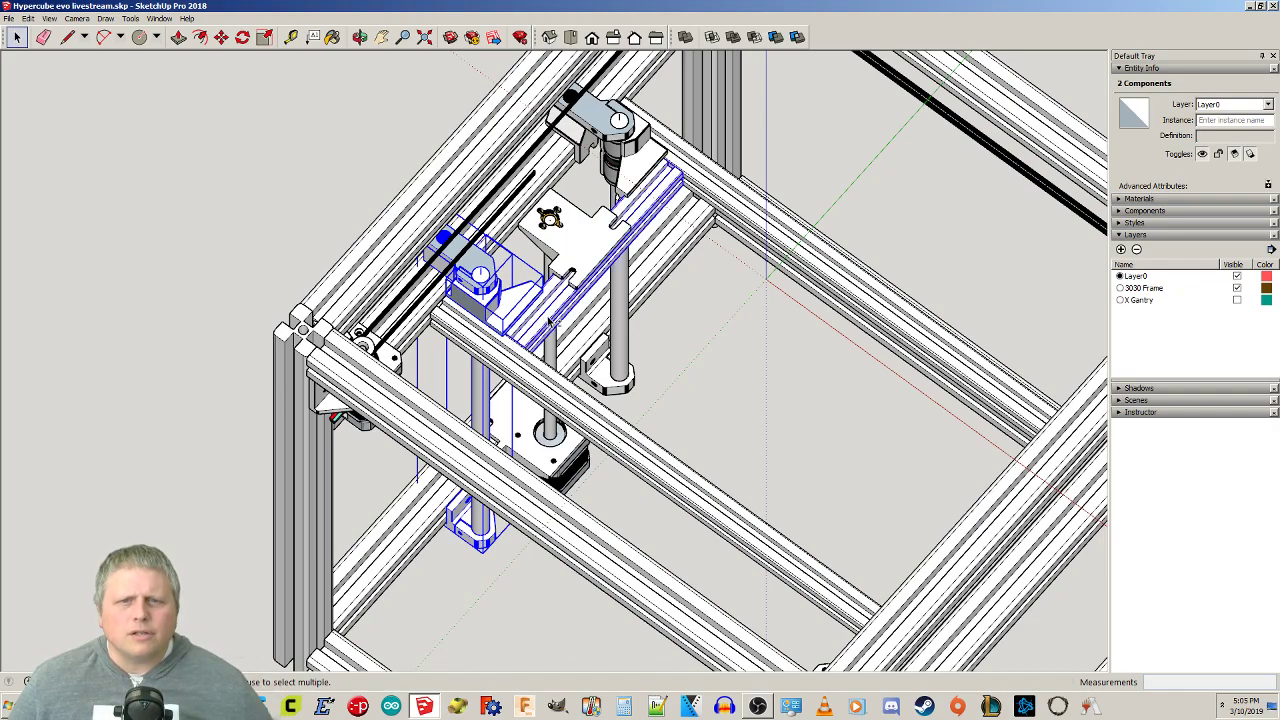
pyautogui.keyDown('shift'); pyautogui.click(578, 240); pyautogui.keyUp('shift')
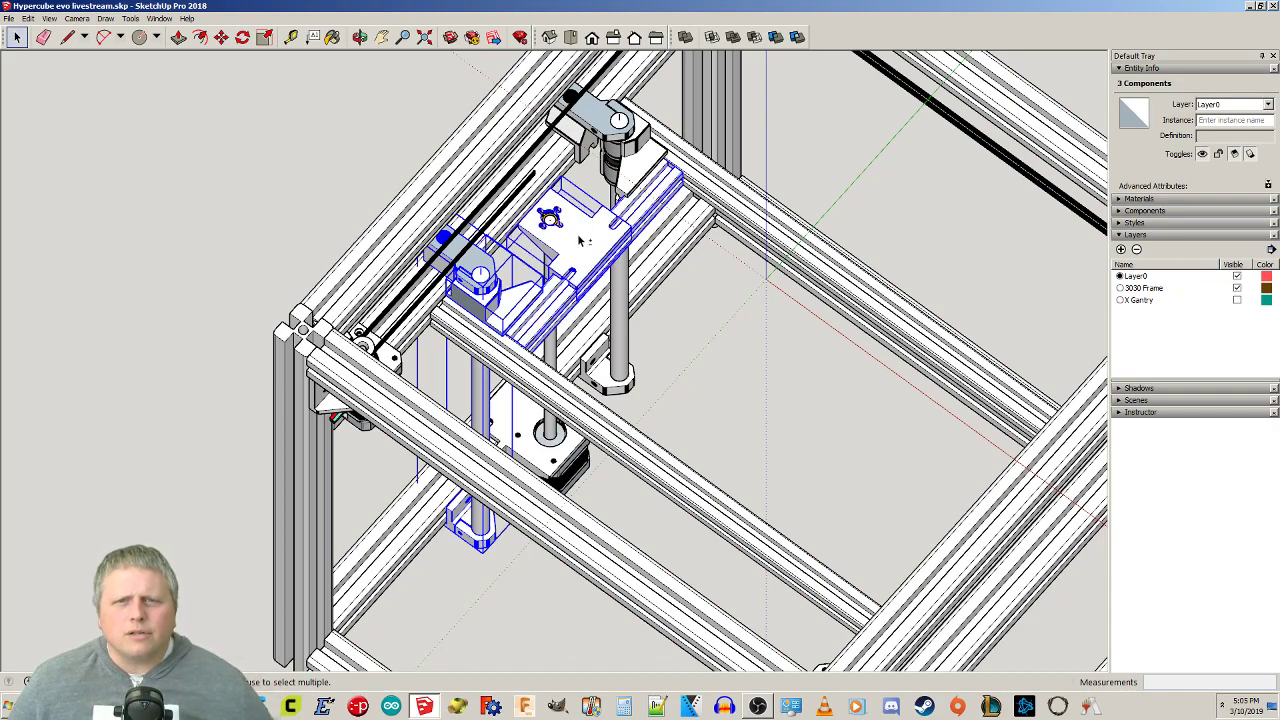
# Delete the lengthwise bed-frame beam beside the flipped rod assembly.
pyautogui.click(616, 431)
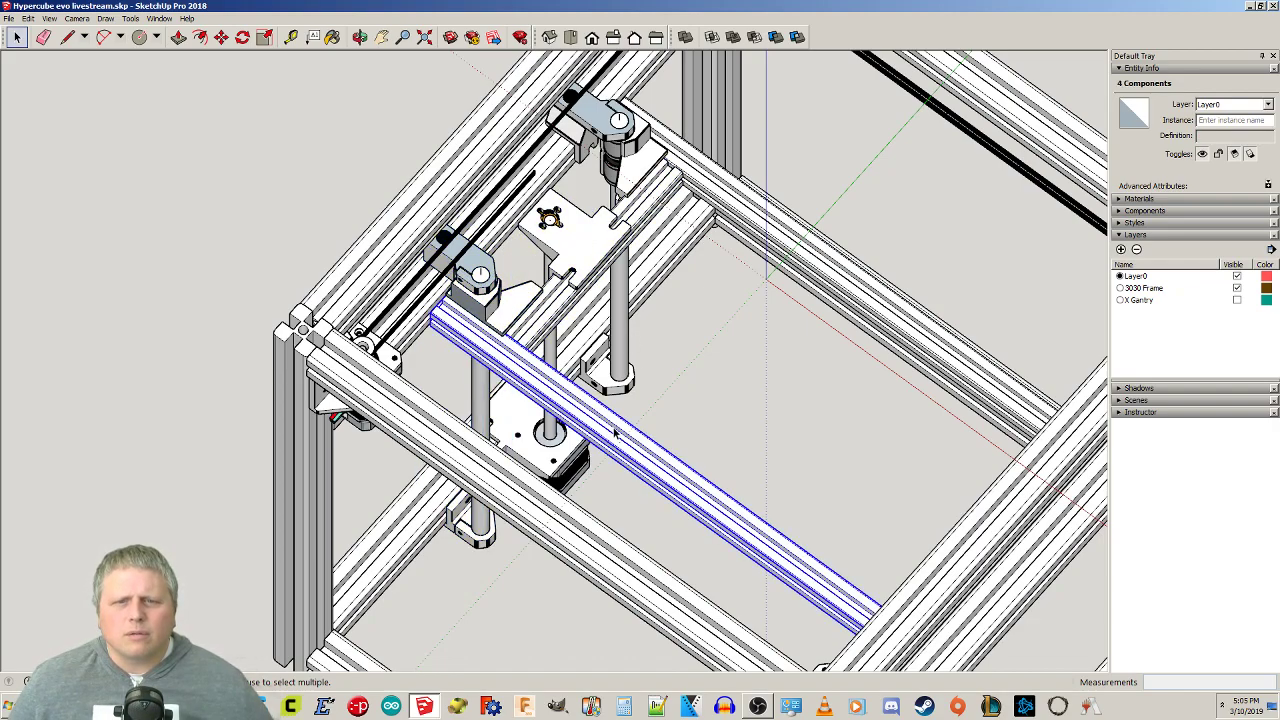
pyautogui.press('Delete')
# Copy the rod assemblies, motor, bearing mounts, nut bracket and bed-frame beams to the opposite side, rotated 180° about the origin.
pyautogui.click(493, 300)
pyautogui.keyDown('shift'); pyautogui.click(484, 259); pyautogui.keyUp('shift')
pyautogui.keyDown('shift'); pyautogui.click(553, 224); pyautogui.keyUp('shift')
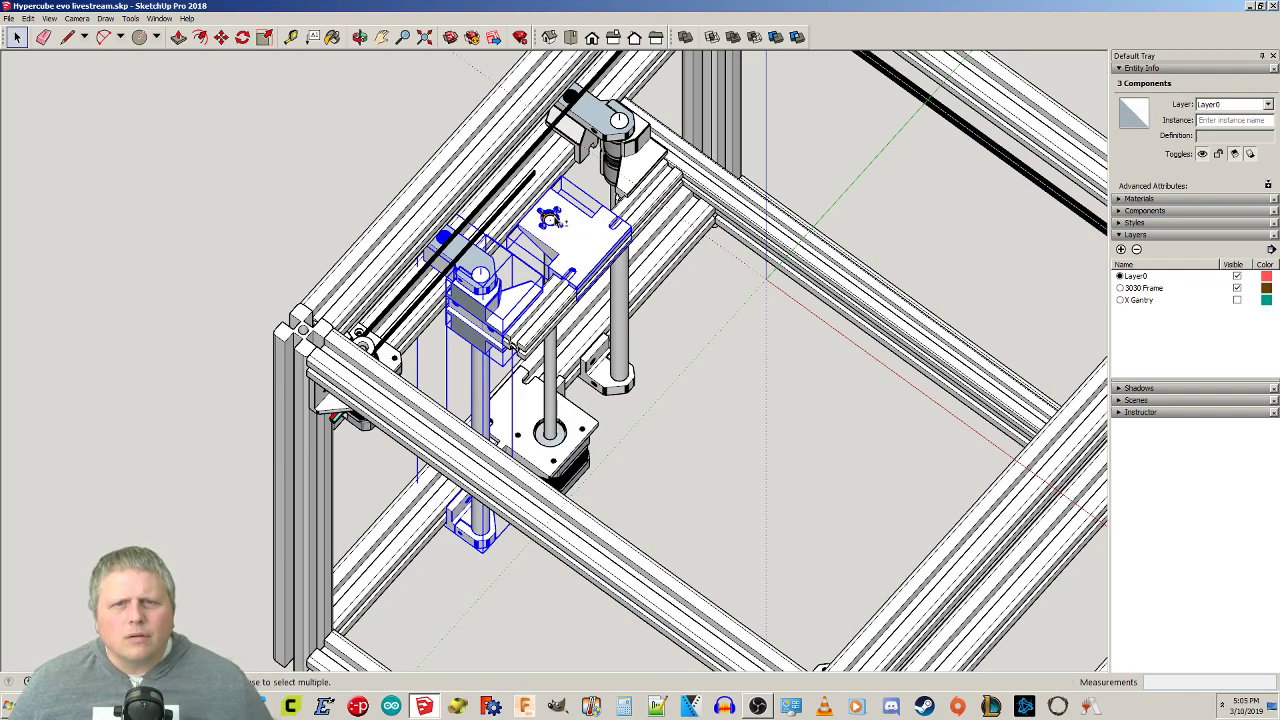
pyautogui.keyDown('shift'); pyautogui.click(589, 416); pyautogui.keyUp('shift')
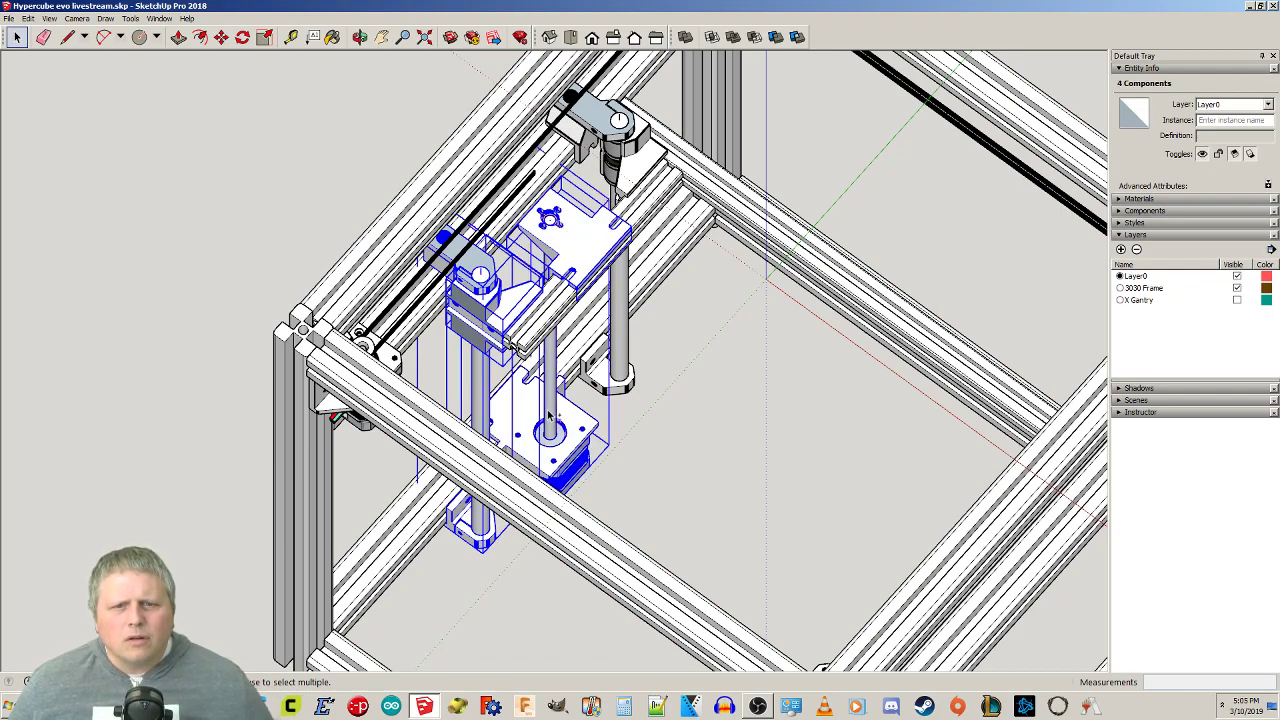
pyautogui.keyDown('shift'); pyautogui.click(621, 350); pyautogui.keyUp('shift')
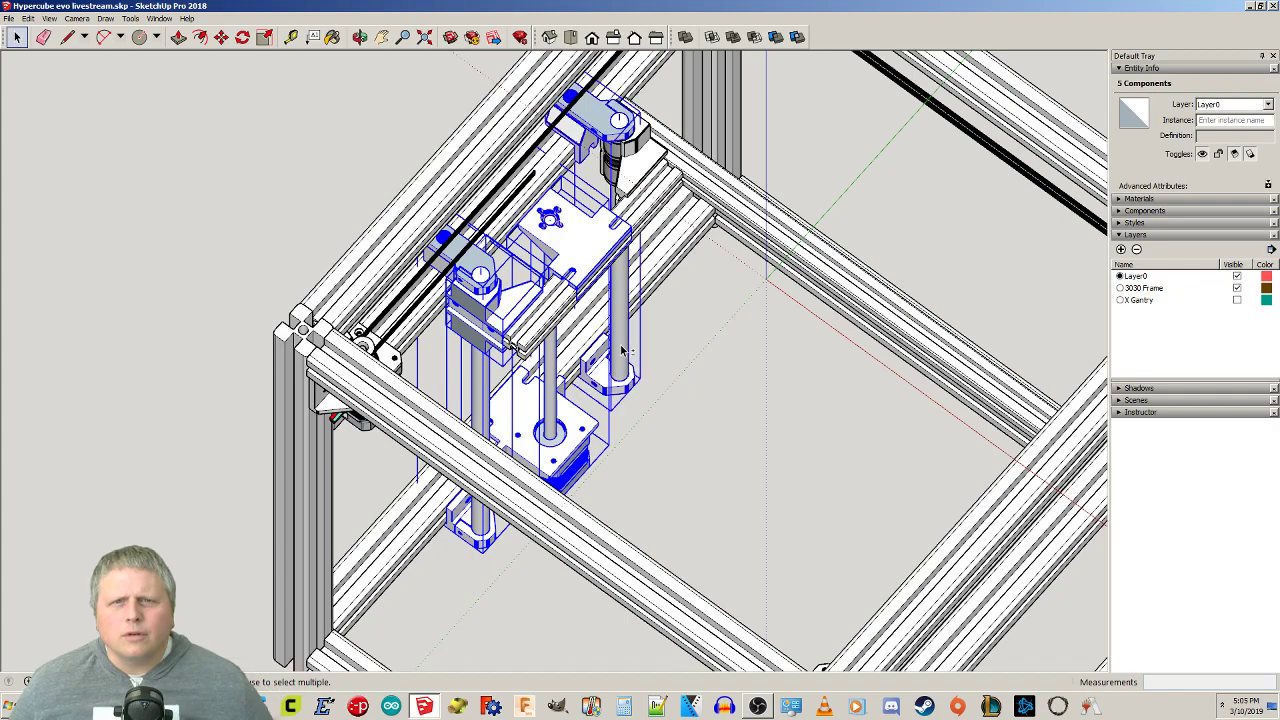
pyautogui.keyDown('shift'); pyautogui.click(650, 164); pyautogui.keyUp('shift')
pyautogui.keyDown('shift'); pyautogui.click(702, 173); pyautogui.keyUp('shift')
pyautogui.moveTo(696, 410); pyautogui.dragTo(1006, 337, button='middle')
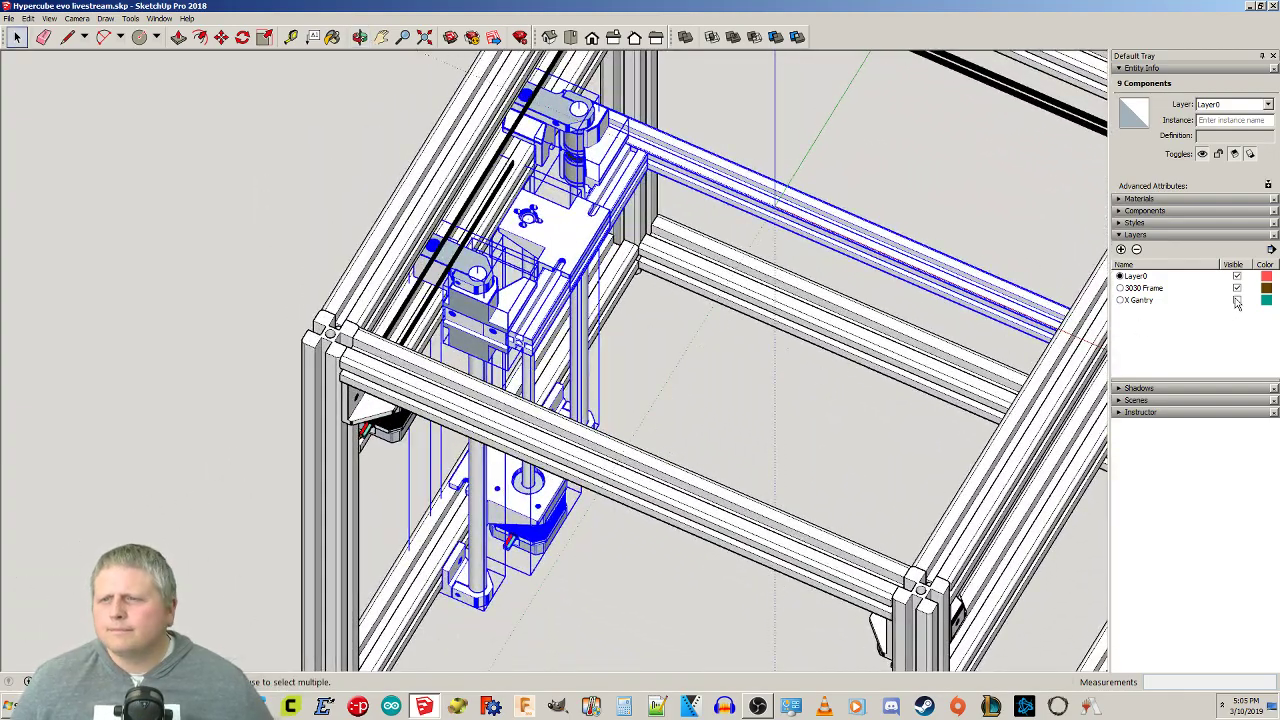
pyautogui.moveTo(810, 280); pyautogui.dragTo(823, 434, button='middle')
pyautogui.press('q')
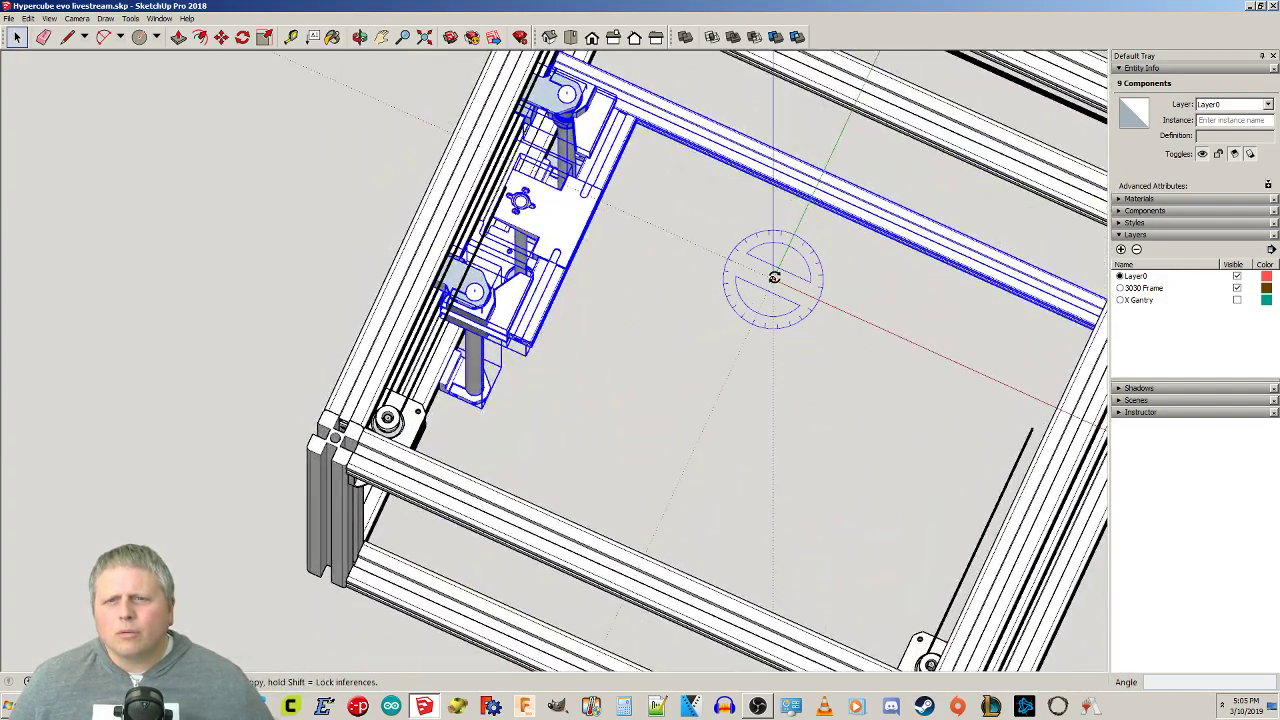
pyautogui.click(772, 278)
pyautogui.click(863, 319)
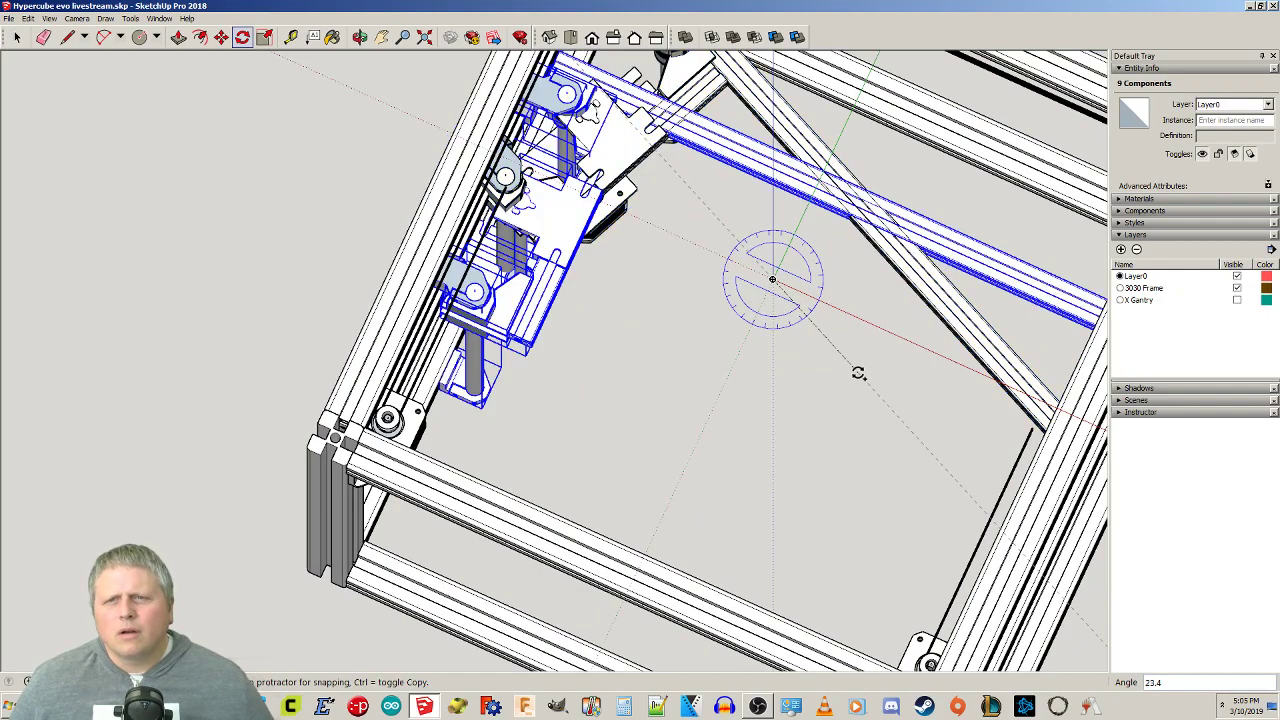
pyautogui.write('180')
pyautogui.press('Return')
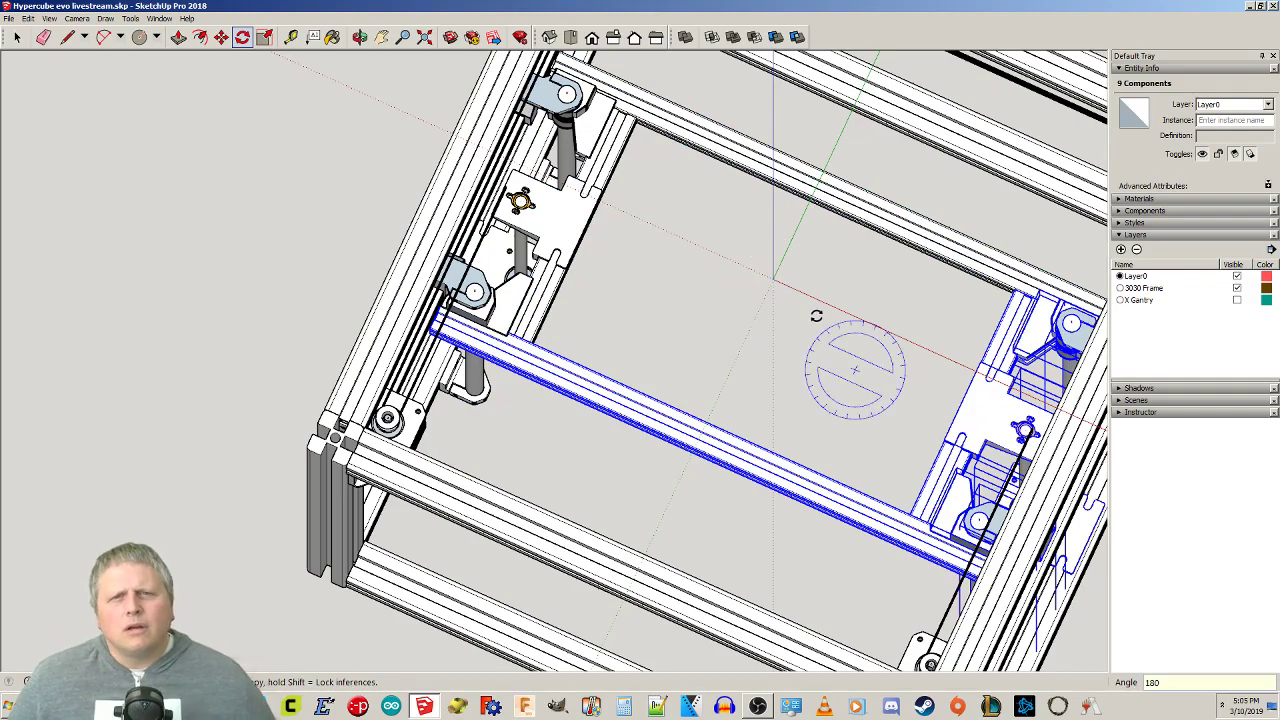
# Check the extents of the two rod-and-clamp assemblies and the Z-motor assembly, and undo the rotated copy.
pyautogui.press('space')
pyautogui.click(805, 386)
pyautogui.moveTo(794, 386); pyautogui.dragTo(408, 165, button='middle')
pyautogui.click(408, 165)
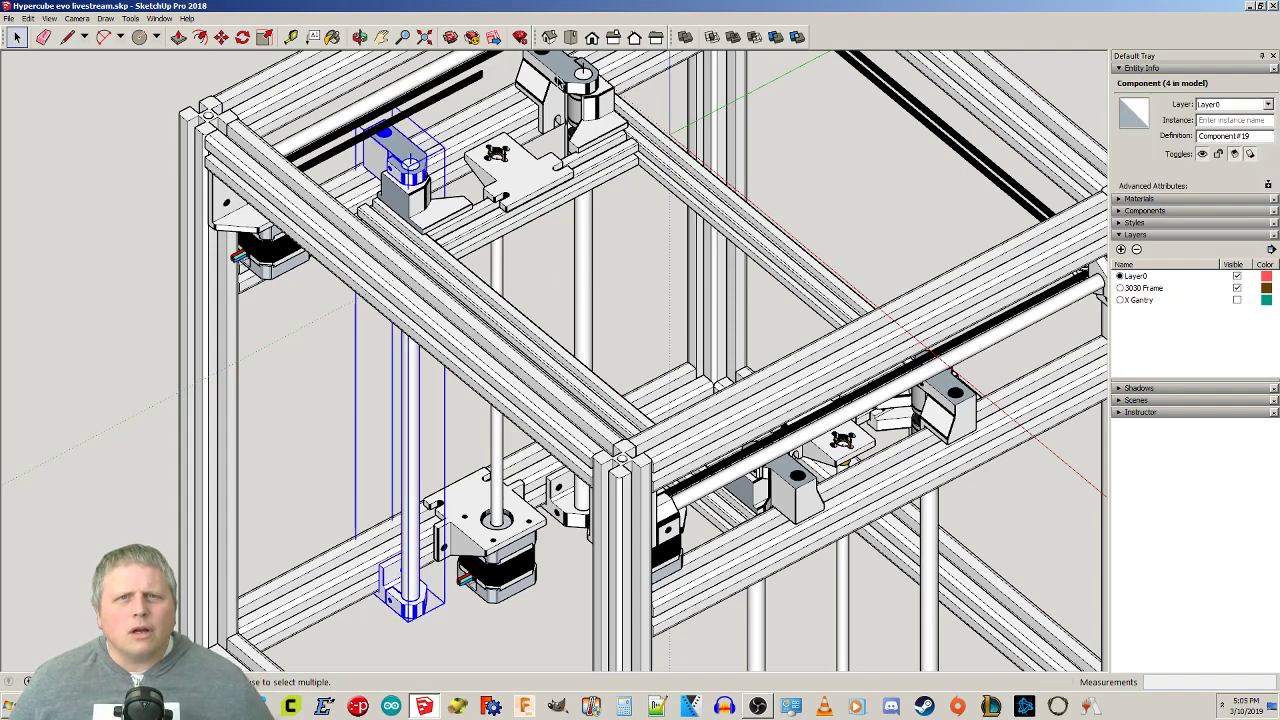
pyautogui.click(562, 75)
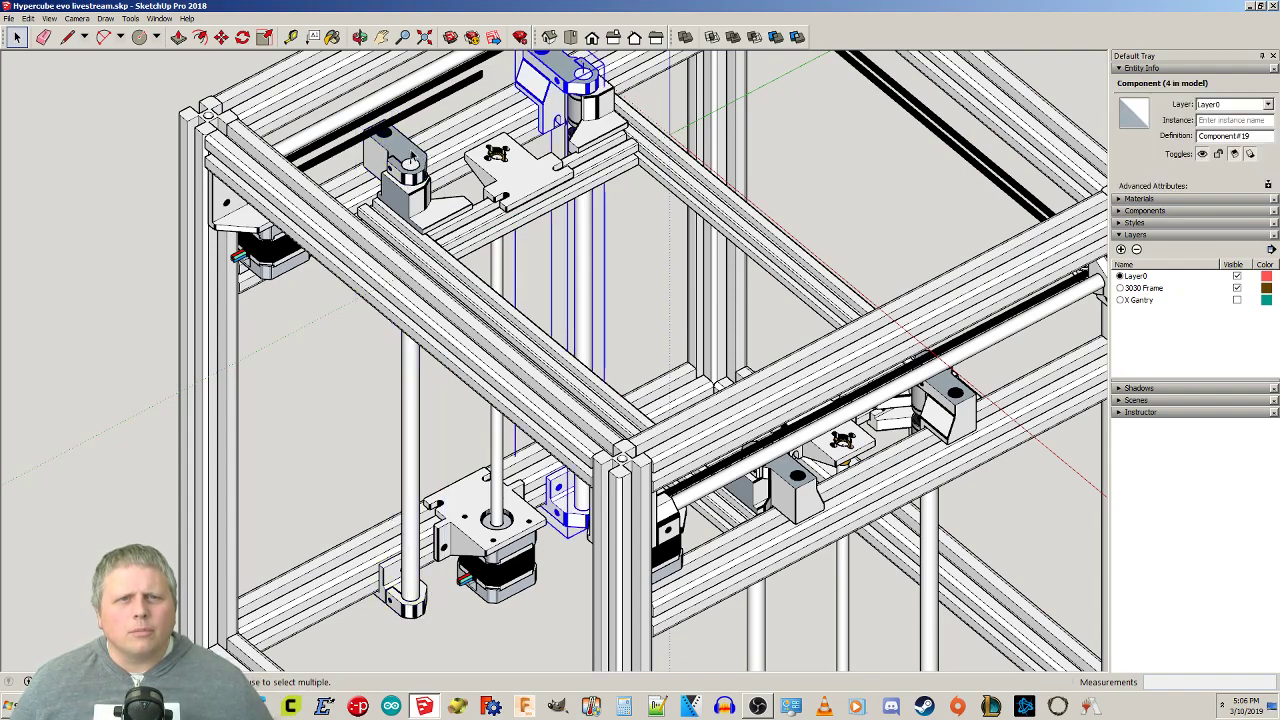
pyautogui.click(408, 162)
pyautogui.keyDown('shift'); pyautogui.click(511, 170); pyautogui.keyUp('shift')
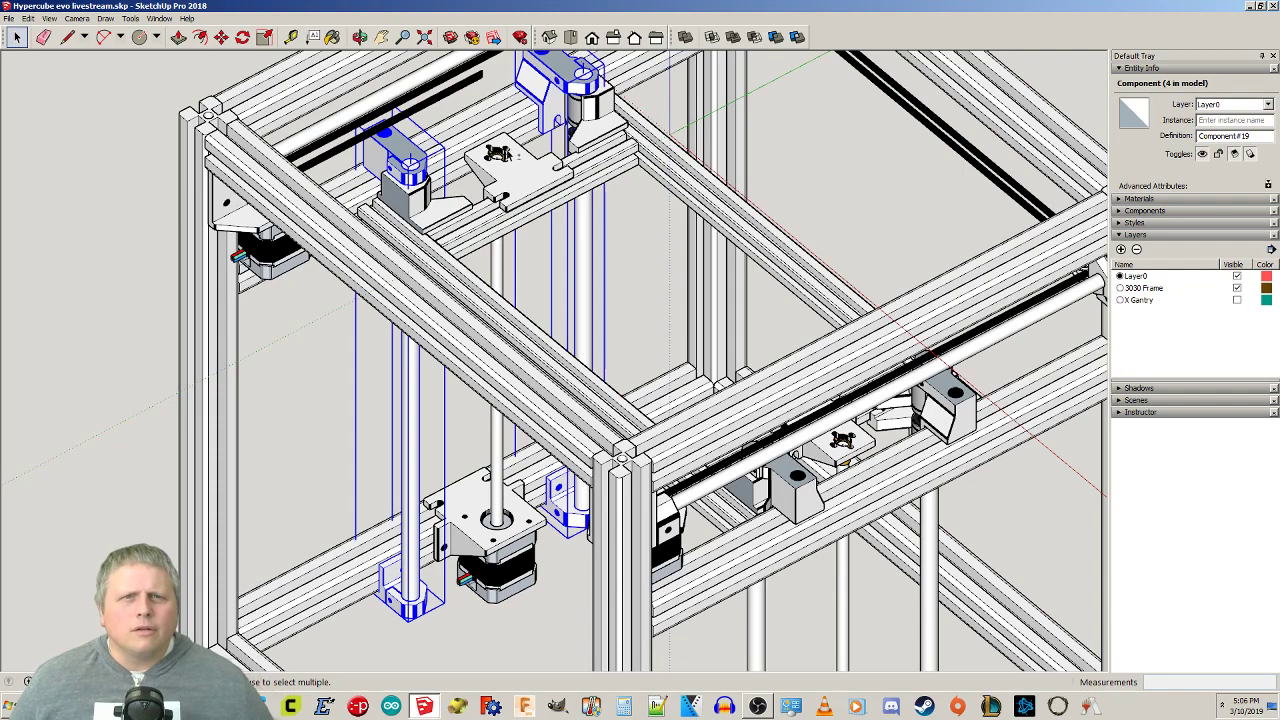
pyautogui.keyDown('shift'); pyautogui.click(500, 265); pyautogui.keyUp('shift')
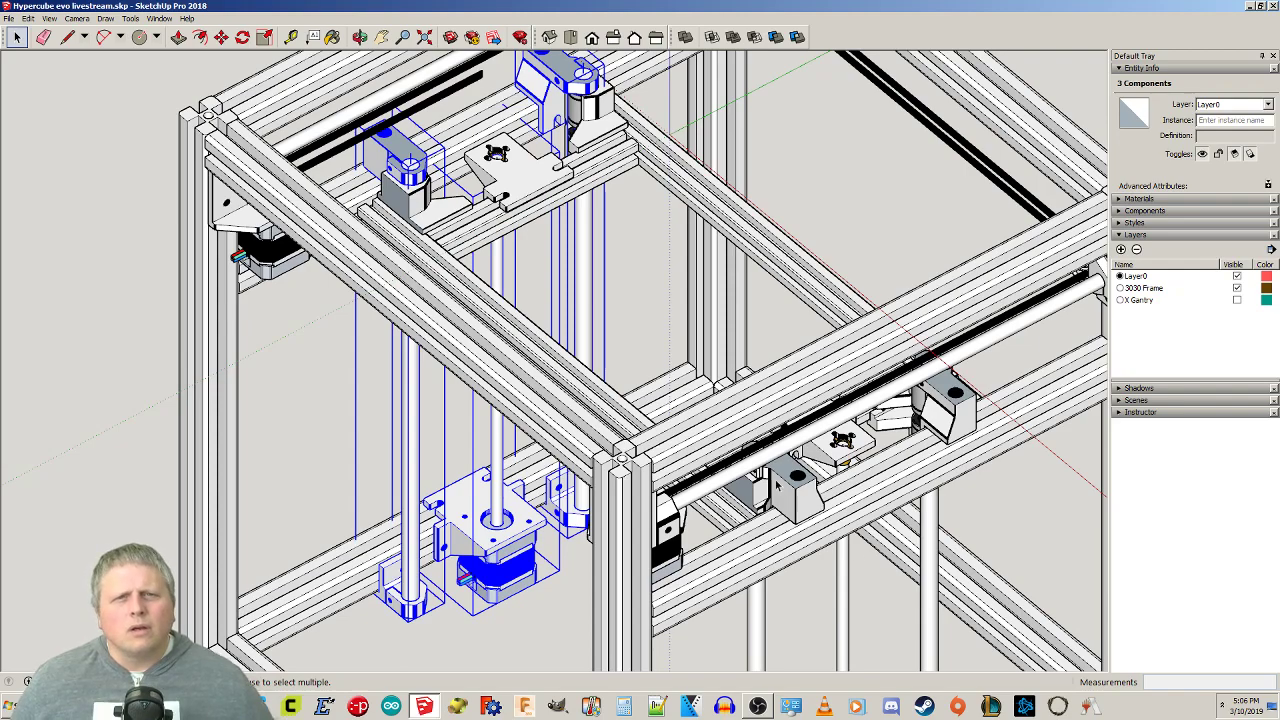
pyautogui.click(653, 273)
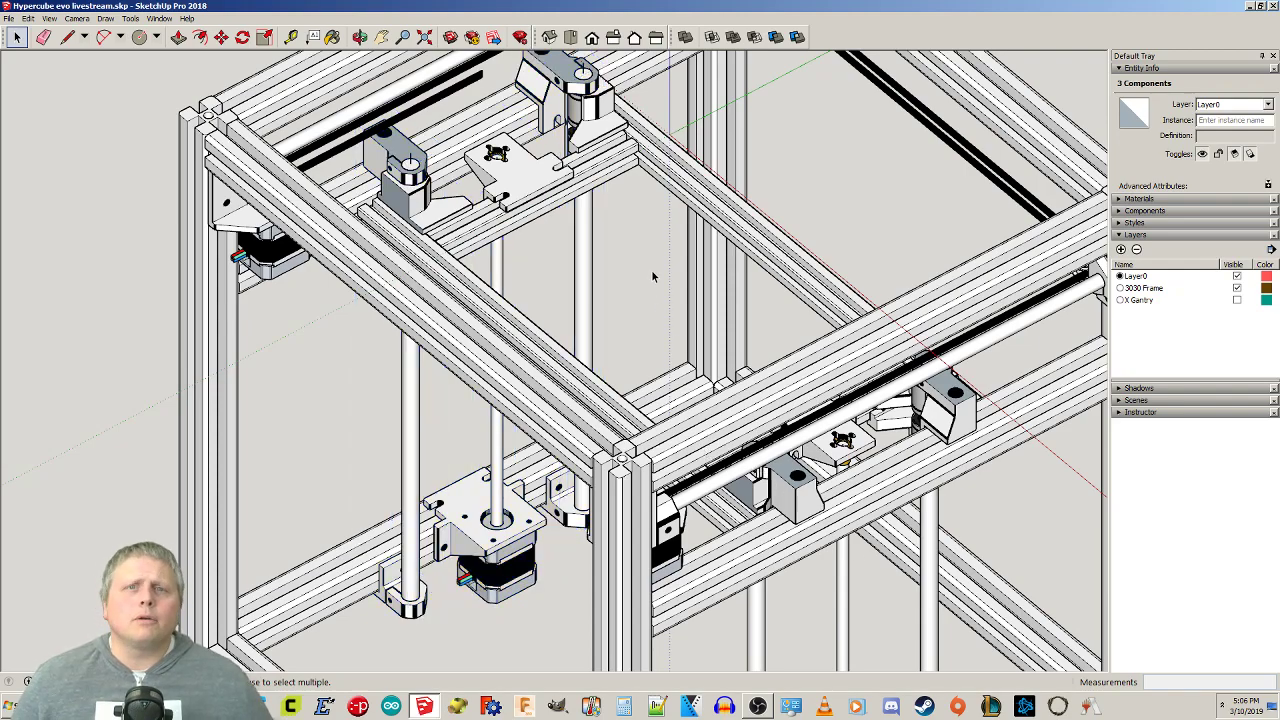
pyautogui.hotkey('ctrl', 'z')
# Combine the two rod-and-clamp assemblies and the Z-motor assembly into one component with the default name and check its contents.
pyautogui.moveTo(669, 272); pyautogui.dragTo(560, 270, button='middle')
pyautogui.click(530, 245)
pyautogui.keyDown('shift'); pyautogui.click(621, 225); pyautogui.keyUp('shift')
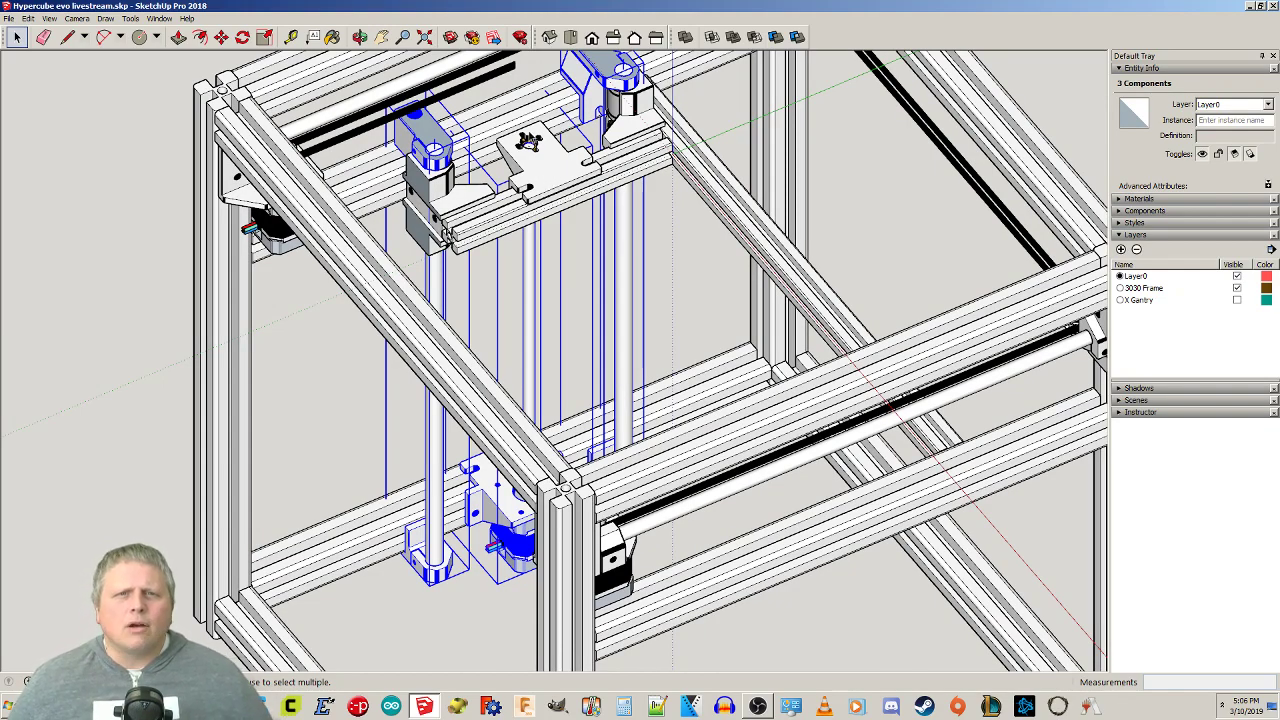
pyautogui.scroll(5, 530, 140)
pyautogui.scroll(-3, 562, 274)
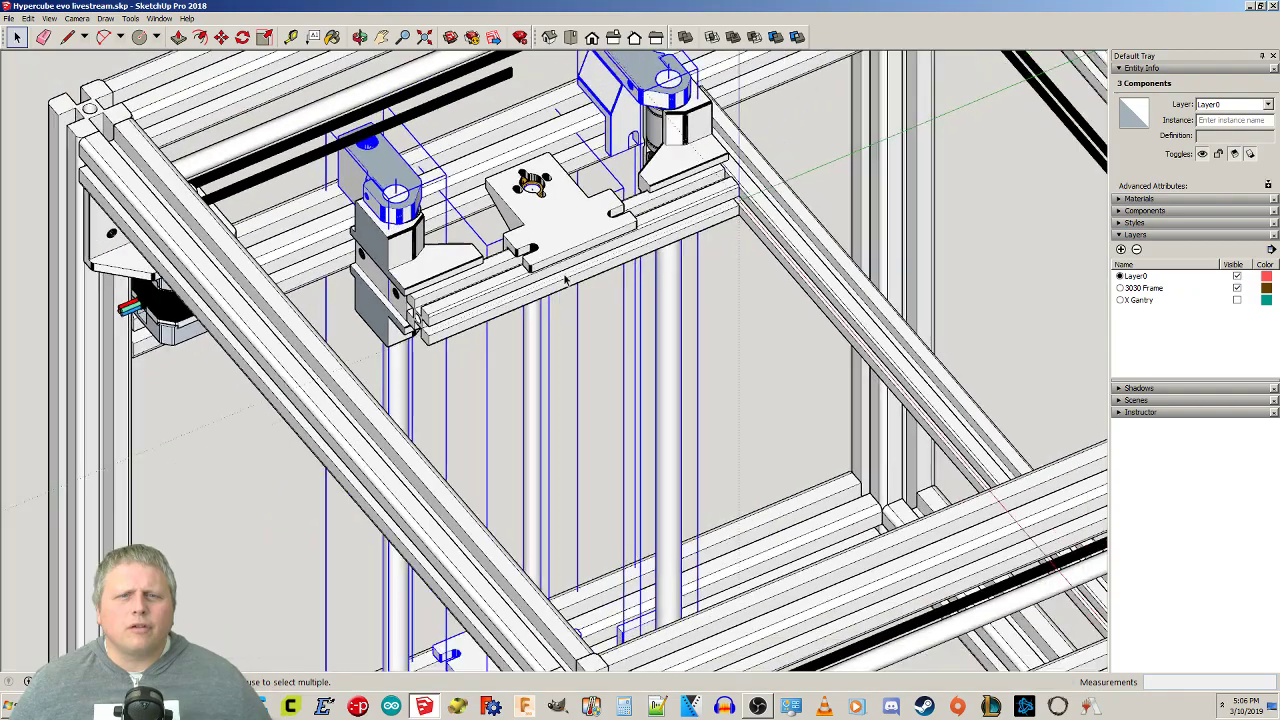
pyautogui.moveTo(632, 362)
pyautogui.mouseDown(button='middle')
pyautogui.moveTo(609, 223)
pyautogui.moveTo(569, 366)
pyautogui.moveTo(503, 400)
pyautogui.moveTo(616, 297)
pyautogui.moveTo(593, 315)
pyautogui.mouseUp(button='middle')
pyautogui.moveTo(618, 304); pyautogui.dragTo(606, 174, button='middle')
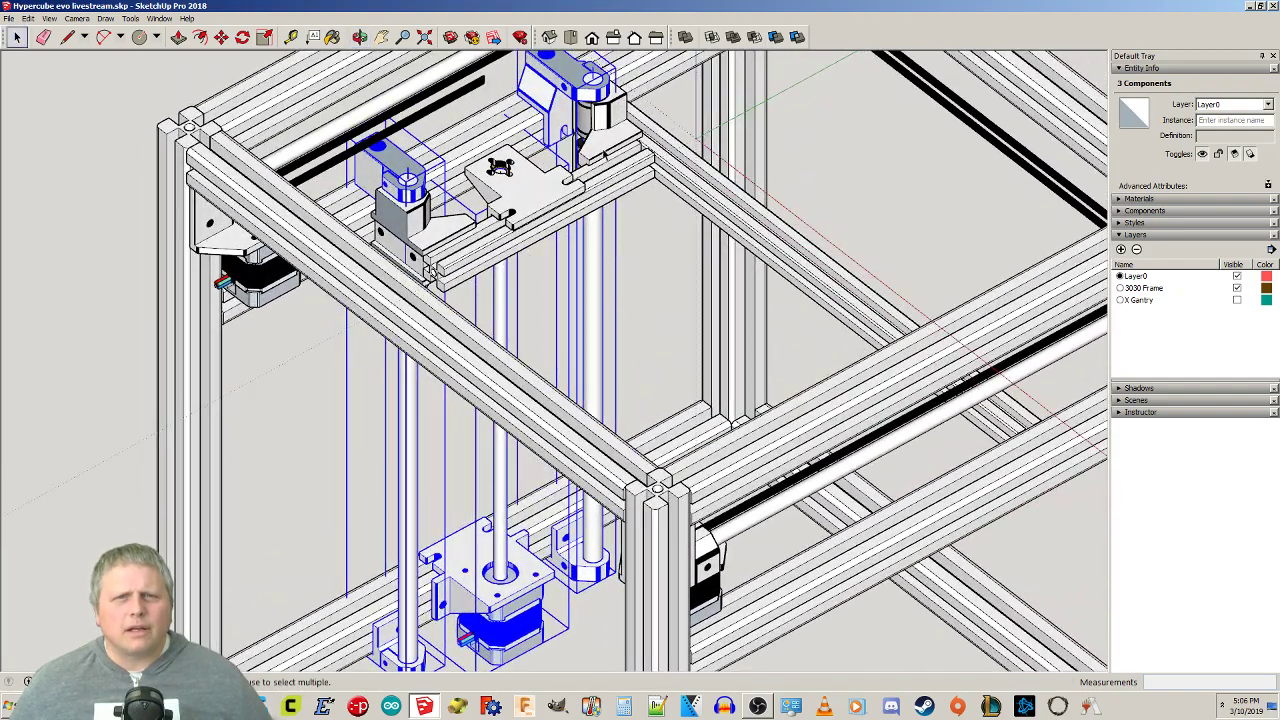
pyautogui.rightClick(561, 86)
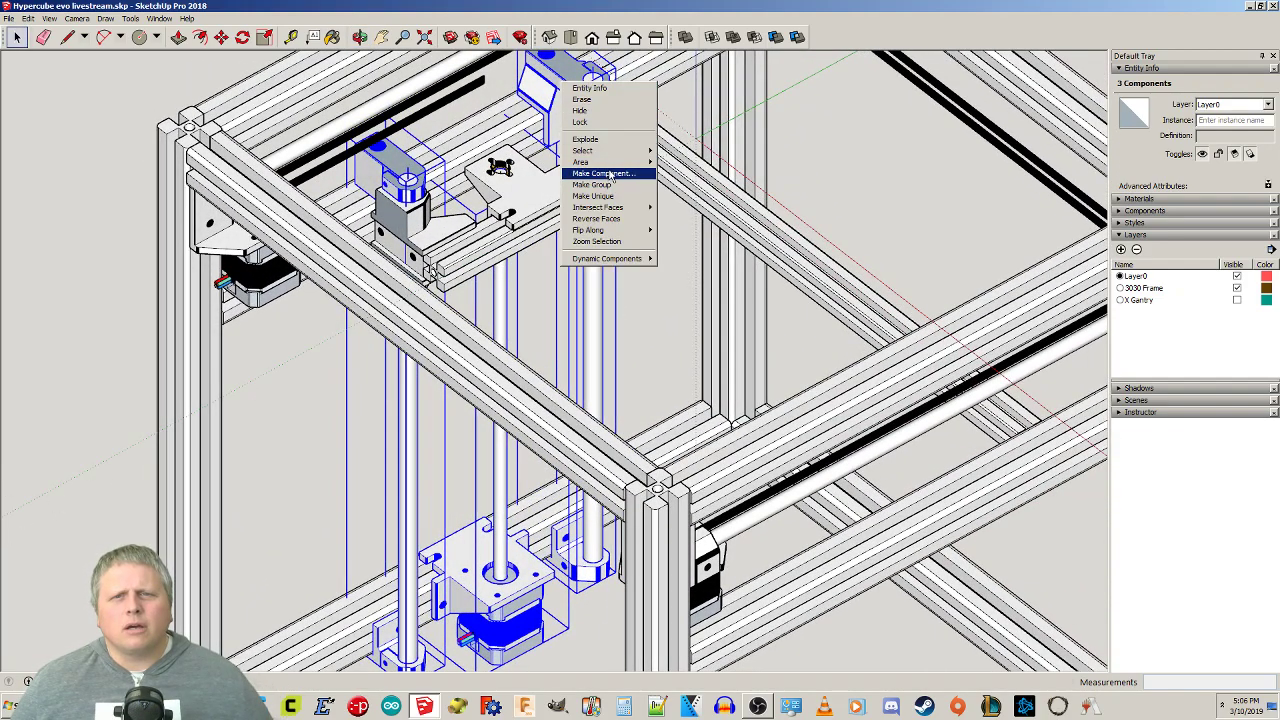
pyautogui.click(612, 174)
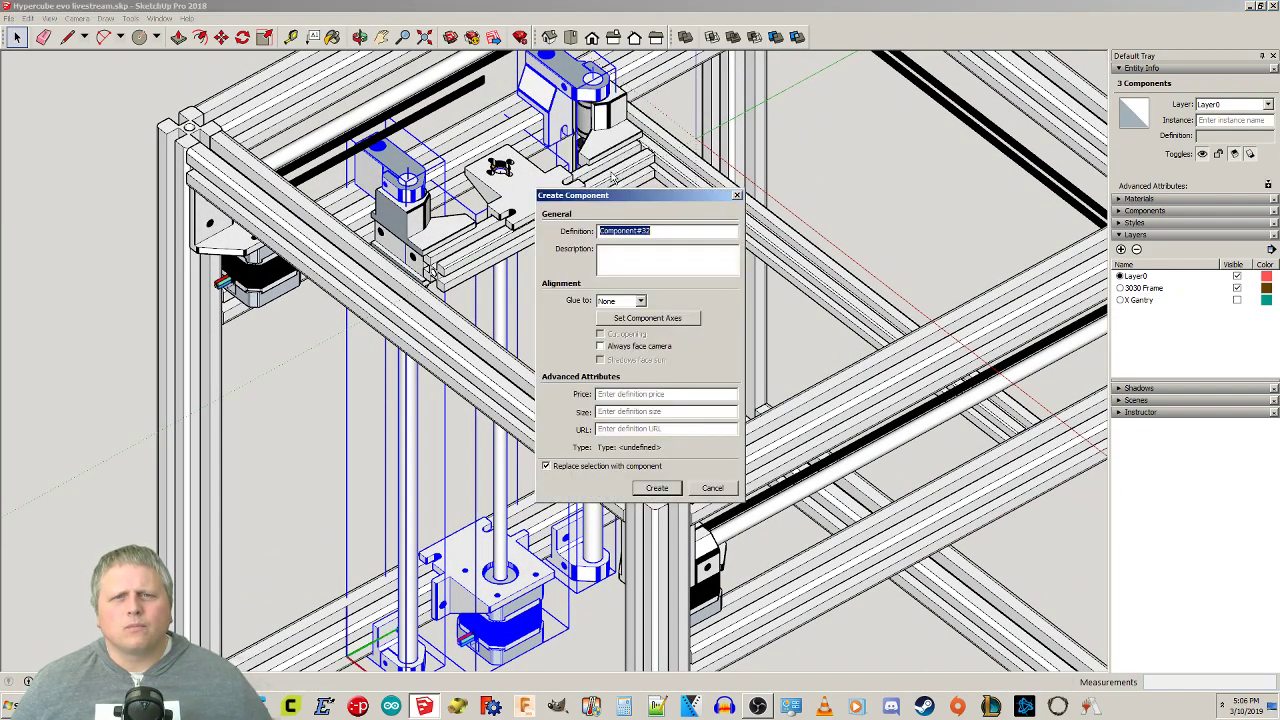
pyautogui.click(657, 489)
pyautogui.doubleClick(500, 322)
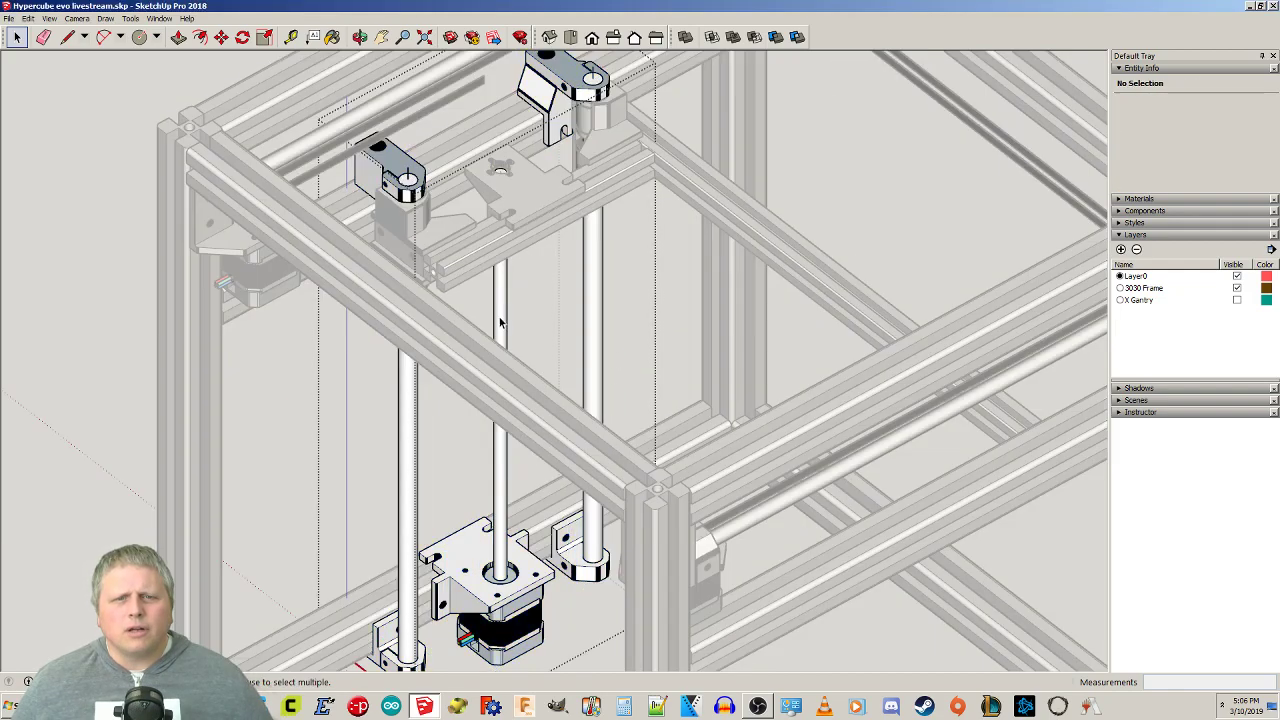
pyautogui.click(500, 322)
pyautogui.click(663, 258)
# Select the combined rod-and-motor component together with the nut bracket, both bearing mounts and the adjoining bed-frame beams.
pyautogui.moveTo(655, 263); pyautogui.dragTo(390, 243, button='middle')
pyautogui.click(381, 231)
pyautogui.keyDown('ctrl'); pyautogui.click(395, 152); pyautogui.keyUp('ctrl')
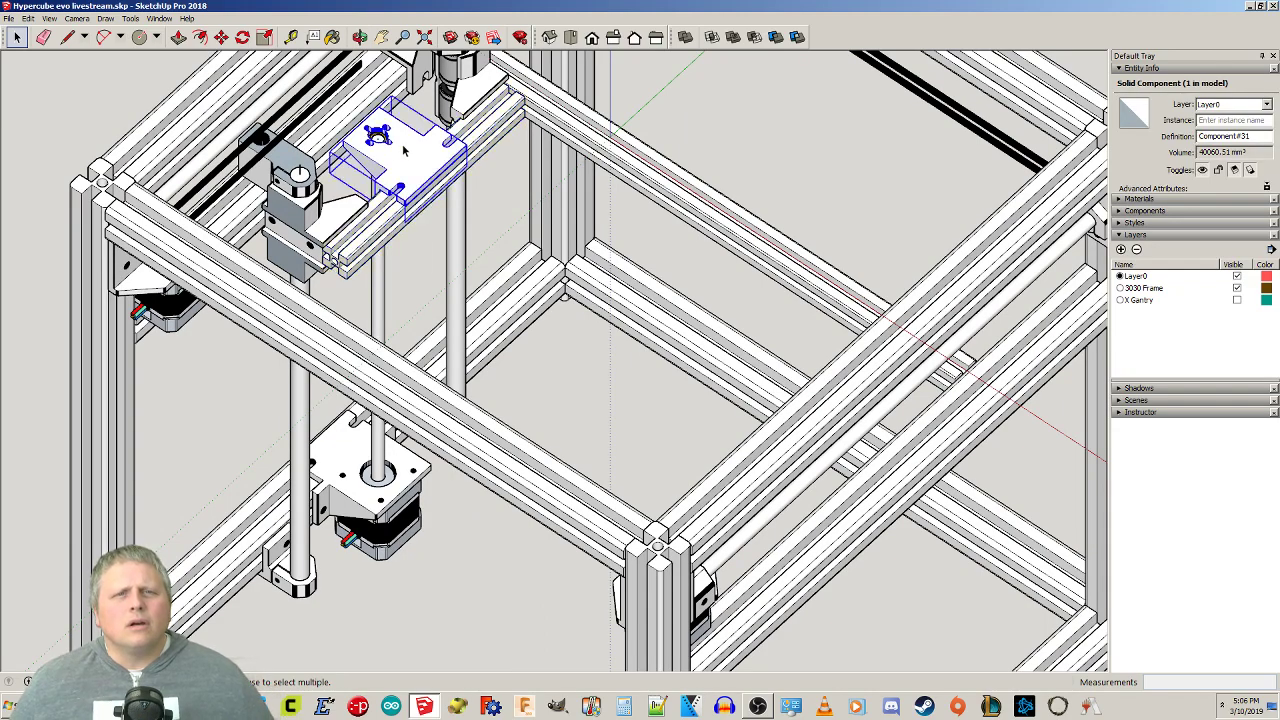
pyautogui.keyDown('ctrl'); pyautogui.click(525, 92); pyautogui.keyUp('ctrl')
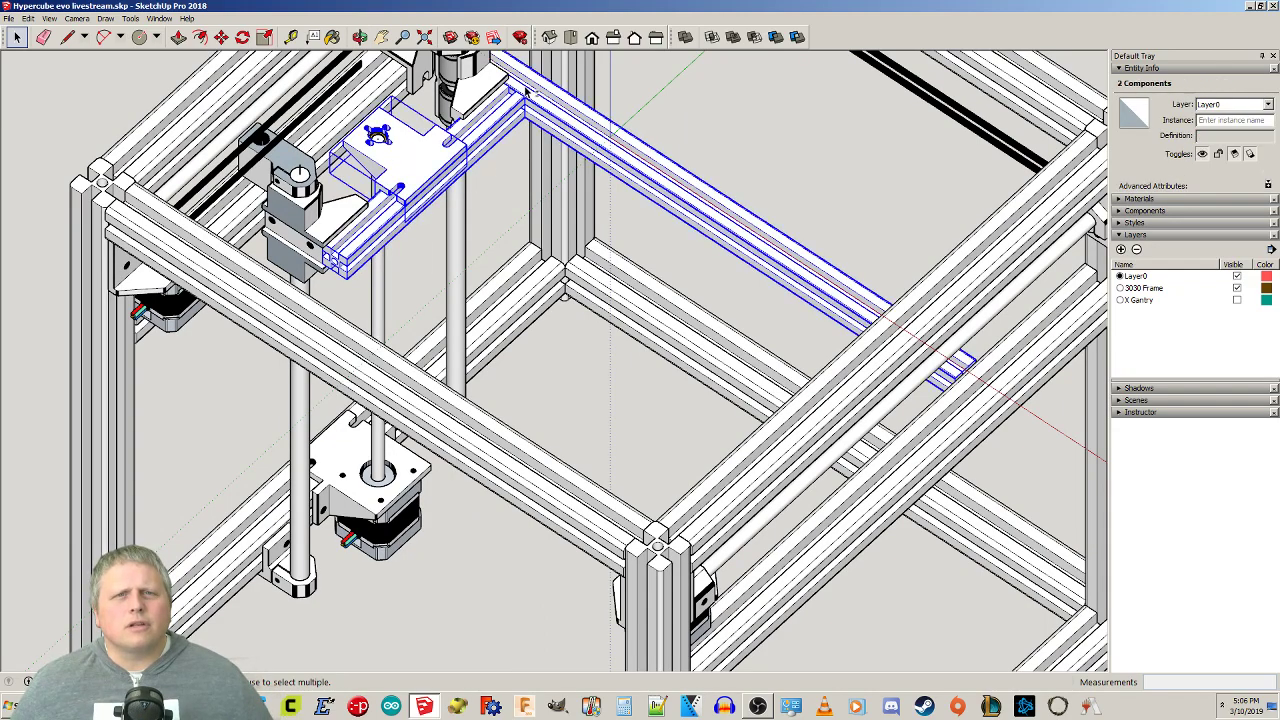
pyautogui.keyDown('ctrl'); pyautogui.click(483, 92); pyautogui.keyUp('ctrl')
pyautogui.keyDown('ctrl'); pyautogui.click(338, 226); pyautogui.keyUp('ctrl')
pyautogui.click(476, 222)
pyautogui.click(456, 232)
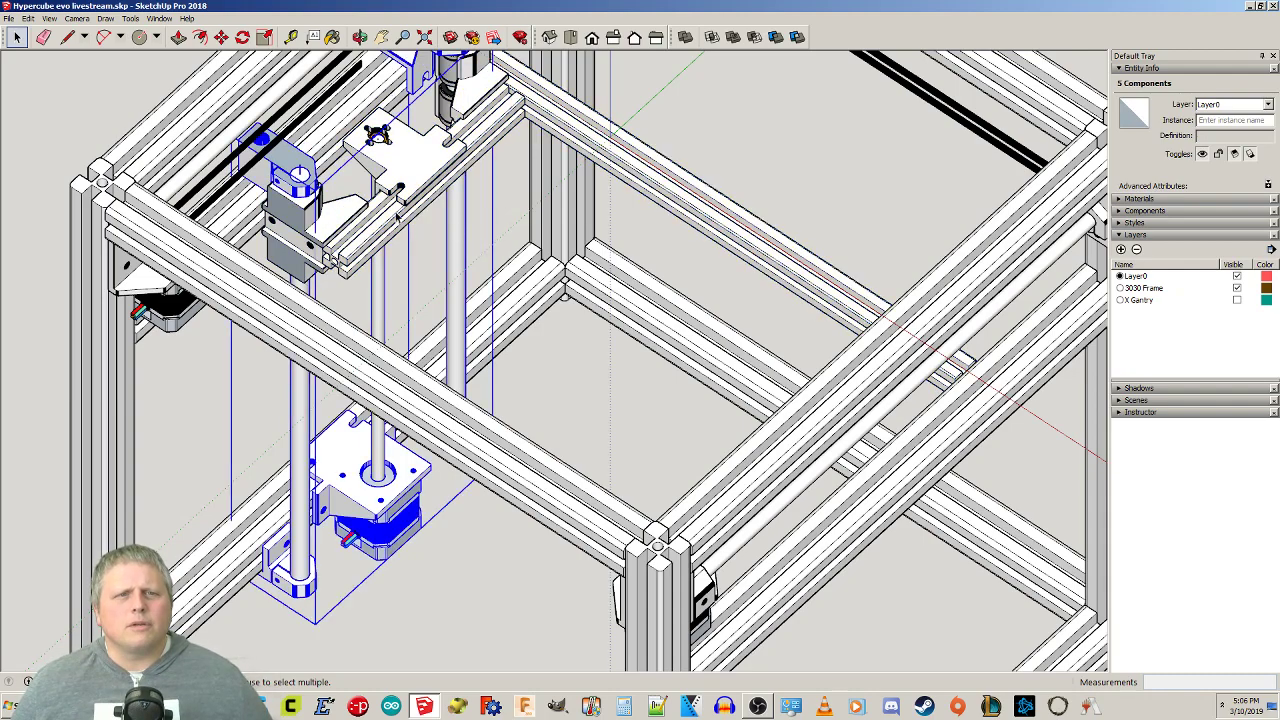
pyautogui.keyDown('ctrl'); pyautogui.click(410, 163); pyautogui.keyUp('ctrl')
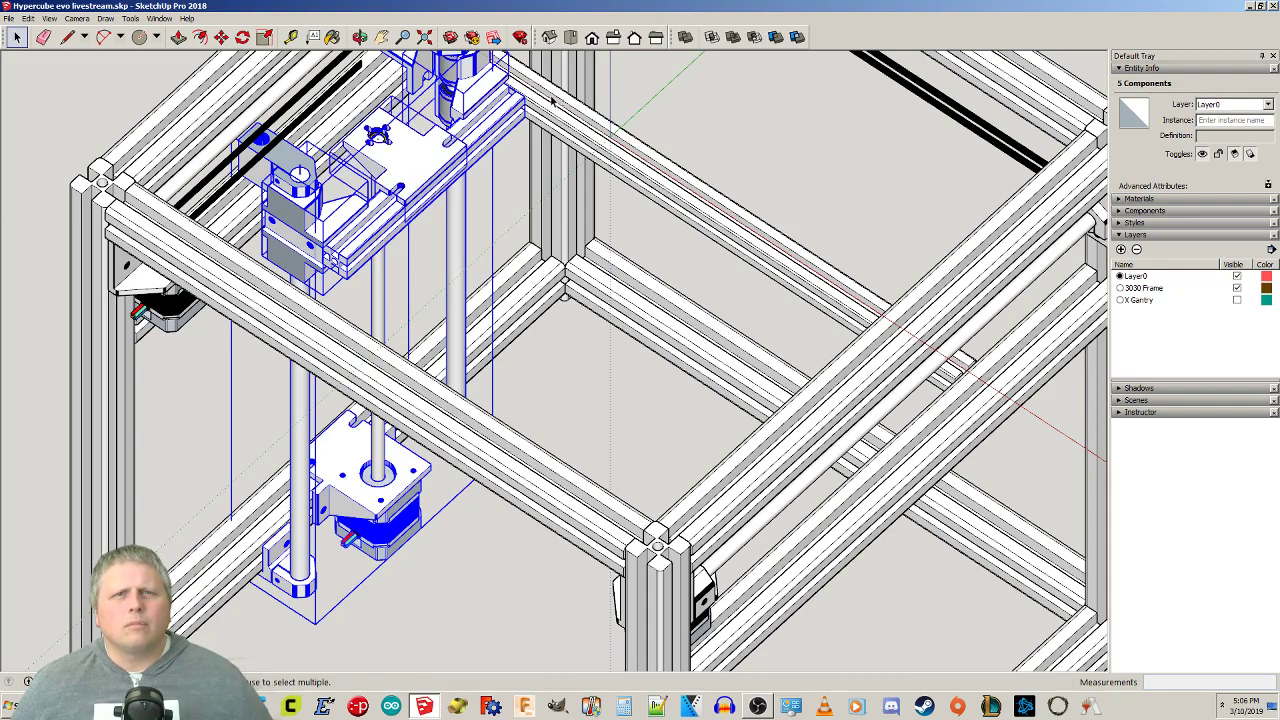
pyautogui.moveTo(508, 210); pyautogui.dragTo(586, 249, button='middle')
pyautogui.press('q')
pyautogui.click(579, 224)
pyautogui.click(689, 263)
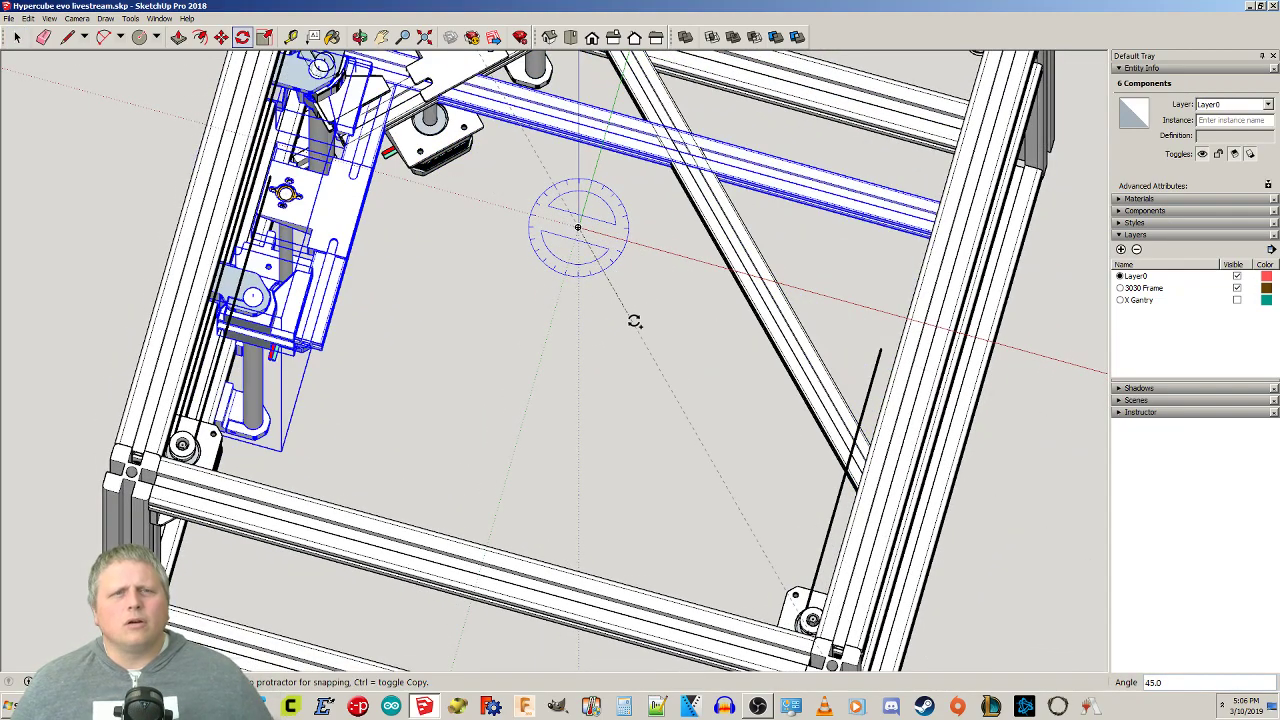
pyautogui.click(607, 301)
pyautogui.moveTo(494, 277); pyautogui.dragTo(484, 241, button='middle')
pyautogui.press('space')
# Add the brass lead-screw nut to the selection and copy everything to the opposite side, rotated 180° about the origin.
pyautogui.scroll(5, 440, 210)
pyautogui.scroll(3, 386, 183)
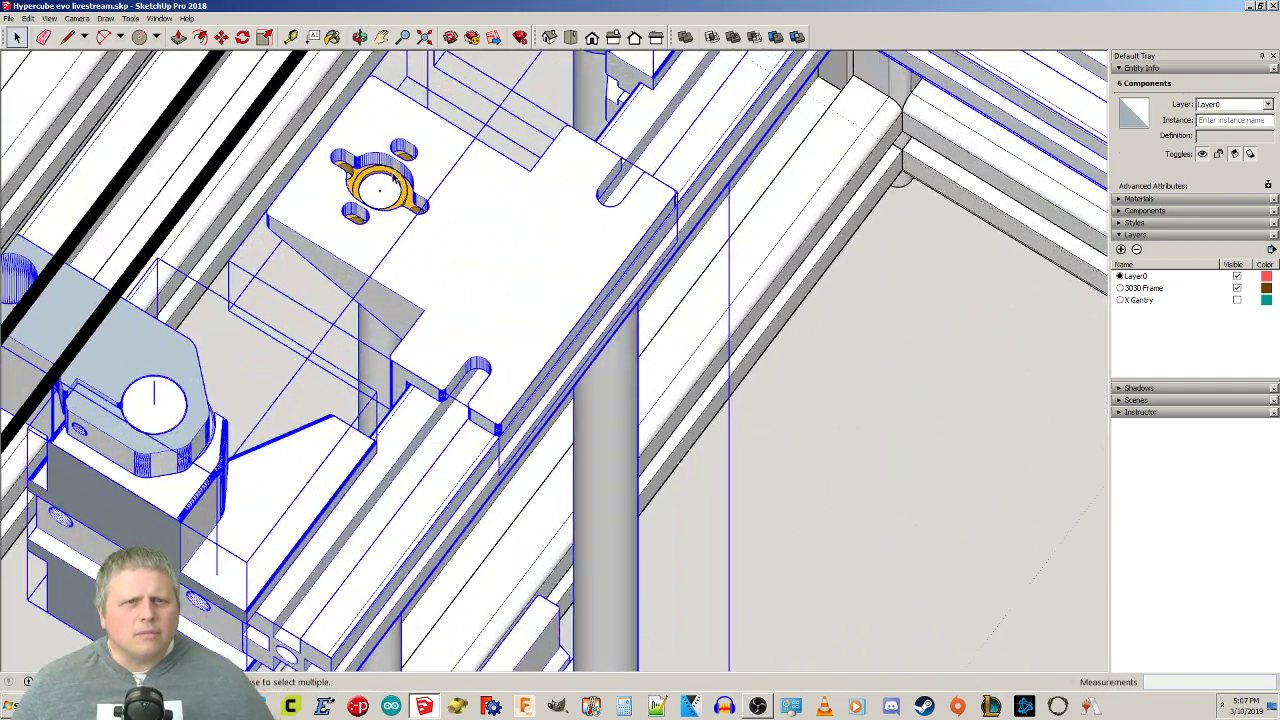
pyautogui.scroll(-6, 396, 178)
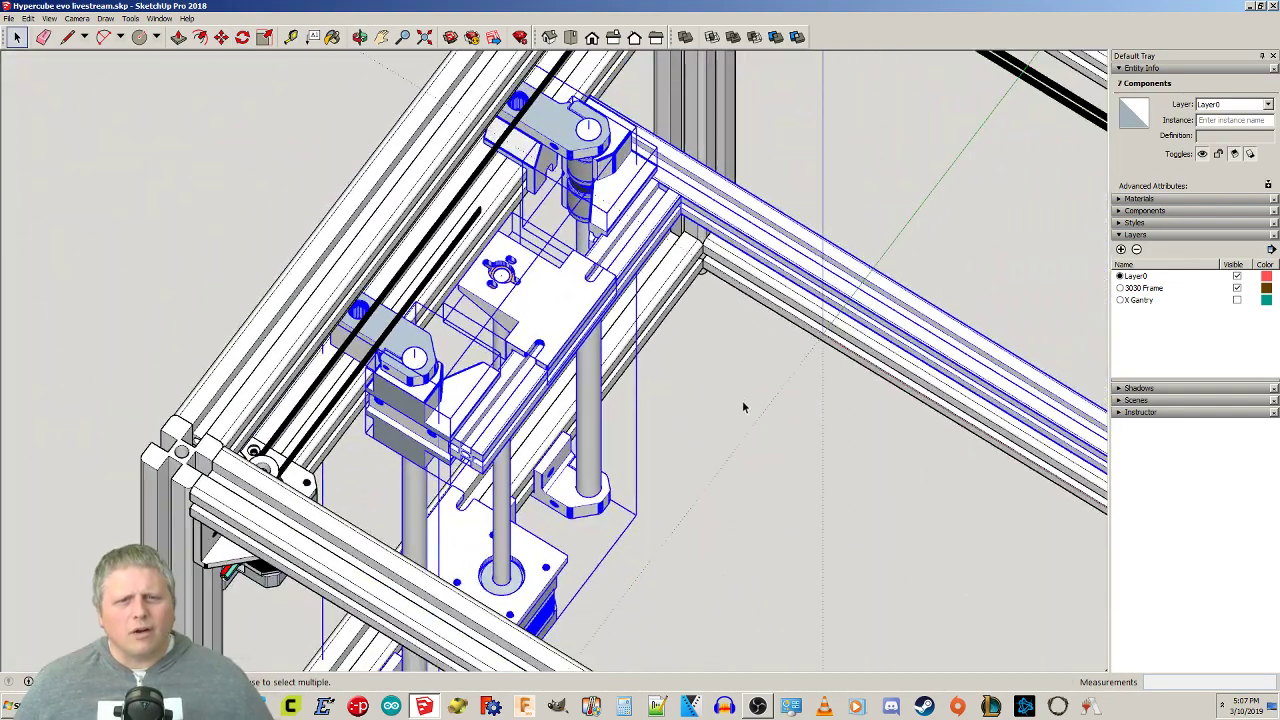
pyautogui.moveTo(765, 445); pyautogui.dragTo(794, 363, button='middle')
pyautogui.press('q')
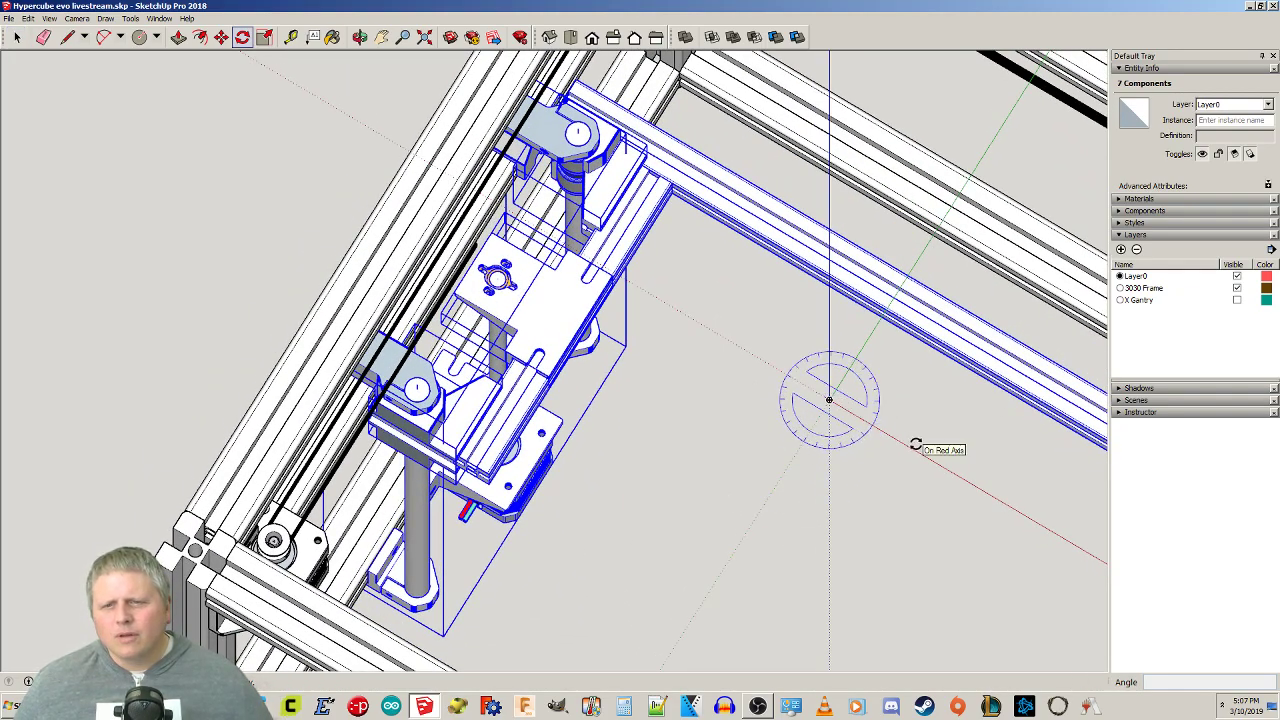
pyautogui.moveTo(829, 400); pyautogui.dragTo(855, 345, button='middle')
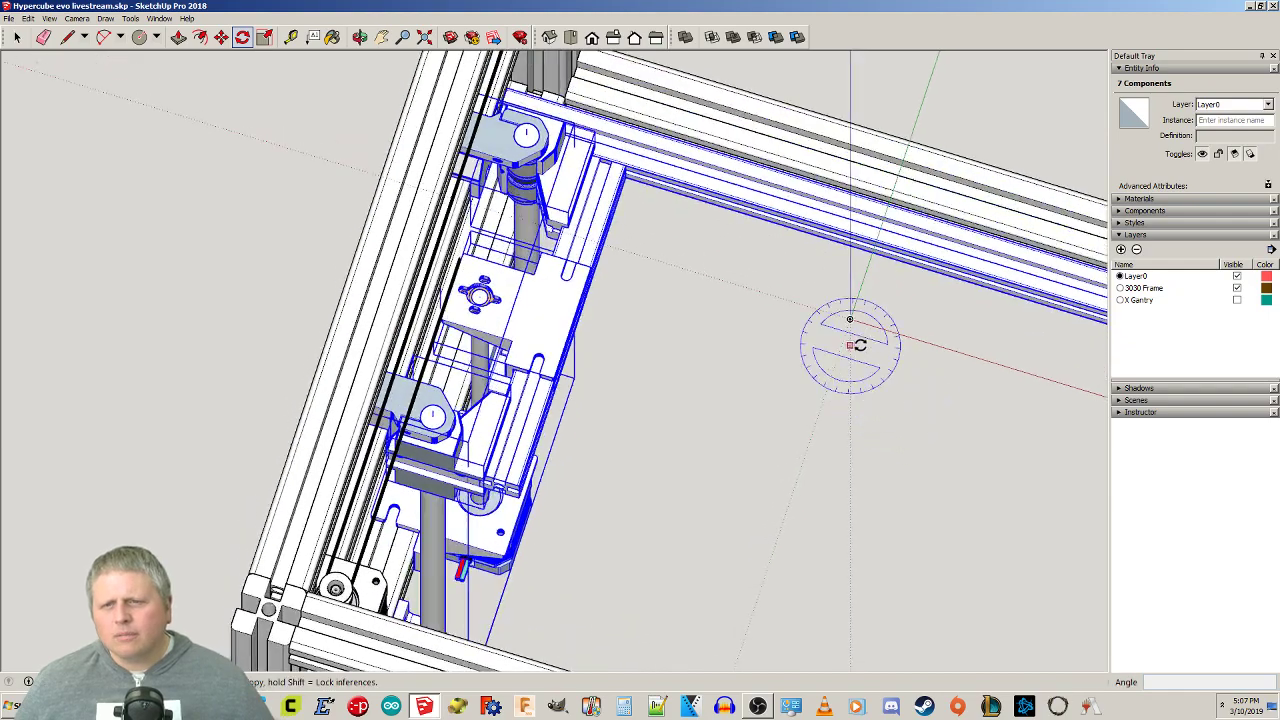
pyautogui.click(930, 342)
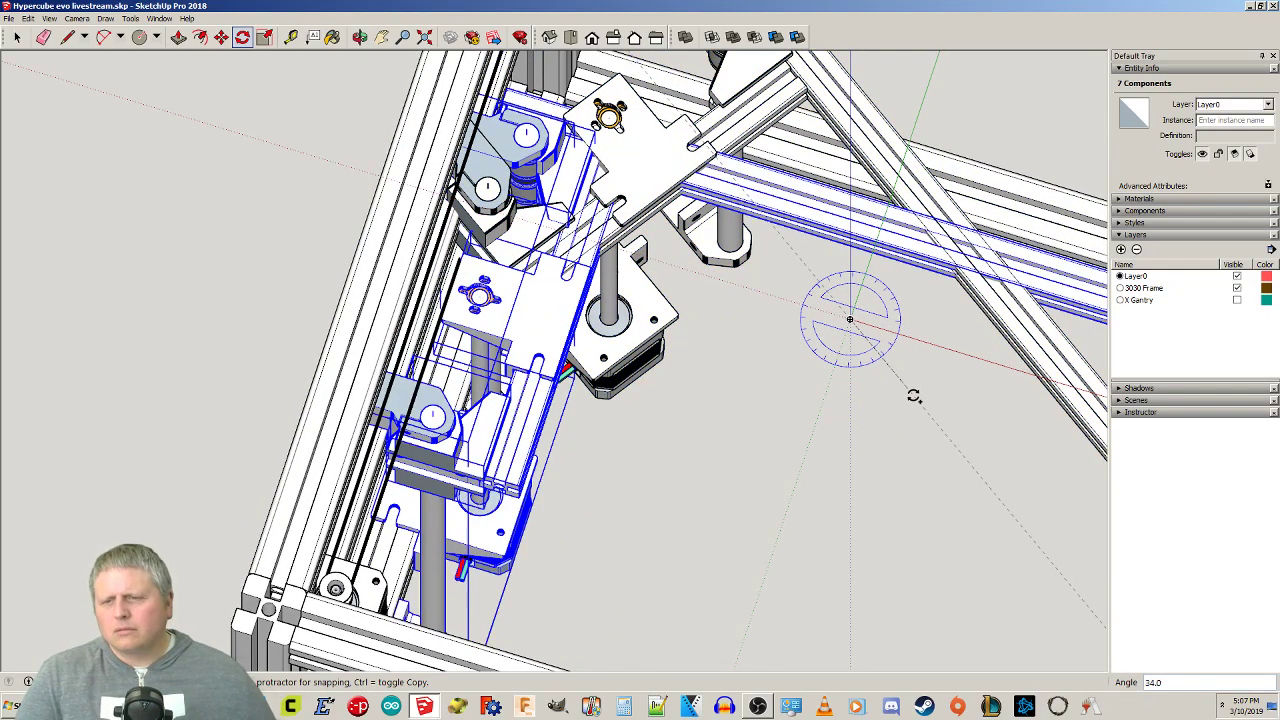
pyautogui.press('Return')
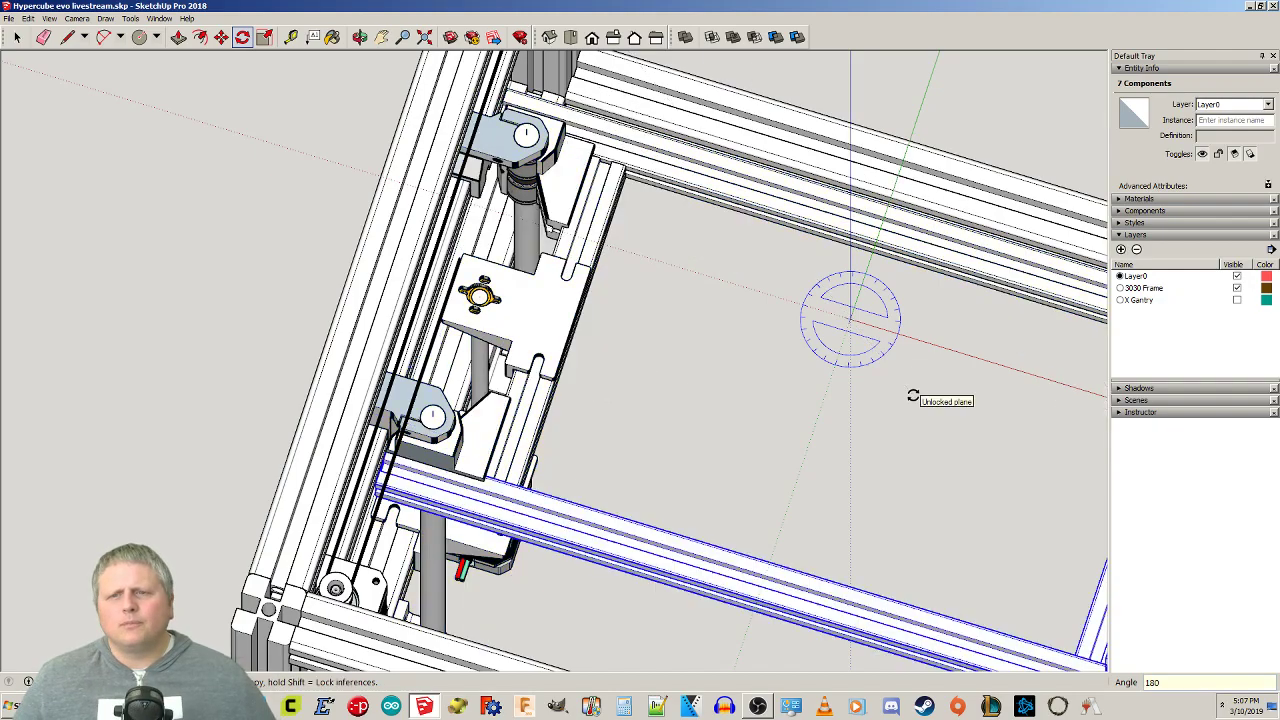
pyautogui.scroll(-2, 740, 457)
pyautogui.press('space')
pyautogui.click(798, 469)
# Examine the copied Z-axis parts in top view, checking how the nut, rods and mounts line up with the red axis.
pyautogui.moveTo(881, 485); pyautogui.dragTo(728, 501, button='middle')
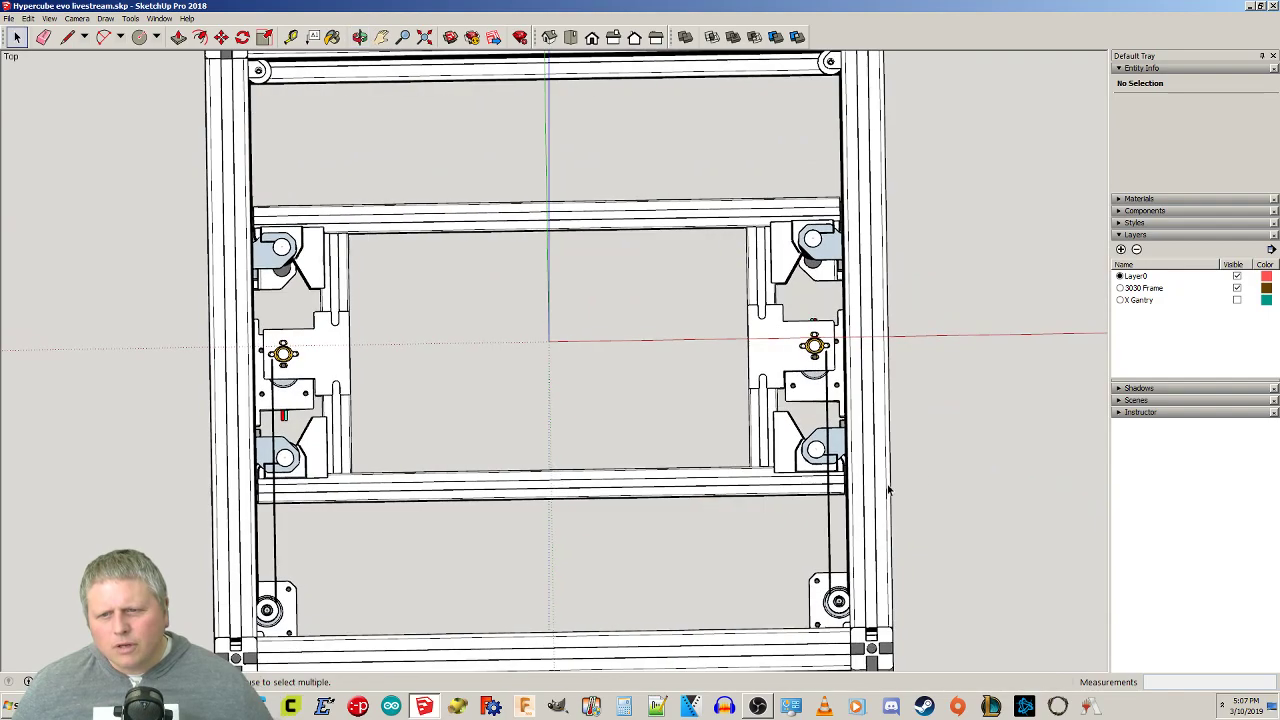
pyautogui.scroll(5, 851, 486)
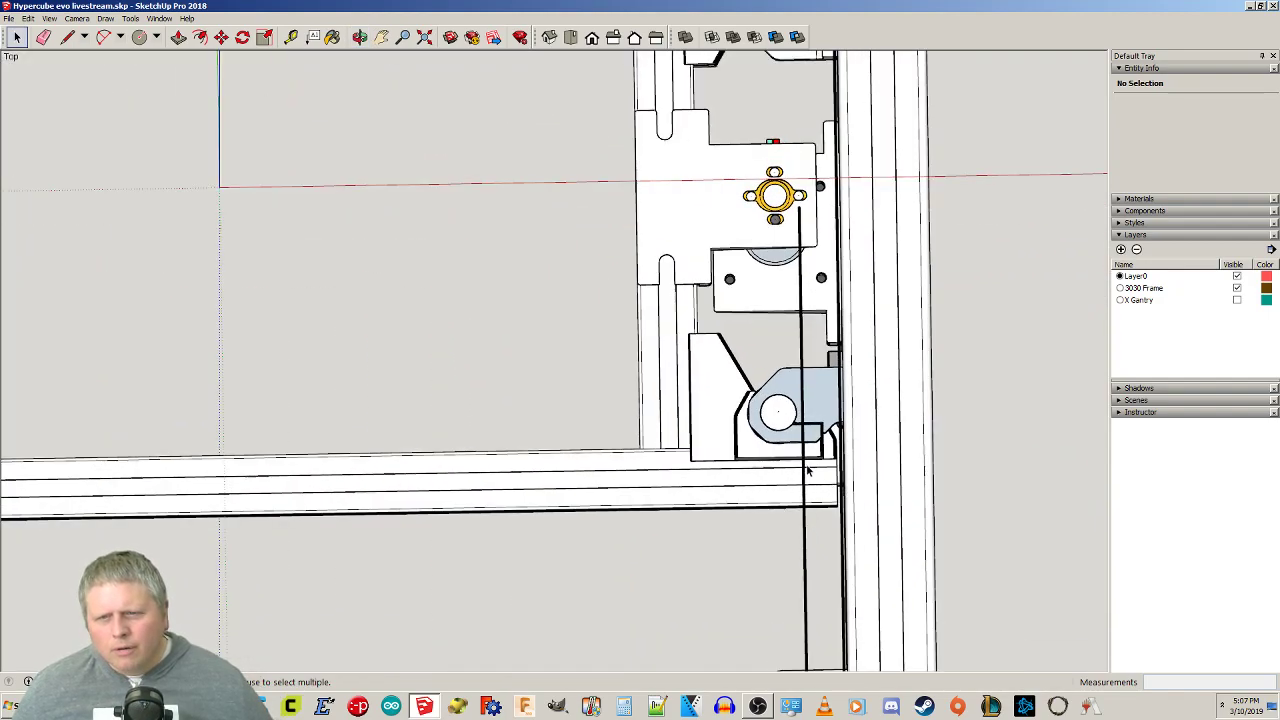
pyautogui.scroll(2, 808, 470)
pyautogui.scroll(-2, 687, 433)
pyautogui.moveTo(737, 360); pyautogui.dragTo(724, 386, button='middle')
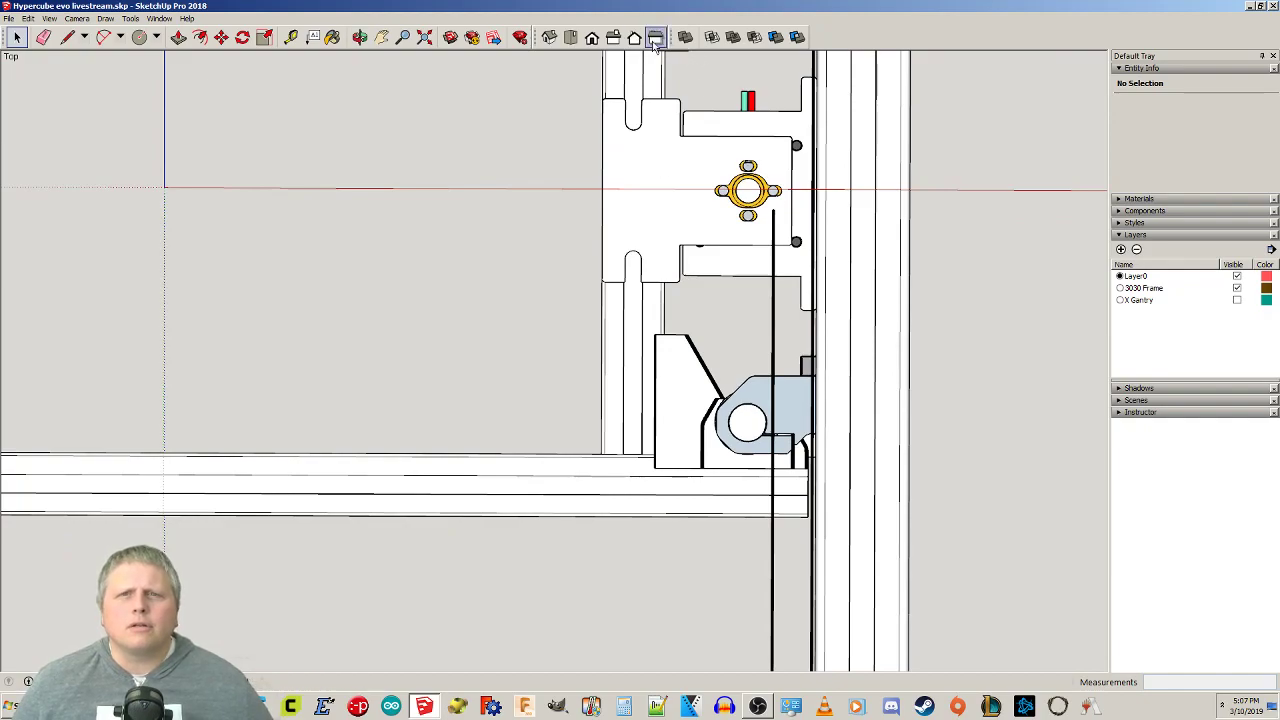
pyautogui.click(572, 40)
pyautogui.scroll(-2, 530, 275)
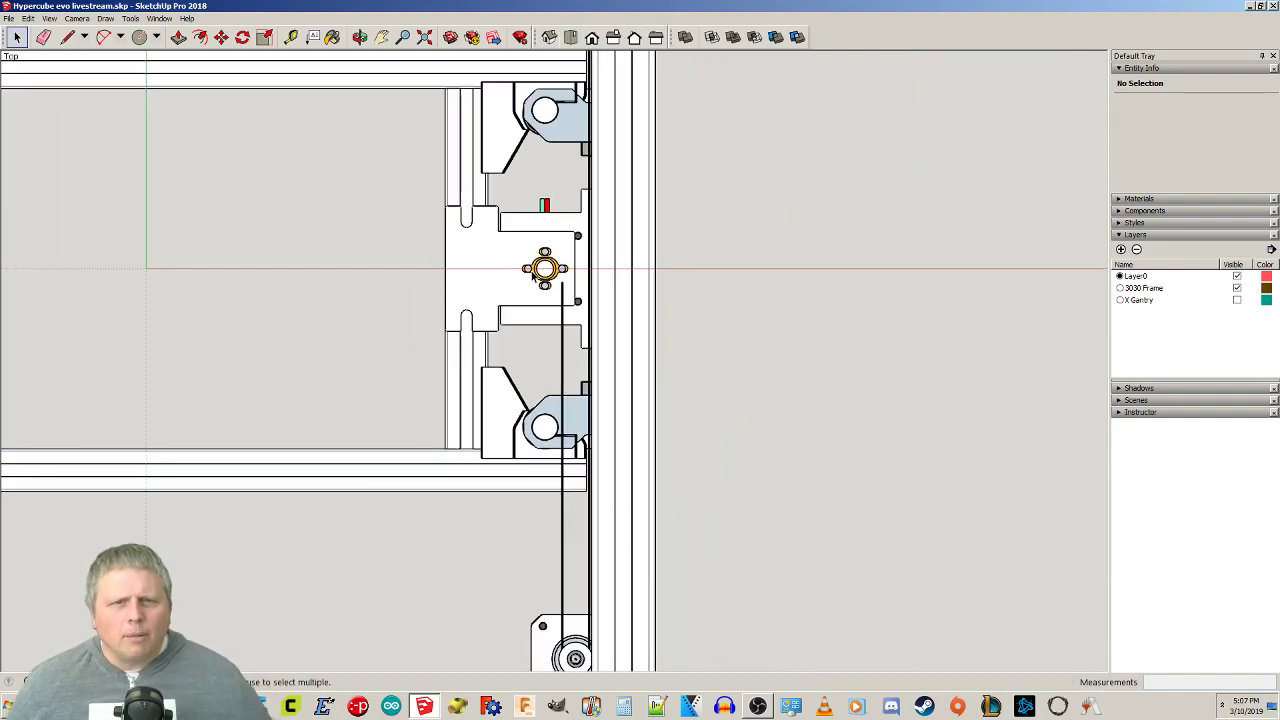
pyautogui.scroll(3, 538, 268)
pyautogui.scroll(2, 565, 253)
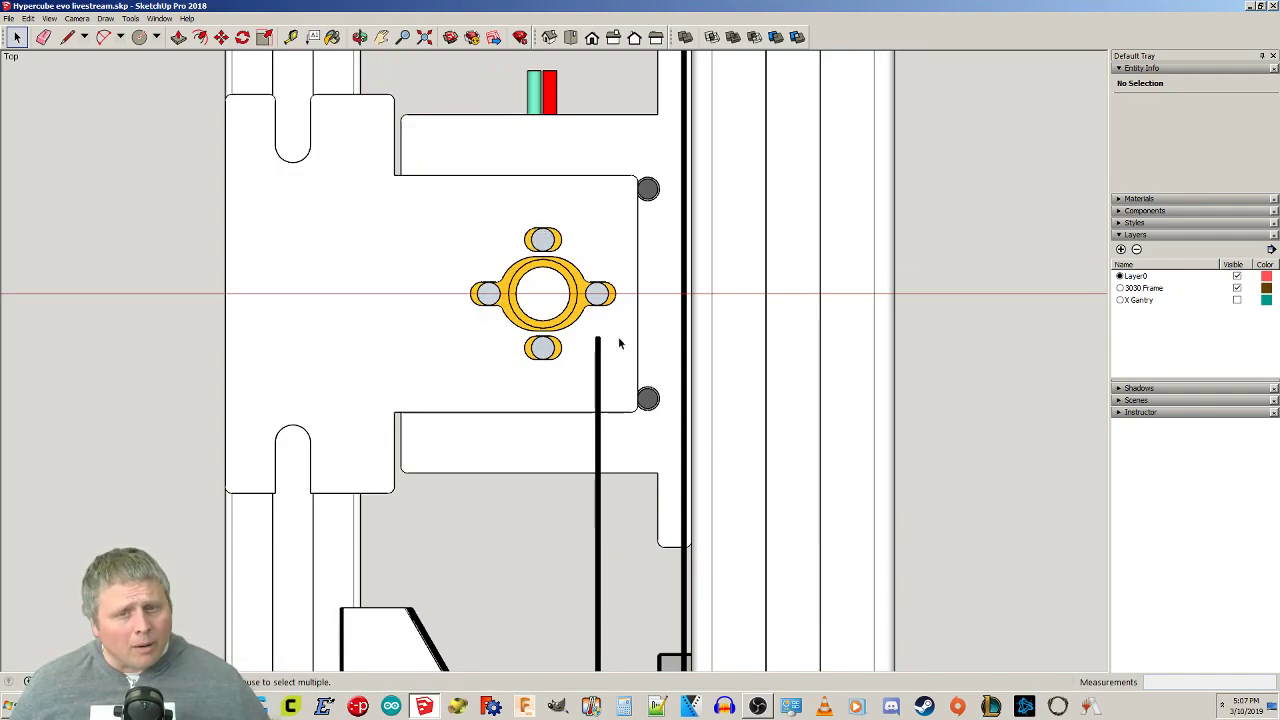
pyautogui.scroll(-3, 585, 322)
pyautogui.keyDown('shift'); pyautogui.moveTo(271, 277); pyautogui.dragTo(521, 312, button='middle'); pyautogui.keyUp('shift')
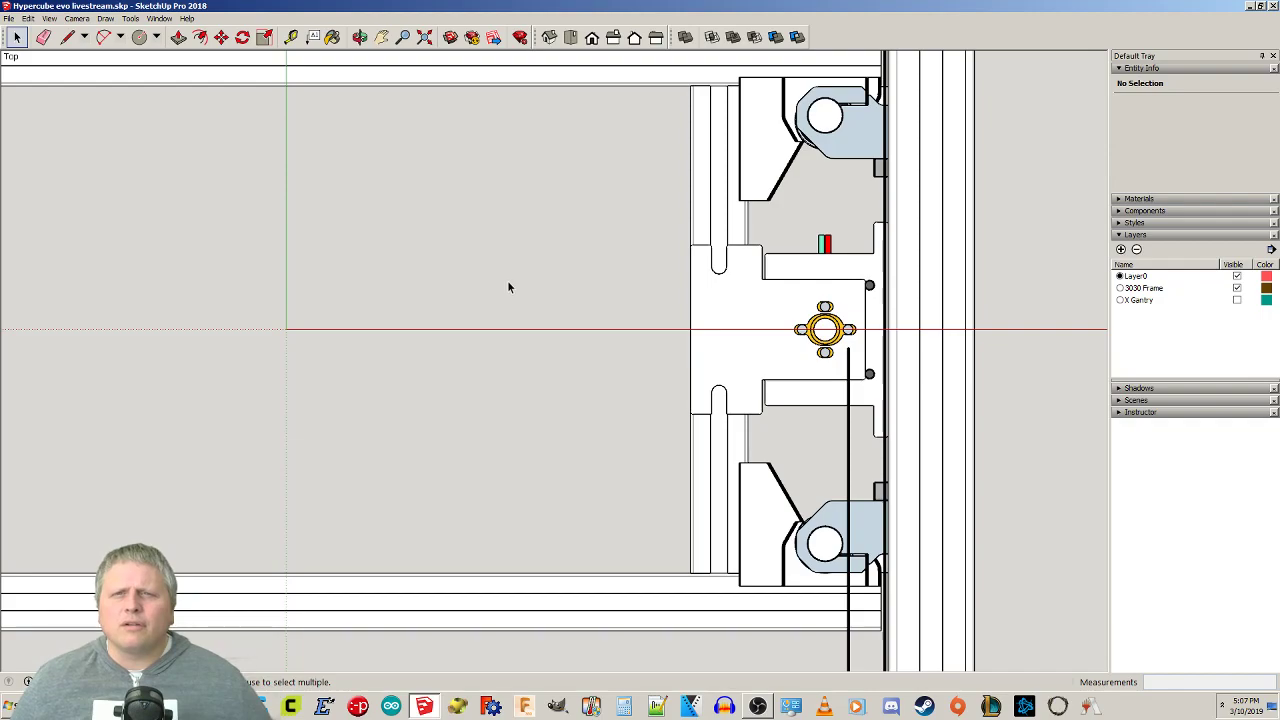
# Compare the Z-axis mounts and lead-screw nuts on the two opposite sides of the bed frame in top view.
pyautogui.scroll(-4, 479, 317)
pyautogui.keyDown('shift'); pyautogui.moveTo(442, 306); pyautogui.dragTo(636, 300, button='middle'); pyautogui.keyUp('shift')
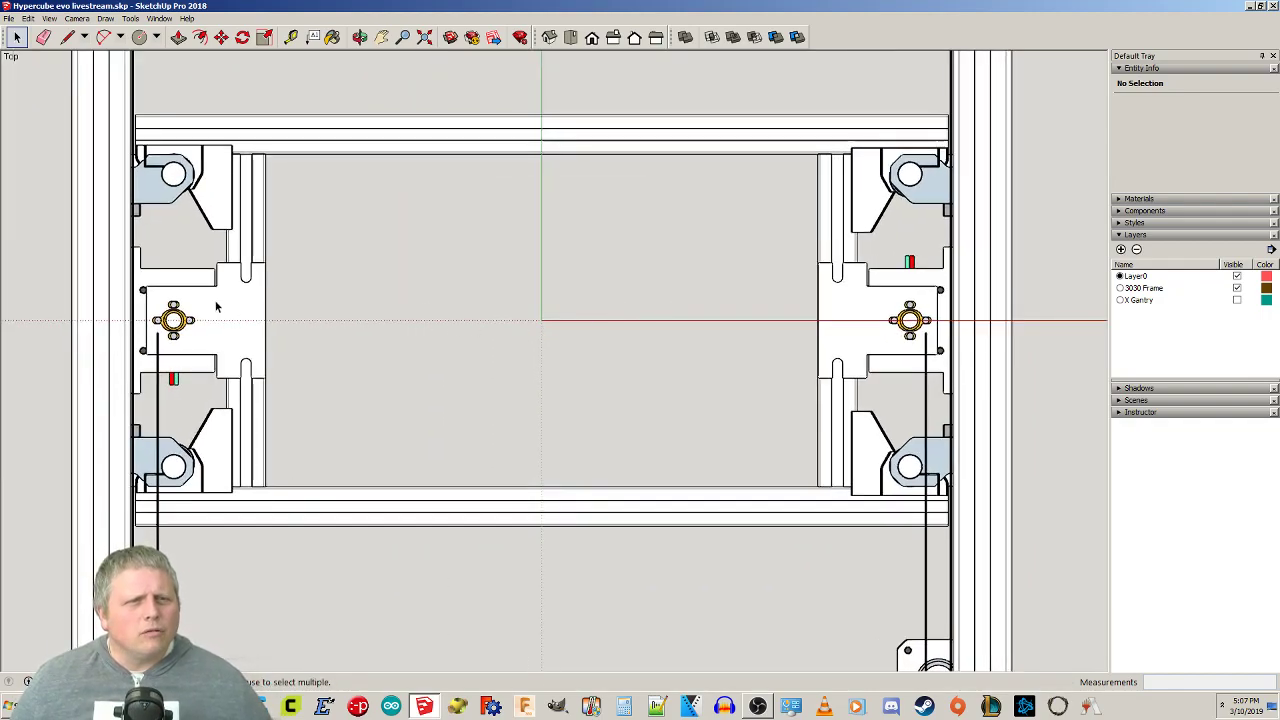
pyautogui.scroll(4, 173, 316)
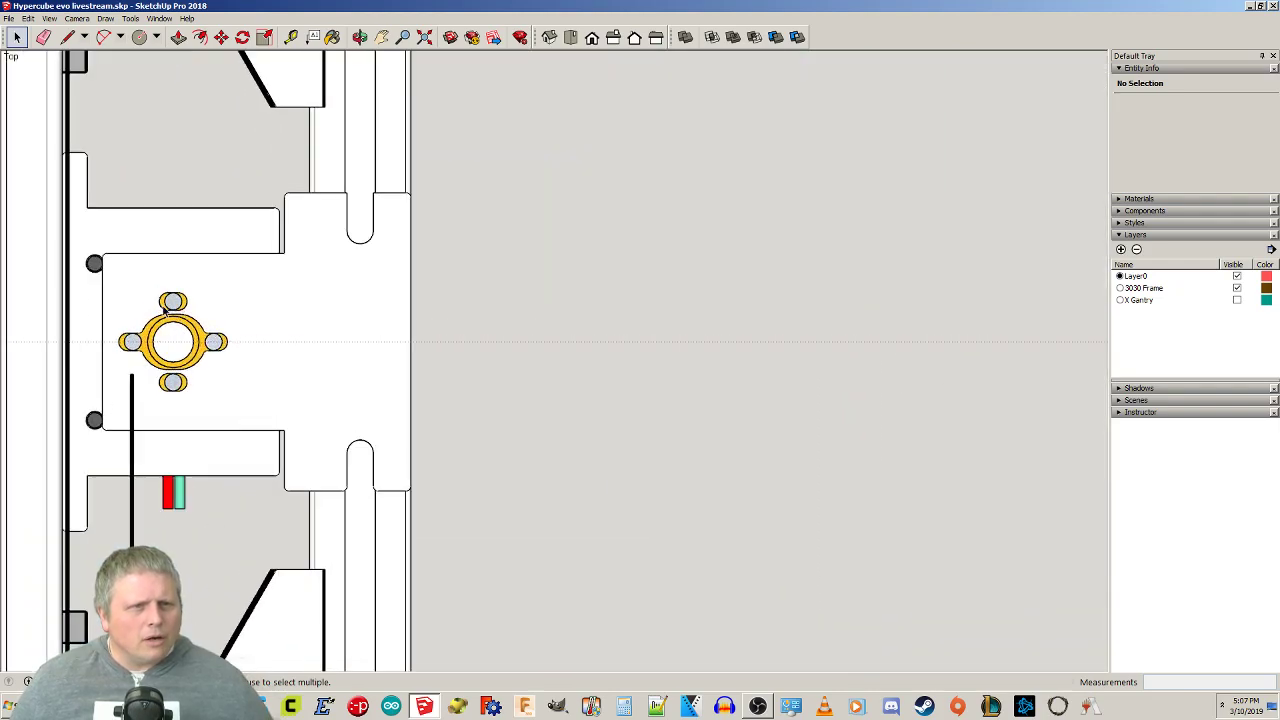
pyautogui.scroll(-5, 669, 355)
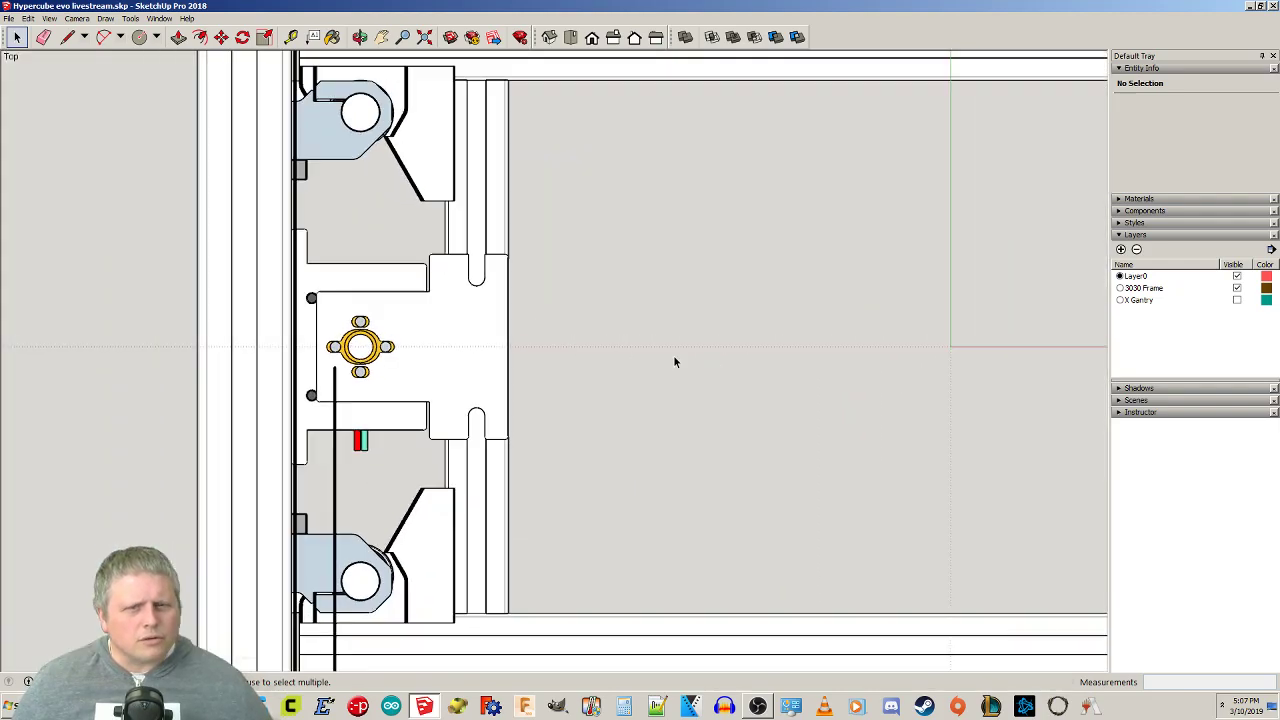
pyautogui.keyDown('shift'); pyautogui.moveTo(829, 394); pyautogui.dragTo(520, 338, button='middle'); pyautogui.keyUp('shift')
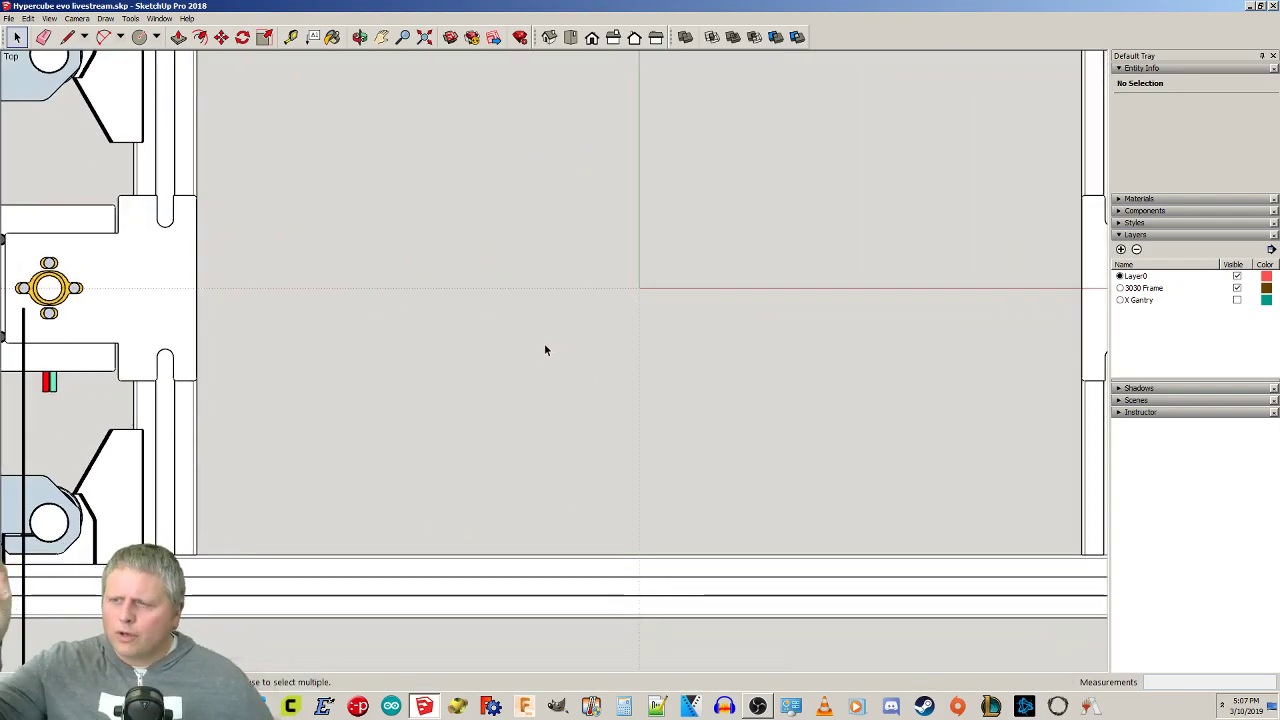
pyautogui.scroll(-5, 591, 326)
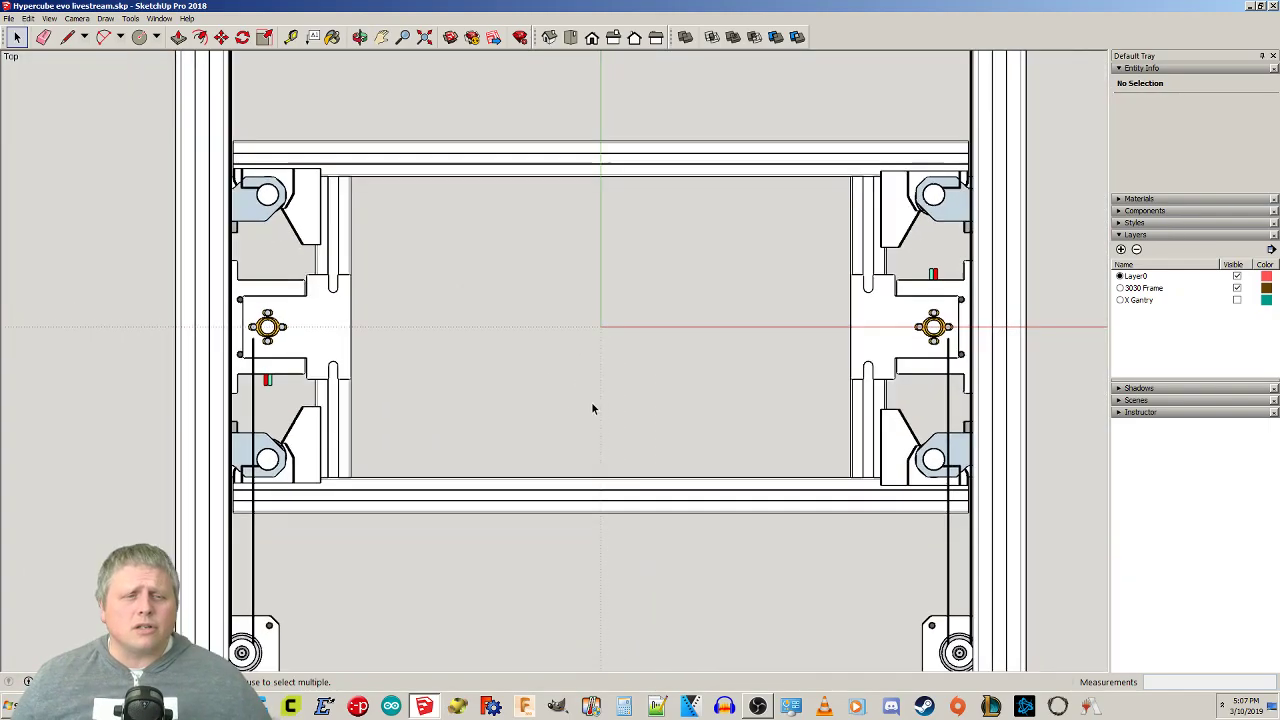
# Select the long bed-frame beams together with the cross beams, bearing mounts and nut brackets on both sides.
pyautogui.moveTo(608, 340); pyautogui.dragTo(560, 360, button='middle')
pyautogui.click(318, 368)
pyautogui.keyDown('ctrl'); pyautogui.click(319, 408); pyautogui.keyUp('ctrl')
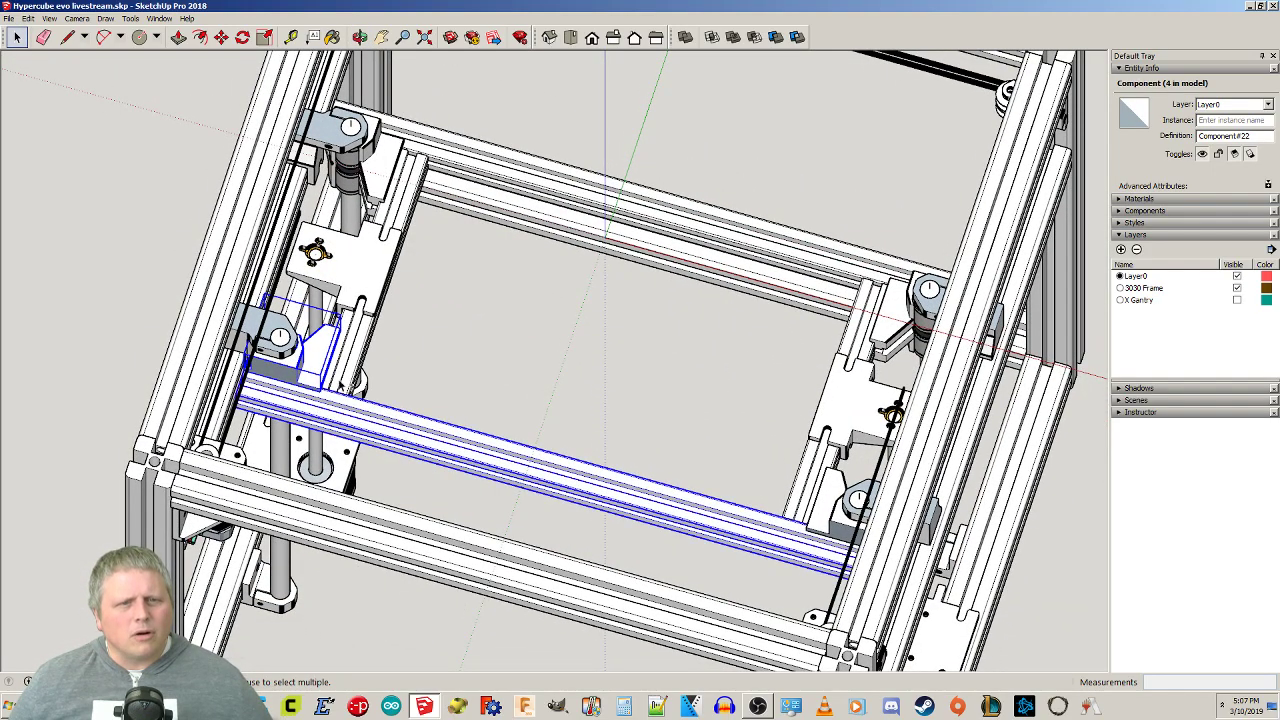
pyautogui.keyDown('ctrl'); pyautogui.click(325, 216); pyautogui.keyUp('ctrl')
pyautogui.keyDown('shift'); pyautogui.click(386, 173); pyautogui.keyUp('shift')
pyautogui.keyDown('shift'); pyautogui.click(479, 170); pyautogui.keyUp('shift')
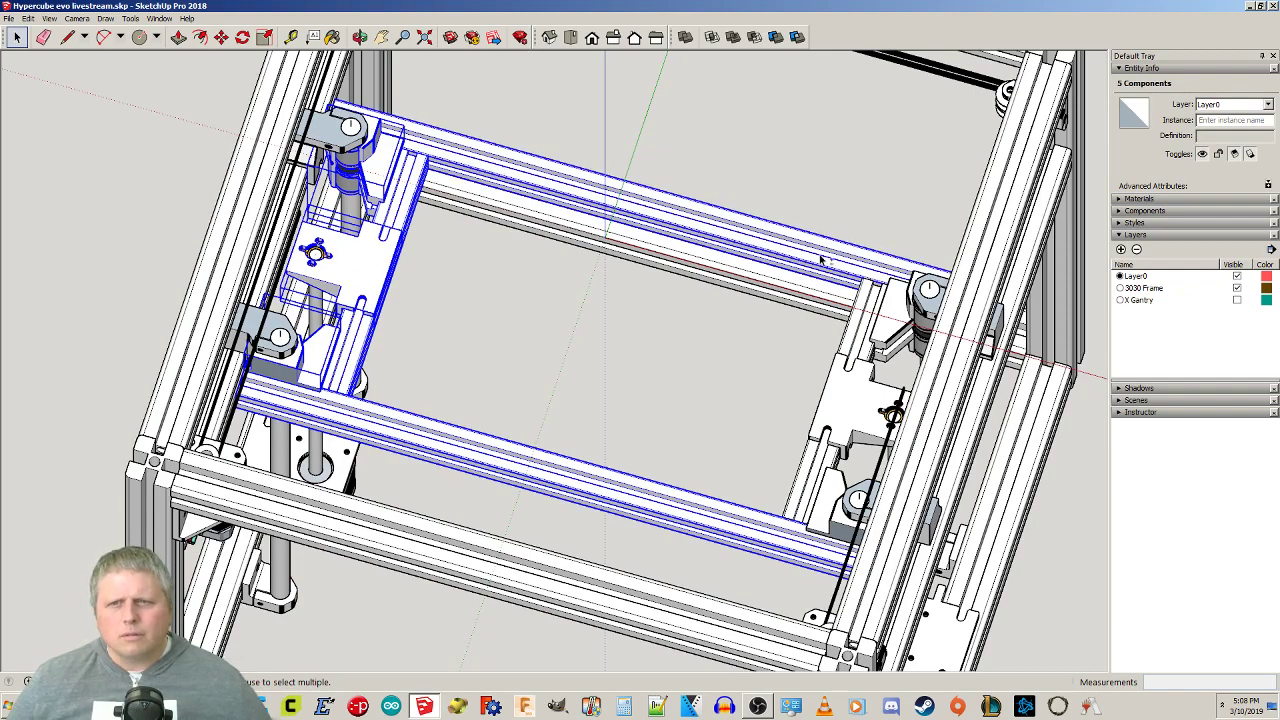
pyautogui.keyDown('shift'); pyautogui.click(901, 330); pyautogui.keyUp('shift')
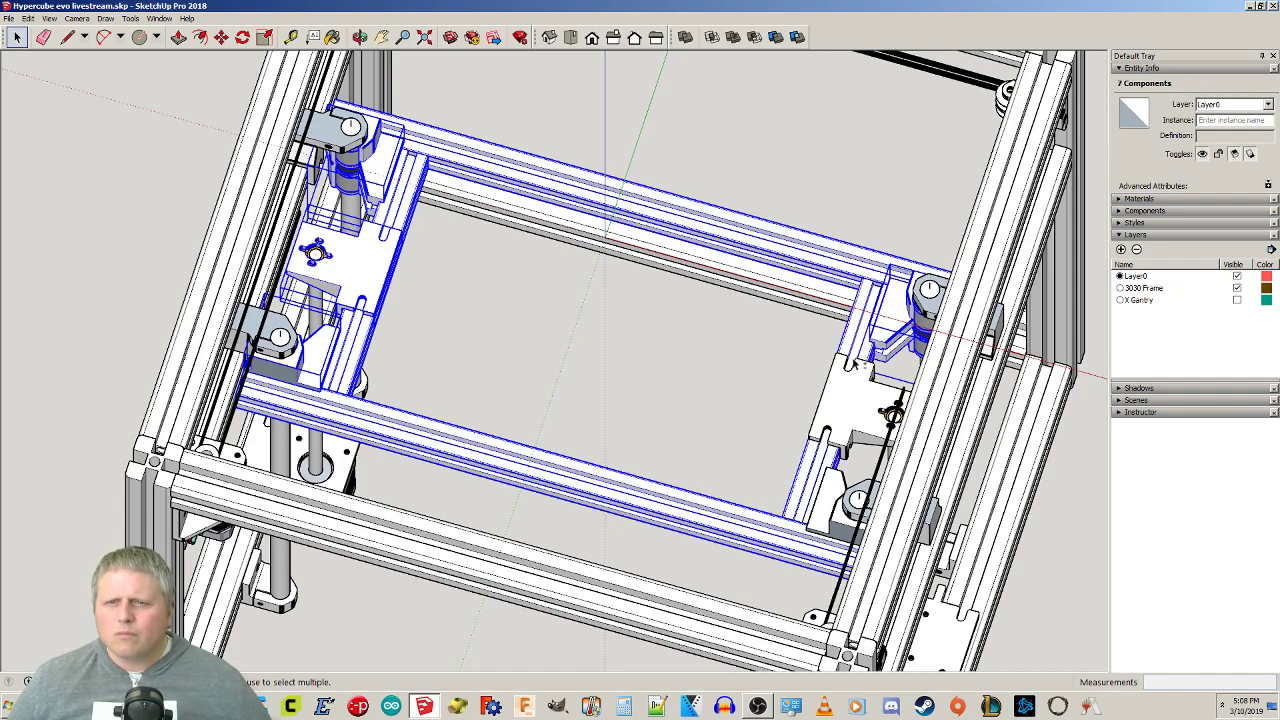
pyautogui.keyDown('shift'); pyautogui.click(848, 399); pyautogui.keyUp('shift')
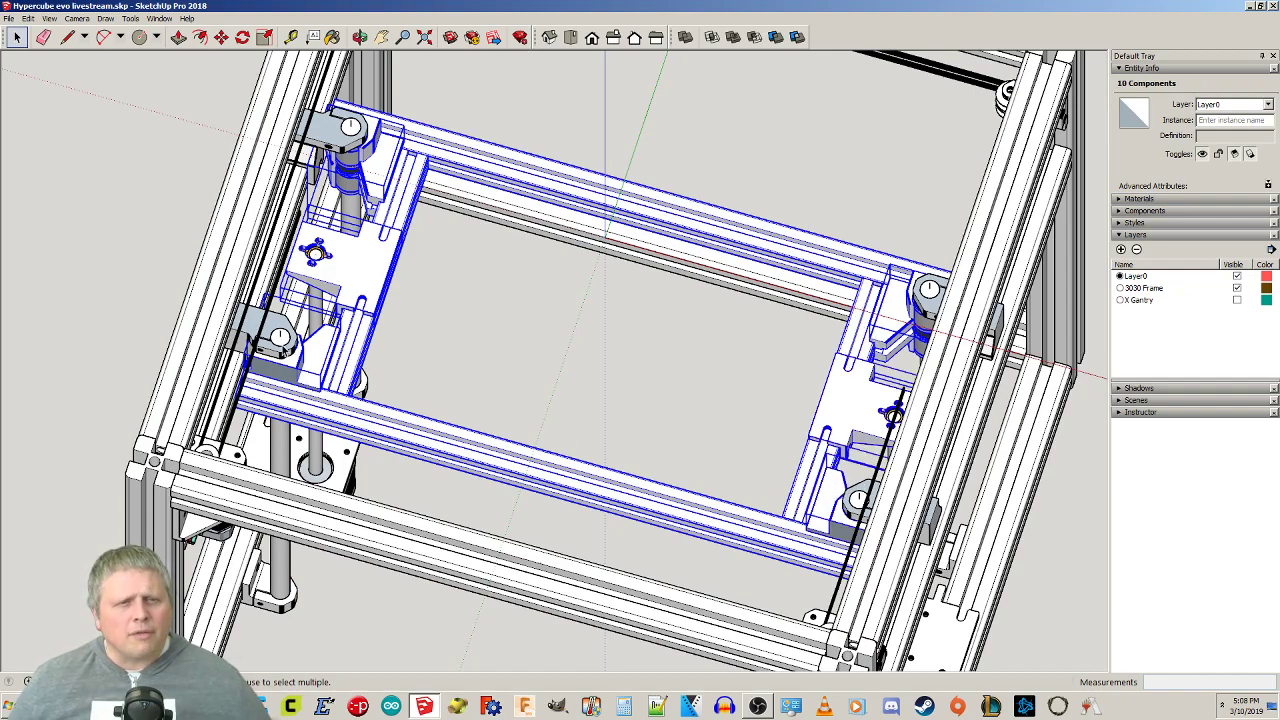
# Add the brass lead-screw nuts on both sides of the bed frame to the selection.
pyautogui.scroll(3, 289, 352)
pyautogui.scroll(-5, 383, 394)
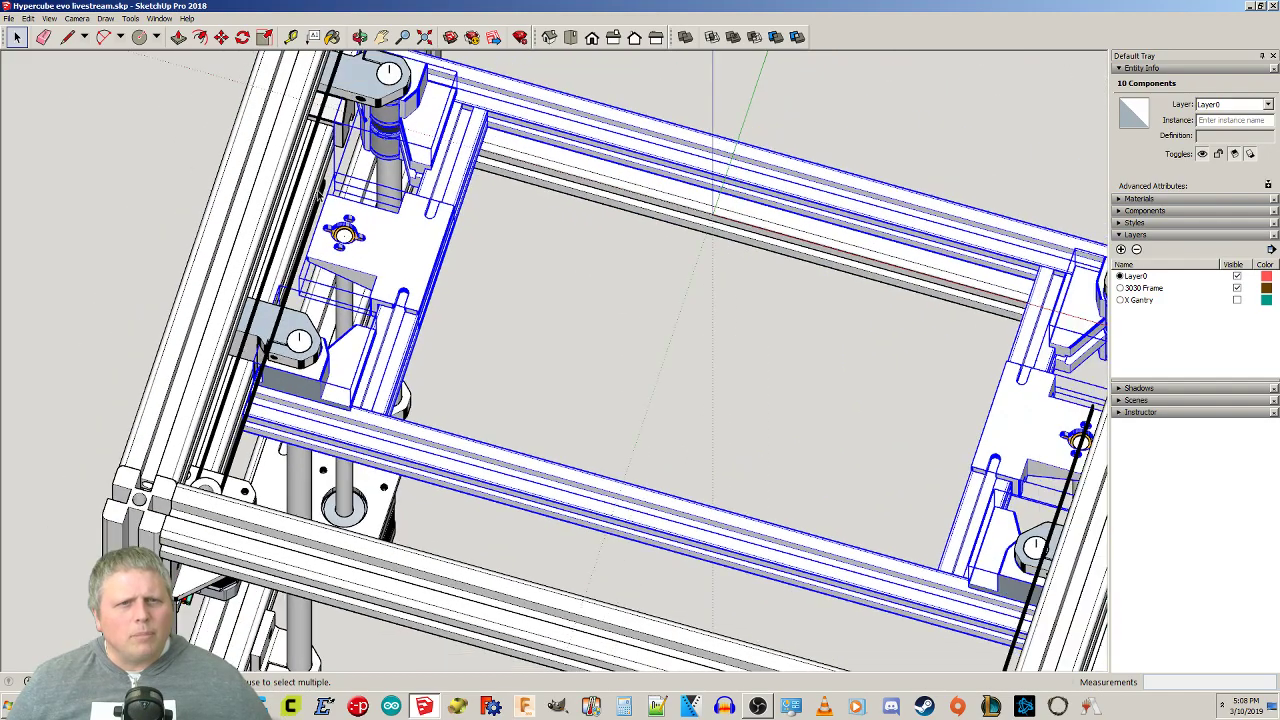
pyautogui.scroll(6, 338, 236)
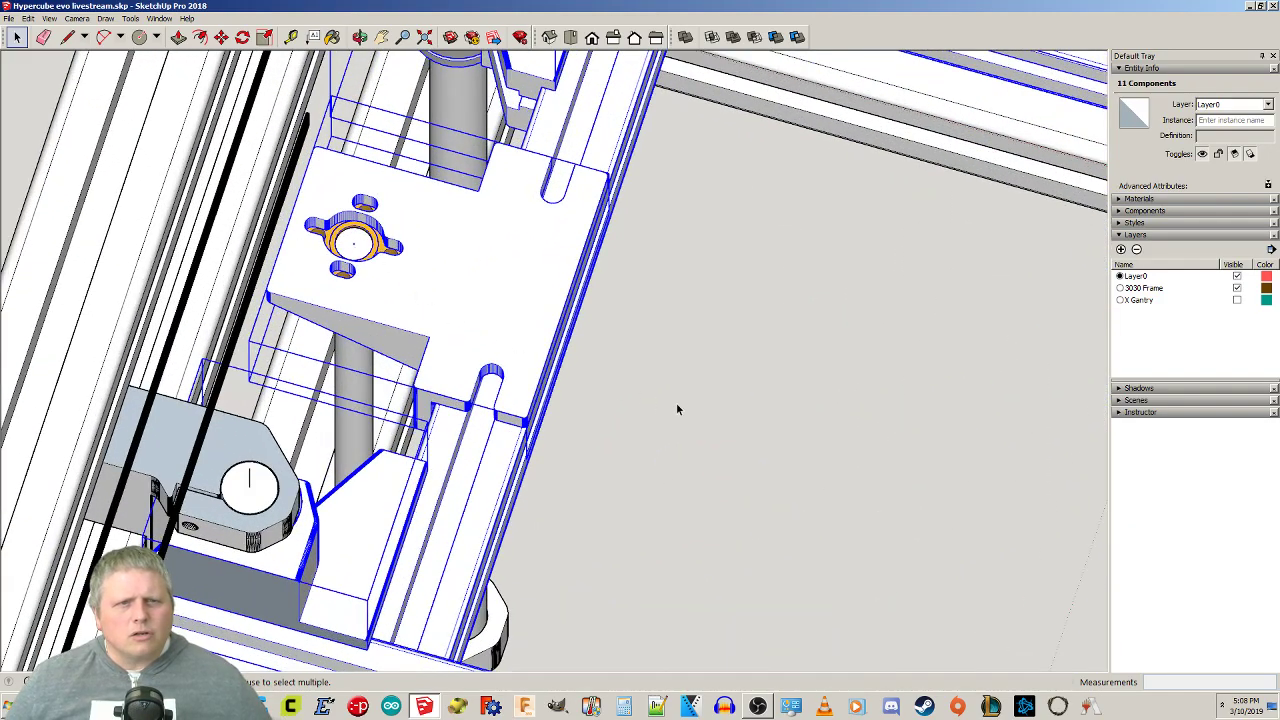
pyautogui.scroll(-5, 672, 404)
pyautogui.keyDown('shift'); pyautogui.moveTo(975, 438); pyautogui.dragTo(334, 257, button='middle'); pyautogui.keyUp('shift')
pyautogui.scroll(3, 709, 387)
pyautogui.scroll(2, 709, 386)
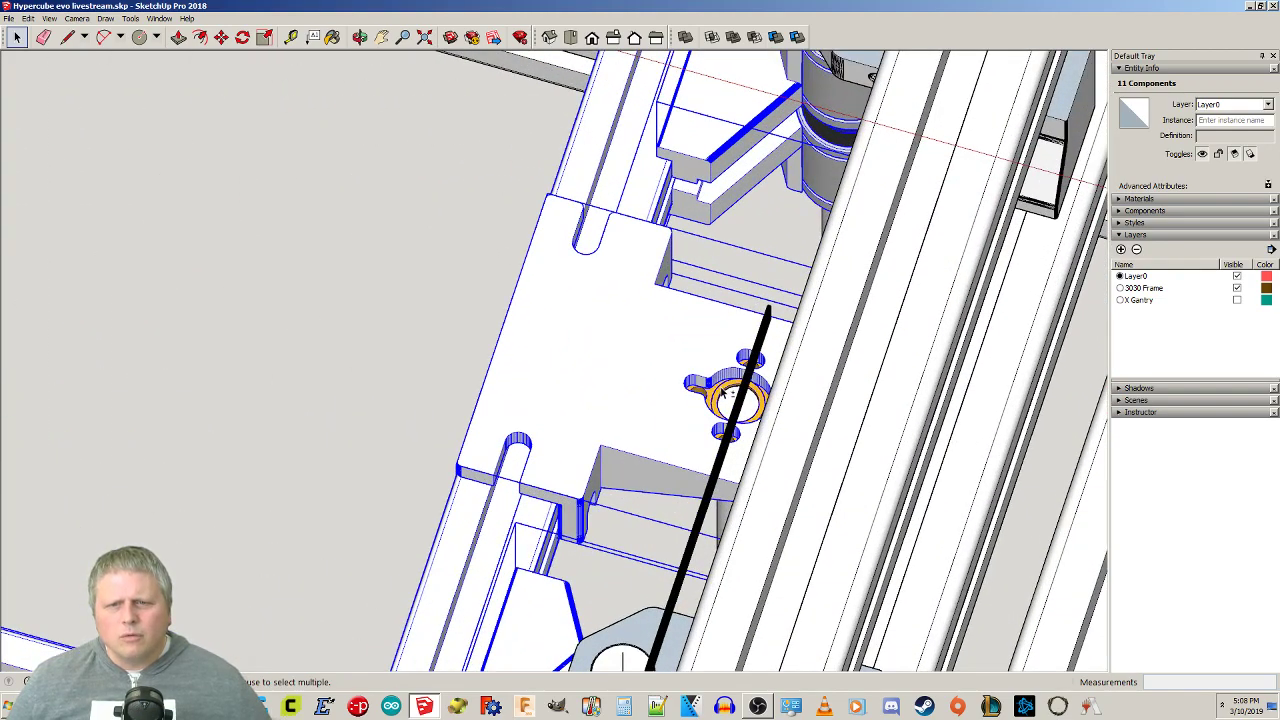
pyautogui.scroll(-6, 616, 450)
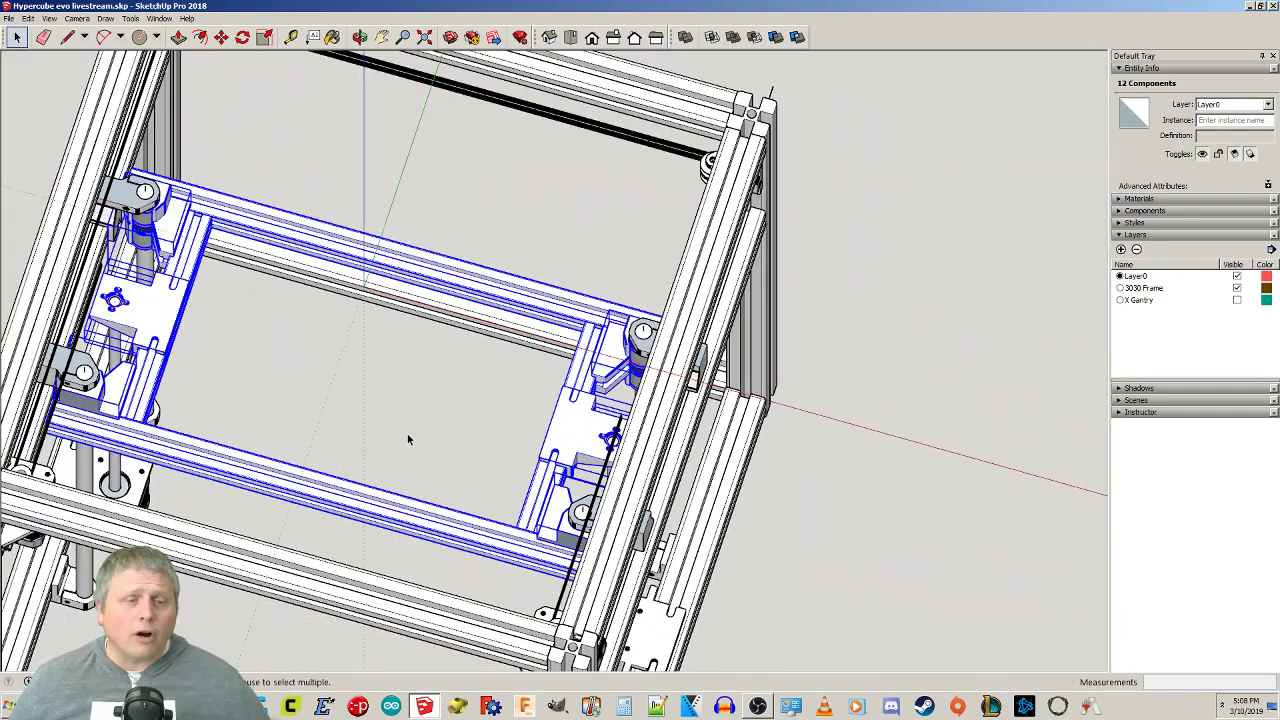
# Combine the selected bed-frame parts into one component with the default name.
pyautogui.keyDown('shift'); pyautogui.moveTo(424, 415); pyautogui.dragTo(614, 413, button='middle'); pyautogui.keyUp('shift')
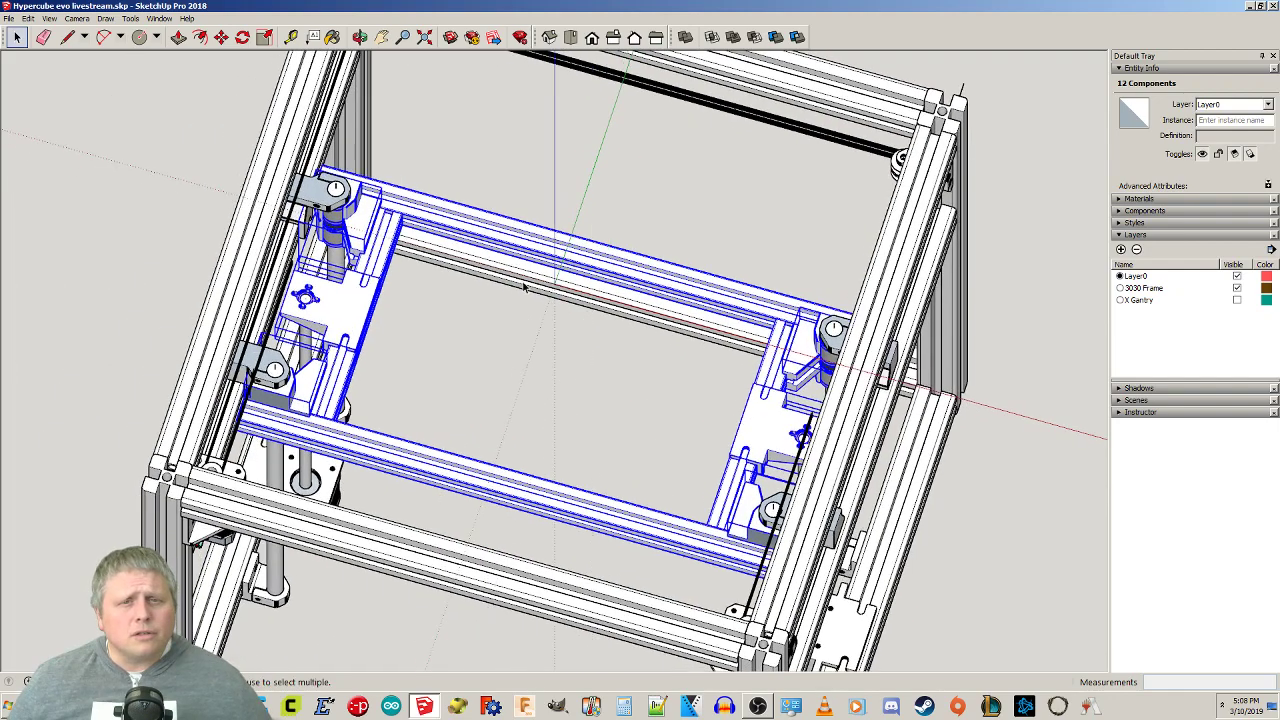
pyautogui.rightClick(504, 236)
pyautogui.click(535, 318)
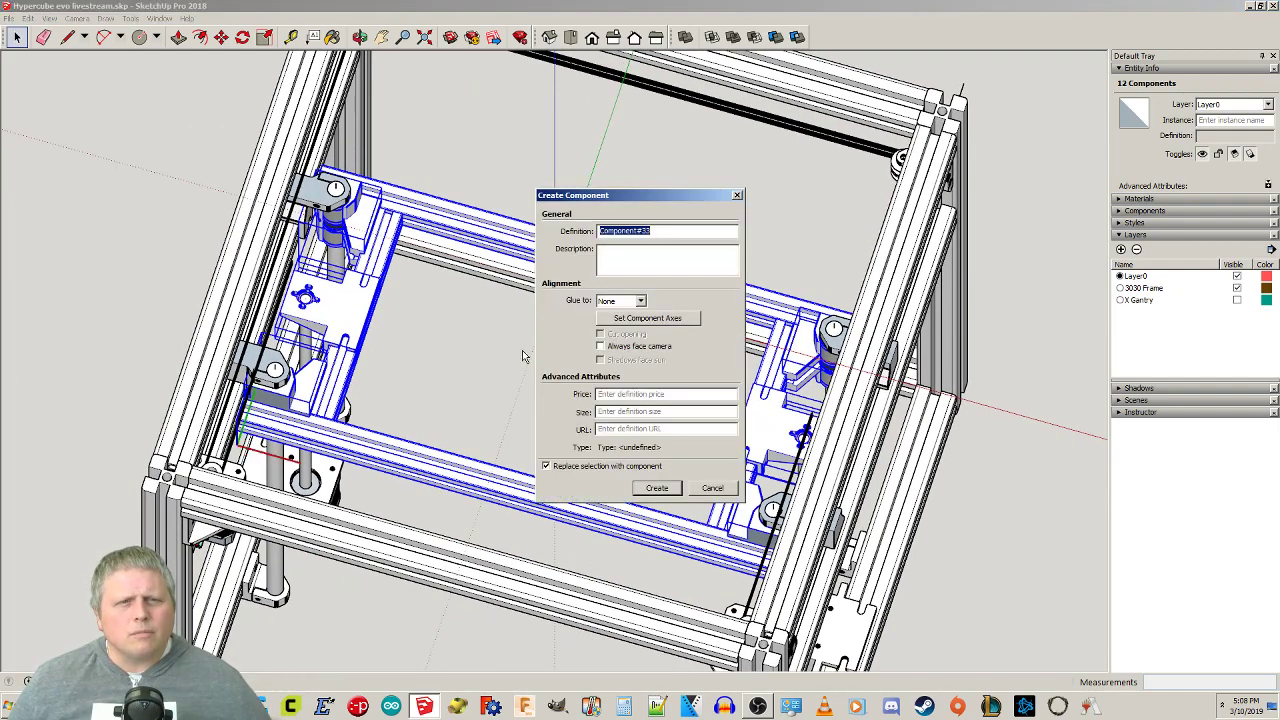
pyautogui.click(657, 488)
pyautogui.click(550, 570)
pyautogui.moveTo(550, 570); pyautogui.dragTo(440, 405, button='middle')
pyautogui.press('m')
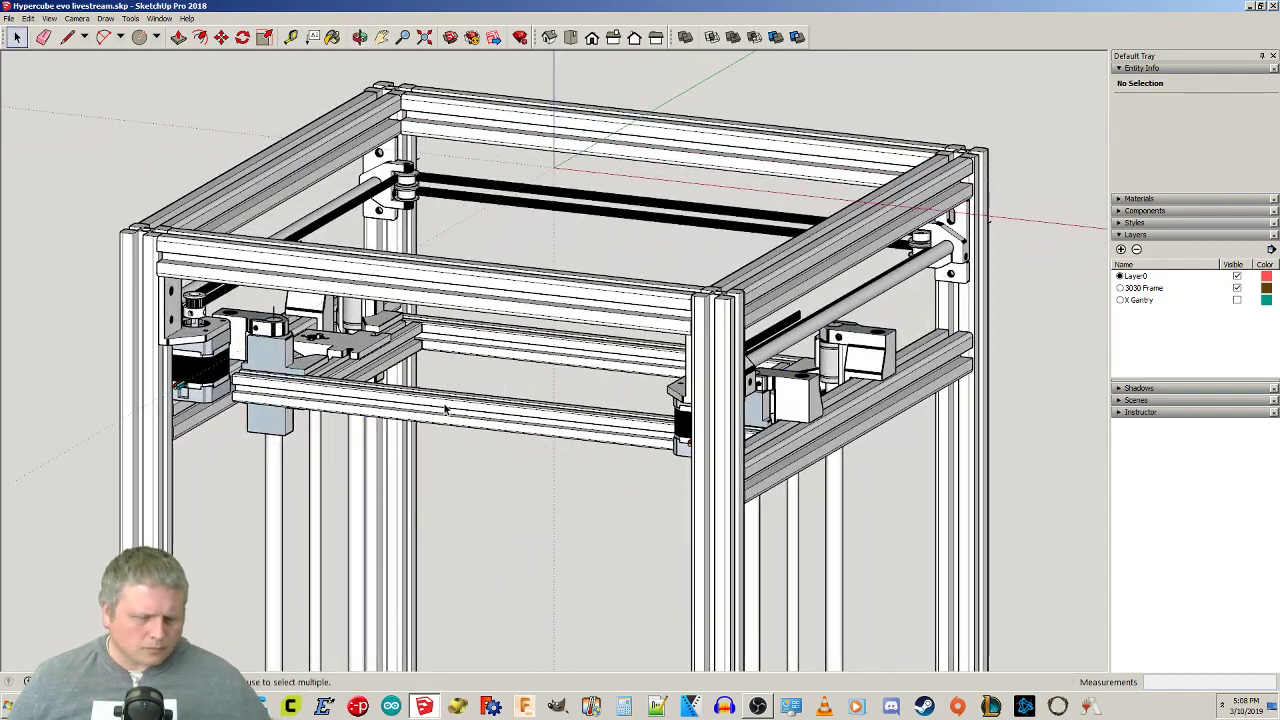
pyautogui.click(445, 403)
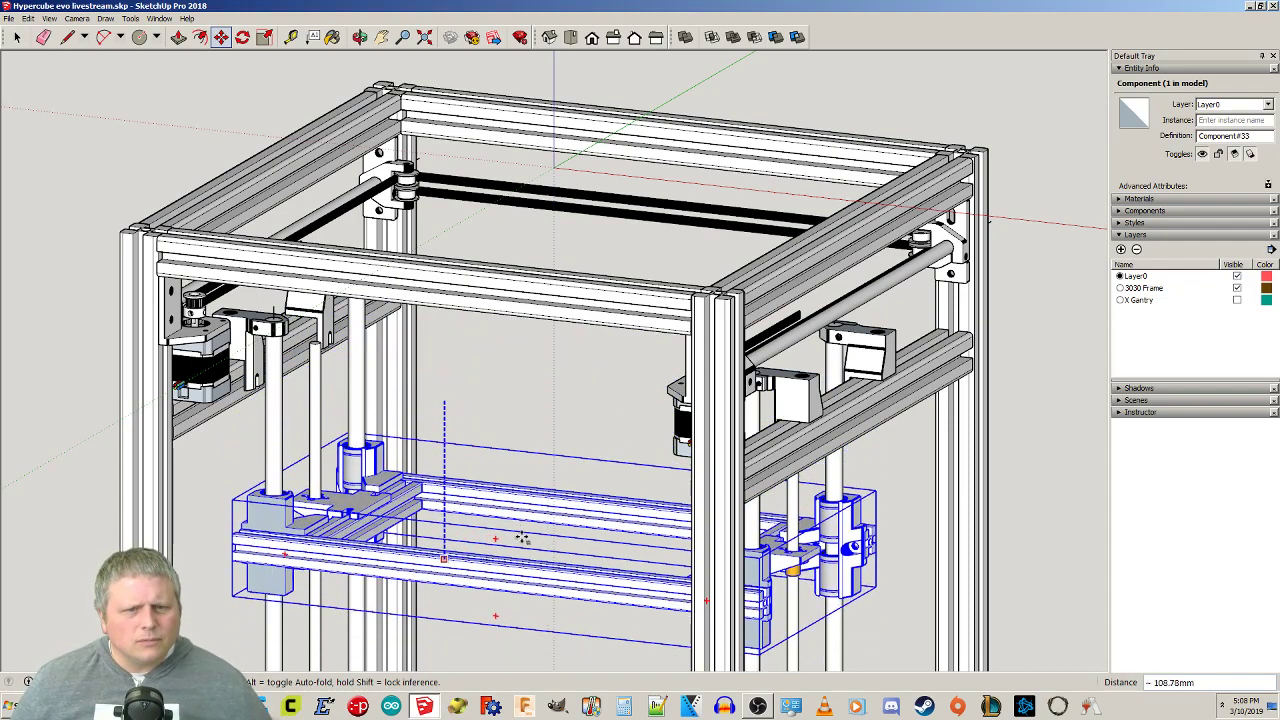
pyautogui.press('Escape')
pyautogui.moveTo(478, 462); pyautogui.dragTo(560, 586, button='middle')
pyautogui.press('space')
pyautogui.click(562, 588)
pyautogui.moveTo(563, 537); pyautogui.dragTo(297, 440, button='middle')
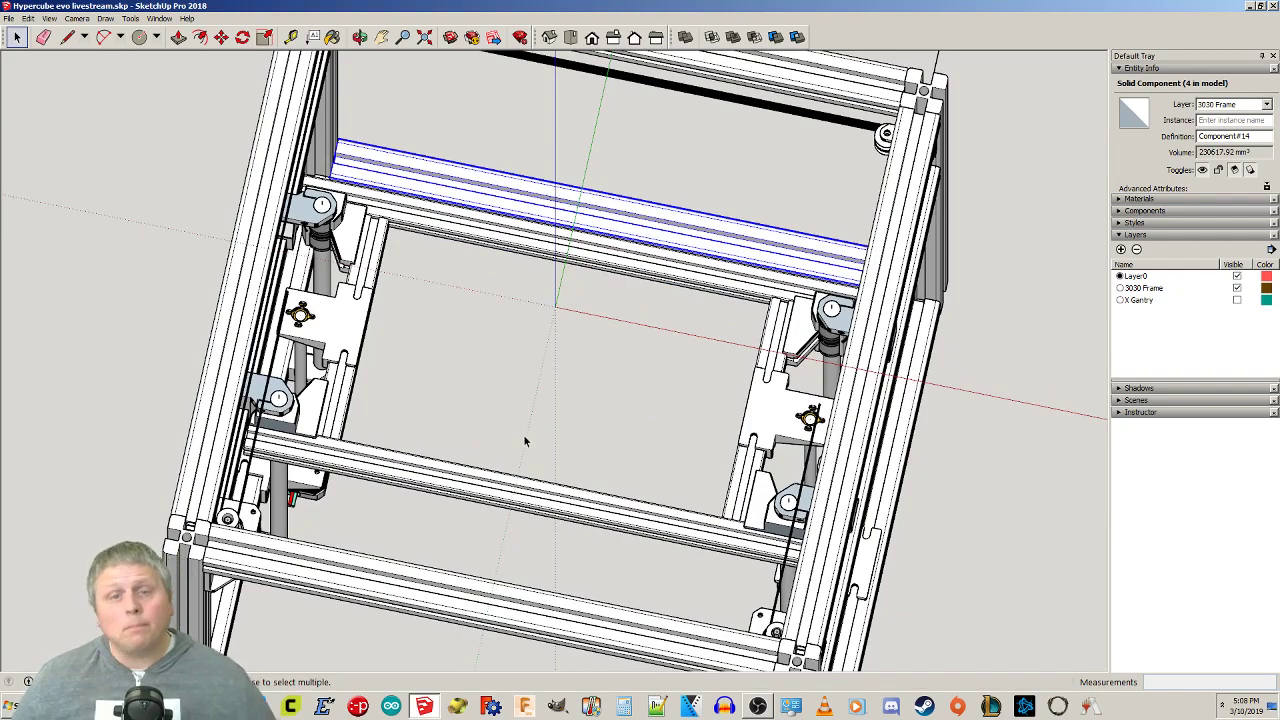
pyautogui.click(486, 326)
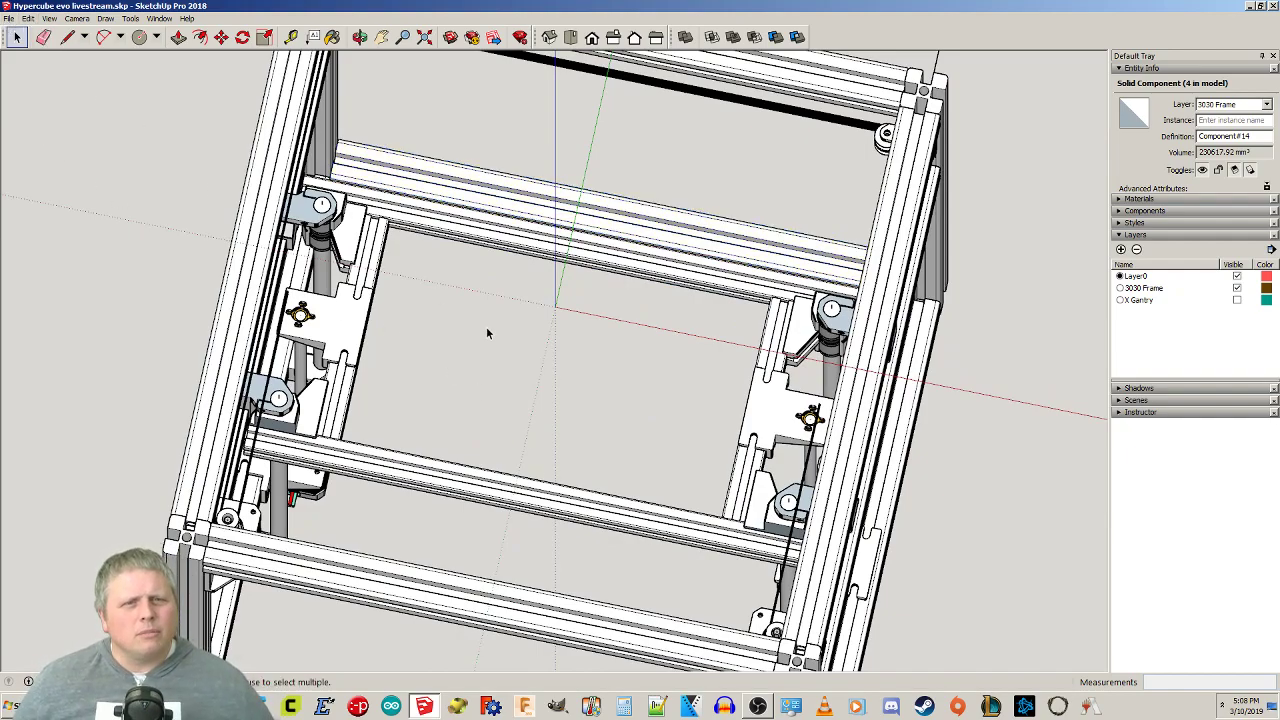
# Try sliding the bed-frame component down along the vertical rods to preview its travel.
pyautogui.click(411, 358)
pyautogui.moveTo(411, 358); pyautogui.dragTo(332, 354, button='middle')
pyautogui.click(340, 340)
pyautogui.scroll(-2, 385, 483)
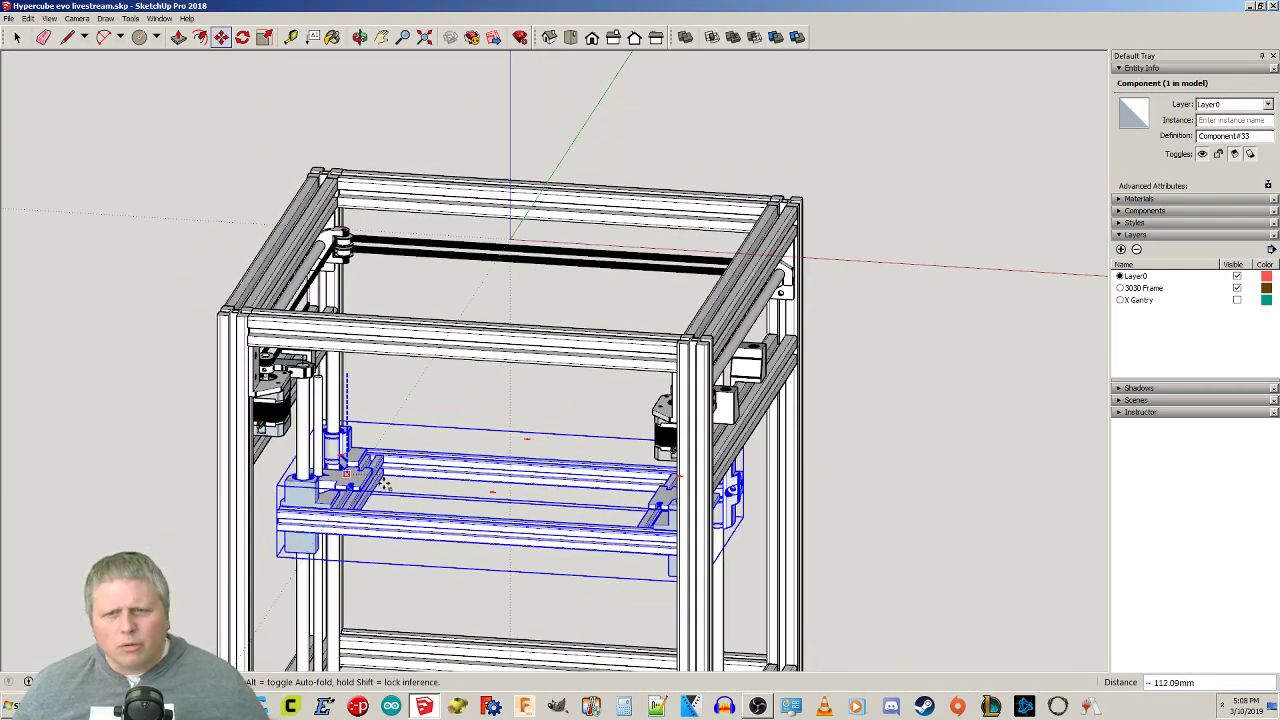
pyautogui.keyDown('shift'); pyautogui.moveTo(440, 523); pyautogui.dragTo(262, 285, button='middle'); pyautogui.keyUp('shift')
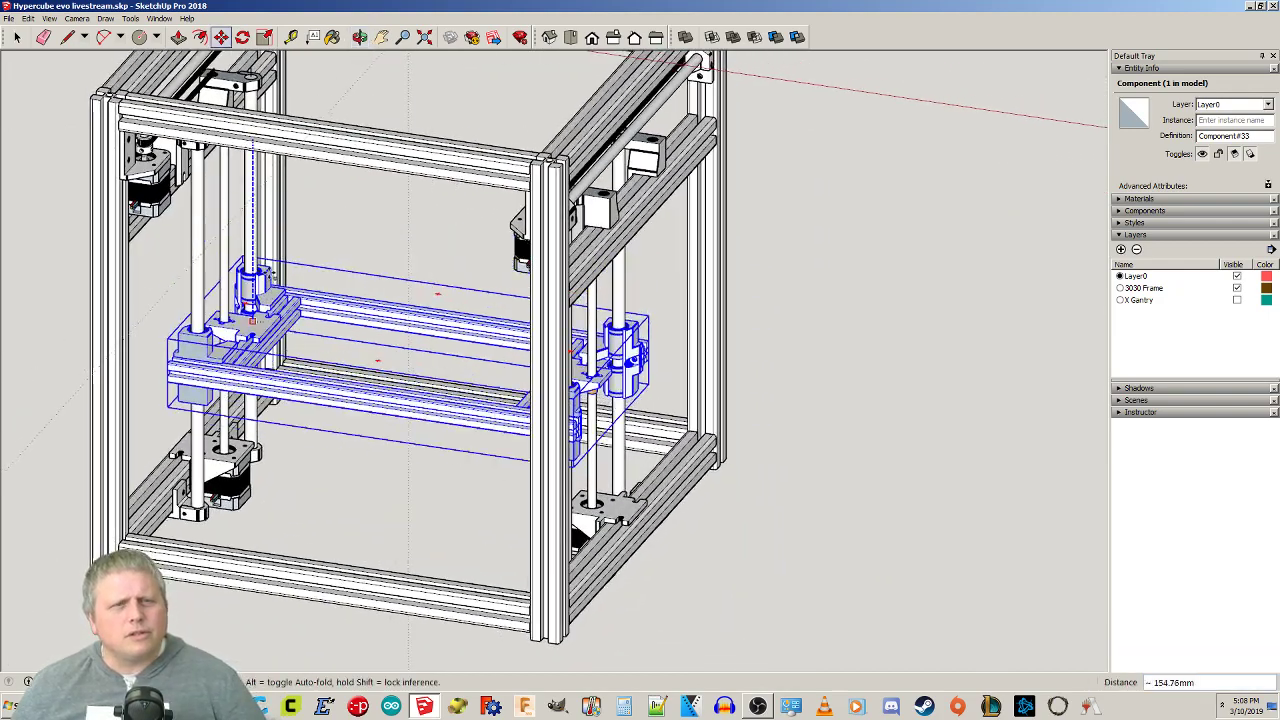
pyautogui.click(290, 199)
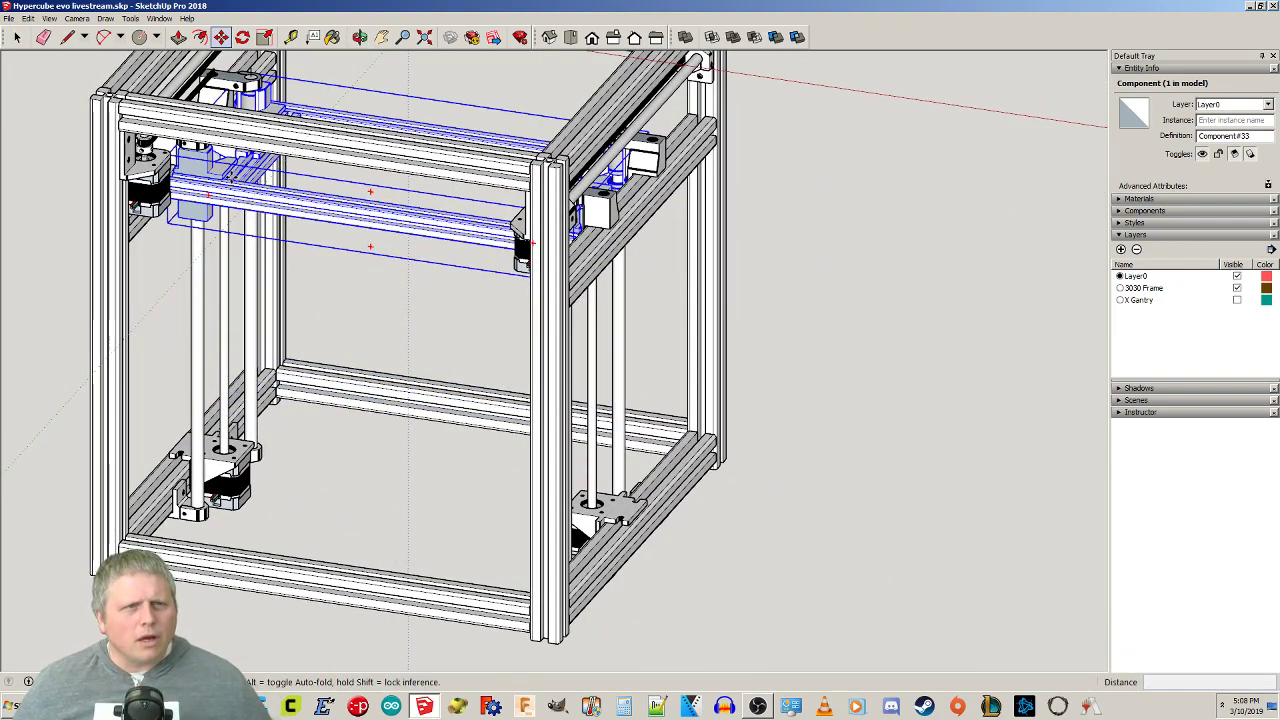
# Copy the bed-frame component 300 mm straight down along the blue axis.
pyautogui.click(232, 175)
pyautogui.press('ctrl')
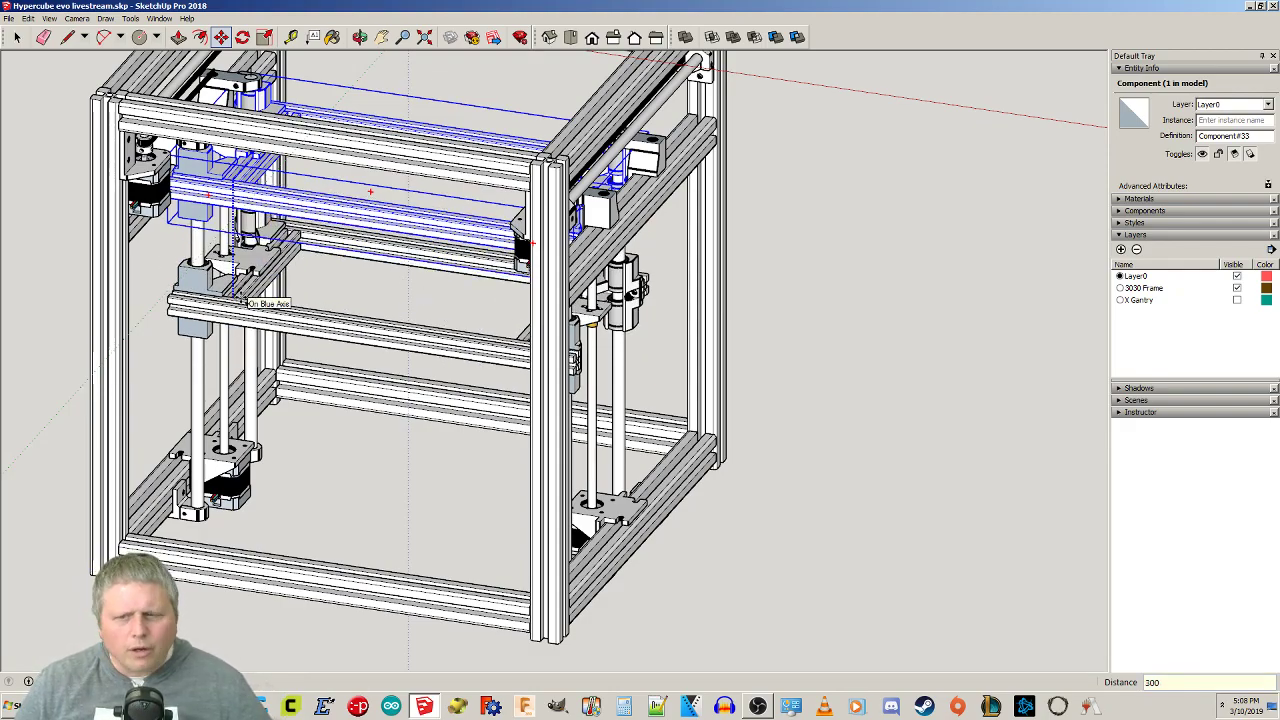
pyautogui.press('Return')
# Examine the lowered bed-frame copy from several angles, checking its clearance to the lower rod clamps and Z motors.
pyautogui.moveTo(255, 412); pyautogui.dragTo(598, 345, button='middle')
pyautogui.scroll(2, 455, 471)
pyautogui.moveTo(396, 476); pyautogui.dragTo(14, 256, button='middle')
pyautogui.scroll(2, 297, 405)
pyautogui.moveTo(294, 417); pyautogui.dragTo(385, 505, button='middle')
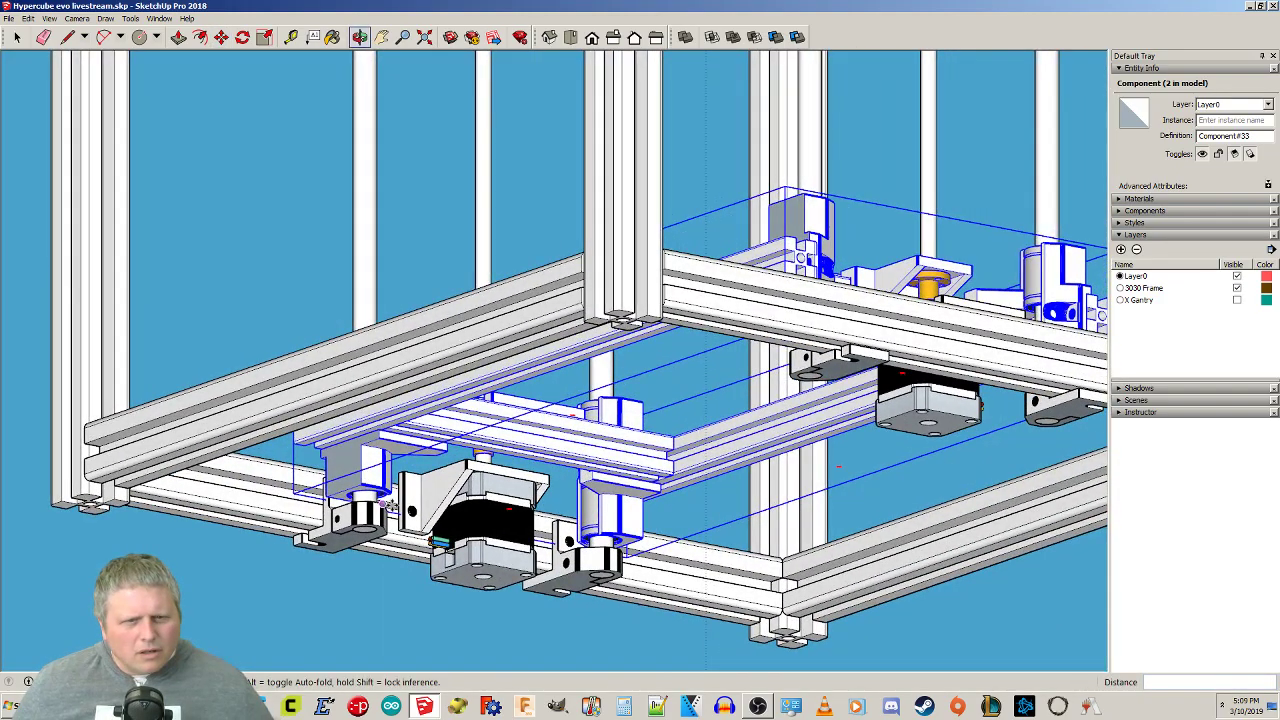
pyautogui.moveTo(521, 420); pyautogui.dragTo(370, 478, button='middle')
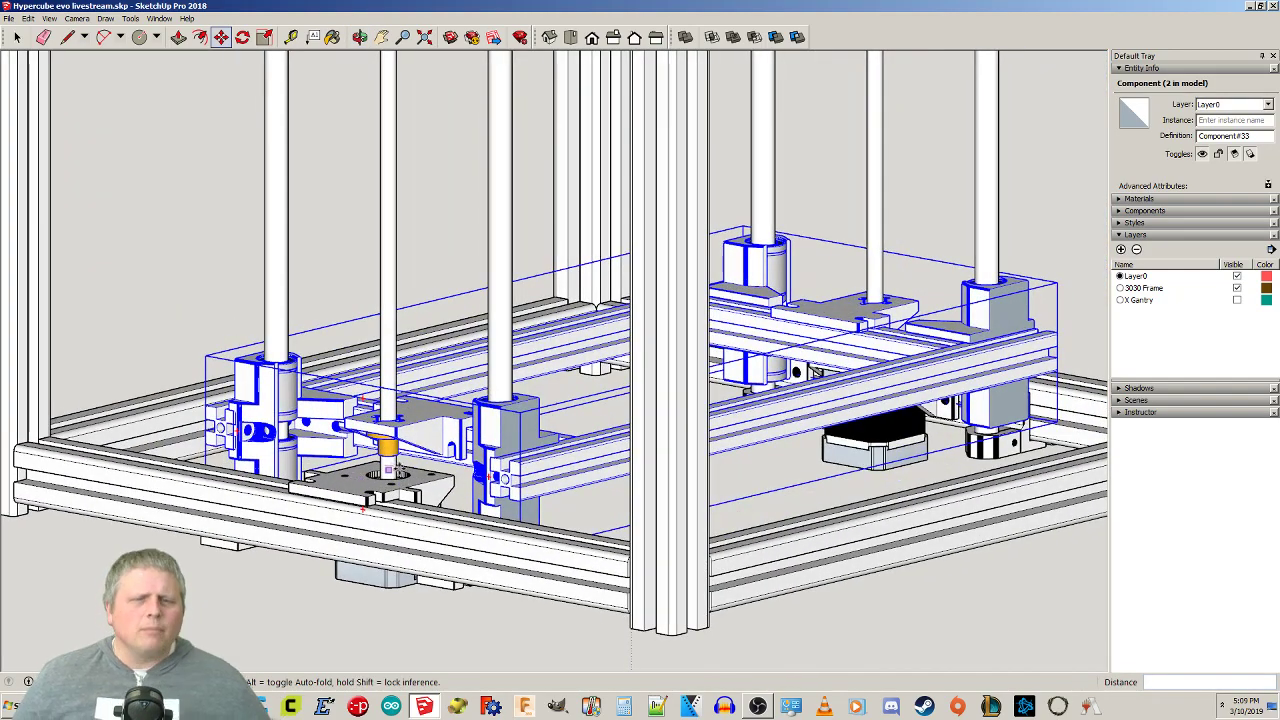
pyautogui.scroll(-2, 390, 465)
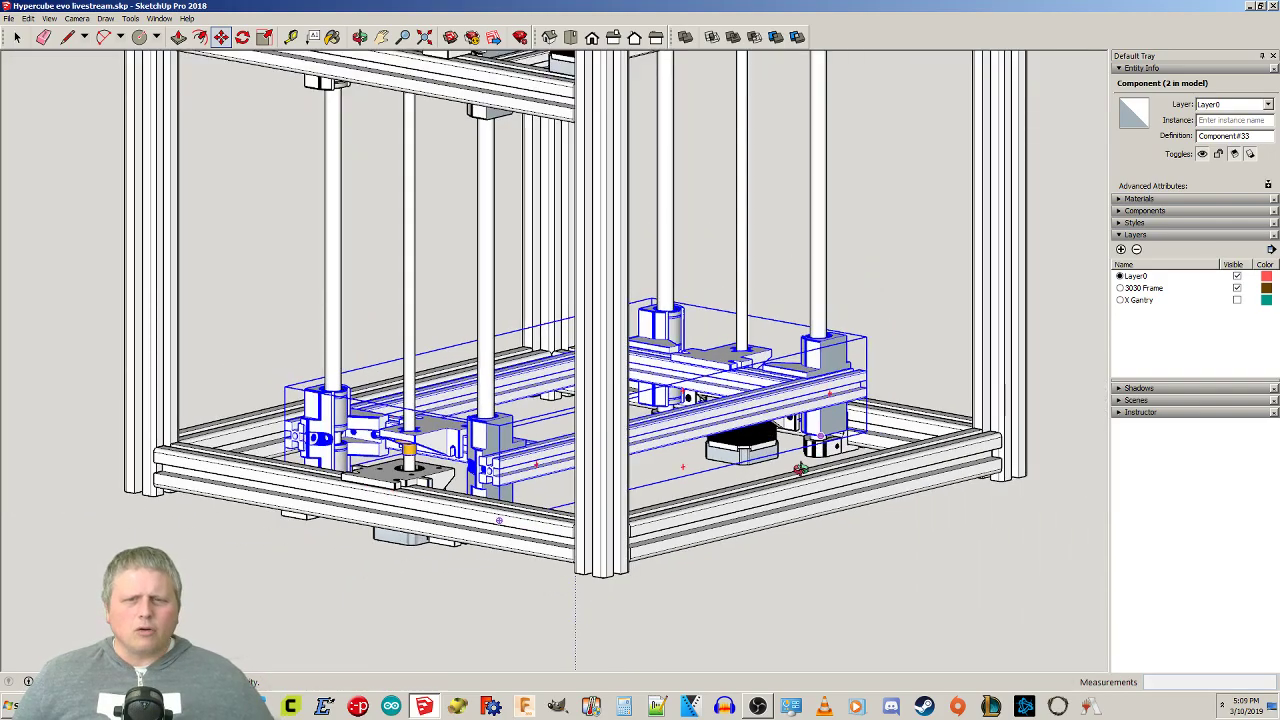
pyautogui.moveTo(807, 462); pyautogui.dragTo(710, 540, button='middle')
pyautogui.press('space')
pyautogui.click(877, 603)
pyautogui.moveTo(877, 602); pyautogui.dragTo(506, 477, button='middle')
pyautogui.scroll(-3, 723, 600)
pyautogui.scroll(-2, 459, 508)
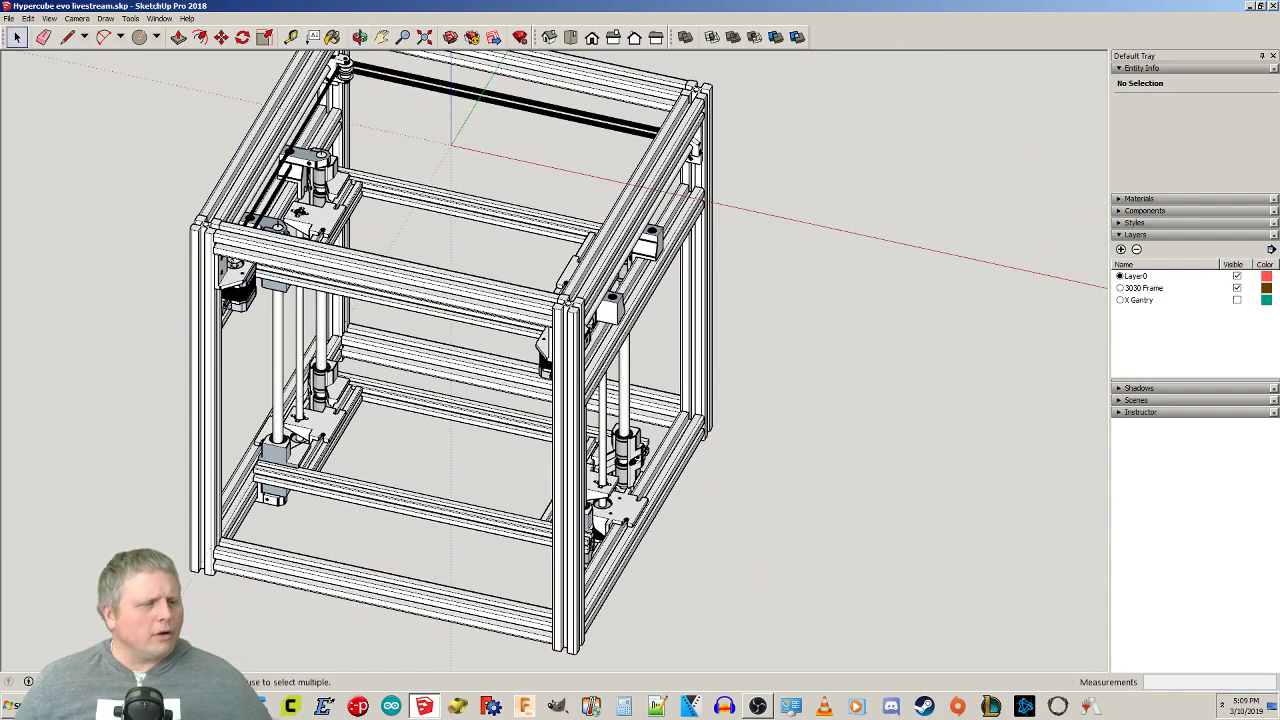
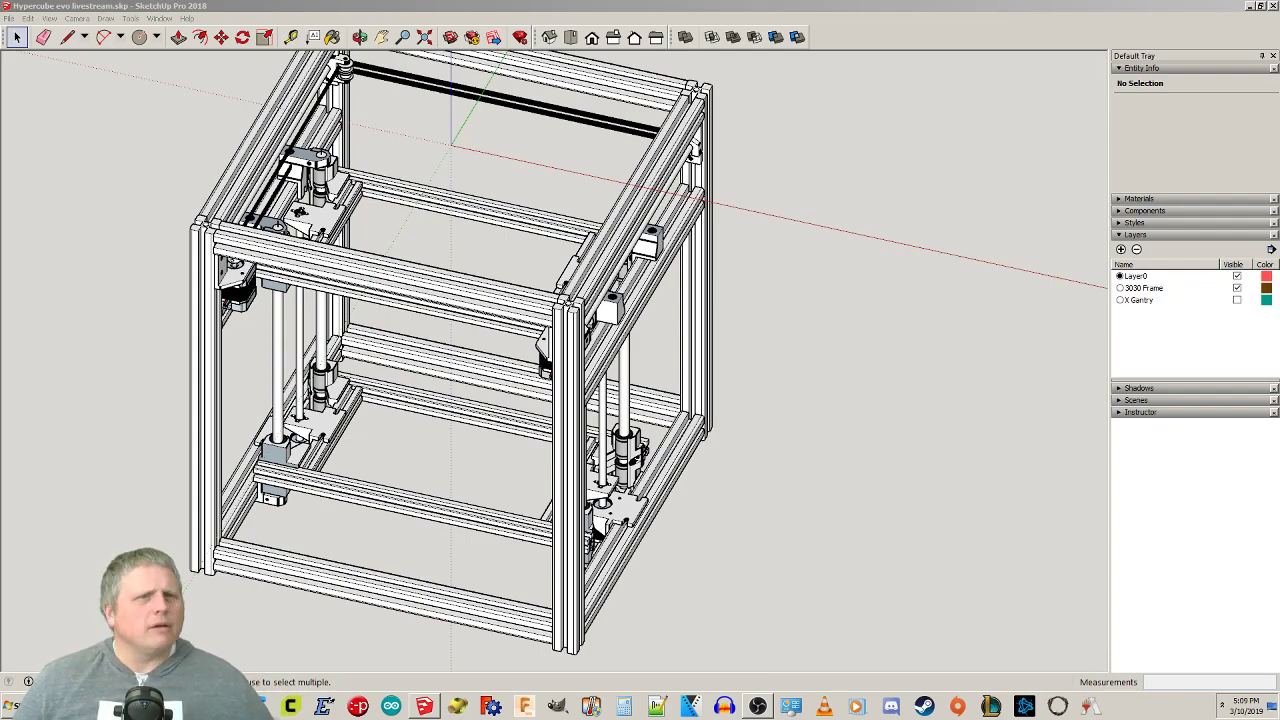
# Import the bed bracket model Bed_Bracket_15_1.0.stl into the printer frame at the origin.
pyautogui.click(770, 441)
pyautogui.keyDown('shift'); pyautogui.moveTo(757, 438); pyautogui.dragTo(843, 531, button='middle'); pyautogui.keyUp('shift')
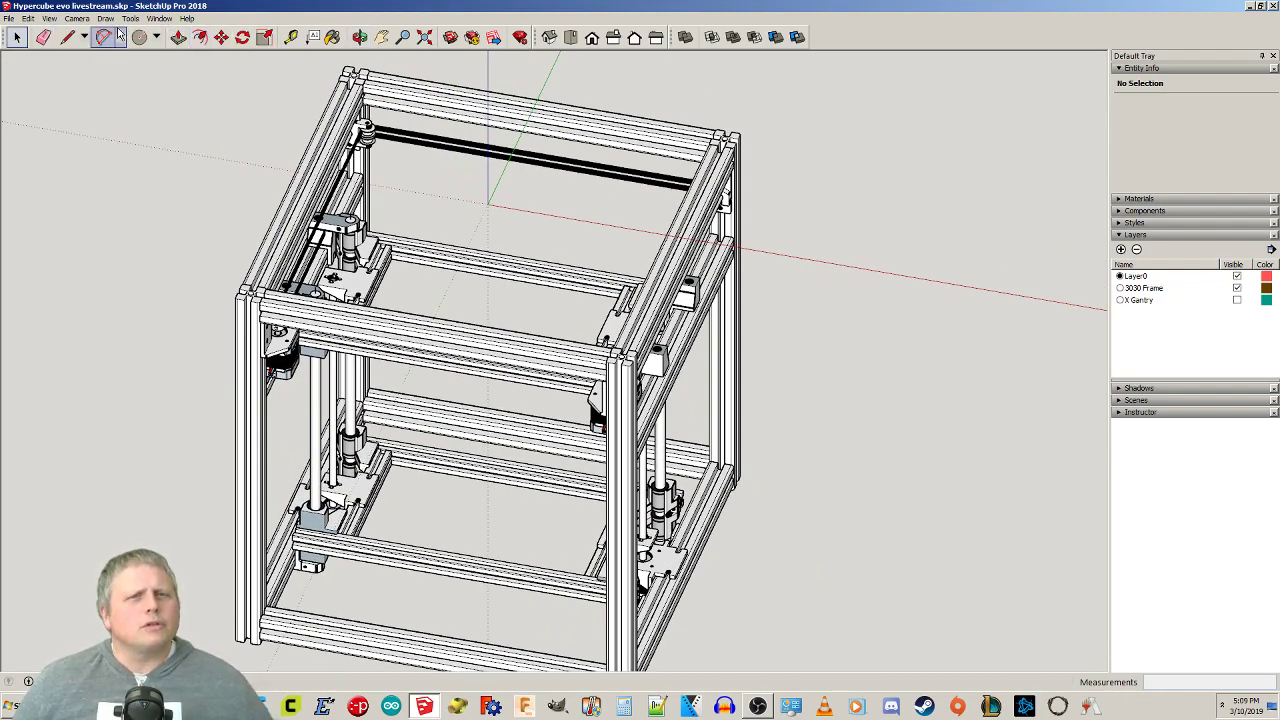
pyautogui.click(10, 19)
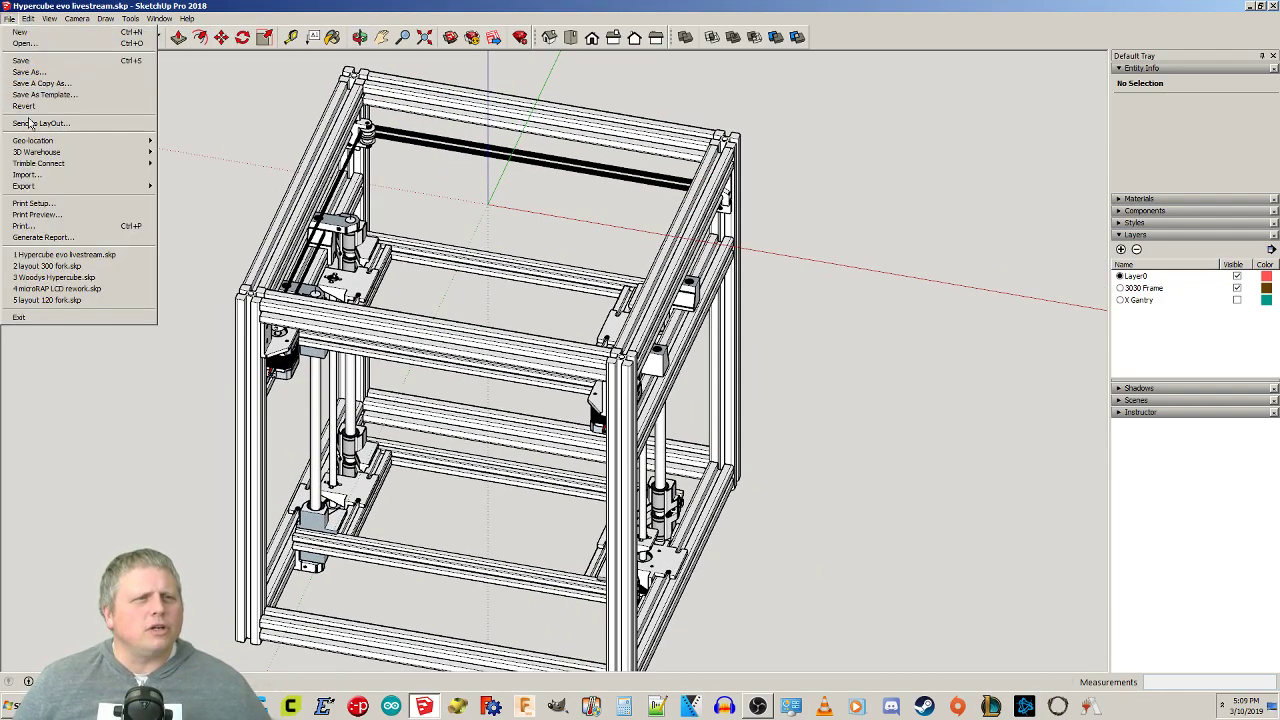
pyautogui.click(40, 176)
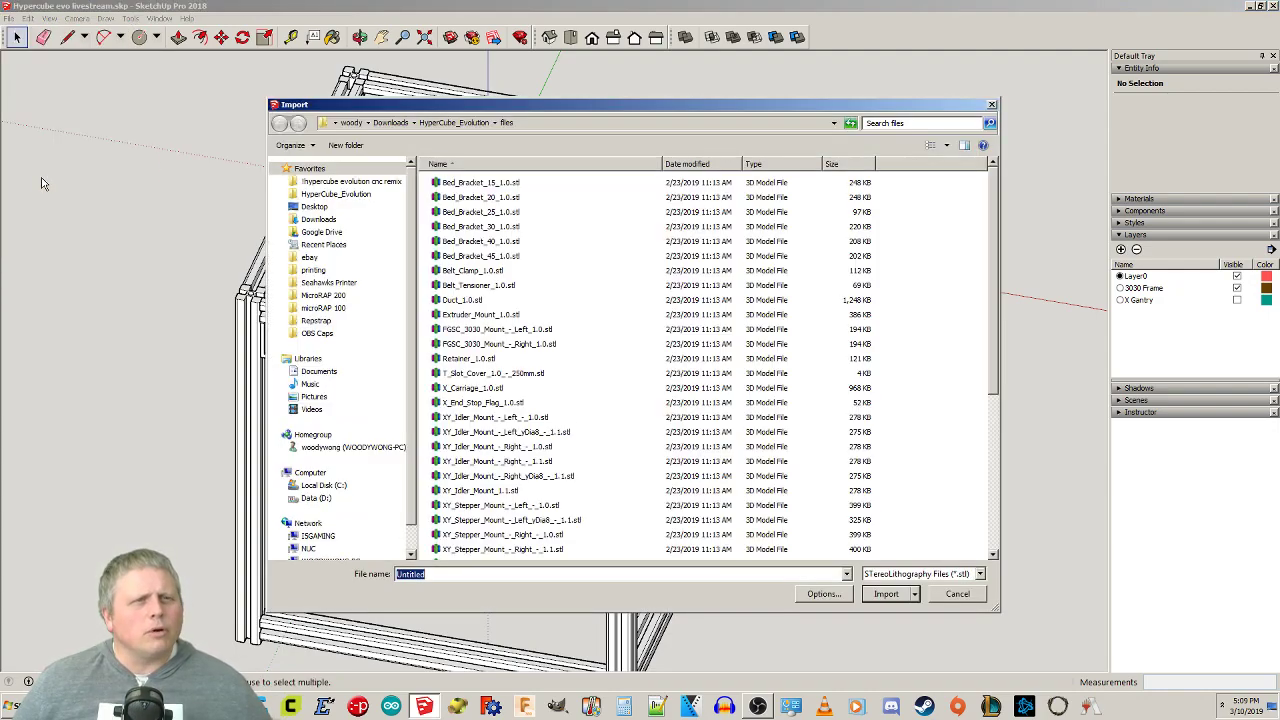
pyautogui.doubleClick(487, 186)
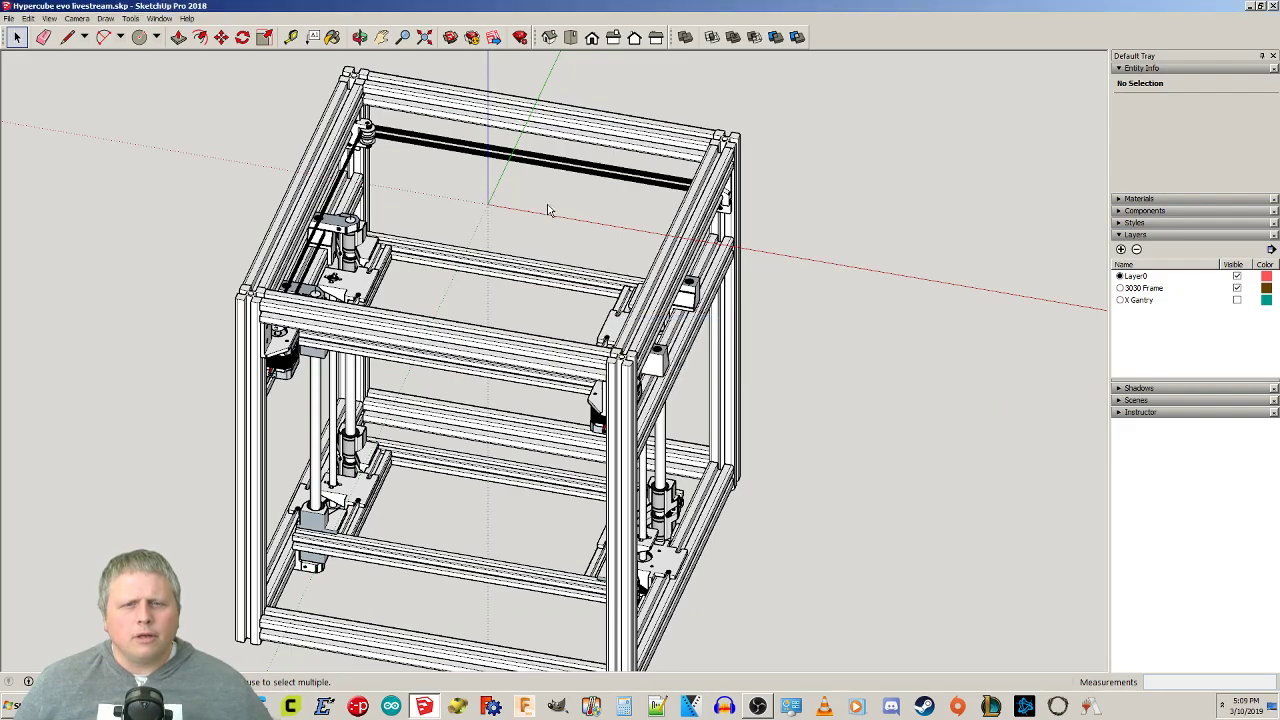
pyautogui.scroll(6, 585, 185)
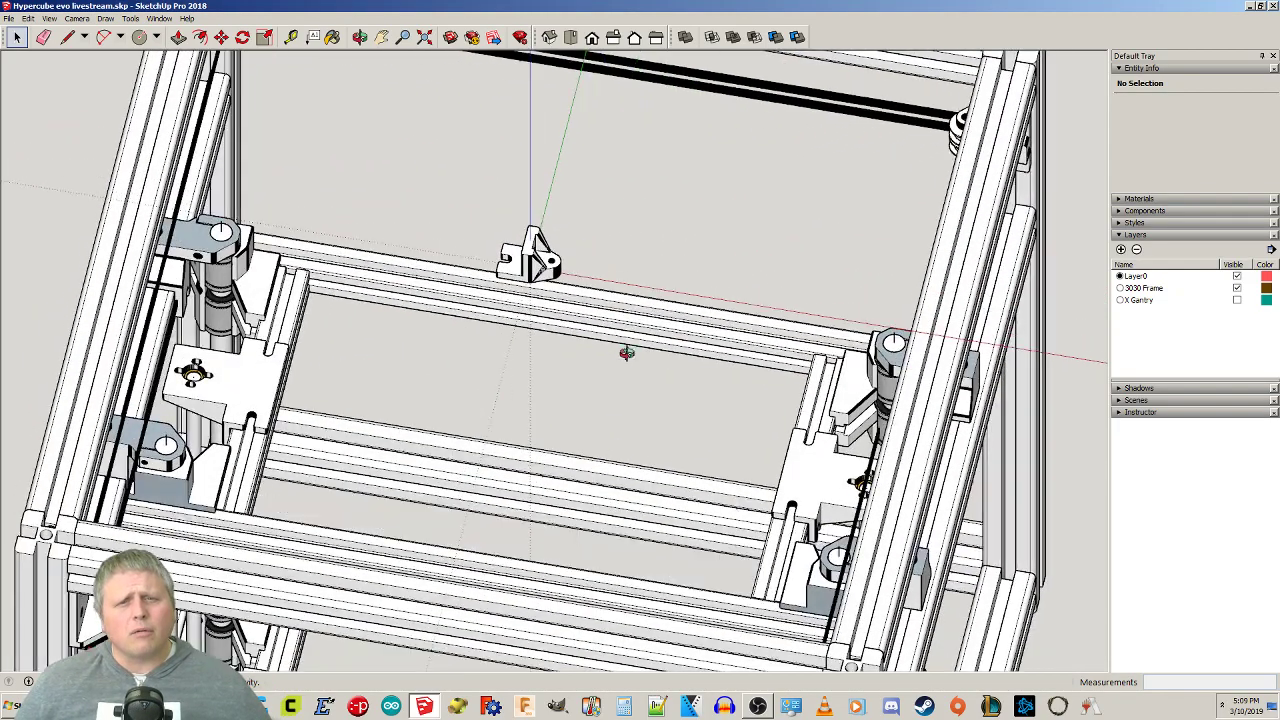
pyautogui.moveTo(627, 352); pyautogui.dragTo(571, 339, button='middle')
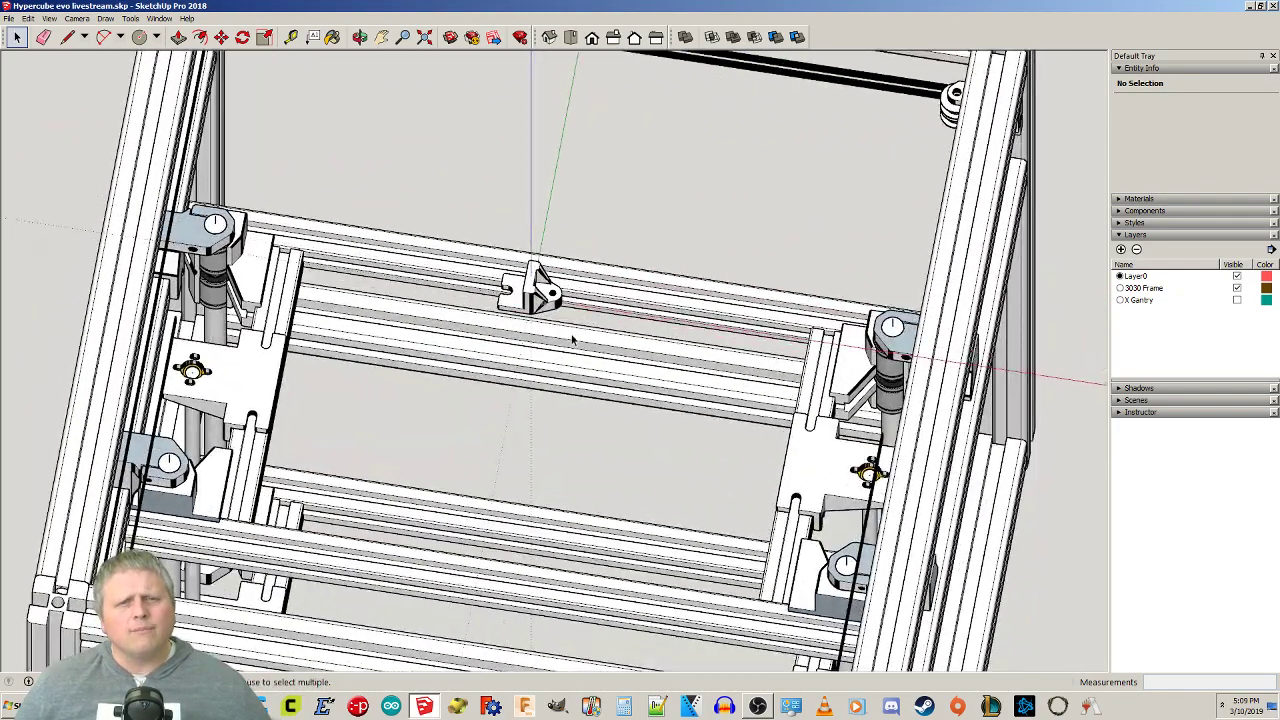
# Rotate the bed bracket about a horizontal axis so its flat mounting plate faces up.
pyautogui.scroll(3, 571, 339)
pyautogui.moveTo(637, 364); pyautogui.dragTo(541, 289, button='middle')
pyautogui.moveTo(700, 275); pyautogui.dragTo(598, 230, button='middle')
pyautogui.press('q')
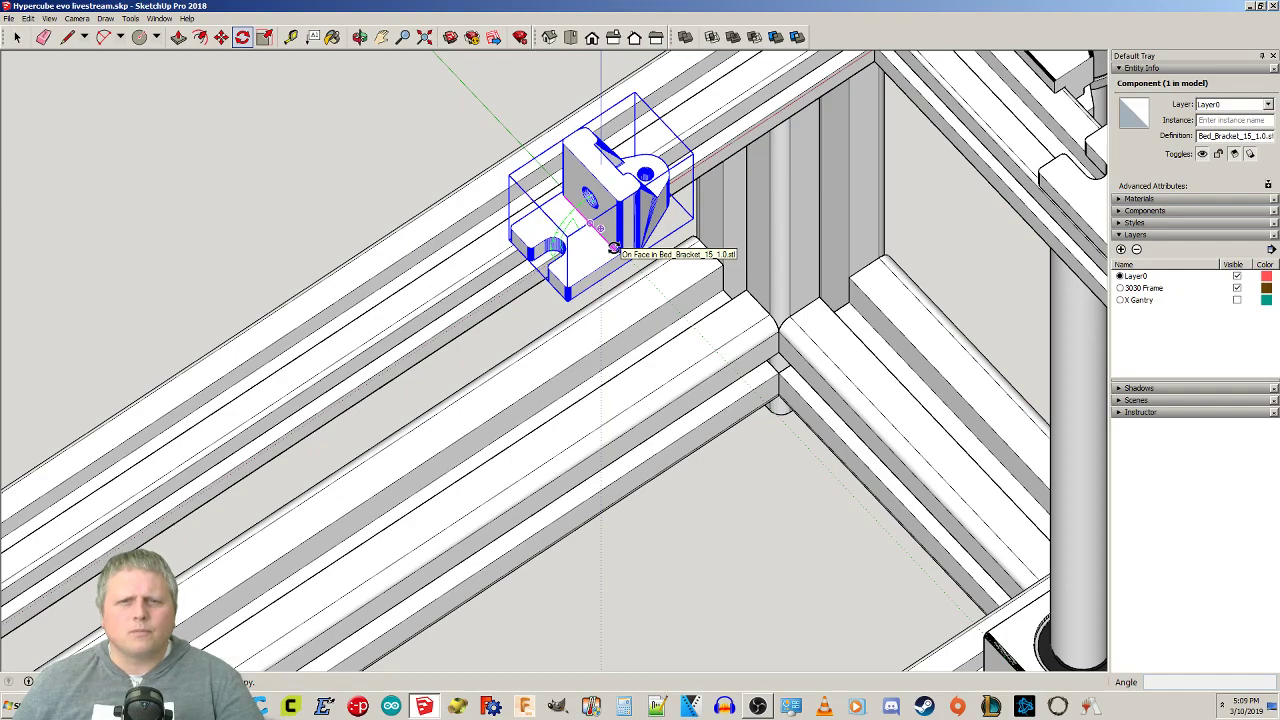
pyautogui.click(613, 248)
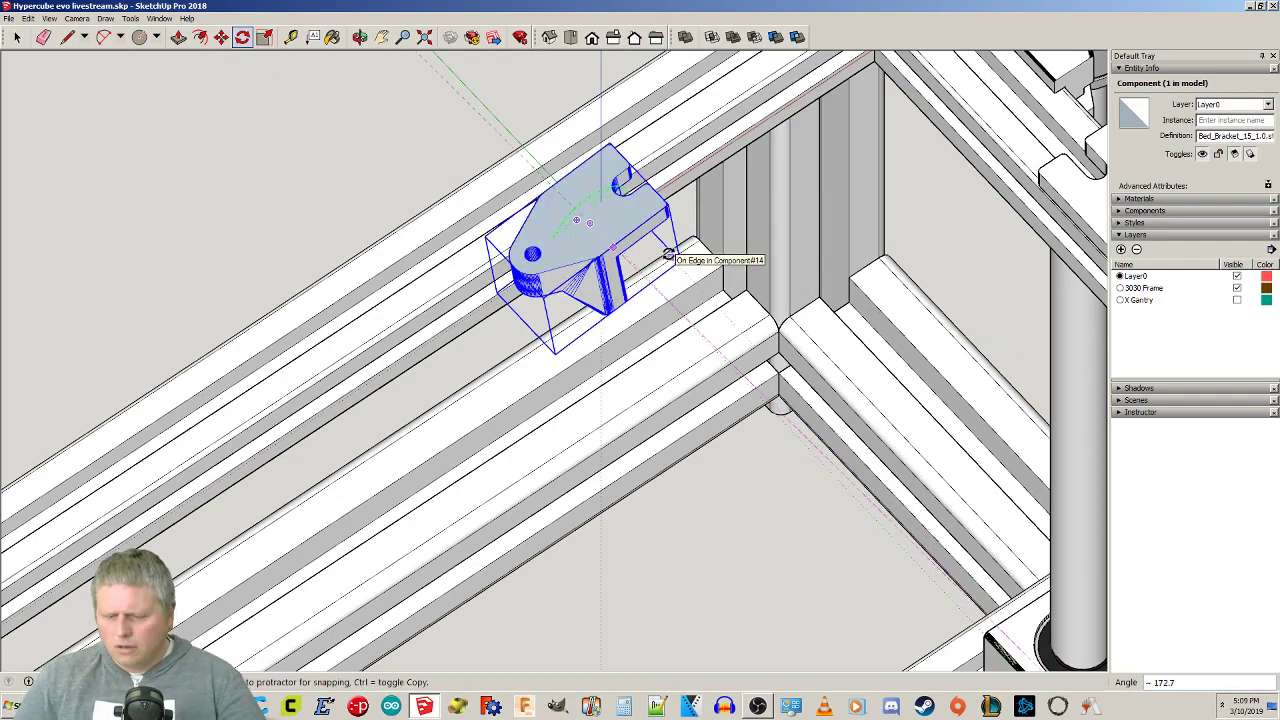
pyautogui.click(668, 254)
pyautogui.moveTo(740, 346); pyautogui.dragTo(606, 426, button='middle')
pyautogui.scroll(-3, 590, 447)
pyautogui.scroll(-1, 590, 447)
pyautogui.press('space')
pyautogui.click(436, 572)
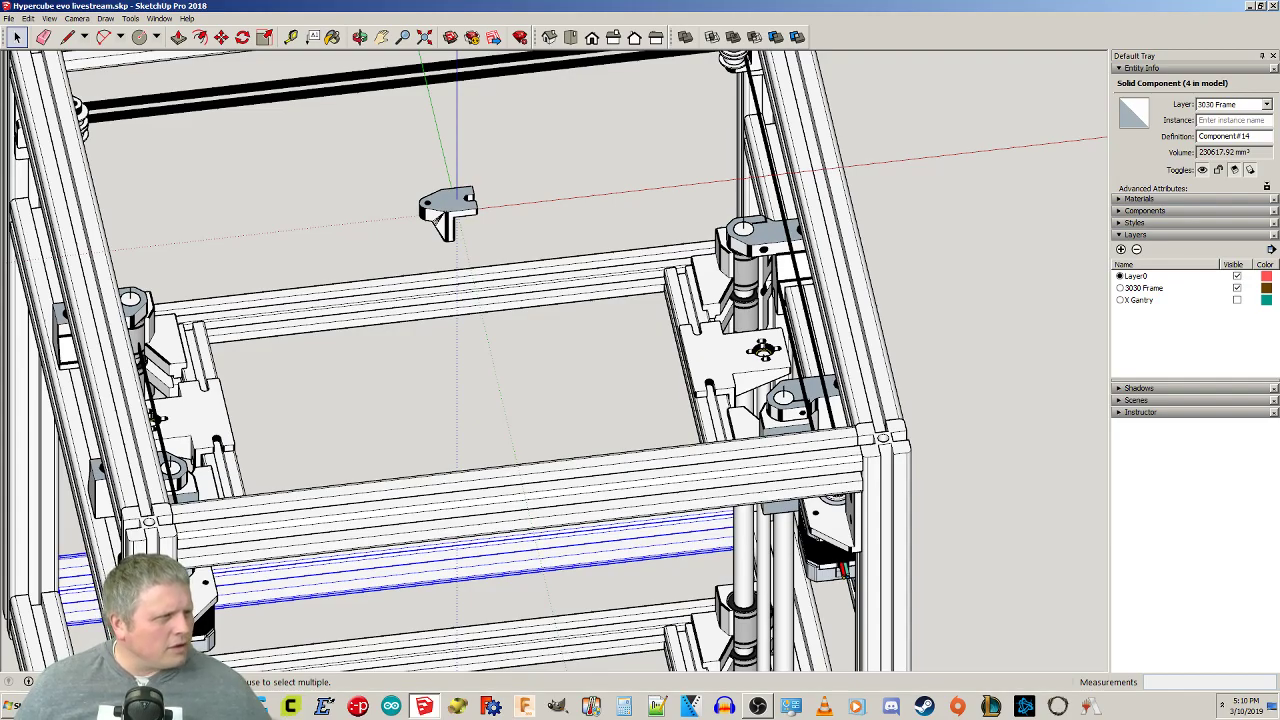
# Rotate the bed bracket 90 degrees about the vertical axis.
pyautogui.click(447, 205)
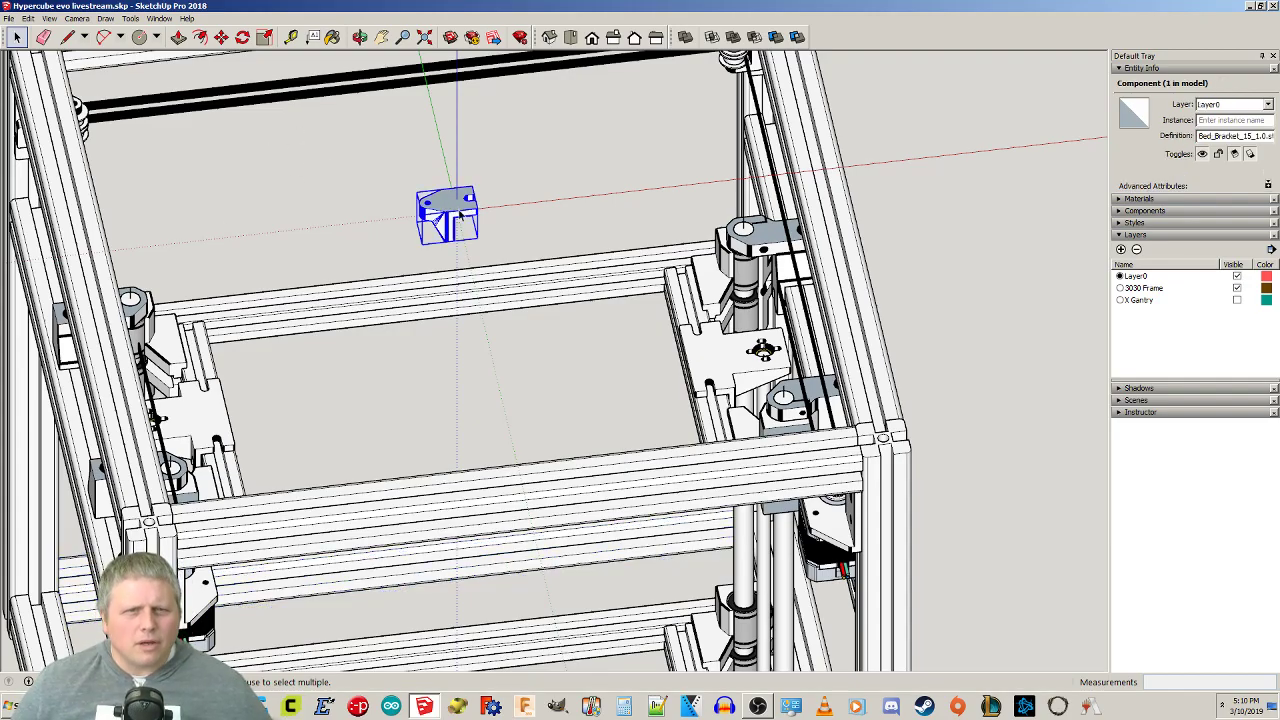
pyautogui.scroll(3, 400, 270)
pyautogui.moveTo(400, 250); pyautogui.dragTo(394, 340, button='middle')
pyautogui.press('q')
pyautogui.click(462, 233)
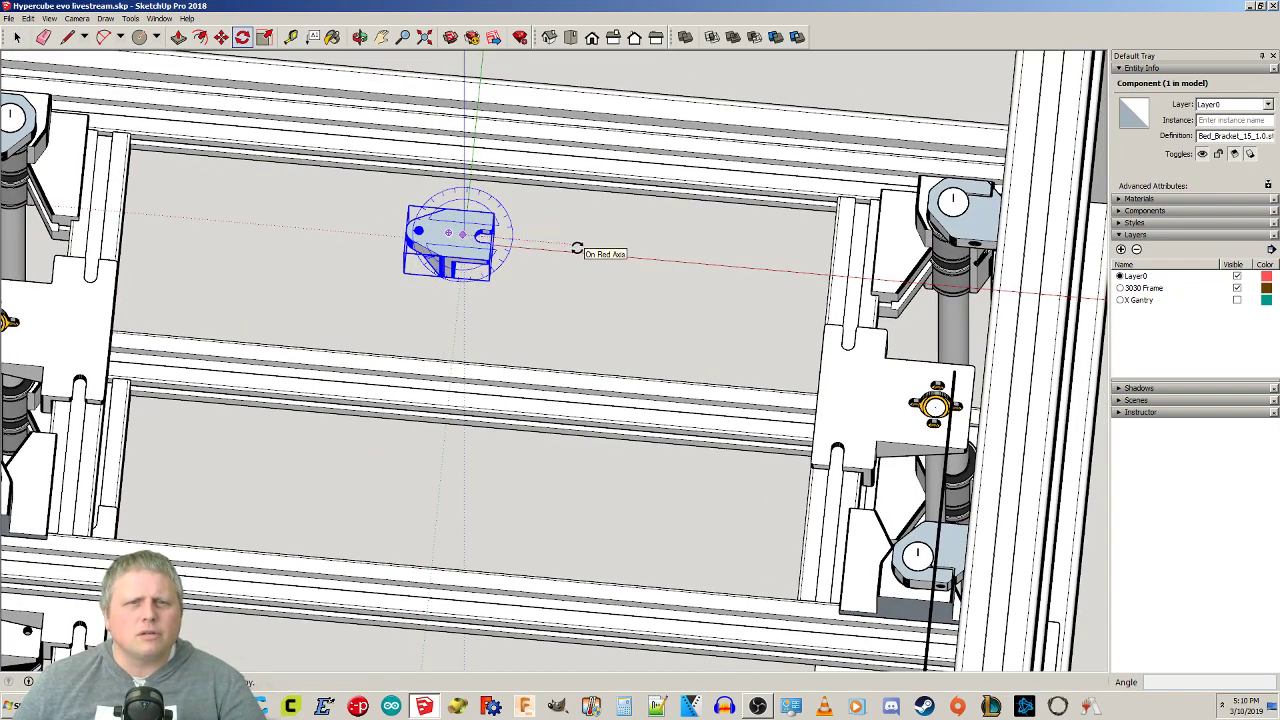
pyautogui.click(576, 248)
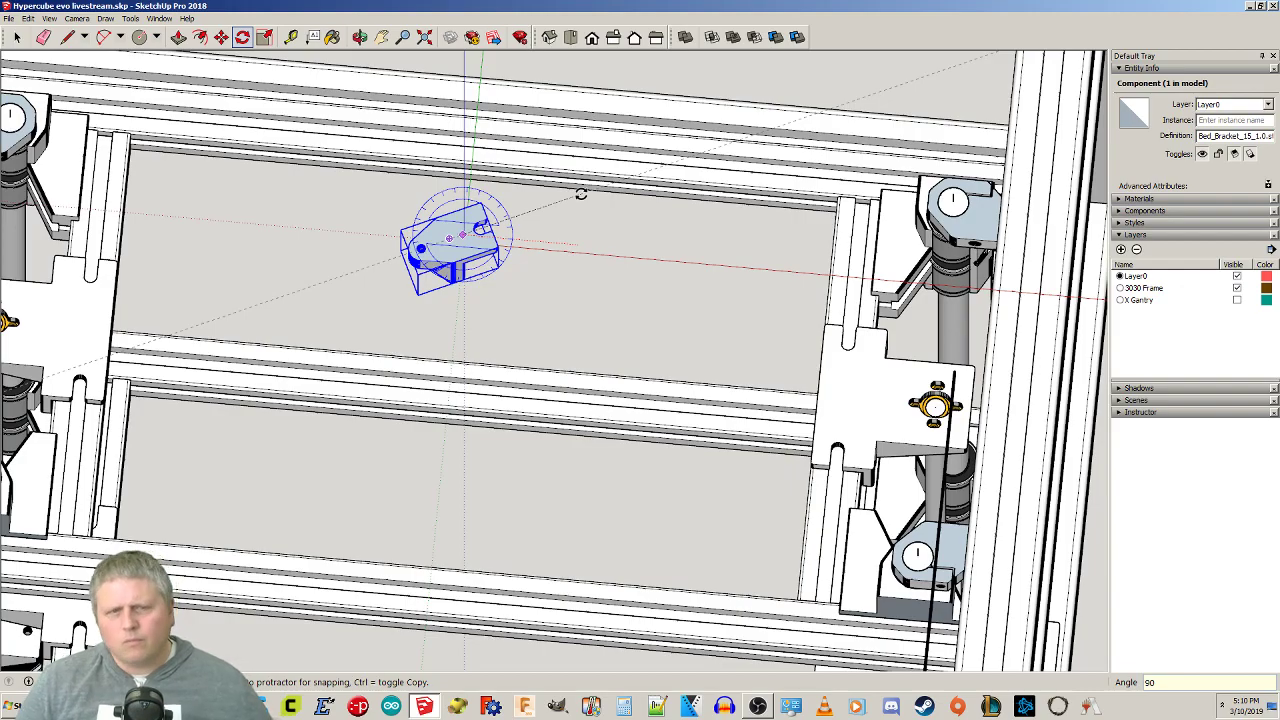
pyautogui.press('Return')
pyautogui.press('space')
pyautogui.click(374, 354)
# Select the bed bracket and hide the 3030 Frame layer to clear the view of the bed frame.
pyautogui.moveTo(671, 307); pyautogui.dragTo(330, 155, button='middle')
pyautogui.click(305, 212)
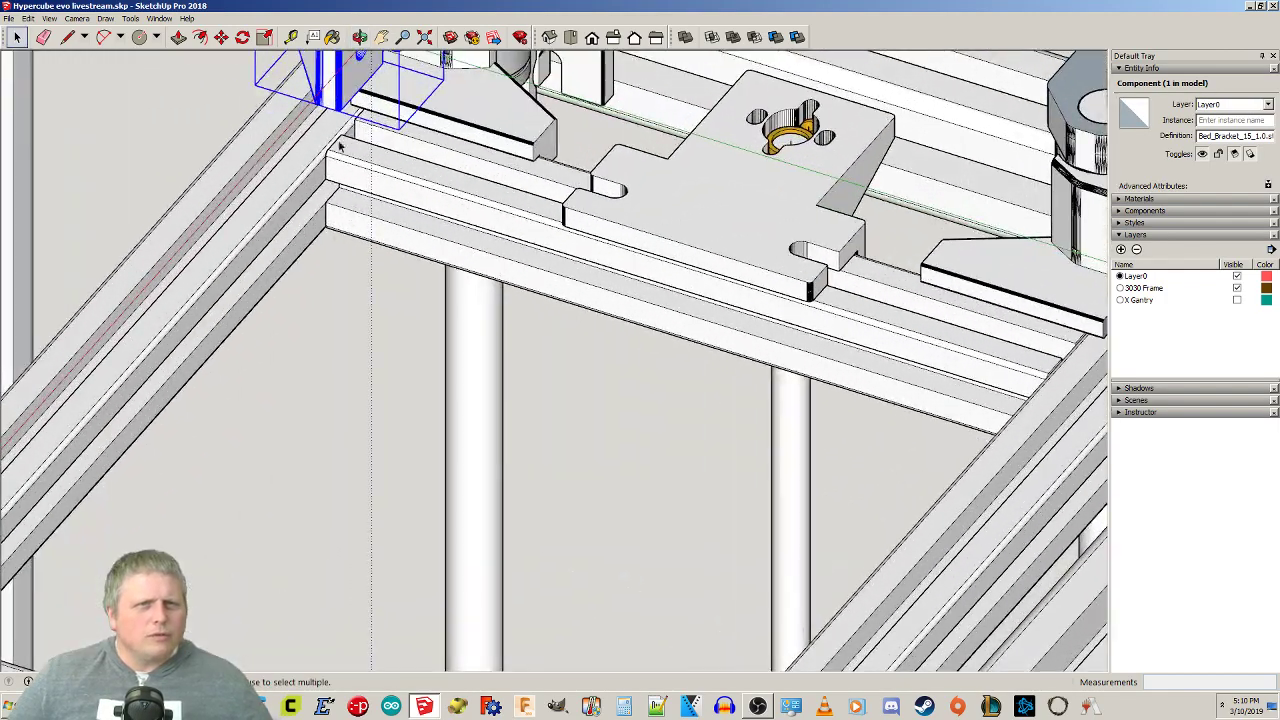
pyautogui.scroll(-2, 360, 127)
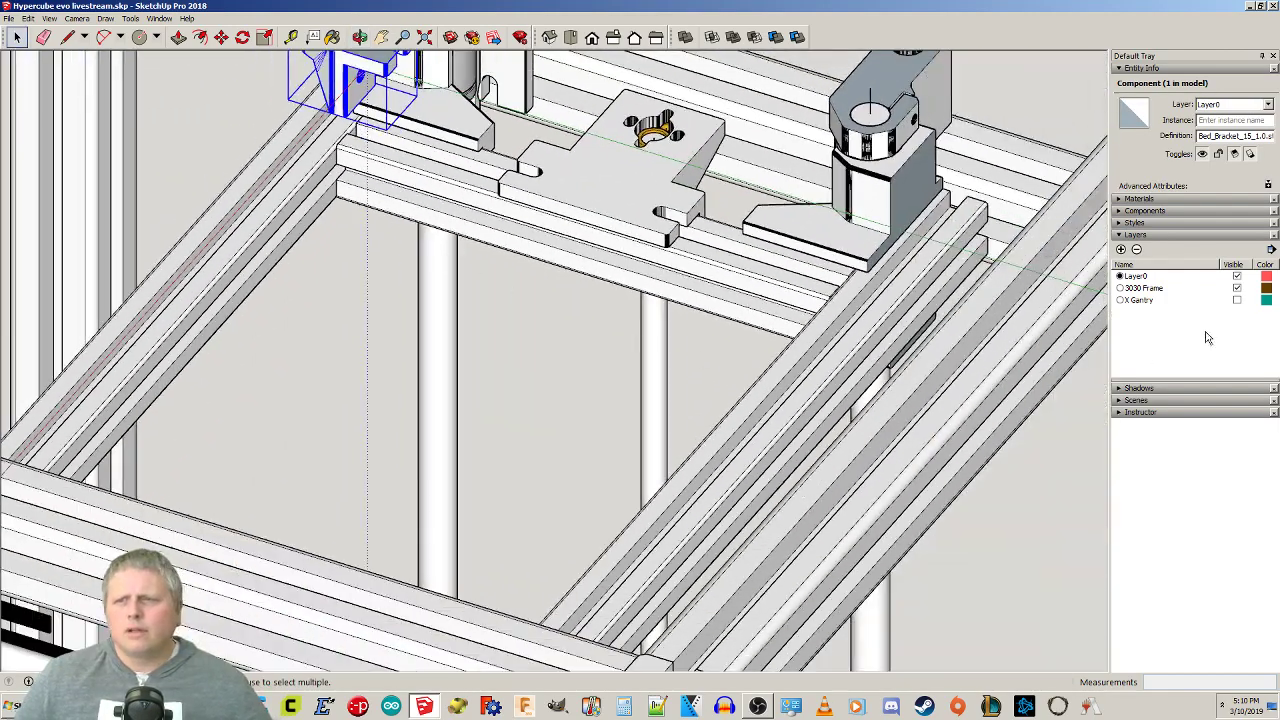
pyautogui.click(1238, 289)
pyautogui.keyDown('shift'); pyautogui.moveTo(512, 200); pyautogui.dragTo(508, 394, button='middle'); pyautogui.keyUp('shift')
pyautogui.scroll(2, 372, 304)
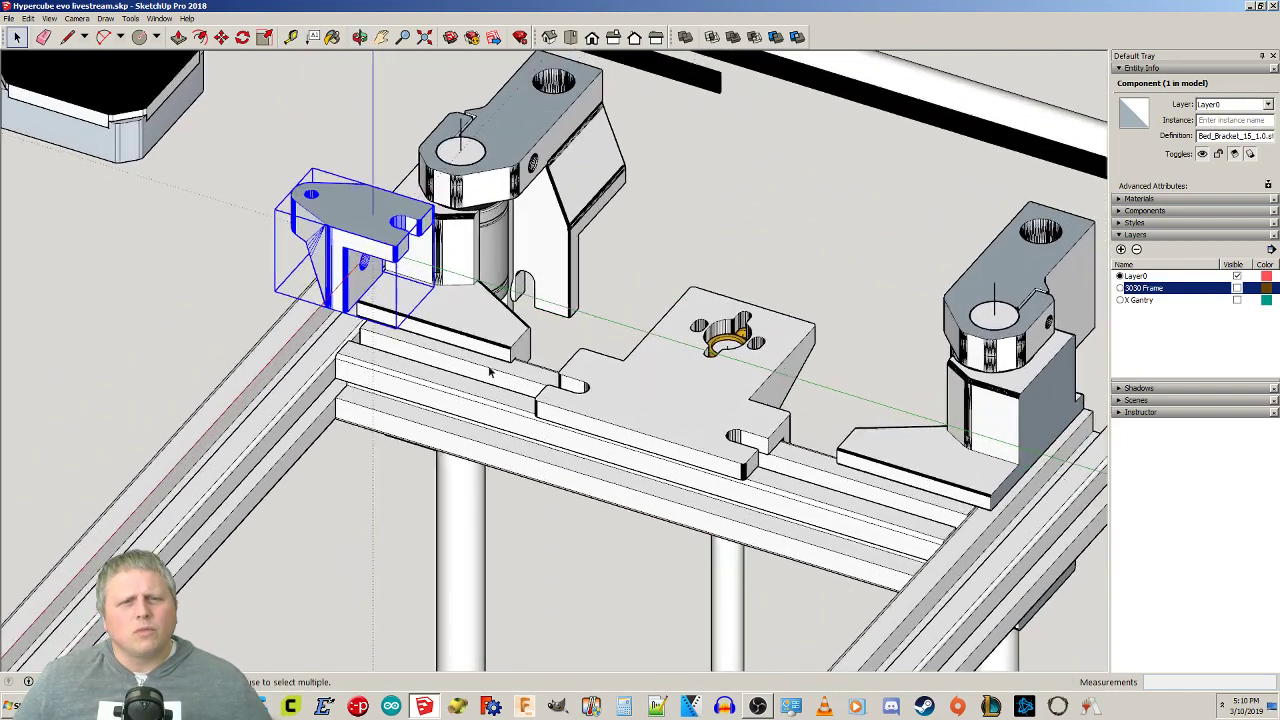
pyautogui.press('m')
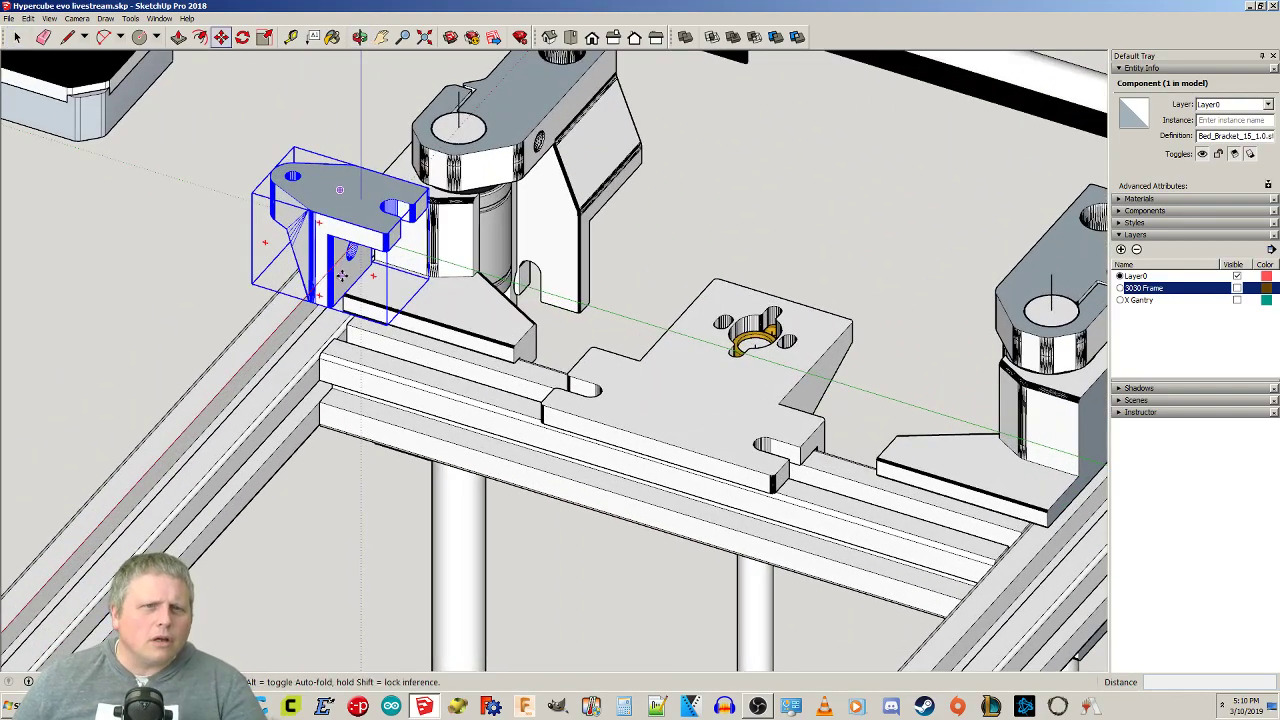
pyautogui.click(342, 276)
pyautogui.moveTo(300, 335); pyautogui.dragTo(277, 354, button='middle')
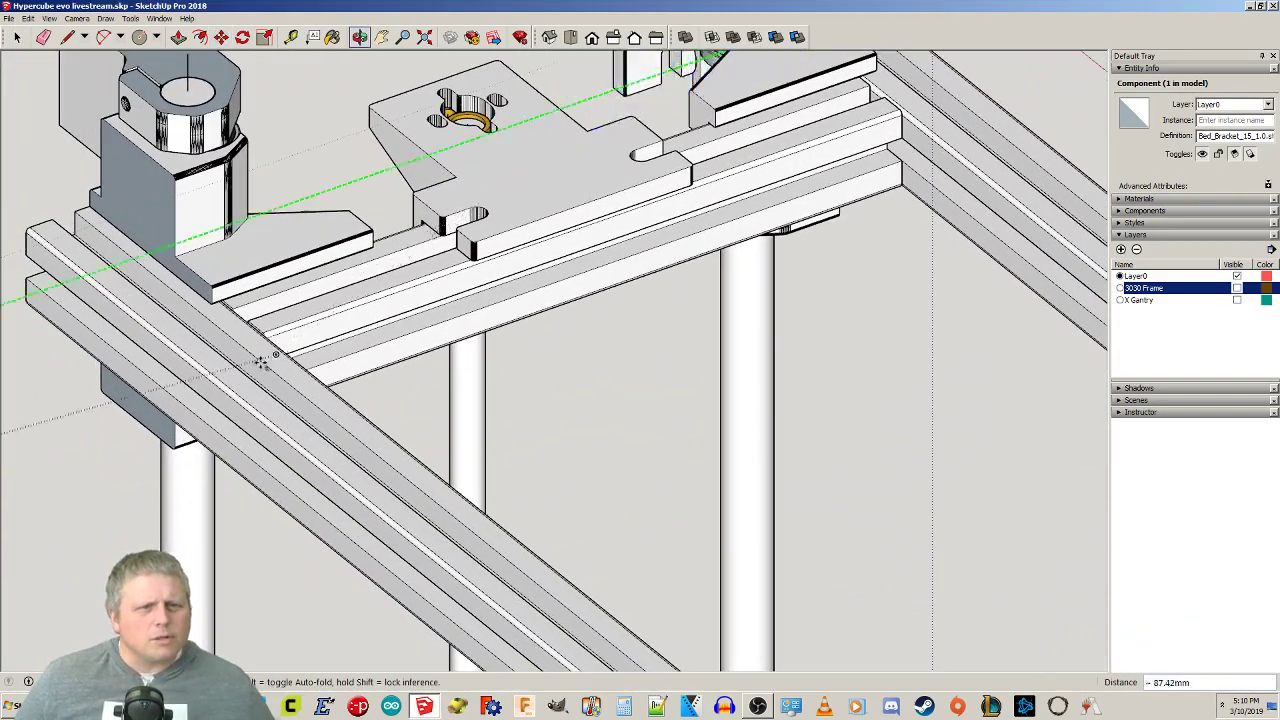
pyautogui.press('Escape')
# Move the bed bracket onto the upper face of the bed frame's front extrusion.
pyautogui.scroll(-3, 275, 338)
pyautogui.moveTo(634, 240); pyautogui.dragTo(484, 528, button='middle')
pyautogui.scroll(4, 520, 497)
pyautogui.click(484, 406)
pyautogui.moveTo(229, 422); pyautogui.dragTo(583, 560, button='middle')
pyautogui.scroll(-2, 197, 557)
pyautogui.keyDown('shift'); pyautogui.moveTo(197, 557); pyautogui.dragTo(953, 205, button='middle'); pyautogui.keyUp('shift')
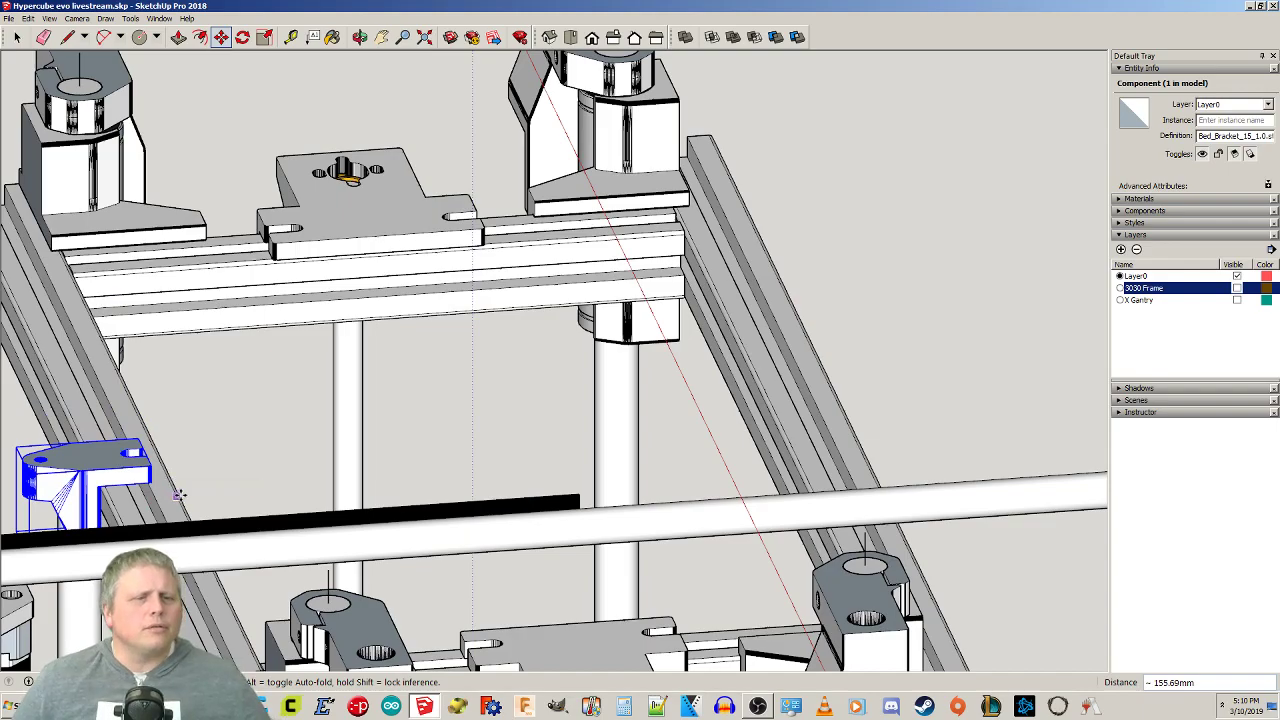
pyautogui.moveTo(167, 417); pyautogui.dragTo(148, 492, button='middle')
pyautogui.scroll(-2, 147, 494)
pyautogui.press('space')
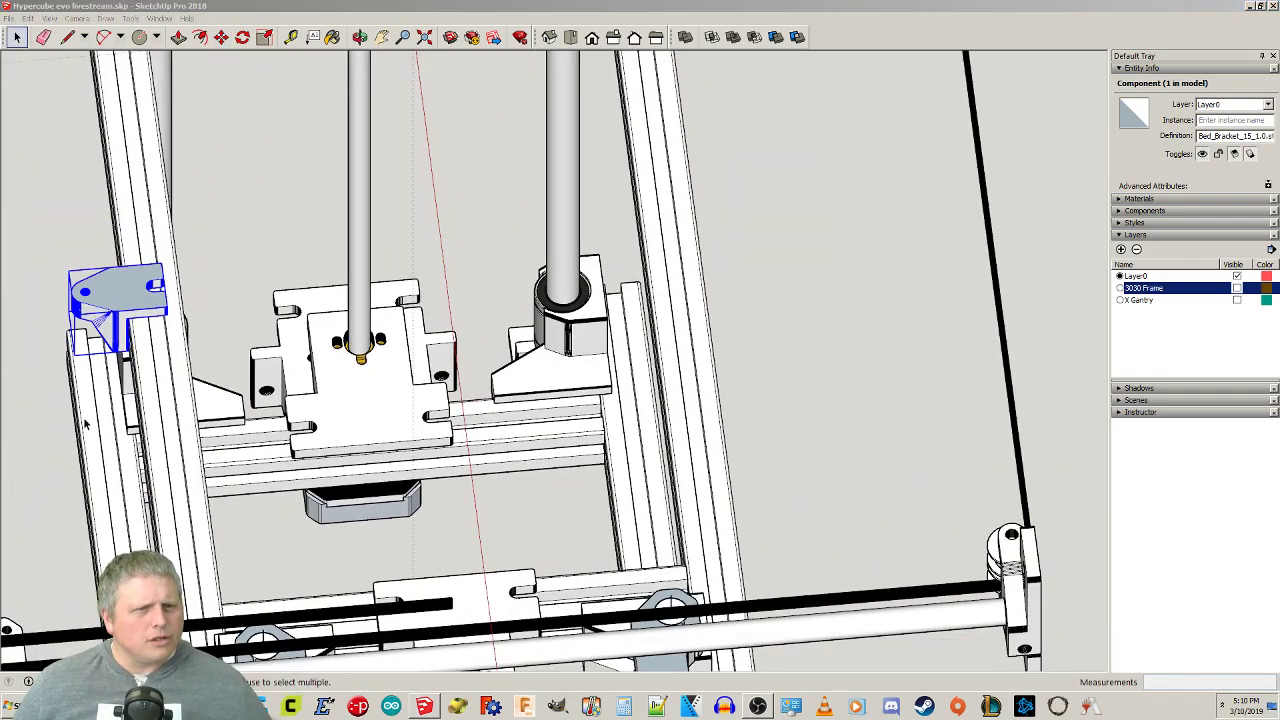
pyautogui.click(37, 500)
pyautogui.moveTo(37, 500); pyautogui.dragTo(621, 530, button='middle')
pyautogui.scroll(-1, 464, 544)
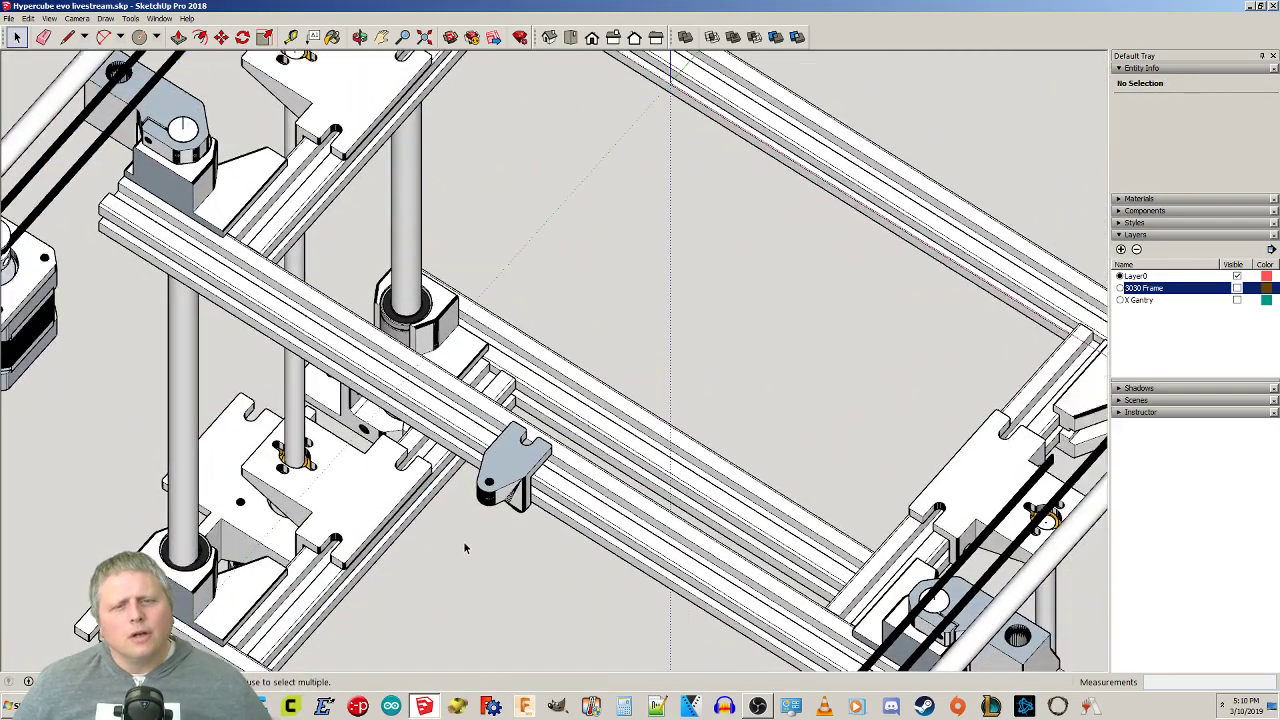
# Centre the bed bracket along the front extrusion by aligning its midpoint with the green axis through the origin.
pyautogui.scroll(-1, 464, 548)
pyautogui.click(509, 477)
pyautogui.moveTo(417, 479); pyautogui.dragTo(620, 636, button='middle')
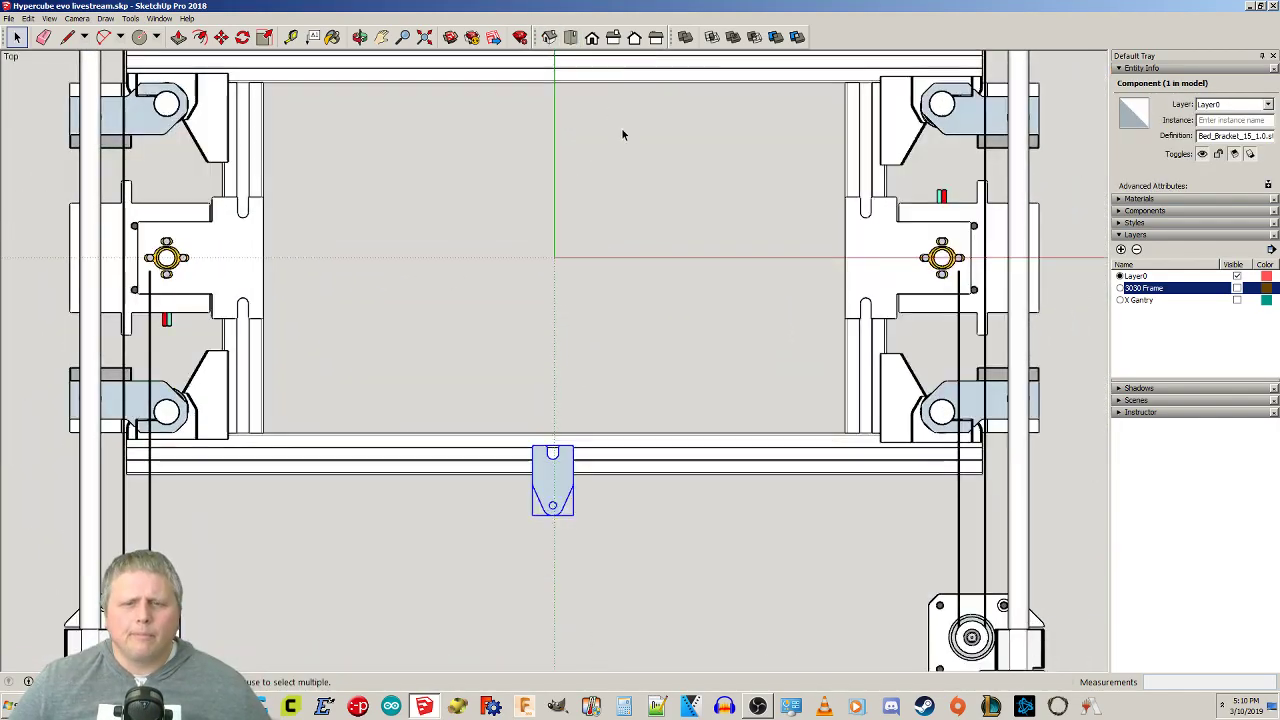
pyautogui.click(570, 37)
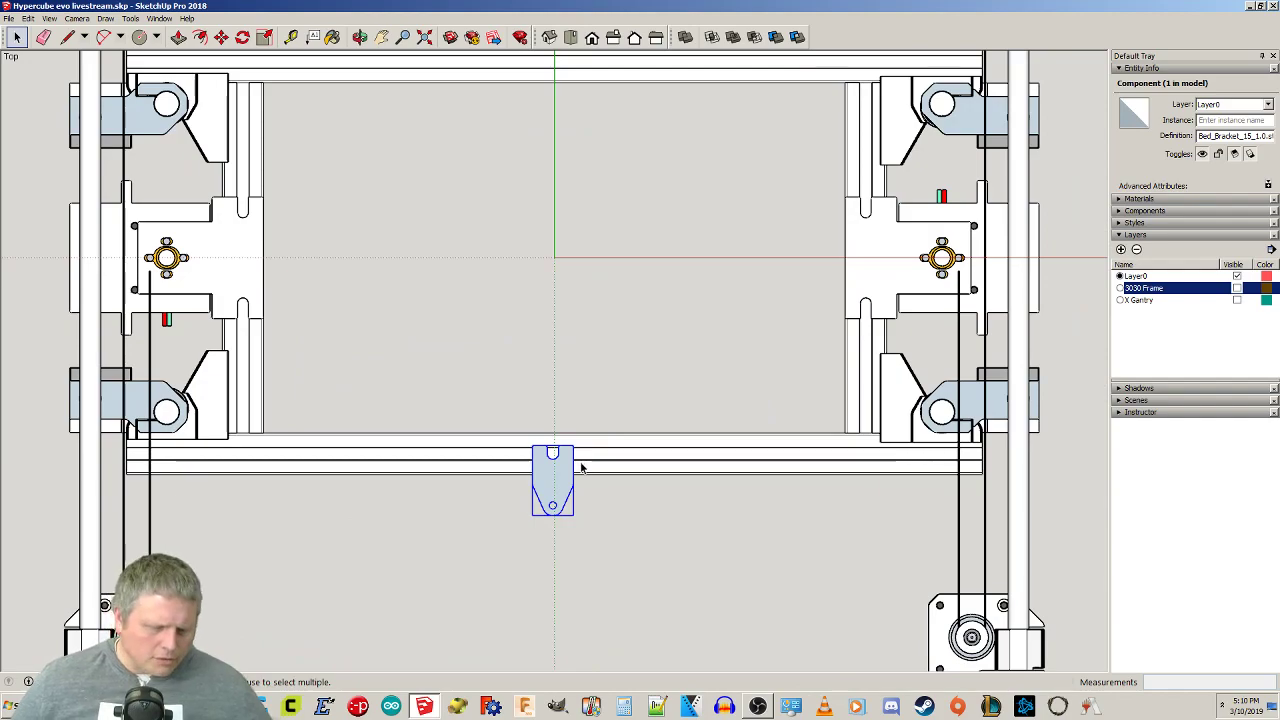
pyautogui.scroll(3, 581, 467)
pyautogui.press('m')
pyautogui.scroll(2, 546, 449)
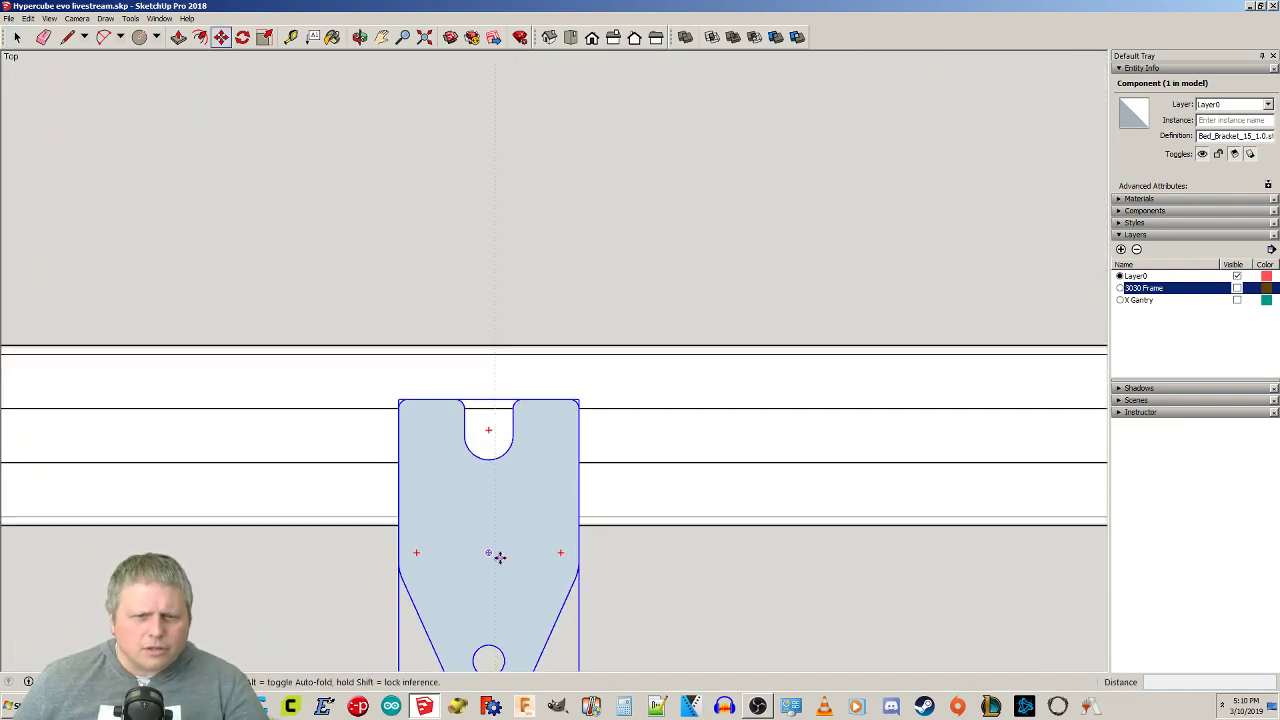
pyautogui.scroll(-1, 500, 557)
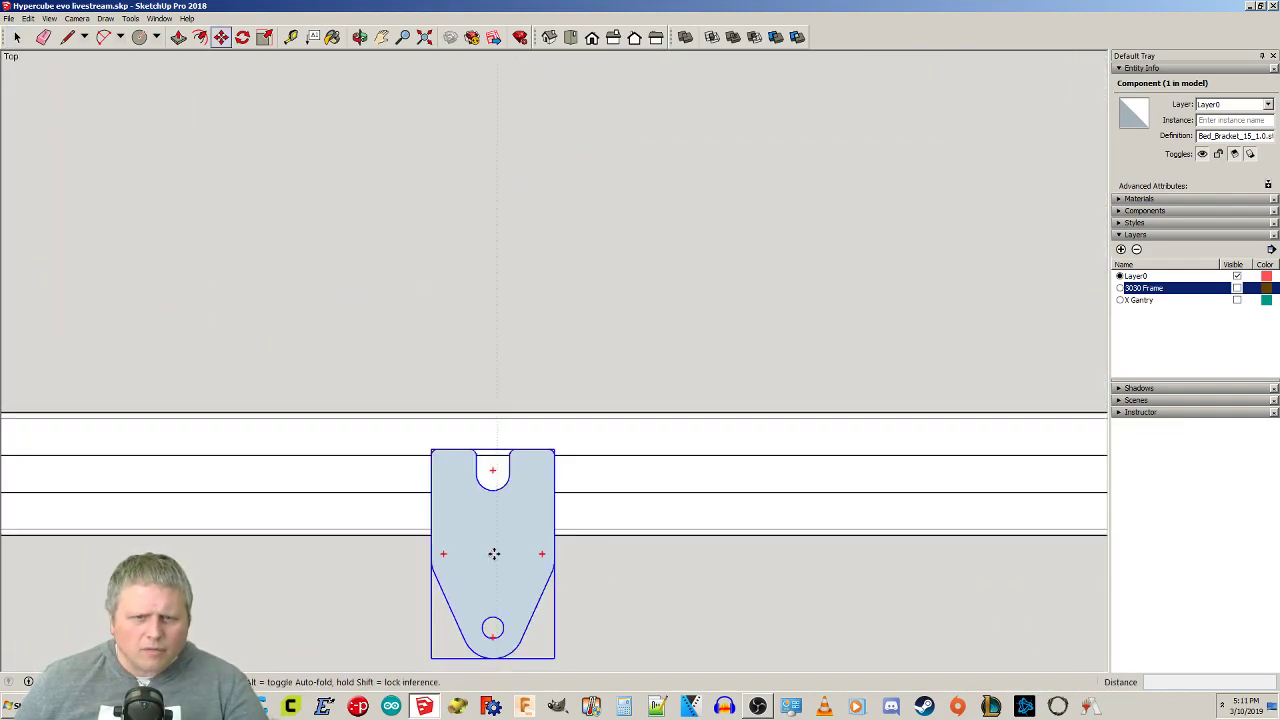
pyautogui.click(494, 554)
pyautogui.scroll(-4, 500, 554)
pyautogui.press('shift')
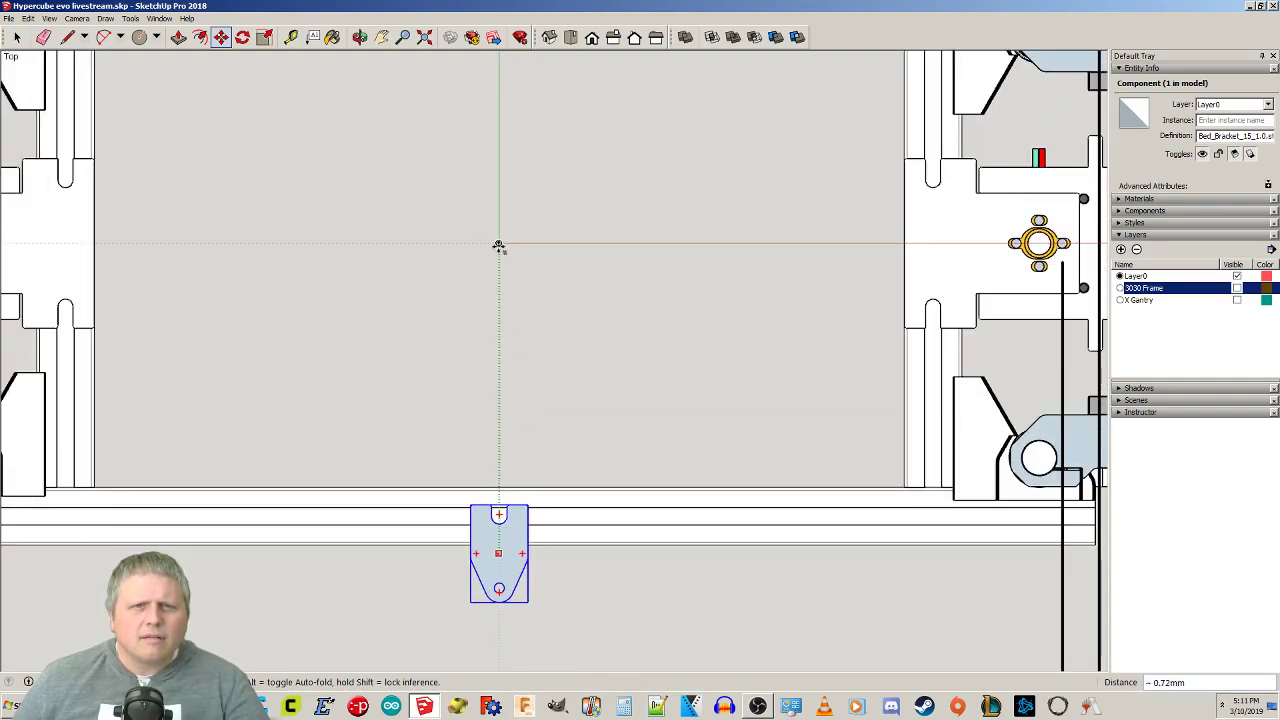
pyautogui.click(499, 244)
pyautogui.scroll(2, 520, 553)
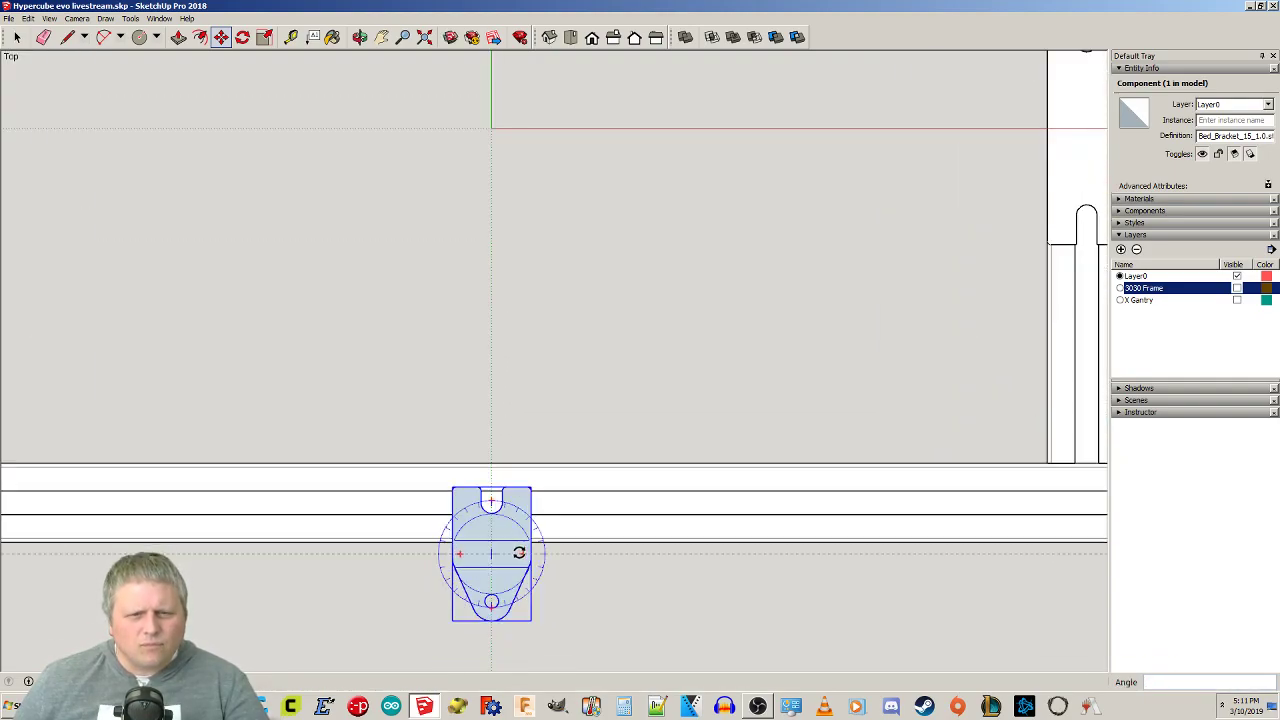
pyautogui.scroll(2, 505, 540)
pyautogui.scroll(-1, 495, 620)
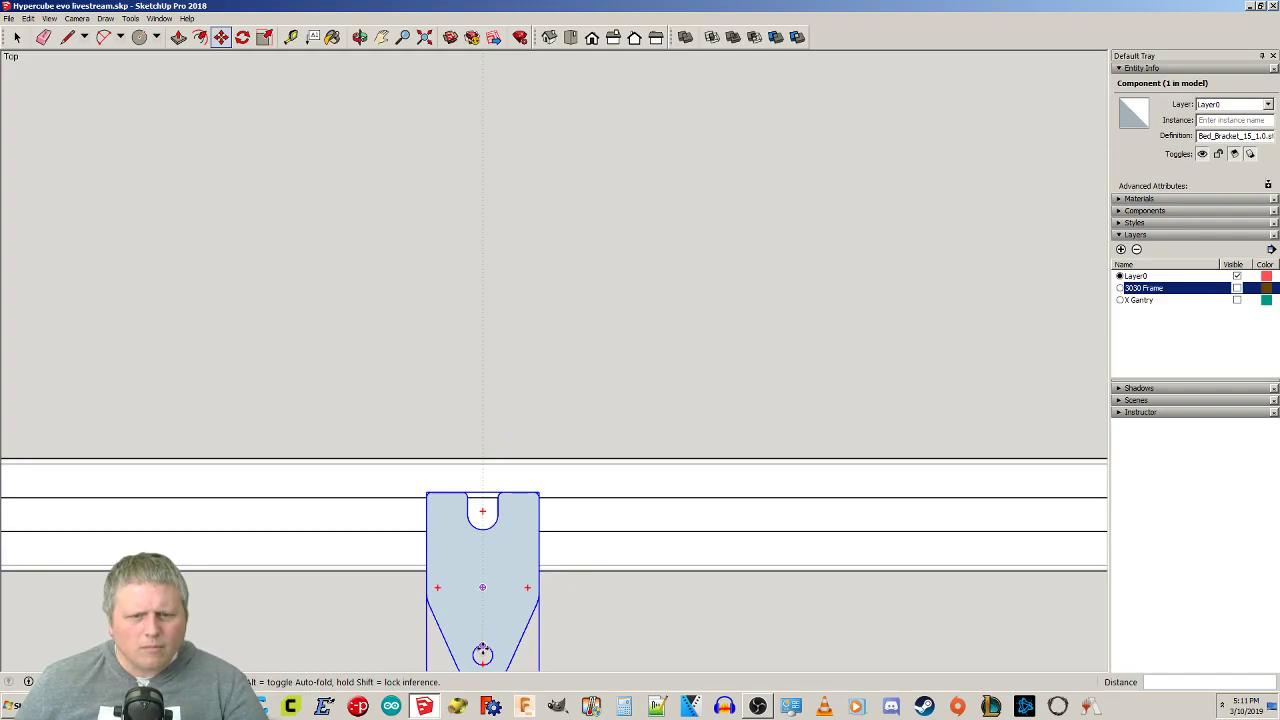
pyautogui.scroll(-3, 482, 587)
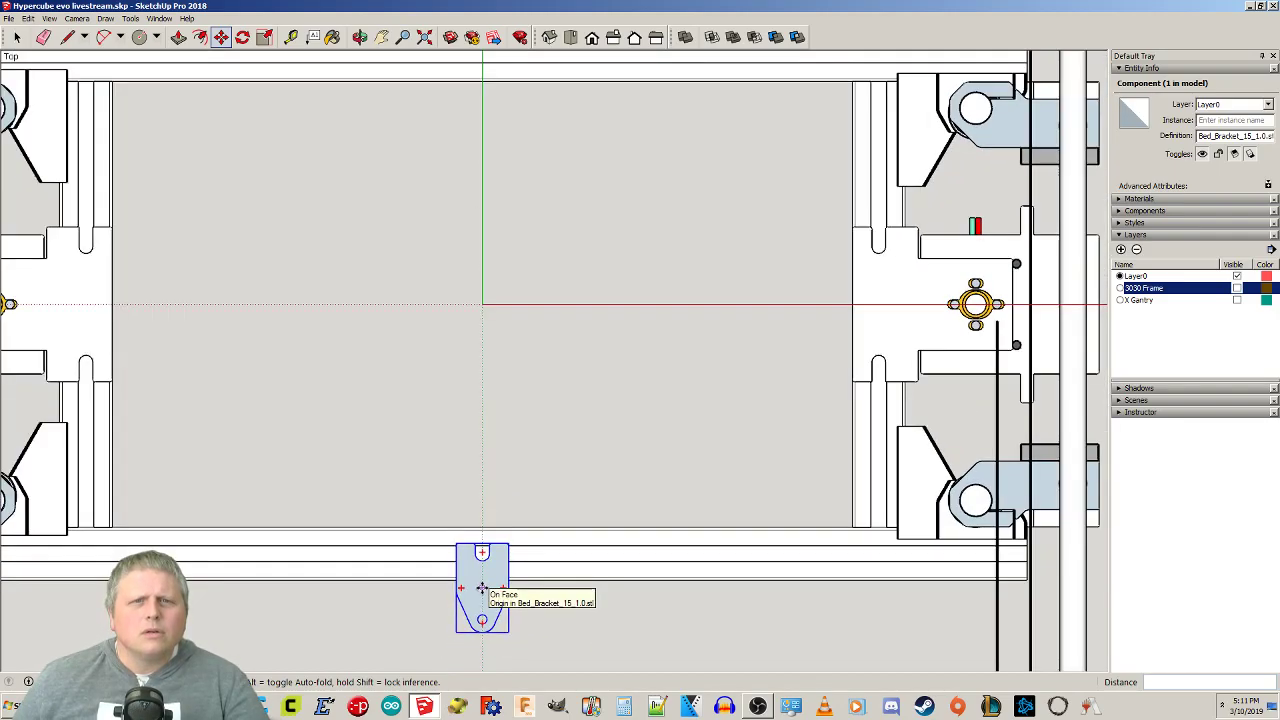
# Copy the bed bracket 120 mm left of centre along the red axis.
pyautogui.moveTo(645, 599); pyautogui.dragTo(530, 603, button='middle')
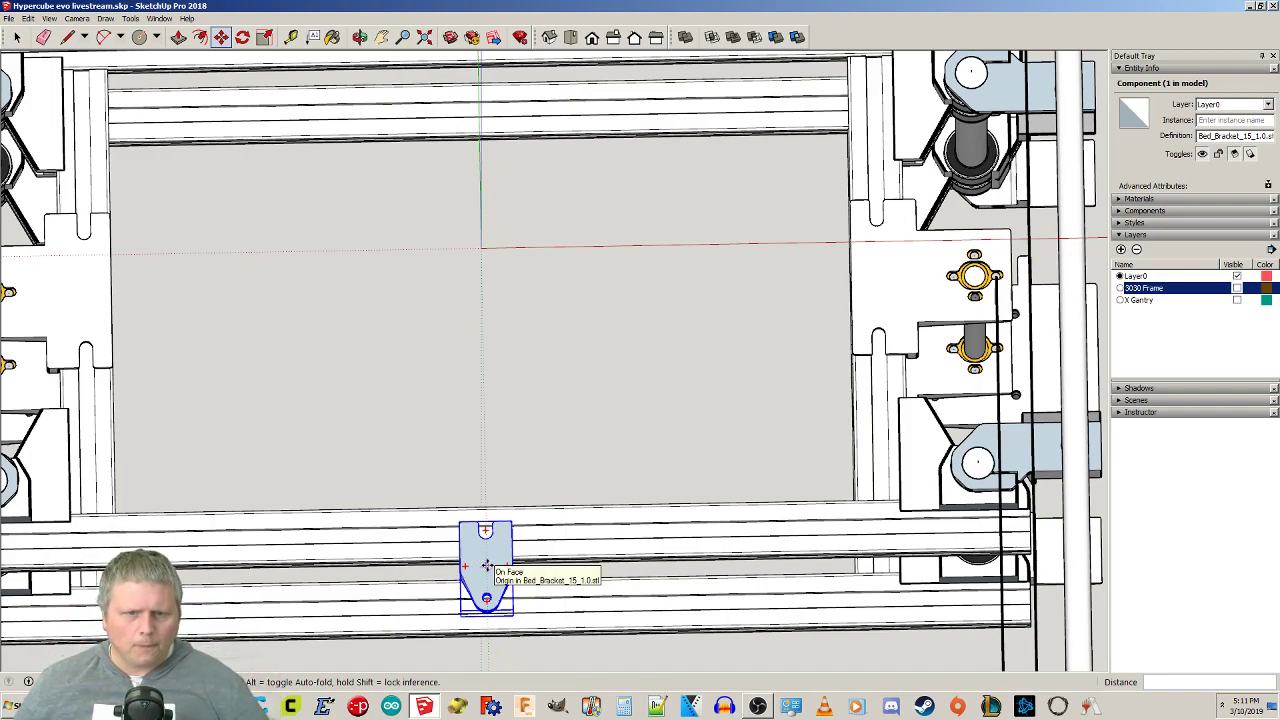
pyautogui.click(487, 565)
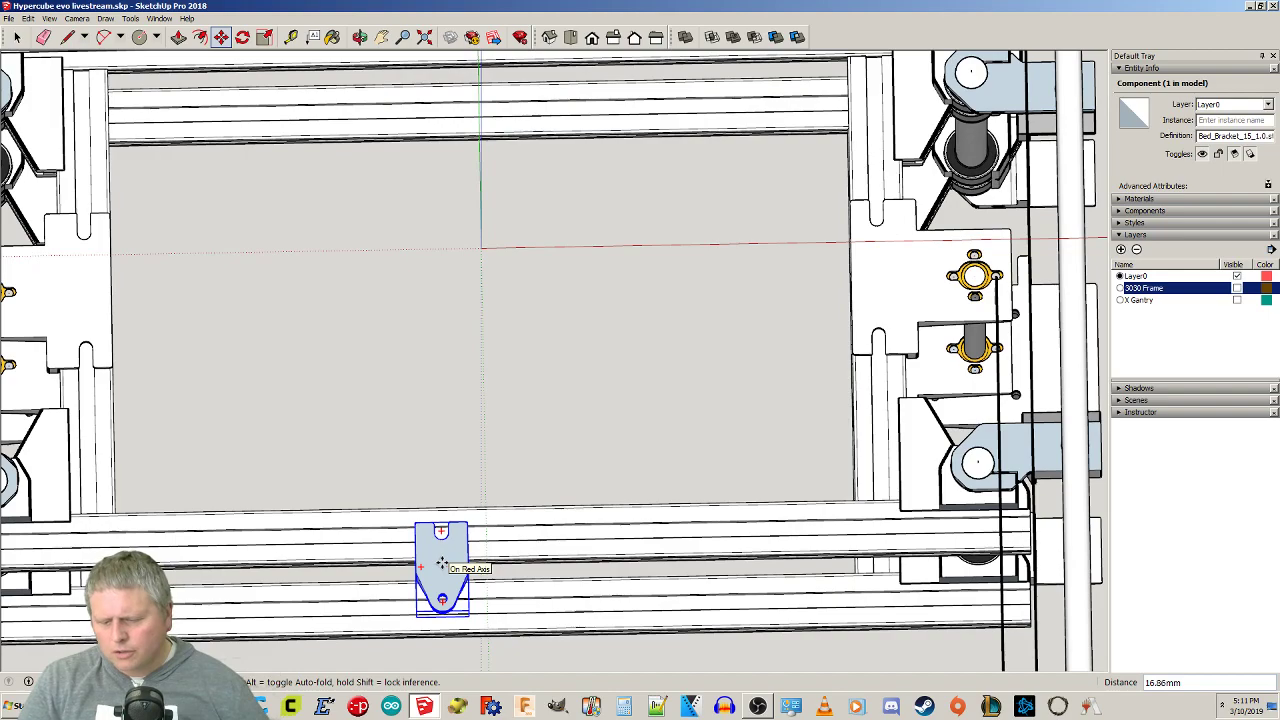
pyautogui.press('ctrl')
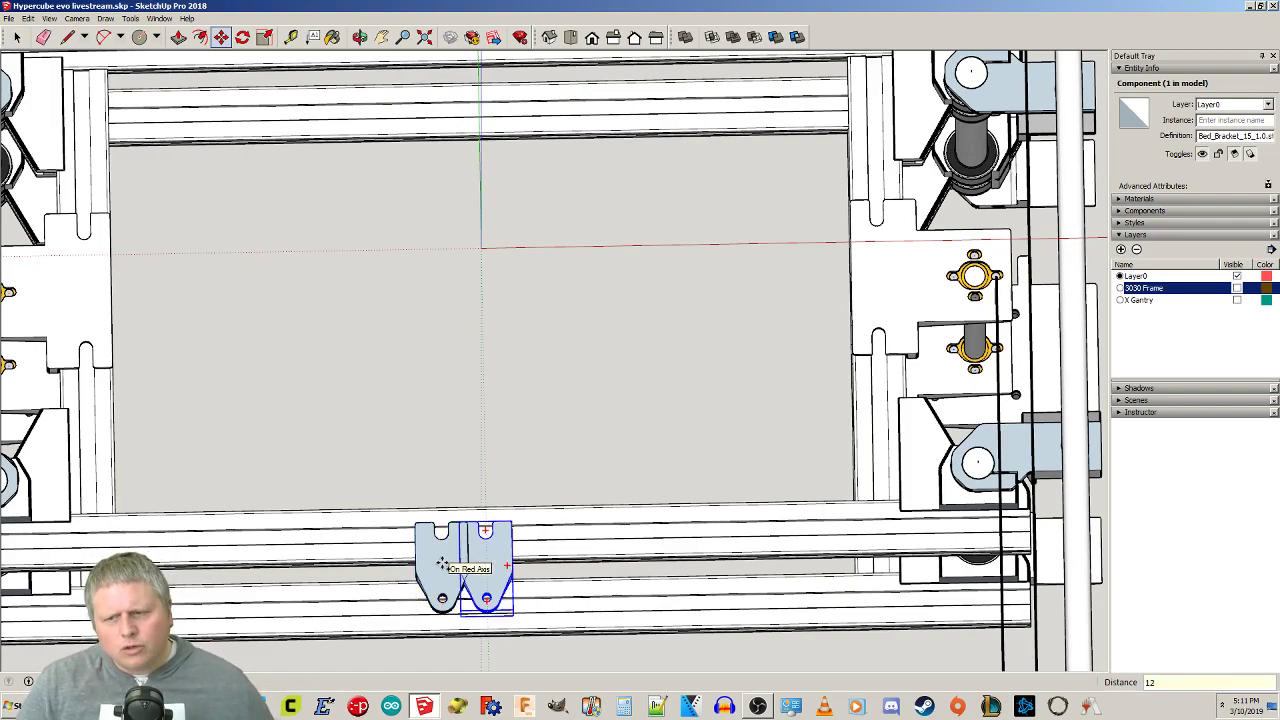
pyautogui.press('Return')
pyautogui.press('space')
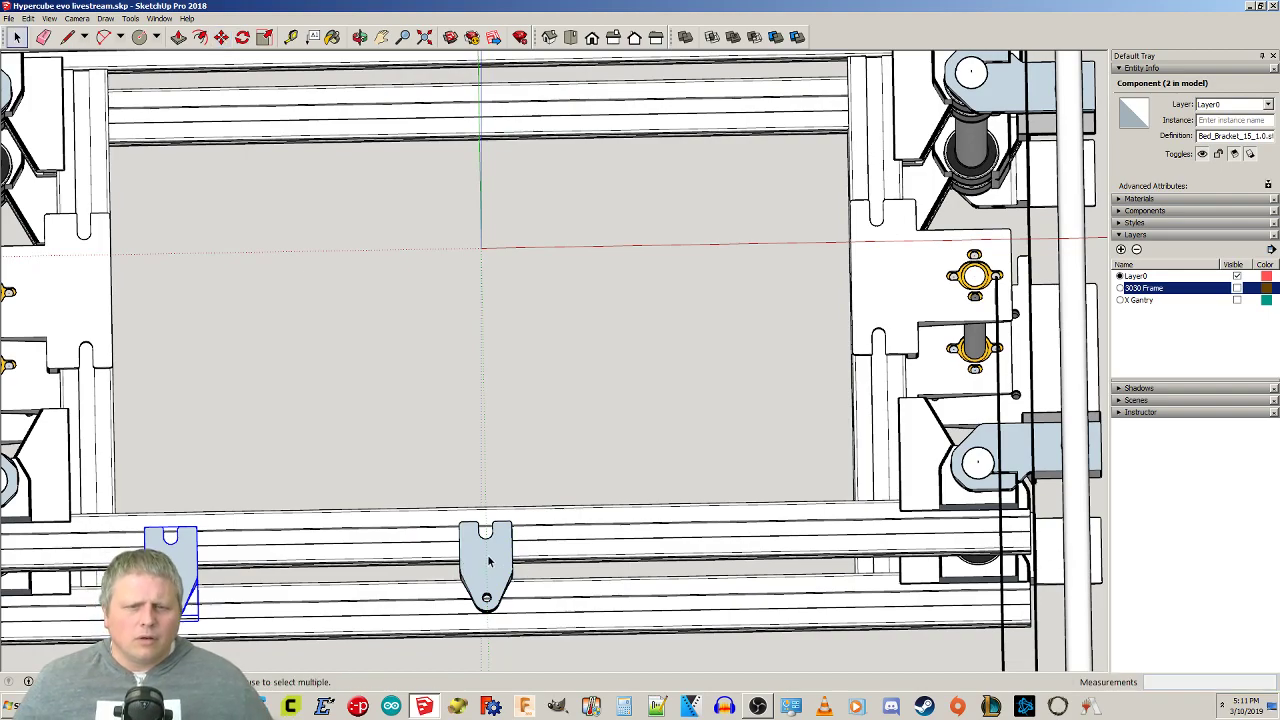
# Move the original bed bracket 120 mm right of centre along the red axis.
pyautogui.click(489, 562)
pyautogui.press('m')
pyautogui.click(489, 562)
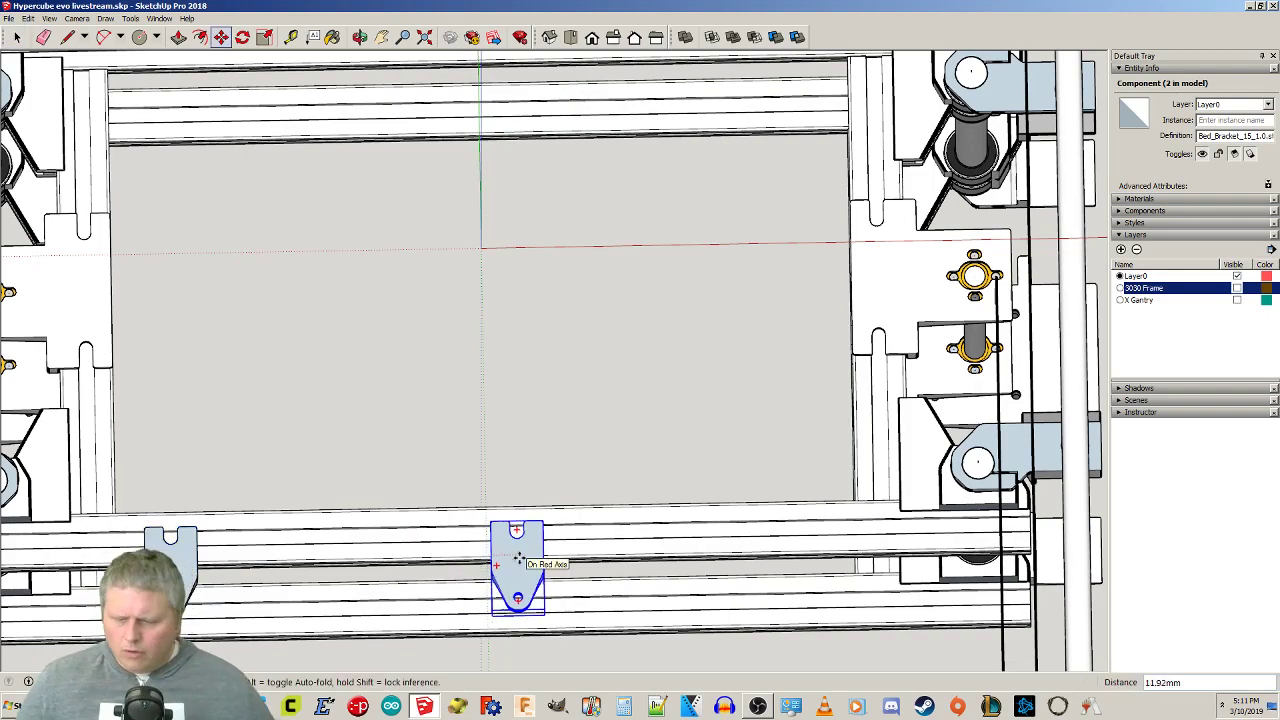
pyautogui.press('Return')
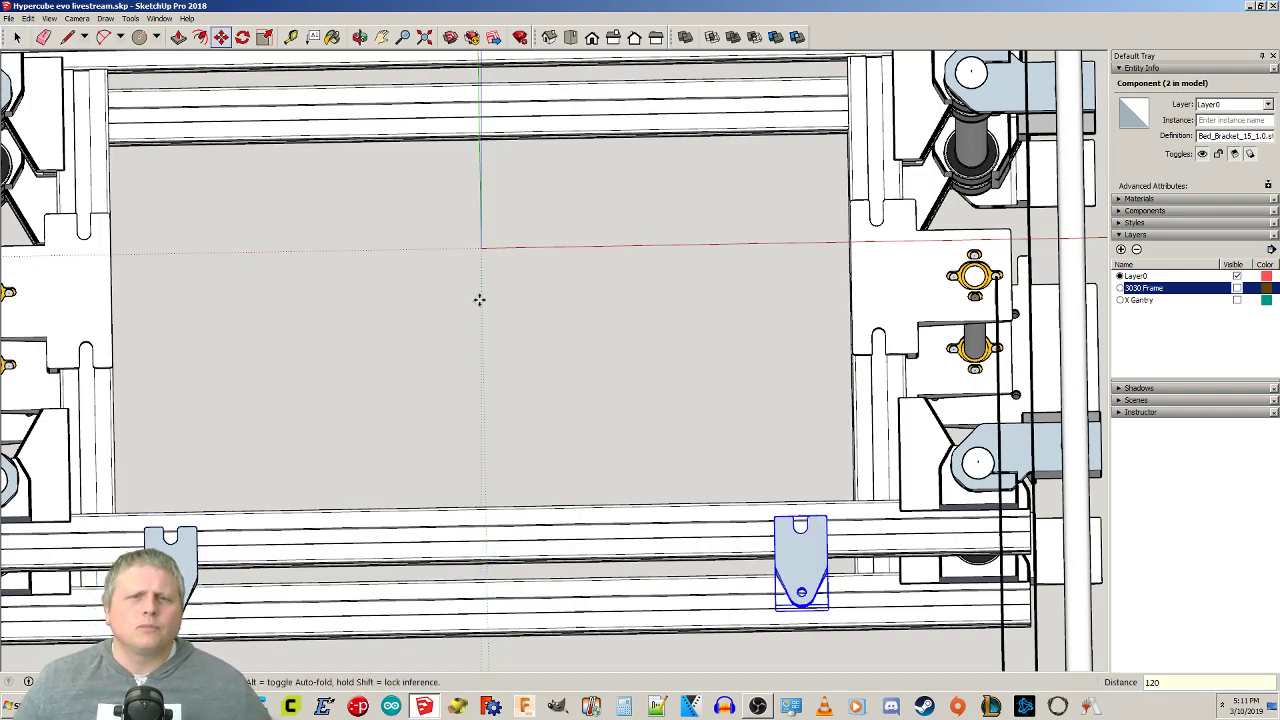
# Copy both bed brackets onto the rear extrusion by rotating the copies 180 degrees about the origin.
pyautogui.press('q')
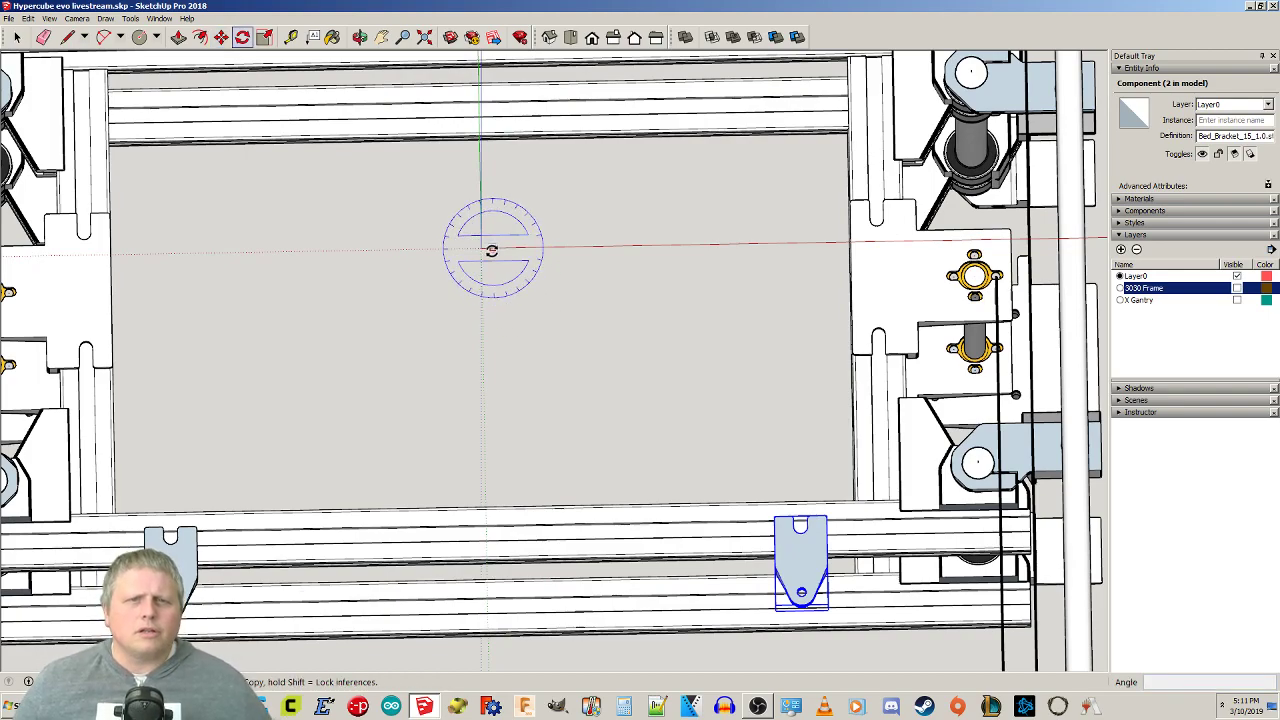
pyautogui.press('space')
pyautogui.click(199, 546)
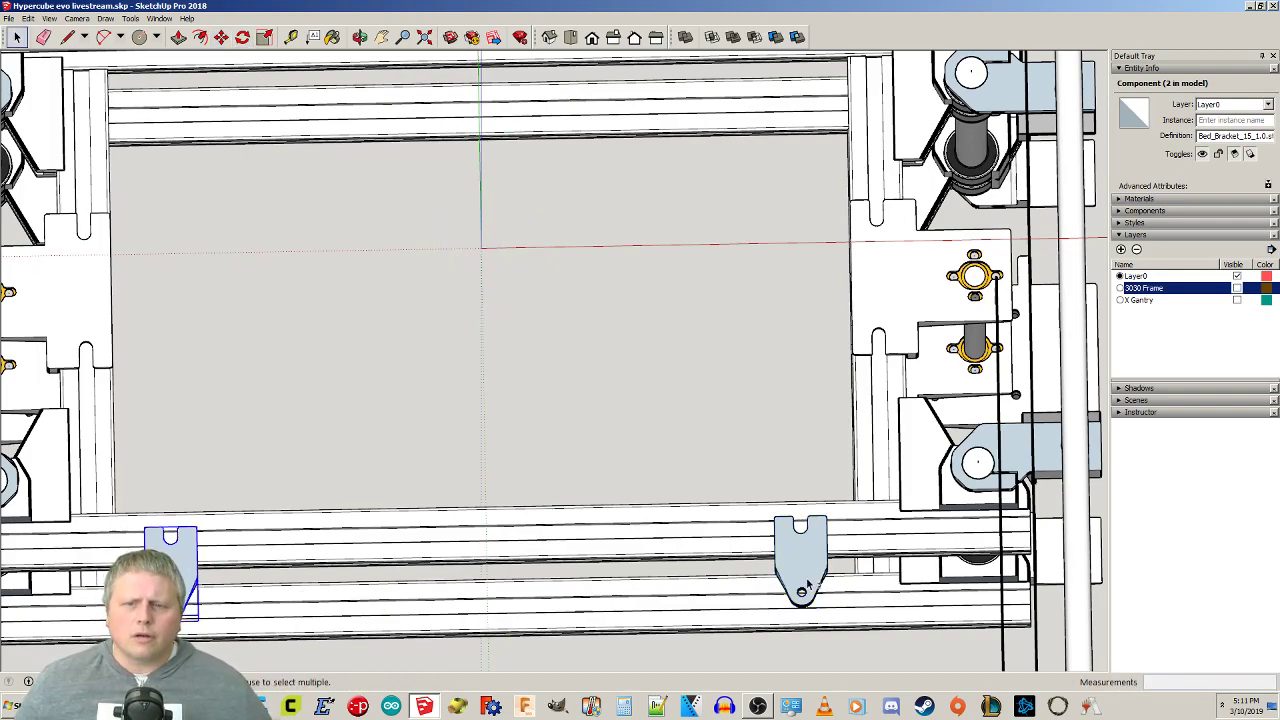
pyautogui.keyDown('shift'); pyautogui.click(809, 570); pyautogui.keyUp('shift')
pyautogui.press('q')
pyautogui.click(480, 248)
pyautogui.click(318, 256)
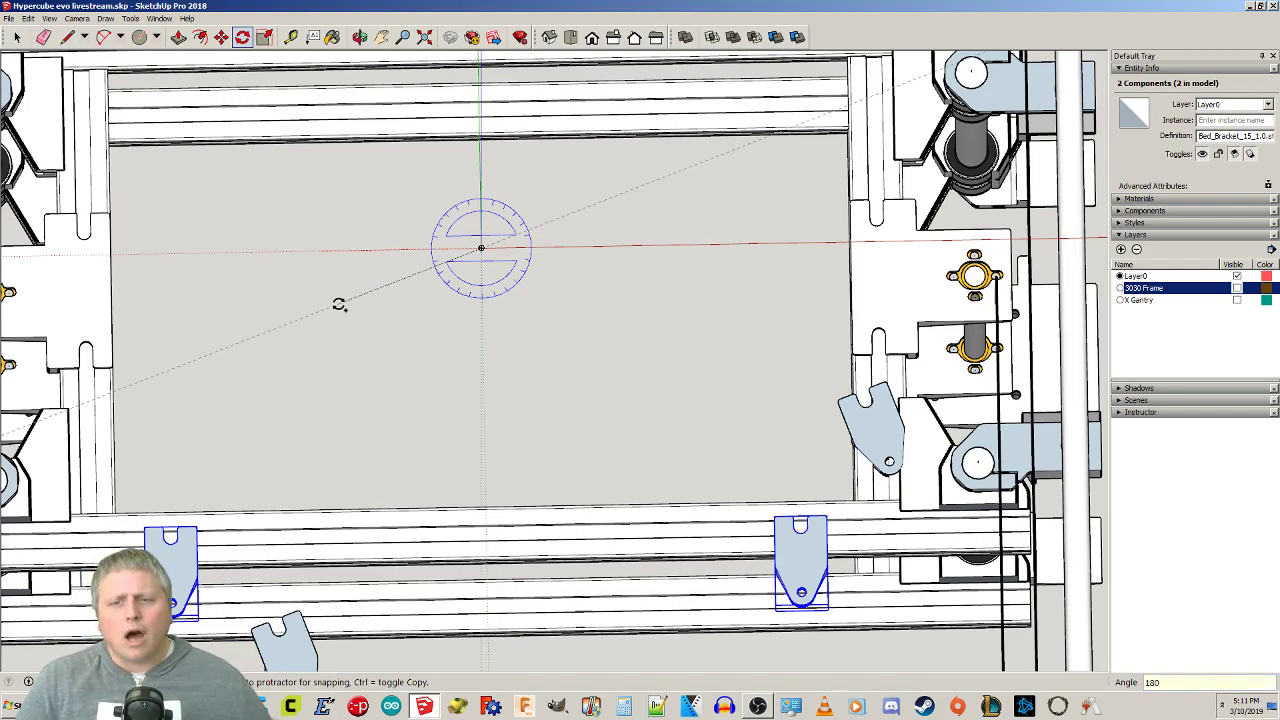
pyautogui.press('Return')
pyautogui.scroll(-2, 336, 297)
pyautogui.keyDown('shift'); pyautogui.moveTo(457, 306); pyautogui.dragTo(431, 384, button='middle'); pyautogui.keyUp('shift')
pyautogui.press('space')
pyautogui.click(548, 390)
# Combine the upper bed frame and its four bed brackets into one new component.
pyautogui.moveTo(551, 391); pyautogui.dragTo(508, 395, button='middle')
pyautogui.click(425, 519)
pyautogui.keyDown('shift'); pyautogui.click(630, 573); pyautogui.keyUp('shift')
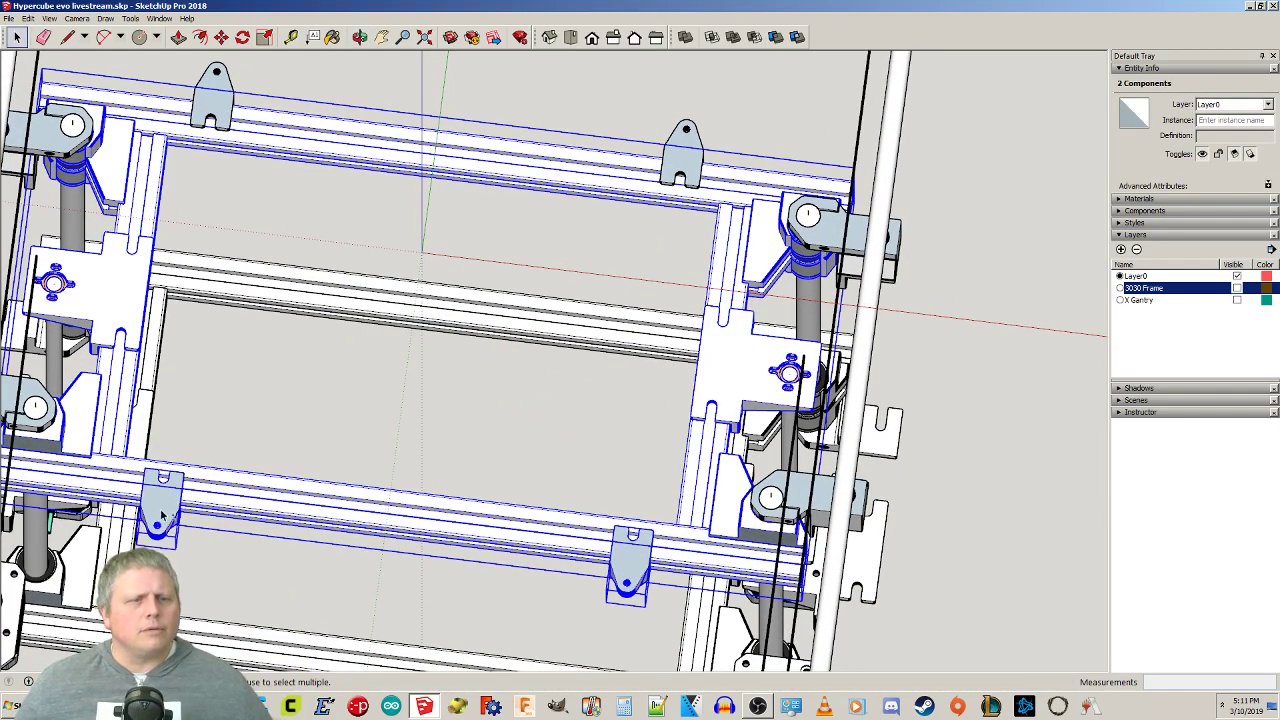
pyautogui.keyDown('shift'); pyautogui.click(211, 82); pyautogui.keyUp('shift')
pyautogui.keyDown('shift'); pyautogui.click(680, 145); pyautogui.keyUp('shift')
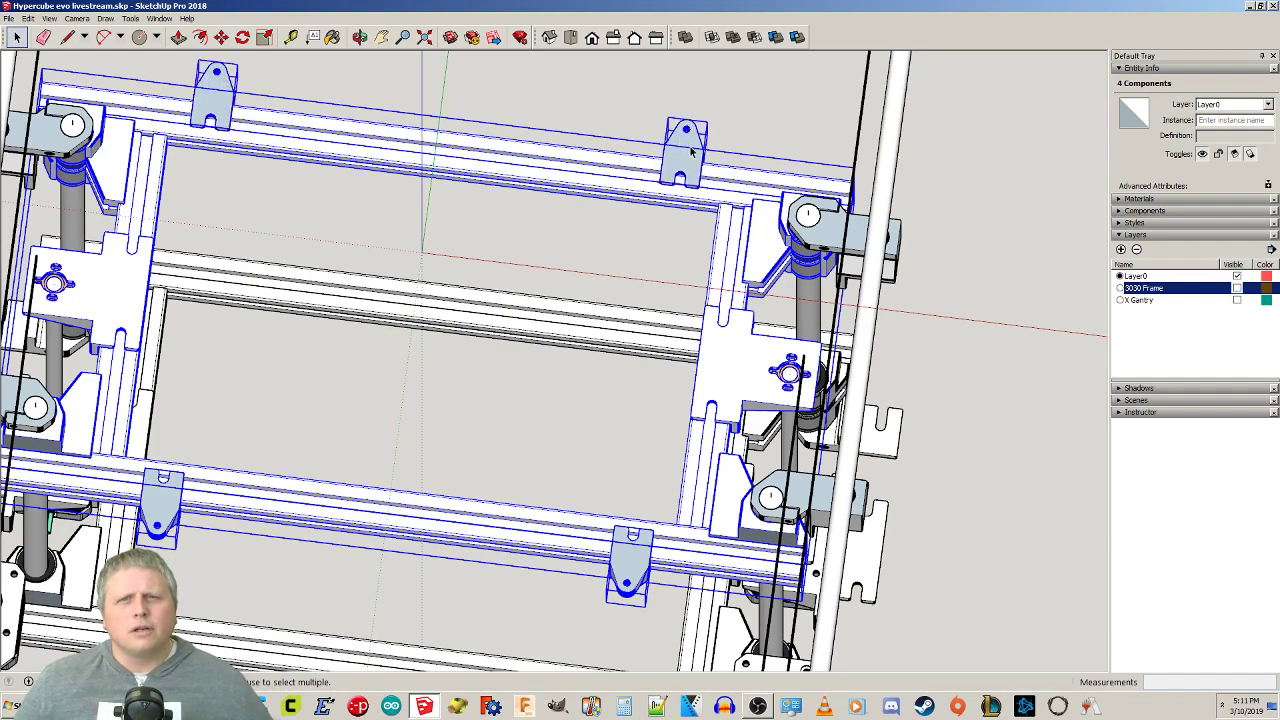
pyautogui.rightClick(690, 146)
pyautogui.click(725, 238)
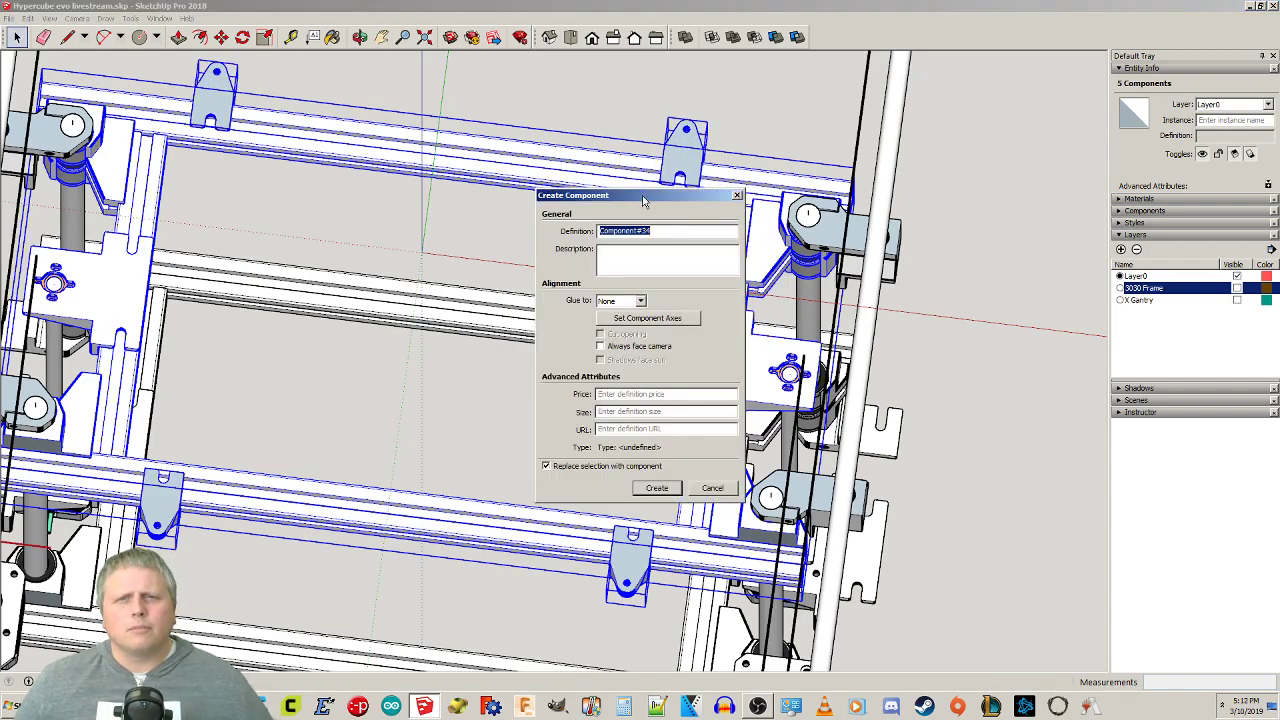
pyautogui.click(655, 490)
pyautogui.click(698, 108)
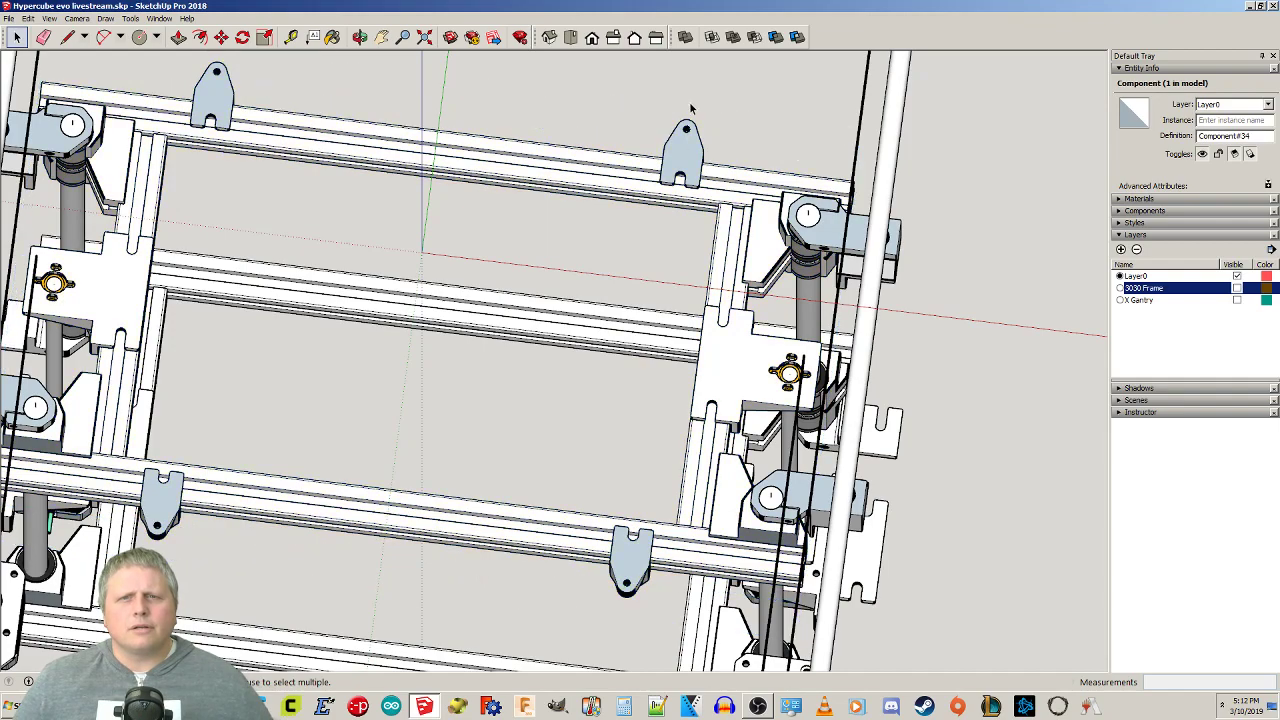
# Explode the nested bed frame component inside the new combined bed component and leave component editing.
pyautogui.doubleClick(556, 177)
pyautogui.rightClick(567, 179)
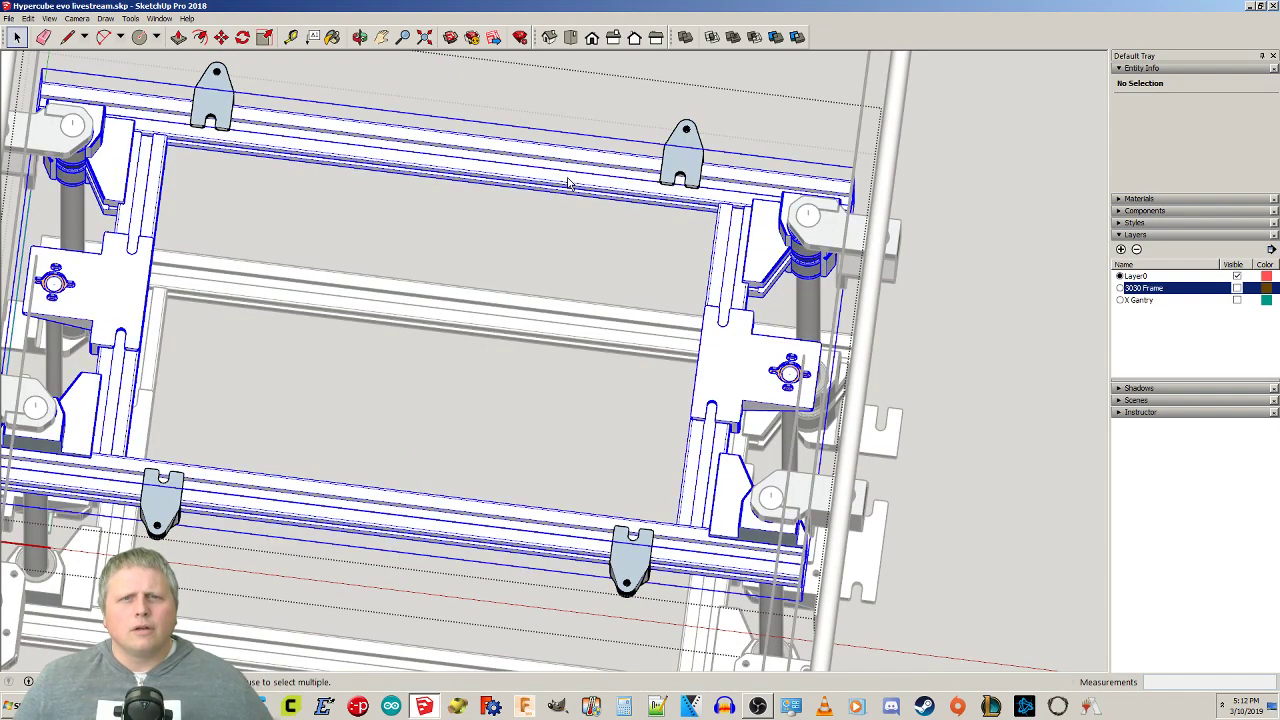
pyautogui.click(602, 260)
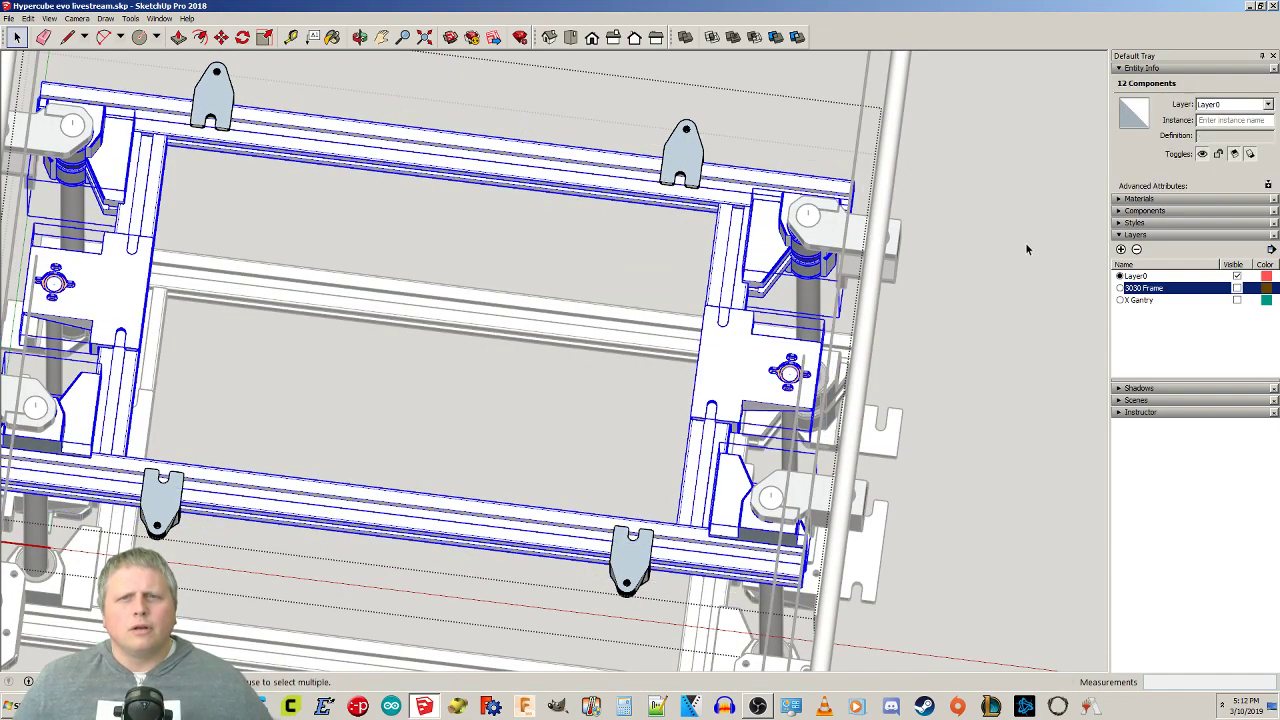
pyautogui.click(1005, 530)
pyautogui.moveTo(1005, 537); pyautogui.dragTo(908, 397, button='middle')
pyautogui.click(817, 343)
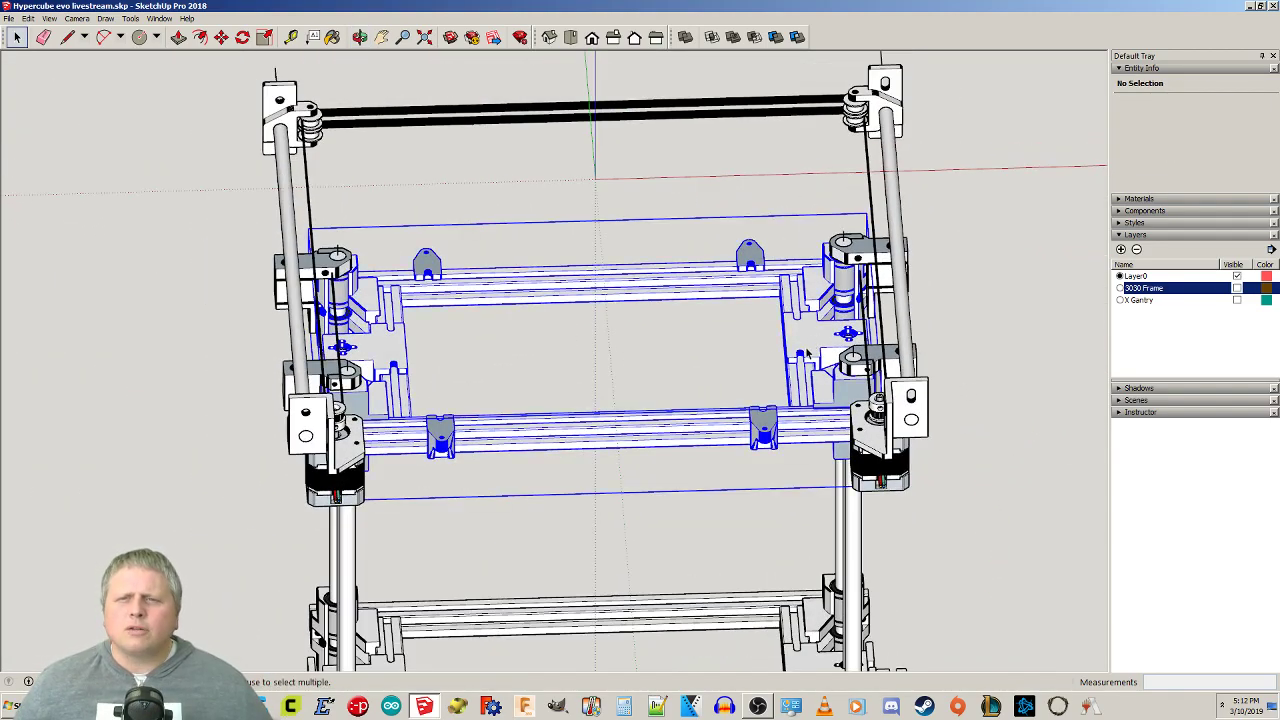
pyautogui.click(981, 321)
pyautogui.moveTo(1020, 337); pyautogui.dragTo(1002, 352, button='middle')
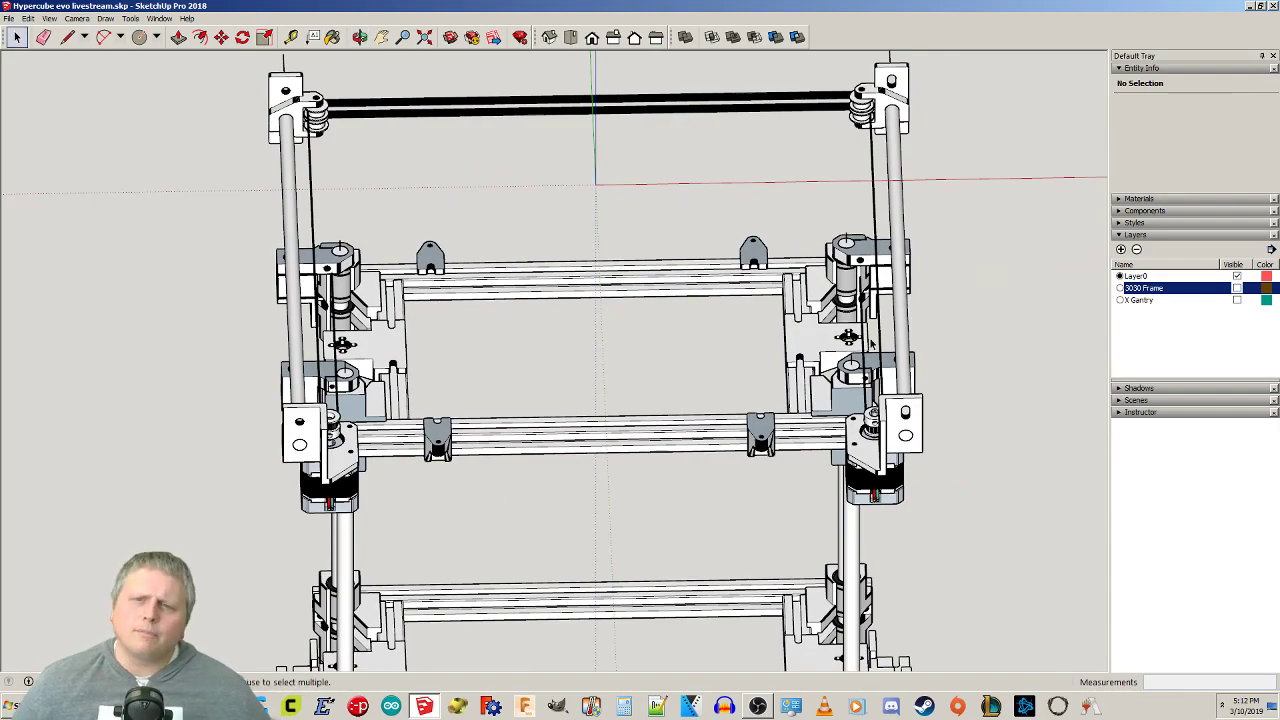
pyautogui.moveTo(994, 422); pyautogui.dragTo(940, 340, button='middle')
pyautogui.click(468, 406)
pyautogui.press('m')
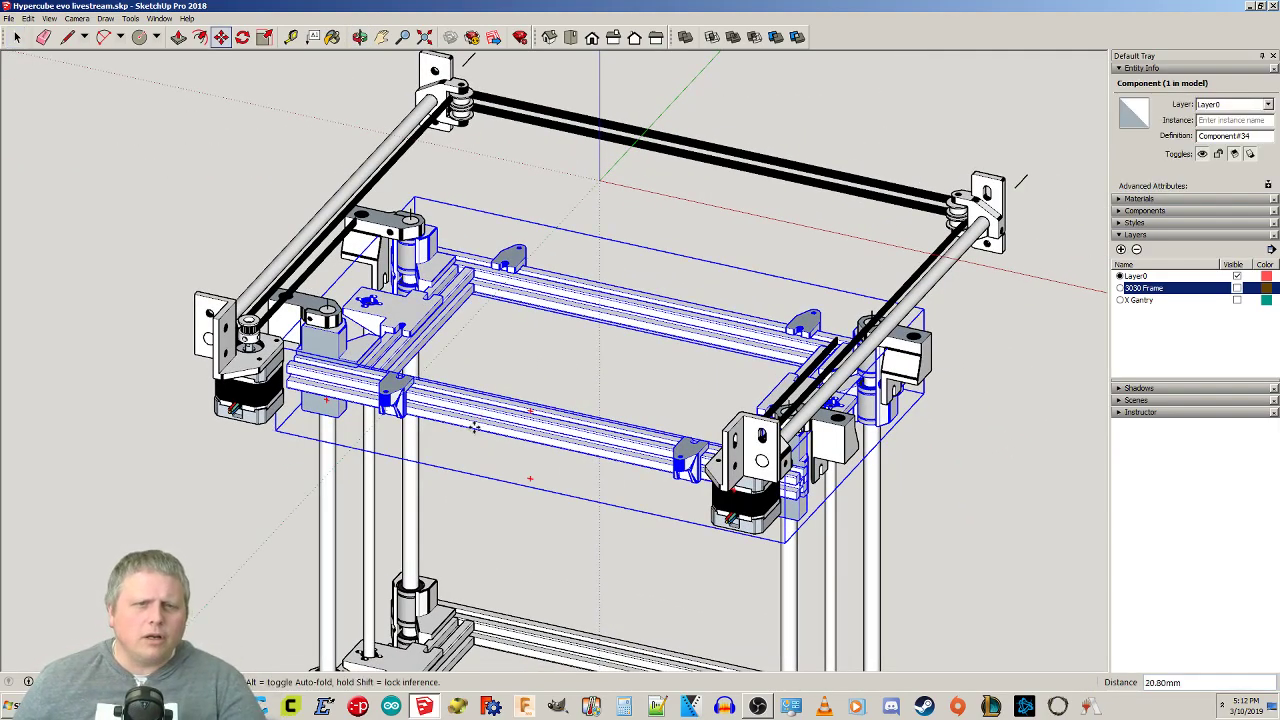
pyautogui.click(477, 415)
pyautogui.press('Escape')
pyautogui.press('space')
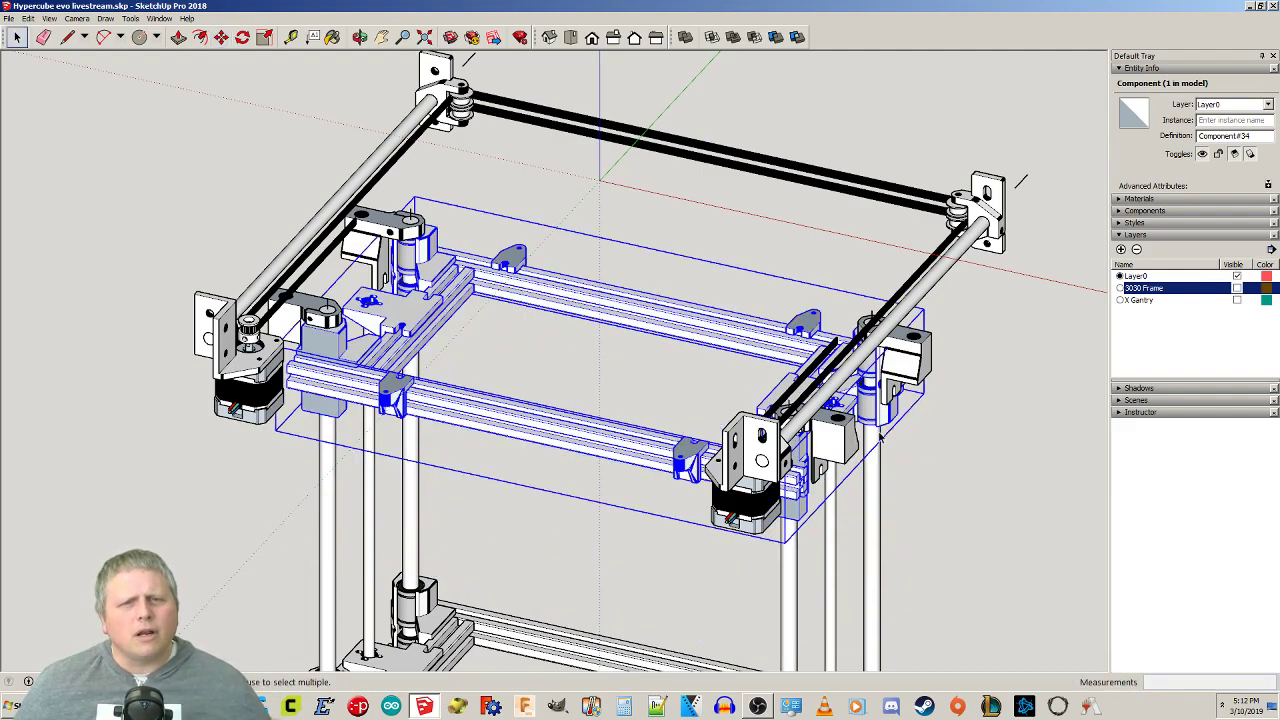
pyautogui.click(1030, 463)
# In top view, draw a 310 x 310 mm rectangle centred on the origin for the bed plate.
pyautogui.moveTo(931, 460); pyautogui.dragTo(678, 566, button='middle')
pyautogui.scroll(-2, 973, 509)
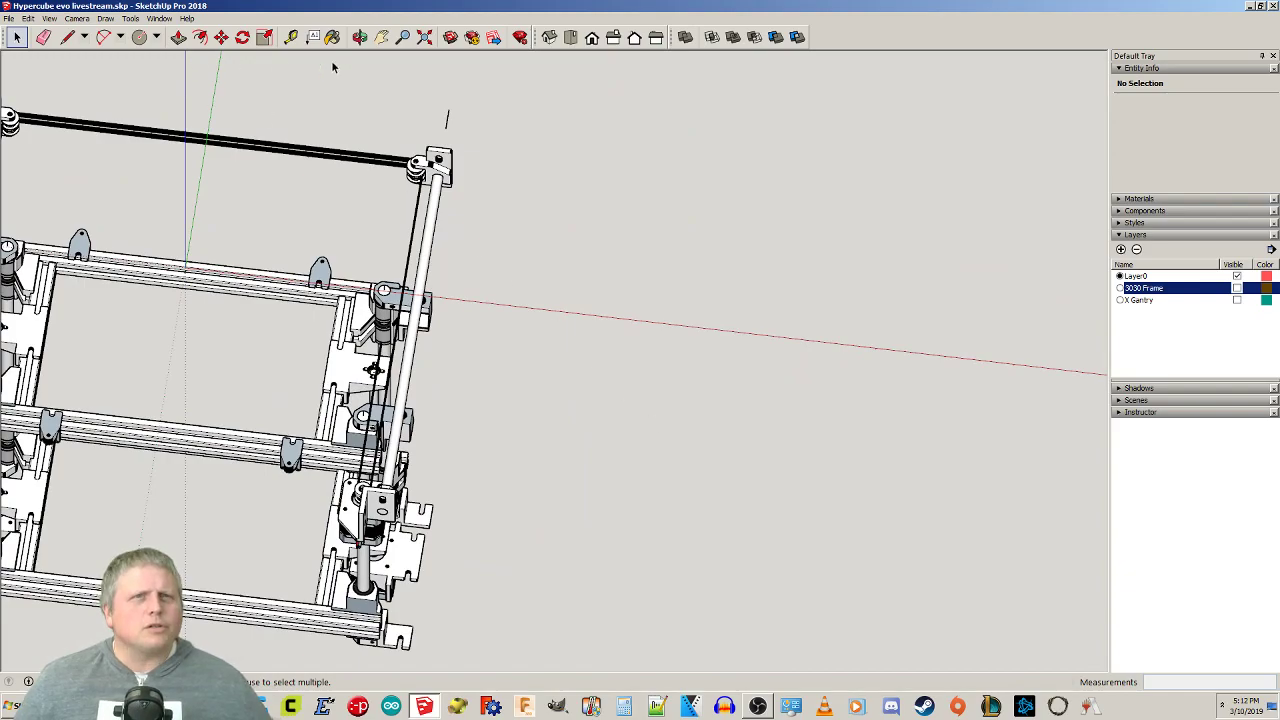
pyautogui.click(571, 37)
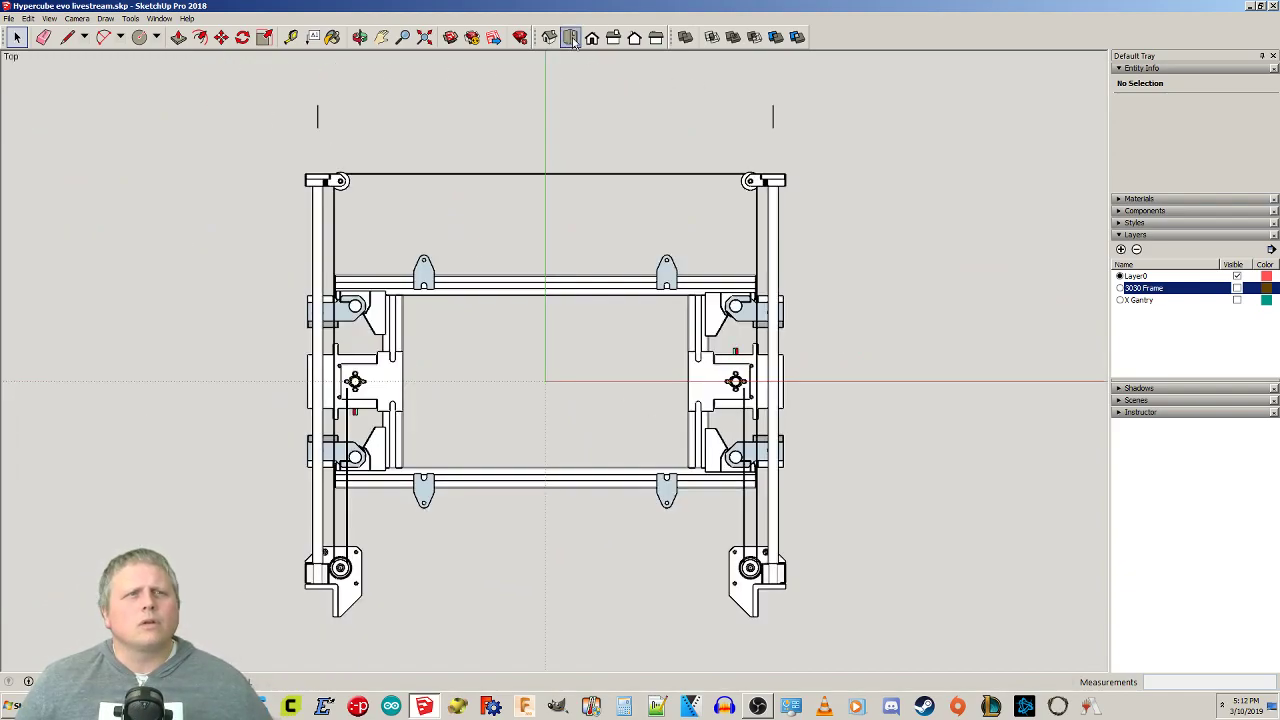
pyautogui.click(156, 37)
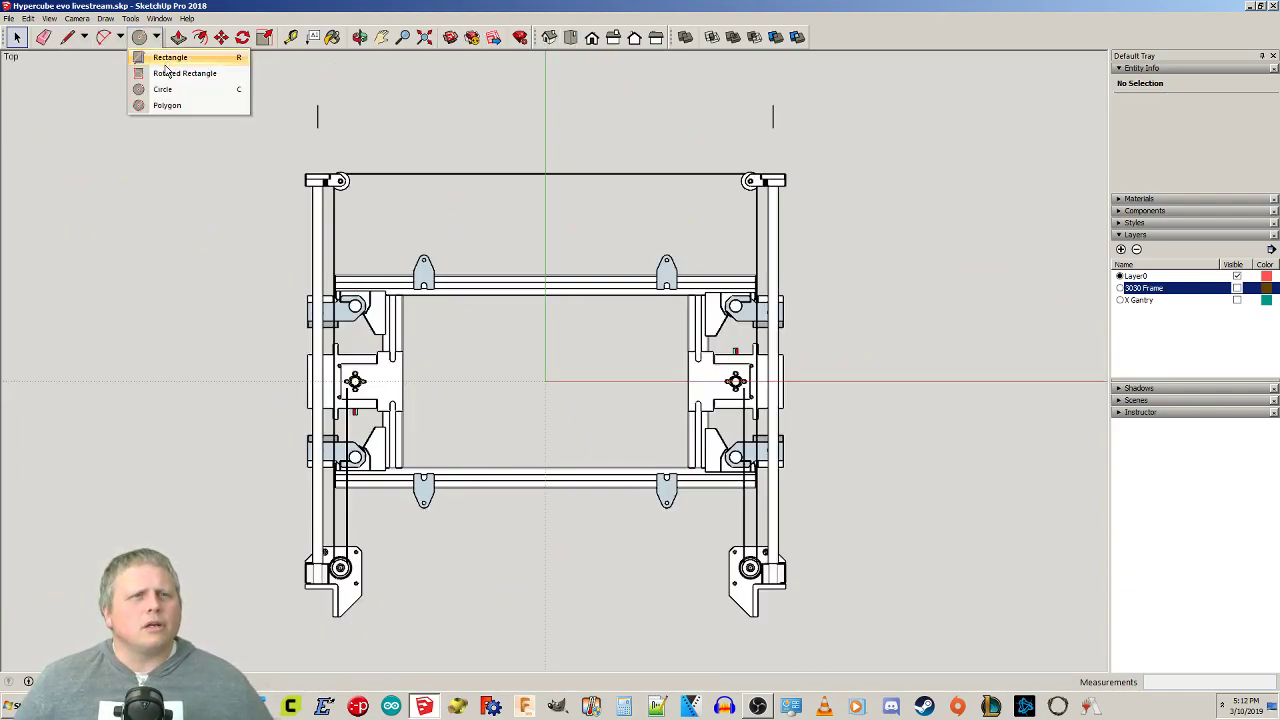
pyautogui.click(170, 57)
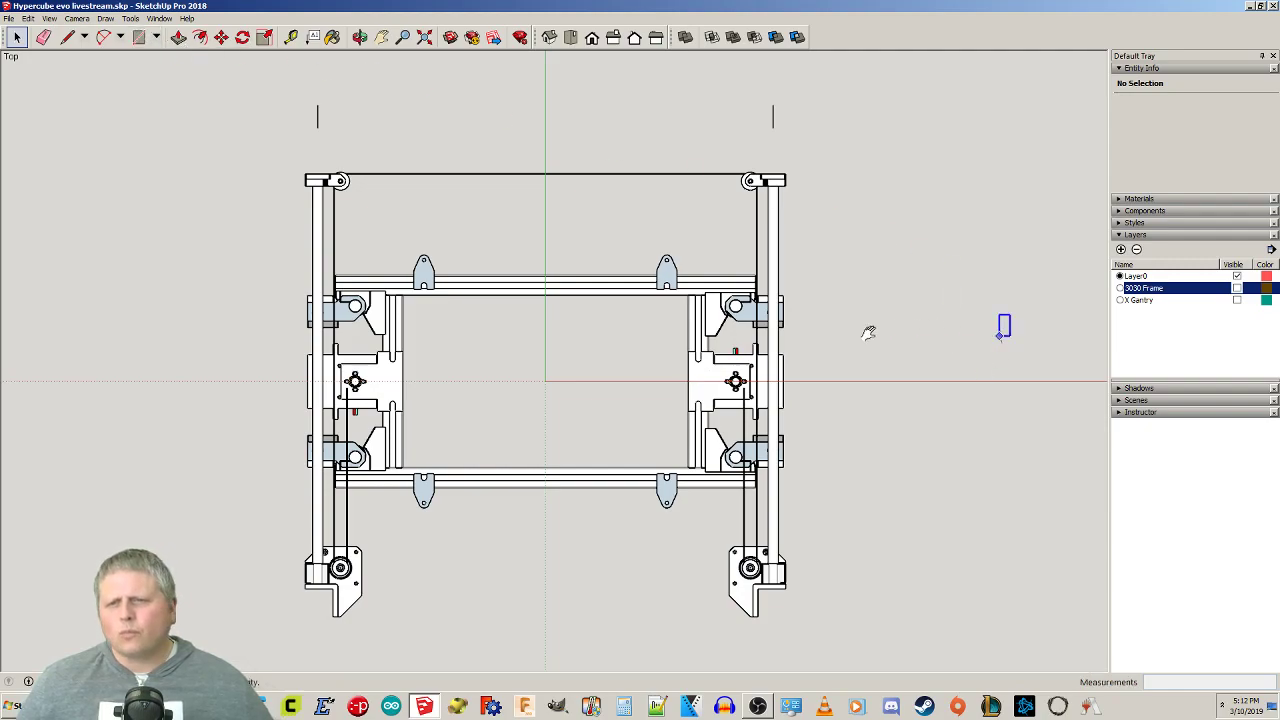
pyautogui.keyDown('shift'); pyautogui.moveTo(895, 330); pyautogui.dragTo(316, 345, button='middle'); pyautogui.keyUp('shift')
pyautogui.click(601, 362)
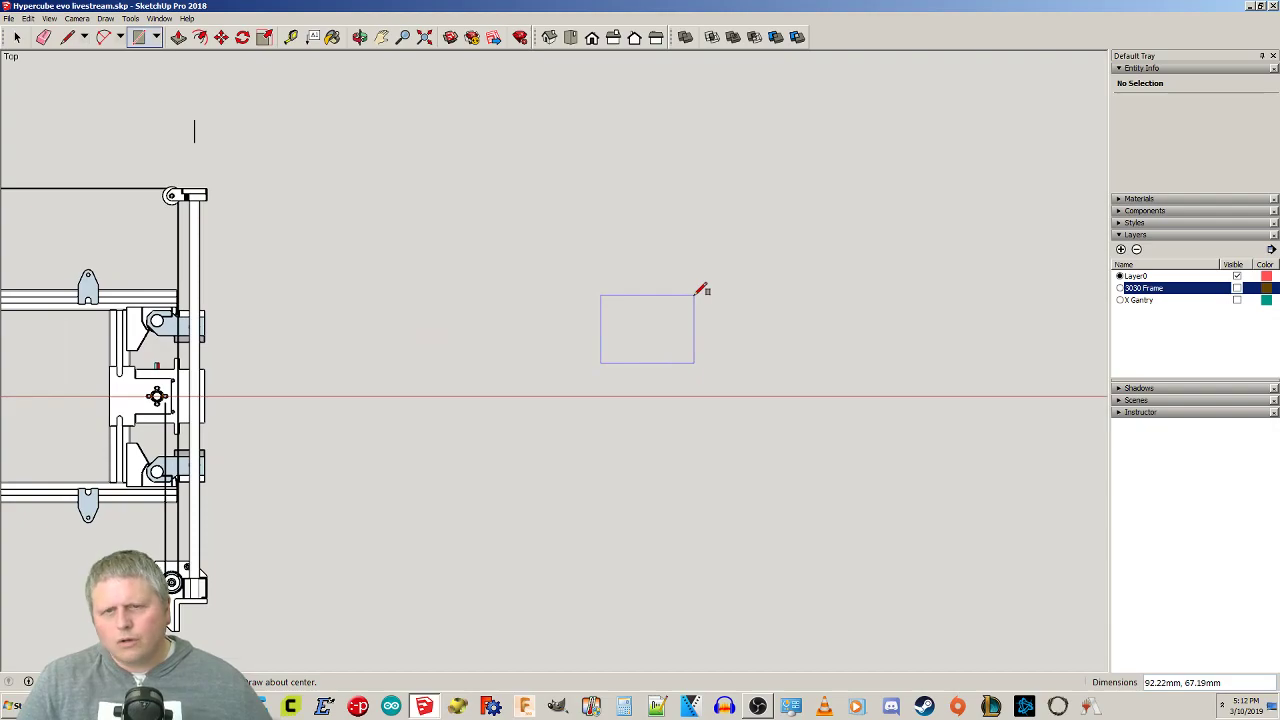
pyautogui.press('Escape')
pyautogui.keyDown('shift'); pyautogui.moveTo(297, 280); pyautogui.dragTo(840, 297, button='middle'); pyautogui.keyUp('shift')
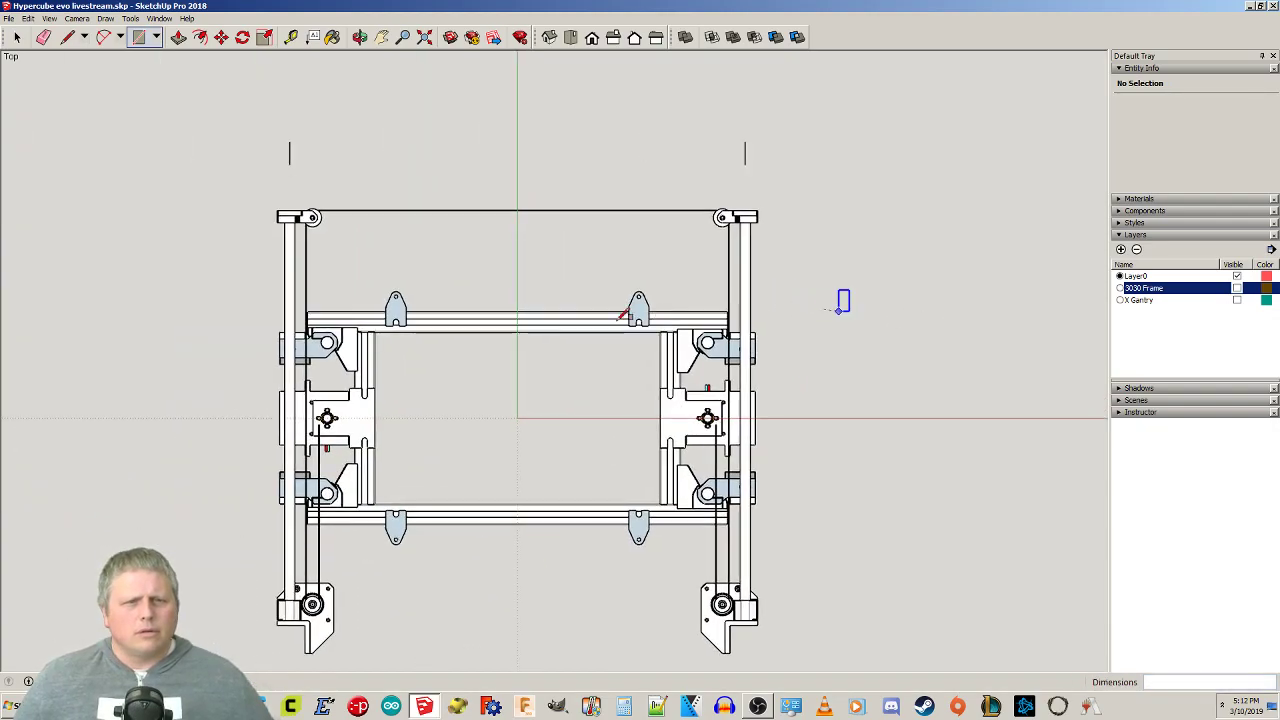
pyautogui.click(517, 417)
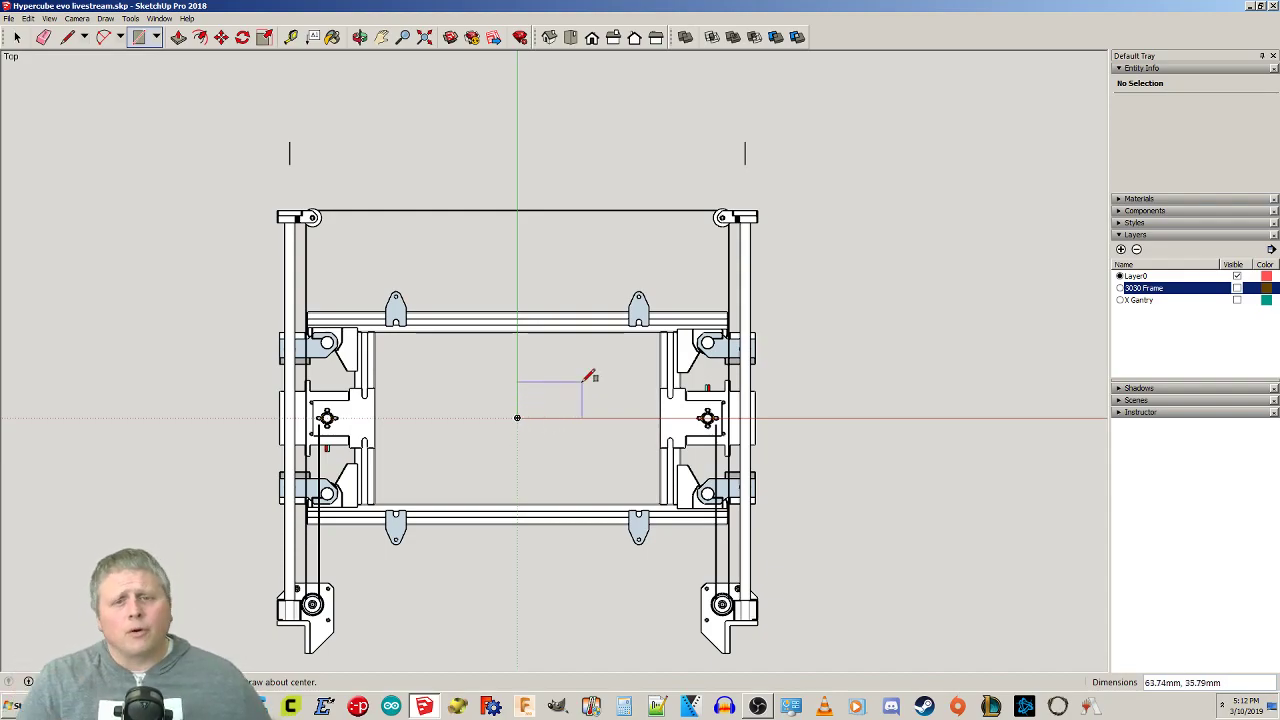
pyautogui.press('ctrl')
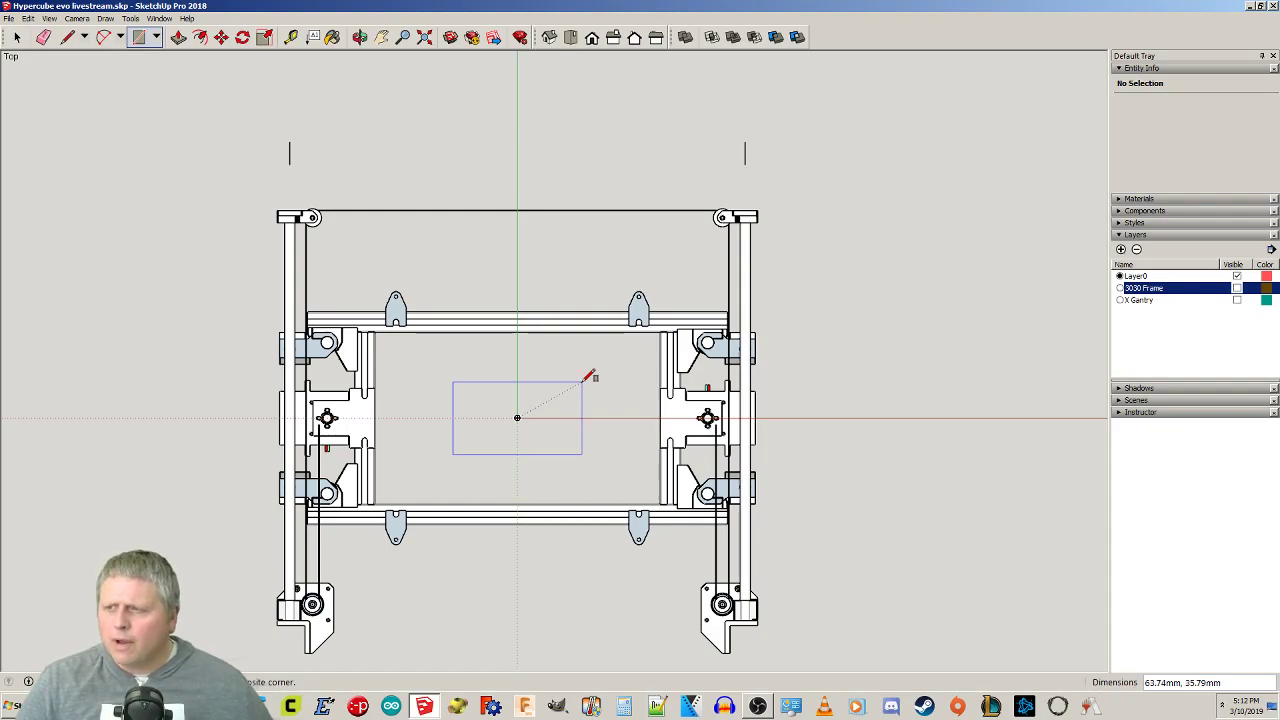
pyautogui.write('310,310')
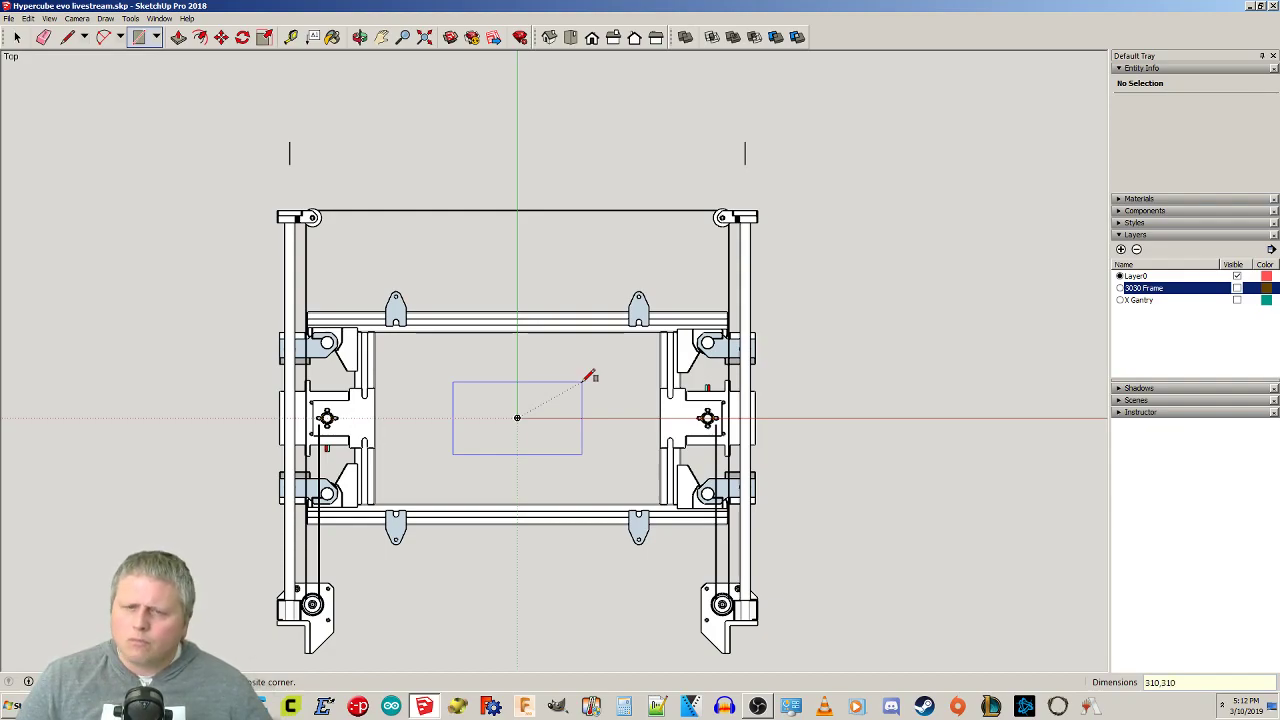
pyautogui.press('Return')
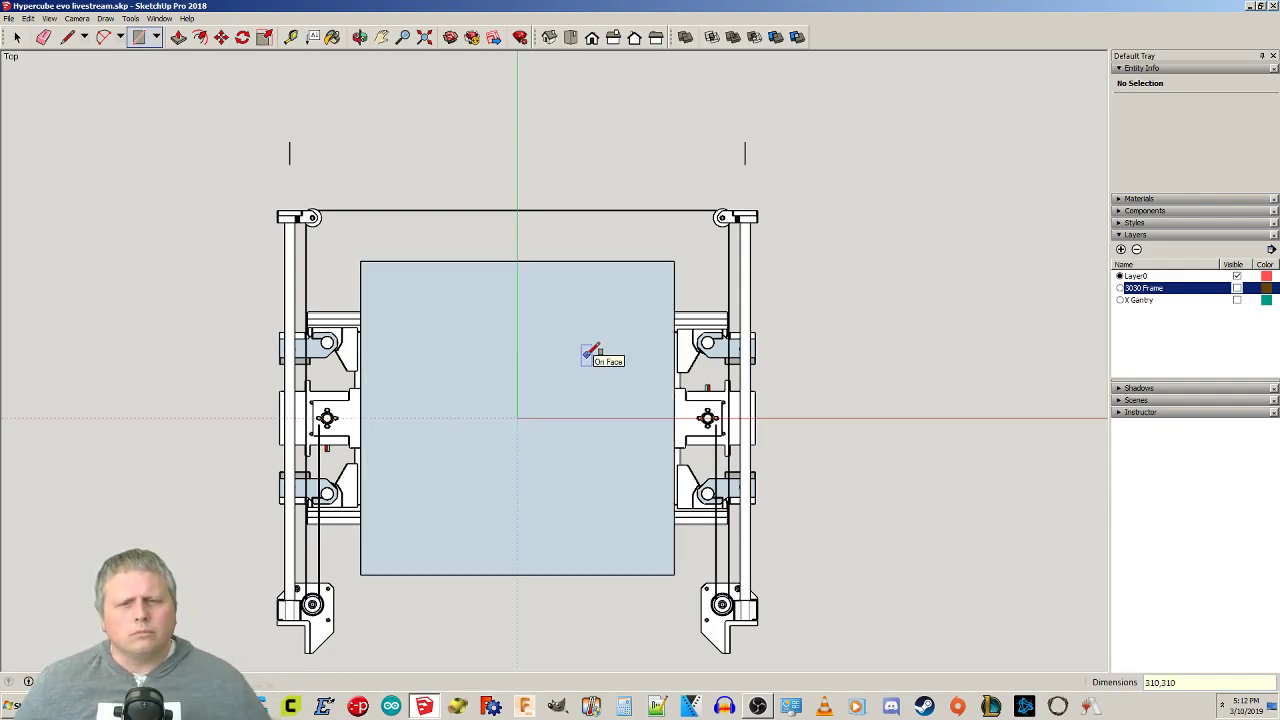
# Turn the square bed plate face and its edges into a component.
pyautogui.press('space')
pyautogui.click(611, 326)
pyautogui.click(891, 323)
pyautogui.doubleClick(592, 315)
pyautogui.rightClick(592, 315)
pyautogui.click(635, 398)
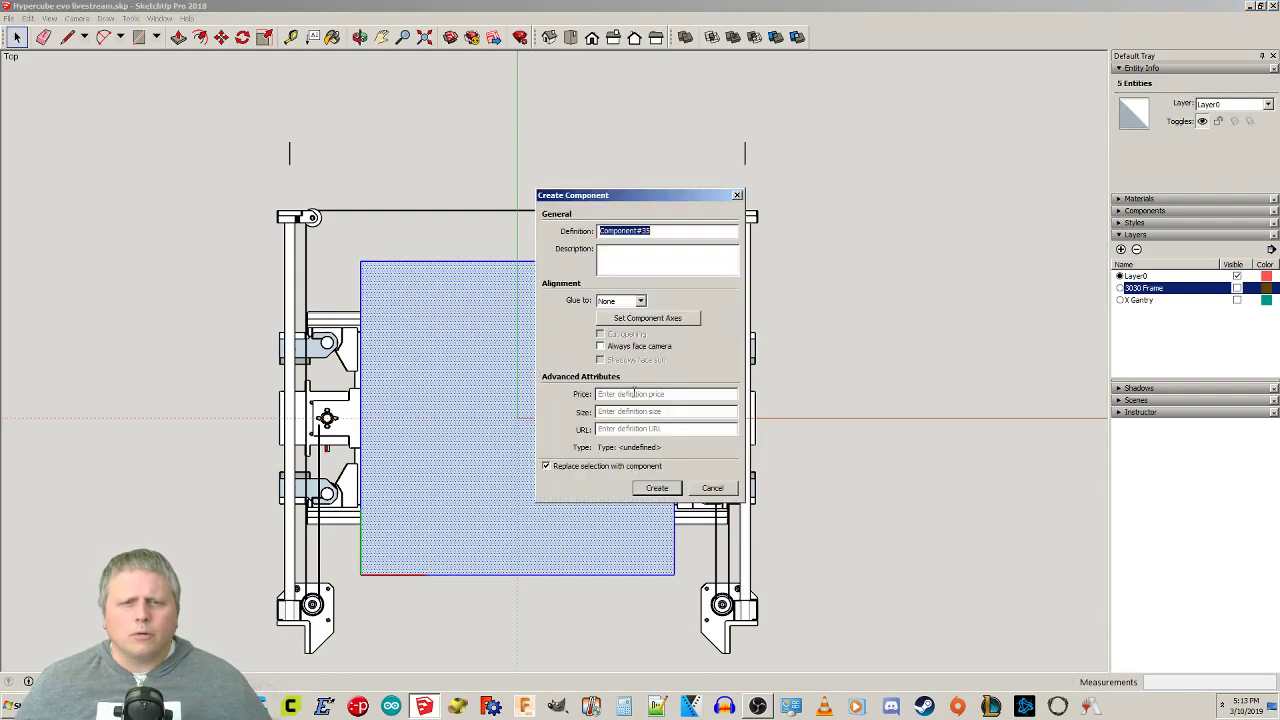
pyautogui.click(666, 488)
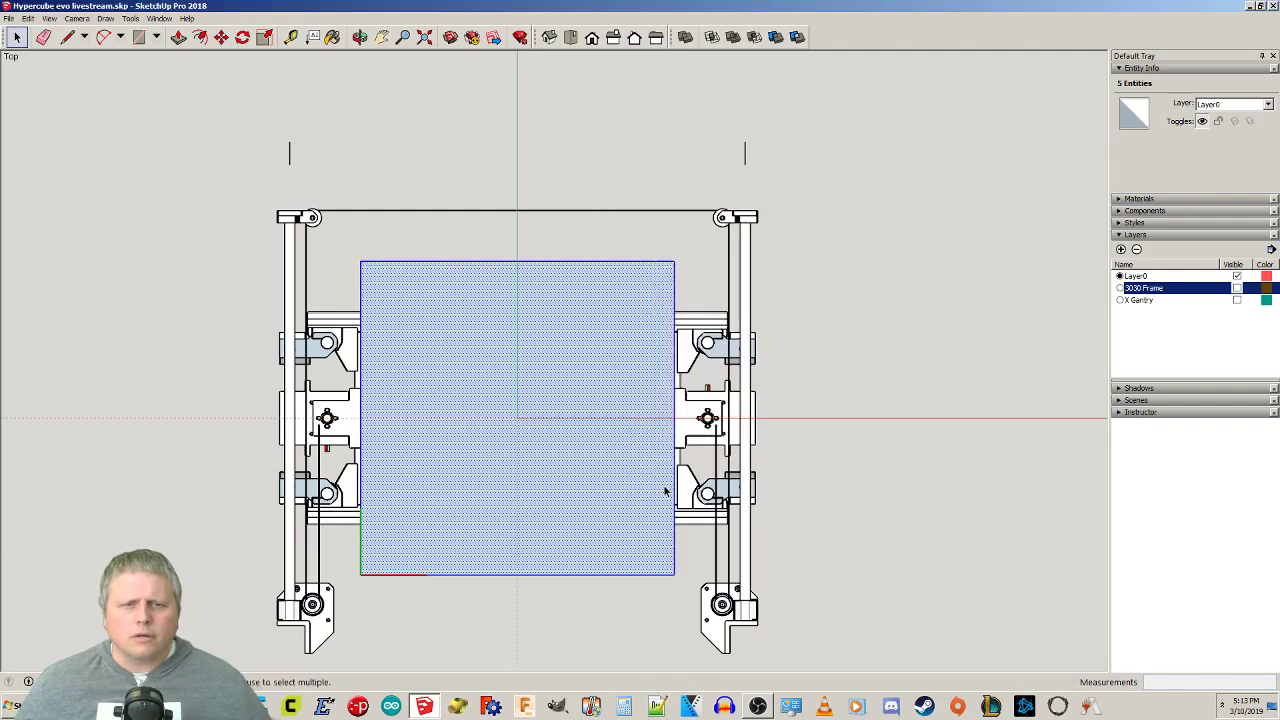
pyautogui.click(851, 443)
pyautogui.click(553, 408)
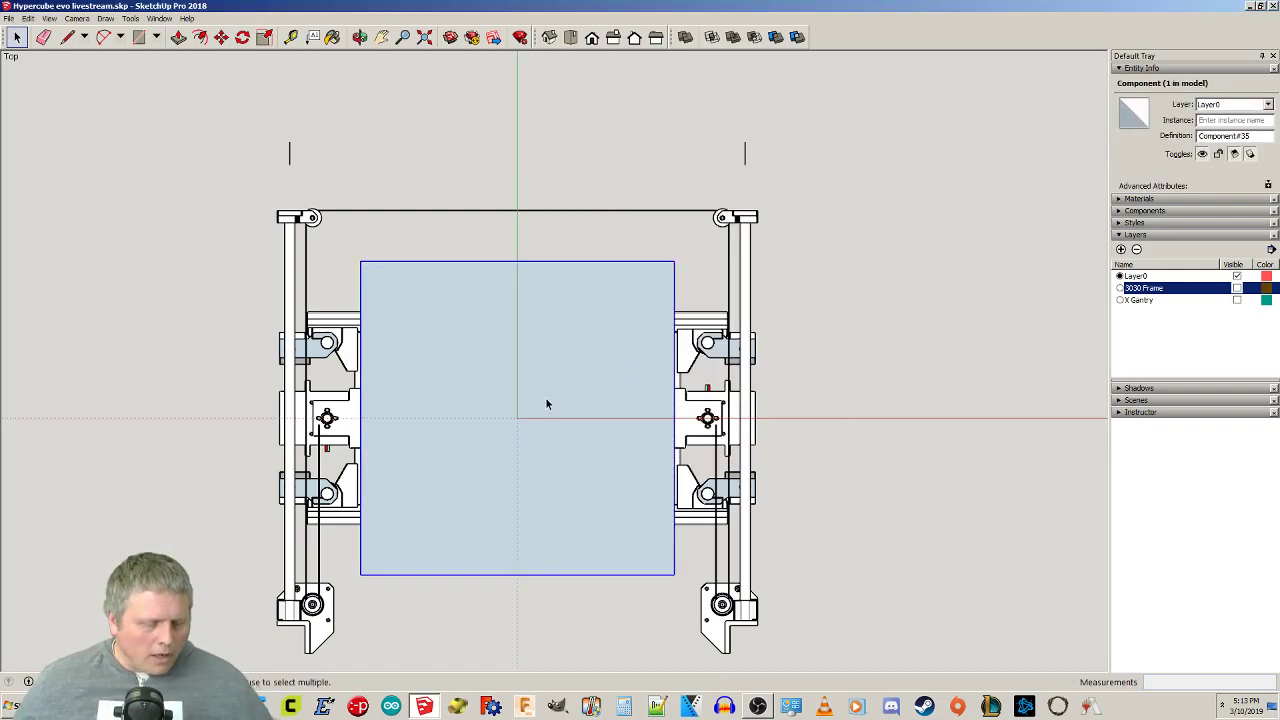
# Inside the bed plate component, draw a circle of 1.5 mm radius at the plate's centre.
pyautogui.doubleClick(546, 403)
pyautogui.press('c')
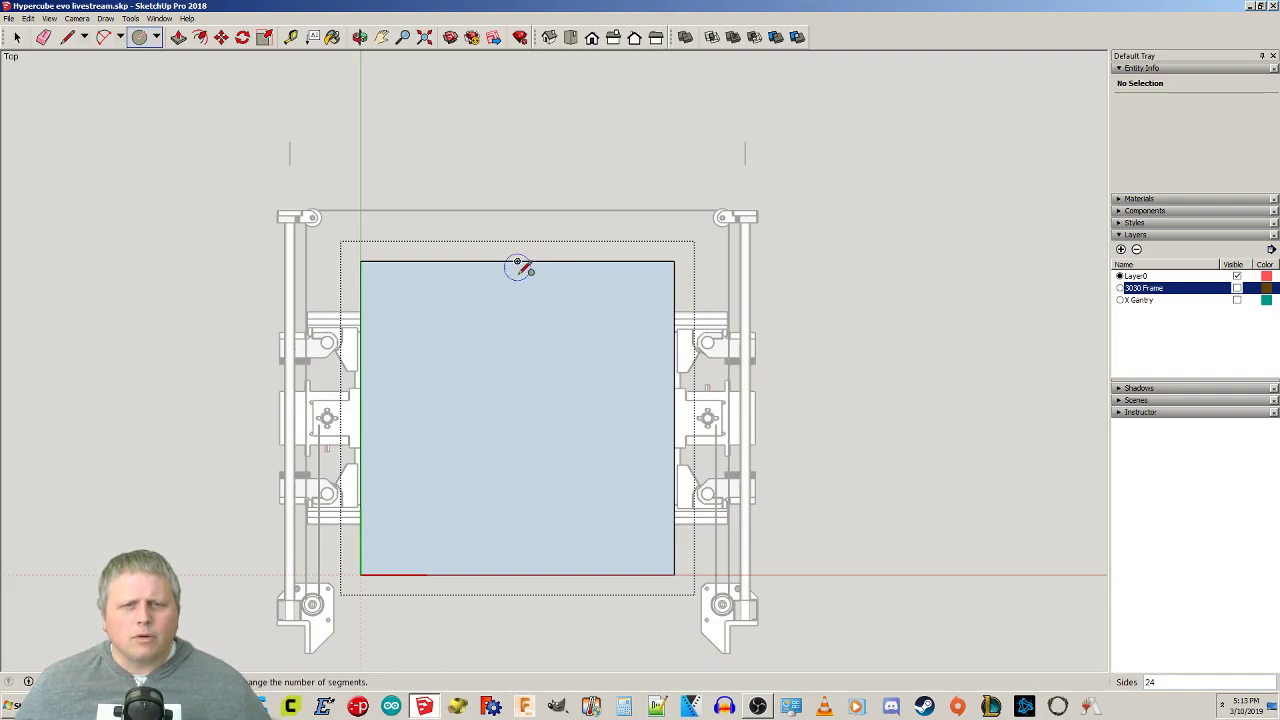
pyautogui.click(517, 418)
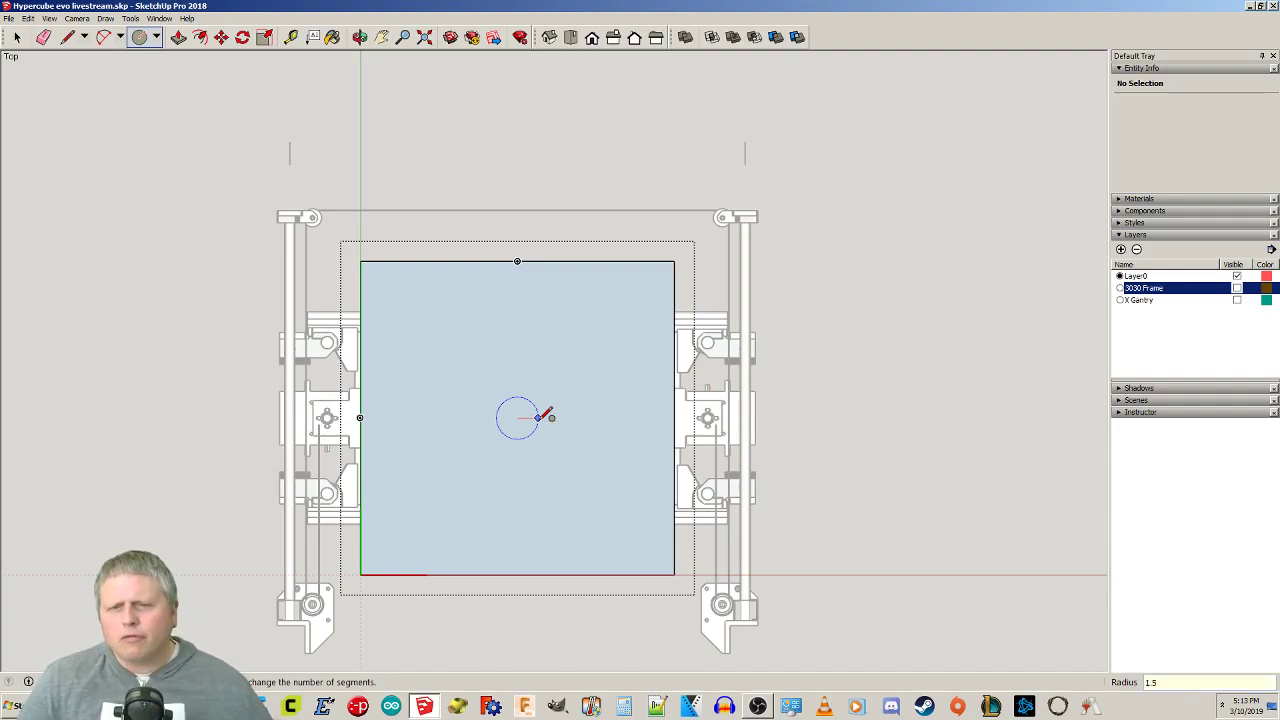
pyautogui.press('Return')
pyautogui.scroll(4, 519, 418)
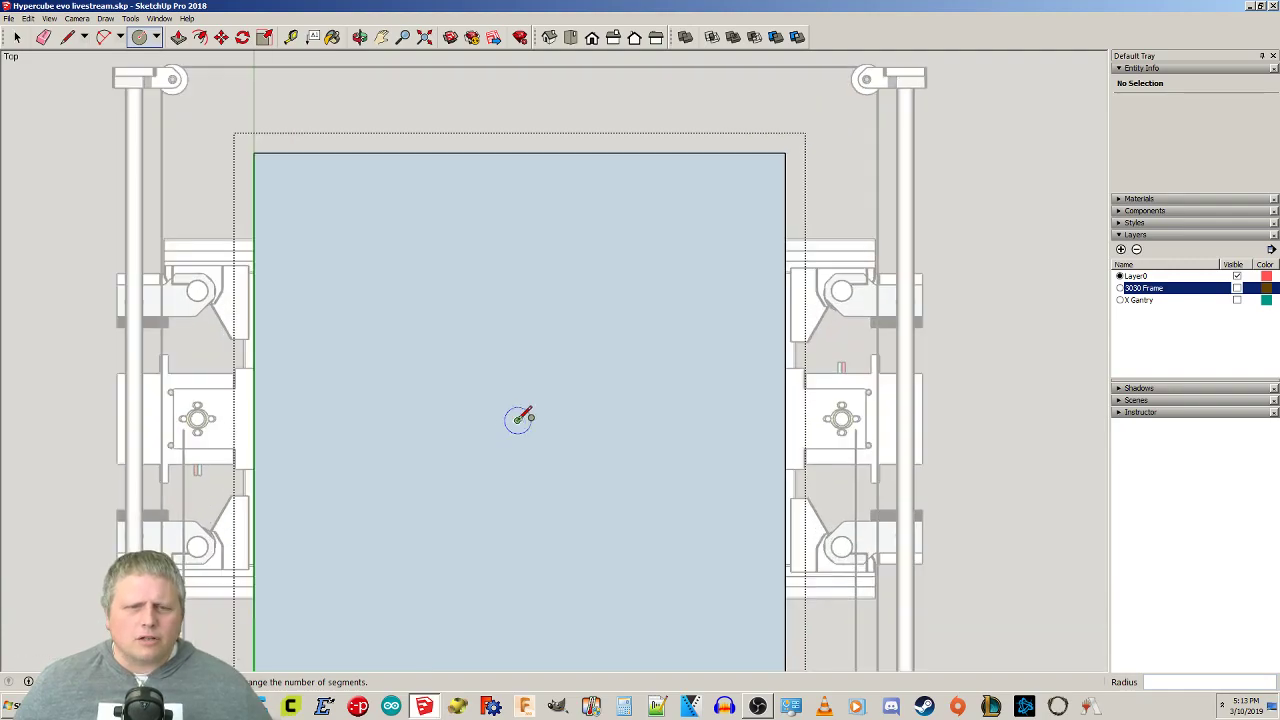
pyautogui.scroll(3, 555, 402)
pyautogui.scroll(-2, 545, 404)
pyautogui.press('space')
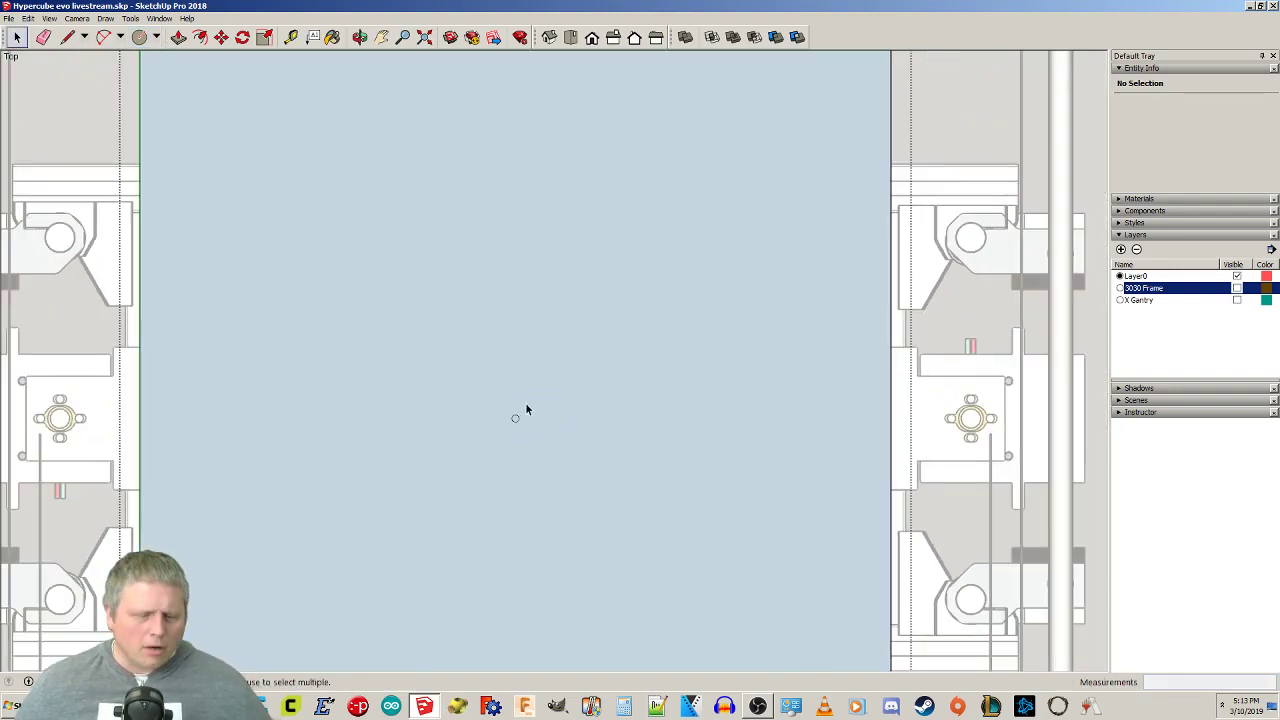
pyautogui.scroll(2, 526, 405)
pyautogui.scroll(-2, 520, 410)
# Move the small circle's face and edge 120 mm left of the plate's centre along the red axis.
pyautogui.doubleClick(516, 422)
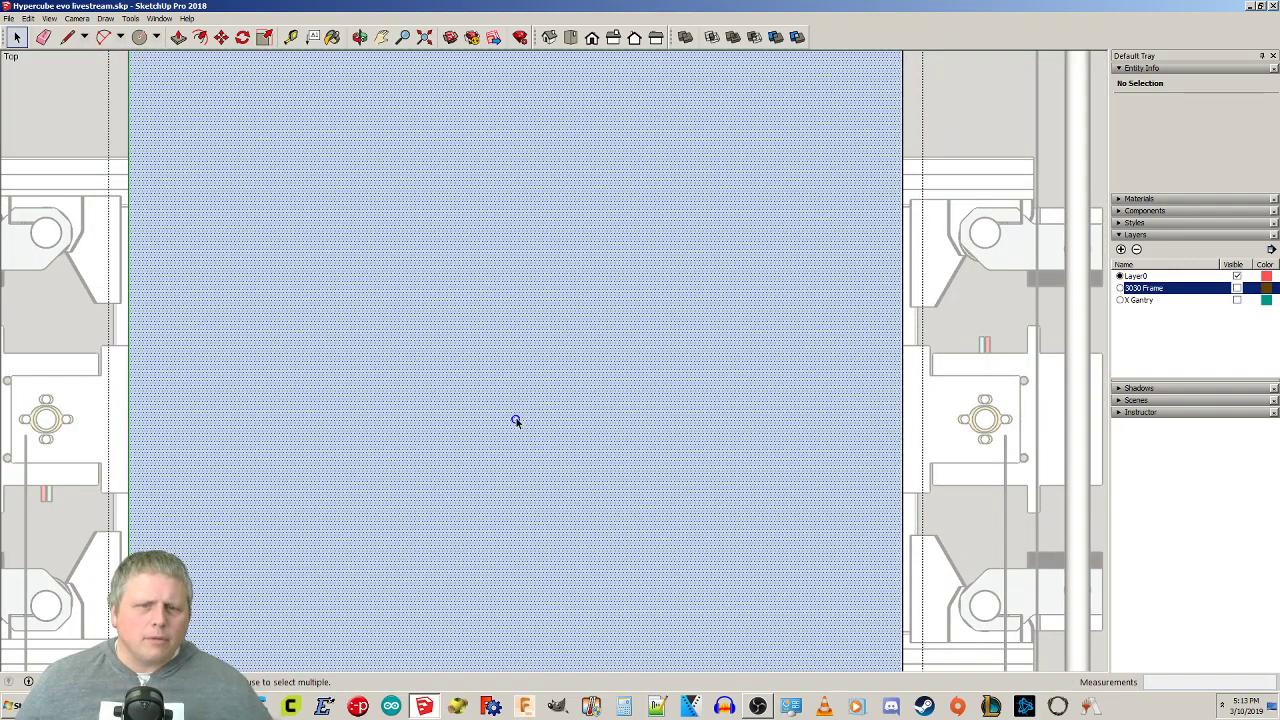
pyautogui.click(515, 423)
pyautogui.click(550, 440)
pyautogui.click(515, 419)
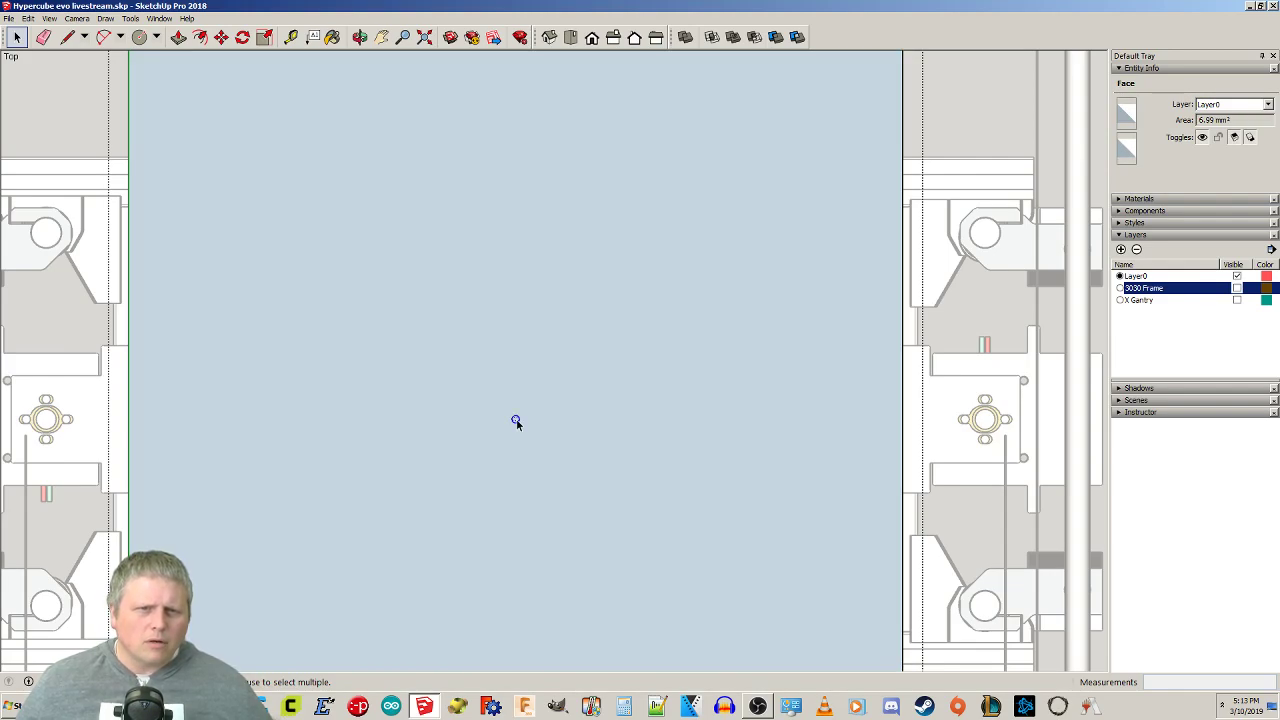
pyautogui.doubleClick(516, 420)
pyautogui.press('m')
pyautogui.click(516, 420)
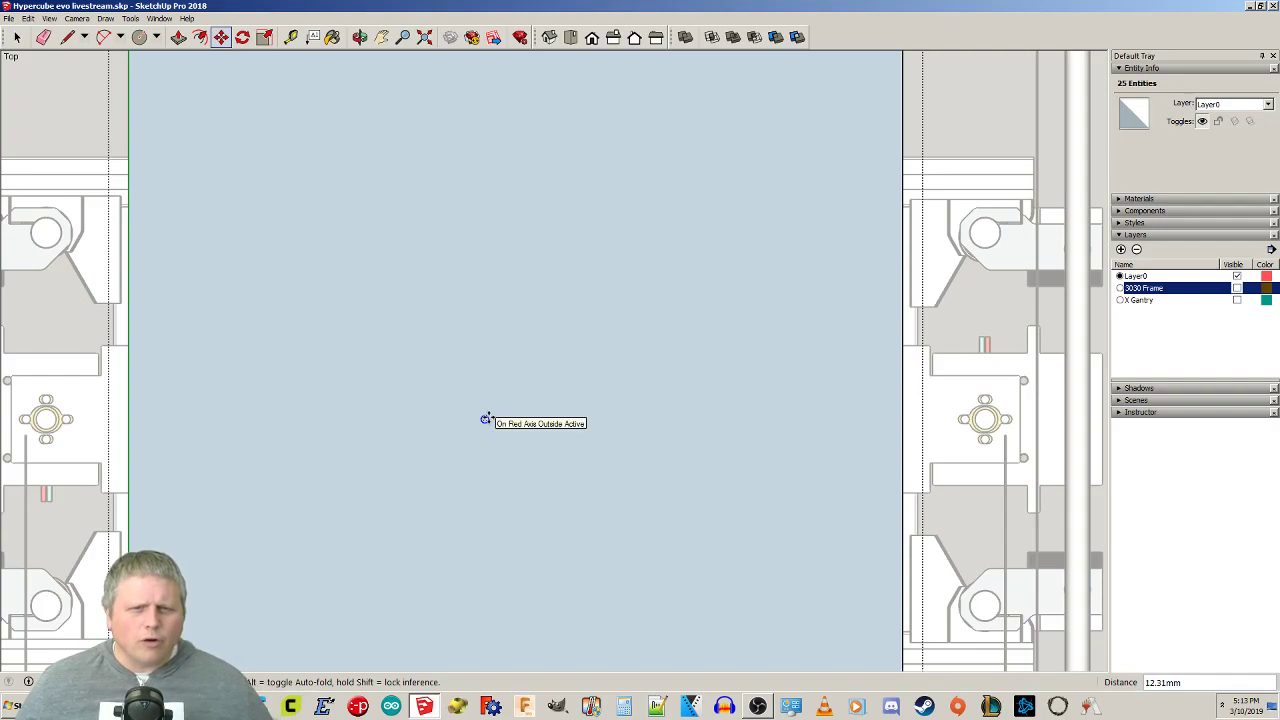
pyautogui.press('Return')
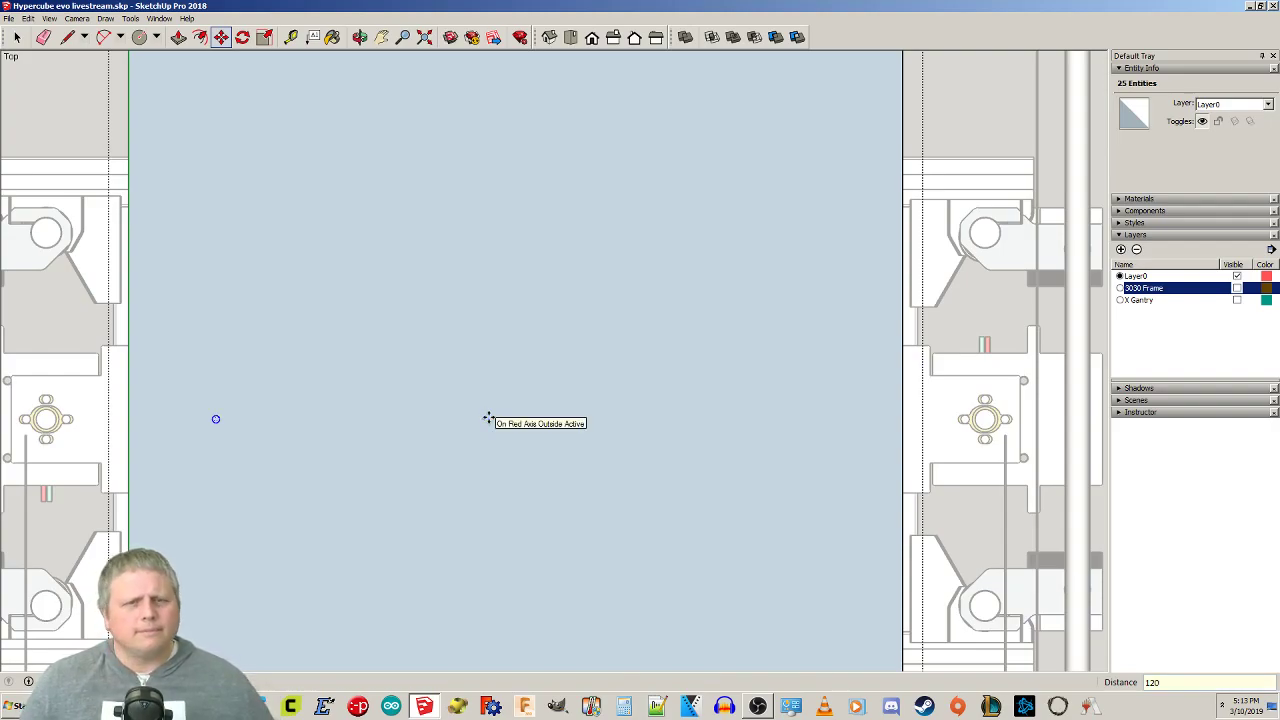
# Move the small circle 120 mm toward the plate's front edge along the green axis.
pyautogui.keyDown('shift'); pyautogui.moveTo(274, 412); pyautogui.dragTo(349, 299, button='middle'); pyautogui.keyUp('shift')
pyautogui.scroll(2, 300, 305)
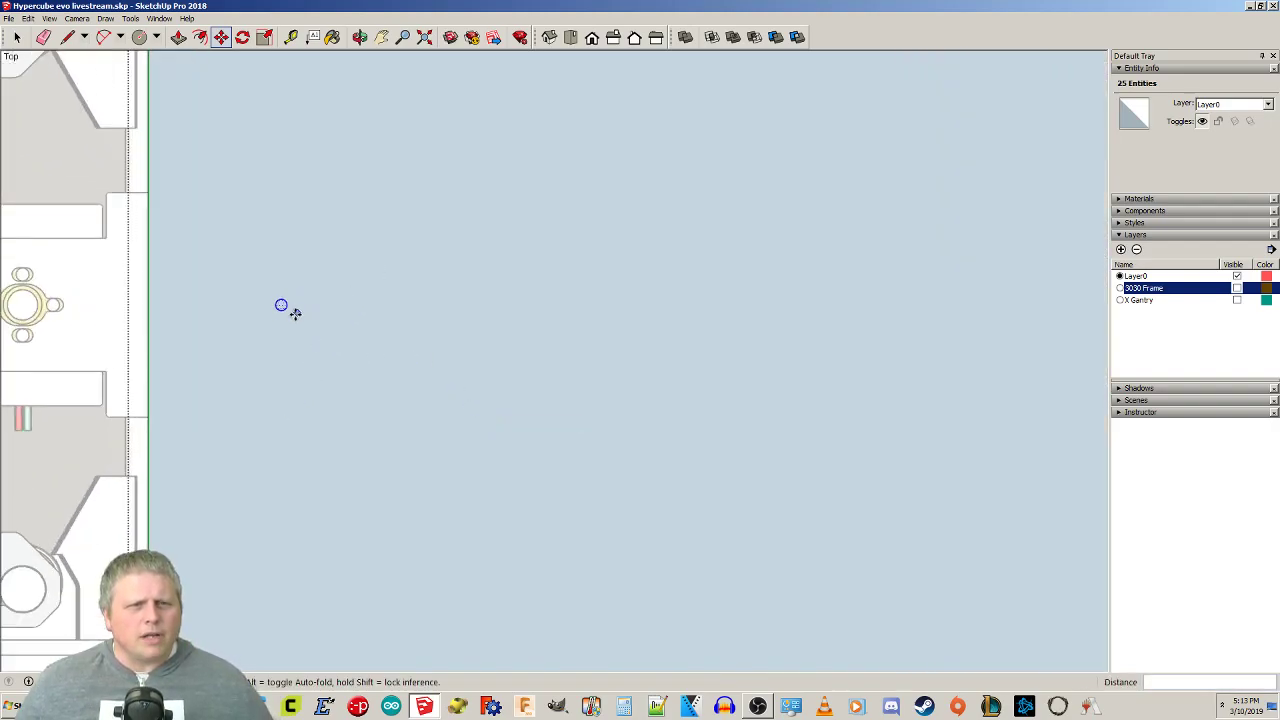
pyautogui.click(281, 304)
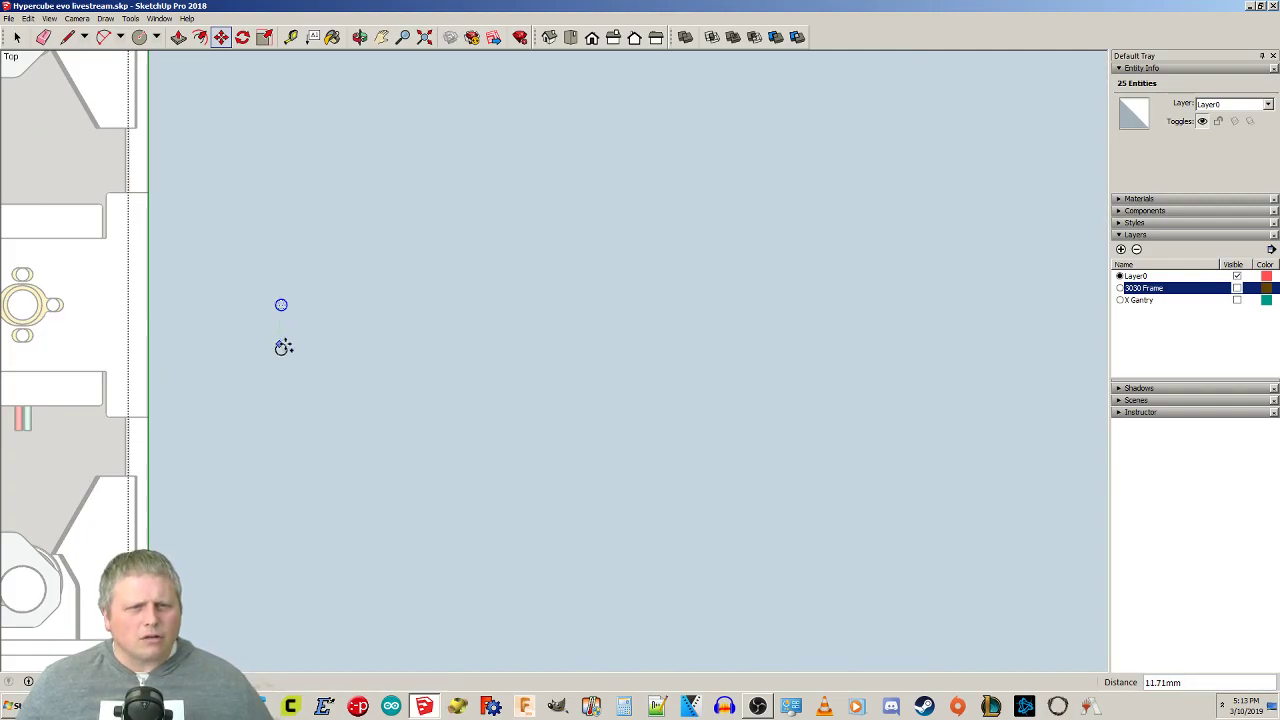
pyautogui.press('Escape')
pyautogui.click(280, 305)
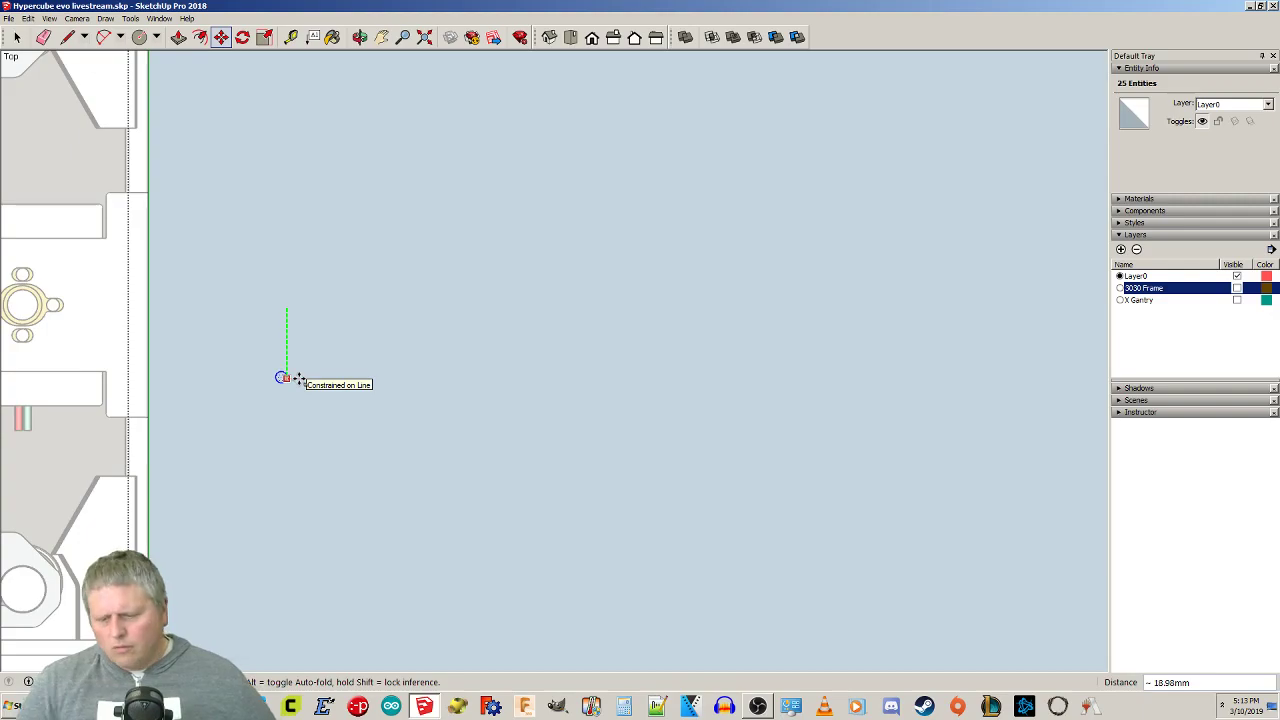
pyautogui.press('Return')
pyautogui.scroll(-5, 408, 400)
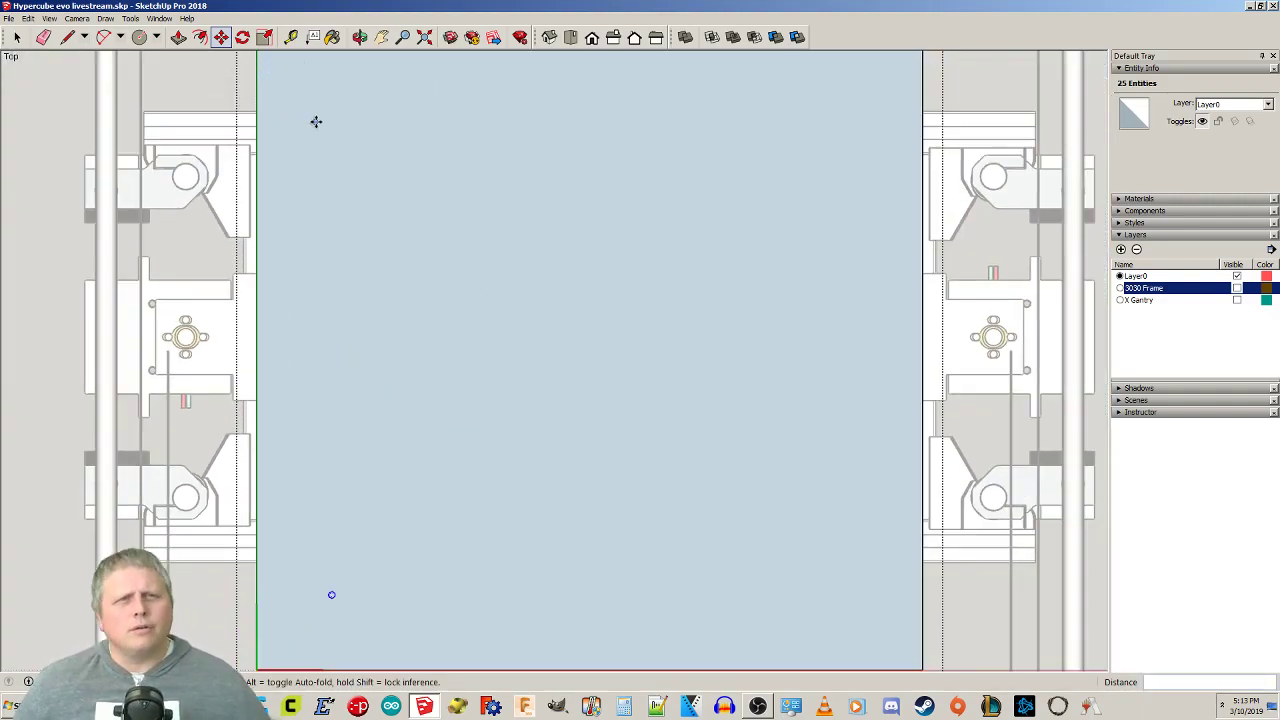
# Copy the small circle to the other three plate corners by rotating three copies 90 degrees apart about the plate's centre.
pyautogui.click(242, 37)
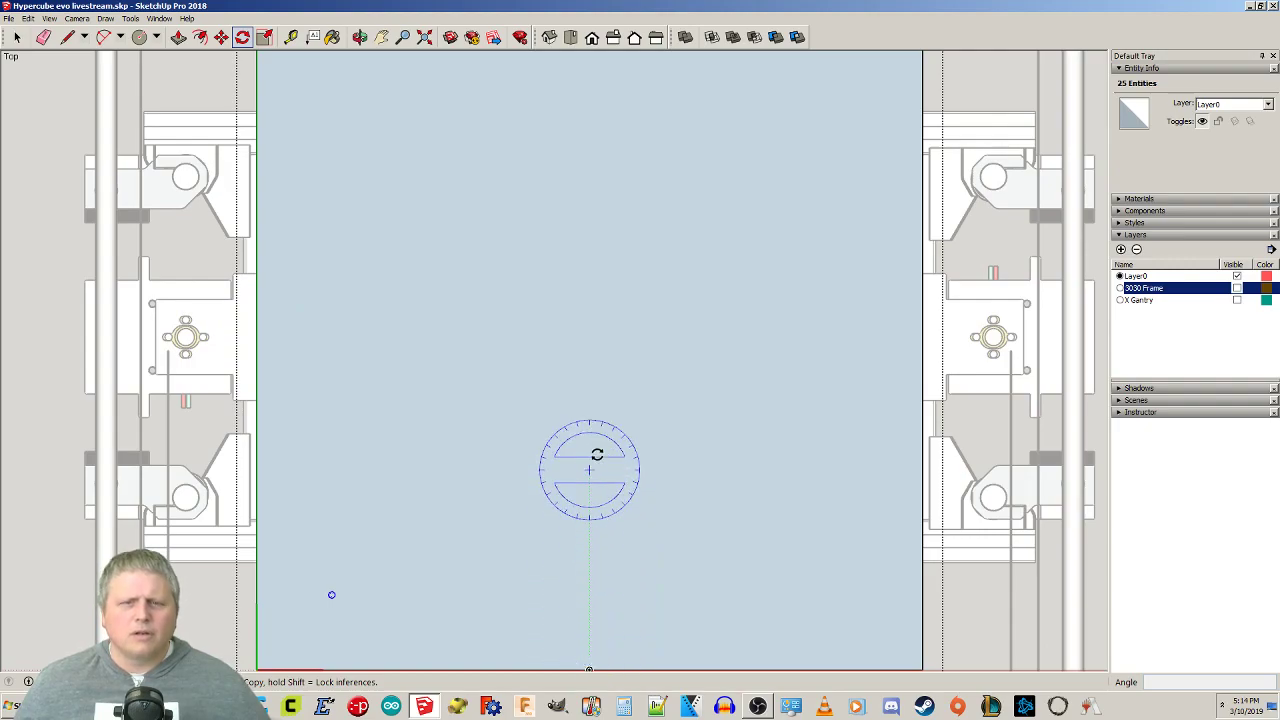
pyautogui.click(589, 336)
pyautogui.click(441, 335)
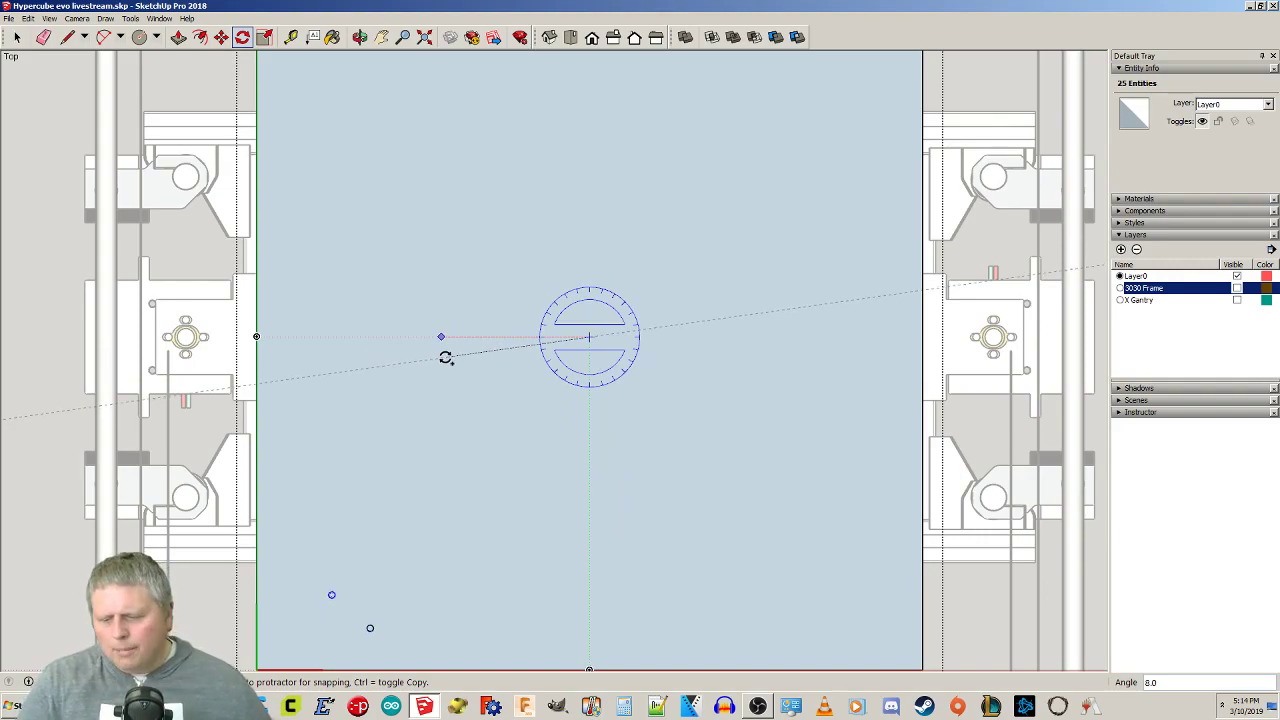
pyautogui.click(445, 357)
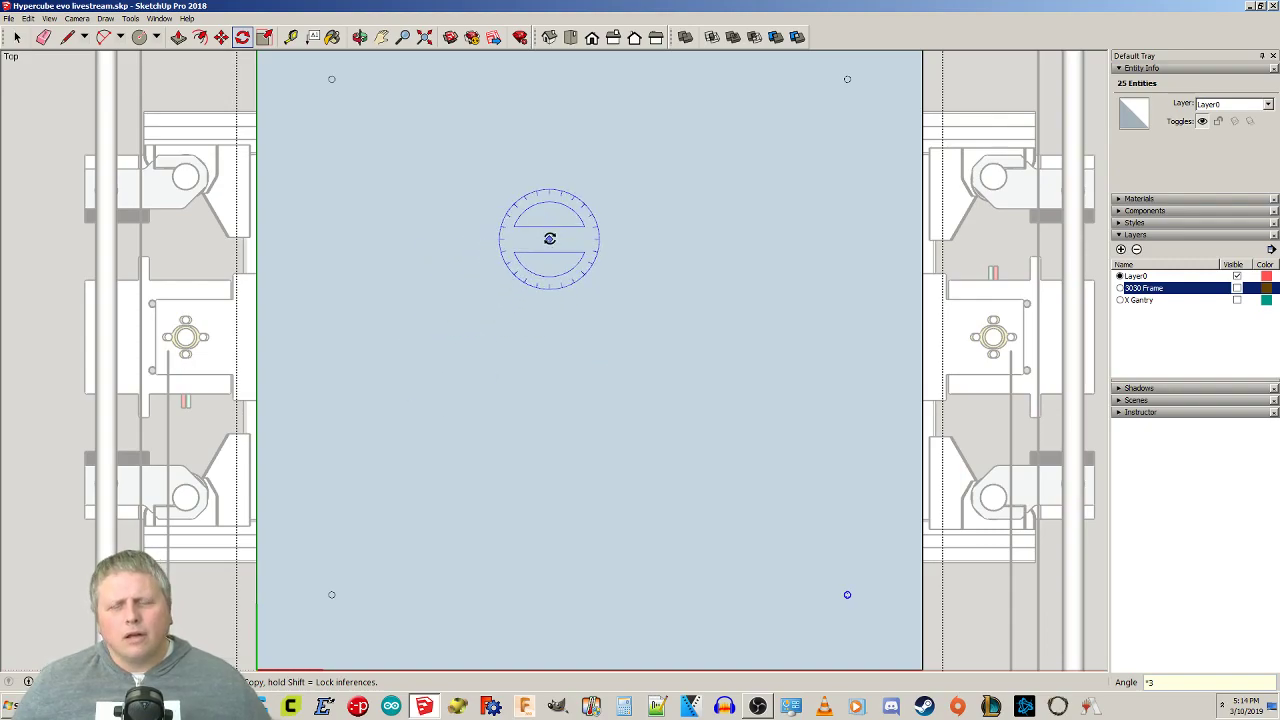
pyautogui.scroll(-3, 512, 334)
pyautogui.scroll(-1, 497, 336)
pyautogui.press('space')
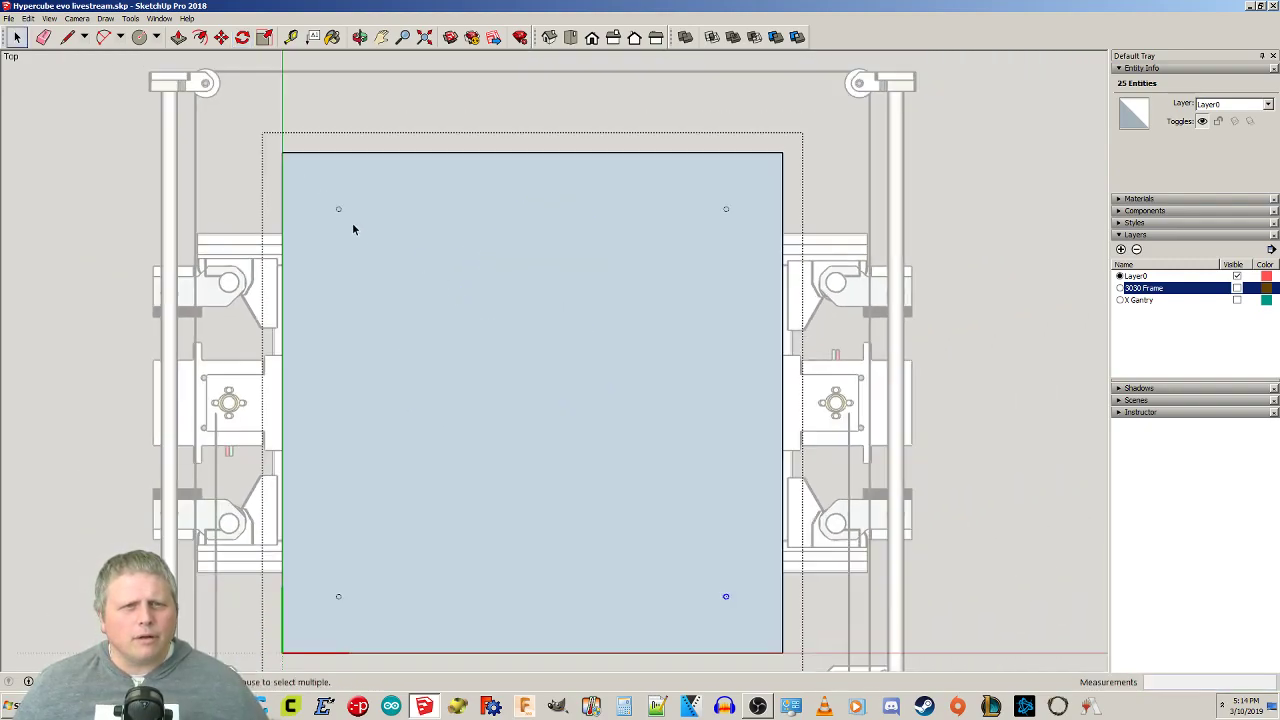
# Delete the faces inside all four small corner circles of the bed plate to leave open holes.
pyautogui.scroll(4, 340, 206)
pyautogui.click(336, 204)
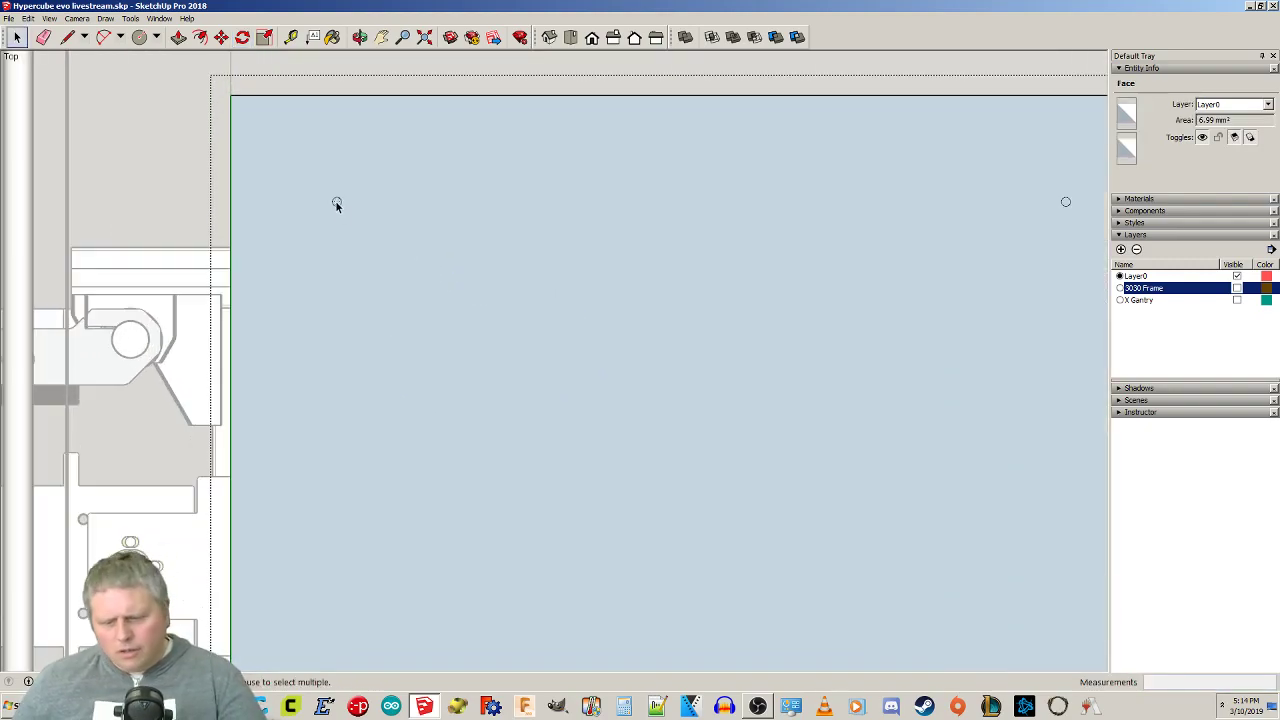
pyautogui.press('Delete')
pyautogui.scroll(3, 337, 204)
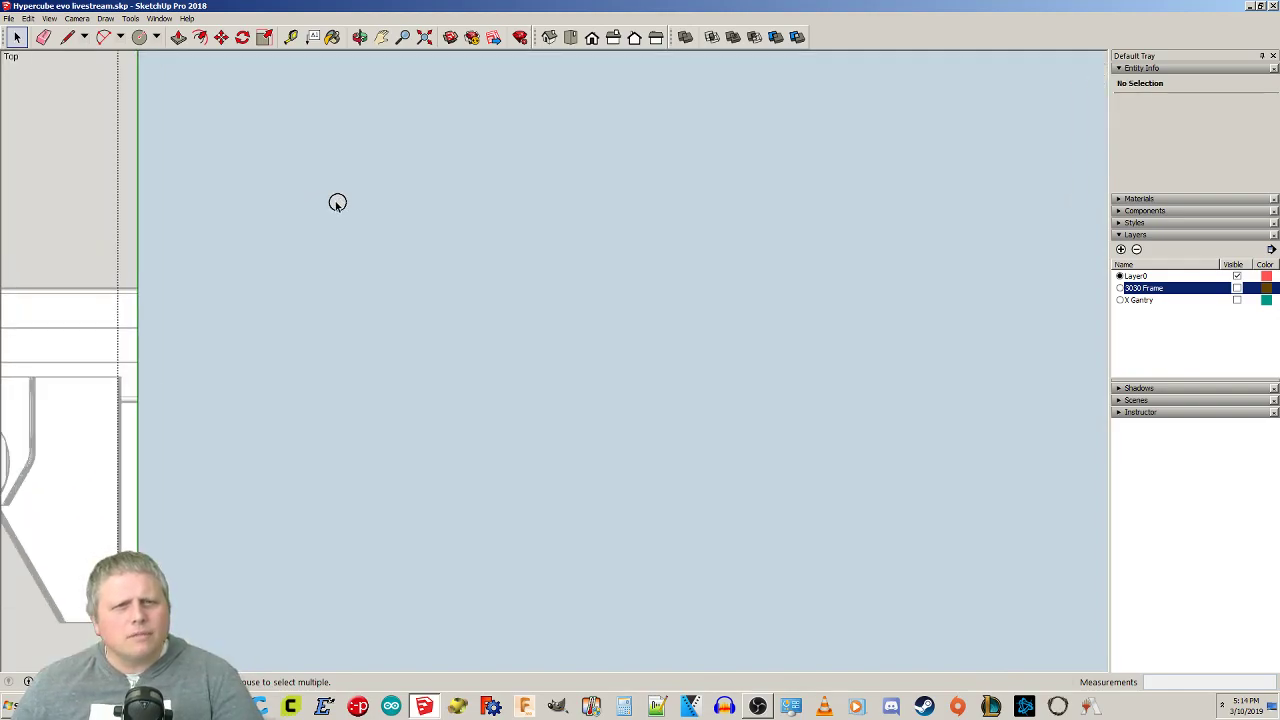
pyautogui.scroll(-4, 370, 214)
pyautogui.scroll(-2, 930, 225)
pyautogui.scroll(5, 909, 232)
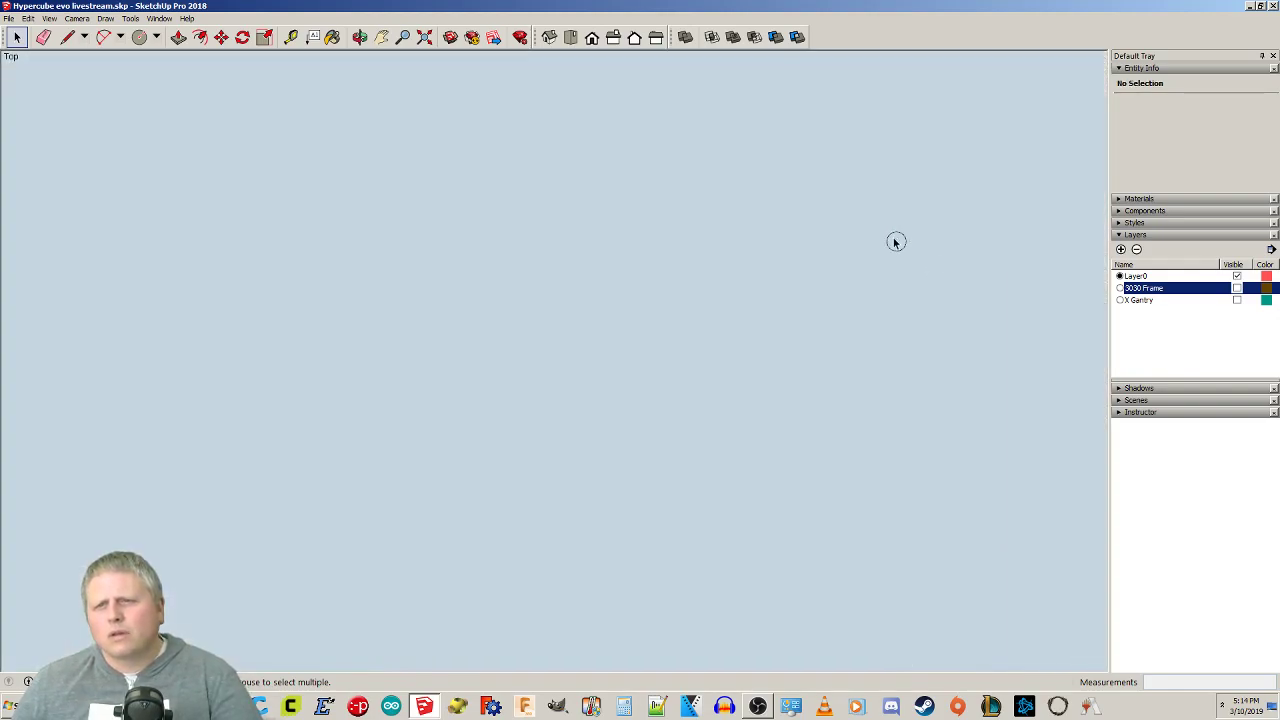
pyautogui.scroll(-2, 897, 244)
pyautogui.press('Delete')
pyautogui.scroll(-4, 893, 472)
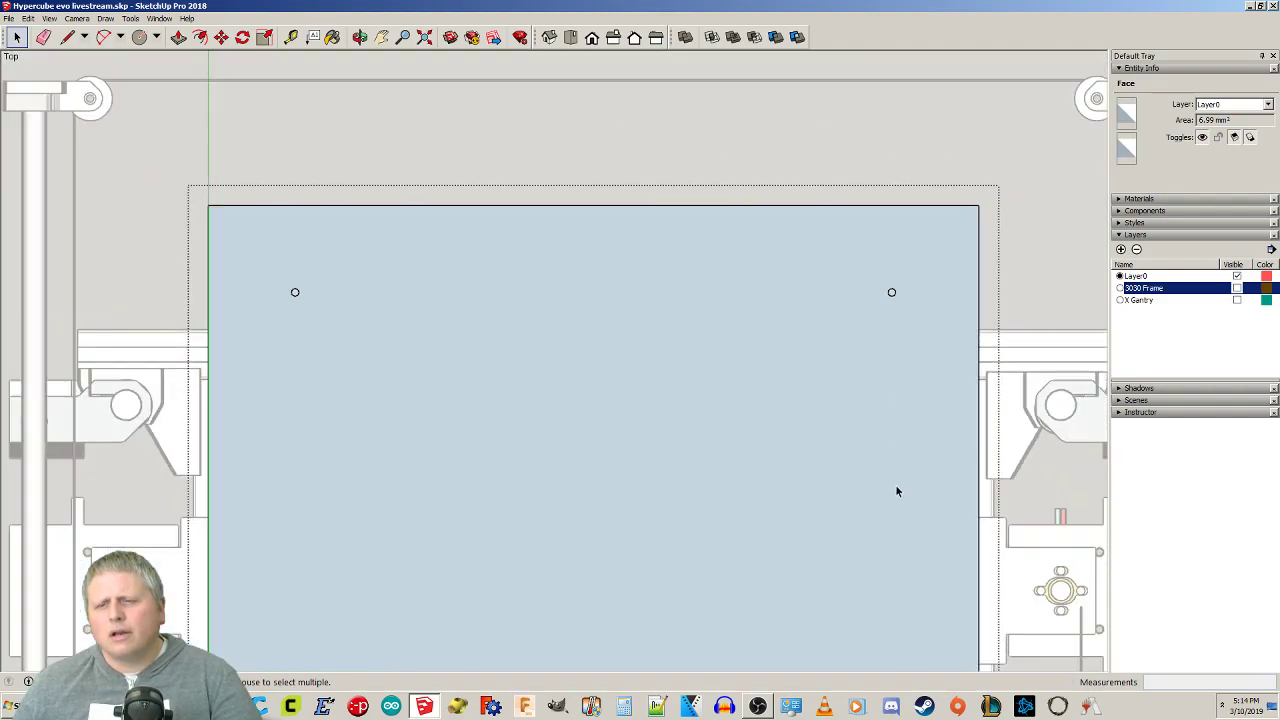
pyautogui.scroll(-2, 905, 620)
pyautogui.scroll(2, 771, 378)
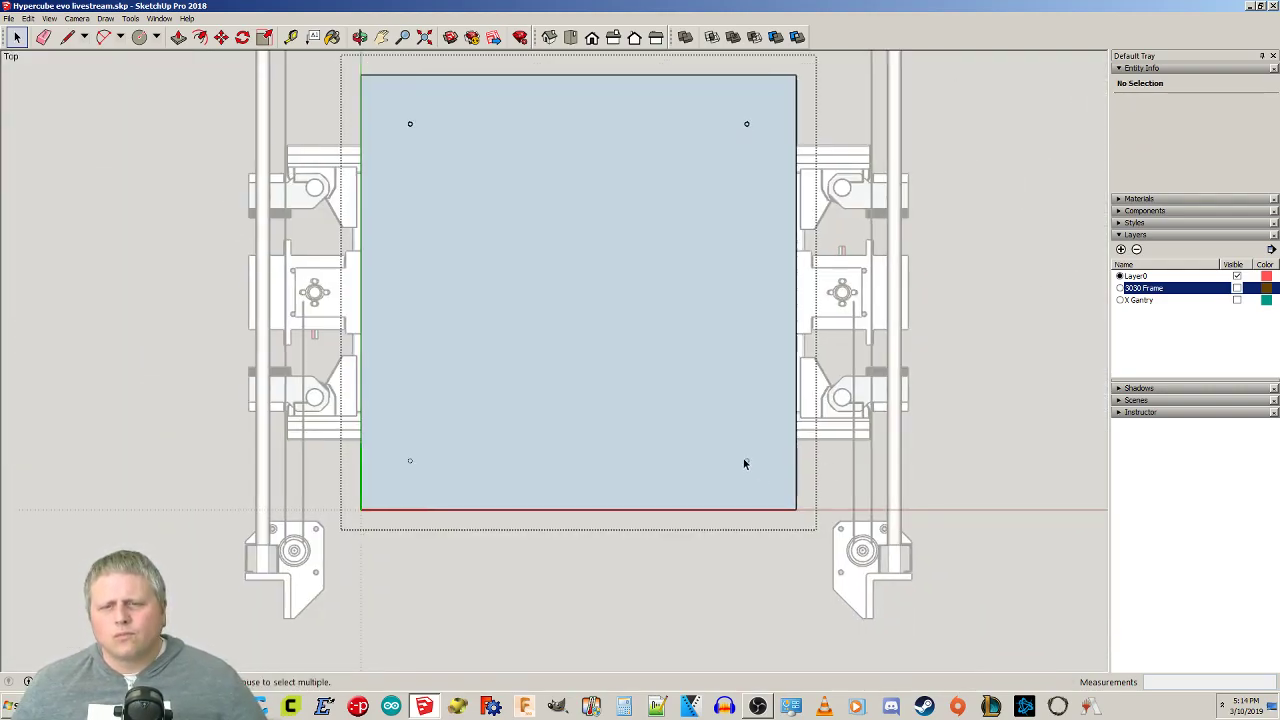
pyautogui.scroll(3, 750, 468)
pyautogui.scroll(2, 757, 469)
pyautogui.scroll(2, 732, 456)
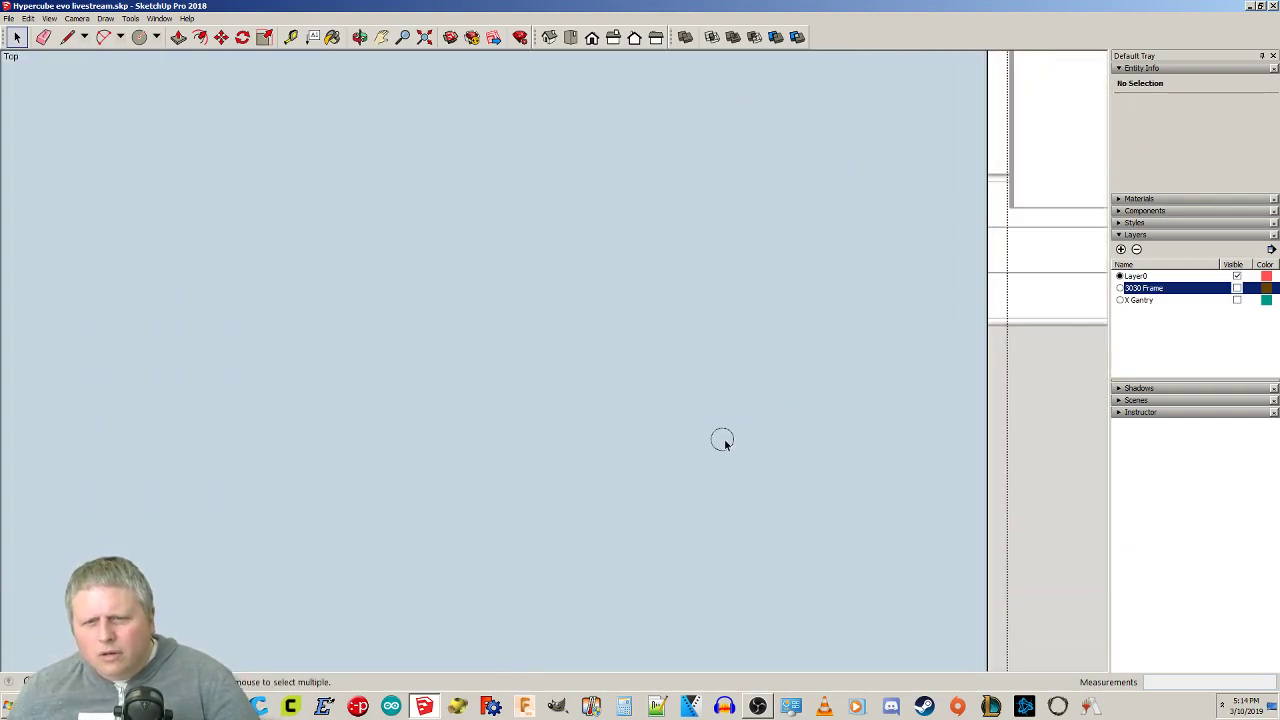
pyautogui.scroll(-4, 731, 449)
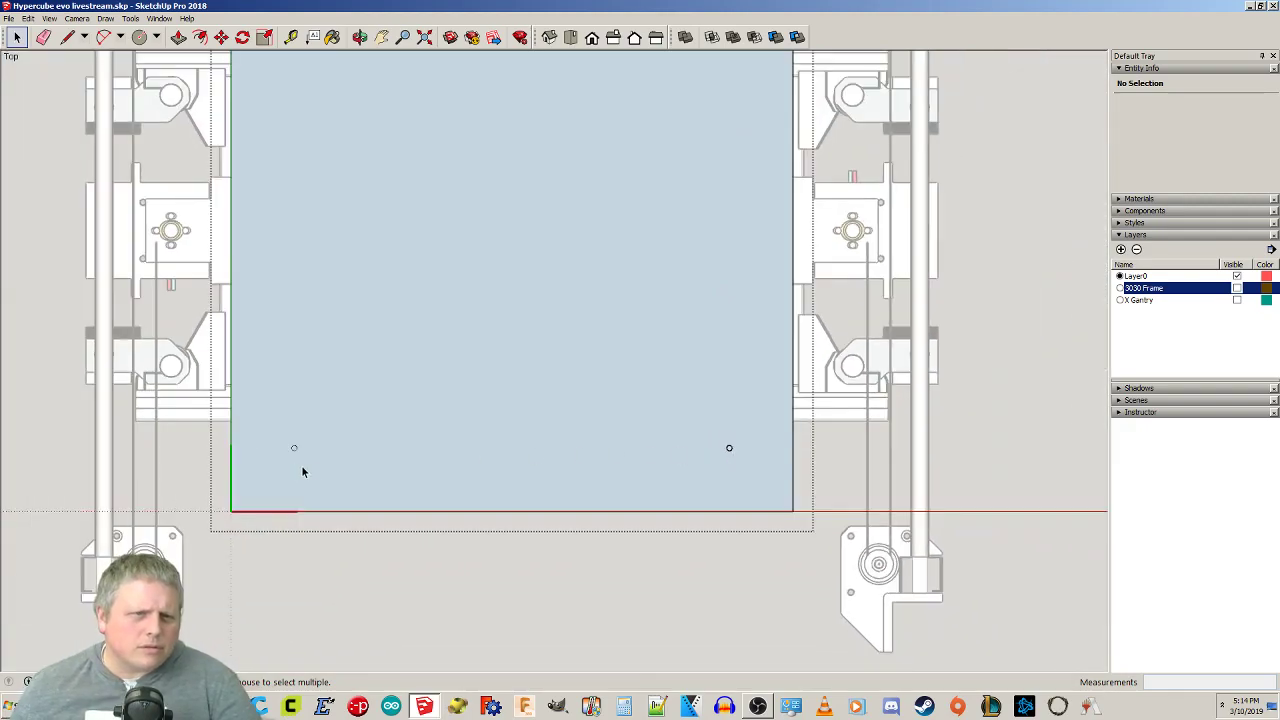
pyautogui.scroll(6, 296, 470)
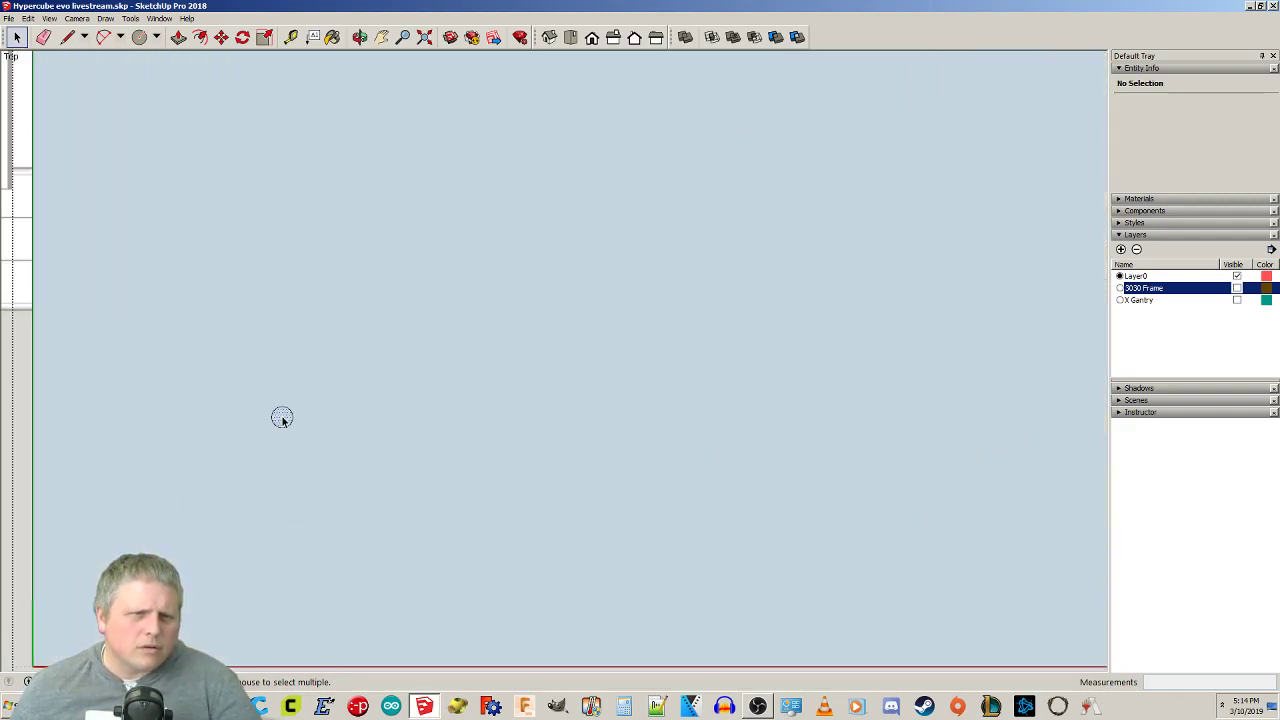
pyautogui.scroll(-5, 305, 425)
pyautogui.scroll(-3, 378, 473)
# Give the bed plate component a thickness of 3 mm with Push/Pull and leave the component.
pyautogui.moveTo(574, 583); pyautogui.dragTo(546, 440, button='middle')
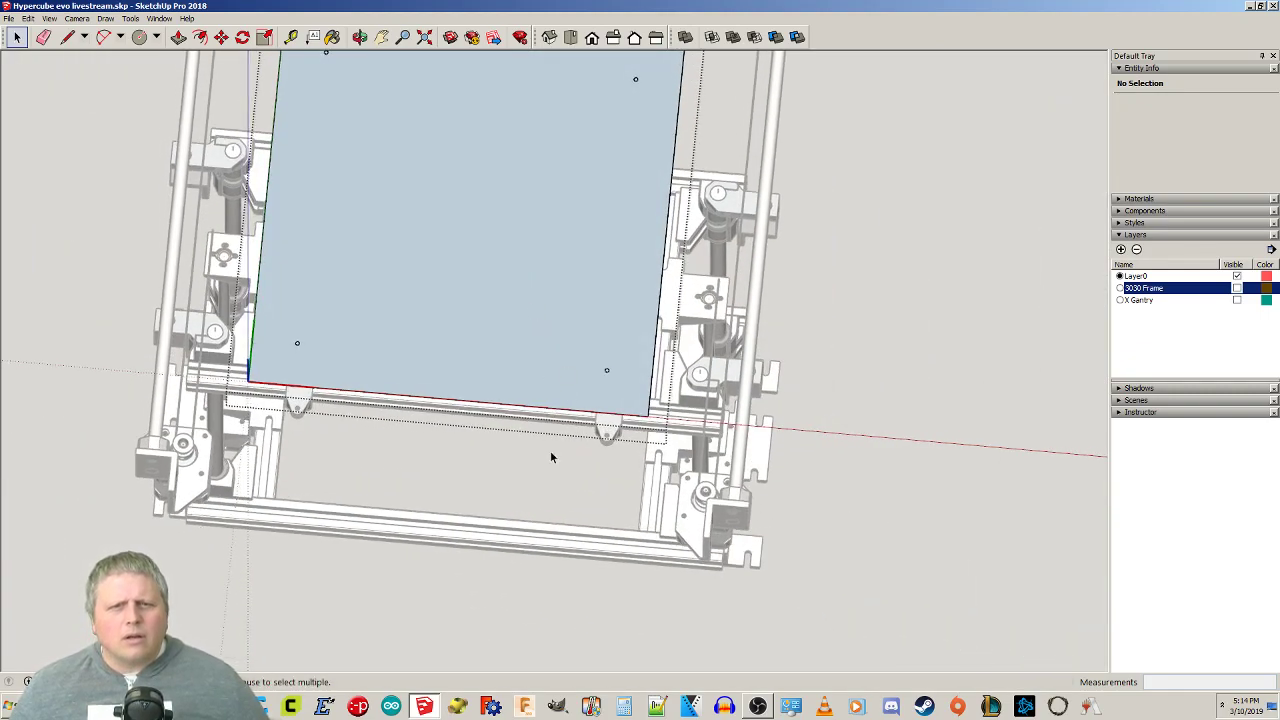
pyautogui.click(501, 500)
pyautogui.click(508, 343)
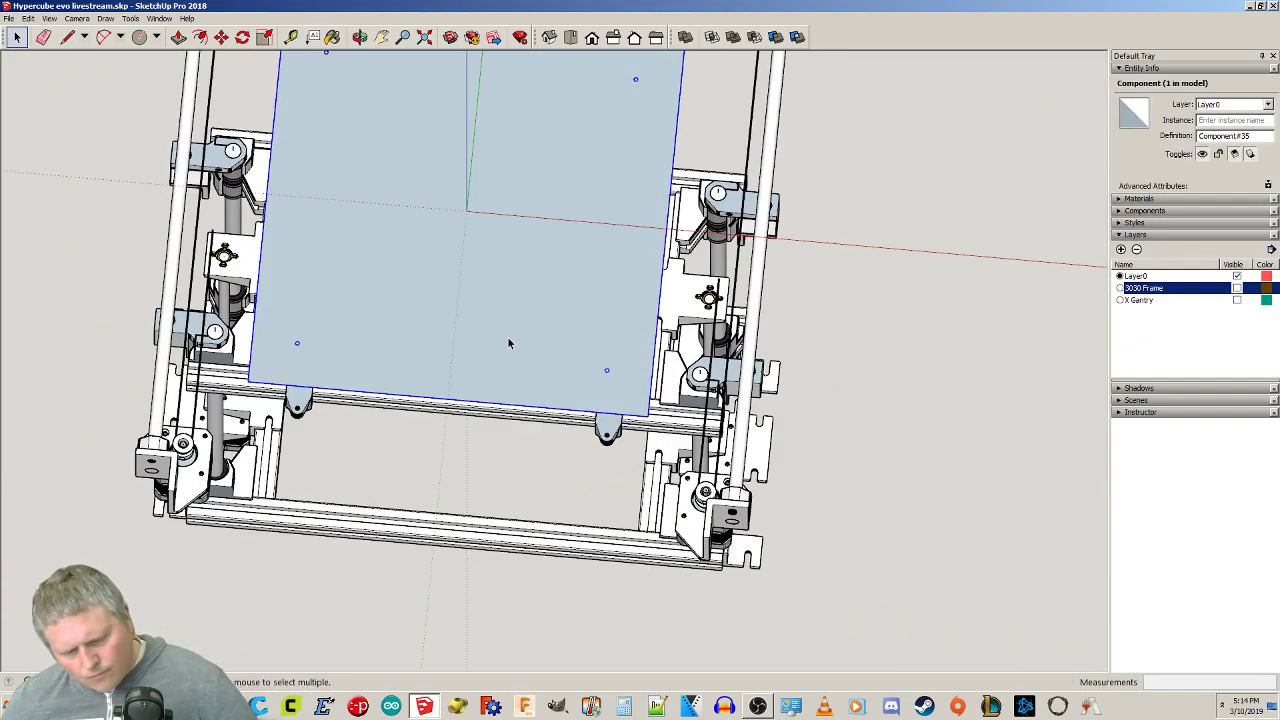
pyautogui.doubleClick(508, 341)
pyautogui.press('p')
pyautogui.click(548, 336)
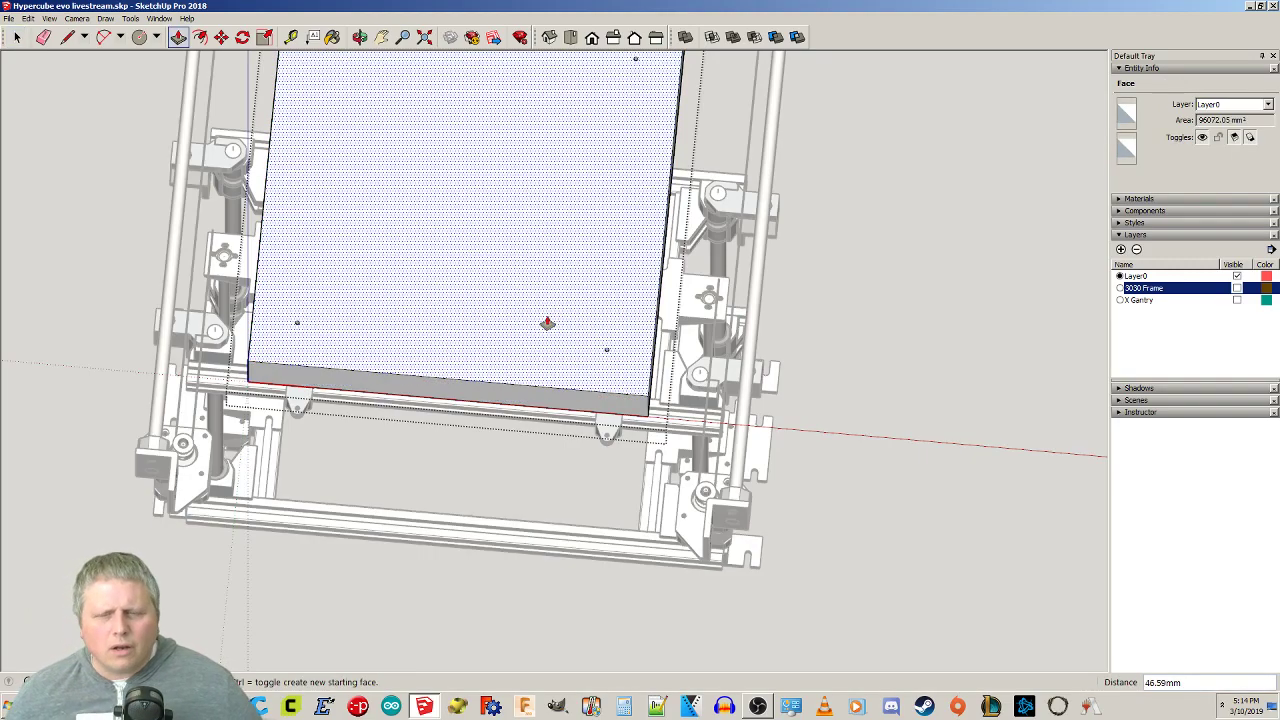
pyautogui.press('Return')
pyautogui.press('space')
pyautogui.click(924, 378)
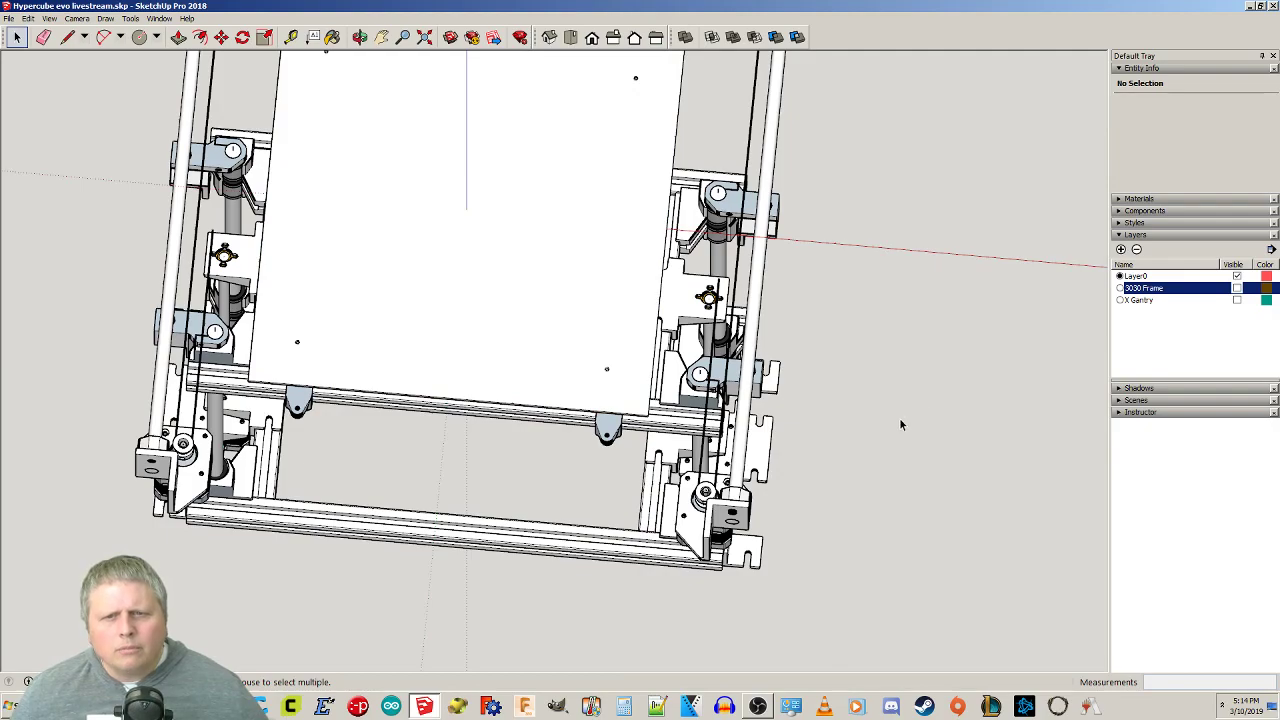
# Inspect from above and from the front how the bed plate's holes line up with the bed brackets.
pyautogui.moveTo(908, 460); pyautogui.dragTo(898, 454, button='middle')
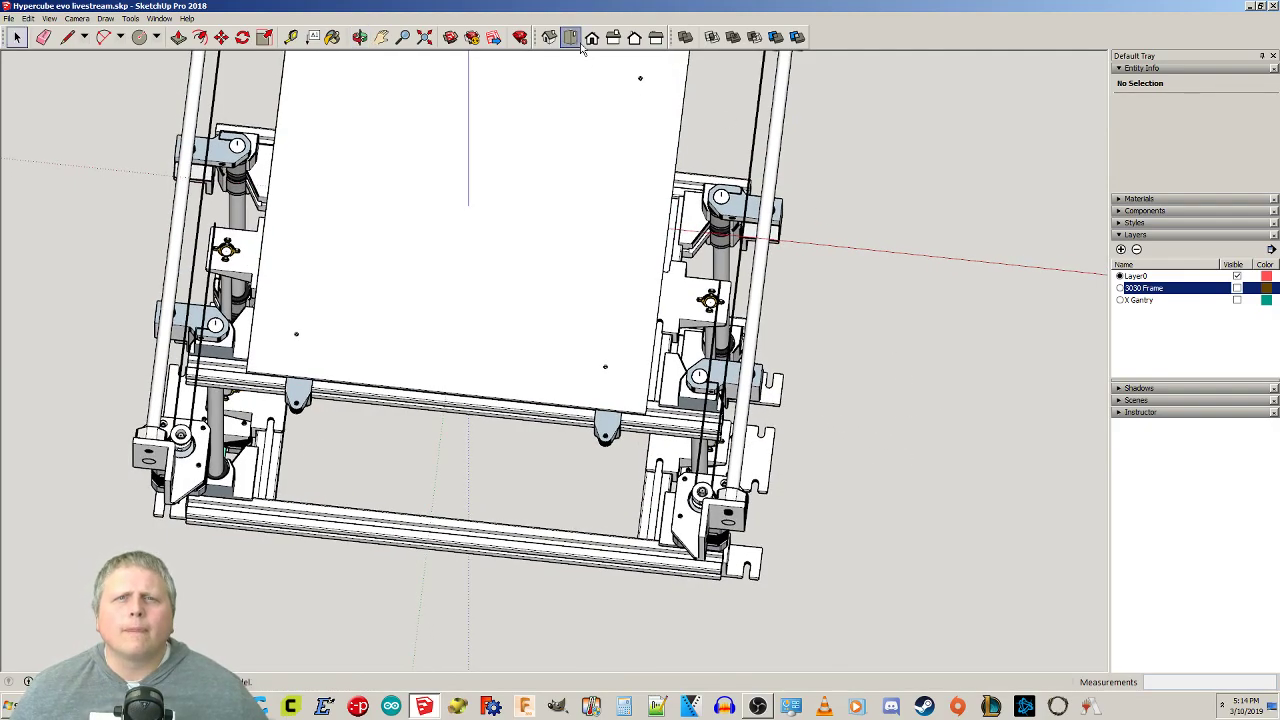
pyautogui.click(571, 38)
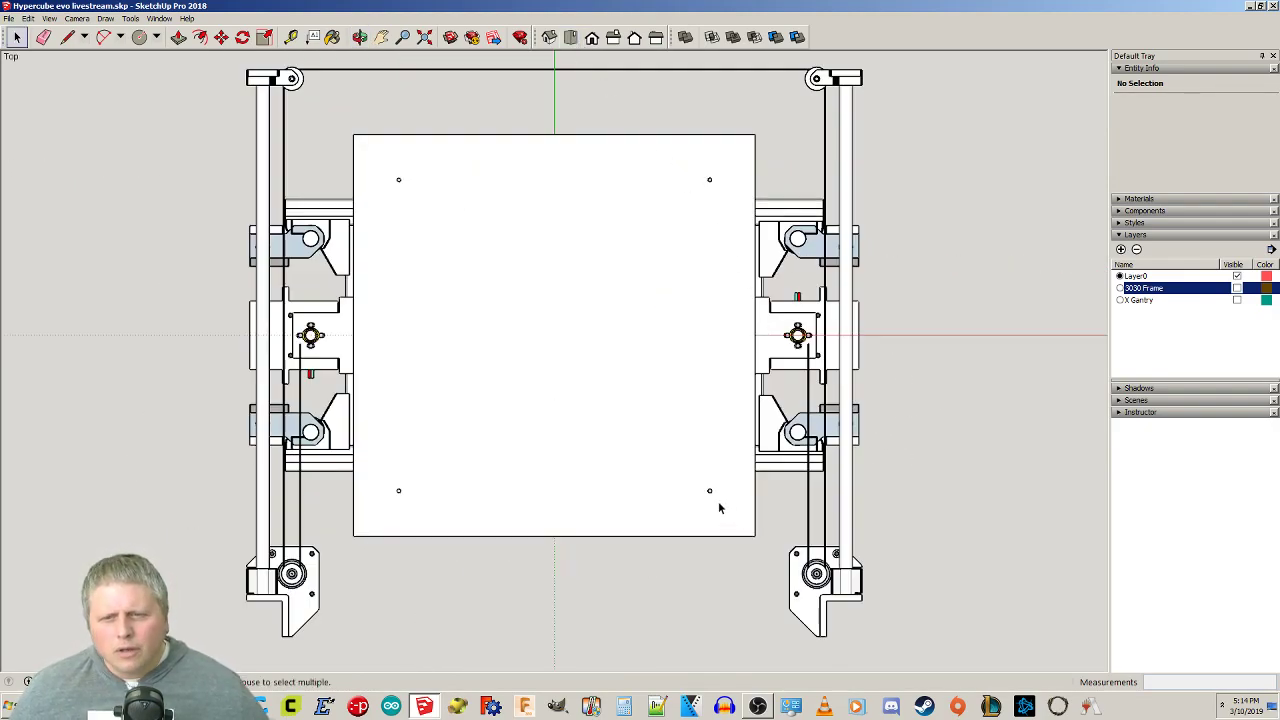
pyautogui.scroll(10, 721, 510)
pyautogui.moveTo(714, 491)
pyautogui.mouseDown(button='middle')
pyautogui.moveTo(696, 491)
pyautogui.moveTo(737, 480)
pyautogui.moveTo(744, 492)
pyautogui.moveTo(717, 463)
pyautogui.moveTo(666, 223)
pyautogui.mouseUp(button='middle')
pyautogui.scroll(-4, 790, 505)
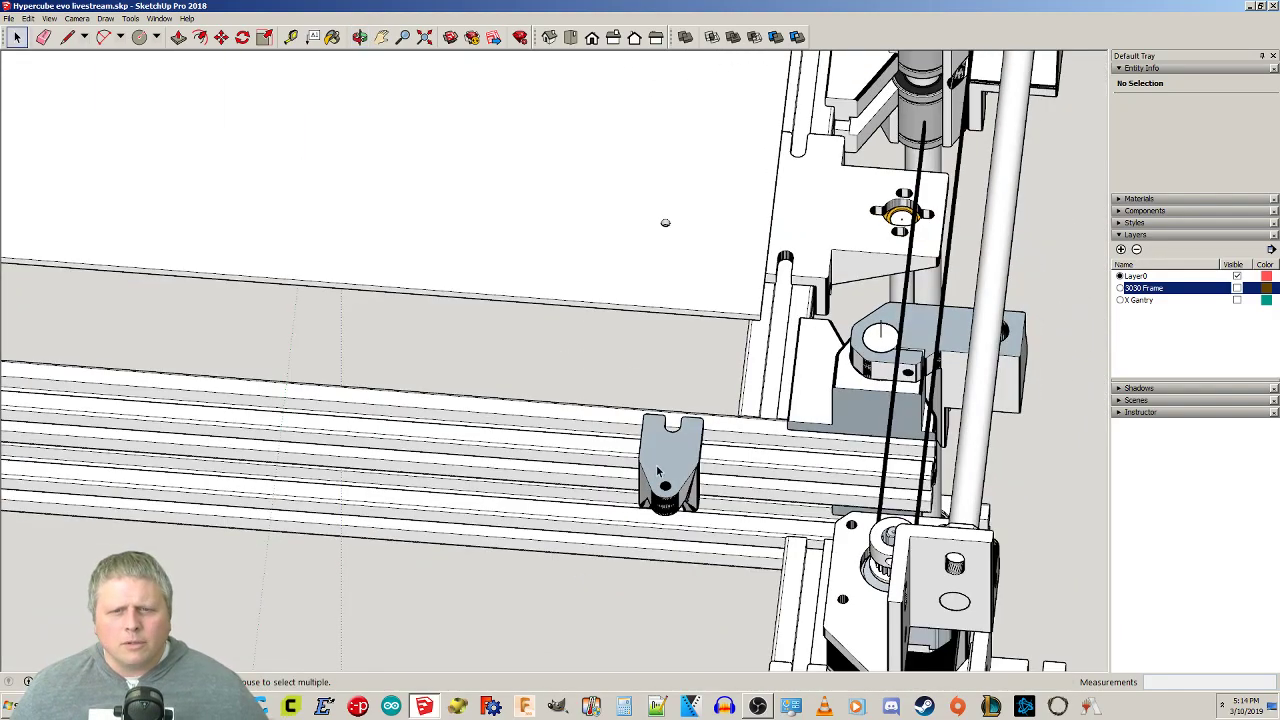
pyautogui.scroll(-4, 644, 468)
pyautogui.moveTo(529, 574)
pyautogui.mouseDown(button='middle')
pyautogui.moveTo(509, 409)
pyautogui.moveTo(550, 181)
pyautogui.mouseUp(button='middle')
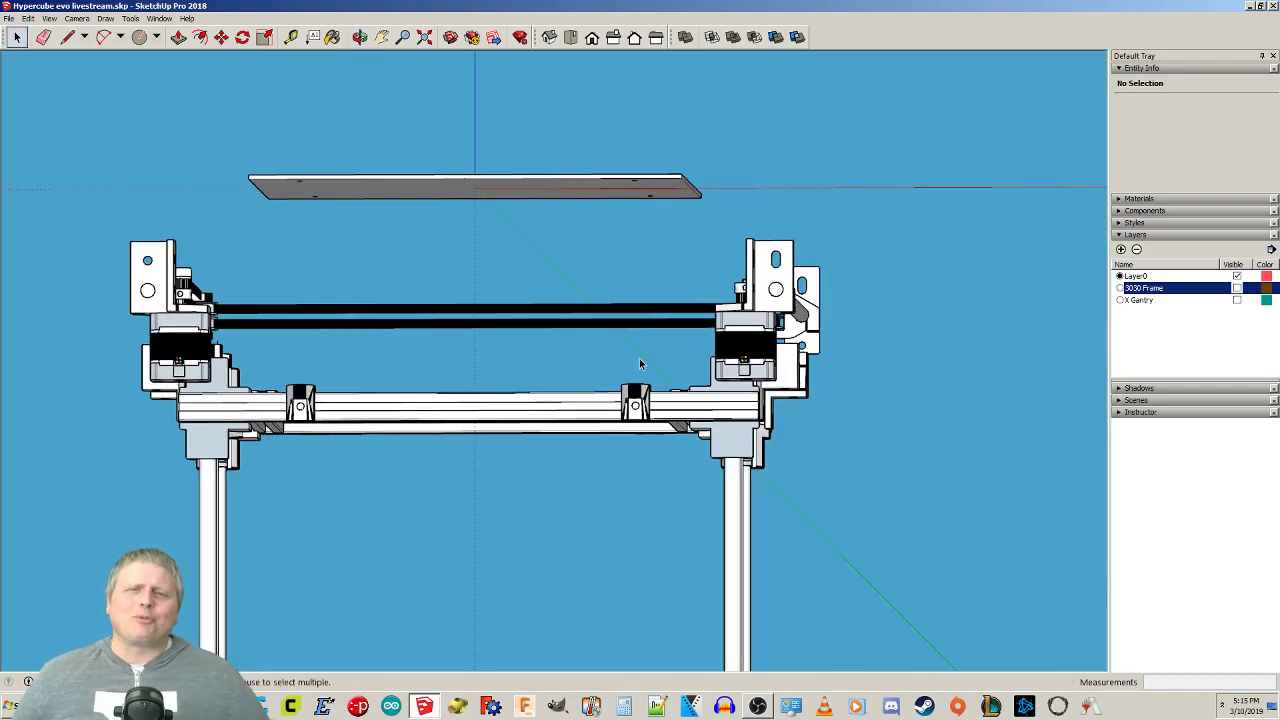
pyautogui.moveTo(596, 345)
pyautogui.mouseDown(button='middle')
pyautogui.moveTo(569, 303)
pyautogui.moveTo(529, 417)
pyautogui.moveTo(471, 397)
pyautogui.moveTo(520, 352)
pyautogui.moveTo(512, 308)
pyautogui.mouseUp(button='middle')
pyautogui.click(547, 200)
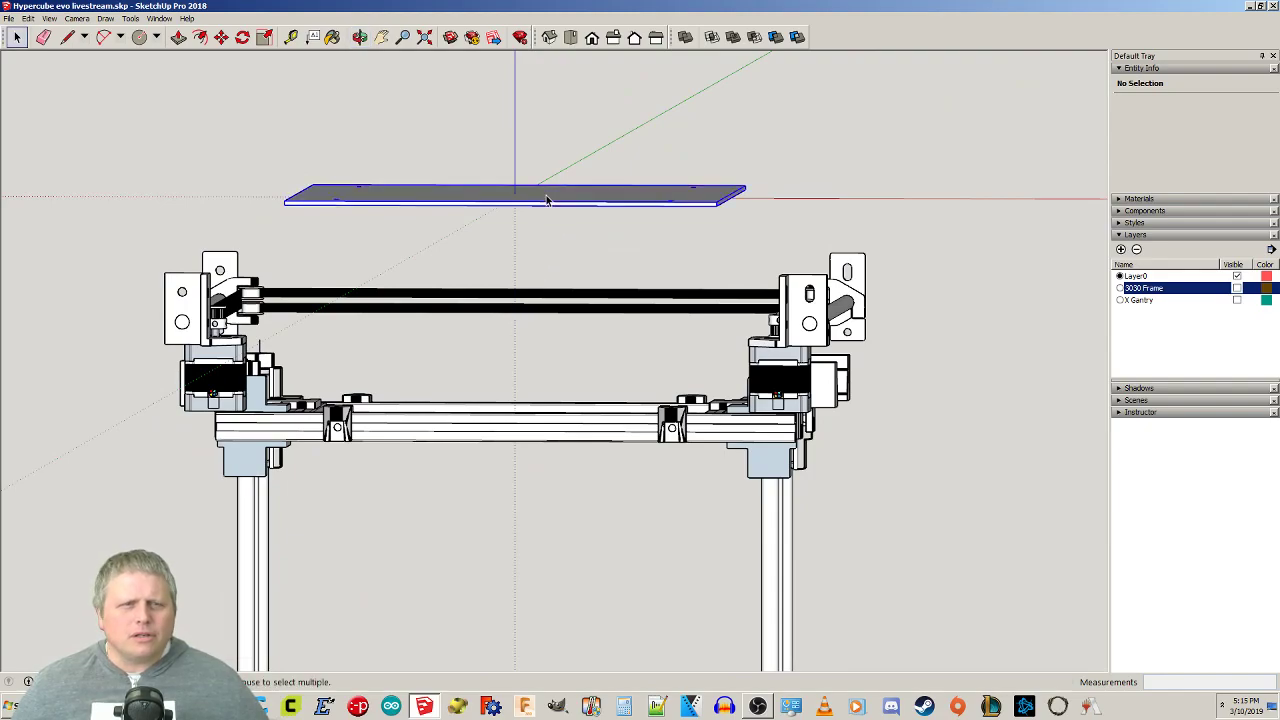
pyautogui.click(578, 252)
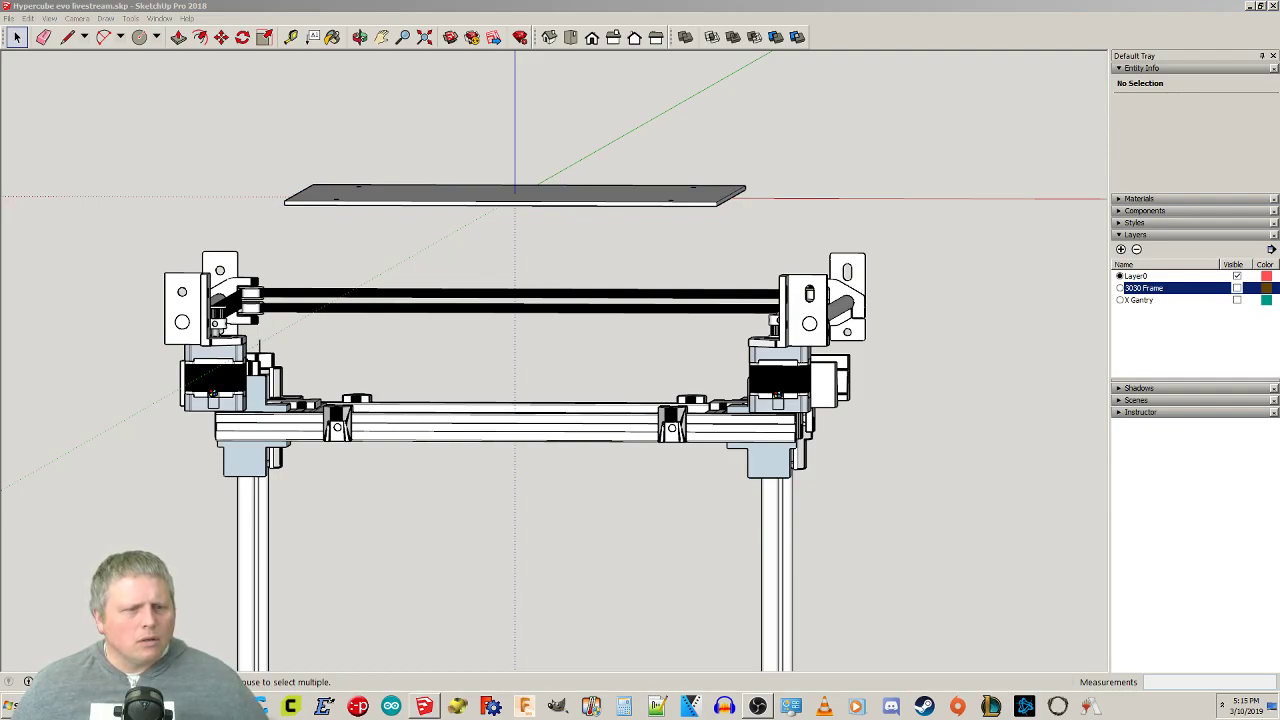
# Switch to the HyperCube Evolution configuration spreadsheet, look up the bed height on the calculations sheet, and return to the SketchUp model.
pyautogui.click(225, 706)
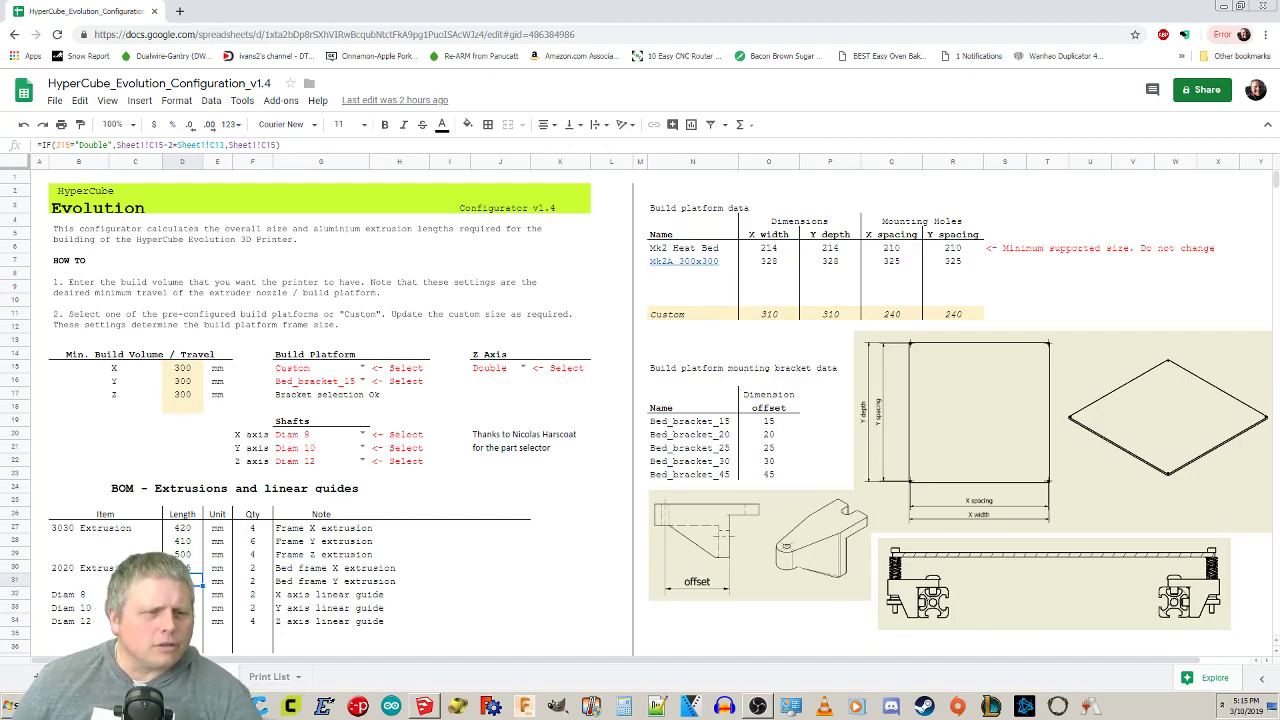
pyautogui.click(195, 677)
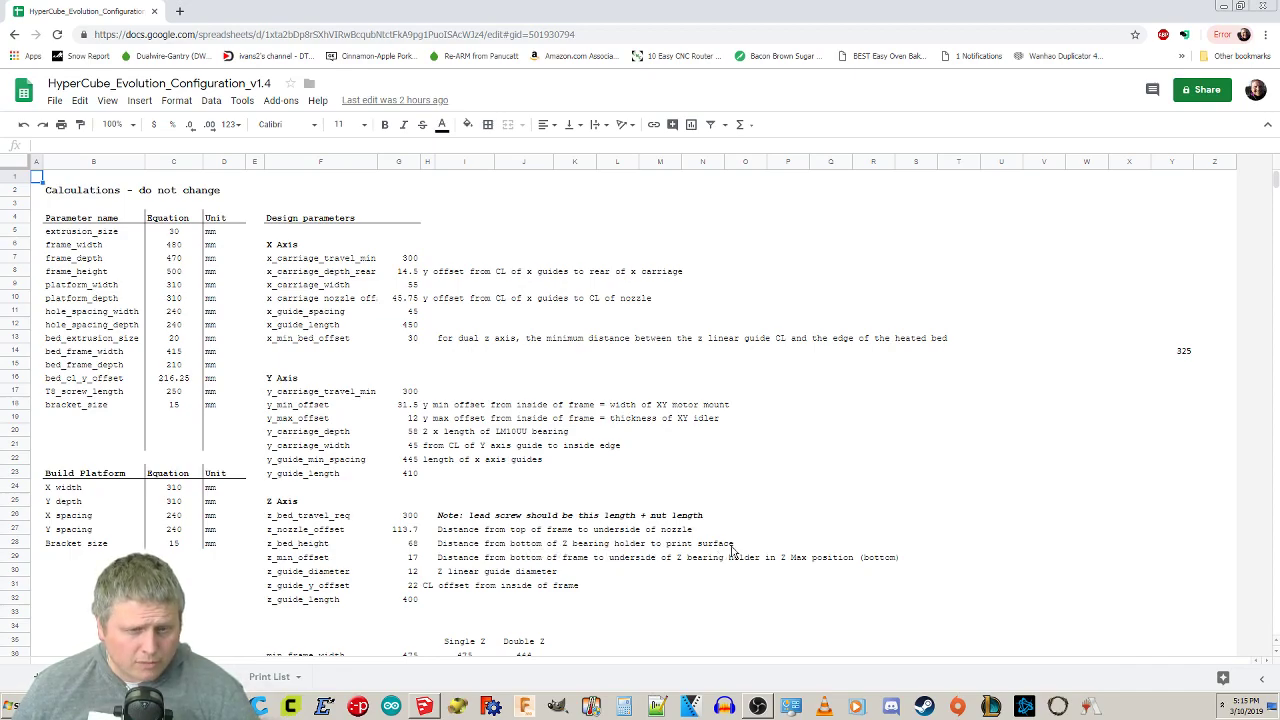
pyautogui.click(1225, 8)
# Move the bed plate down along the blue axis until its lower front corner is level with the Z bearing holder's bottom.
pyautogui.click(314, 198)
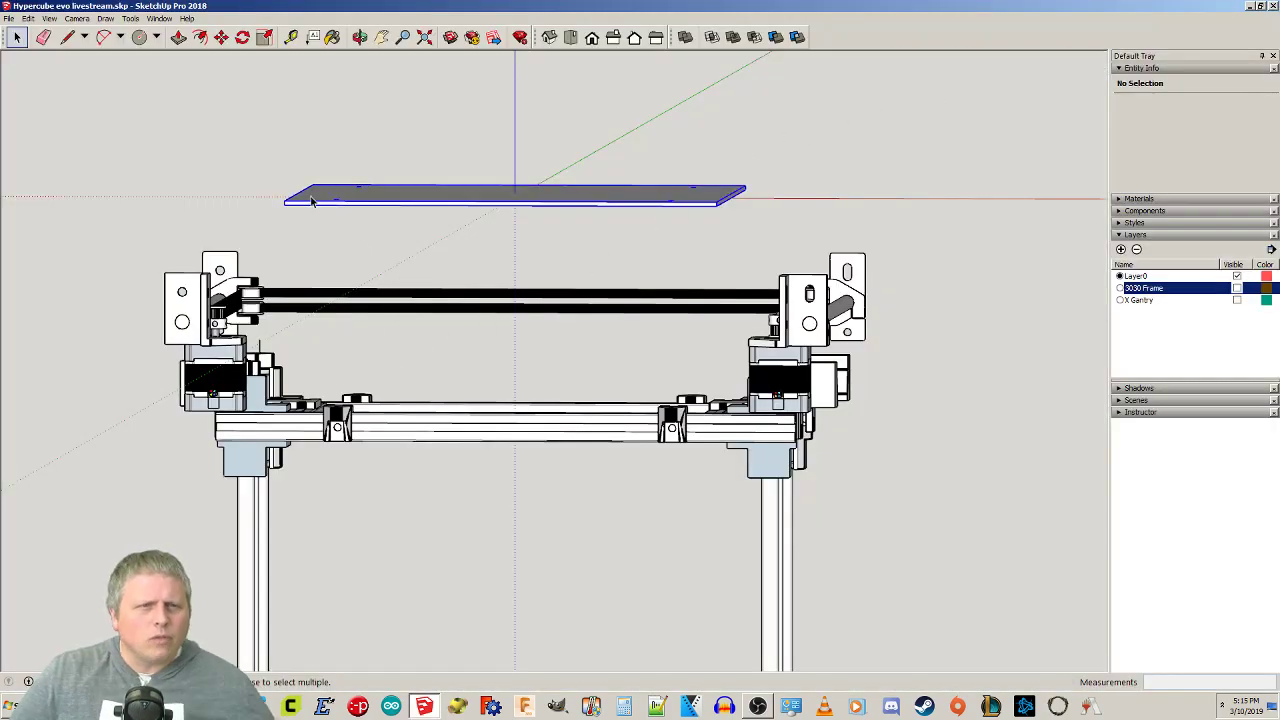
pyautogui.scroll(4, 314, 200)
pyautogui.press('m')
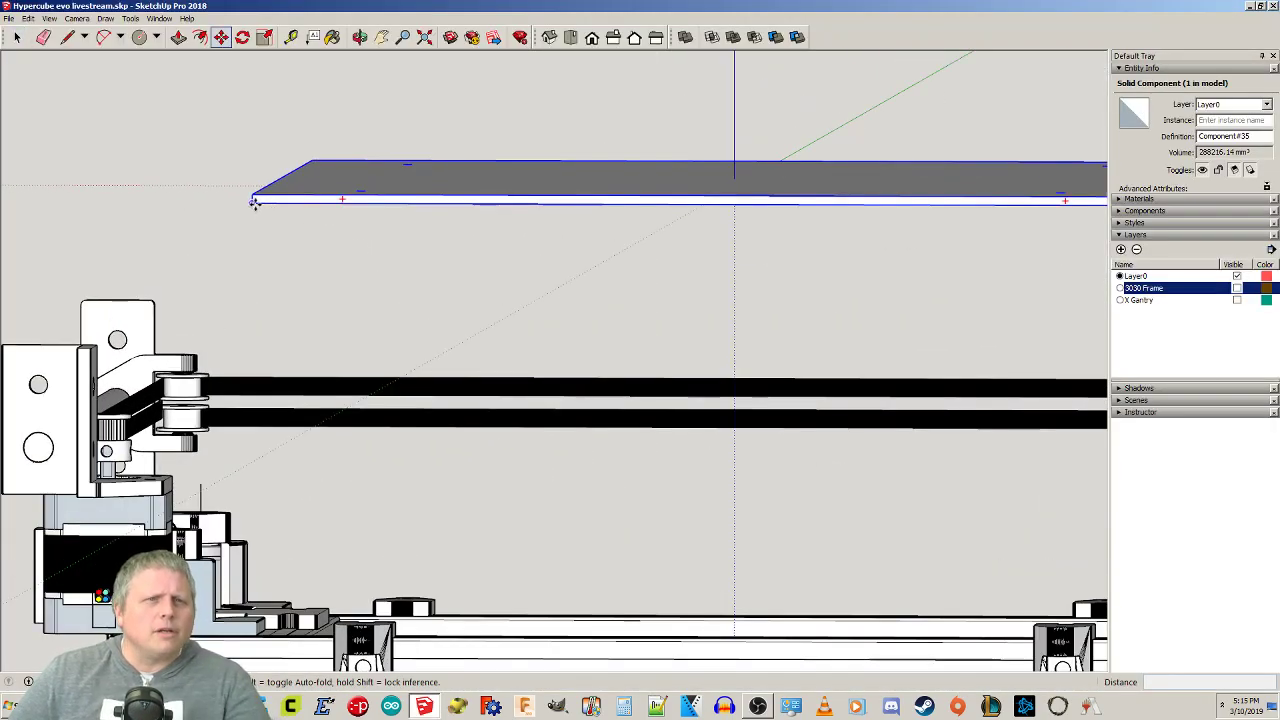
pyautogui.click(254, 201)
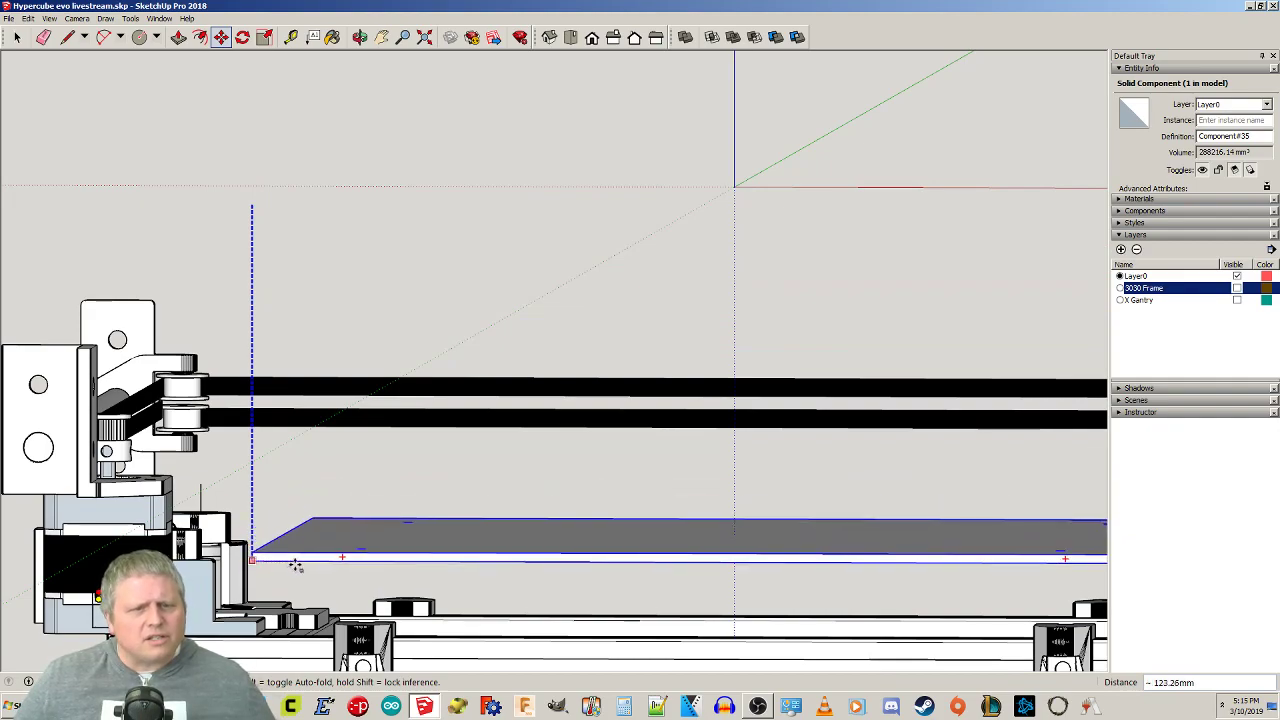
pyautogui.scroll(-2, 294, 570)
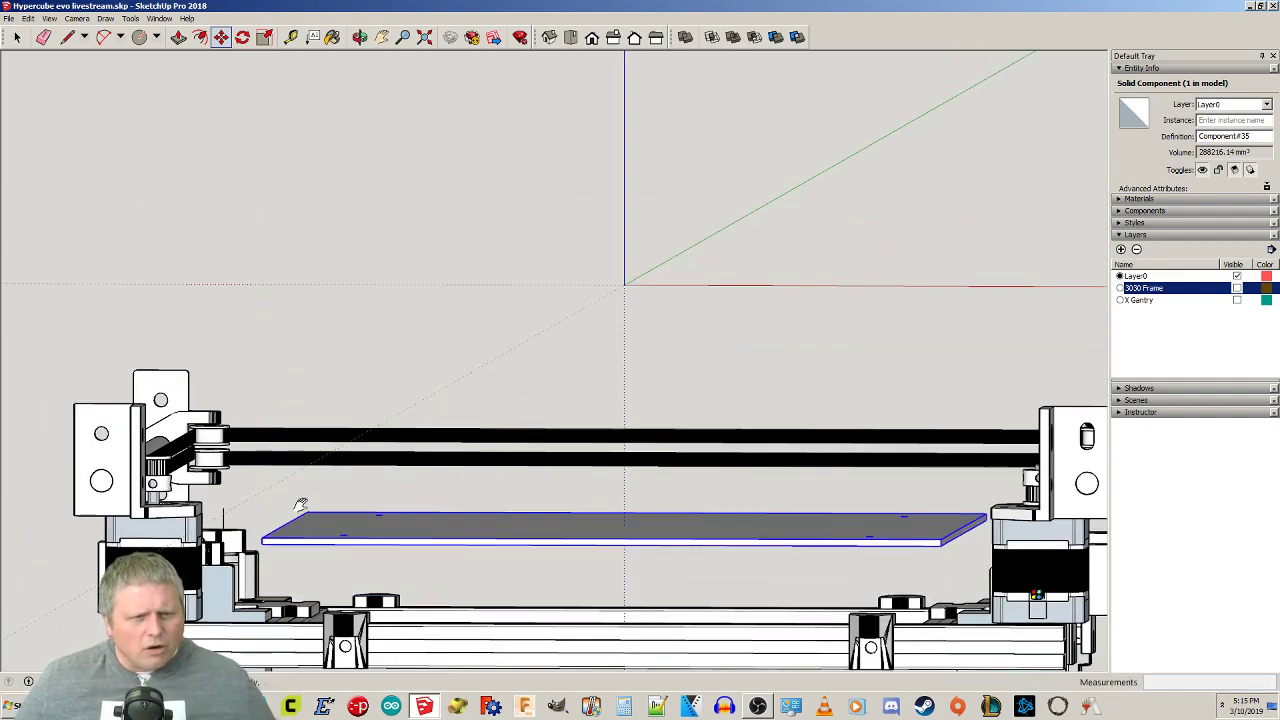
pyautogui.keyDown('shift'); pyautogui.moveTo(260, 460); pyautogui.dragTo(320, 205, button='middle'); pyautogui.keyUp('shift')
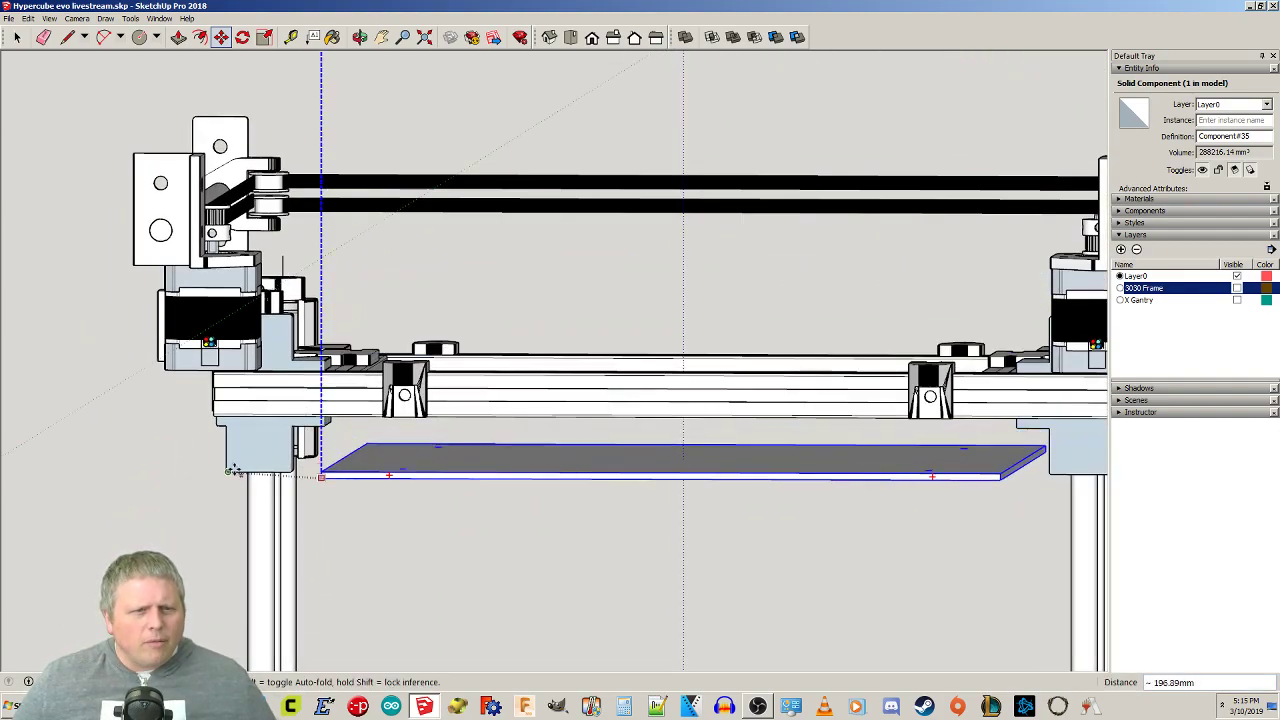
pyautogui.scroll(3, 232, 470)
pyautogui.scroll(4, 228, 470)
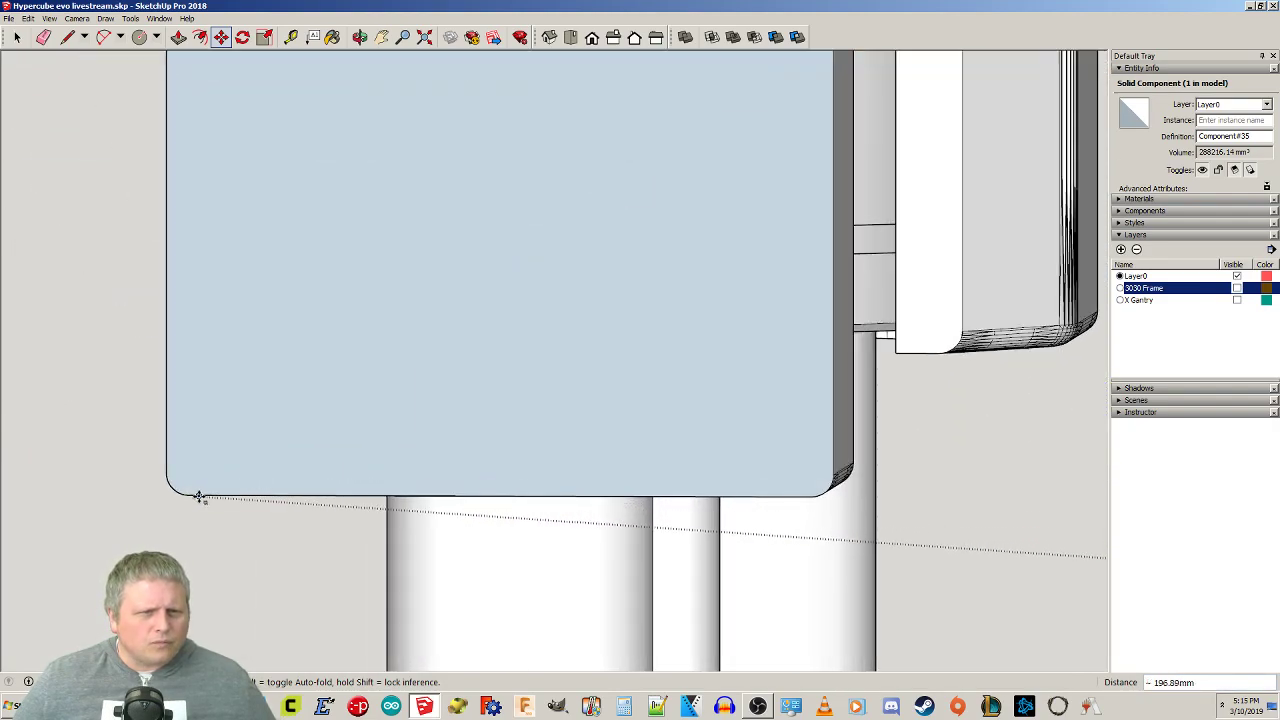
pyautogui.click(195, 495)
pyautogui.scroll(-1, 195, 495)
pyautogui.scroll(-4, 195, 495)
# Lower the bed plate another 3 mm so its top surface is level with the Z bearing holder's bottom.
pyautogui.moveTo(496, 526); pyautogui.dragTo(517, 511, button='middle')
pyautogui.press('m')
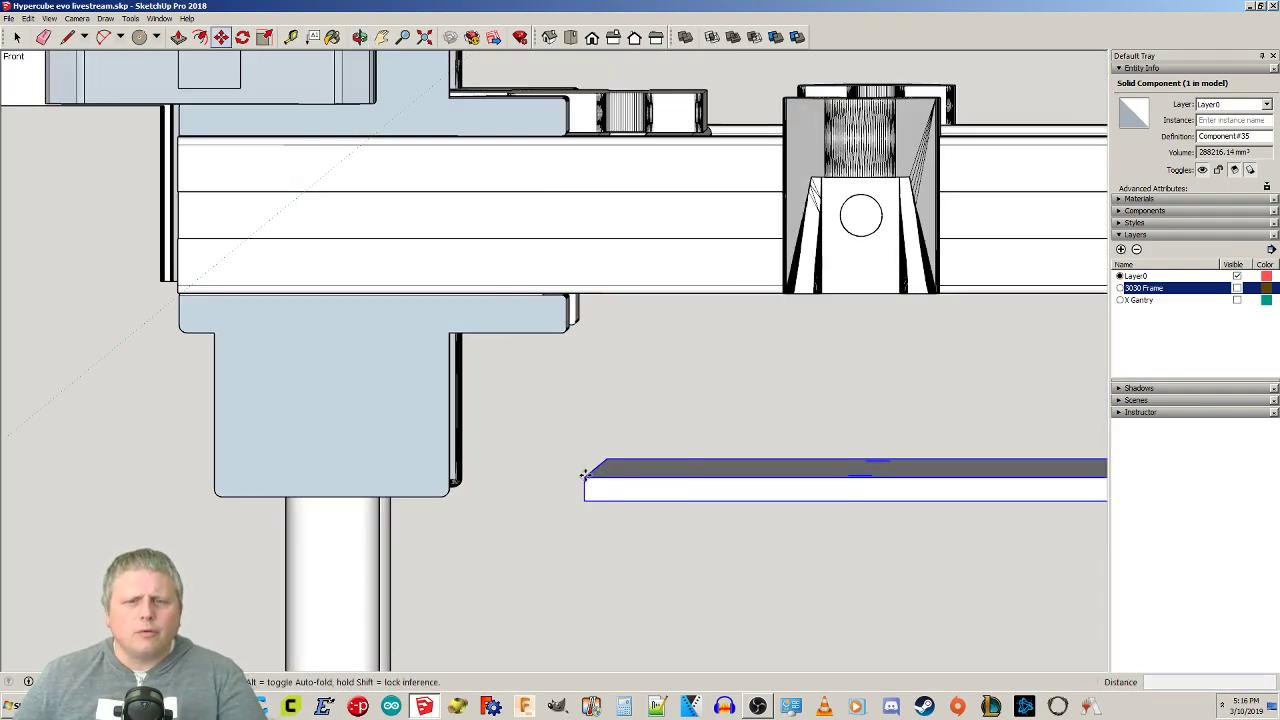
pyautogui.click(586, 474)
pyautogui.write('3')
pyautogui.press('Return')
pyautogui.click(584, 499)
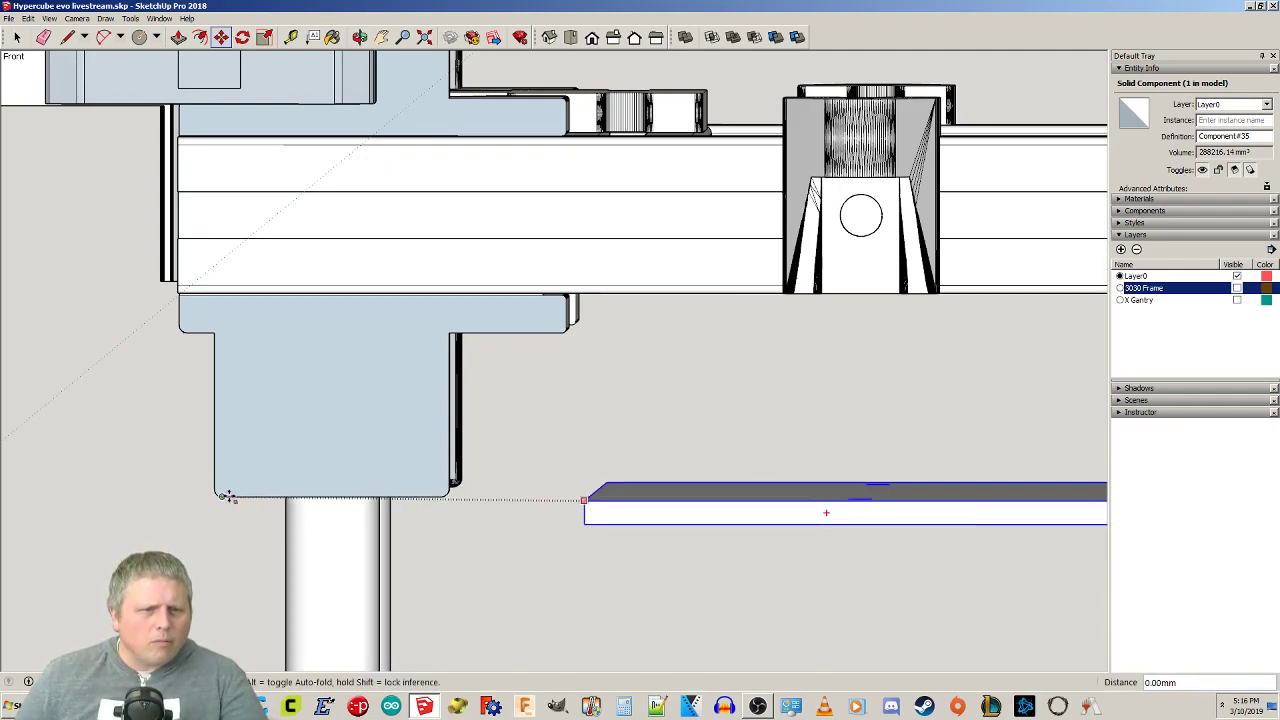
pyautogui.press('Escape')
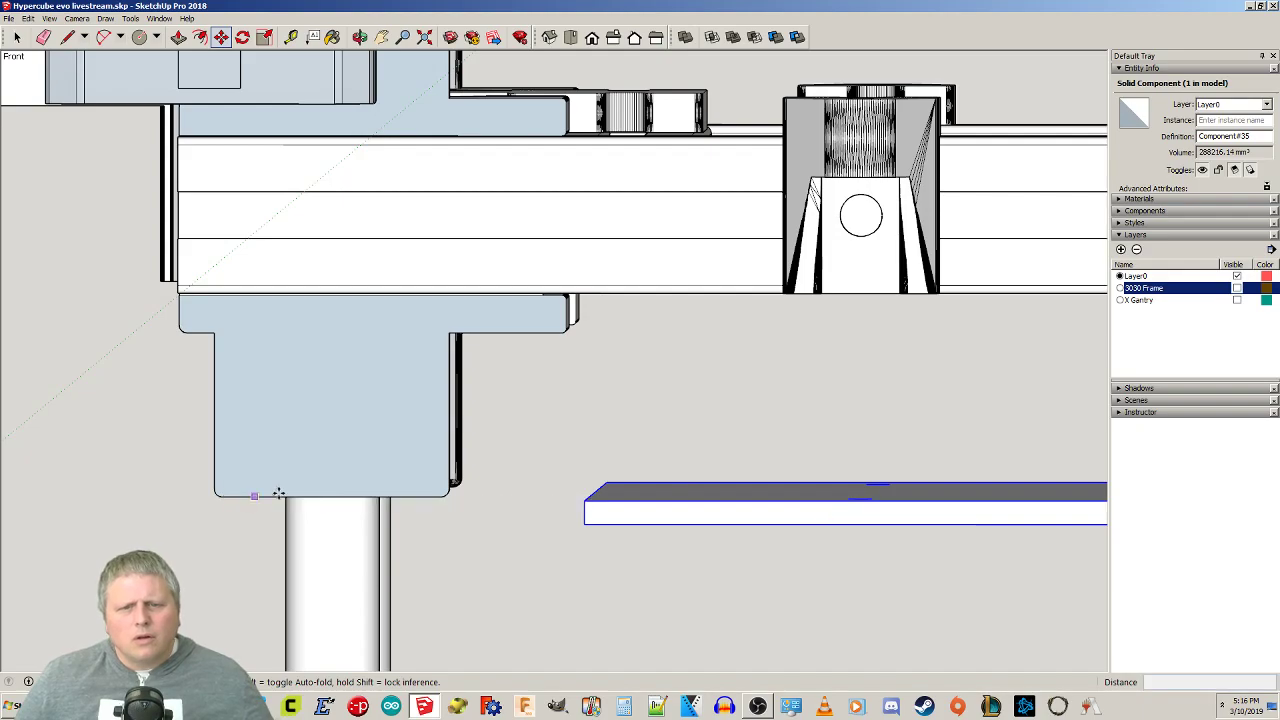
# Raise the bed plate 68 mm along the blue axis above the bed frame and deselect it.
pyautogui.click(682, 494)
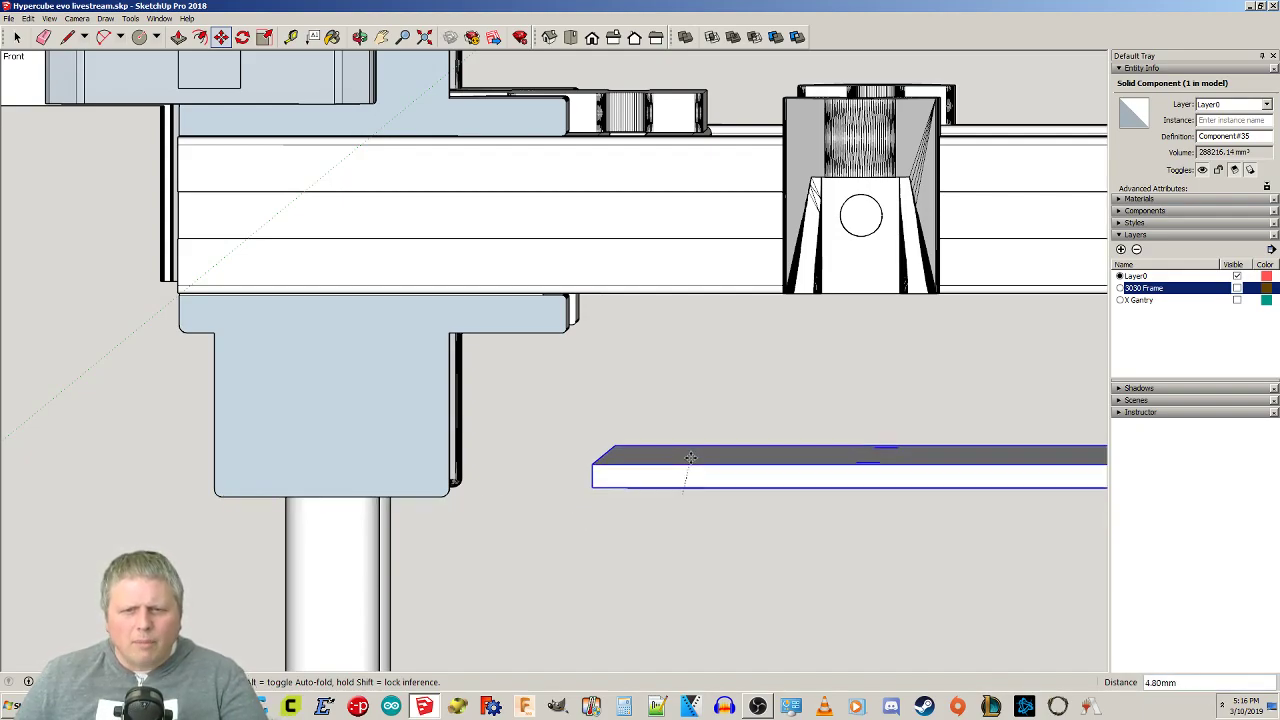
pyautogui.write('68')
pyautogui.press('Return')
pyautogui.scroll(-3, 748, 439)
pyautogui.keyDown('shift'); pyautogui.moveTo(835, 481); pyautogui.dragTo(711, 591, button='middle'); pyautogui.keyUp('shift')
pyautogui.press('space')
pyautogui.click(736, 543)
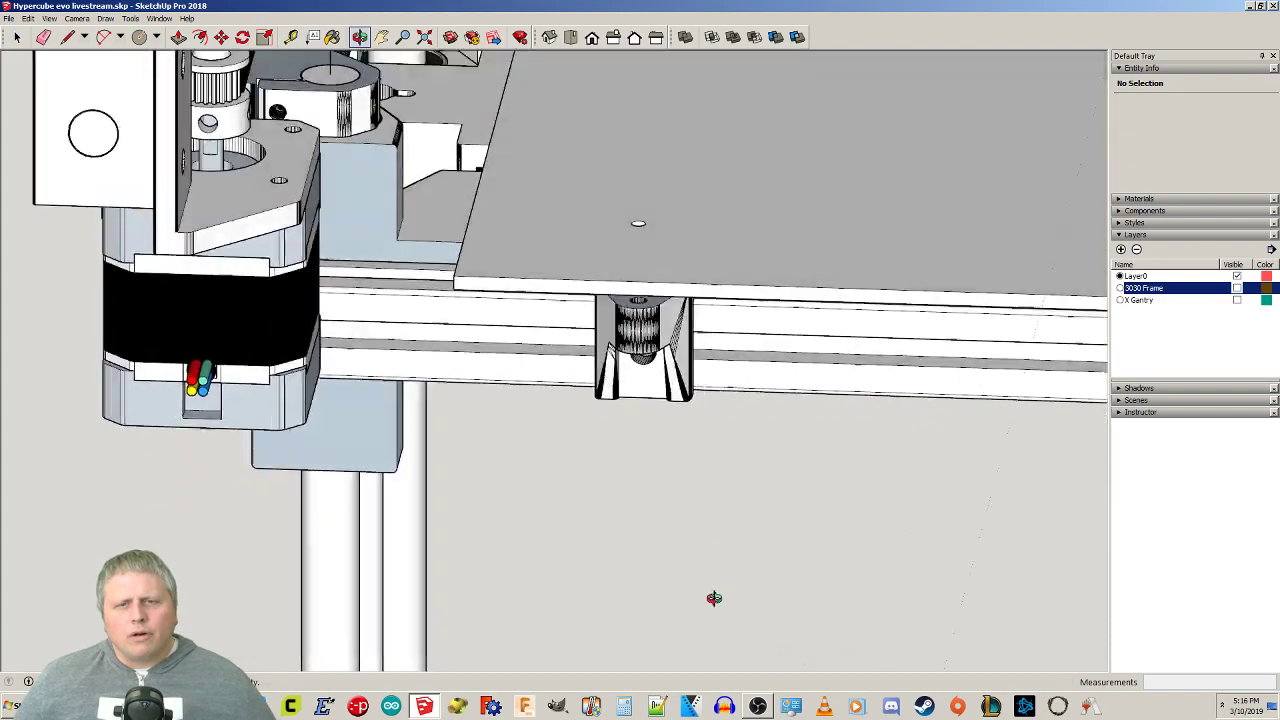
# Open the 3D Warehouse and replace the previous search with a search for "spring".
pyautogui.click(161, 19)
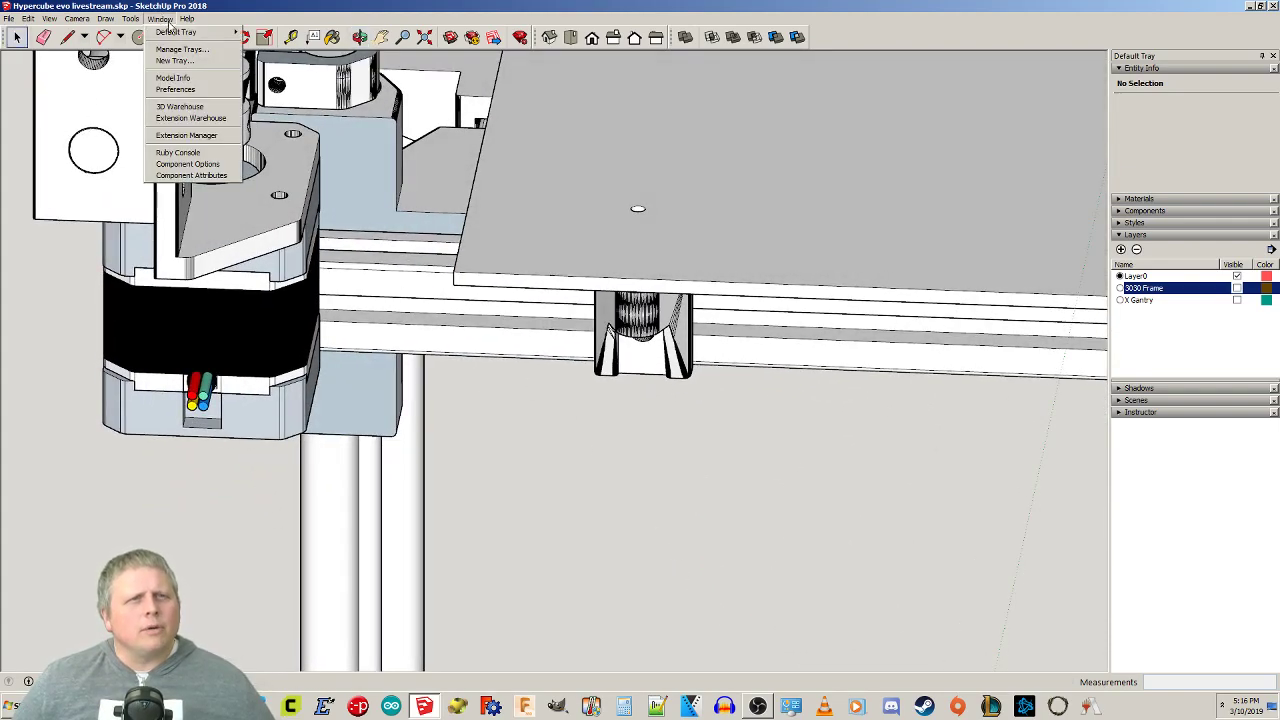
pyautogui.click(176, 106)
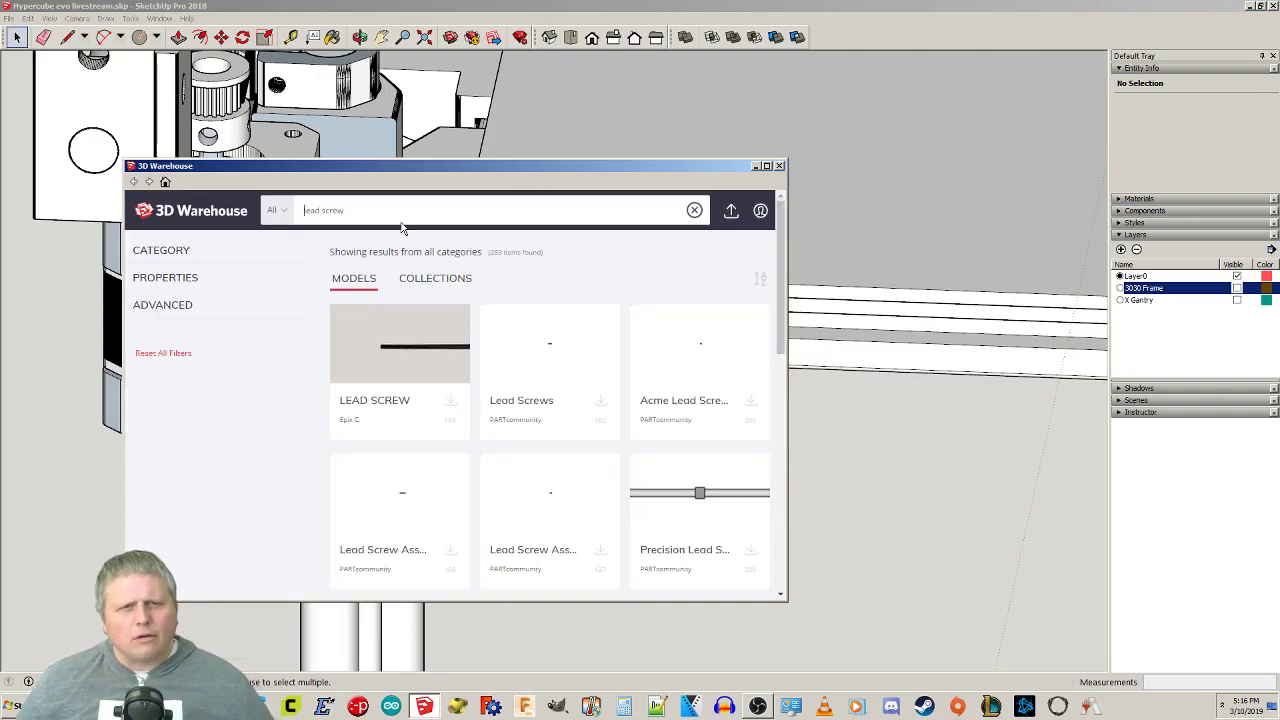
pyautogui.moveTo(395, 212); pyautogui.dragTo(187, 200)
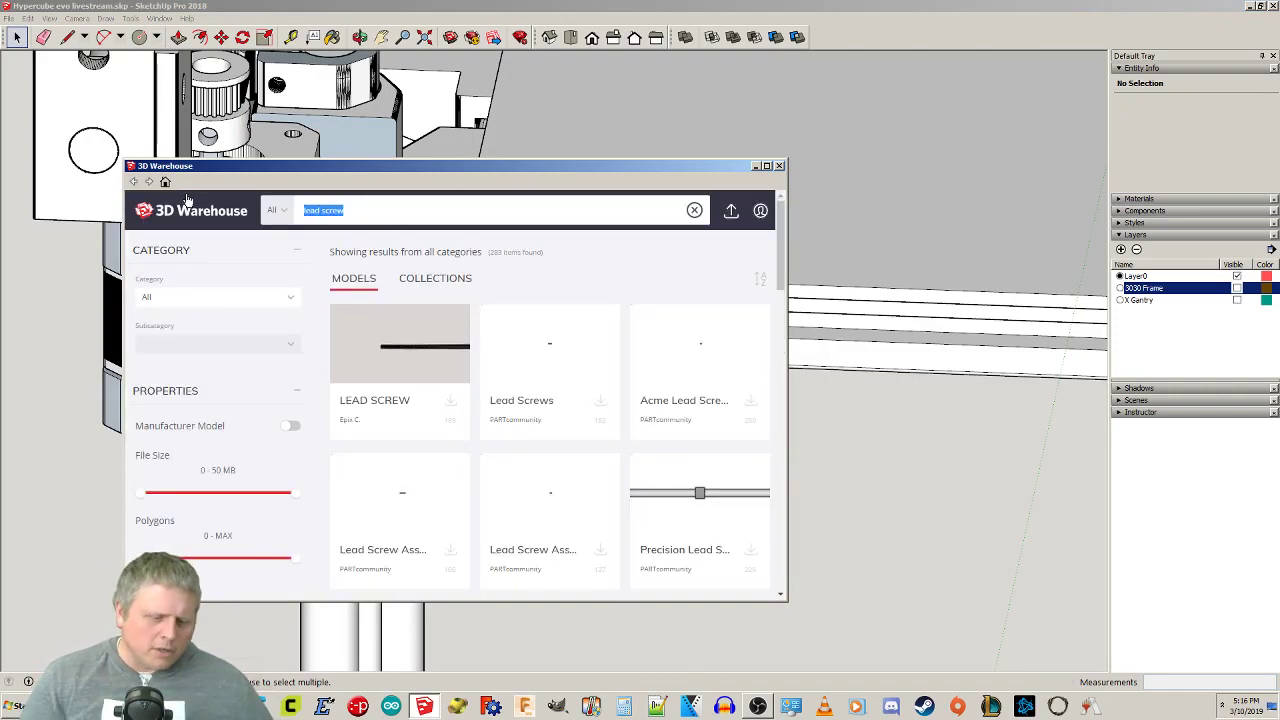
pyautogui.write('spring')
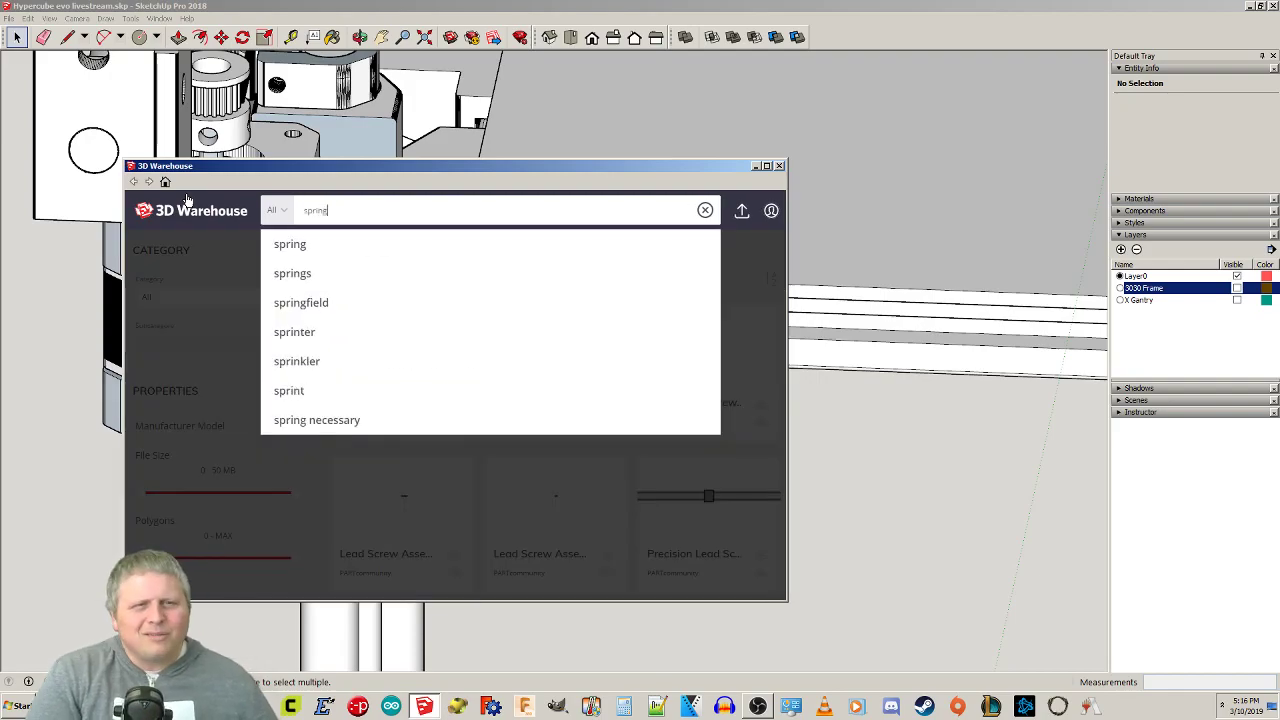
pyautogui.press('Return')
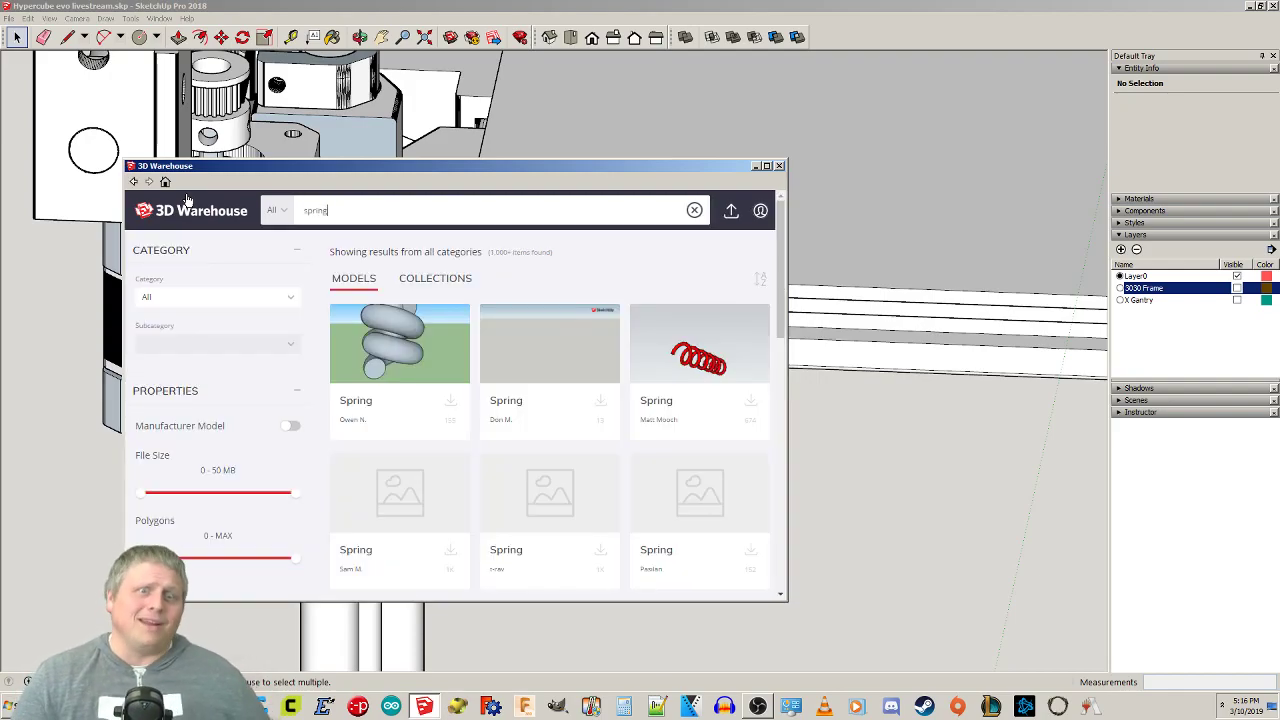
# Browse the spring search results for a tightly wound cylindrical coil spring suited to the bed mounts.
pyautogui.scroll(-4, 518, 384)
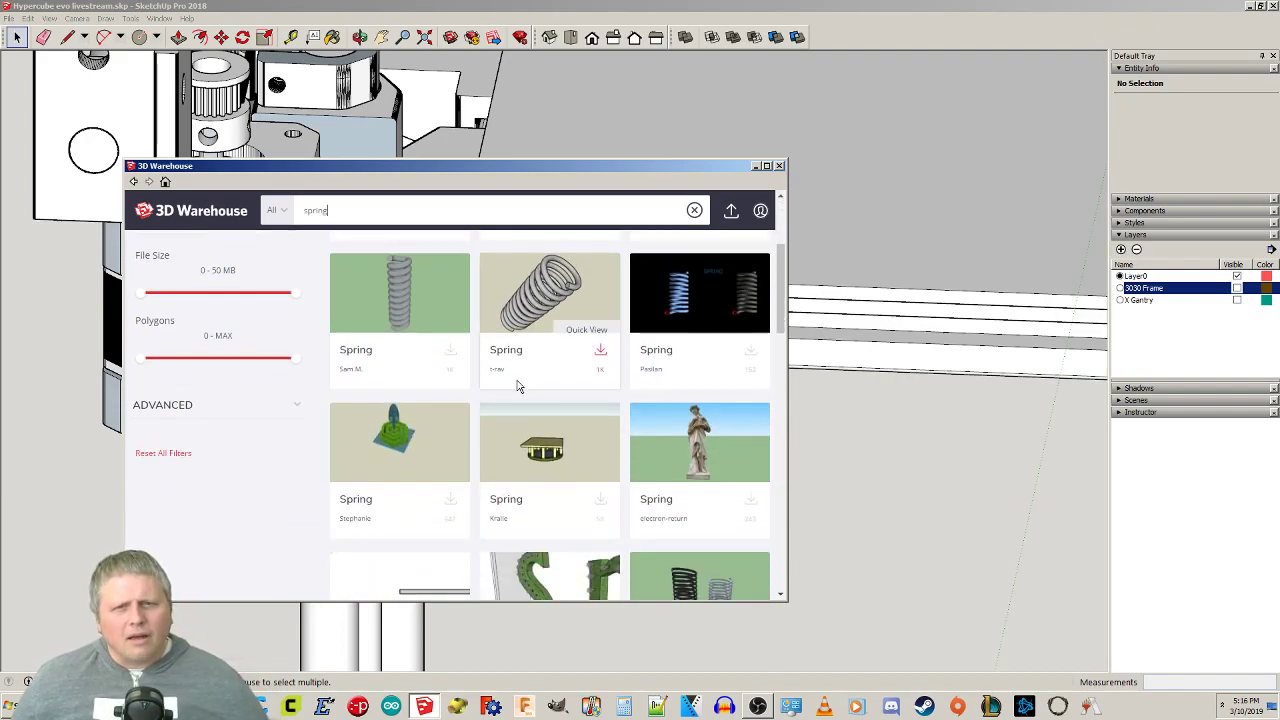
pyautogui.scroll(-1, 523, 388)
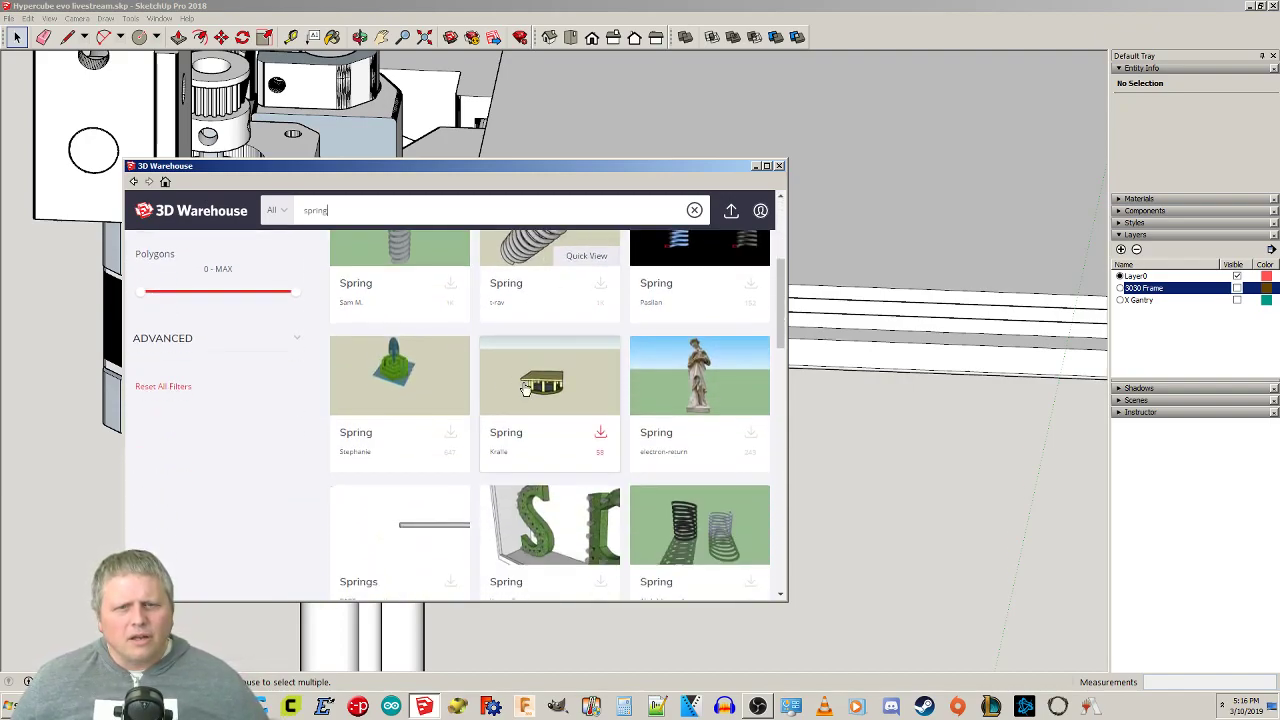
pyautogui.scroll(4, 543, 406)
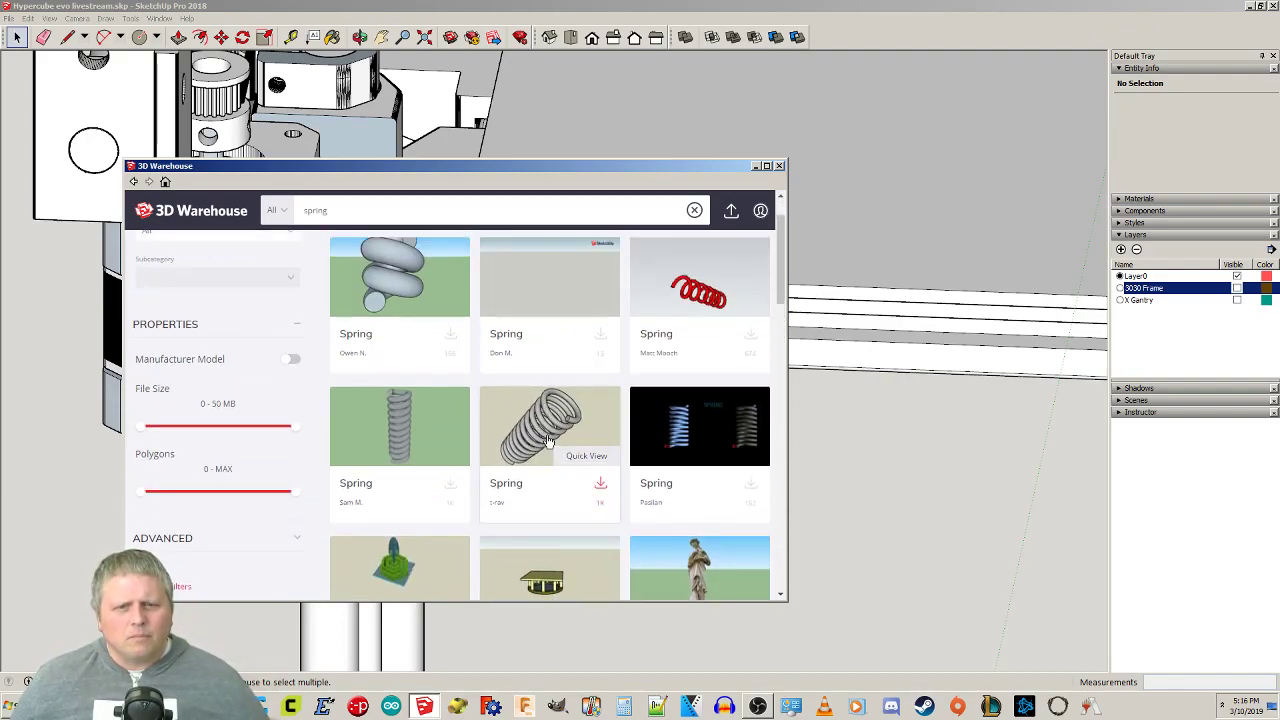
pyautogui.scroll(-5, 607, 478)
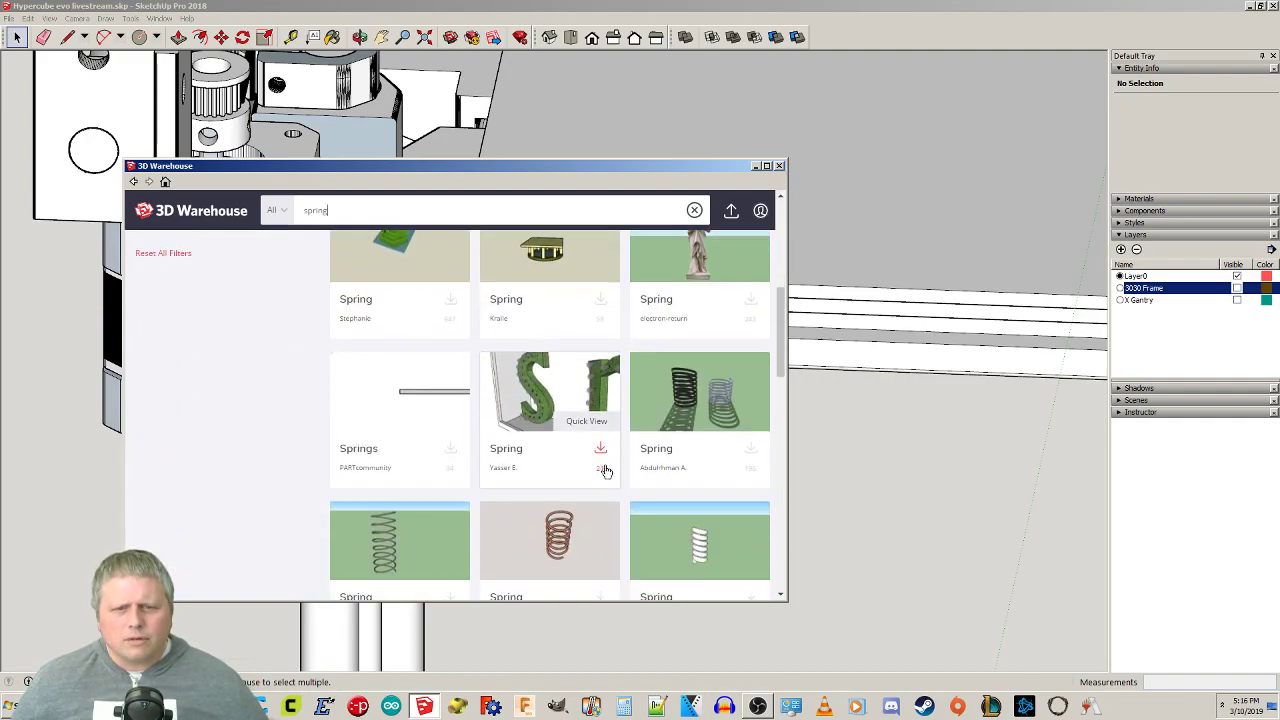
pyautogui.scroll(-4, 605, 471)
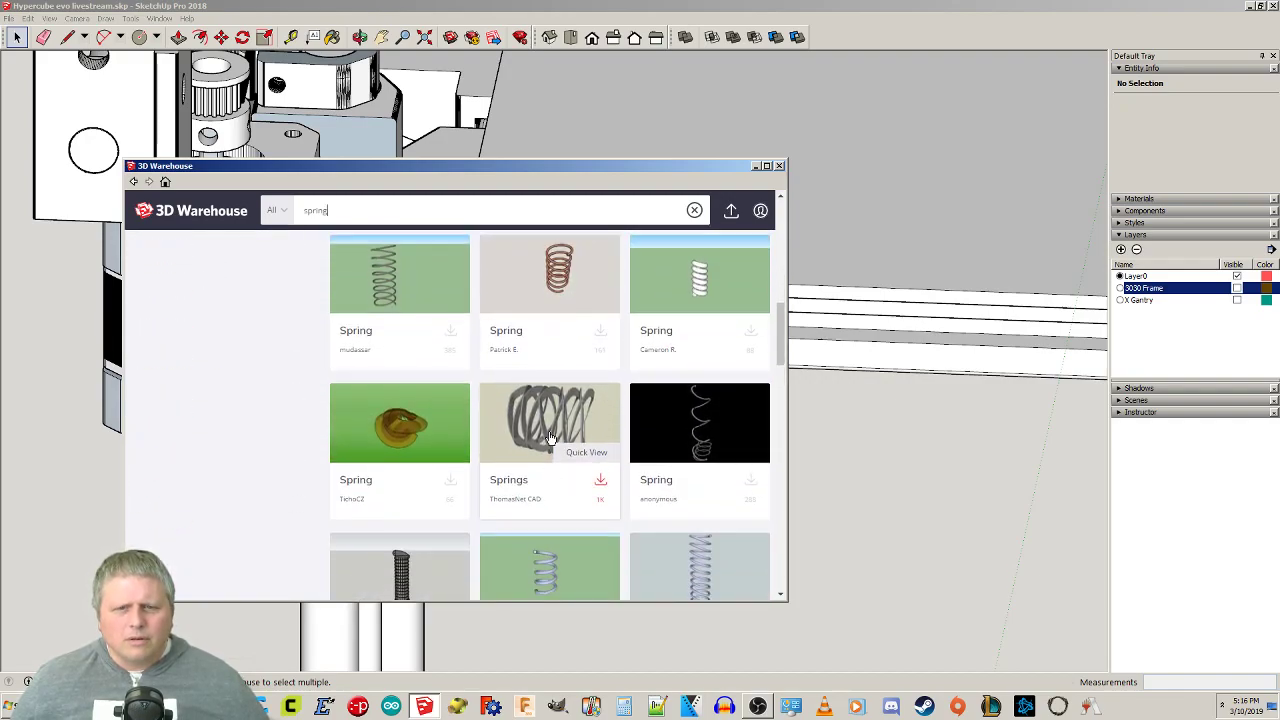
pyautogui.scroll(-3, 550, 438)
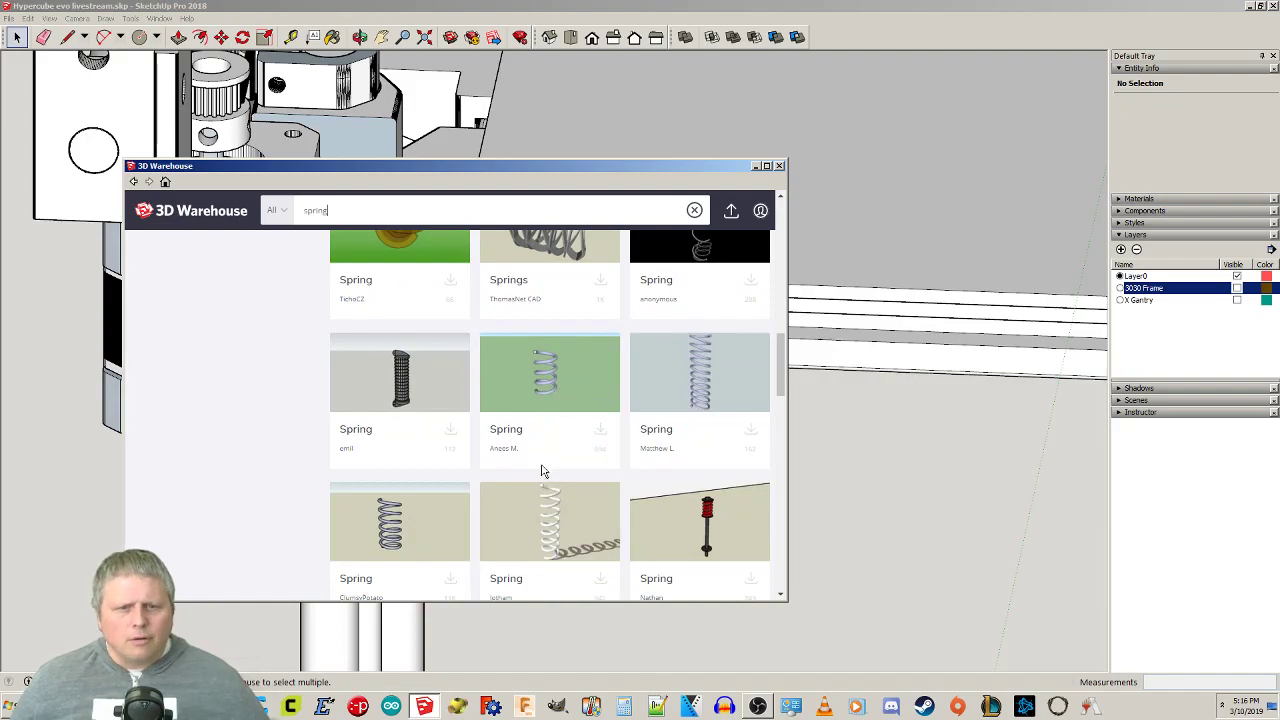
pyautogui.scroll(-2, 490, 468)
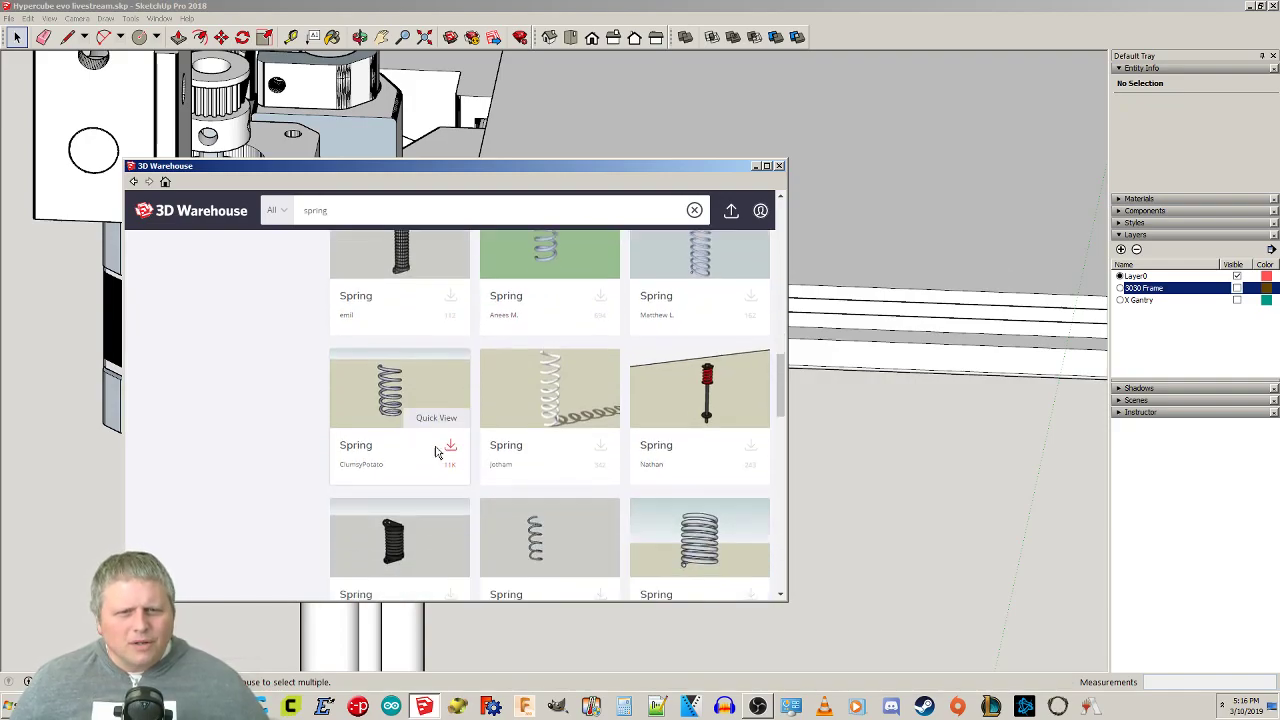
pyautogui.scroll(5, 470, 444)
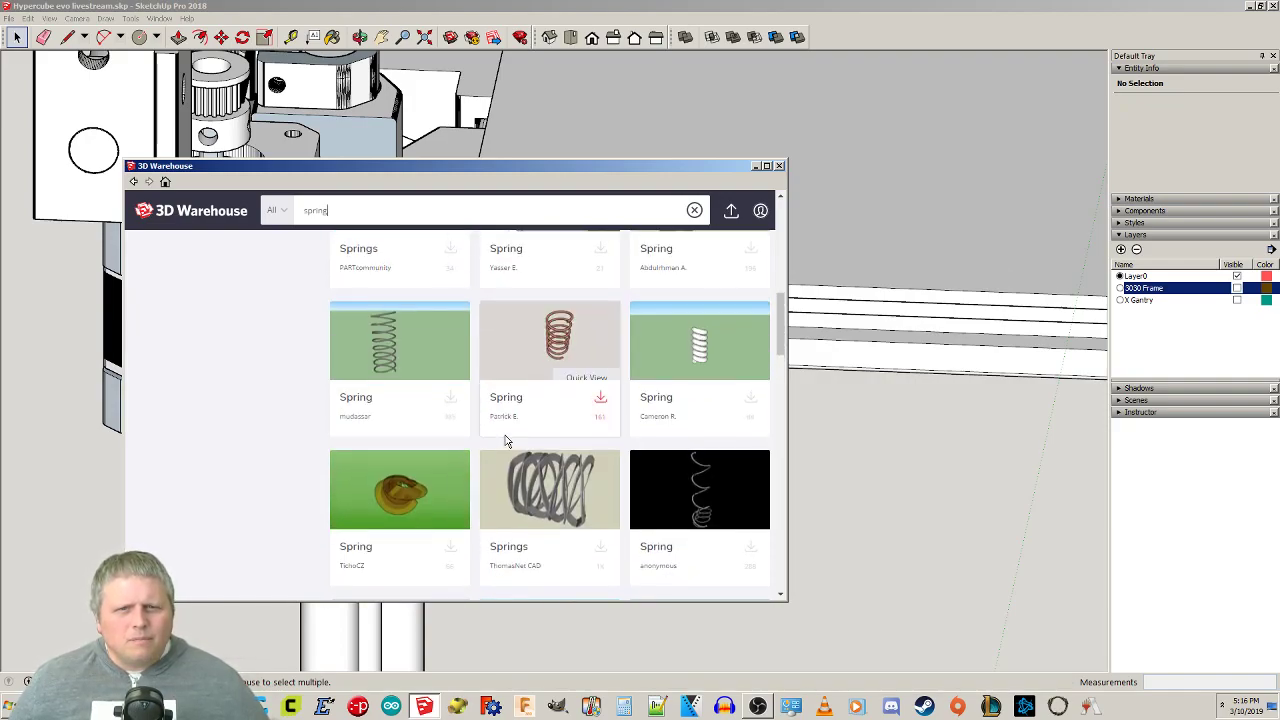
pyautogui.scroll(8, 509, 437)
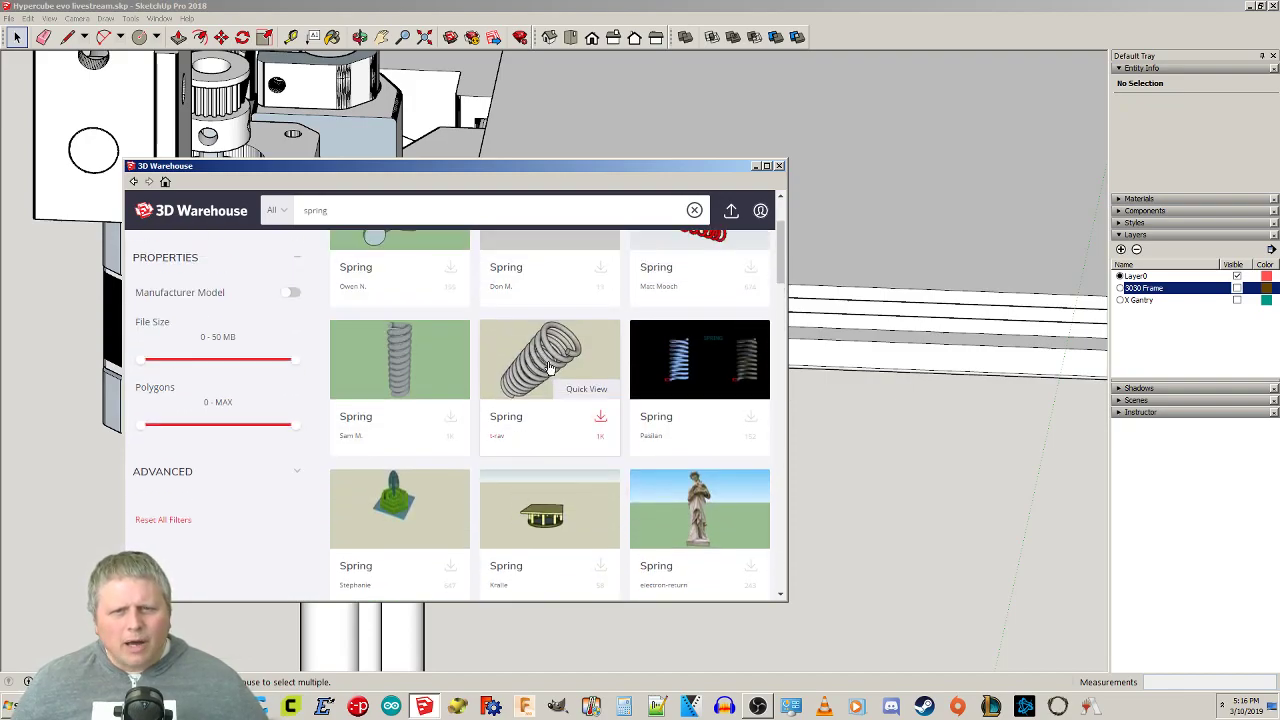
# Download the grey coil spring shown lying diagonally directly into the model and place it on the bed plate.
pyautogui.click(549, 368)
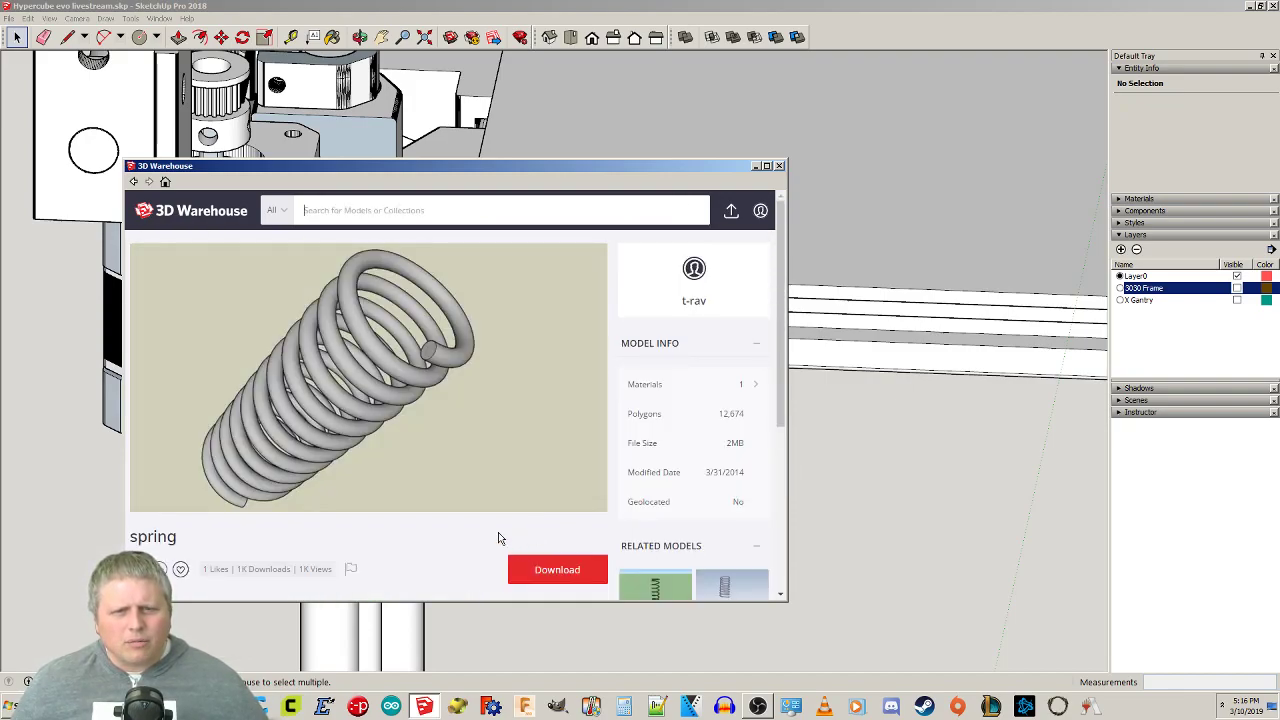
pyautogui.scroll(-1, 496, 560)
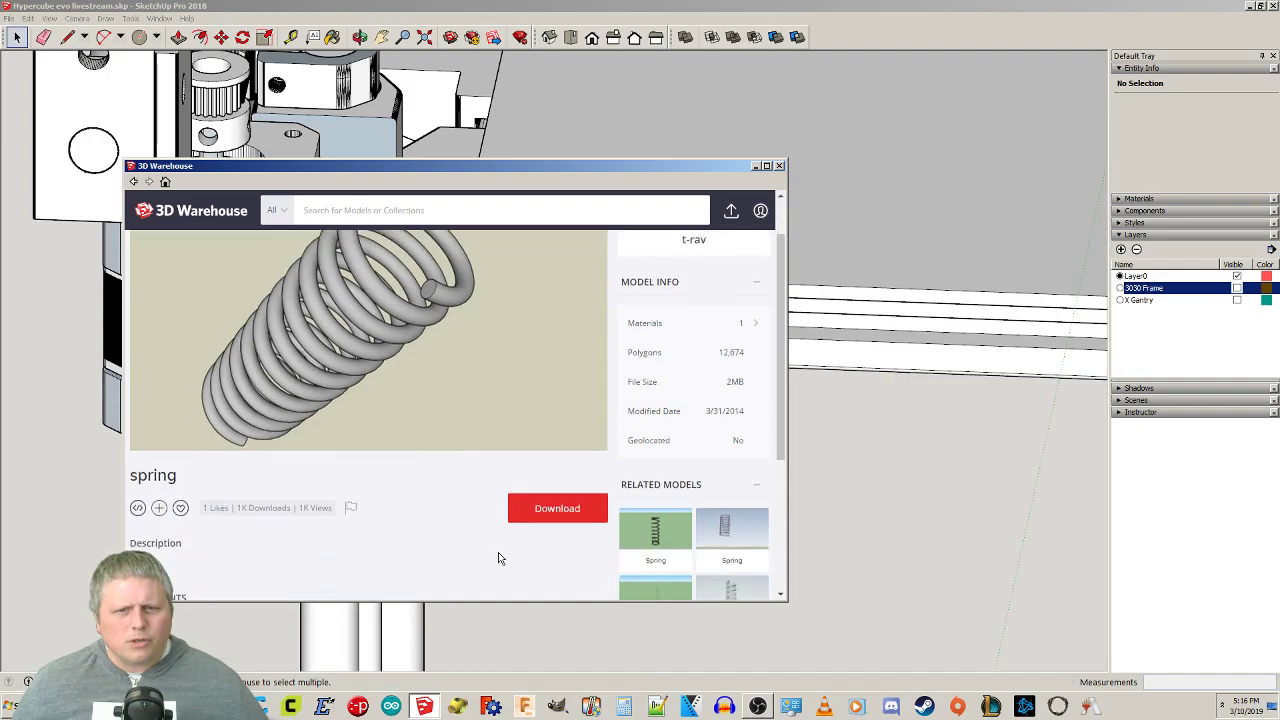
pyautogui.click(546, 508)
pyautogui.click(413, 414)
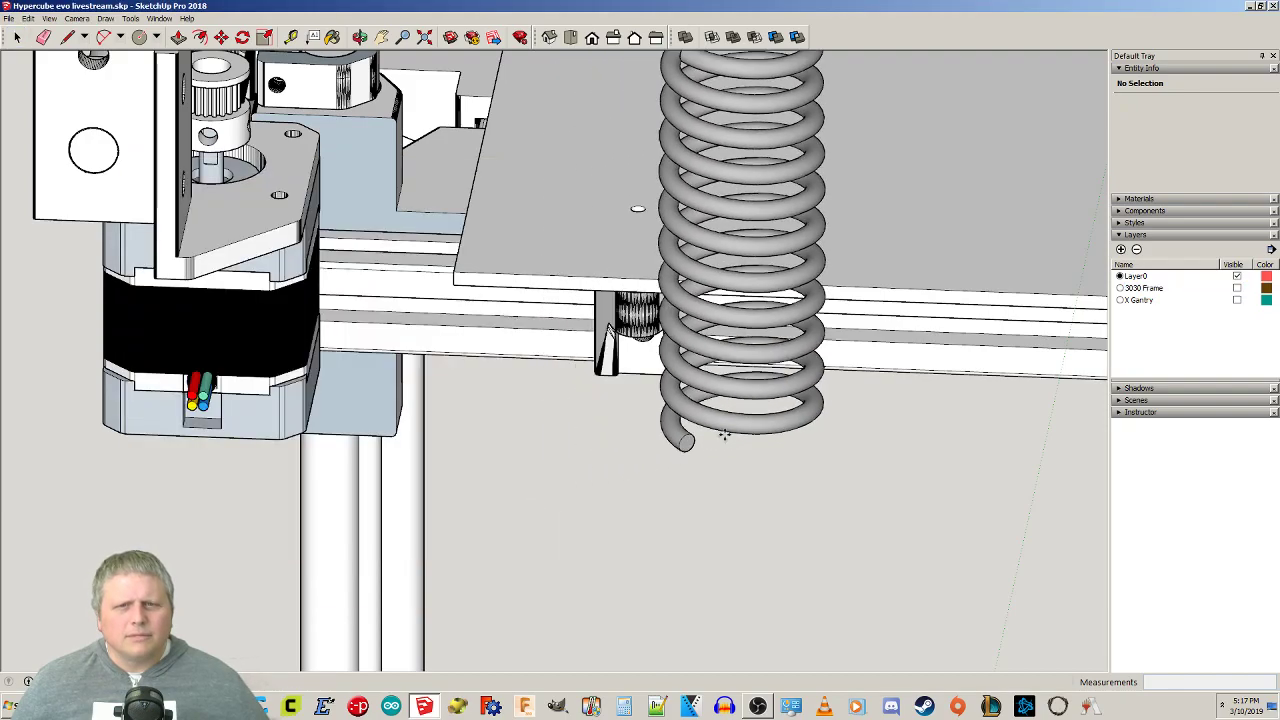
pyautogui.scroll(-1, 679, 453)
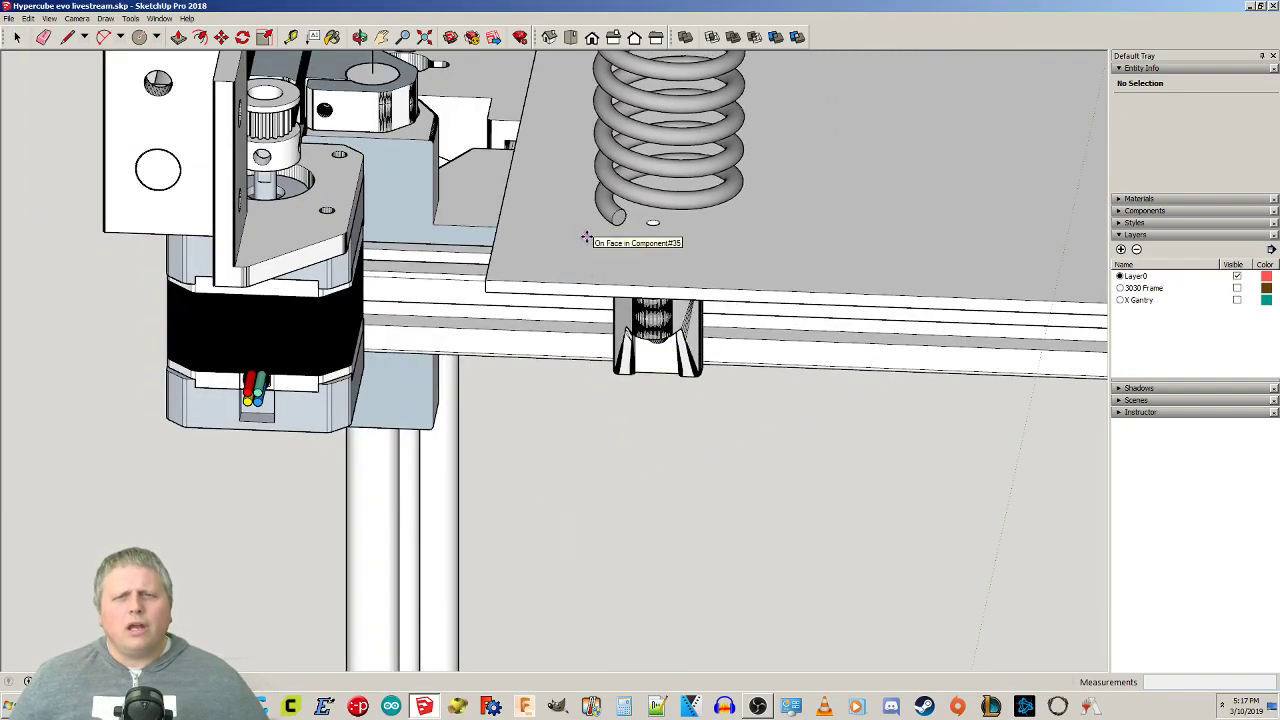
pyautogui.moveTo(700, 232); pyautogui.dragTo(709, 360, button='middle')
pyautogui.click(709, 360)
# Measure the spring's outer diameter from edge to edge along the red axis in the top view.
pyautogui.keyDown('shift'); pyautogui.moveTo(808, 176); pyautogui.dragTo(726, 506, button='middle'); pyautogui.keyUp('shift')
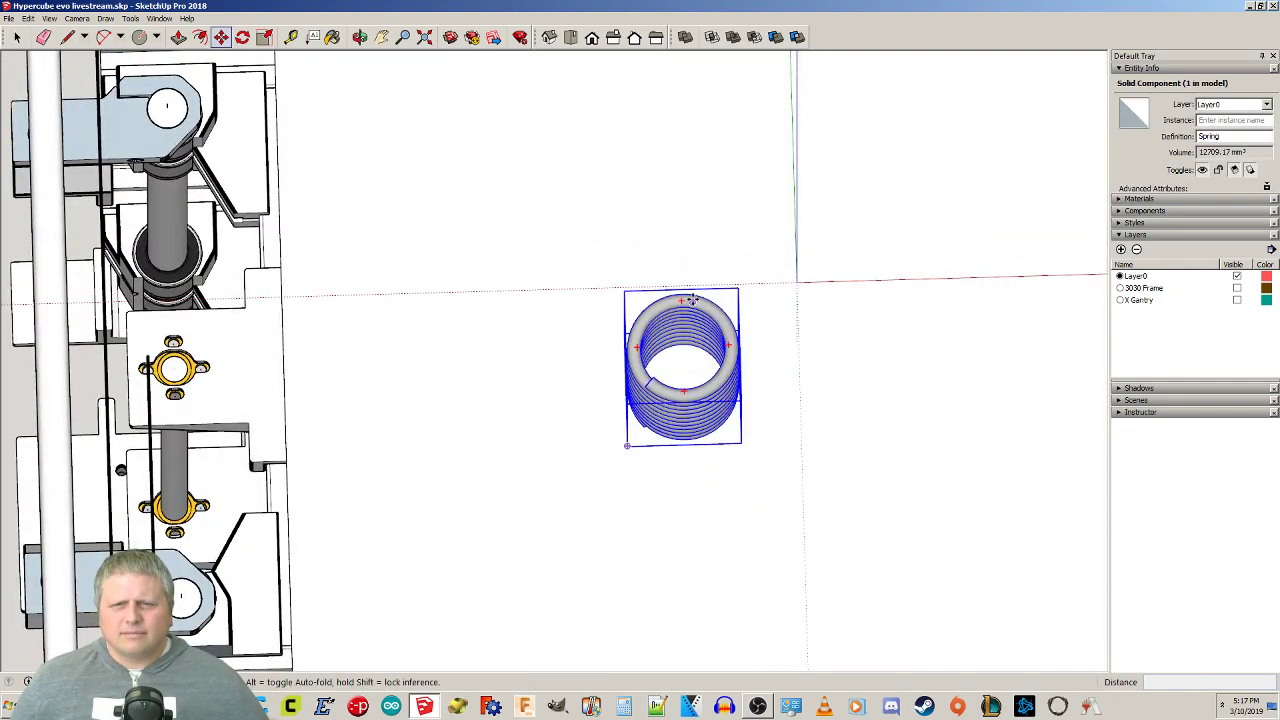
pyautogui.click(571, 37)
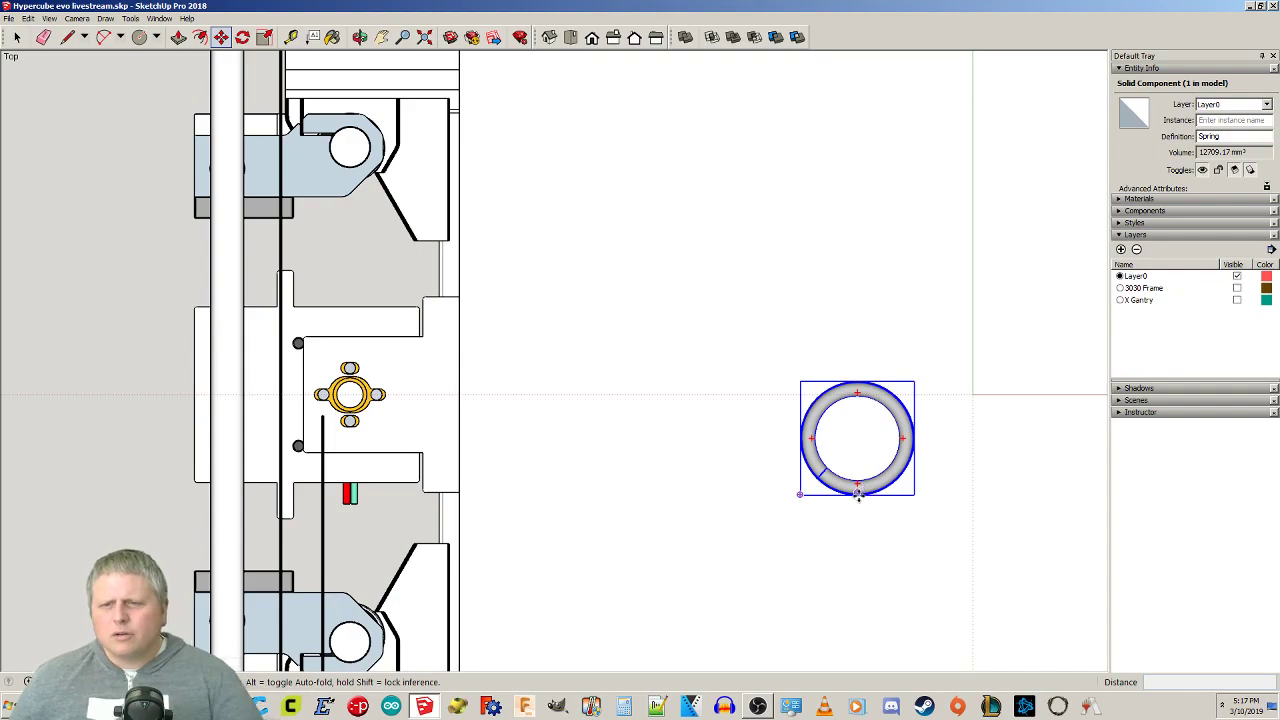
pyautogui.scroll(5, 857, 495)
pyautogui.scroll(-4, 820, 446)
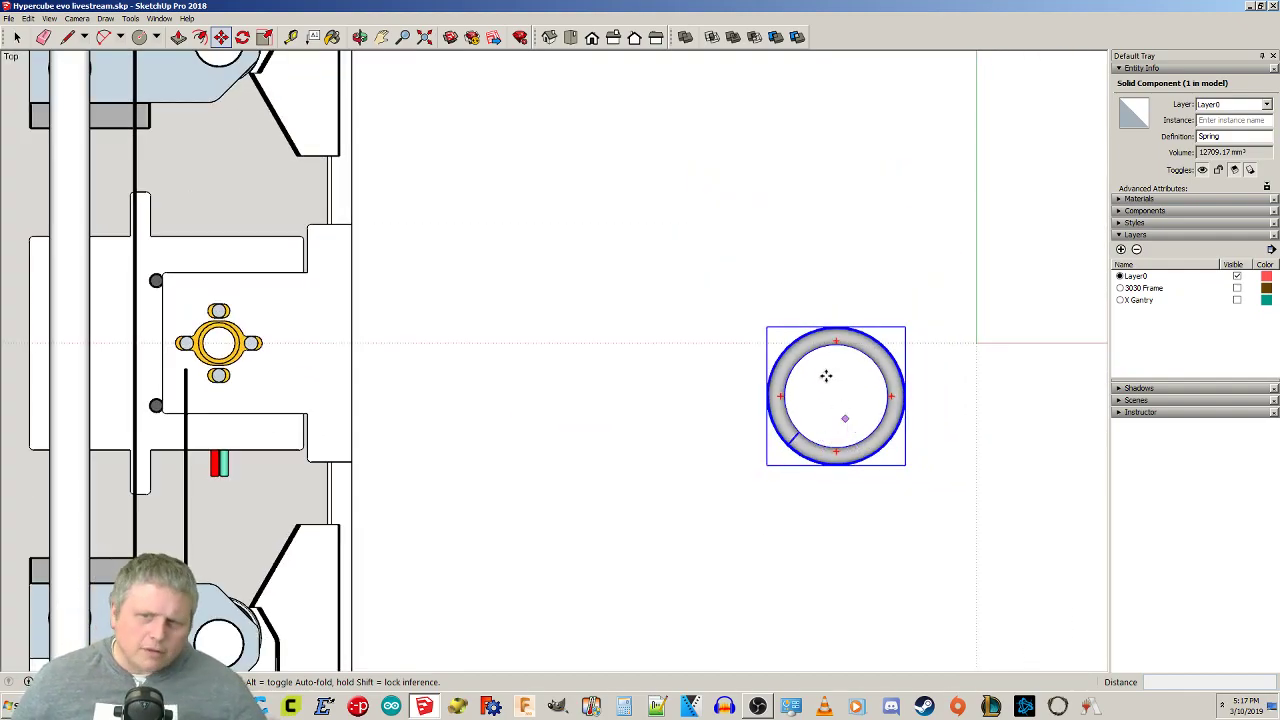
pyautogui.scroll(2, 825, 380)
pyautogui.scroll(3, 750, 398)
pyautogui.moveTo(750, 398)
pyautogui.mouseDown(button='middle')
pyautogui.moveTo(760, 386)
pyautogui.moveTo(750, 408)
pyautogui.moveTo(752, 396)
pyautogui.mouseUp(button='middle')
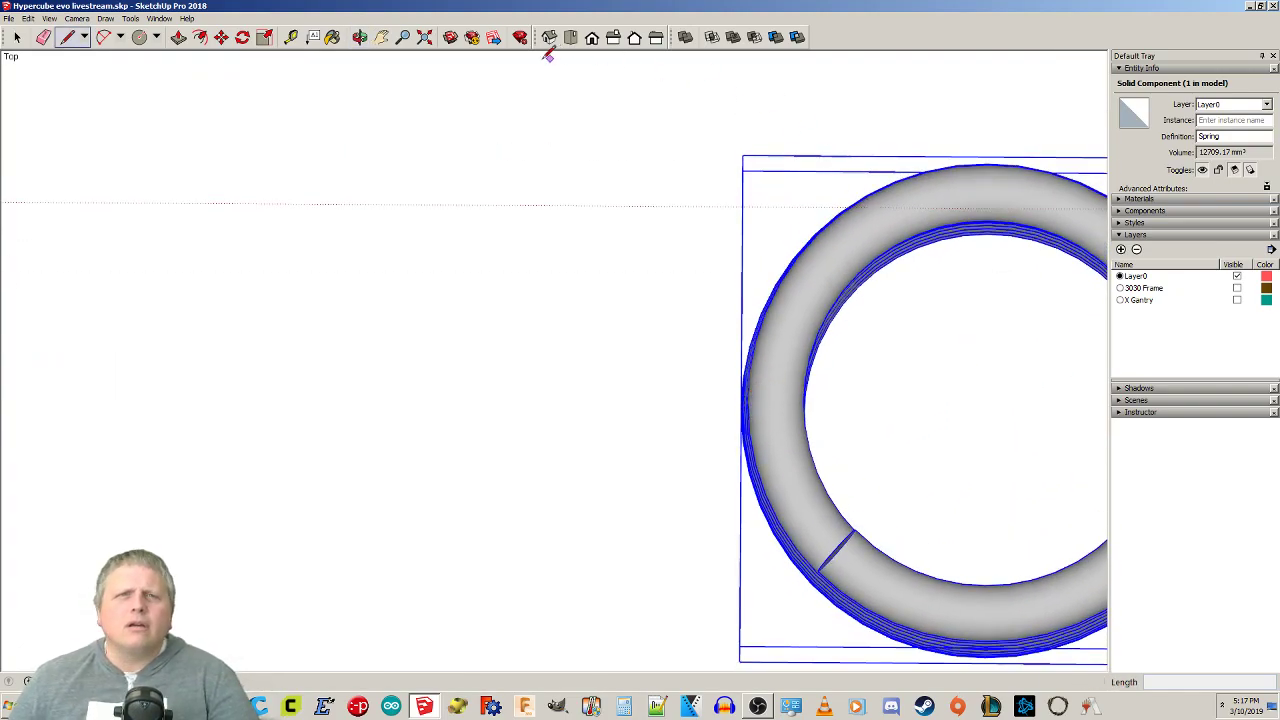
pyautogui.click(568, 37)
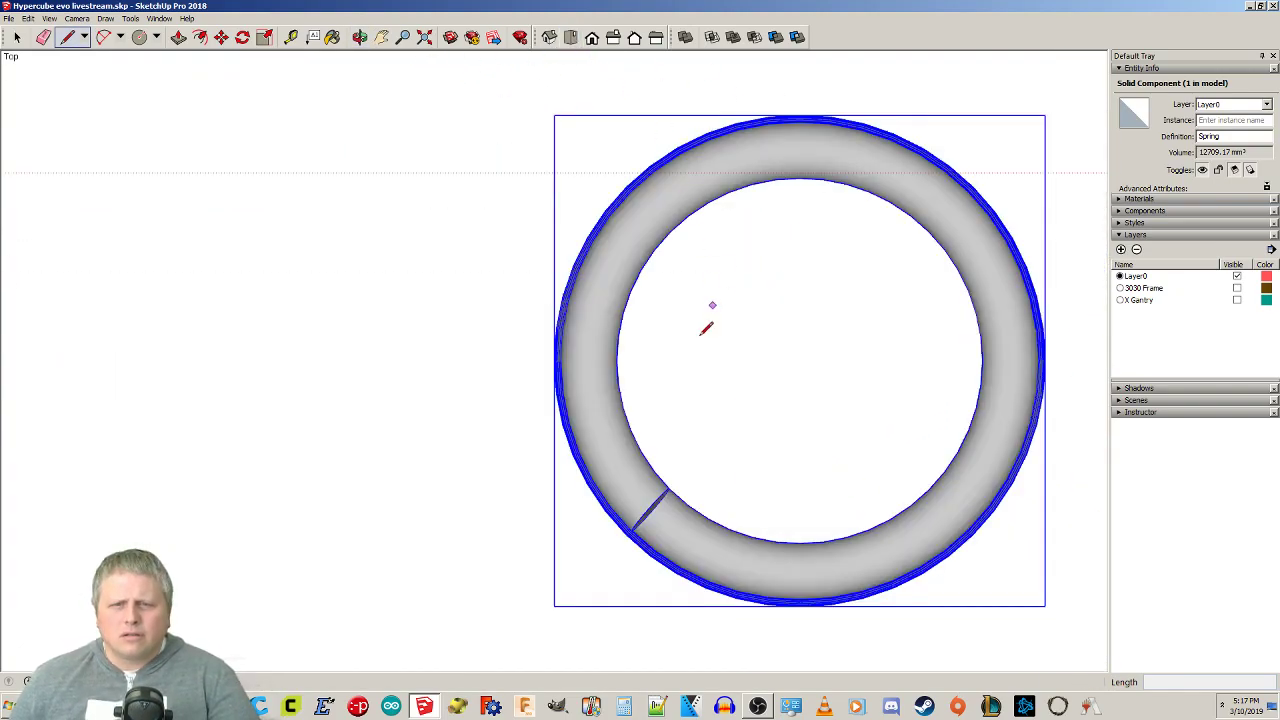
pyautogui.click(556, 358)
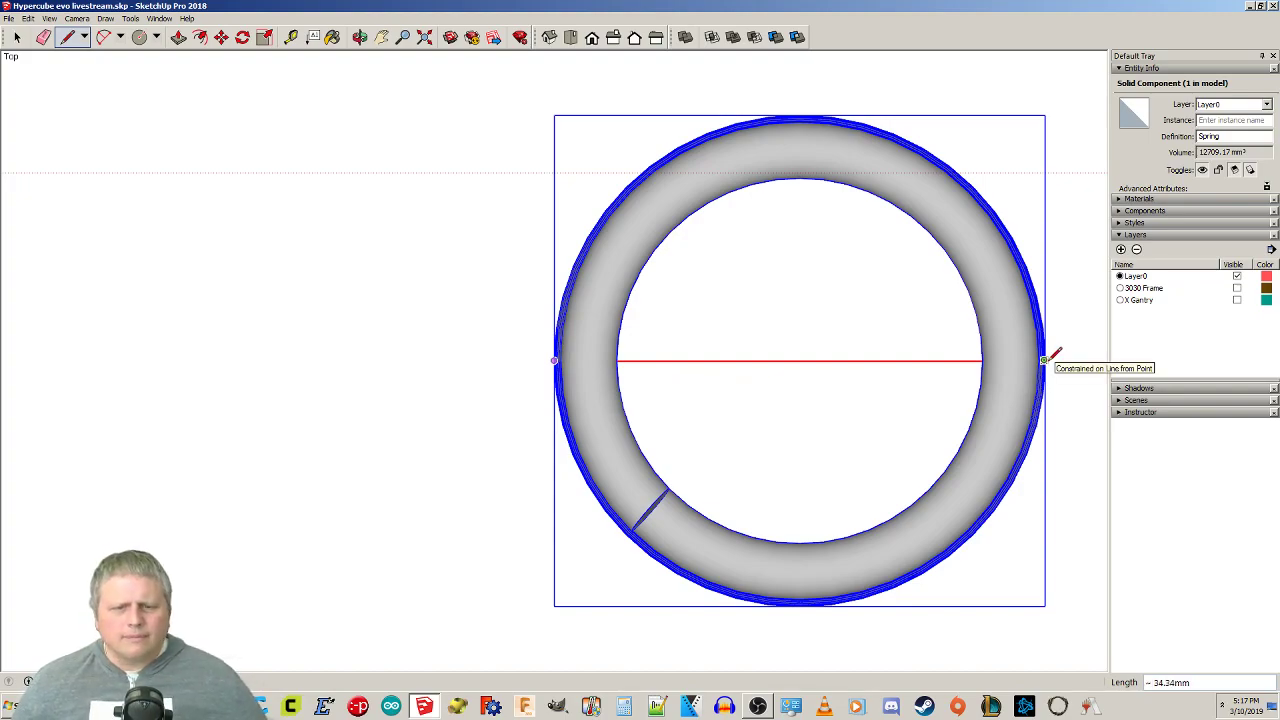
pyautogui.press('Escape')
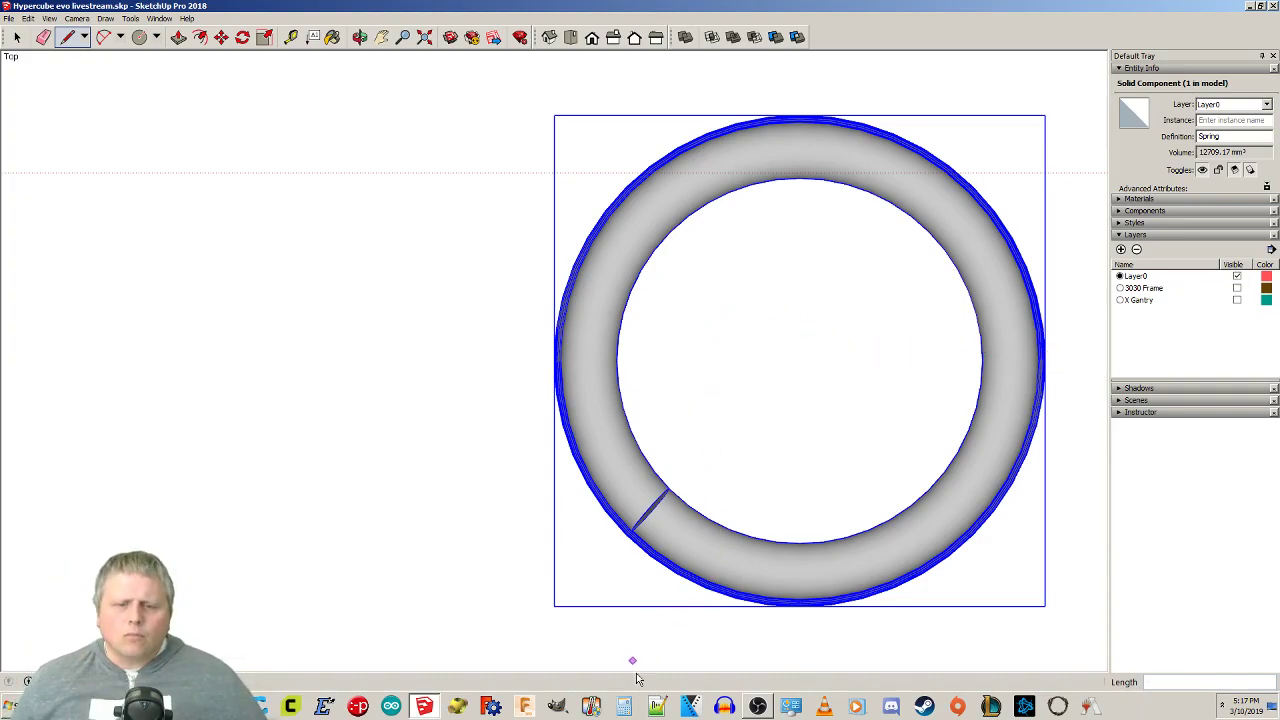
# Calculate the spring's scale factor by dividing 8 by 34 in the Calculator, and return to the SketchUp model.
pyautogui.click(622, 708)
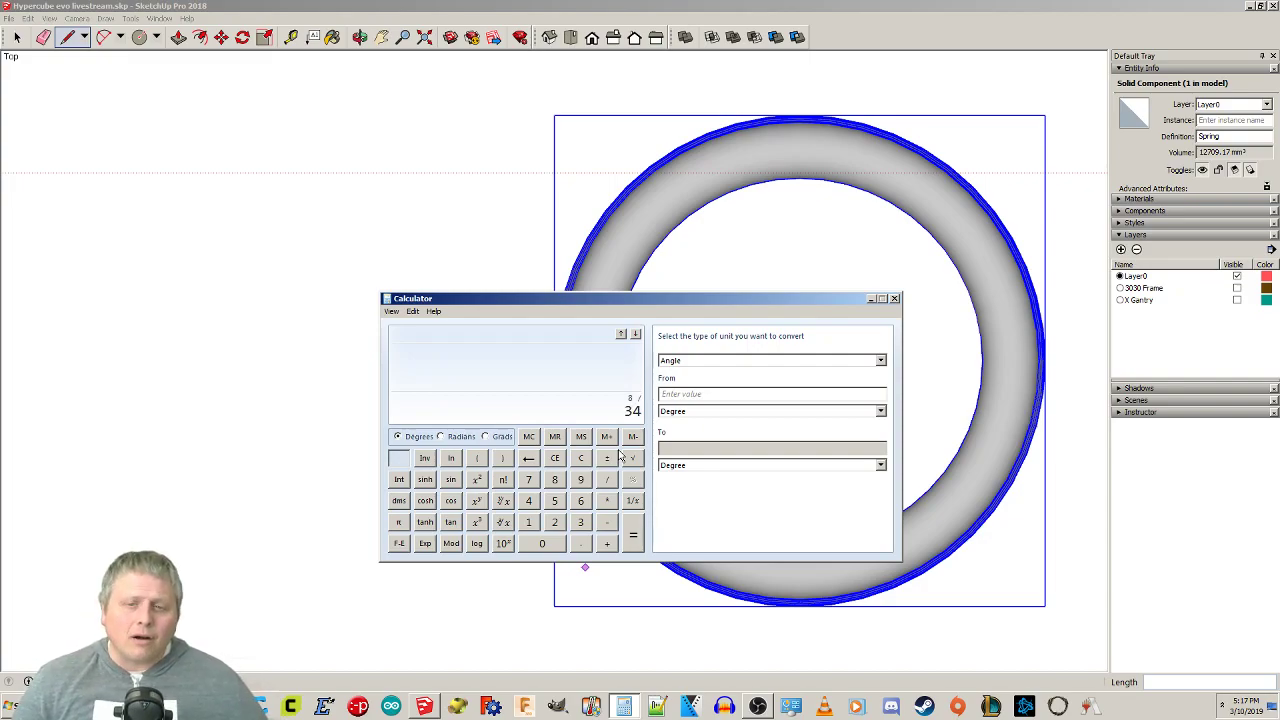
pyautogui.press('Return')
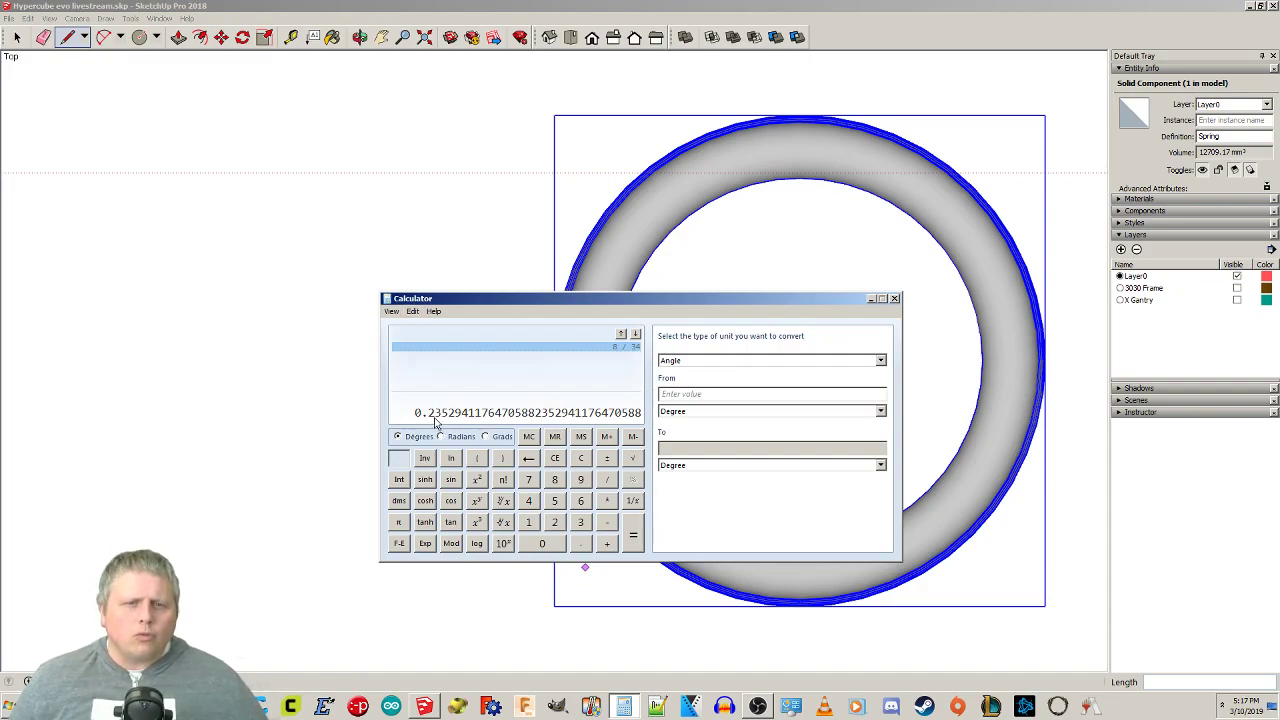
pyautogui.click(894, 299)
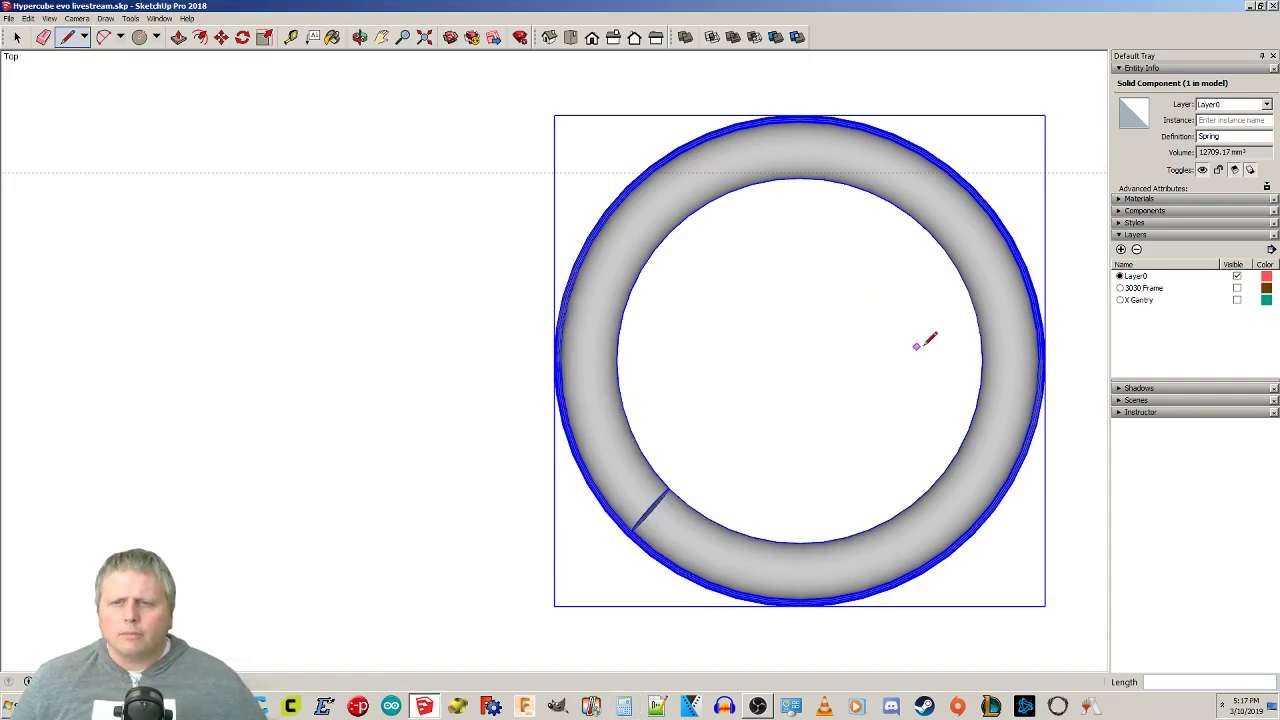
# Scale the spring uniformly about its opposite corner by a factor of 0.23.
pyautogui.scroll(-2, 849, 335)
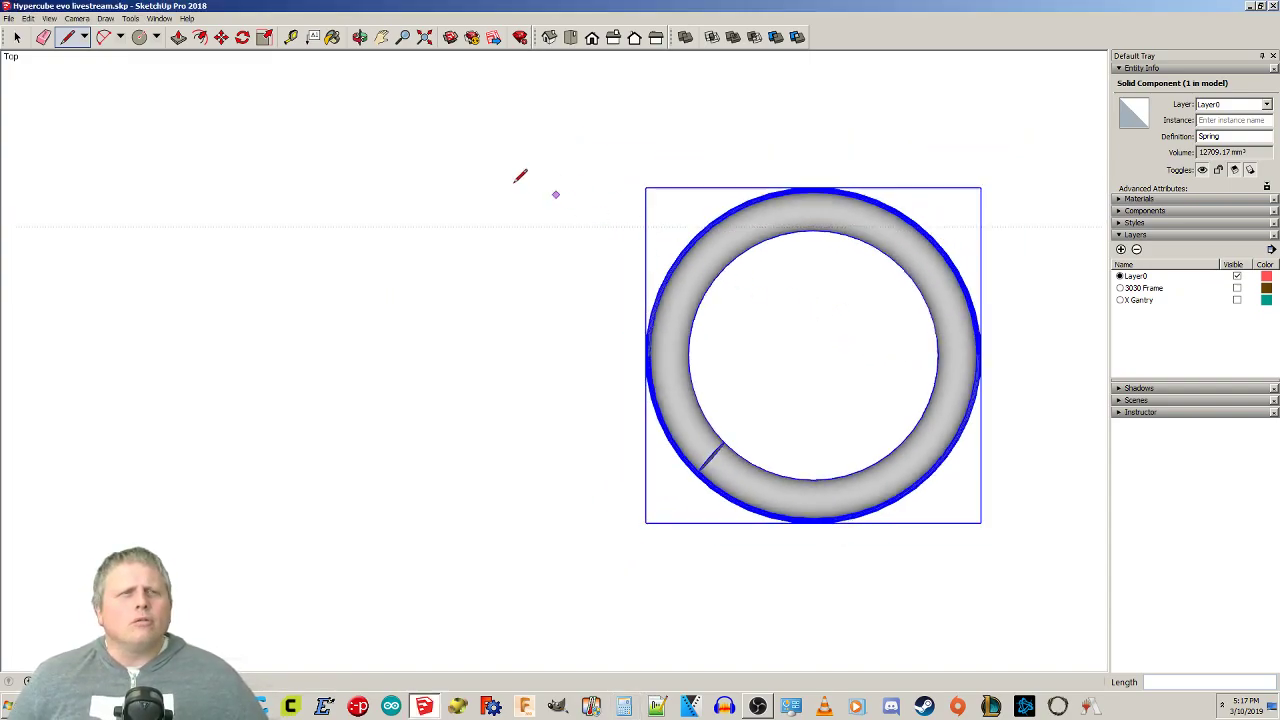
pyautogui.press('space')
pyautogui.moveTo(596, 352); pyautogui.dragTo(439, 204, button='middle')
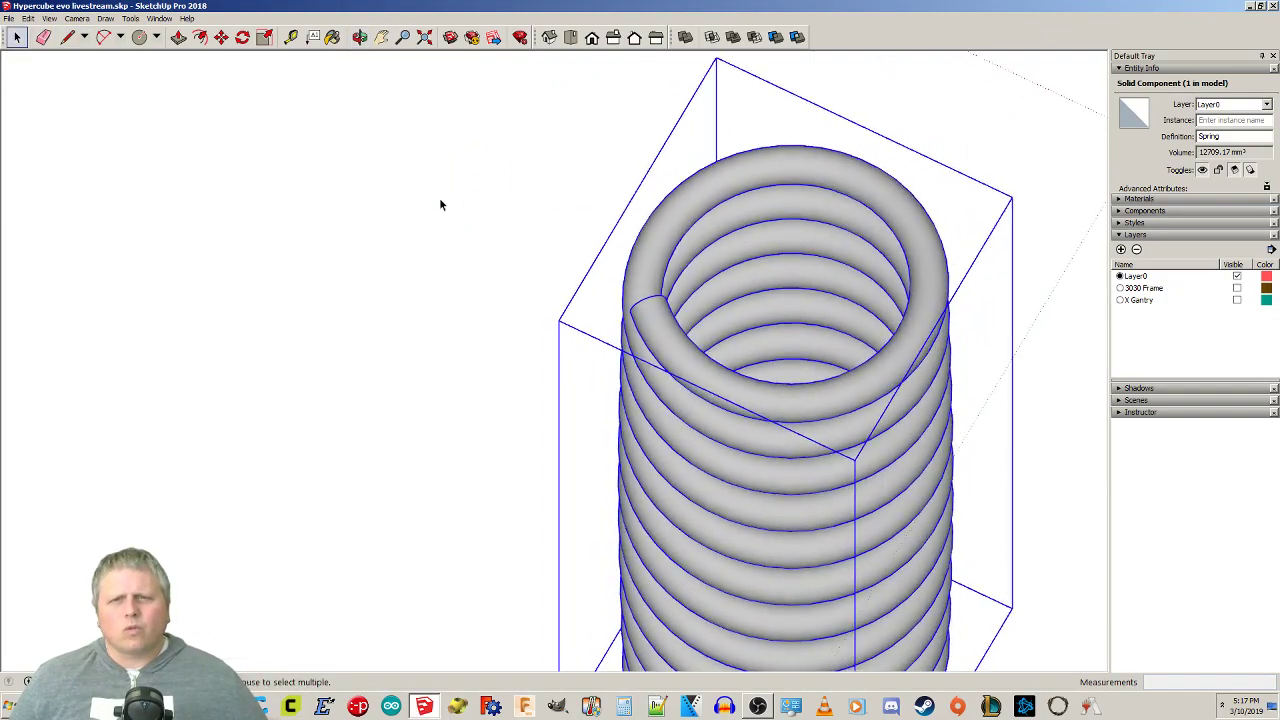
pyautogui.click(264, 37)
pyautogui.scroll(-2, 640, 296)
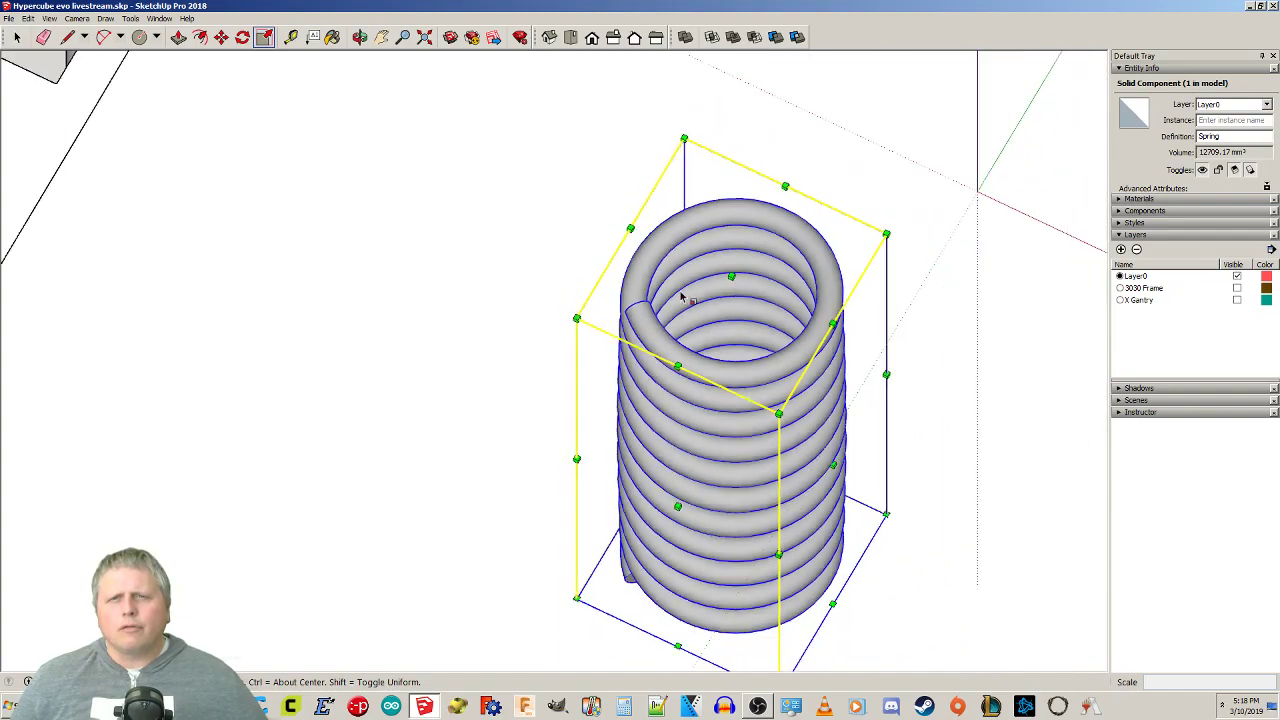
pyautogui.click(684, 139)
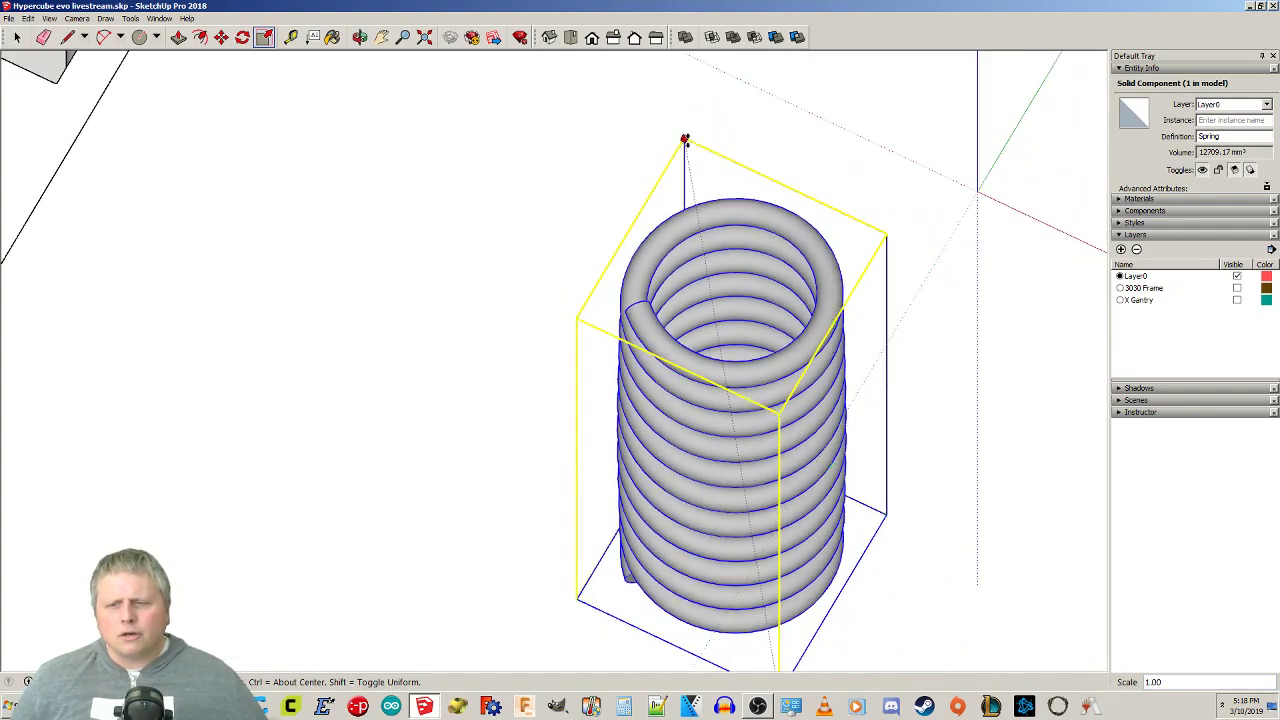
pyautogui.press('Escape')
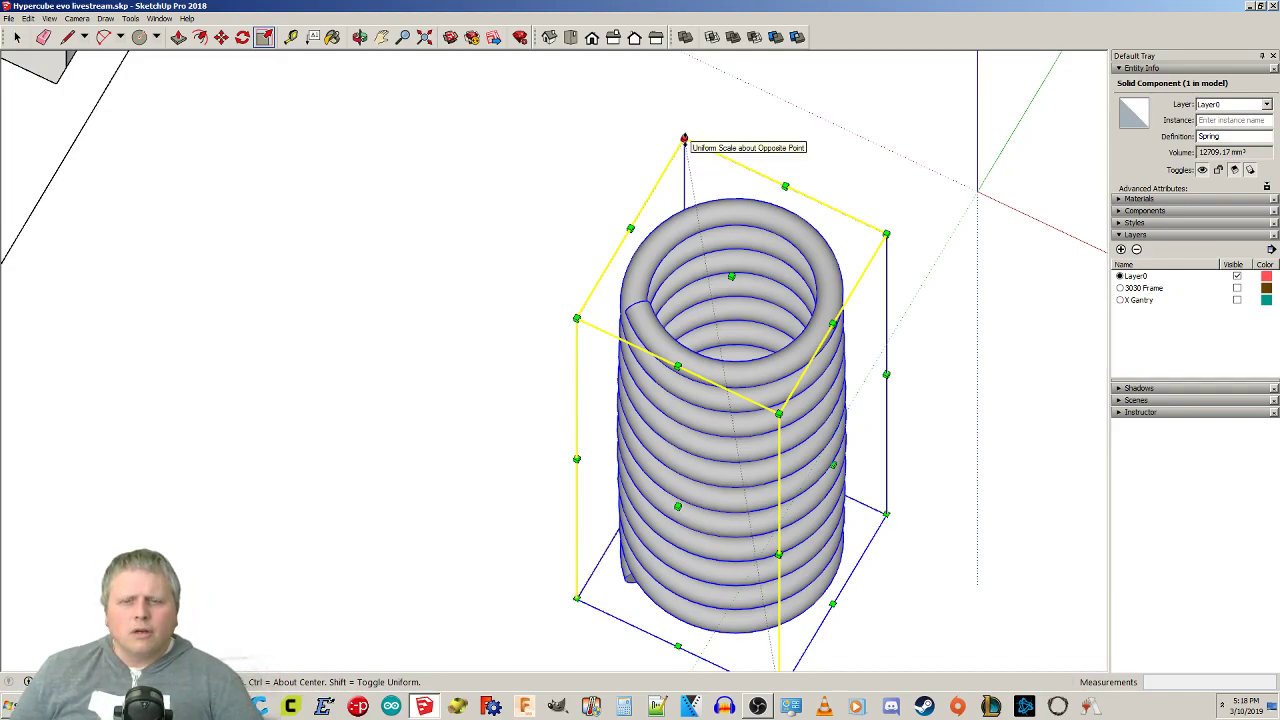
pyautogui.moveTo(684, 138); pyautogui.dragTo(692, 172)
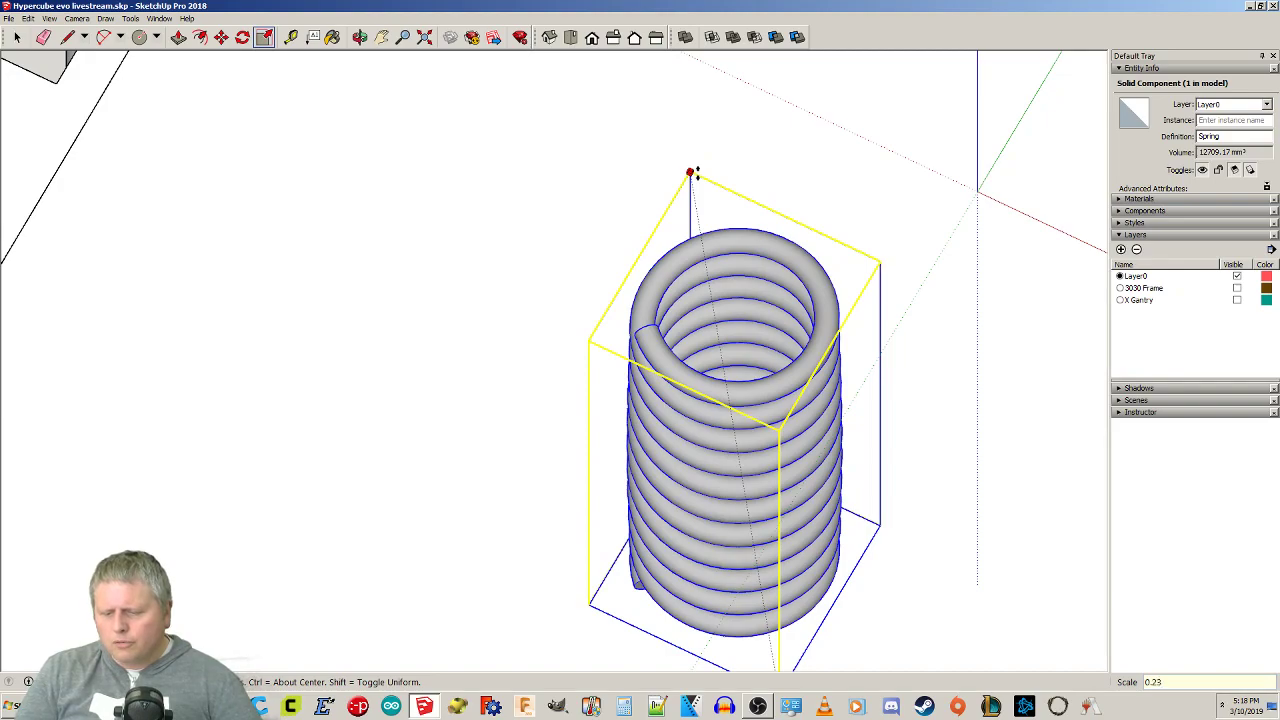
pyautogui.press('Return')
# Try to lower the scaled spring along the blue axis so its top meets the underside of the bed plate.
pyautogui.moveTo(688, 478); pyautogui.dragTo(810, 61, button='middle')
pyautogui.press('space')
pyautogui.click(702, 364)
pyautogui.scroll(-4, 707, 363)
pyautogui.scroll(-3, 783, 361)
pyautogui.keyDown('shift'); pyautogui.moveTo(783, 361); pyautogui.dragTo(744, 336, button='middle'); pyautogui.keyUp('shift')
pyautogui.moveTo(744, 336); pyautogui.dragTo(714, 357, button='middle')
pyautogui.click(706, 362)
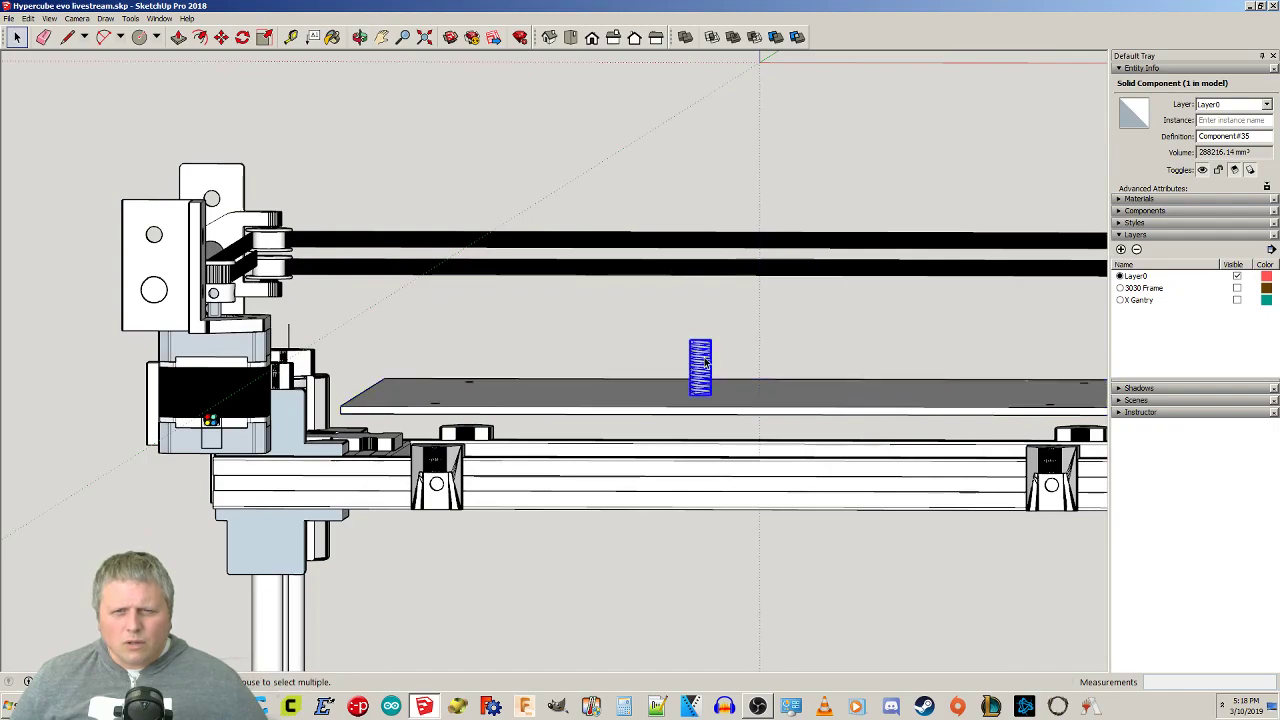
pyautogui.scroll(5, 701, 360)
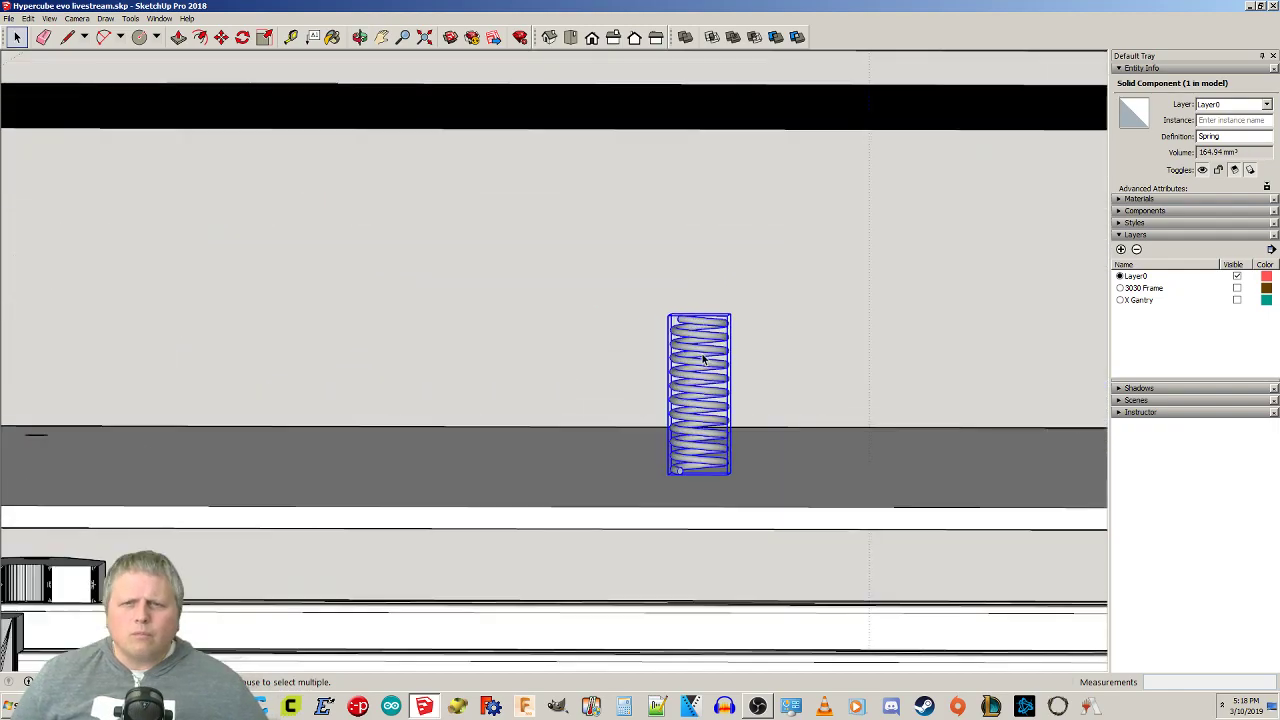
pyautogui.press('m')
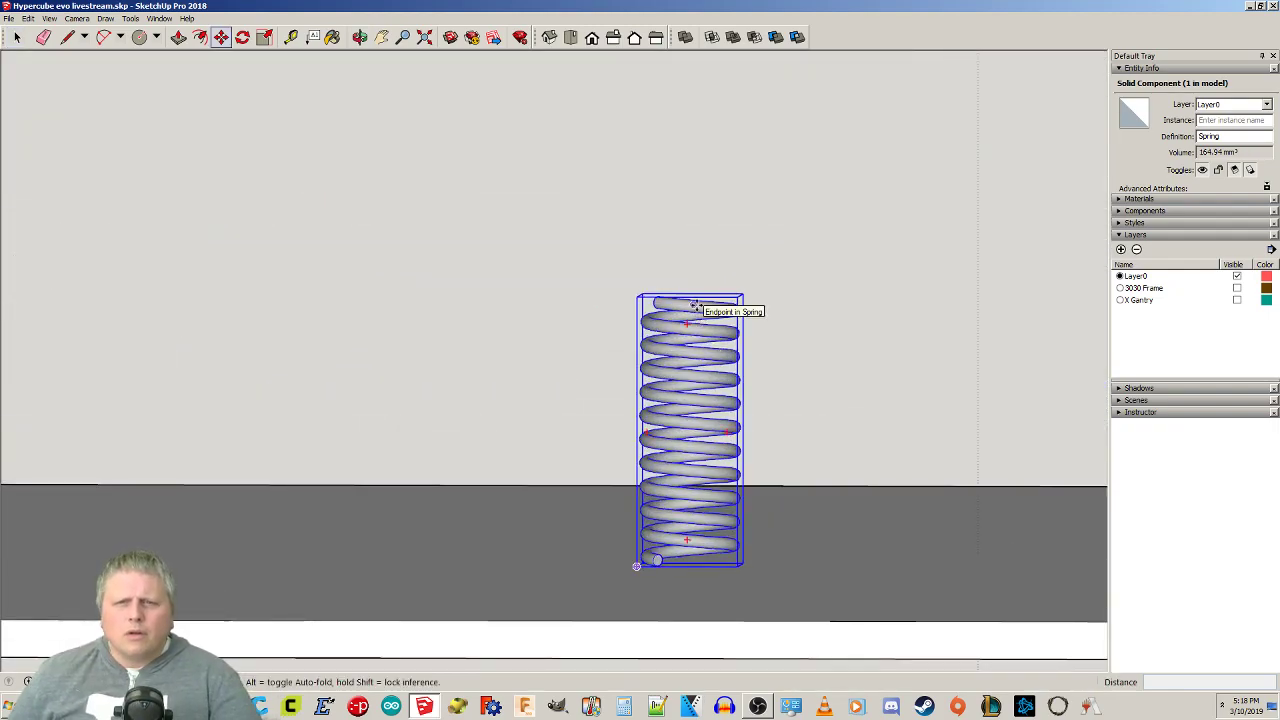
pyautogui.scroll(2, 656, 293)
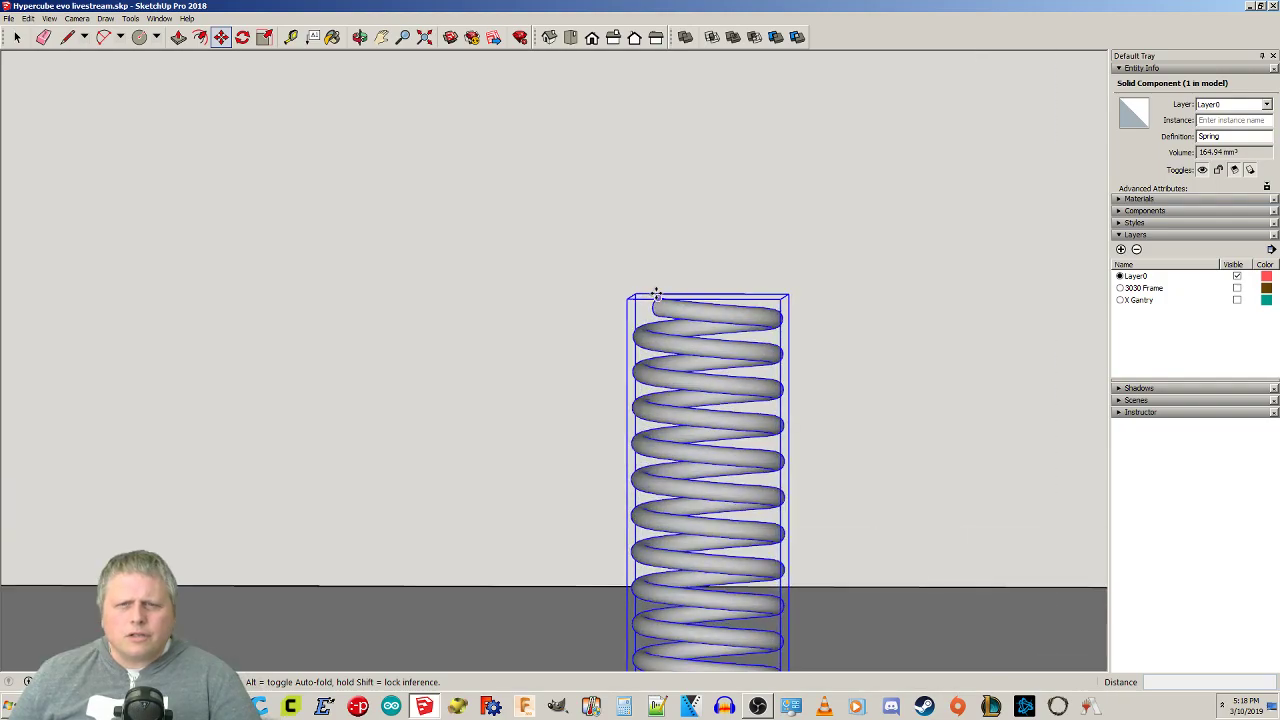
pyautogui.click(656, 293)
pyautogui.scroll(-4, 611, 457)
pyautogui.moveTo(604, 510); pyautogui.dragTo(597, 286, button='middle')
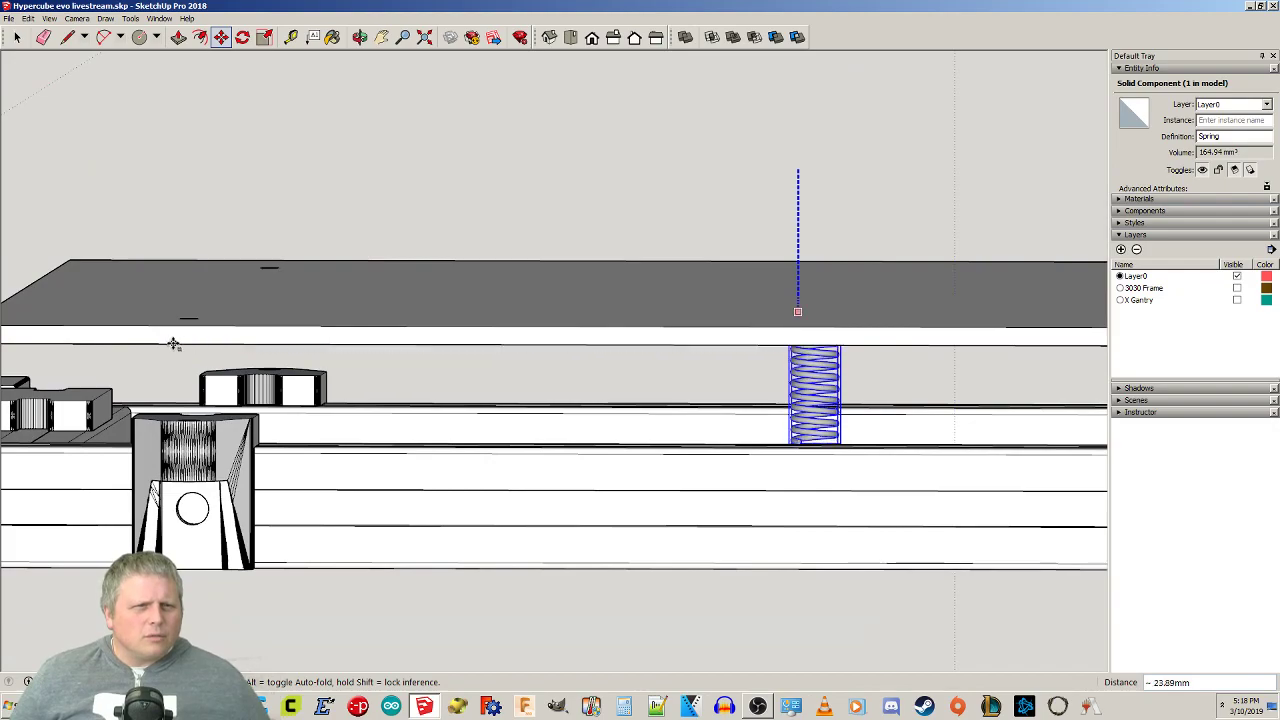
pyautogui.keyDown('shift'); pyautogui.moveTo(40, 344); pyautogui.dragTo(278, 326, button='middle'); pyautogui.keyUp('shift')
pyautogui.click(204, 325)
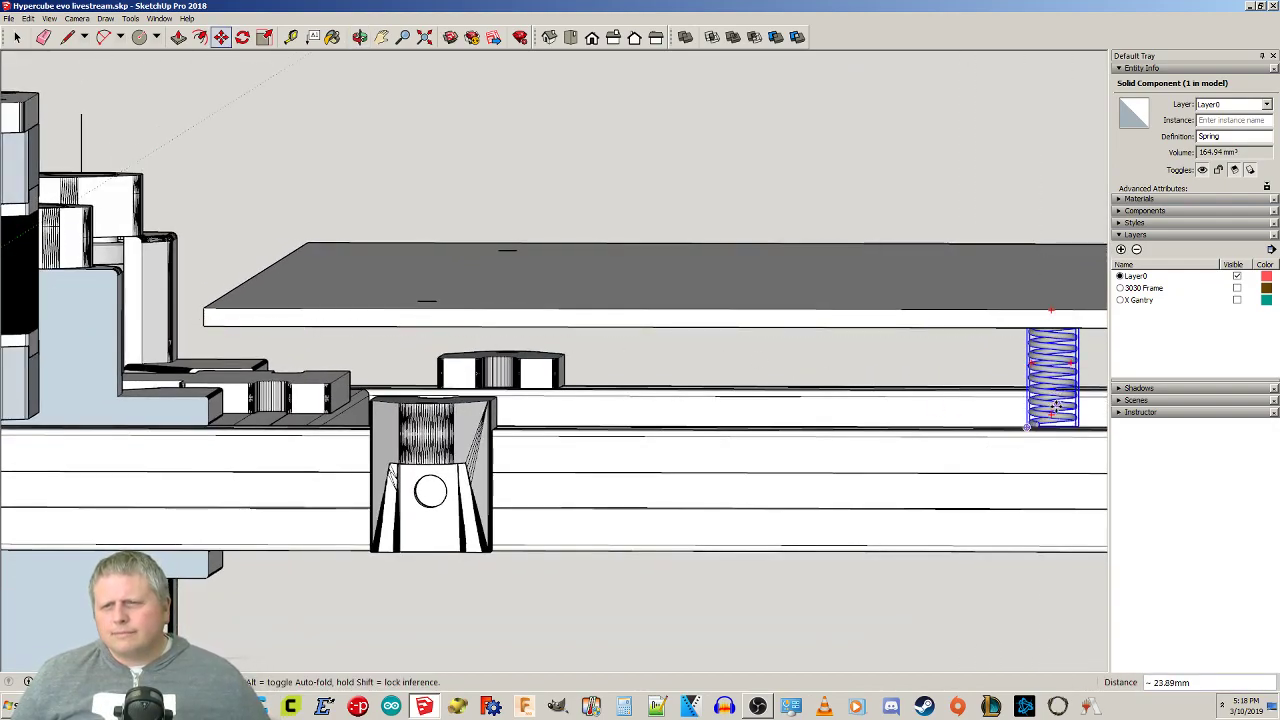
pyautogui.click(900, 254)
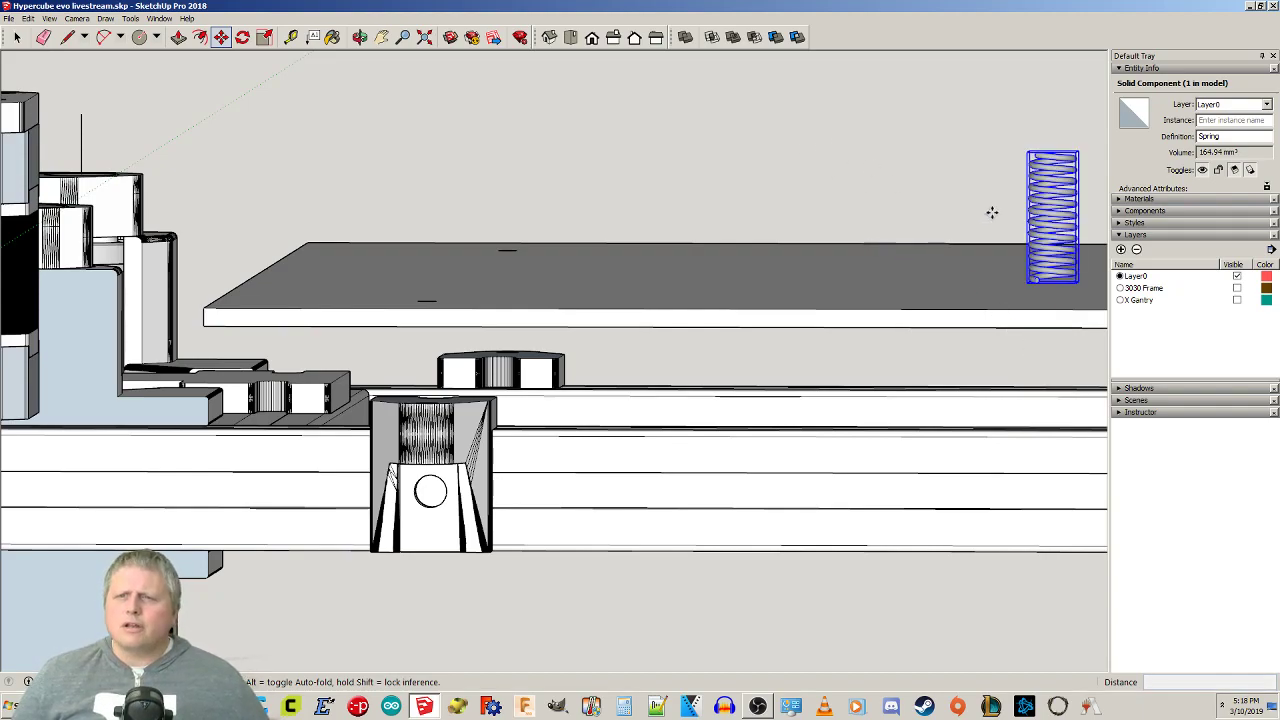
# Move the spring in the top view so its centre sits on the model origin.
pyautogui.click(570, 37)
pyautogui.scroll(-4, 695, 290)
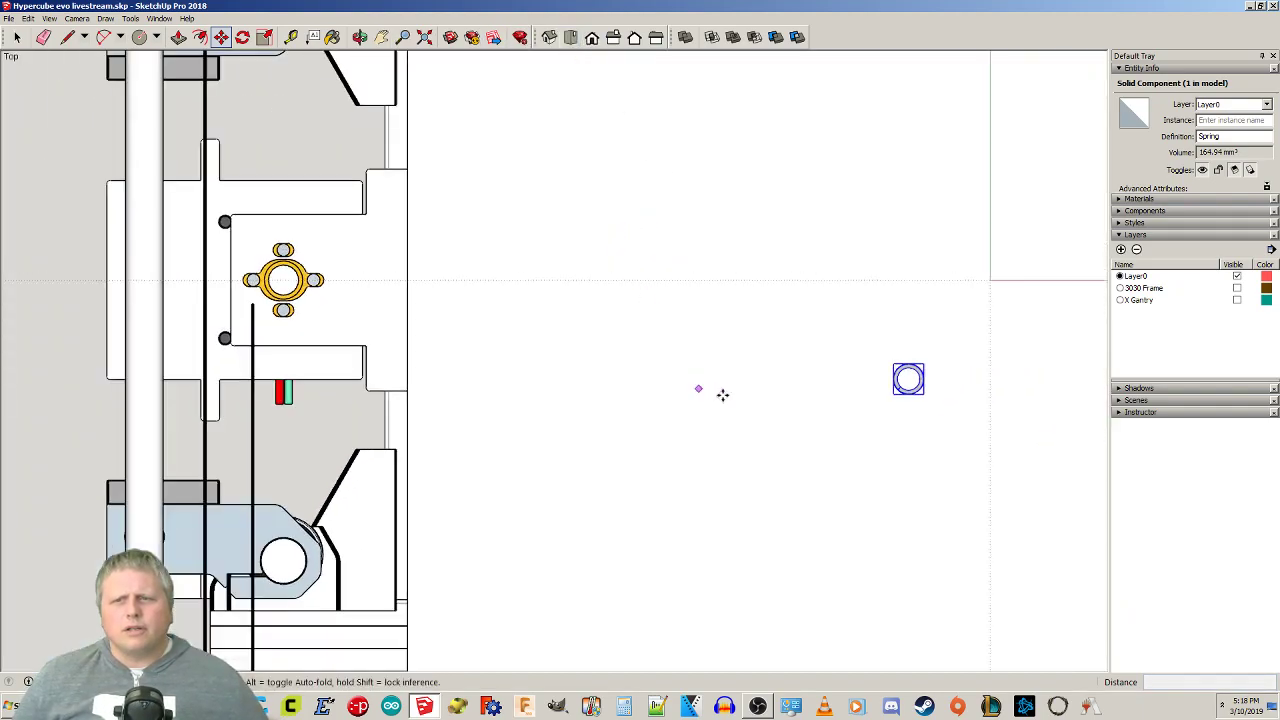
pyautogui.scroll(4, 868, 380)
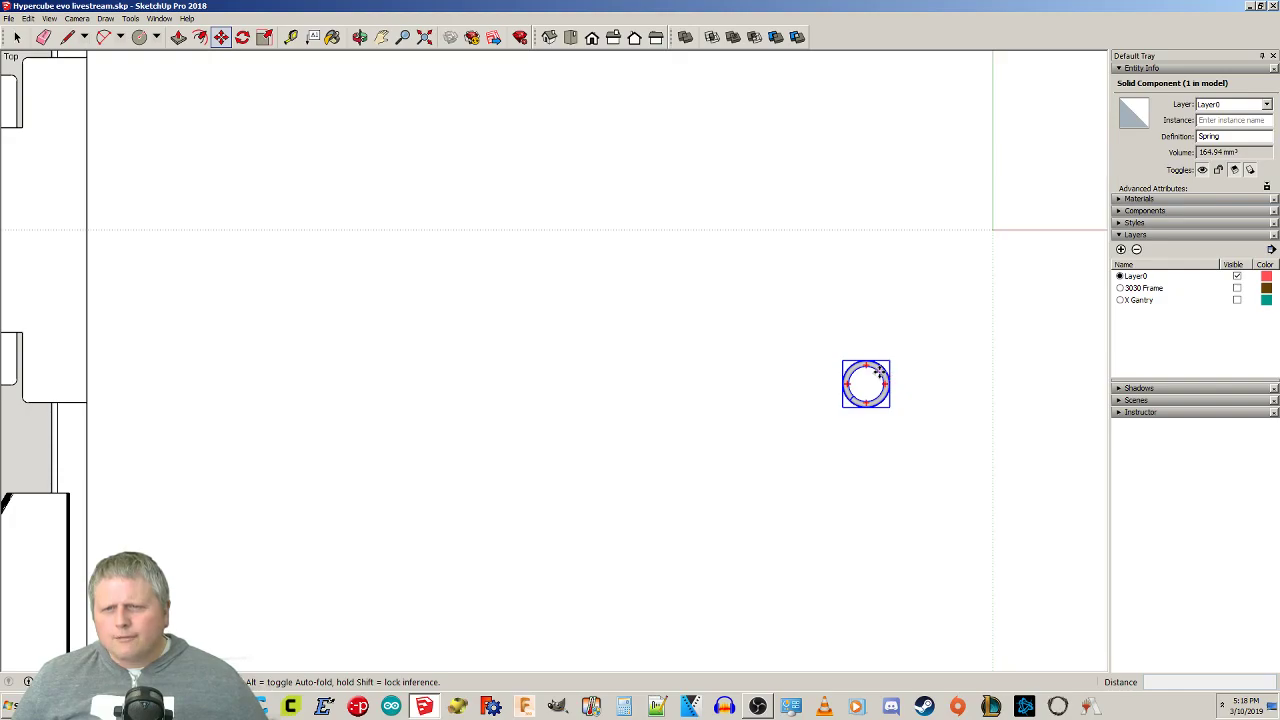
pyautogui.keyDown('shift'); pyautogui.moveTo(1020, 214); pyautogui.dragTo(883, 271, button='middle'); pyautogui.keyUp('shift')
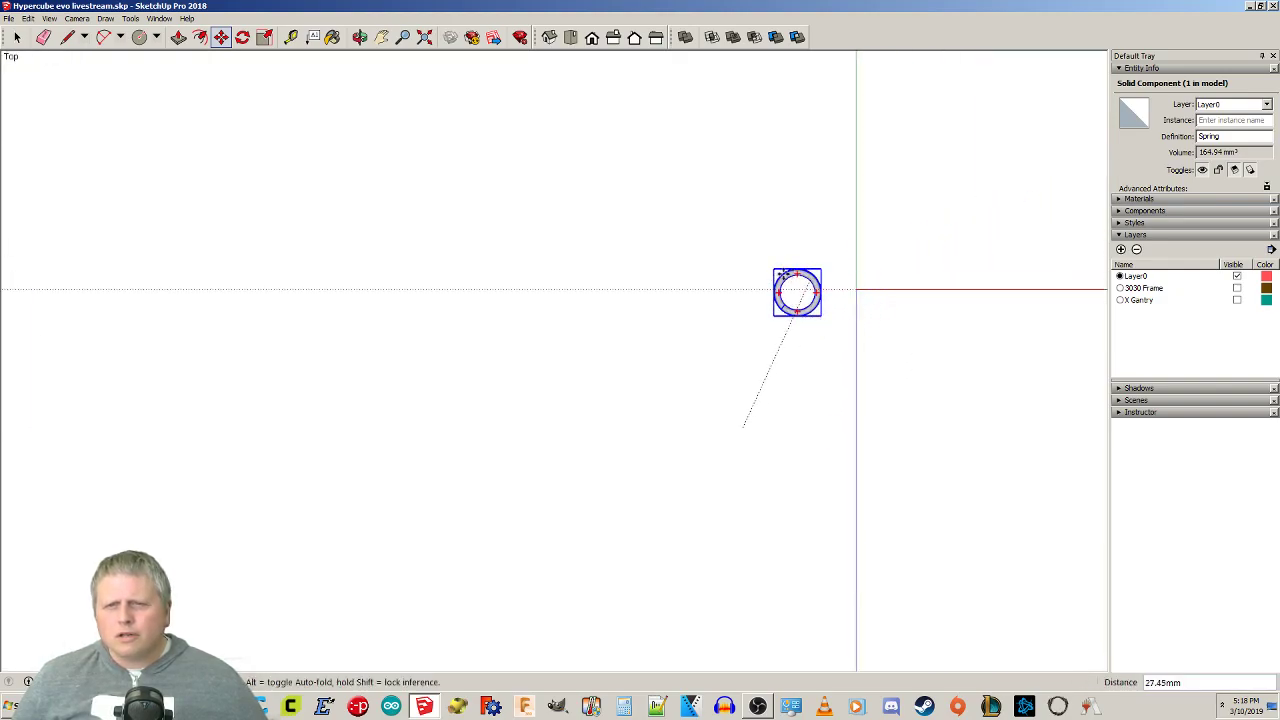
pyautogui.click(745, 279)
pyautogui.scroll(3, 745, 287)
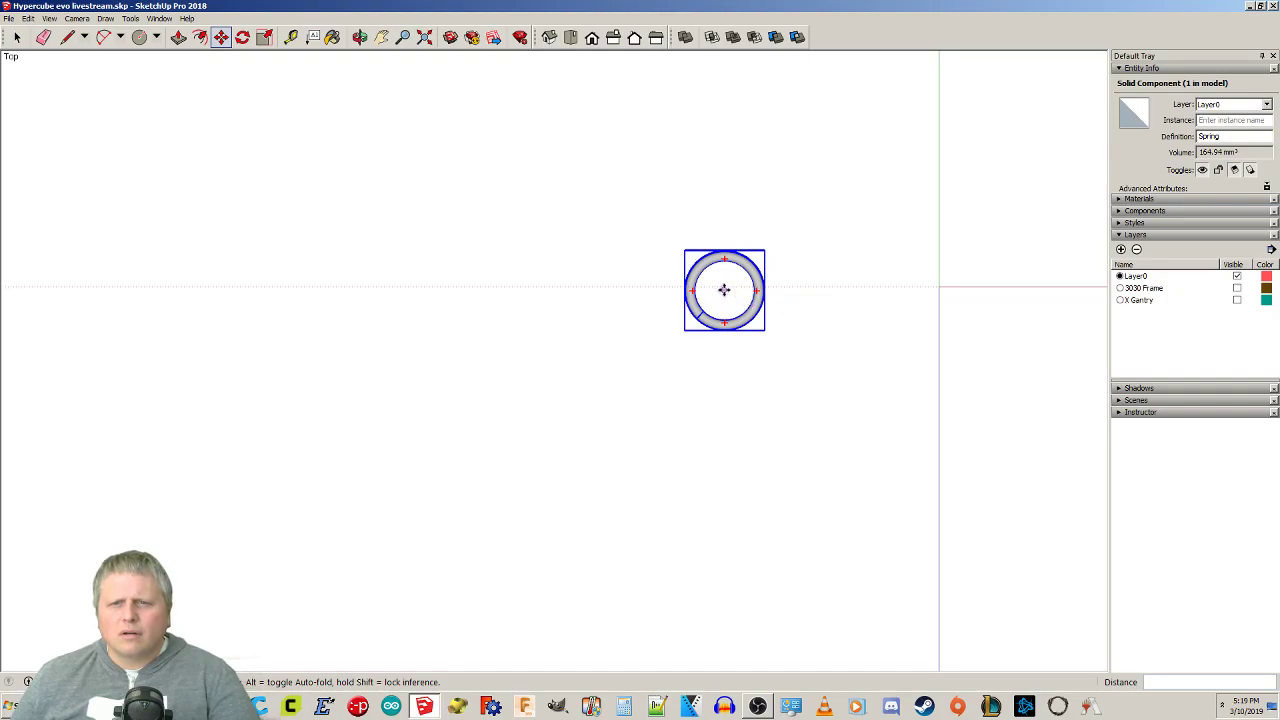
pyautogui.click(725, 291)
pyautogui.click(940, 288)
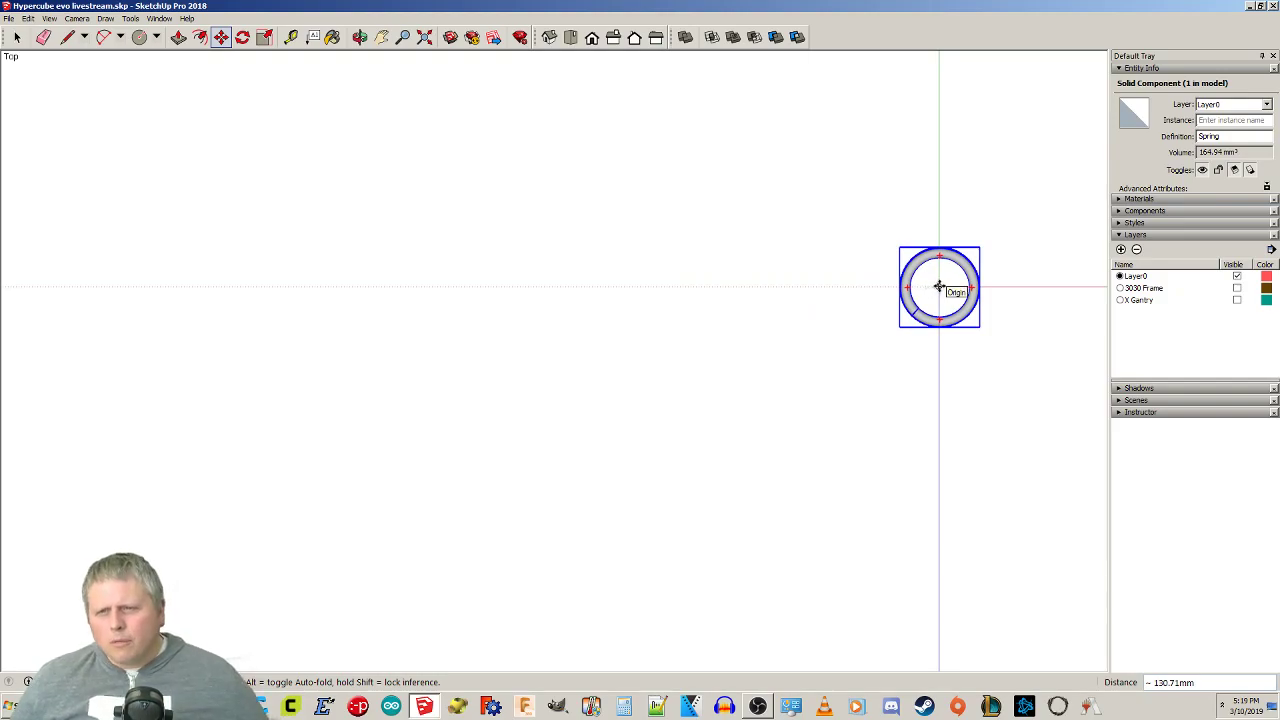
# Copy the spring 120 mm from the origin in the negative direction of the red axis.
pyautogui.click(940, 288)
pyautogui.press('ctrl')
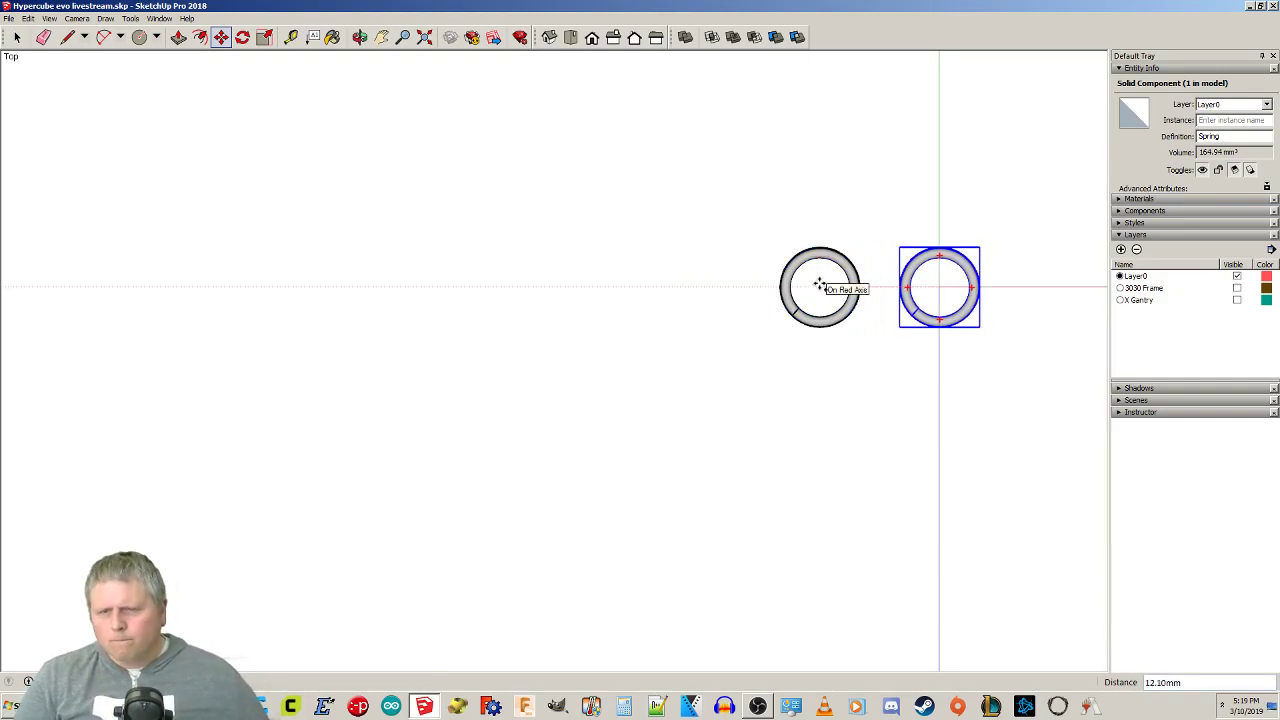
pyautogui.press('Return')
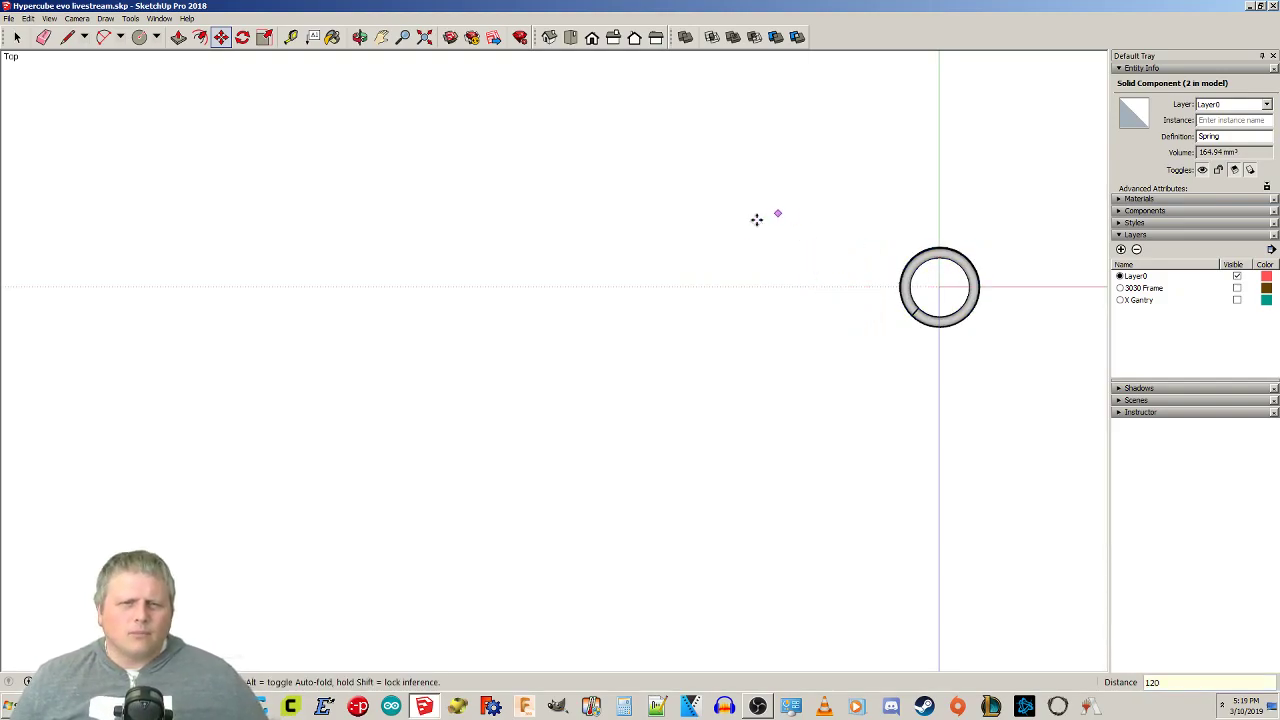
pyautogui.scroll(-5, 450, 320)
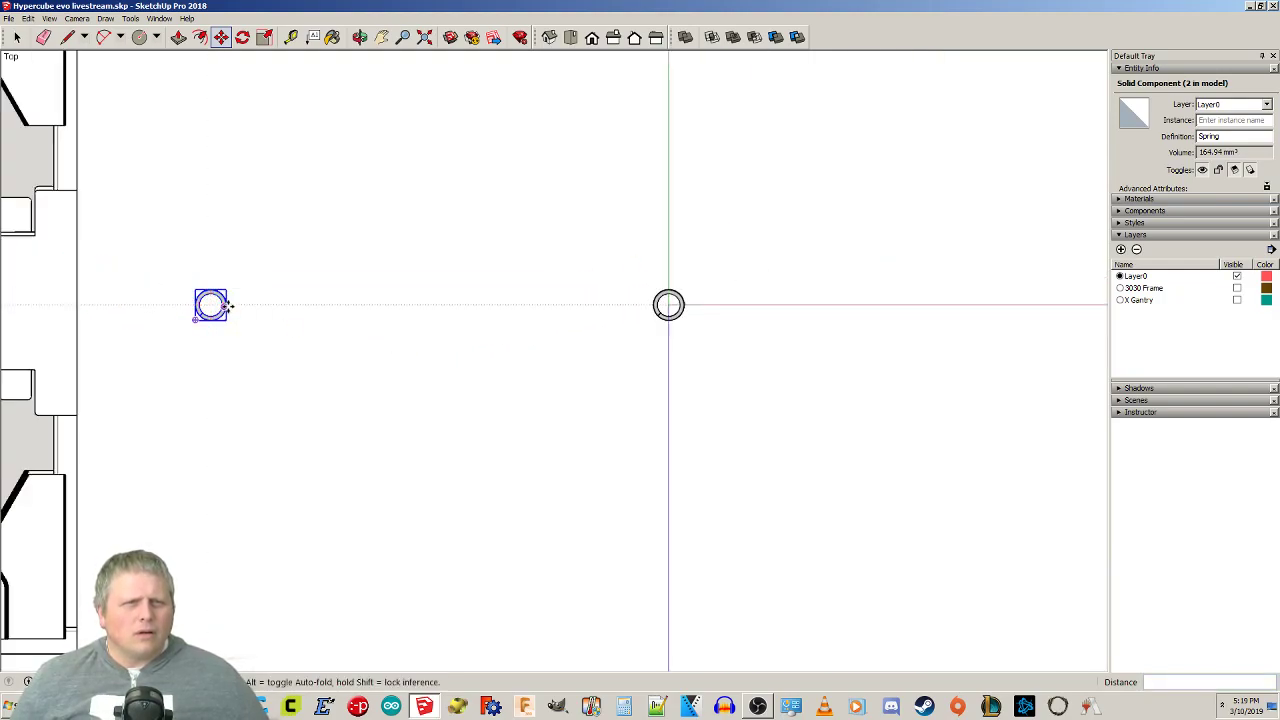
# Move the copied spring 120 mm in the negative green direction, onto the bed plate's corner hole.
pyautogui.rightClick(225, 307)
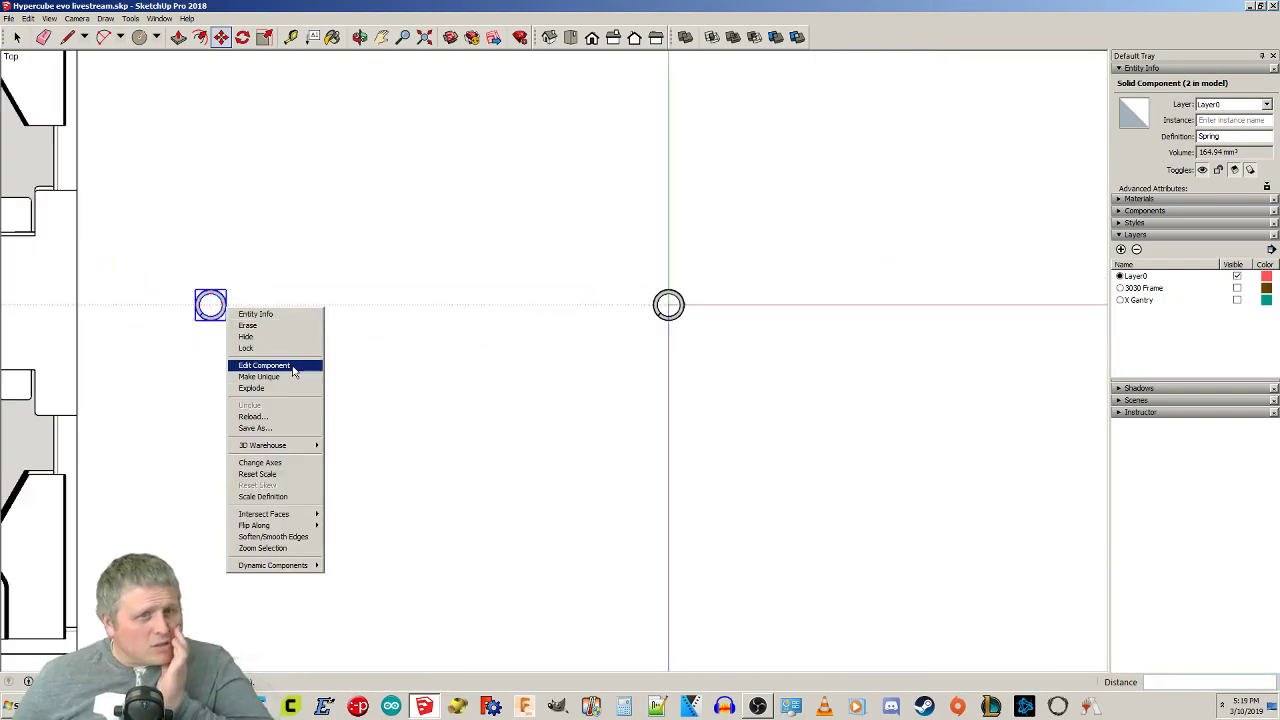
pyautogui.click(256, 11)
pyautogui.click(199, 319)
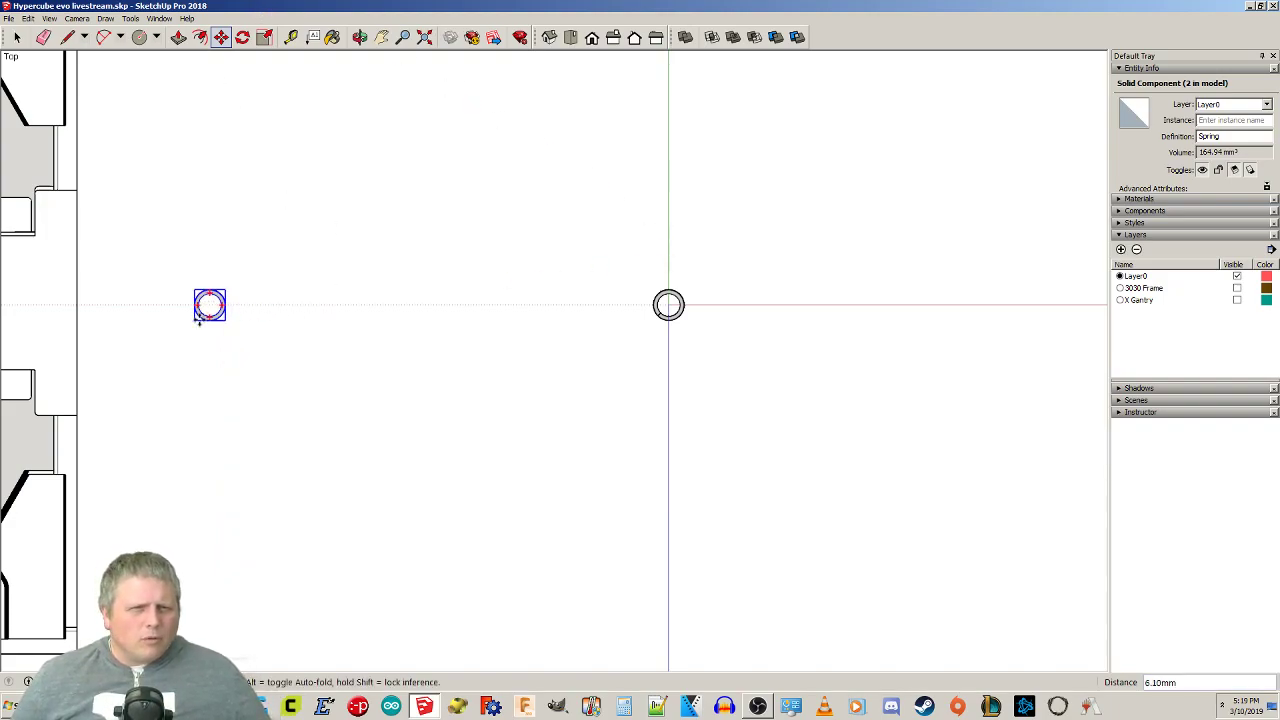
pyautogui.write('120')
pyautogui.press('Return')
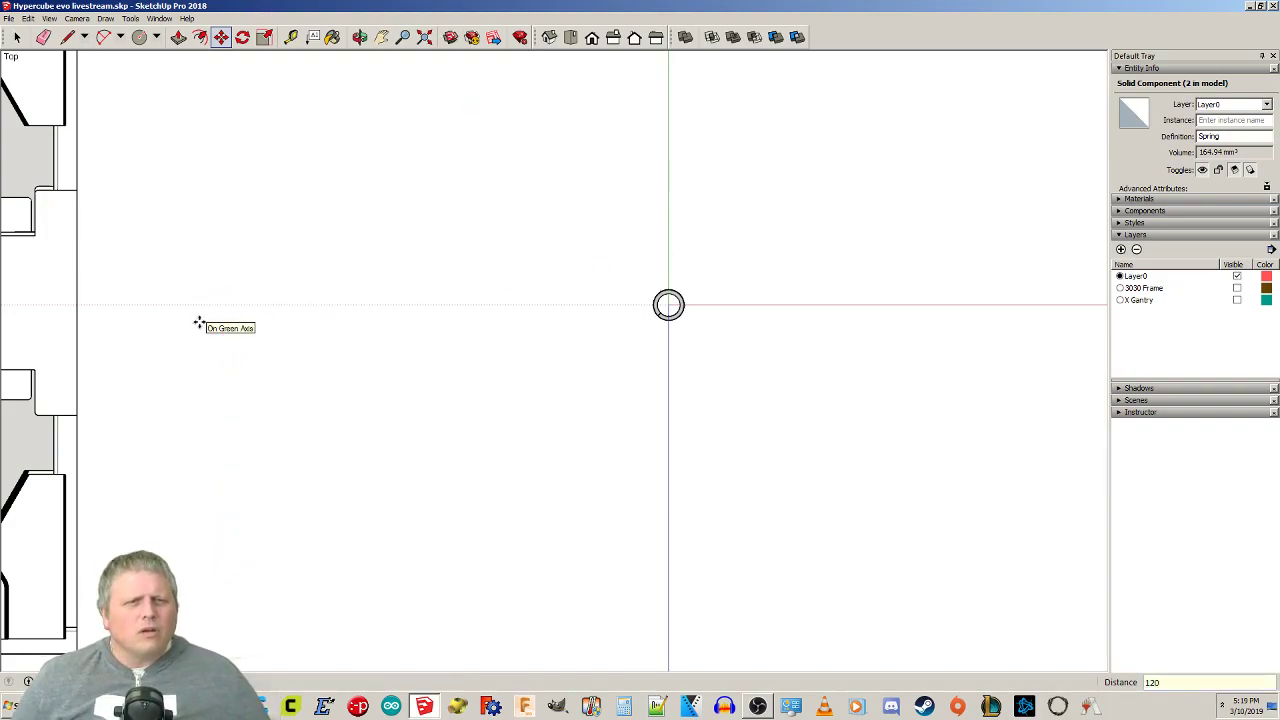
# Delete the original spring at the origin.
pyautogui.scroll(-2, 199, 321)
pyautogui.keyDown('shift'); pyautogui.moveTo(243, 441); pyautogui.dragTo(288, 312, button='middle'); pyautogui.keyUp('shift')
pyautogui.press('space')
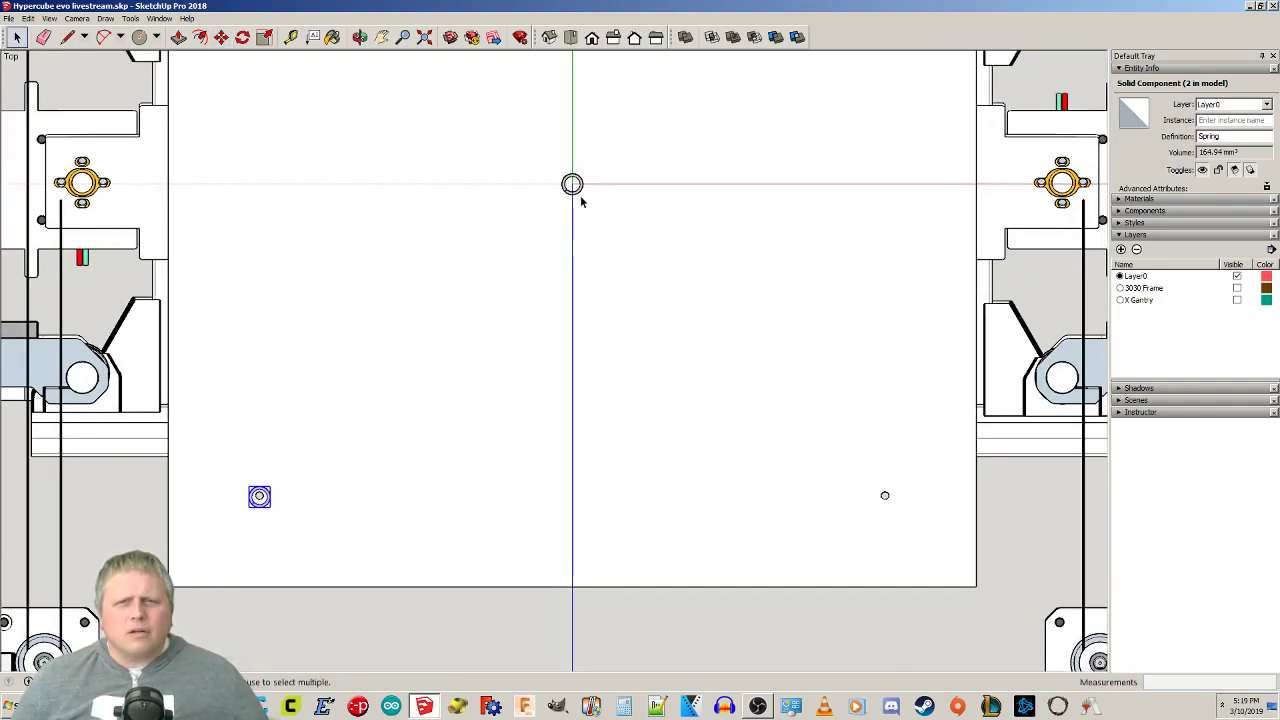
pyautogui.click(578, 193)
pyautogui.click(575, 191)
pyautogui.press('q')
pyautogui.click(572, 184)
pyautogui.click(736, 185)
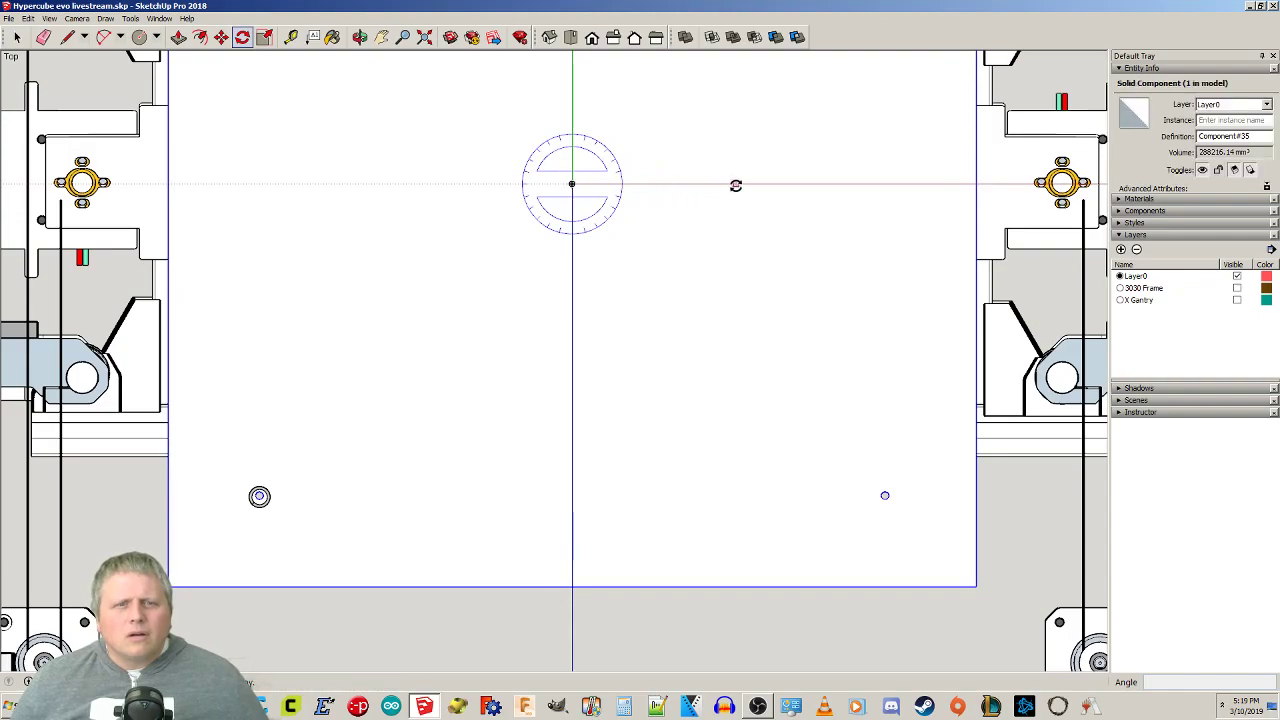
pyautogui.press('space')
# Rotate-copy the corner spring about the origin at 90° intervals to place one spring at each of the four bed holes.
pyautogui.click(264, 496)
pyautogui.press('q')
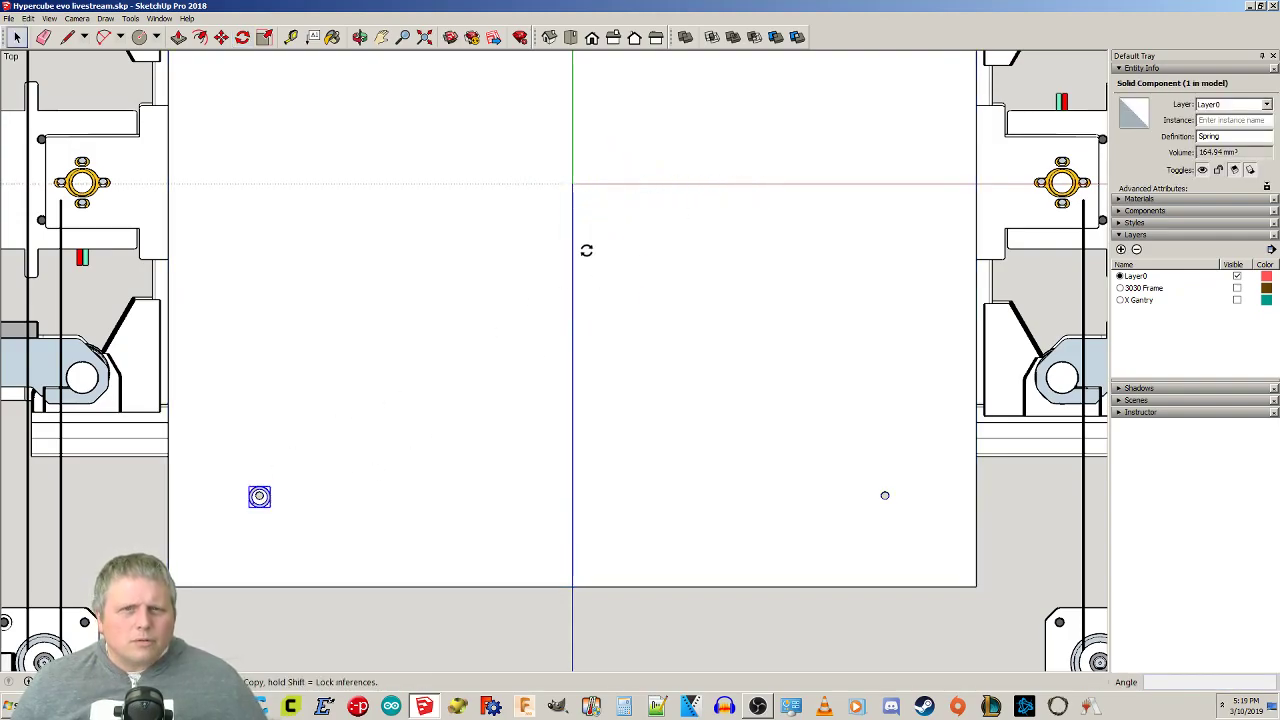
pyautogui.click(574, 184)
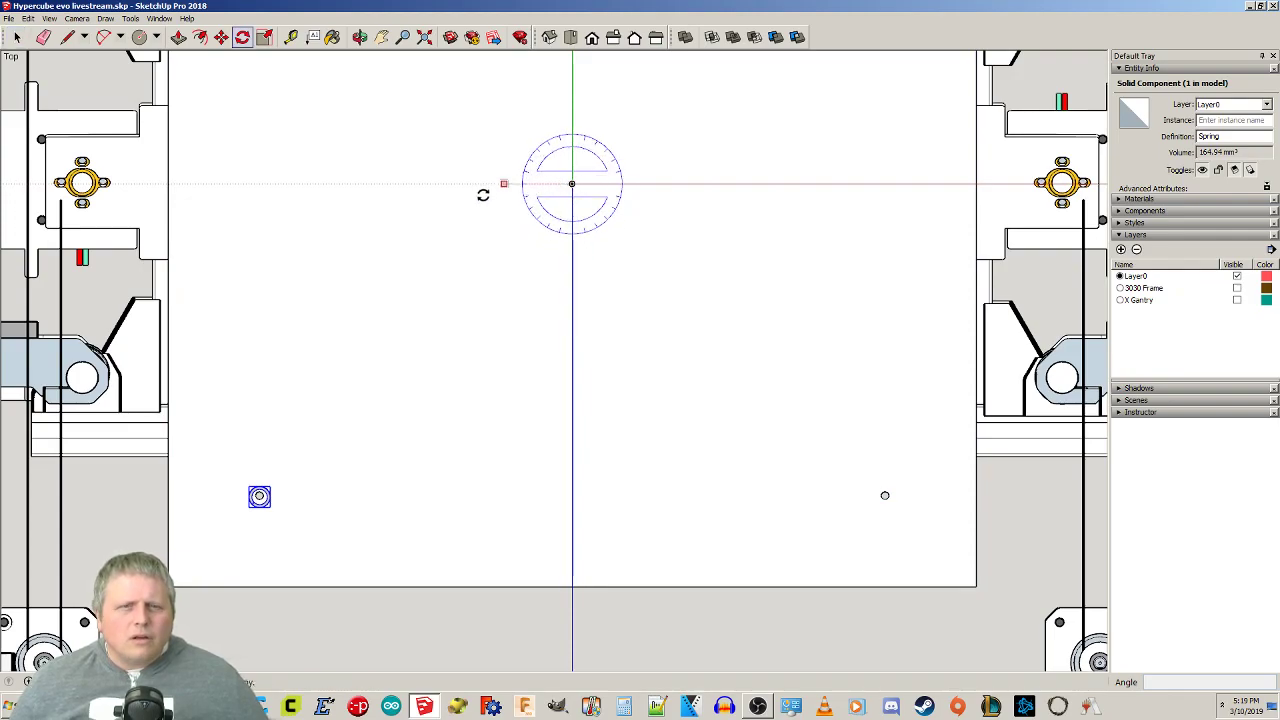
pyautogui.click(470, 186)
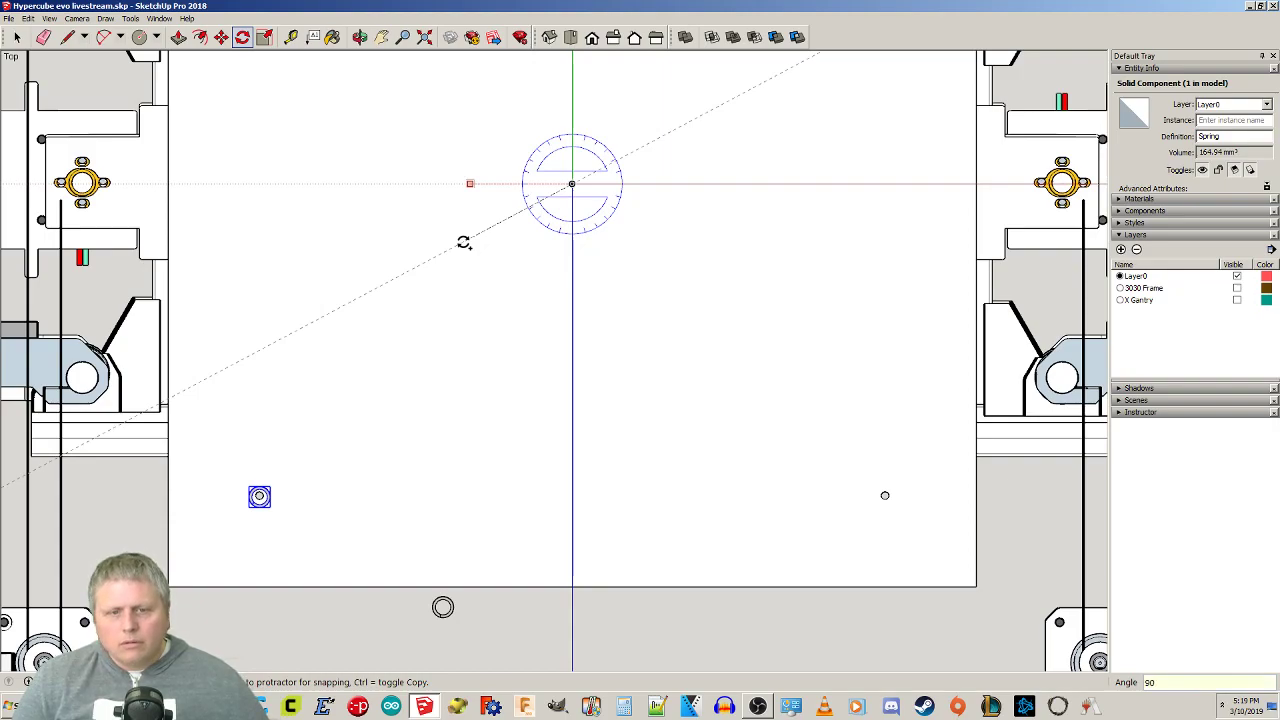
pyautogui.click(463, 243)
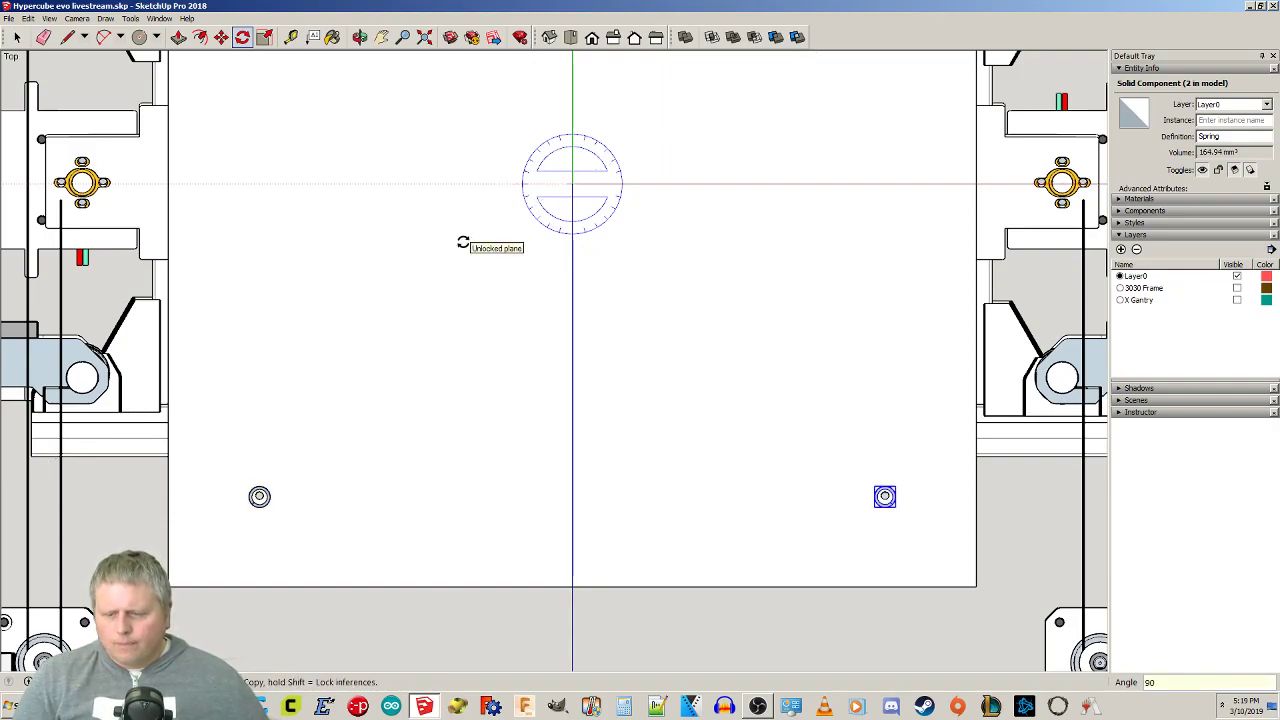
pyautogui.press('Return')
pyautogui.scroll(-2, 460, 205)
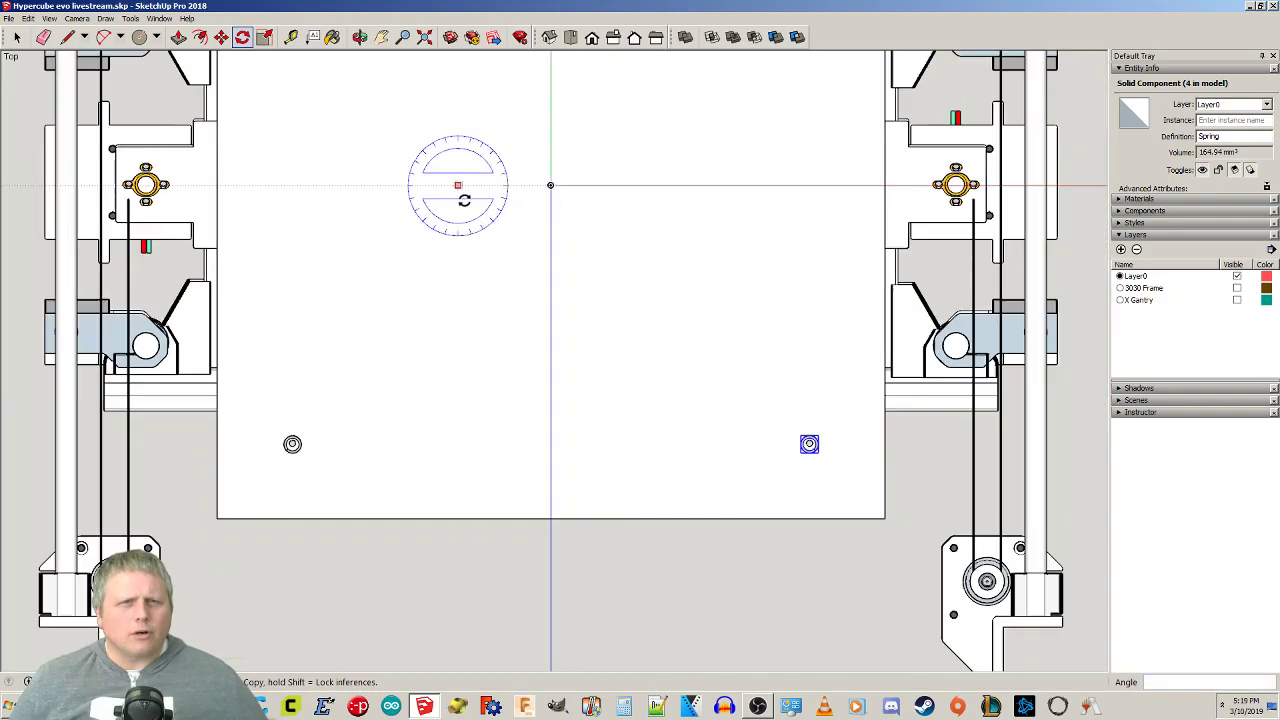
# Select all four springs and move them down along the blue axis until their tops meet the underside of the bed plate.
pyautogui.keyDown('shift'); pyautogui.moveTo(569, 166); pyautogui.dragTo(470, 95, button='middle'); pyautogui.keyUp('shift')
pyautogui.scroll(-1, 580, 332)
pyautogui.moveTo(251, 59); pyautogui.dragTo(916, 188)
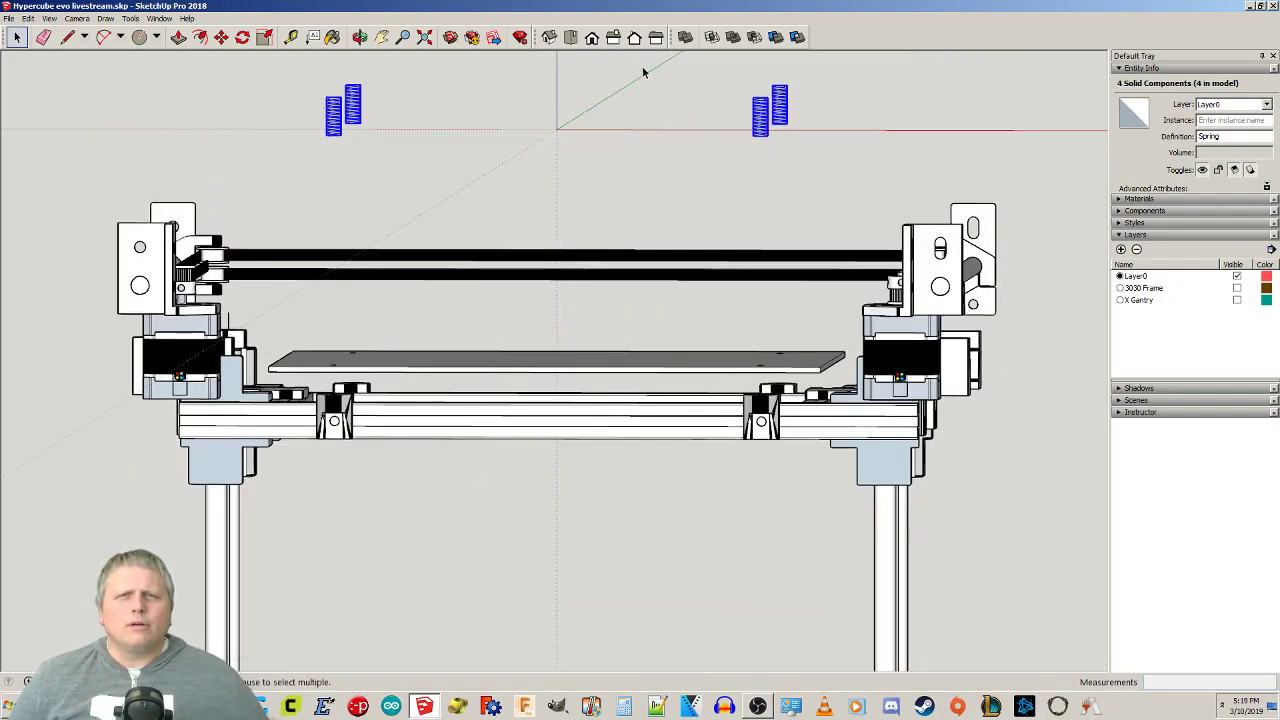
pyautogui.click(570, 37)
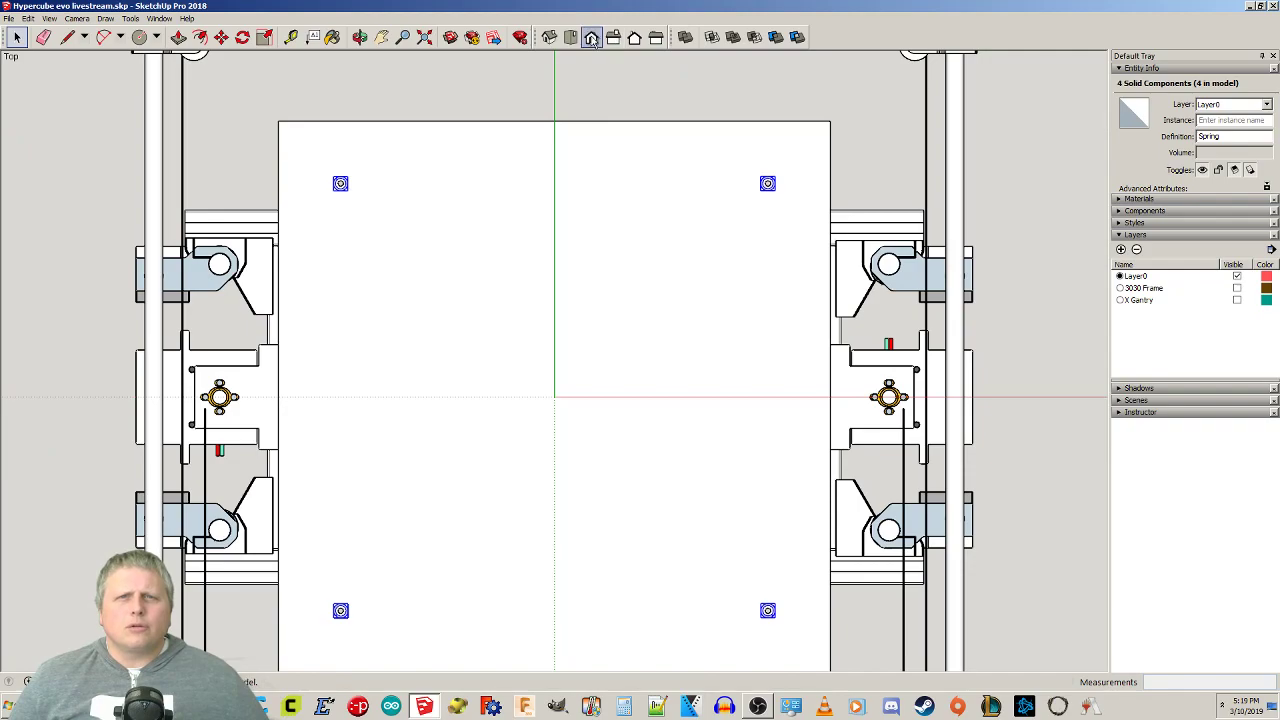
pyautogui.click(591, 38)
pyautogui.keyDown('shift'); pyautogui.moveTo(511, 176); pyautogui.dragTo(632, 378, button='middle'); pyautogui.keyUp('shift')
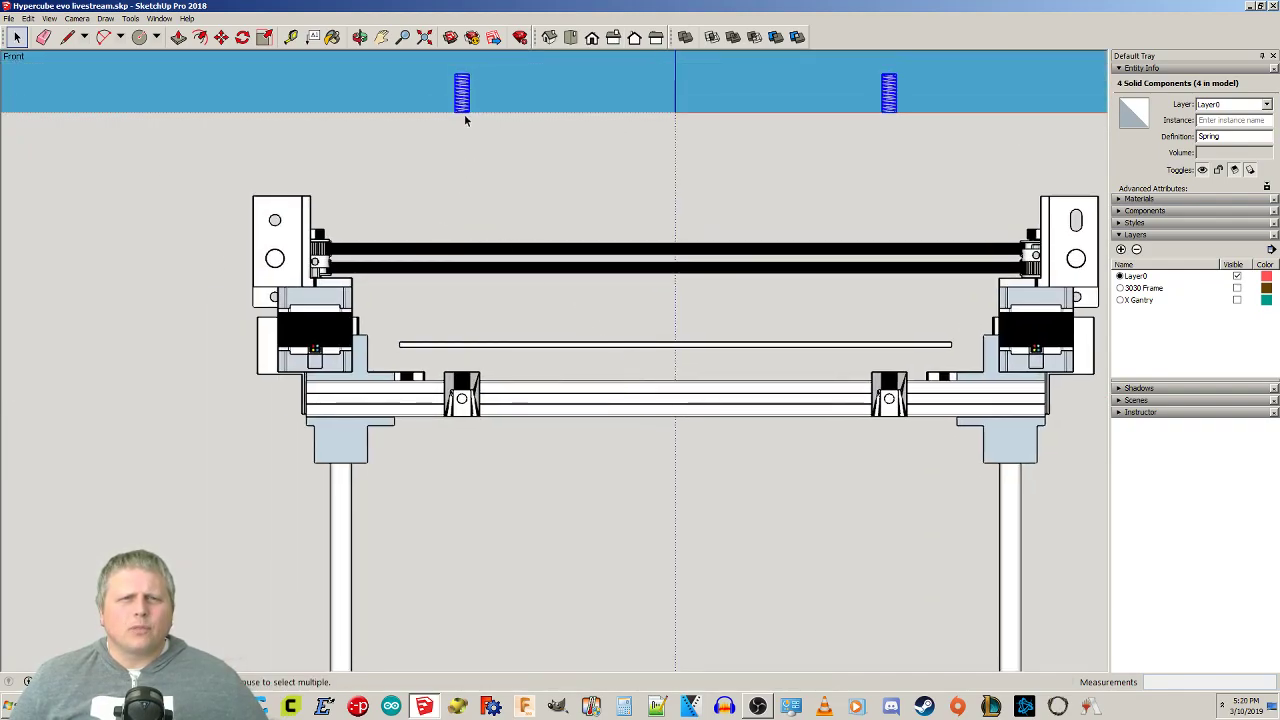
pyautogui.press('m')
pyautogui.scroll(5, 462, 88)
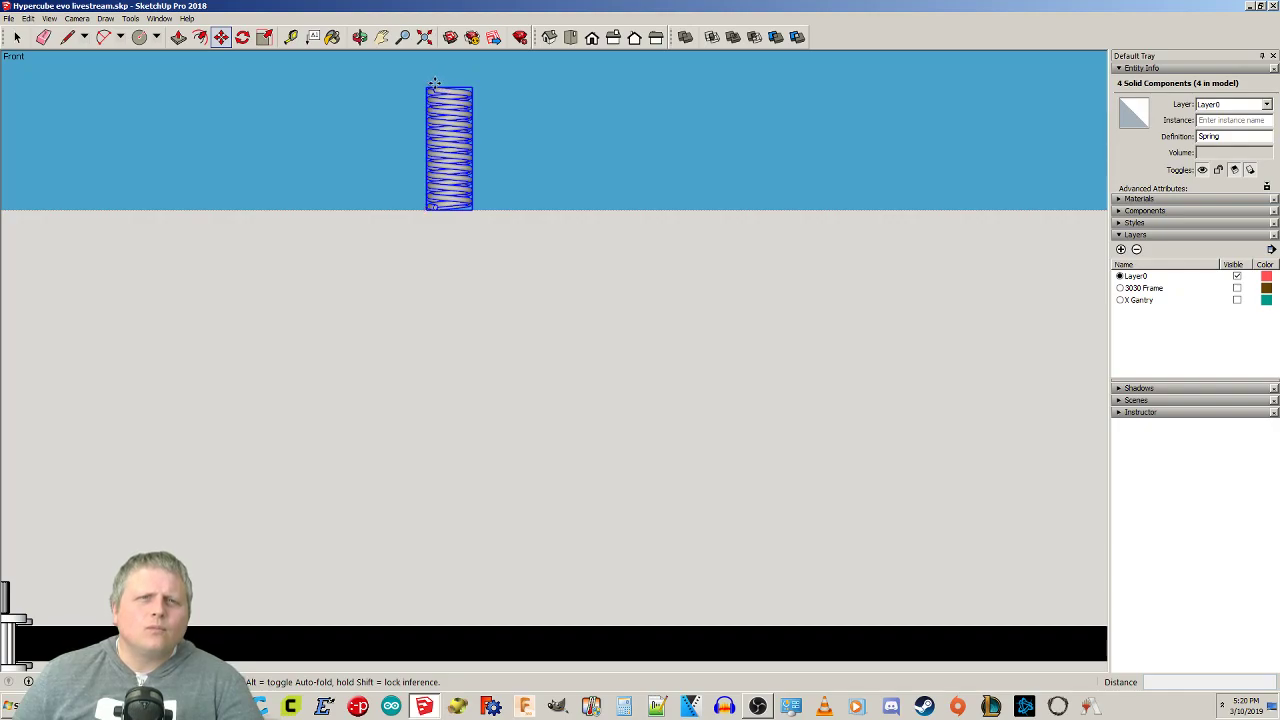
pyautogui.click(437, 87)
pyautogui.scroll(-3, 529, 471)
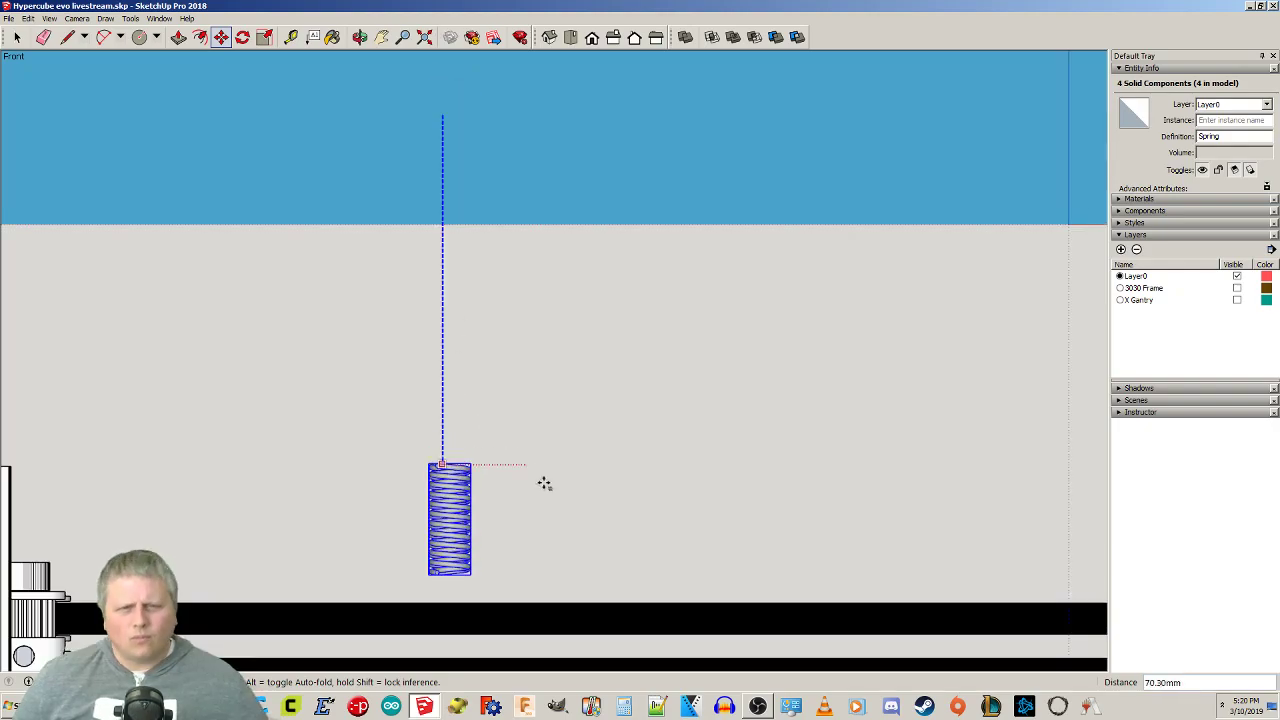
pyautogui.keyDown('shift'); pyautogui.moveTo(555, 484); pyautogui.dragTo(518, 8, button='middle'); pyautogui.keyUp('shift')
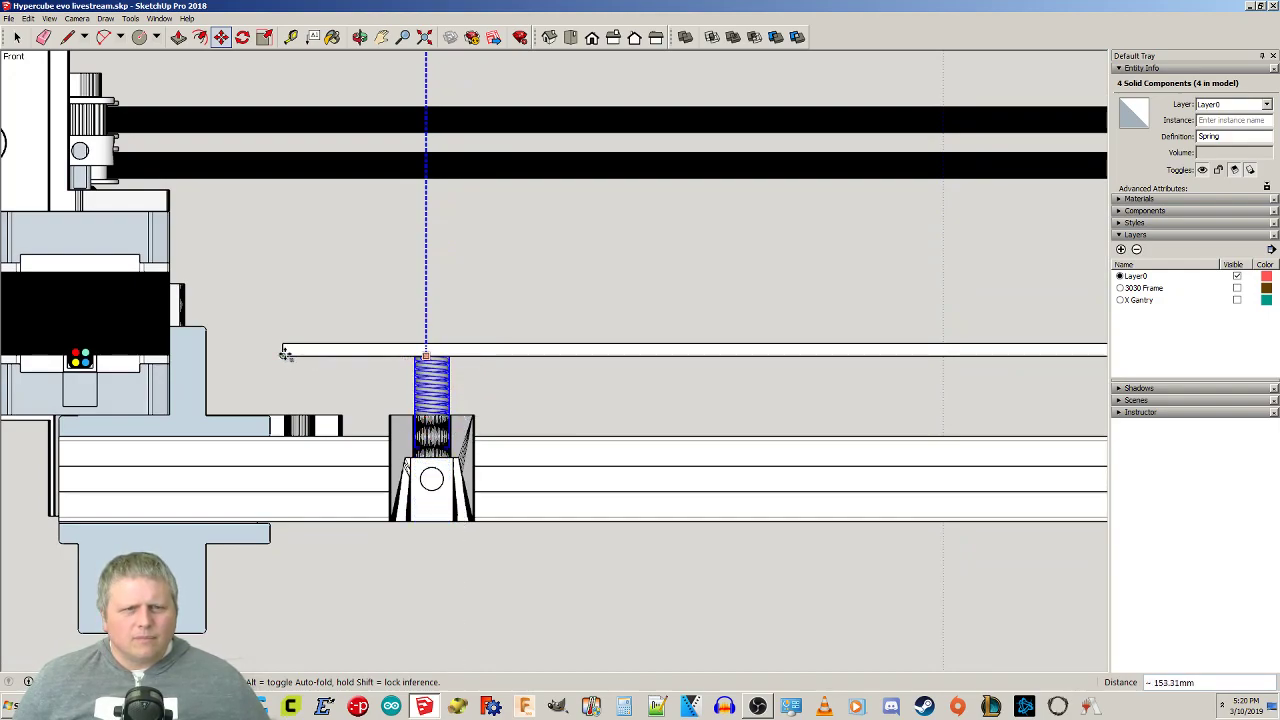
pyautogui.click(286, 354)
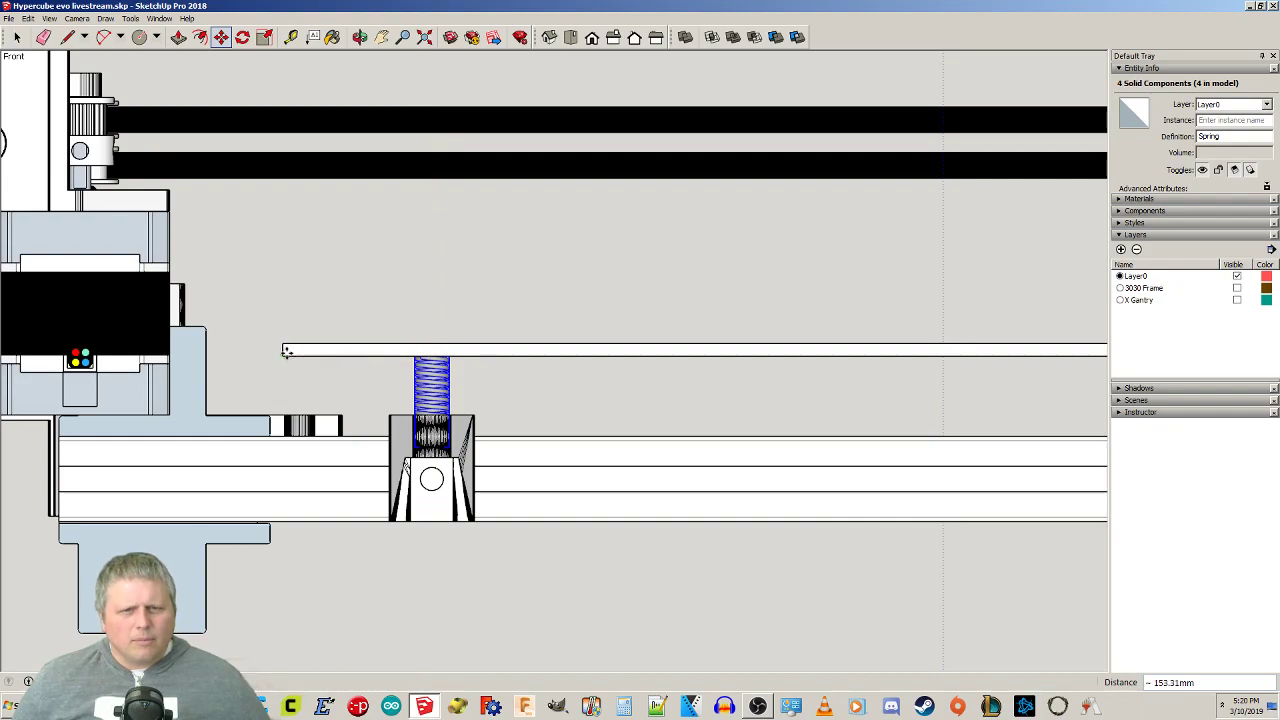
pyautogui.press('space')
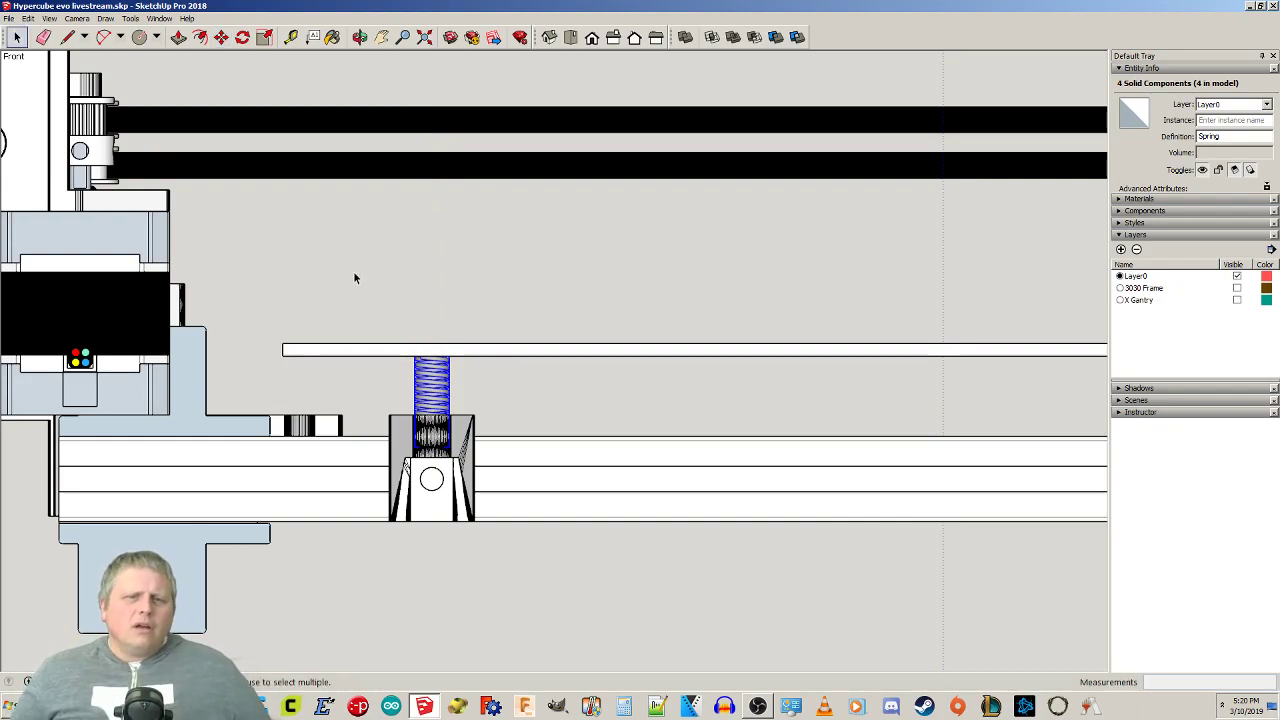
# Examine from below and from the front how the springs sit between the bed frame brackets and the plate, and select the plate.
pyautogui.click(453, 386)
pyautogui.moveTo(528, 357); pyautogui.dragTo(518, 385, button='middle')
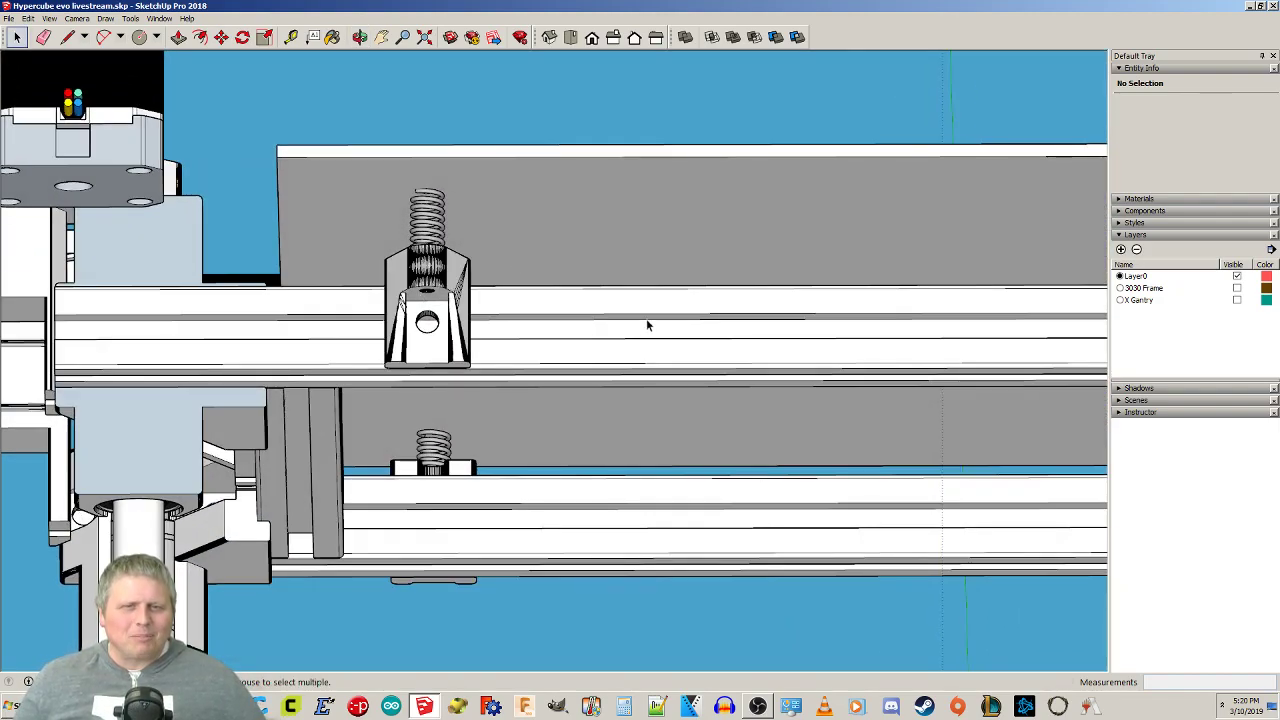
pyautogui.scroll(-3, 628, 342)
pyautogui.moveTo(700, 366); pyautogui.dragTo(643, 523, button='middle')
pyautogui.scroll(-2, 643, 523)
pyautogui.moveTo(598, 478); pyautogui.dragTo(494, 140, button='middle')
pyautogui.scroll(-2, 473, 539)
pyautogui.click(337, 291)
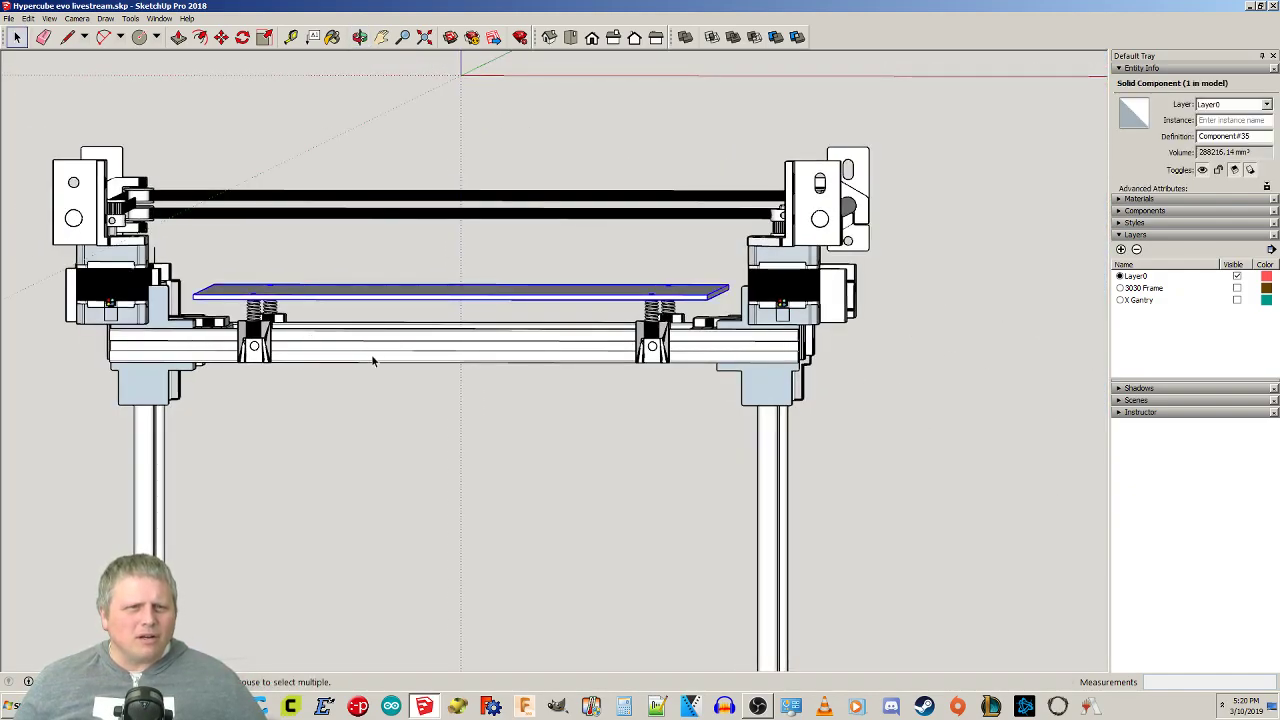
# Combine the bed frame, the four springs and the bed plate into a single component.
pyautogui.click(362, 359)
pyautogui.keyDown('ctrl'); pyautogui.click(263, 311); pyautogui.keyUp('ctrl')
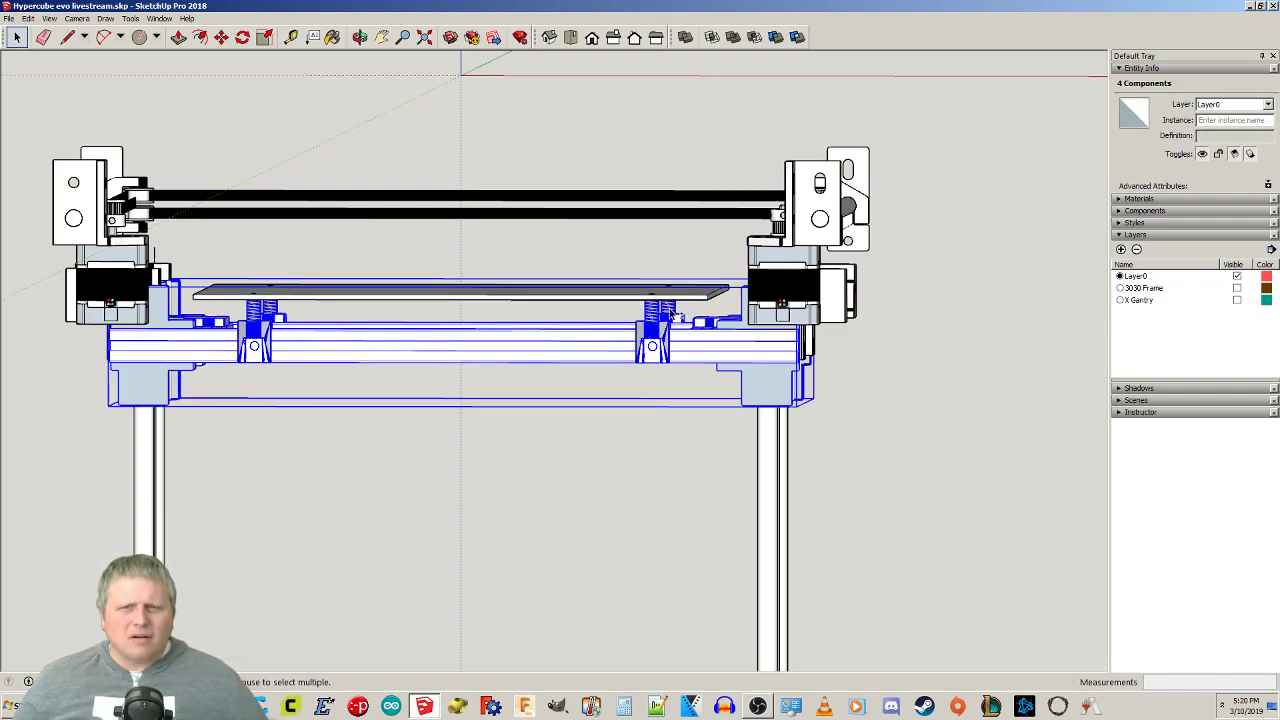
pyautogui.keyDown('ctrl'); pyautogui.click(703, 297); pyautogui.keyUp('ctrl')
pyautogui.rightClick(698, 297)
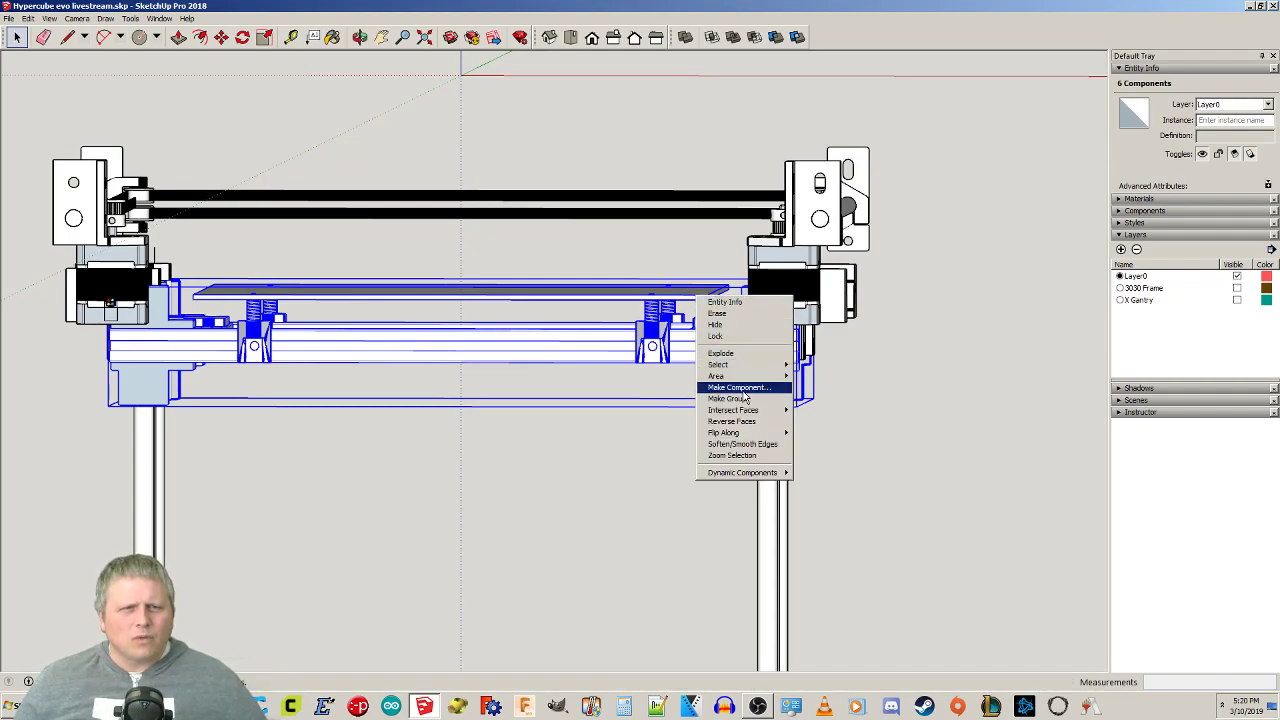
pyautogui.click(743, 390)
pyautogui.click(655, 486)
pyautogui.click(389, 494)
# Open the new bed assembly component and explode the nested bed frame component inside it.
pyautogui.doubleClick(316, 349)
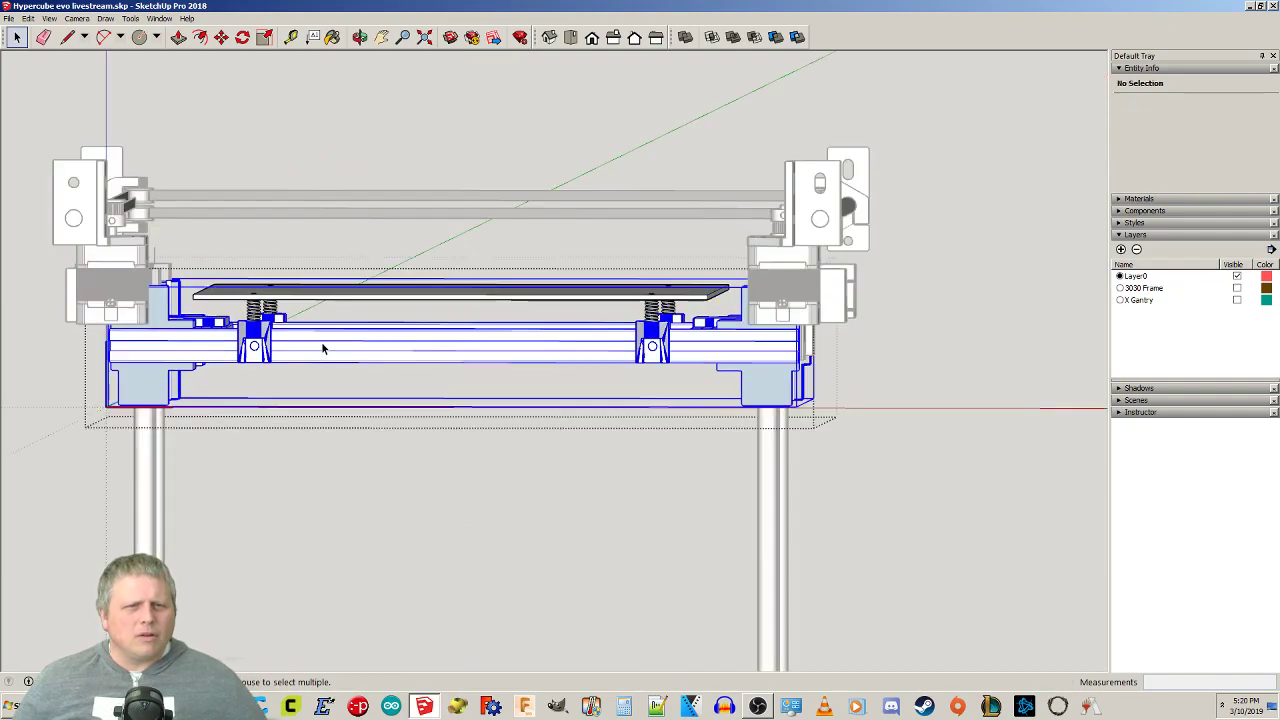
pyautogui.rightClick(322, 347)
pyautogui.click(365, 426)
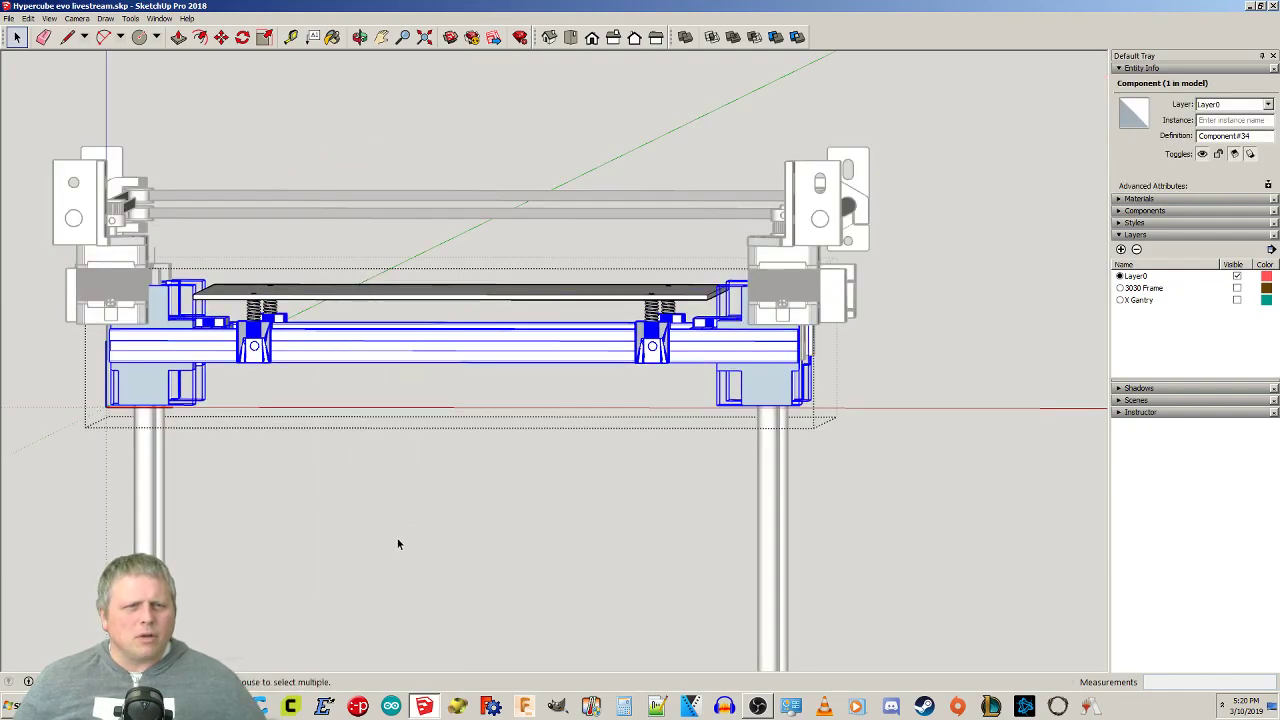
pyautogui.click(401, 529)
# Try moving the complete bed assembly down along the blue axis to check that its parts travel together.
pyautogui.click(322, 358)
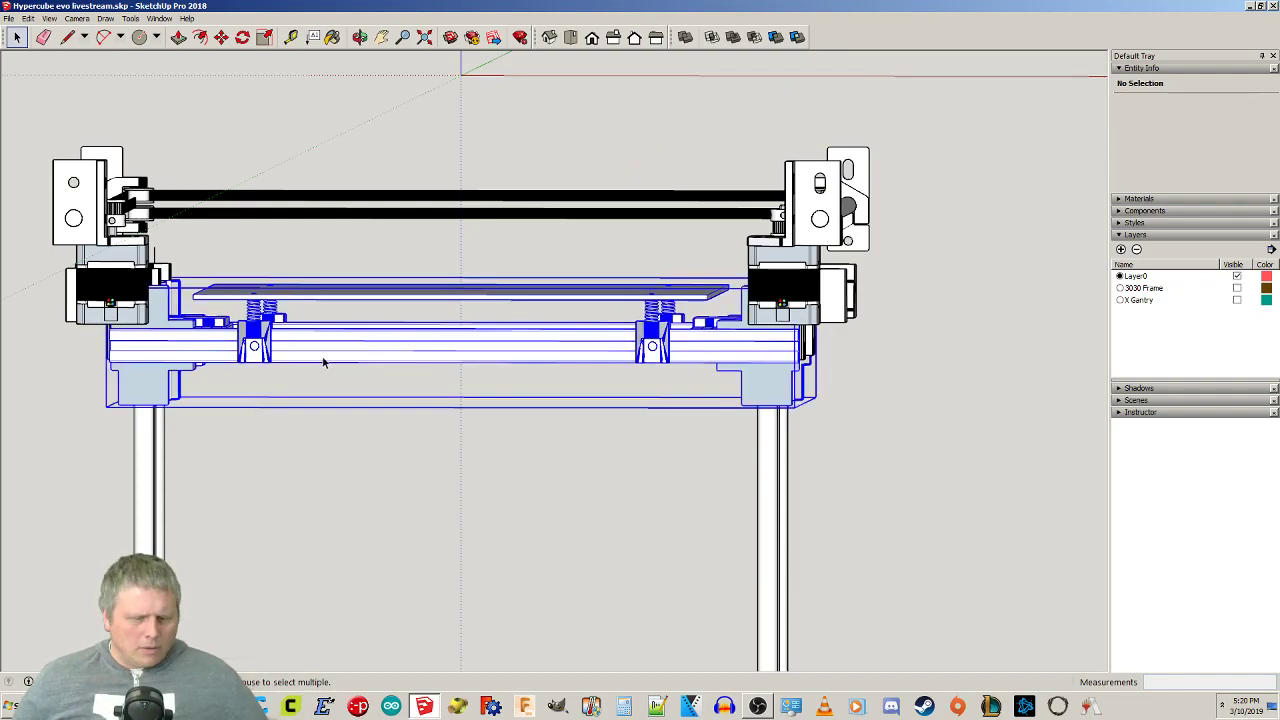
pyautogui.press('m')
pyautogui.click(322, 358)
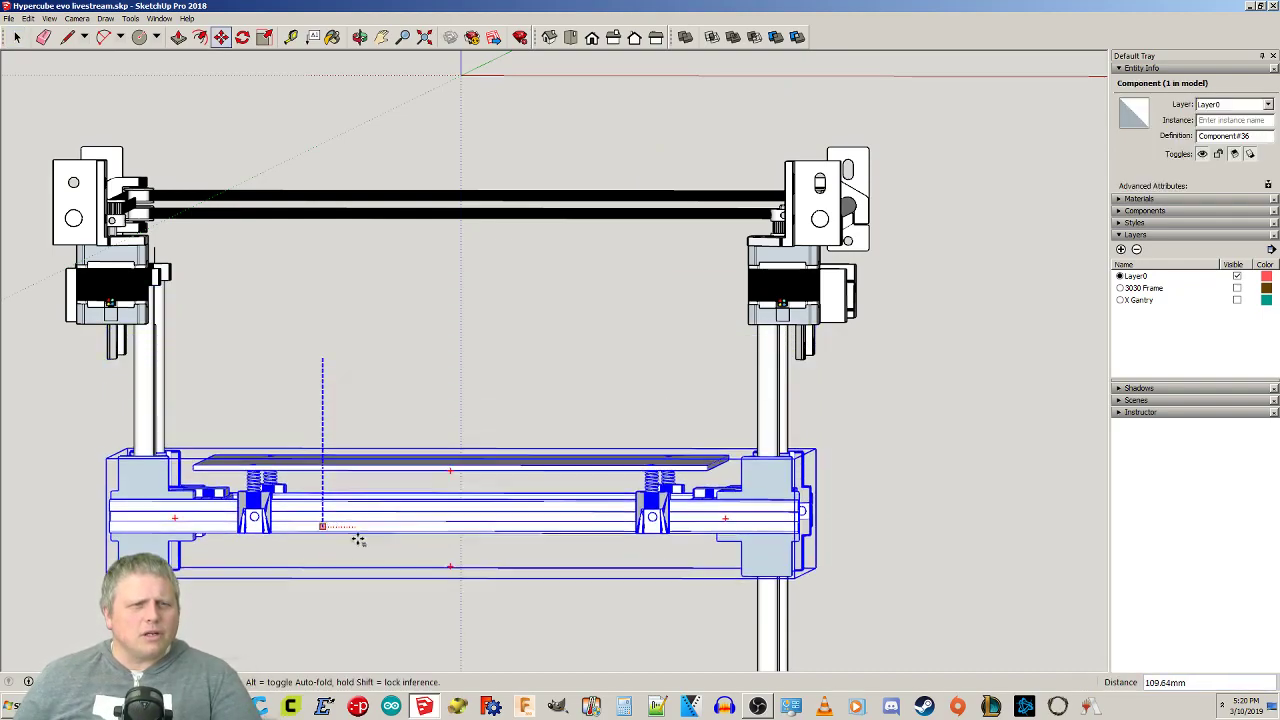
pyautogui.press('Escape')
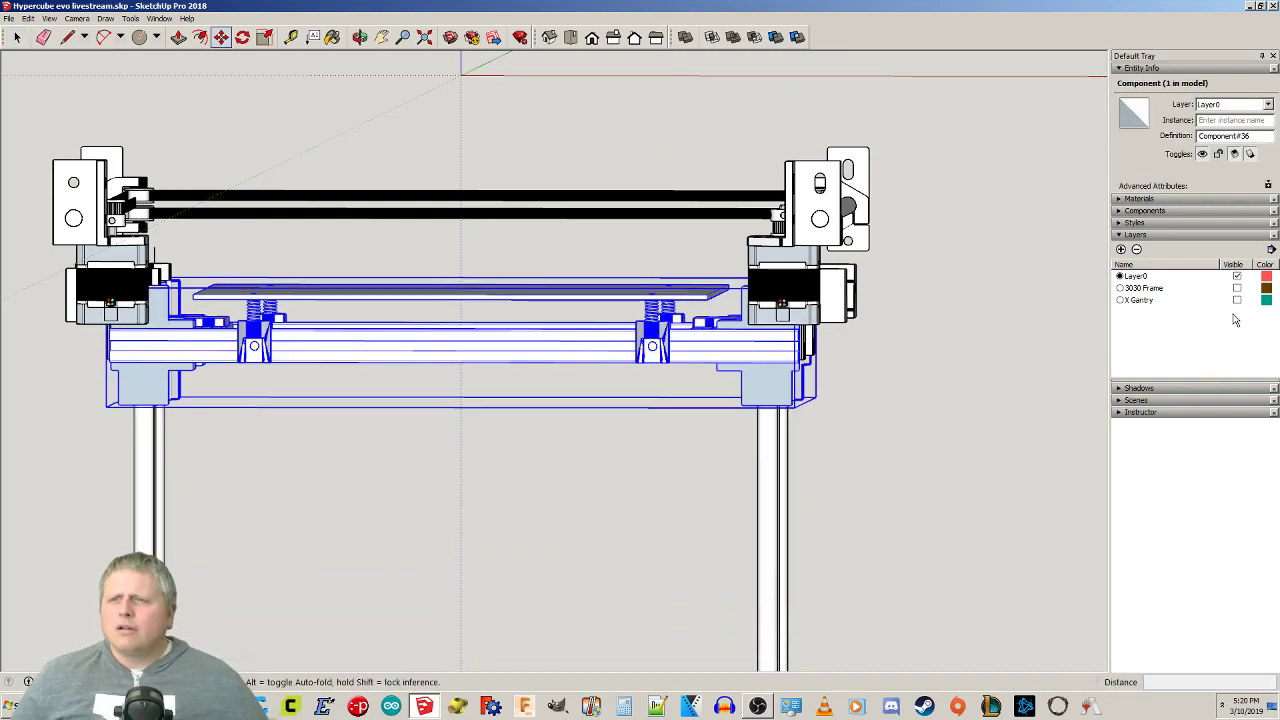
# Add a new layer named Z Axis.
pyautogui.moveTo(883, 380); pyautogui.dragTo(942, 428, button='middle')
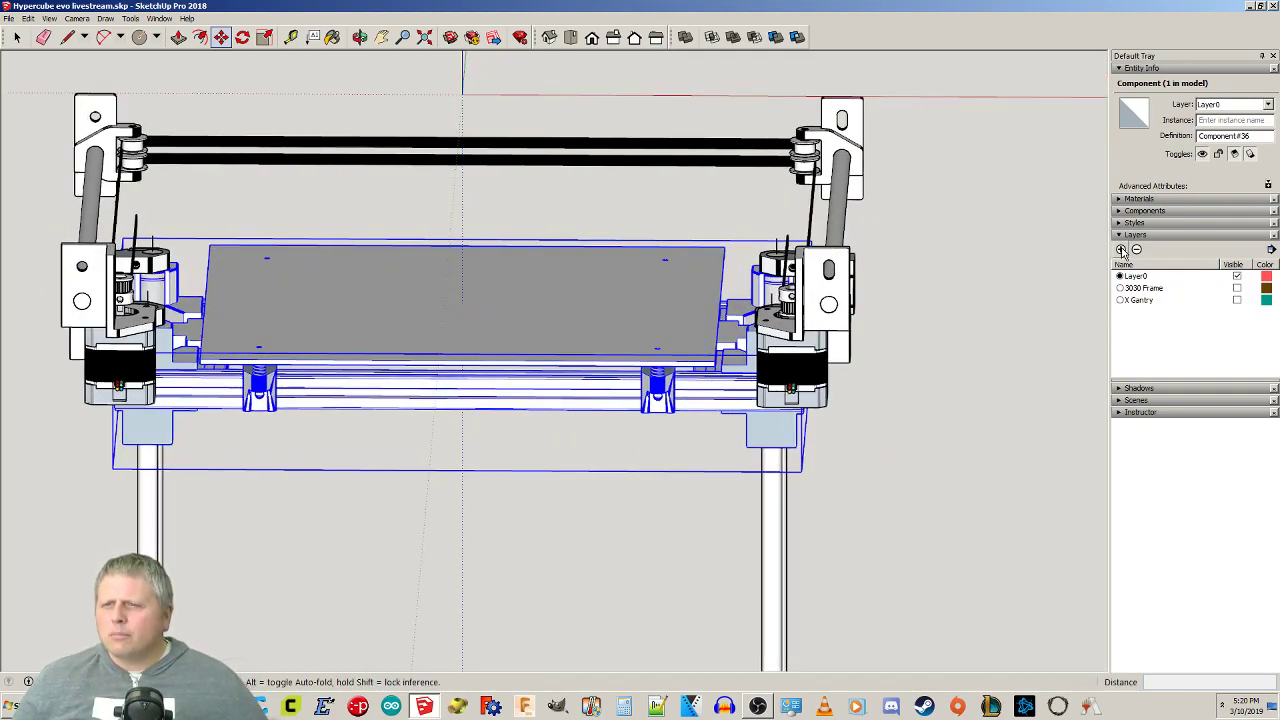
pyautogui.click(1121, 250)
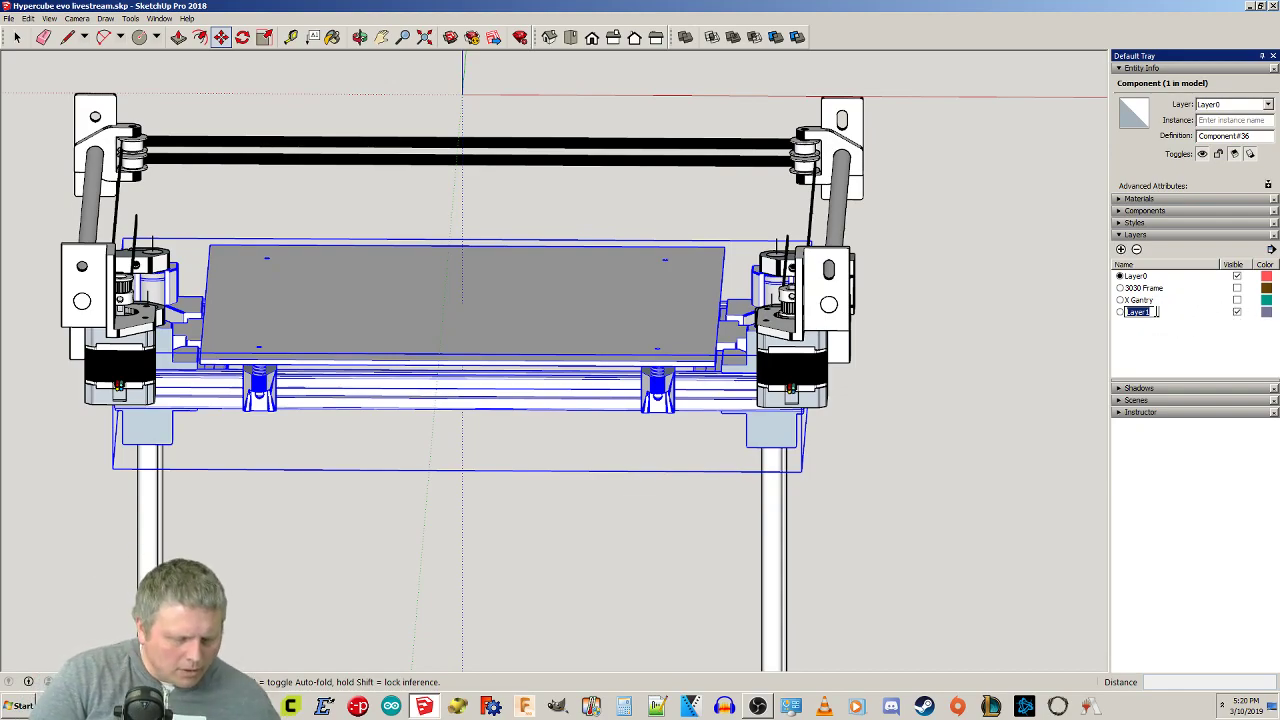
pyautogui.write('Z')
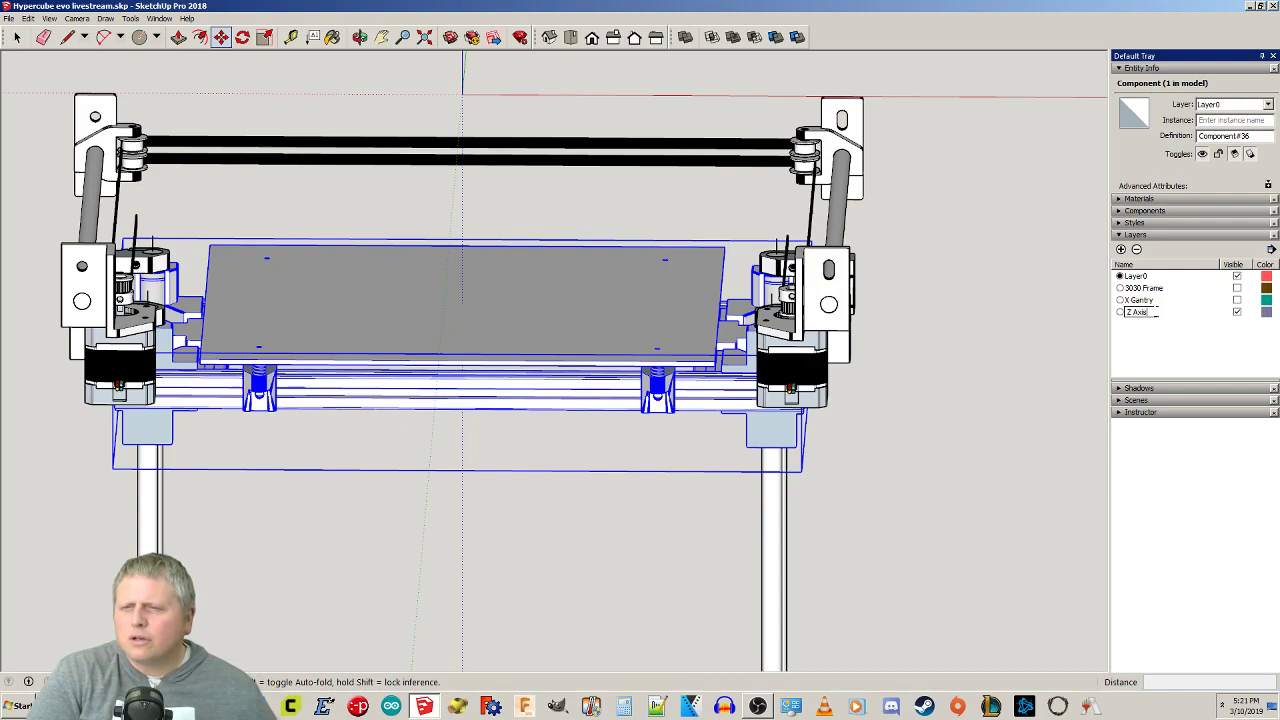
pyautogui.write('Axis')
pyautogui.press('Return')
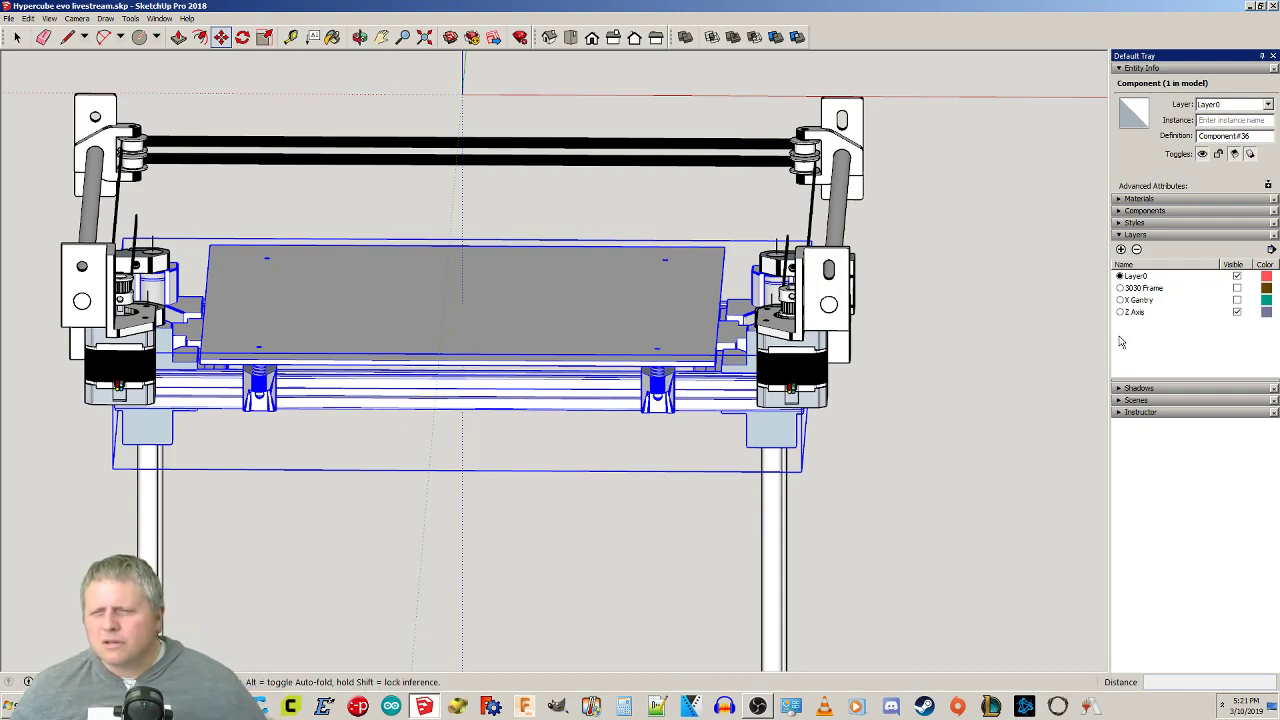
# Assign the bed assembly component to the Z Axis layer and test that layer's visibility.
pyautogui.press('space')
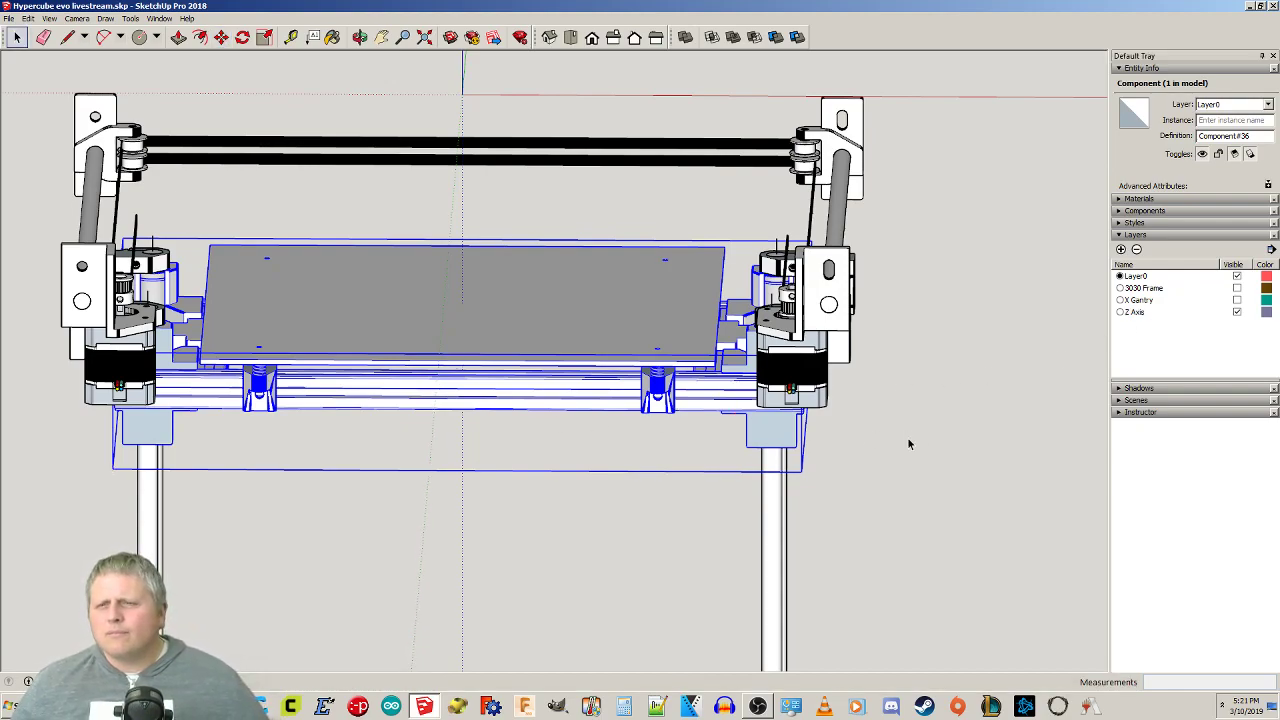
pyautogui.click(867, 438)
pyautogui.click(627, 374)
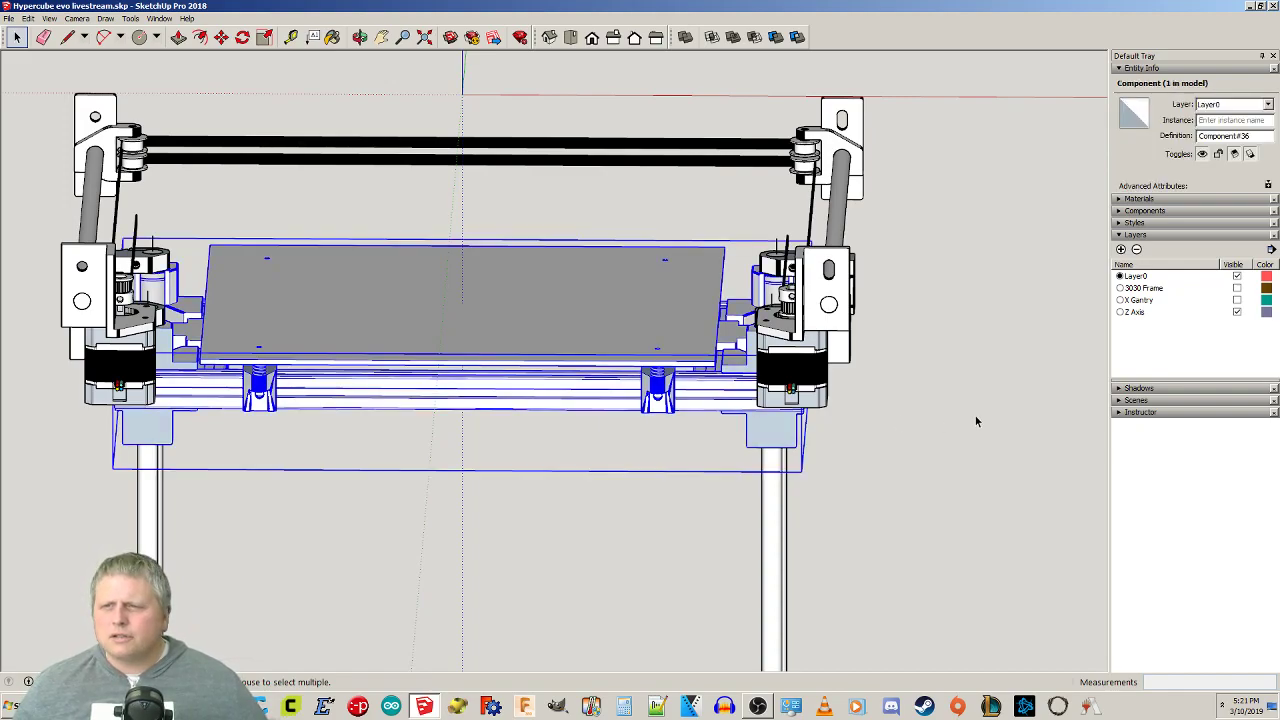
pyautogui.click(1239, 106)
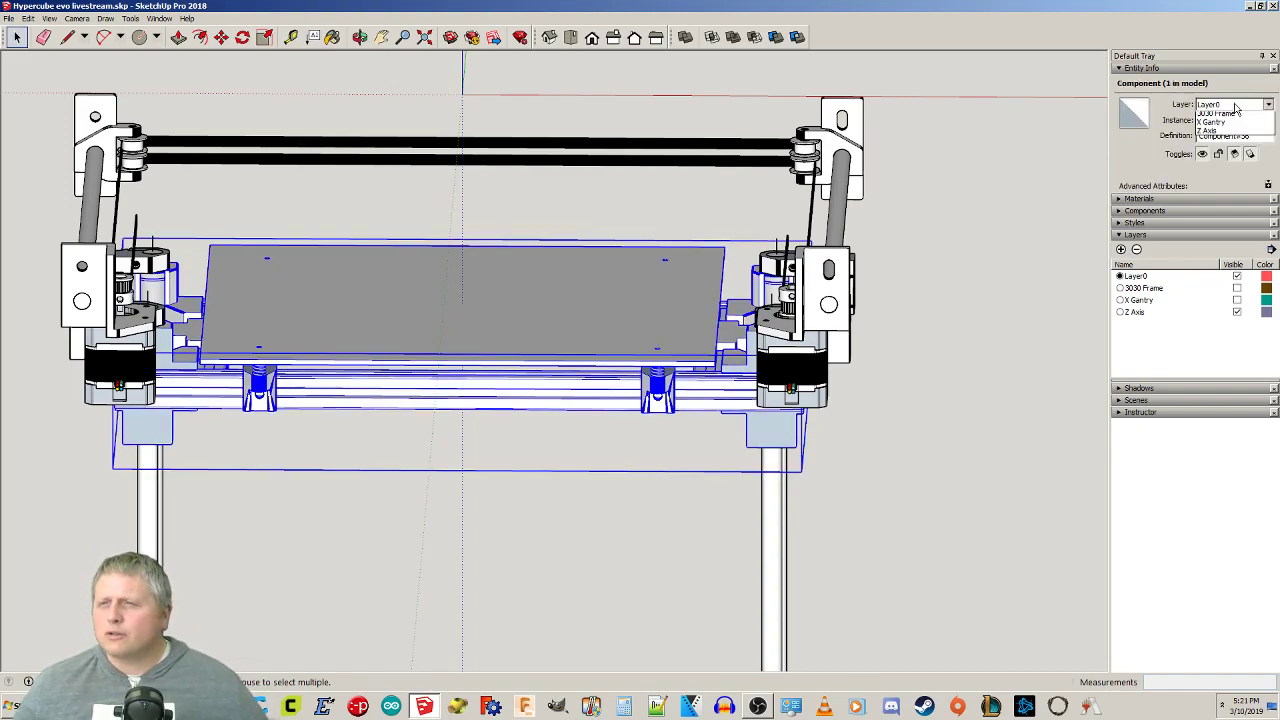
pyautogui.click(1218, 143)
pyautogui.click(1237, 312)
pyautogui.click(1237, 312)
pyautogui.click(1237, 312)
# Make the X Gantry and 3030 Frame layers visible.
pyautogui.click(1237, 300)
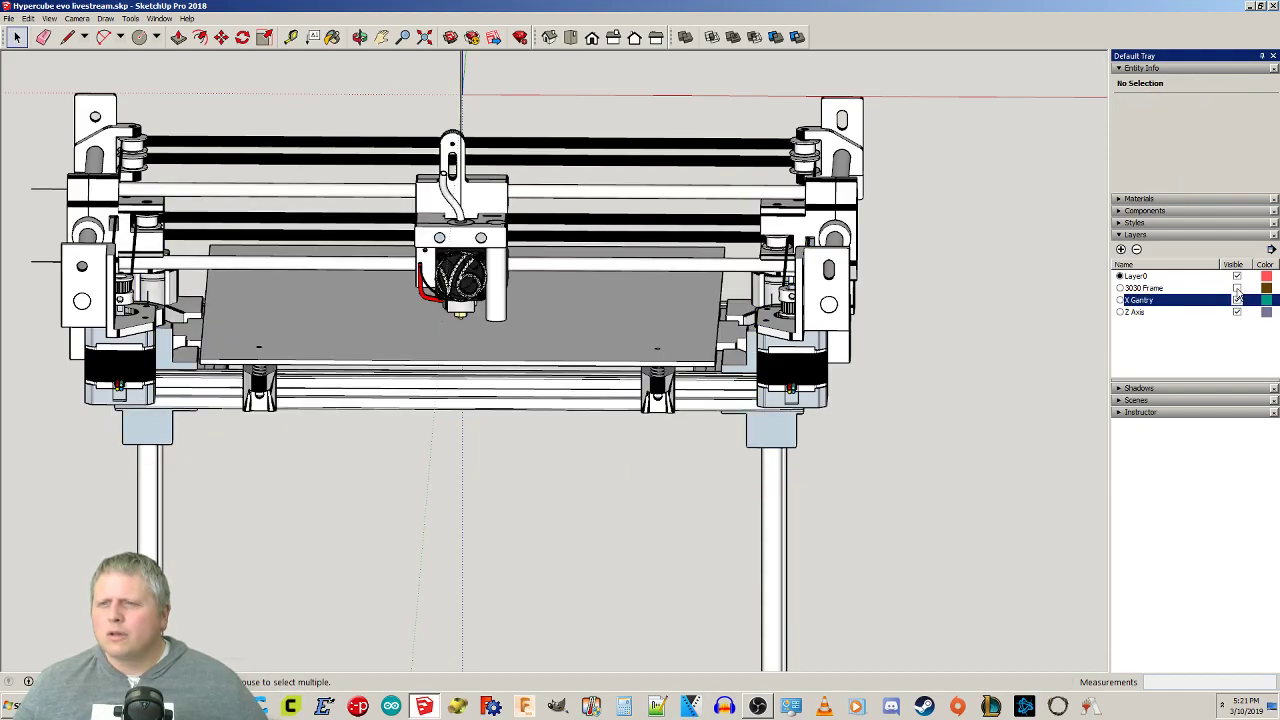
pyautogui.click(1237, 300)
pyautogui.click(1237, 300)
pyautogui.click(1237, 300)
pyautogui.click(1237, 300)
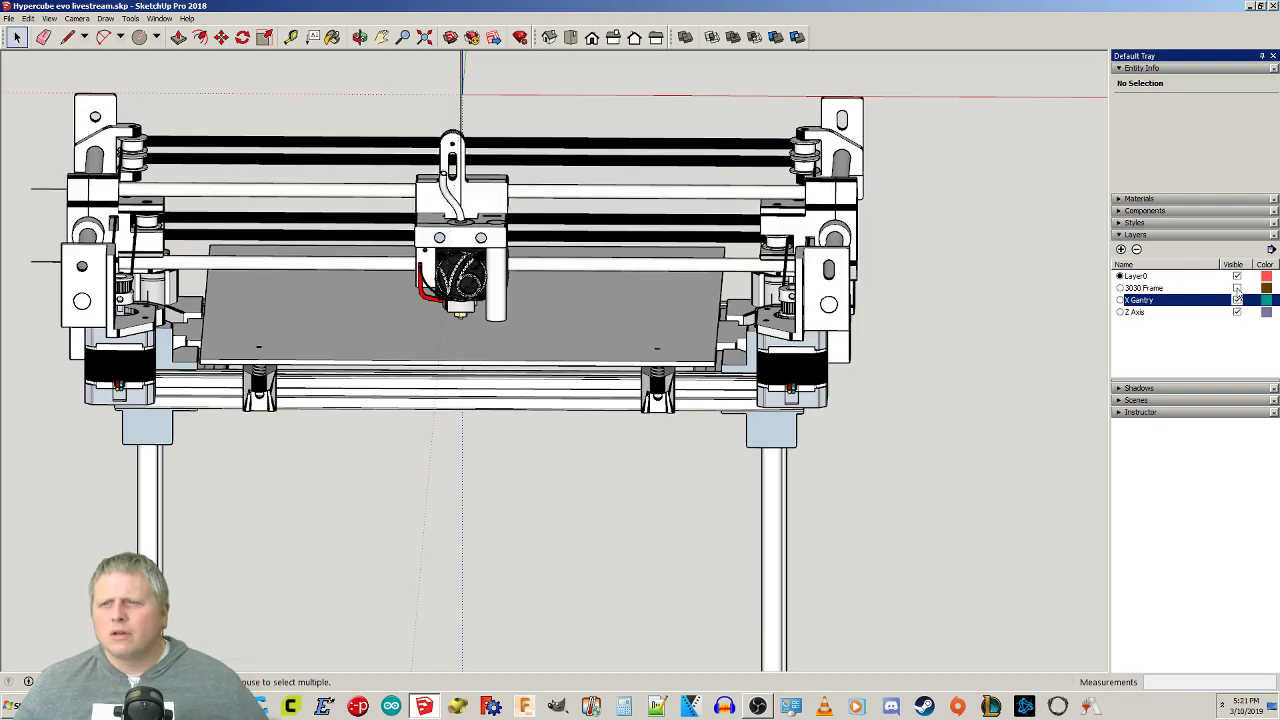
pyautogui.click(1237, 288)
pyautogui.click(1237, 288)
pyautogui.click(1237, 288)
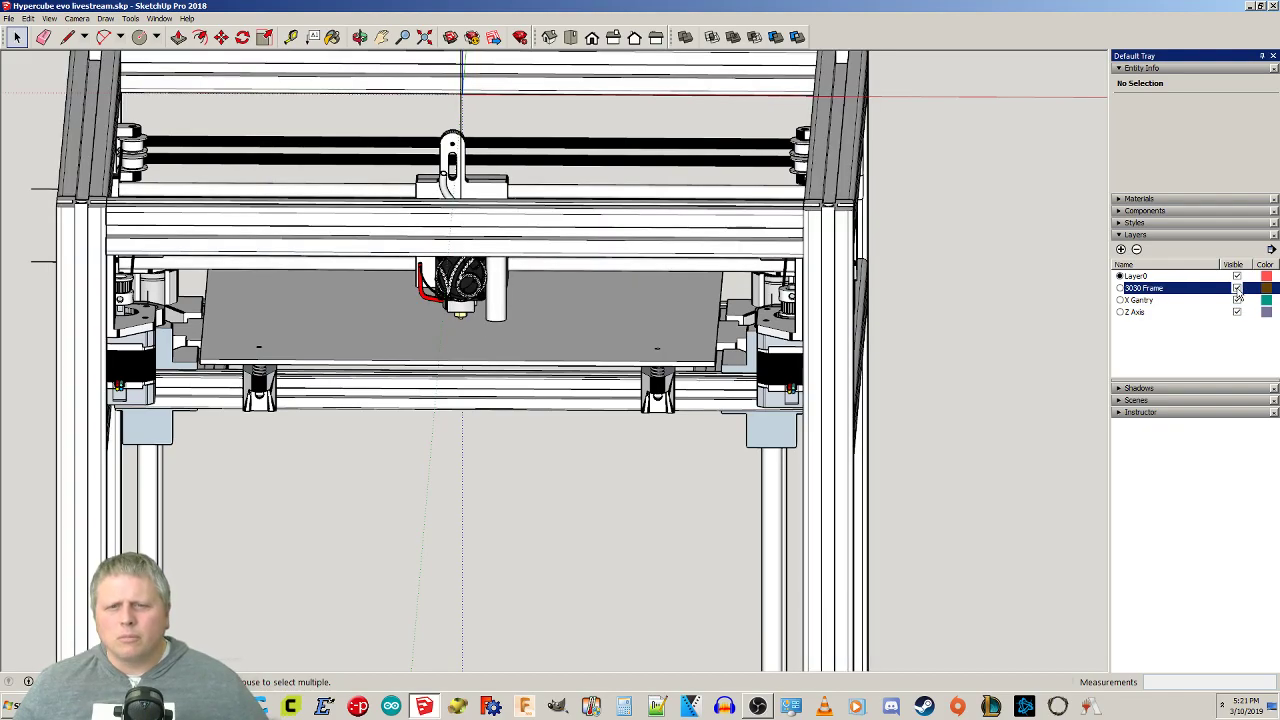
# Check the layer assignments by hiding the Z Axis, X Gantry and 3030 Frame layers and showing all three again.
pyautogui.click(1237, 312)
pyautogui.click(1237, 312)
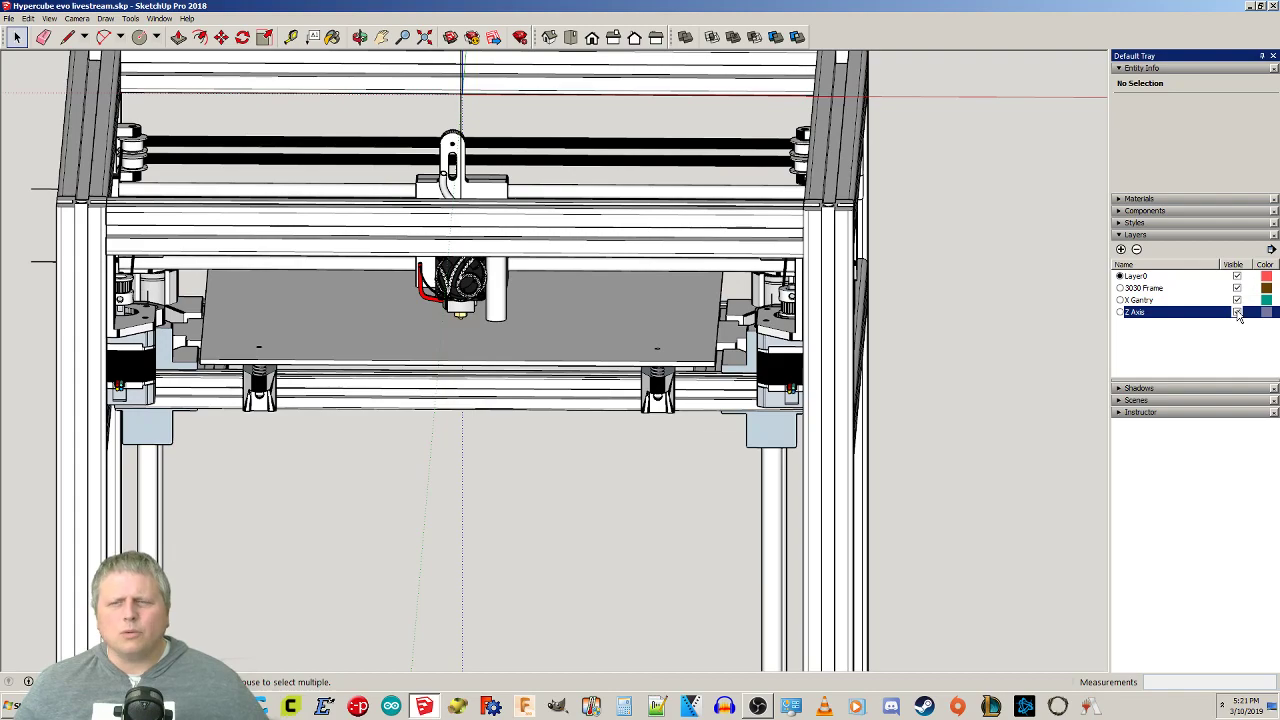
pyautogui.click(1237, 312)
pyautogui.click(1237, 300)
pyautogui.click(1237, 288)
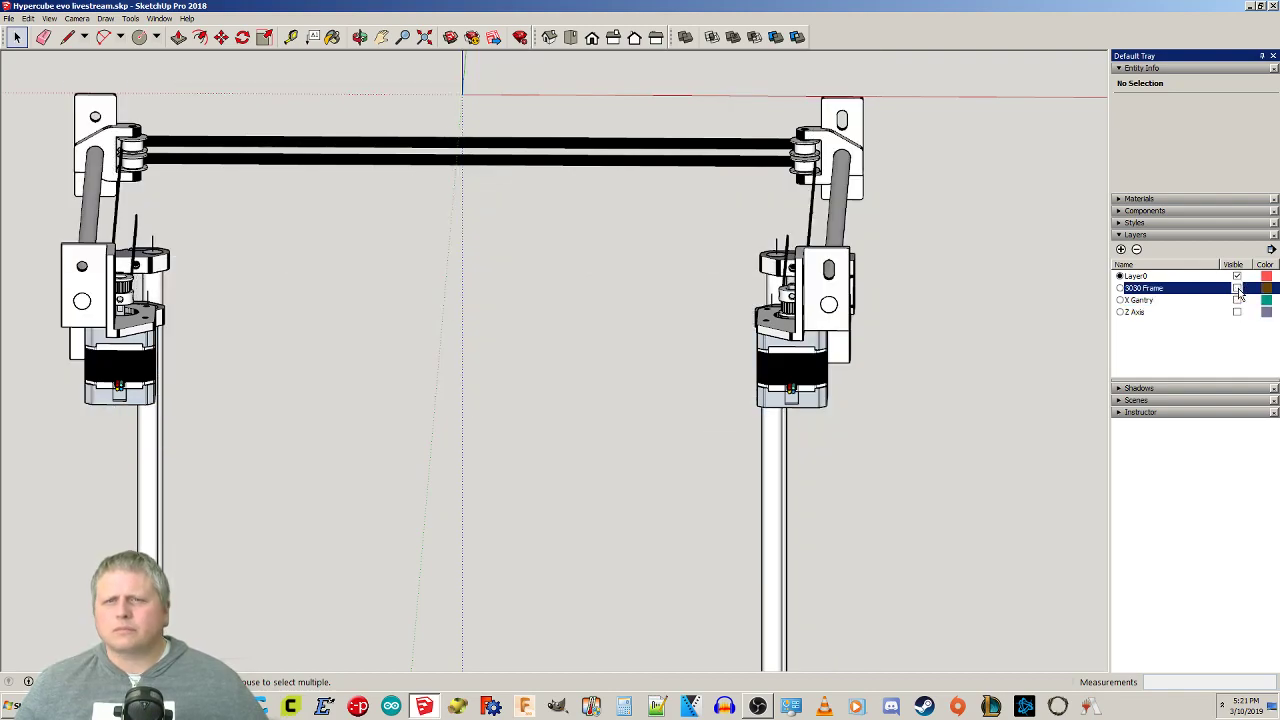
pyautogui.click(1237, 288)
pyautogui.click(1237, 300)
pyautogui.click(1237, 312)
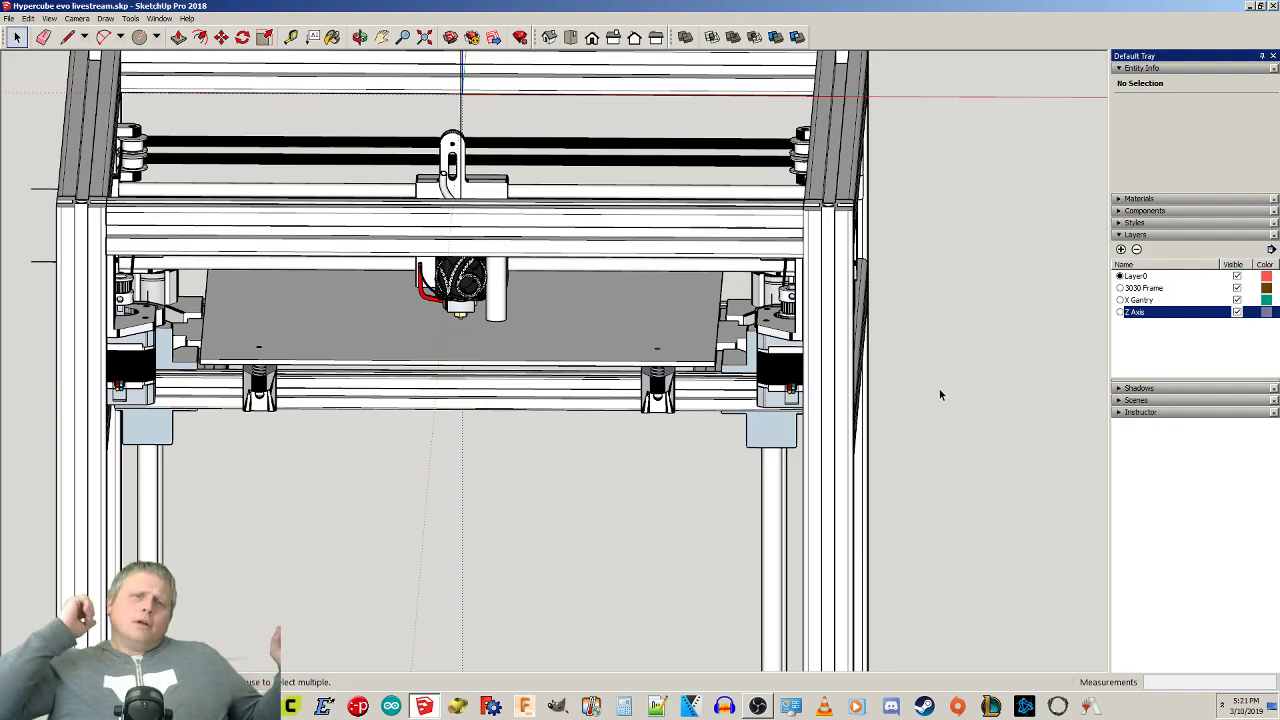
# Delete the leftover duplicate bed frame component near the base of the printer frame.
pyautogui.moveTo(956, 448); pyautogui.dragTo(823, 205, button='middle')
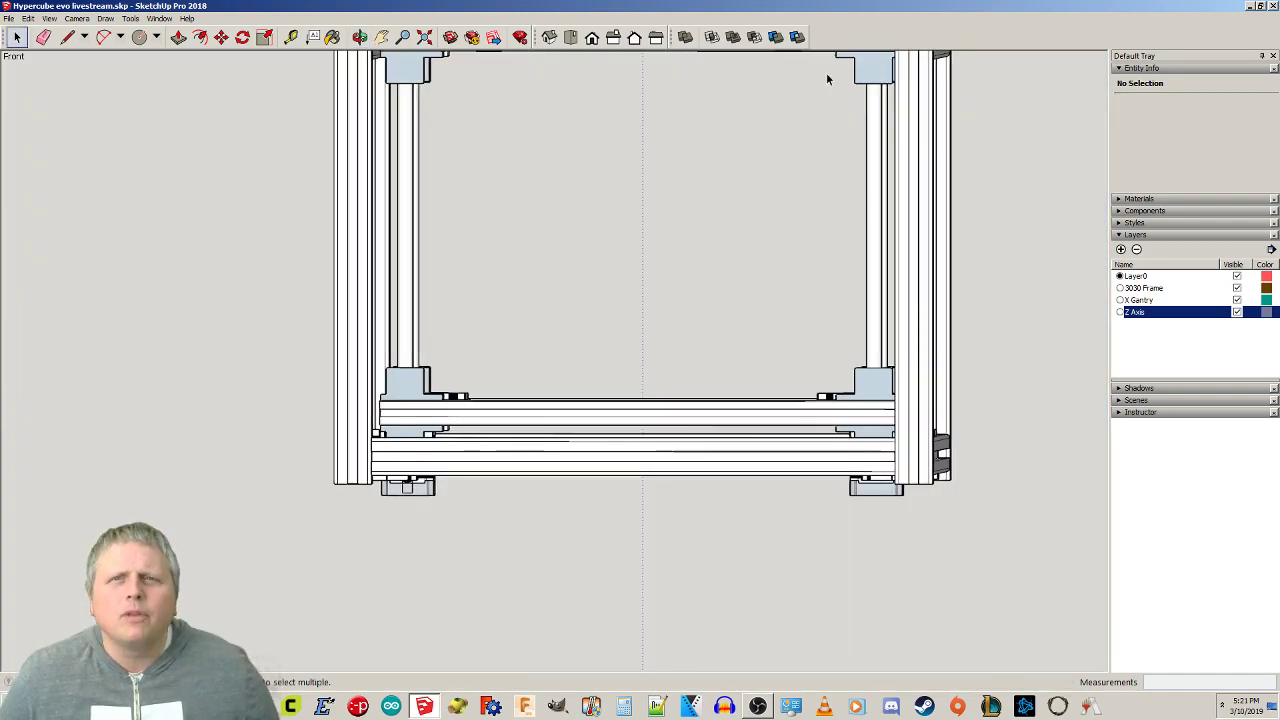
pyautogui.click(591, 37)
pyautogui.scroll(5, 338, 595)
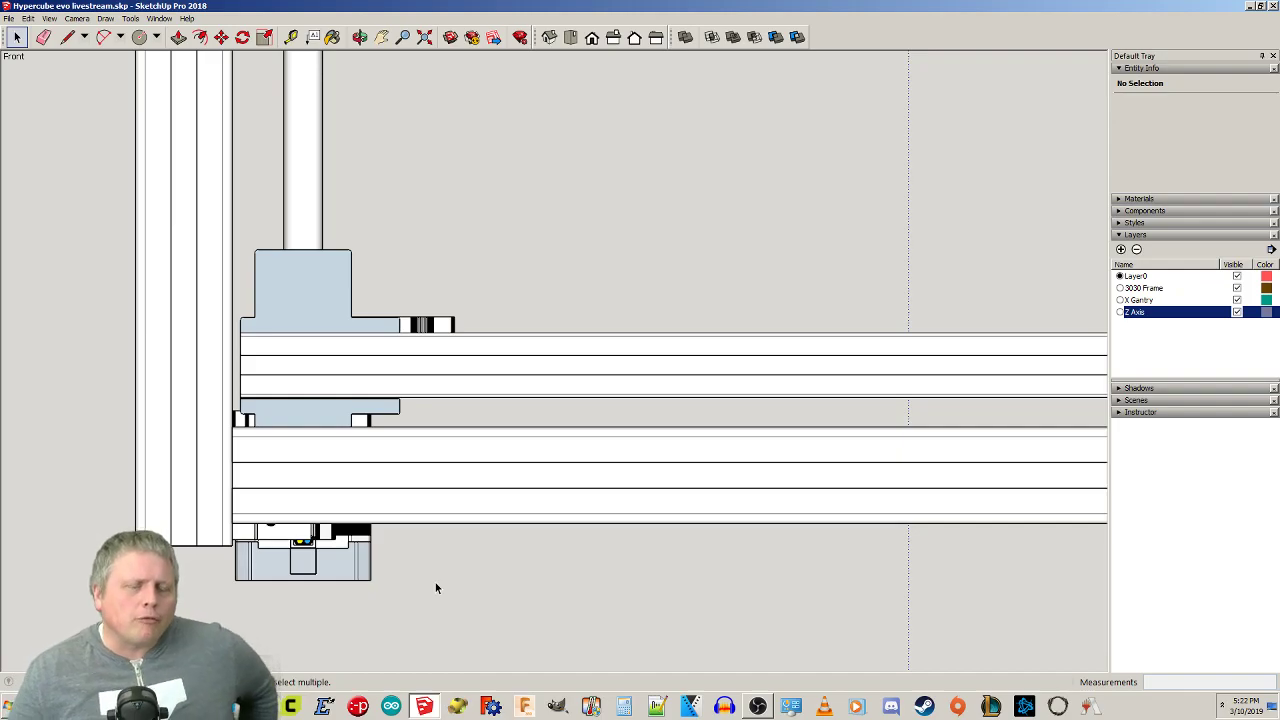
pyautogui.moveTo(423, 331); pyautogui.dragTo(600, 585, button='middle')
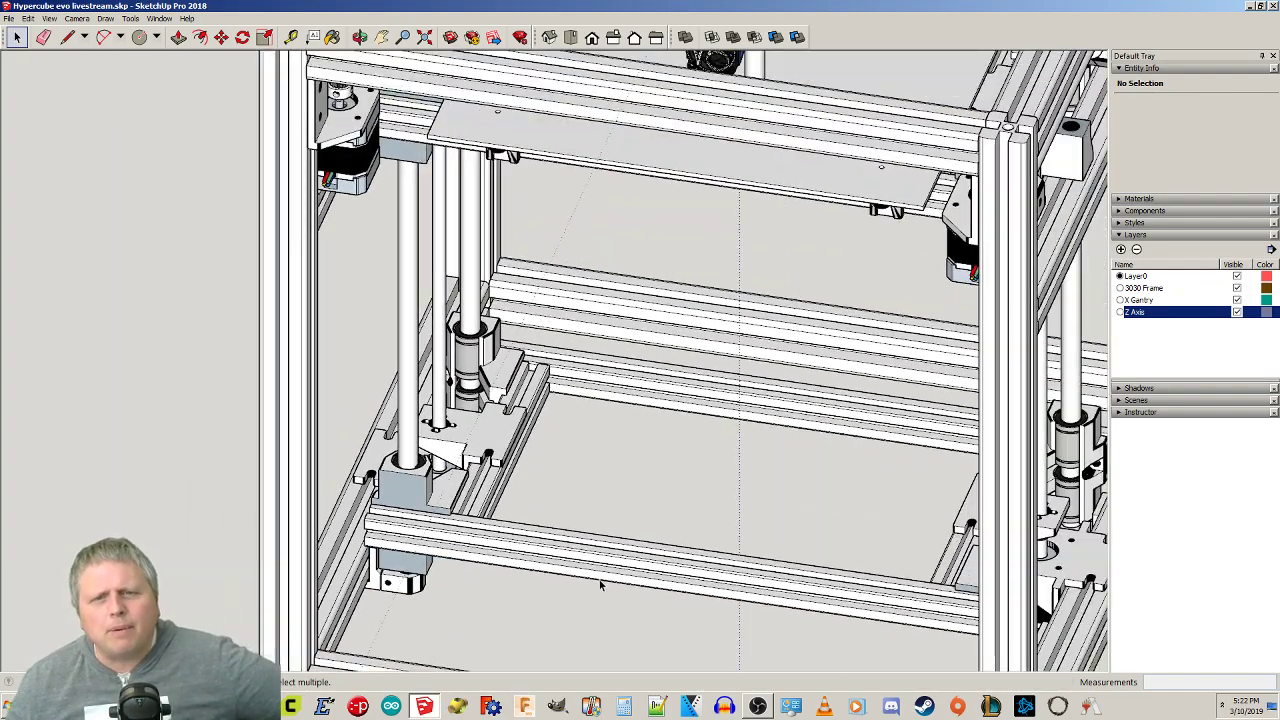
pyautogui.scroll(-5, 600, 585)
pyautogui.click(617, 567)
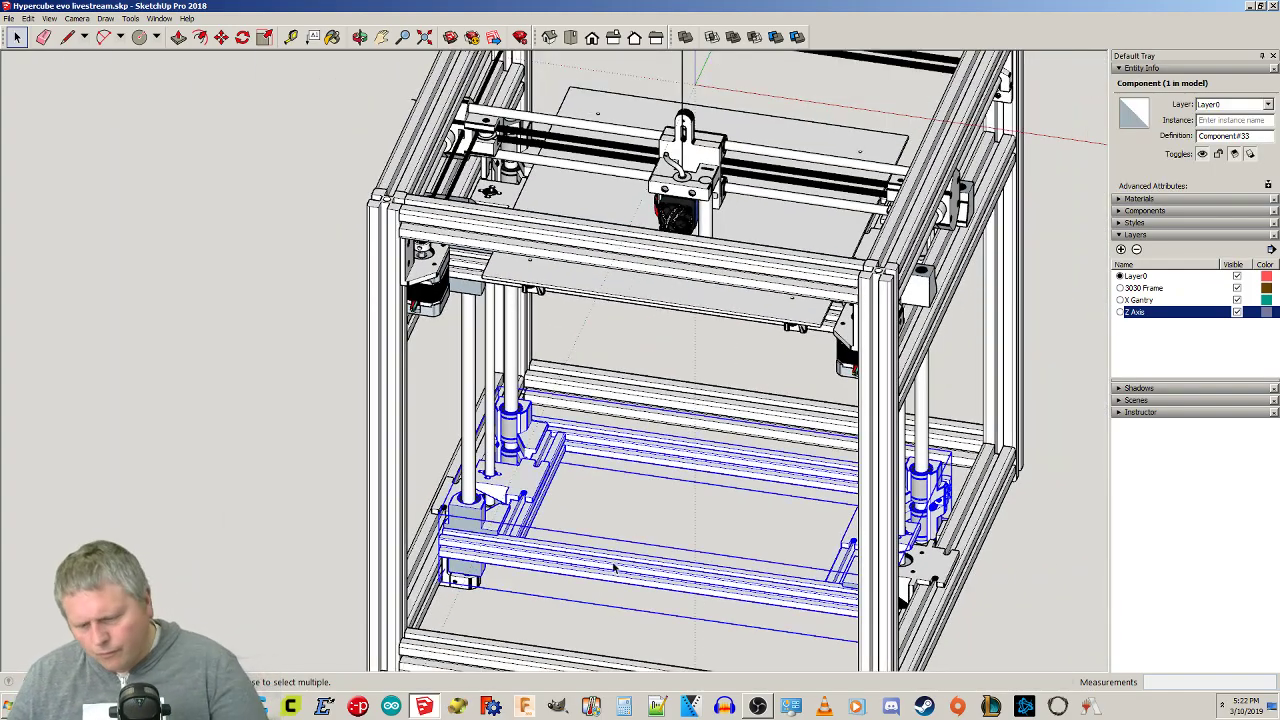
pyautogui.moveTo(640, 565); pyautogui.dragTo(654, 471, button='middle')
pyautogui.press('Delete')
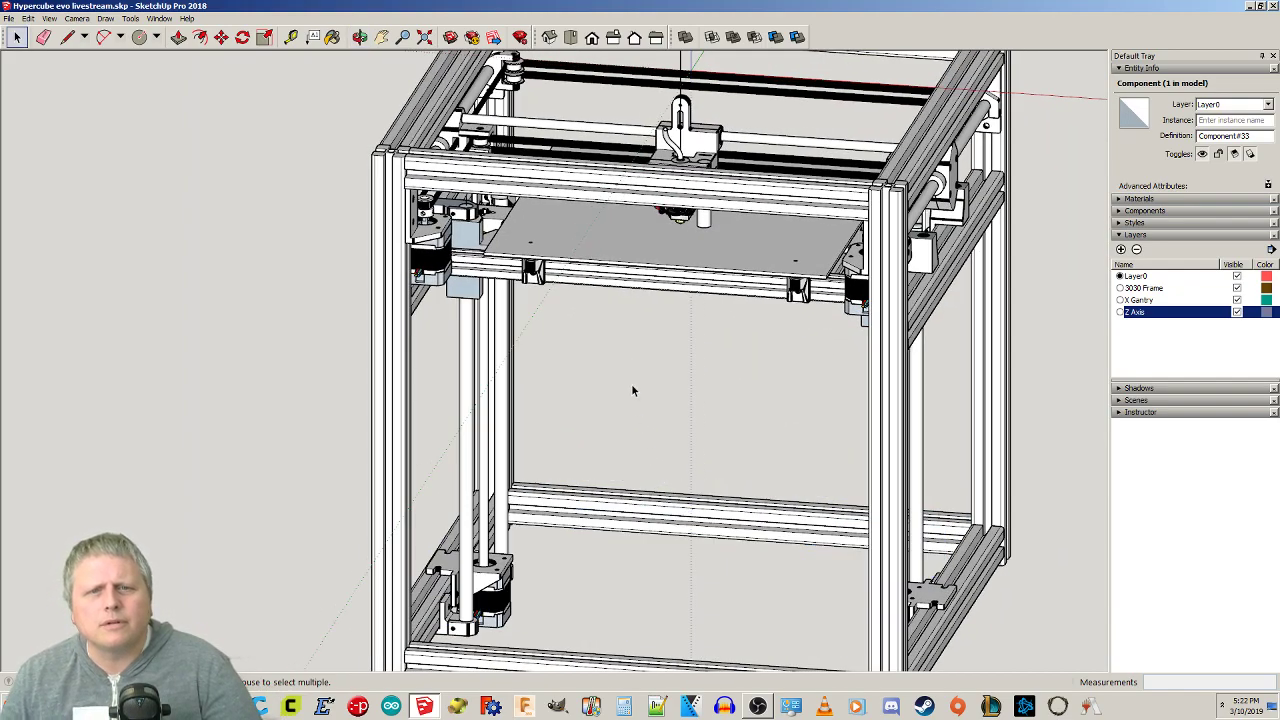
# Examine the assembled printer from its sides and identify the stray line protruding past the frame beside the side rod.
pyautogui.click(624, 276)
pyautogui.moveTo(604, 312); pyautogui.dragTo(431, 514, button='middle')
pyautogui.click(448, 507)
pyautogui.keyDown('shift'); pyautogui.moveTo(428, 447); pyautogui.dragTo(310, 355, button='middle'); pyautogui.keyUp('shift')
pyautogui.moveTo(828, 470); pyautogui.dragTo(250, 450, button='middle')
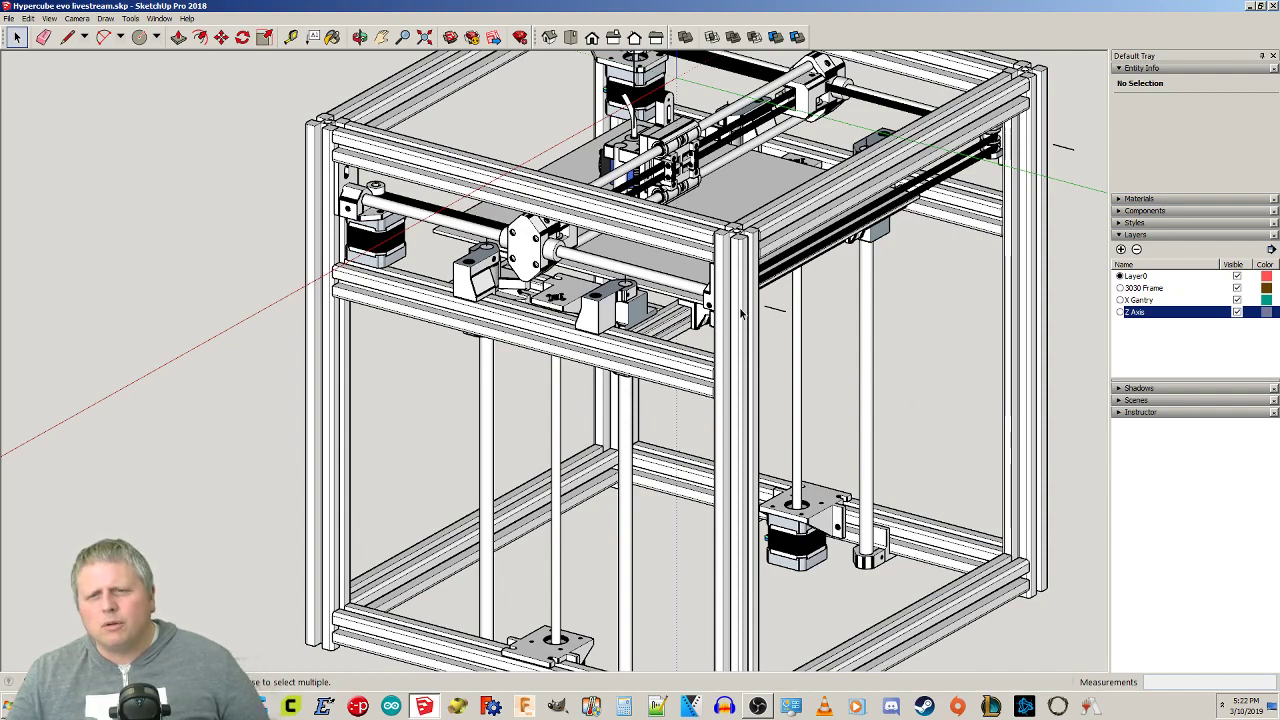
pyautogui.click(776, 315)
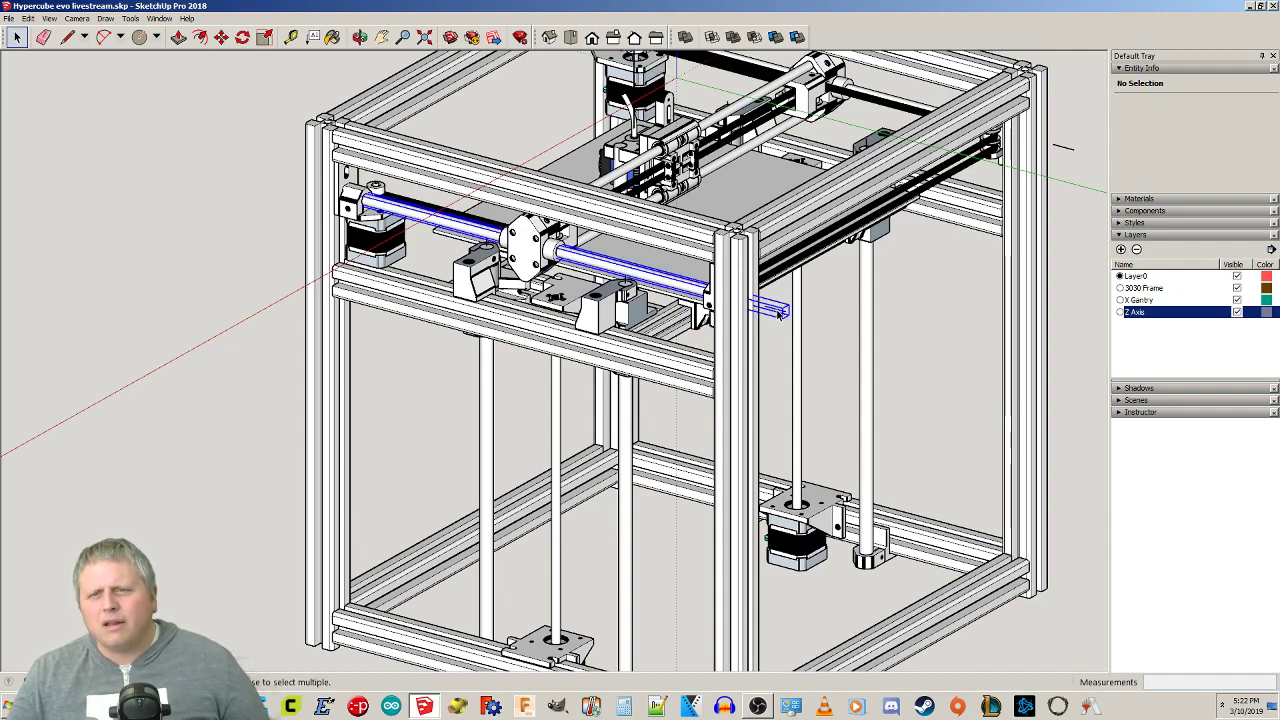
pyautogui.click(937, 488)
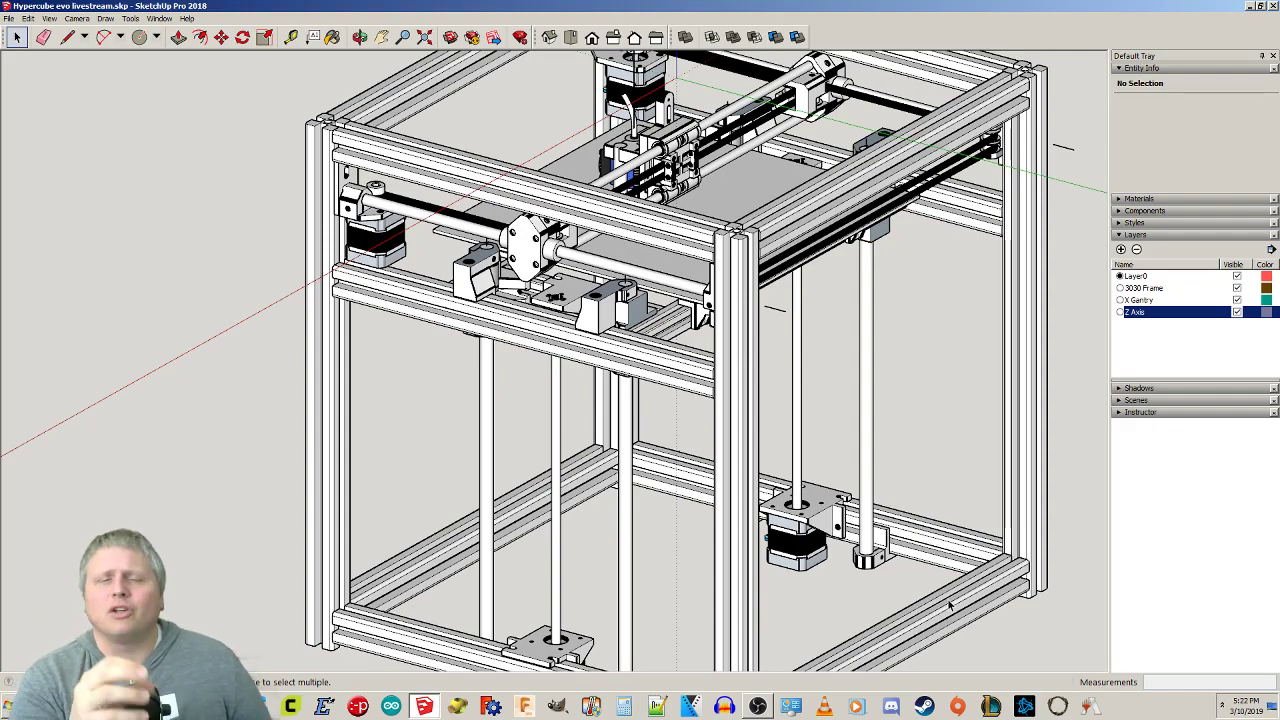
# Try lowering the bed assembly along the blue axis inside the full printer frame.
pyautogui.moveTo(400, 434); pyautogui.dragTo(432, 256, button='middle')
pyautogui.click(432, 256)
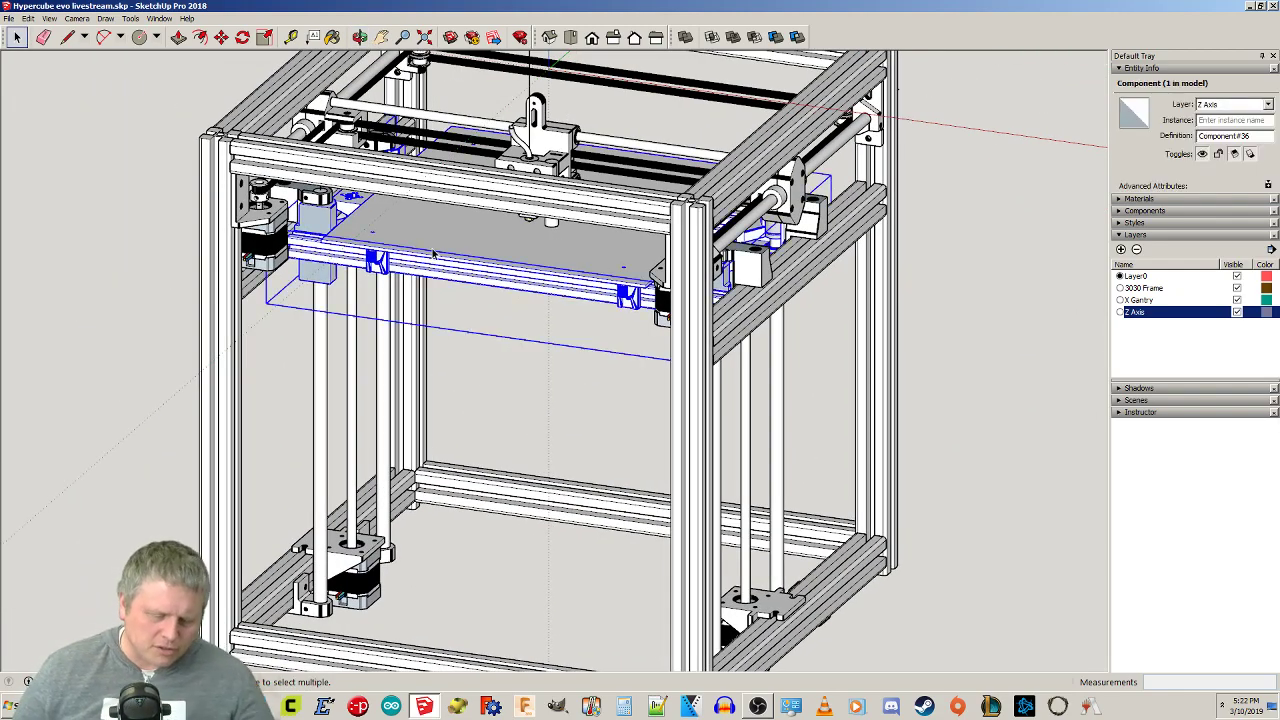
pyautogui.press('m')
pyautogui.click(437, 236)
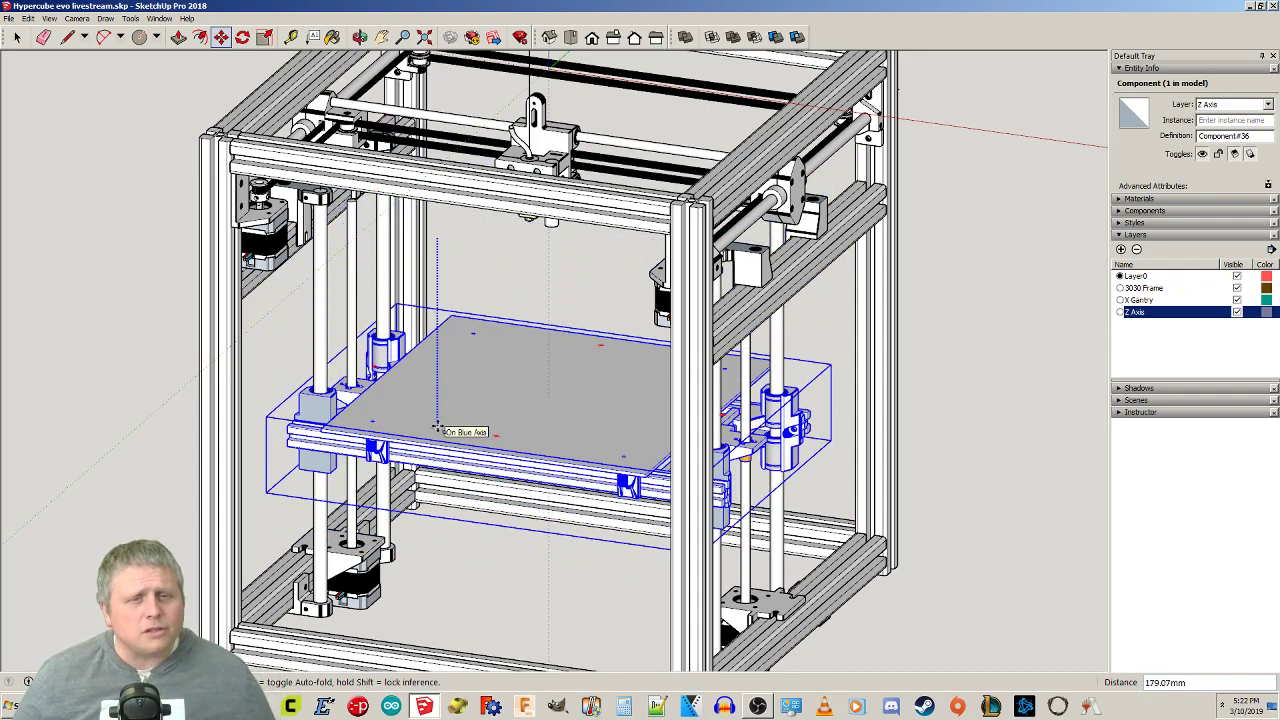
pyautogui.press('Escape')
# Check from the front how the nozzle tip sits relative to the bed plate, starting a trial line at the tip.
pyautogui.moveTo(688, 341); pyautogui.dragTo(812, 242, button='middle')
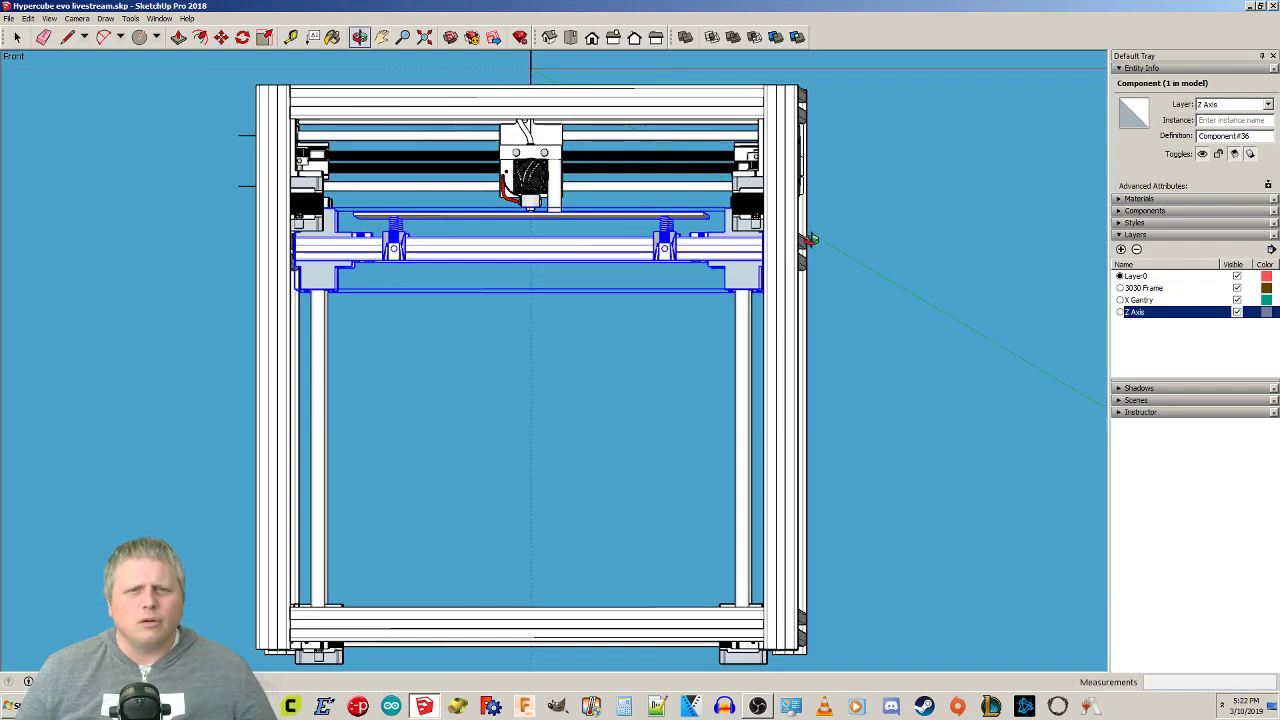
pyautogui.scroll(4, 520, 228)
pyautogui.scroll(3, 540, 232)
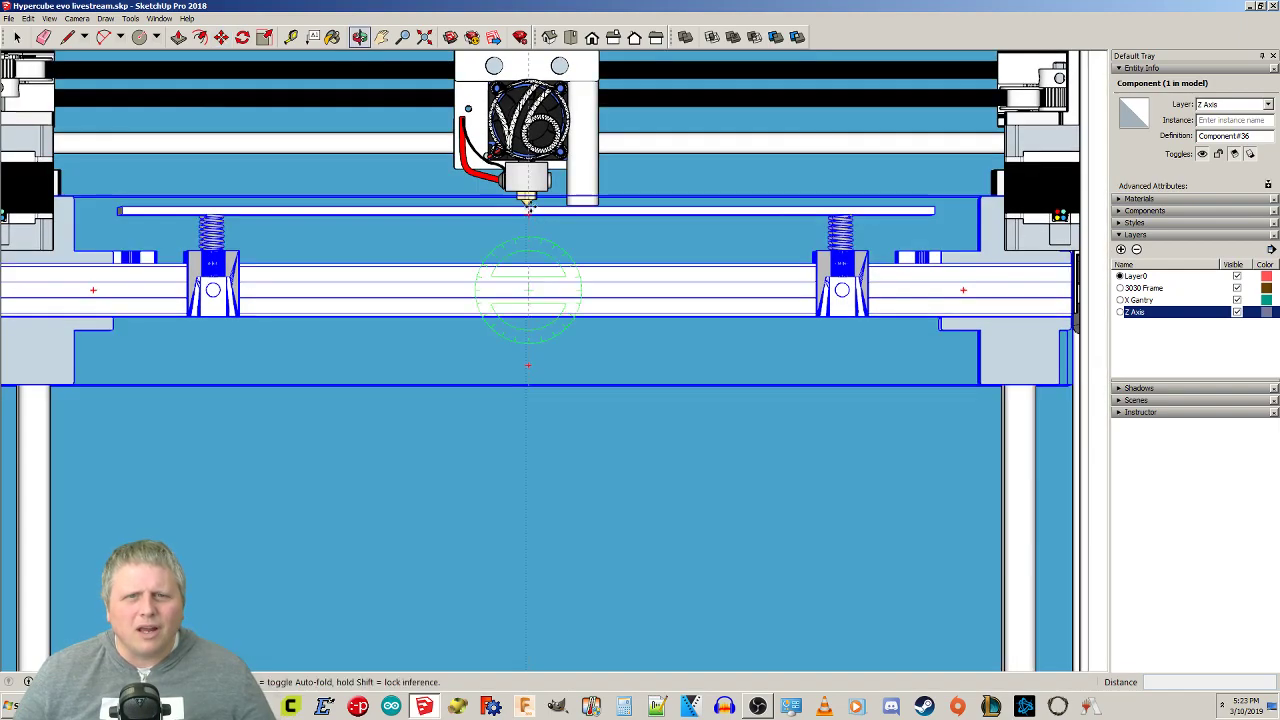
pyautogui.scroll(5, 554, 225)
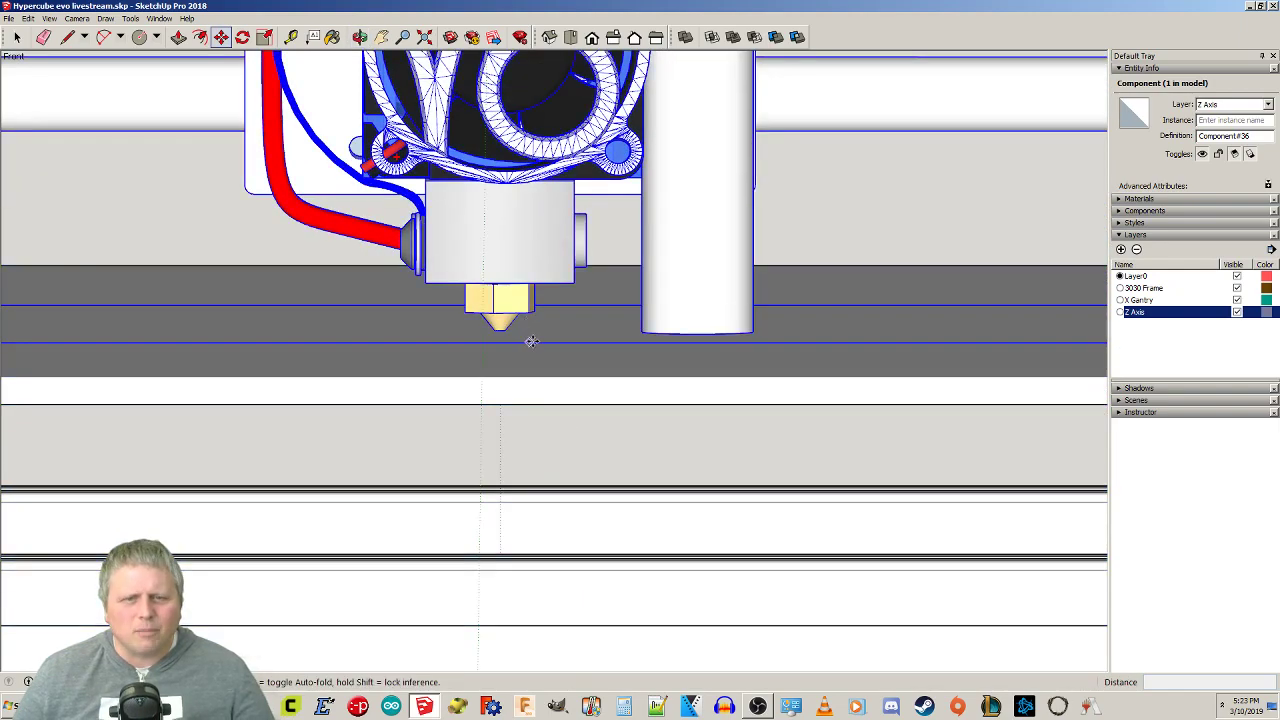
pyautogui.press('l')
pyautogui.click(502, 357)
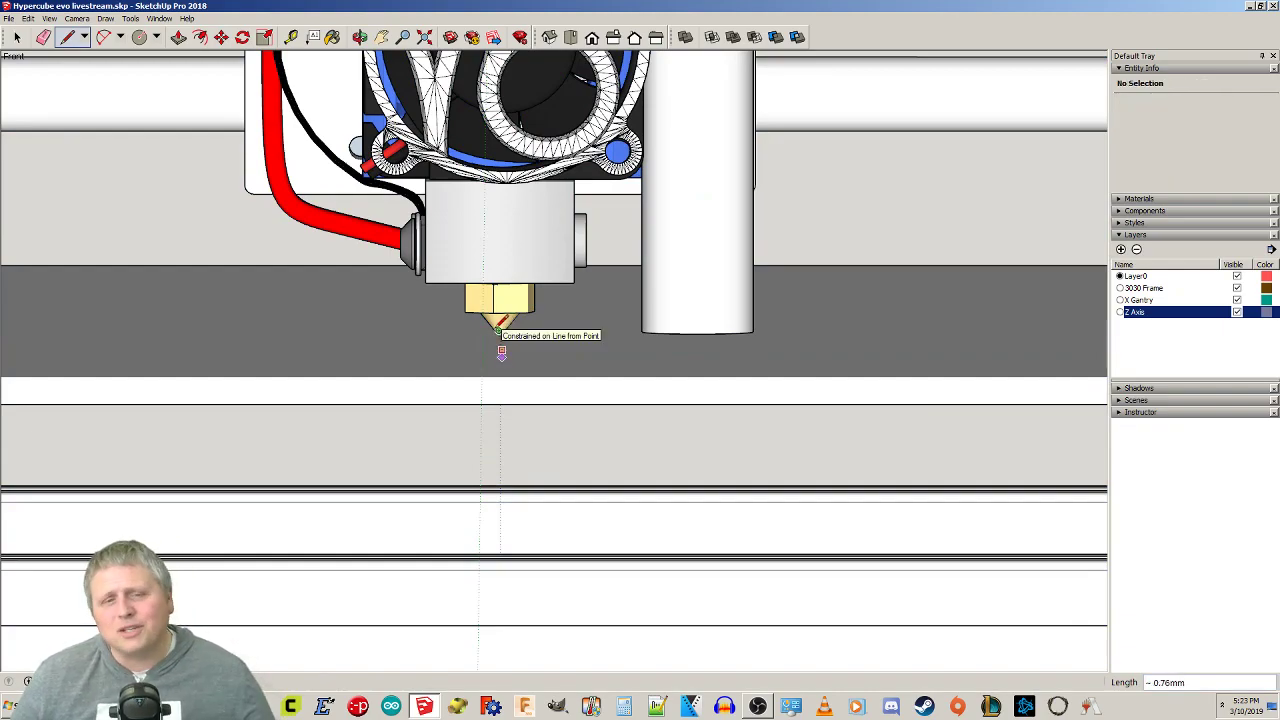
pyautogui.press('space')
pyautogui.scroll(-4, 540, 431)
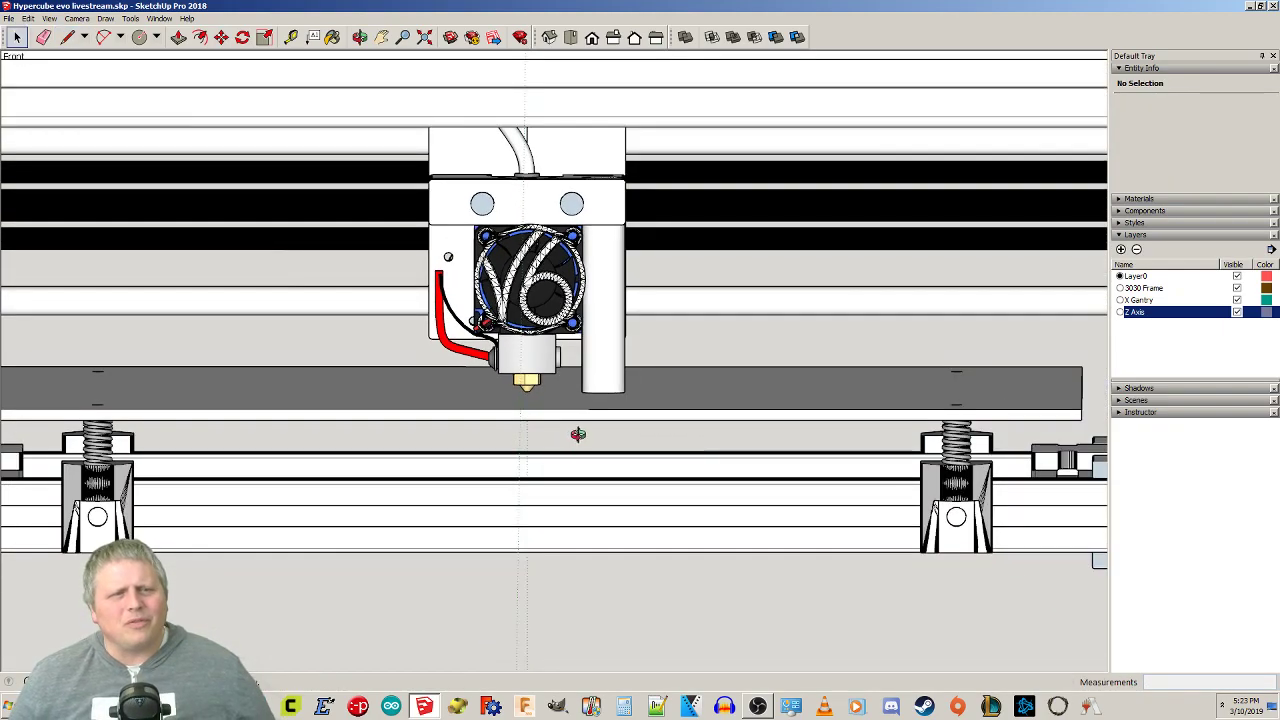
# Copy the hotend carriage group 150 mm along the X gantry toward its left end.
pyautogui.scroll(-4, 579, 438)
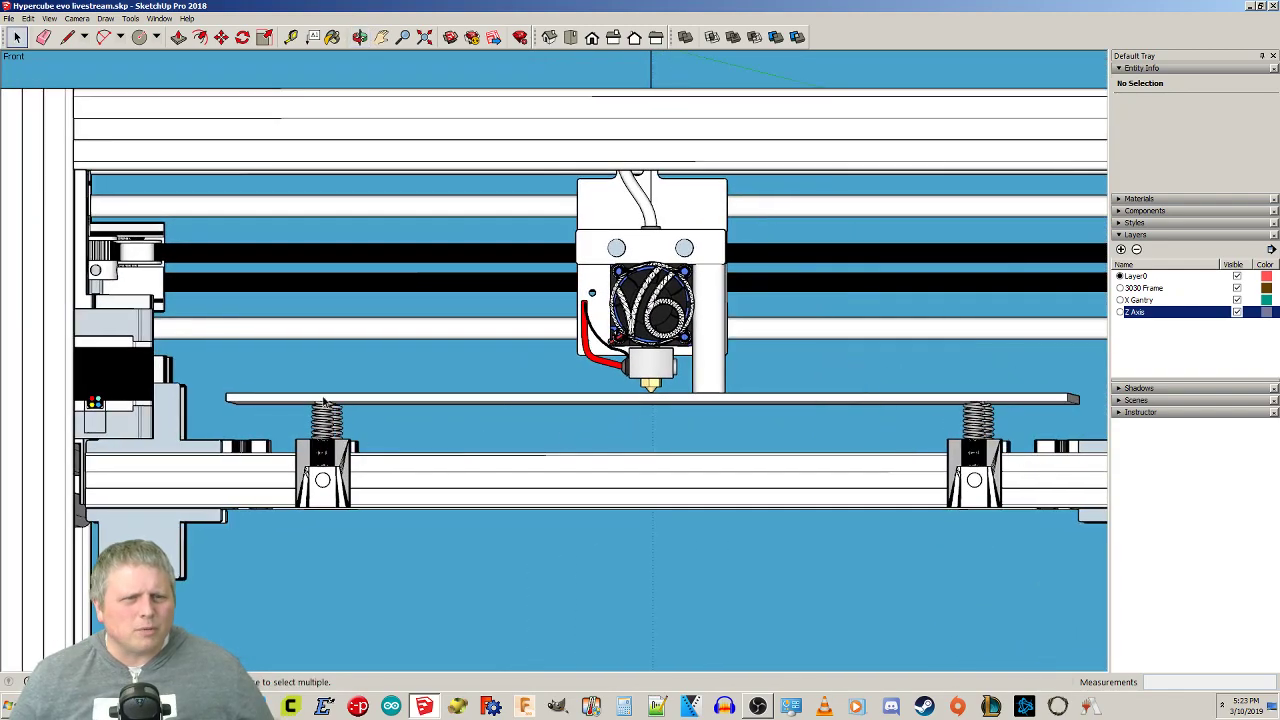
pyautogui.moveTo(368, 396)
pyautogui.mouseDown(button='middle')
pyautogui.moveTo(383, 294)
pyautogui.moveTo(333, 440)
pyautogui.moveTo(414, 459)
pyautogui.moveTo(413, 589)
pyautogui.moveTo(354, 343)
pyautogui.moveTo(343, 523)
pyautogui.moveTo(394, 586)
pyautogui.mouseUp(button='middle')
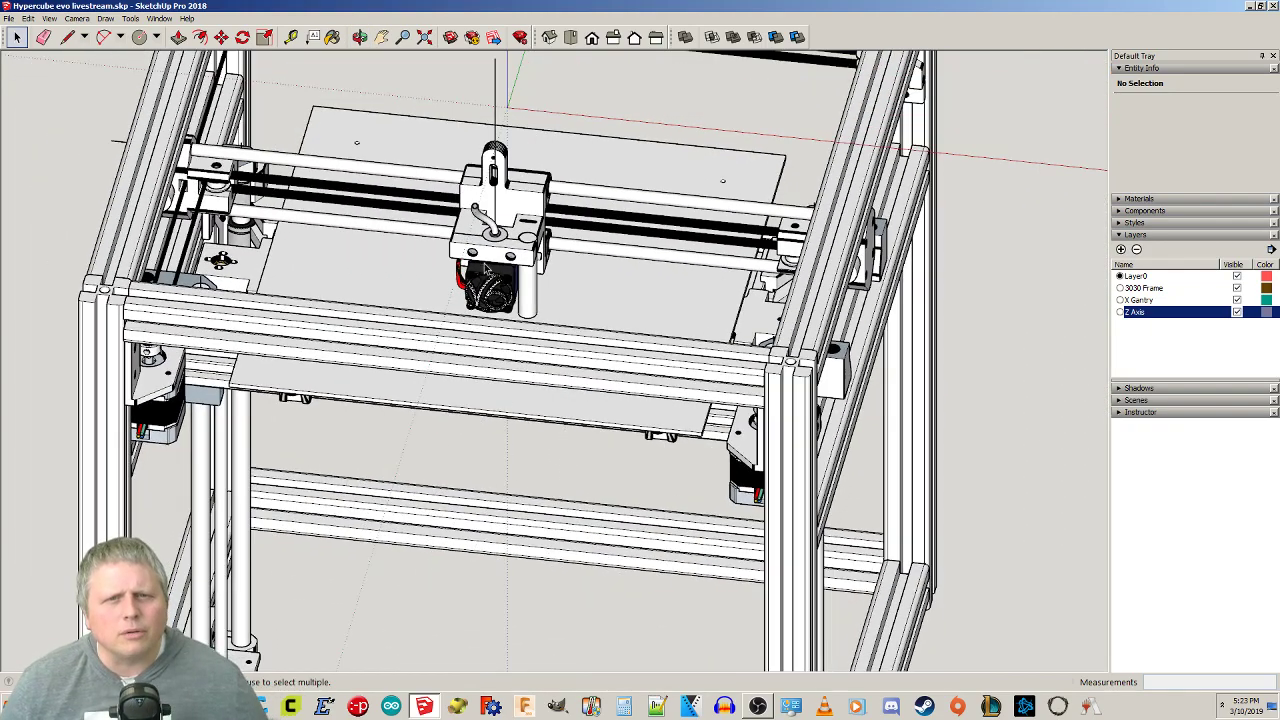
pyautogui.click(502, 239)
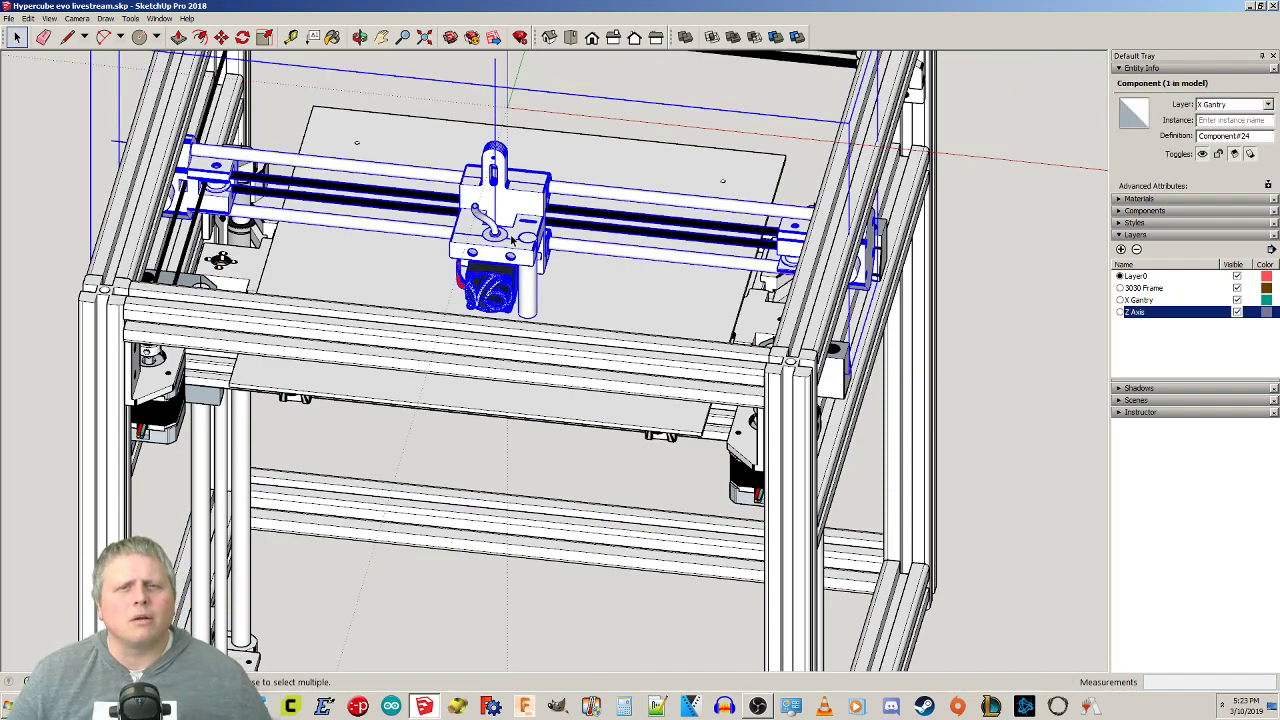
pyautogui.doubleClick(512, 238)
pyautogui.click(520, 200)
pyautogui.moveTo(513, 230)
pyautogui.mouseDown(button='middle')
pyautogui.moveTo(581, 325)
pyautogui.moveTo(672, 352)
pyautogui.mouseUp(button='middle')
pyautogui.moveTo(672, 352)
pyautogui.mouseDown(button='middle')
pyautogui.moveTo(649, 386)
pyautogui.moveTo(629, 360)
pyautogui.mouseUp(button='middle')
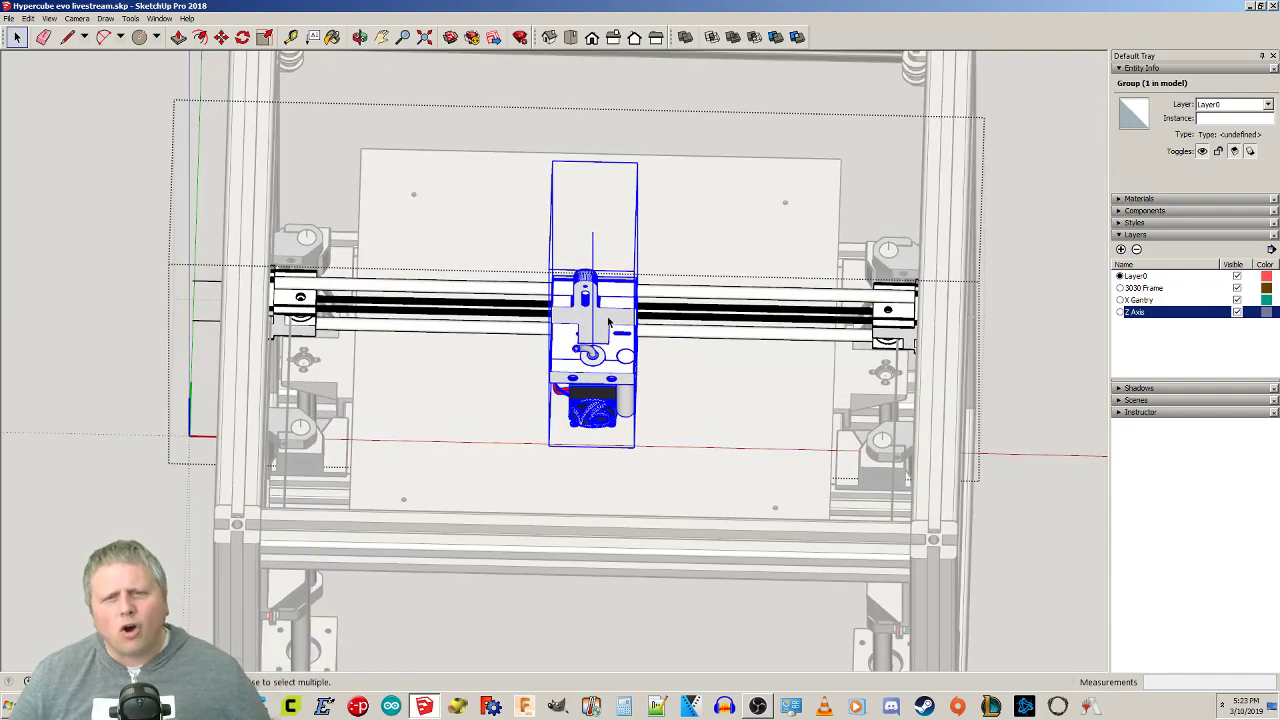
pyautogui.press('m')
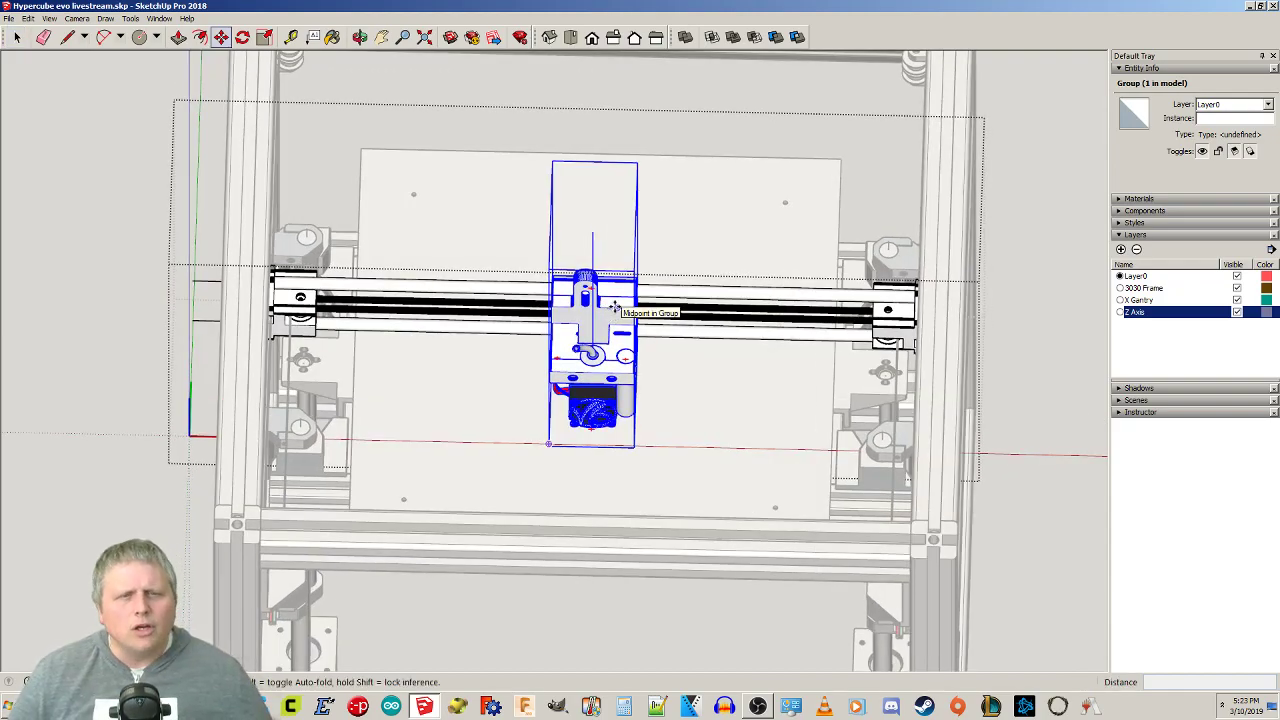
pyautogui.click(614, 307)
pyautogui.press('ctrl')
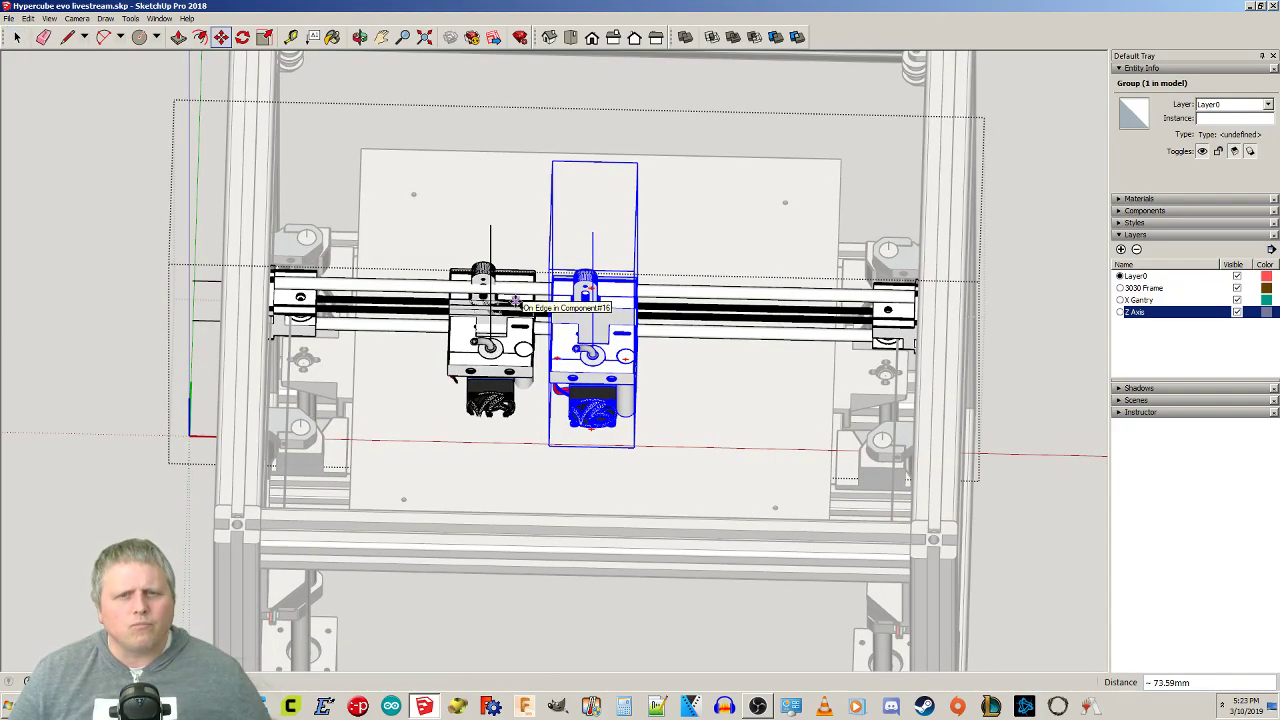
pyautogui.write('150')
pyautogui.press('Return')
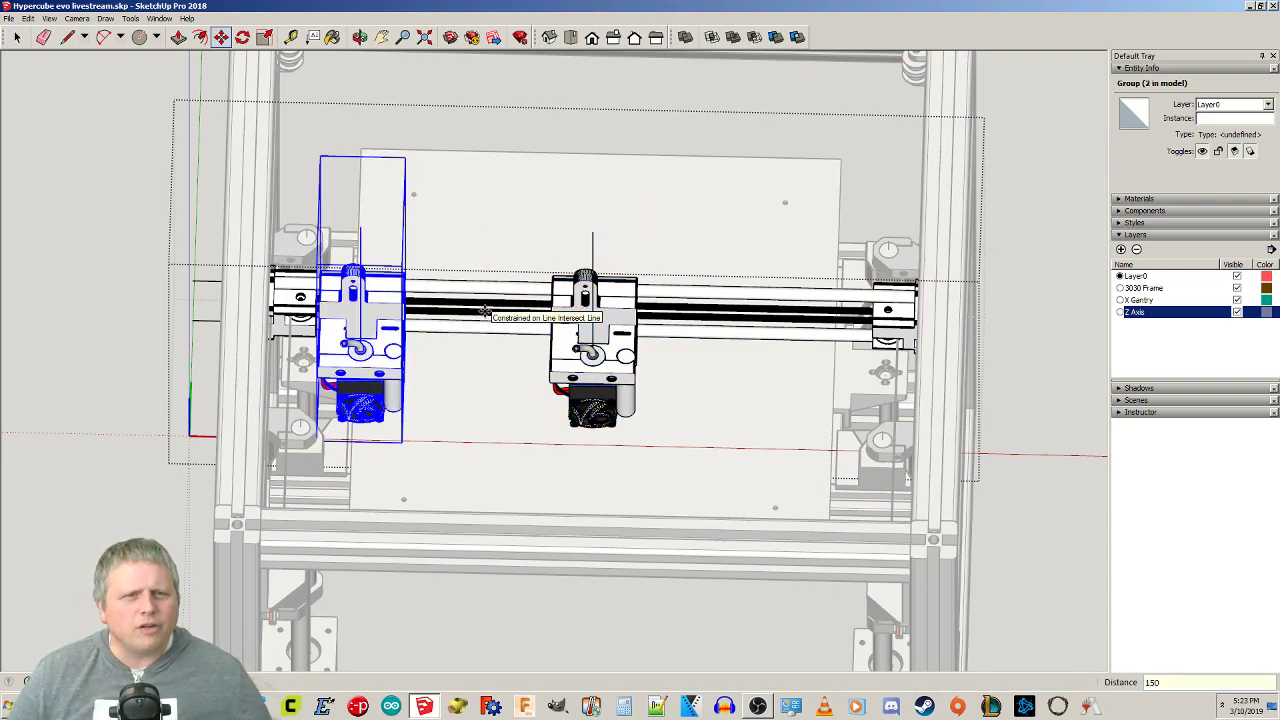
# Copy the center hotend carriage 150 mm toward the right end of the X gantry and leave the component.
pyautogui.press('space')
pyautogui.click(622, 345)
pyautogui.press('m')
pyautogui.click(622, 345)
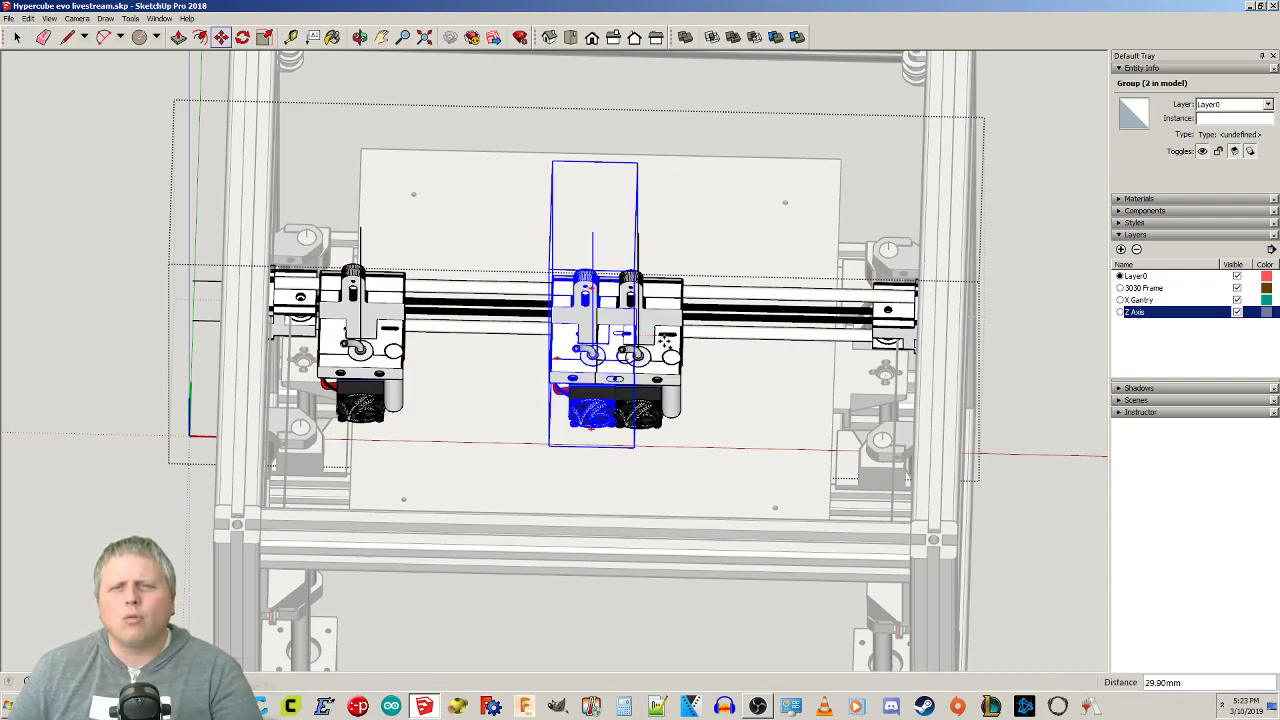
pyautogui.write('150')
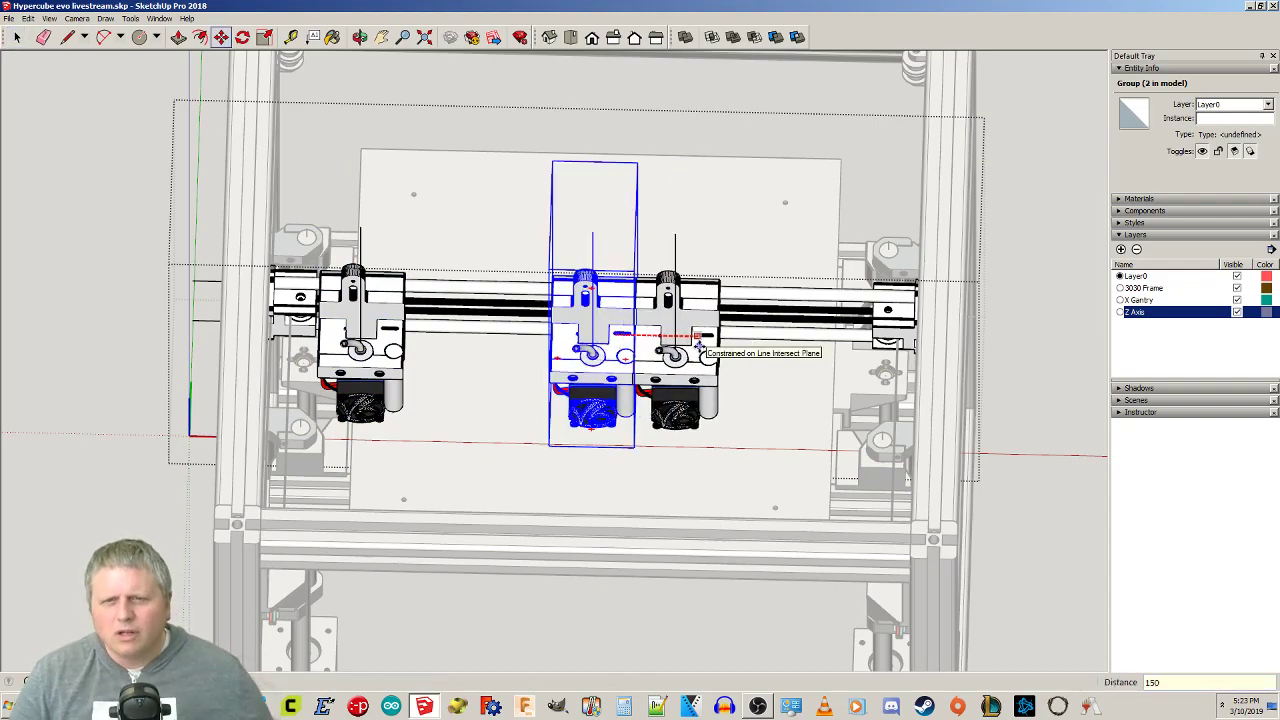
pyautogui.press('Return')
pyautogui.press('space')
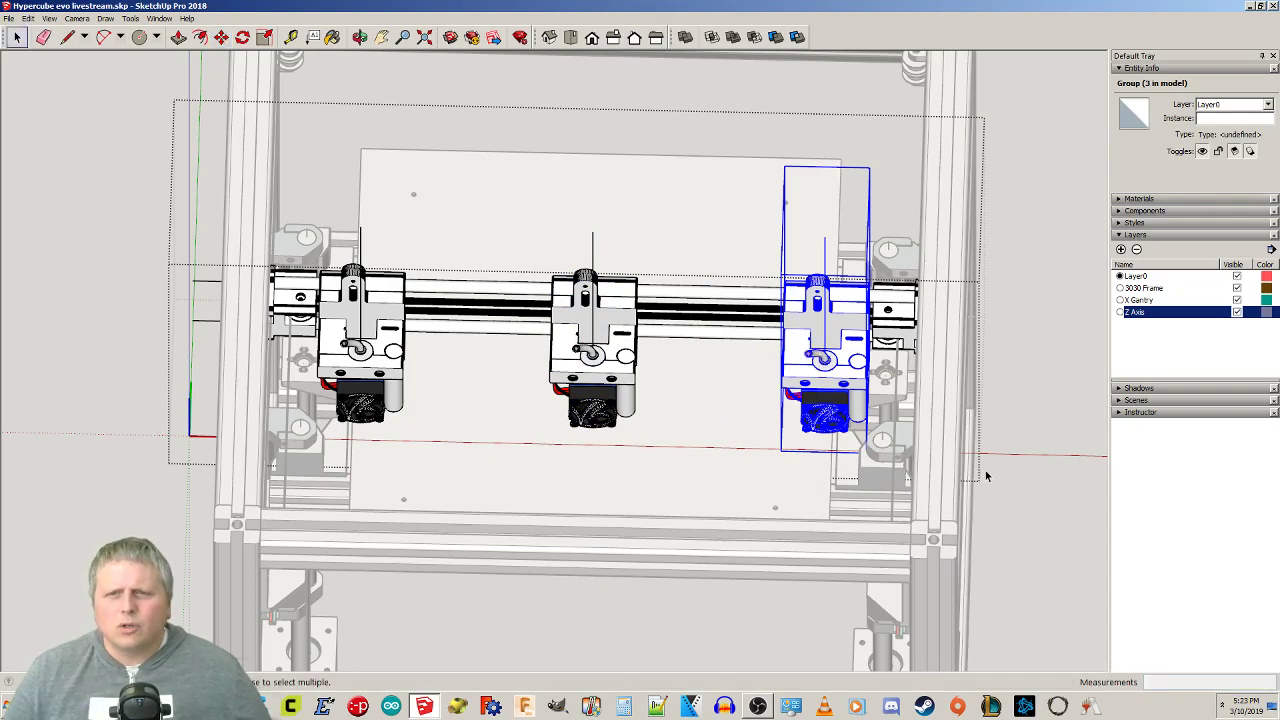
pyautogui.click(1039, 494)
pyautogui.click(836, 366)
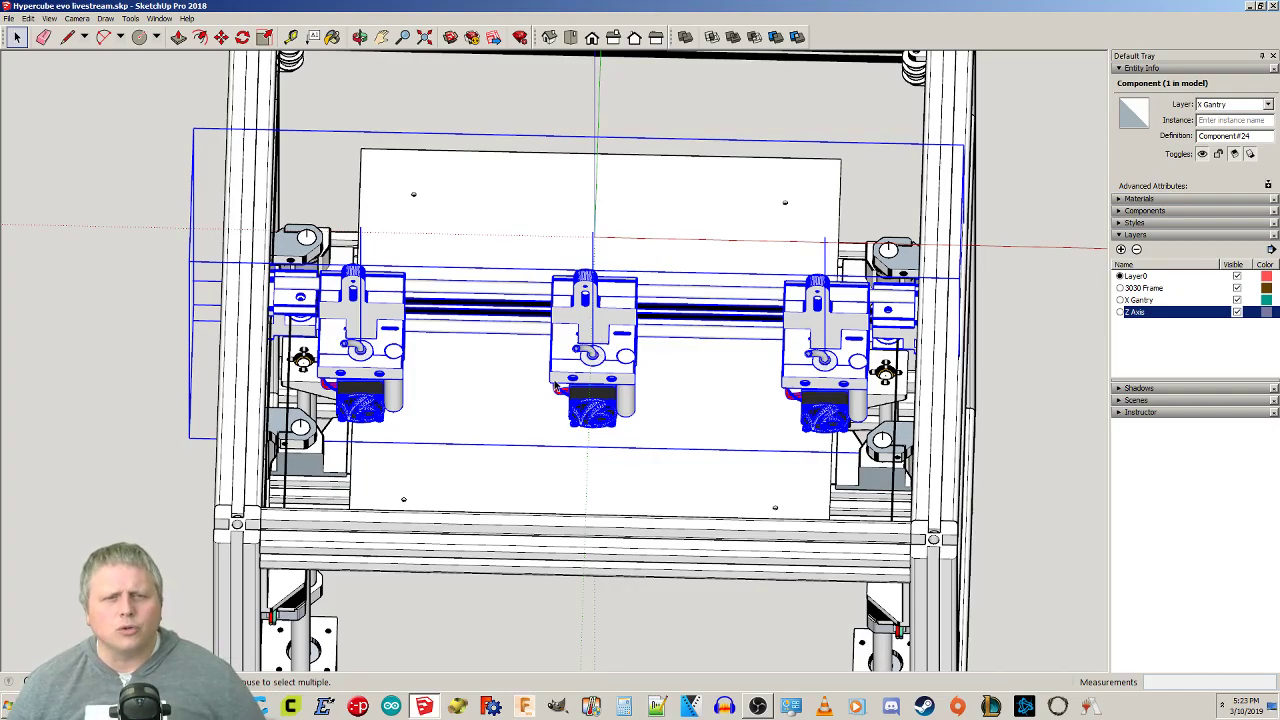
pyautogui.click(1080, 371)
# Copy the X gantry with its carriages 150 mm along the green axis toward the front of the printer.
pyautogui.moveTo(728, 414); pyautogui.dragTo(763, 667, button='middle')
pyautogui.moveTo(760, 475); pyautogui.dragTo(707, 292, button='middle')
pyautogui.click(707, 290)
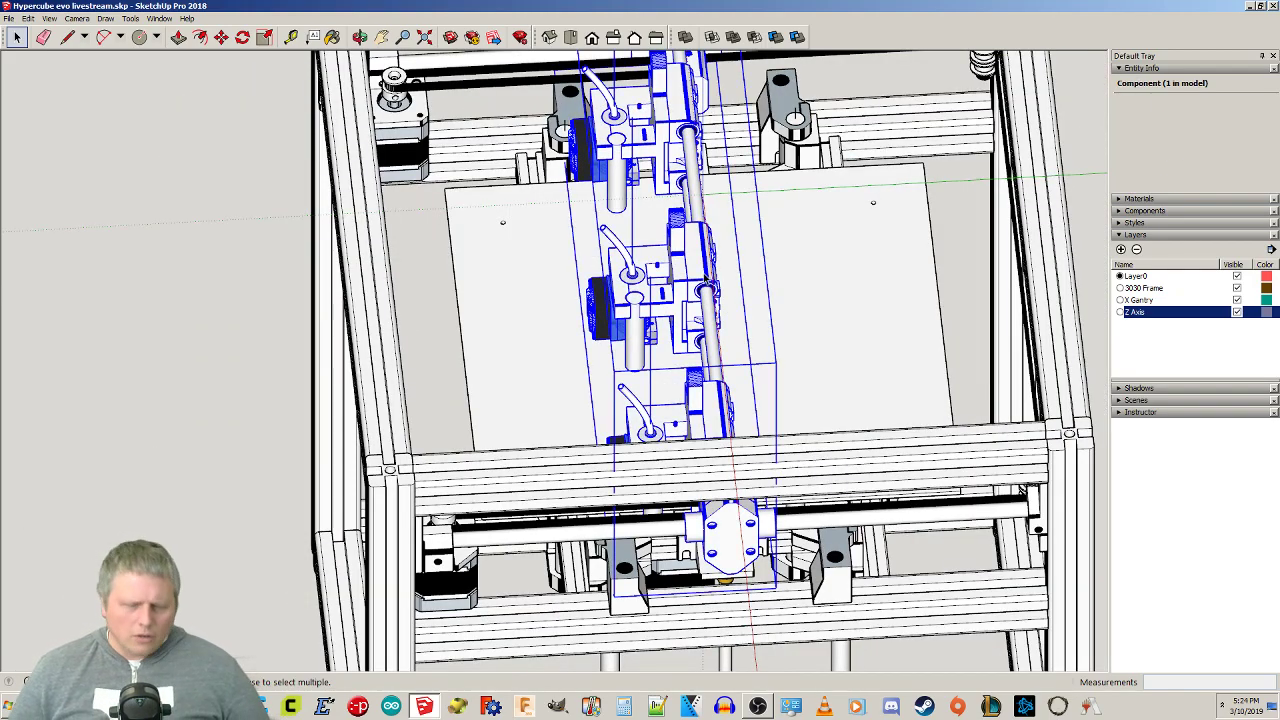
pyautogui.press('m')
pyautogui.press('ctrl')
pyautogui.click(705, 279)
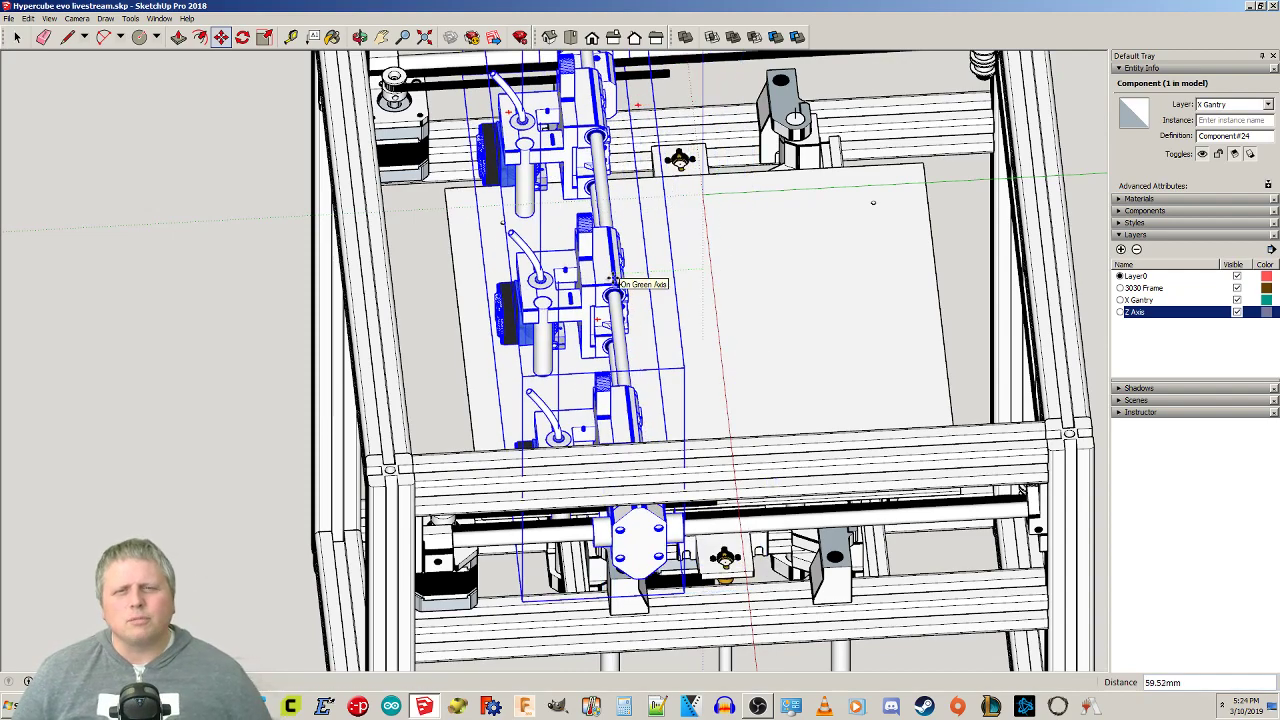
pyautogui.write('1')
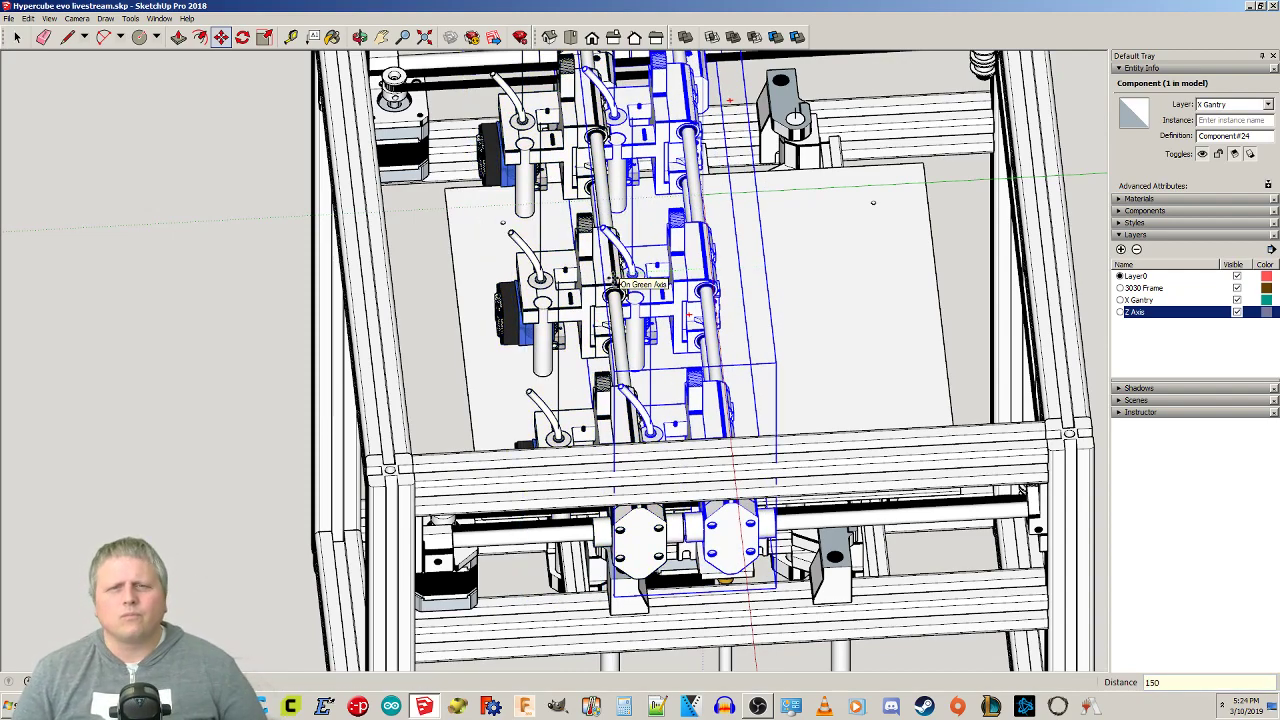
pyautogui.write('50')
pyautogui.press('Return')
pyautogui.press('space')
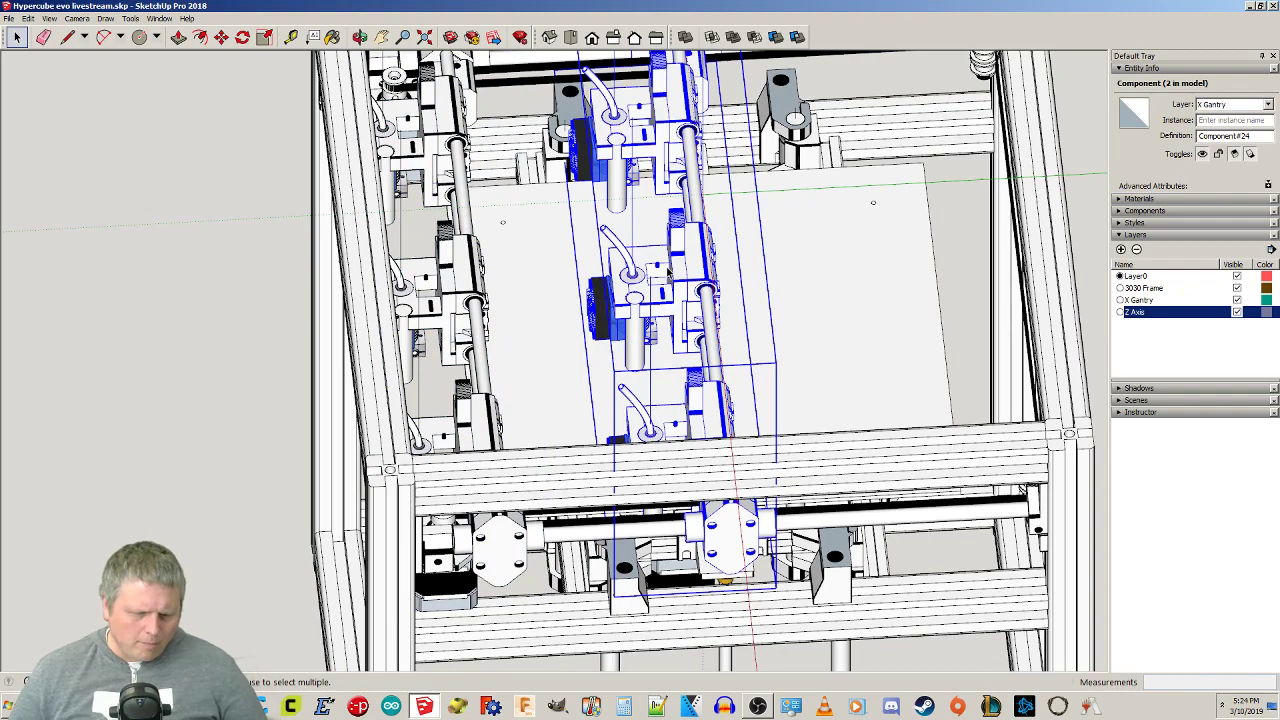
# Copy the center X gantry 150 mm along the green axis toward the back of the frame.
pyautogui.press('m')
pyautogui.press('ctrl')
pyautogui.click(668, 272)
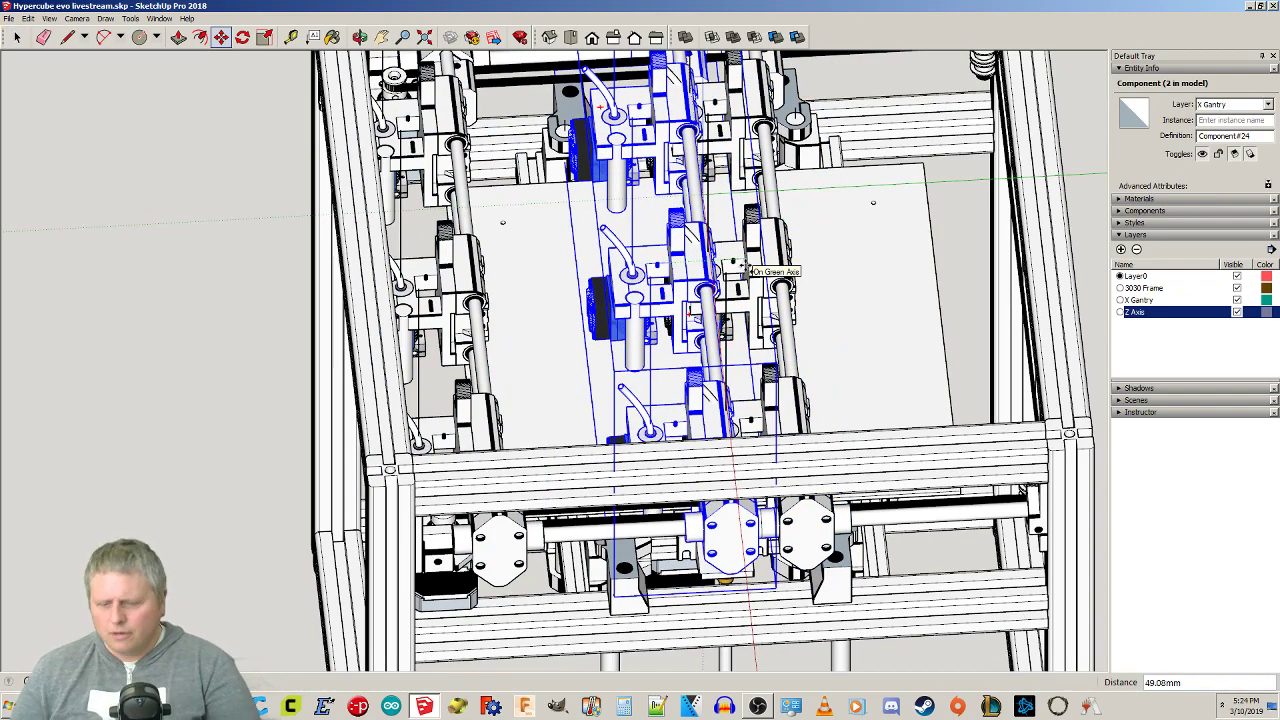
pyautogui.write('150')
pyautogui.press('Return')
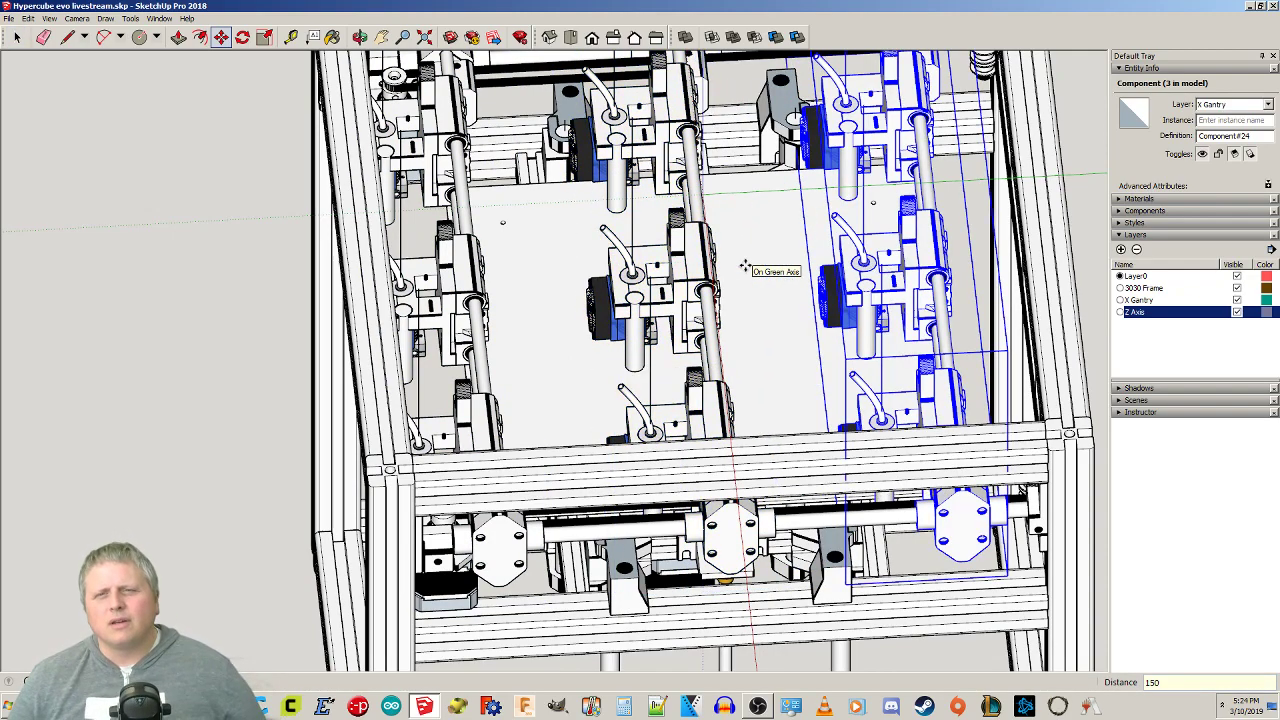
pyautogui.press('space')
pyautogui.click(993, 290)
# Examine from the side the clearance between the front gantry's end bracket, the corner motor and the bed.
pyautogui.keyDown('shift'); pyautogui.moveTo(993, 290); pyautogui.dragTo(766, 286, button='middle'); pyautogui.keyUp('shift')
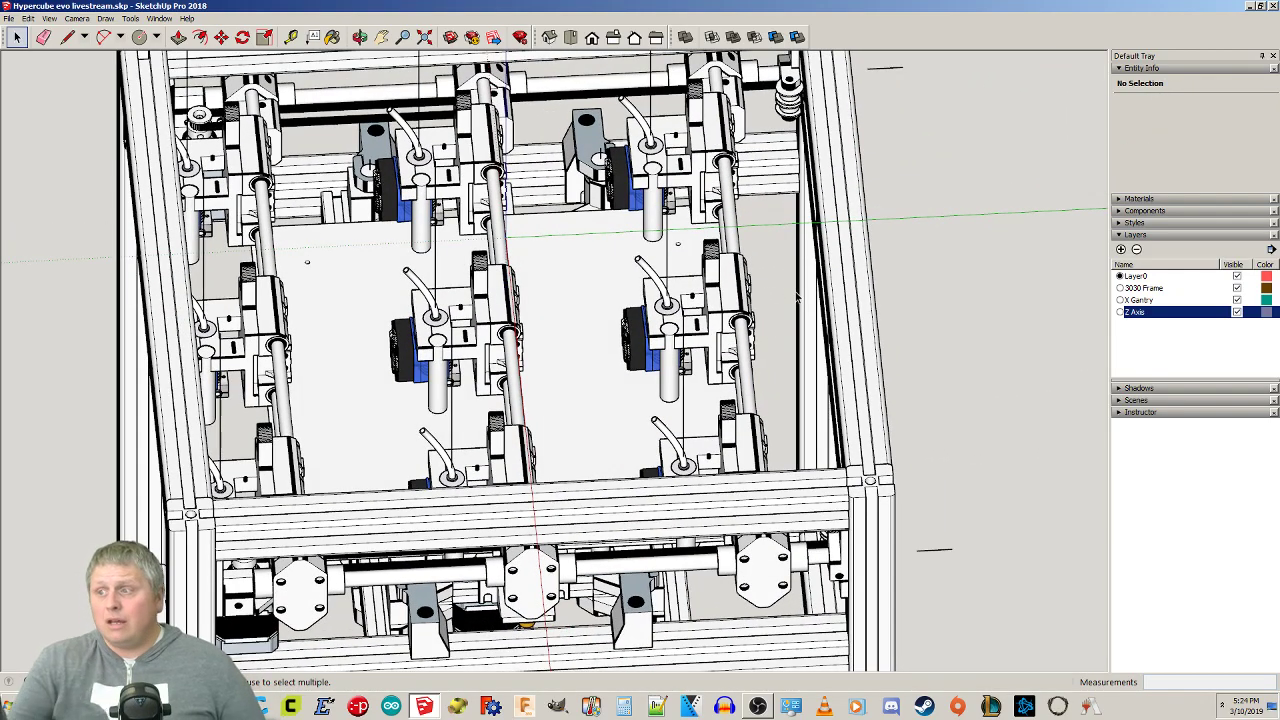
pyautogui.moveTo(954, 397); pyautogui.dragTo(781, 293, button='middle')
pyautogui.moveTo(604, 343); pyautogui.dragTo(285, 355, button='middle')
pyautogui.scroll(3, 288, 350)
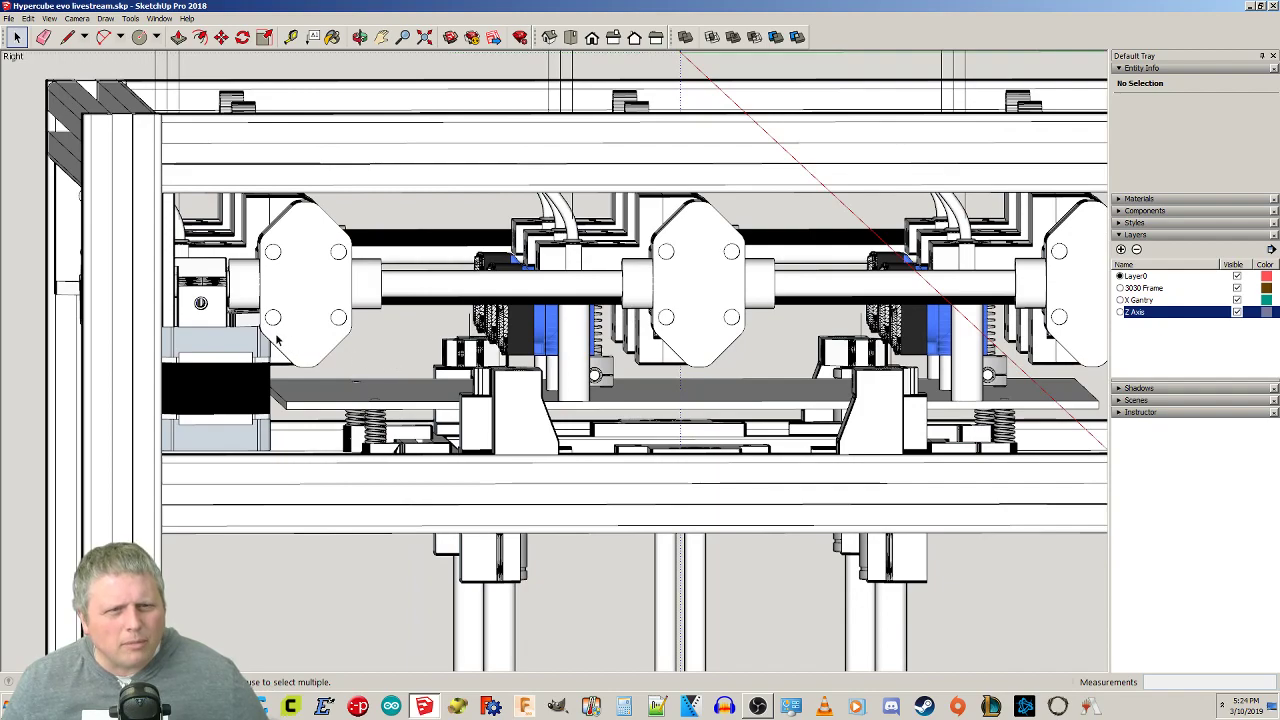
pyautogui.scroll(1, 280, 340)
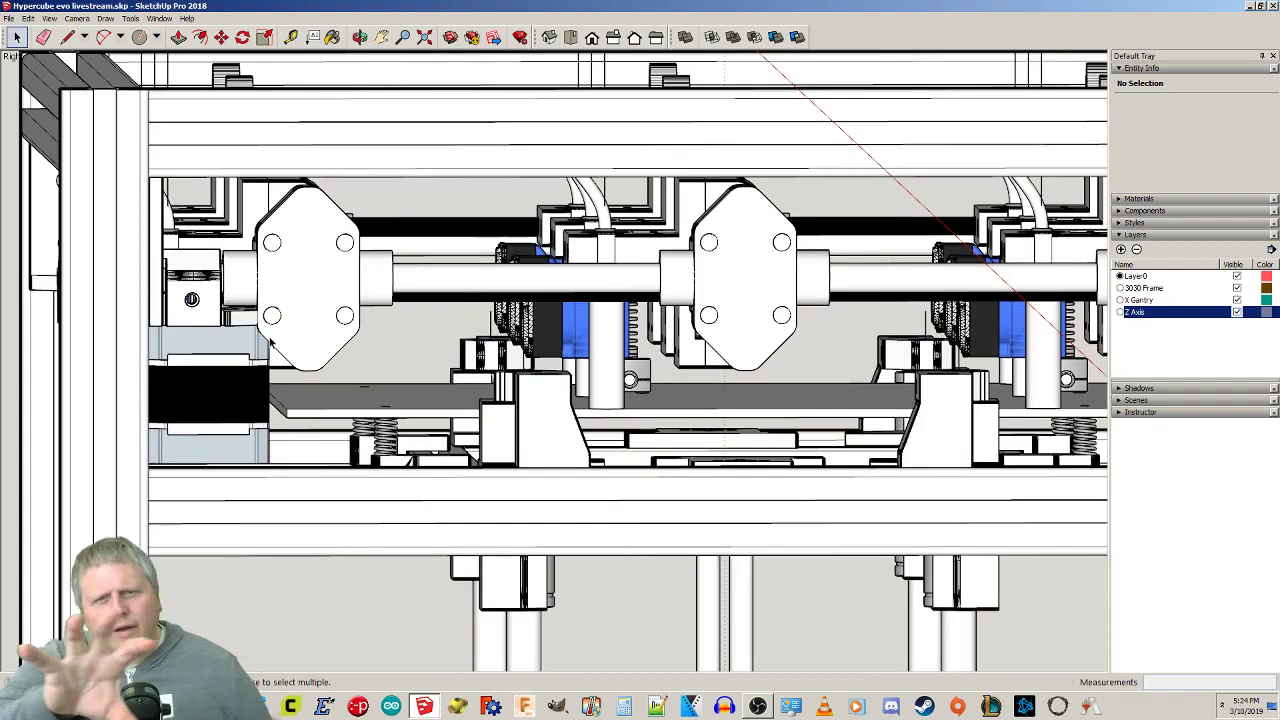
pyautogui.moveTo(267, 338); pyautogui.dragTo(585, 452, button='middle')
pyautogui.scroll(3, 586, 452)
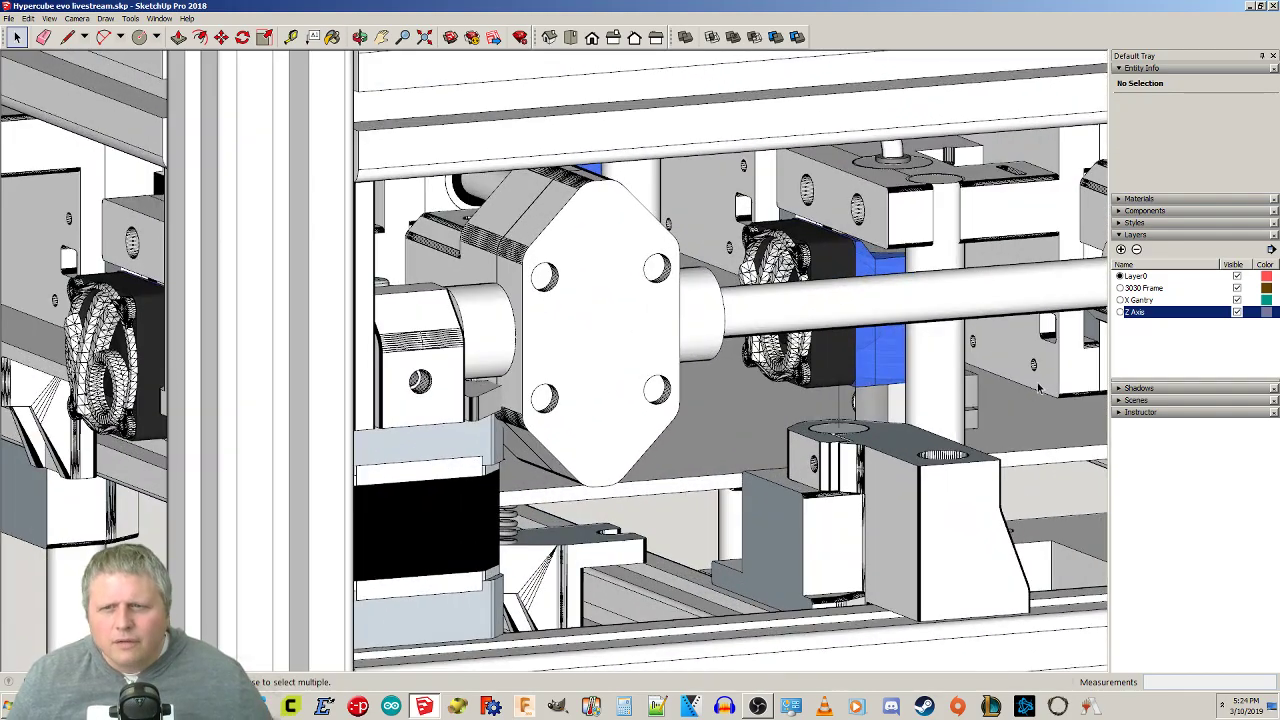
pyautogui.scroll(5, 490, 402)
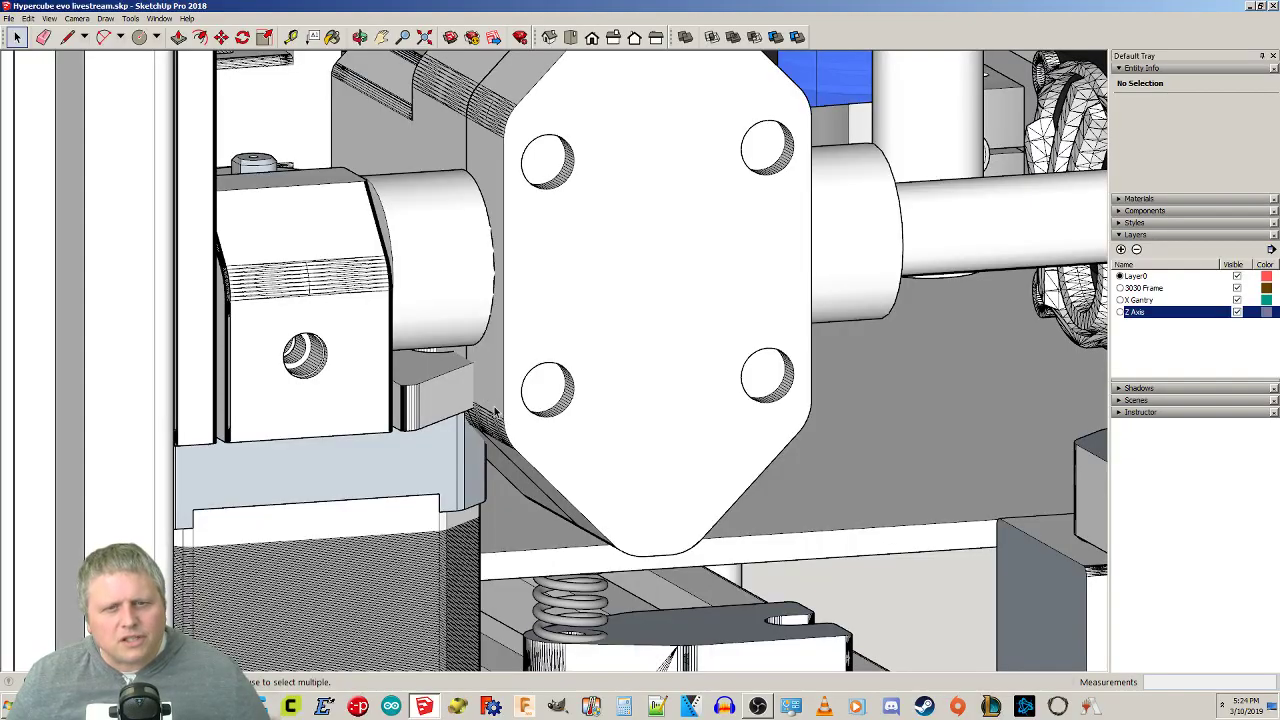
pyautogui.scroll(-3, 495, 410)
pyautogui.moveTo(495, 410)
pyautogui.mouseDown(button='middle')
pyautogui.moveTo(600, 296)
pyautogui.moveTo(163, 323)
pyautogui.moveTo(415, 413)
pyautogui.mouseUp(button='middle')
pyautogui.scroll(-5, 415, 413)
pyautogui.scroll(-2, 548, 490)
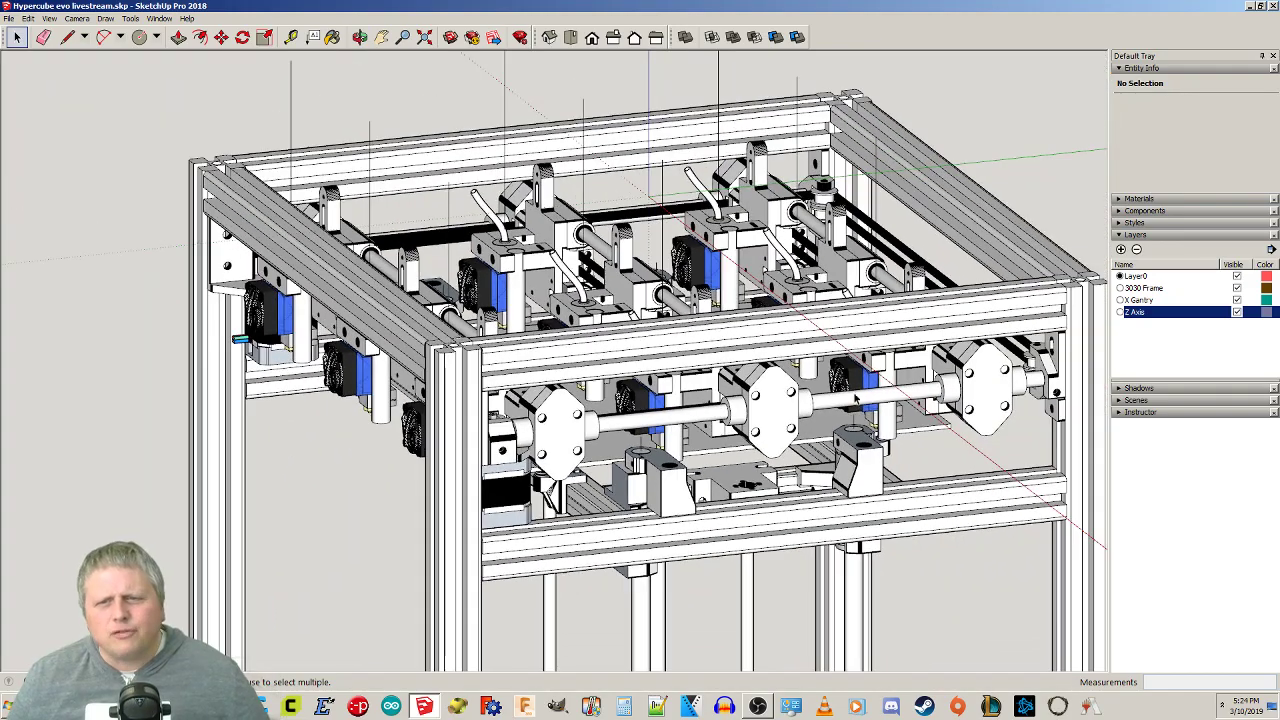
# Copy the Z-axis bed assembly 300 mm straight down along the blue axis.
pyautogui.moveTo(593, 308); pyautogui.dragTo(588, 442, button='middle')
pyautogui.moveTo(735, 605); pyautogui.dragTo(1107, 411, button='middle')
pyautogui.click(640, 412)
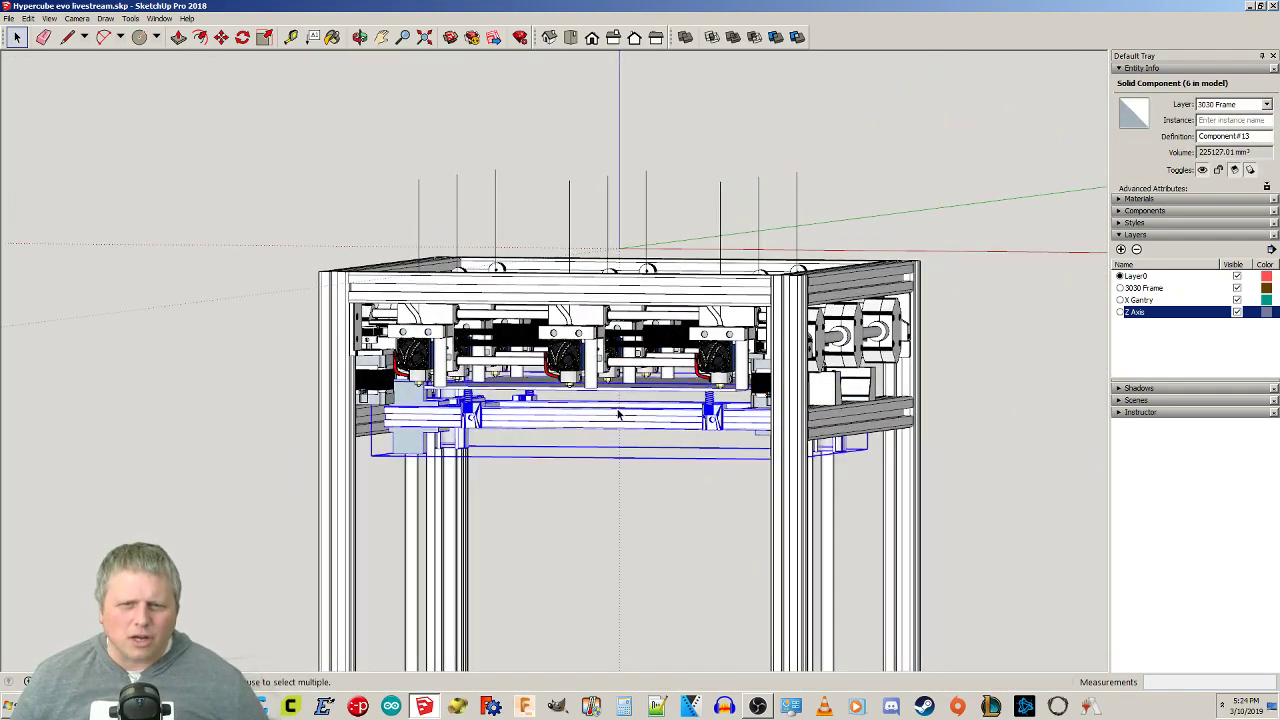
pyautogui.click(618, 413)
pyautogui.press('m')
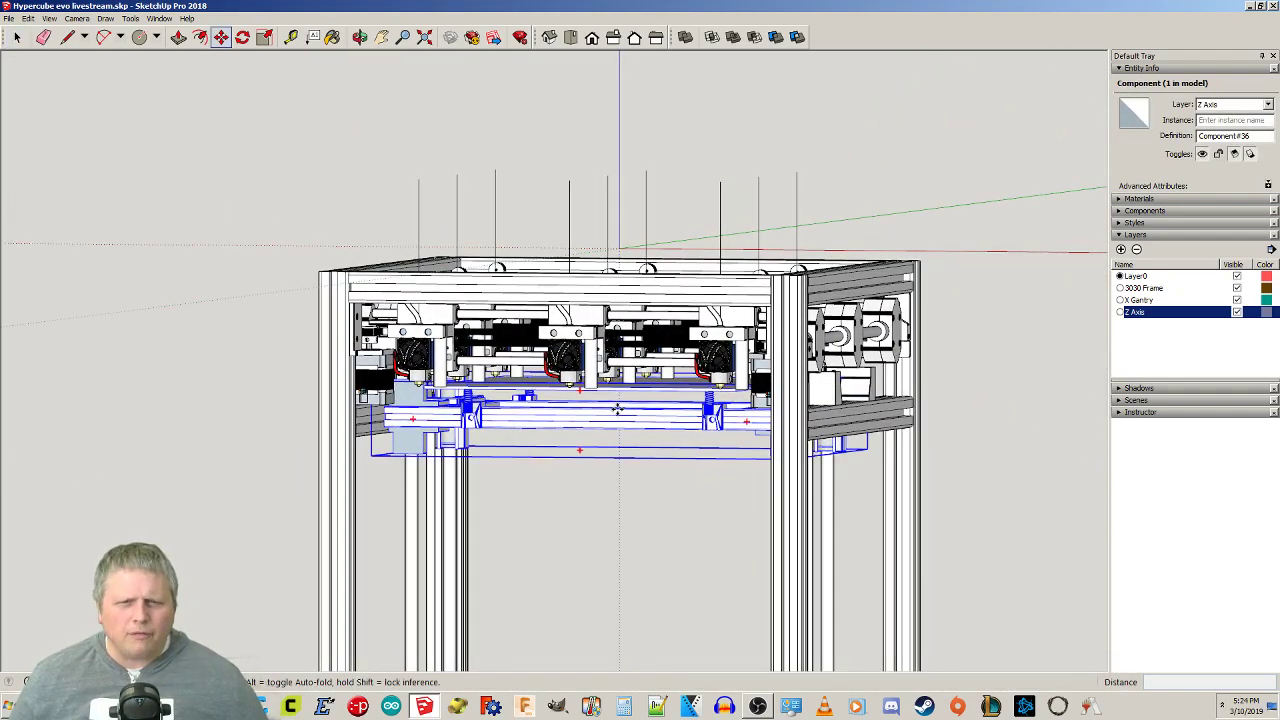
pyautogui.click(617, 409)
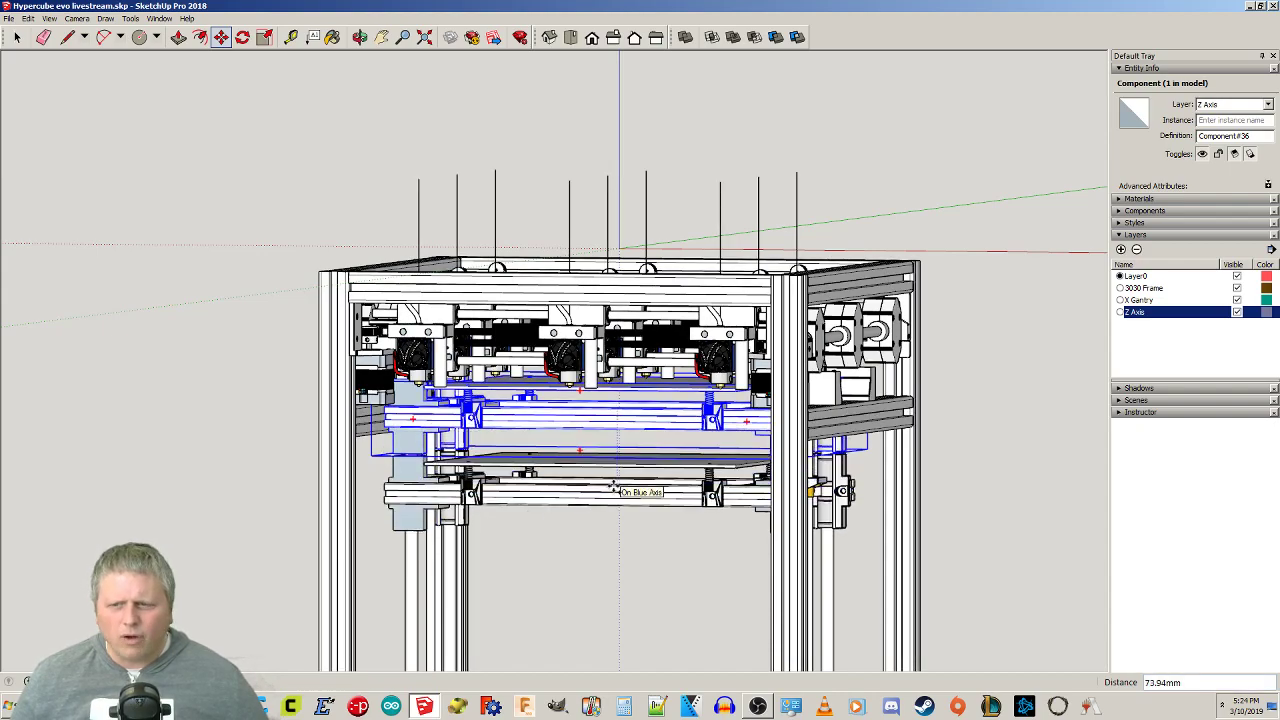
pyautogui.write('300')
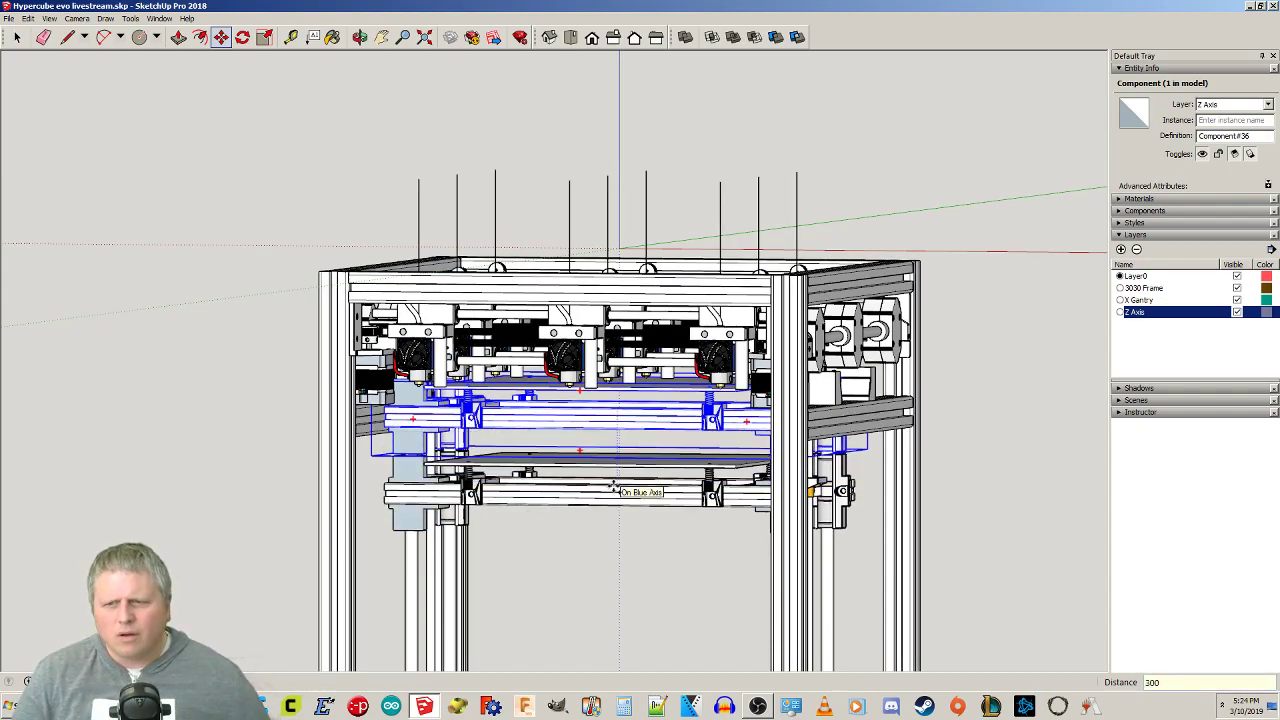
pyautogui.press('Return')
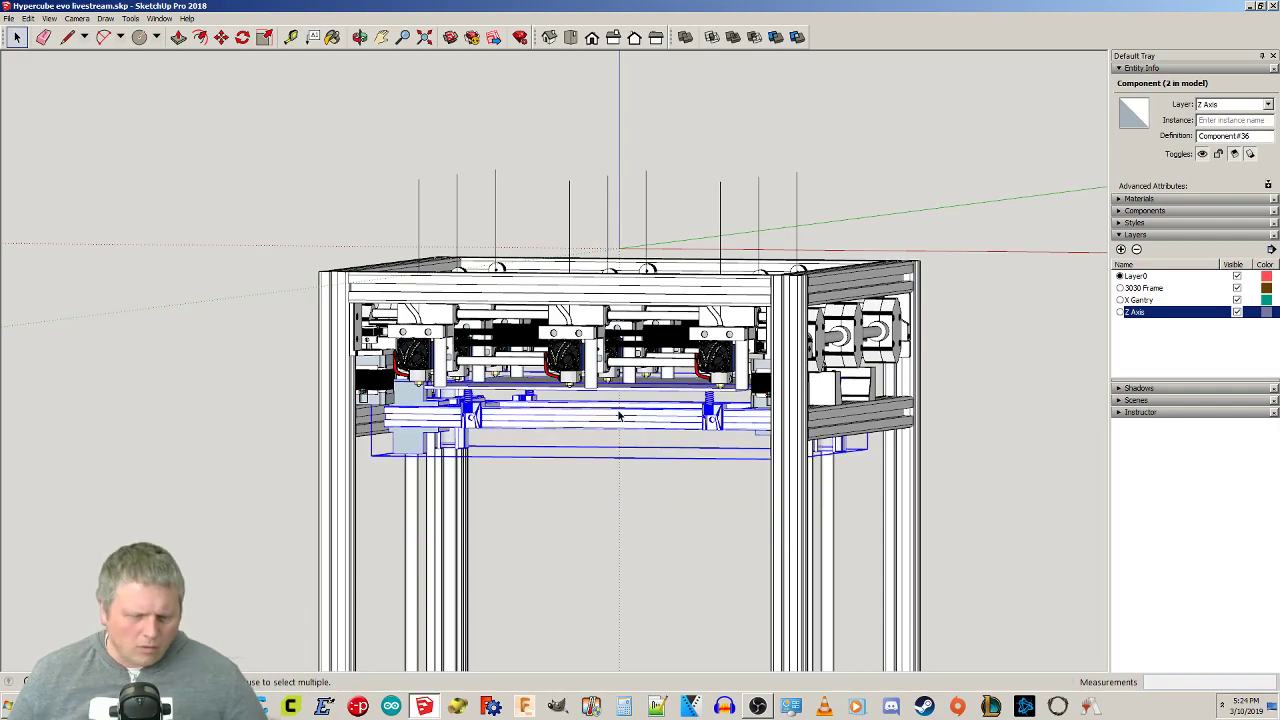
# Copy the top bed assembly 150 mm down the blue axis to mark the mid-travel position.
pyautogui.click(618, 409)
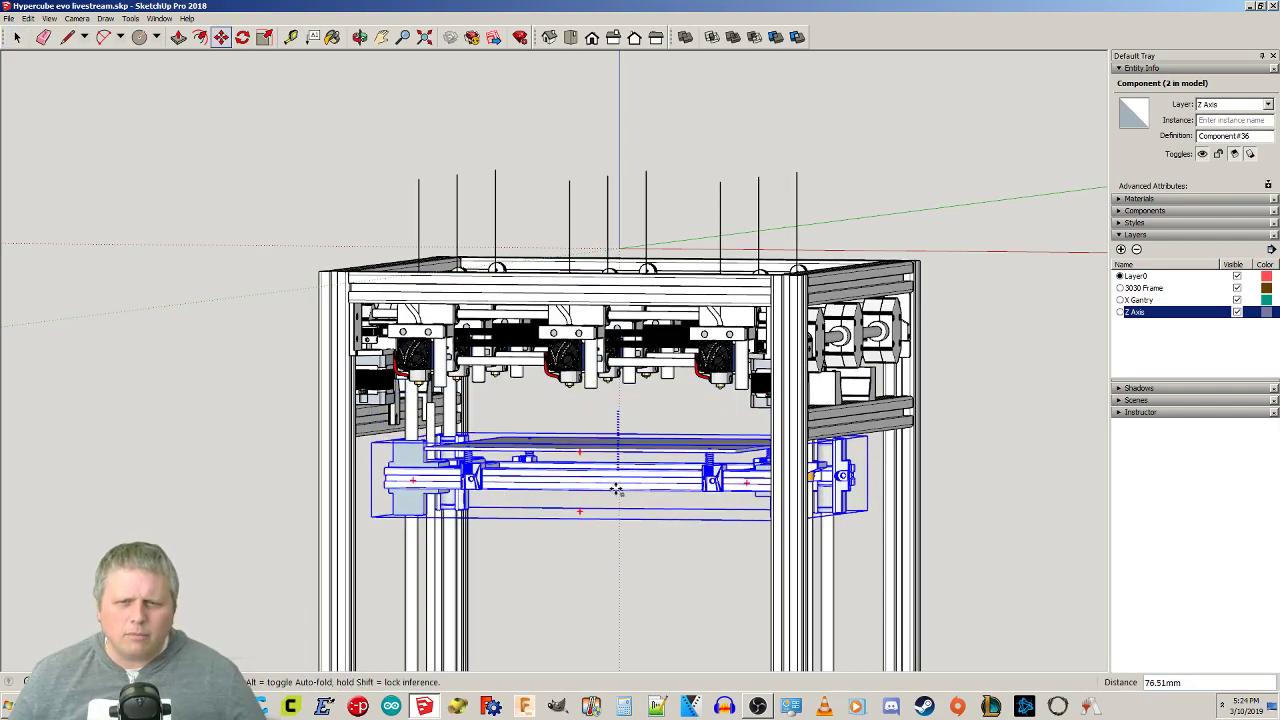
pyautogui.write('150')
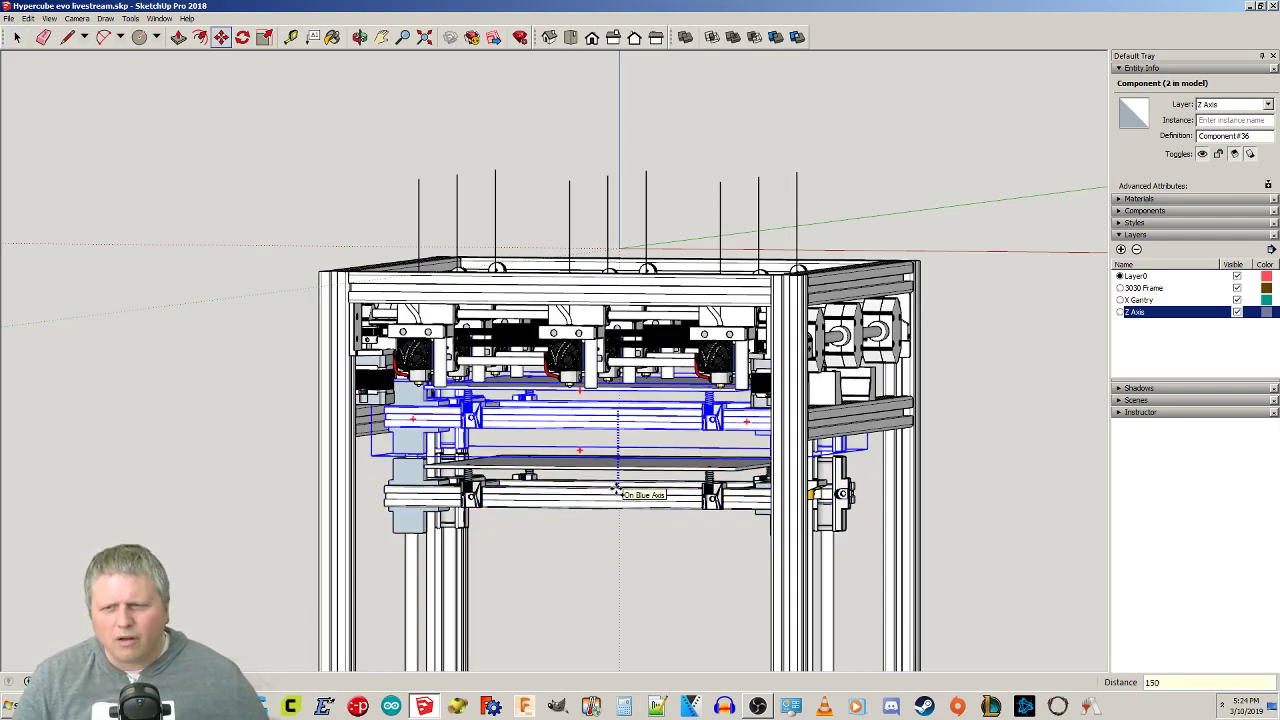
pyautogui.press('Return')
pyautogui.press('space')
# Delete the lowest and the middle bed assembly copies inside the frame.
pyautogui.moveTo(637, 480)
pyautogui.keyDown('shift'); pyautogui.mouseDown(button='middle')
pyautogui.moveTo(632, 300)
pyautogui.moveTo(626, 342)
pyautogui.moveTo(760, 365)
pyautogui.moveTo(880, 406)
pyautogui.moveTo(971, 382)
pyautogui.moveTo(892, 470)
pyautogui.moveTo(628, 472)
pyautogui.mouseUp(button='middle'); pyautogui.keyUp('shift')
pyautogui.click(584, 480)
pyautogui.moveTo(428, 488); pyautogui.dragTo(437, 546, button='middle')
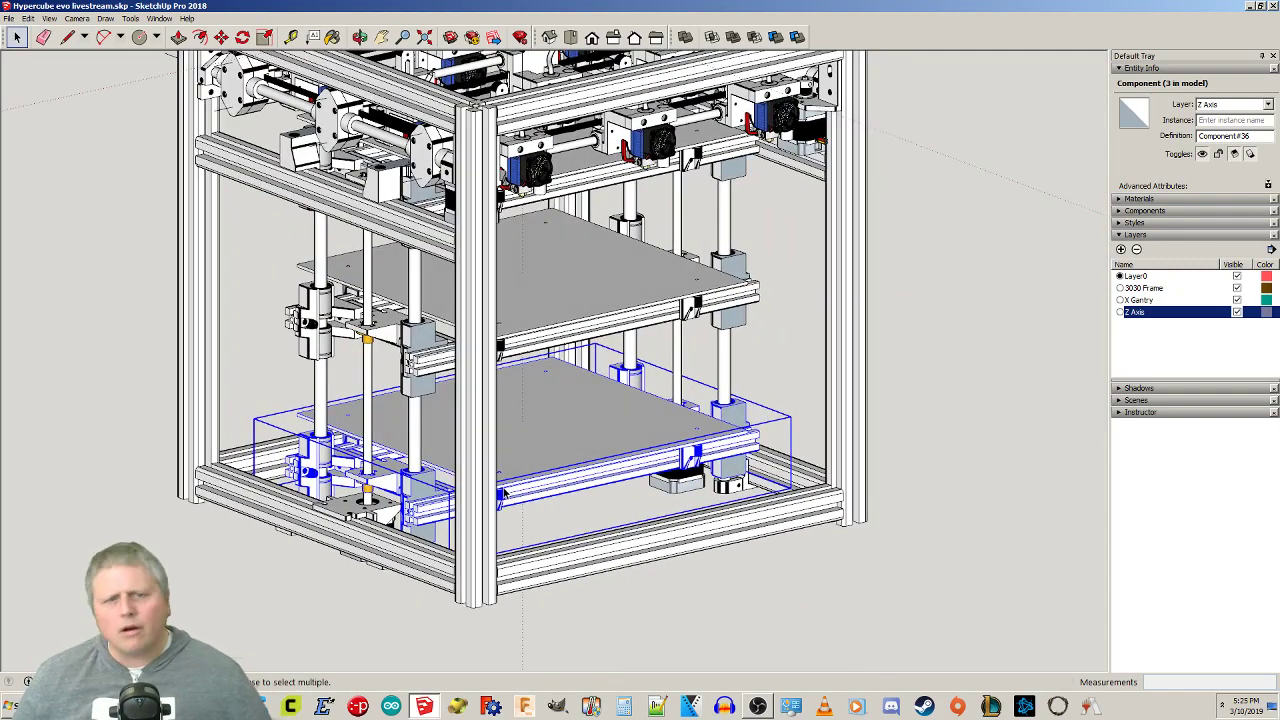
pyautogui.press('Delete')
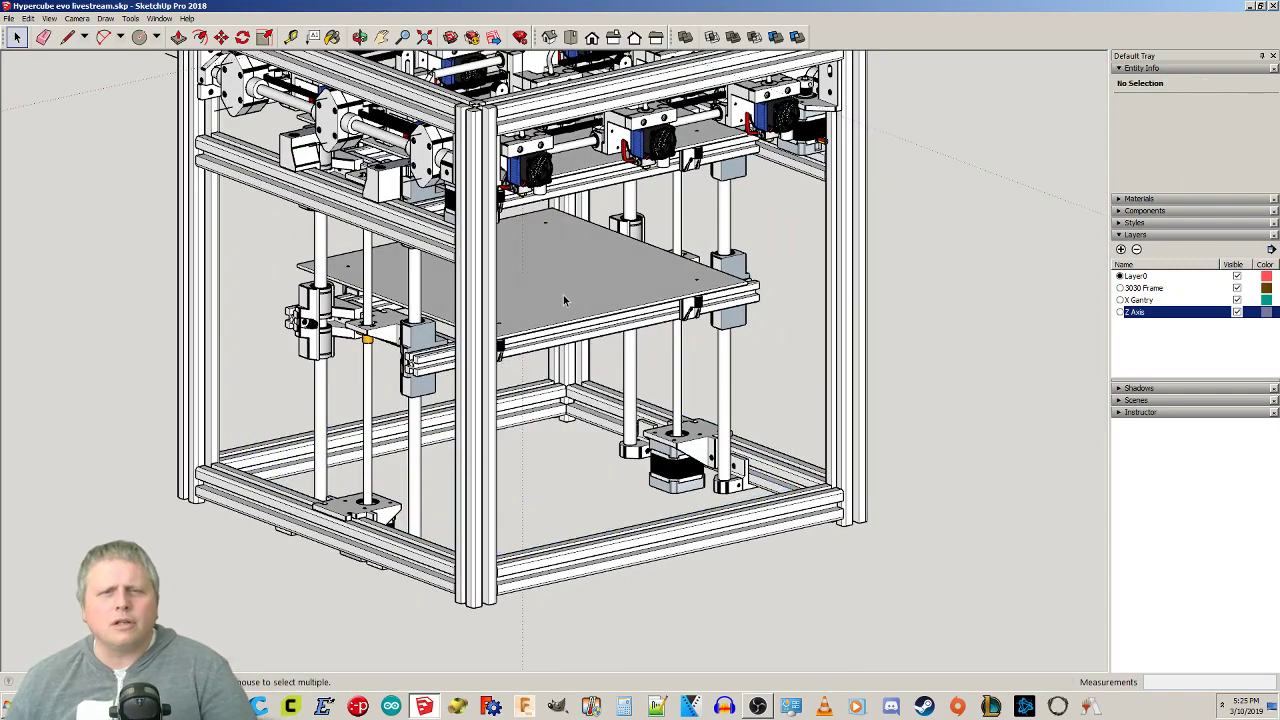
pyautogui.click(603, 288)
pyautogui.press('Delete')
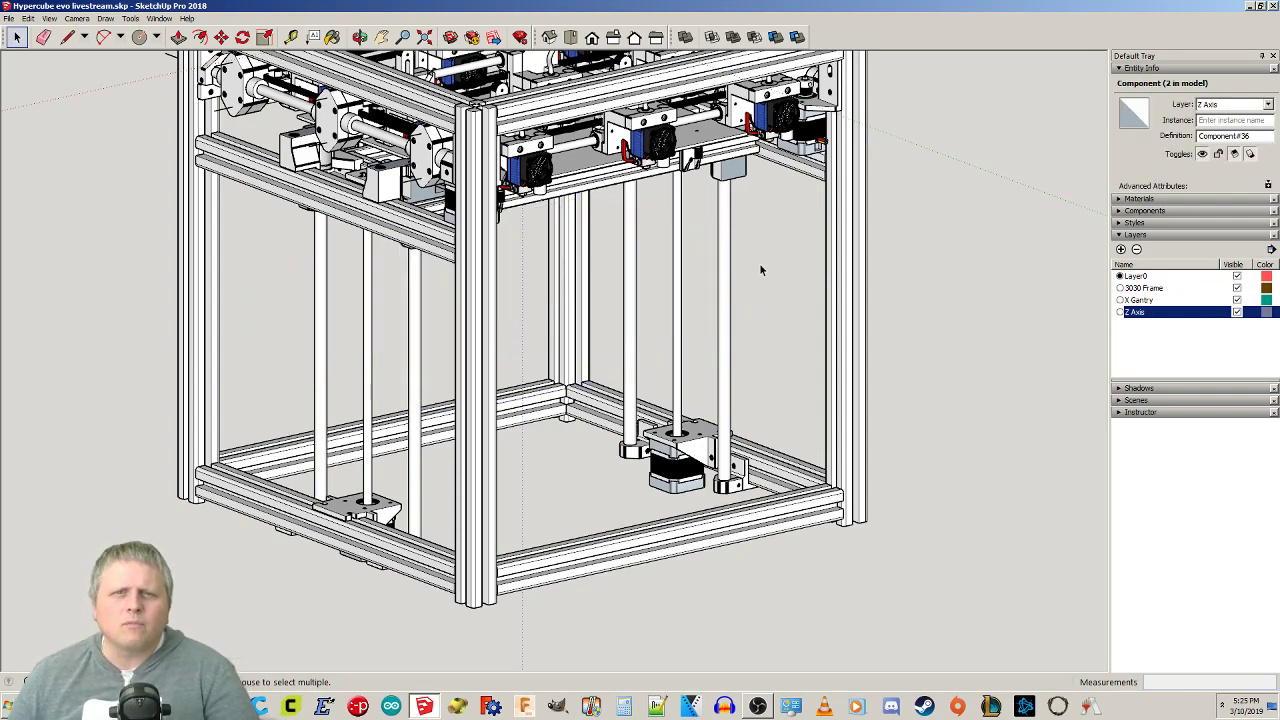
# Undo the bed deletions together with the trial copies of the bed, the gantry and the carriages.
pyautogui.hotkey('ctrl', 'z')
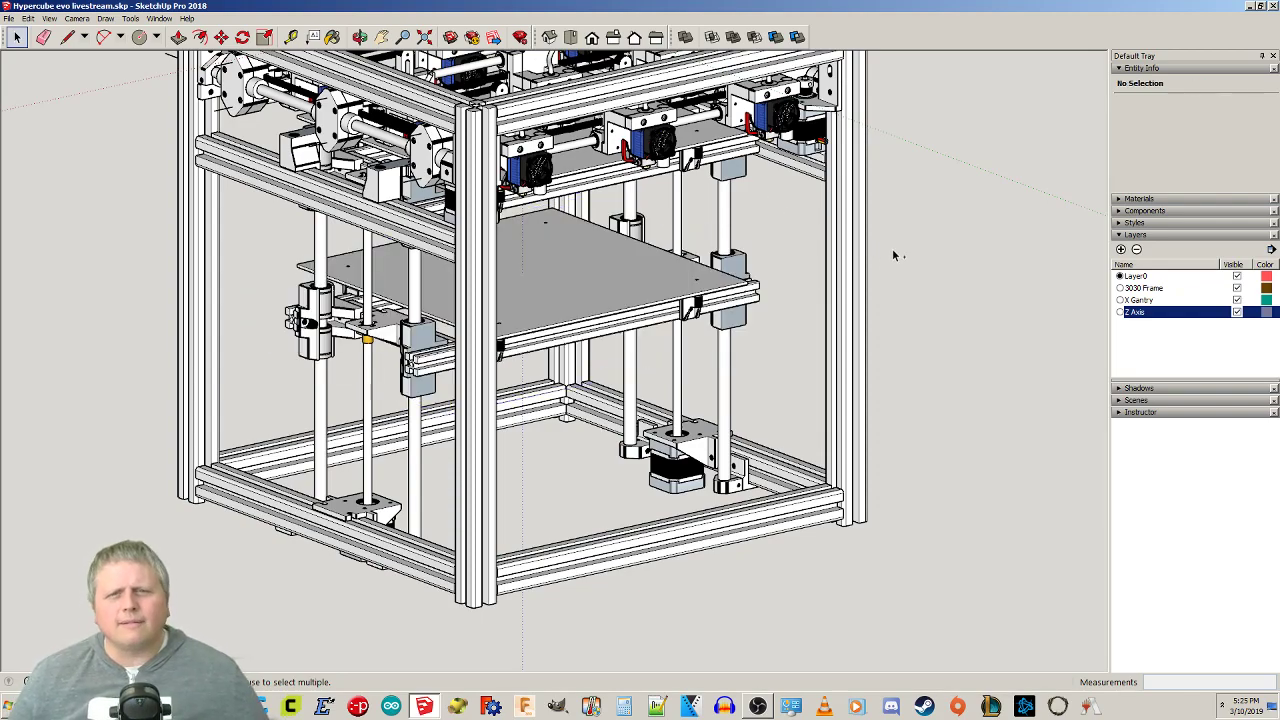
pyautogui.hotkey('ctrl', 'z')
pyautogui.hotkey('ctrl', 'z')
pyautogui.hotkey('ctrl', 'z')
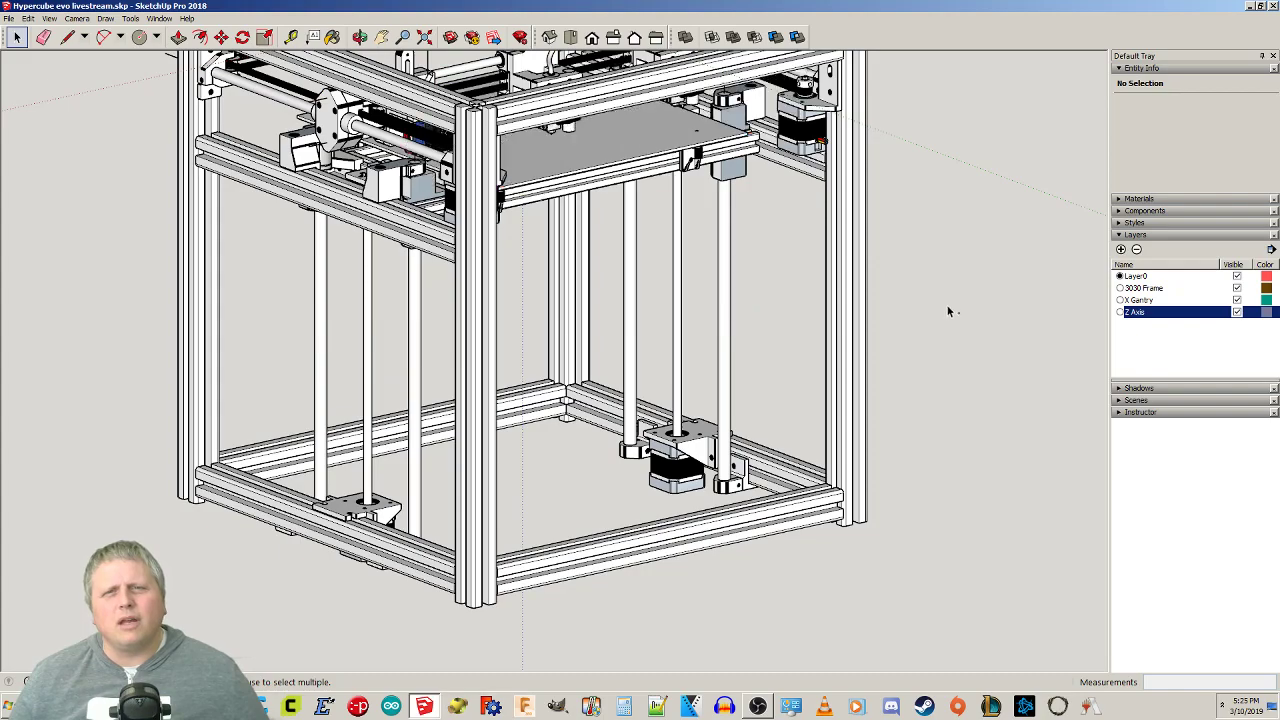
# Undo the remaining trial changes to the X gantry group and close the group for editing.
pyautogui.hotkey('ctrl', 'z')
pyautogui.hotkey('ctrl', 'z')
pyautogui.hotkey('ctrl', 'z')
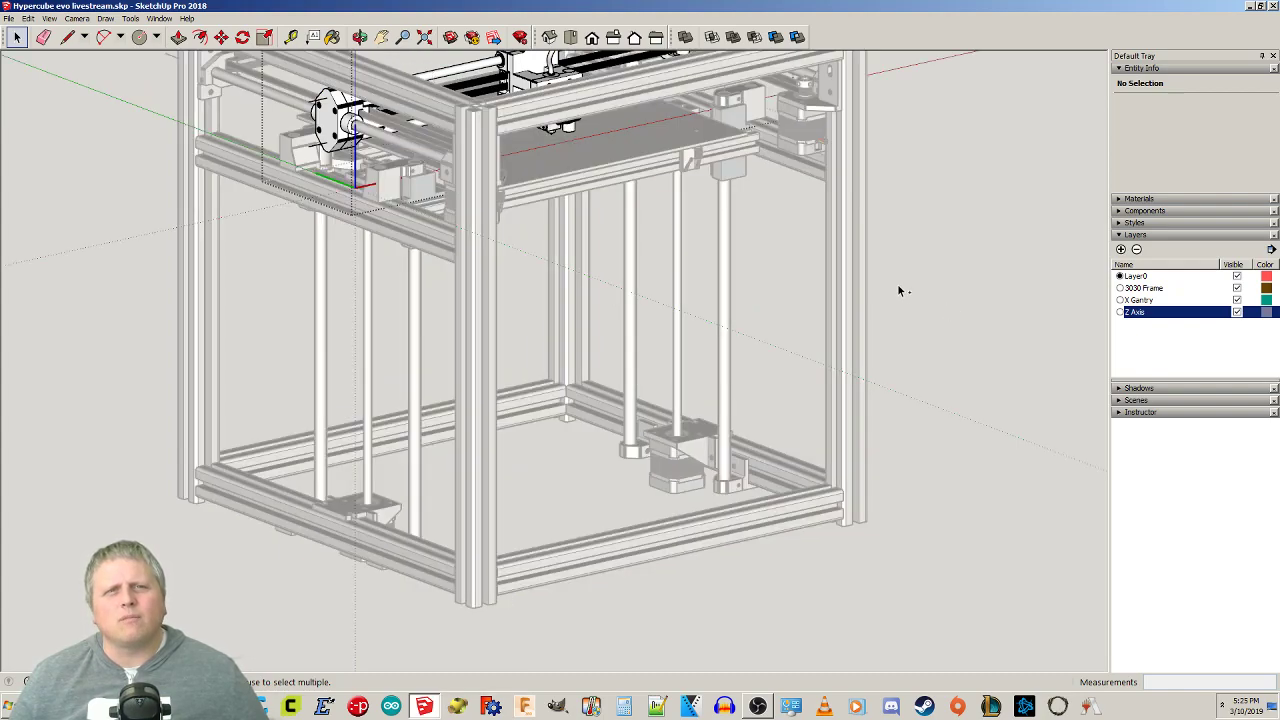
pyautogui.click(954, 298)
# Save the printer model under its existing file name.
pyautogui.keyDown('shift'); pyautogui.moveTo(871, 350); pyautogui.dragTo(694, 500, button='middle'); pyautogui.keyUp('shift')
pyautogui.moveTo(694, 500); pyautogui.dragTo(570, 535, button='middle')
pyautogui.keyDown('shift'); pyautogui.moveTo(743, 476); pyautogui.dragTo(726, 379, button='middle'); pyautogui.keyUp('shift')
pyautogui.click(28, 18)
pyautogui.moveTo(12, 19)
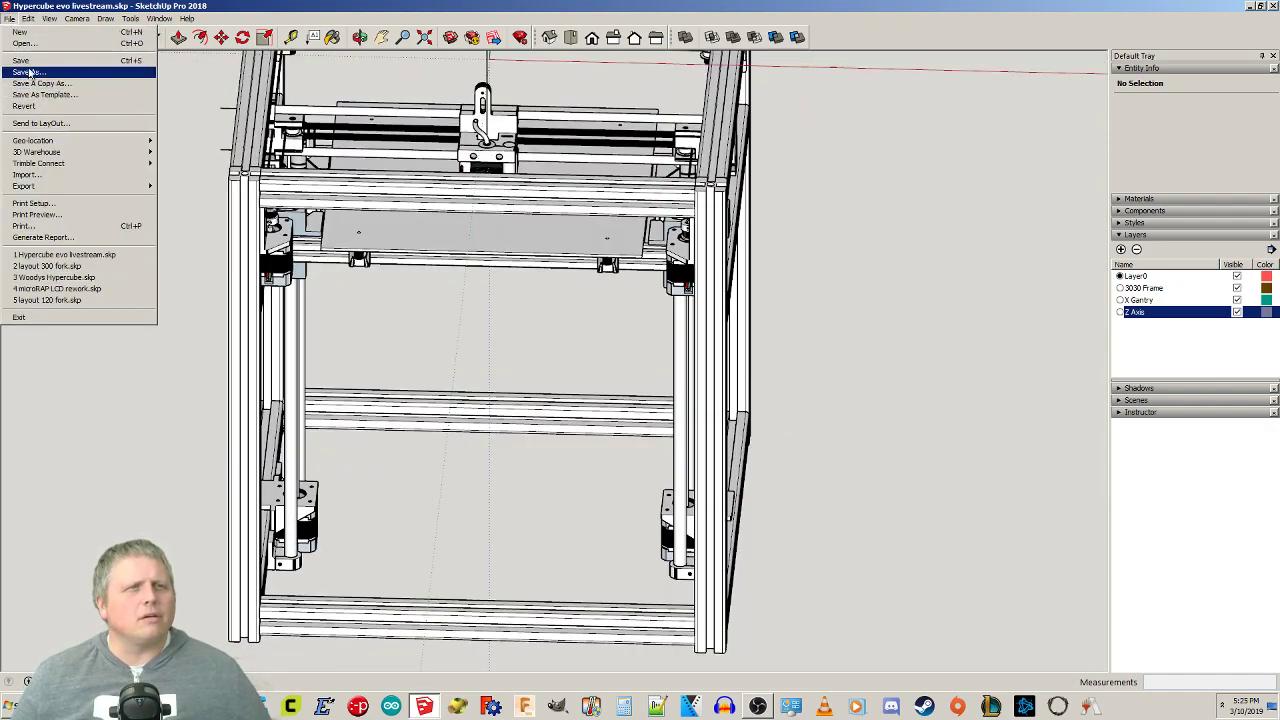
pyautogui.click(32, 62)
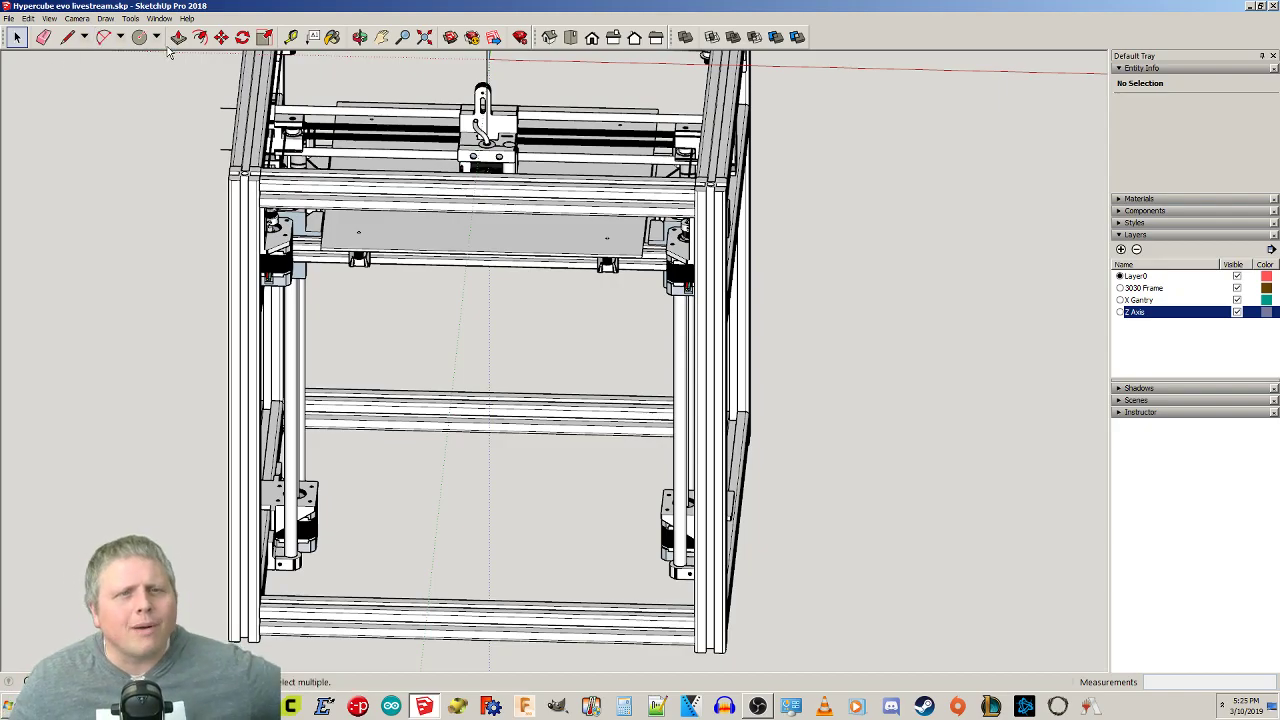
pyautogui.moveTo(800, 345); pyautogui.dragTo(731, 284, button='middle')
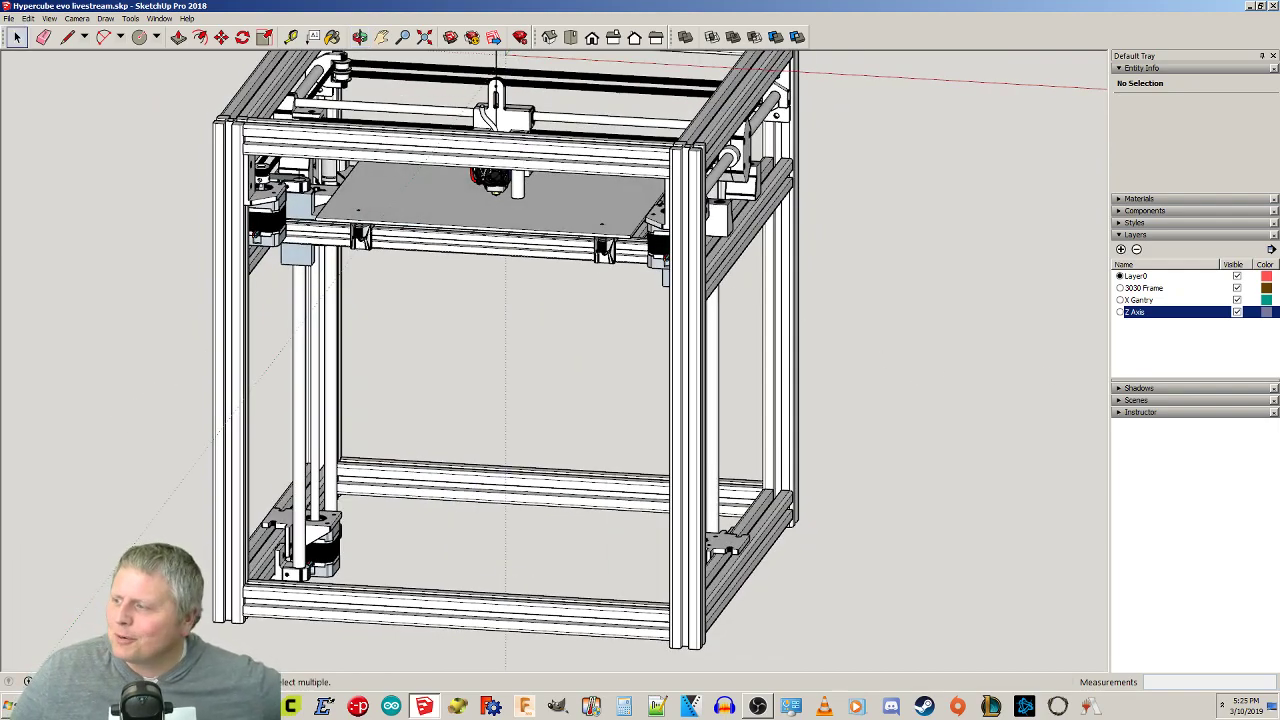
pyautogui.moveTo(1035, 447); pyautogui.dragTo(1011, 524, button='middle')
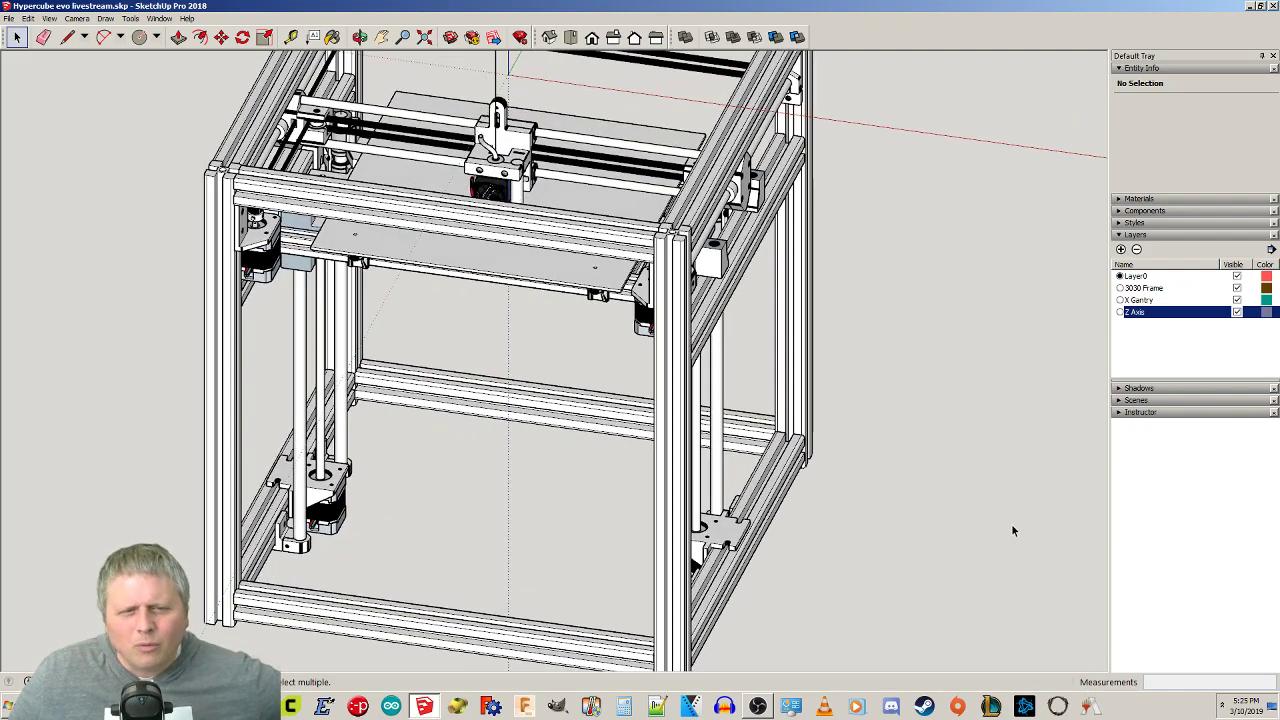
pyautogui.scroll(-1, 983, 532)
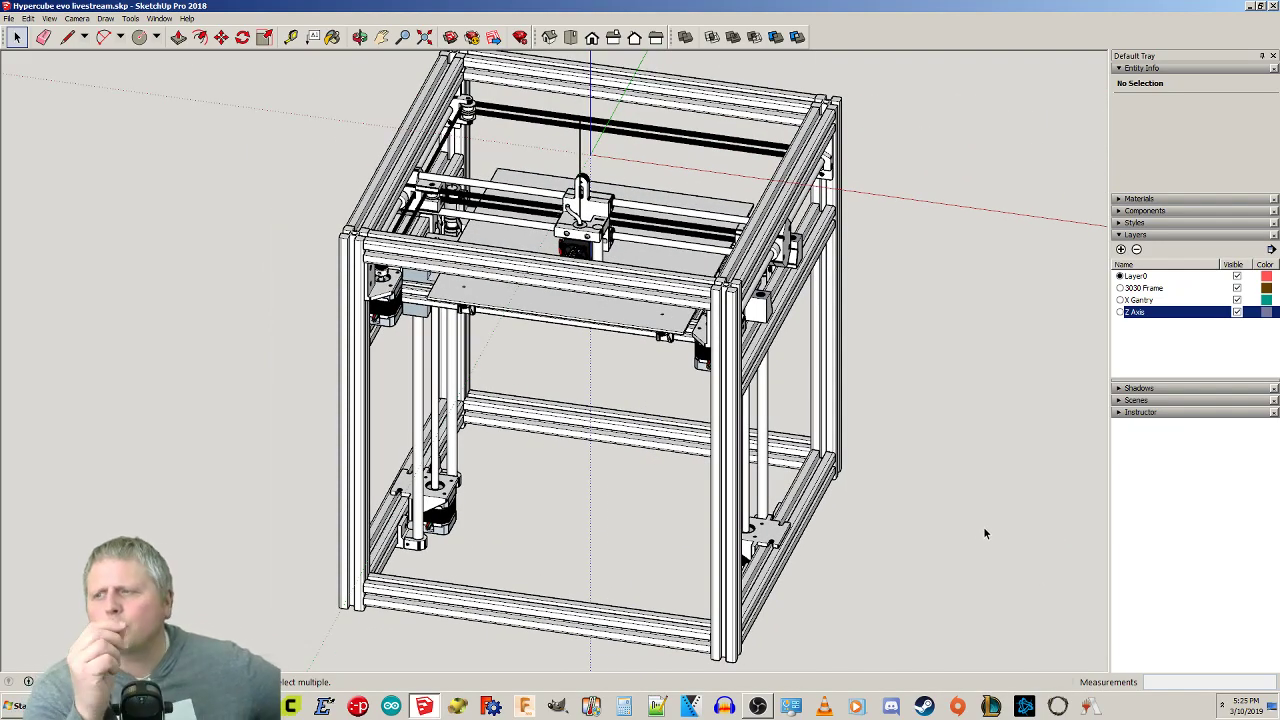